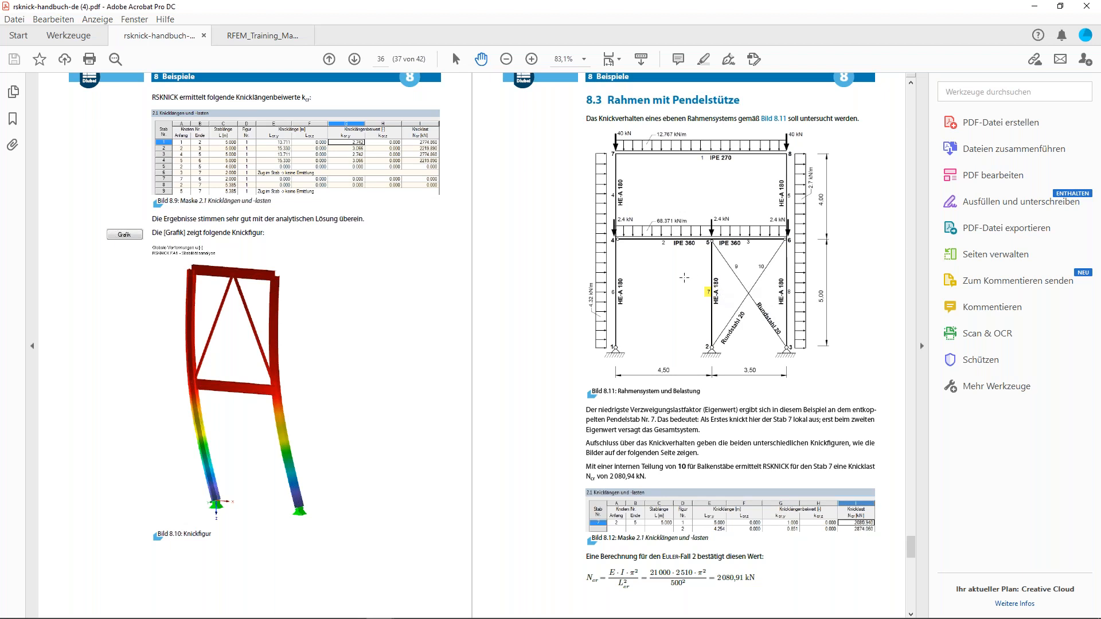
Step: Examine the manual's example 8.3 frame with pendulum column and its buckling figures
scroll(286, 515, down, 7)
scroll(287, 515, down, 3)
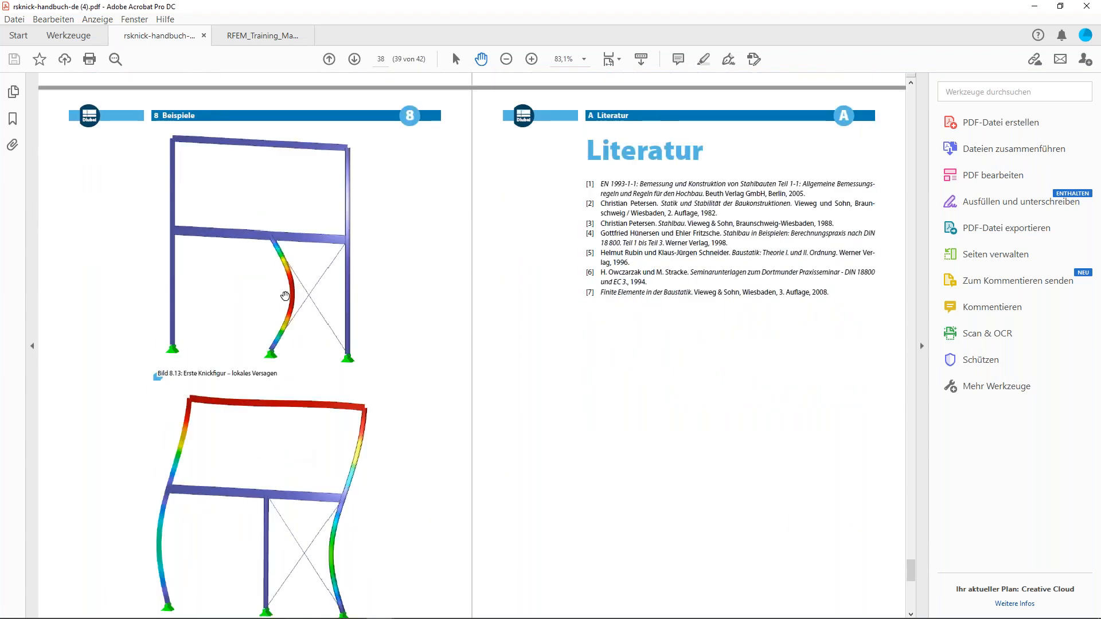
scroll(207, 213, down, 1)
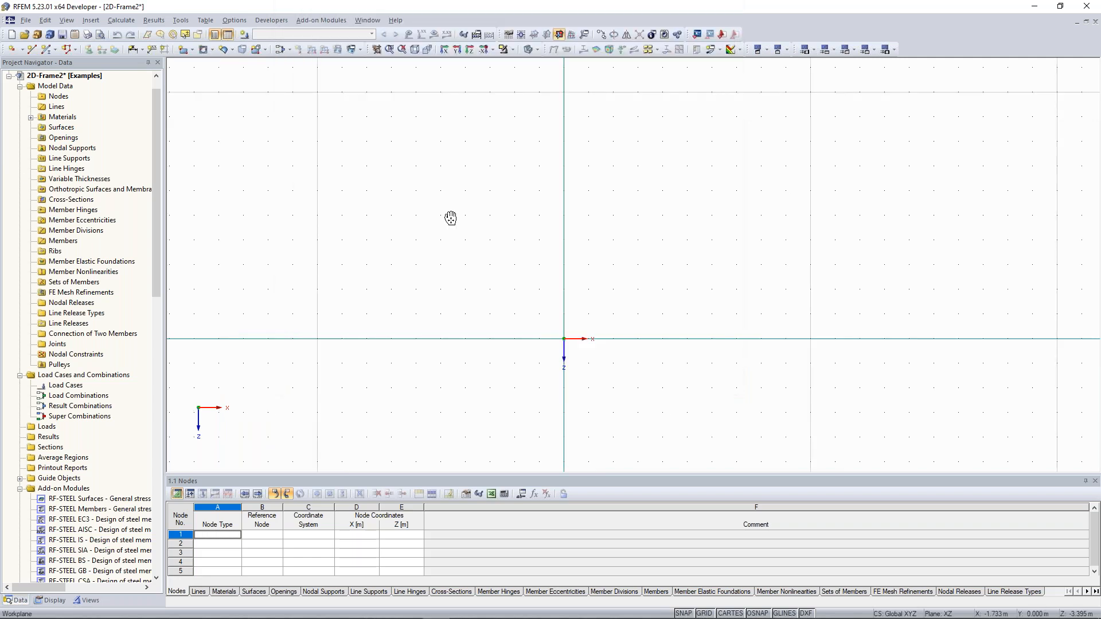
Step: Switch to RFEM, start a new beam member and choose the rolled section HEA 180 as its new cross-section
middle_drag(451, 218, 347, 209)
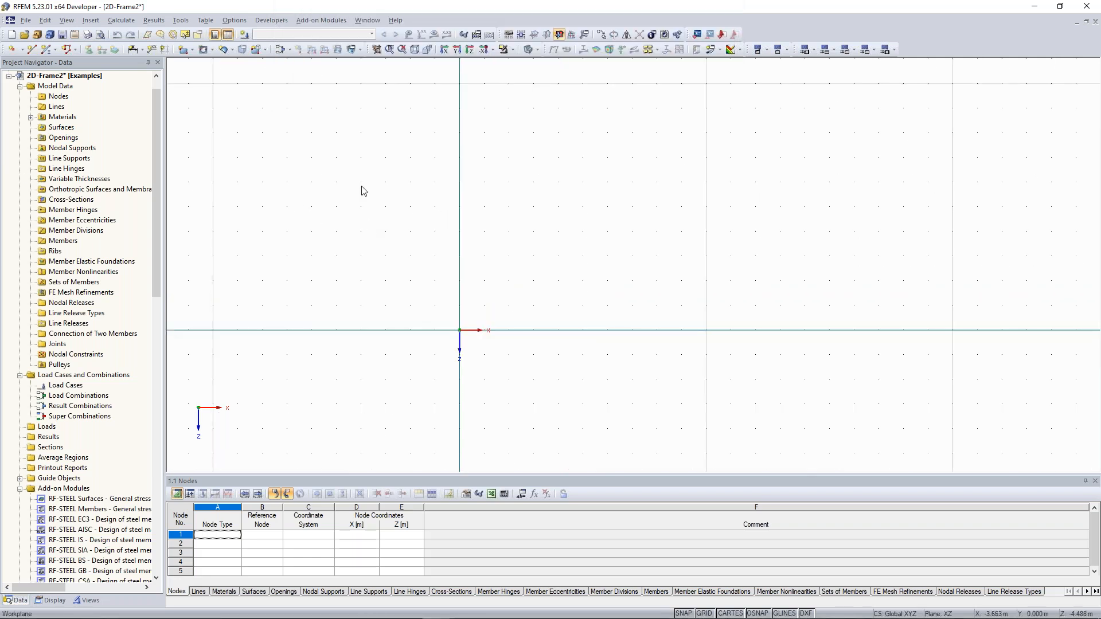
click(46, 51)
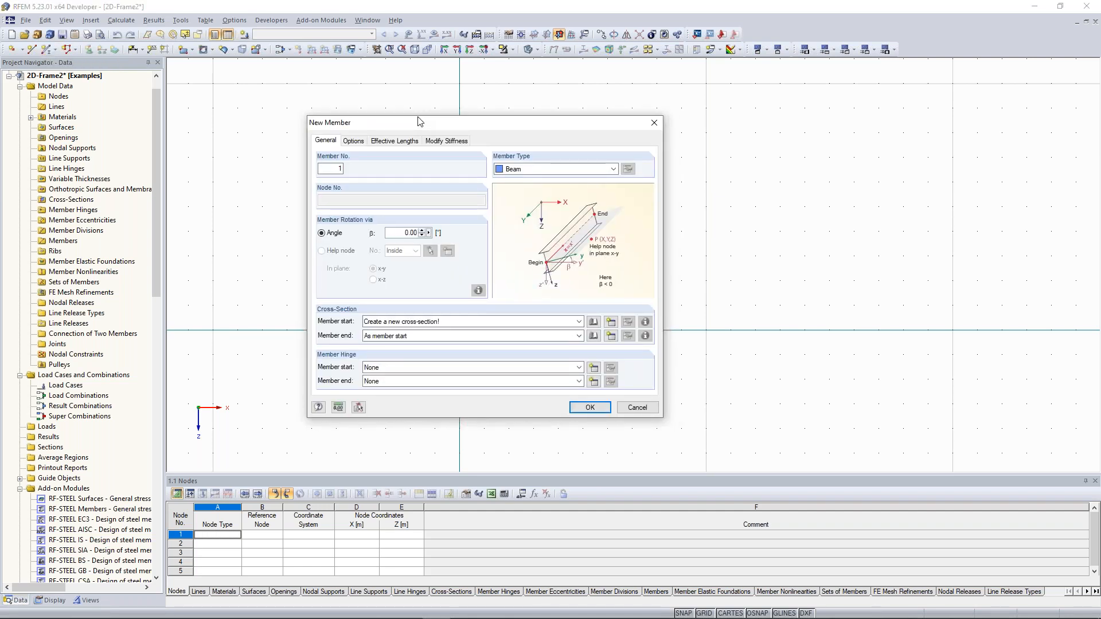
drag(419, 118, 406, 111)
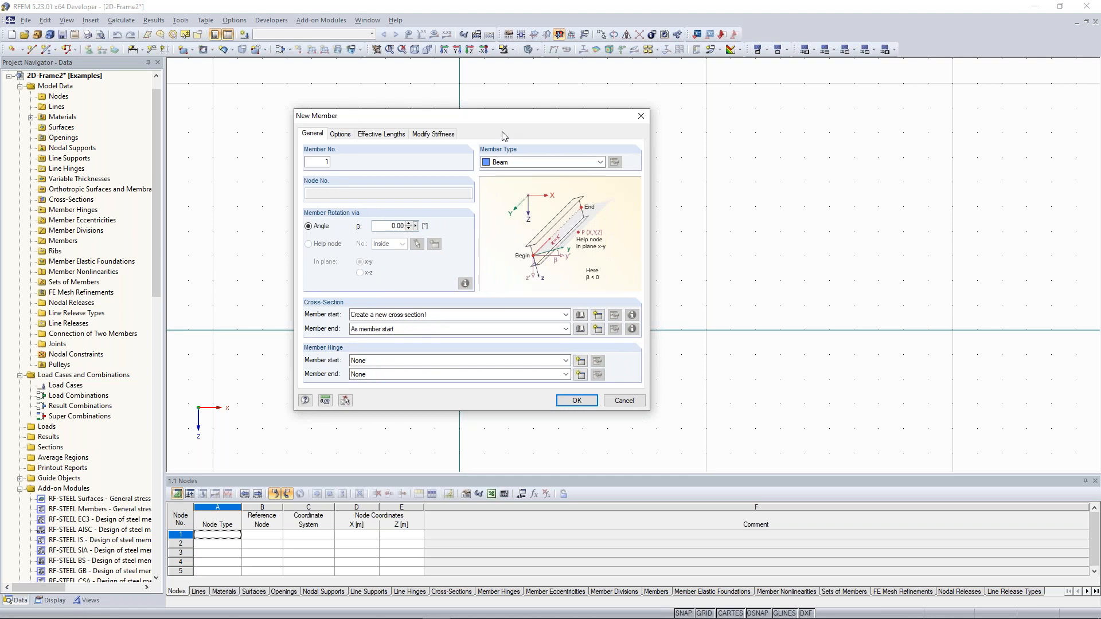
drag(494, 113, 486, 106)
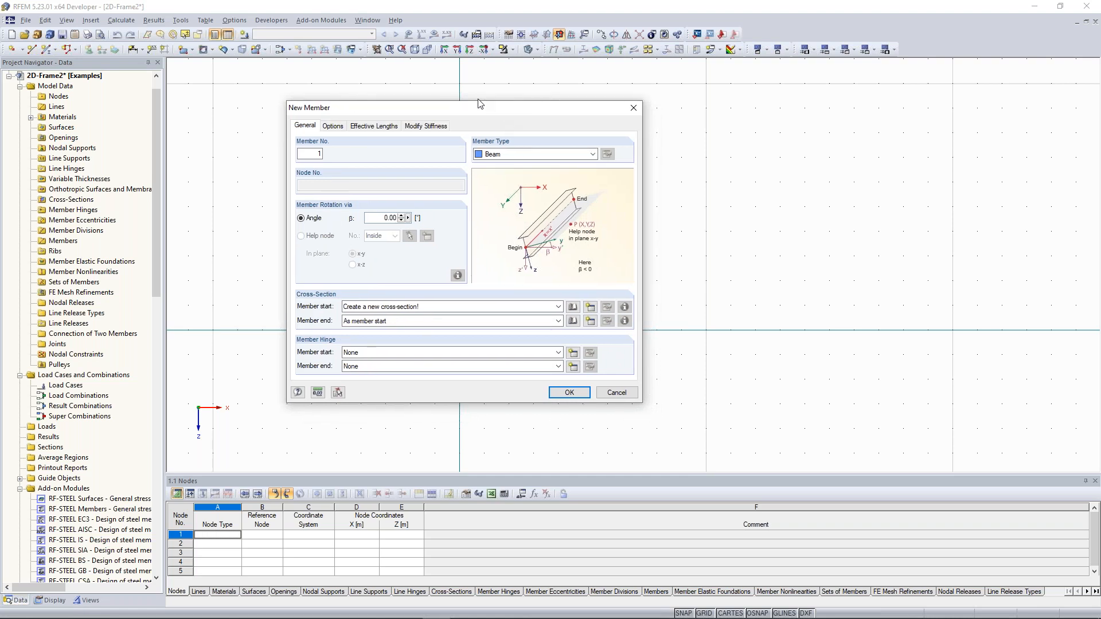
drag(480, 104, 456, 87)
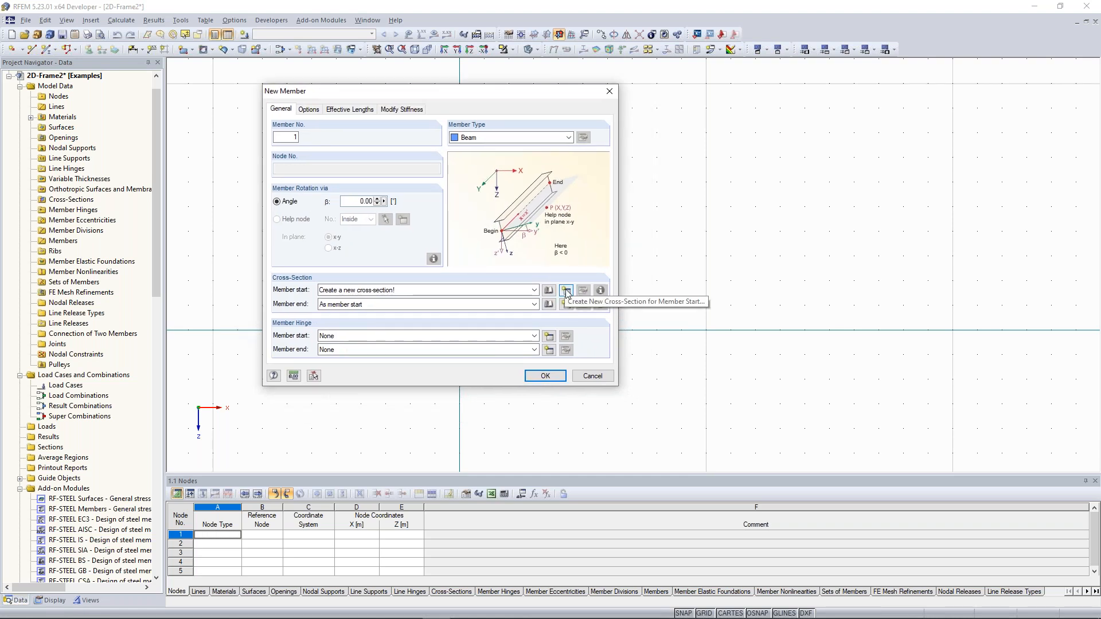
click(565, 291)
click(565, 291)
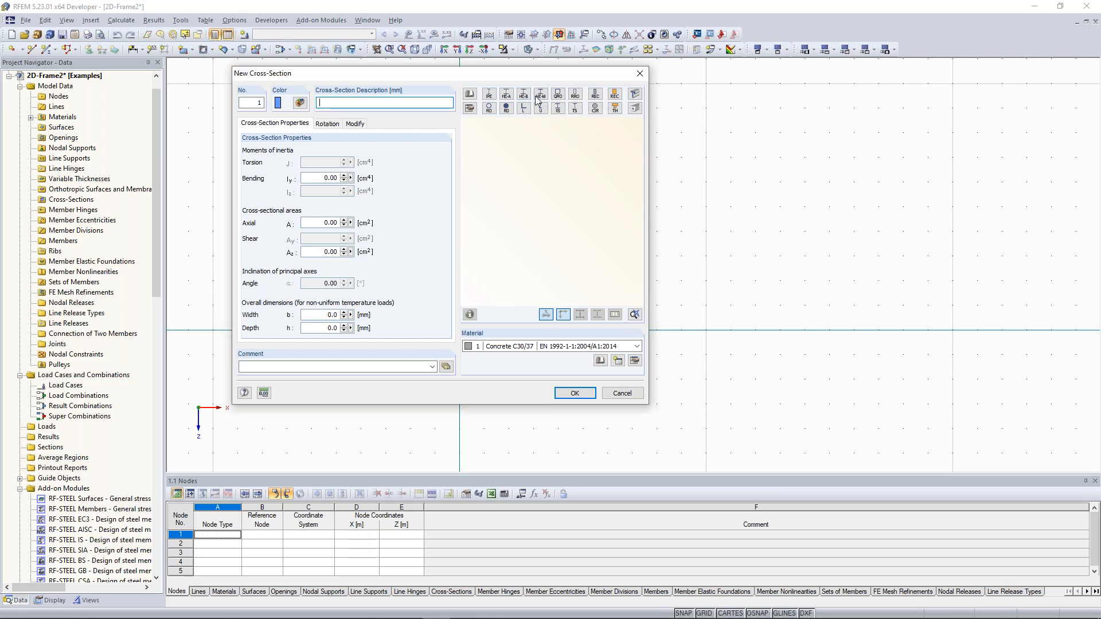
click(506, 96)
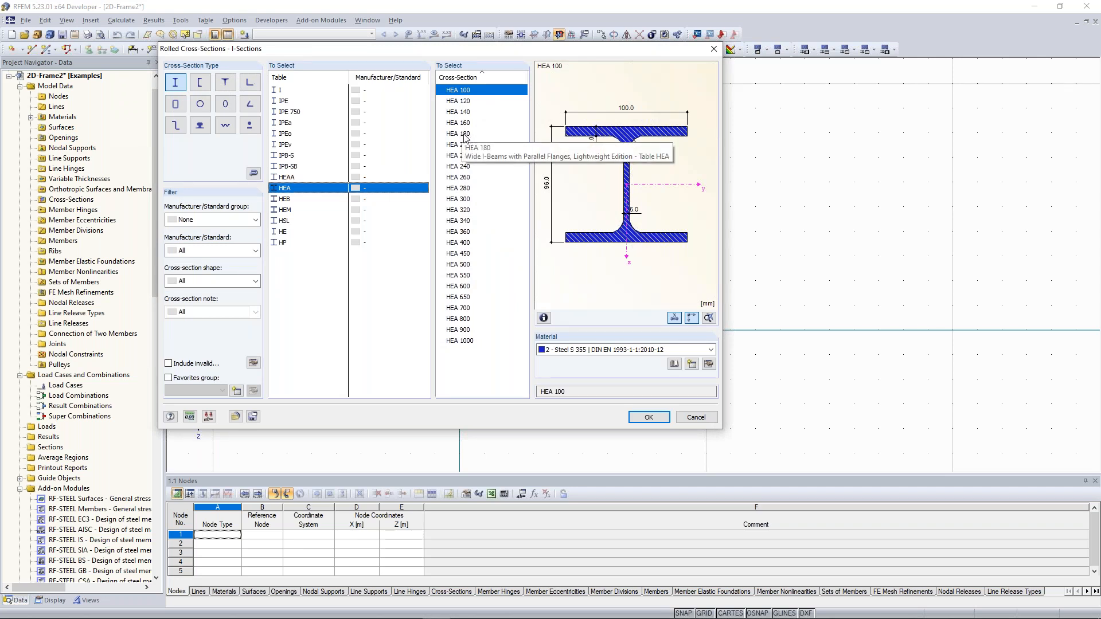
click(466, 136)
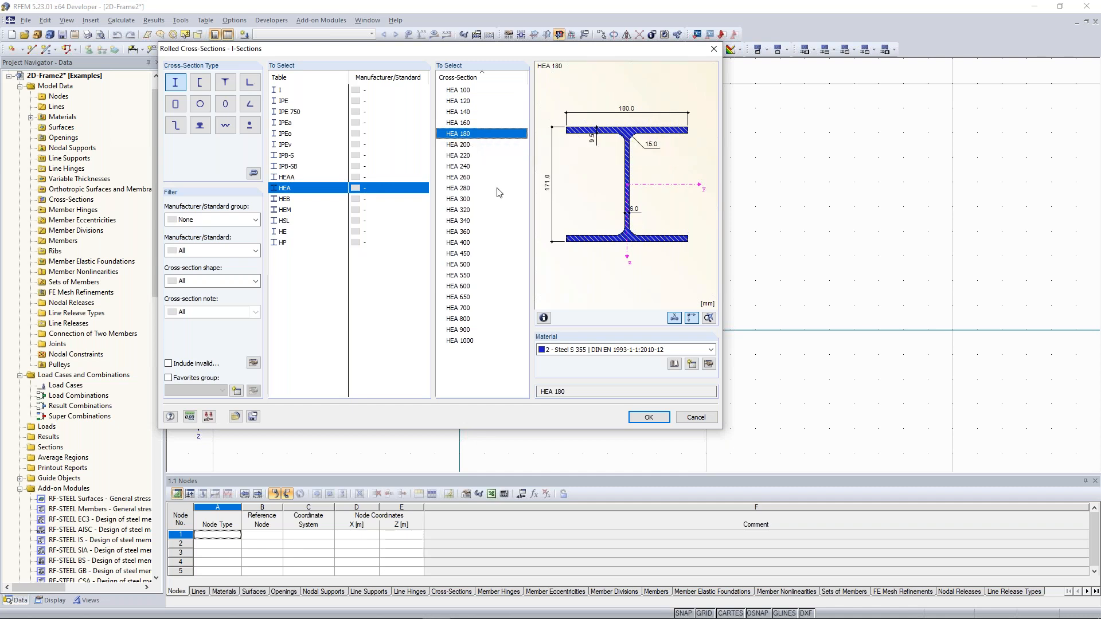
click(612, 351)
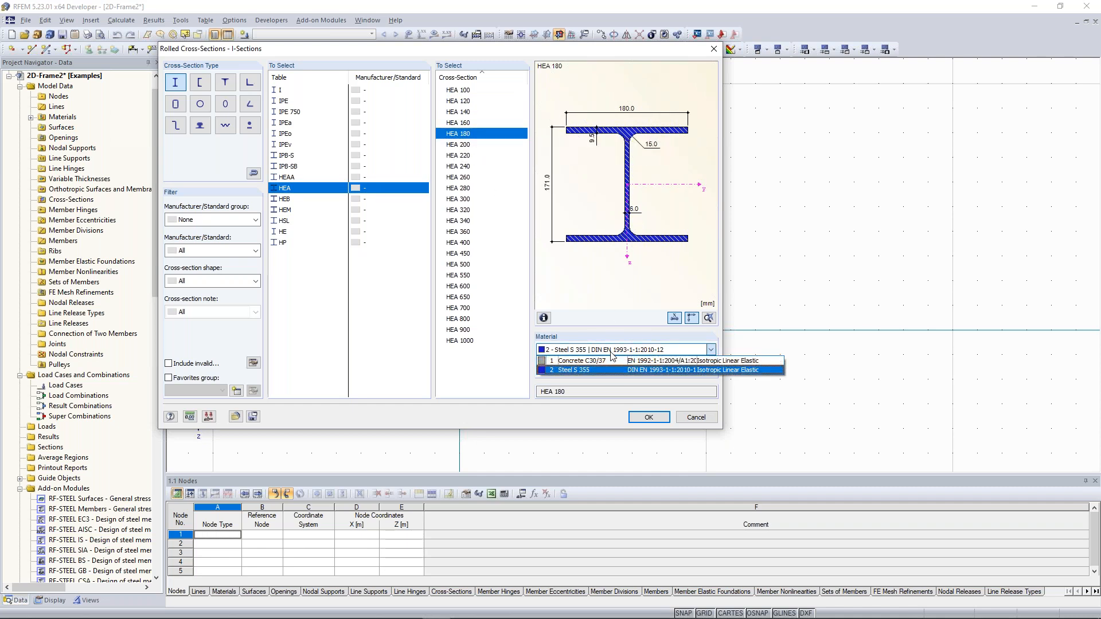
click(596, 348)
click(579, 351)
click(595, 335)
click(581, 352)
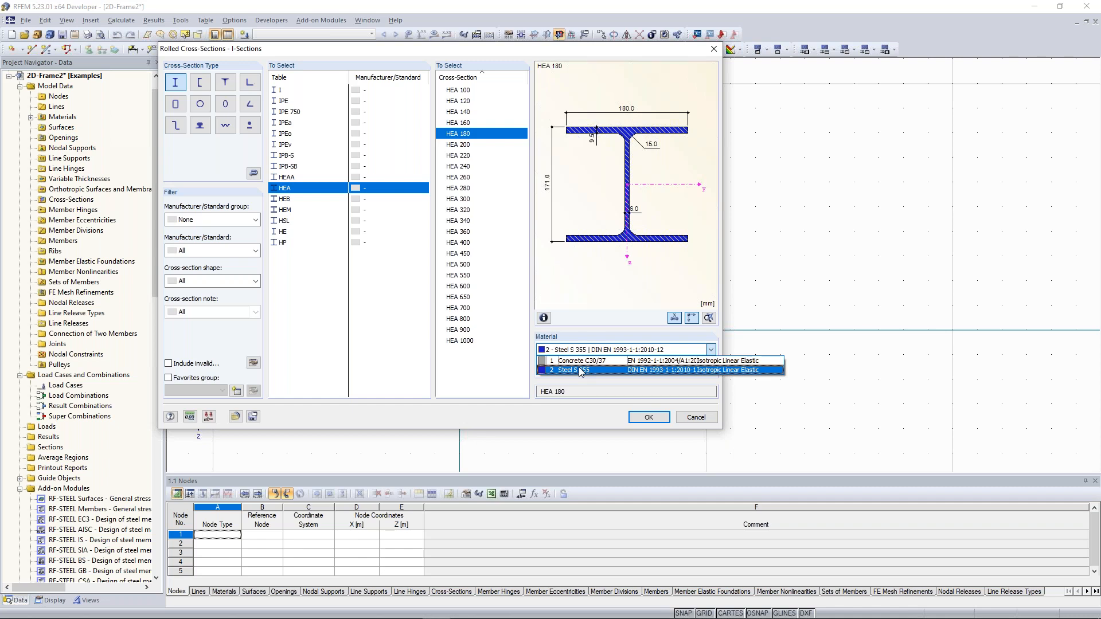
click(609, 349)
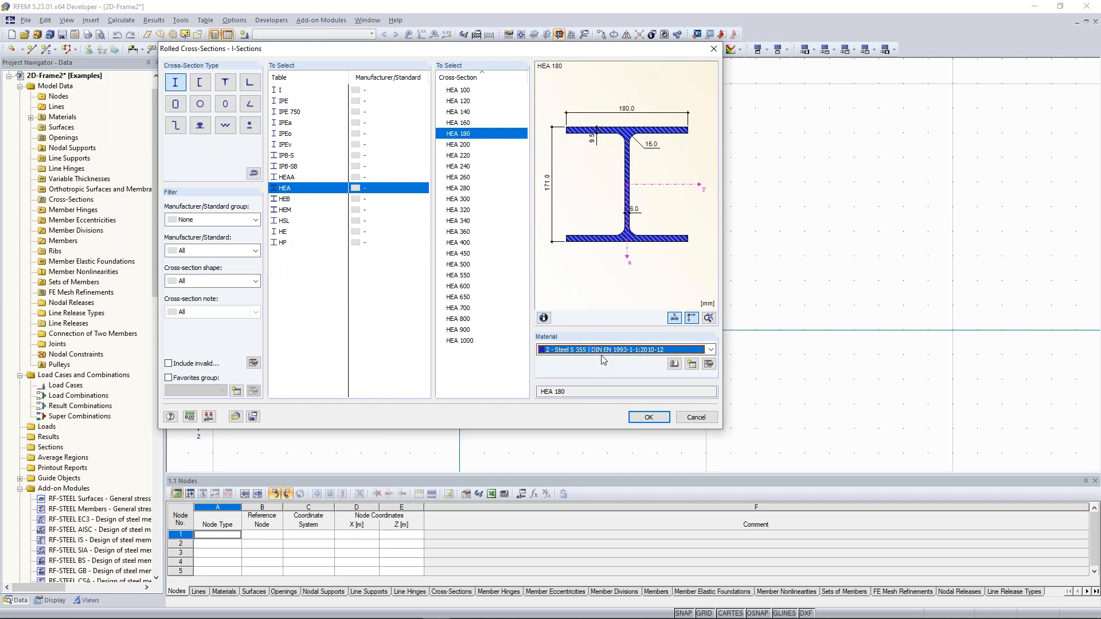
Step: Change the section's steel material to Steel S 235 per EN 10025-2:2004-11 using the EN standard group of the material library
click(709, 366)
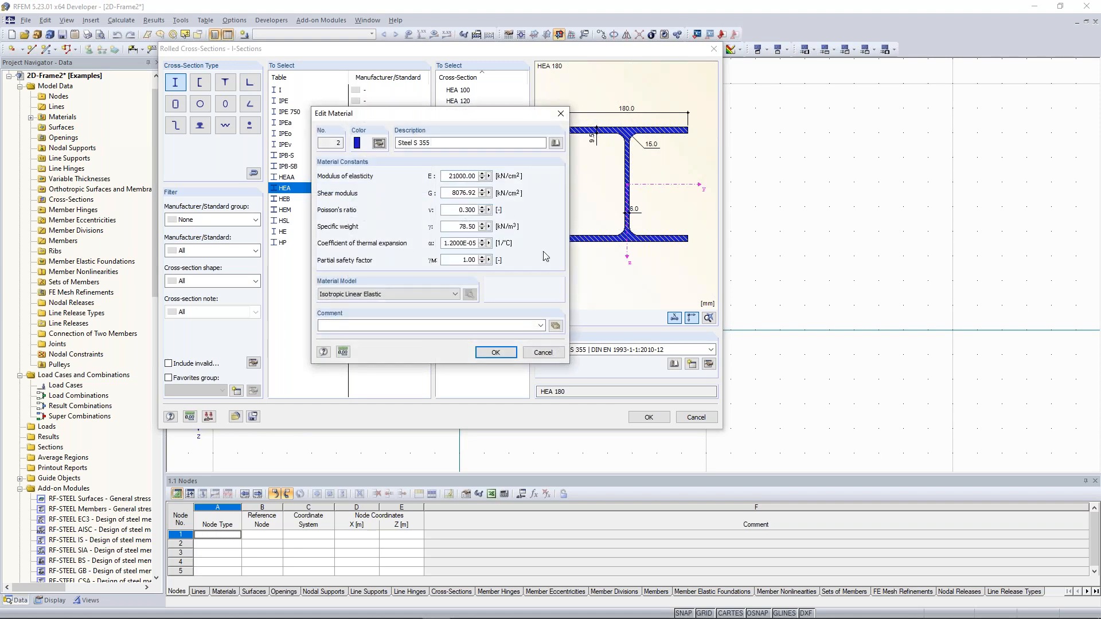
drag(469, 116, 791, 125)
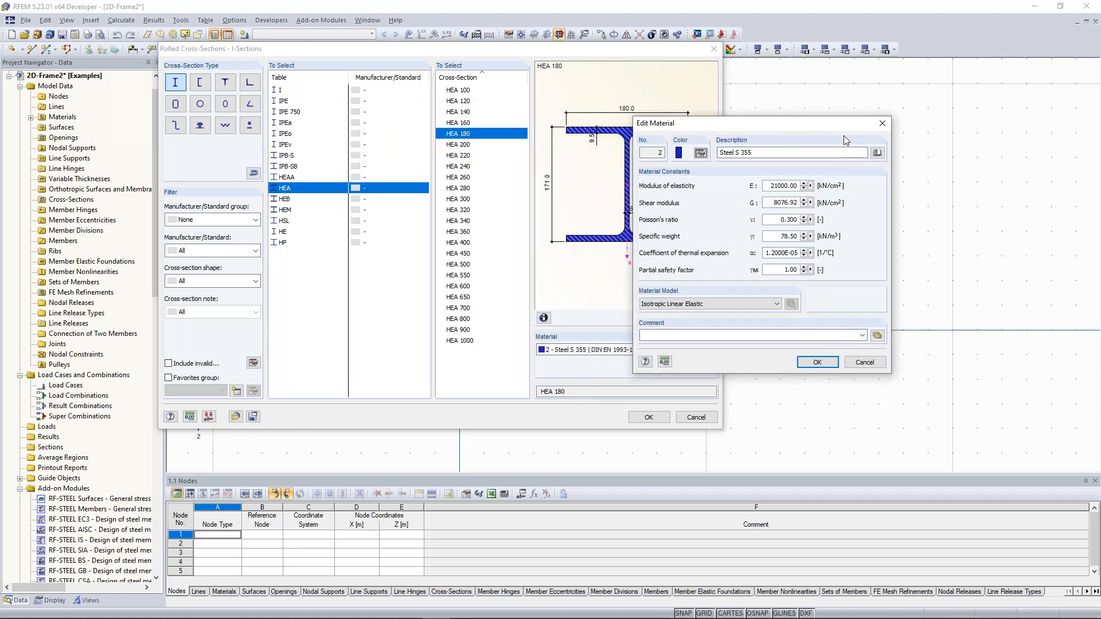
click(878, 154)
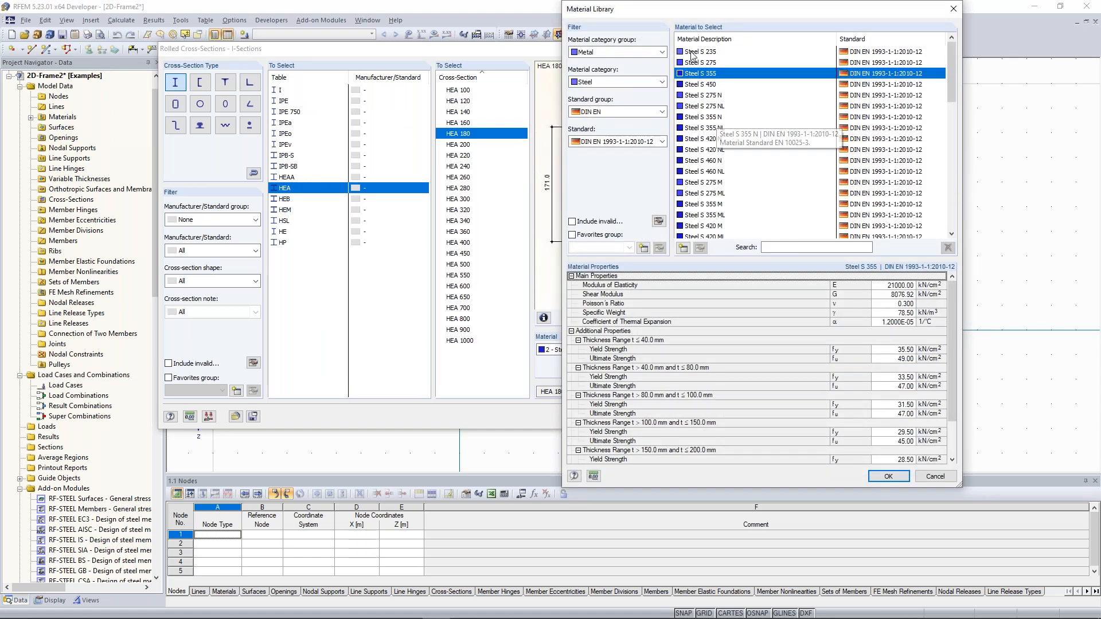
drag(699, 11, 630, 17)
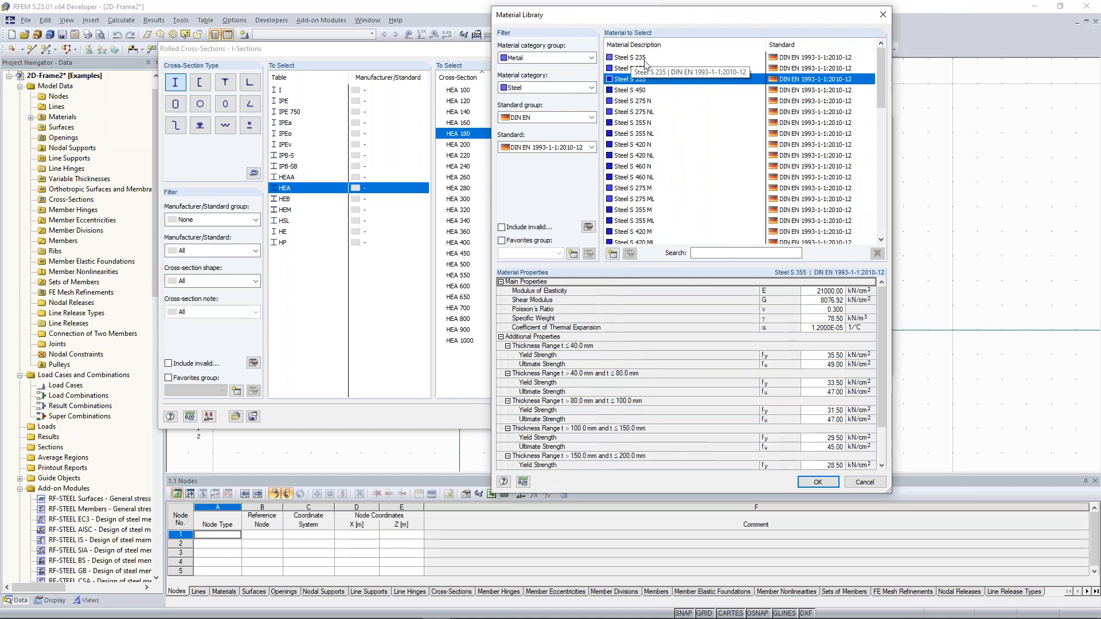
click(644, 60)
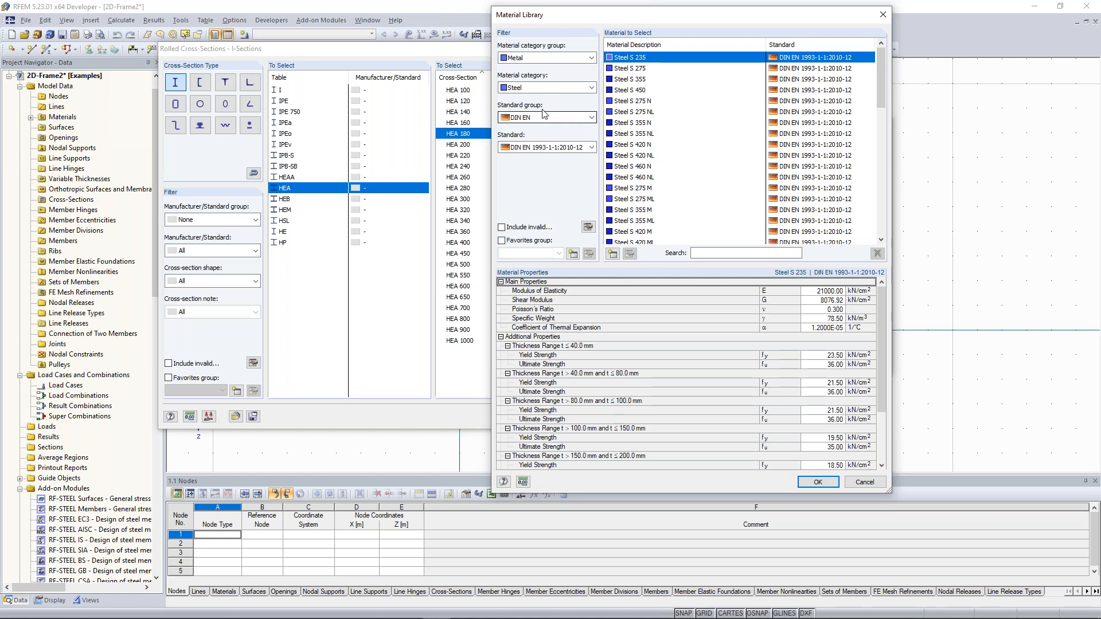
click(592, 119)
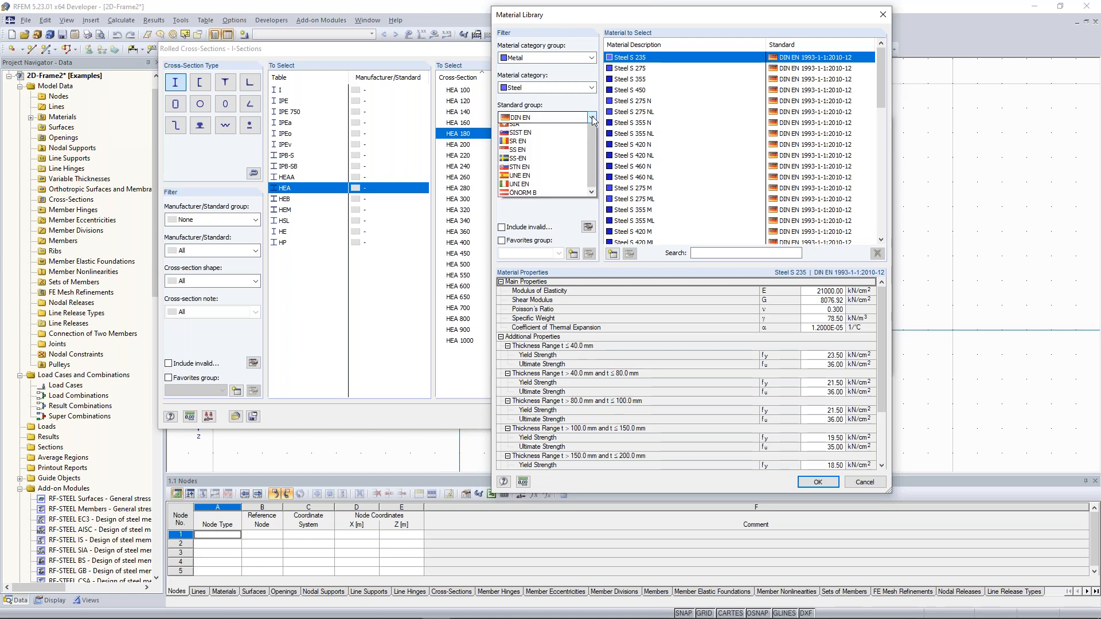
click(528, 144)
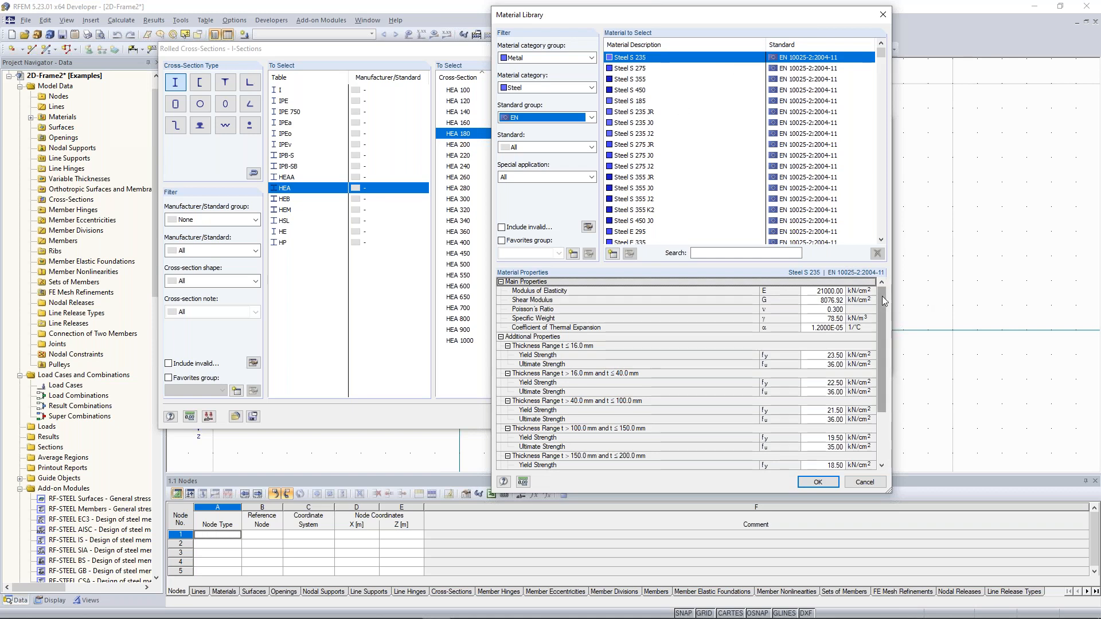
drag(882, 296, 881, 301)
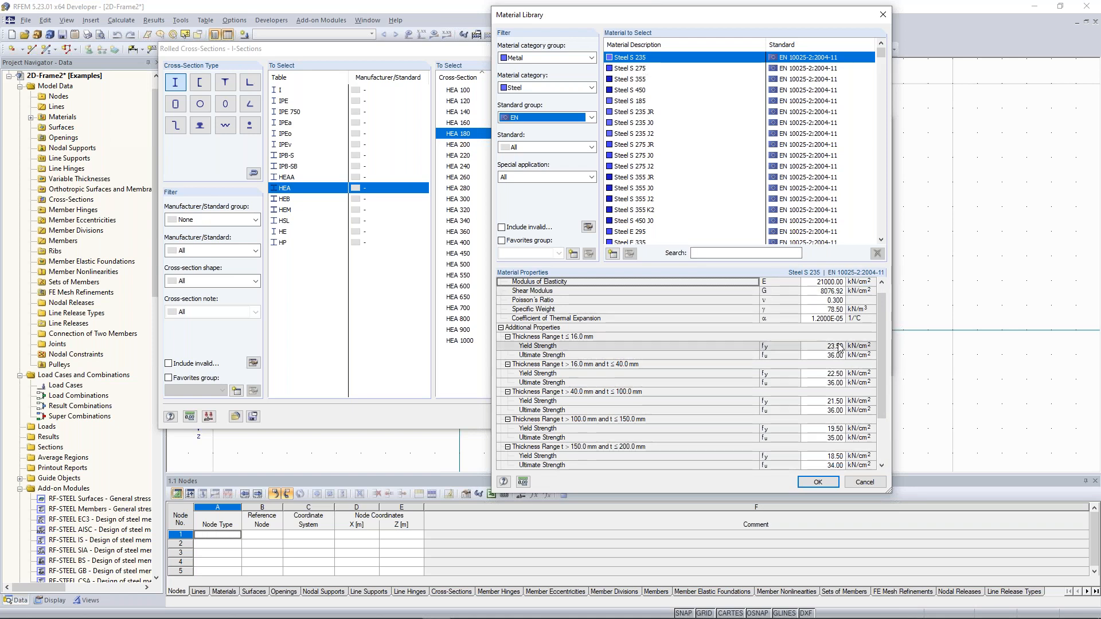
click(819, 483)
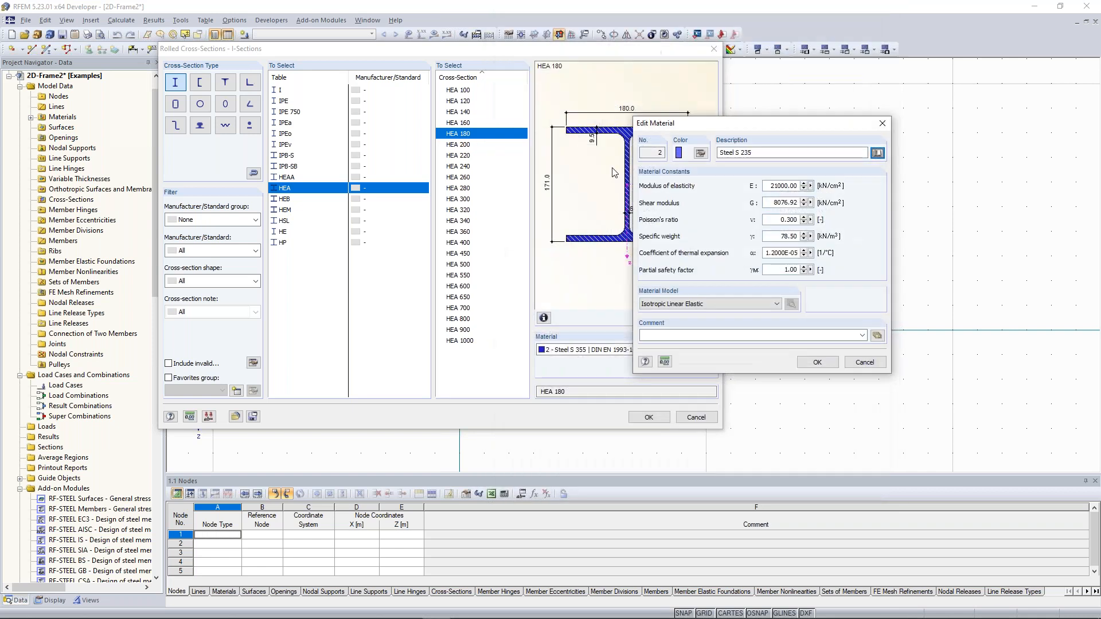
click(815, 360)
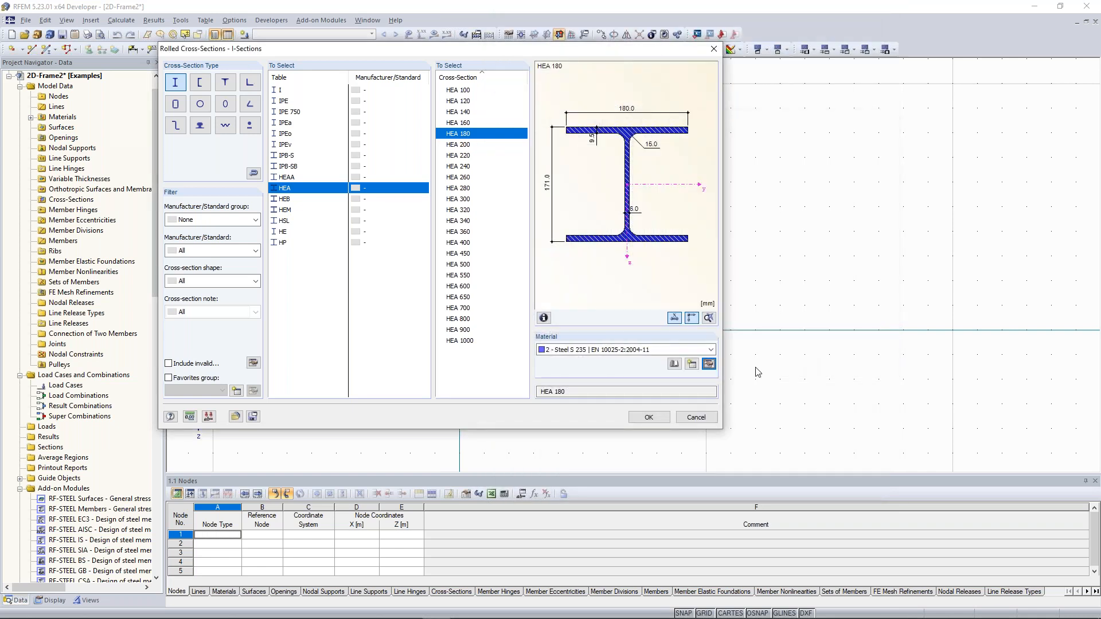
click(619, 351)
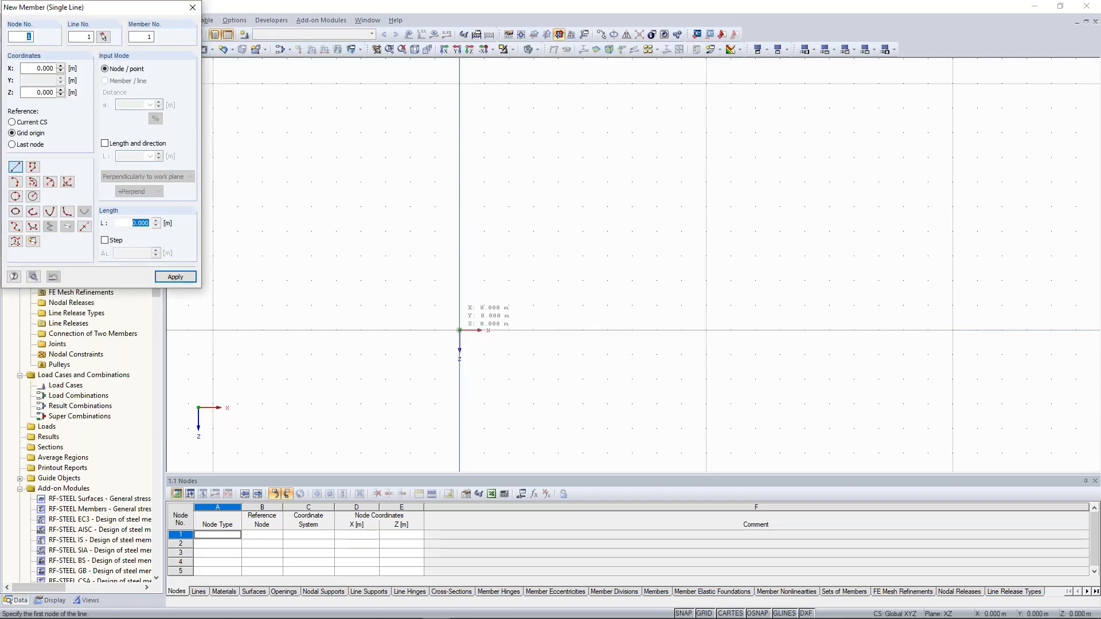
Step: Place the HEA 180 column from the origin vertically upward with a length of 9 m
click(459, 330)
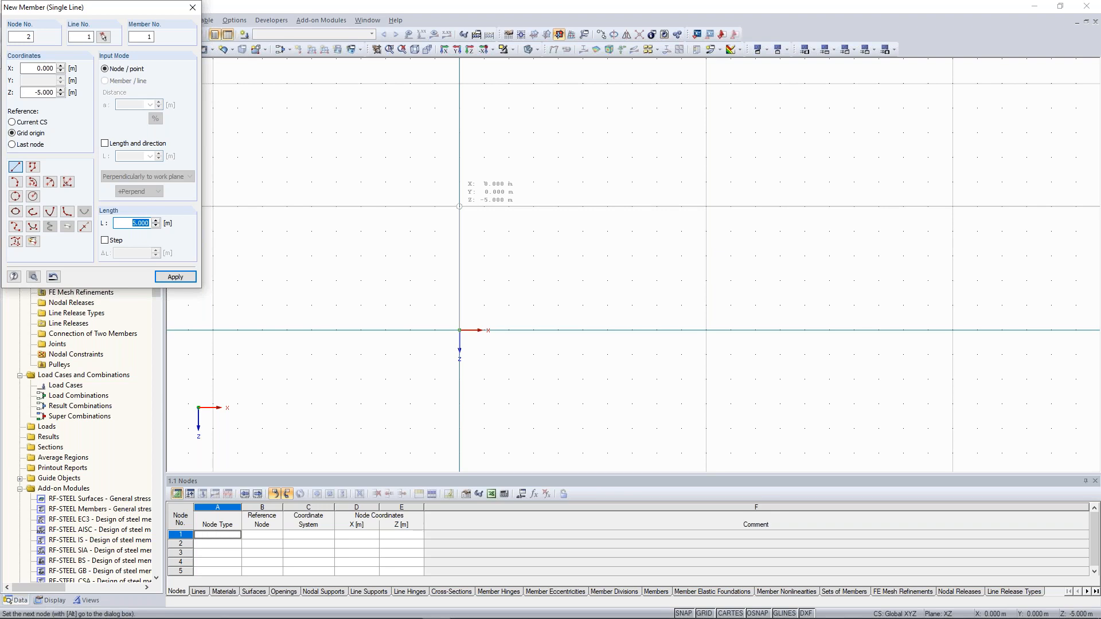
text(9)
key(Return)
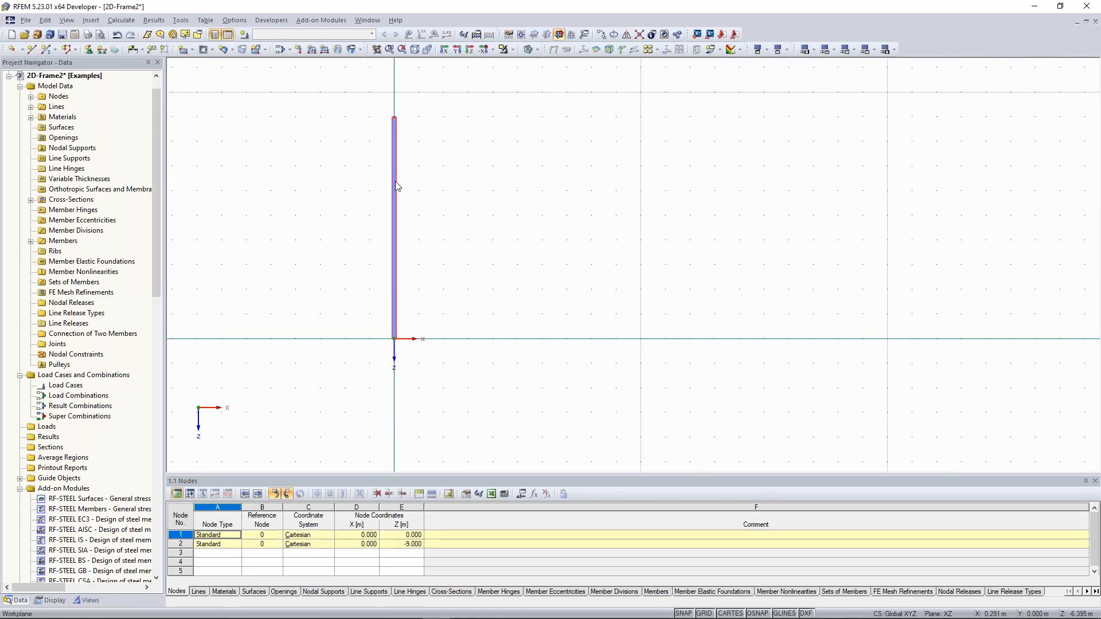
Step: Copy the column once with a displacement of 8 m in the X direction
right_click(394, 183)
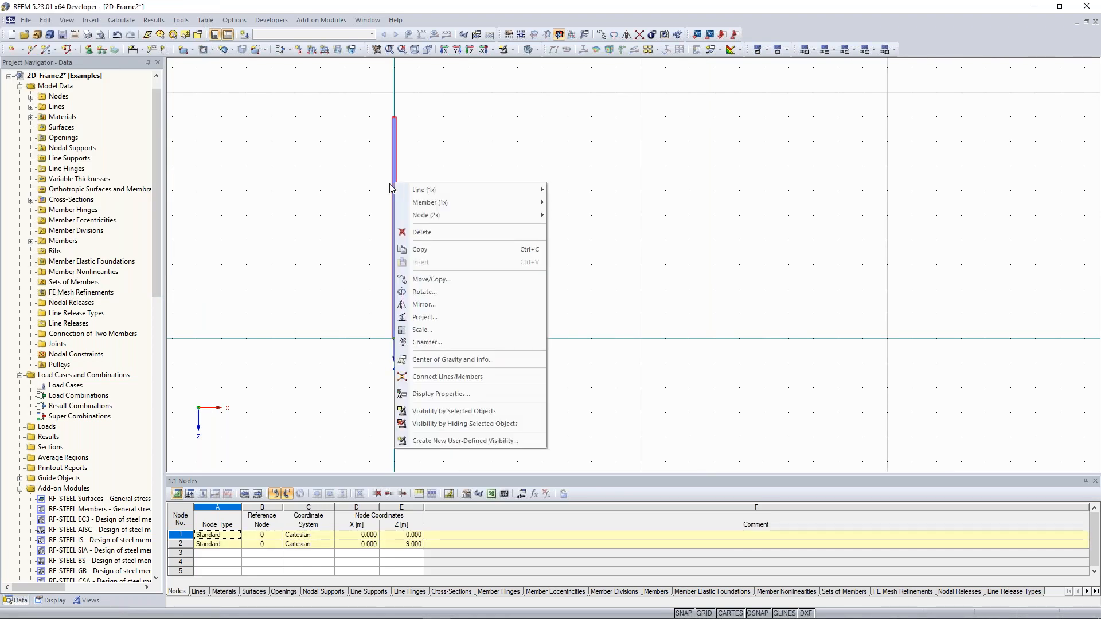
click(431, 280)
click(405, 211)
drag(443, 173, 731, 115)
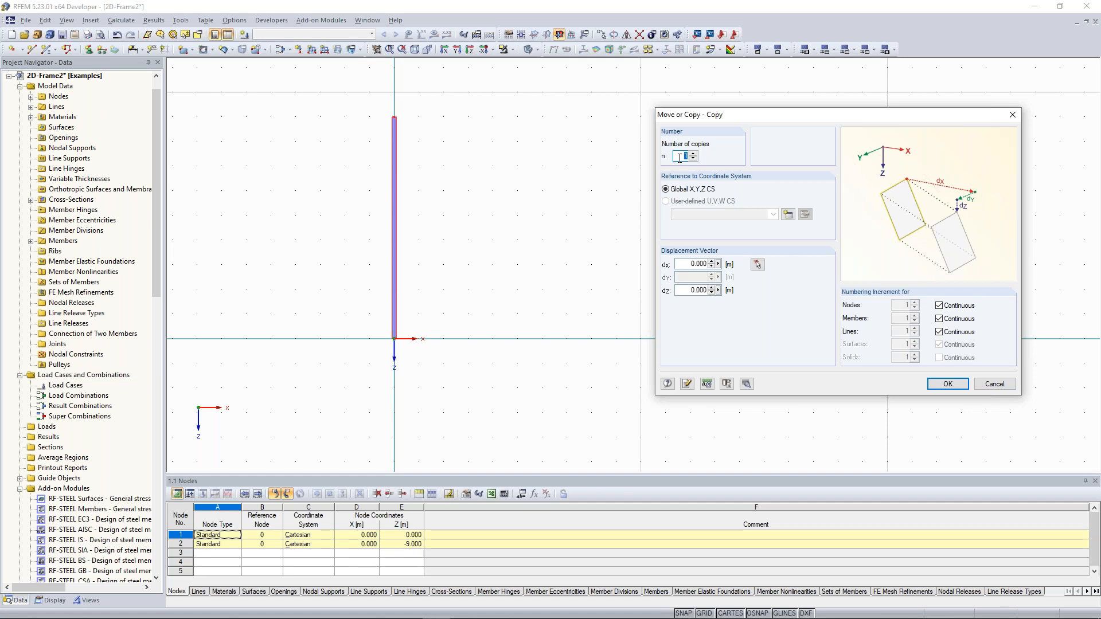
key(Tab)
text(8)
double_click(705, 264)
click(946, 383)
click(658, 278)
middle_drag(412, 211, 420, 220)
drag(356, 94, 671, 373)
click(515, 213)
middle_drag(586, 218, 596, 235)
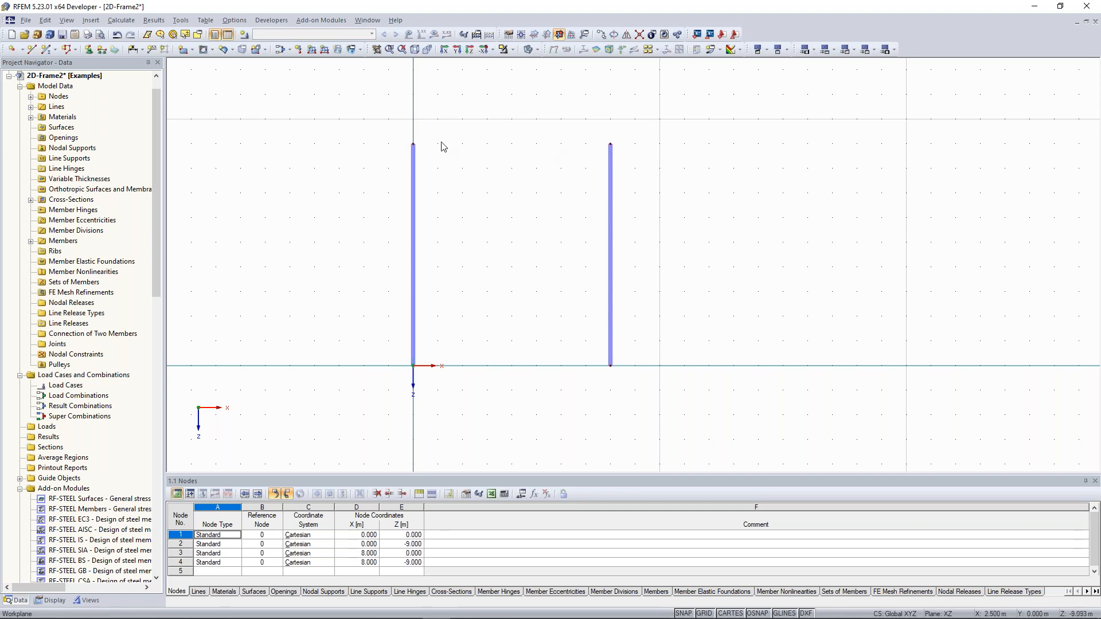
scroll(493, 154, up, 1)
middle_drag(505, 157, 538, 135)
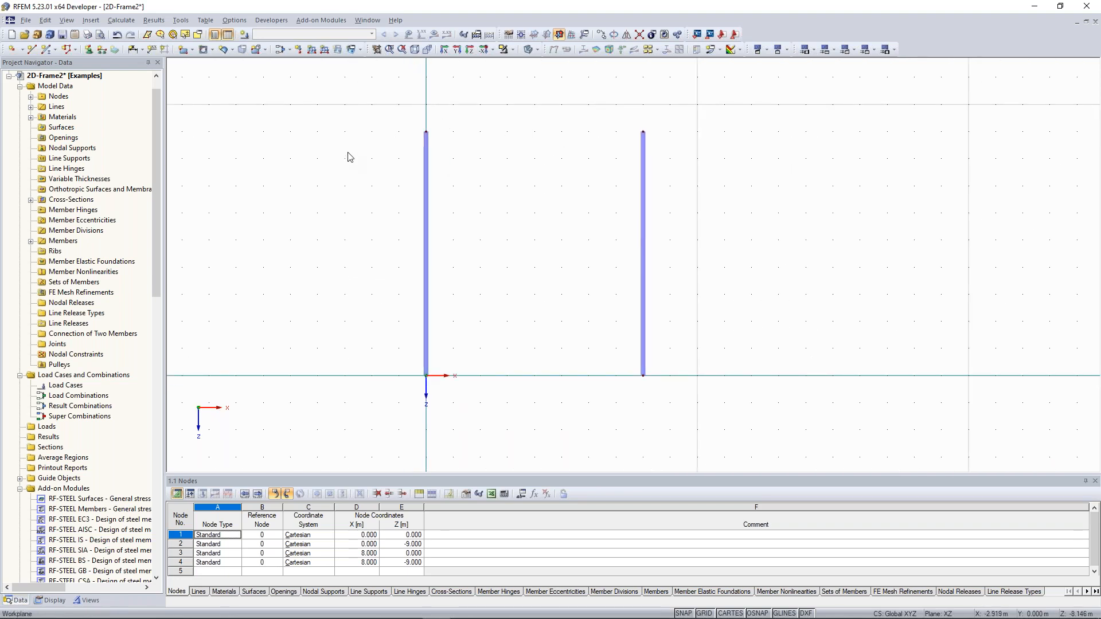
Step: Start a new beam member and choose the rolled I-section IPE 270 for its new cross-section
click(49, 52)
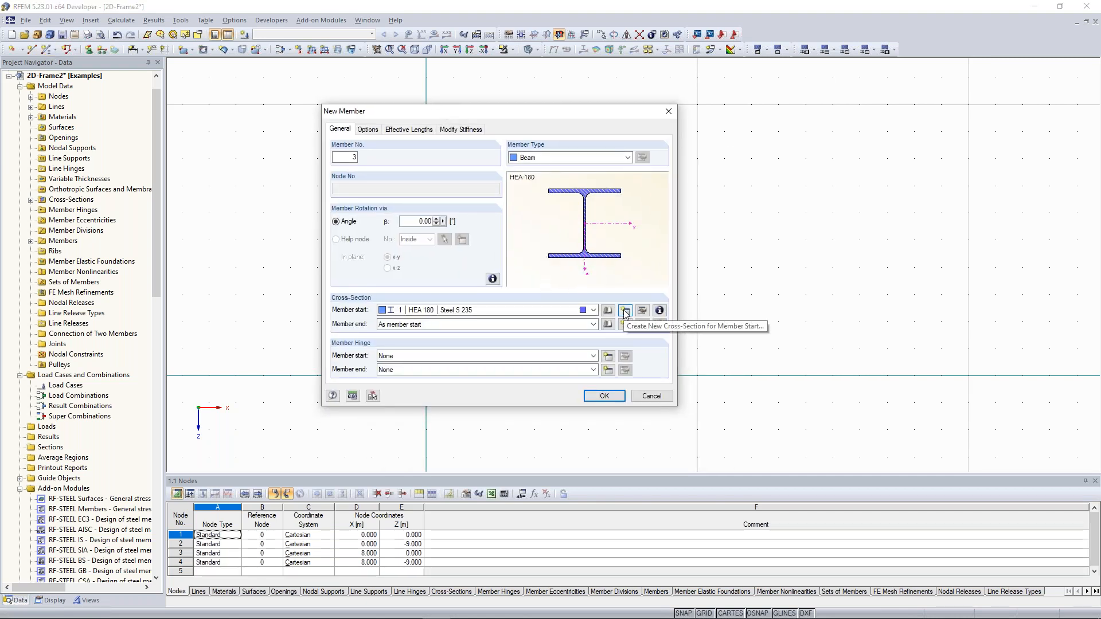
click(624, 310)
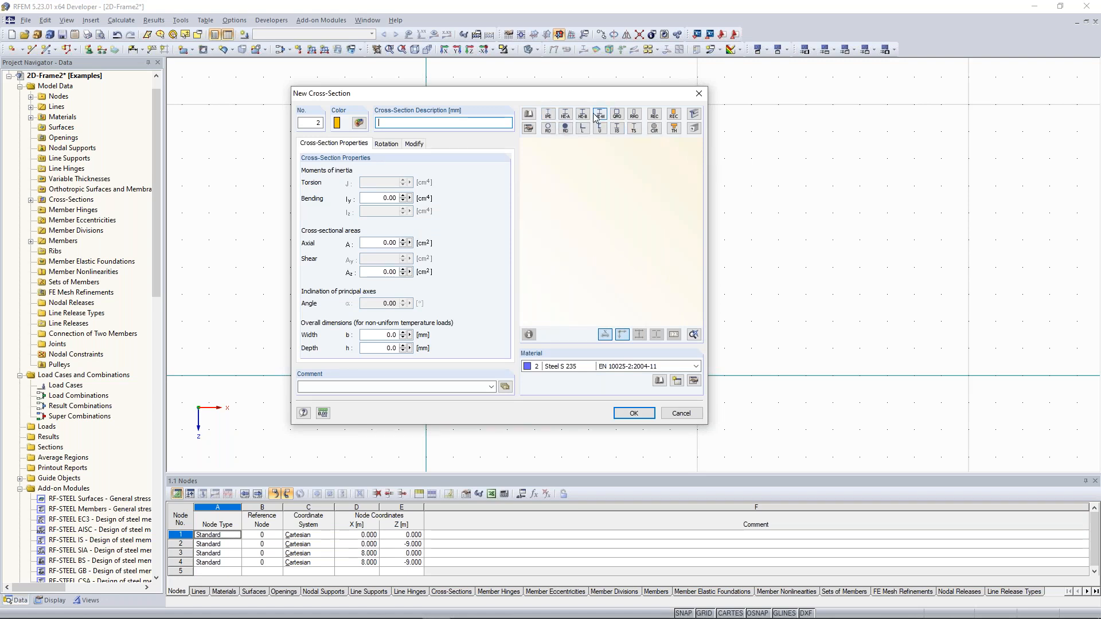
click(530, 115)
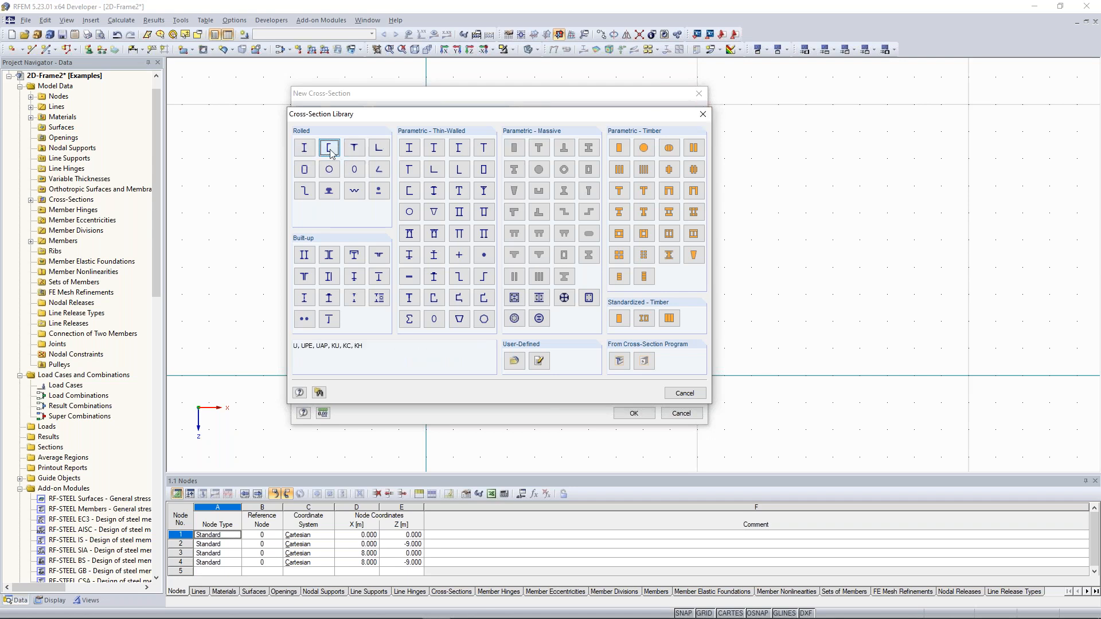
drag(477, 117, 364, 177)
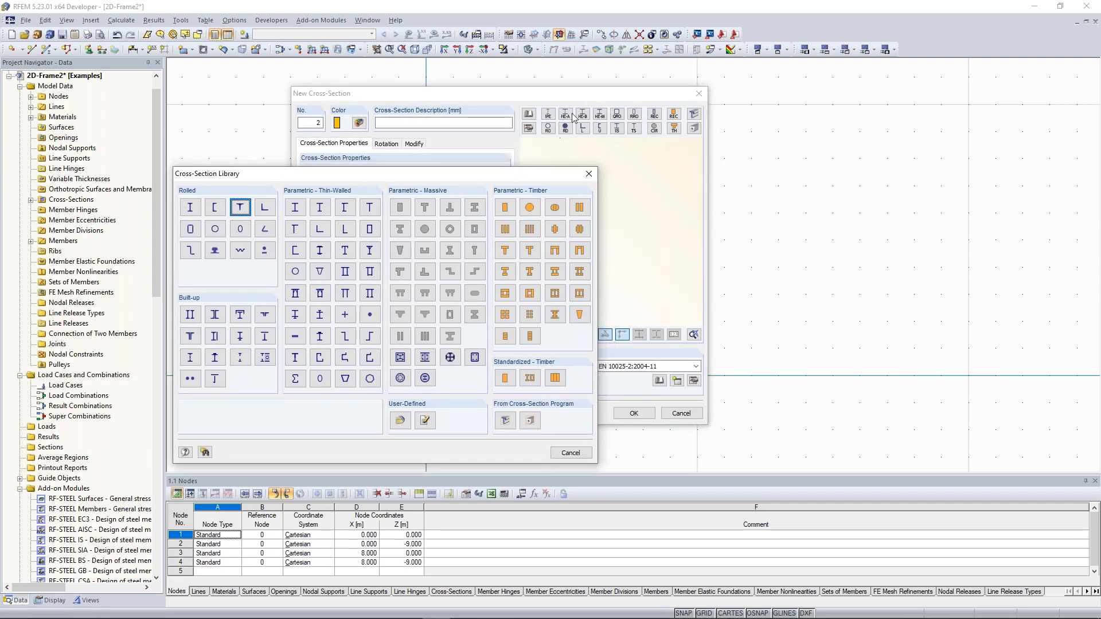
click(190, 207)
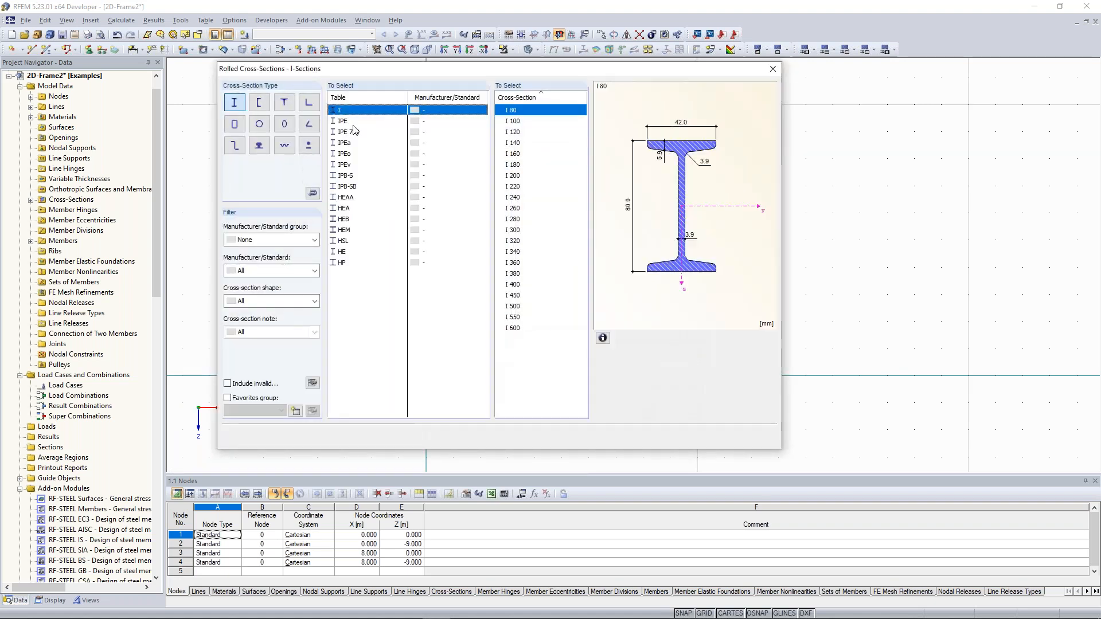
click(349, 122)
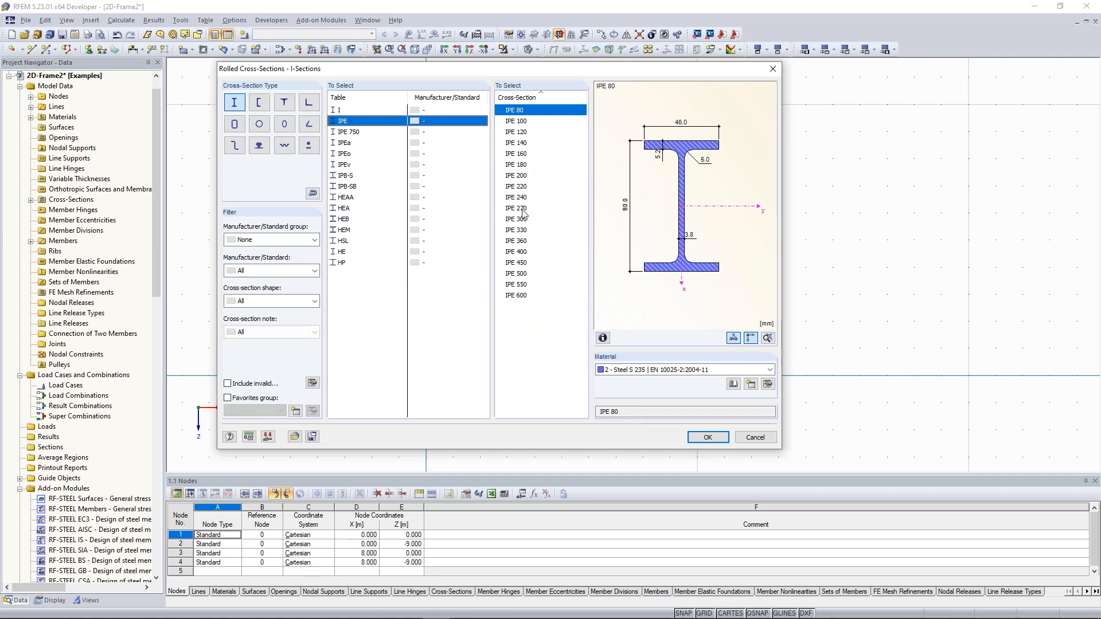
click(523, 210)
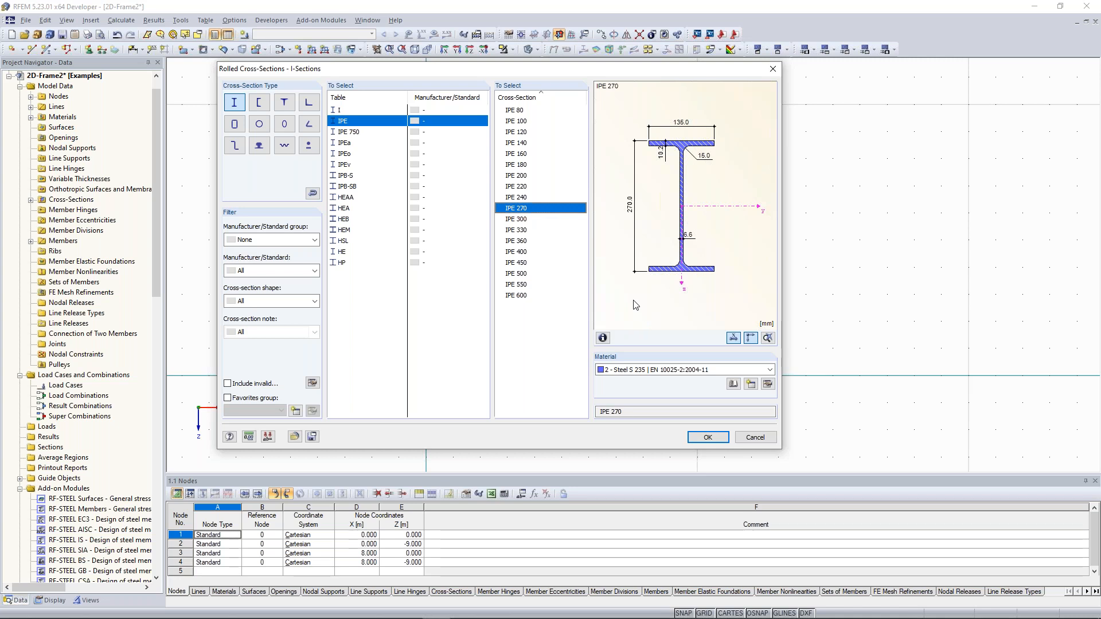
Step: Examine the cross-section details of IPE 270, including its cross-sectional area and moments of inertia
click(603, 339)
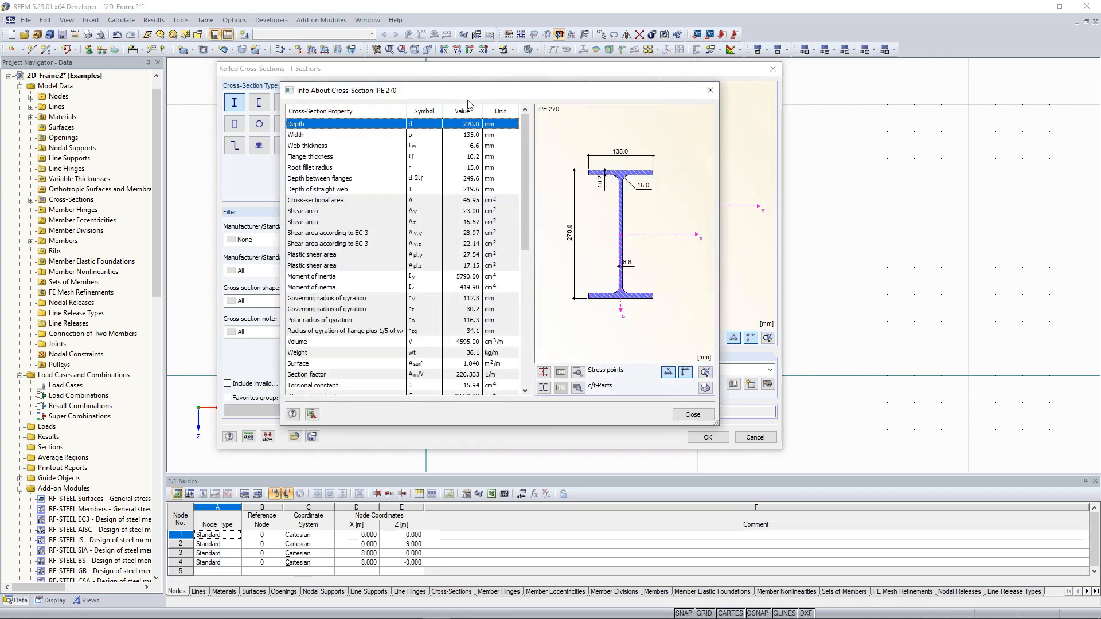
drag(524, 143, 528, 122)
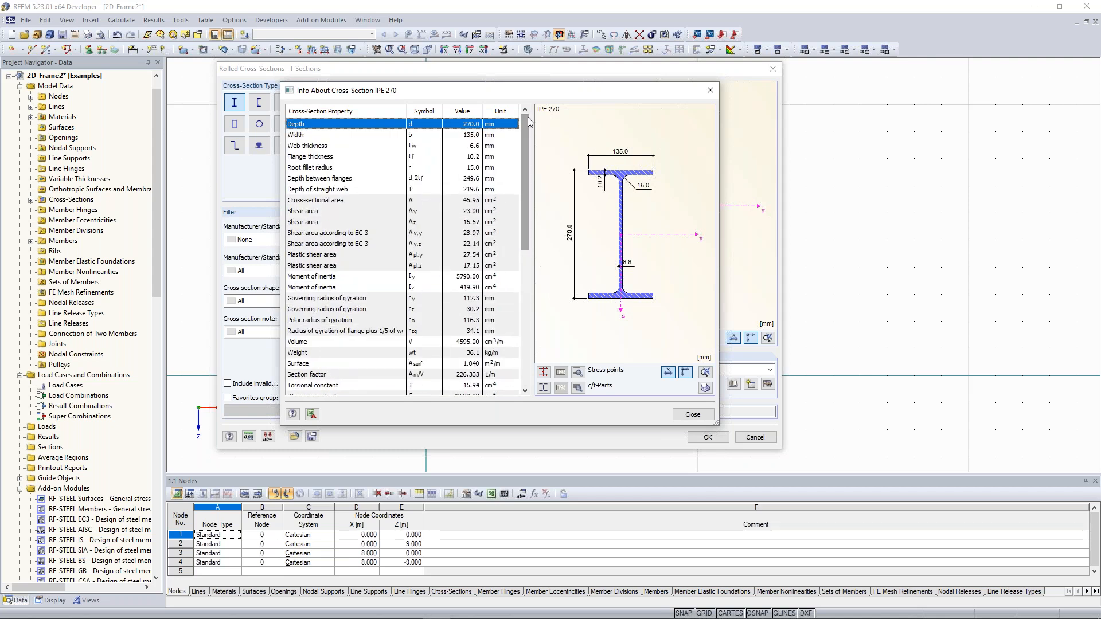
click(332, 202)
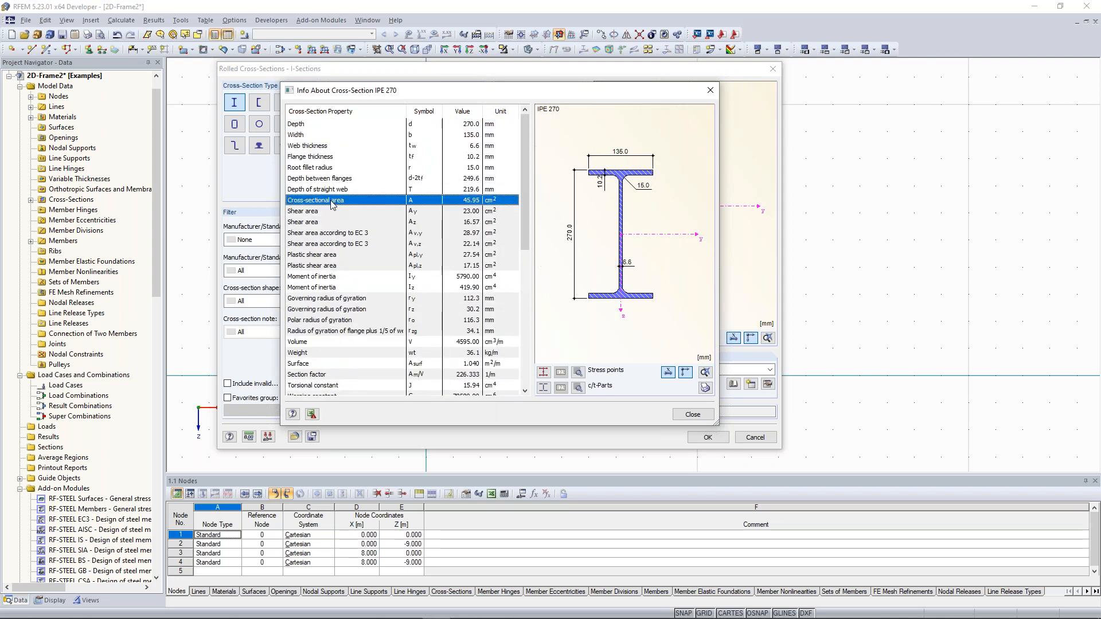
scroll(525, 222, down, 2)
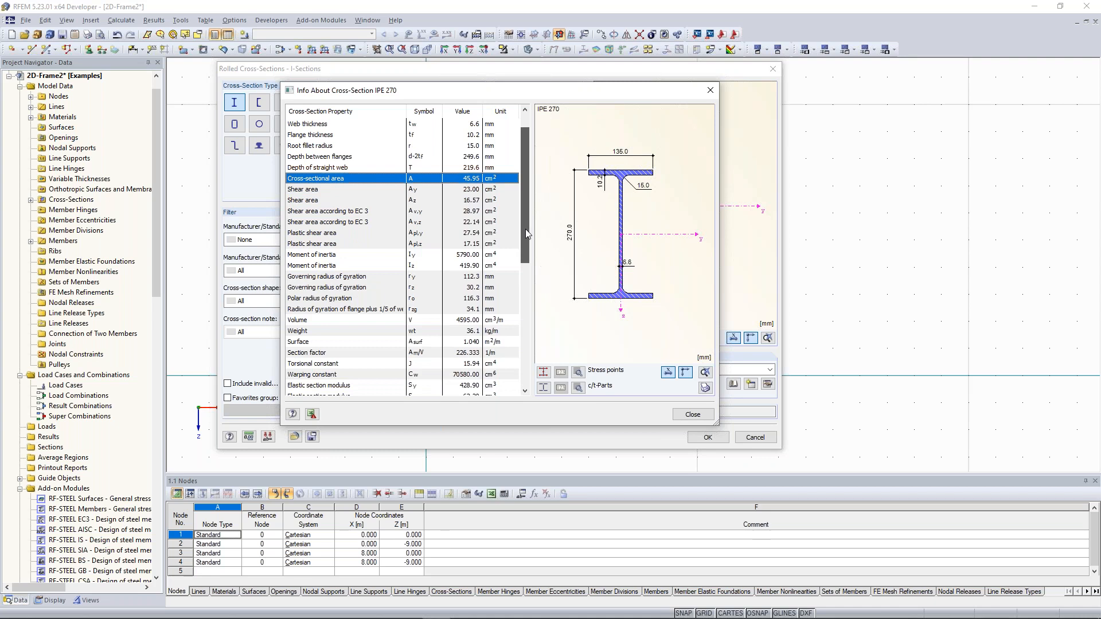
drag(526, 228, 525, 238)
click(459, 244)
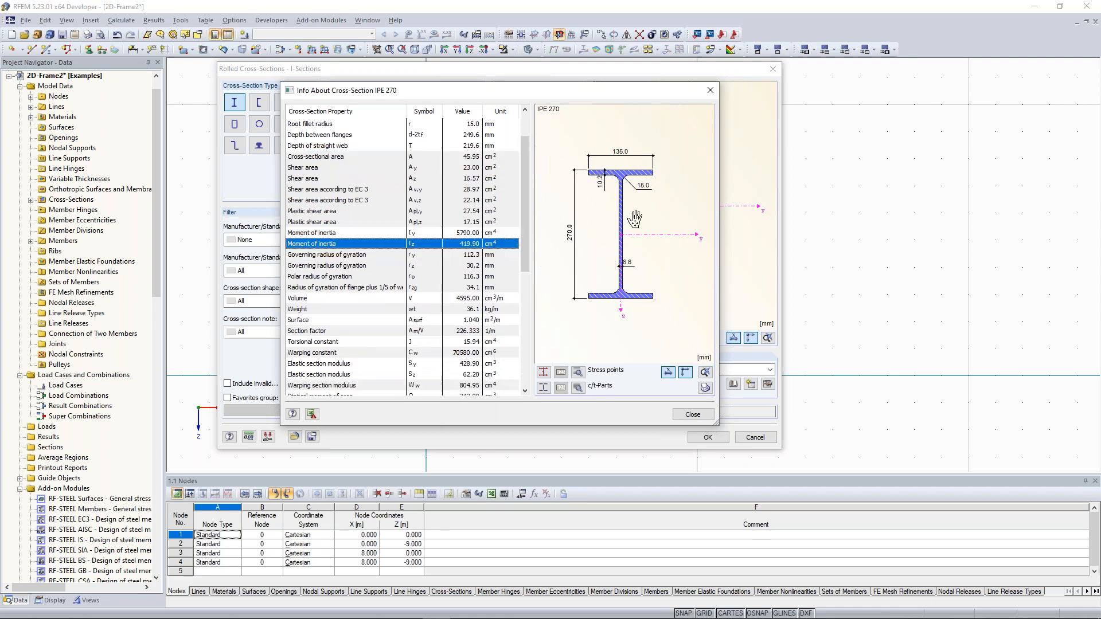
click(691, 414)
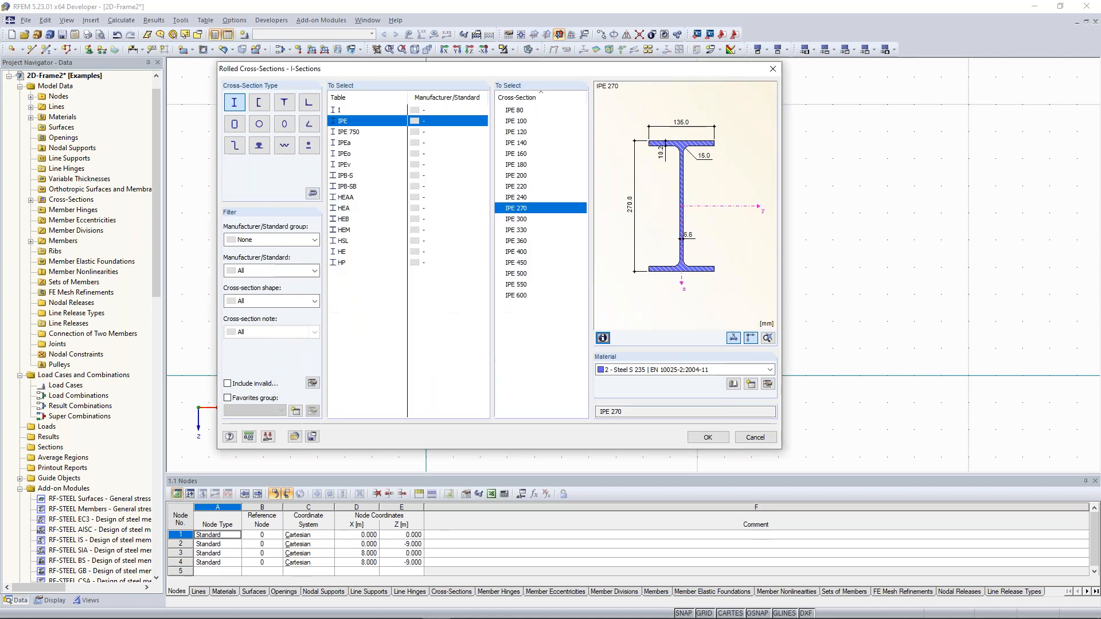
Step: Accept the IPE 270 section for the new member and place the beam horizontally between the tops of the two columns
click(708, 438)
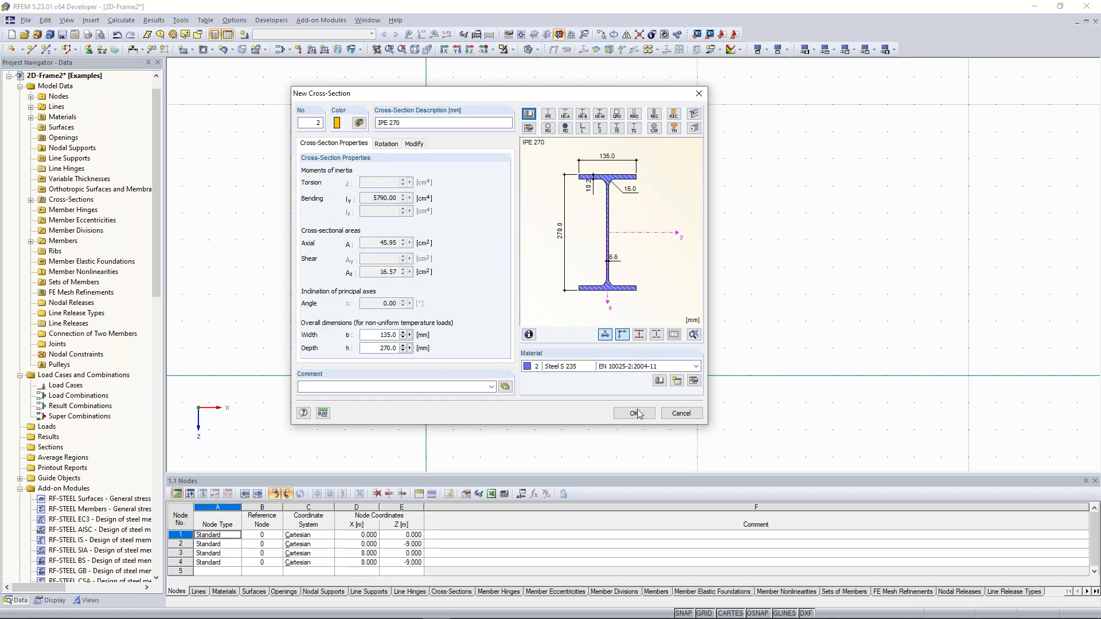
click(637, 413)
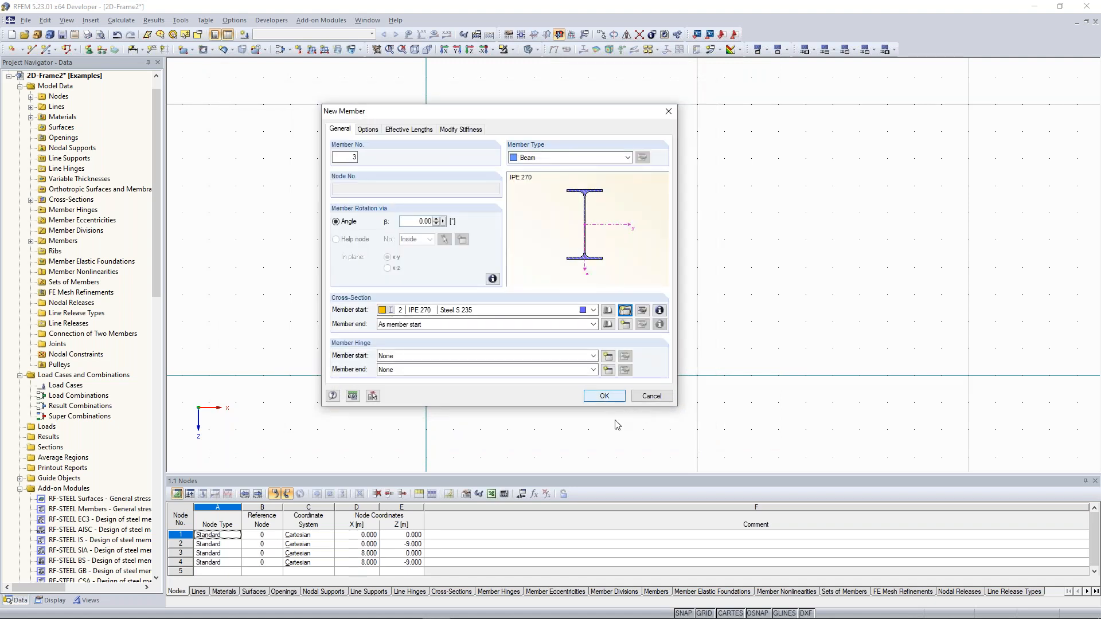
key(Return)
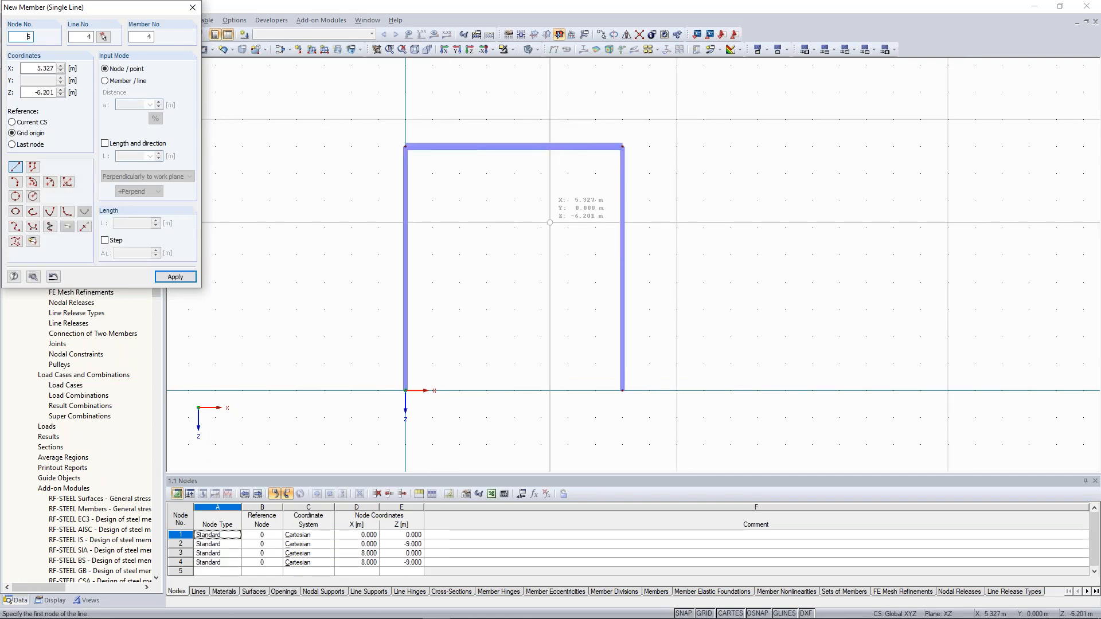
key(Escape)
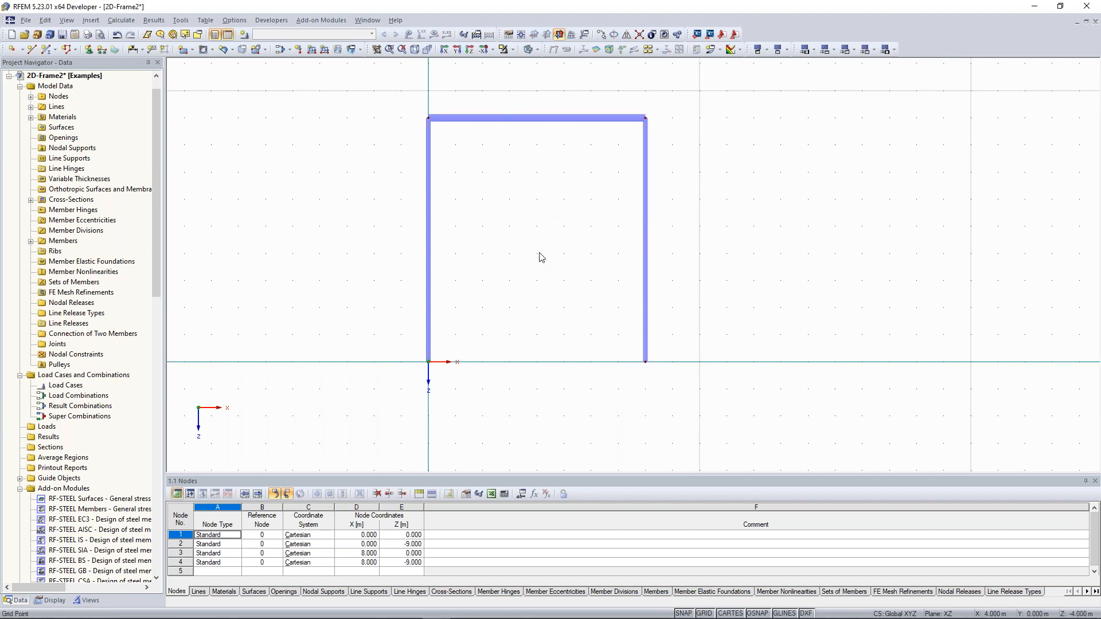
scroll(539, 256, up, 1)
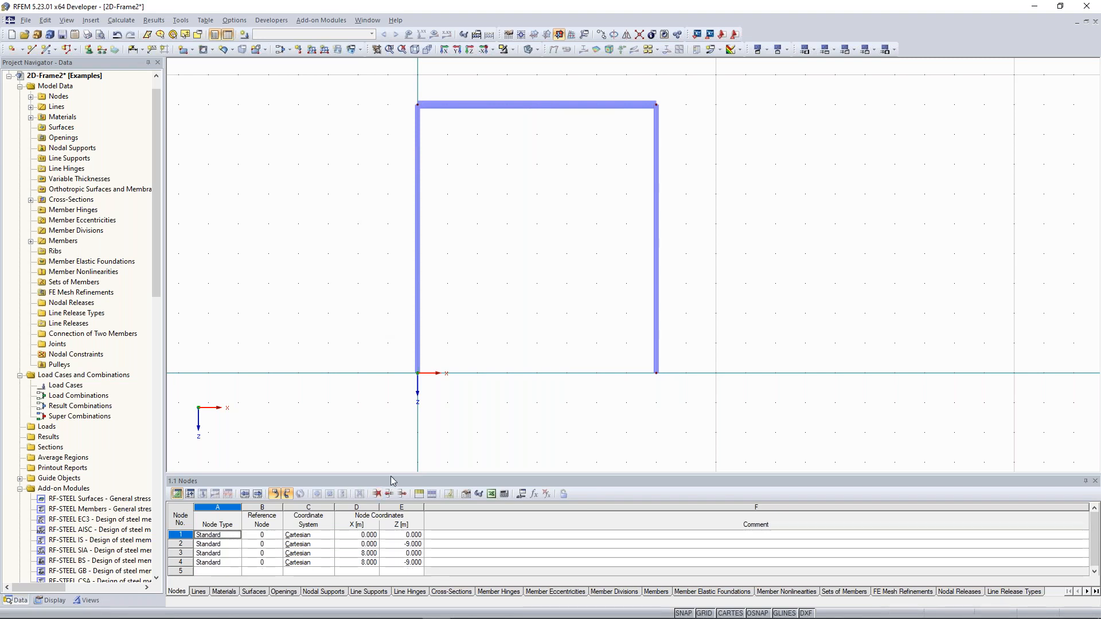
Step: Enlarge the table area and add a new rolled IPE 360 cross-section in Steel S 235 to the model's cross-sections
drag(393, 480, 394, 456)
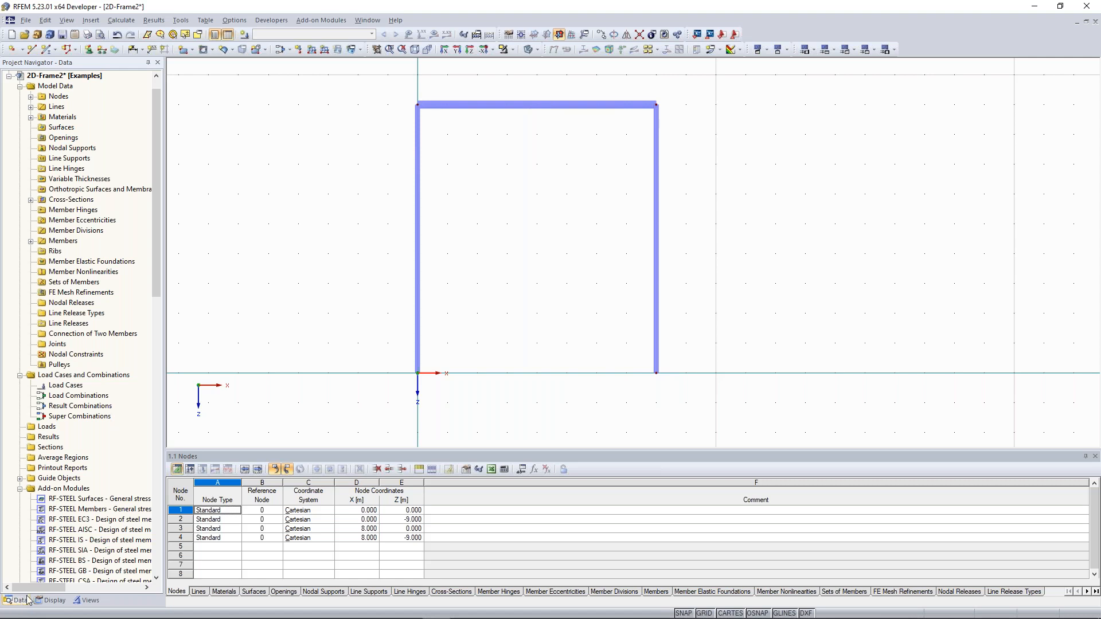
click(31, 200)
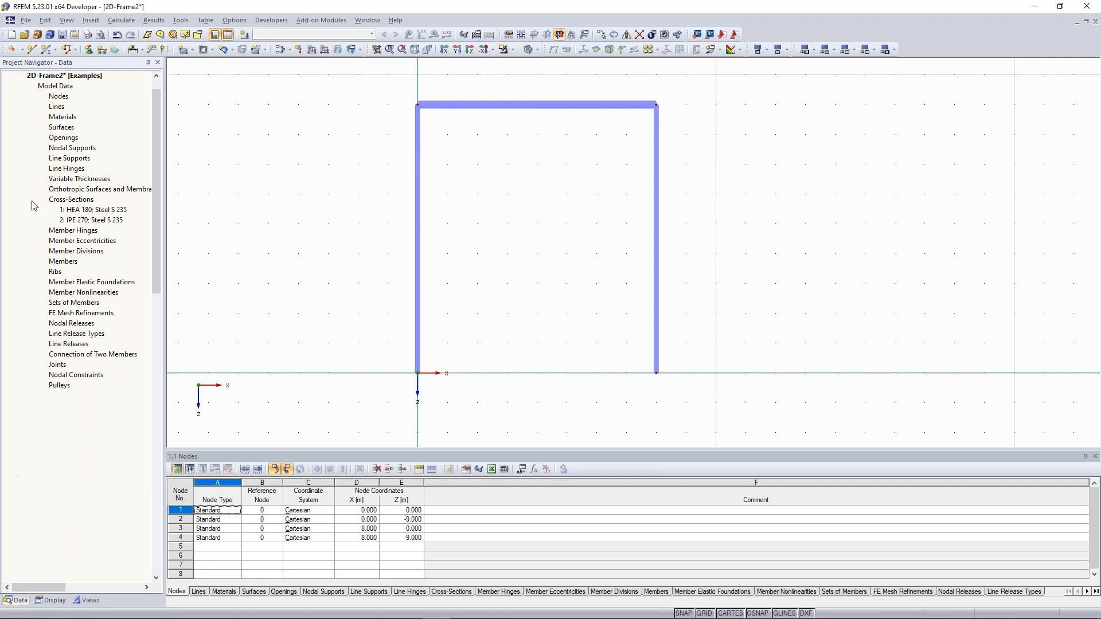
right_click(65, 202)
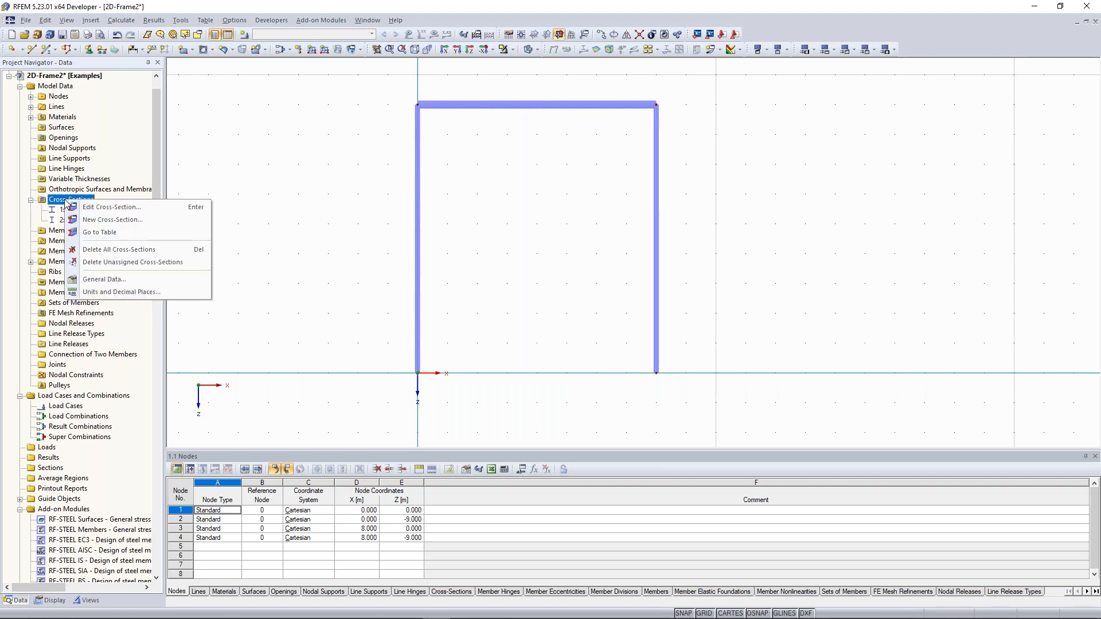
click(120, 221)
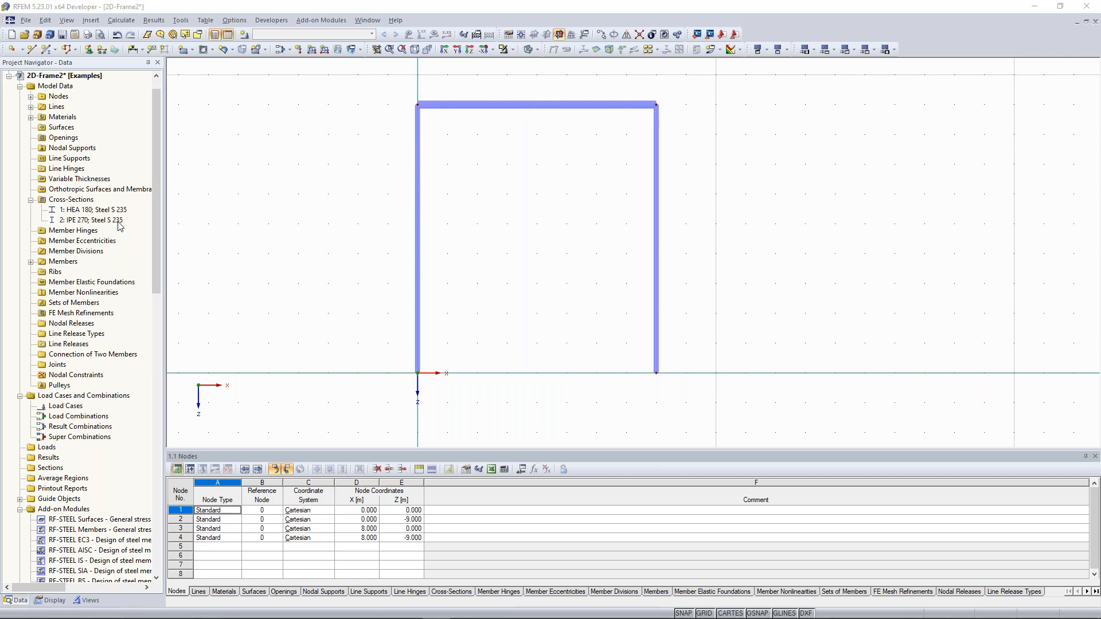
drag(467, 148, 341, 132)
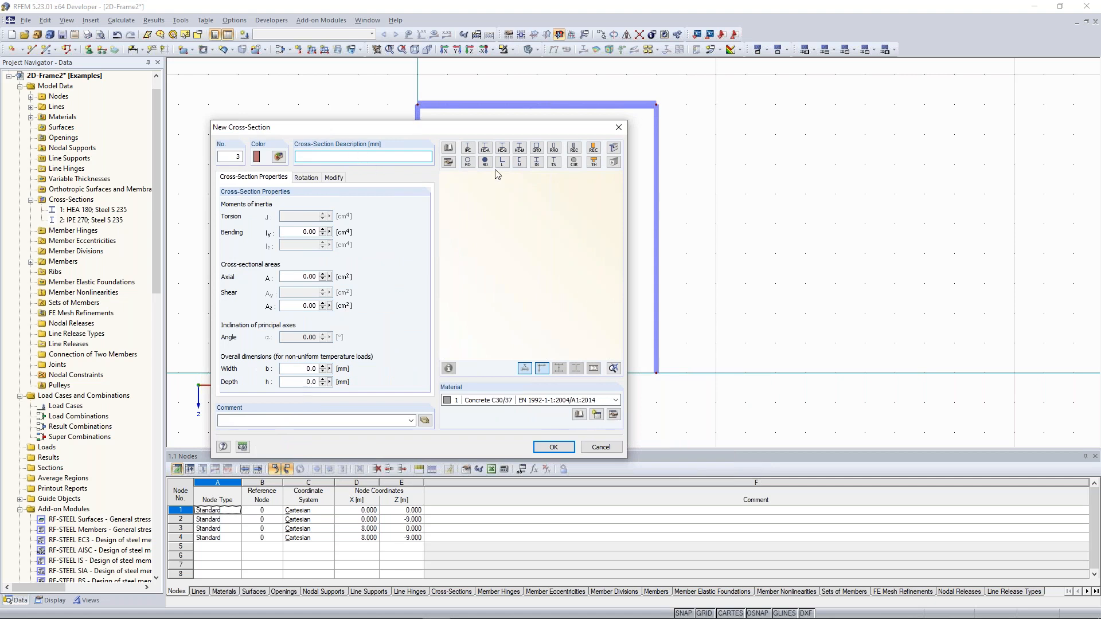
click(468, 149)
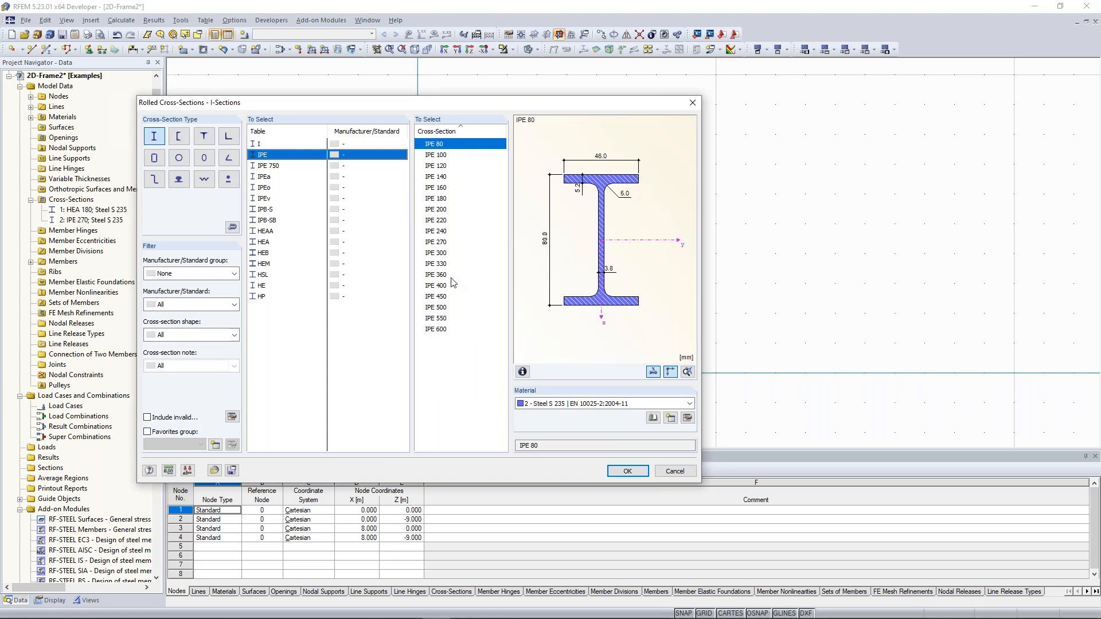
click(446, 275)
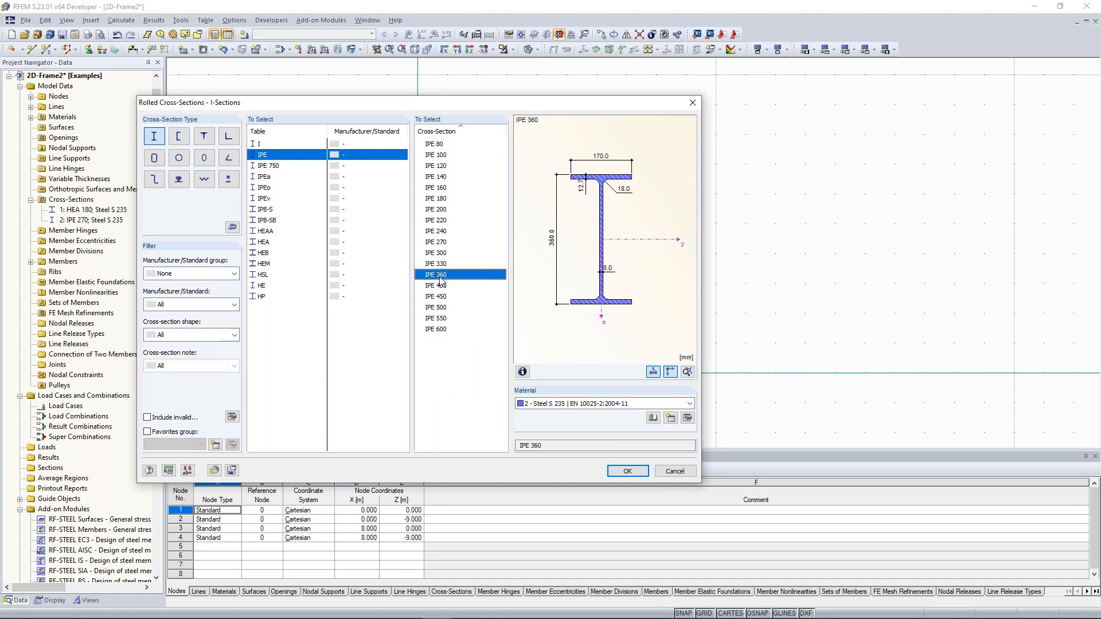
click(626, 471)
click(551, 444)
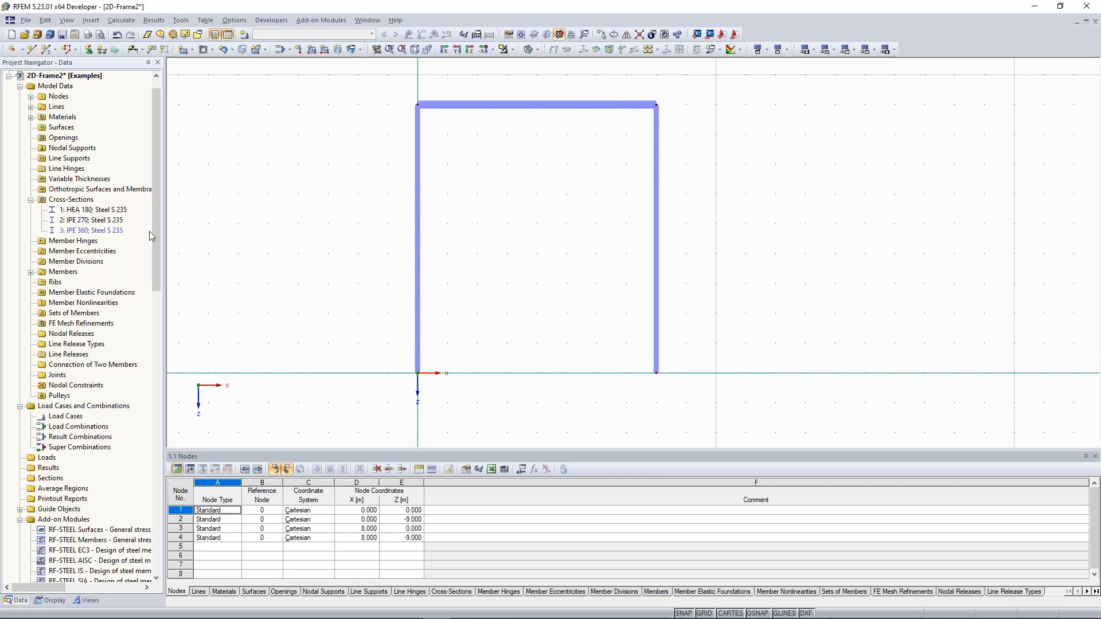
Step: Divide the left column by a new intermediate node at a distance of 5 m from the member start
drag(388, 81, 698, 374)
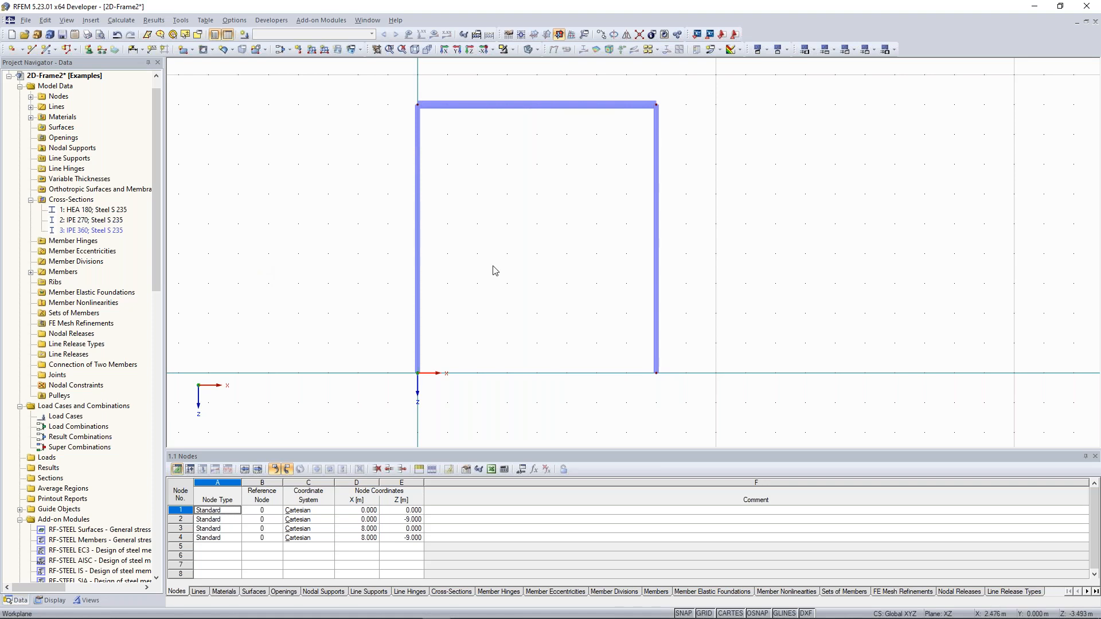
middle_drag(444, 219, 433, 217)
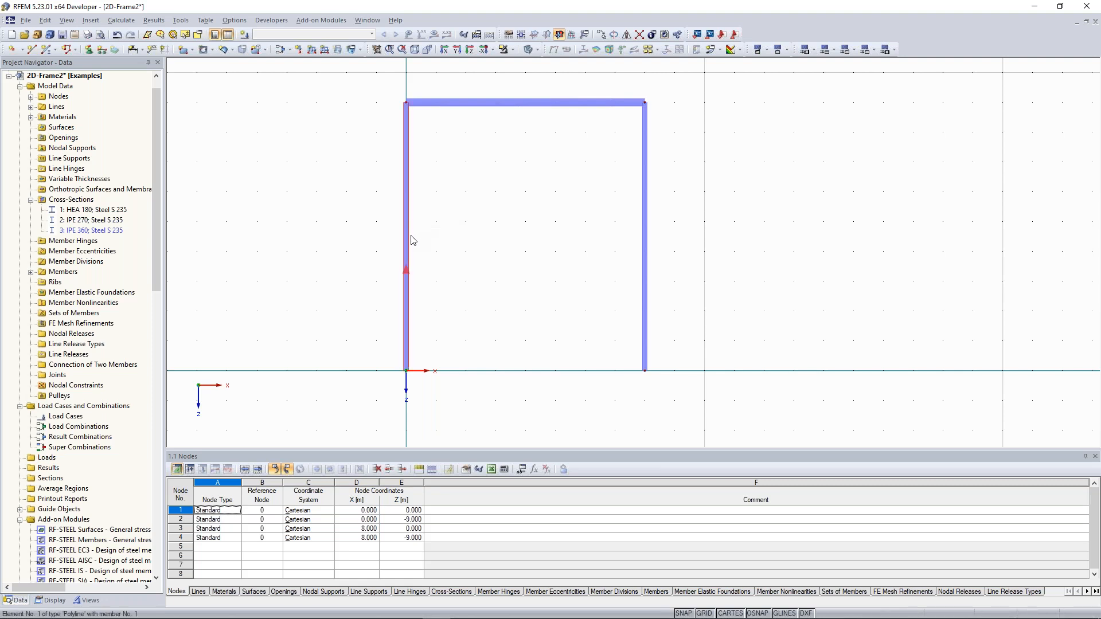
mouse_move(407, 230)
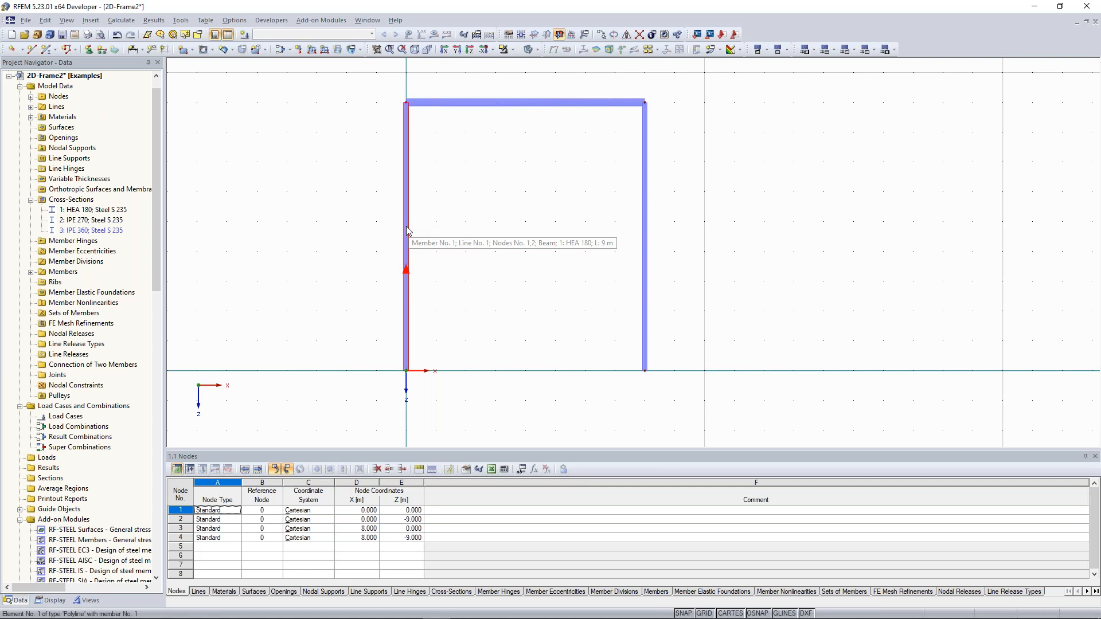
right_click(409, 231)
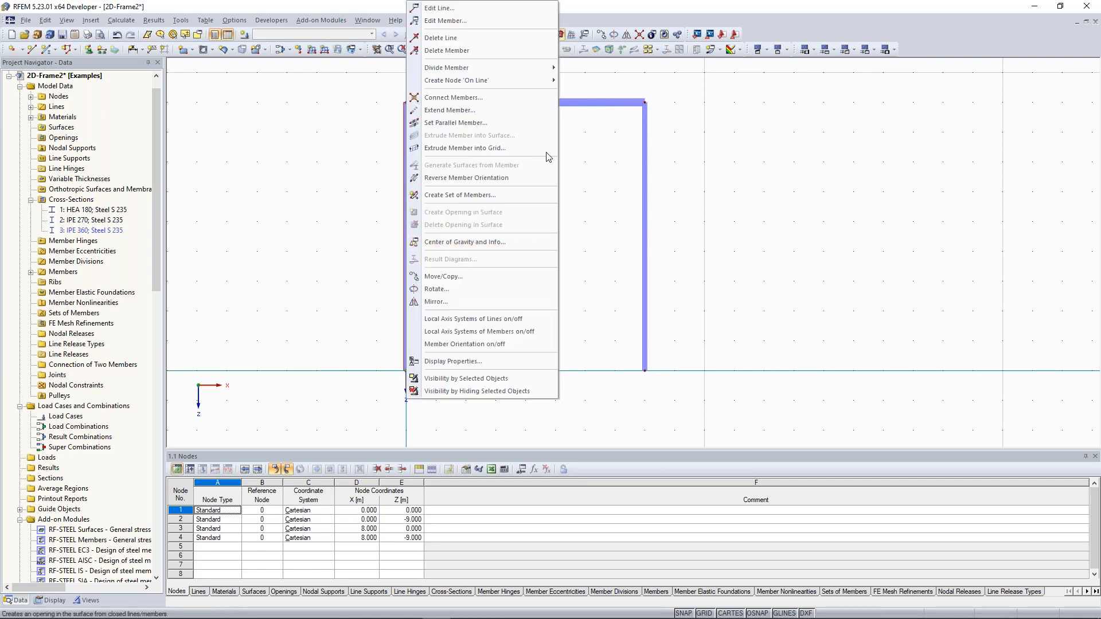
mouse_move(530, 69)
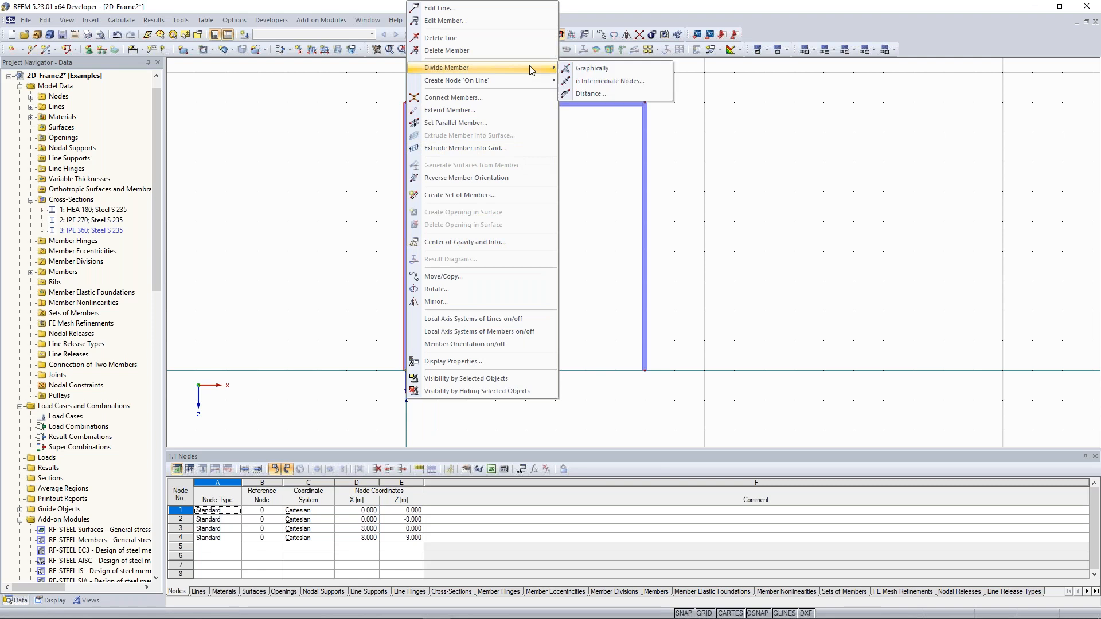
click(642, 92)
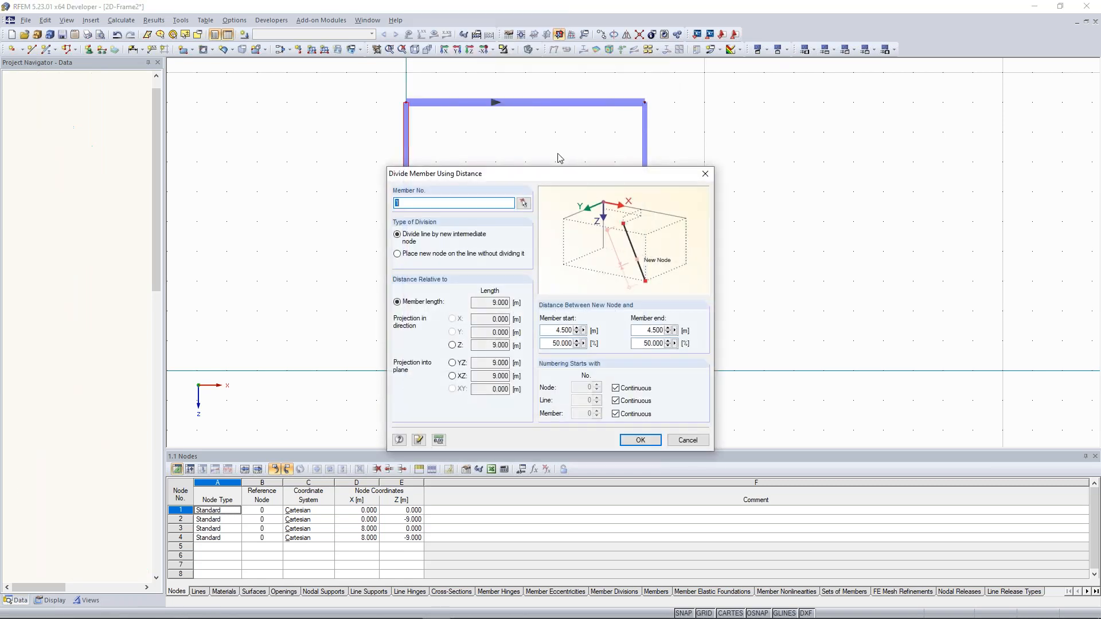
drag(540, 174, 829, 103)
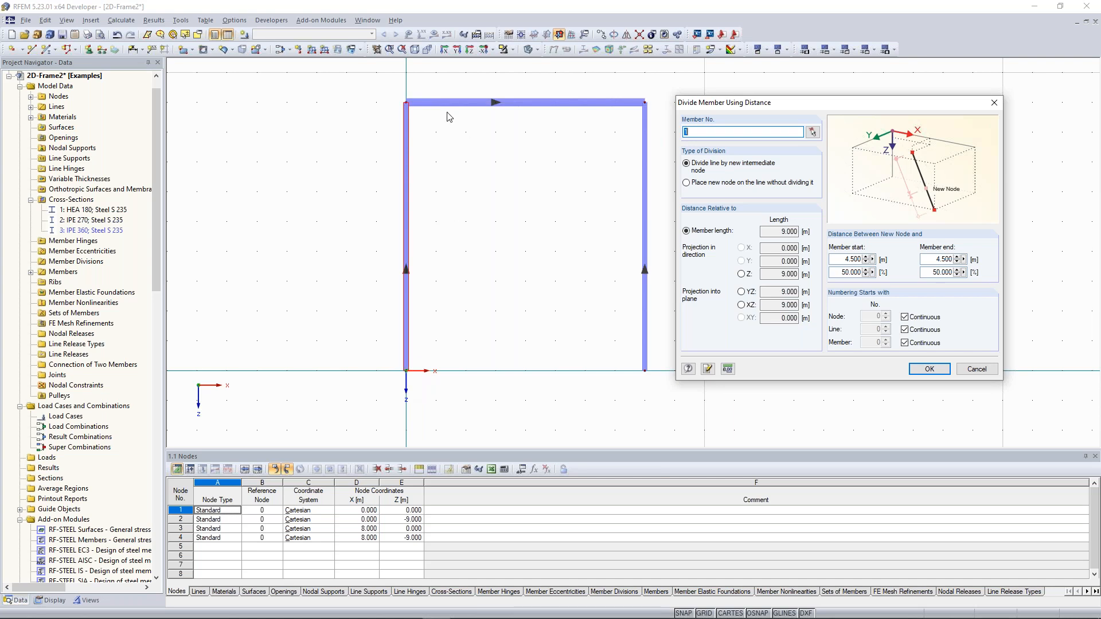
double_click(852, 258)
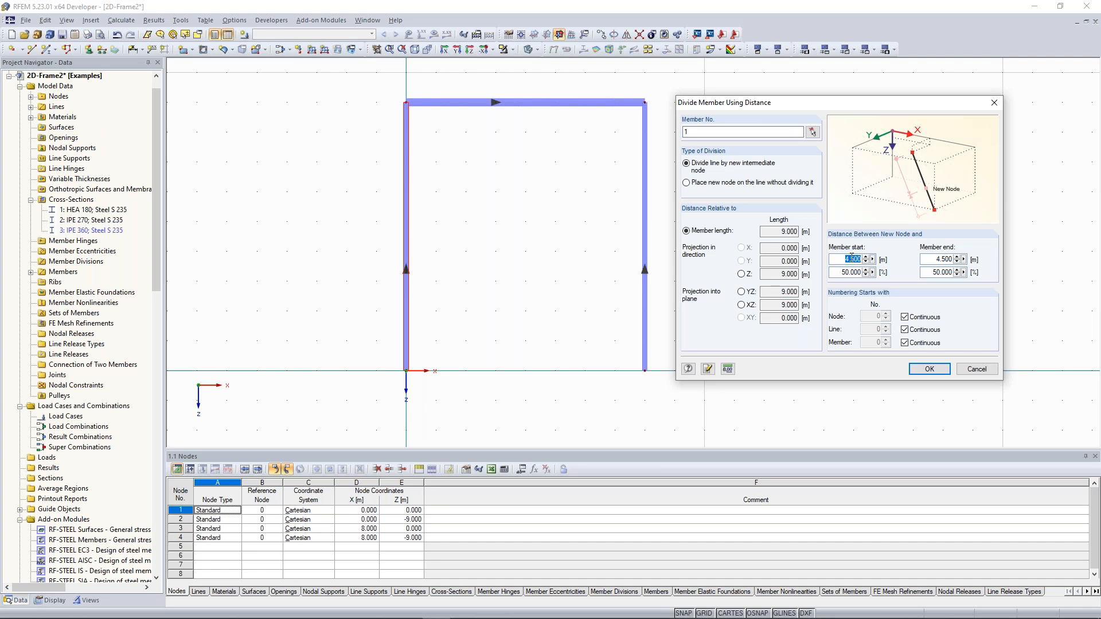
text(5)
click(928, 370)
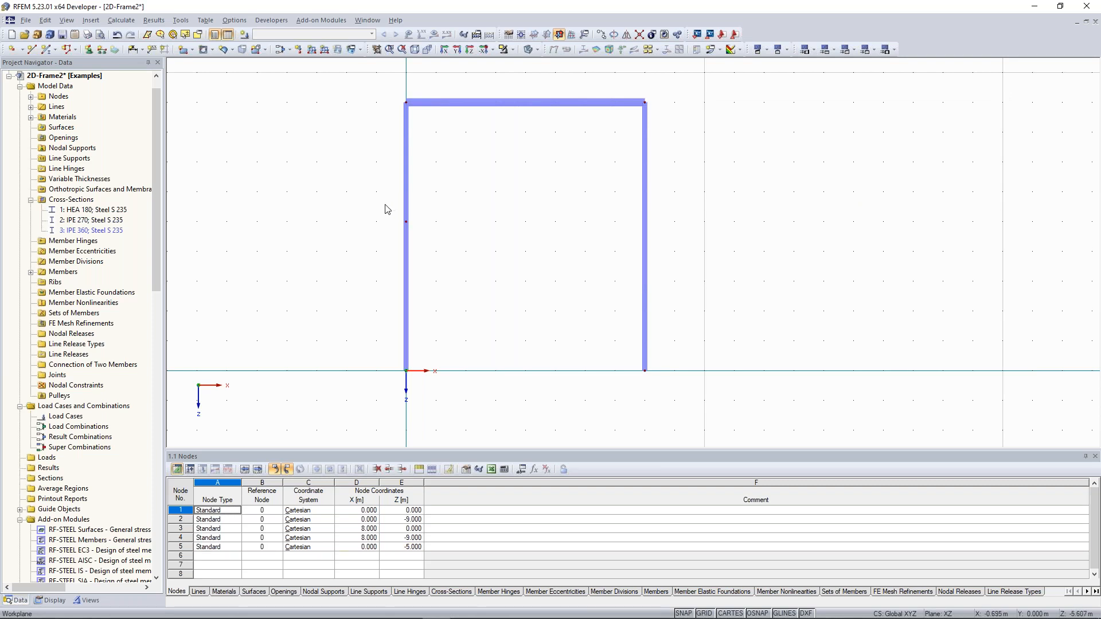
Step: Add a horizontal beam member with the IPE 360 Steel S 235 section from the left column's intermediate node to the right column
middle_drag(382, 201, 358, 197)
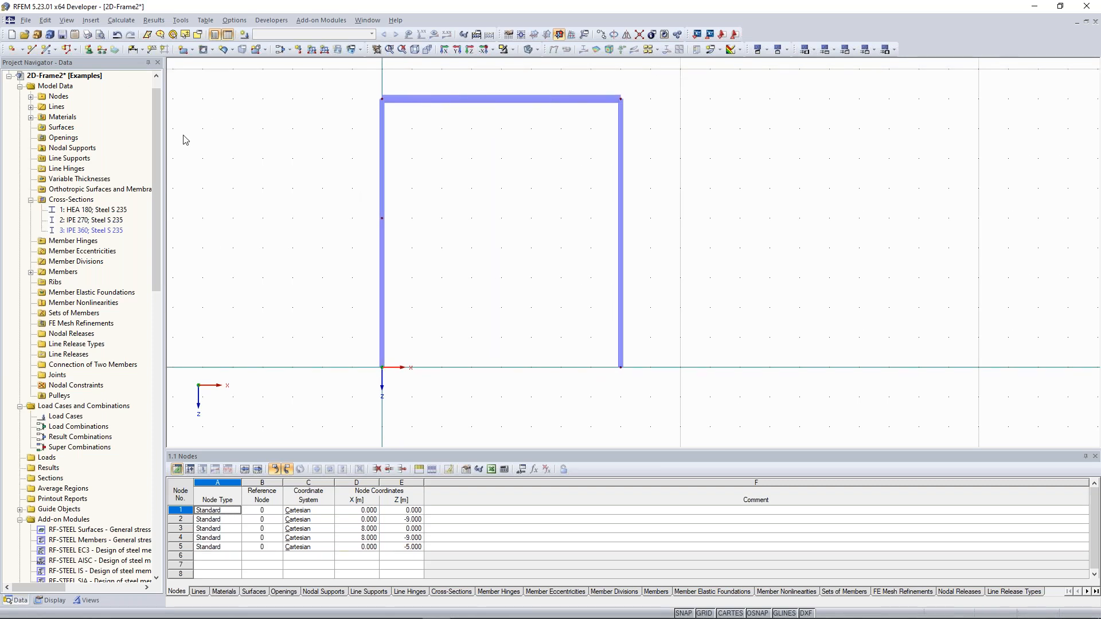
middle_drag(480, 163, 493, 161)
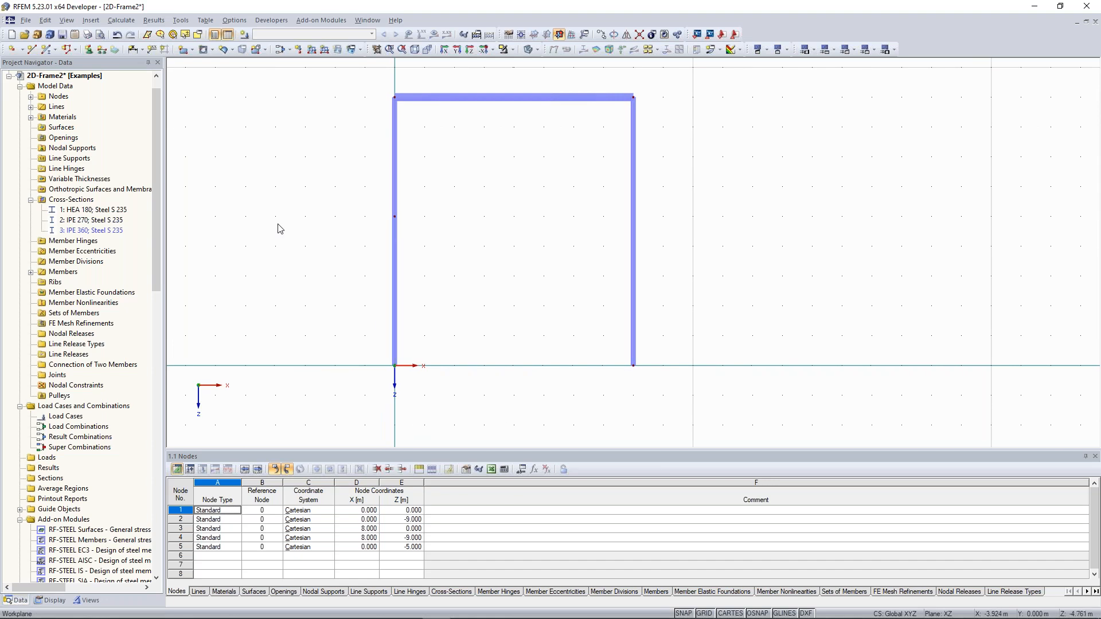
click(47, 53)
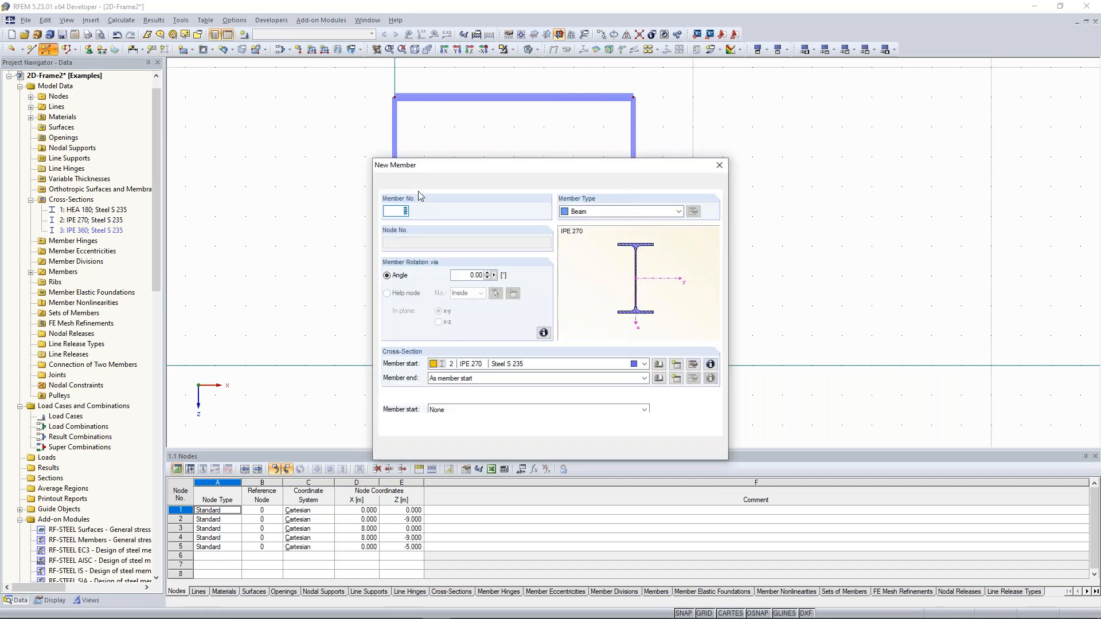
click(506, 366)
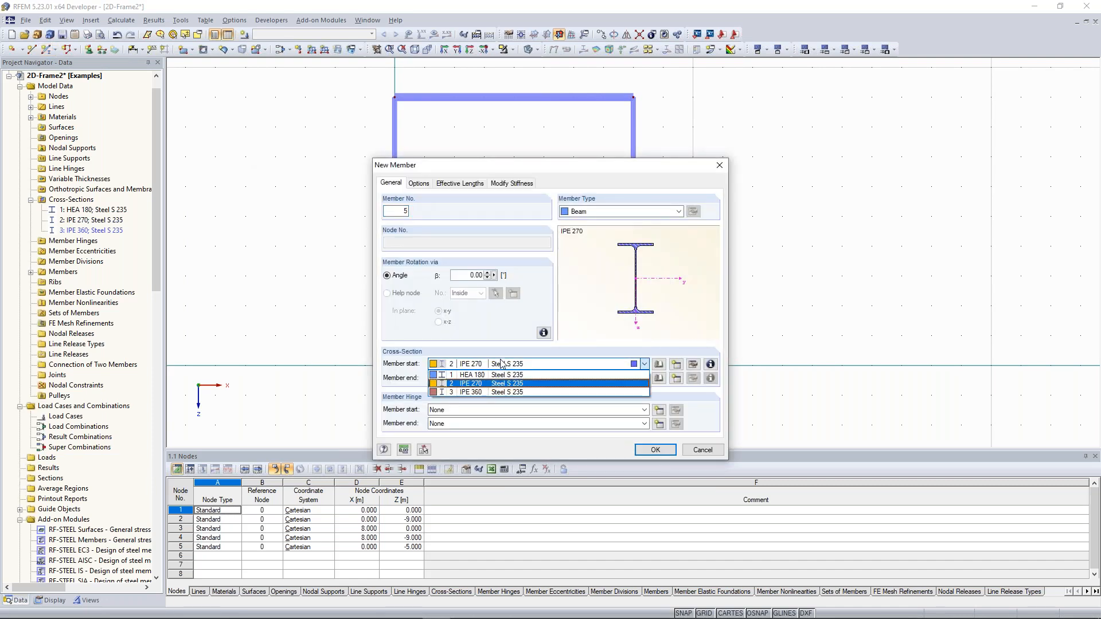
click(484, 392)
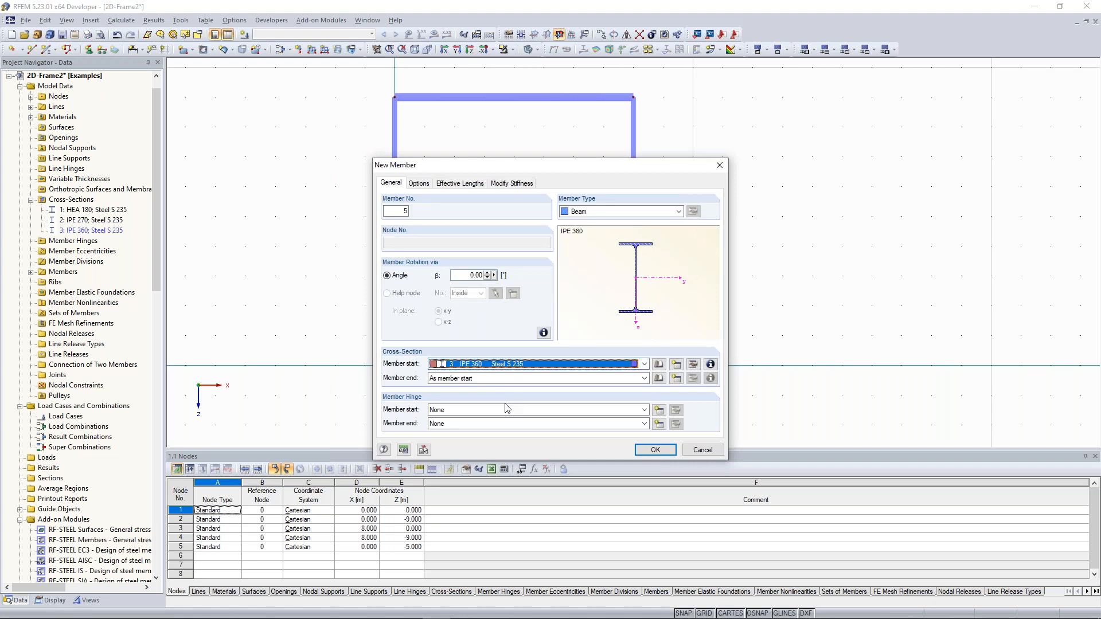
click(655, 450)
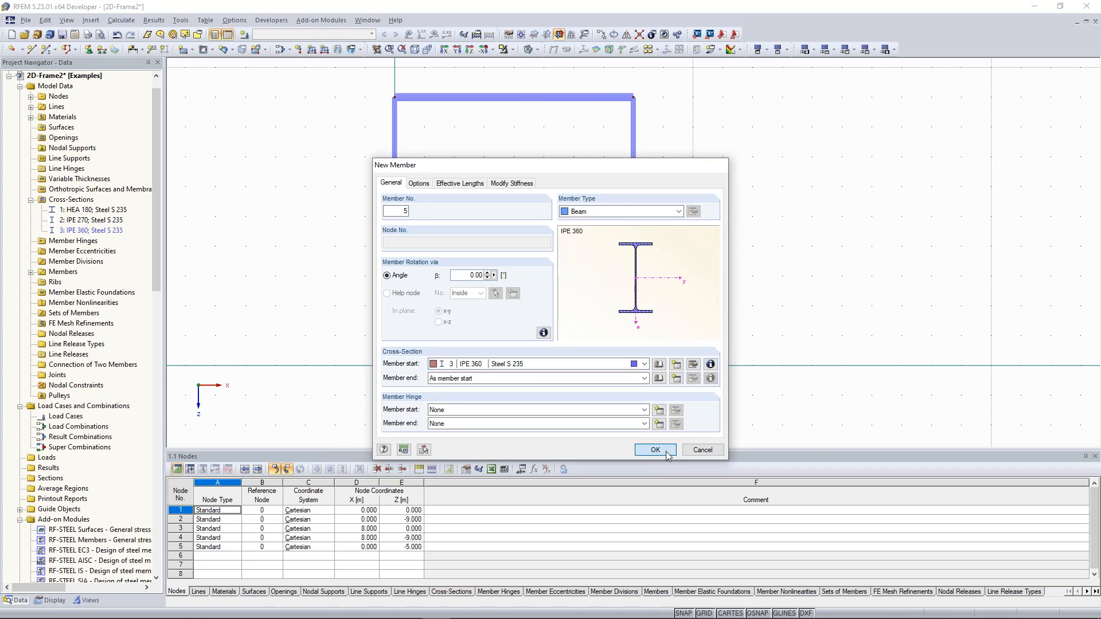
click(395, 216)
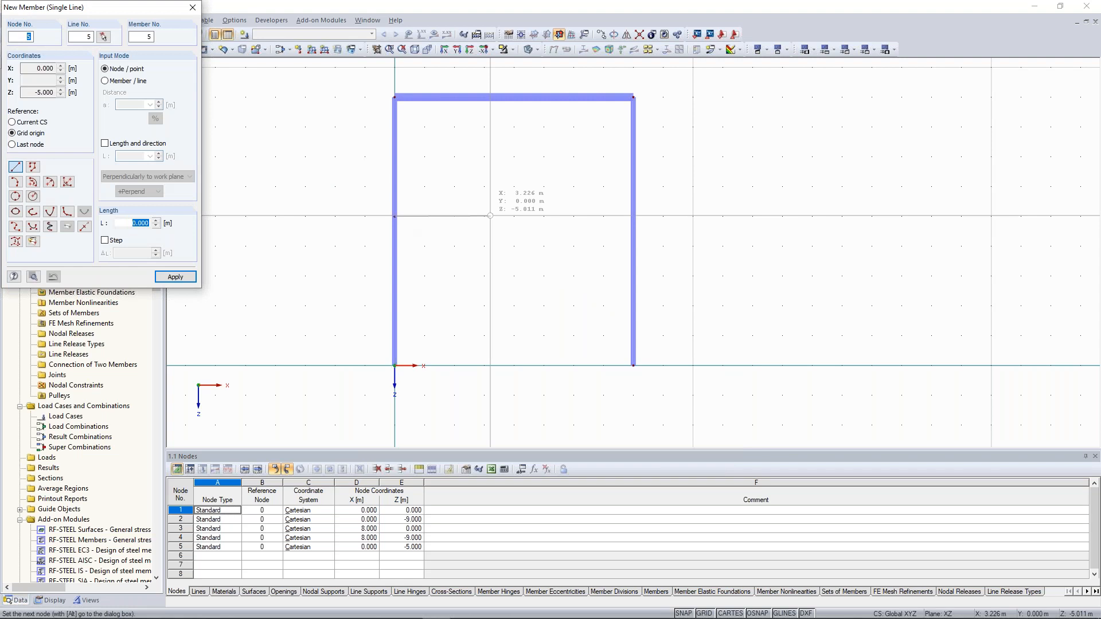
click(634, 216)
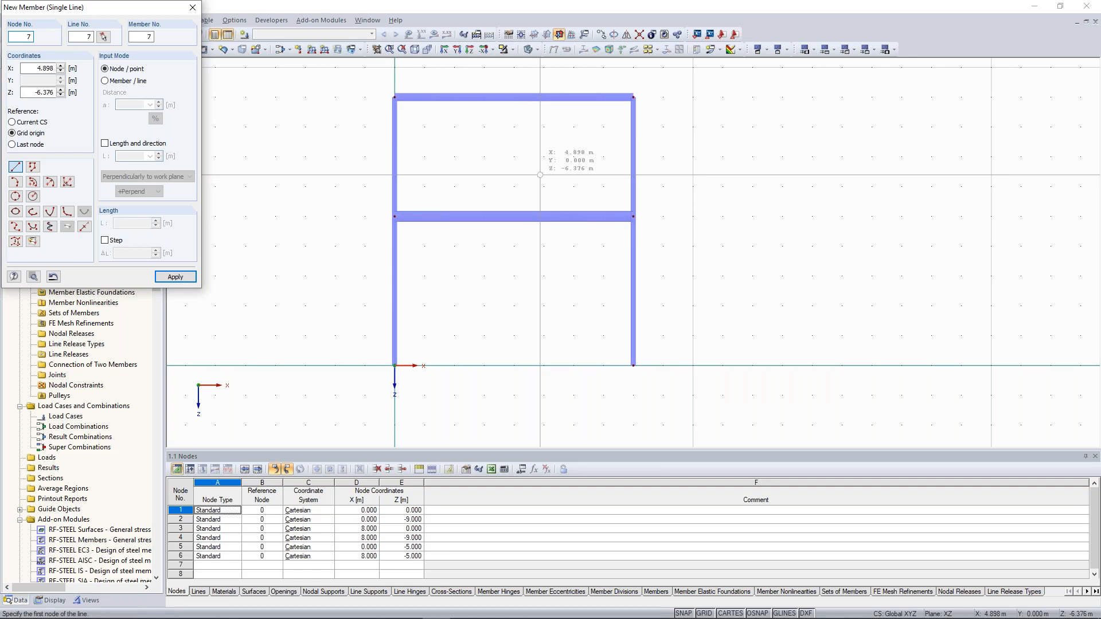
key(Escape)
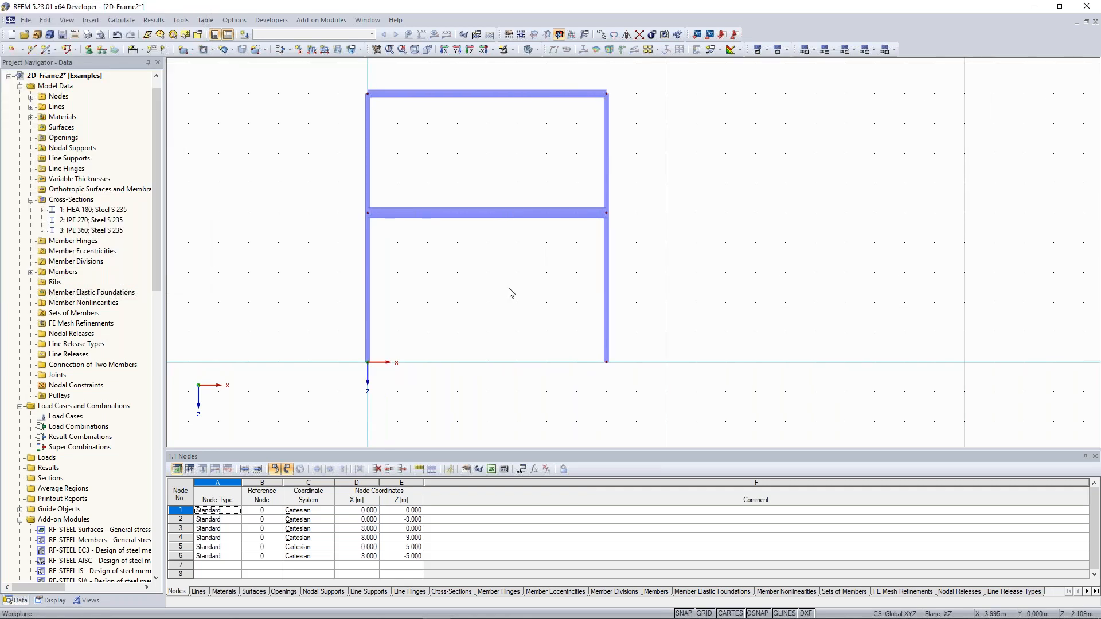
Step: Graphically divide the IPE 360 intermediate beam at a spacing of 4.5 m from its left end
right_click(513, 210)
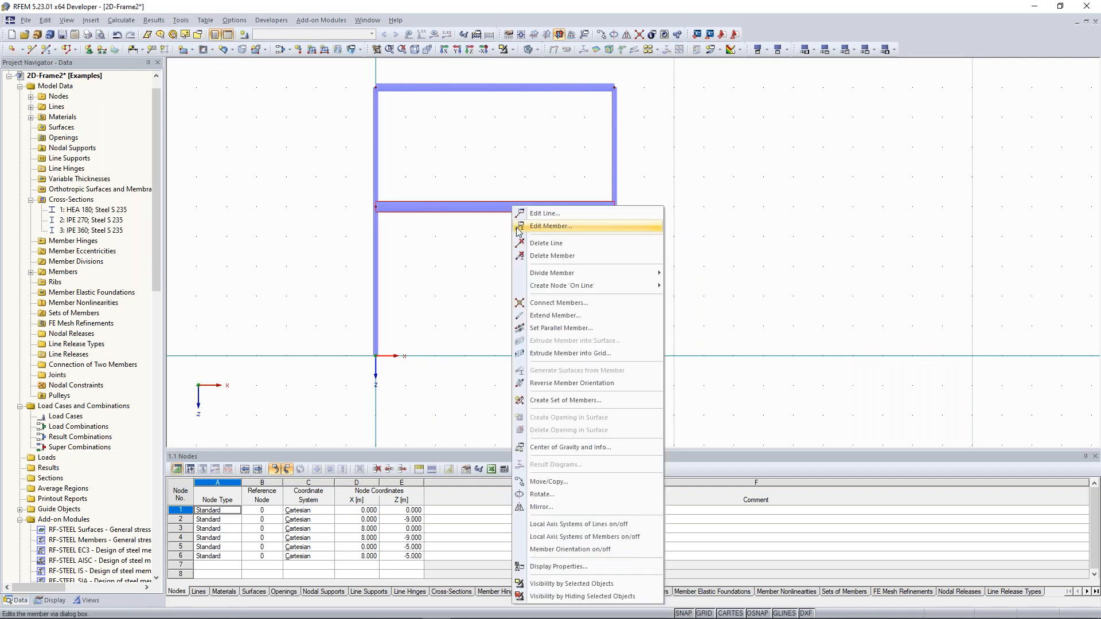
mouse_move(580, 274)
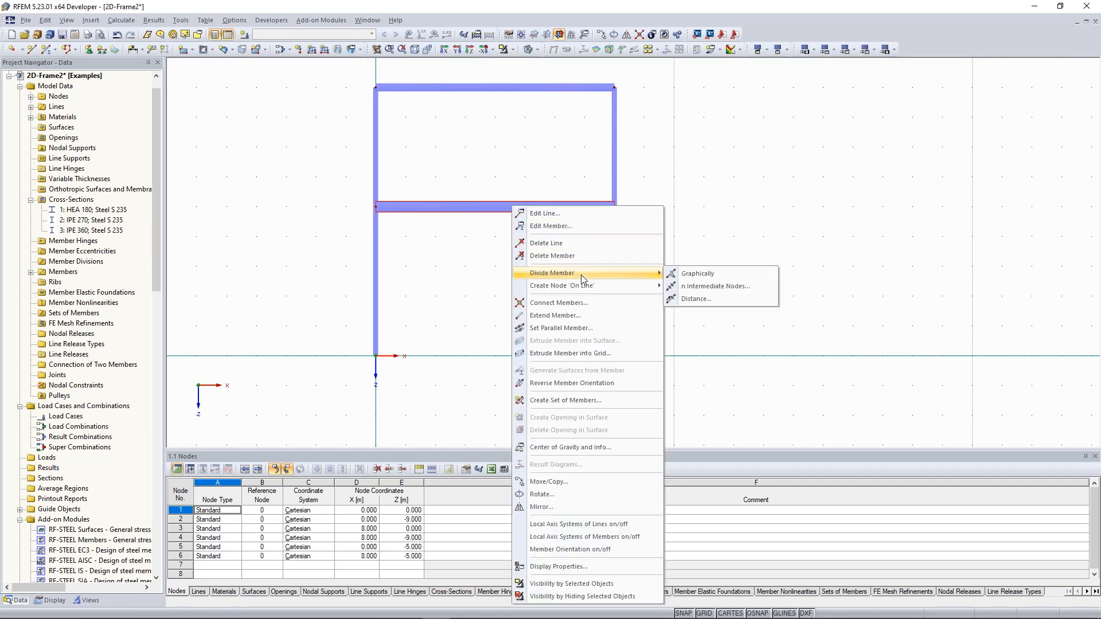
click(699, 275)
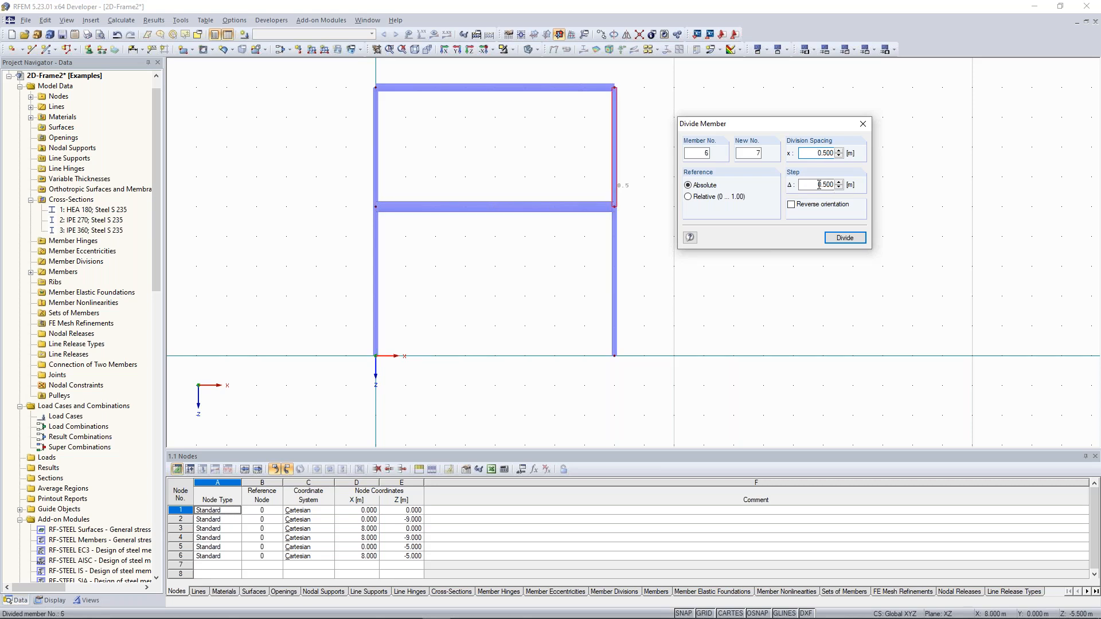
drag(817, 184, 838, 183)
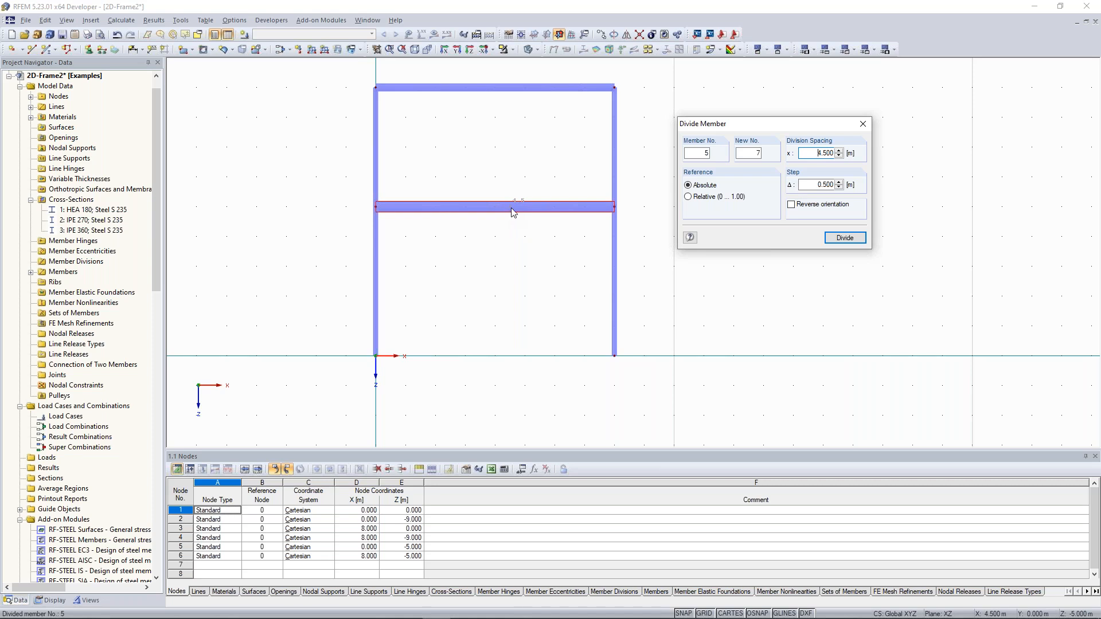
click(511, 213)
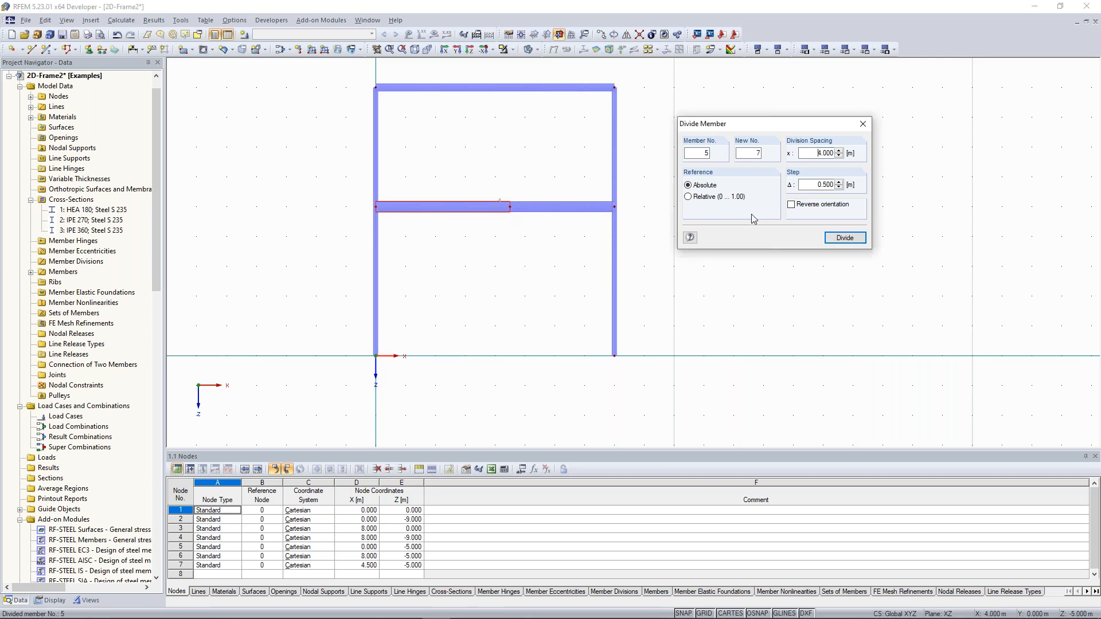
click(861, 129)
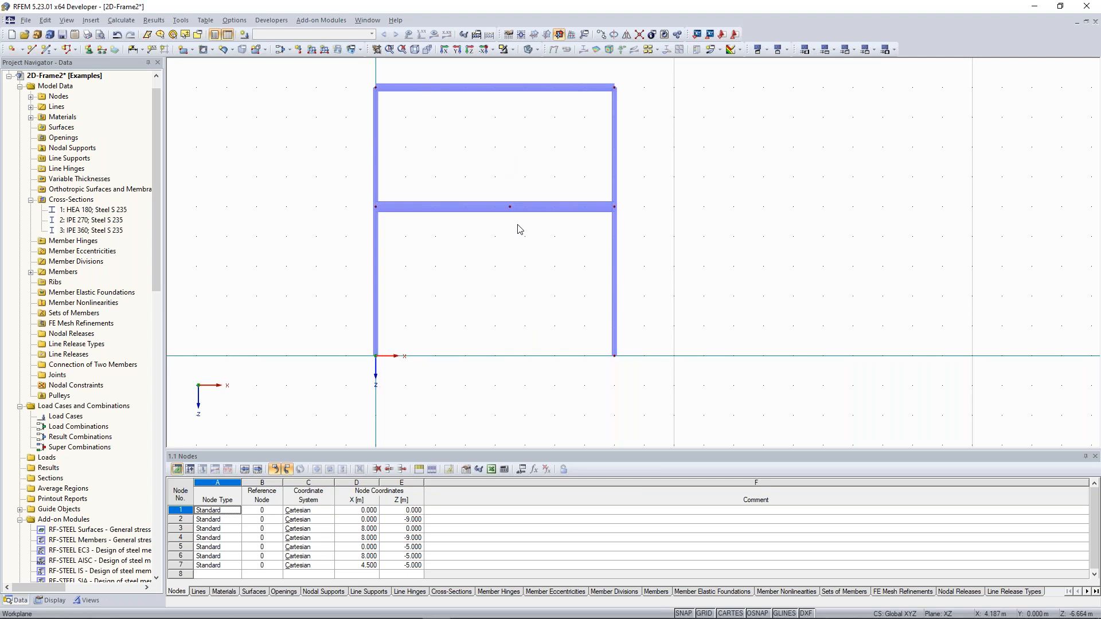
Step: Copy the lower part of the left column so the copy stands beneath the intermediate beam's division node
middle_drag(520, 273, 528, 264)
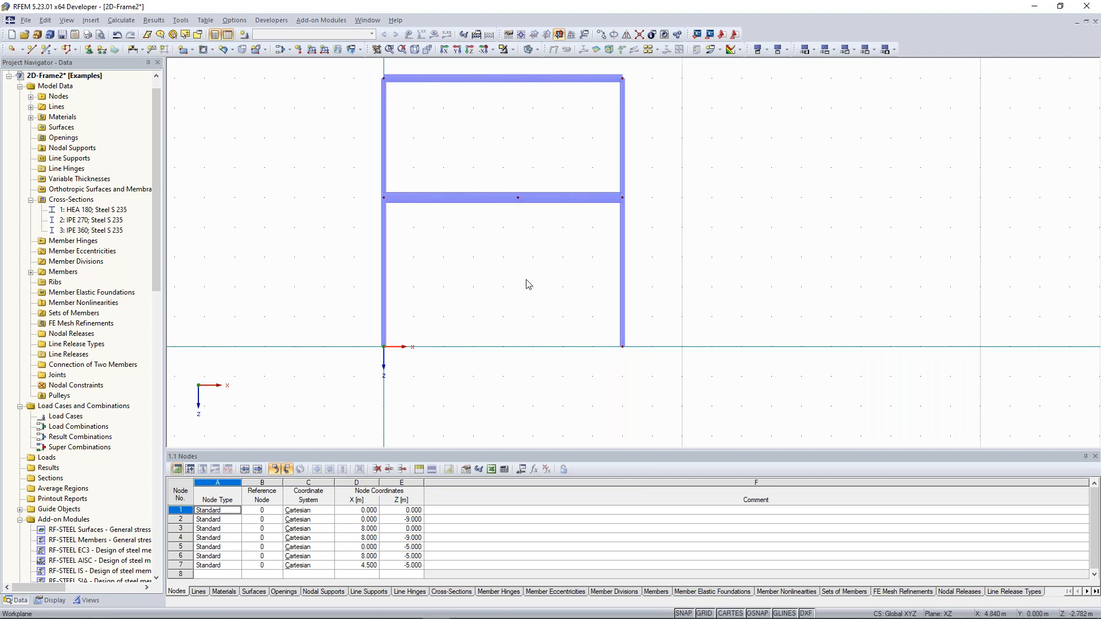
drag(506, 150, 529, 370)
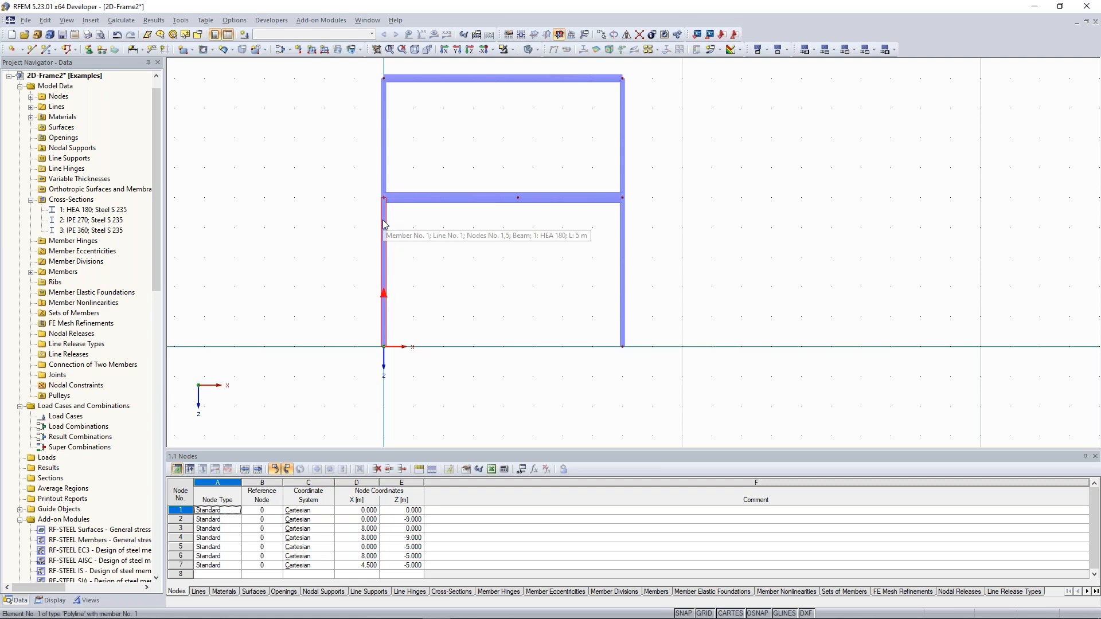
ctrl+drag(383, 221, 518, 198)
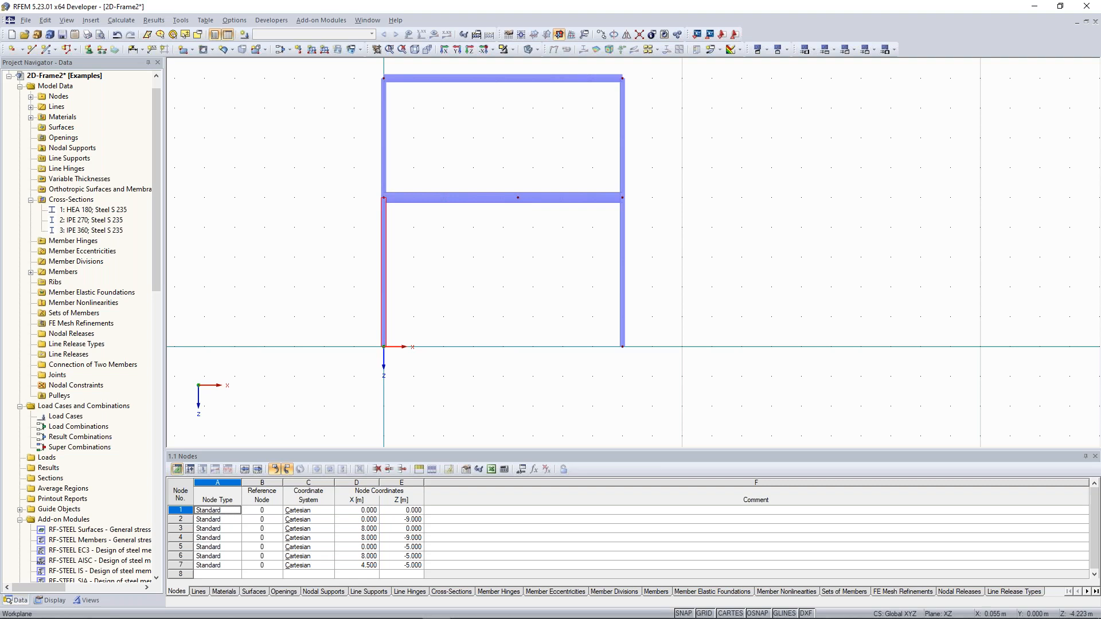
click(561, 276)
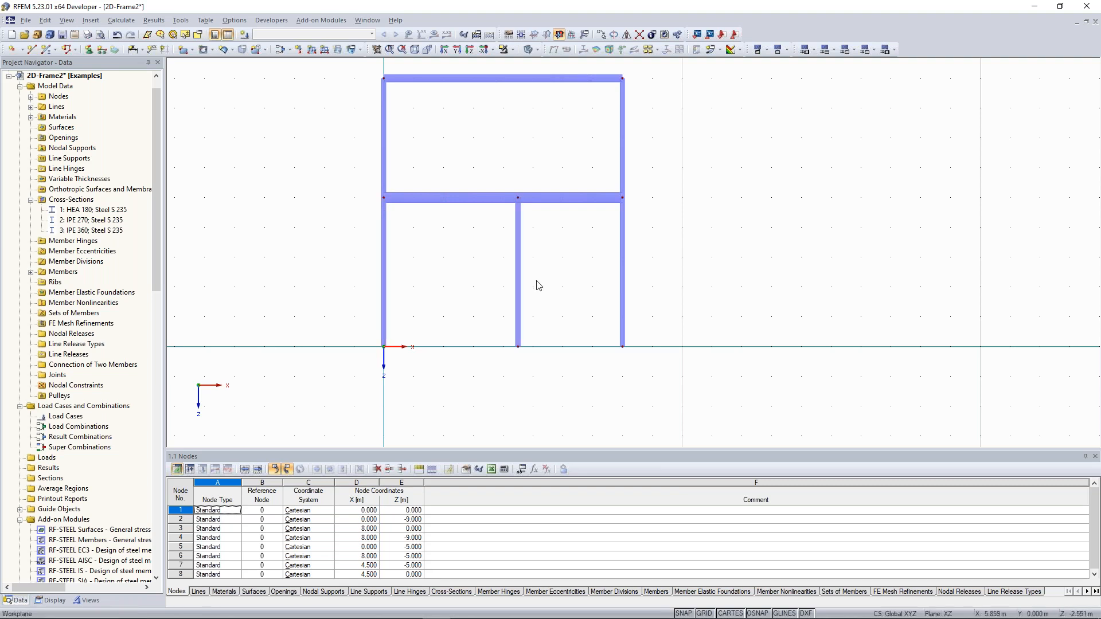
Step: Start generating bracing in cells with tension members and create a new solid round RD 20 section in Steel S 235 for them
middle_drag(524, 338, 517, 344)
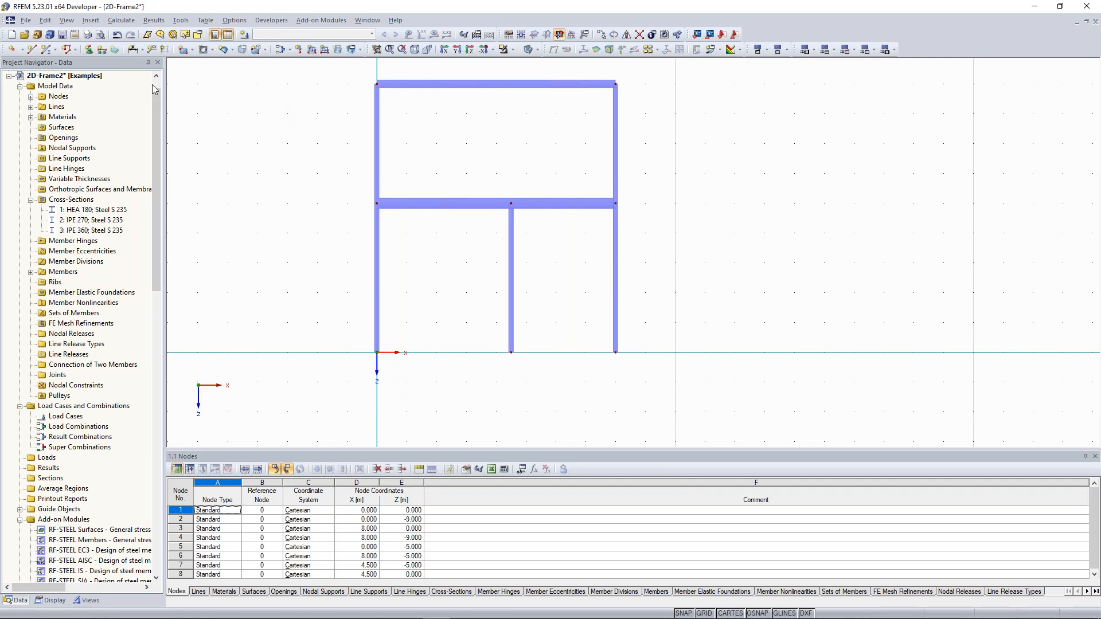
click(182, 23)
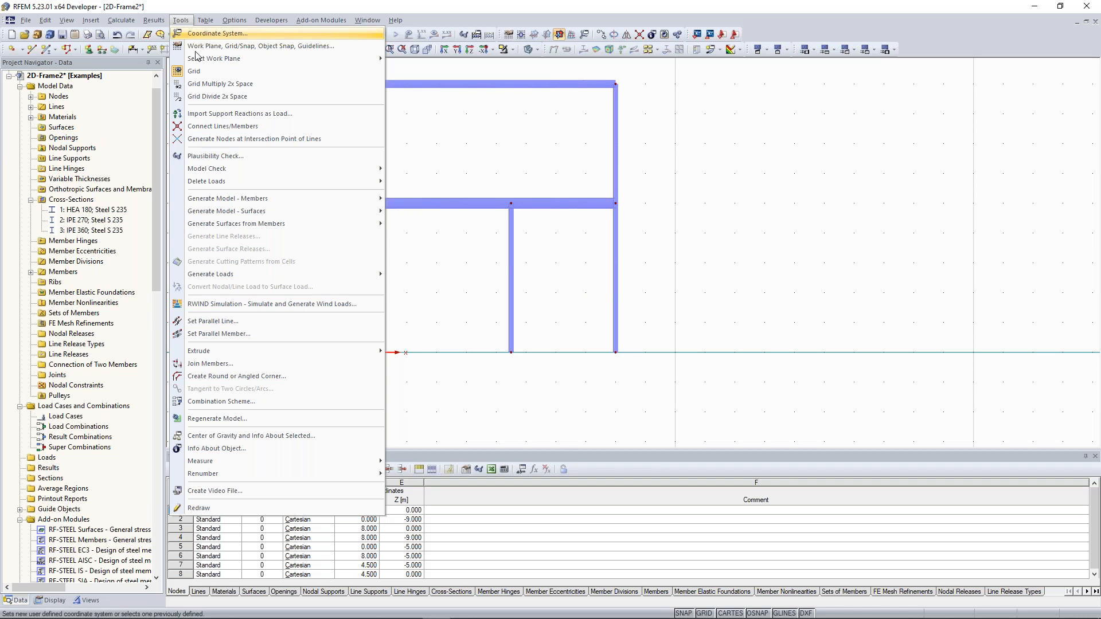
mouse_move(254, 200)
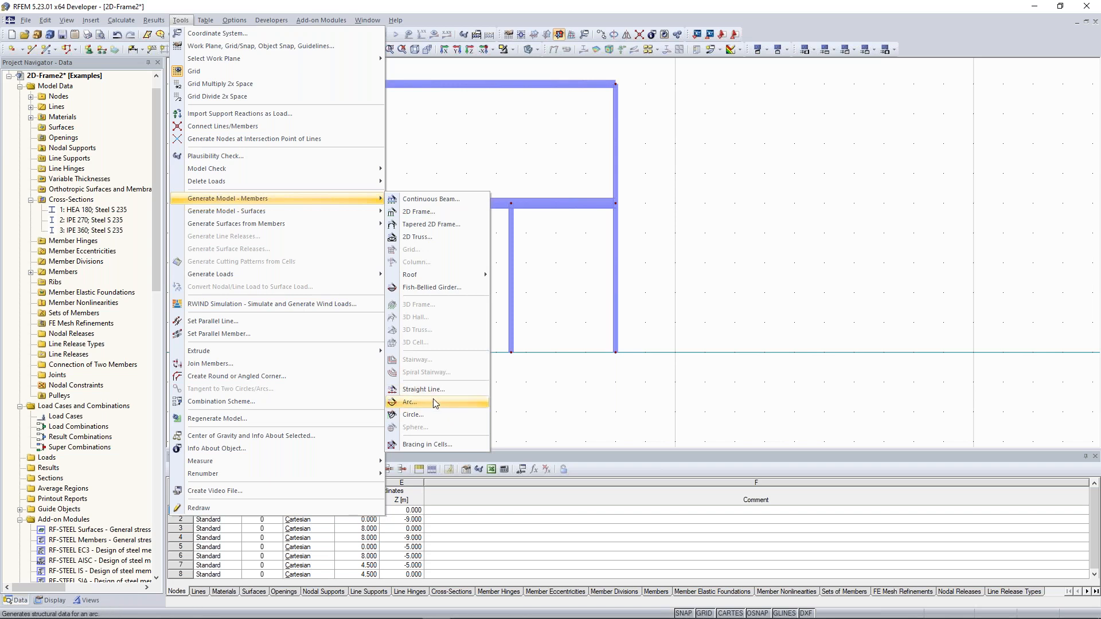
click(453, 445)
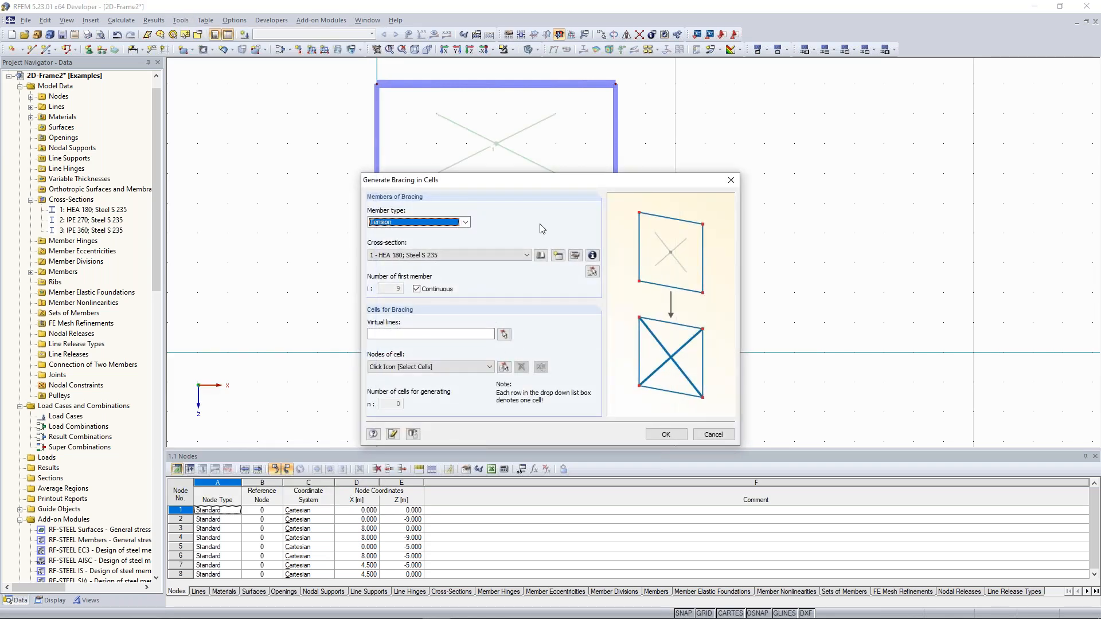
drag(498, 180, 774, 97)
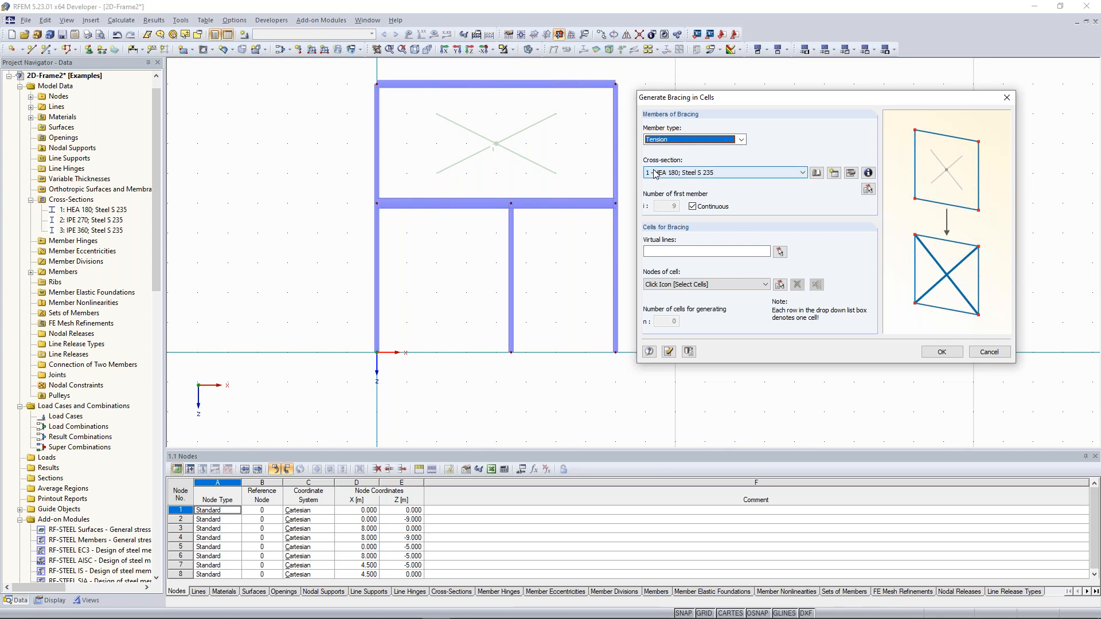
click(834, 173)
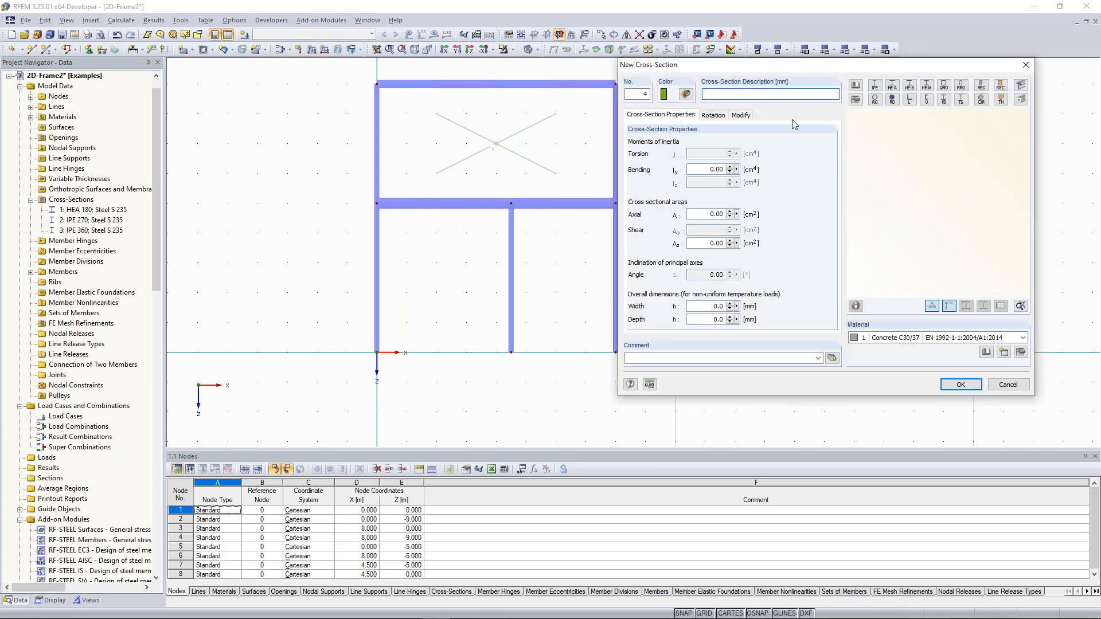
drag(810, 71, 780, 76)
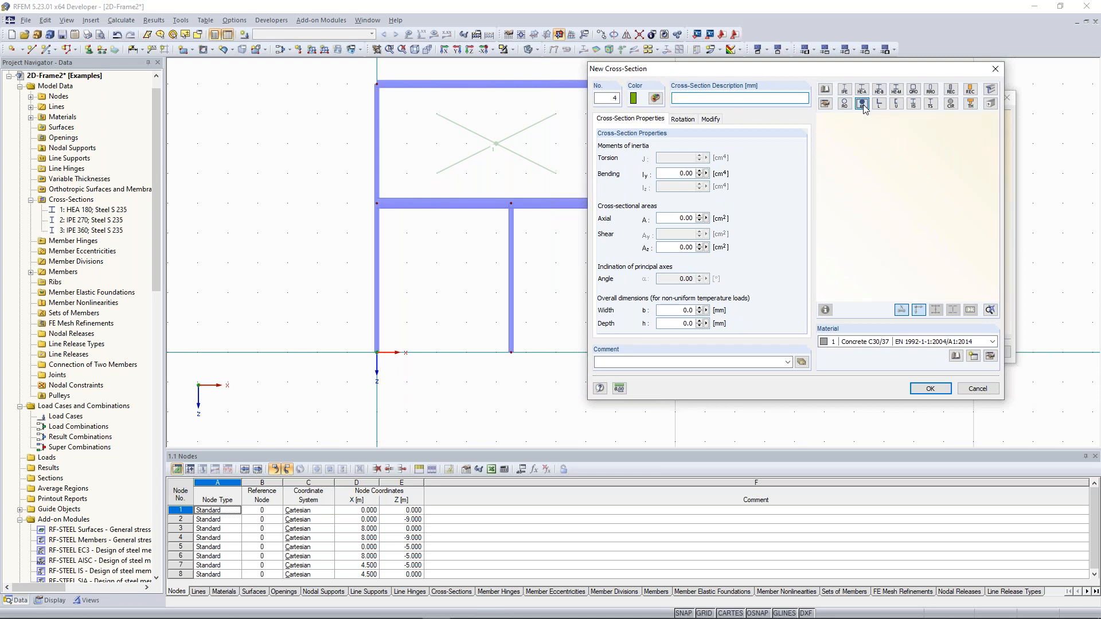
click(860, 101)
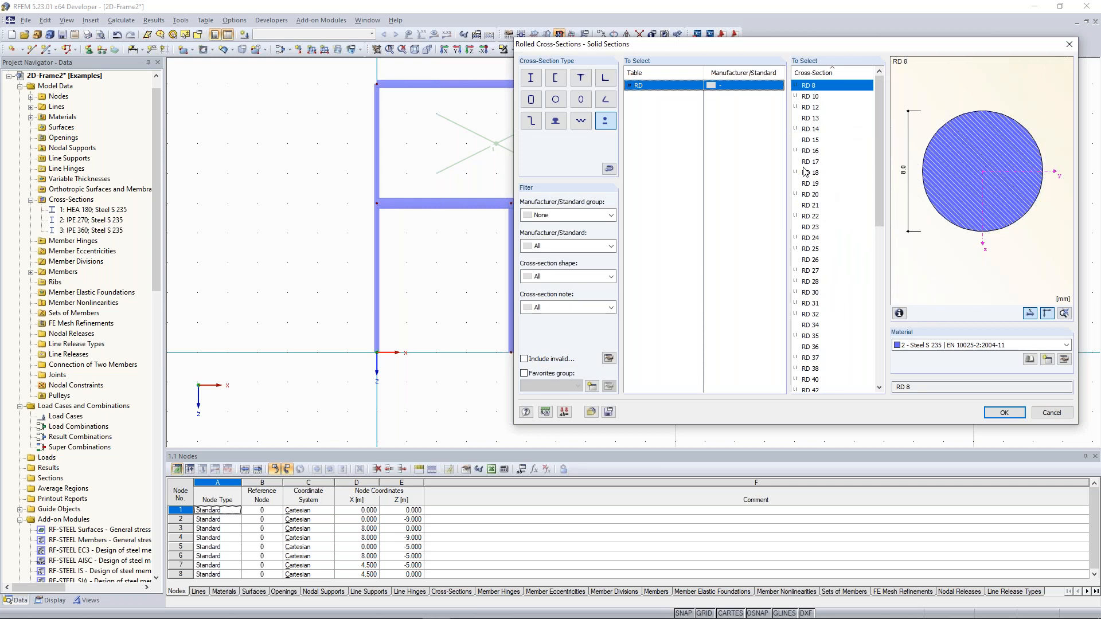
click(816, 195)
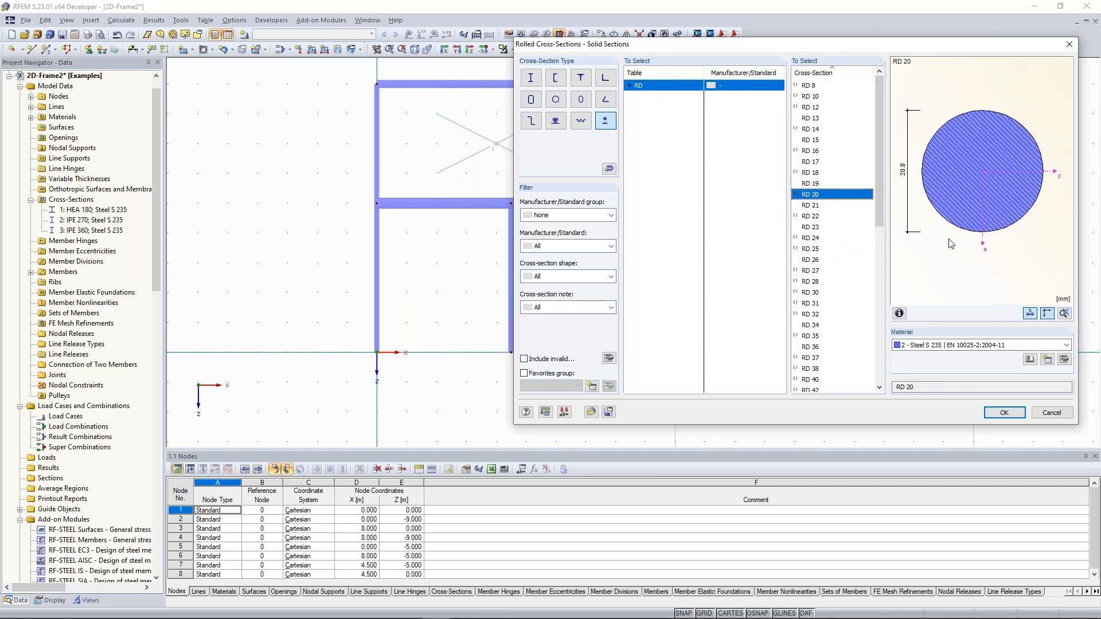
click(1005, 414)
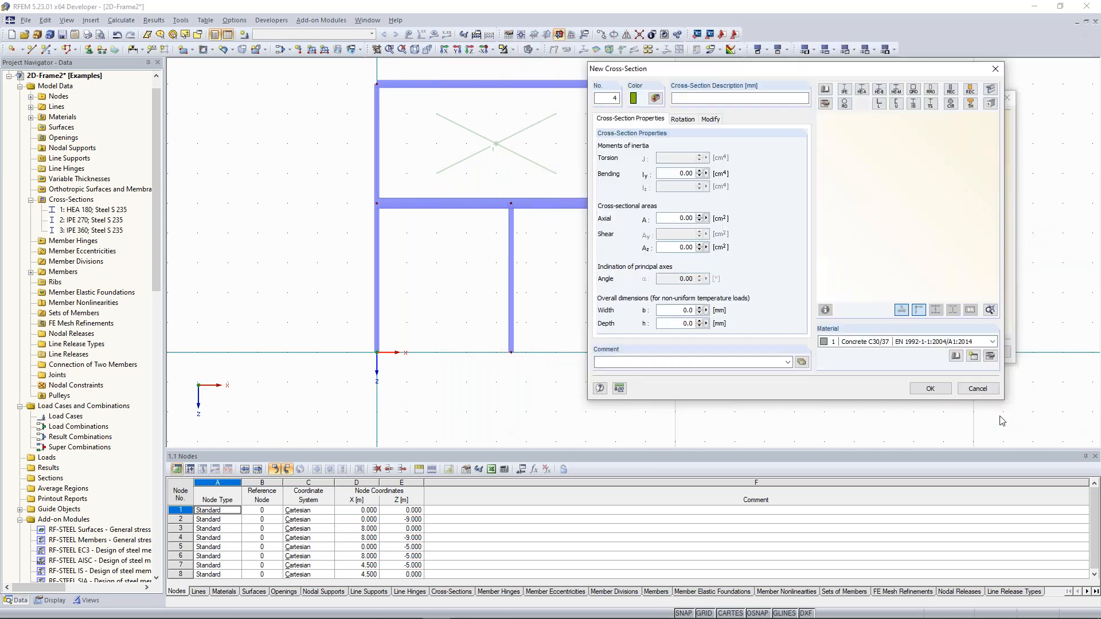
click(929, 389)
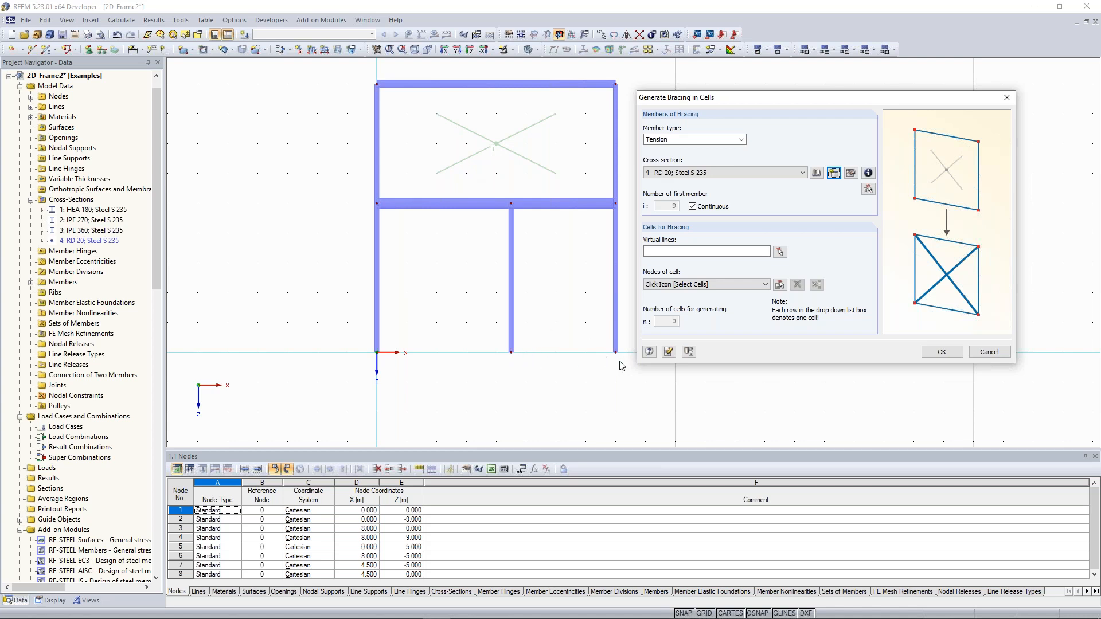
Step: Define a virtual line between the base nodes of the middle and right columns, select the enclosed cell, and generate its cross bracing
click(780, 251)
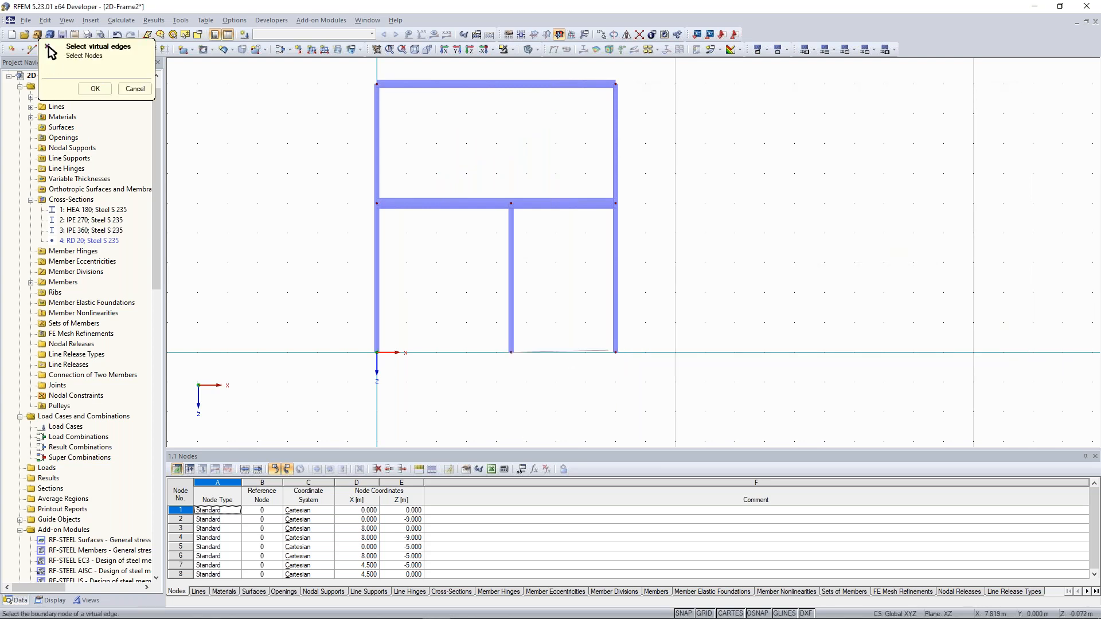
click(95, 89)
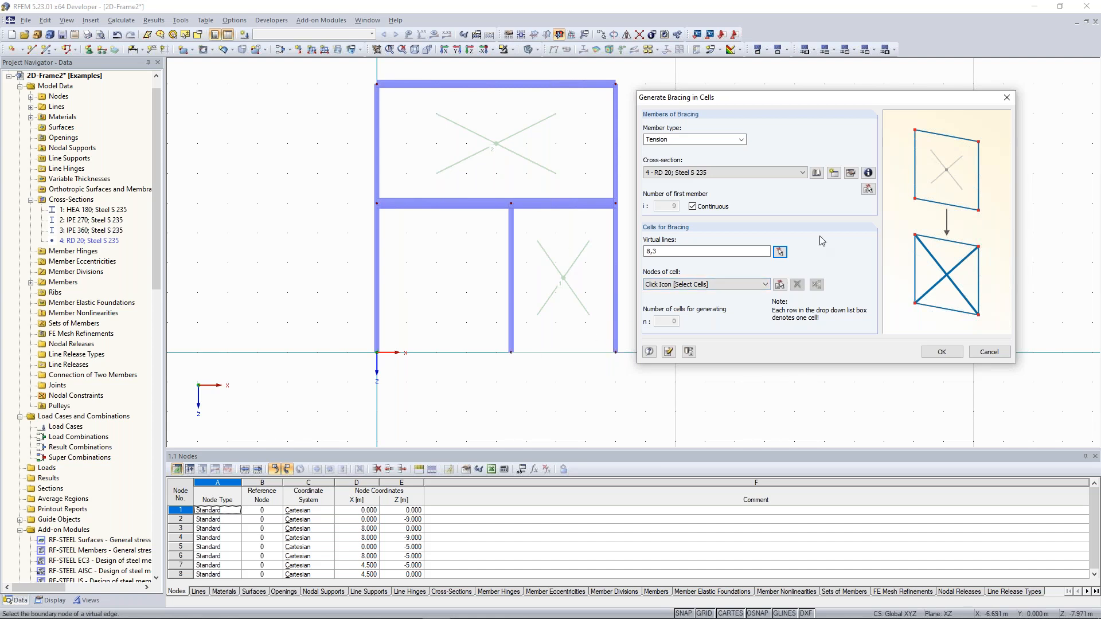
click(780, 285)
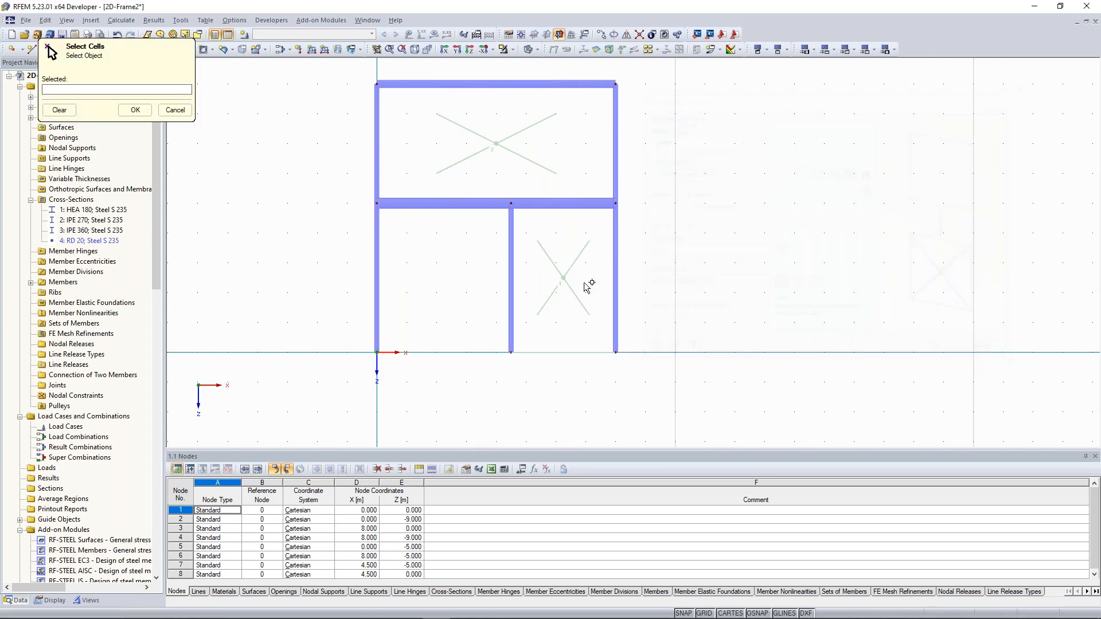
click(136, 109)
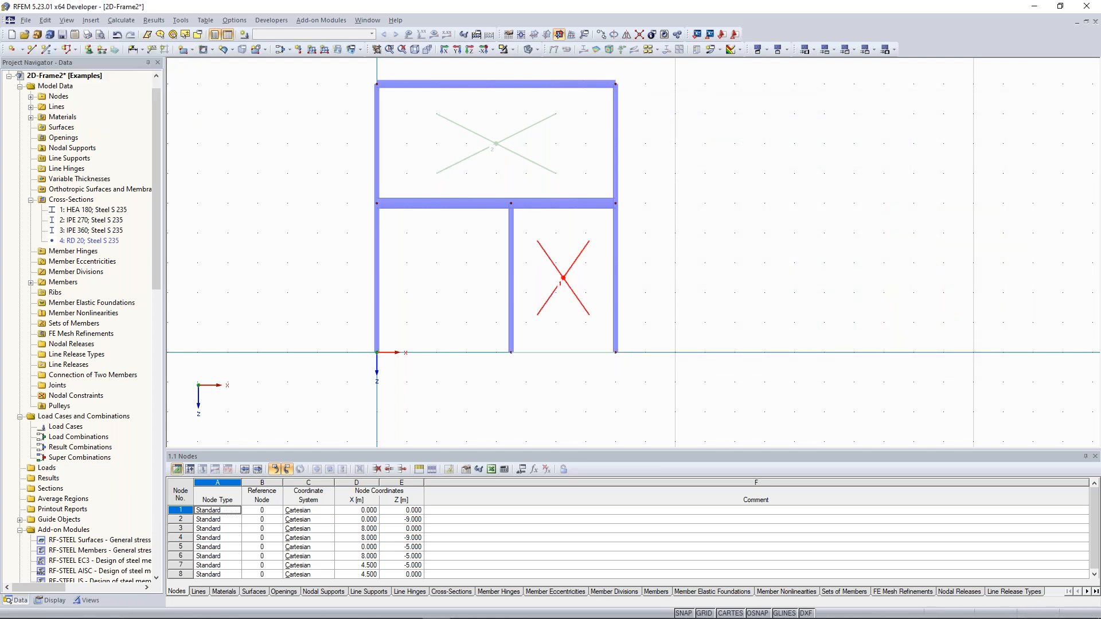
click(944, 351)
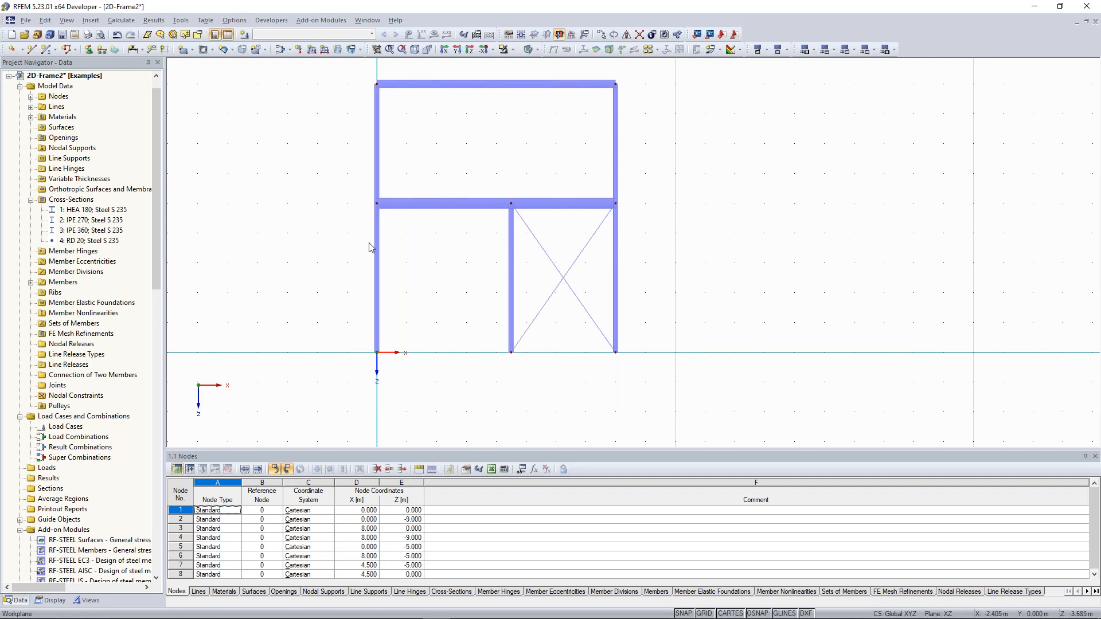
Step: Select the base nodes of all three columns and assign them Hinged nodal supports
middle_drag(369, 243, 383, 245)
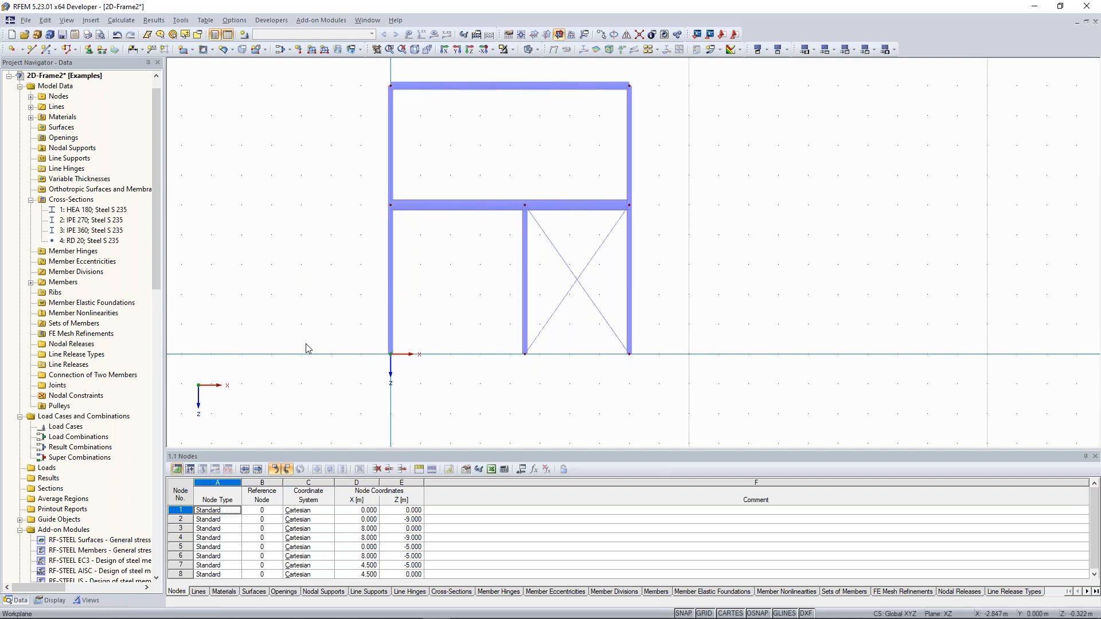
drag(309, 333, 671, 376)
drag(310, 318, 678, 383)
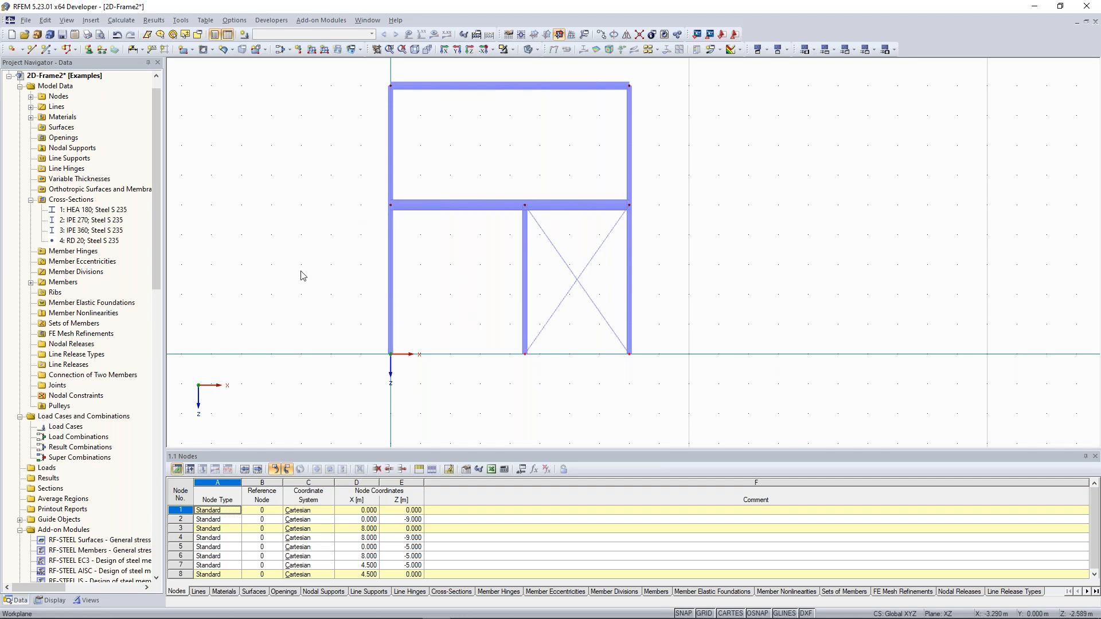
click(89, 50)
drag(487, 195, 765, 105)
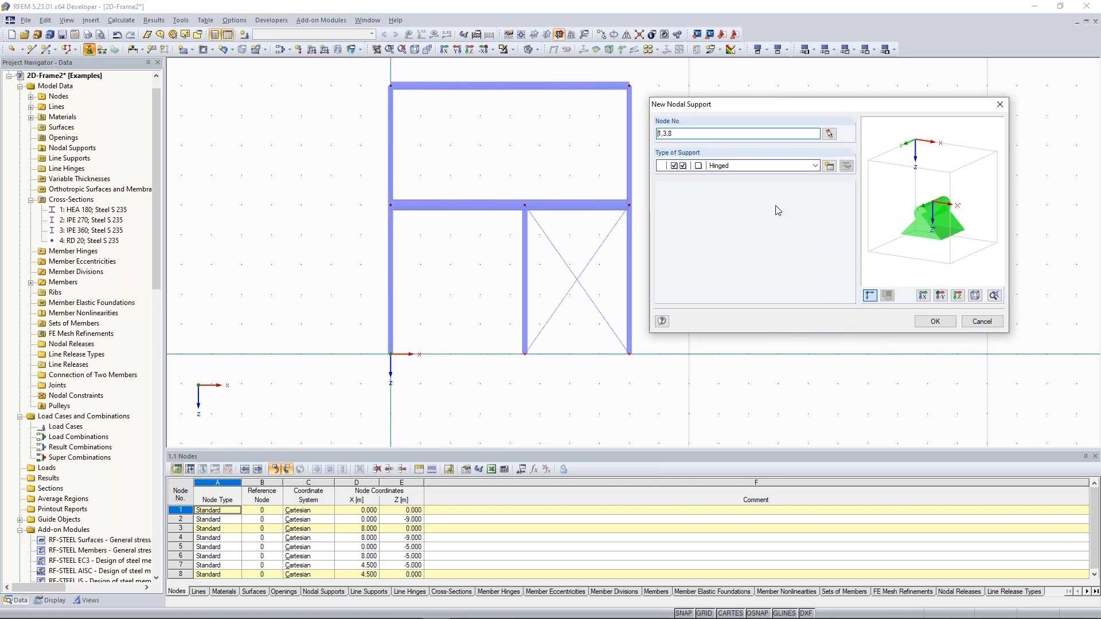
click(936, 323)
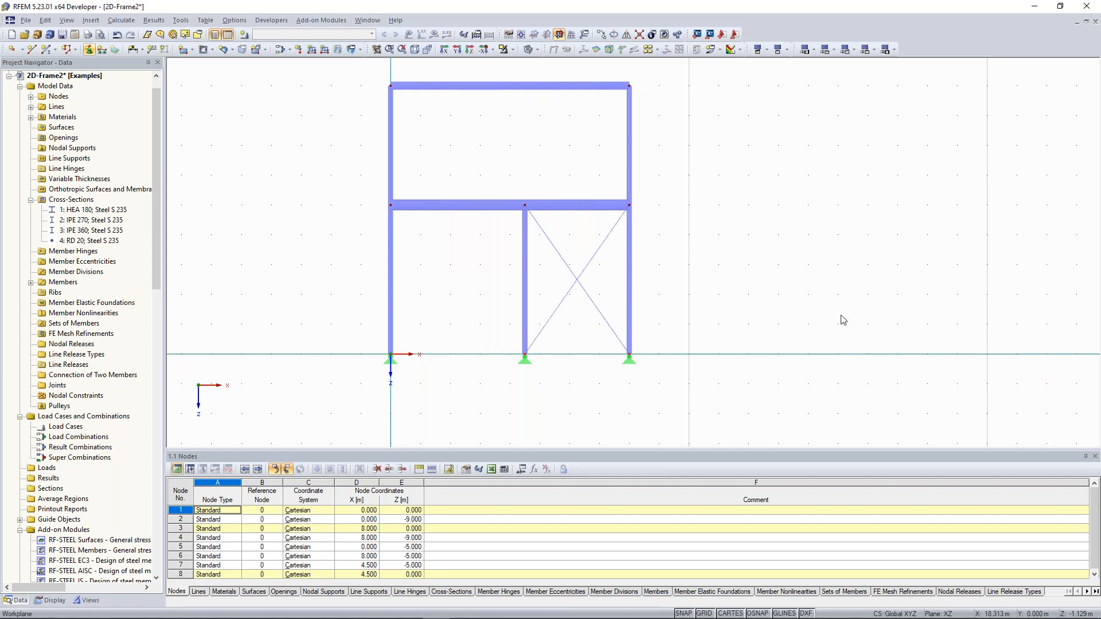
Step: Create a new member hinge in the local member axes x,y,z with only the φy rotation released
middle_drag(453, 273, 478, 254)
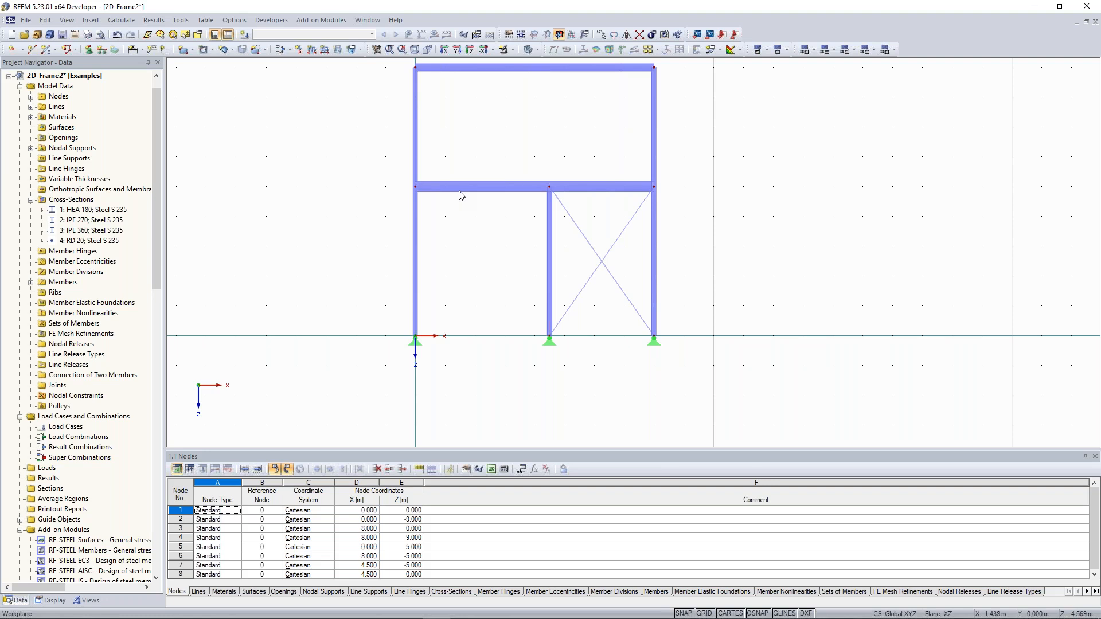
scroll(461, 196, up, 1)
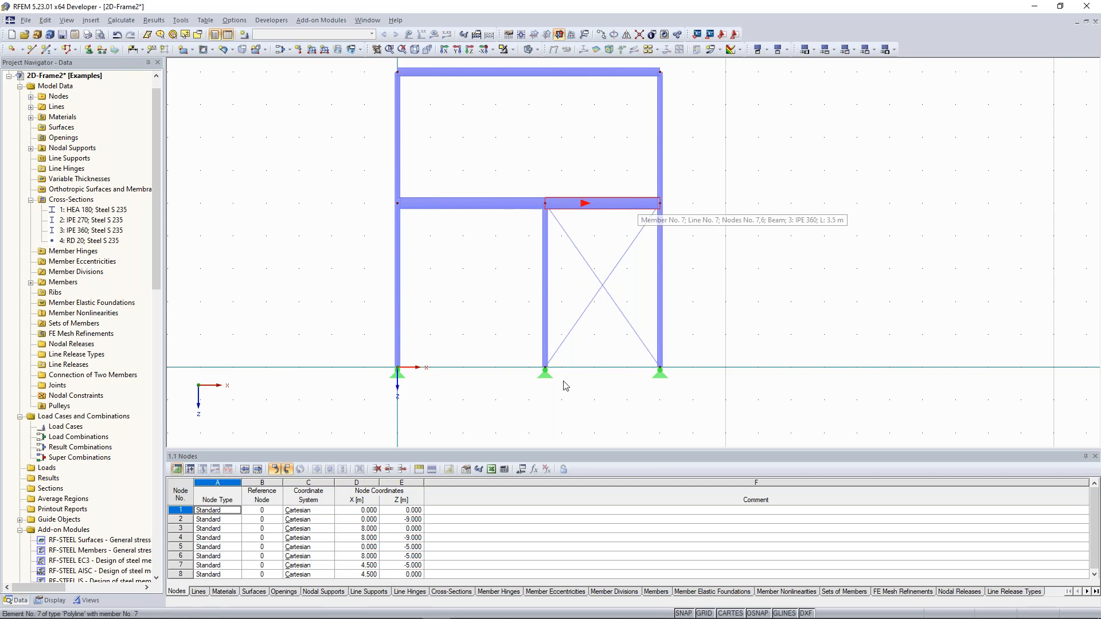
drag(523, 157, 568, 419)
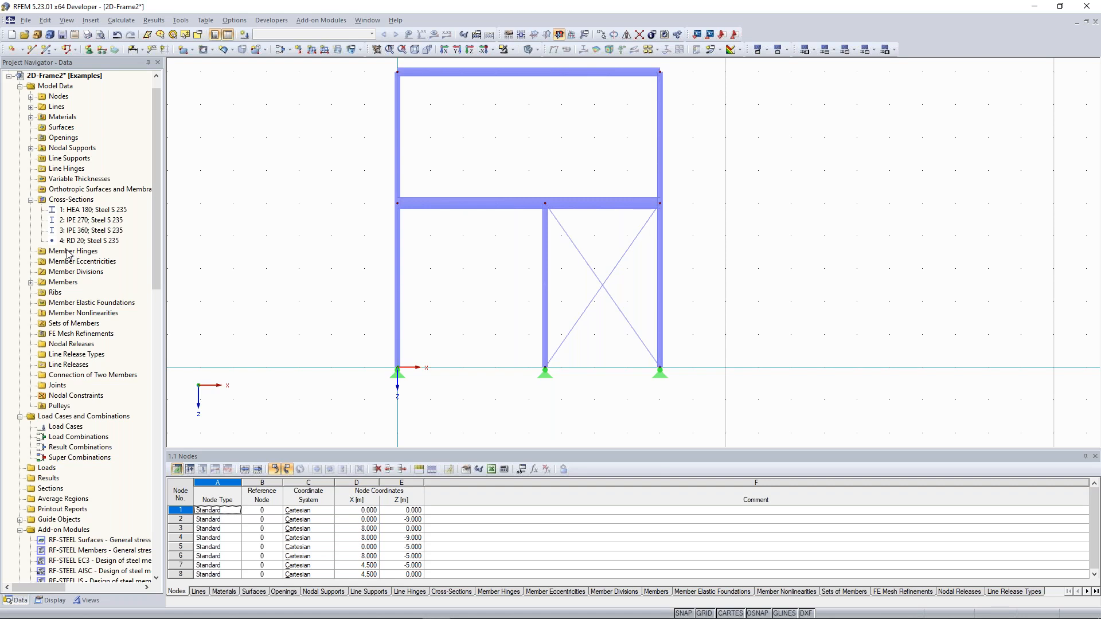
right_click(67, 254)
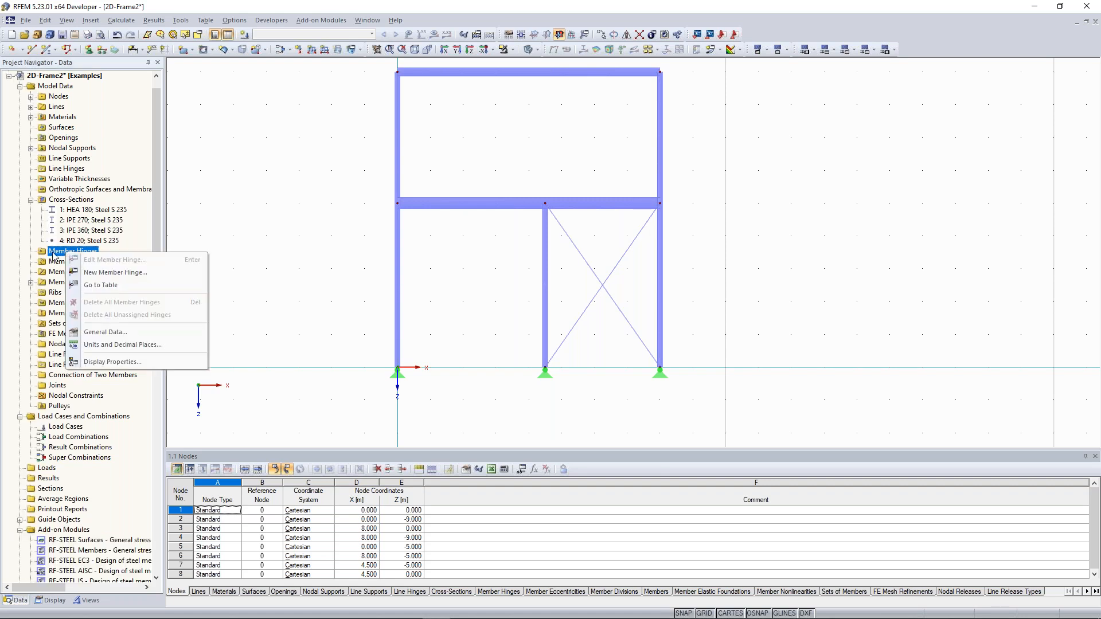
click(110, 278)
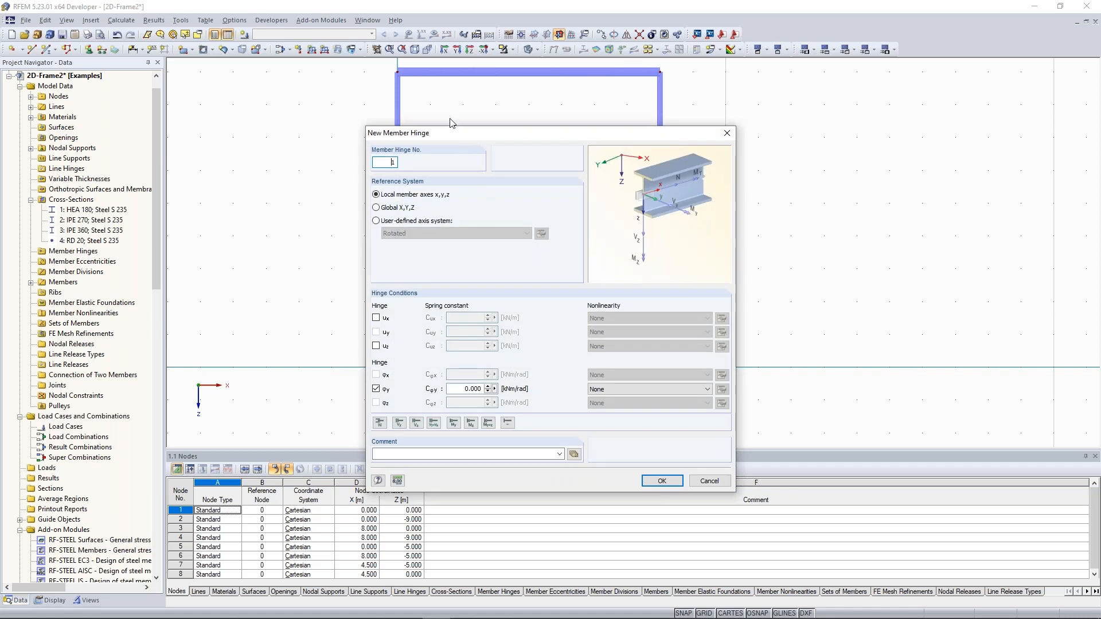
drag(452, 135, 766, 74)
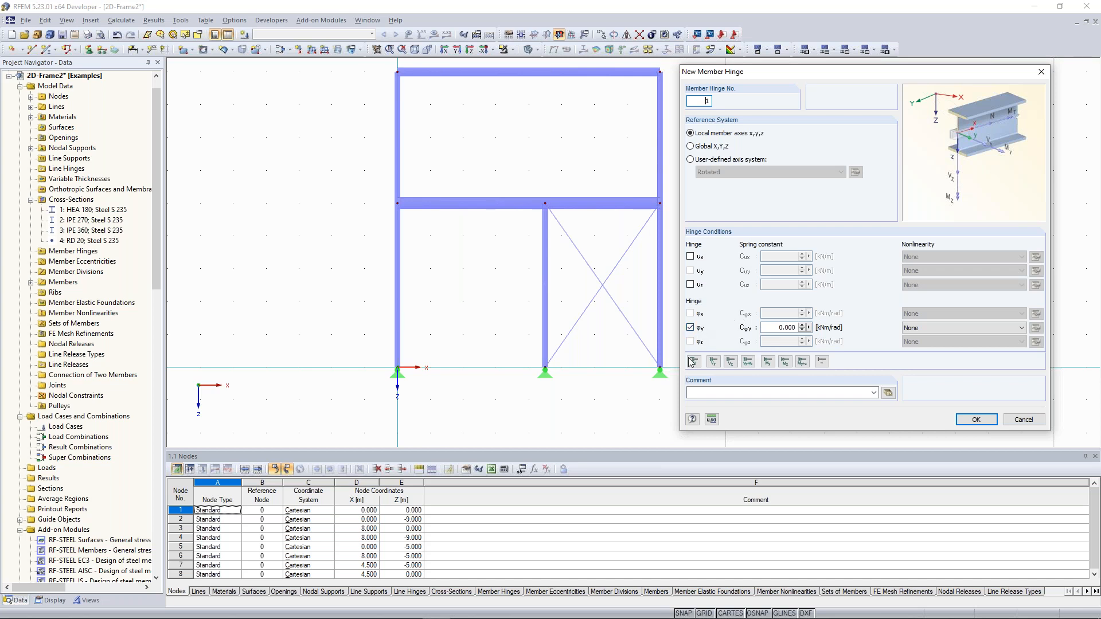
click(768, 366)
click(785, 362)
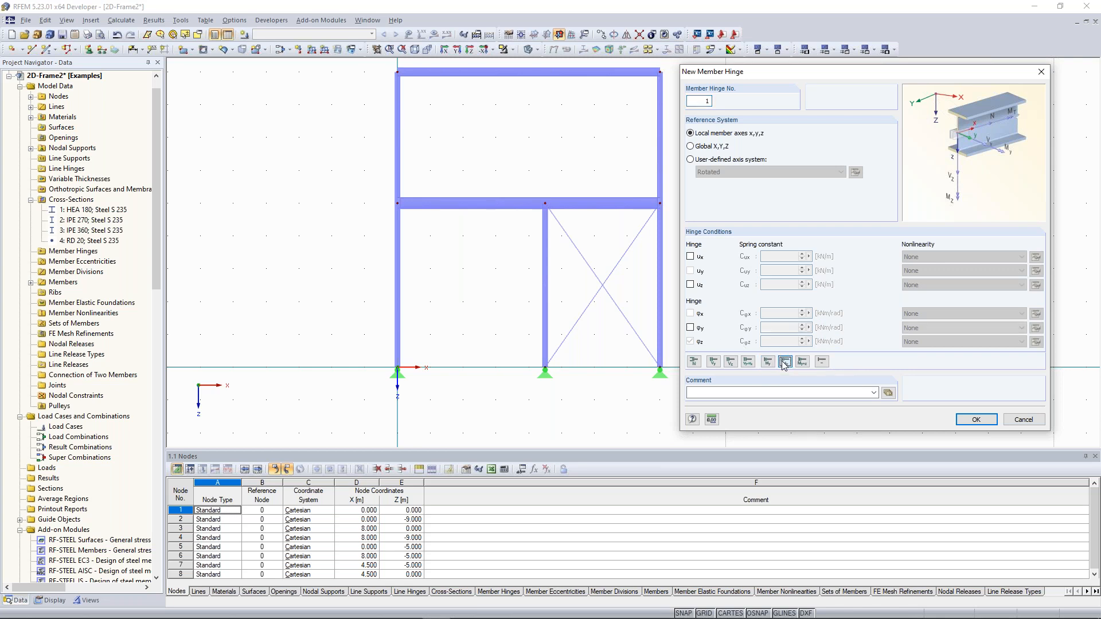
key(Left)
key(Left)
key(Left)
key(Left)
key(Left)
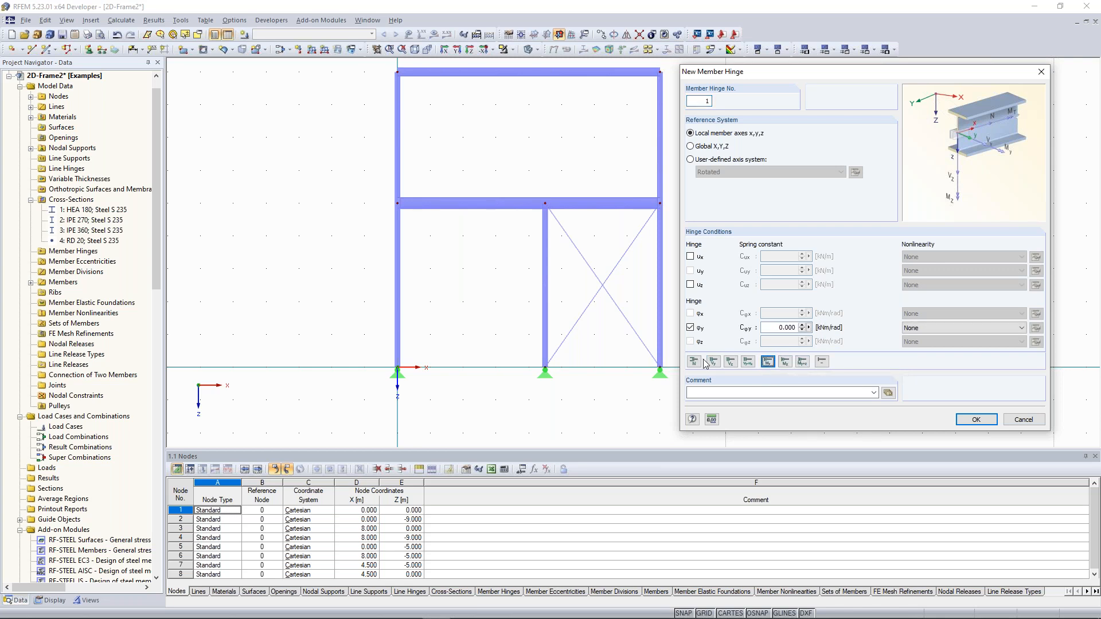
click(772, 365)
click(977, 421)
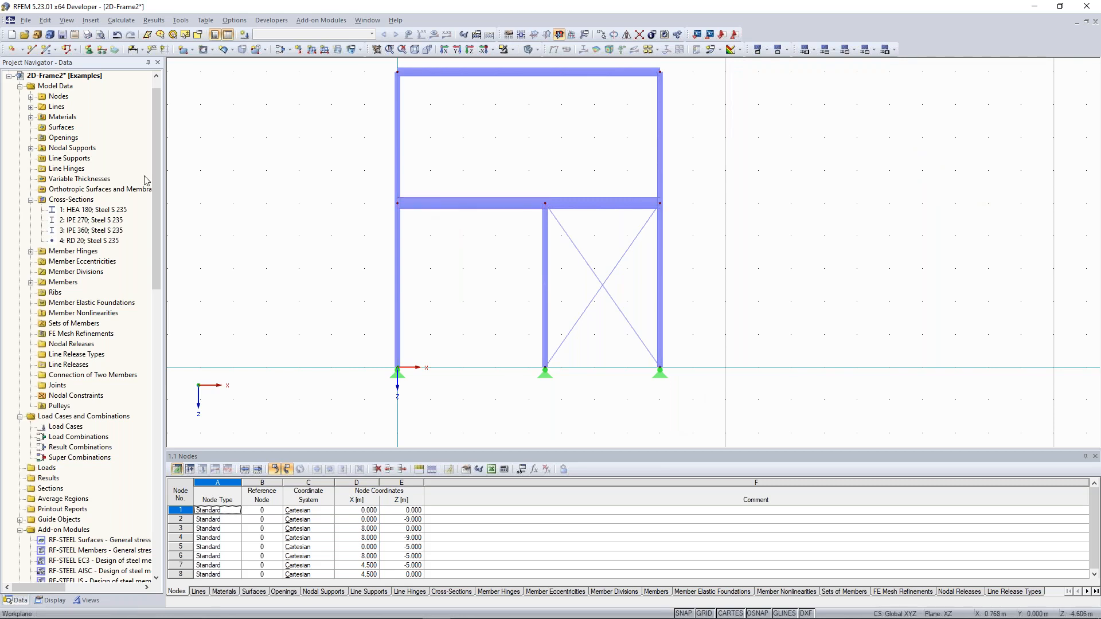
Step: Assign the member hinge to both outer ends of the intermediate beam and to the top end of the middle column
click(31, 252)
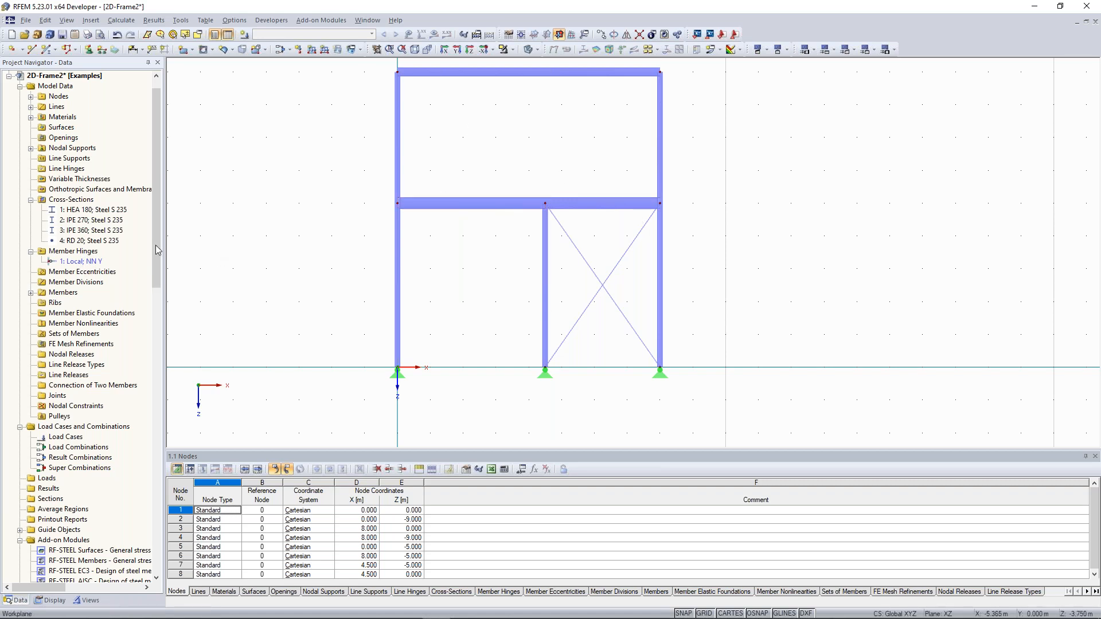
click(84, 262)
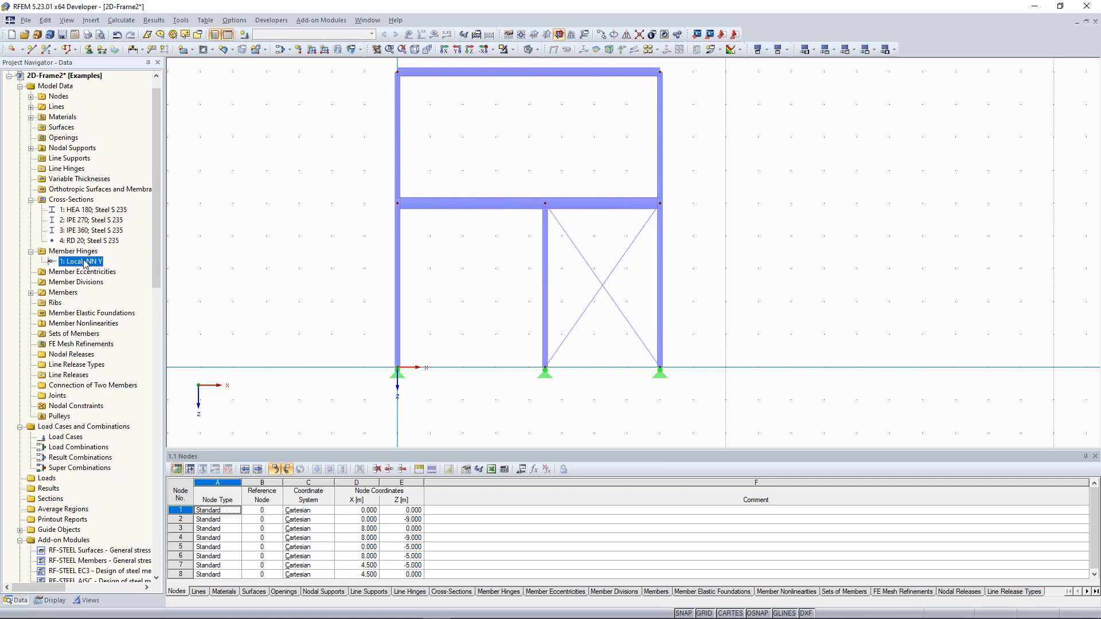
drag(85, 263, 176, 306)
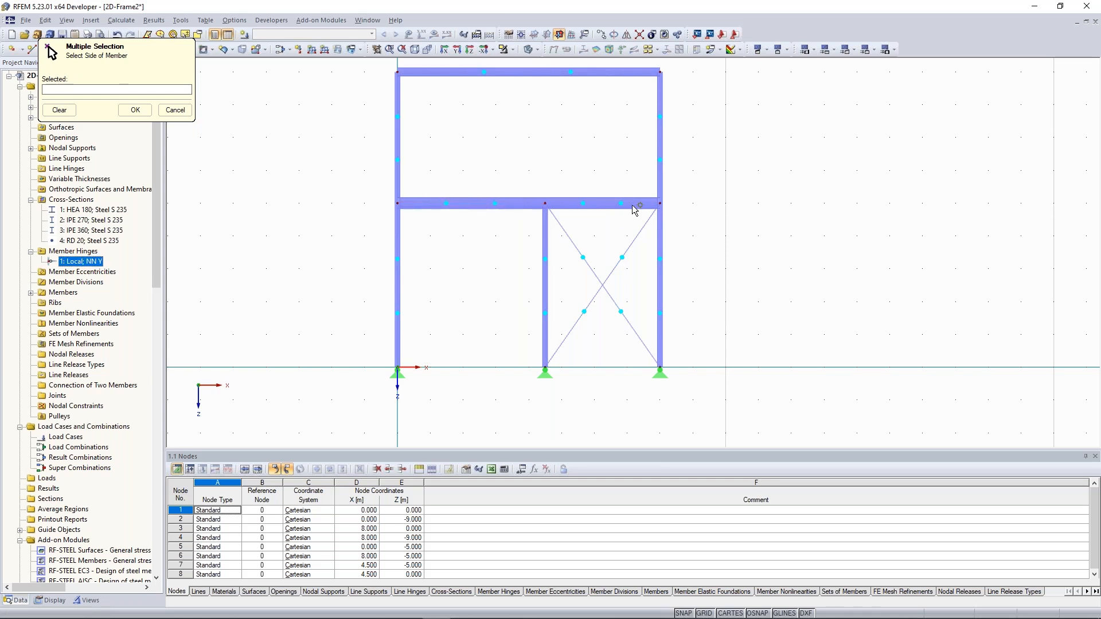
click(421, 203)
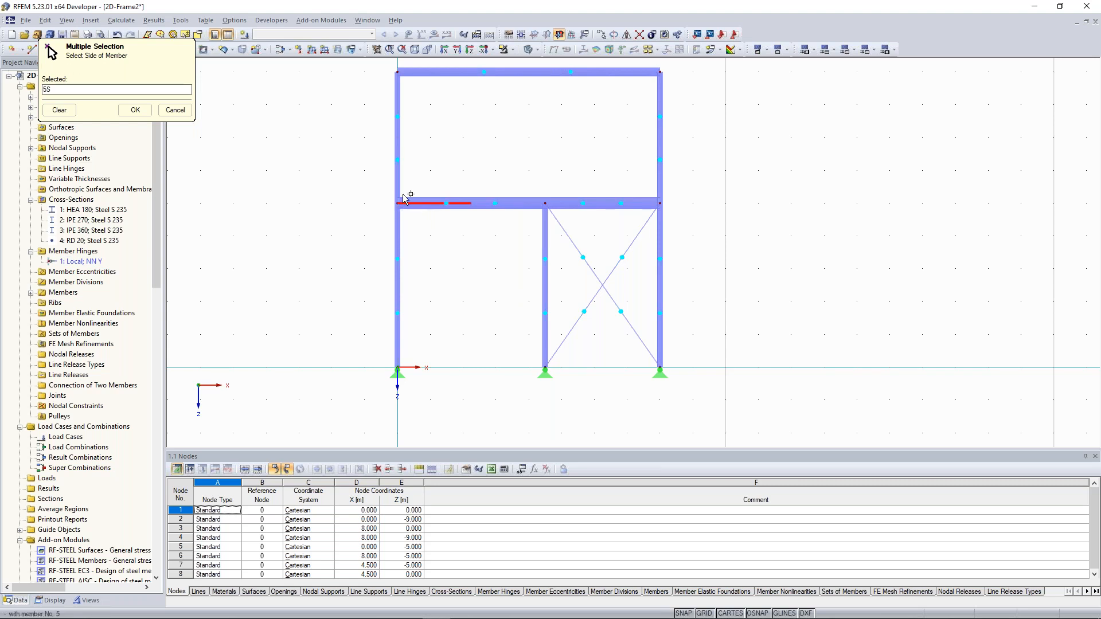
scroll(413, 204, up, 3)
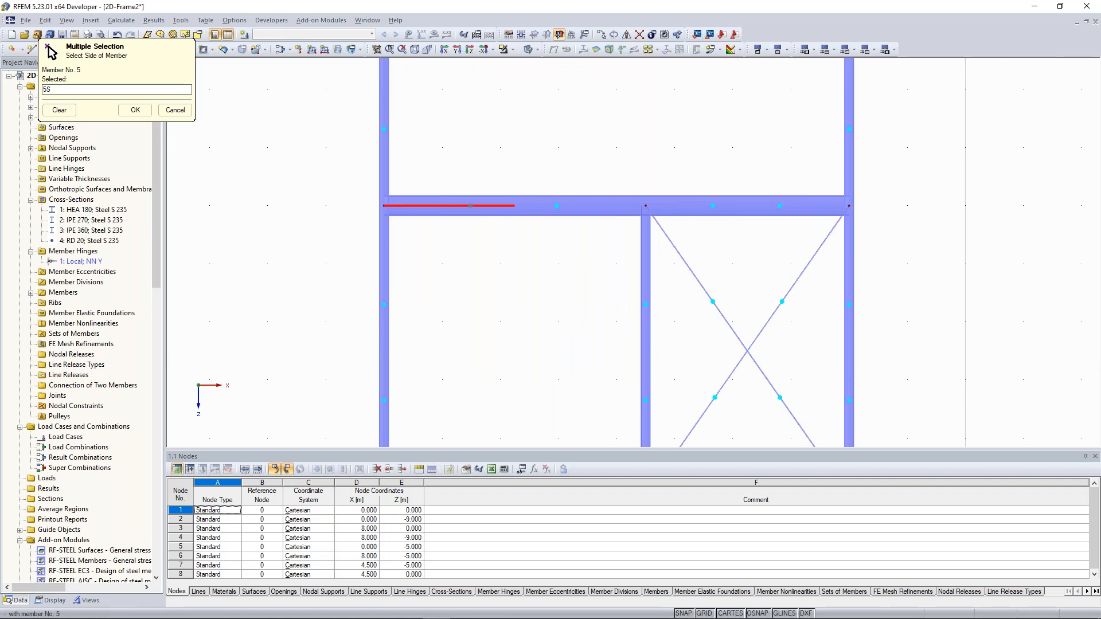
click(814, 206)
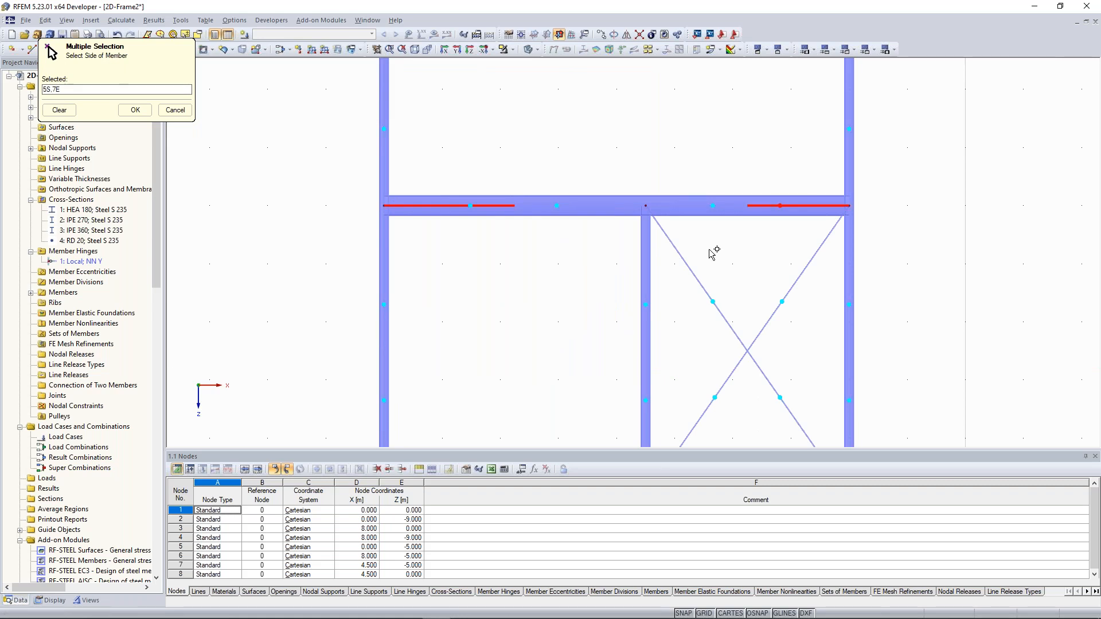
click(646, 244)
scroll(508, 275, down, 2)
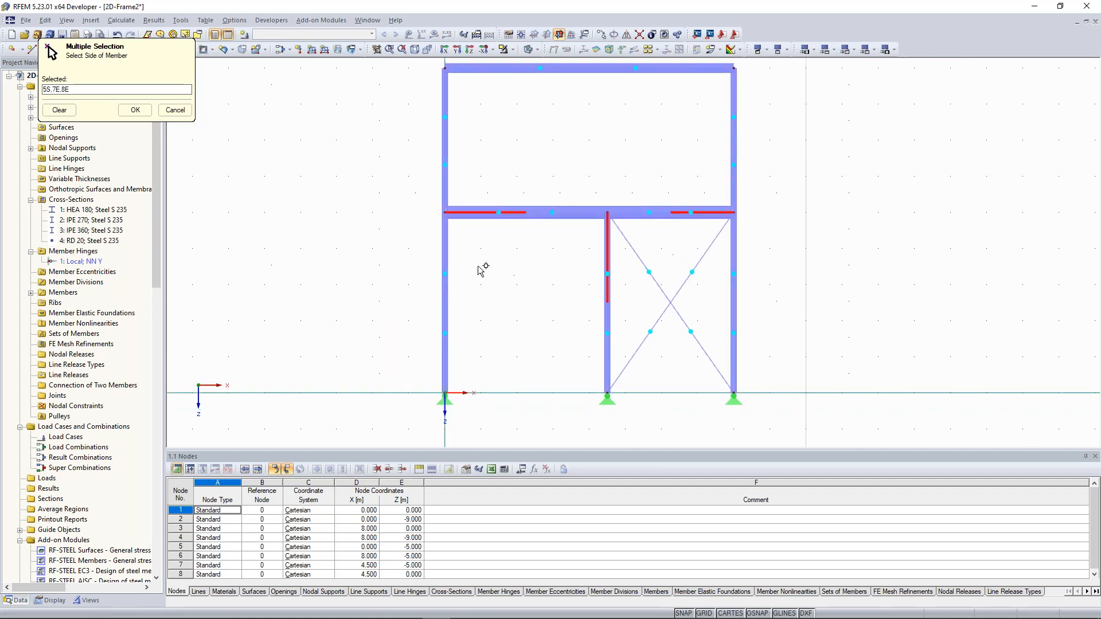
click(135, 110)
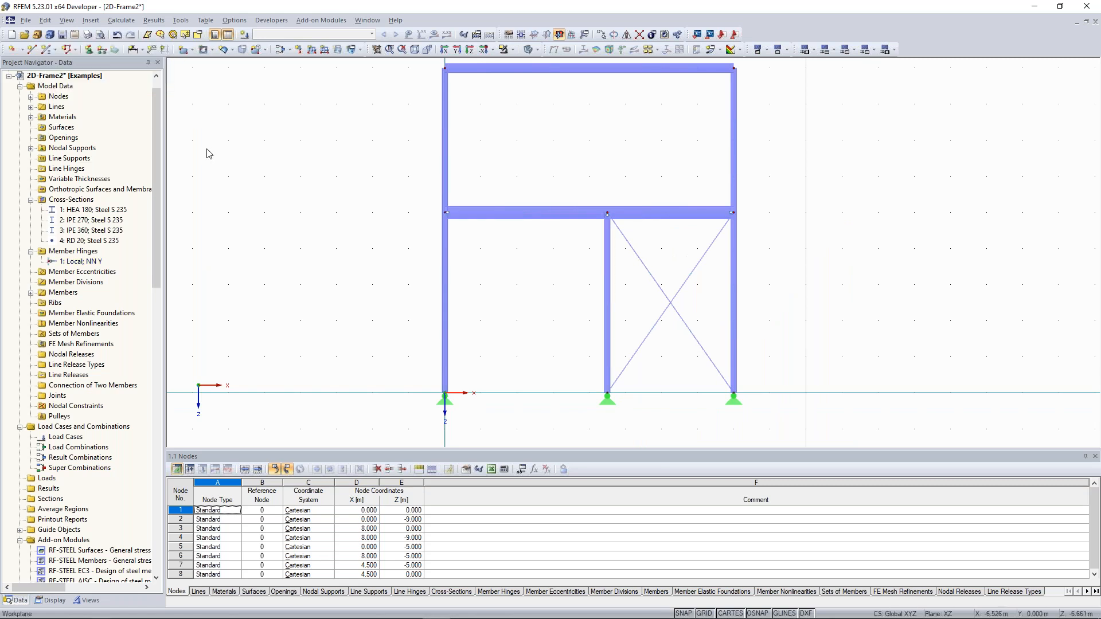
middle_drag(457, 219, 430, 218)
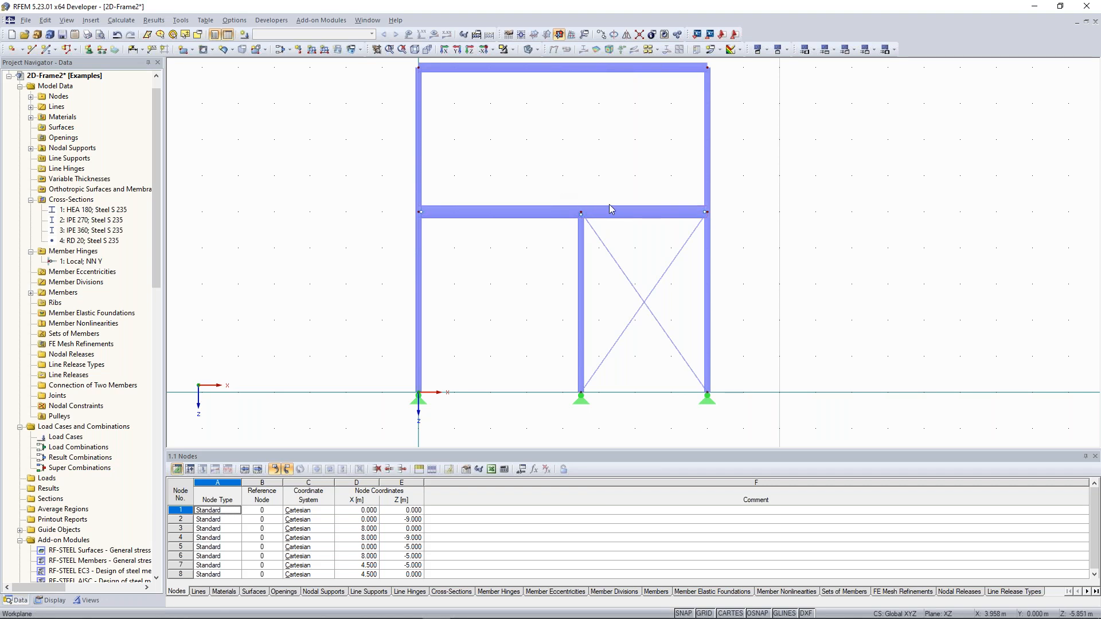
scroll(436, 210, up, 1)
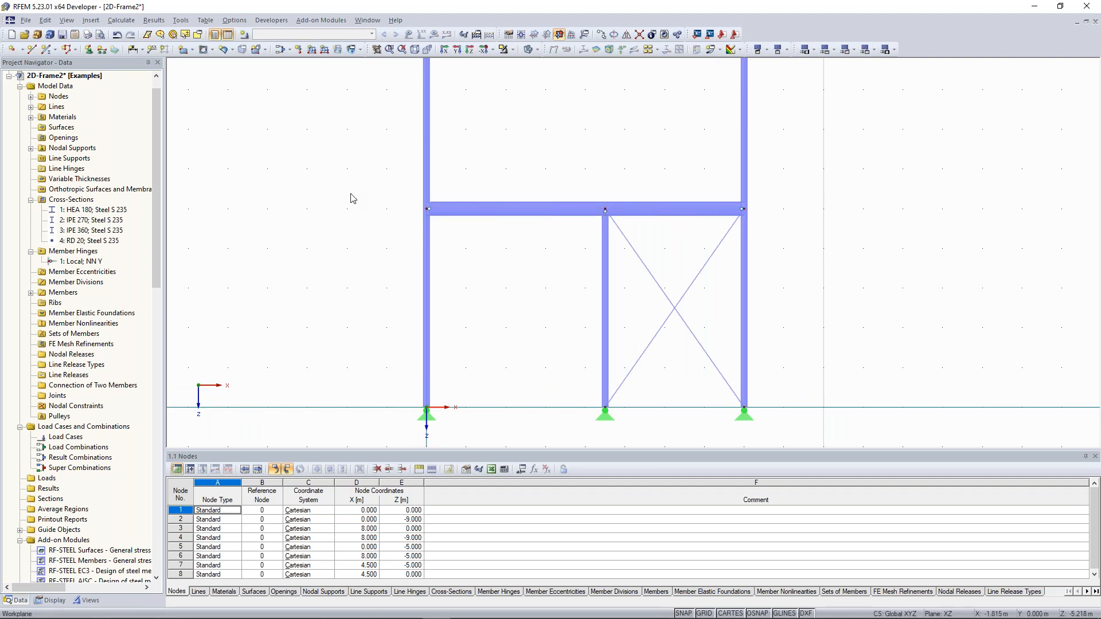
scroll(331, 223, down, 1)
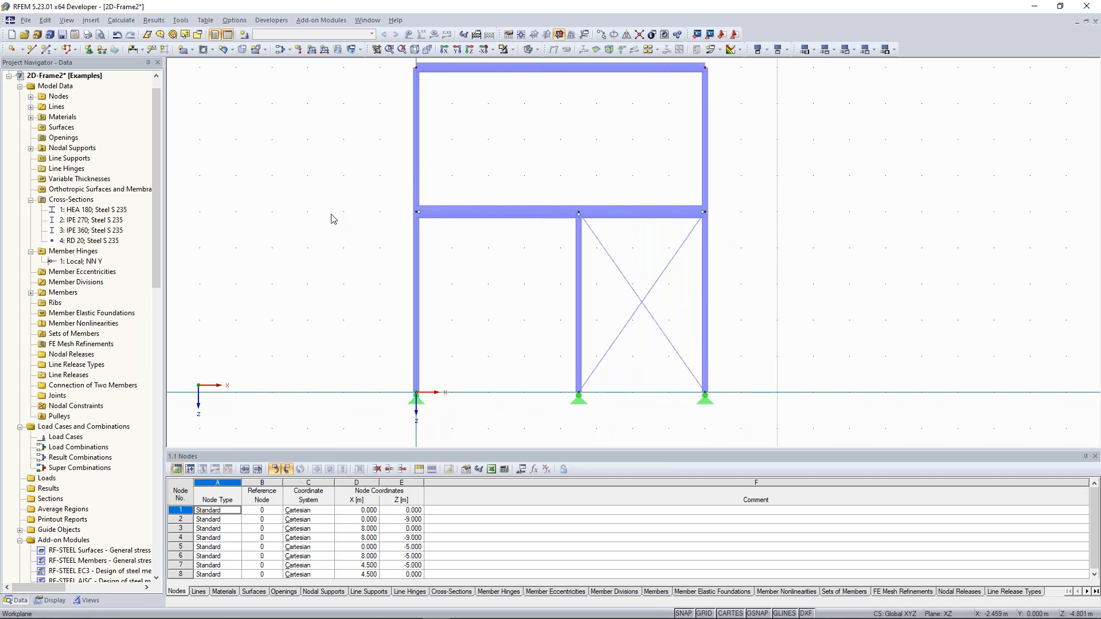
scroll(309, 210, down, 1)
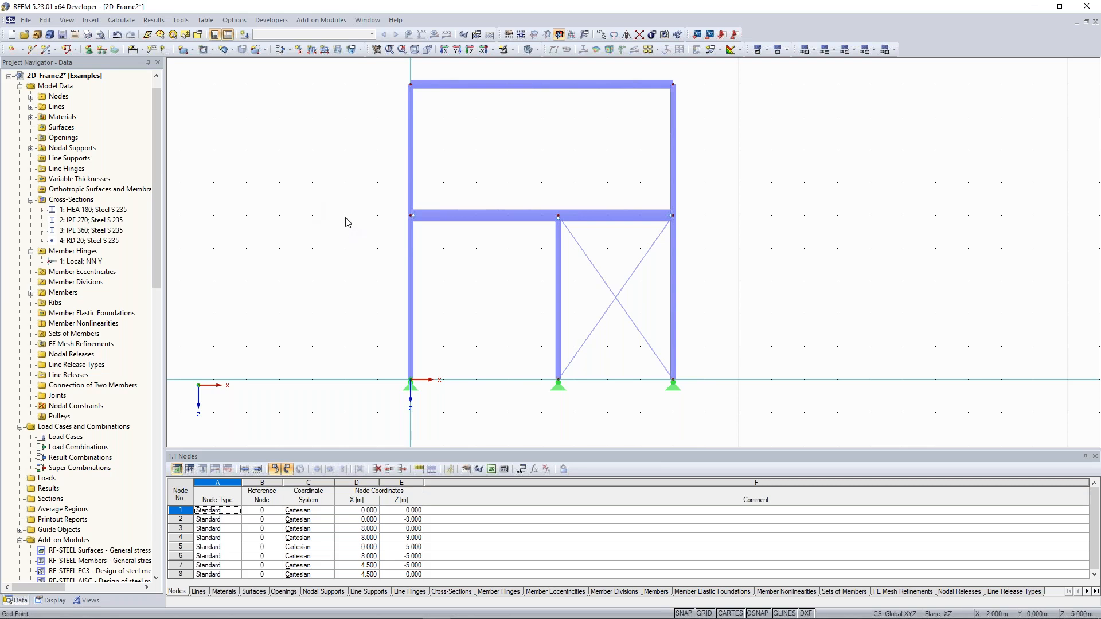
middle_drag(481, 323, 466, 312)
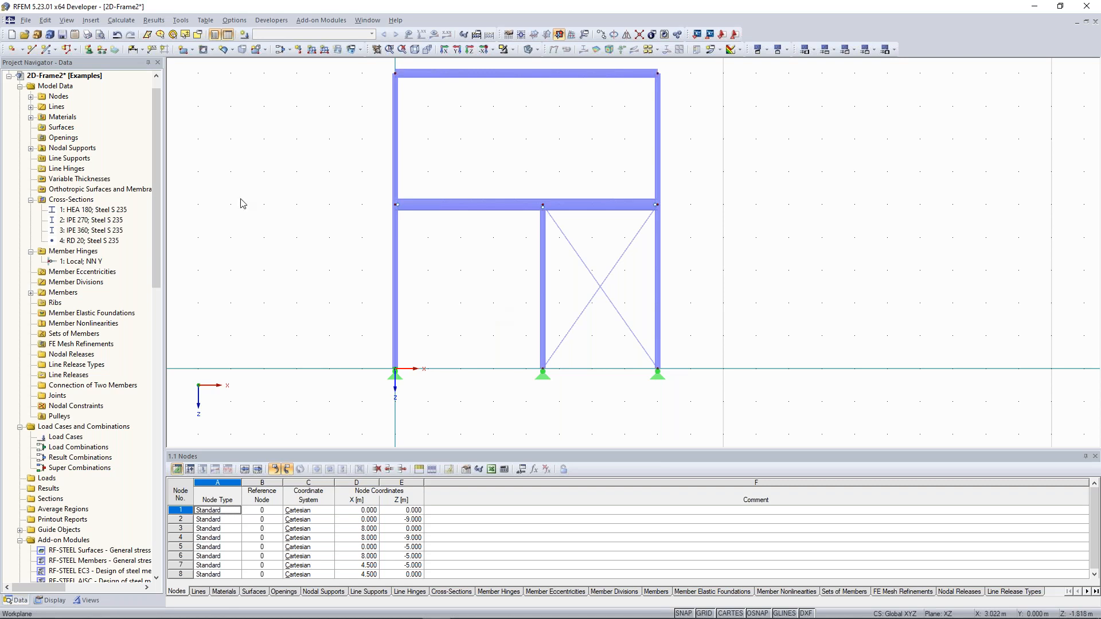
Step: Start the generation of bracing in cells again for the frame
key(alt+t)
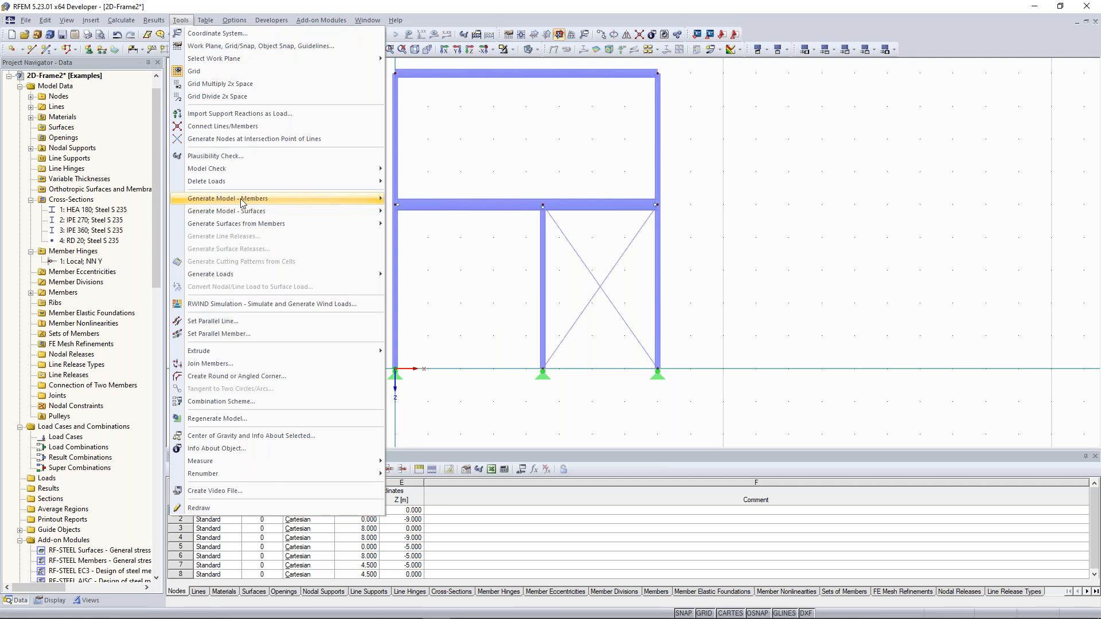
mouse_move(240, 203)
click(440, 445)
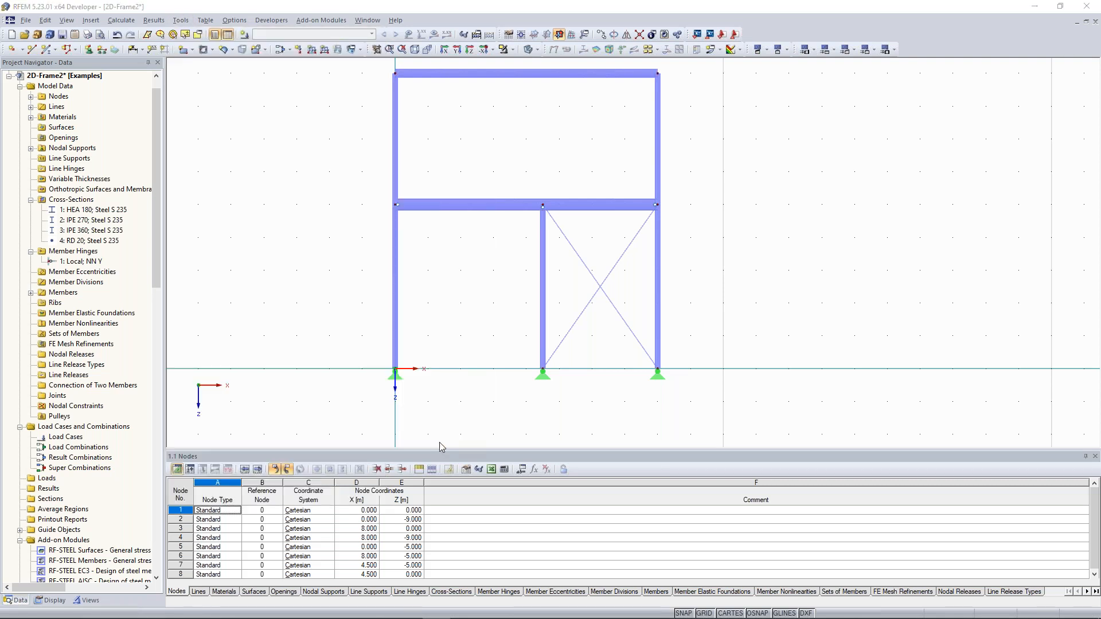
drag(492, 181, 807, 116)
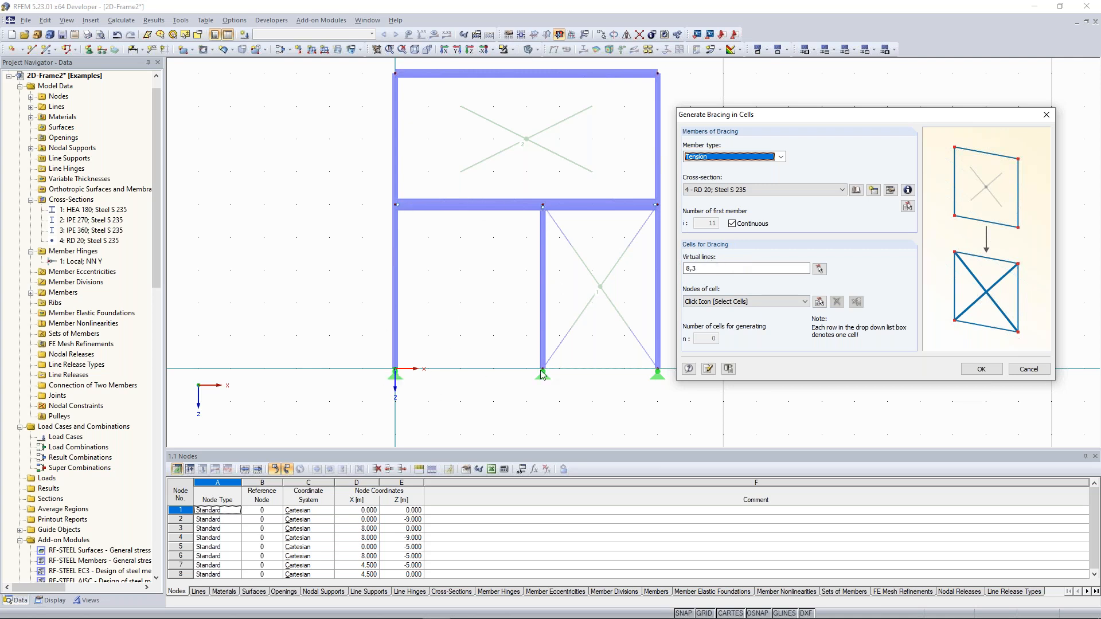
click(820, 269)
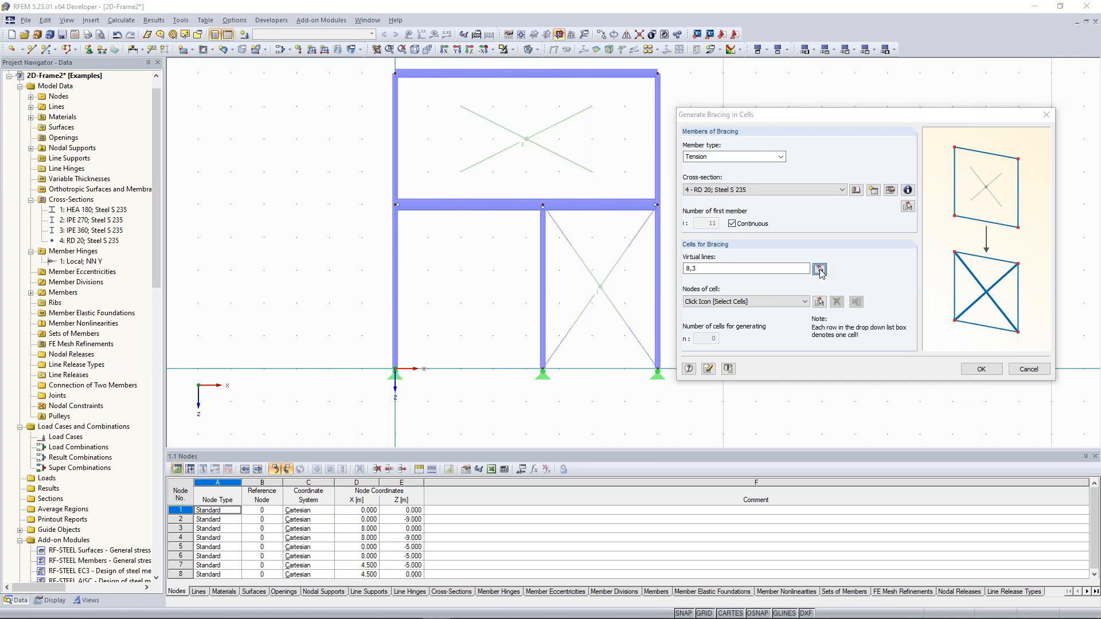
click(397, 369)
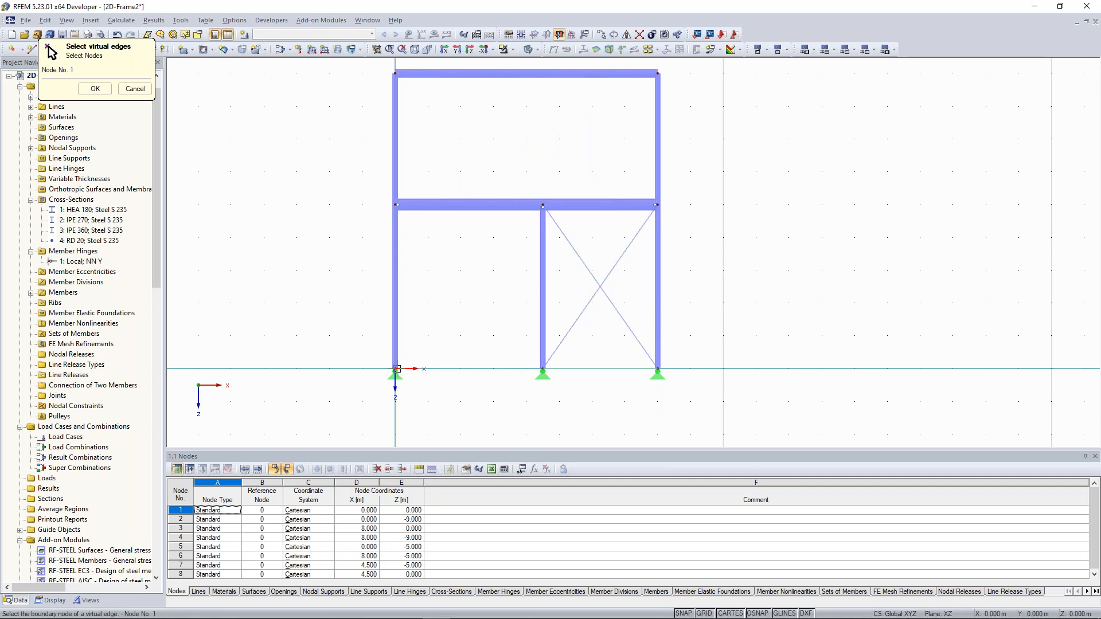
click(543, 369)
right_click(449, 281)
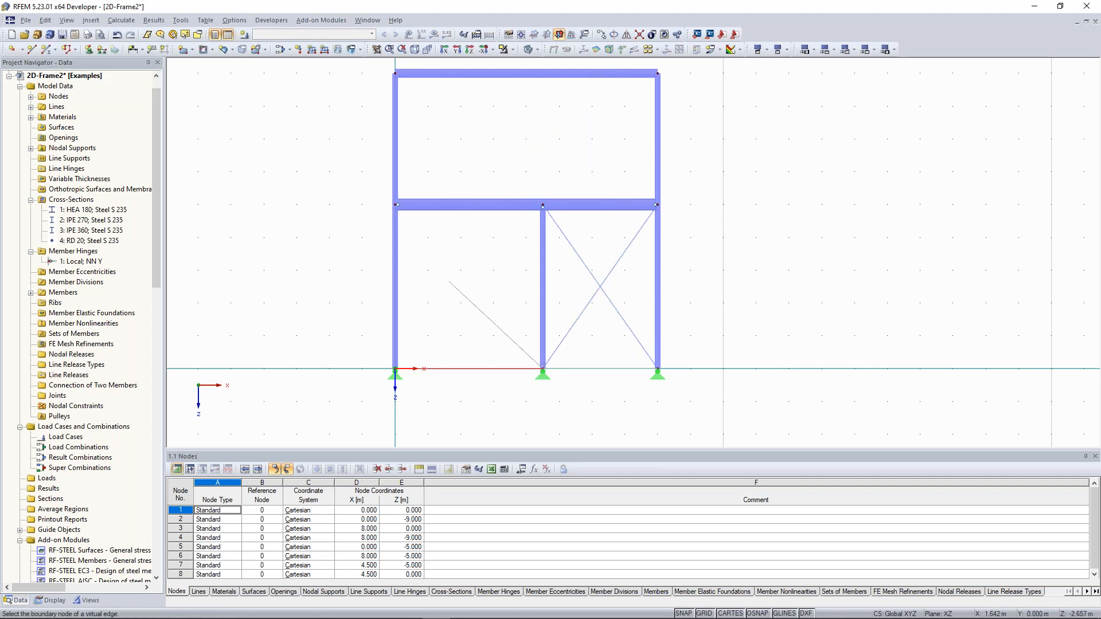
Step: Add a virtual line between the base nodes of the left and middle columns to close the lower left cell for bracing
click(820, 269)
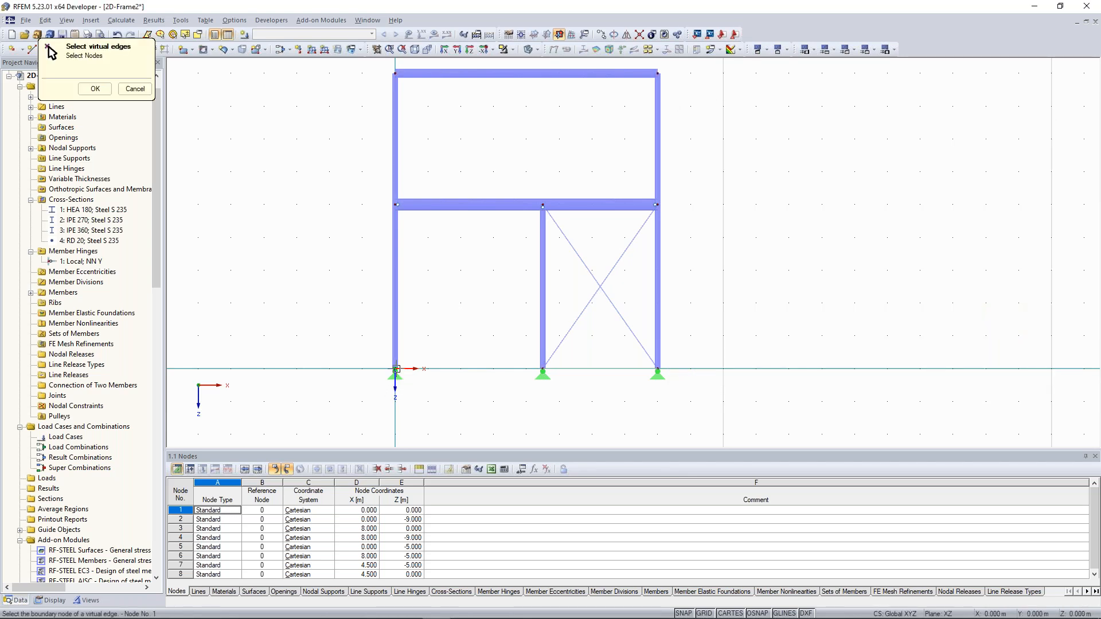
click(397, 371)
click(543, 370)
click(106, 93)
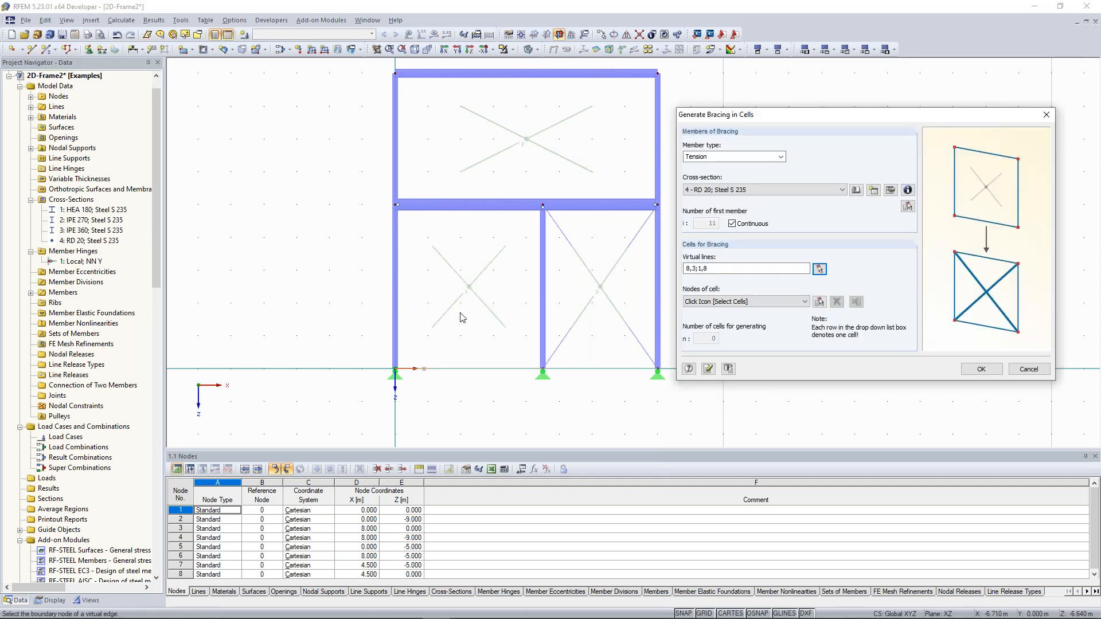
drag(786, 117, 797, 108)
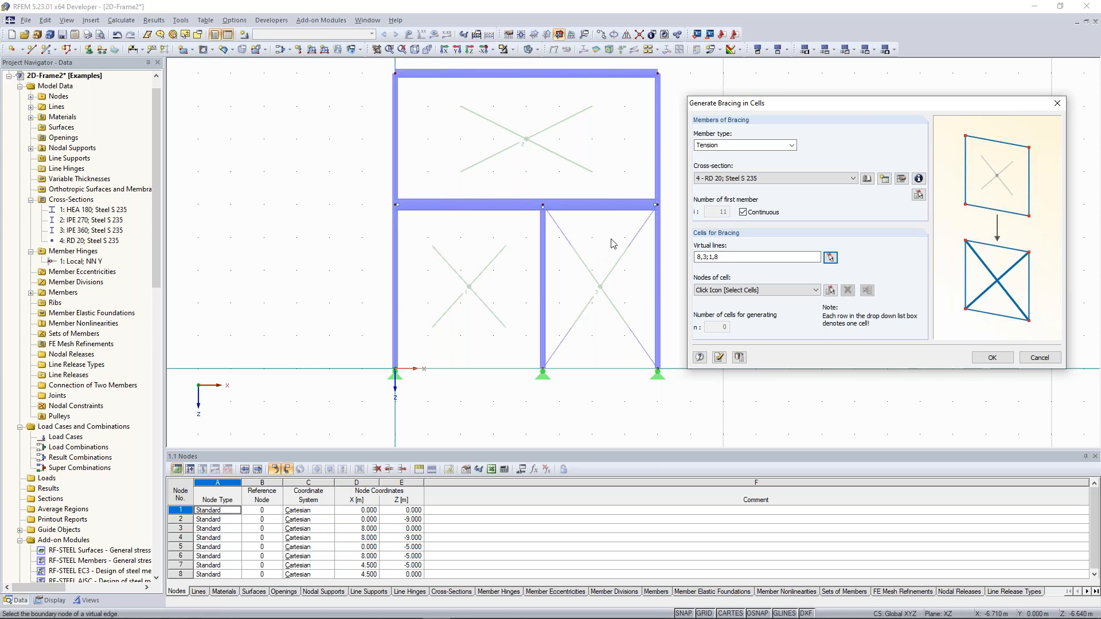
Step: Generate RD 20 tension bracing in the lower left cell between the left and middle columns
click(831, 291)
click(468, 287)
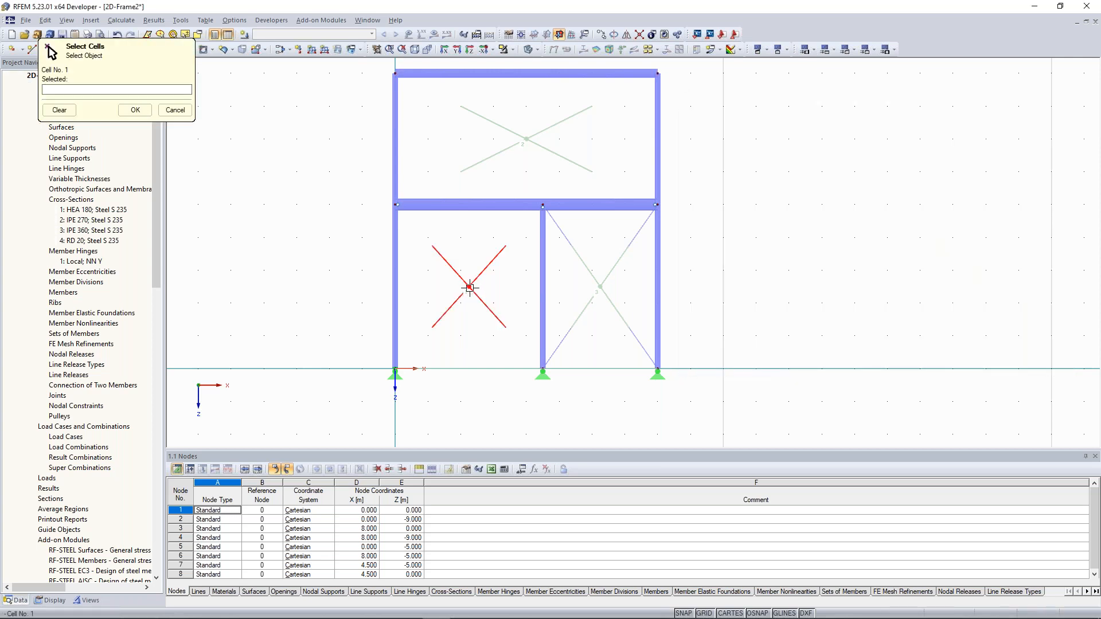
click(135, 109)
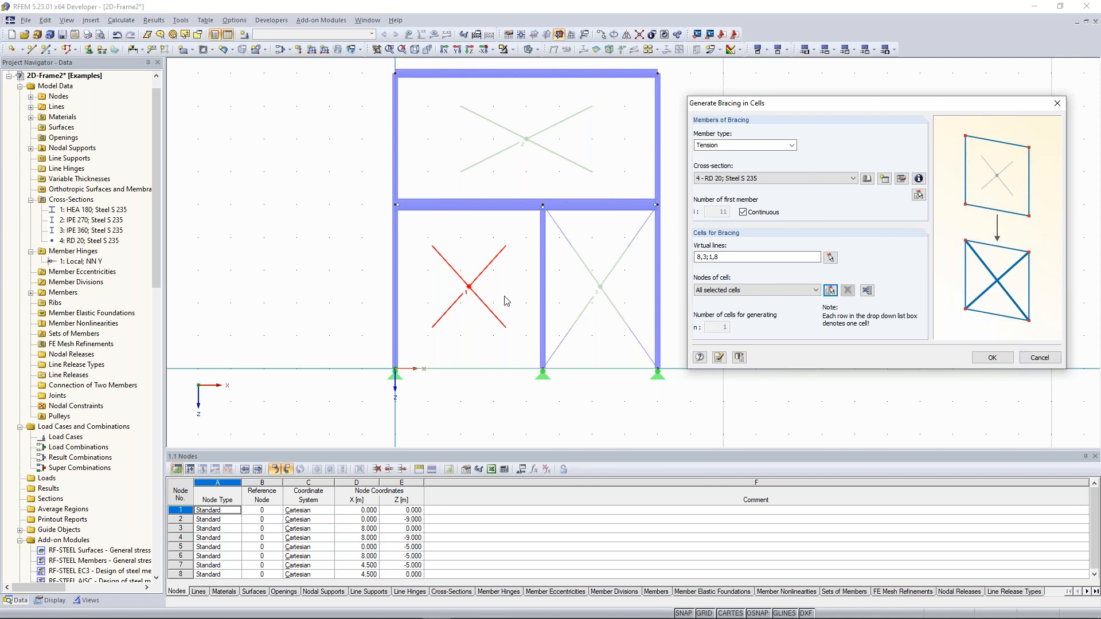
key(Return)
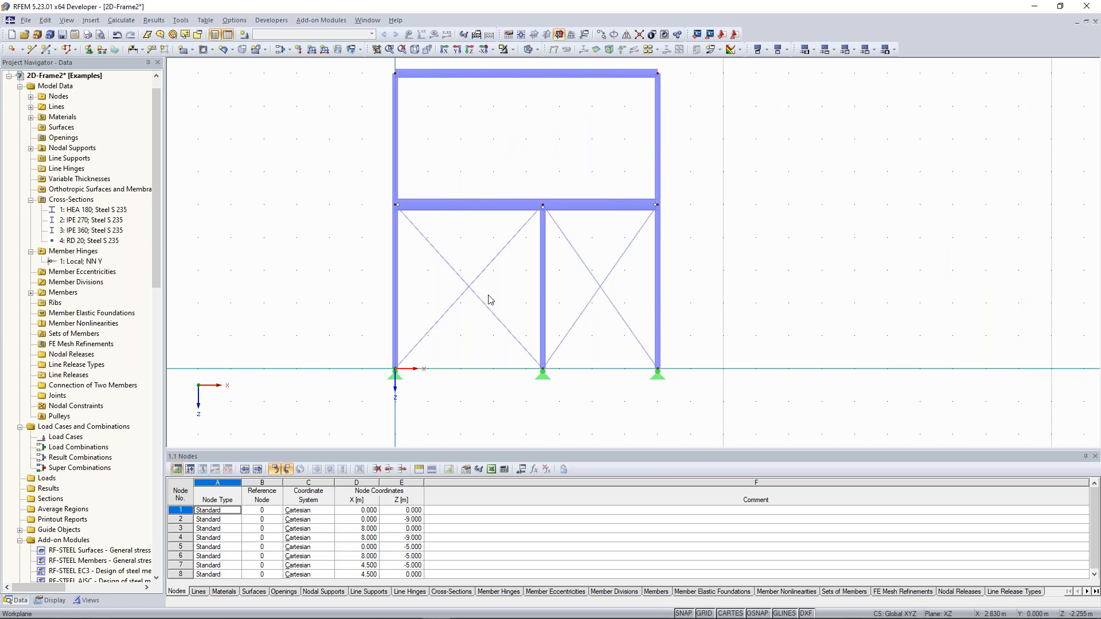
Step: Delete both diagonal bracing members in the lower left cell
drag(504, 312, 465, 277)
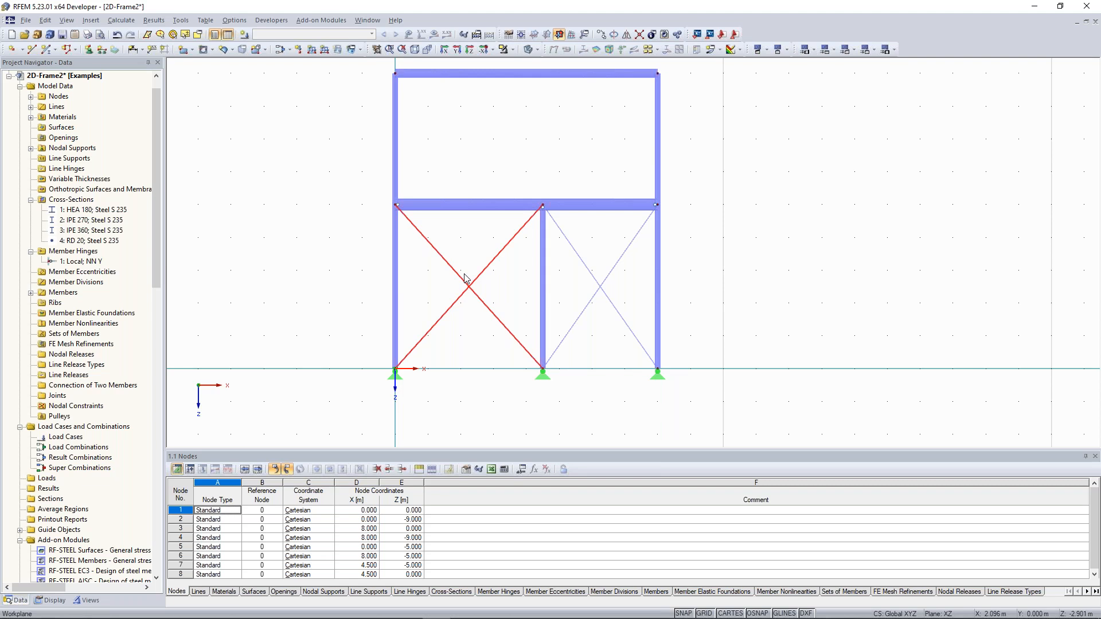
key(Delete)
scroll(292, 239, down, 1)
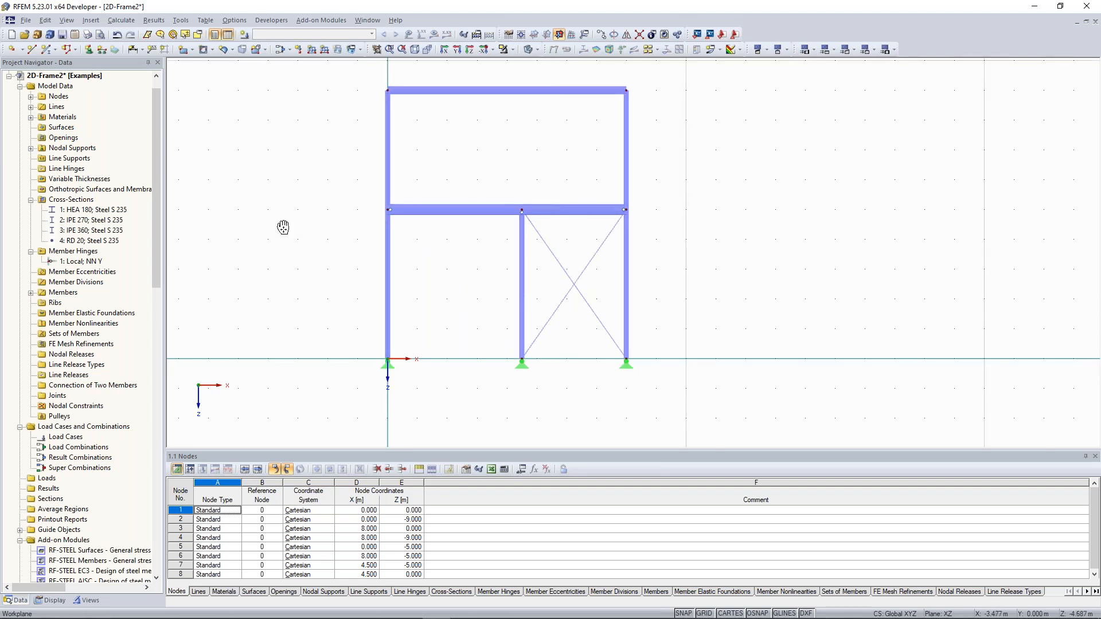
middle_drag(283, 228, 287, 251)
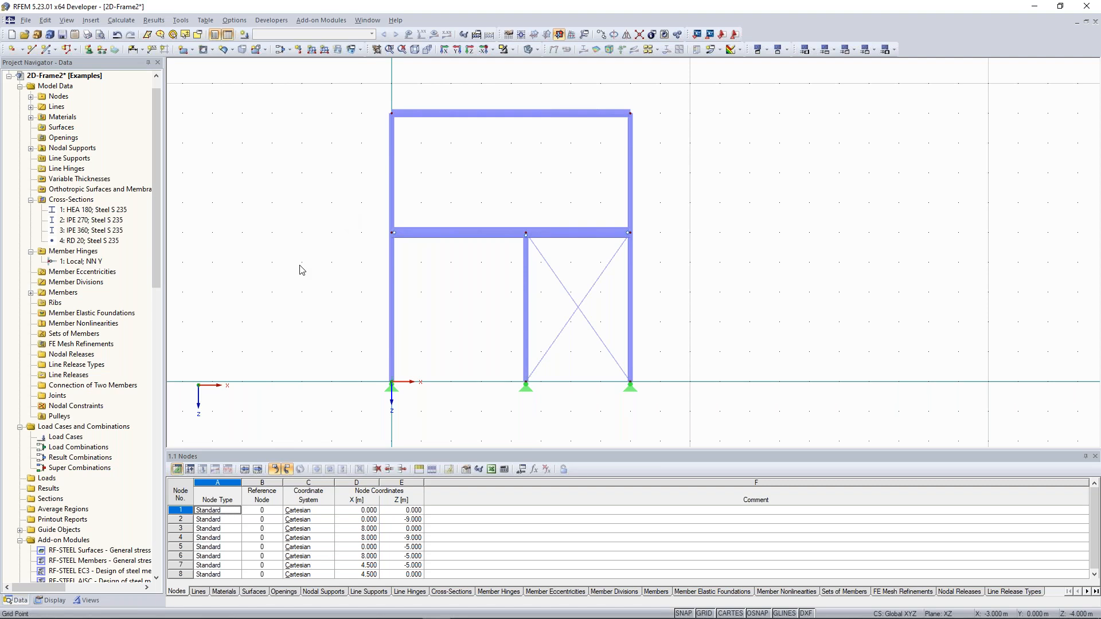
click(54, 50)
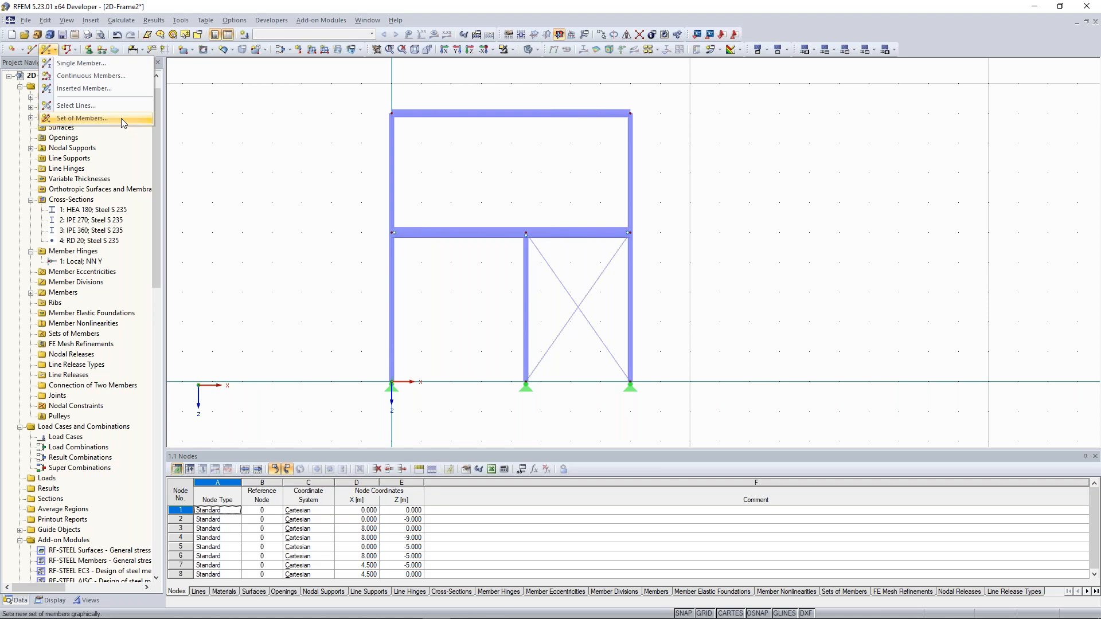
click(202, 140)
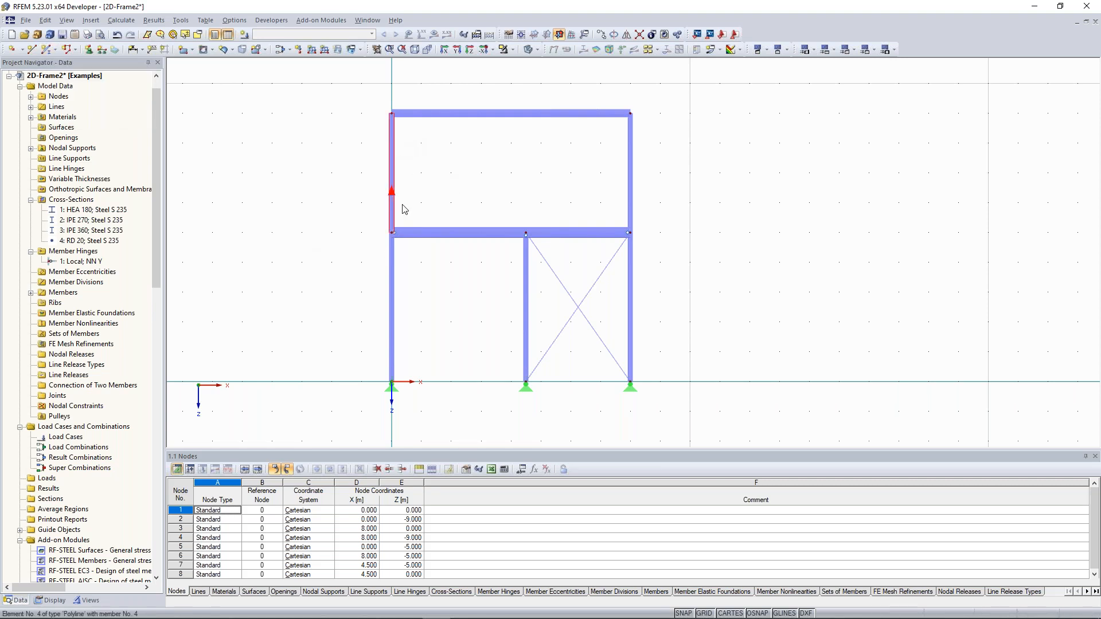
drag(371, 99, 405, 408)
scroll(337, 297, up, 1)
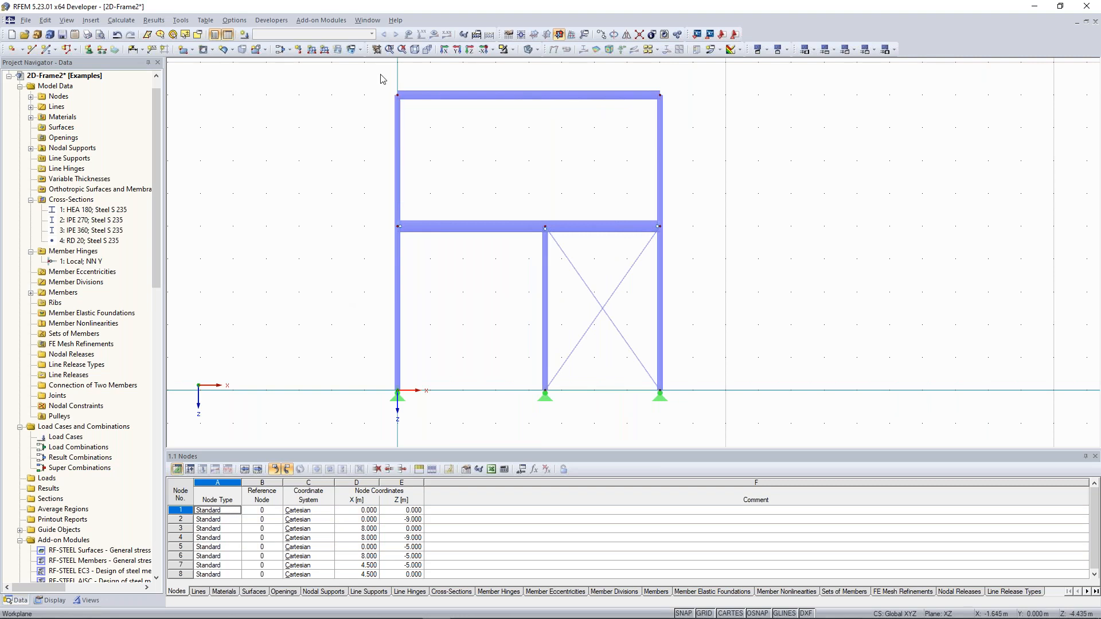
drag(379, 73, 413, 401)
click(425, 364)
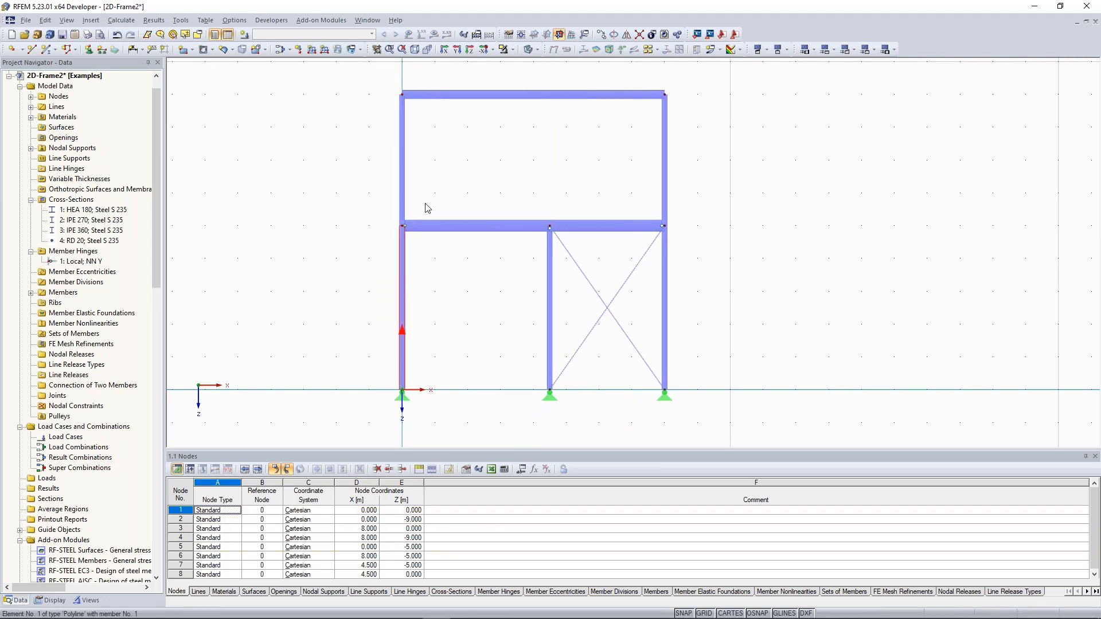
drag(377, 65, 420, 395)
click(462, 323)
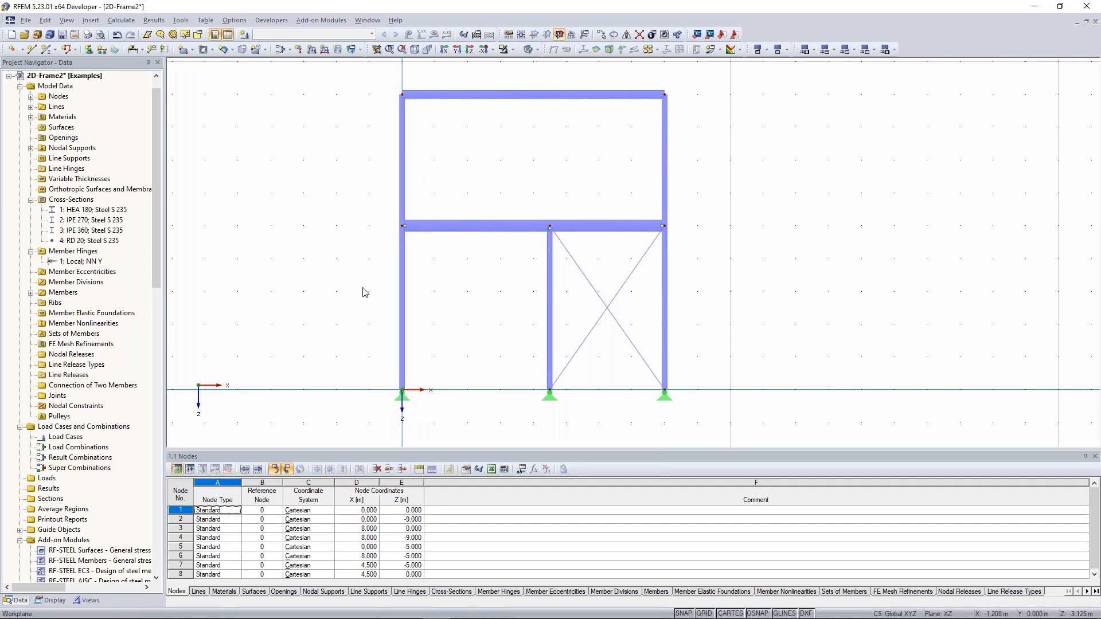
middle_drag(315, 262, 320, 263)
click(409, 209)
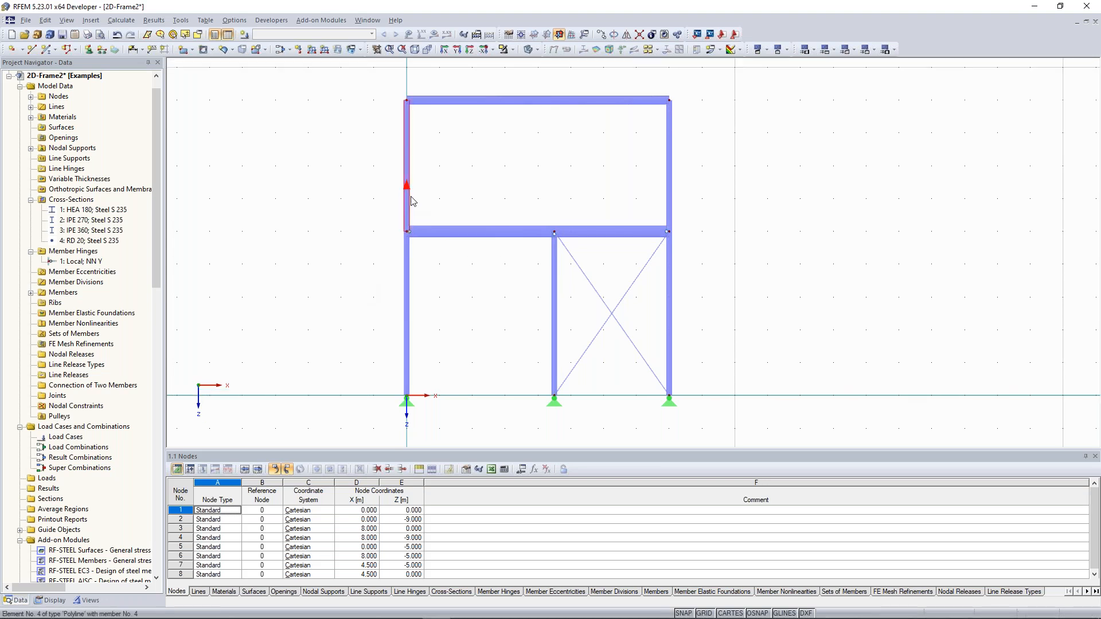
click(345, 213)
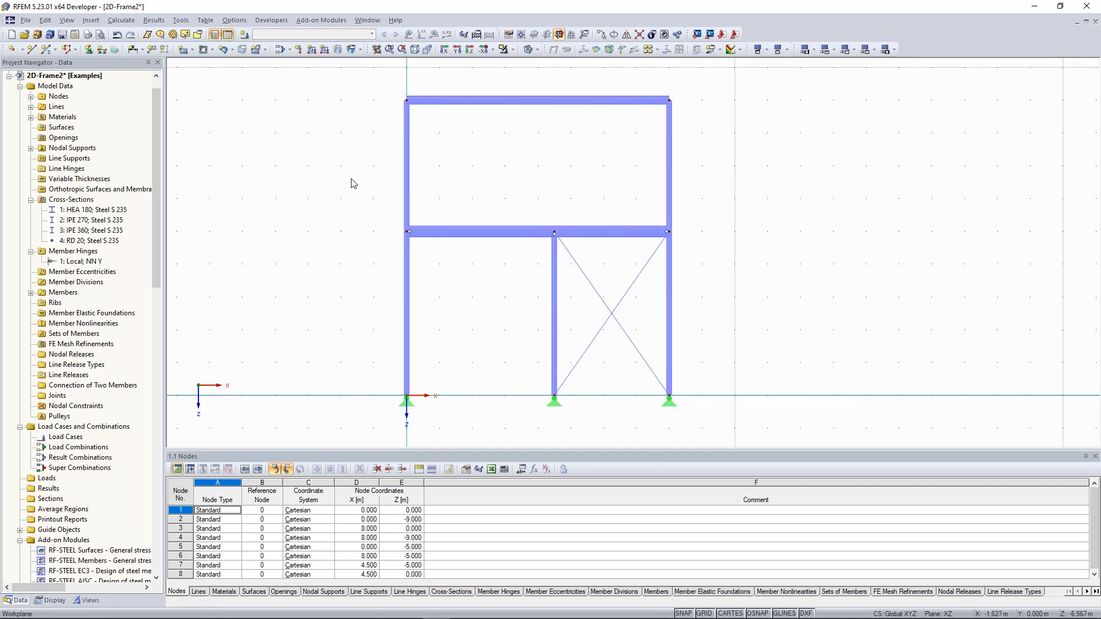
Step: Create a set of continuous members named Column from the two members of the left column
click(409, 289)
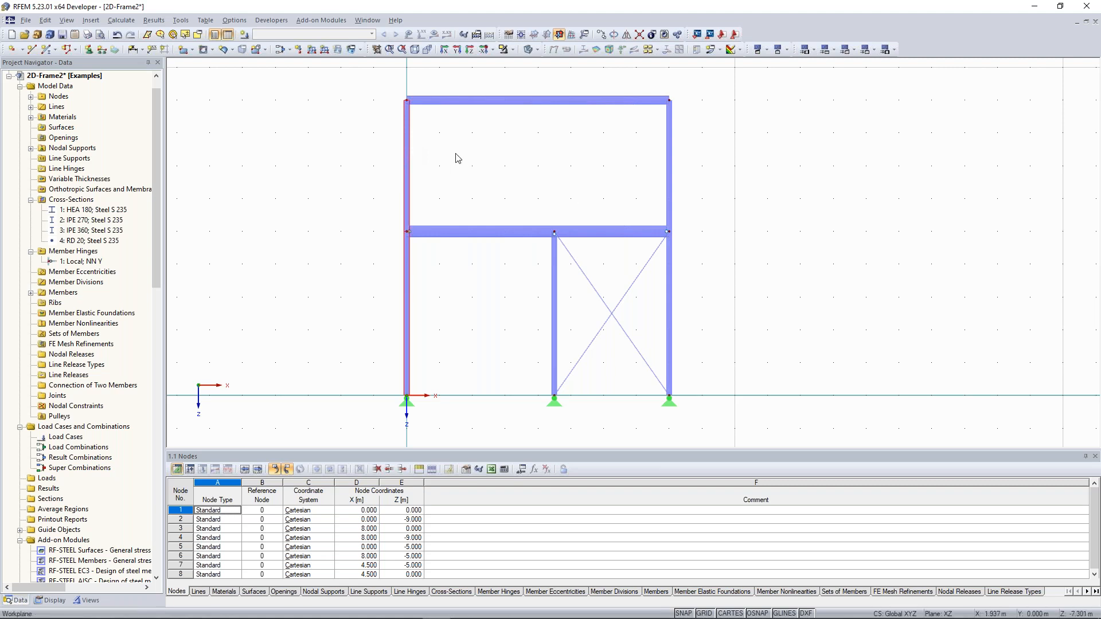
right_click(408, 152)
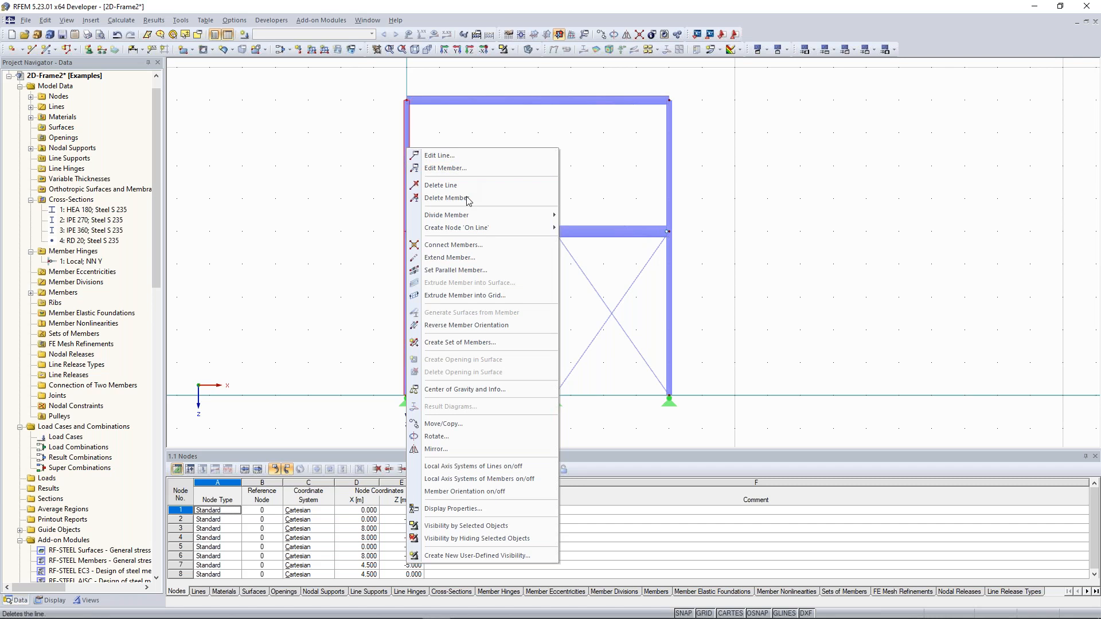
click(460, 343)
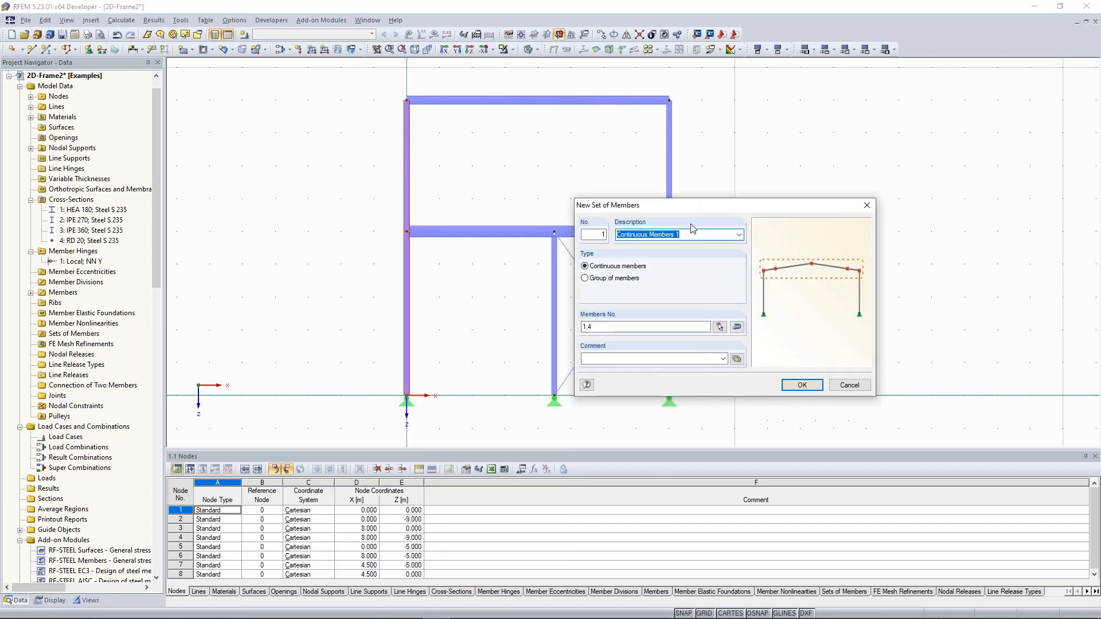
text(Col)
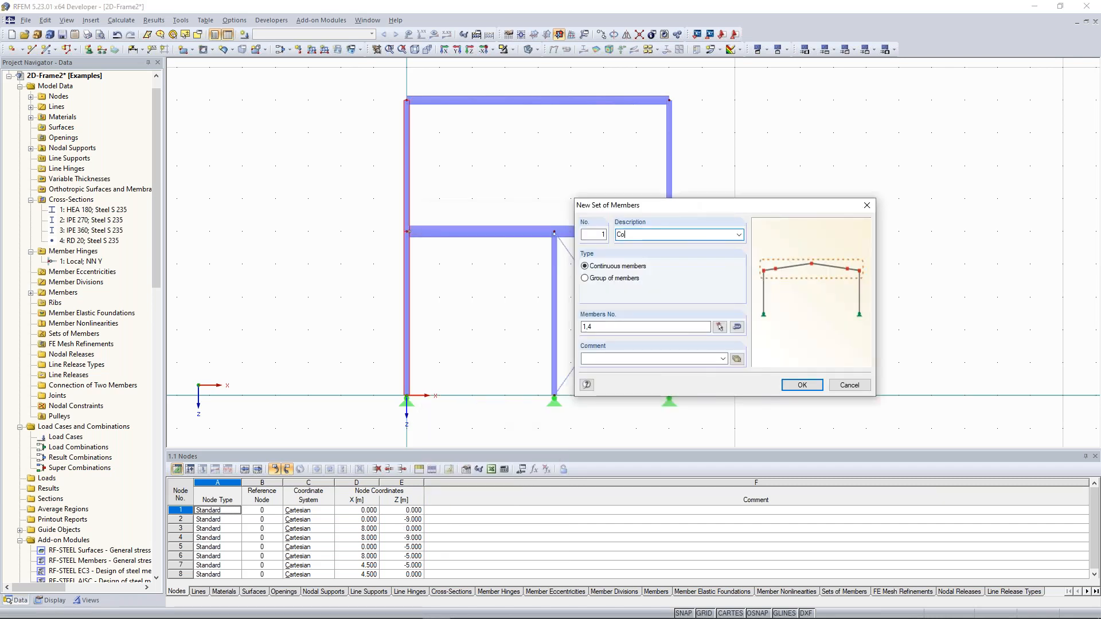
text(umn)
click(802, 385)
click(512, 197)
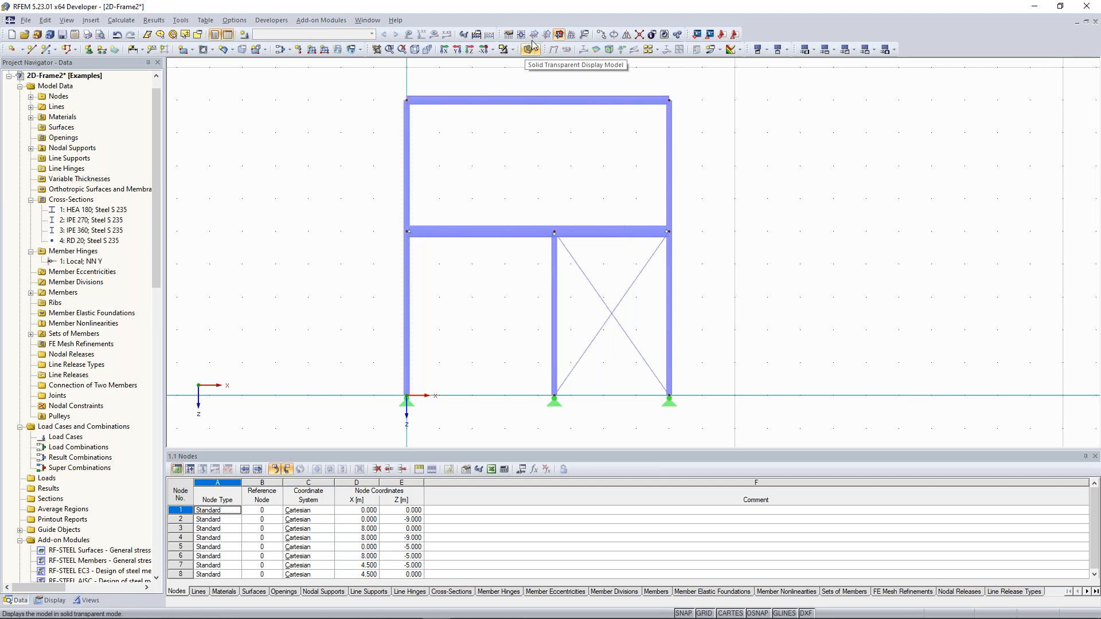
Step: Examine the new member set along the left column with the model shown as a line display
click(531, 46)
scroll(444, 255, up, 4)
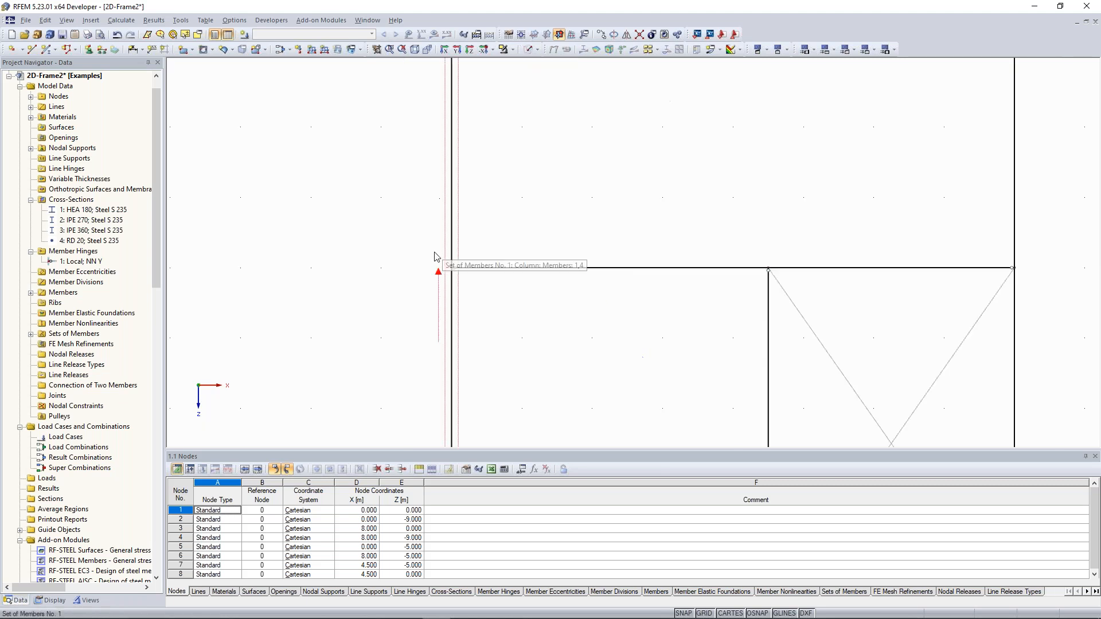
scroll(438, 241, down, 1)
scroll(437, 237, down, 2)
scroll(435, 236, up, 2)
scroll(419, 225, down, 1)
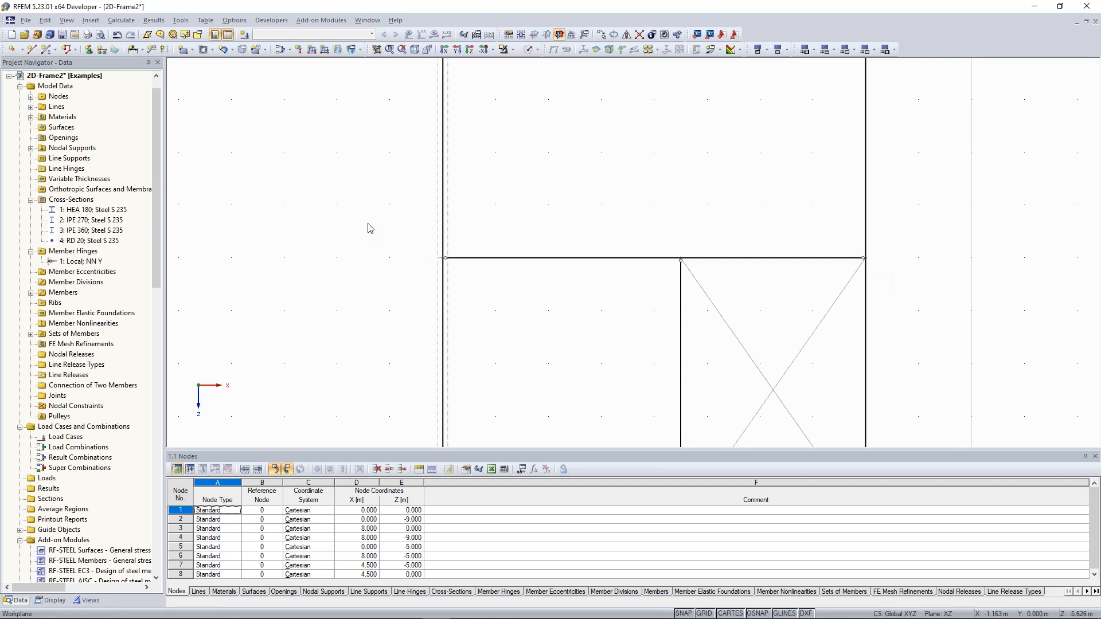
scroll(398, 212, down, 1)
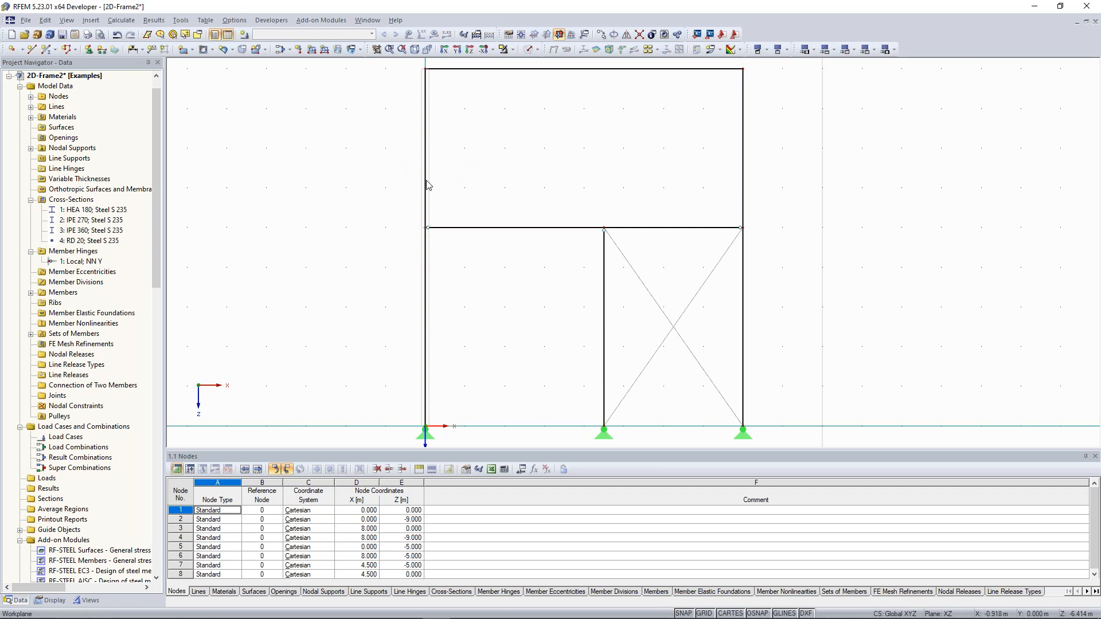
scroll(347, 203, down, 3)
middle_drag(340, 204, 334, 206)
middle_drag(357, 167, 314, 188)
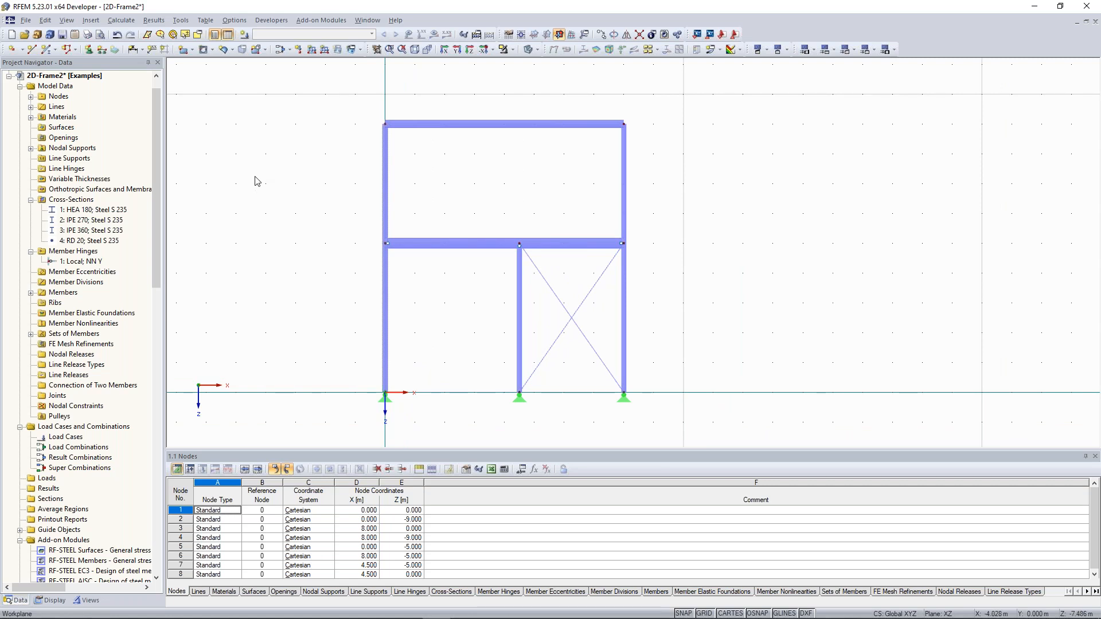
Step: Create load case LC1 with the description Self-weight
click(248, 34)
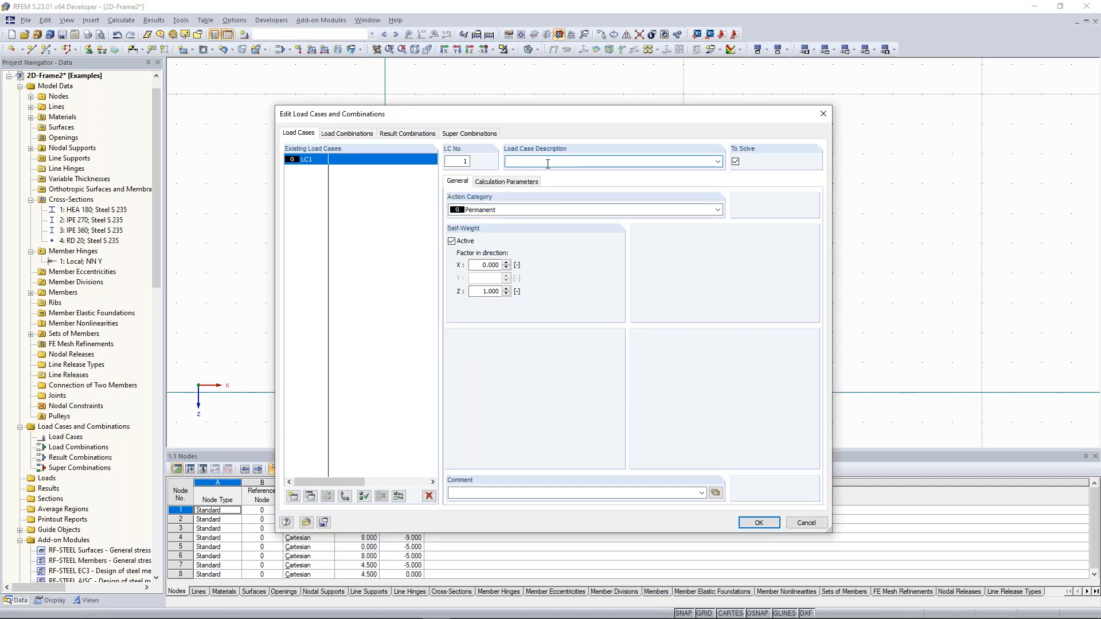
click(547, 163)
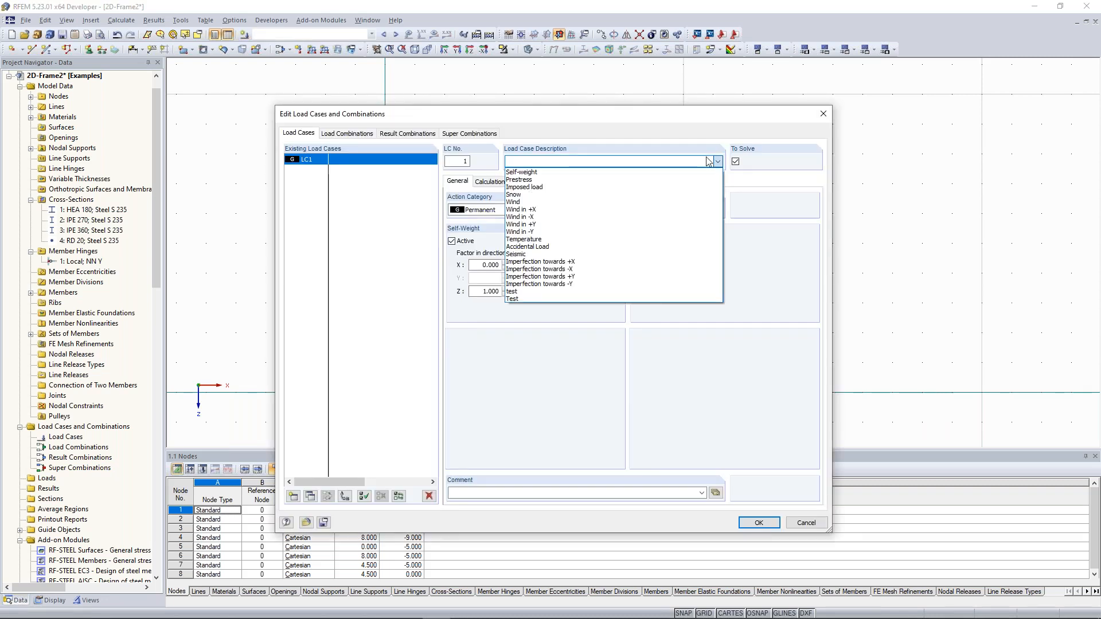
click(532, 174)
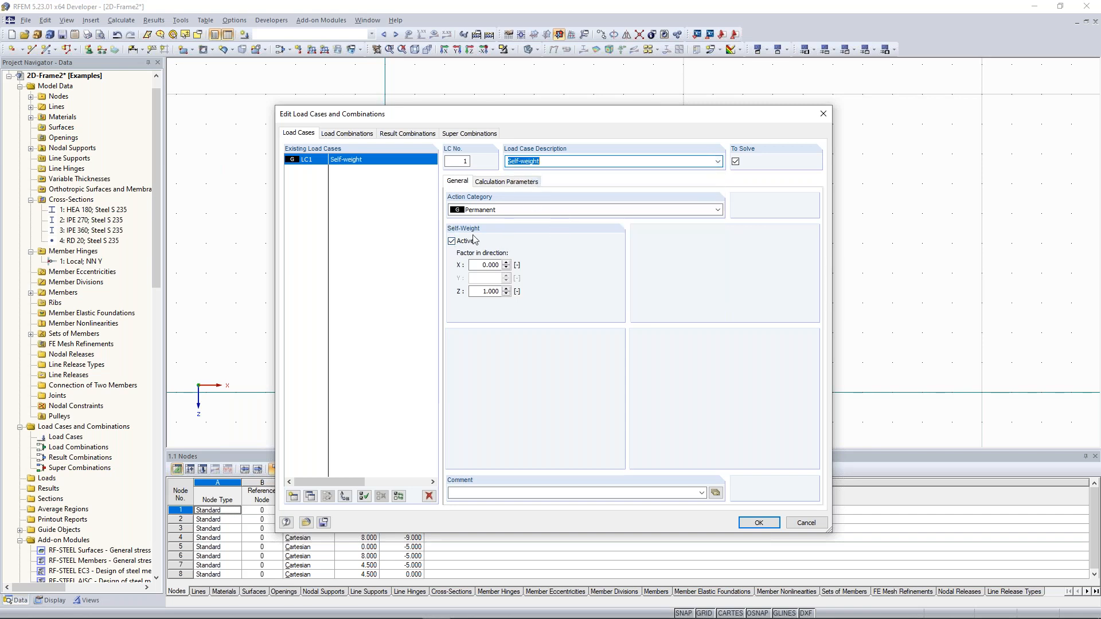
click(753, 523)
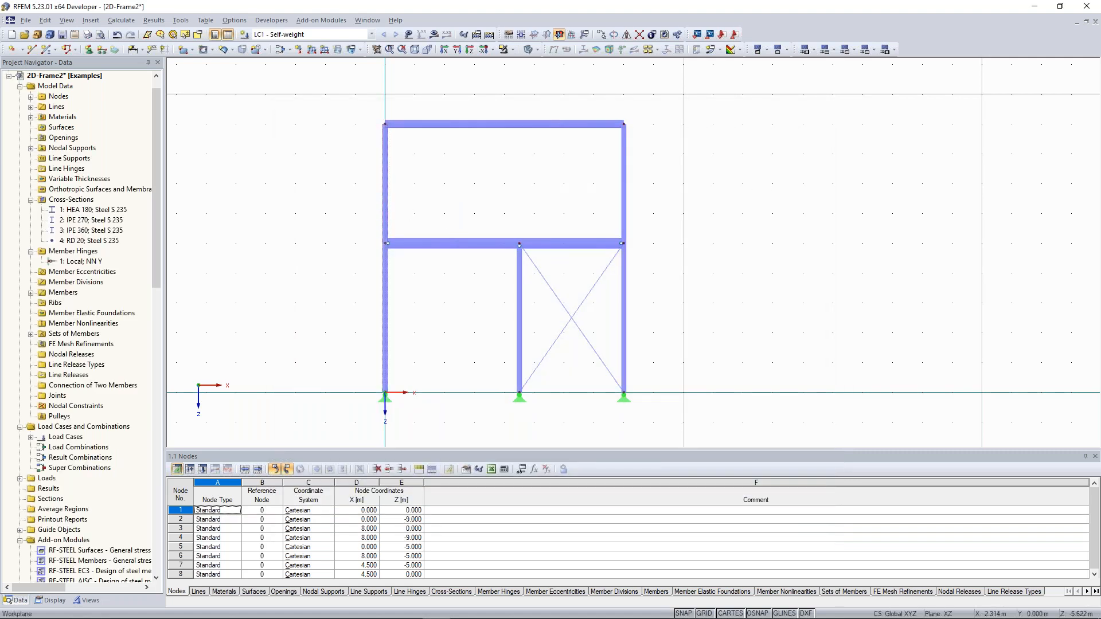
drag(336, 80, 664, 138)
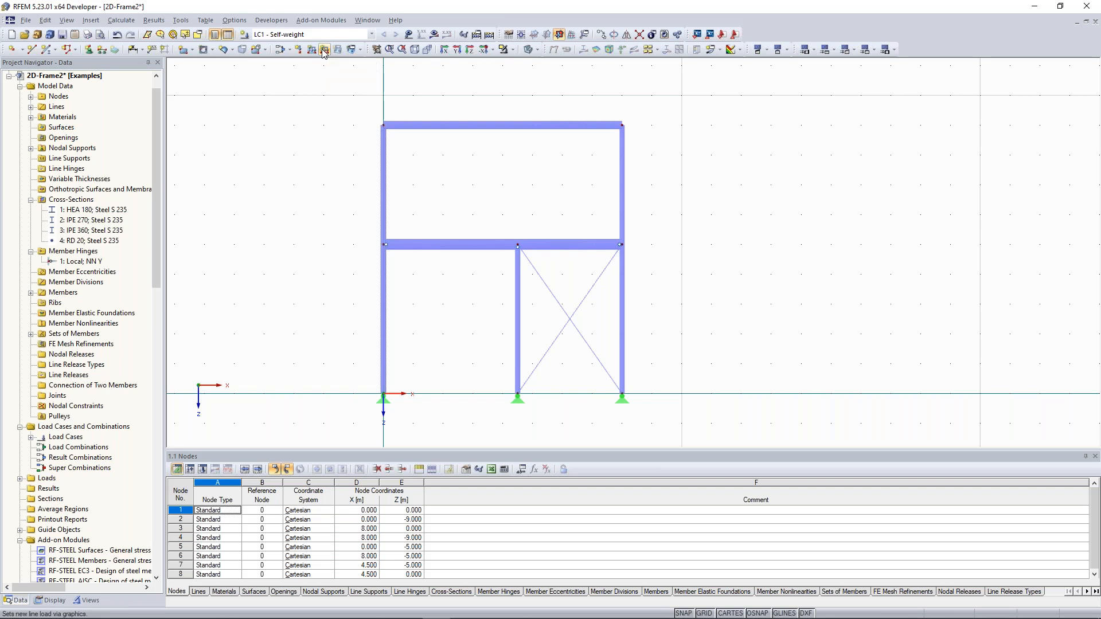
drag(349, 93, 656, 155)
click(346, 212)
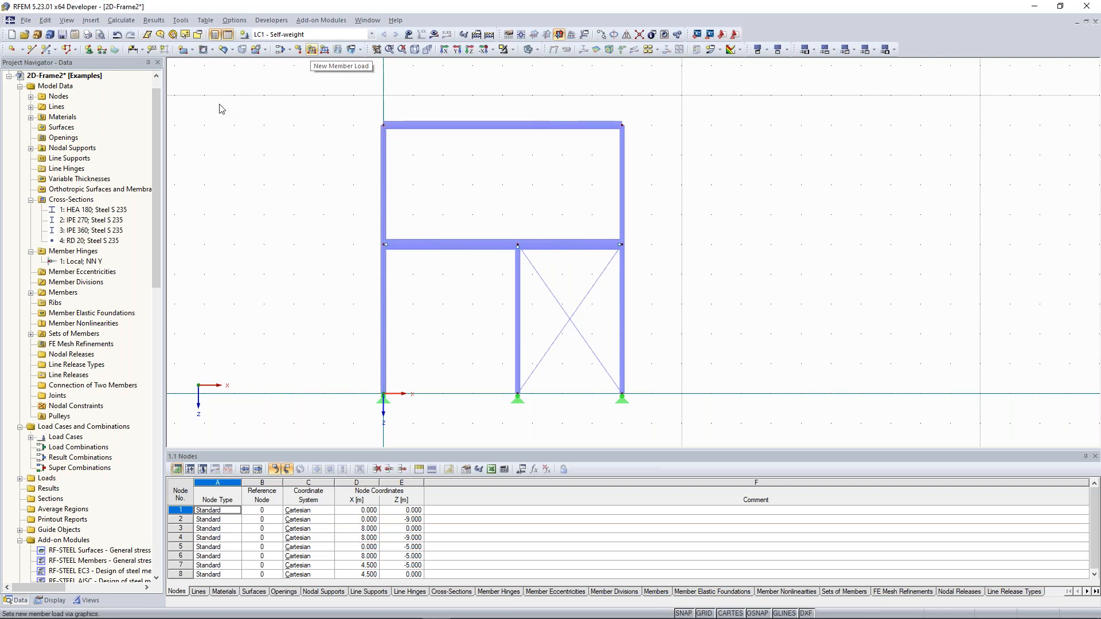
Step: Apply a uniform member force of 12.767 kN/m in global direction ZP, related to the projected length, to the top beam
click(313, 53)
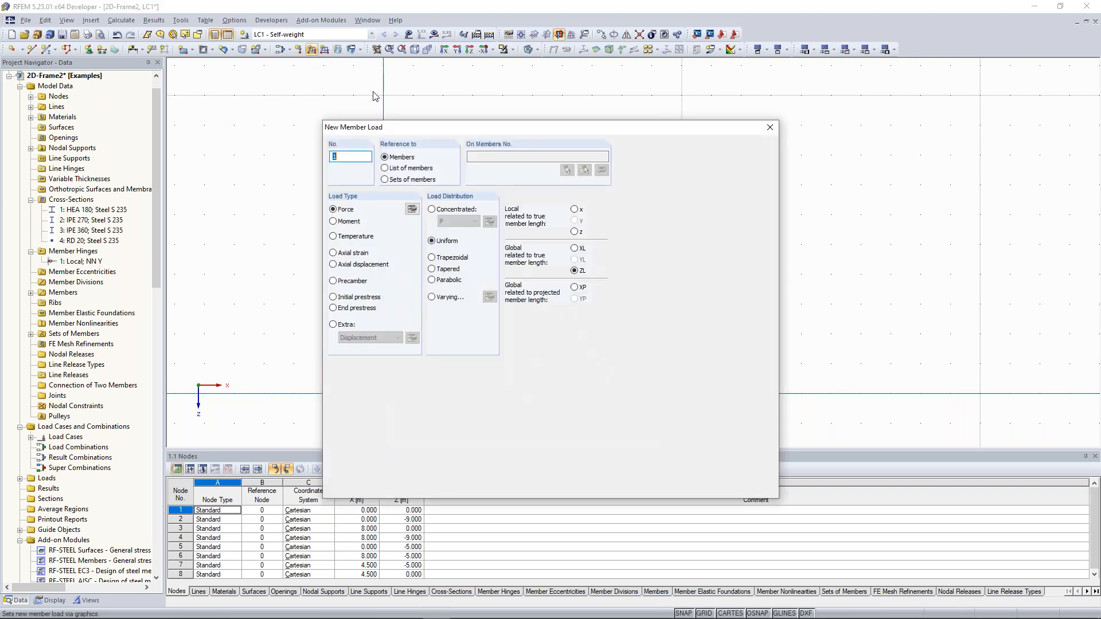
drag(423, 123, 789, 52)
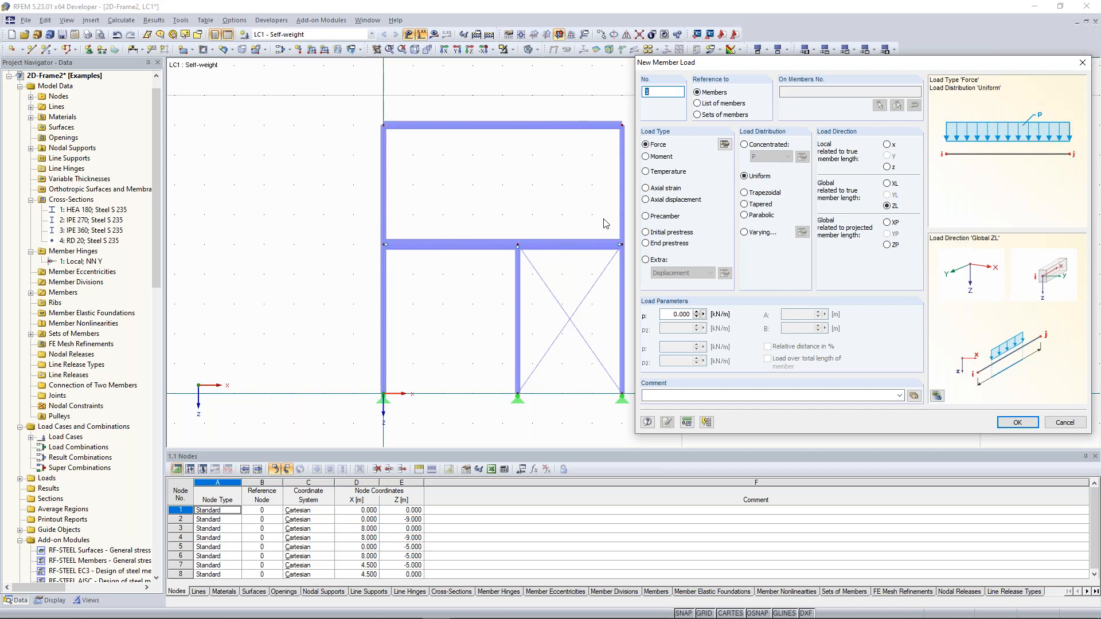
click(887, 244)
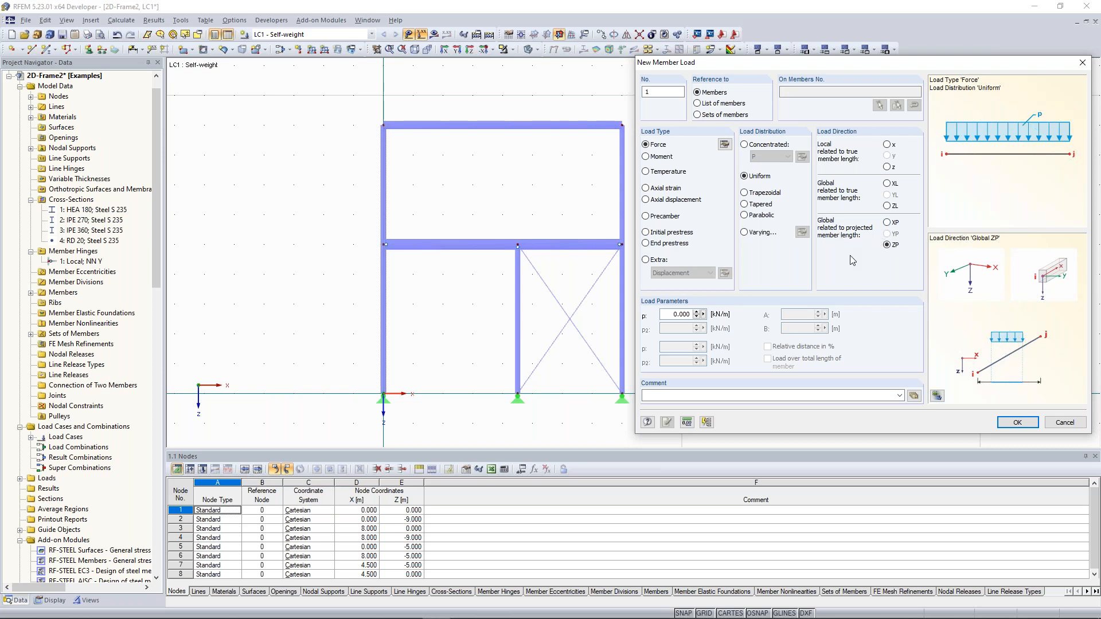
click(887, 206)
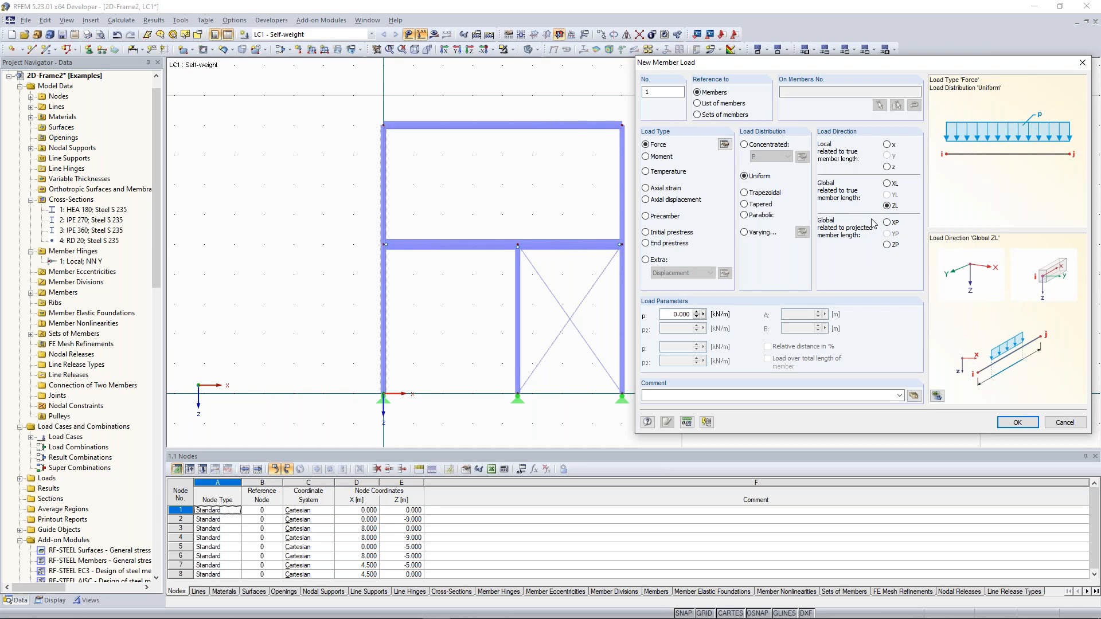
click(891, 246)
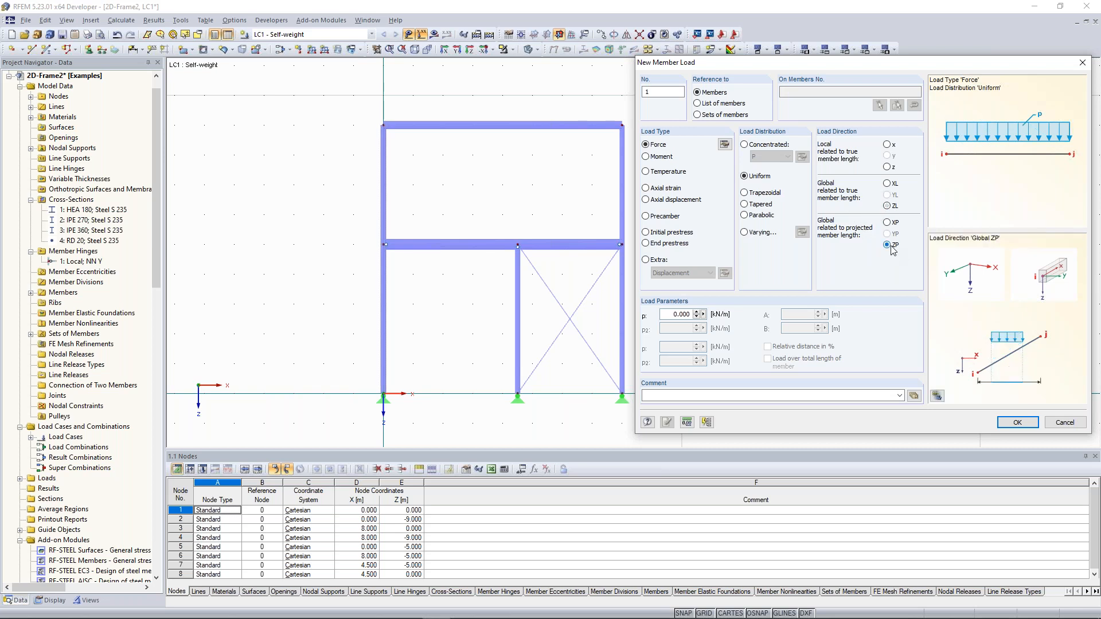
click(670, 314)
text(12,767)
click(1020, 426)
click(505, 126)
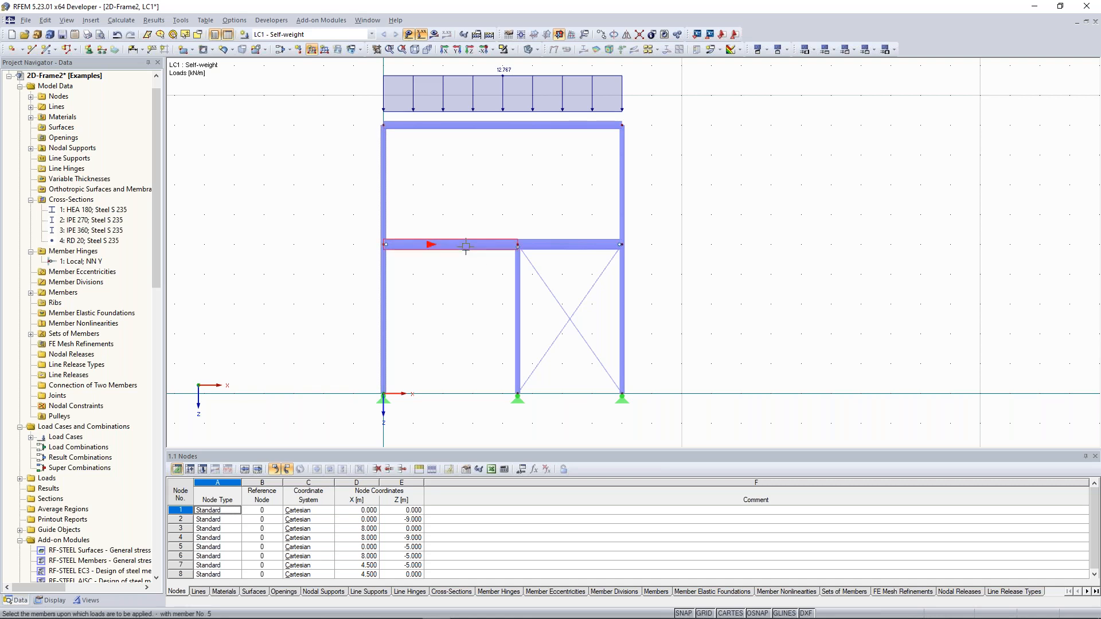
middle_drag(454, 222, 458, 216)
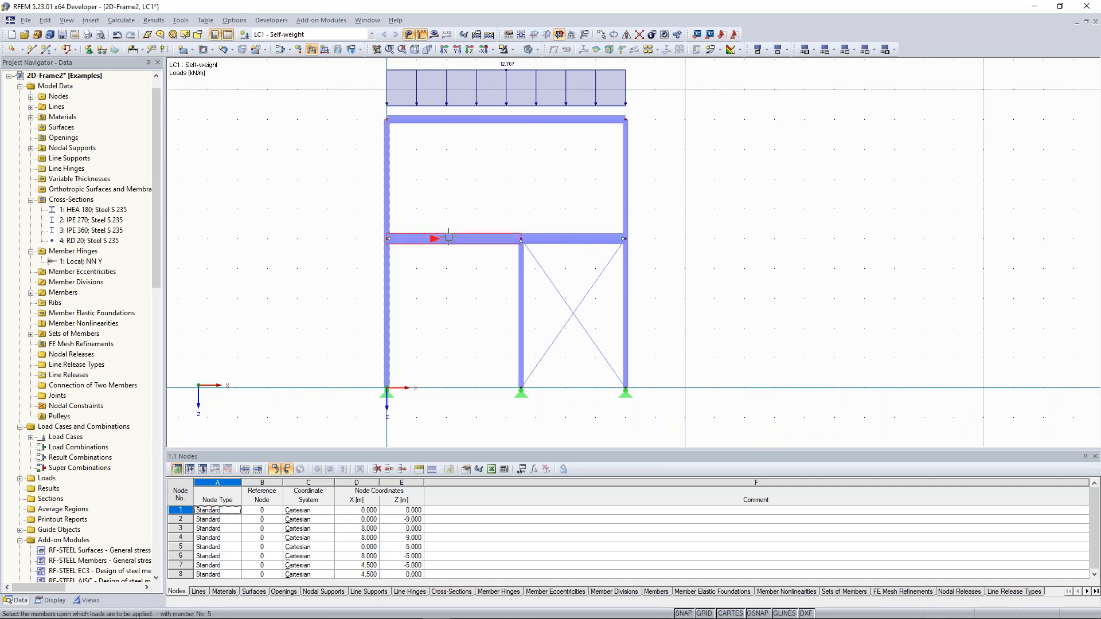
Step: Apply the uniform 12.767 kN/m member load in global ZP to both members of the middle beam
click(448, 238)
click(559, 239)
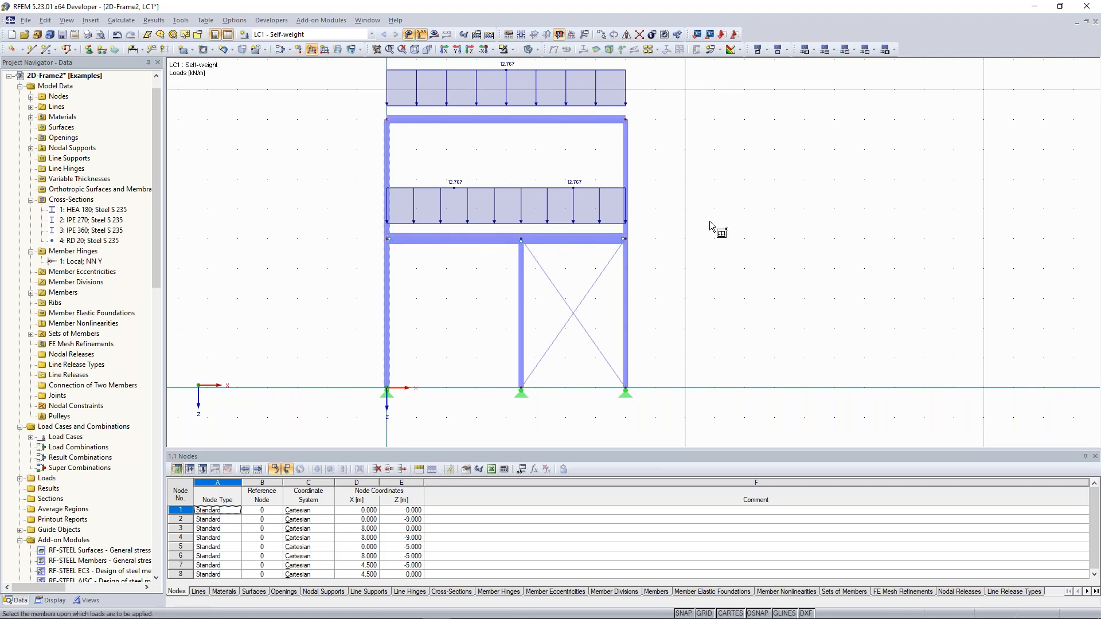
right_click(710, 223)
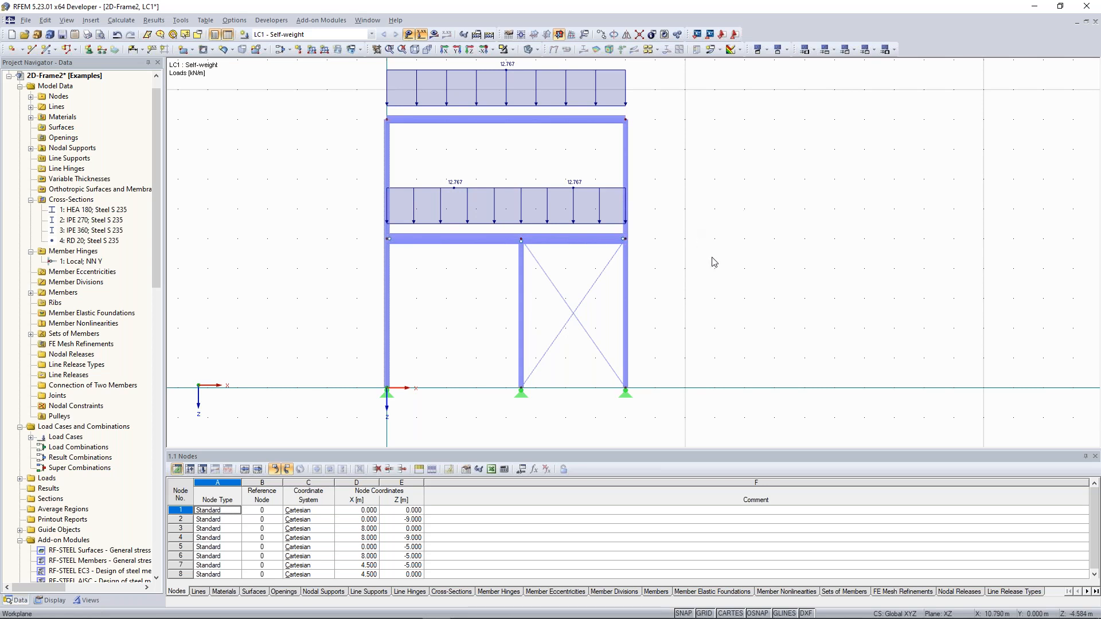
Step: Set the uniform load p on both middle beam members (5,7) to 68.371 kN/m
drag(719, 272, 361, 174)
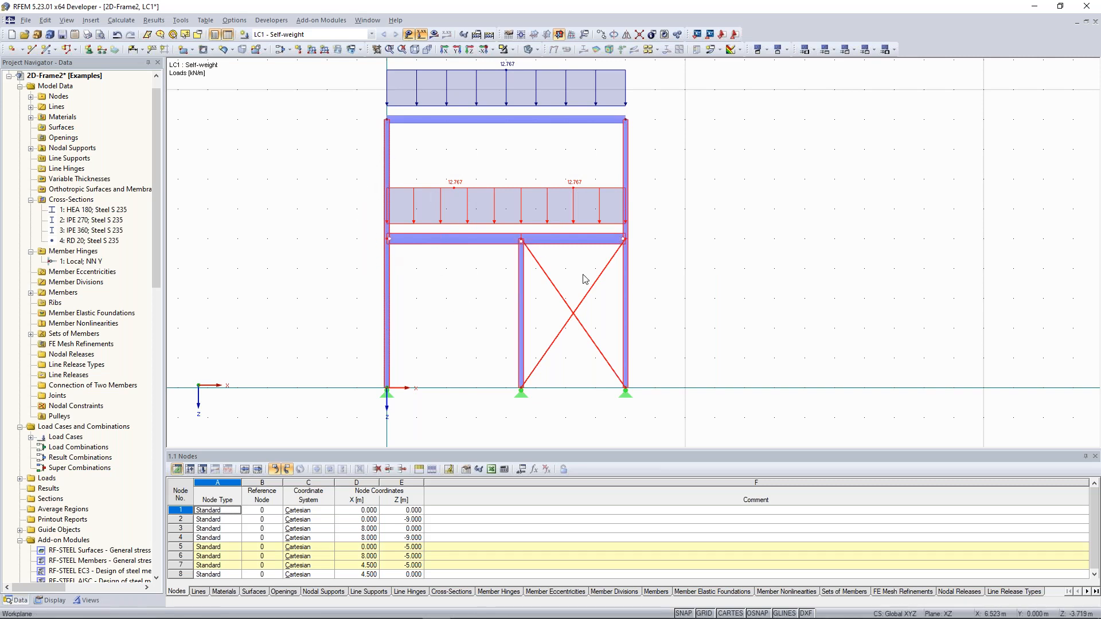
right_click(518, 194)
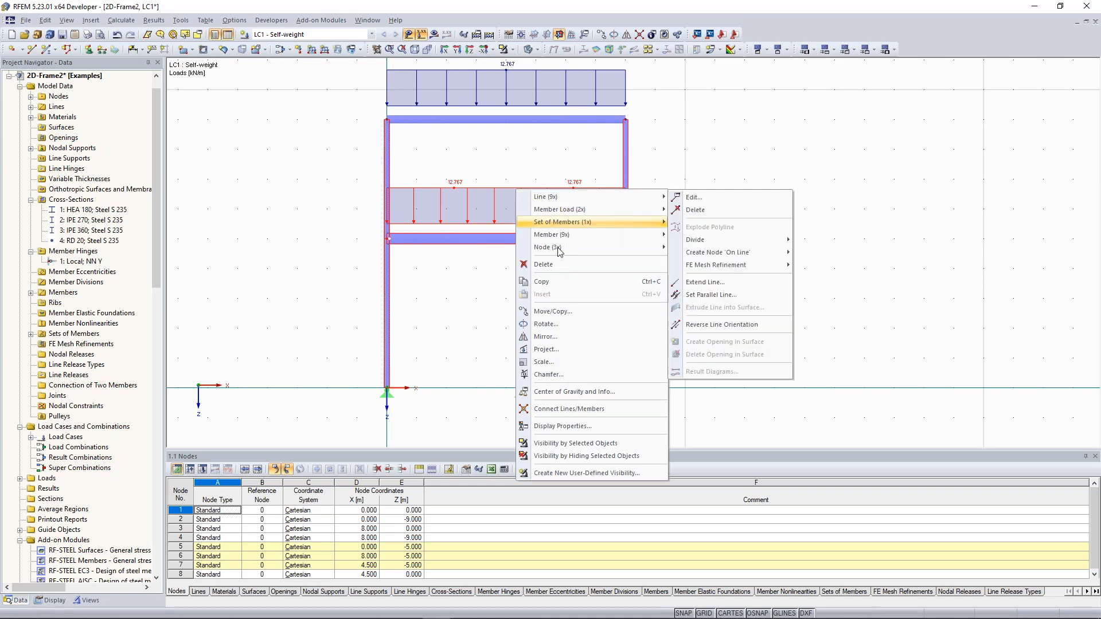
mouse_move(560, 251)
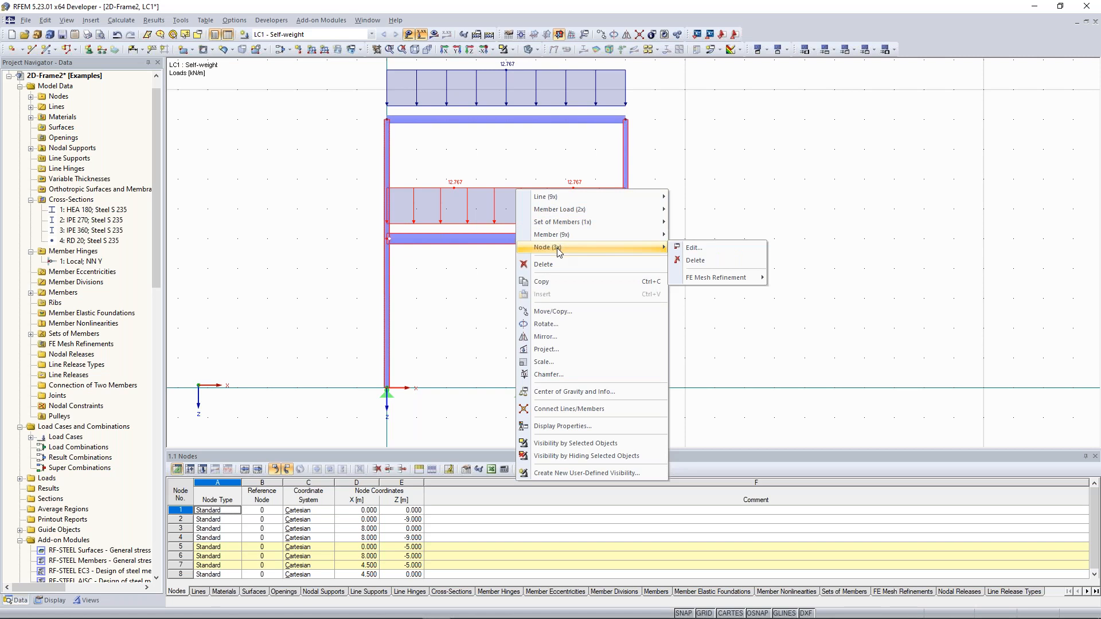
click(556, 248)
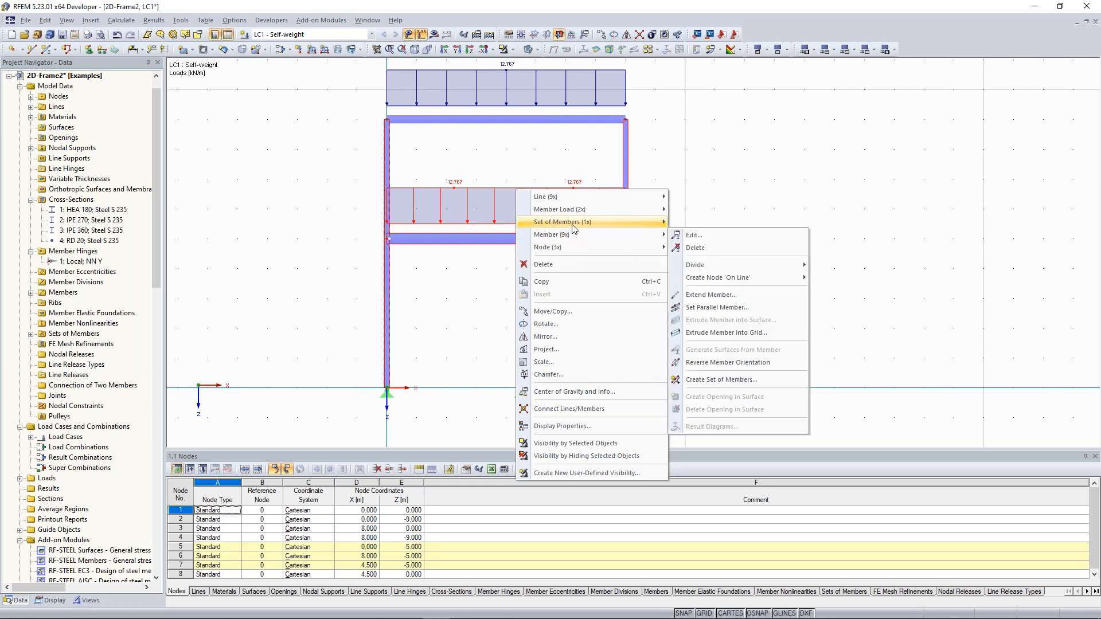
mouse_move(594, 198)
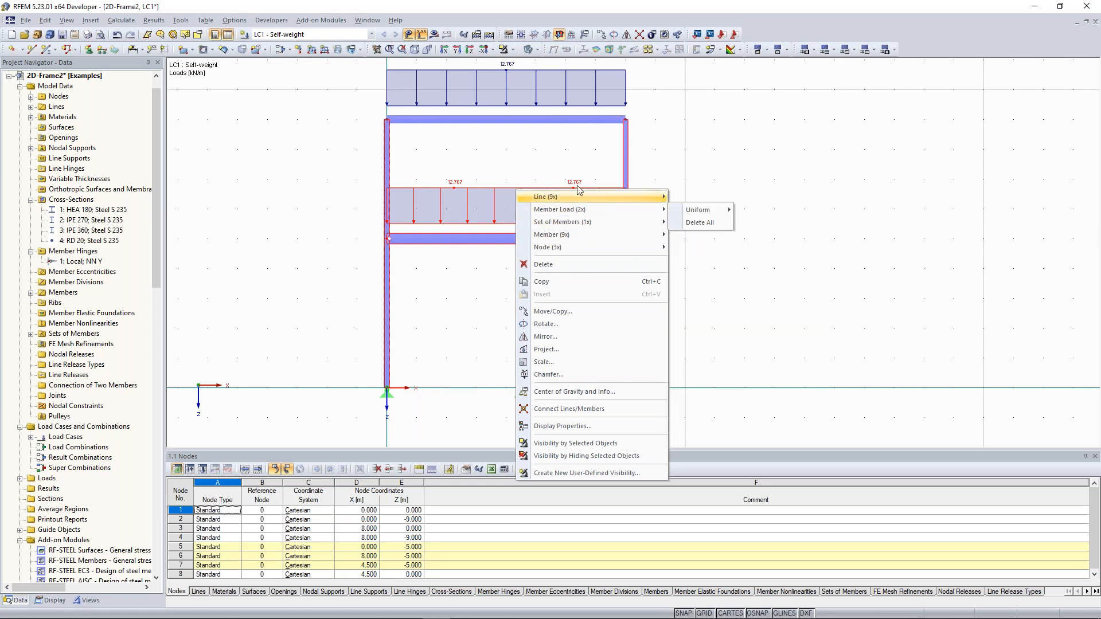
mouse_move(562, 213)
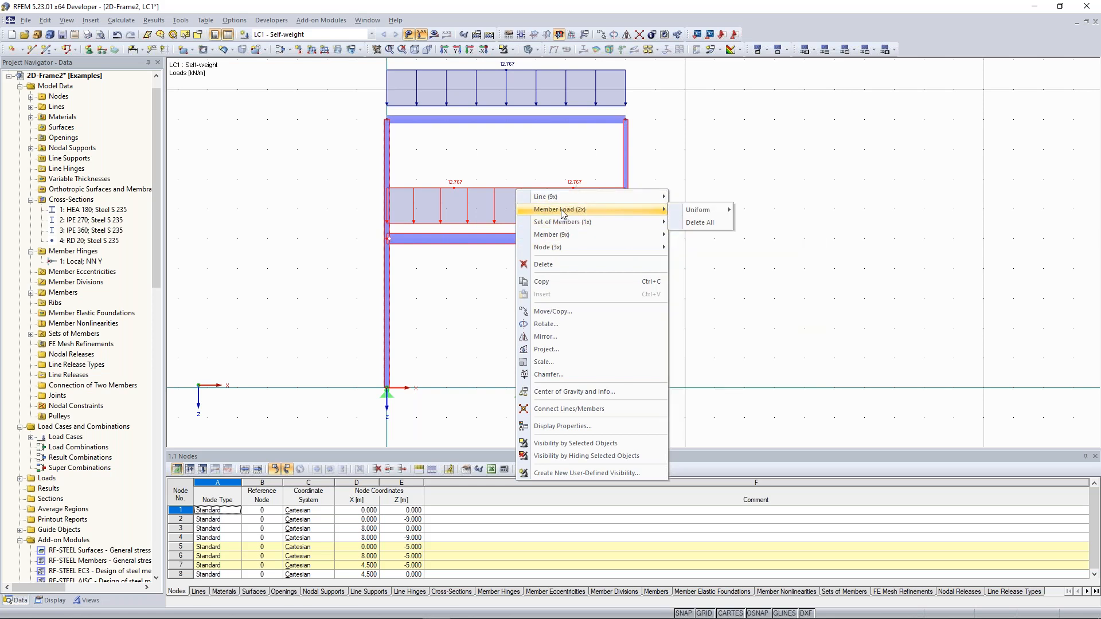
mouse_move(695, 212)
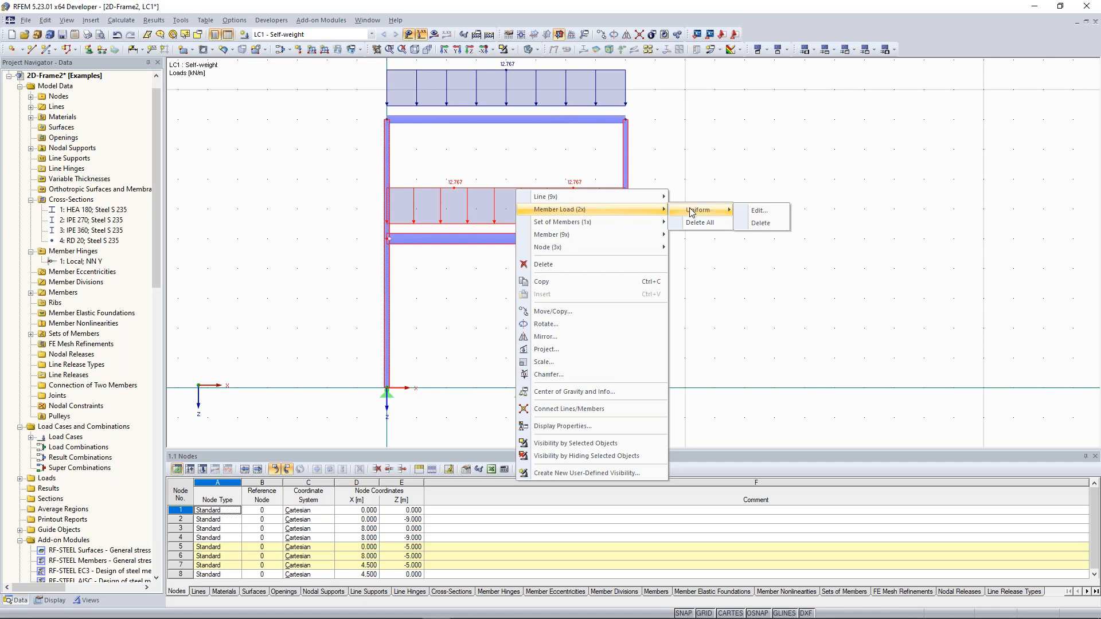
click(760, 212)
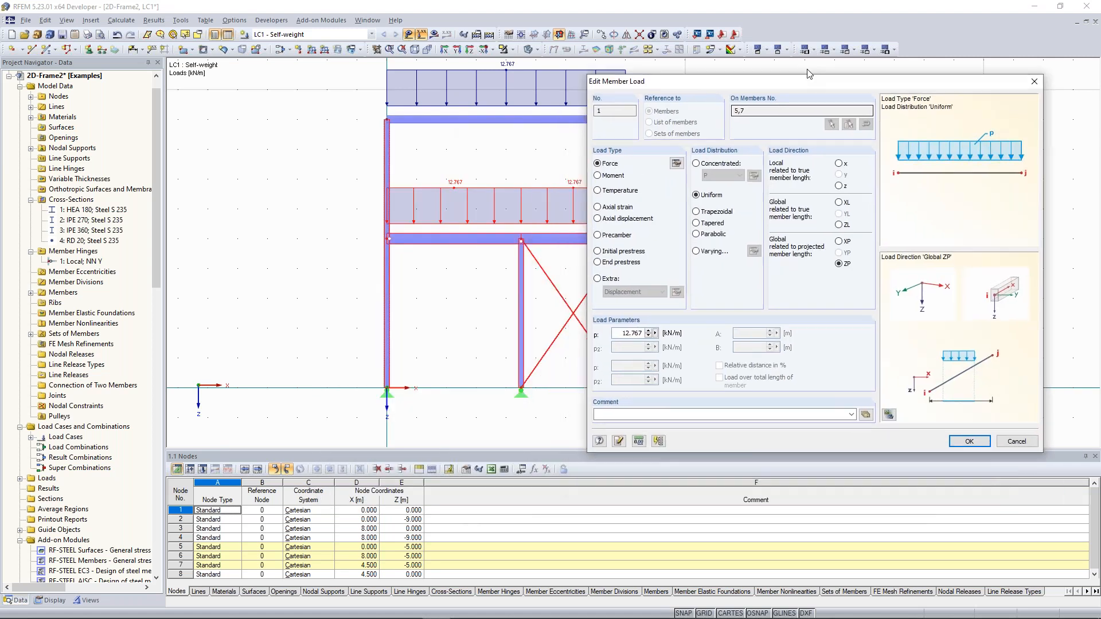
drag(808, 74, 814, 61)
drag(629, 317, 674, 320)
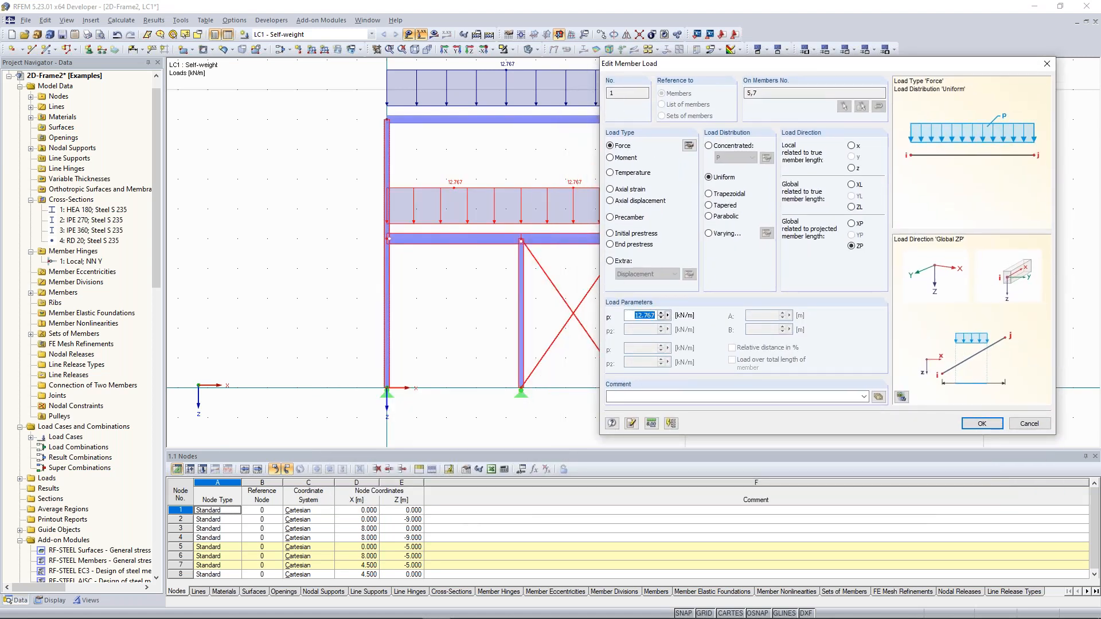
text(68,371)
click(978, 423)
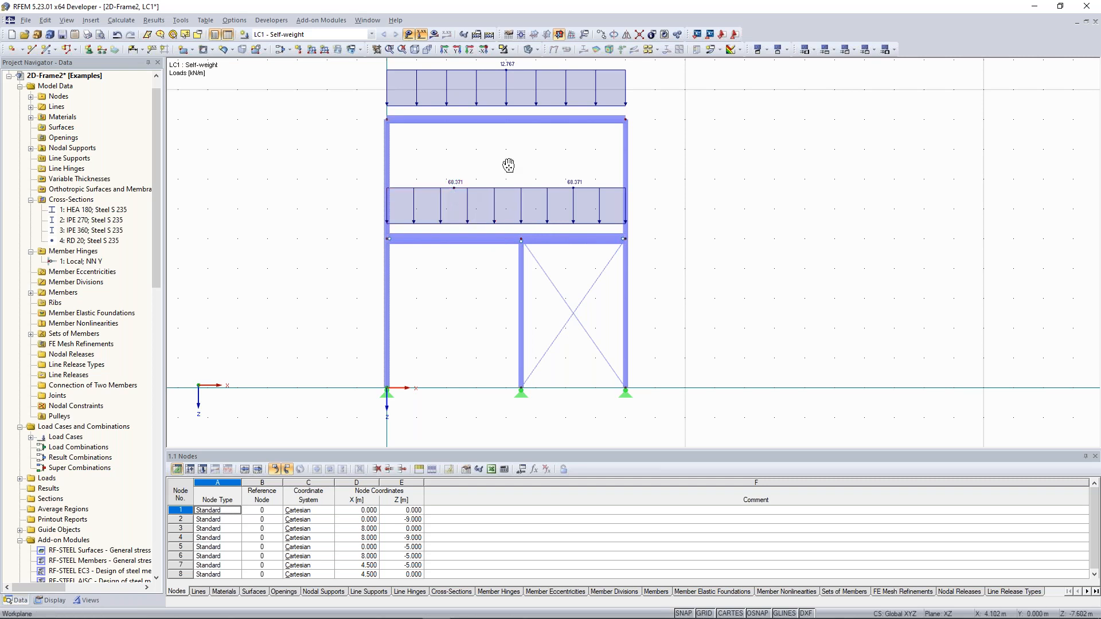
Step: Apply nodal forces PZ of 40 kN to the frame's two top corner nodes and the three middle beam nodes
middle_drag(509, 166, 509, 167)
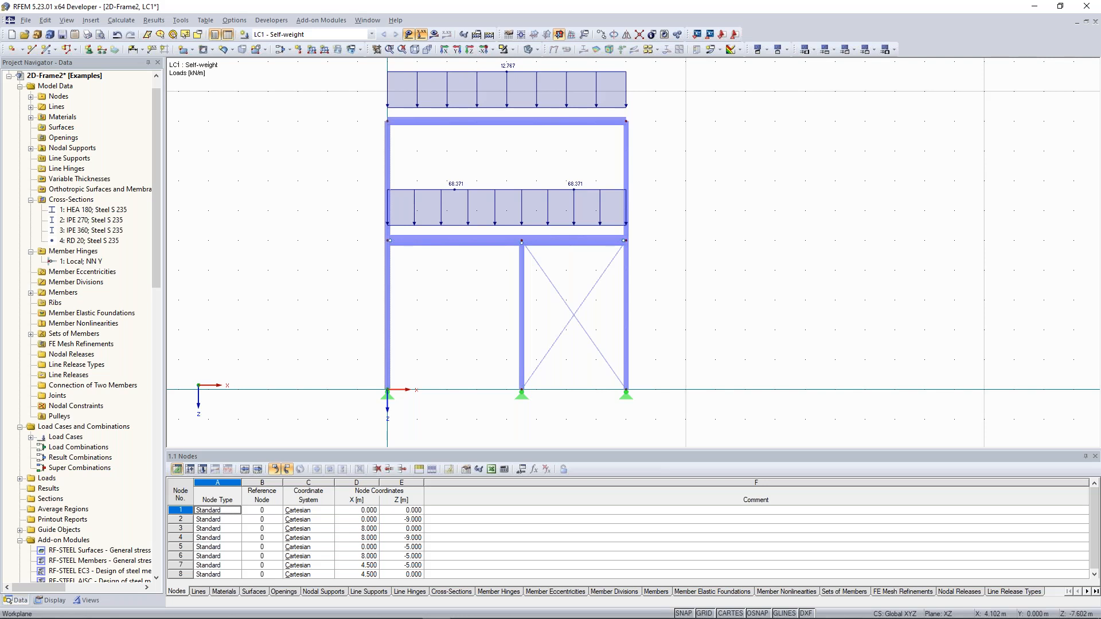
middle_drag(348, 156, 359, 174)
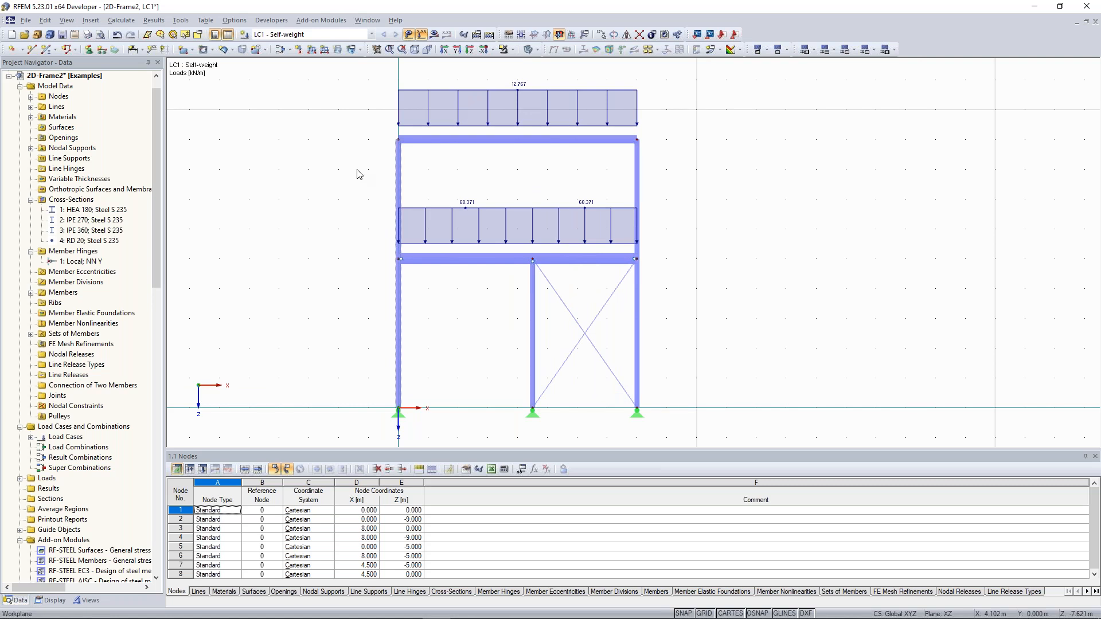
middle_drag(357, 170, 356, 202)
click(405, 125)
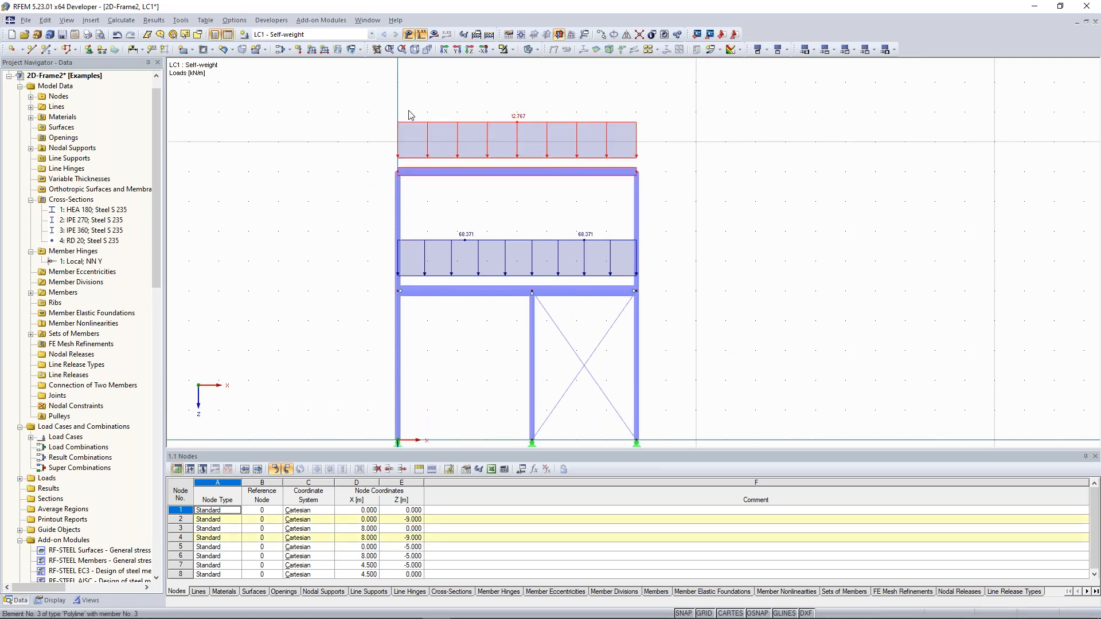
click(299, 51)
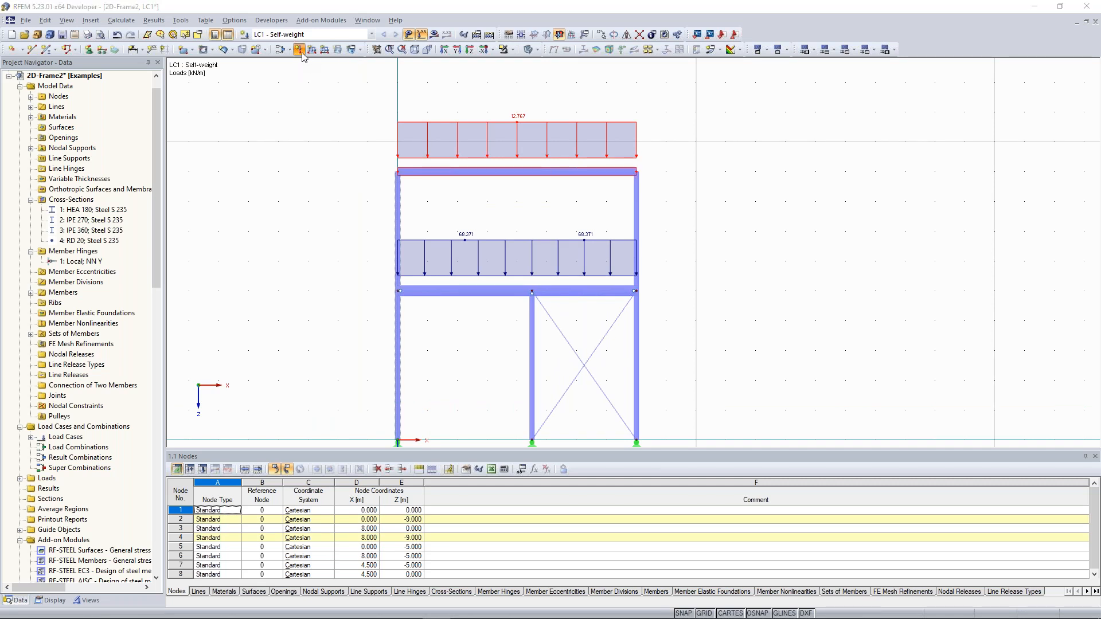
drag(731, 109, 827, 68)
click(720, 104)
double_click(721, 103)
click(734, 105)
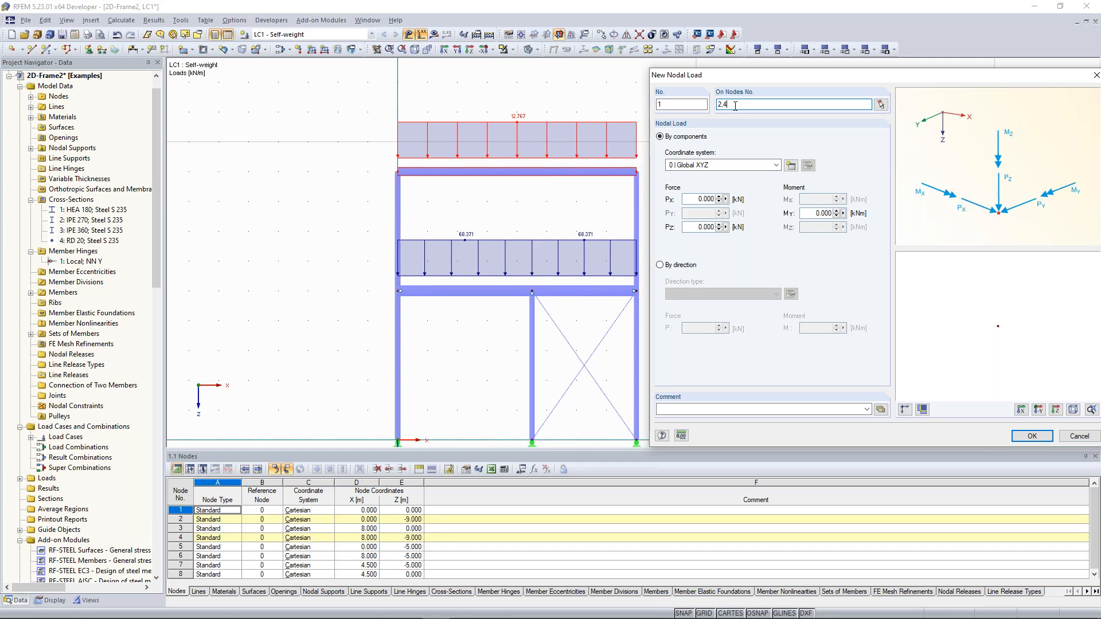
key(Return)
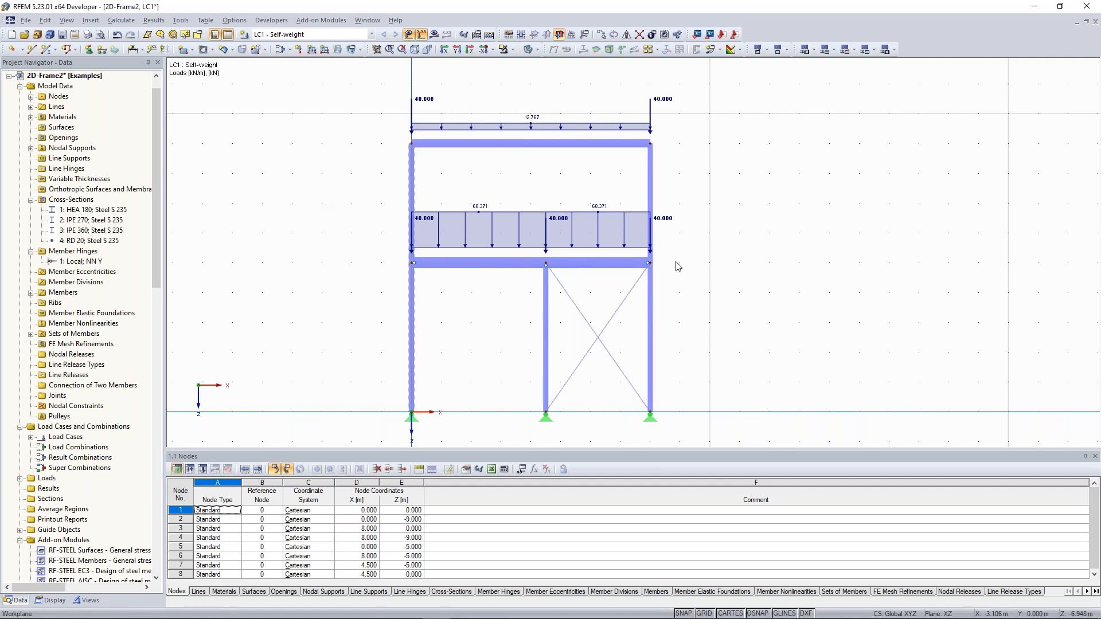
Step: Set the nodal force PZ on the three middle beam nodes (5-7) to 2.4 kN
middle_drag(708, 256, 696, 251)
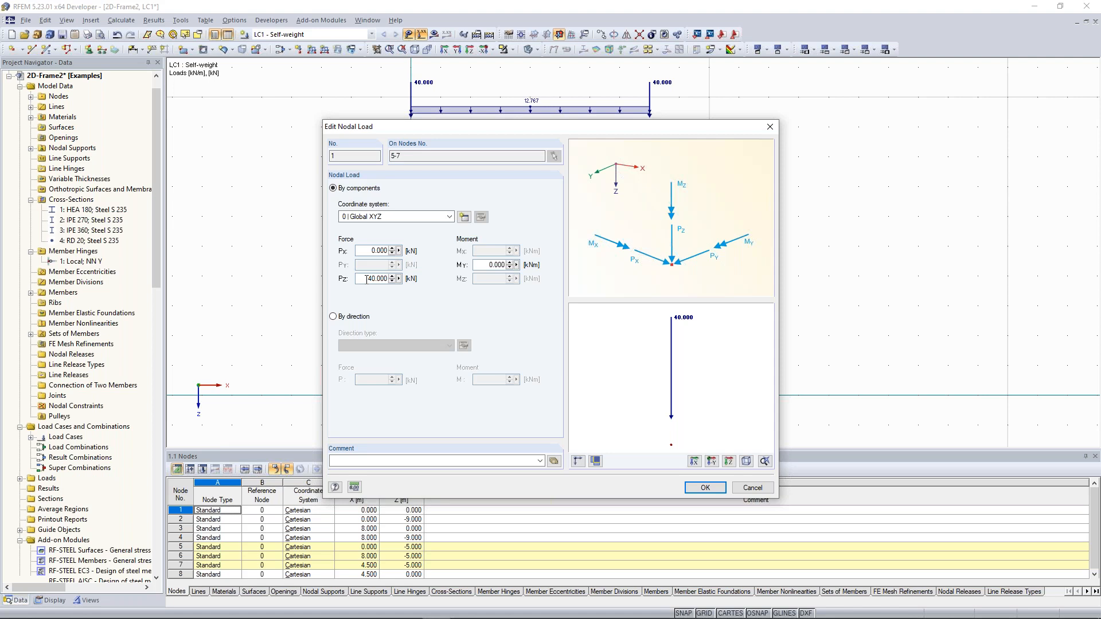
drag(366, 280, 398, 281)
text(2.4)
click(705, 488)
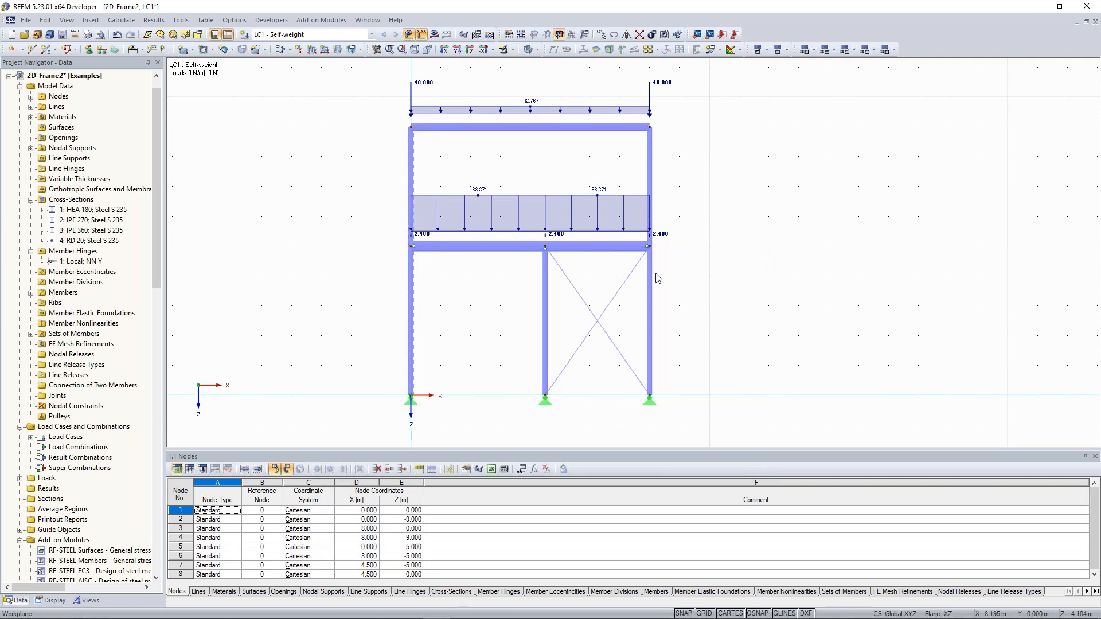
Step: Apply a uniform member force of 2.7 kN/m in global direction XP, related to the projected length, to both right column members
middle_drag(682, 239, 690, 229)
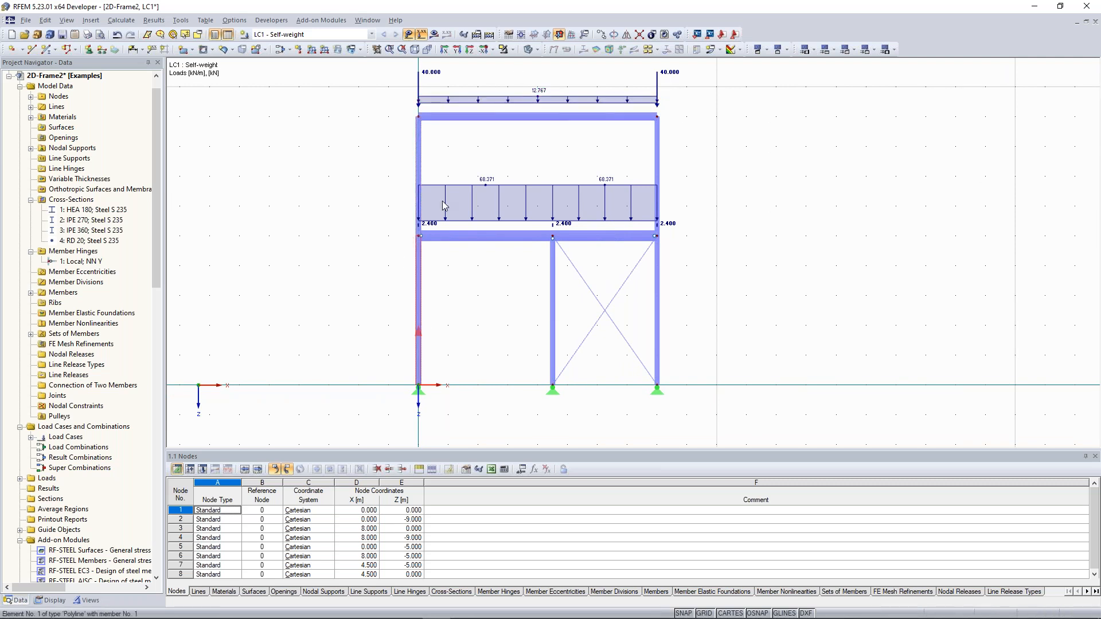
middle_drag(354, 175, 328, 212)
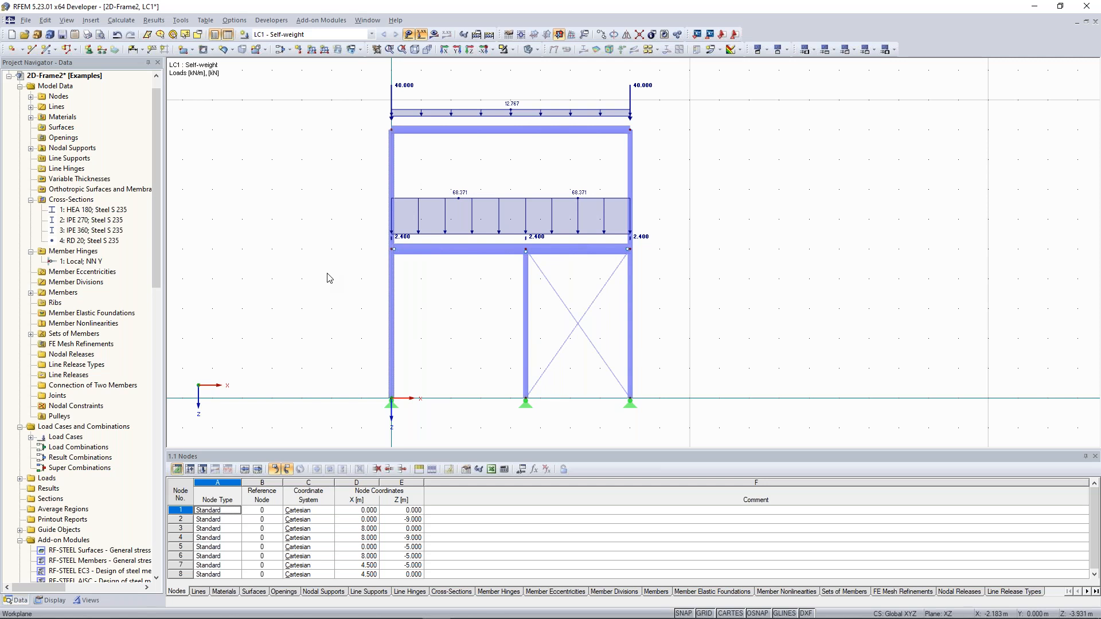
middle_drag(325, 285, 306, 304)
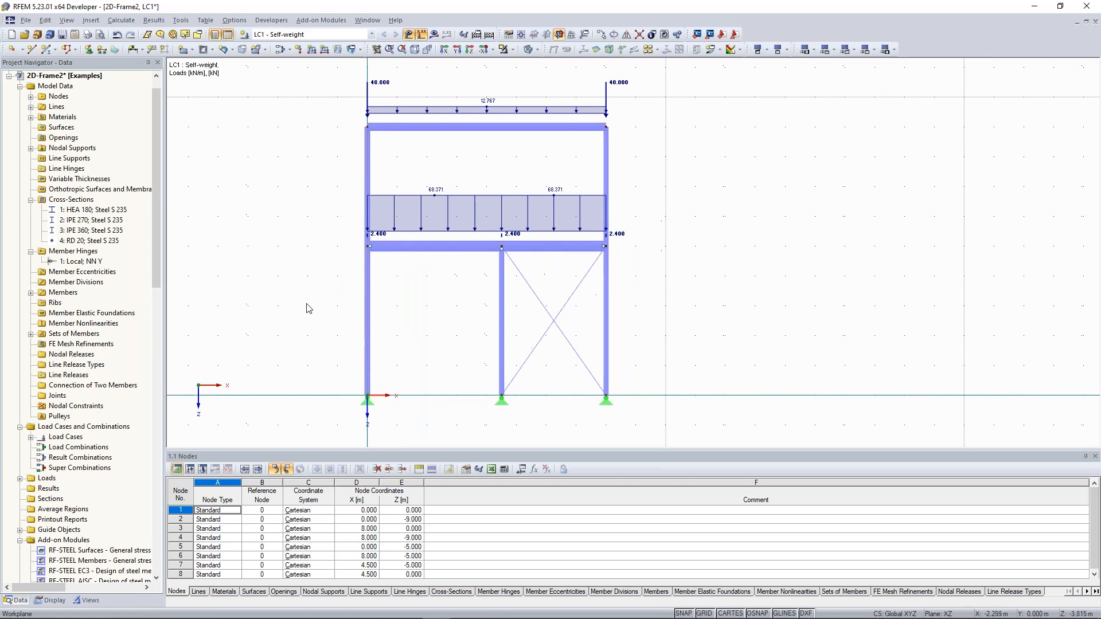
click(312, 51)
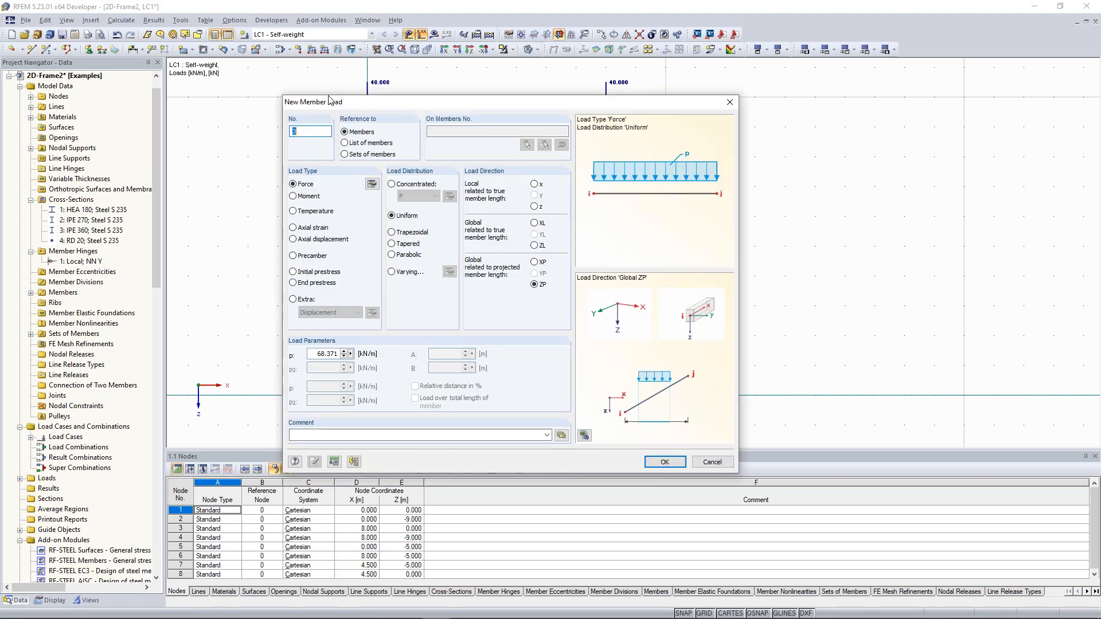
drag(330, 101, 127, 74)
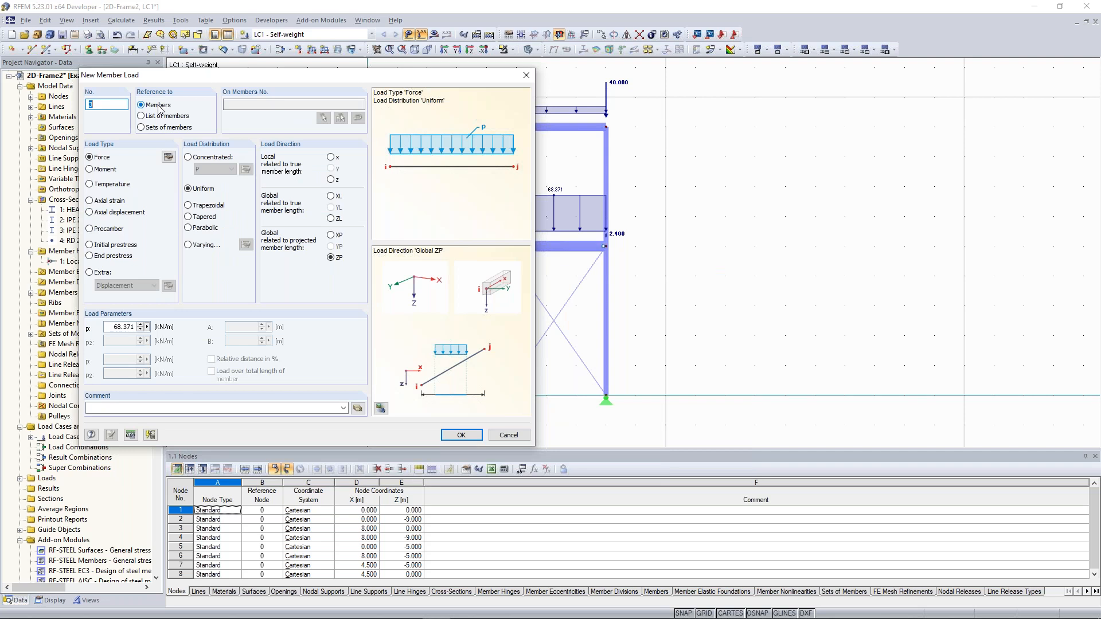
double_click(118, 327)
text(2,7)
click(332, 235)
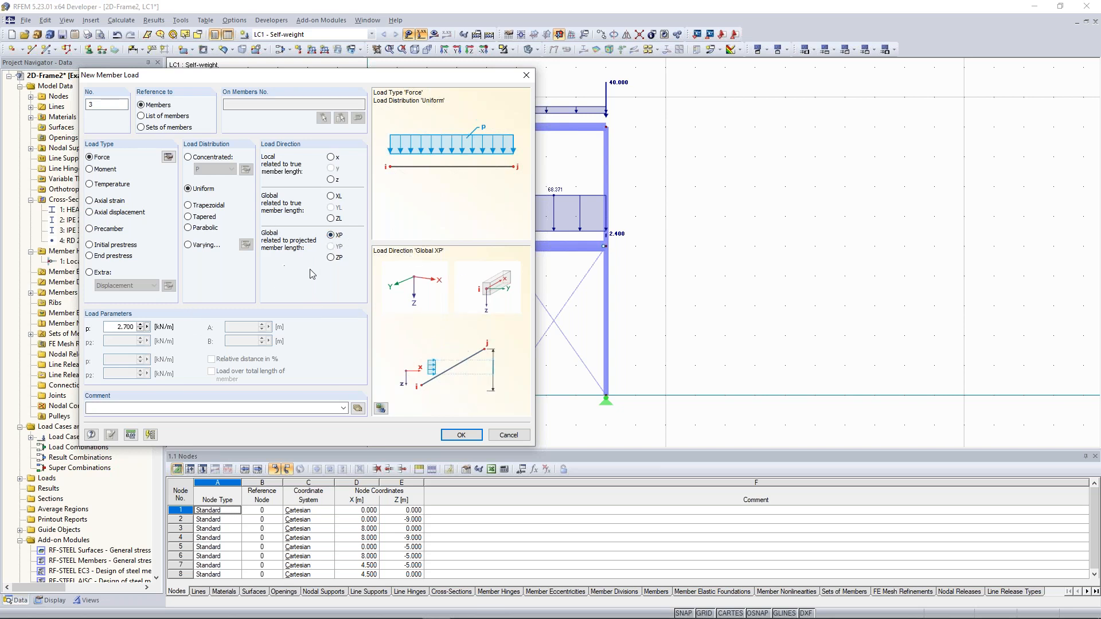
click(462, 435)
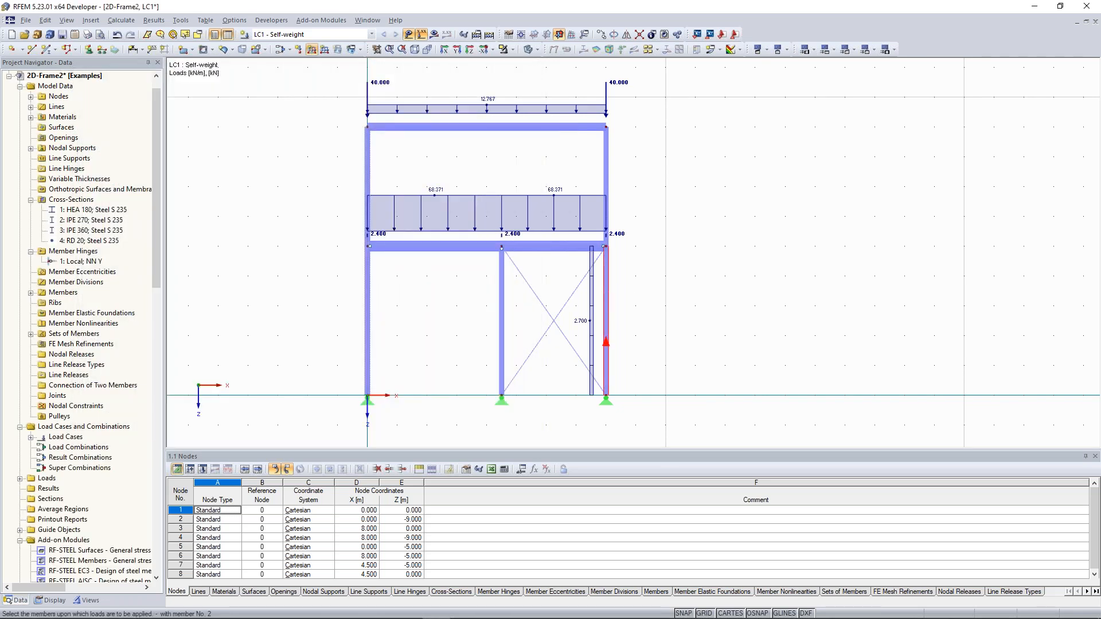
click(607, 164)
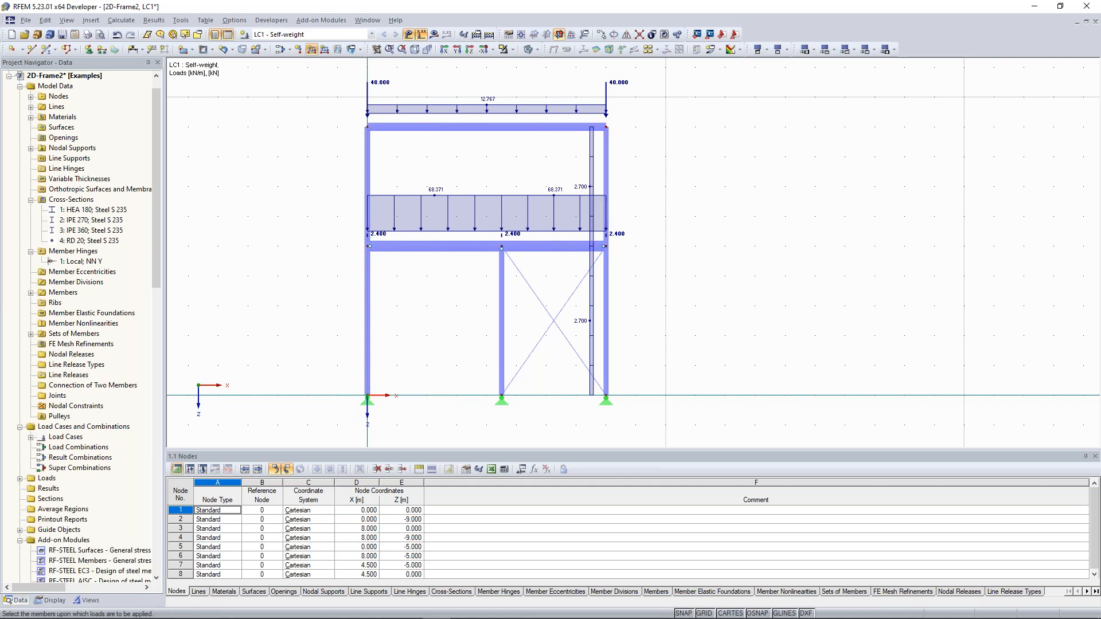
middle_drag(641, 191, 638, 198)
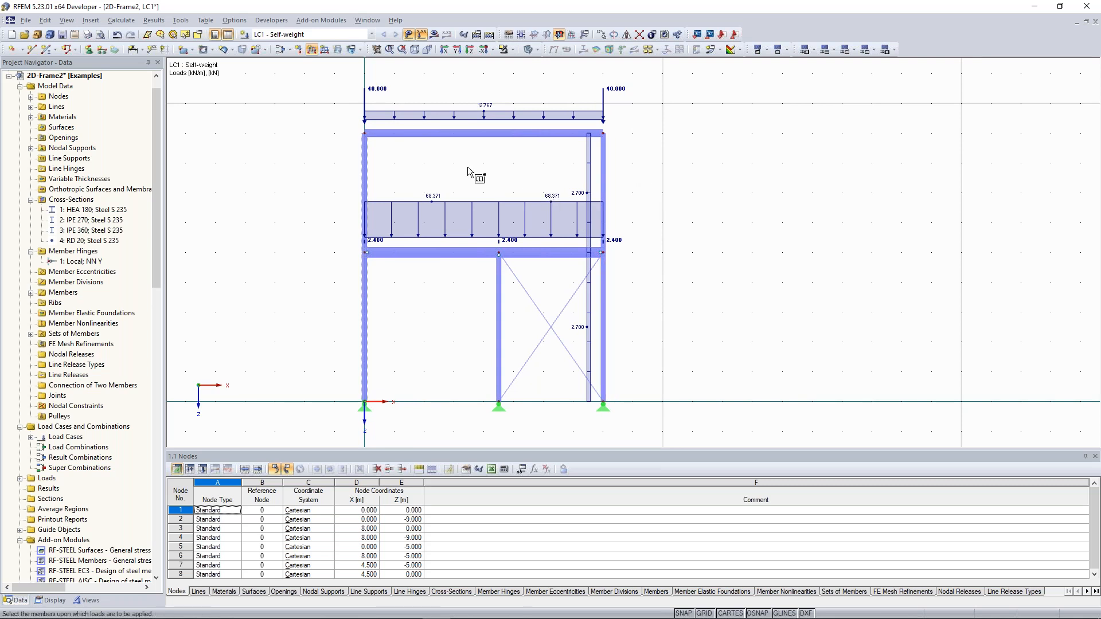
key(Escape)
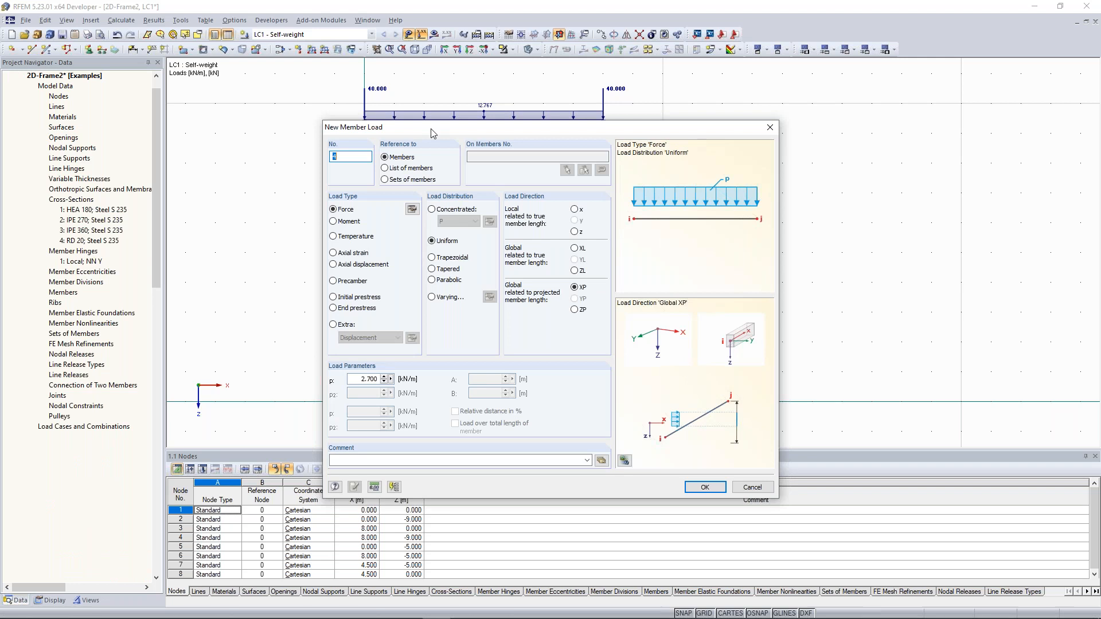
Step: Apply a uniform force of 4.32 kN/m in global direction XP to the left column's set of members
click(389, 180)
drag(360, 379, 421, 379)
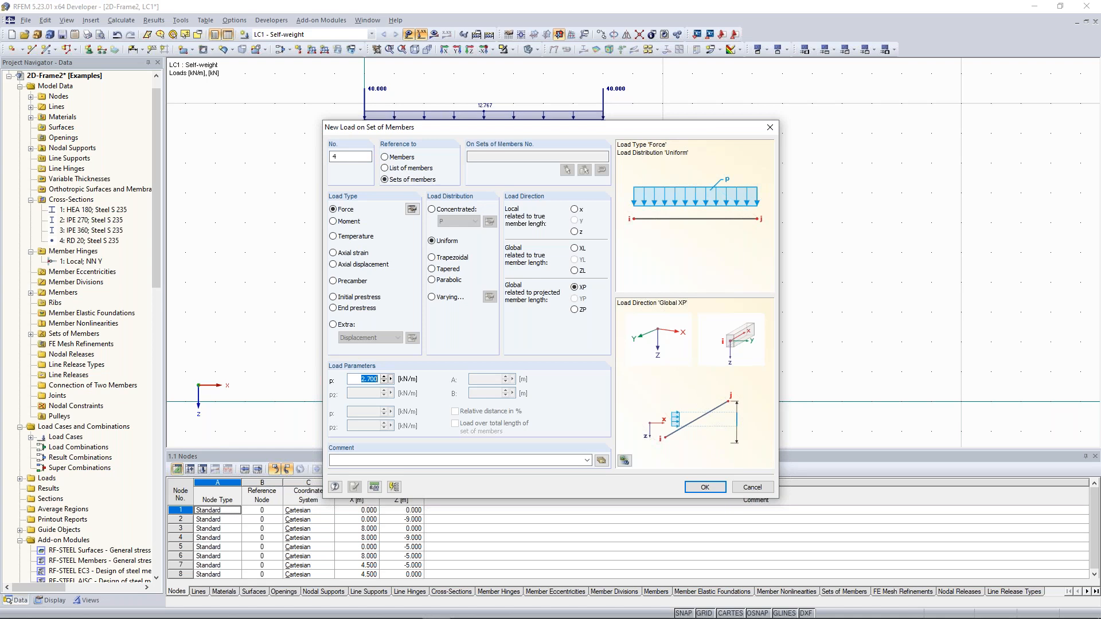
text(4,32)
click(705, 487)
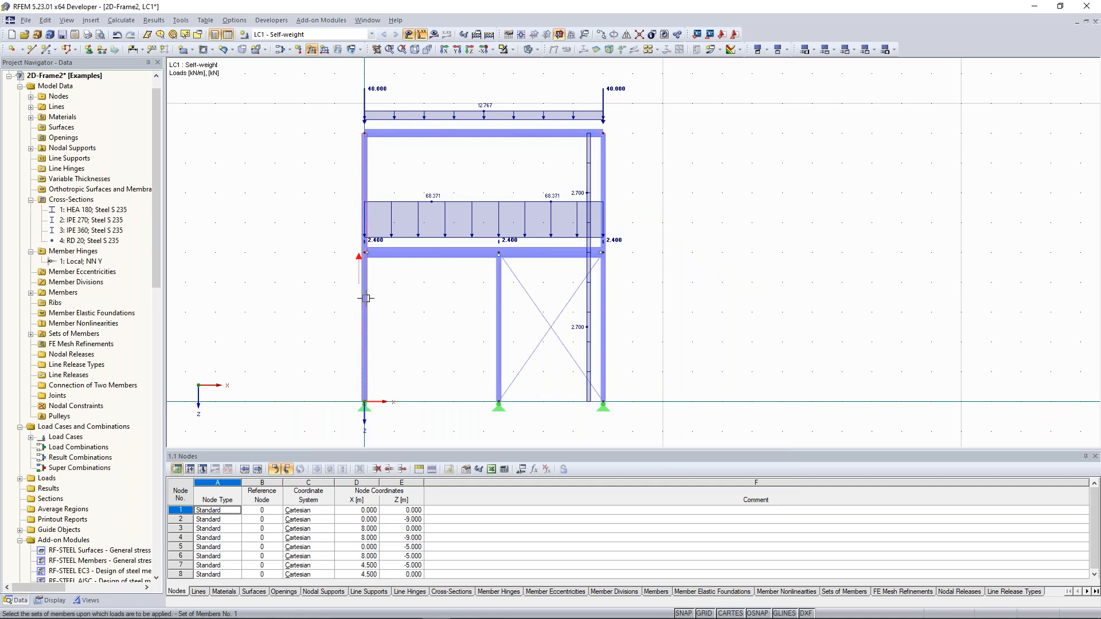
click(364, 255)
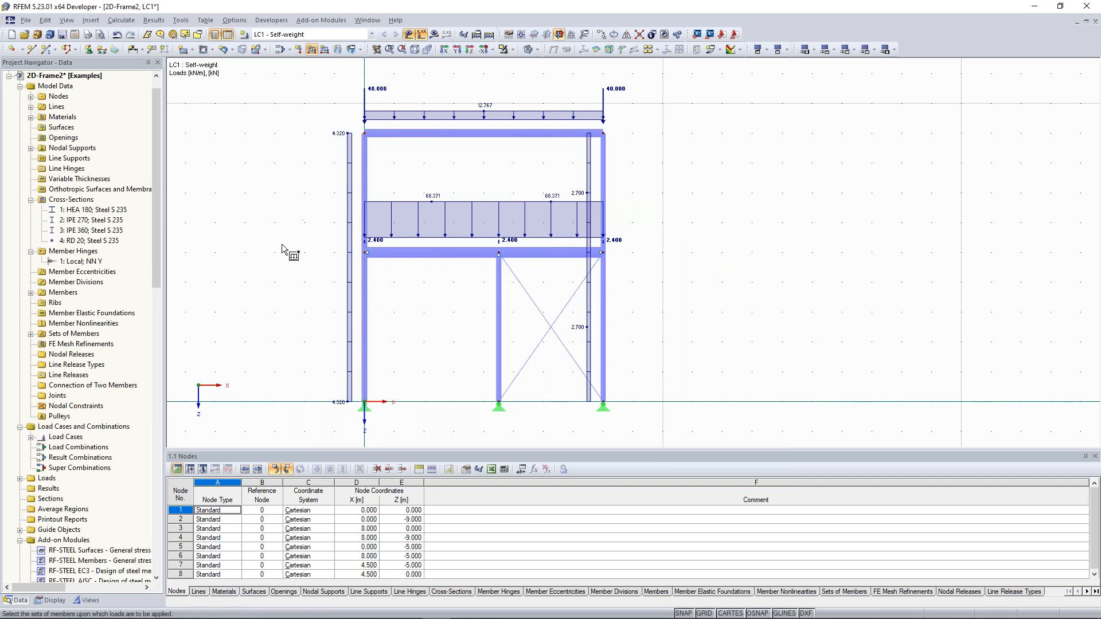
key(Escape)
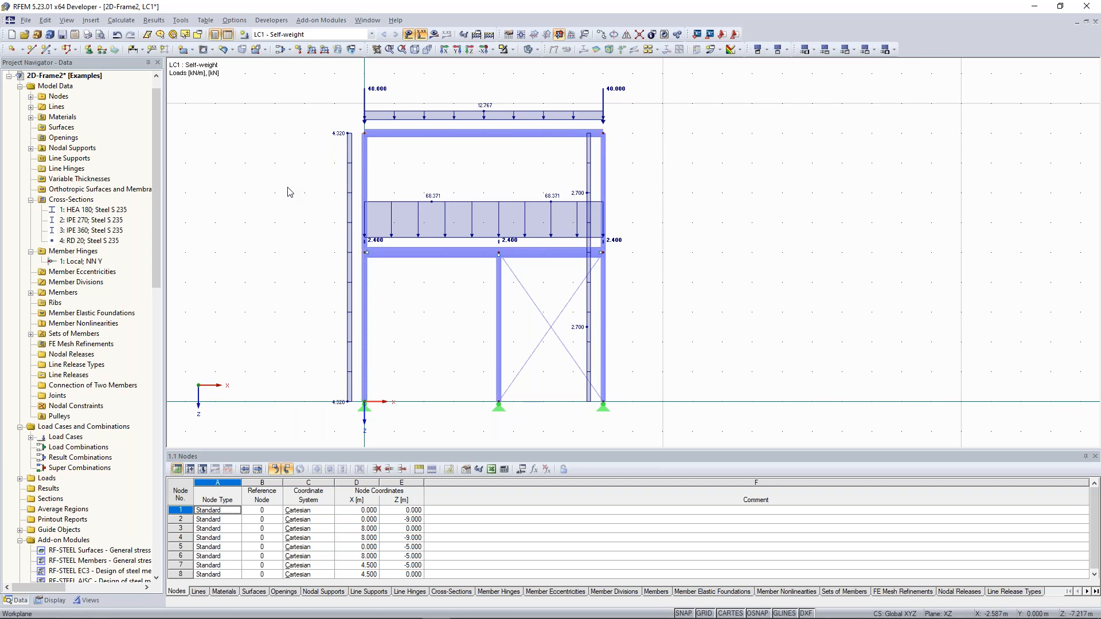
middle_drag(280, 184, 322, 178)
scroll(356, 256, down, 1)
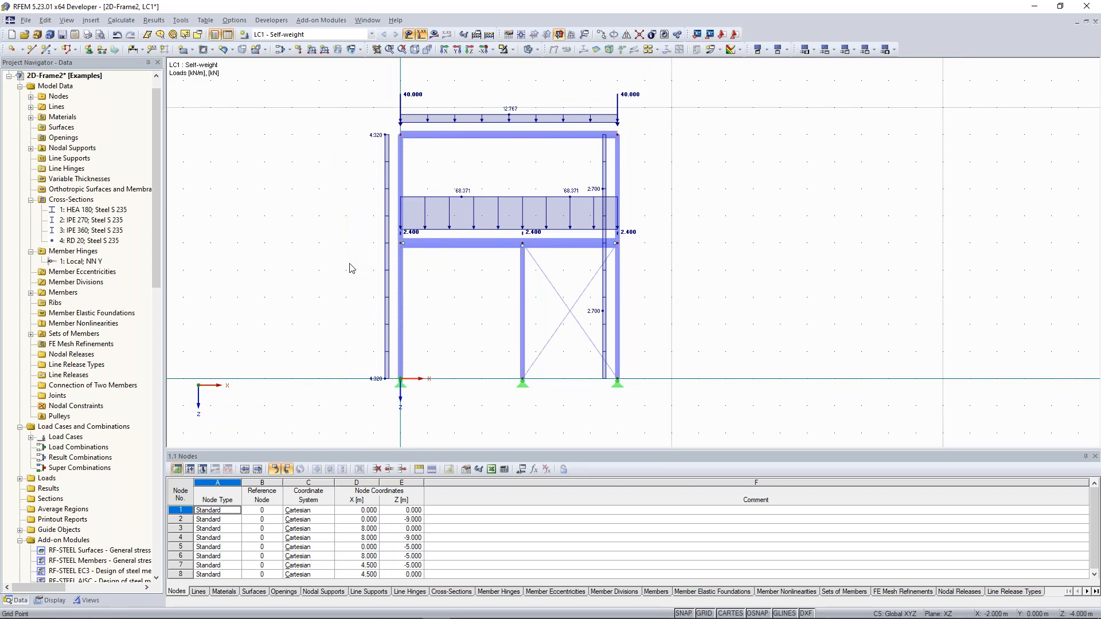
Step: Calculate load case LC1 and display the frame's global deformations u together with the loads
middle_drag(363, 245, 370, 248)
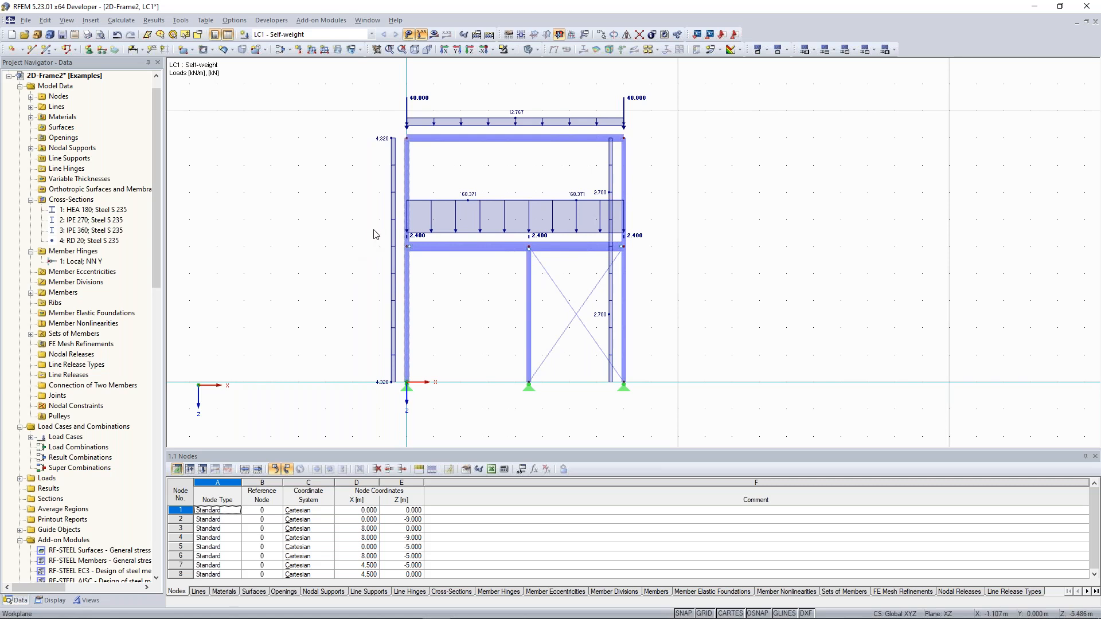
middle_drag(307, 213, 299, 212)
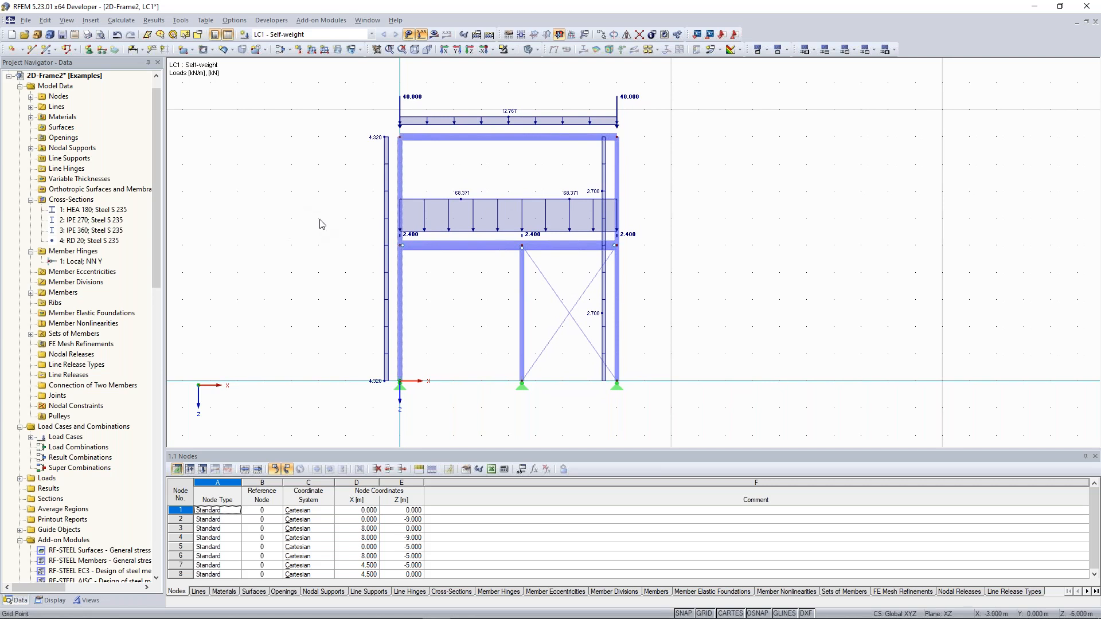
scroll(499, 192, up, 1)
scroll(498, 192, down, 1)
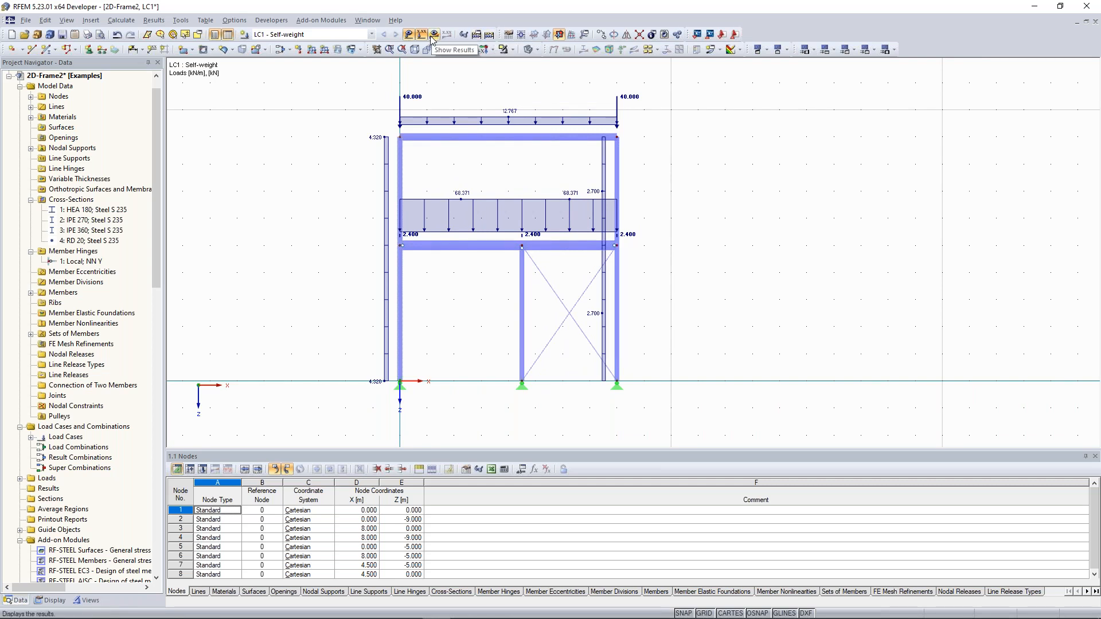
click(490, 36)
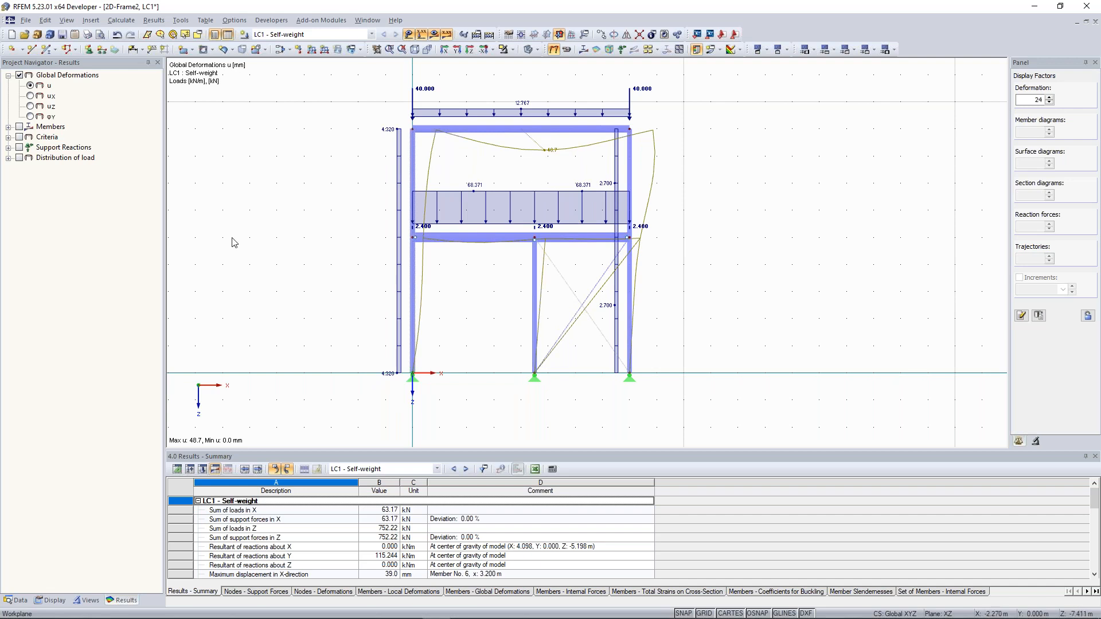
Step: Set the members' deformation display to Cross-Sections Colored and view the frame's global deformations
click(54, 601)
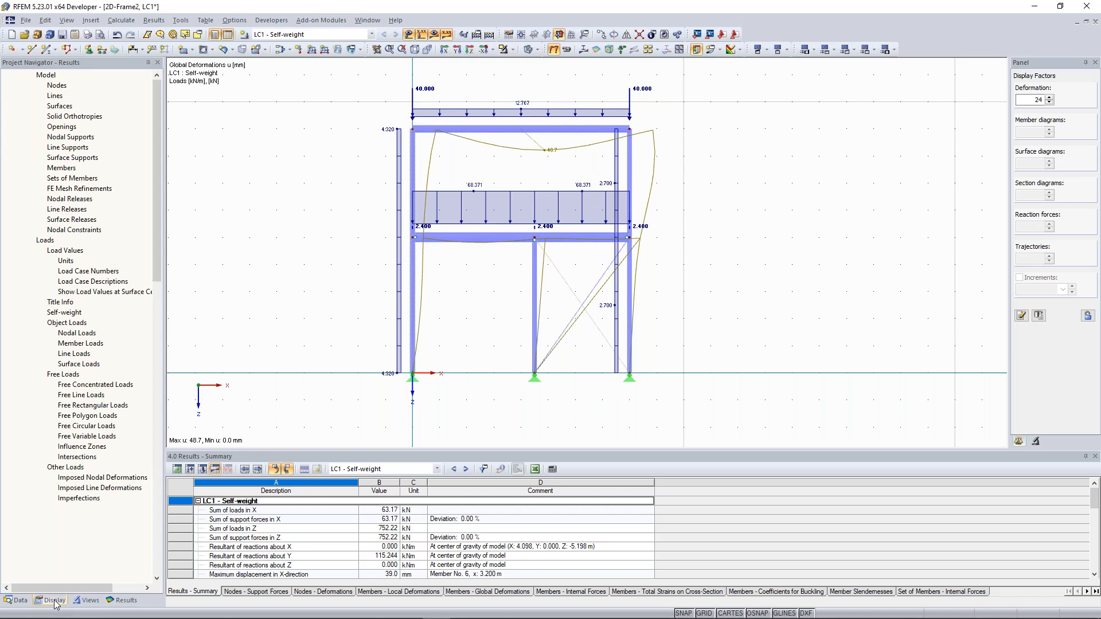
scroll(49, 328, down, 12)
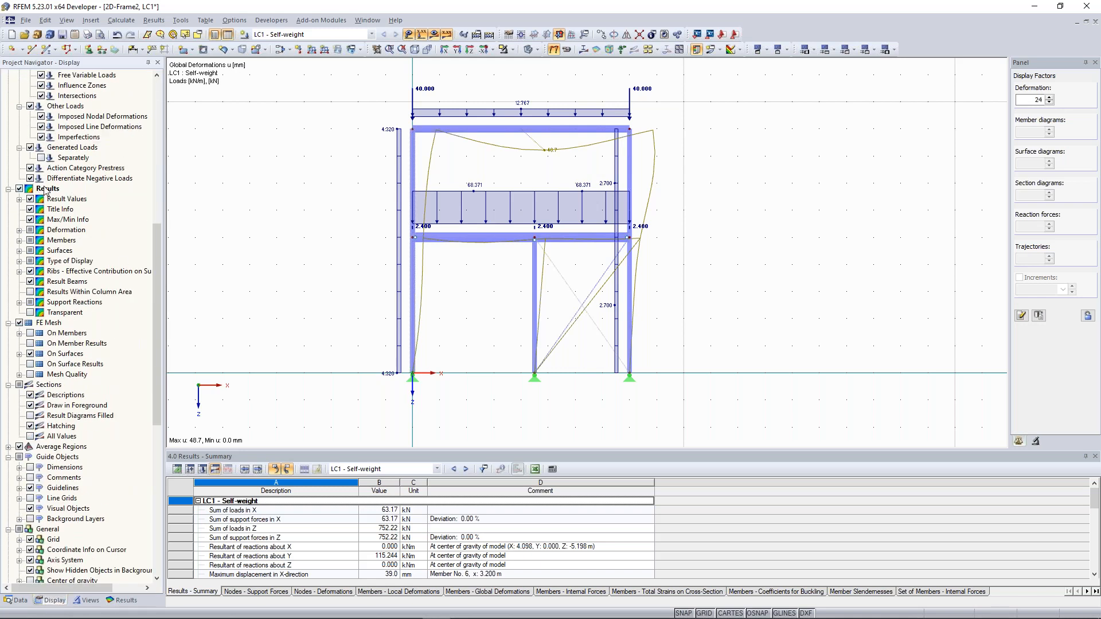
click(19, 230)
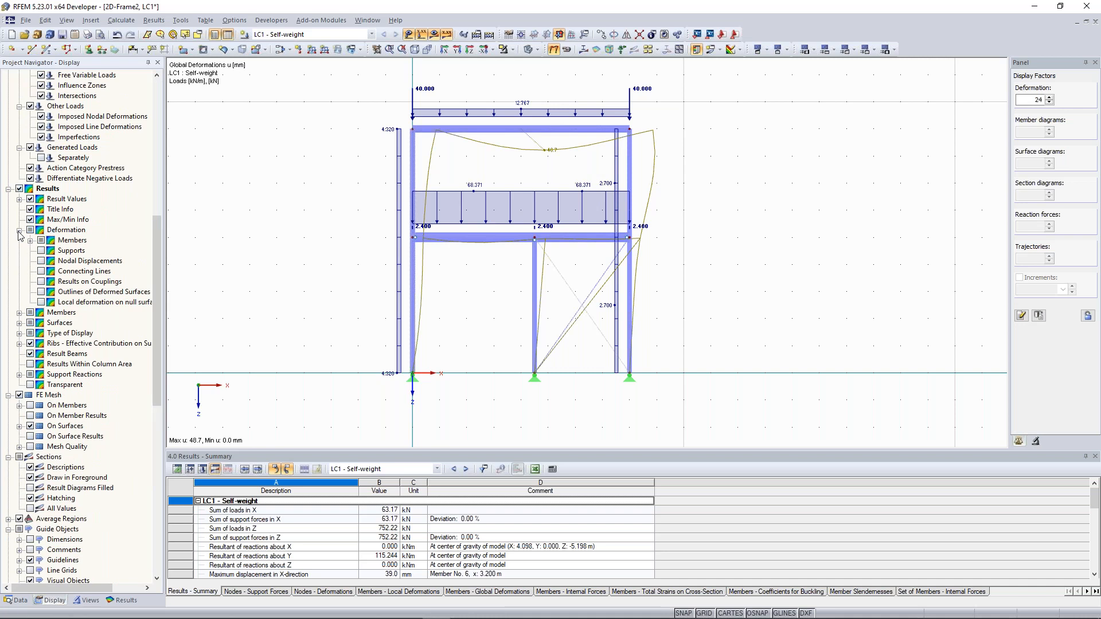
click(31, 240)
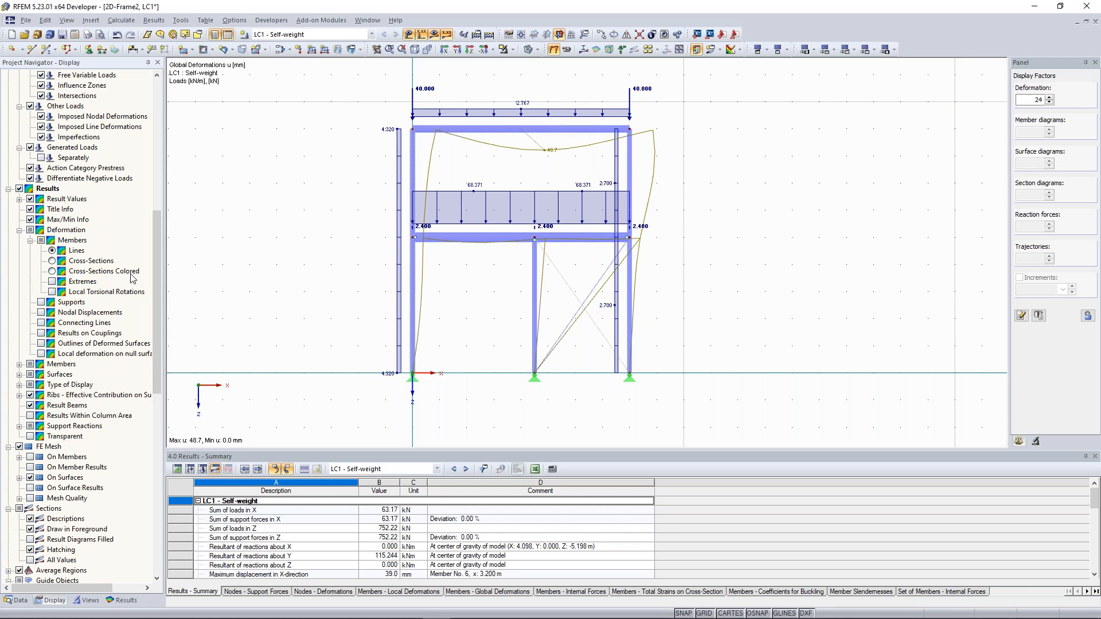
click(52, 271)
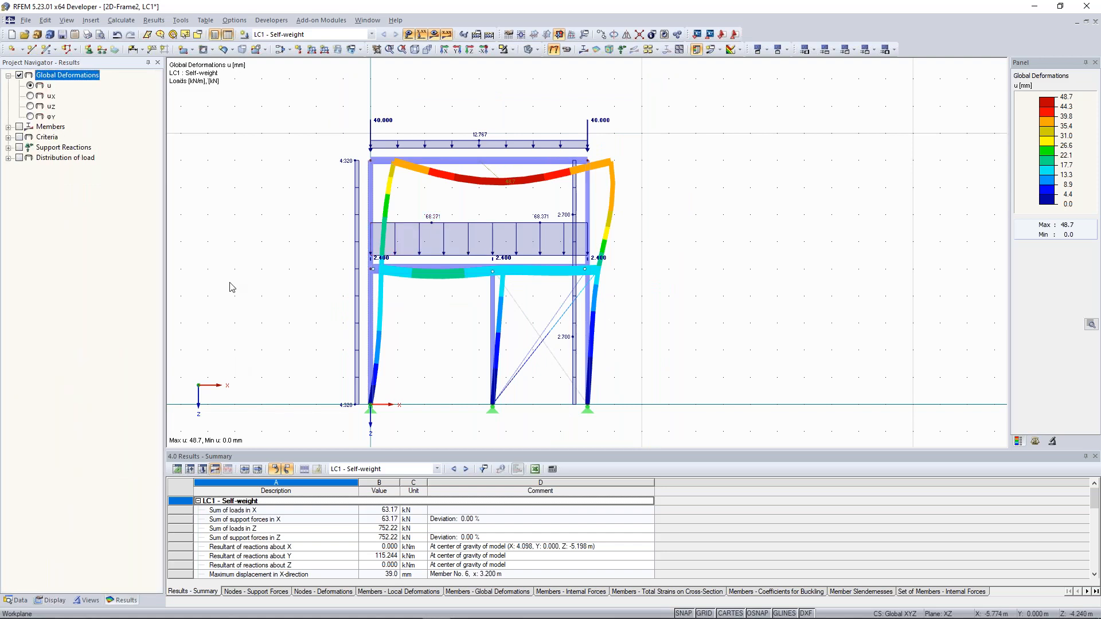
middle_drag(280, 246, 283, 247)
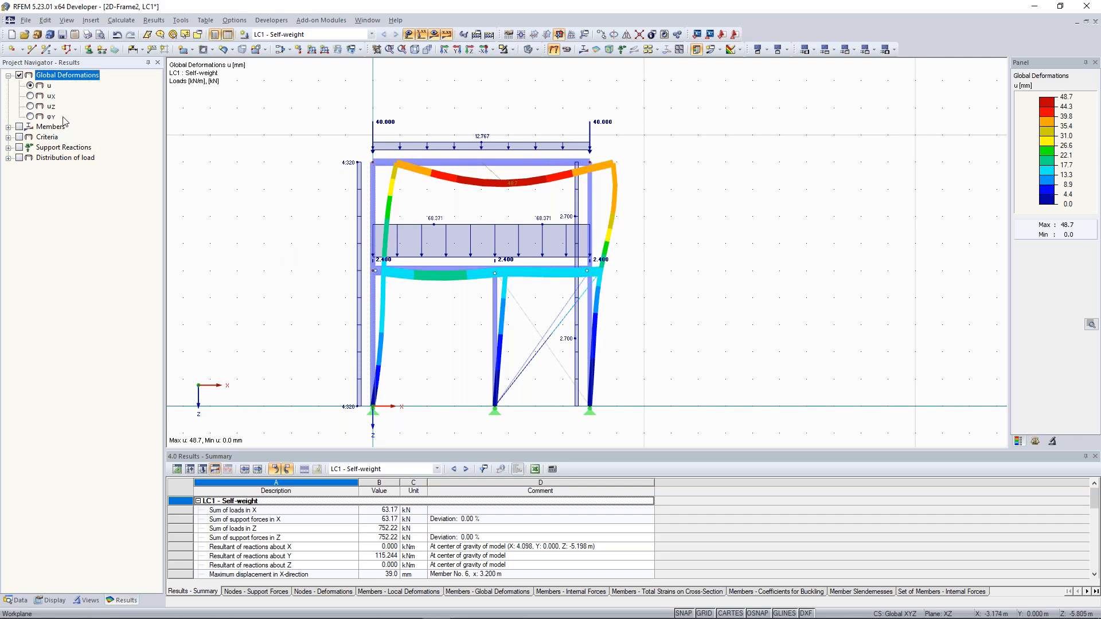
Step: Display the My bending moment diagrams on the members and hide the loads
click(8, 127)
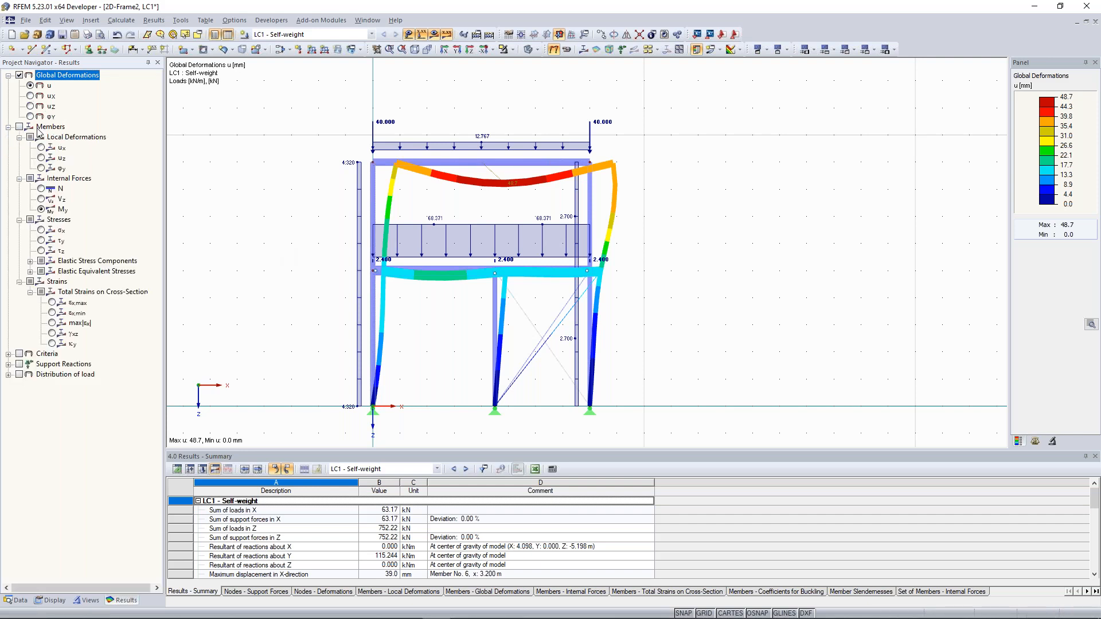
click(19, 127)
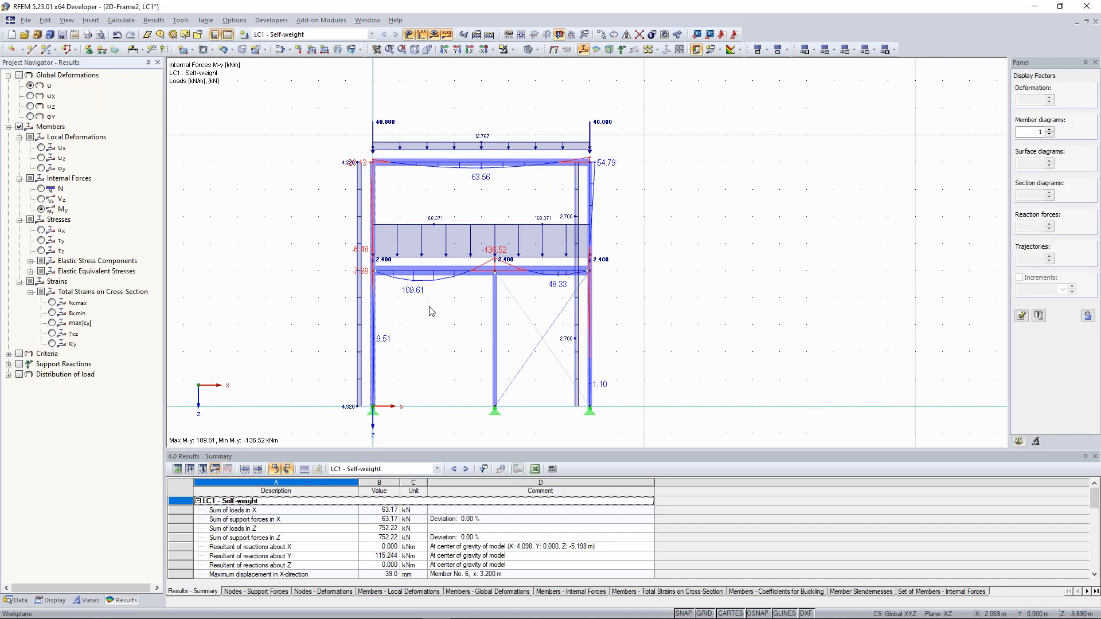
scroll(432, 304, up, 1)
middle_drag(431, 305, 435, 294)
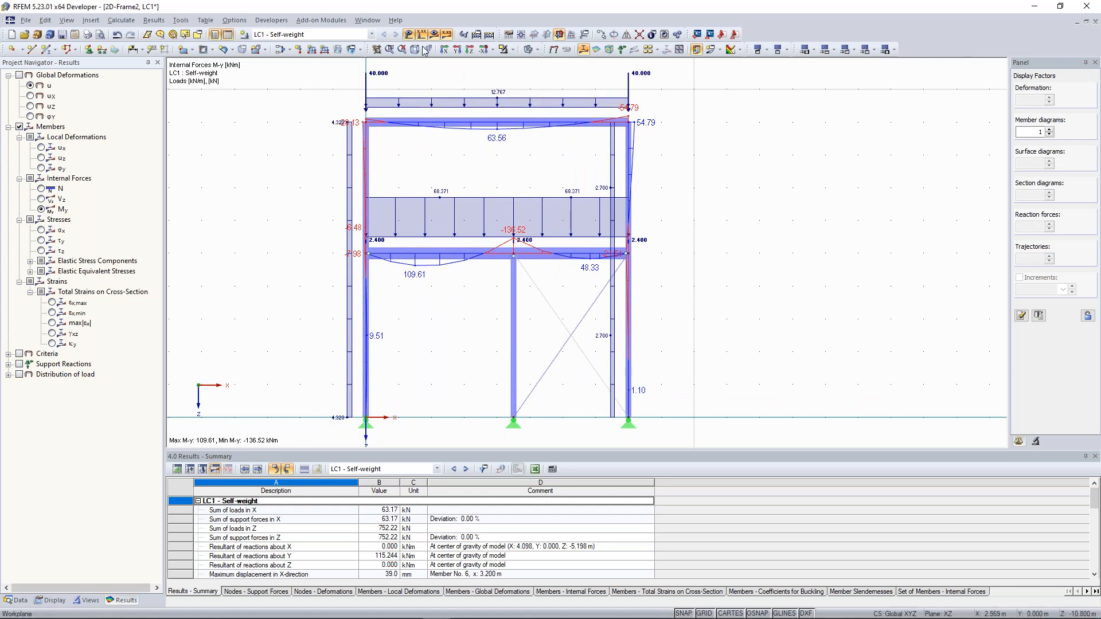
click(409, 35)
scroll(417, 203, up, 1)
click(40, 210)
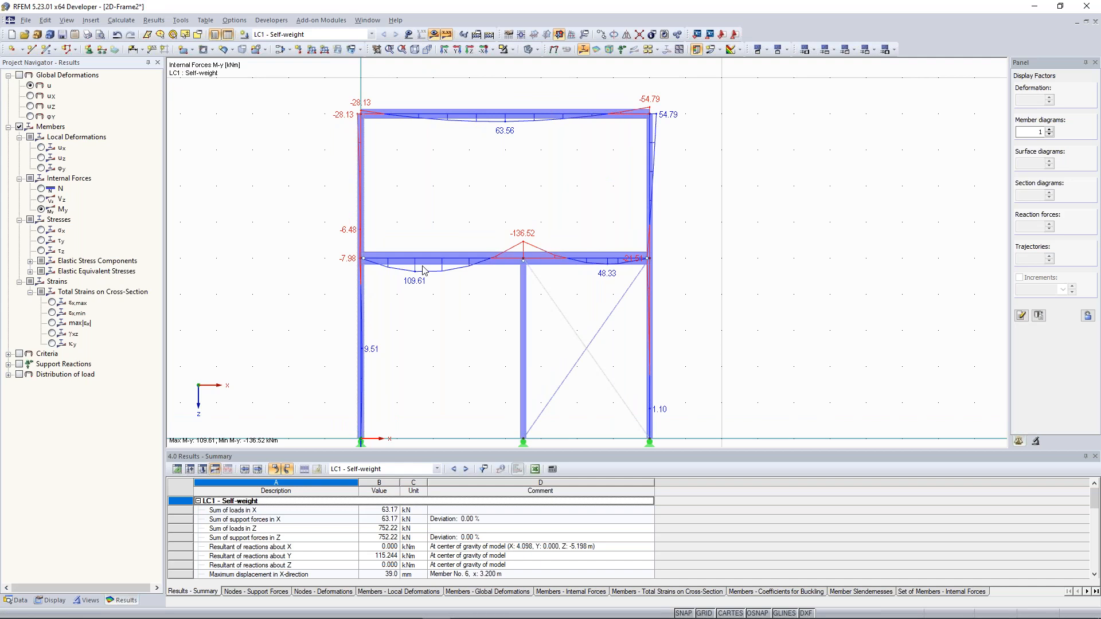
Step: Examine the axial force N diagrams in the braced bay's tension diagonals and compare them with the global deformations
scroll(424, 271, up, 3)
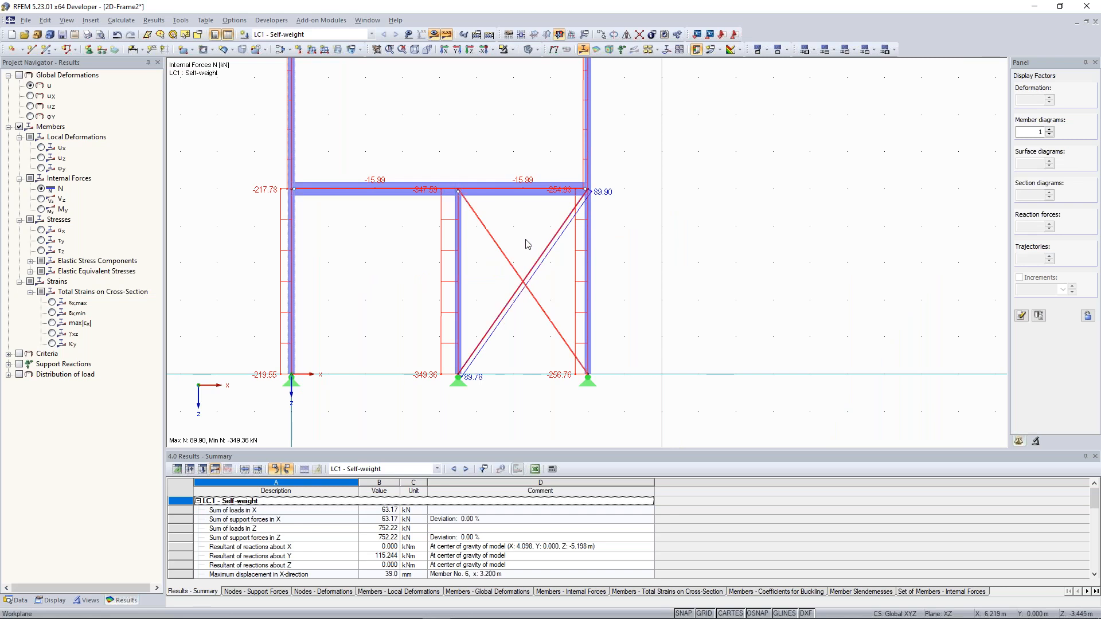
middle_drag(503, 247, 507, 264)
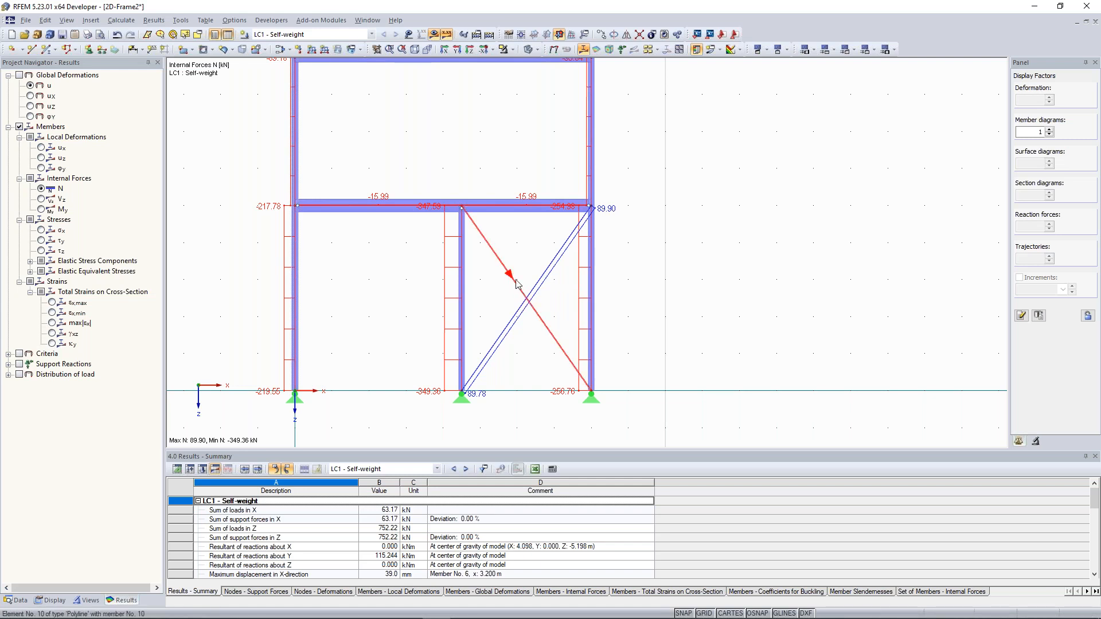
middle_drag(311, 197, 309, 211)
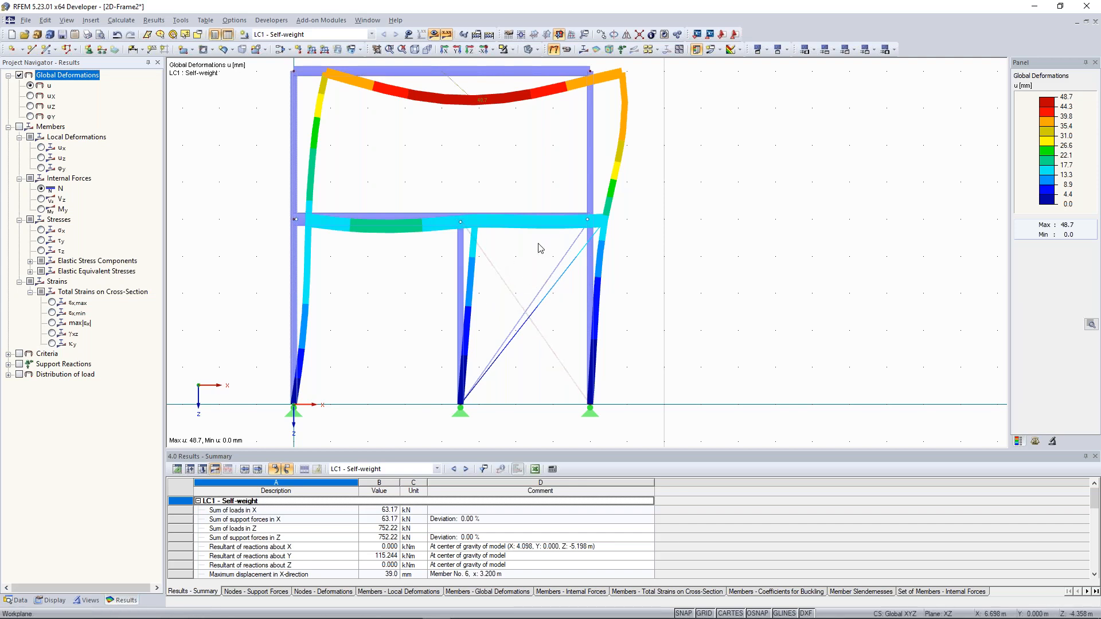
click(42, 177)
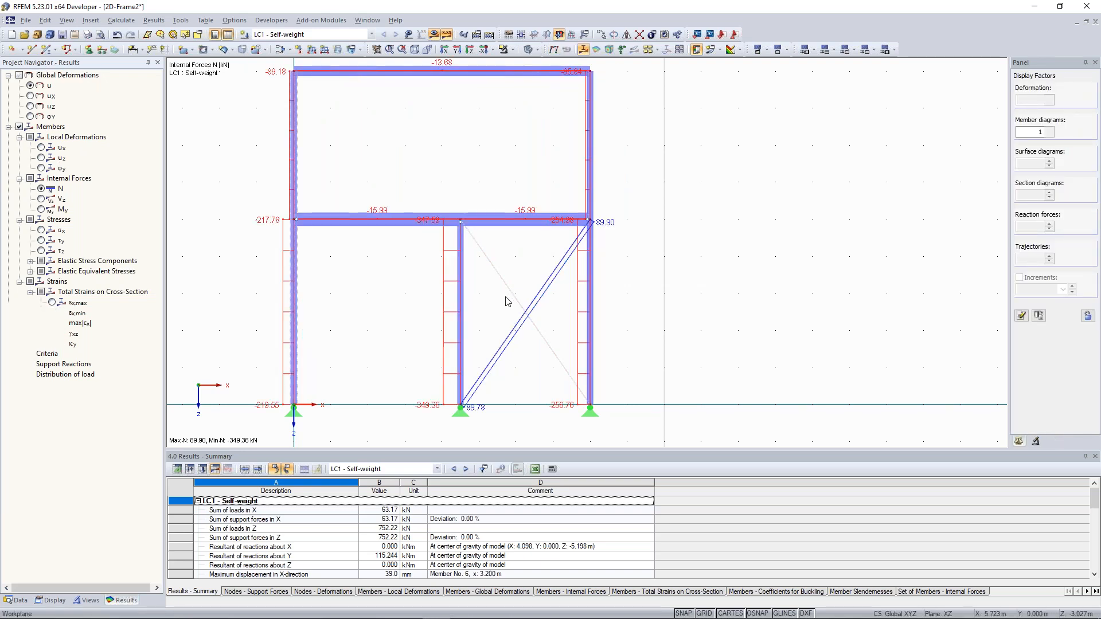
scroll(488, 377, up, 1)
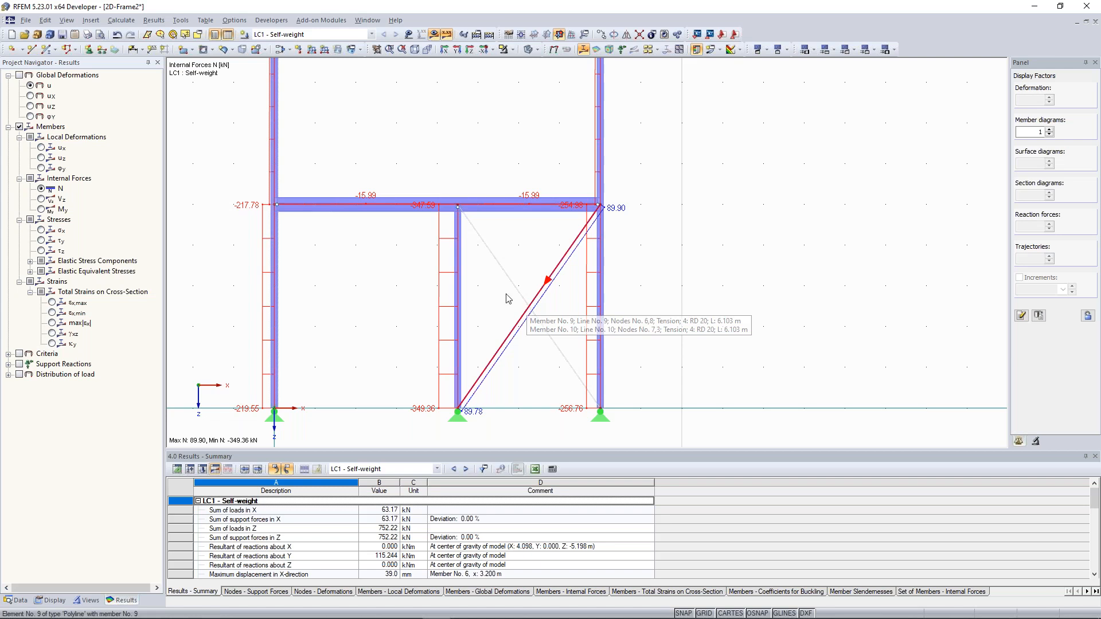
scroll(509, 297, down, 1)
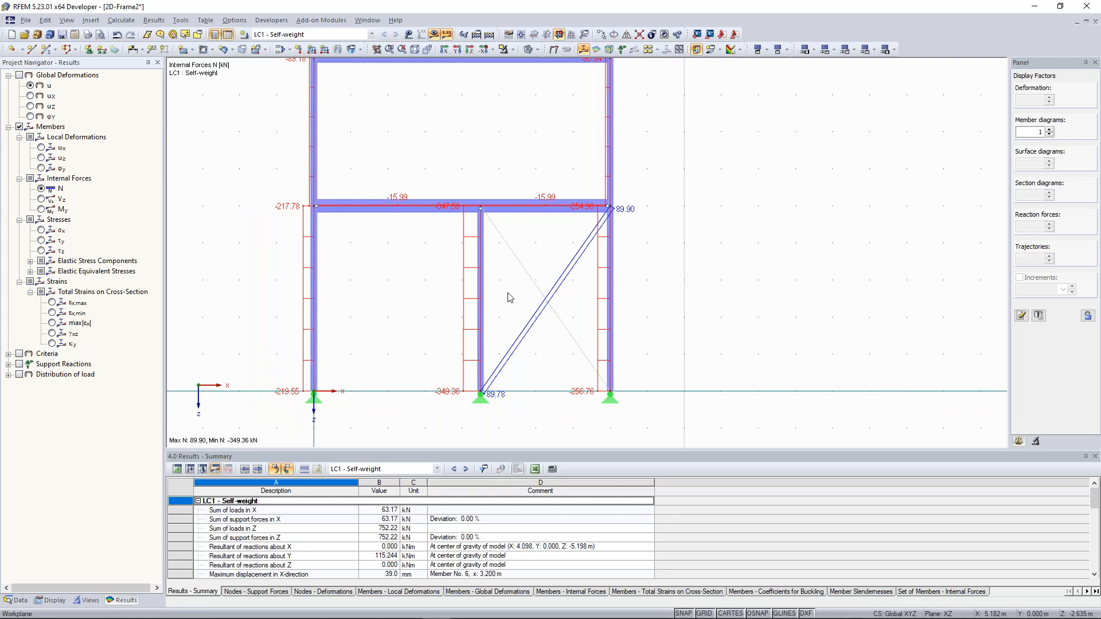
scroll(435, 175, down, 1)
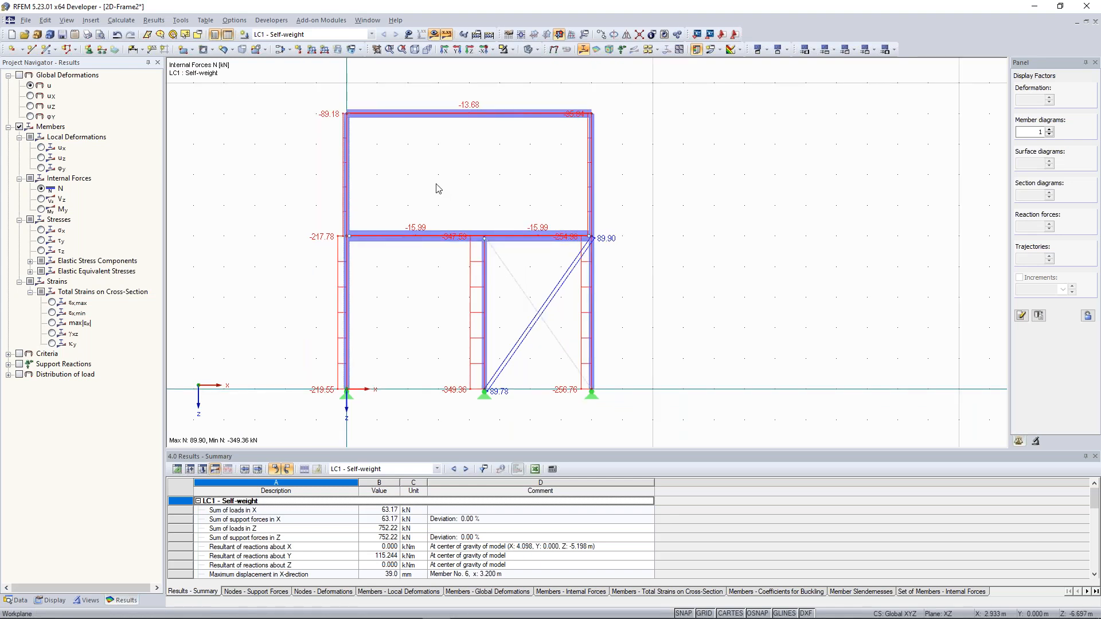
Step: Open the top beam's member properties, review the available member types, and close them without saving changes
middle_drag(373, 165, 416, 187)
scroll(395, 178, up, 2)
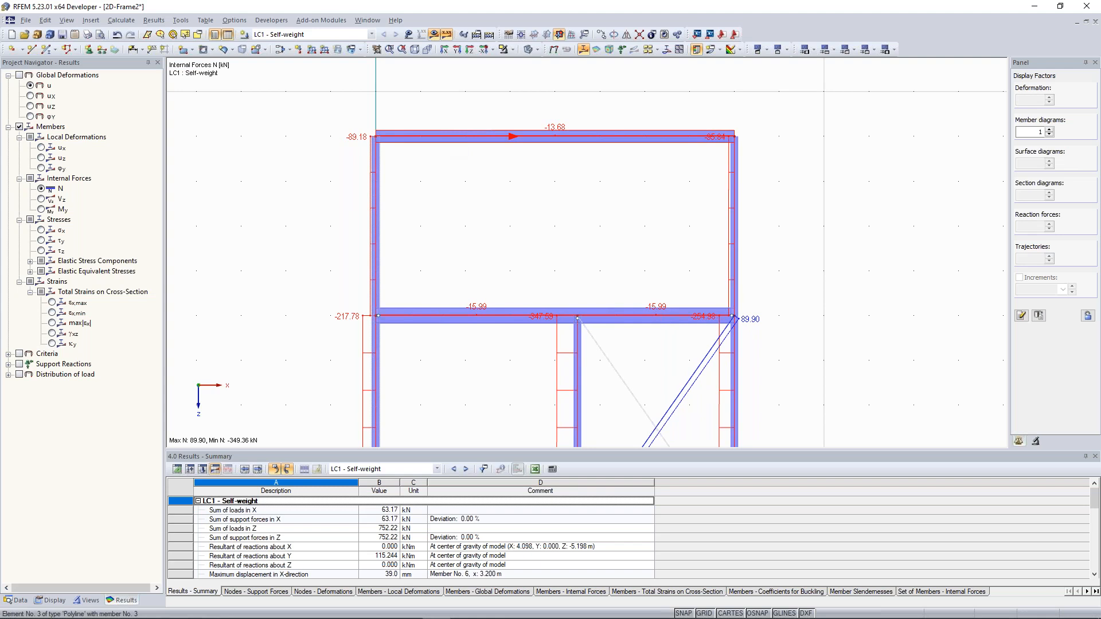
double_click(479, 176)
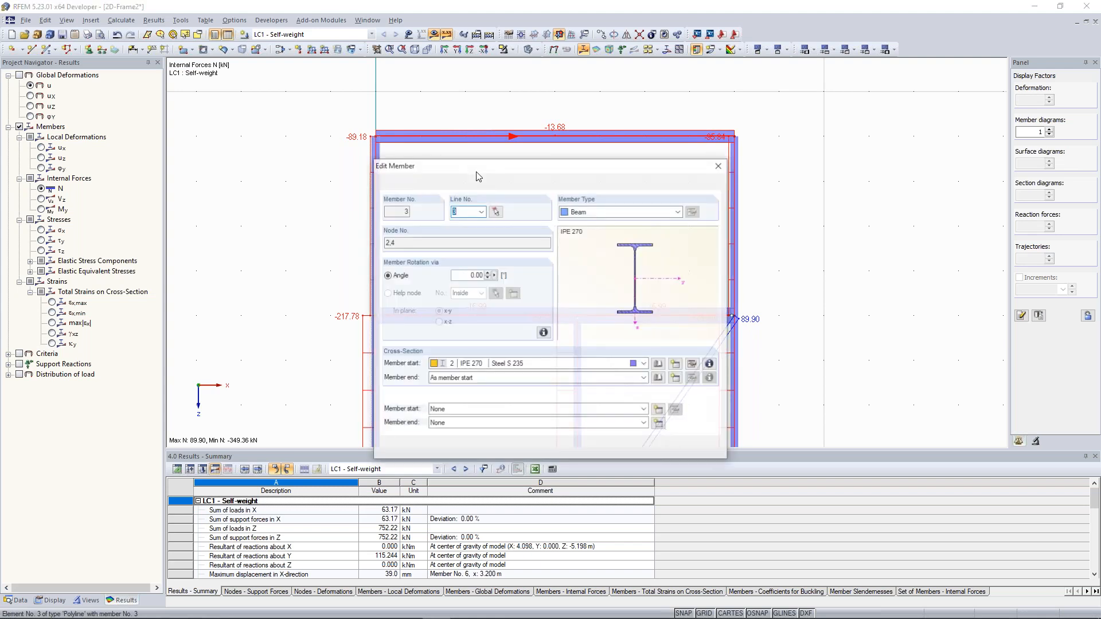
click(609, 215)
drag(615, 168, 224, 138)
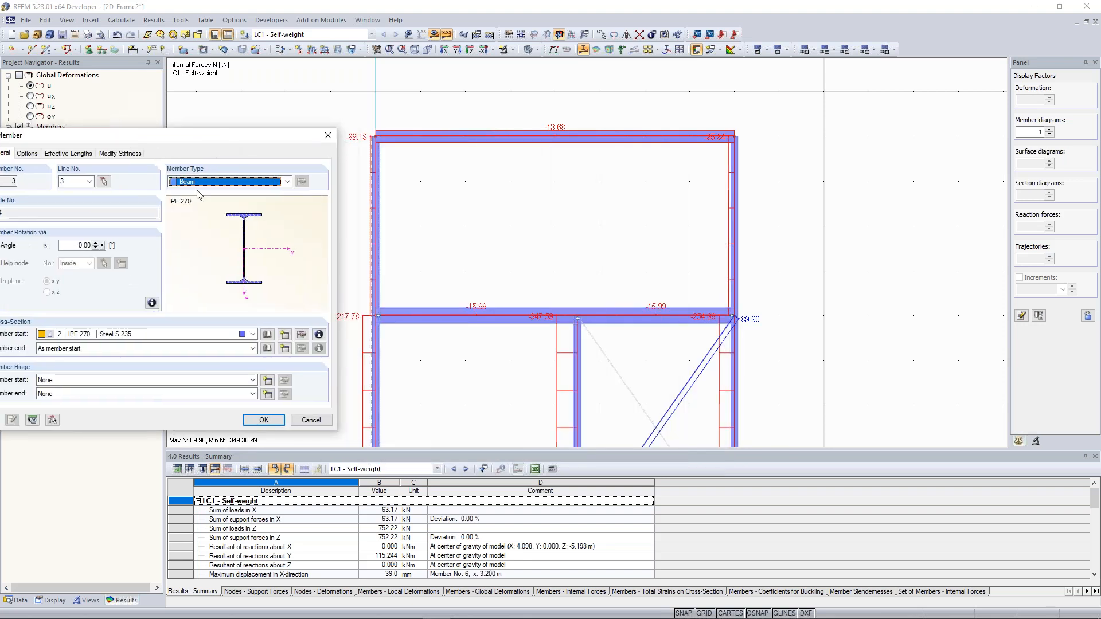
click(275, 181)
click(248, 194)
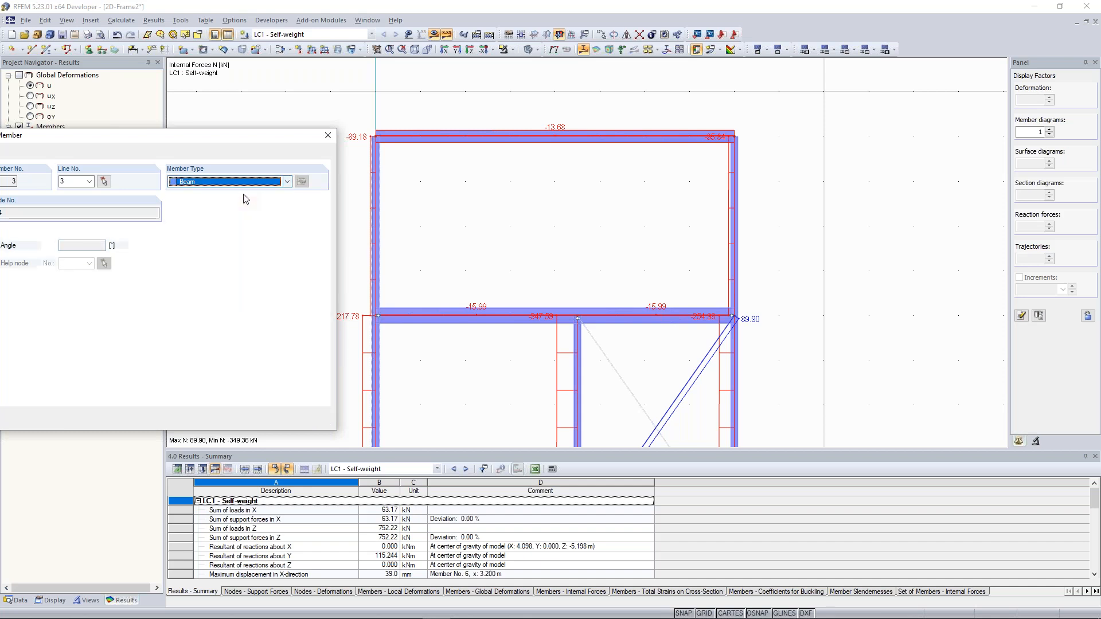
drag(232, 137, 239, 228)
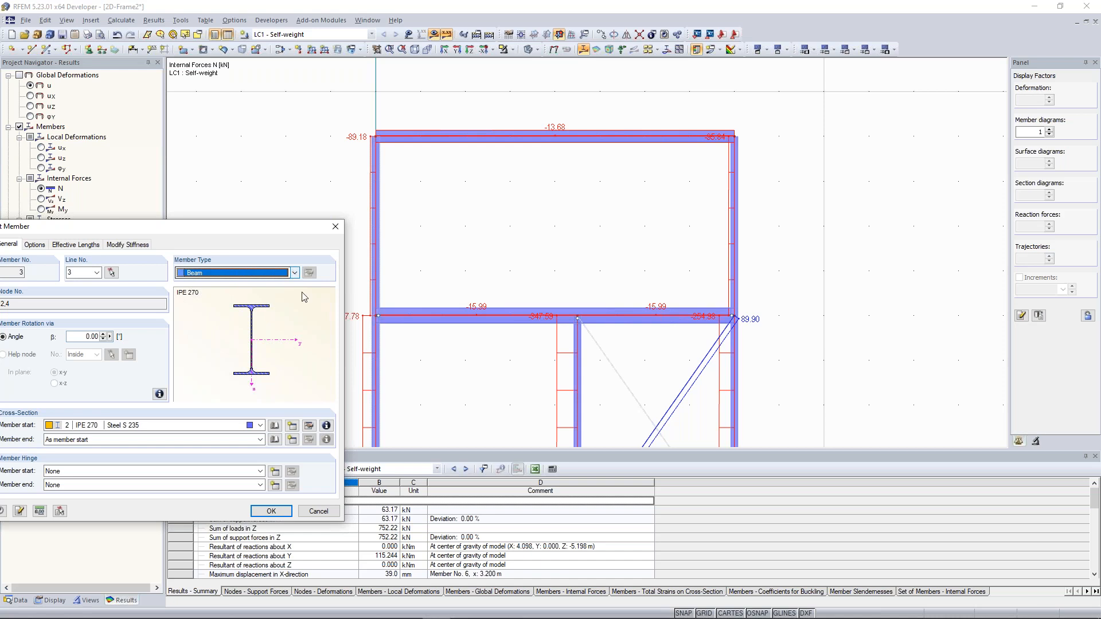
click(294, 274)
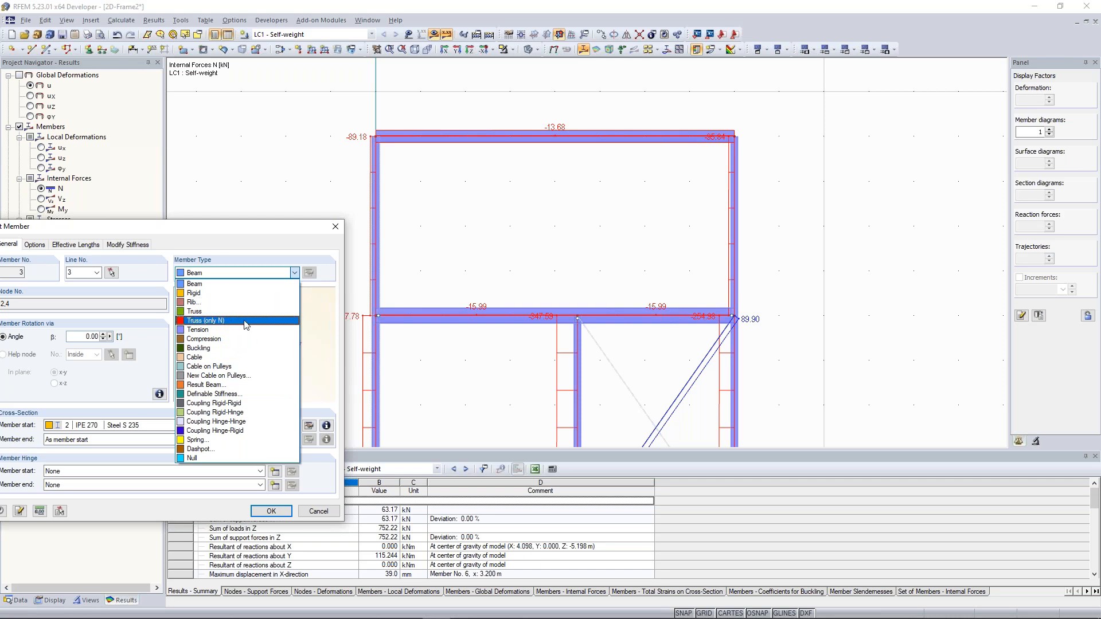
click(337, 230)
click(337, 230)
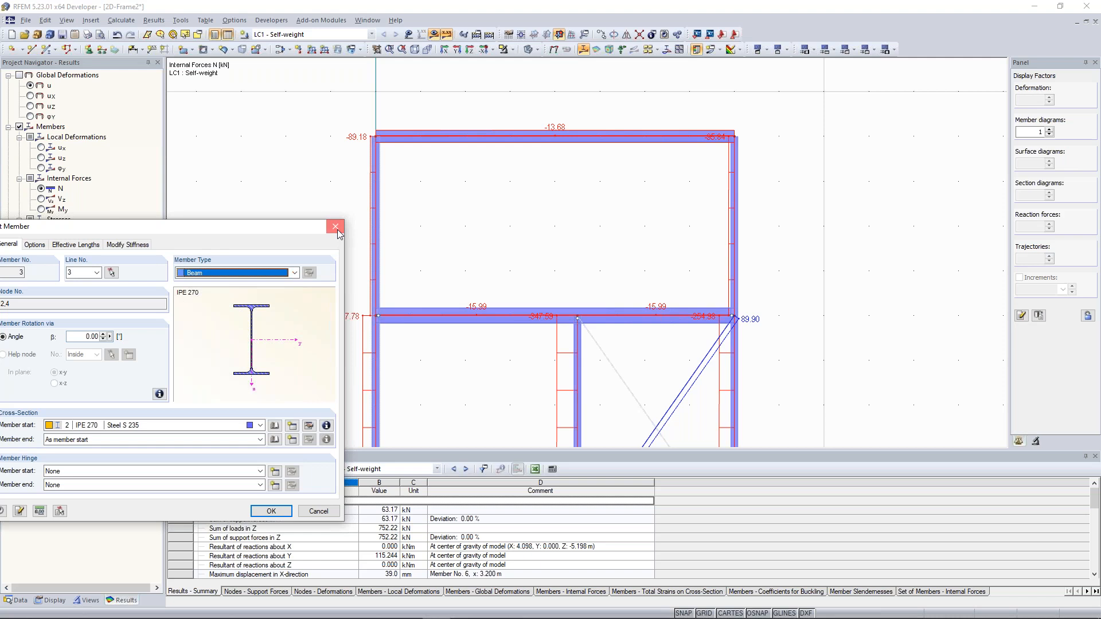
Step: Turn off the results display and show the frame and its loads in wireframe
scroll(317, 269, down, 3)
middle_drag(310, 269, 331, 241)
scroll(337, 251, up, 2)
scroll(338, 251, down, 2)
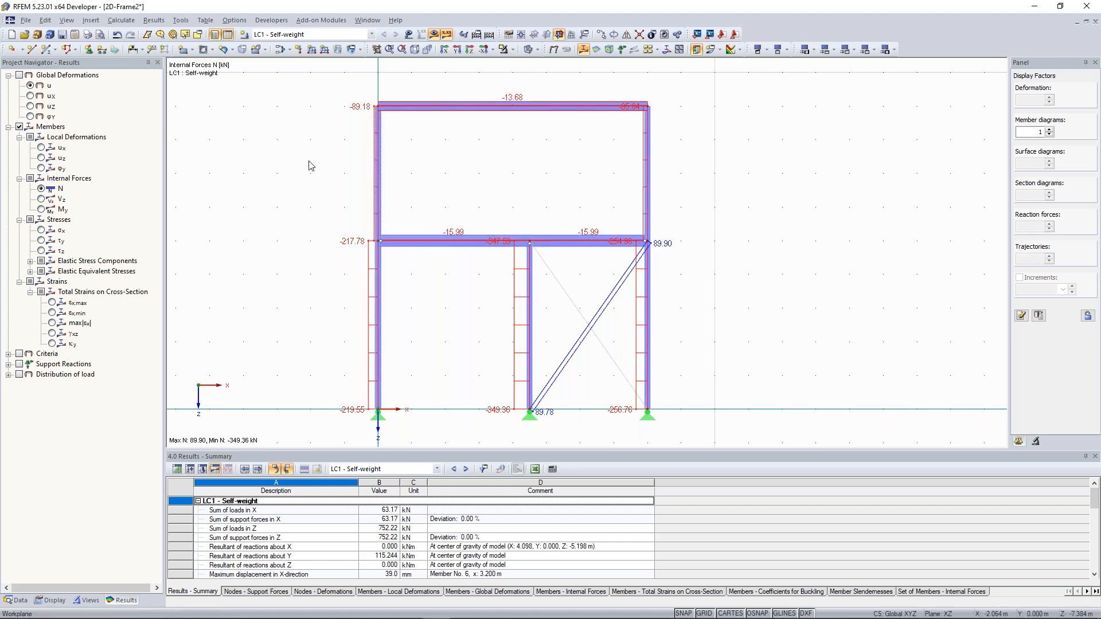
click(436, 35)
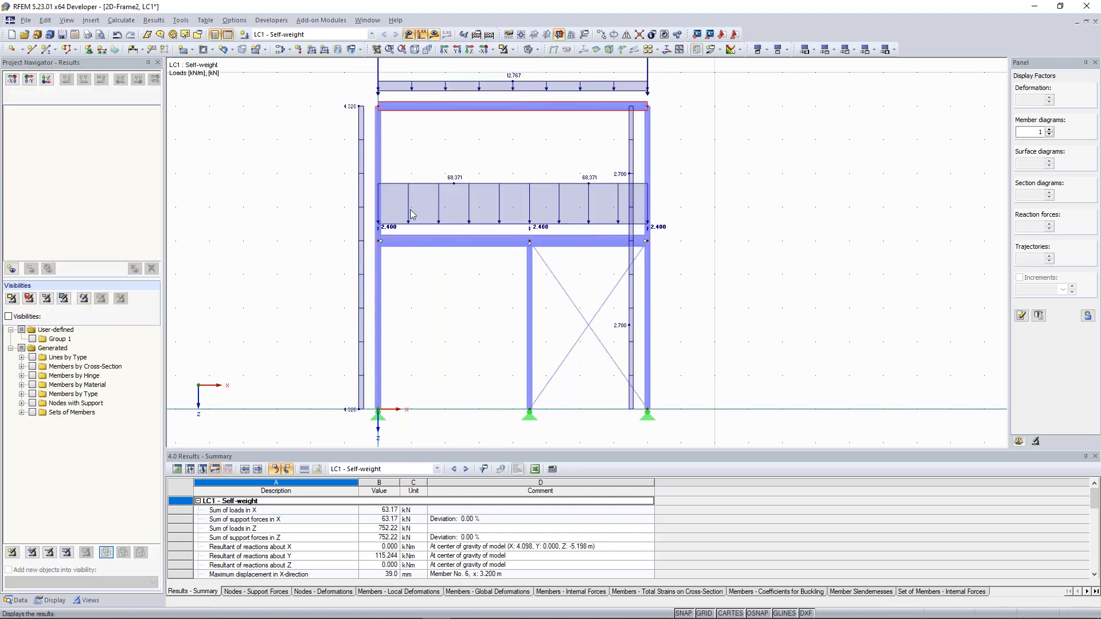
click(528, 49)
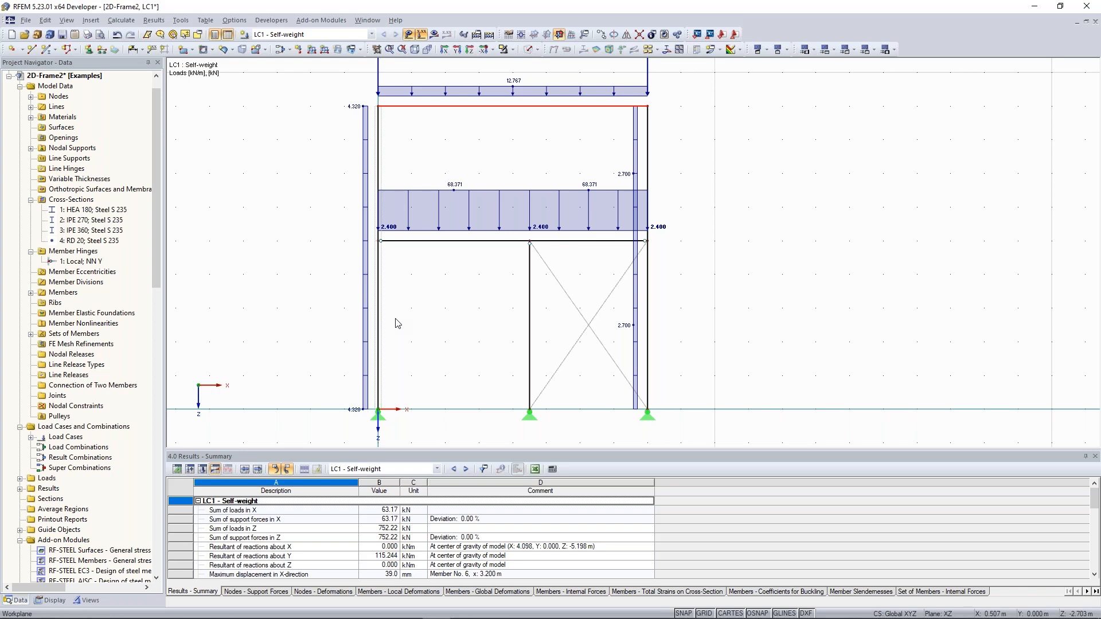
Step: Examine the N and My result diagrams for the left column's set of members, with the global deformation u hidden
double_click(385, 259)
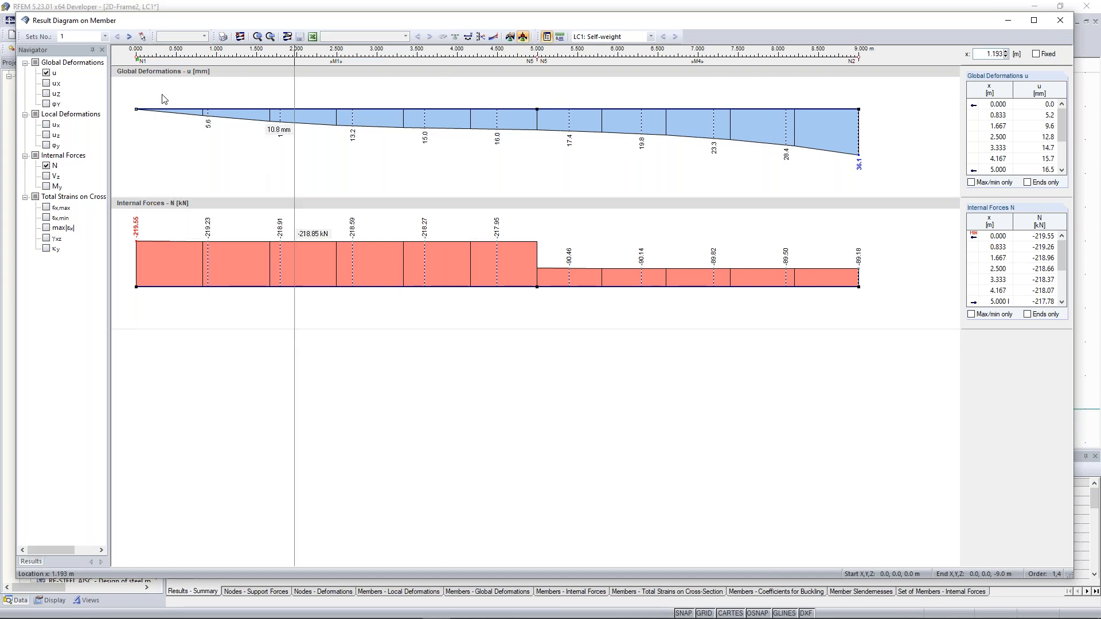
click(49, 74)
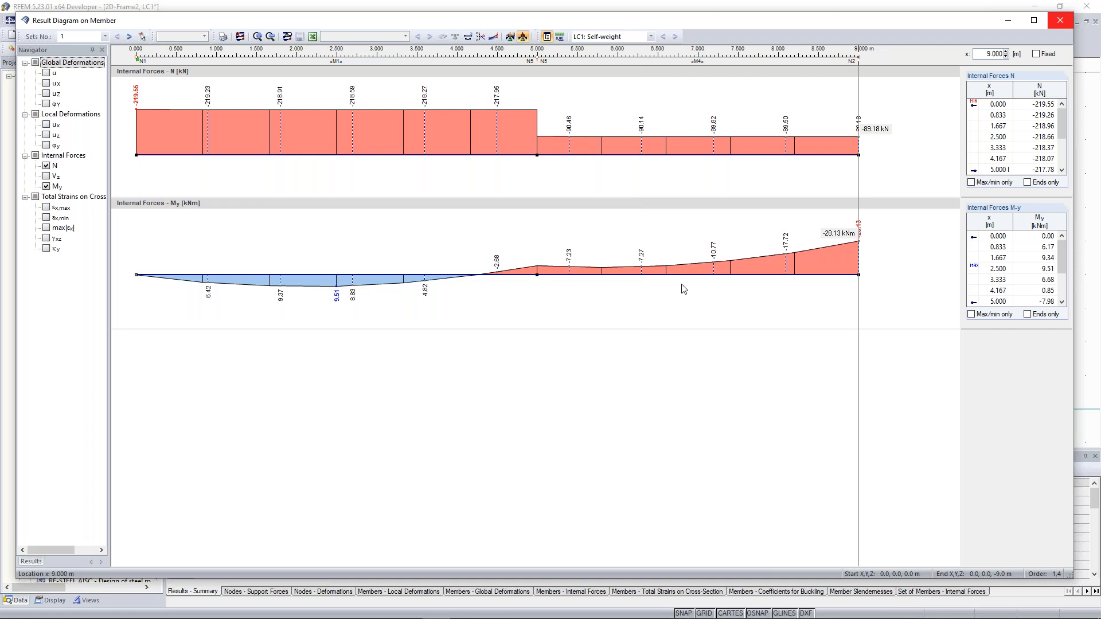
key(Escape)
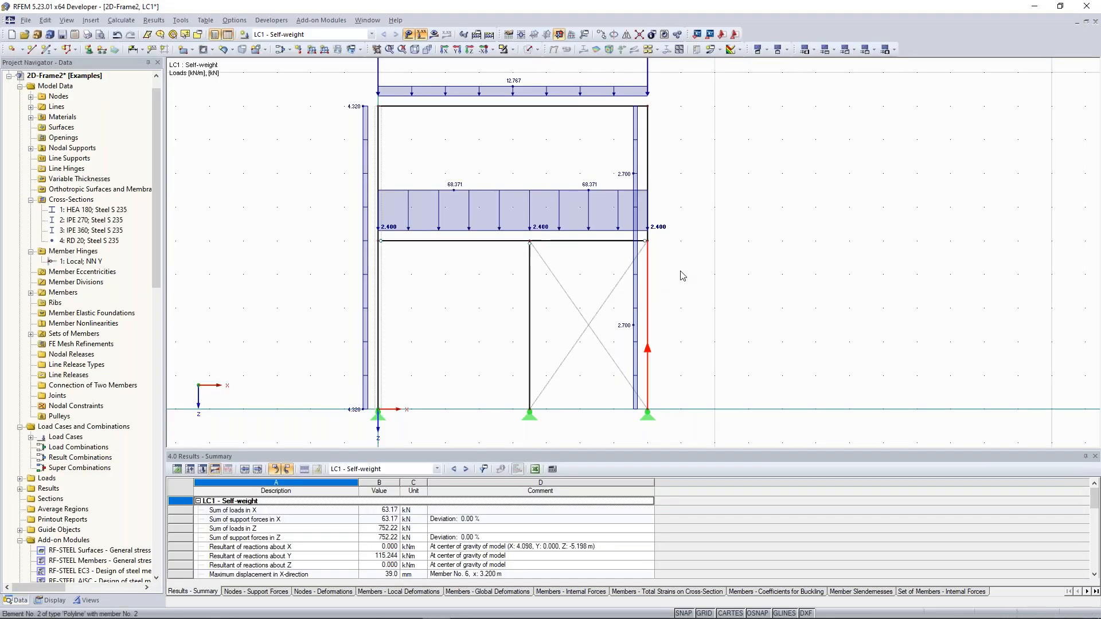
Step: Open the result diagrams of the upper right column and examine the axial force N diagrams across the frame
right_click(648, 146)
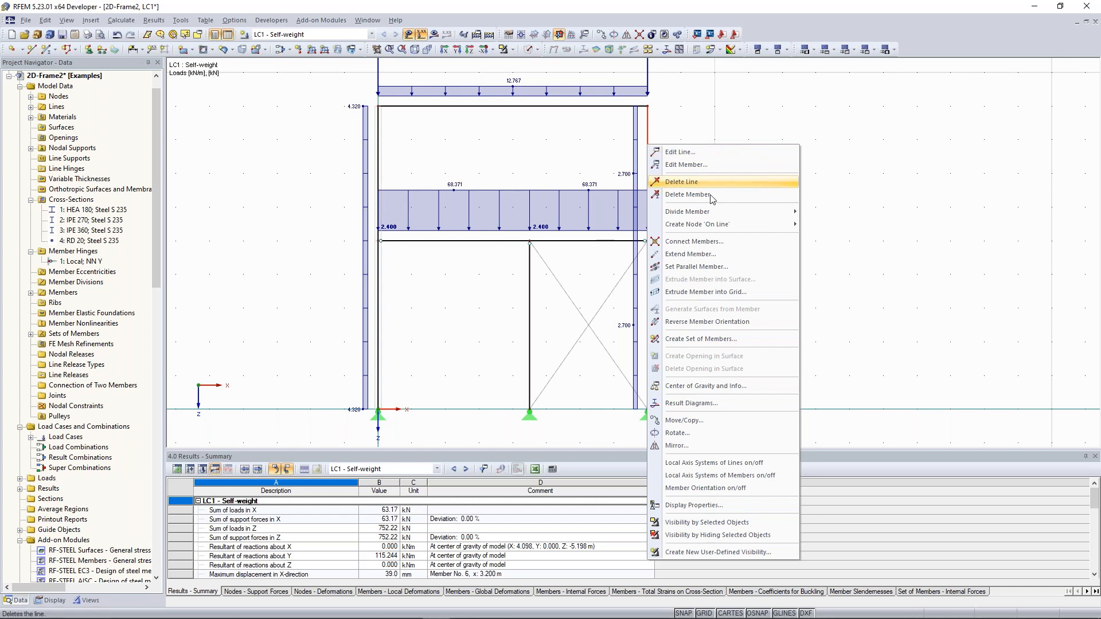
click(717, 404)
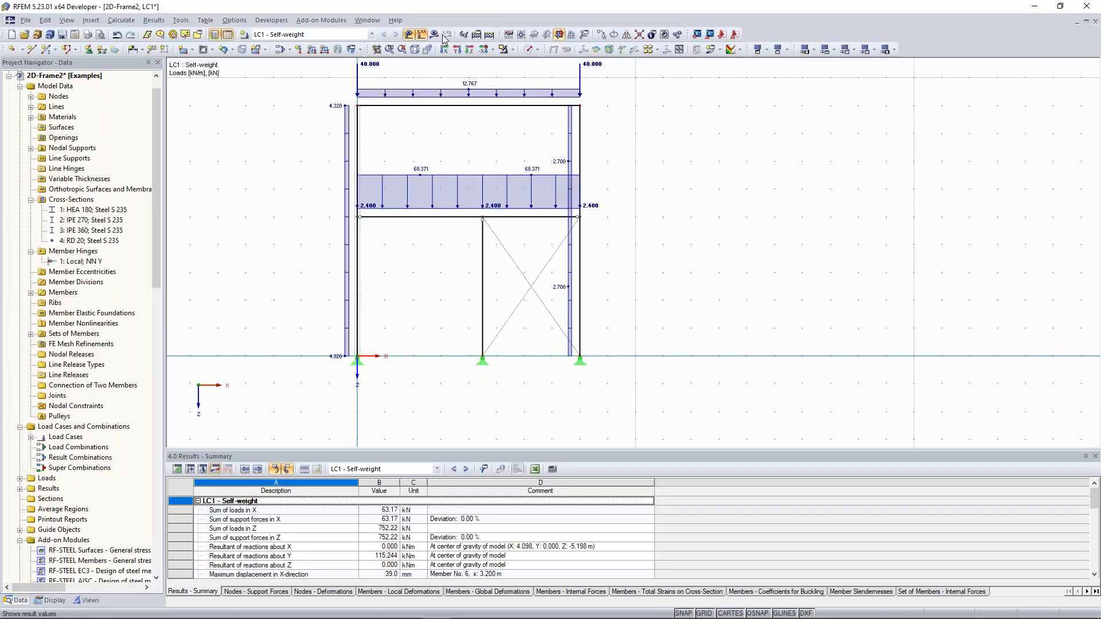
click(447, 34)
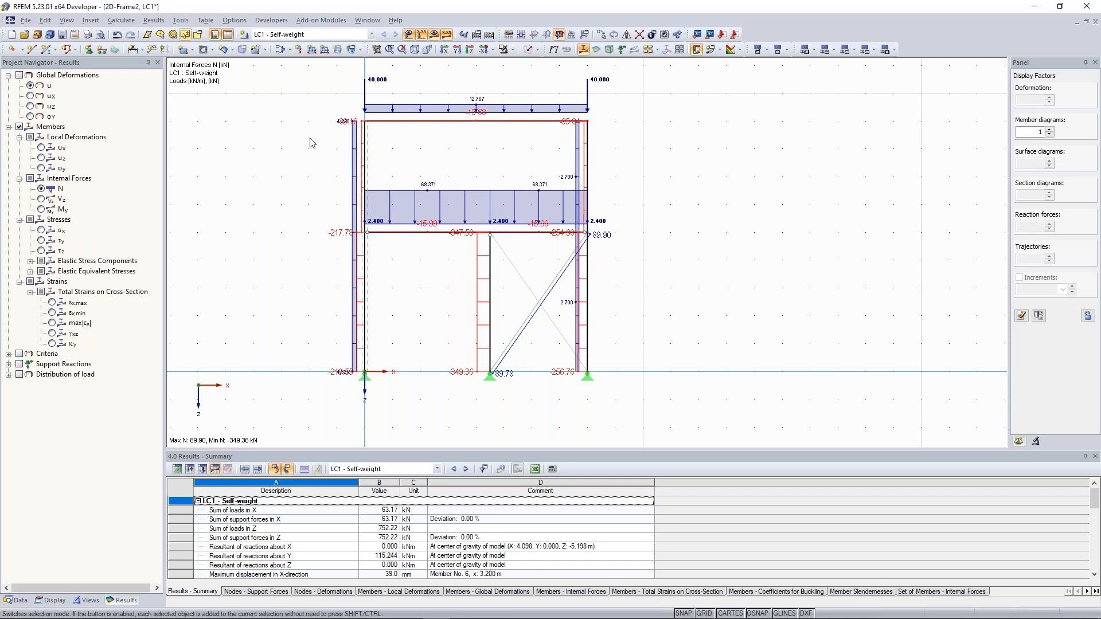
click(422, 34)
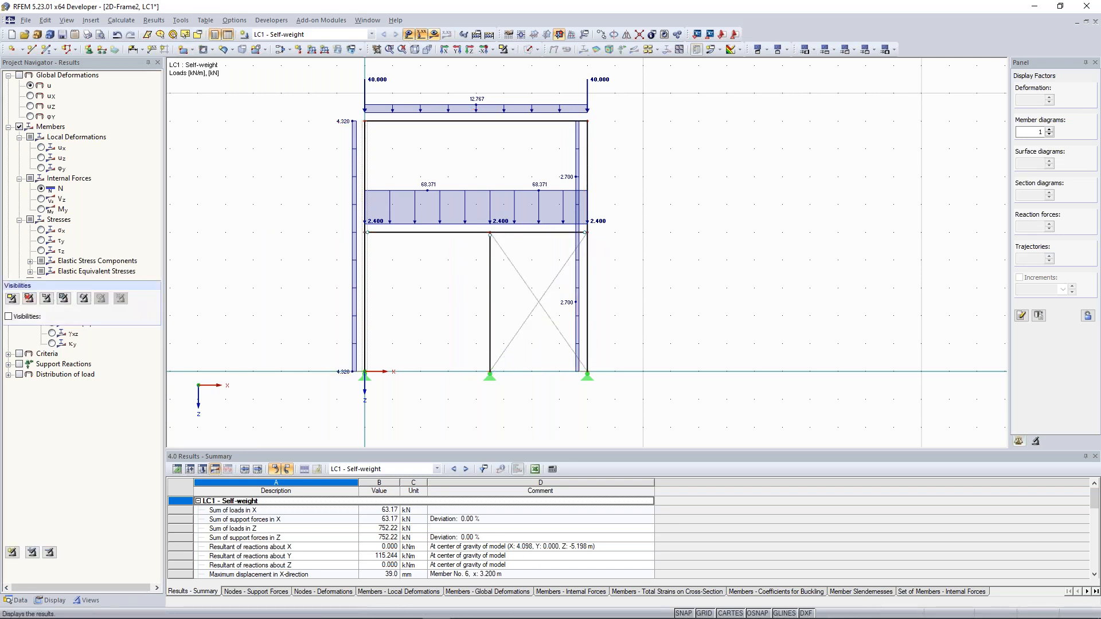
click(435, 35)
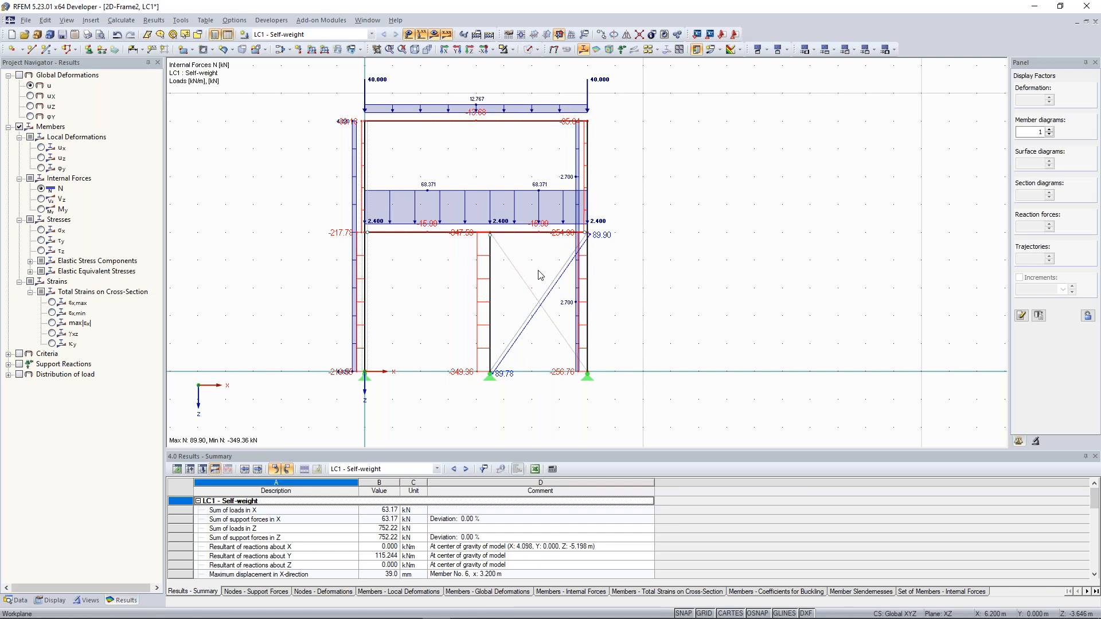
scroll(540, 276, up, 1)
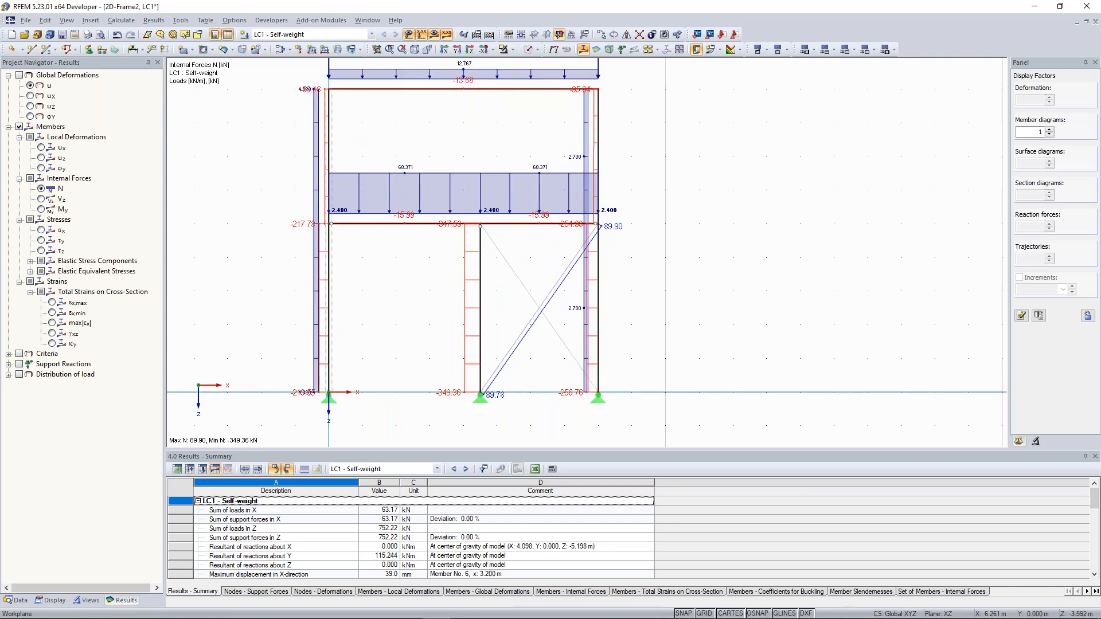
middle_drag(539, 272, 541, 270)
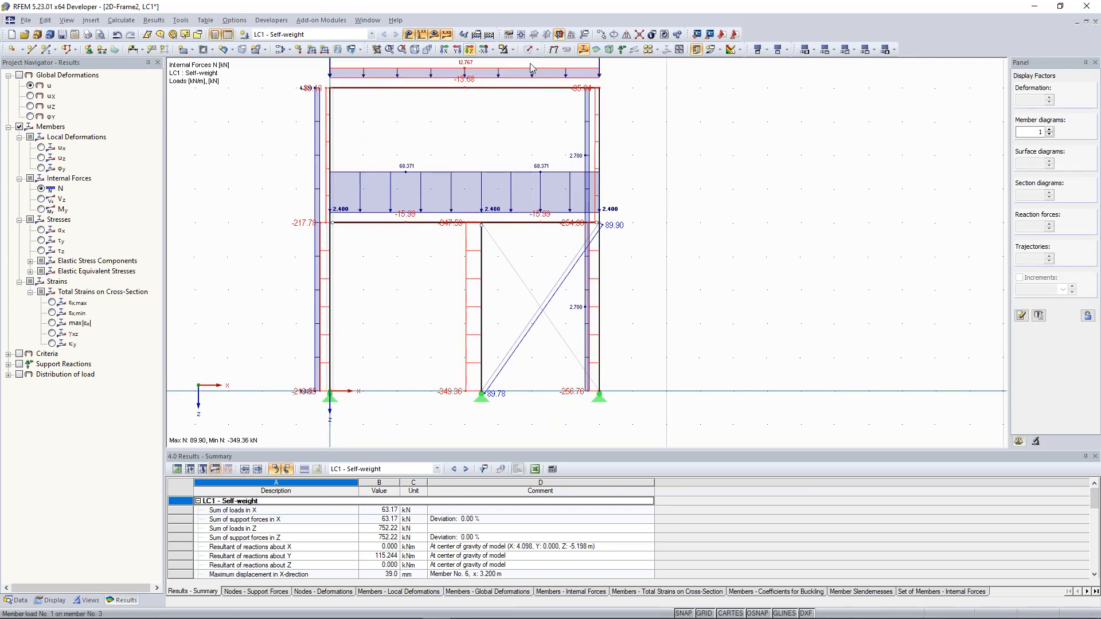
Step: Turn off the results display and show the frame as a solid model
click(408, 35)
click(436, 37)
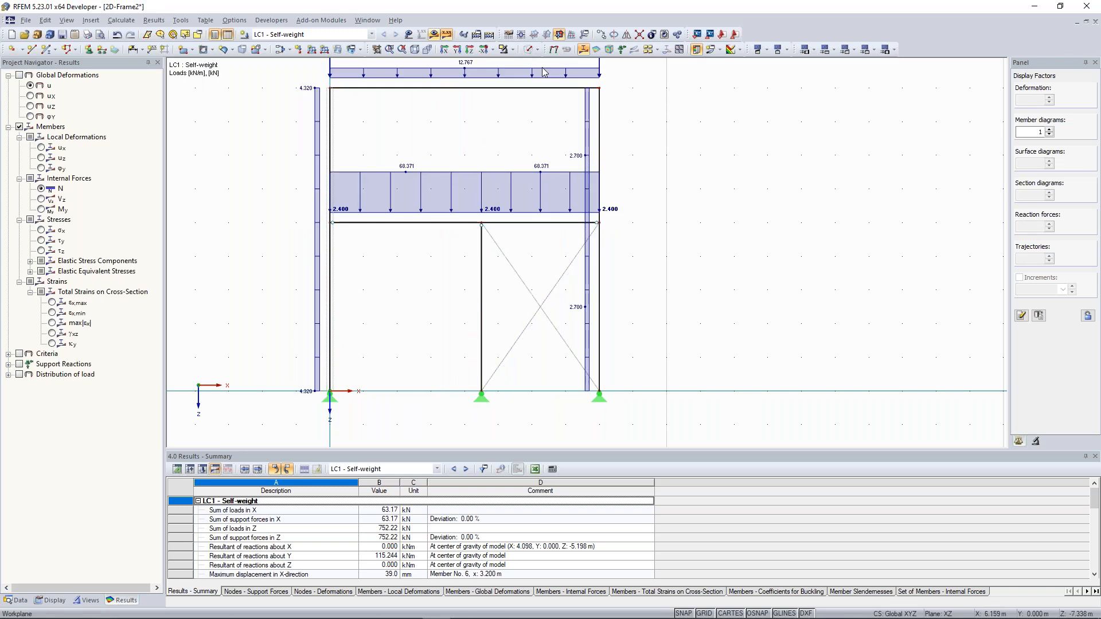
click(504, 50)
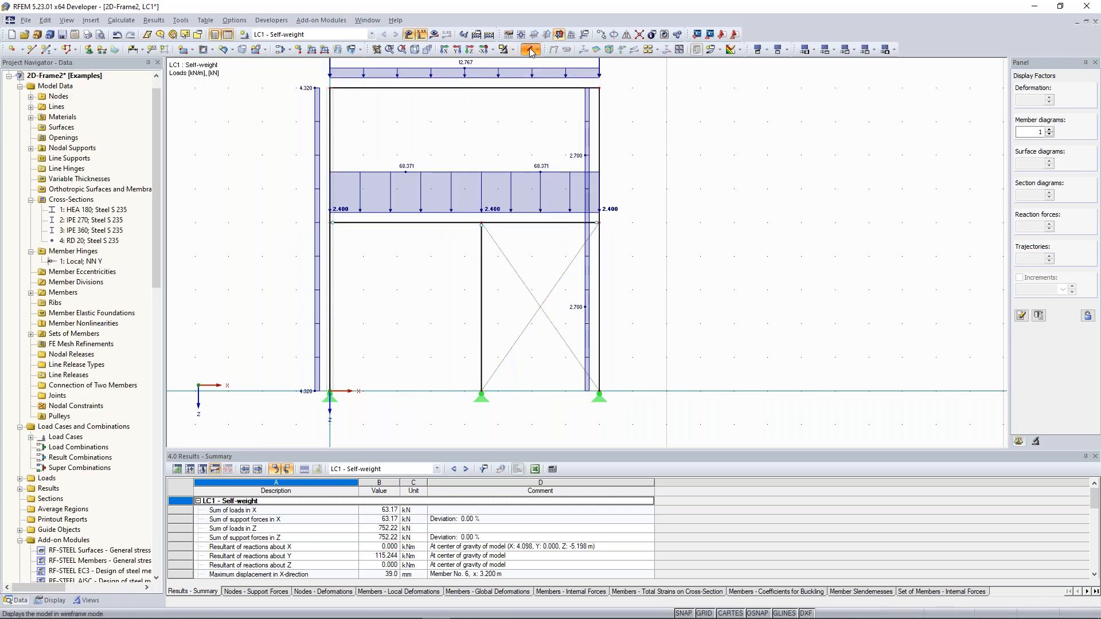
click(527, 50)
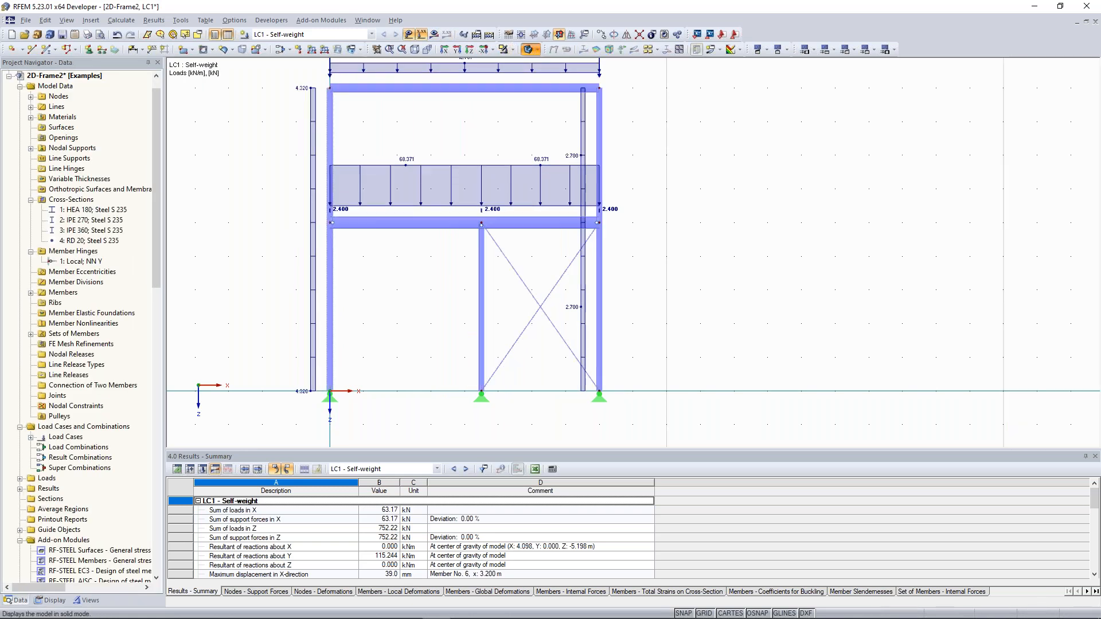
Step: Open the crossing diagonals' member properties, review the available member types, and close them without saving changes
double_click(551, 286)
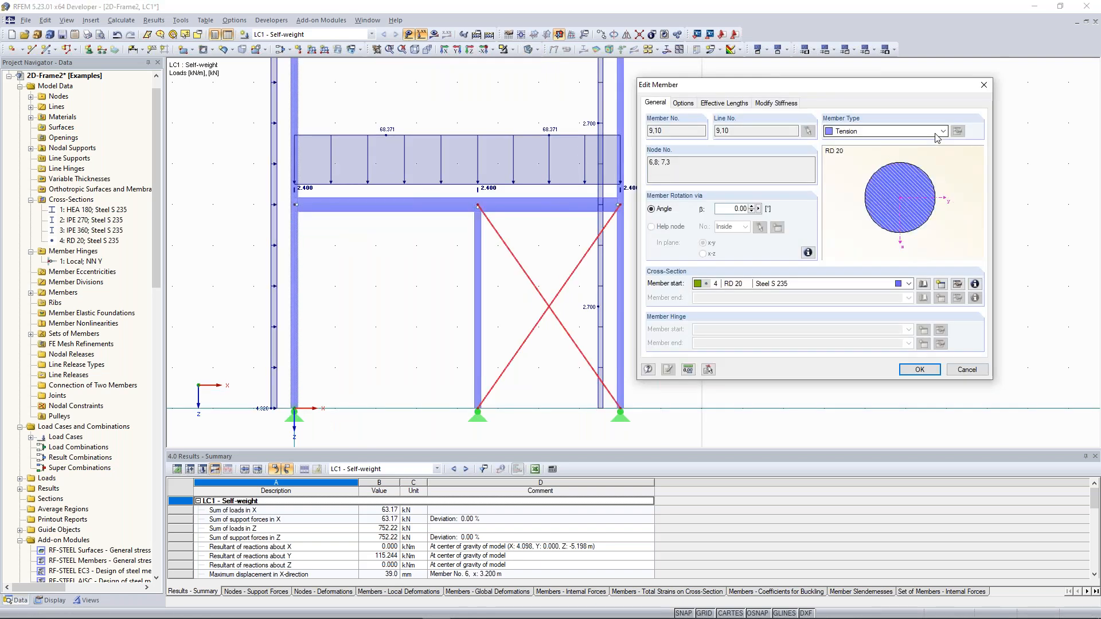
click(943, 131)
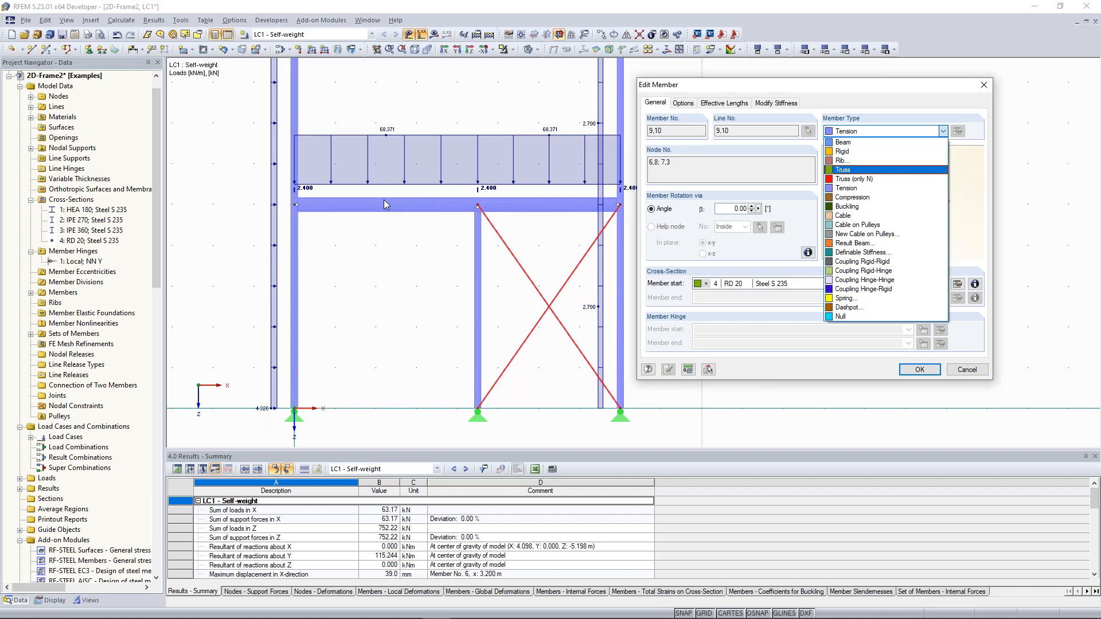
click(983, 85)
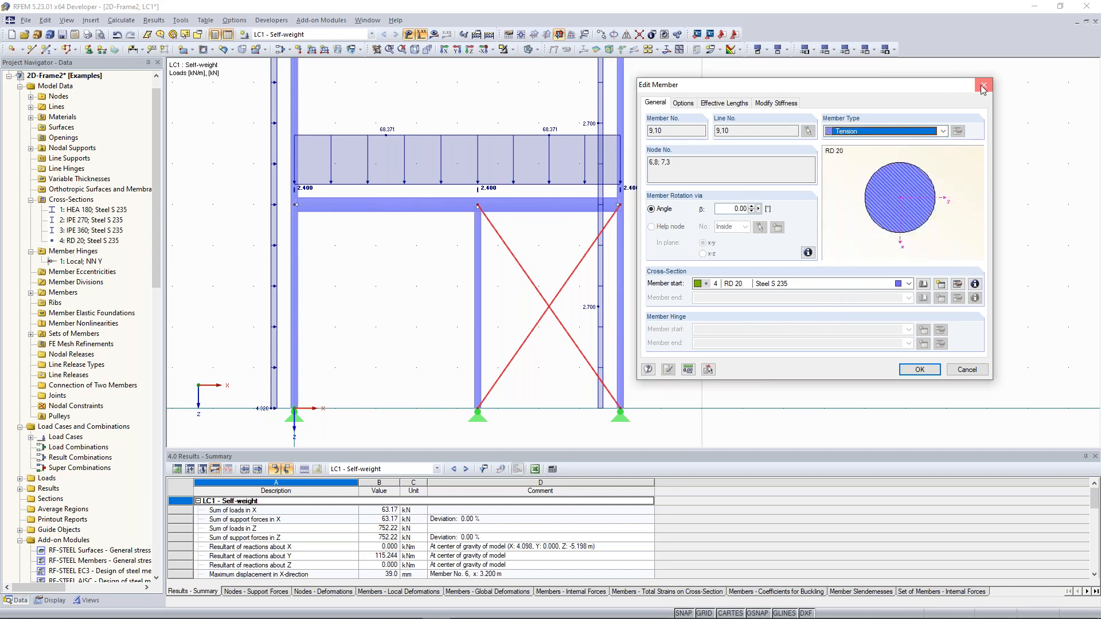
click(983, 85)
click(875, 176)
Step: Assign member hinge 1 (Local) to the end of the left middle beam and calculate LC1 to show the results
scroll(861, 171, down, 4)
middle_drag(846, 168, 710, 180)
scroll(711, 183, up, 5)
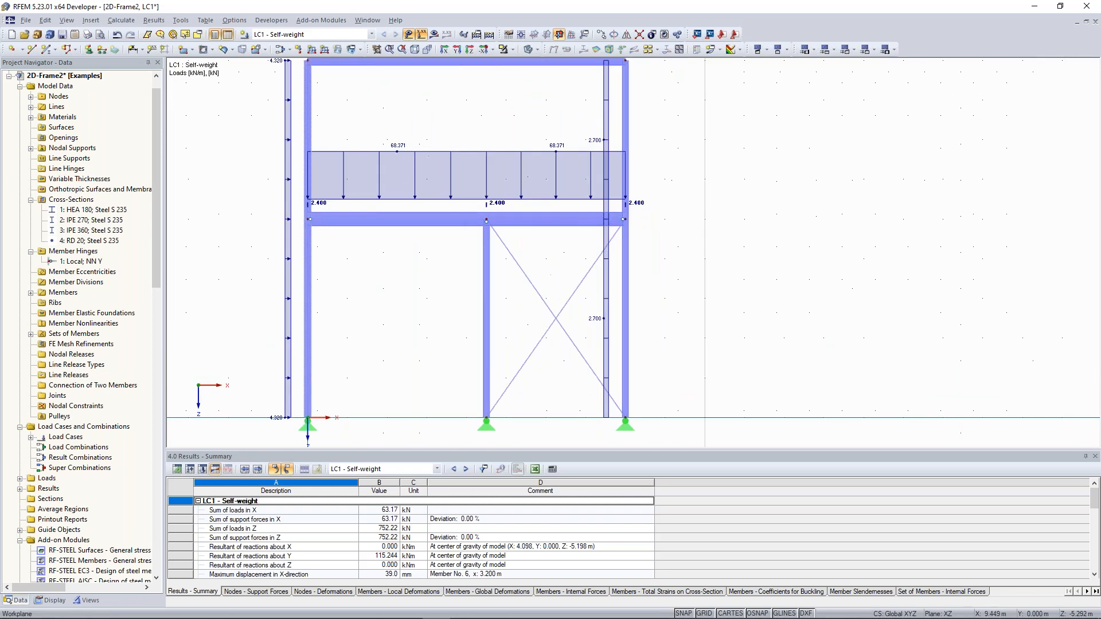
scroll(560, 210, up, 1)
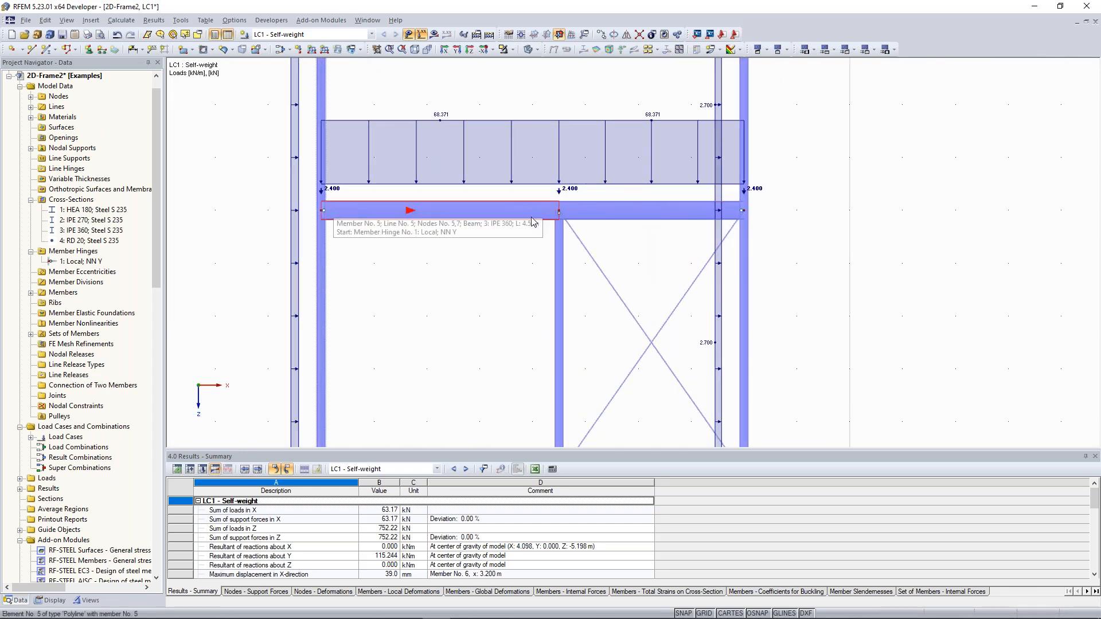
scroll(505, 240, up, 1)
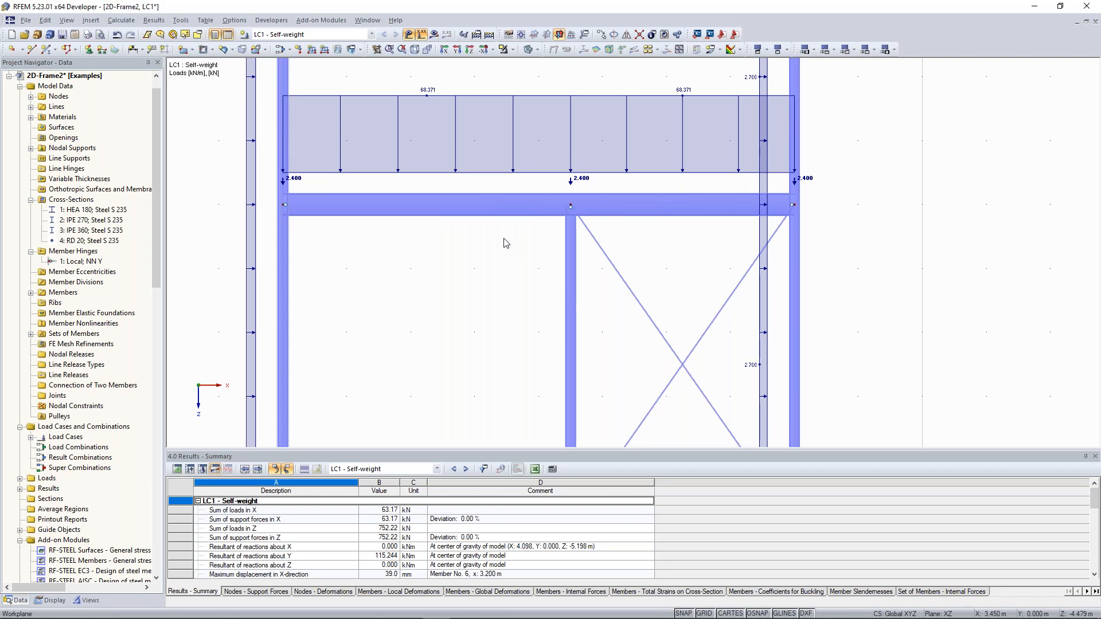
click(479, 220)
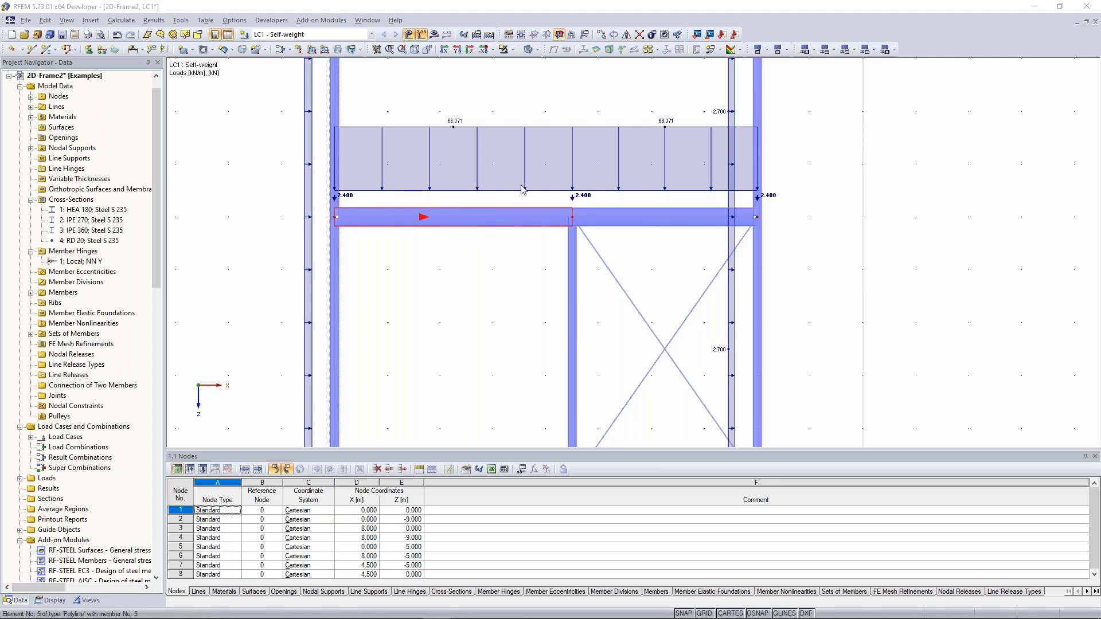
double_click(480, 219)
click(792, 354)
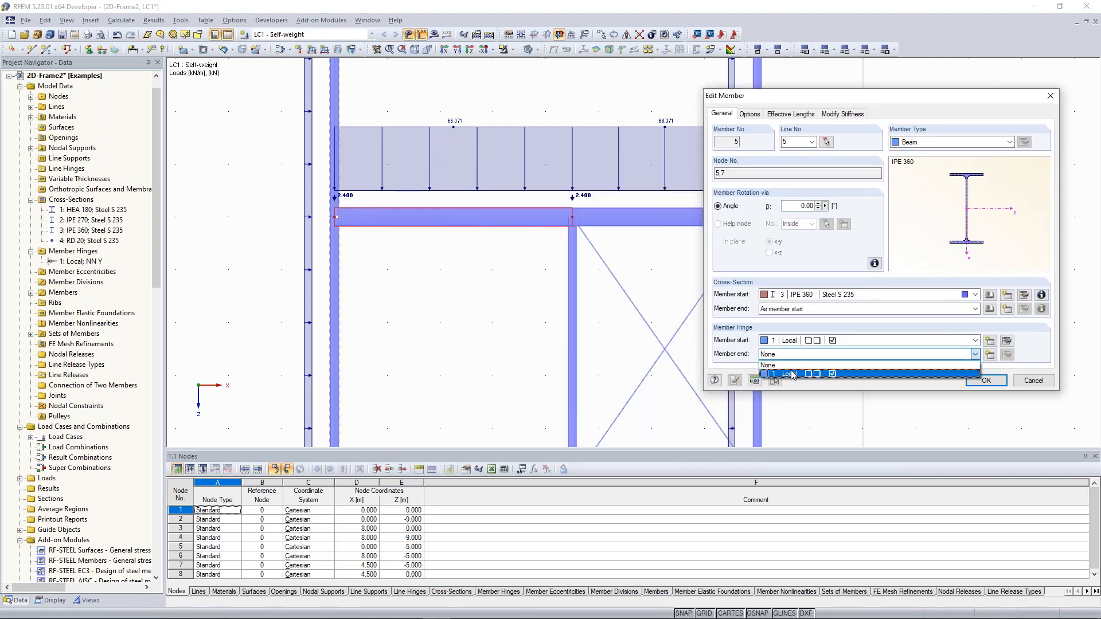
click(797, 373)
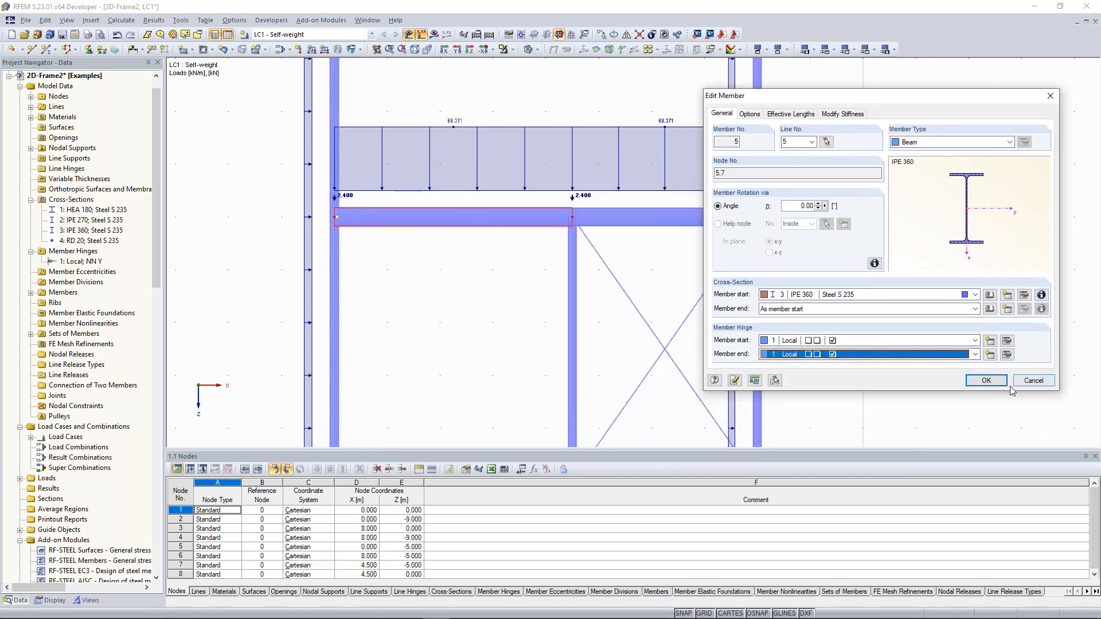
click(988, 383)
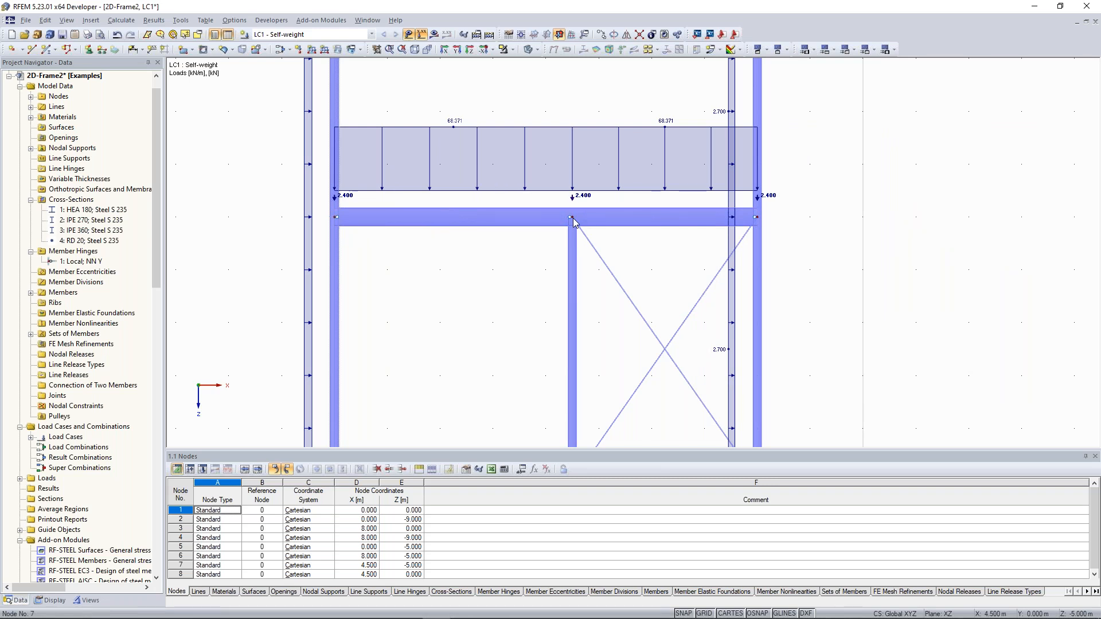
click(434, 34)
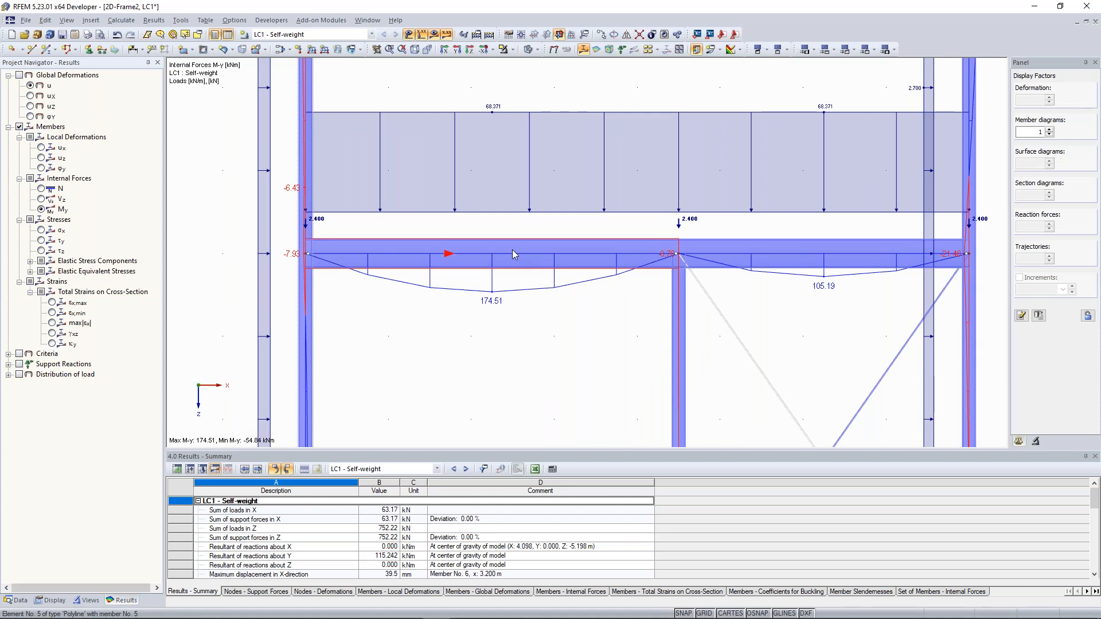
Step: Change the member type of the left middle beam from Beam to Truss
double_click(513, 250)
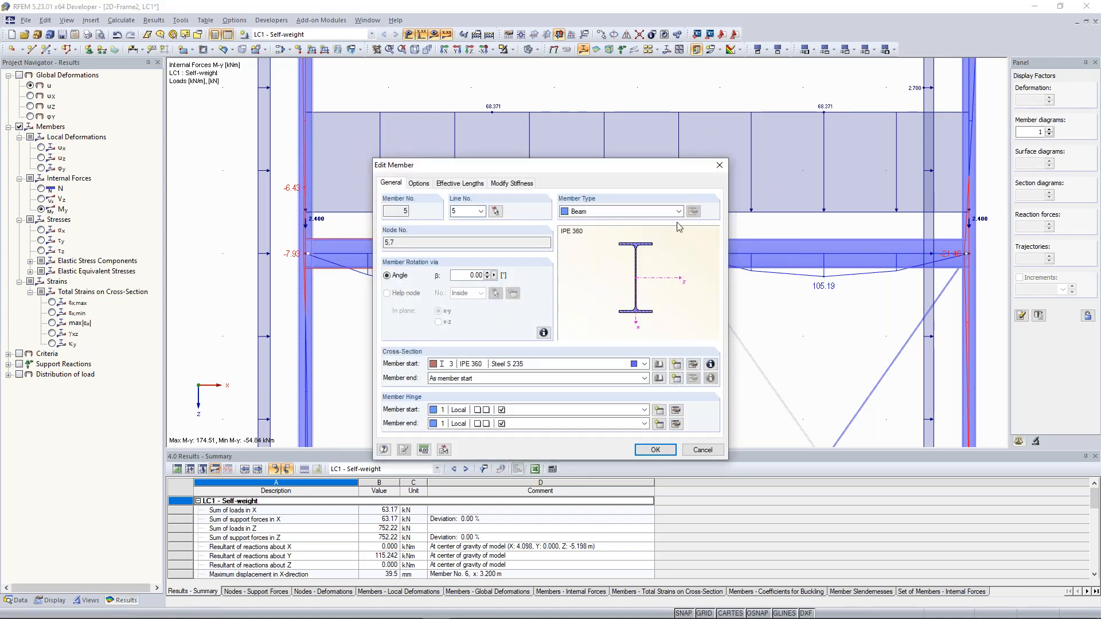
click(679, 212)
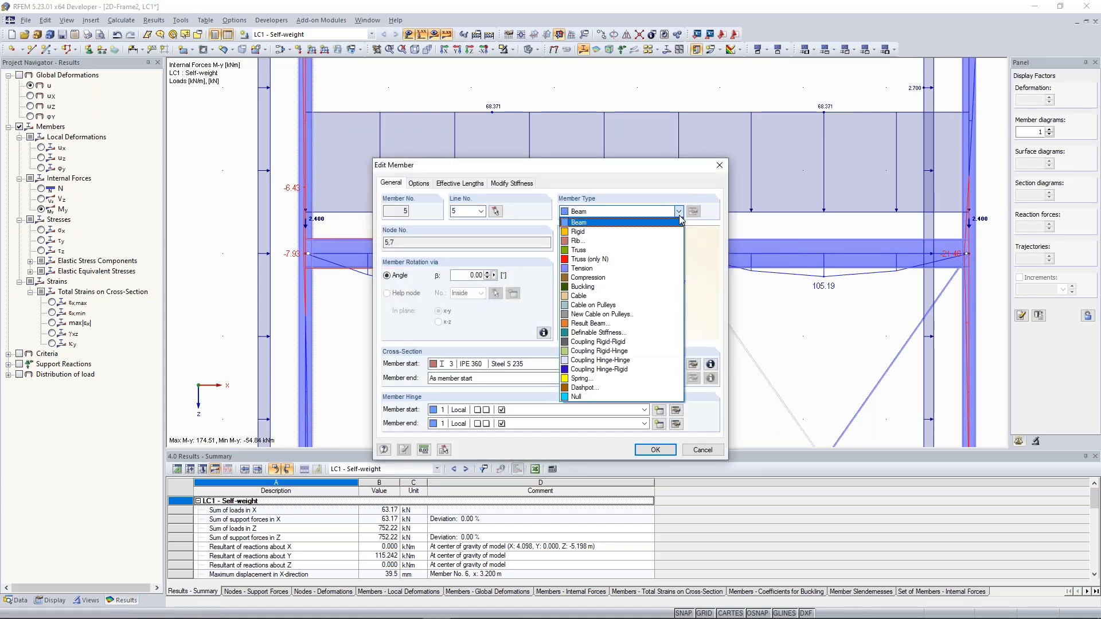
click(666, 250)
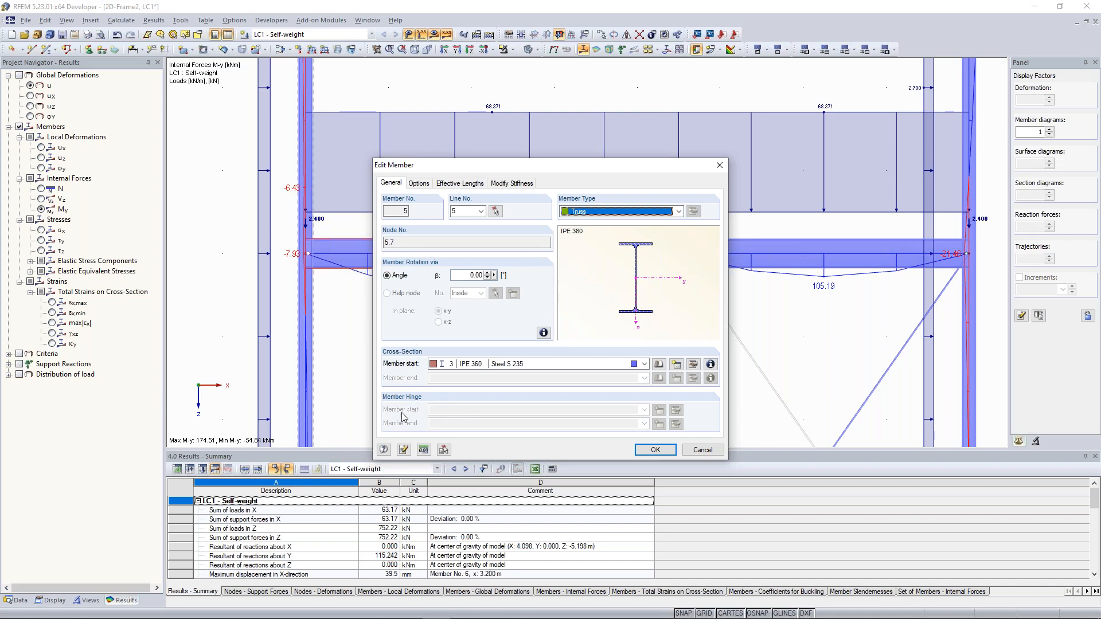
click(652, 451)
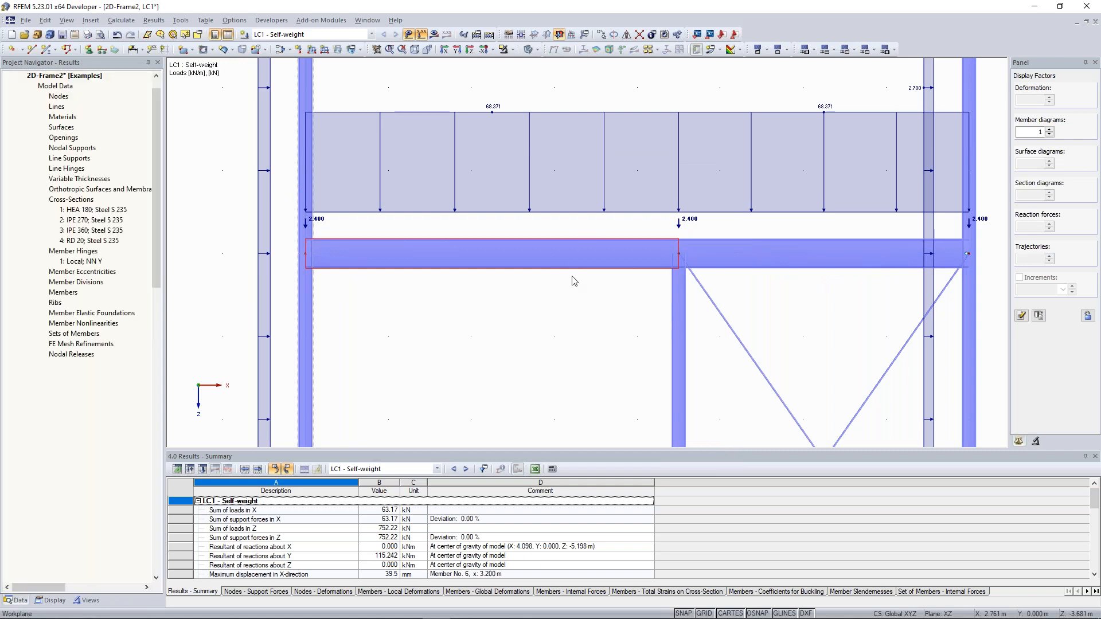
Step: Recalculate load case LC1 and display the bending moment My diagrams along the middle beam
click(434, 34)
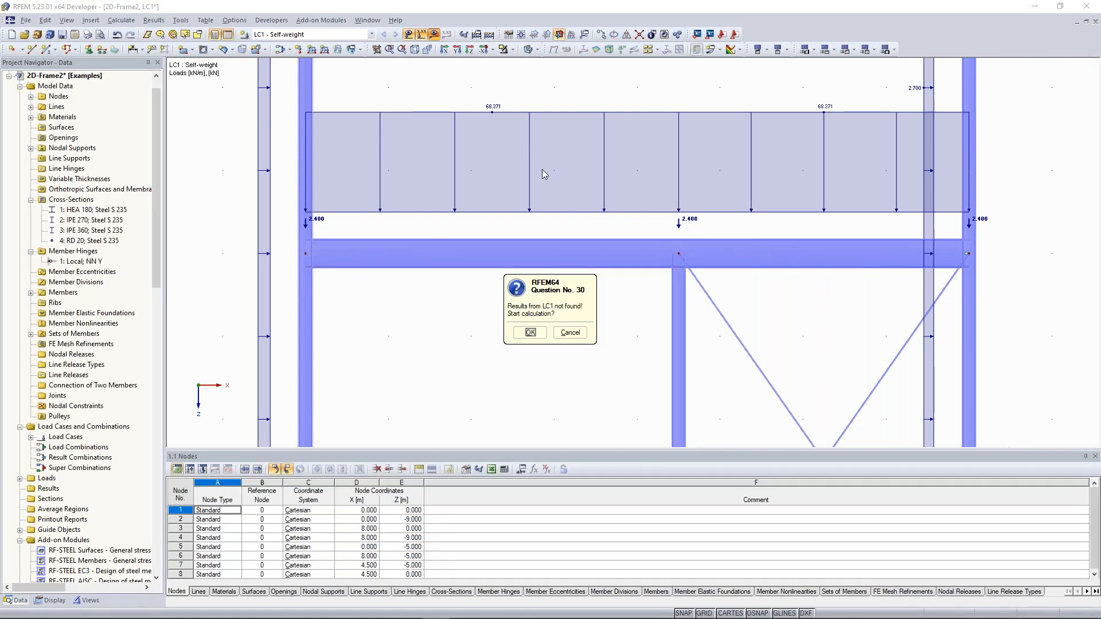
click(530, 332)
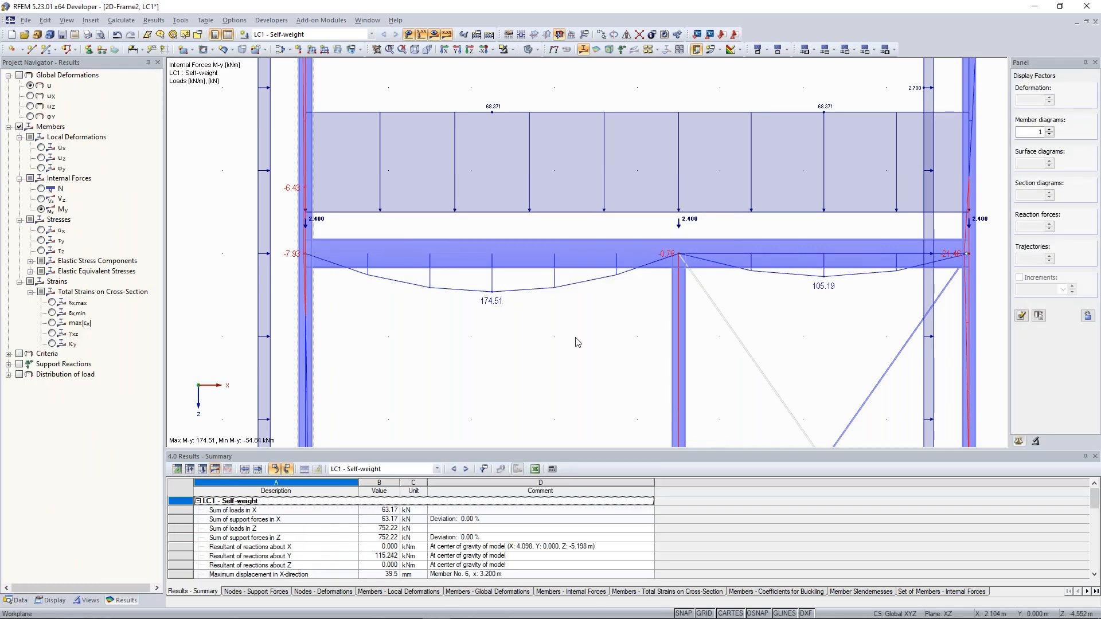
scroll(578, 339, down, 2)
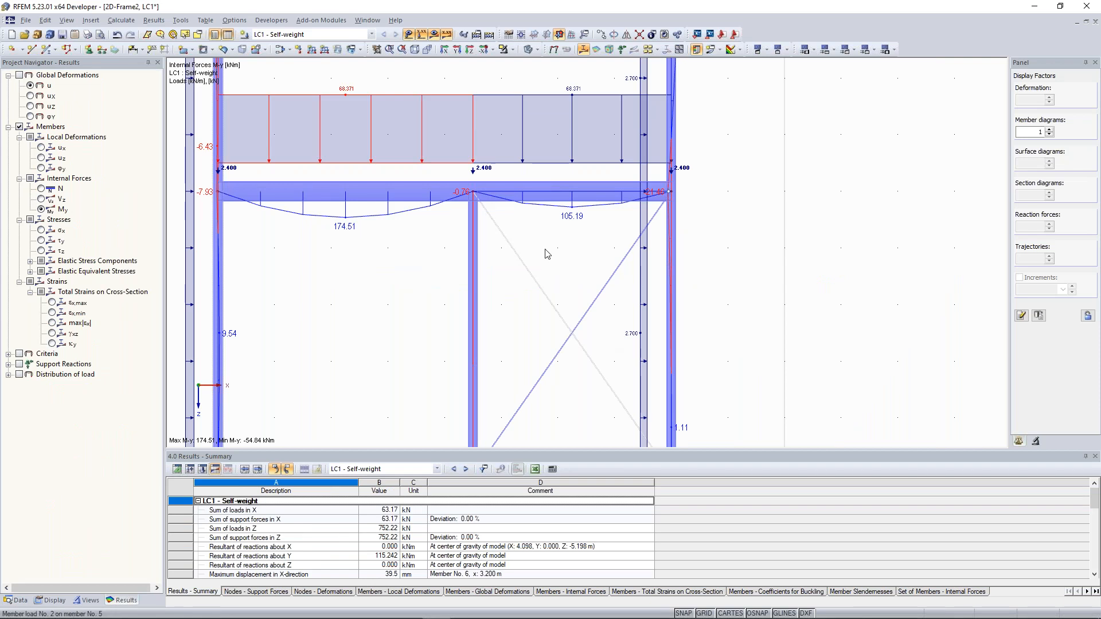
Step: Review the member types available for the RD 20 diagonals and keep them as Tension
click(492, 46)
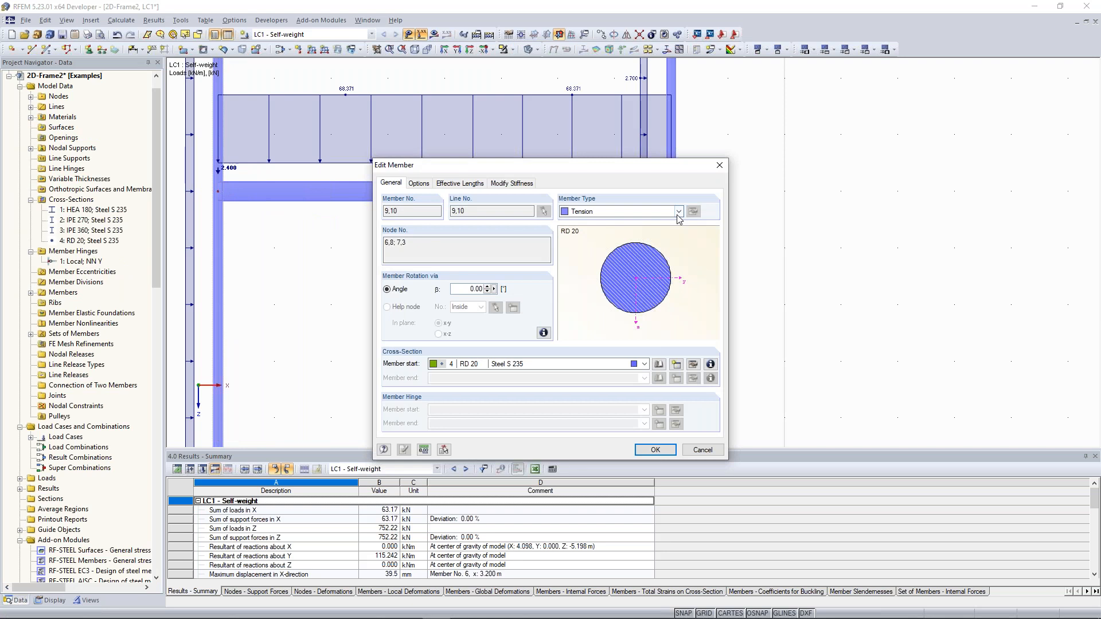
click(679, 213)
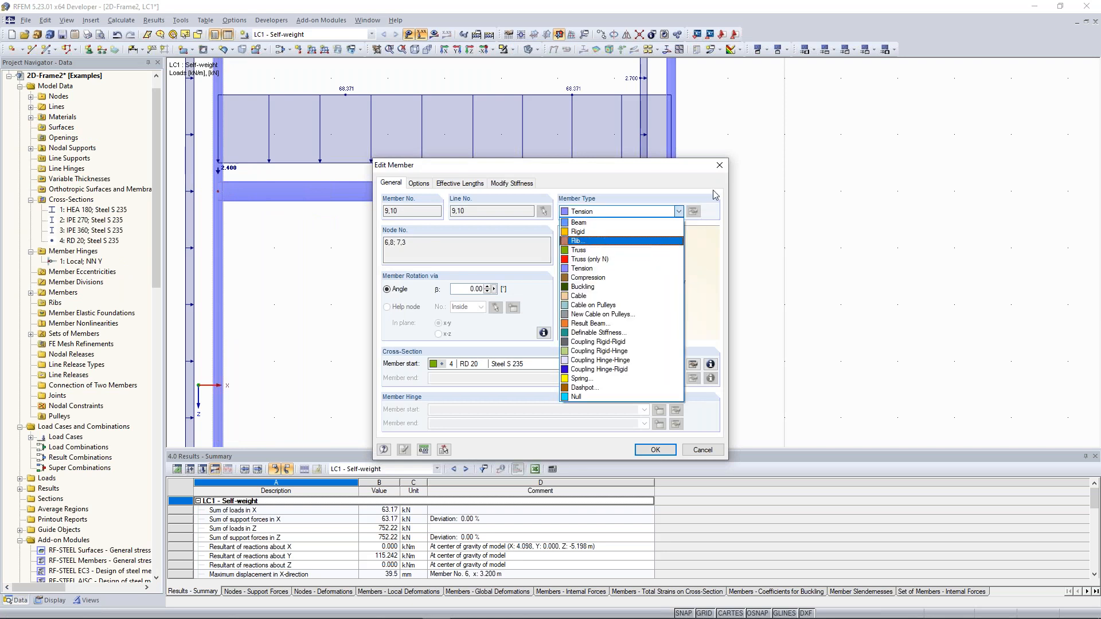
click(657, 268)
key(Return)
Step: Show the results again and examine the My diagrams in the middle beam and the braced bay
middle_drag(231, 303, 508, 279)
scroll(450, 264, down, 2)
click(508, 277)
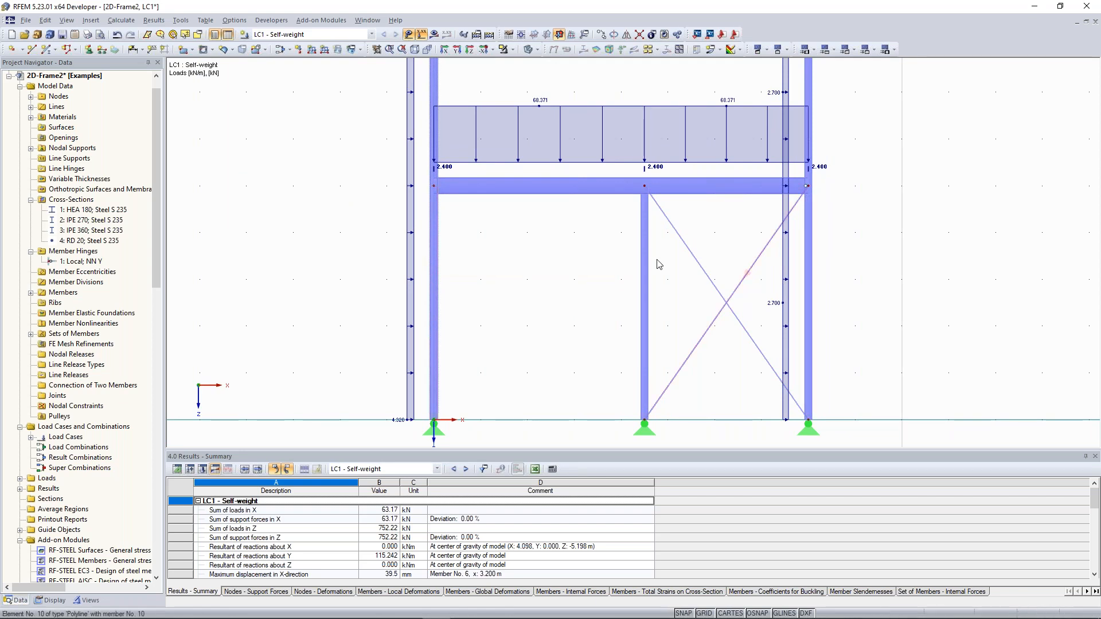
middle_drag(657, 260, 499, 240)
click(434, 34)
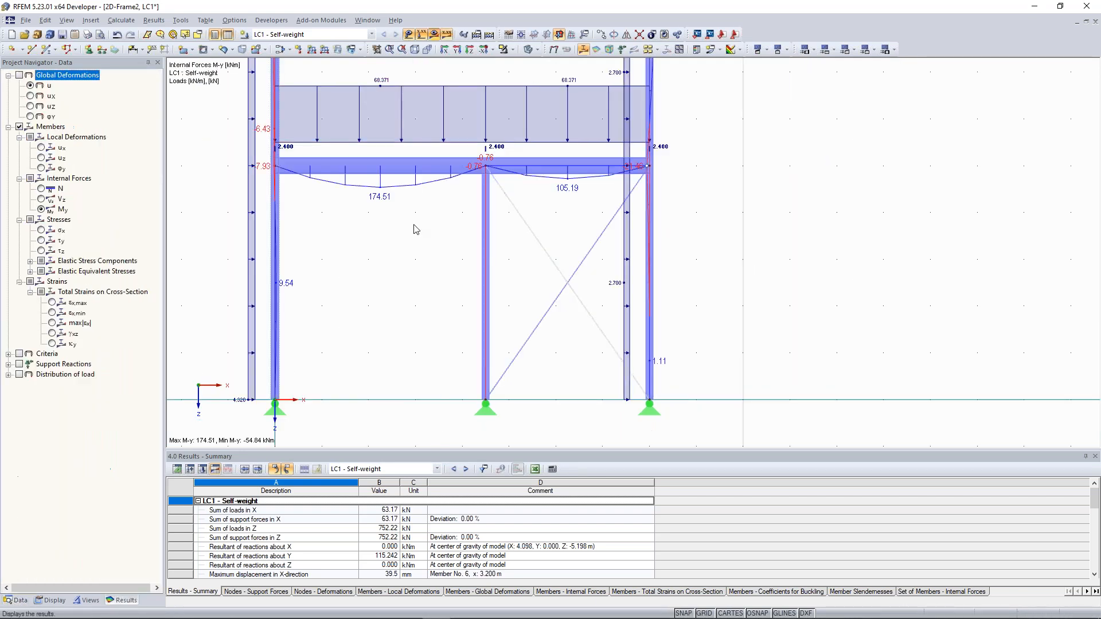
scroll(405, 212, up, 3)
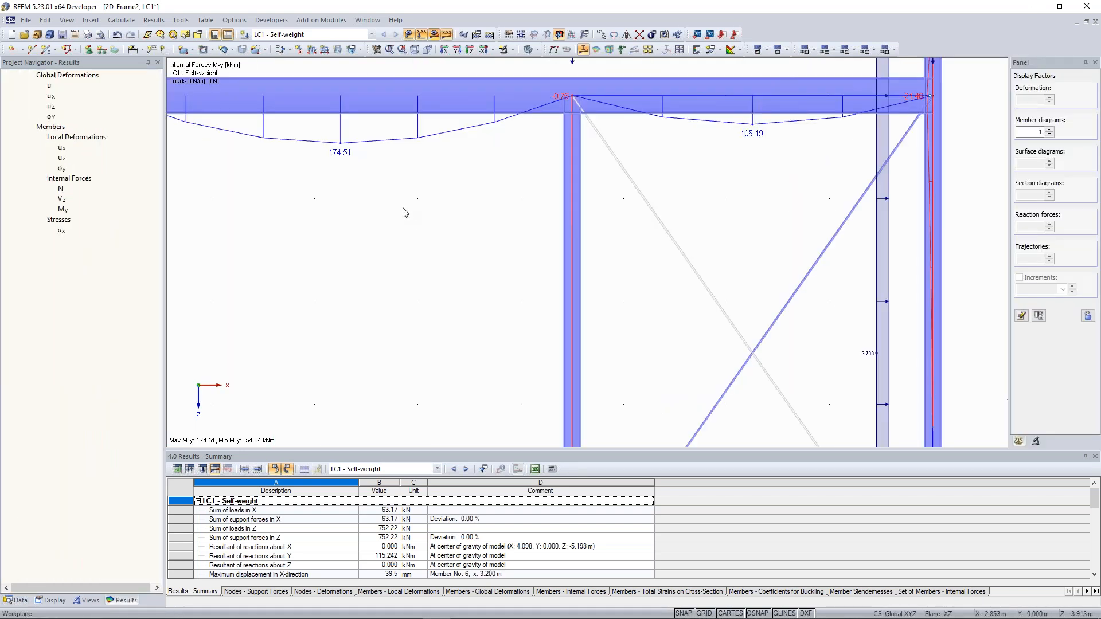
scroll(367, 263, down, 3)
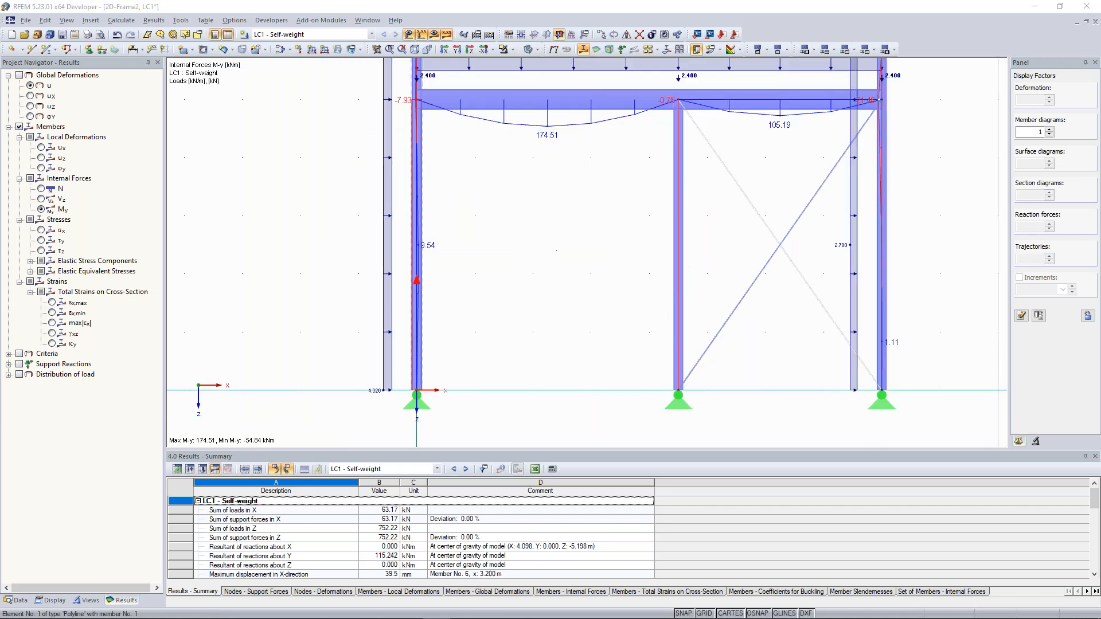
Step: Change the member type of the lower-left HEA 180 column to Truss (only N)
double_click(421, 198)
click(672, 216)
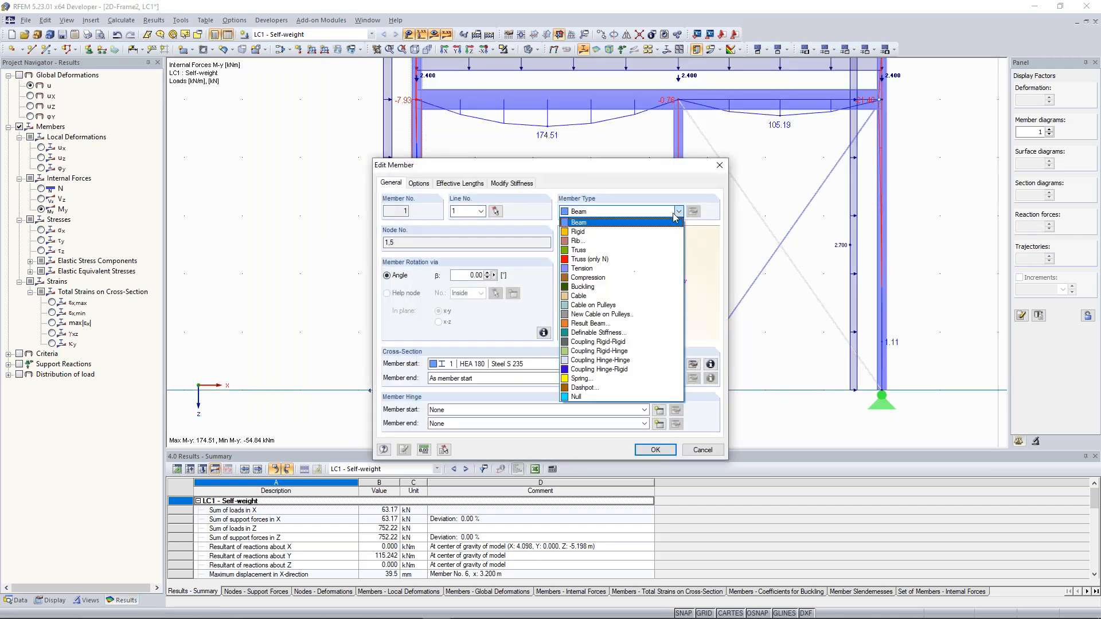
click(623, 266)
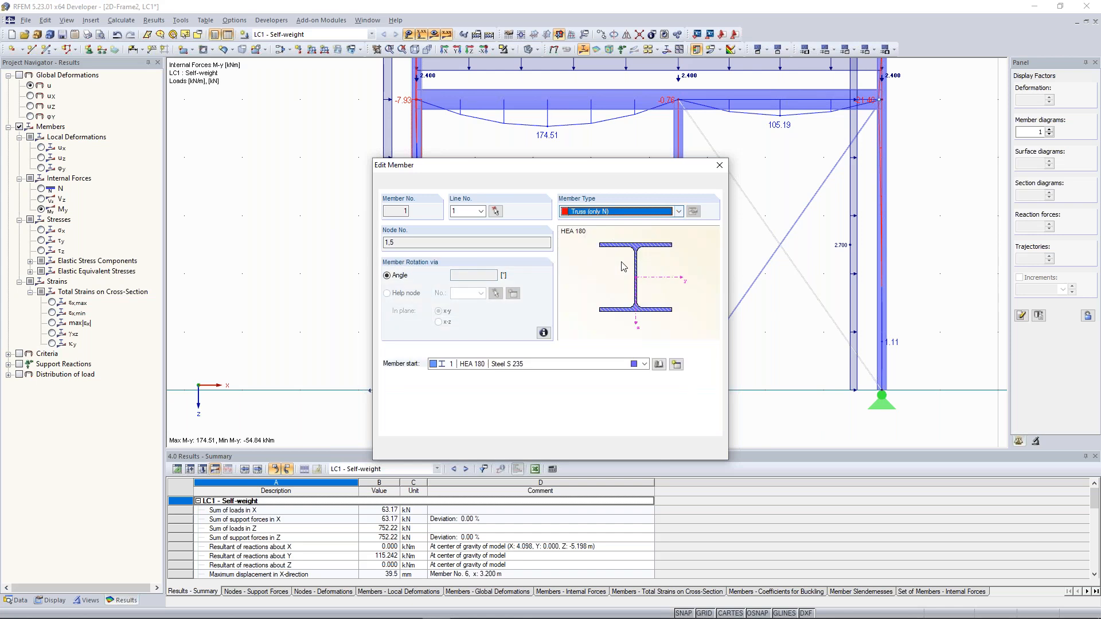
drag(611, 171, 276, 119)
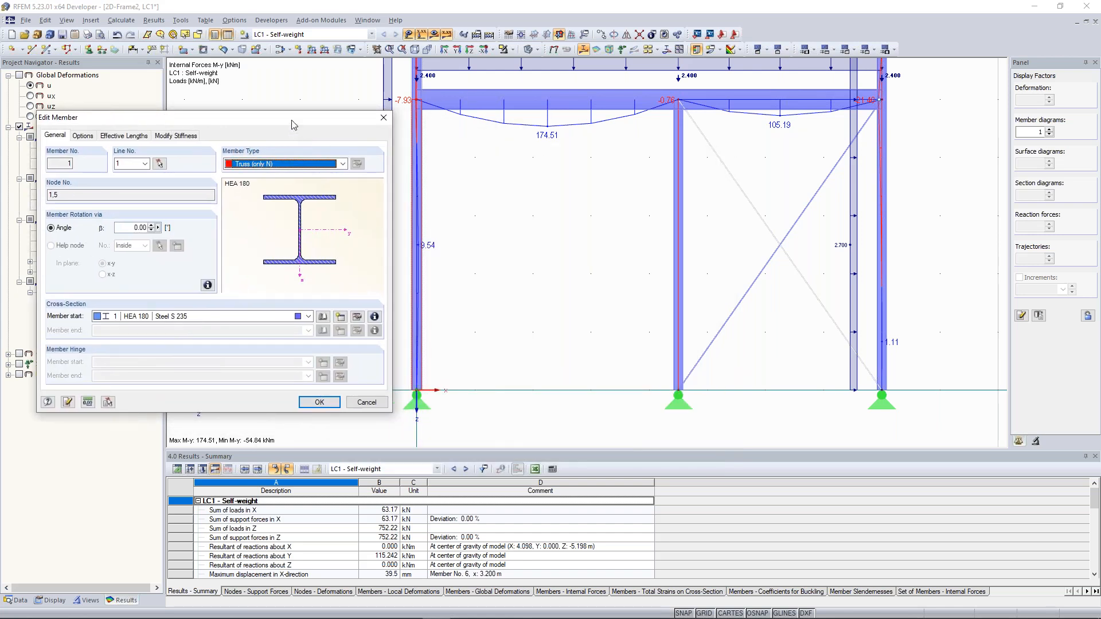
drag(291, 120, 254, 113)
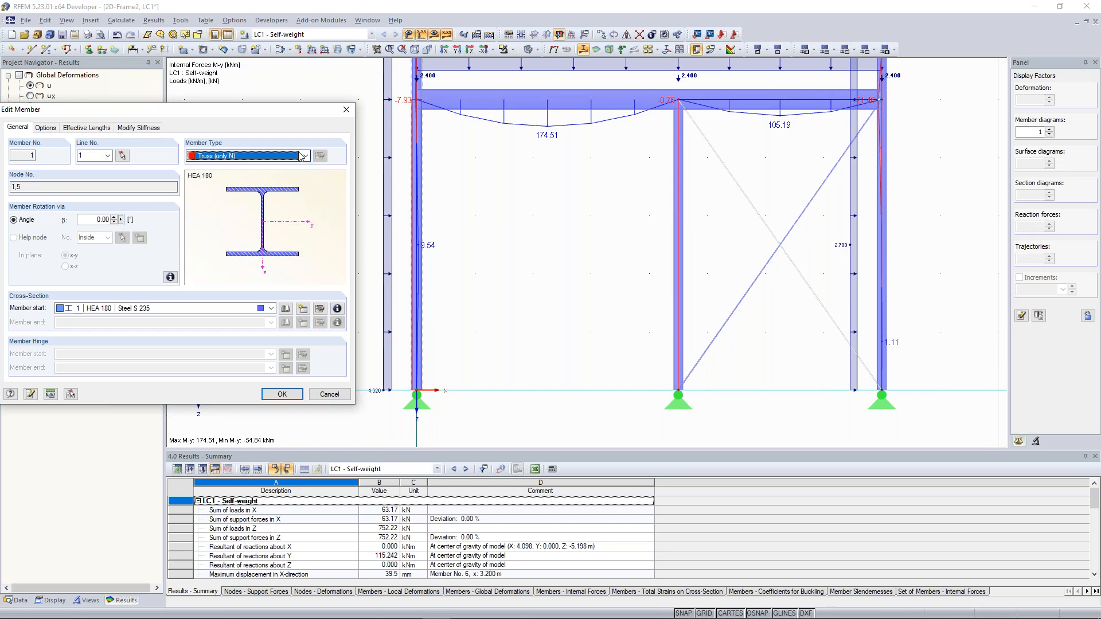
click(293, 394)
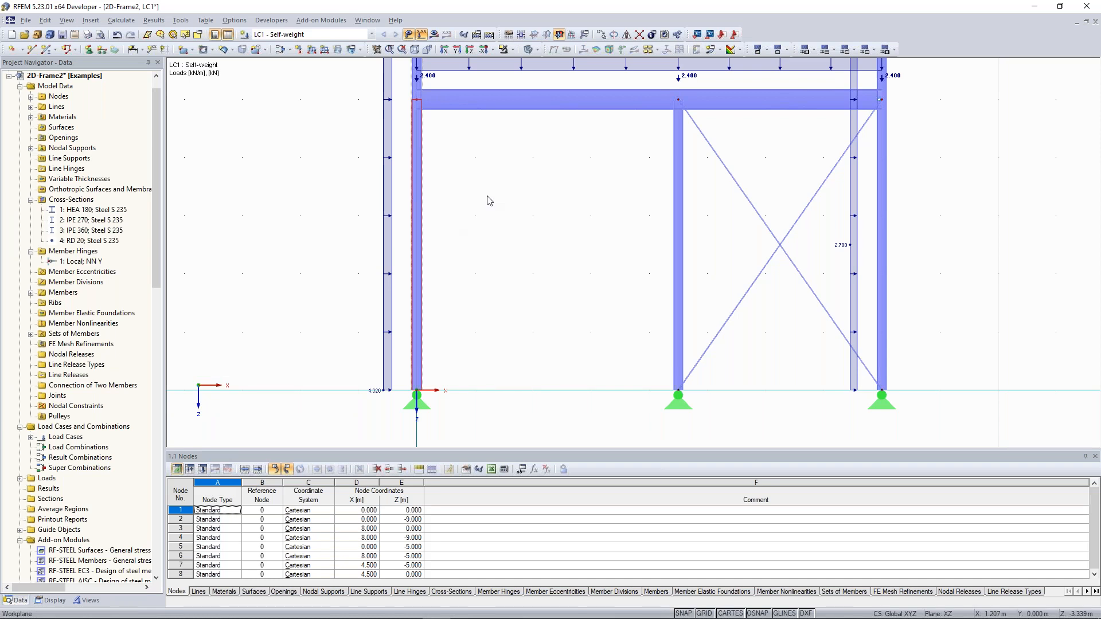
Step: Recalculate load case LC1 and display the axial force N diagrams across the whole frame
click(434, 34)
middle_drag(537, 320, 538, 328)
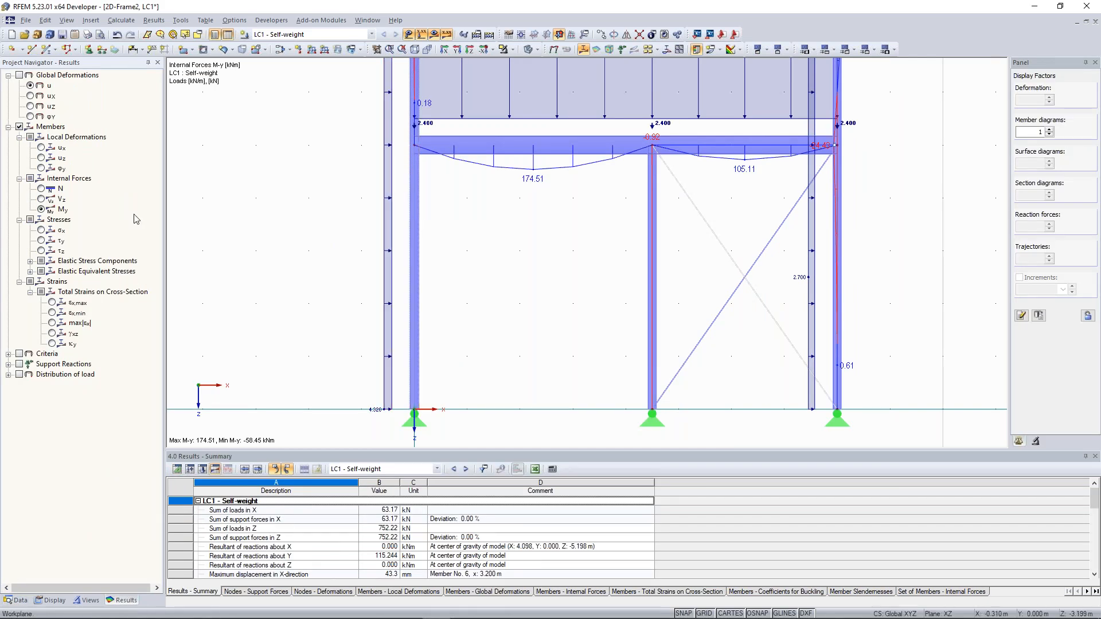
click(41, 189)
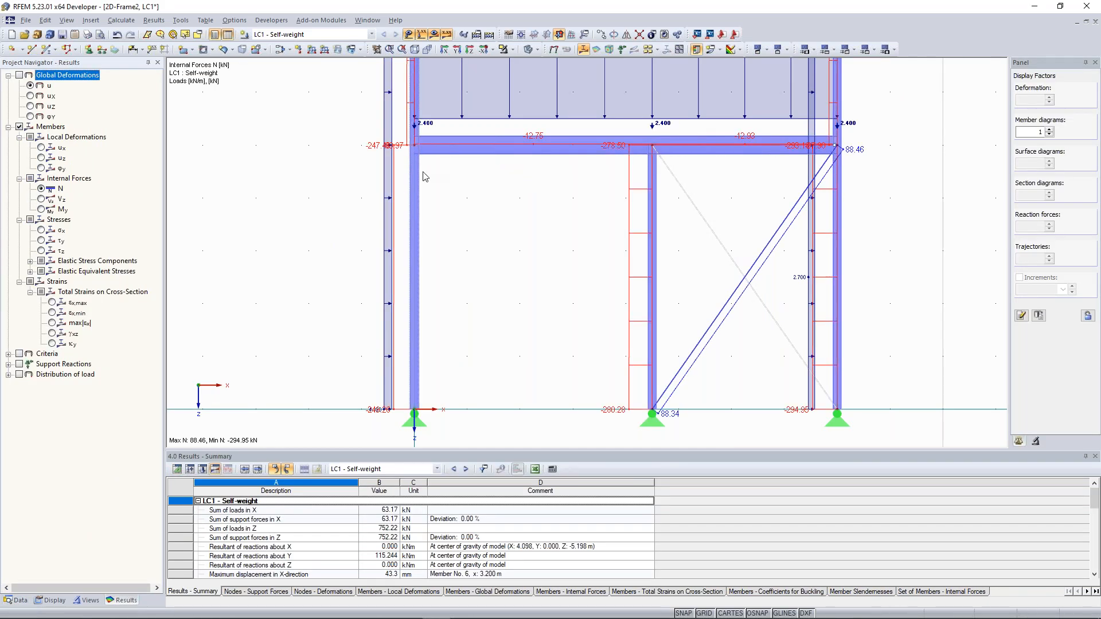
scroll(394, 285, down, 2)
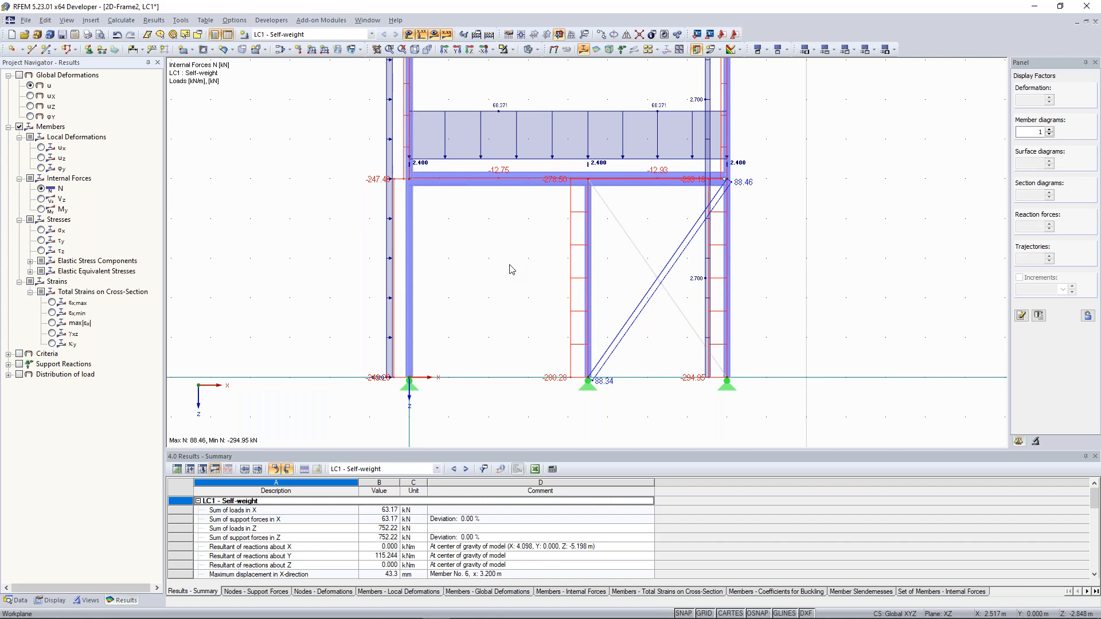
scroll(512, 269, down, 2)
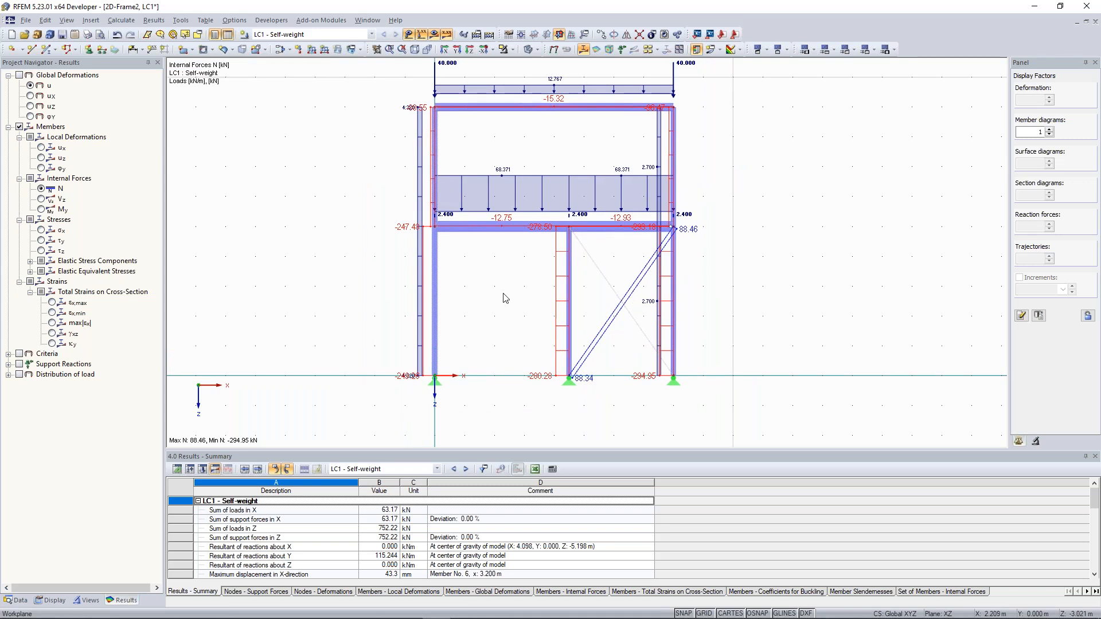
middle_drag(492, 307, 483, 312)
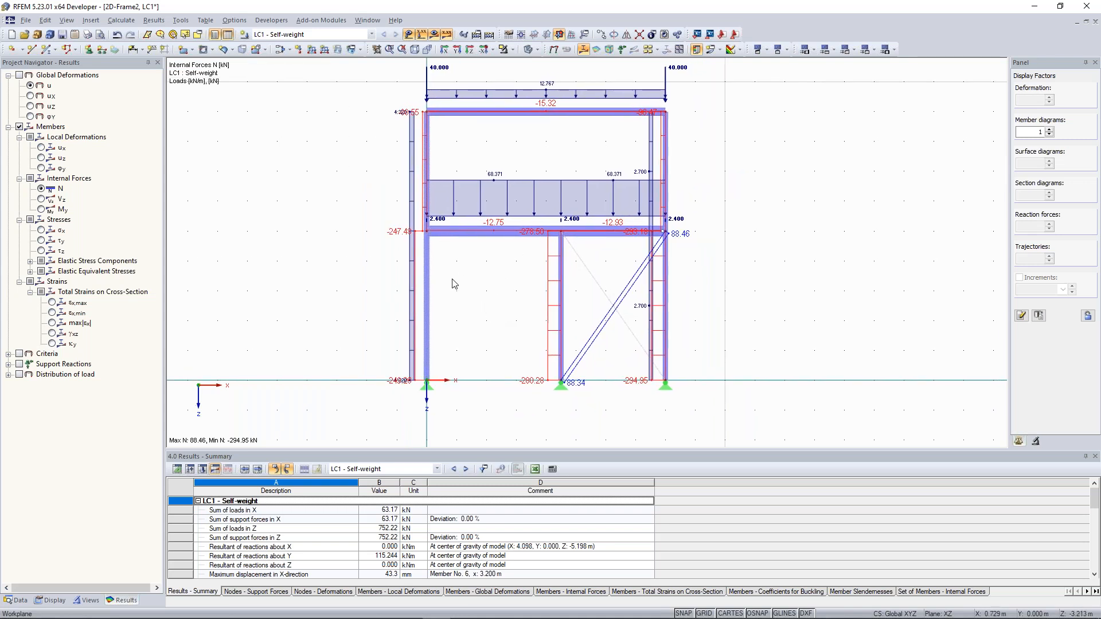
Step: Set the member type of the lower-left HEA 180 column back to Beam
double_click(427, 271)
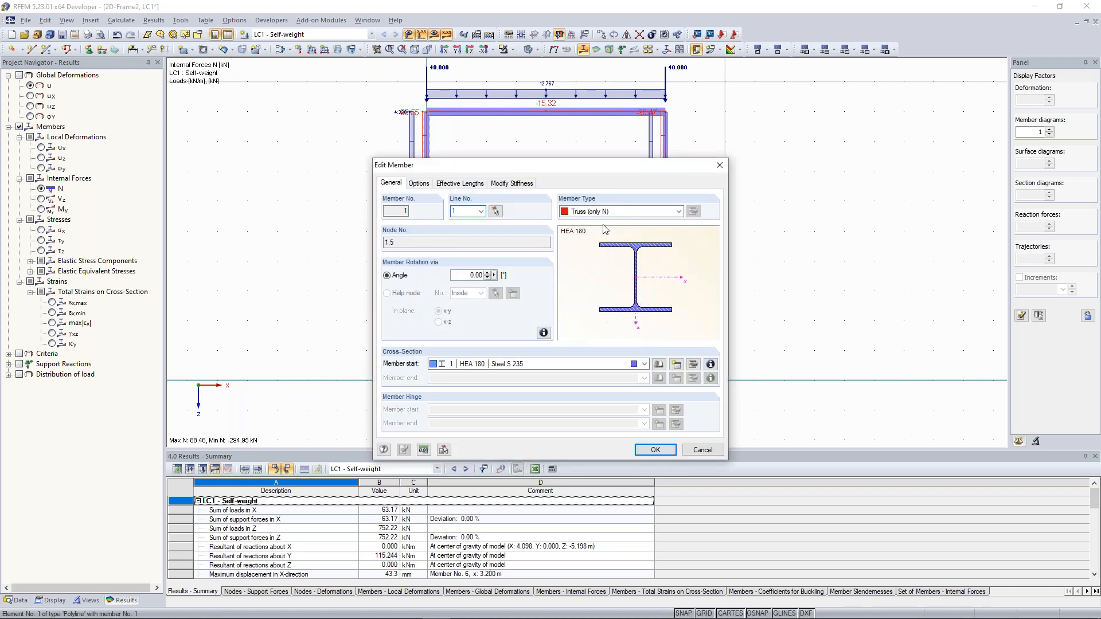
click(619, 211)
click(608, 221)
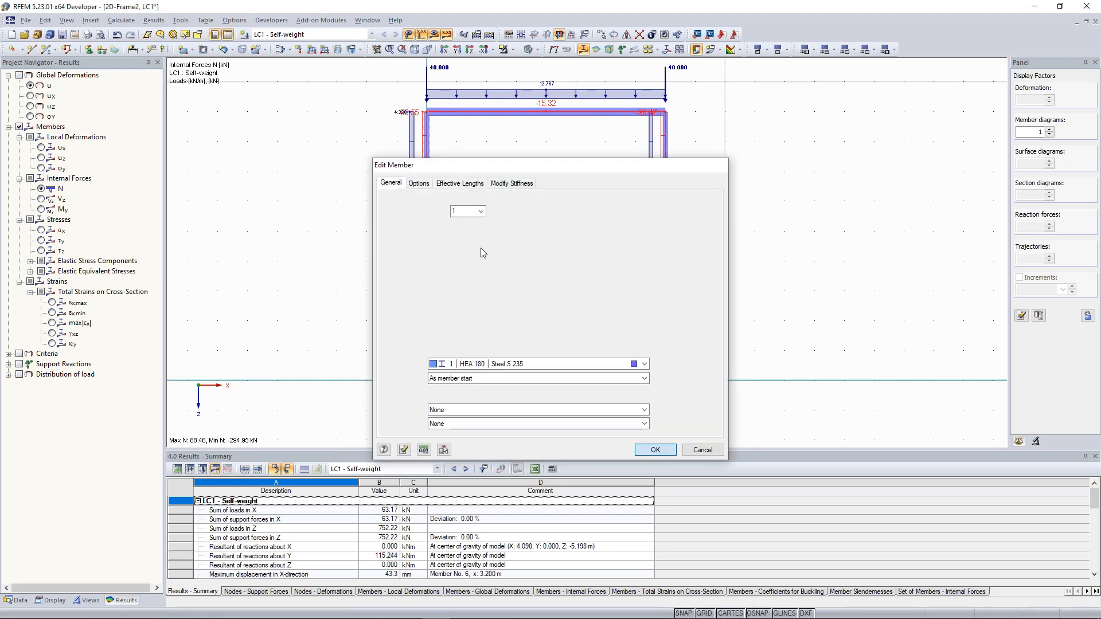
key(Return)
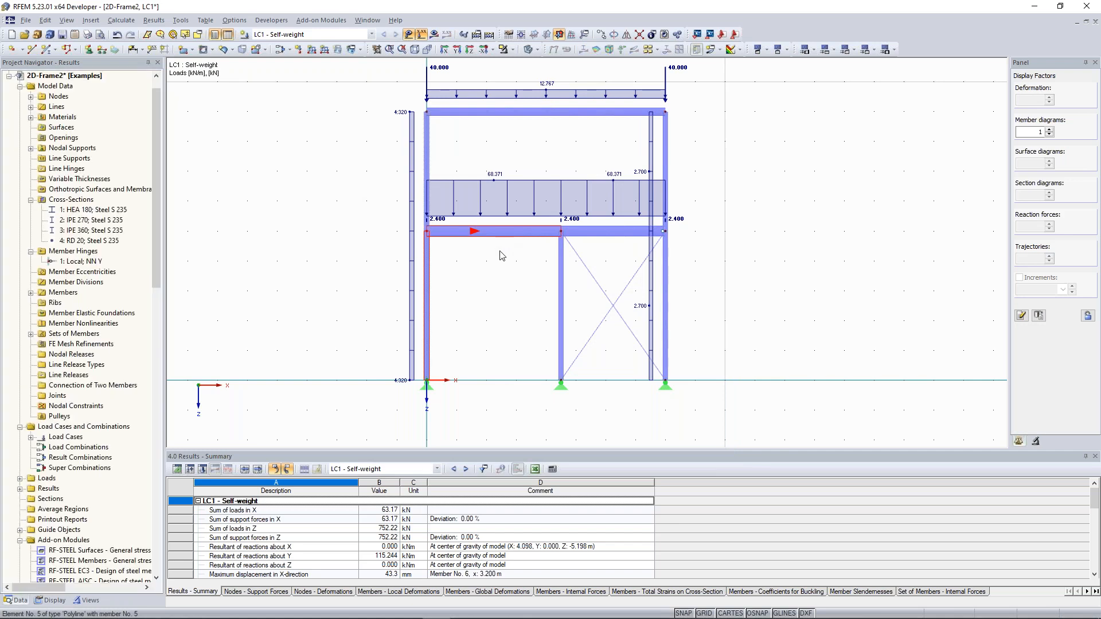
Step: Assign the existing member hinge to the start of the left IPE 360 middle beam, keeping its member type as Beam
click(674, 214)
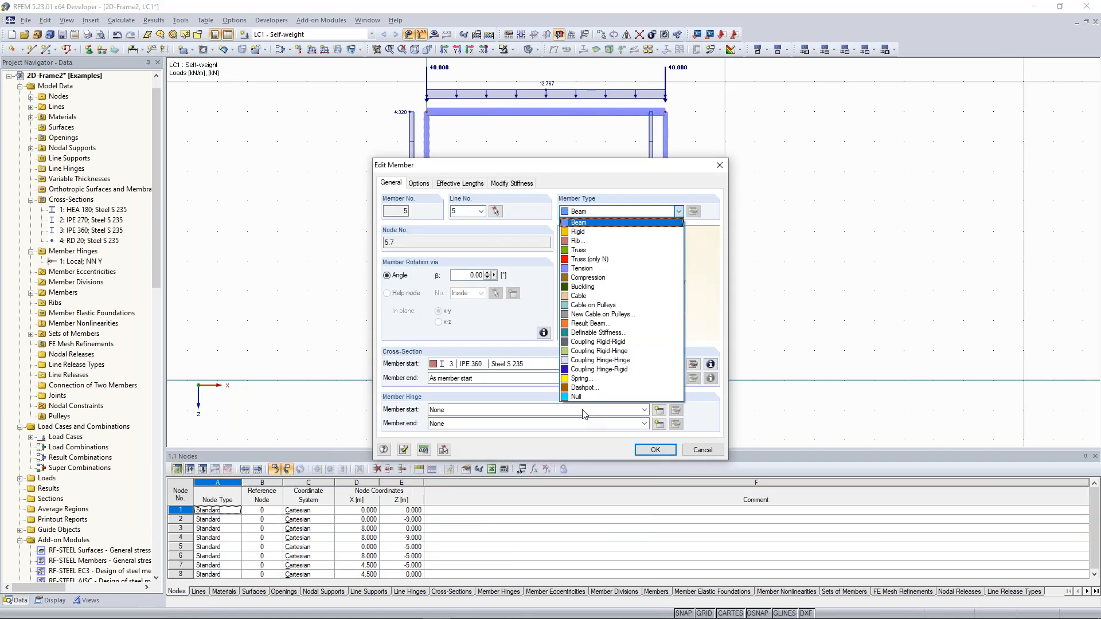
click(582, 410)
click(580, 427)
click(655, 450)
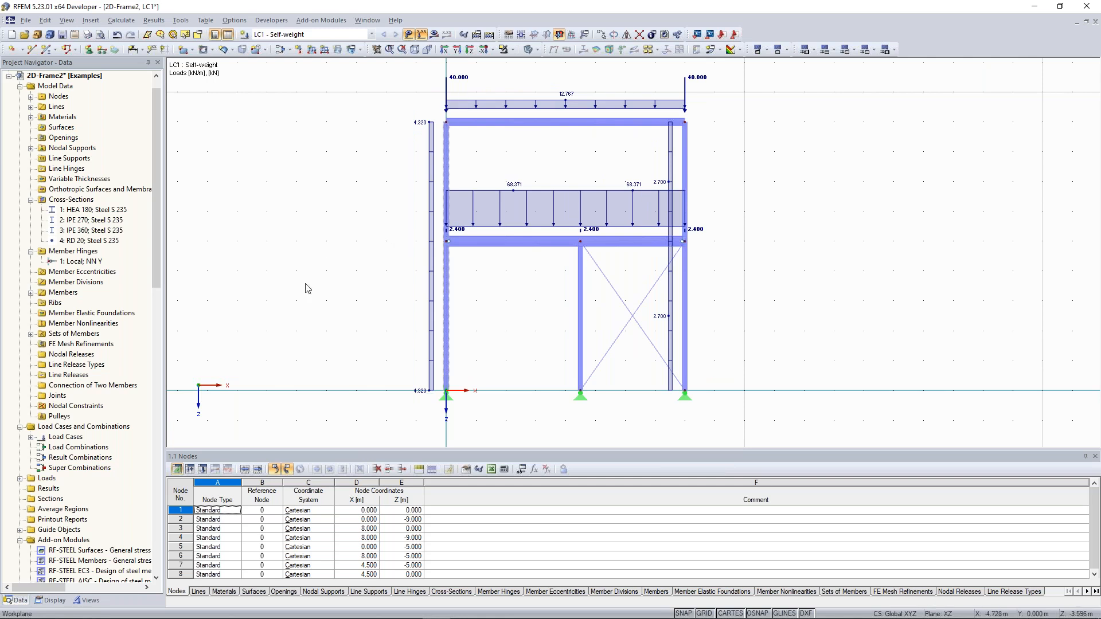
Step: Open the RF-STABILITY add-on module and deactivate the minimum initial prestress for cables and membranes and the favorable effects due to tension
scroll(129, 313, down, 11)
scroll(130, 314, up, 4)
scroll(130, 314, down, 9)
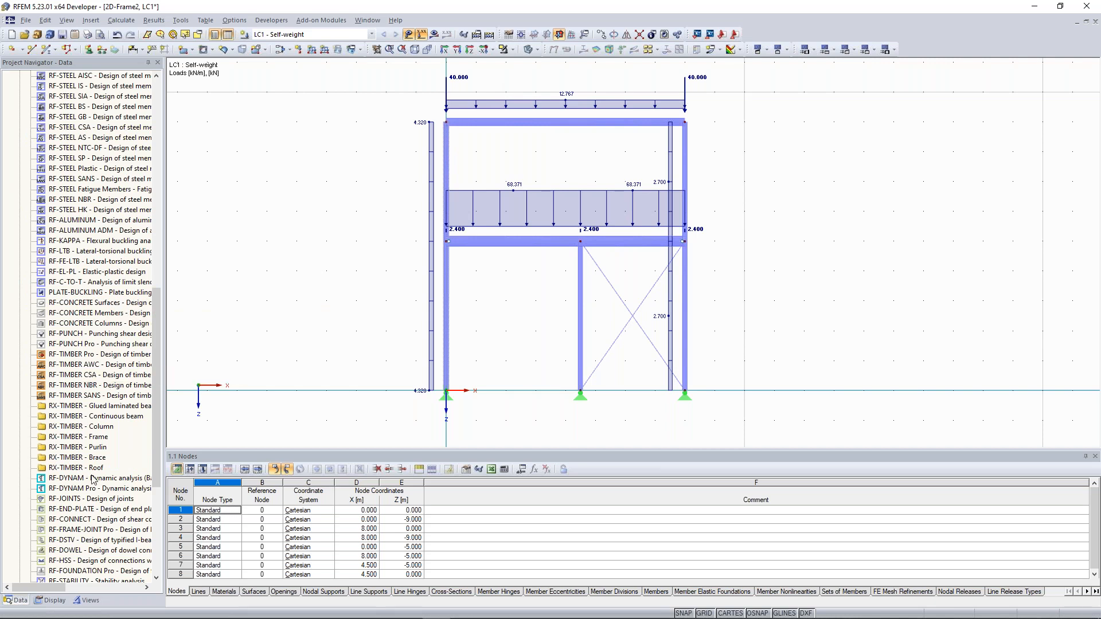
scroll(120, 430, down, 2)
scroll(119, 431, down, 2)
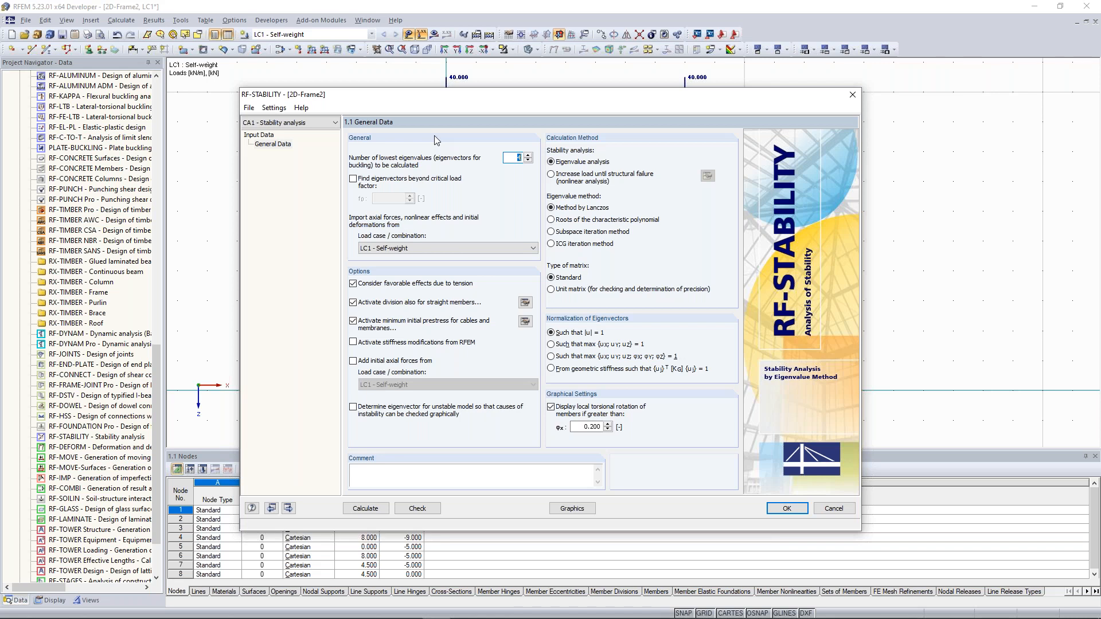
click(366, 324)
click(353, 283)
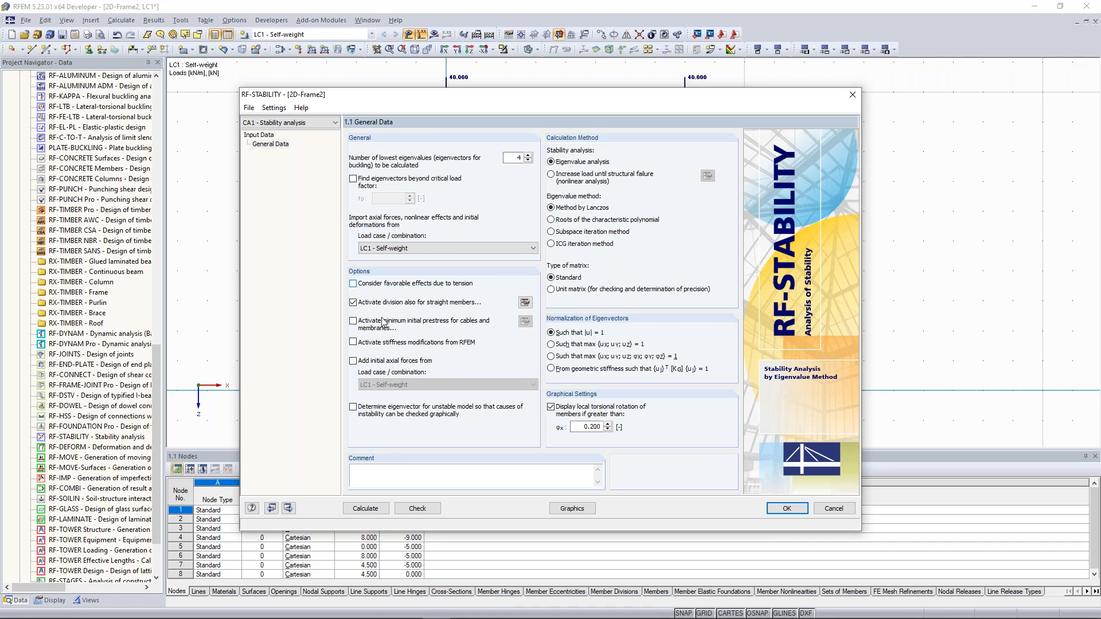
Step: Increase the minimum number of member divisions for straight members not integrated in surfaces in the stability module's FE mesh settings
click(523, 306)
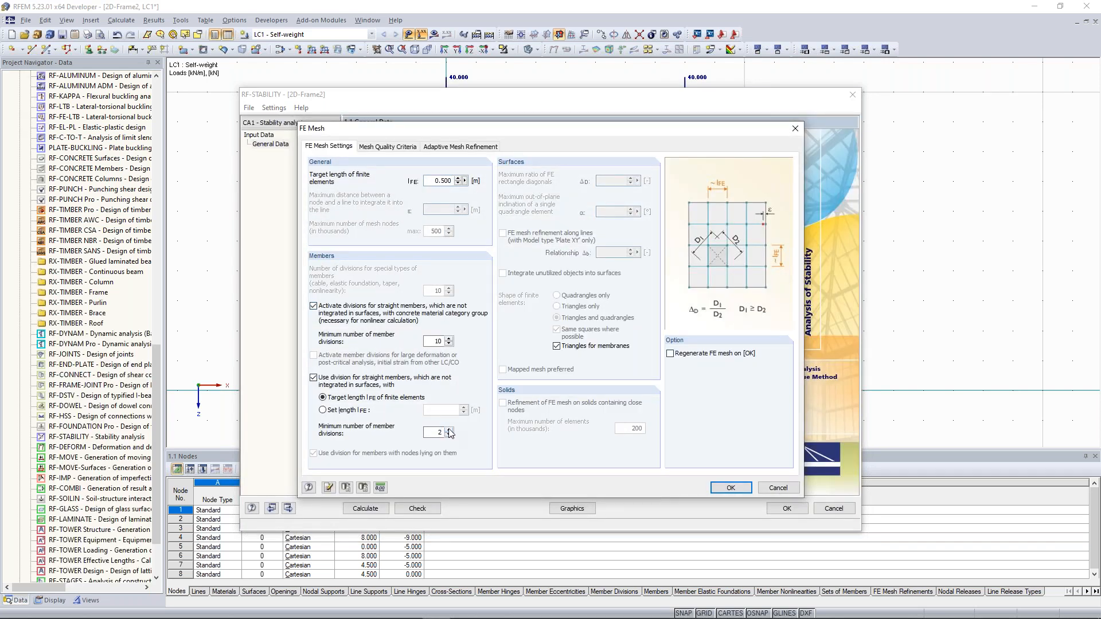
click(449, 429)
click(449, 430)
click(449, 430)
click(449, 429)
click(731, 489)
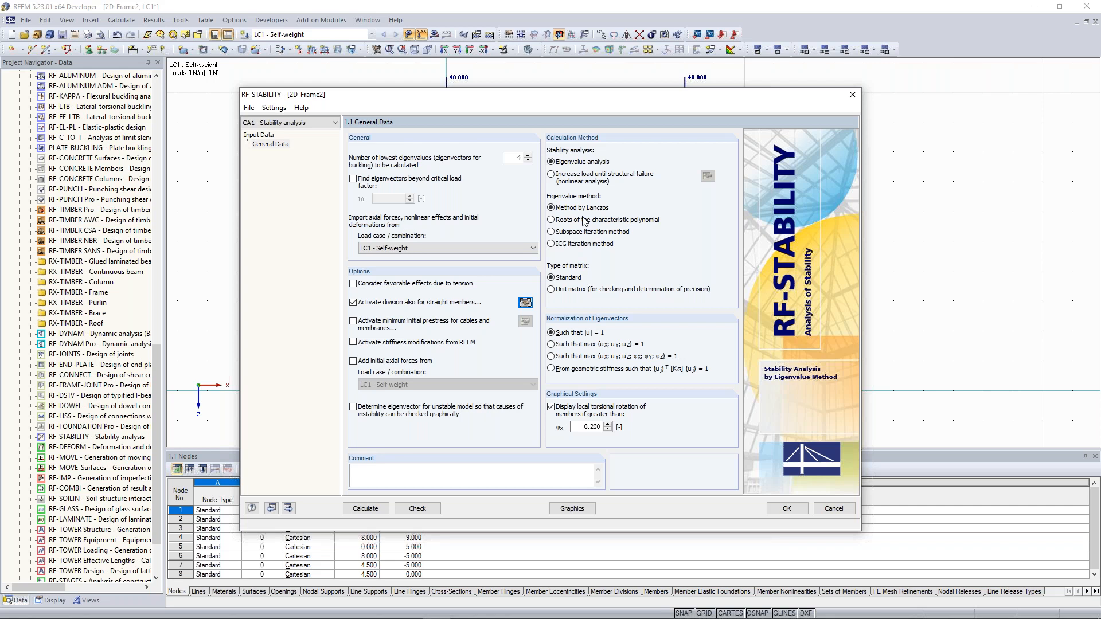
Step: Calculate stability case CA1 for LC1 by the Lanczos method with four eigenvalues, and display the mode shape of eigenvector 2 on the frame
click(365, 509)
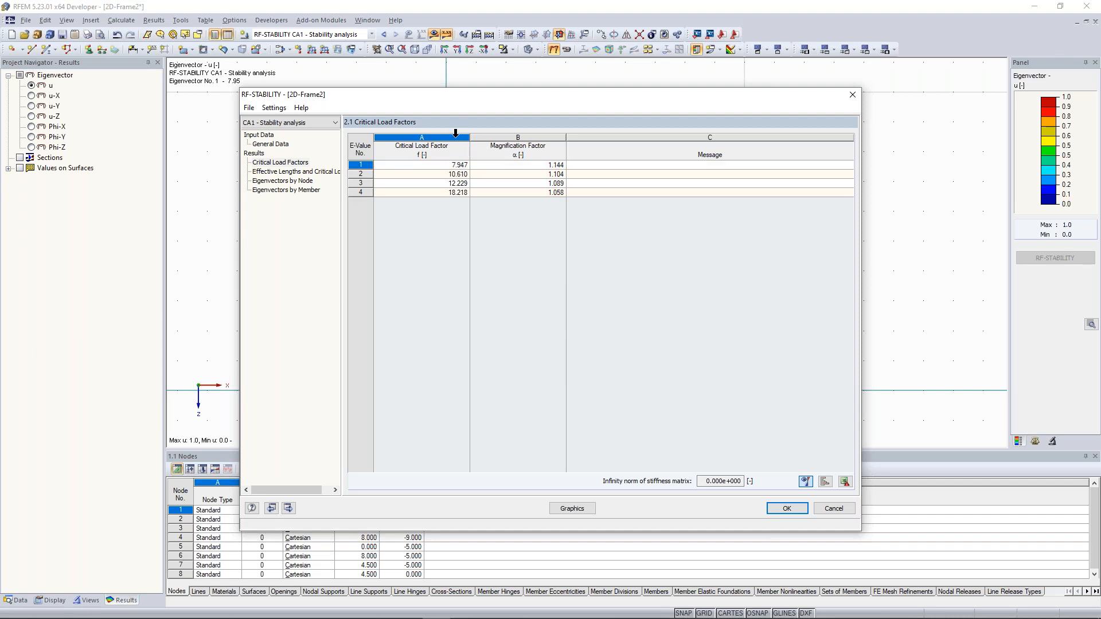
click(787, 509)
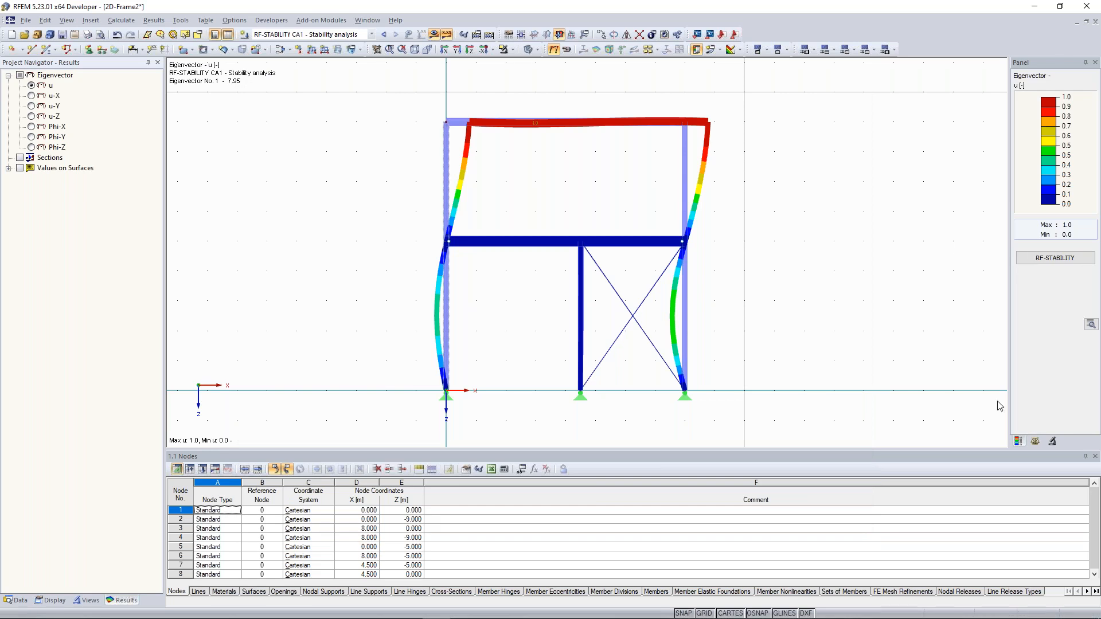
click(1033, 443)
click(1057, 101)
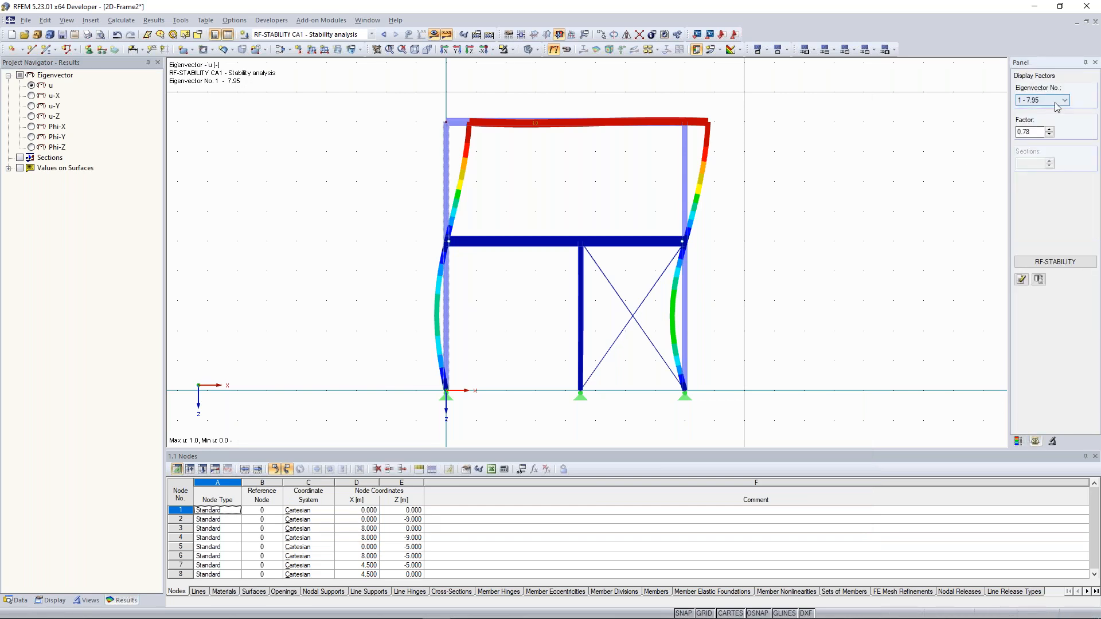
click(1050, 114)
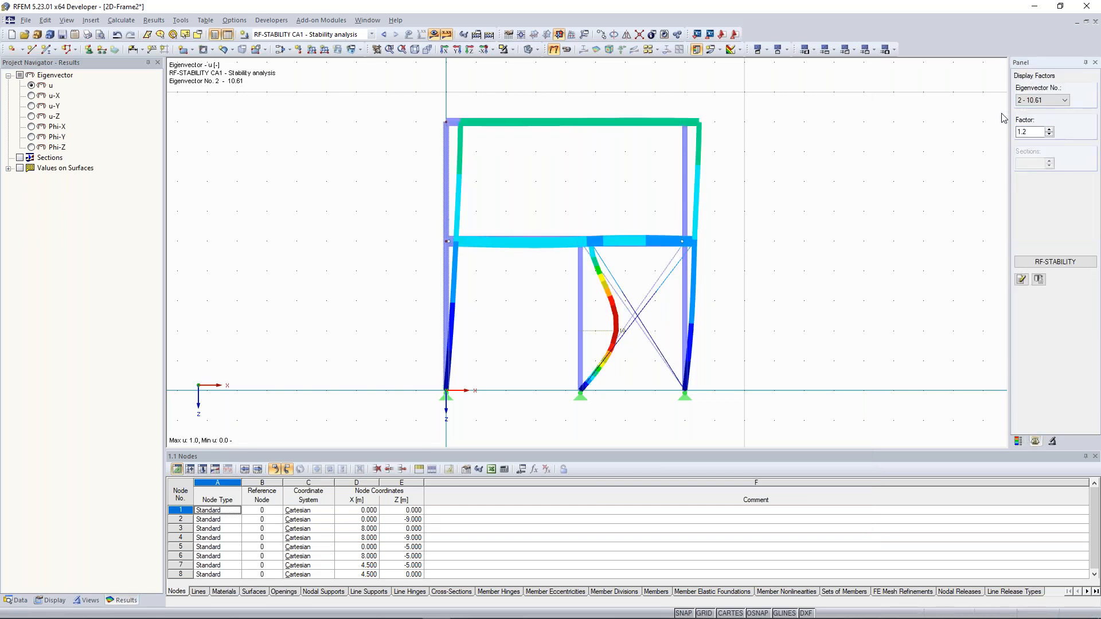
Step: Switch the display back to eigenvector 1 and examine the buckling shape of the outer columns and the connection at the pendulum column's head
click(1057, 101)
click(1041, 107)
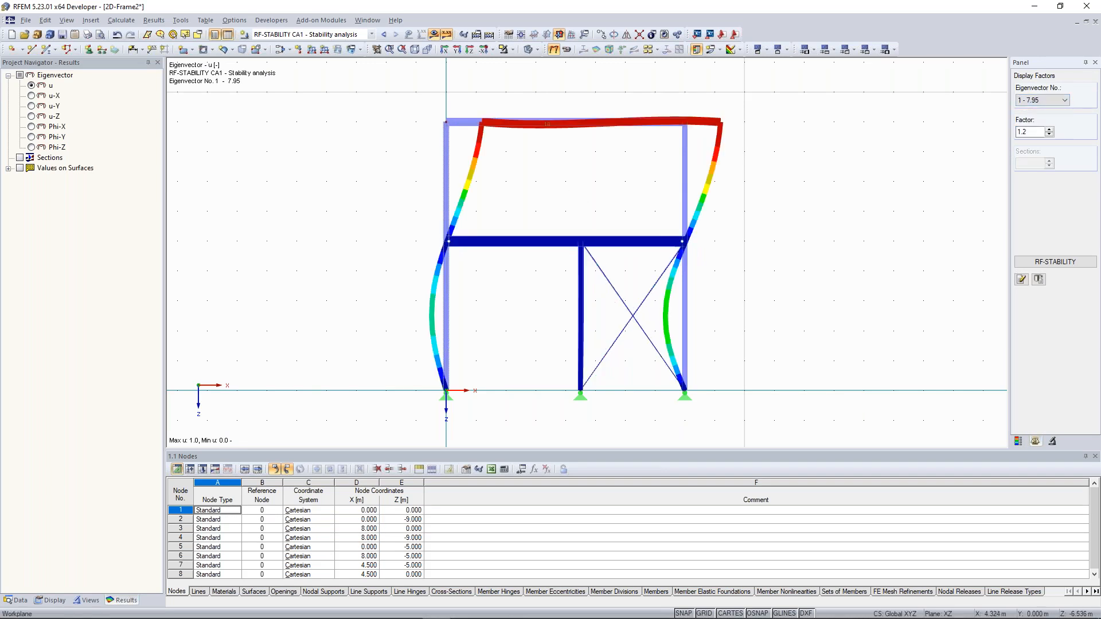
middle_drag(563, 193, 550, 188)
scroll(551, 264, up, 2)
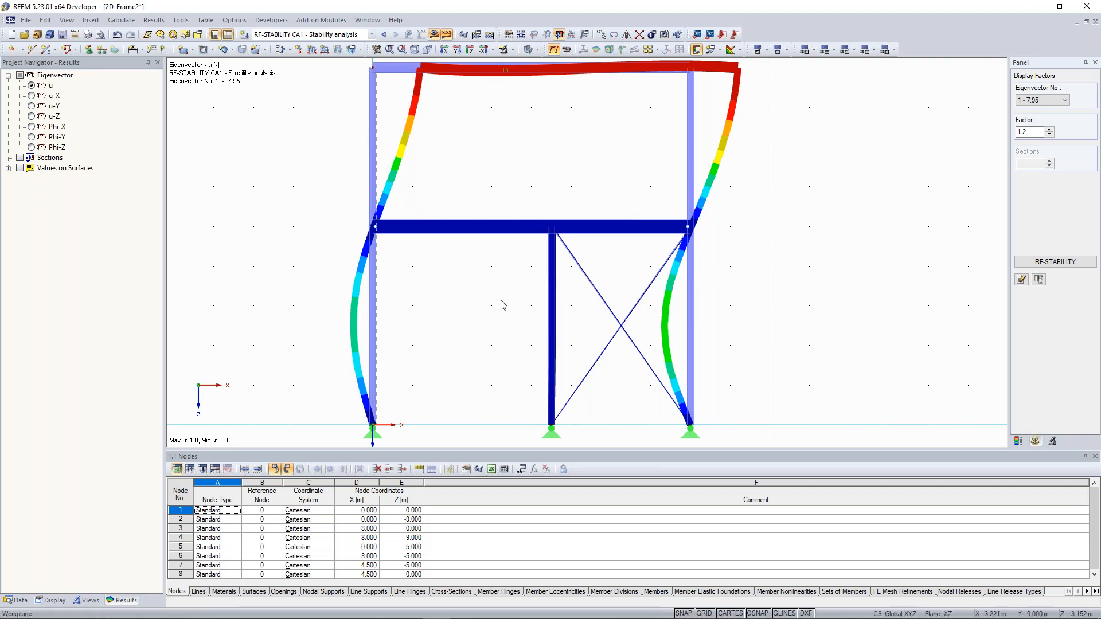
scroll(503, 305, down, 2)
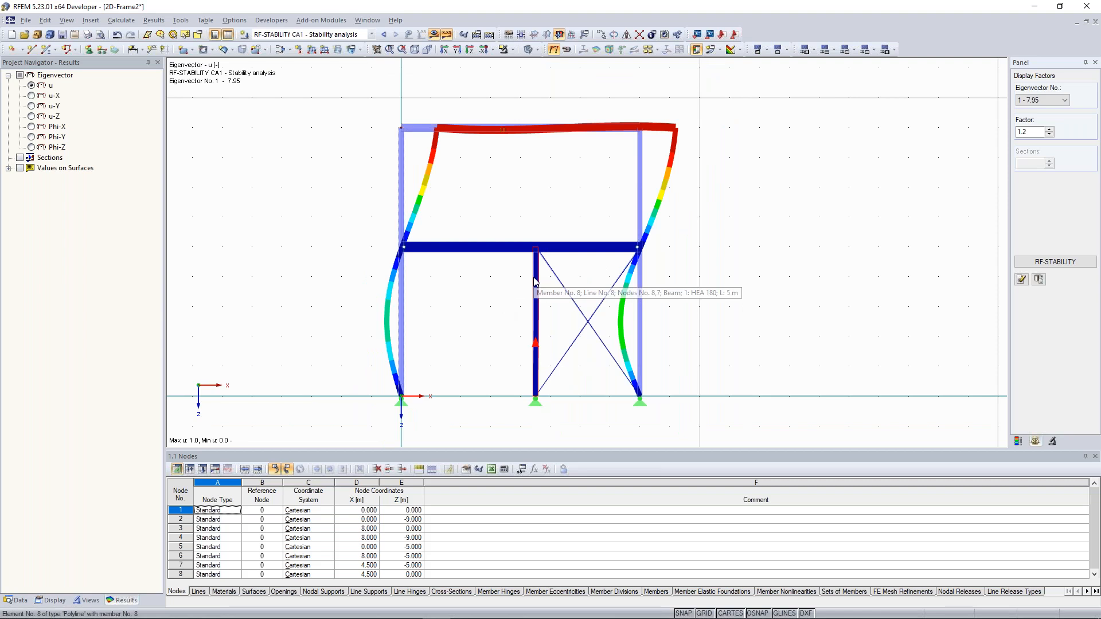
scroll(534, 282, up, 1)
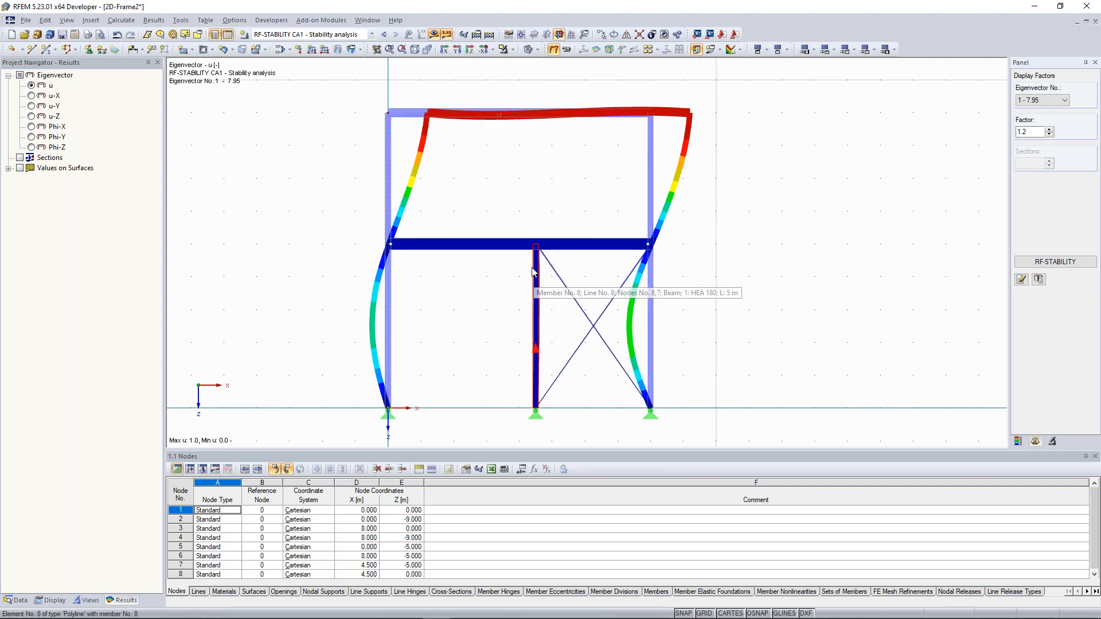
middle_drag(533, 272, 538, 256)
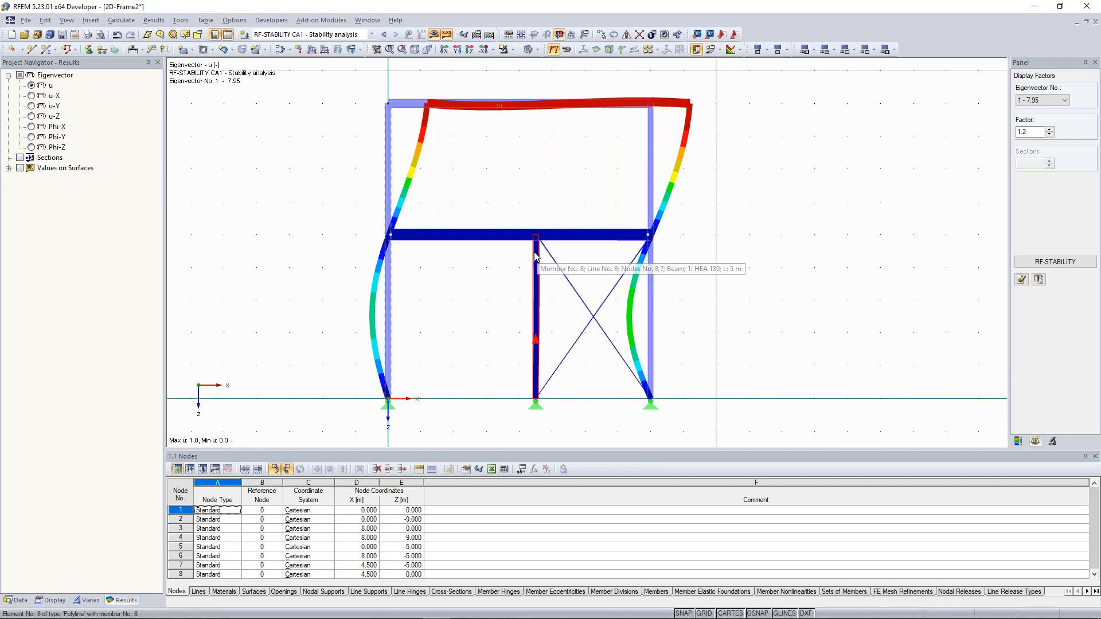
scroll(536, 256, up, 1)
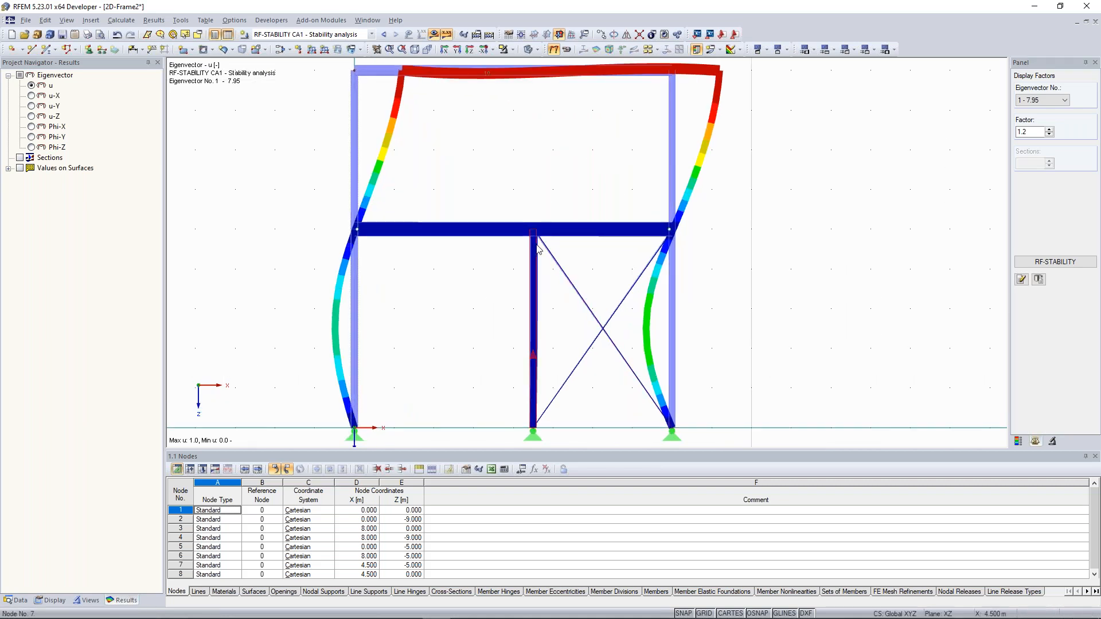
scroll(539, 241, down, 1)
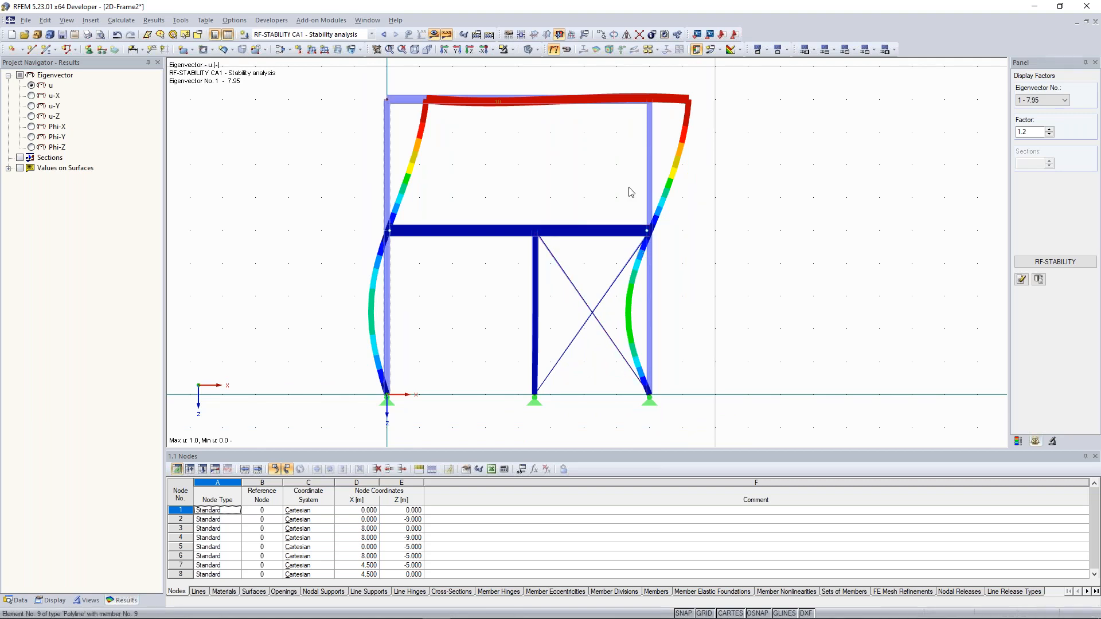
middle_drag(555, 241, 557, 231)
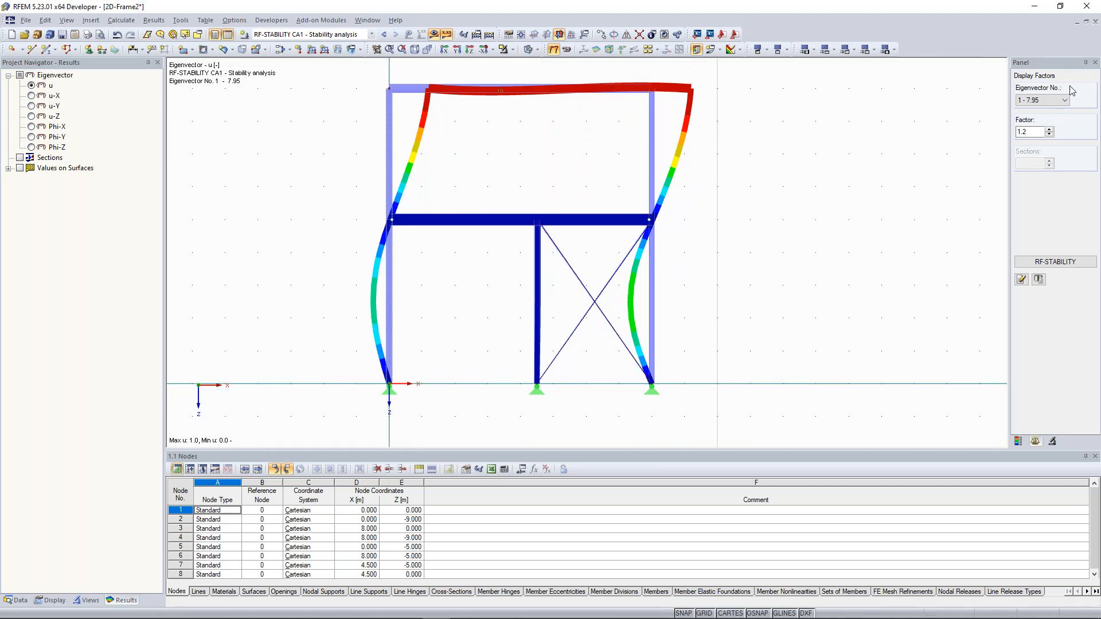
Step: Select eigenvector 1 again and examine the buckling shape of the pendulum column in the braced bay
click(1050, 102)
click(1038, 109)
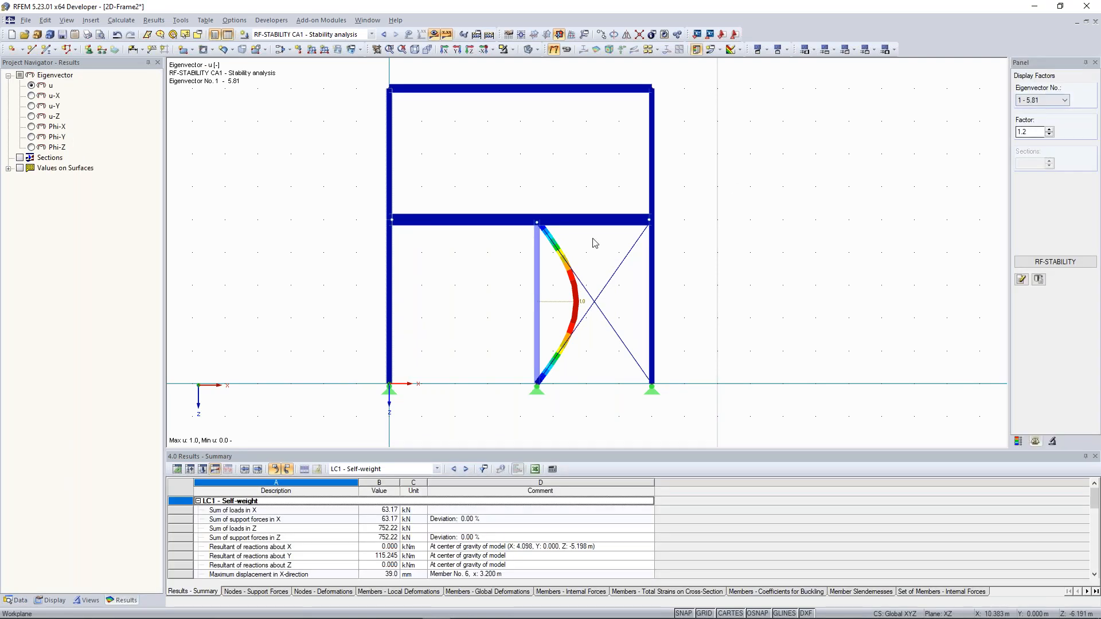
scroll(544, 283, up, 1)
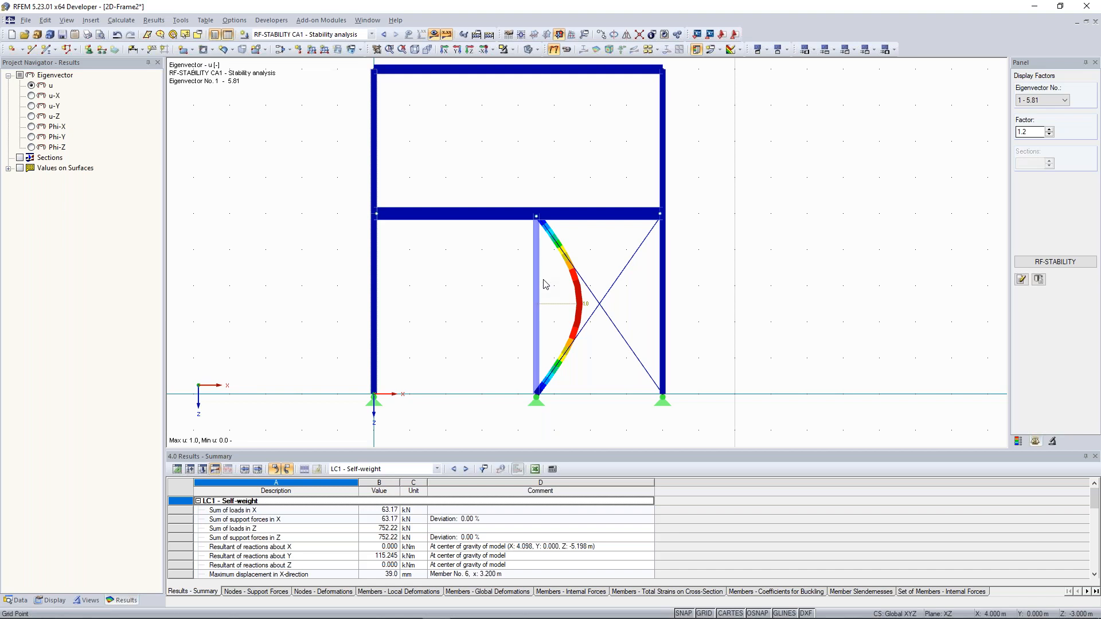
scroll(491, 305, down, 1)
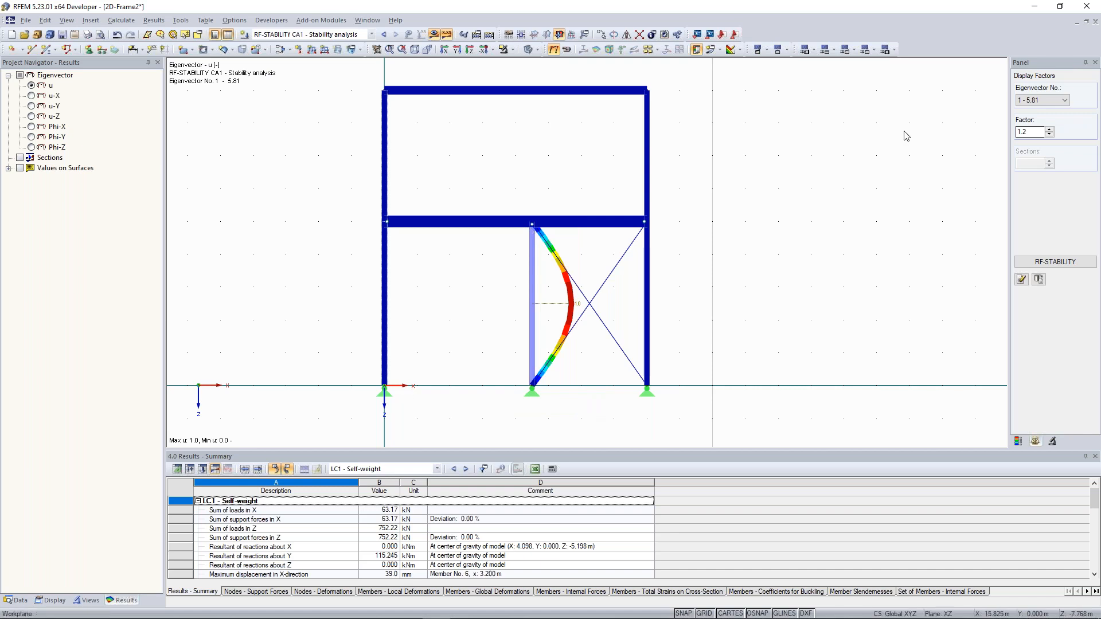
Step: Display the buckling mode shape of eigenvector 2 on the whole frame
click(1043, 101)
click(1044, 102)
click(1043, 101)
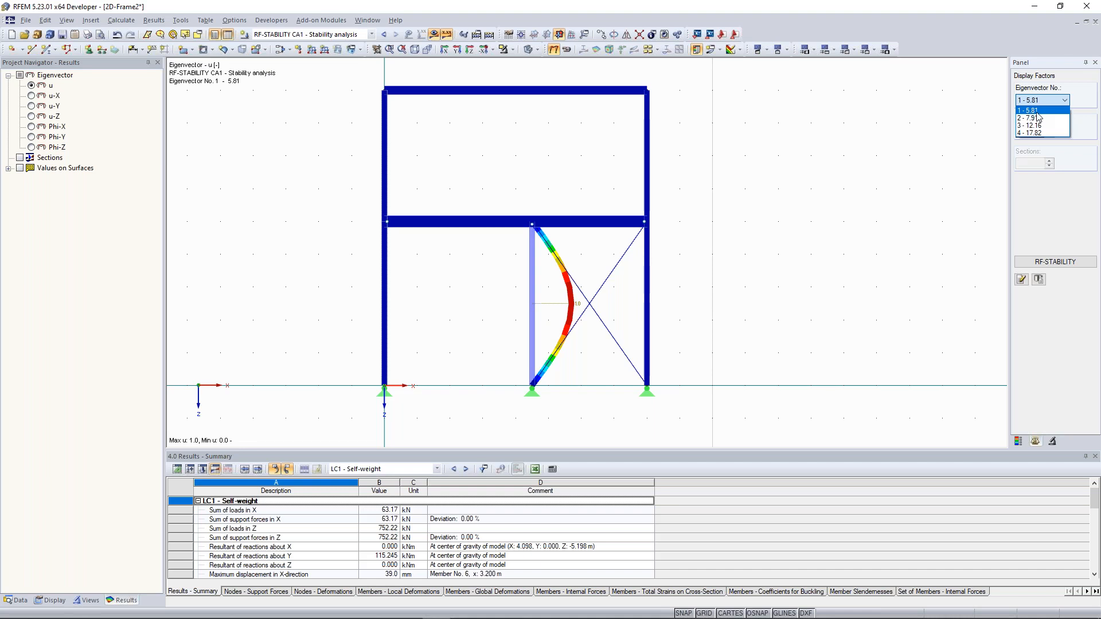
click(1038, 117)
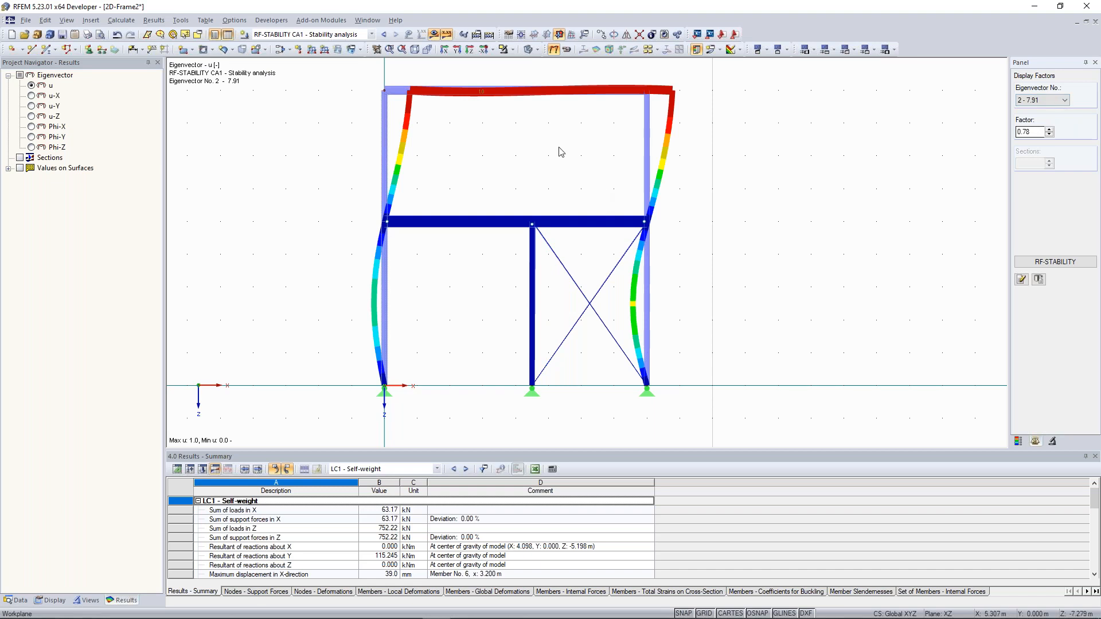
scroll(561, 164, down, 1)
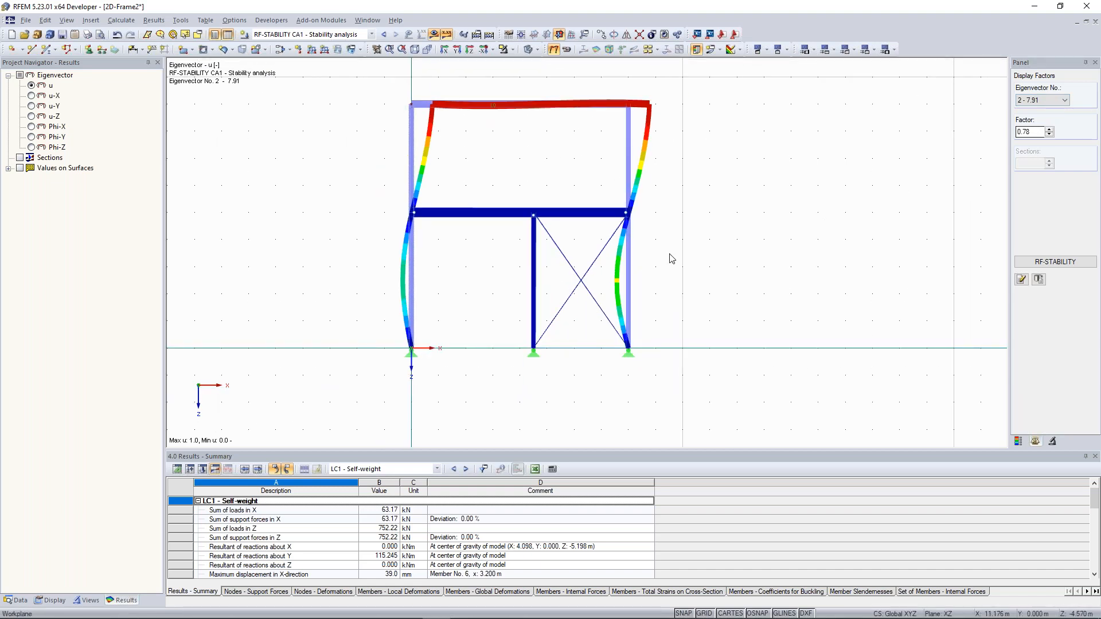
Step: Open the RF-STABILITY results and examine the effective lengths and critical loads of the members, including pendulum column member 8, against the mode shapes
click(1055, 261)
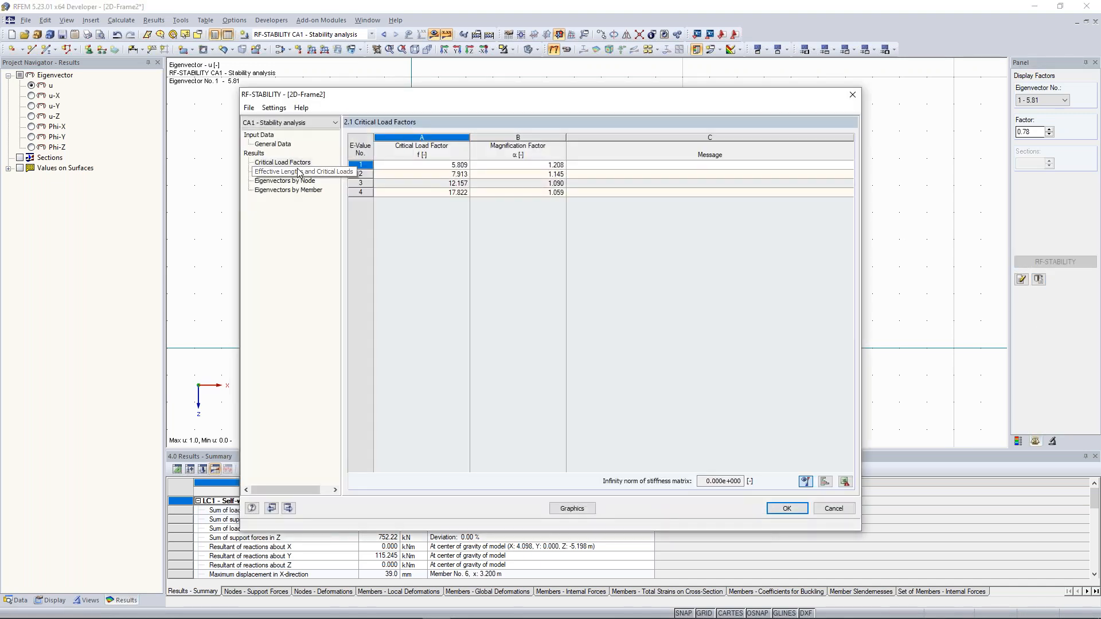
click(299, 172)
drag(465, 95, 586, 280)
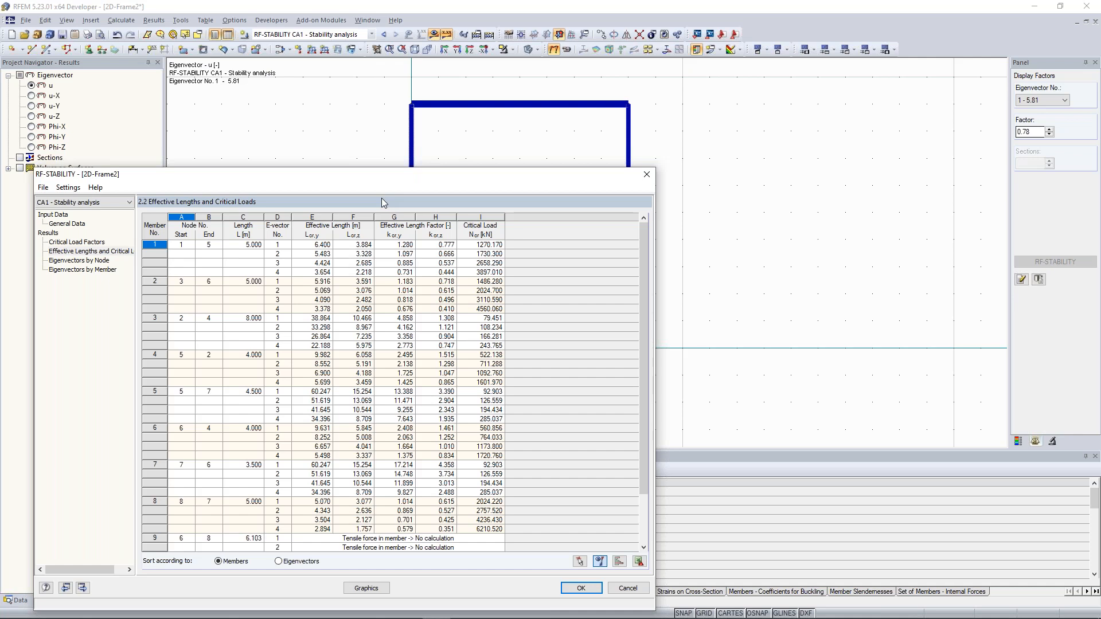
key(Return)
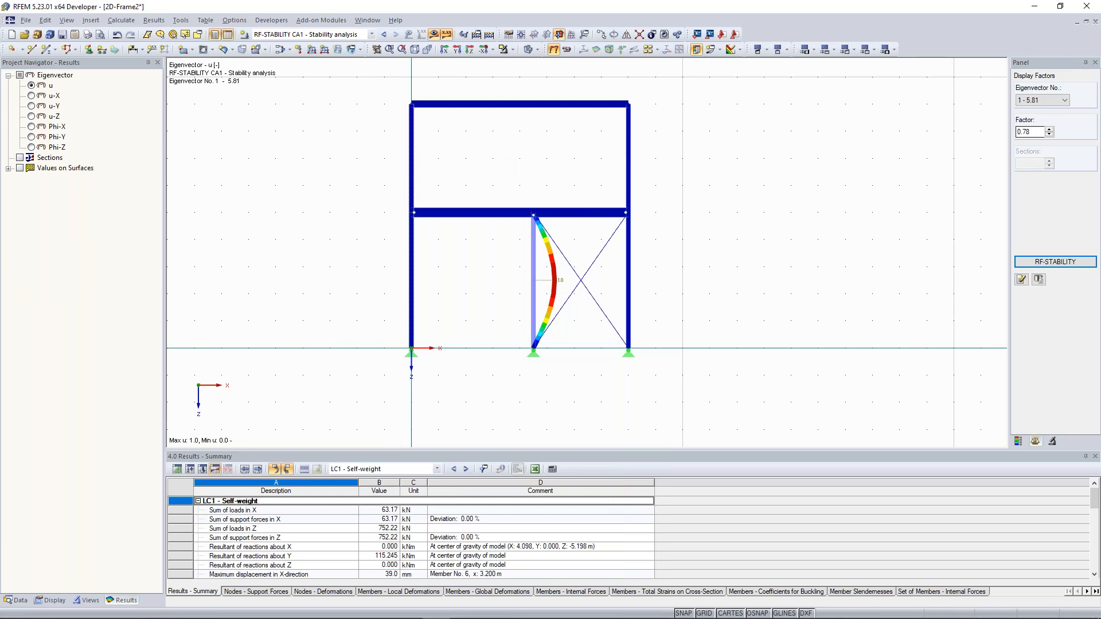
key(Return)
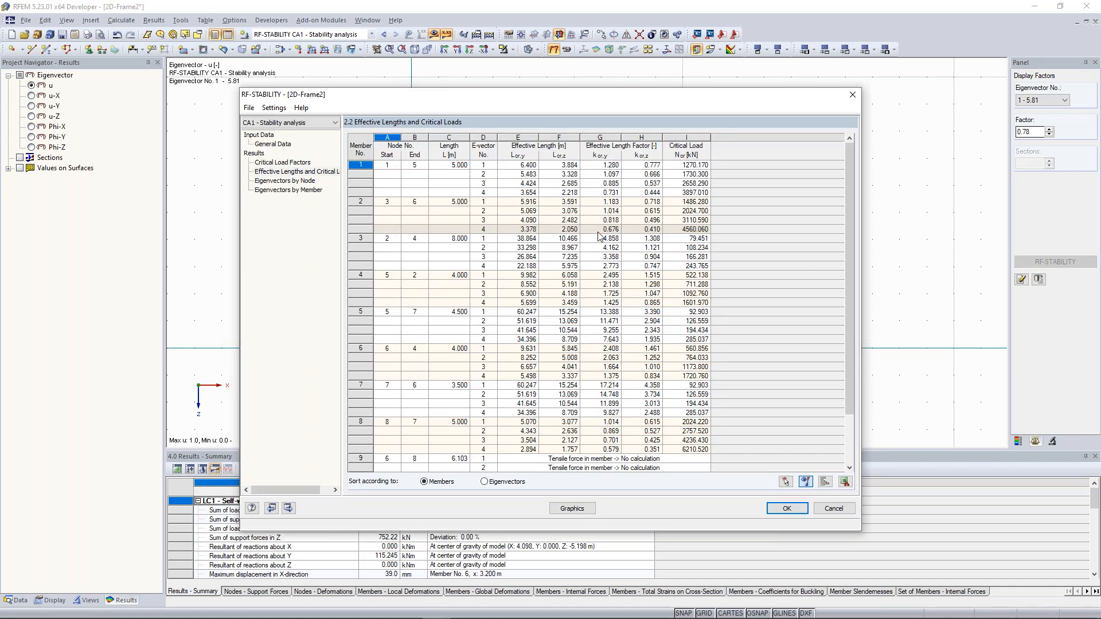
scroll(598, 232, down, 2)
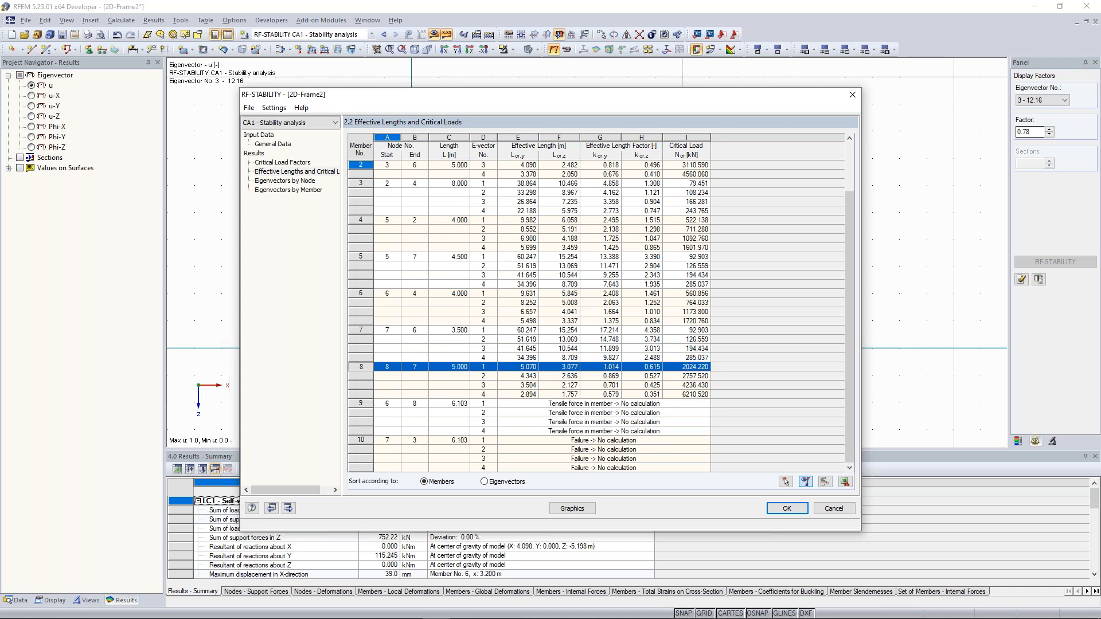
drag(526, 104, 758, 81)
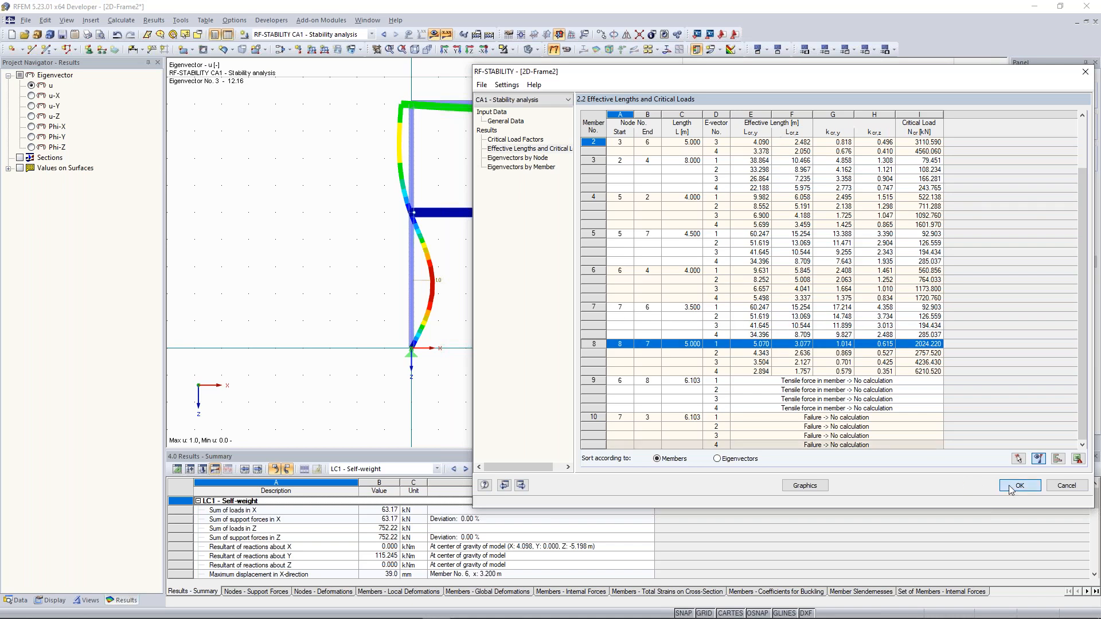
key(Return)
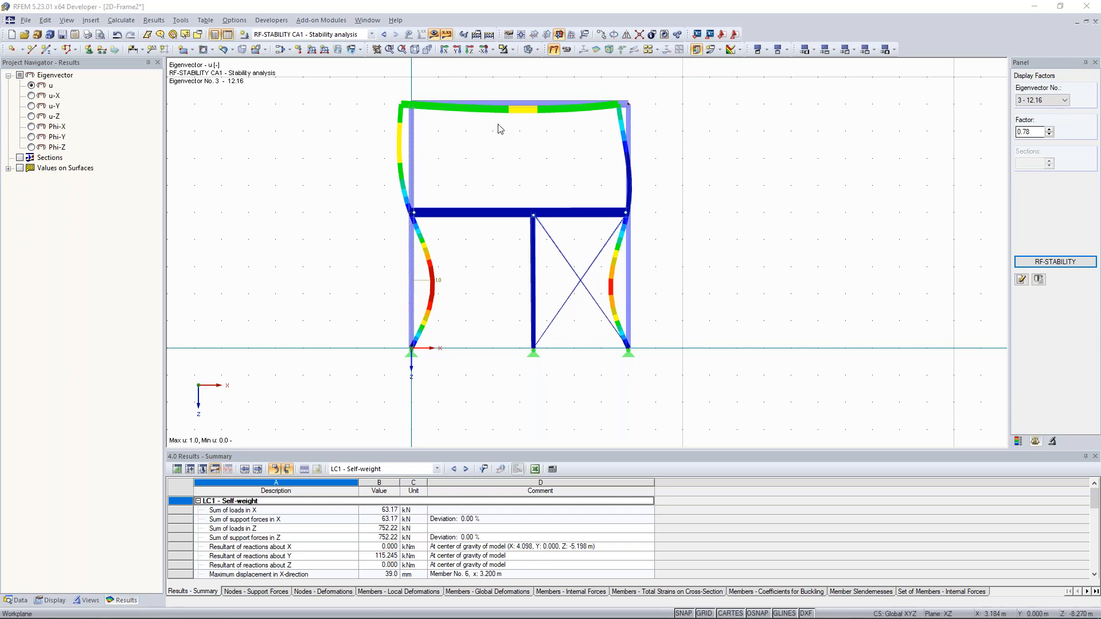
Step: Hide the stability results, switch to load case LC1 and display the bending moments My on the frame's members
click(434, 35)
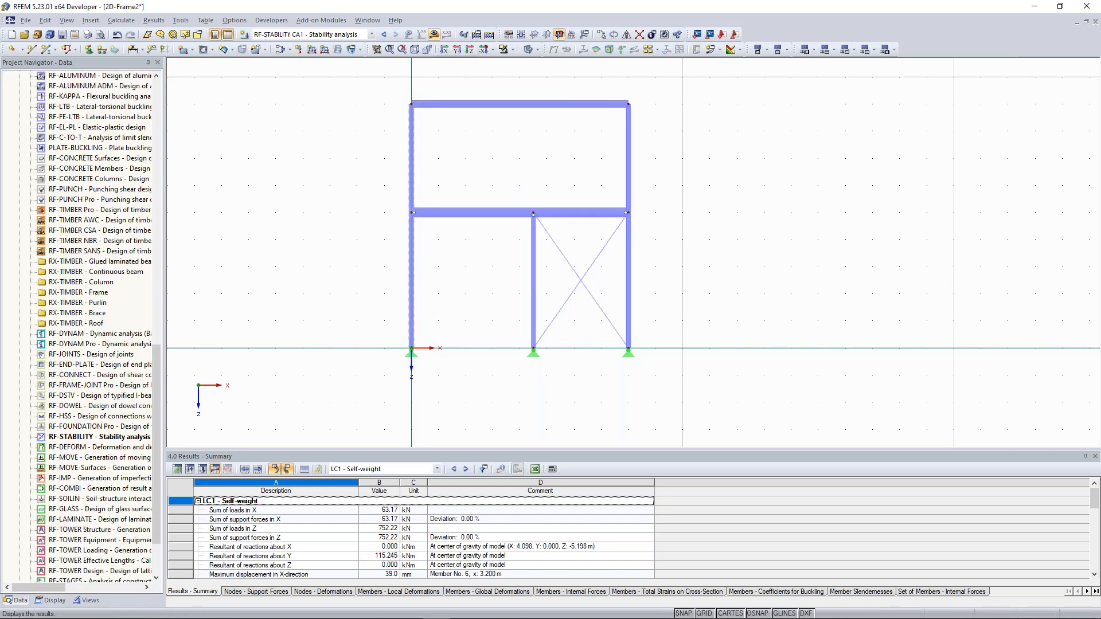
drag(432, 165, 387, 151)
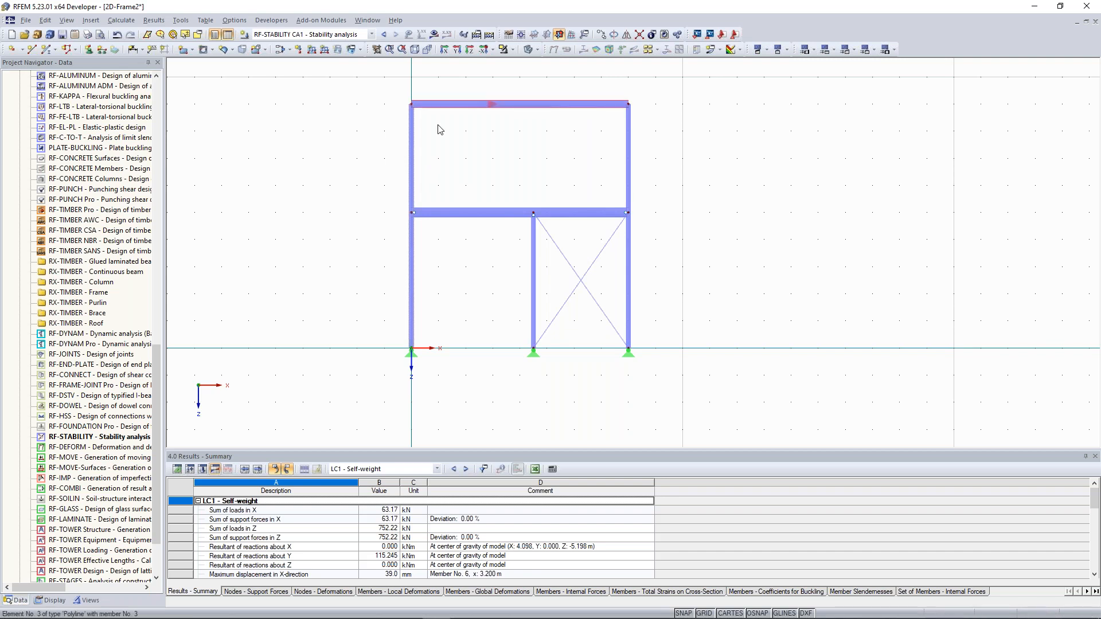
middle_drag(497, 166, 487, 189)
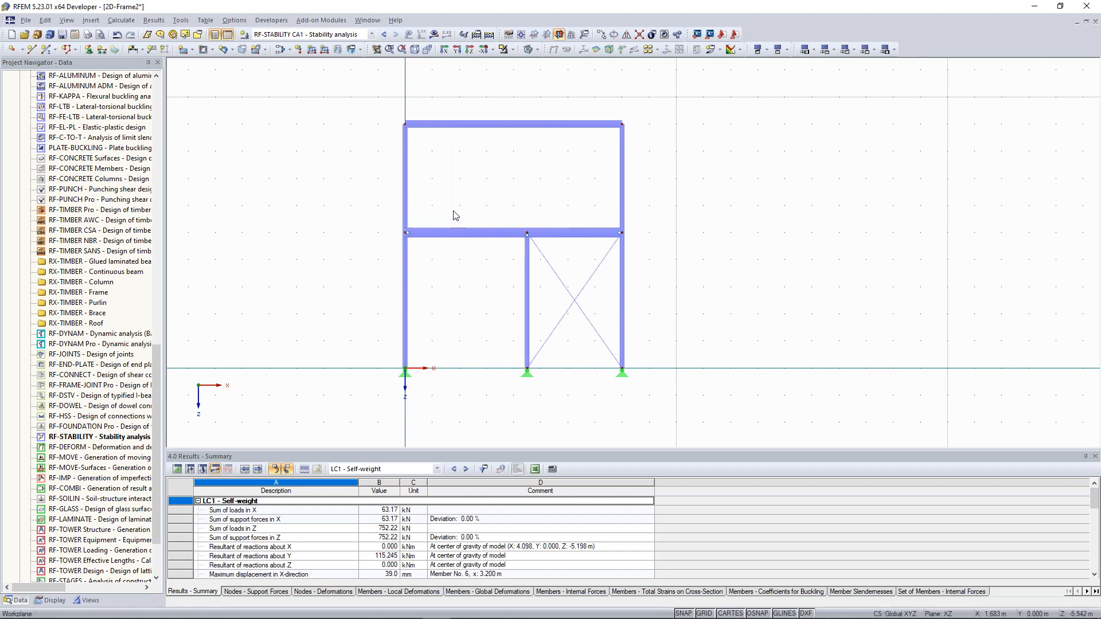
scroll(103, 264, up, 14)
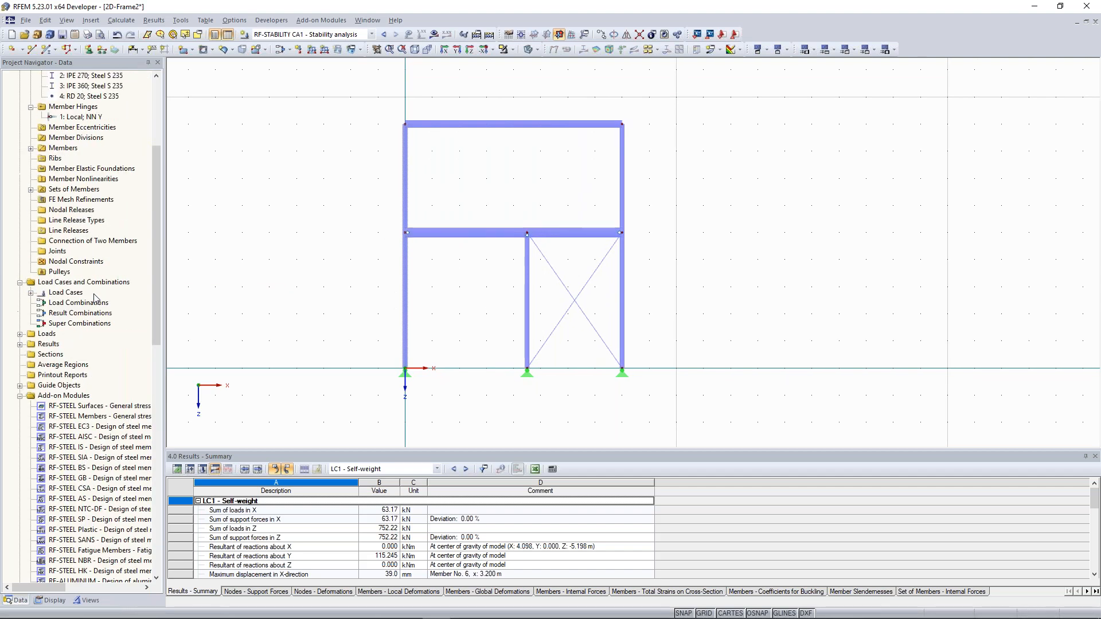
scroll(513, 77, up, 1)
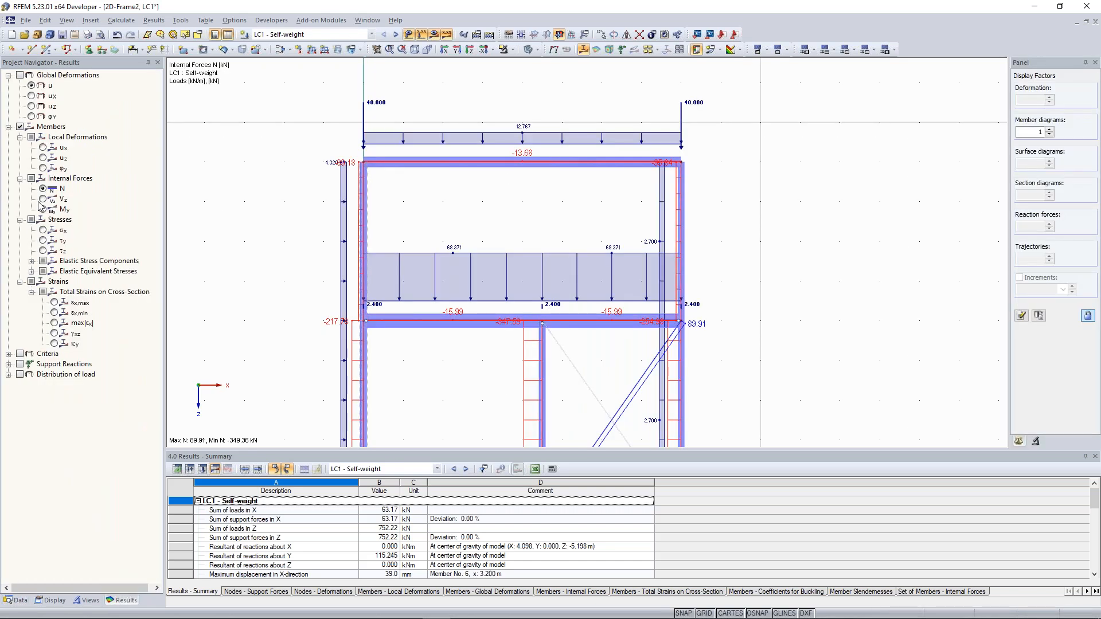
click(43, 209)
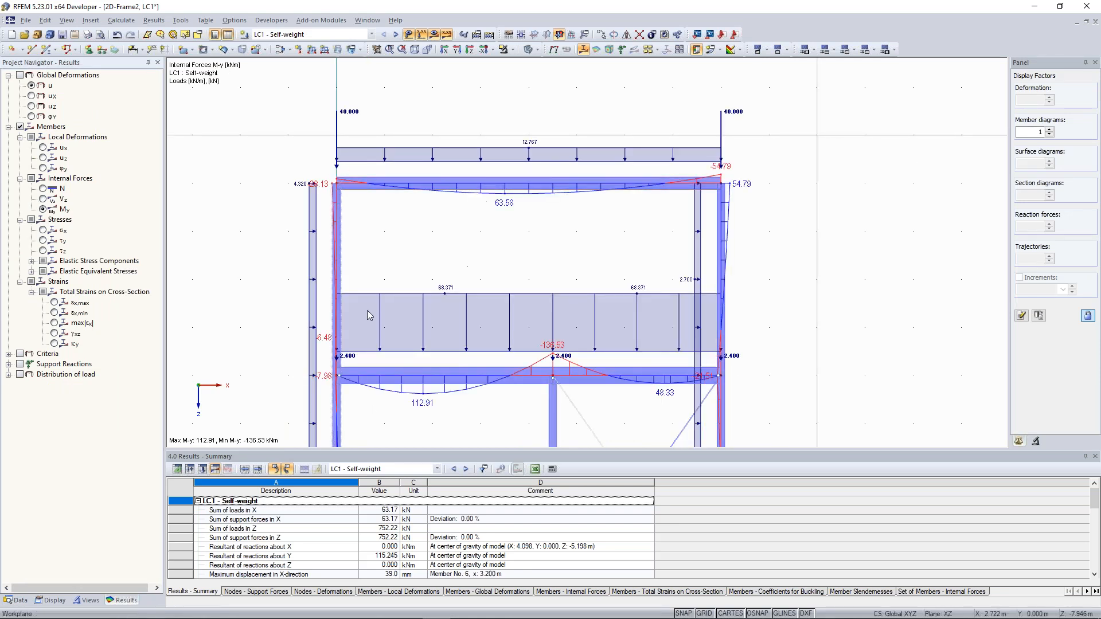
middle_drag(468, 257, 469, 276)
scroll(418, 247, up, 1)
middle_drag(414, 254, 411, 288)
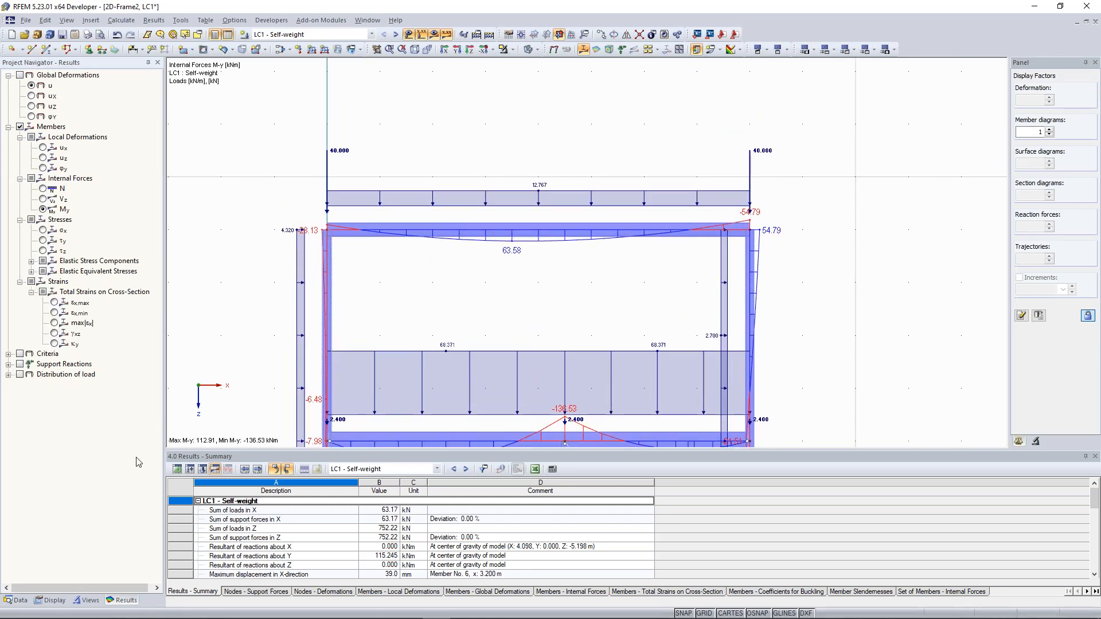
Step: Open the RF-STEEL Members add-on module and assign the top beam, member 3, and load case LC1 for design
click(50, 600)
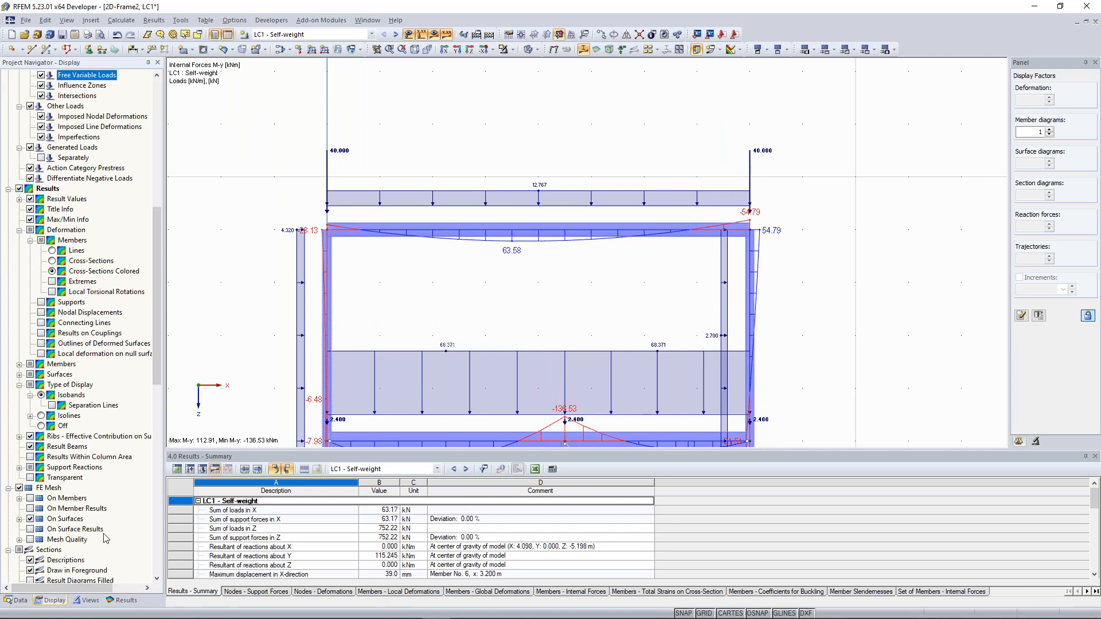
click(16, 601)
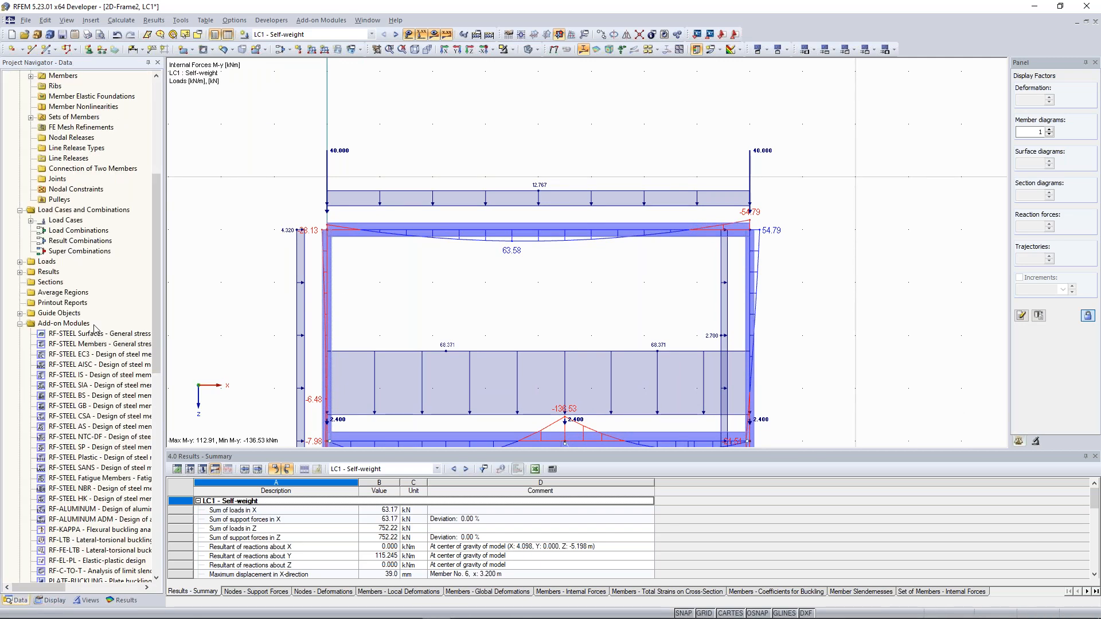
middle_drag(432, 297, 429, 291)
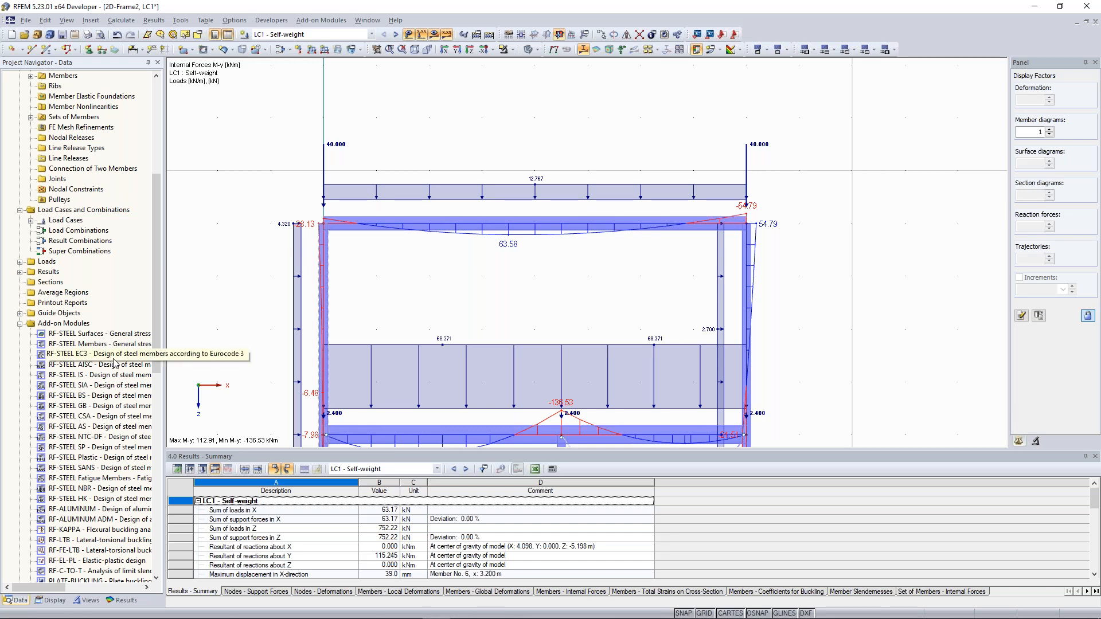
scroll(454, 266, down, 1)
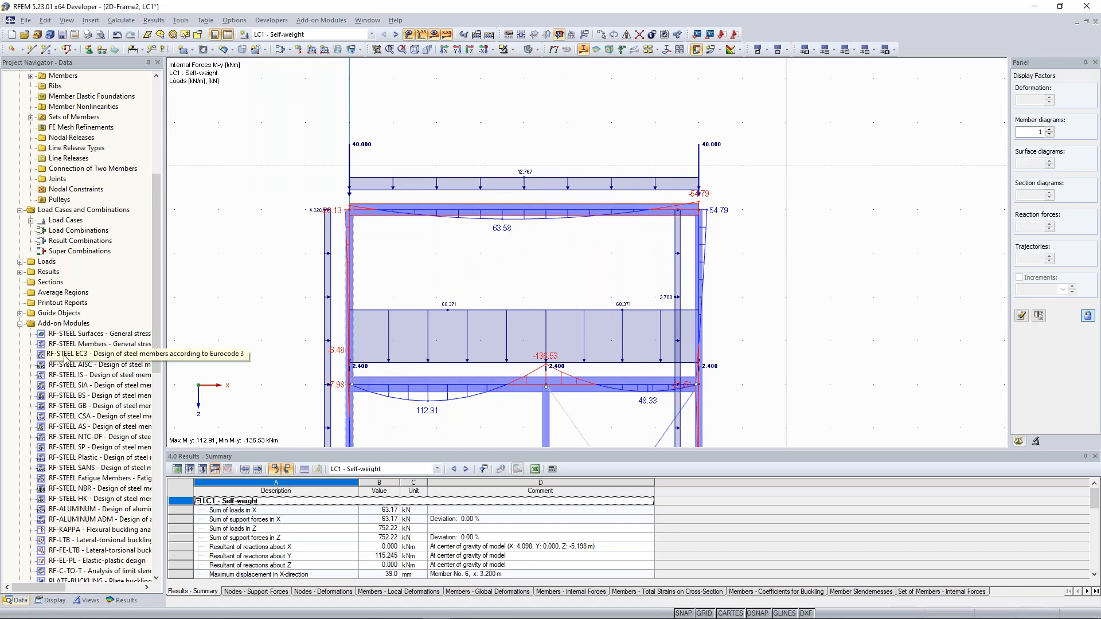
drag(161, 338, 161, 367)
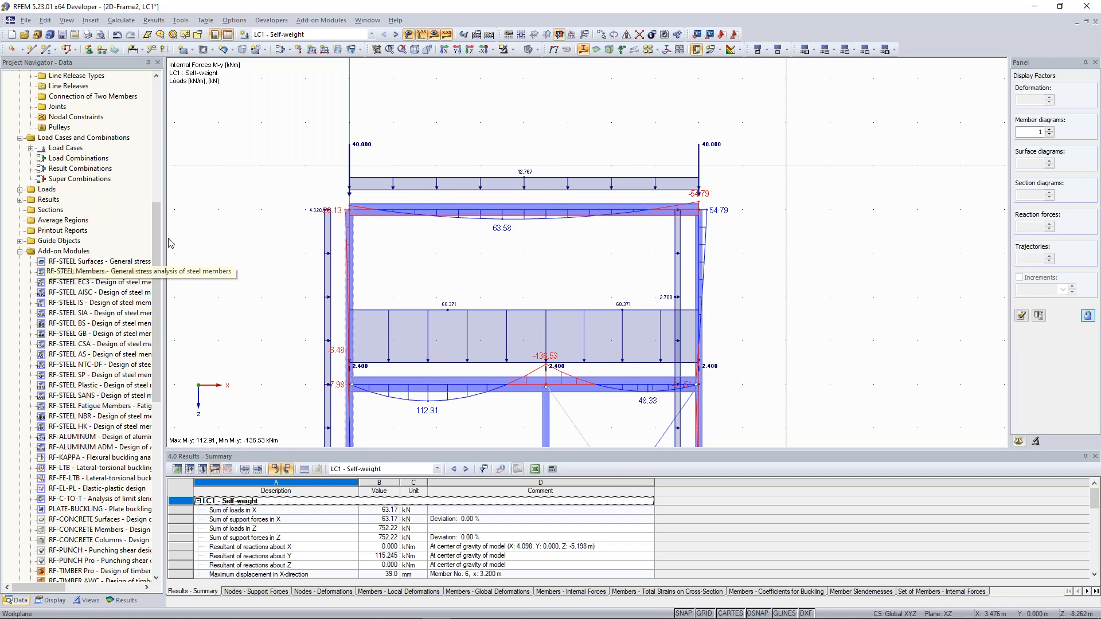
scroll(502, 246, up, 3)
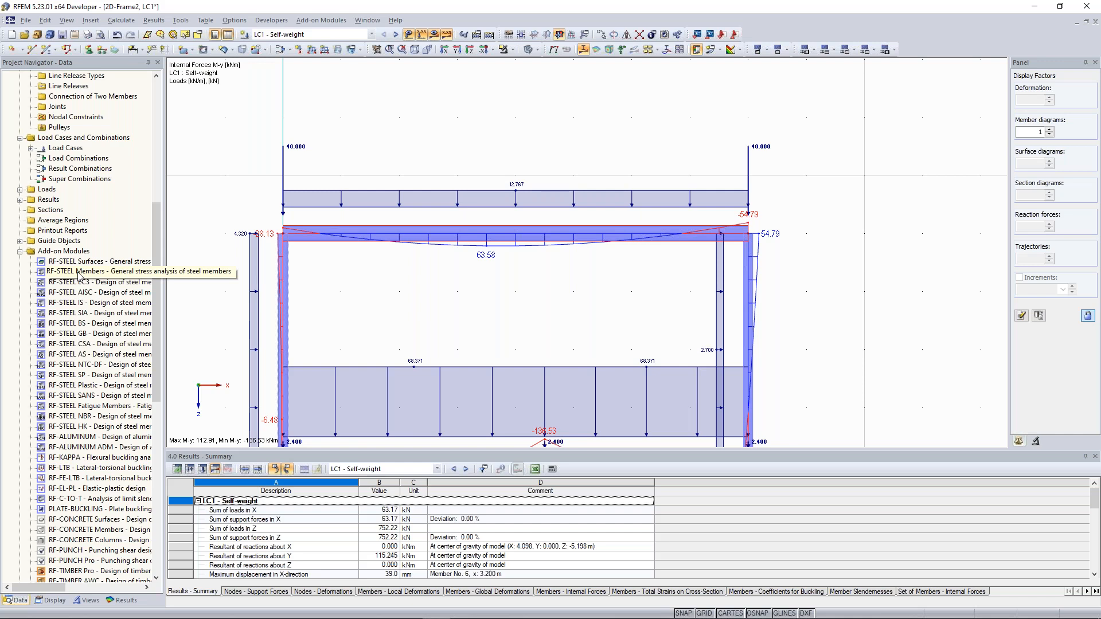
double_click(79, 274)
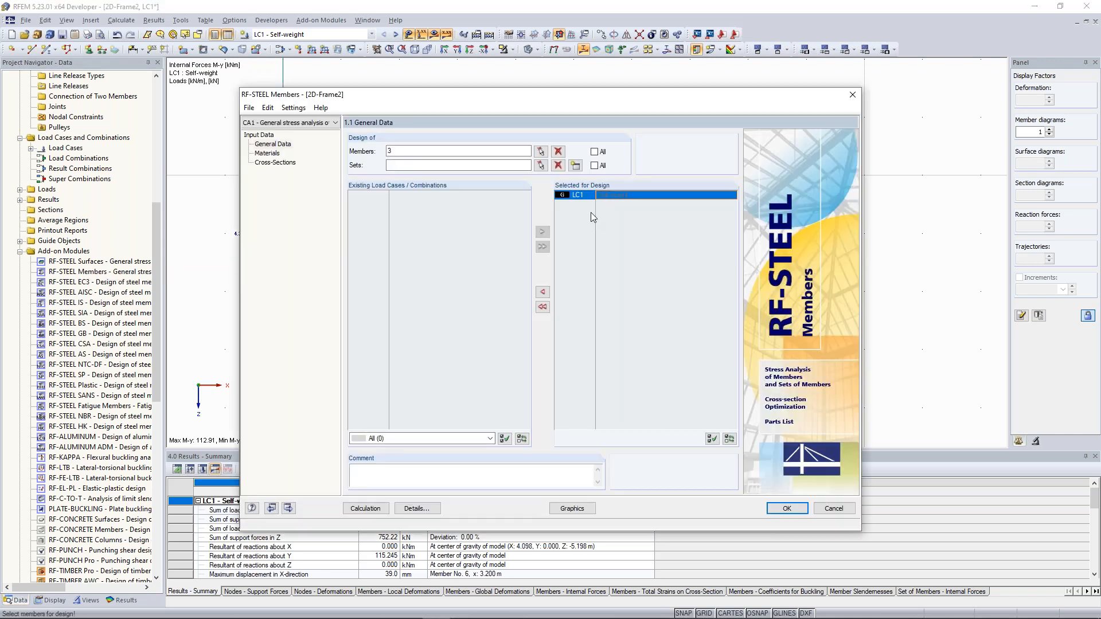
Step: Review the Steel S 235 material and the IPE 270 cross-section in the design input, and calculate the stresses of member 3
click(275, 154)
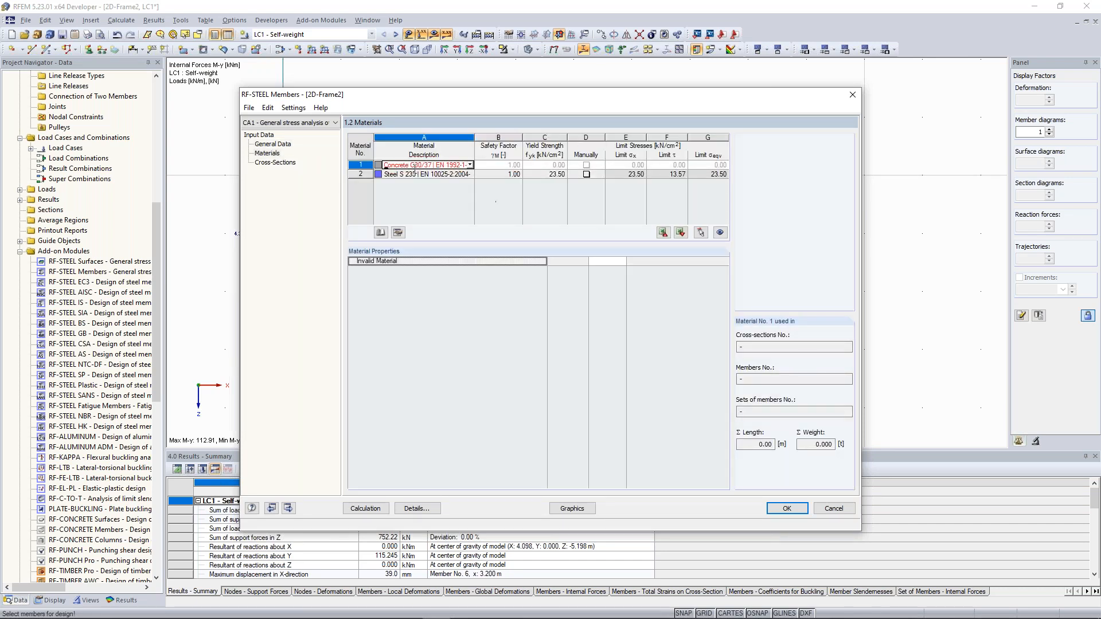
click(443, 175)
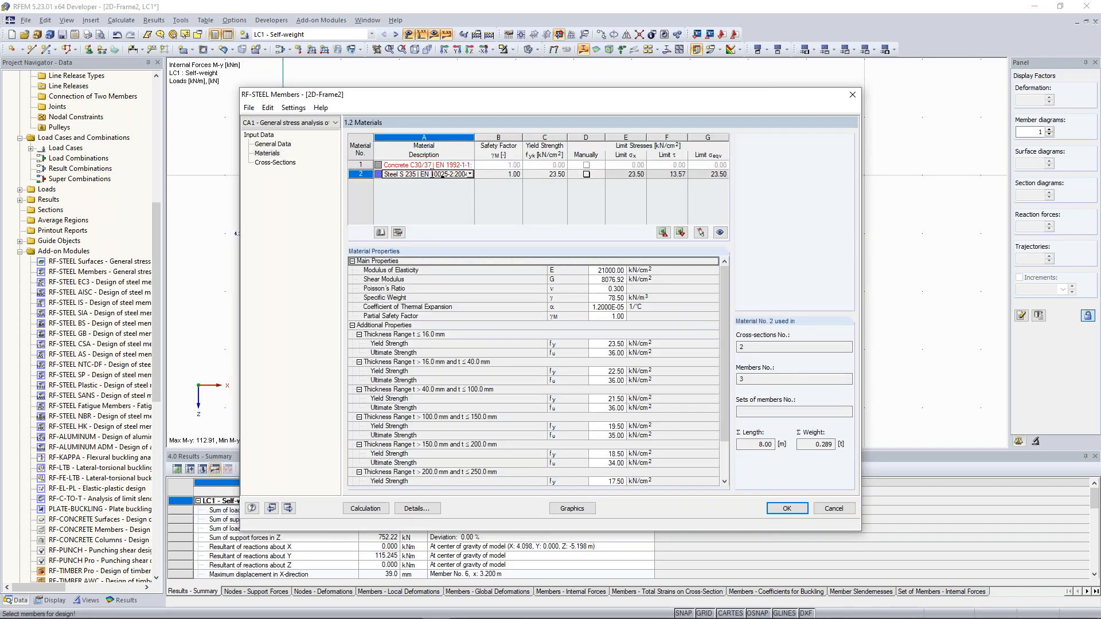
click(270, 162)
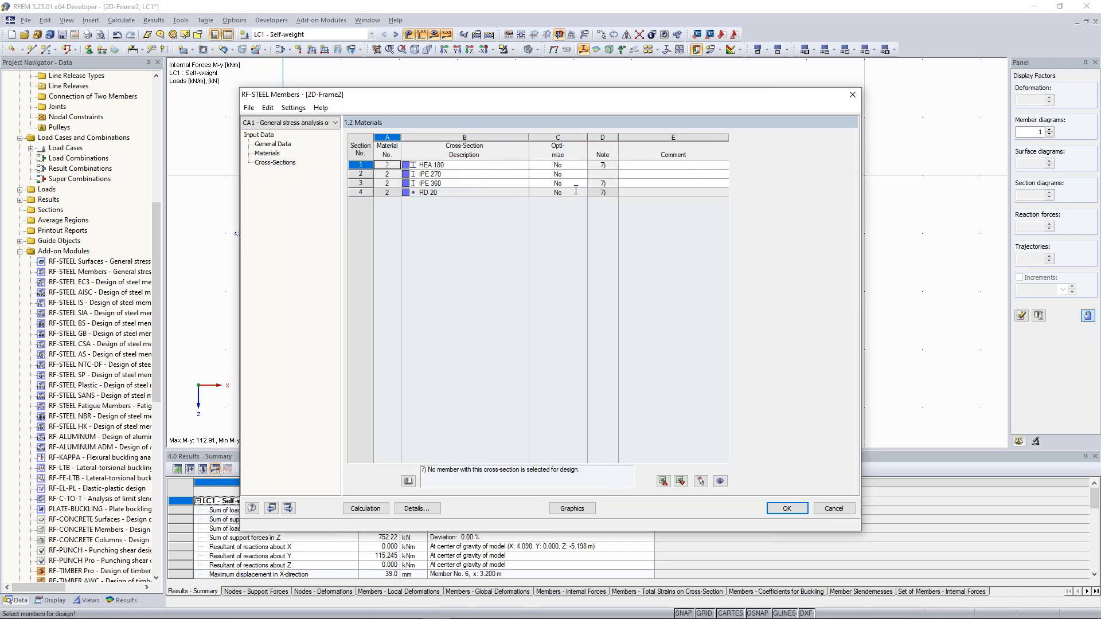
drag(480, 94, 457, 255)
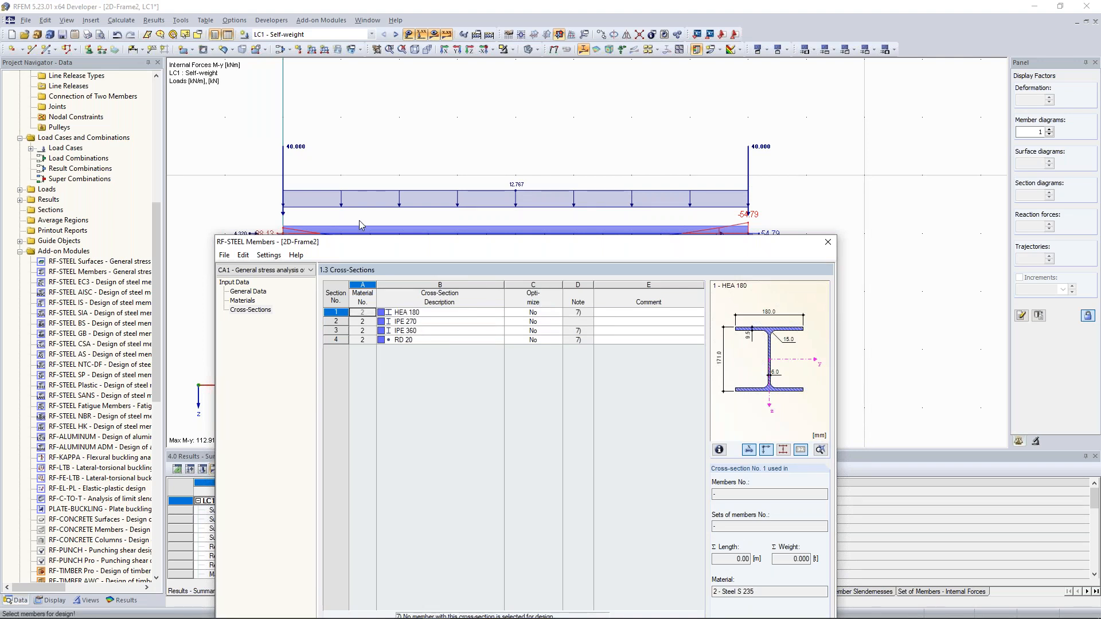
drag(361, 241, 354, 293)
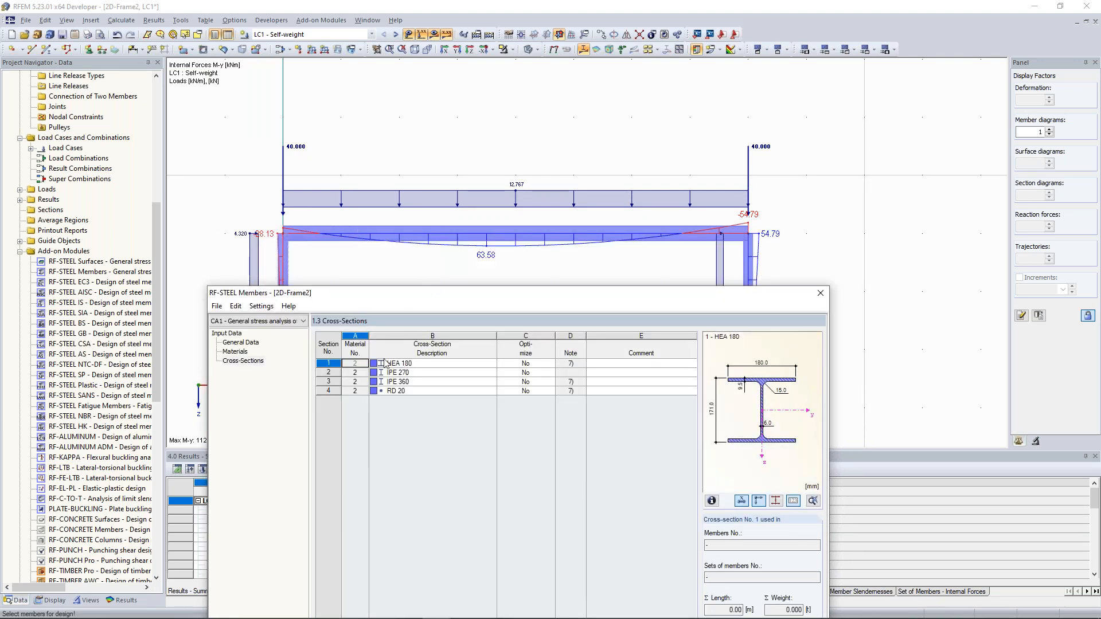
click(410, 373)
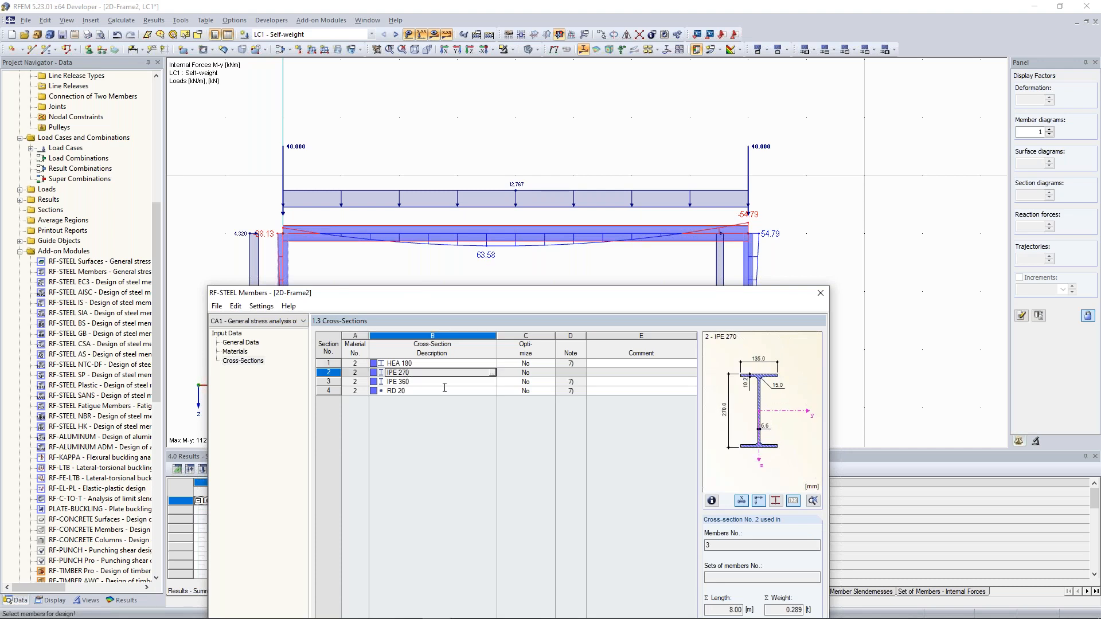
drag(474, 304, 470, 76)
click(330, 478)
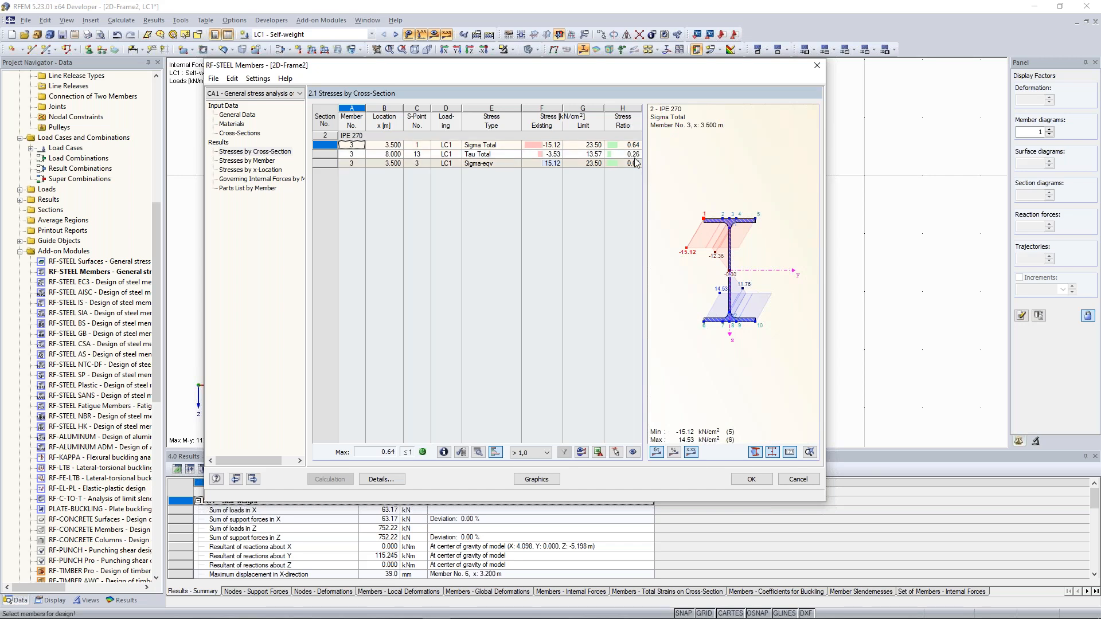
Step: Set the optimization of the IPE 270 cross-section to From current row
drag(626, 72, 638, 113)
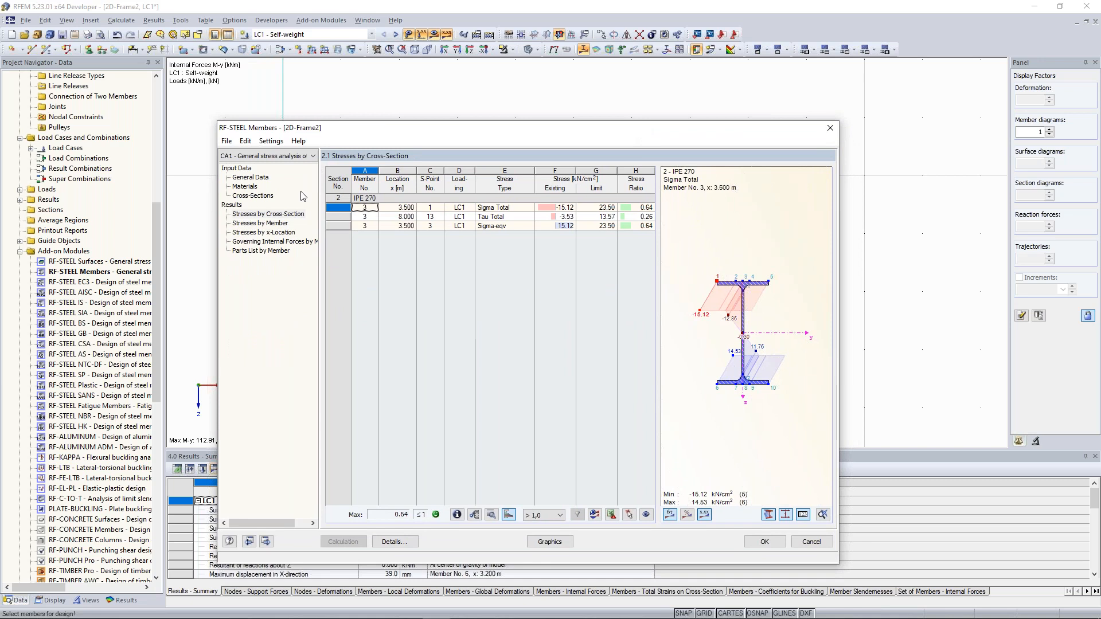
click(261, 196)
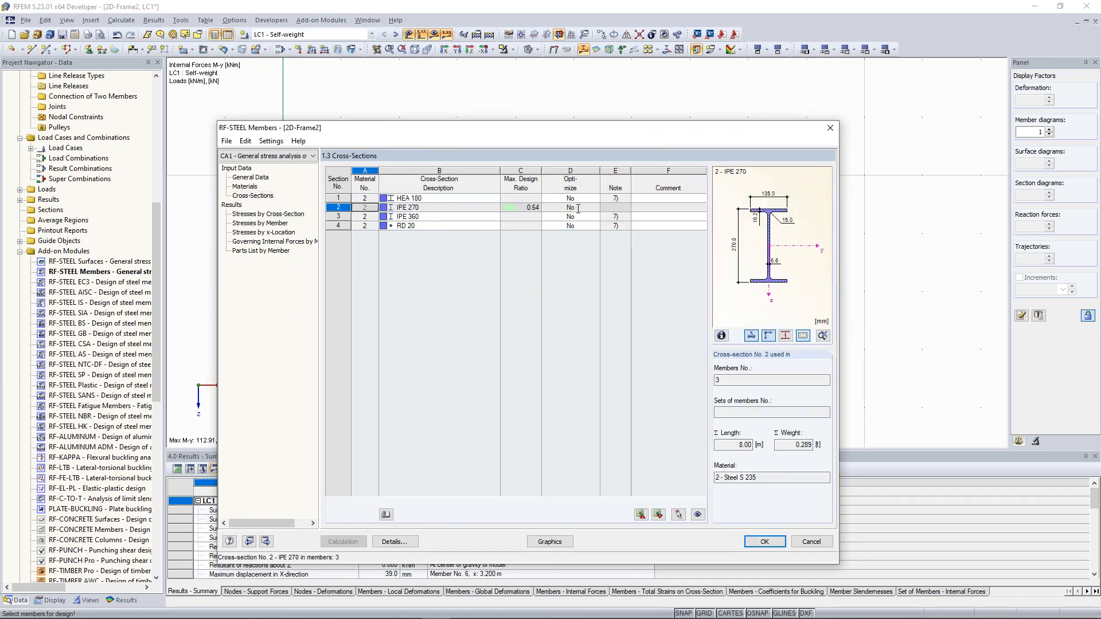
click(578, 208)
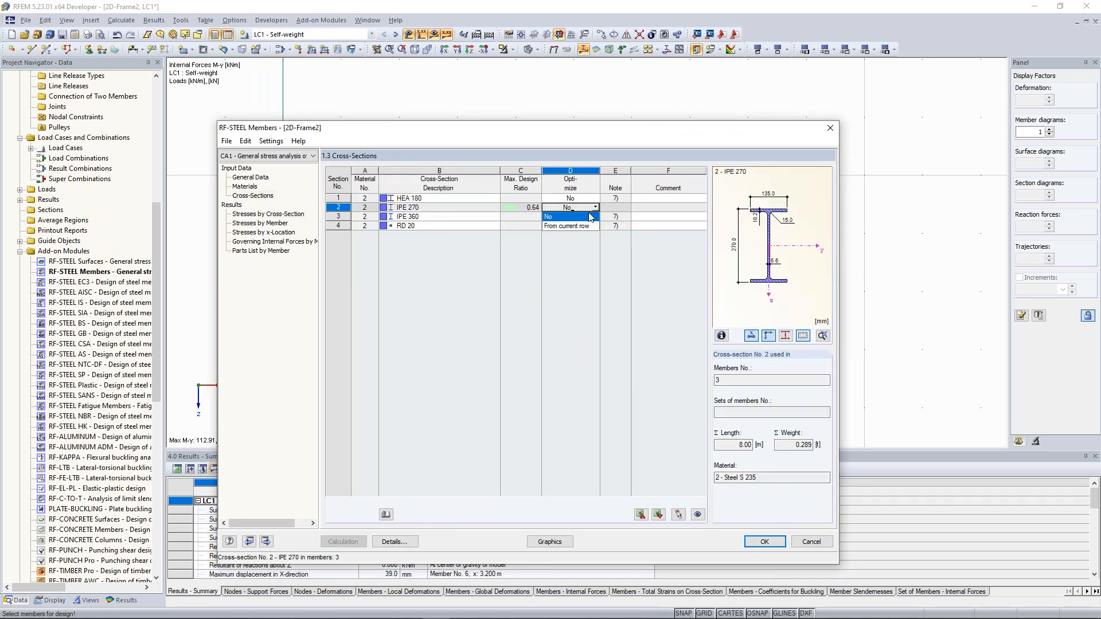
click(576, 226)
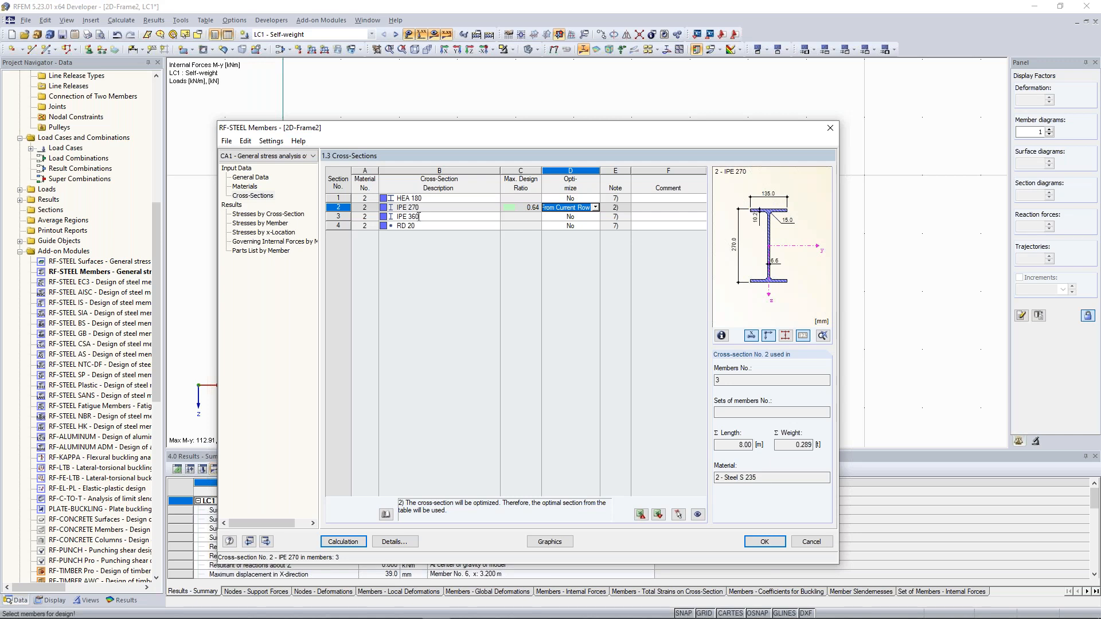
Step: Calculate RF-STEEL Members with the optimization of section 2, review member 3's stresses and the optimized cross-section, and close the module
click(343, 542)
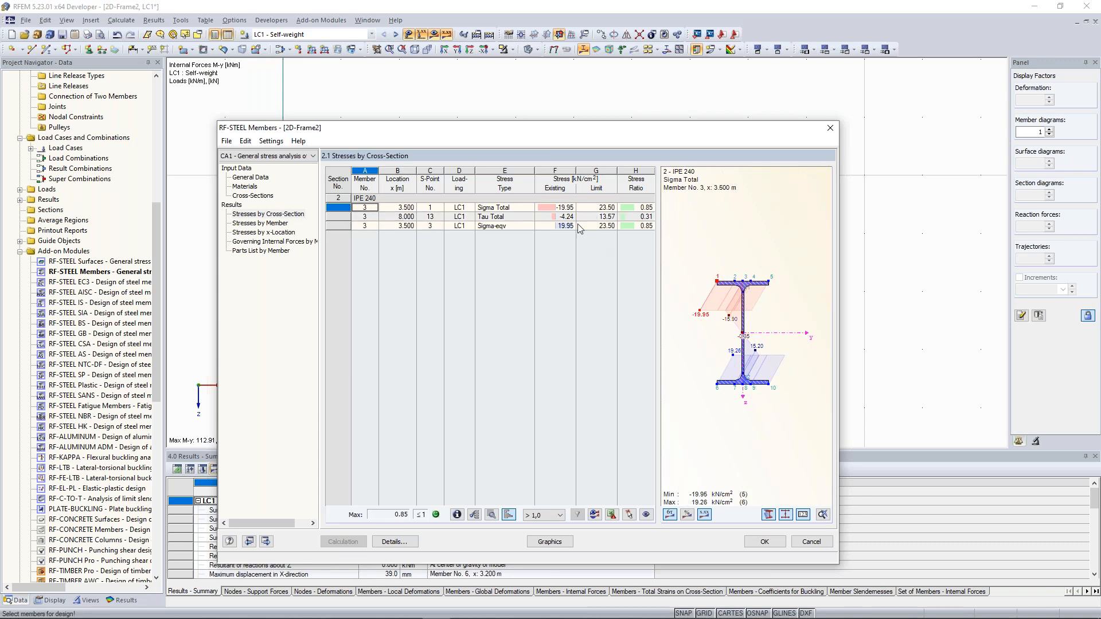
drag(580, 127, 581, 80)
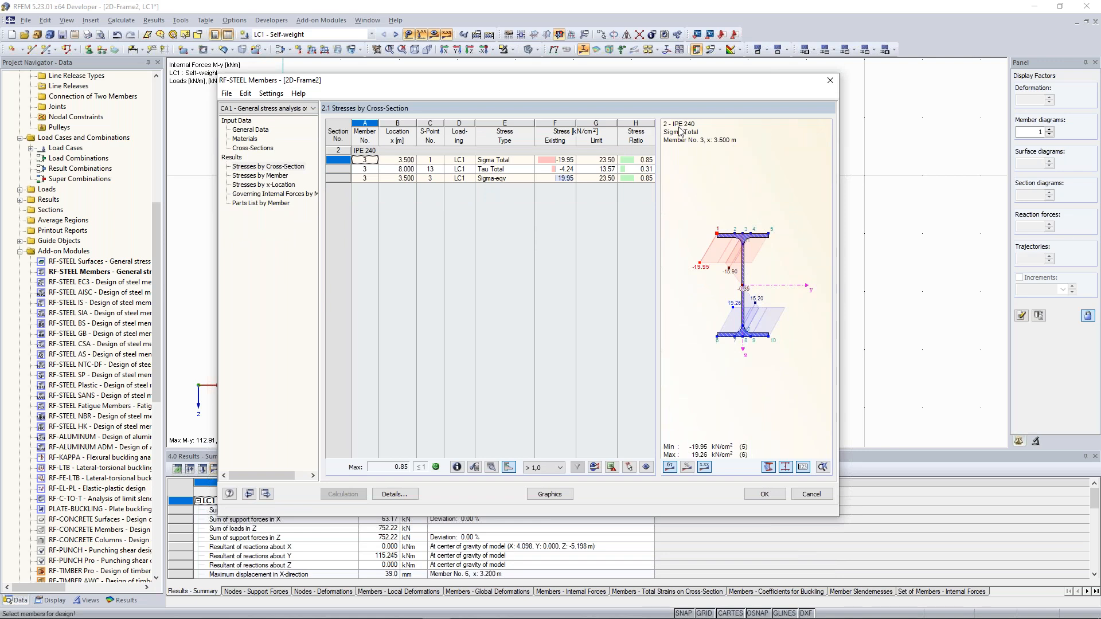
click(252, 148)
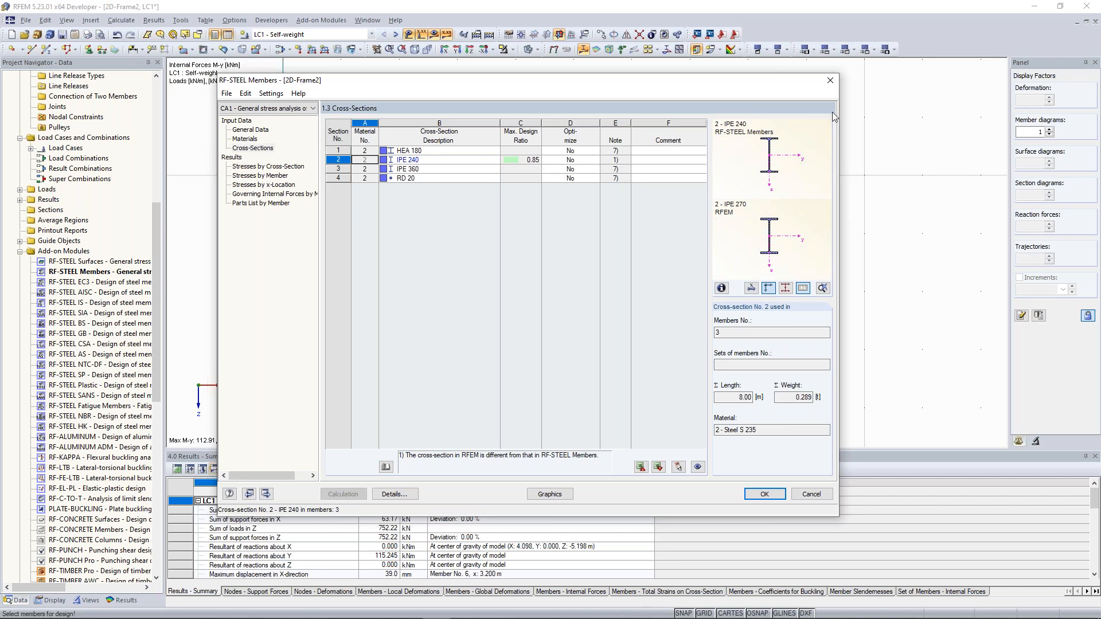
click(829, 81)
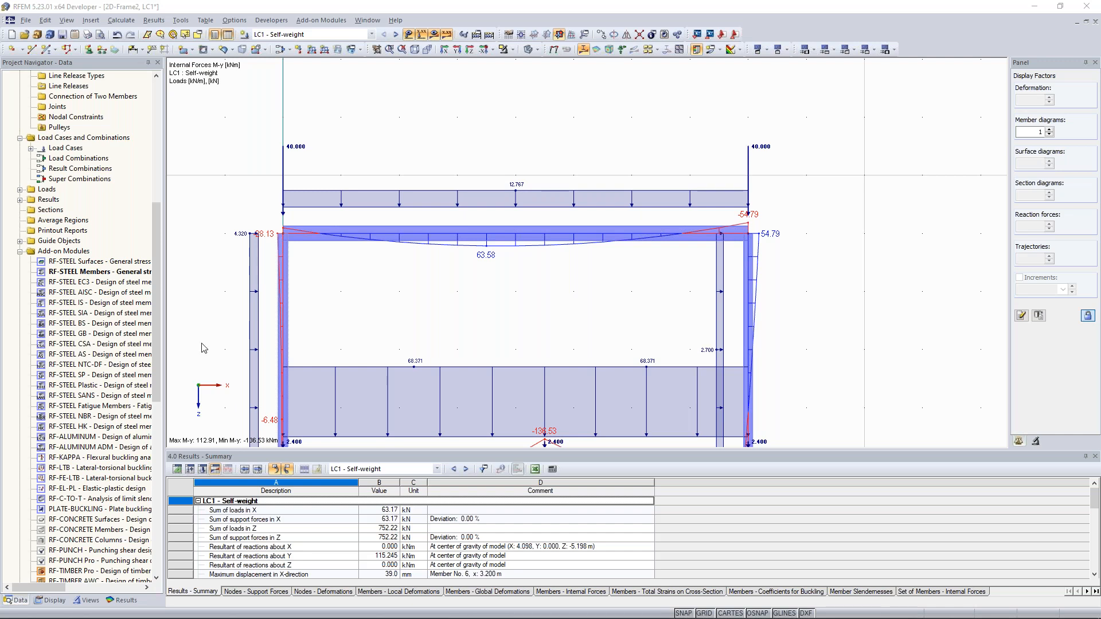
Step: Inspect the member type of the inner column, member 8, and close its properties without editing
scroll(684, 315, down, 2)
middle_drag(568, 313, 581, 185)
scroll(581, 186, down, 2)
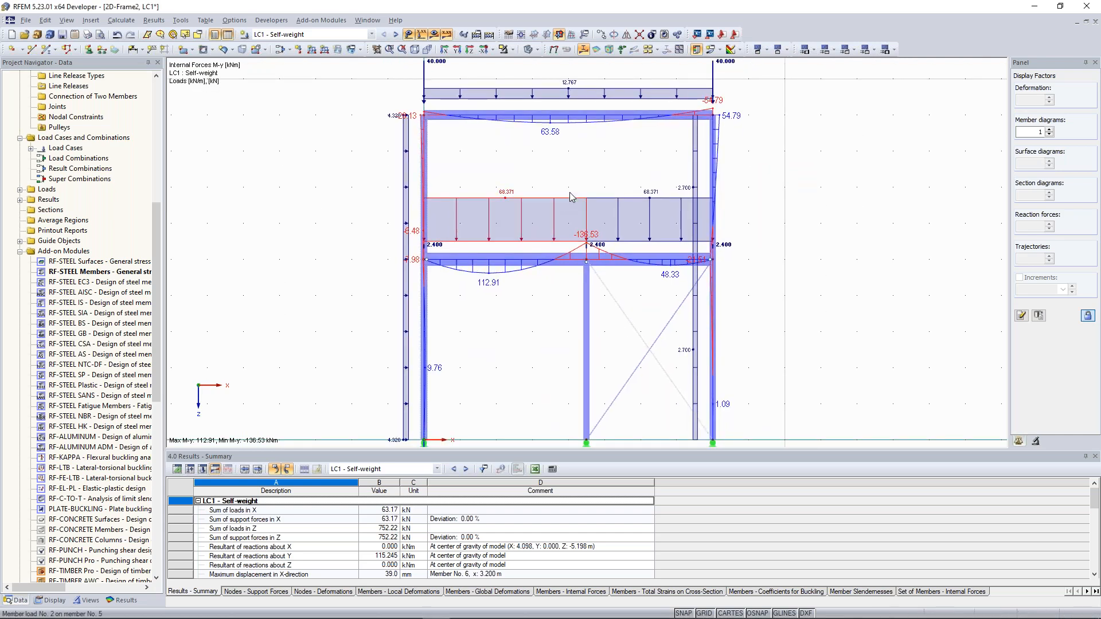
double_click(586, 325)
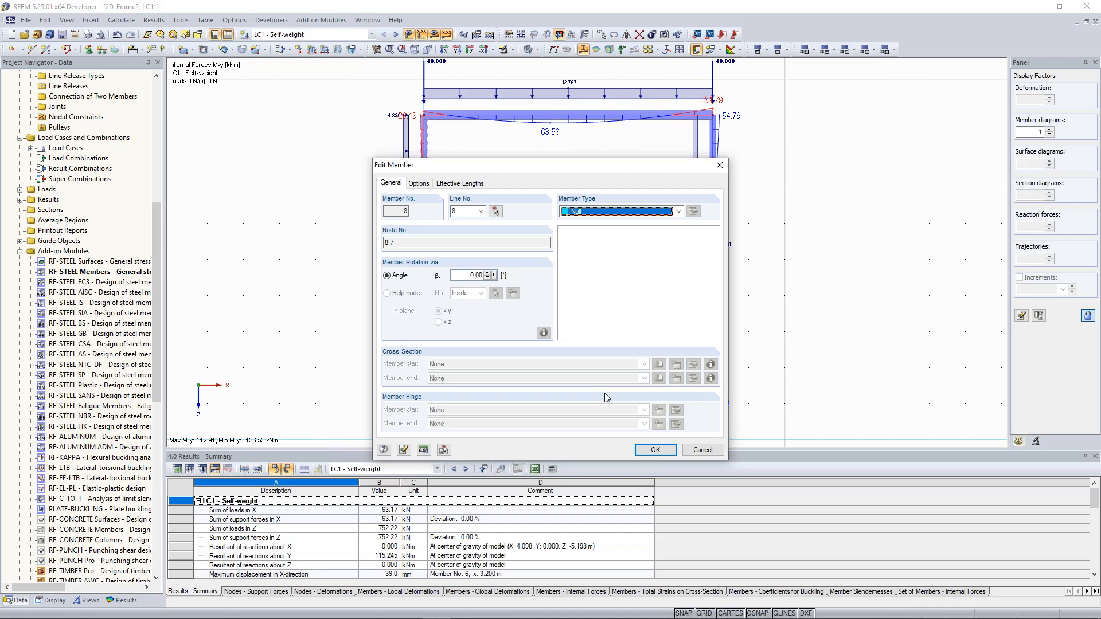
drag(551, 170, 202, 90)
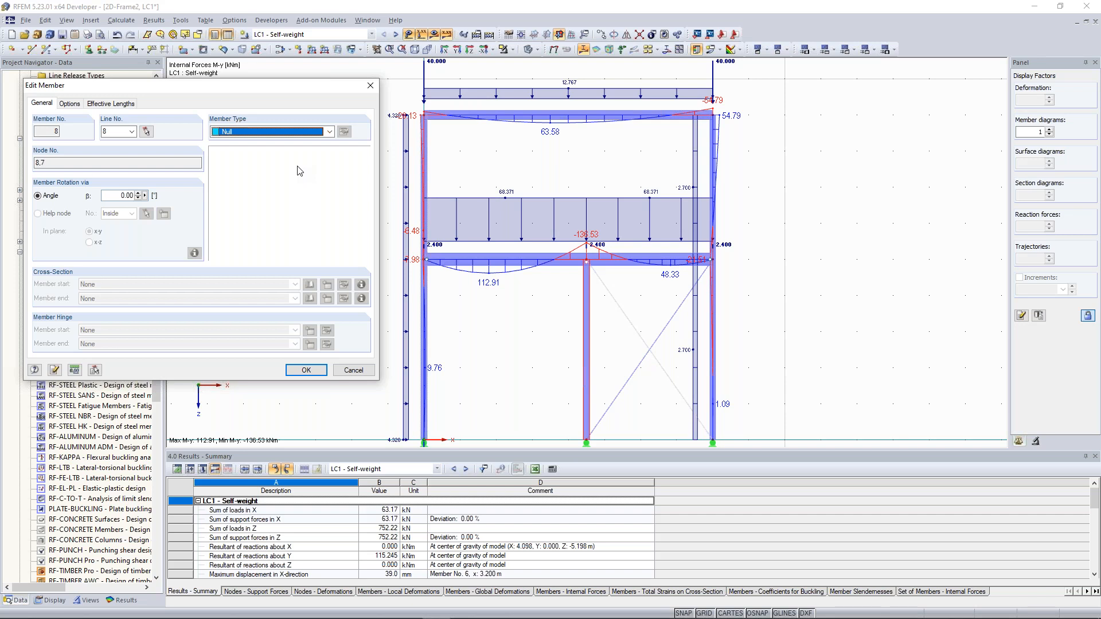
click(371, 86)
Step: Draw a new single member along the ground between the left and middle column supports
scroll(639, 324, down, 2)
middle_drag(727, 294, 671, 204)
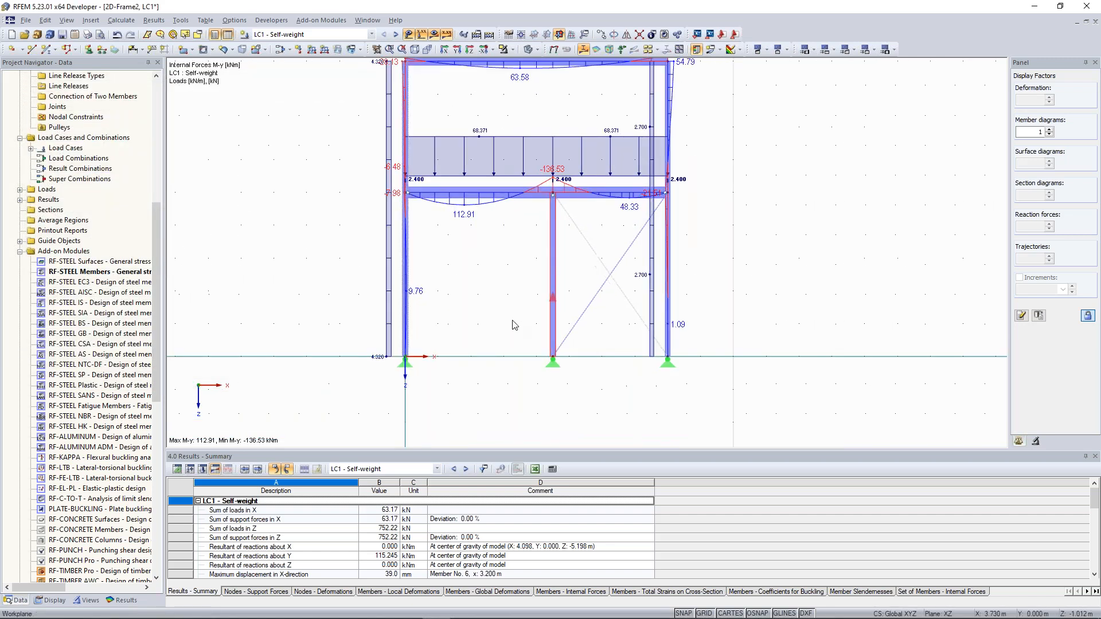
click(48, 50)
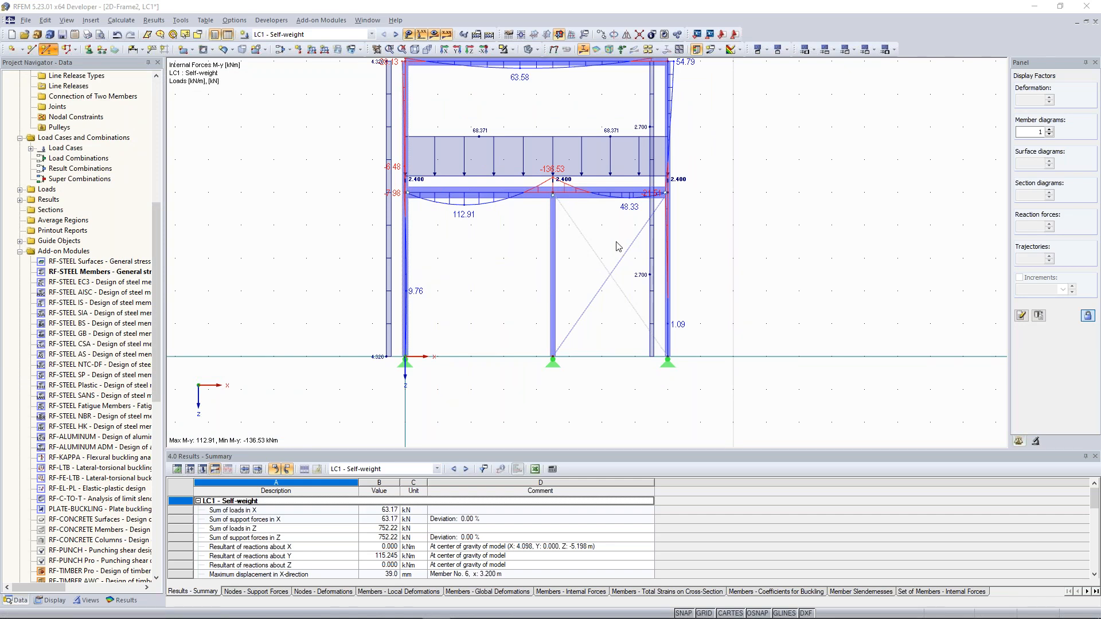
click(656, 214)
click(579, 397)
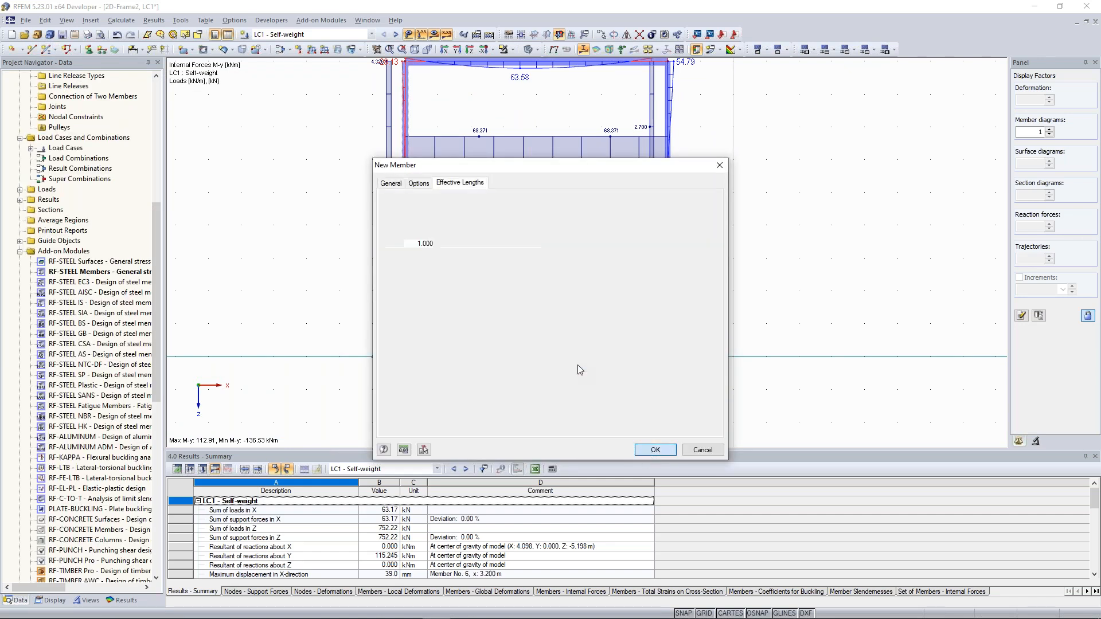
key(Return)
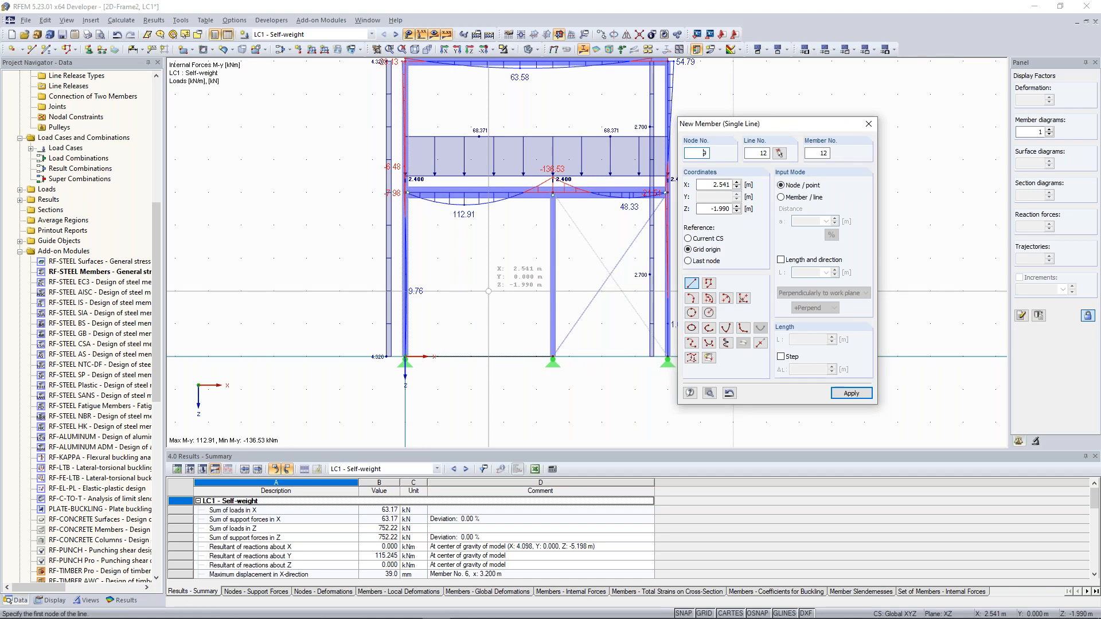
key(Escape)
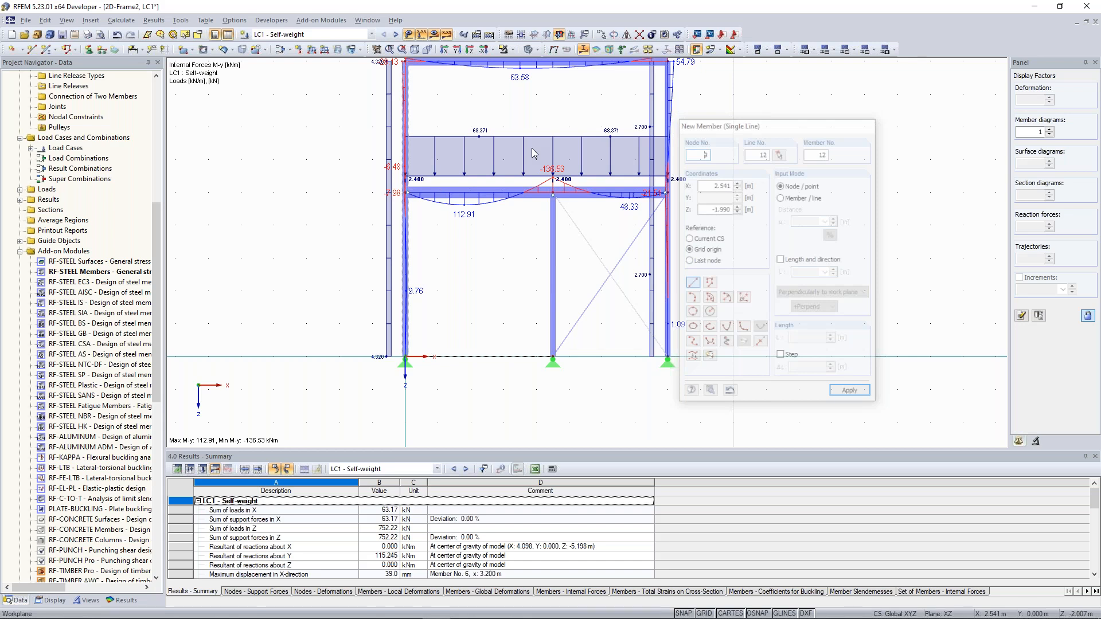
key(Escape)
scroll(364, 161, up, 1)
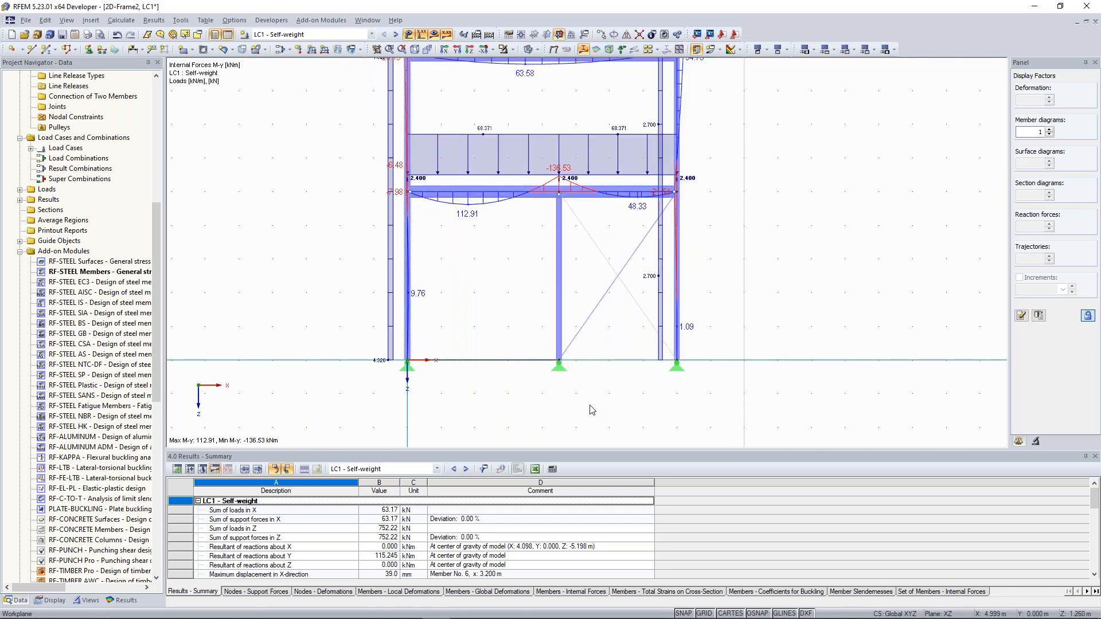
drag(370, 164, 592, 410)
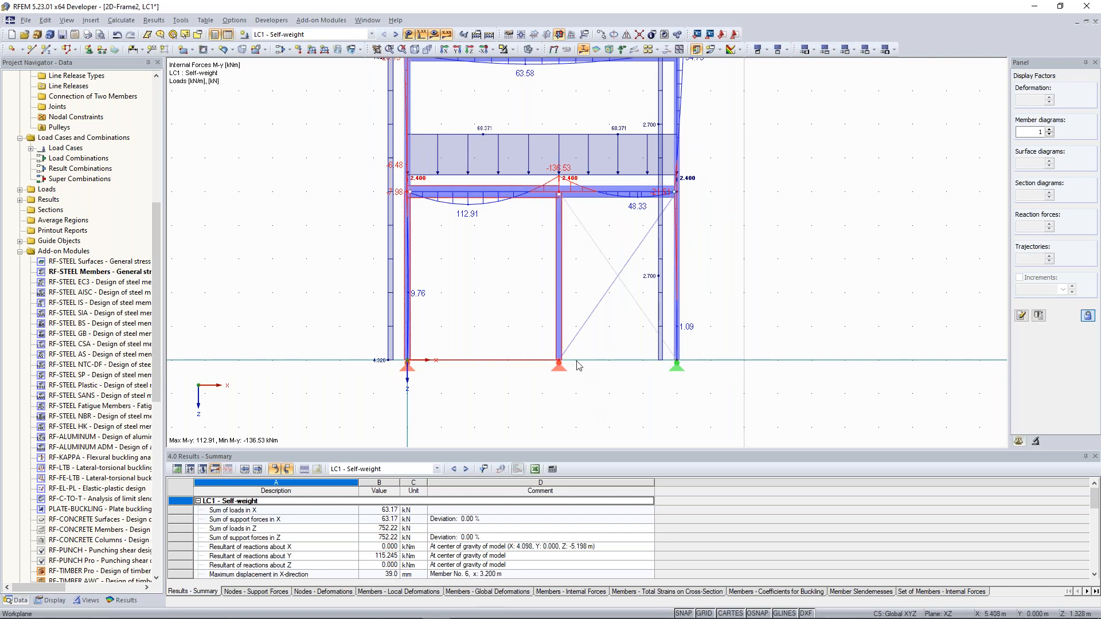
click(576, 361)
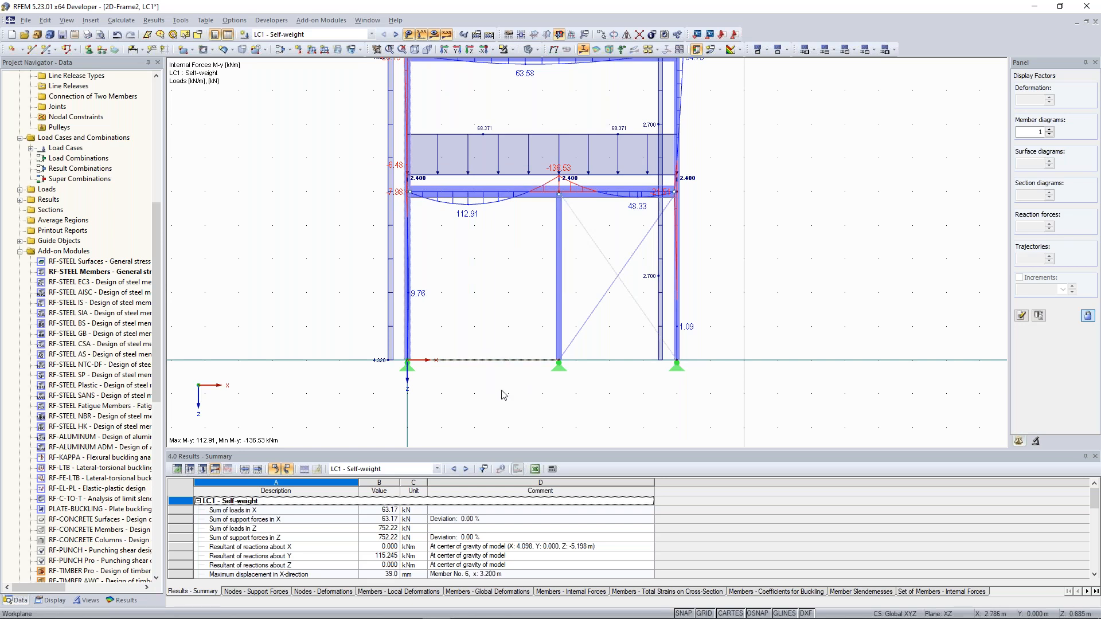
scroll(501, 390, up, 1)
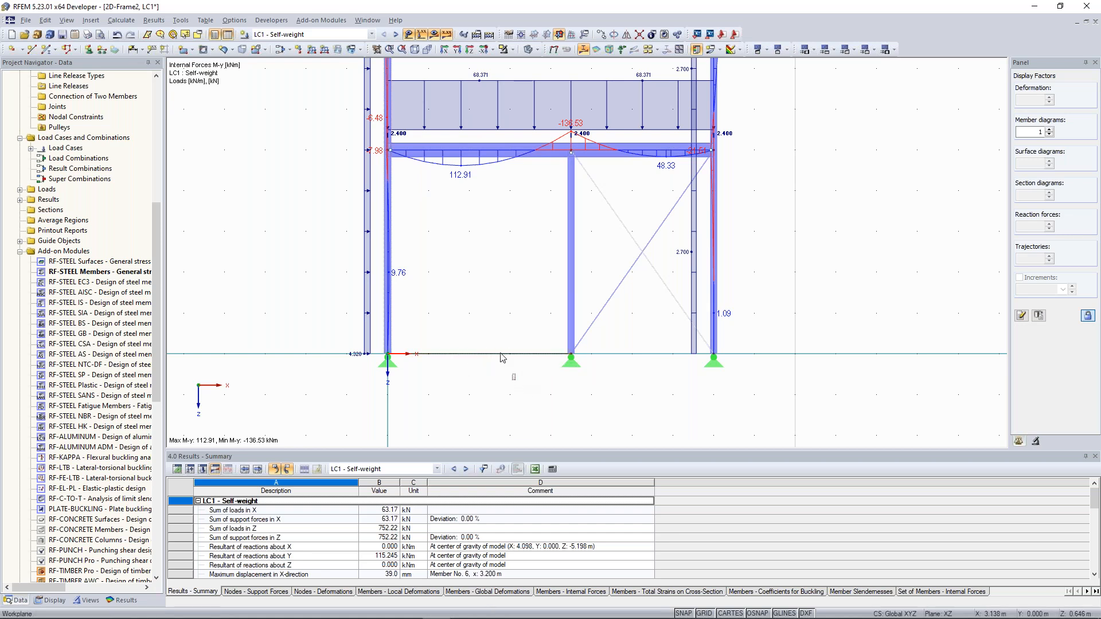
scroll(485, 331, down, 1)
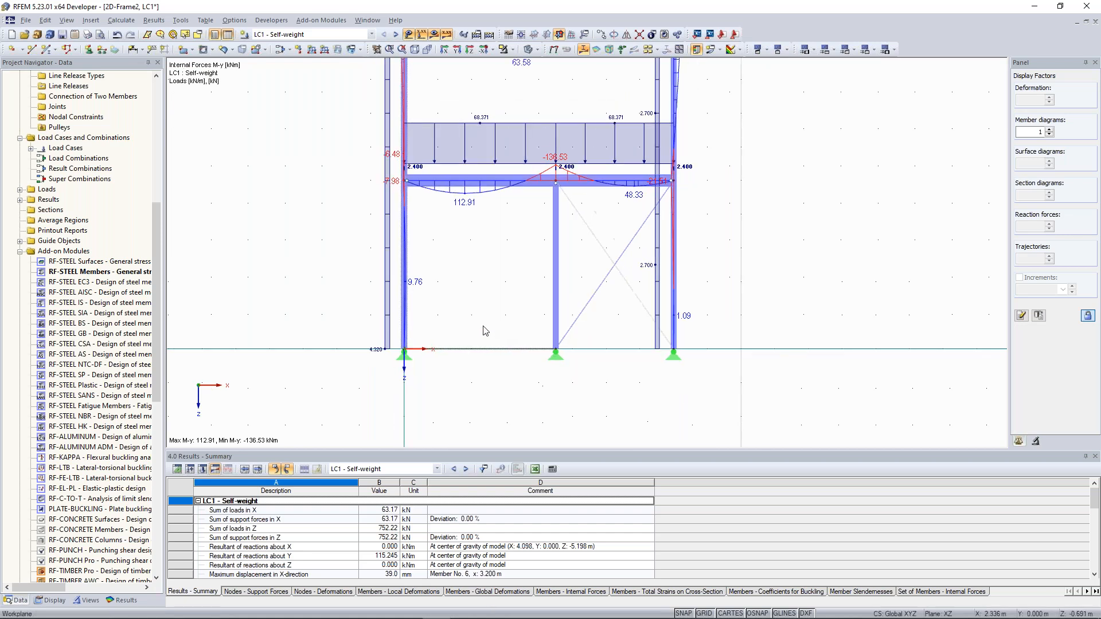
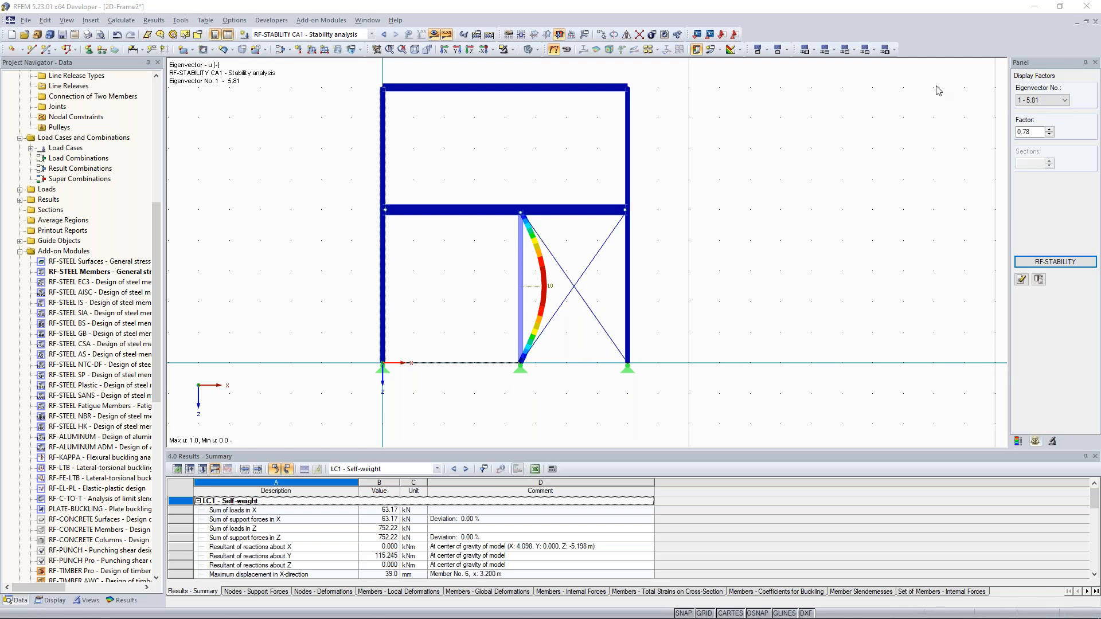
Step: Display buckling eigenvector 2 - 7.91 of the stability analysis and examine the frame's sway mode shape
click(1040, 102)
click(1035, 118)
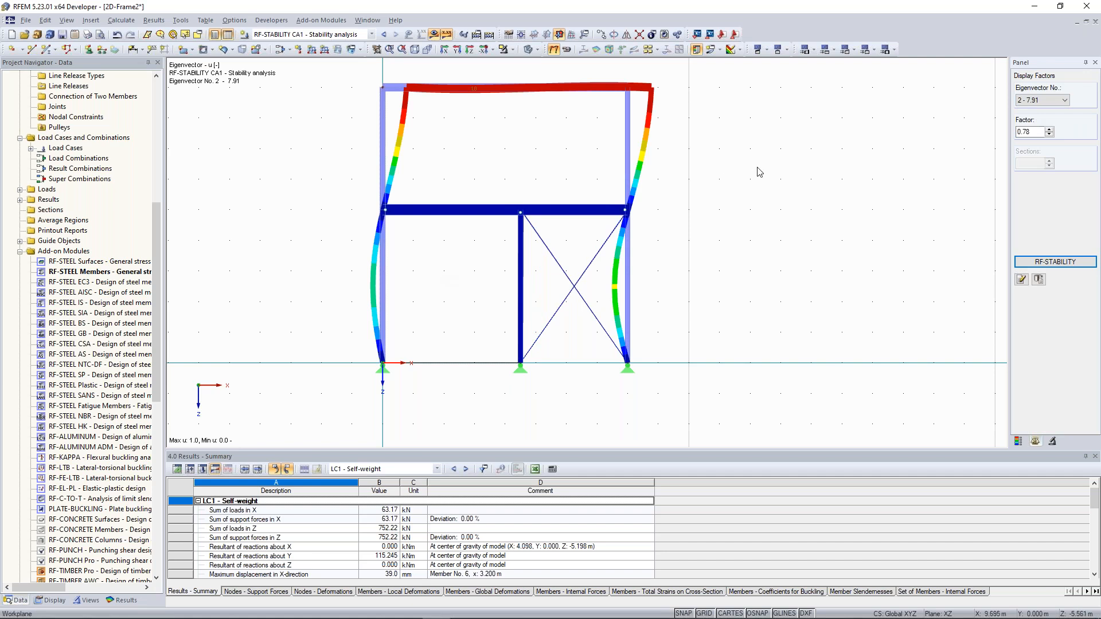
middle_drag(909, 143, 917, 141)
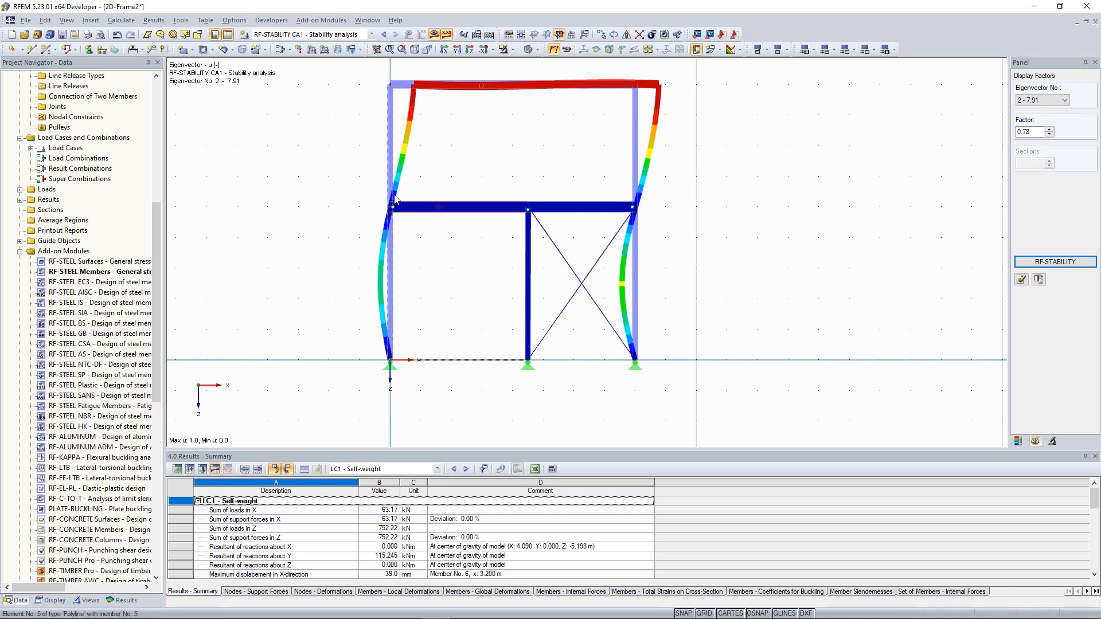
middle_drag(359, 172, 364, 188)
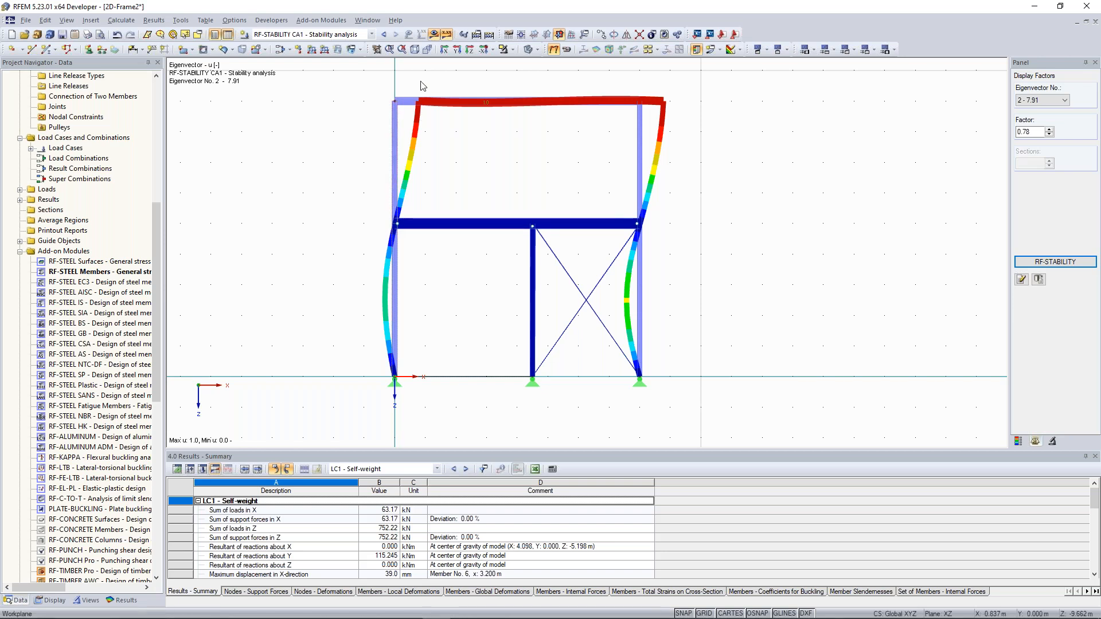
middle_drag(420, 88, 421, 108)
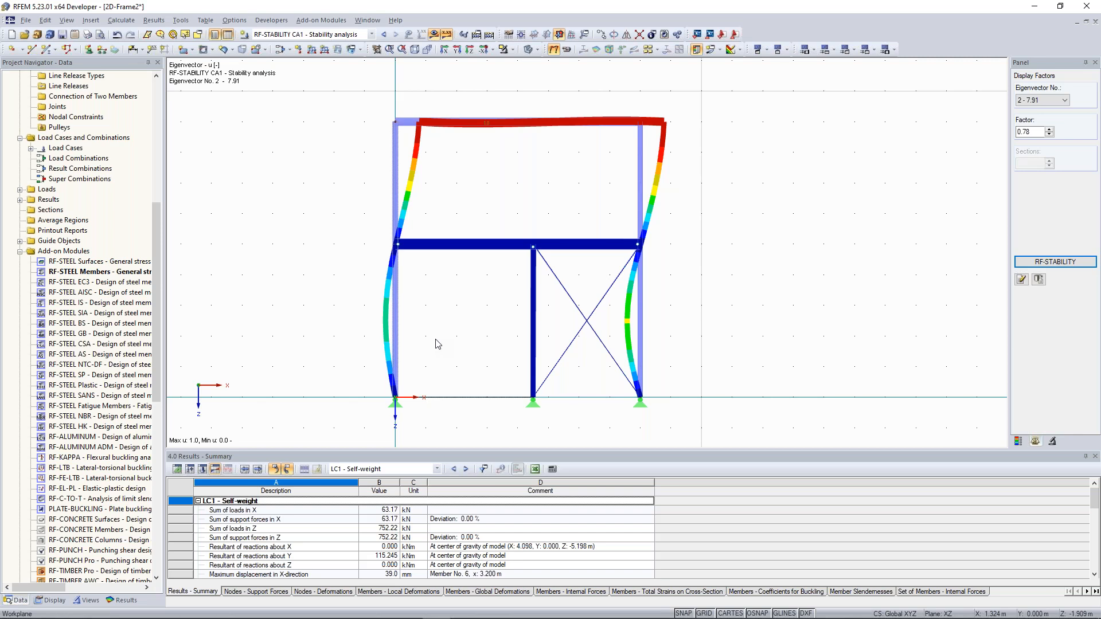
scroll(418, 178, down, 1)
scroll(425, 172, up, 1)
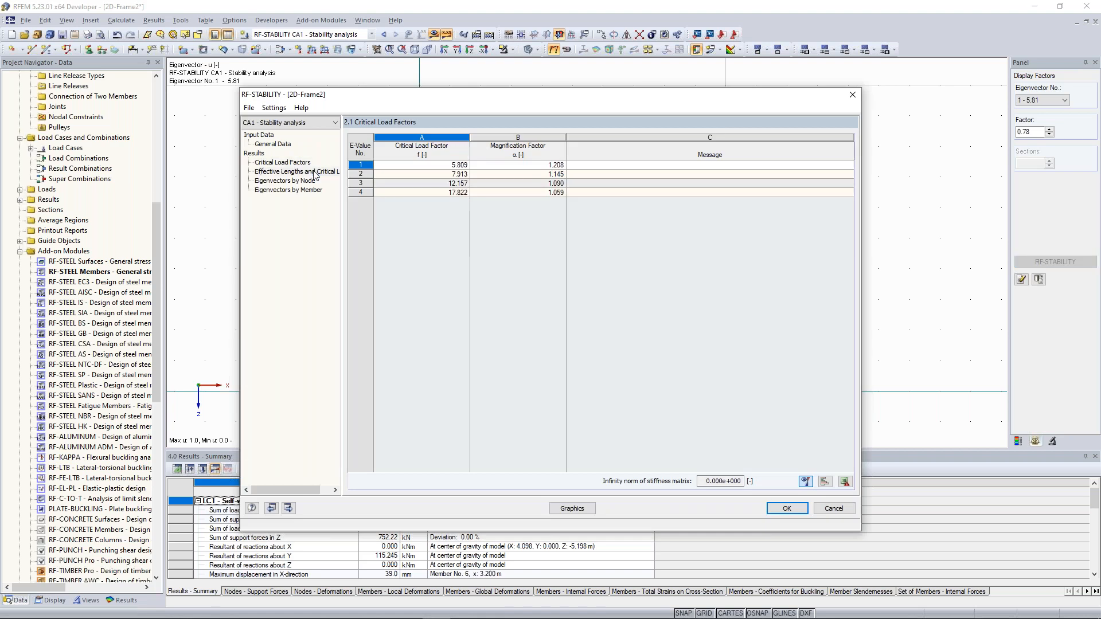
Step: Review the effective lengths and critical loads of the members in the RF-STABILITY results, and close the module
click(315, 173)
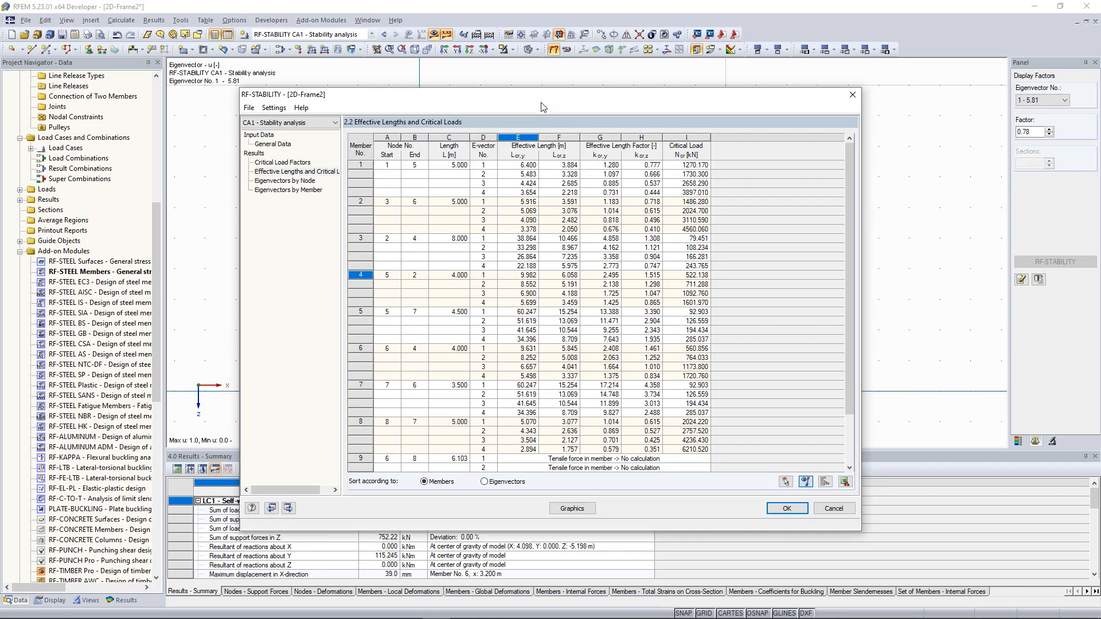
drag(544, 95, 348, 155)
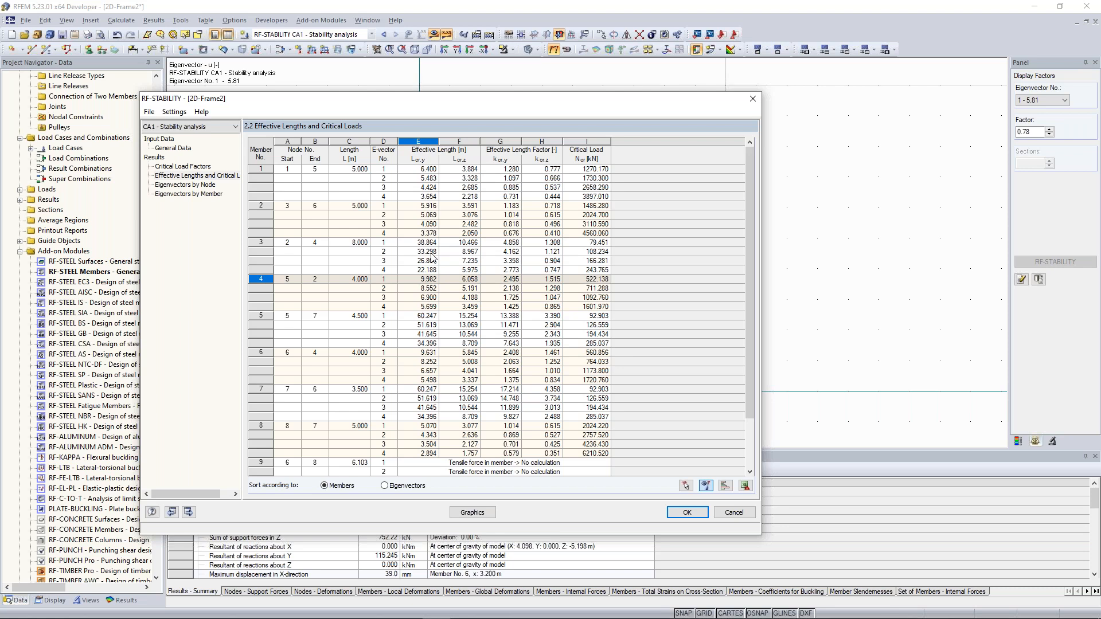
drag(453, 106, 528, 125)
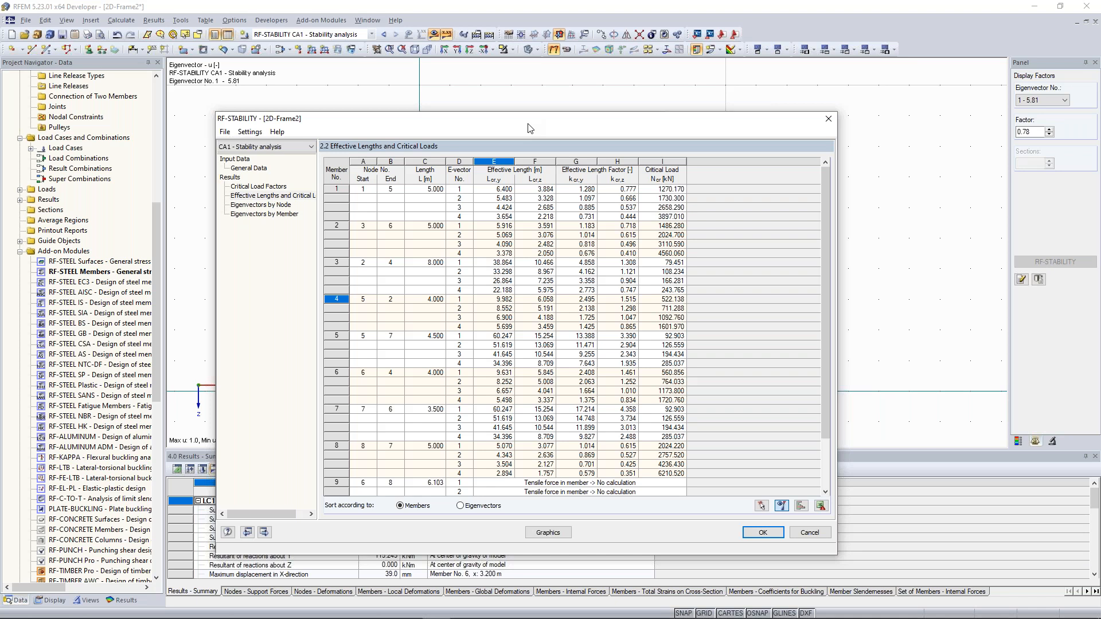
key(Escape)
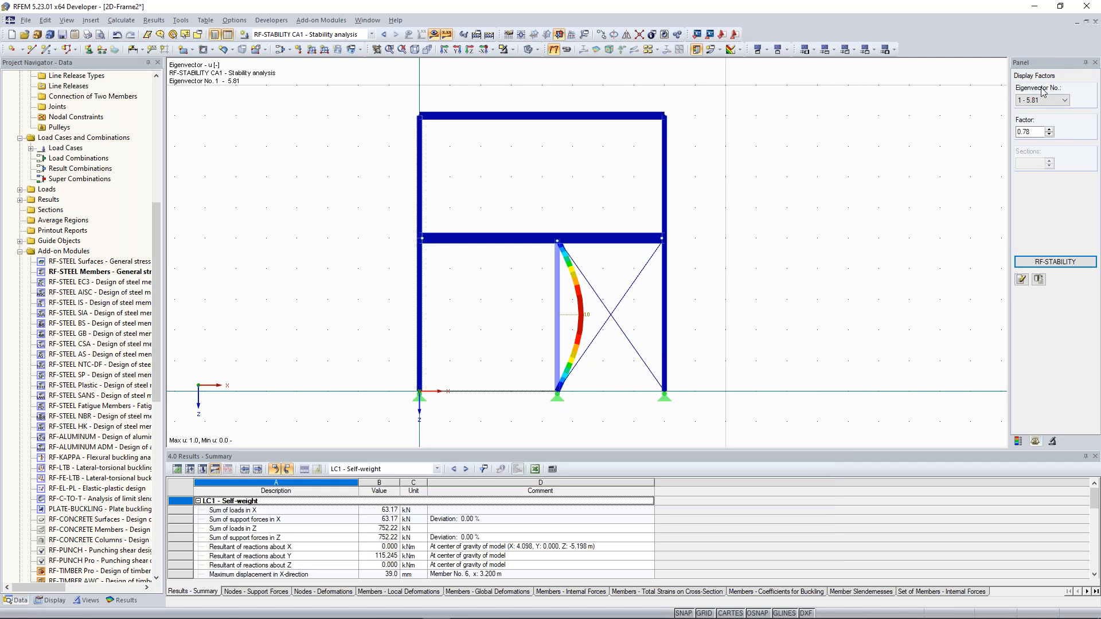
Step: Display eigenvector 2 - 7.91 and compare member 4's effective lengths for eigenvectors 1 and 2 in the RF-STABILITY results
key(Down)
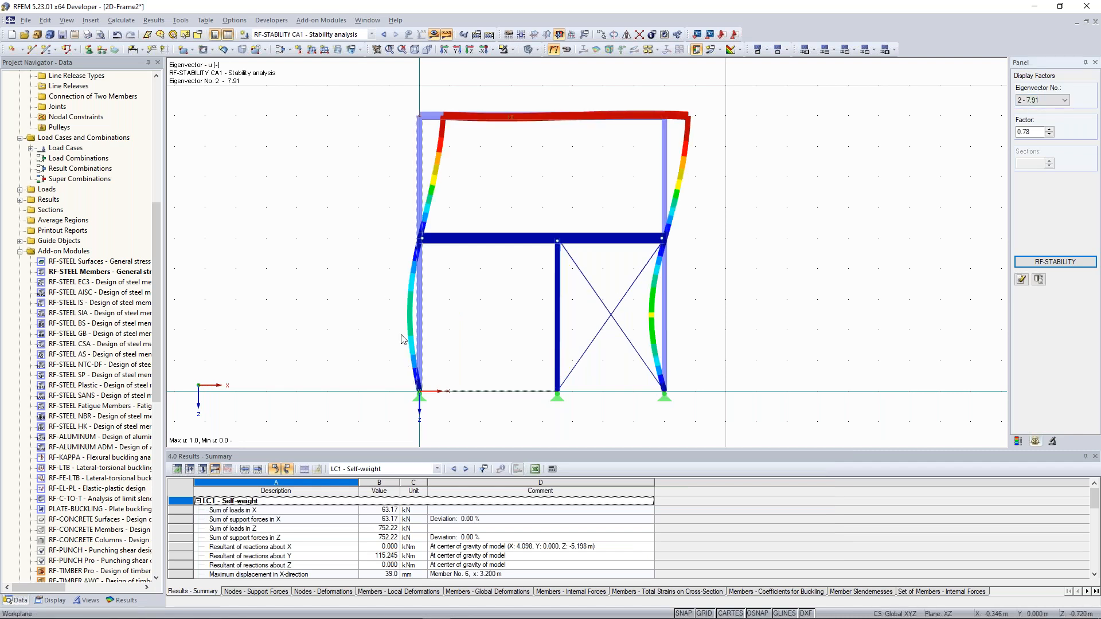
click(1055, 262)
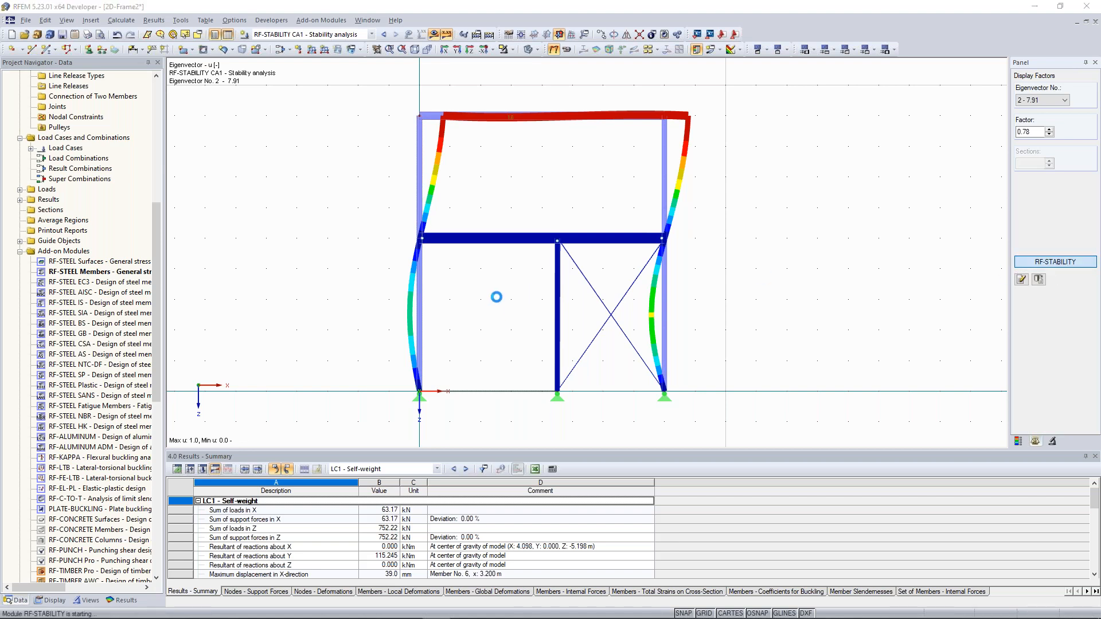
click(320, 172)
click(364, 275)
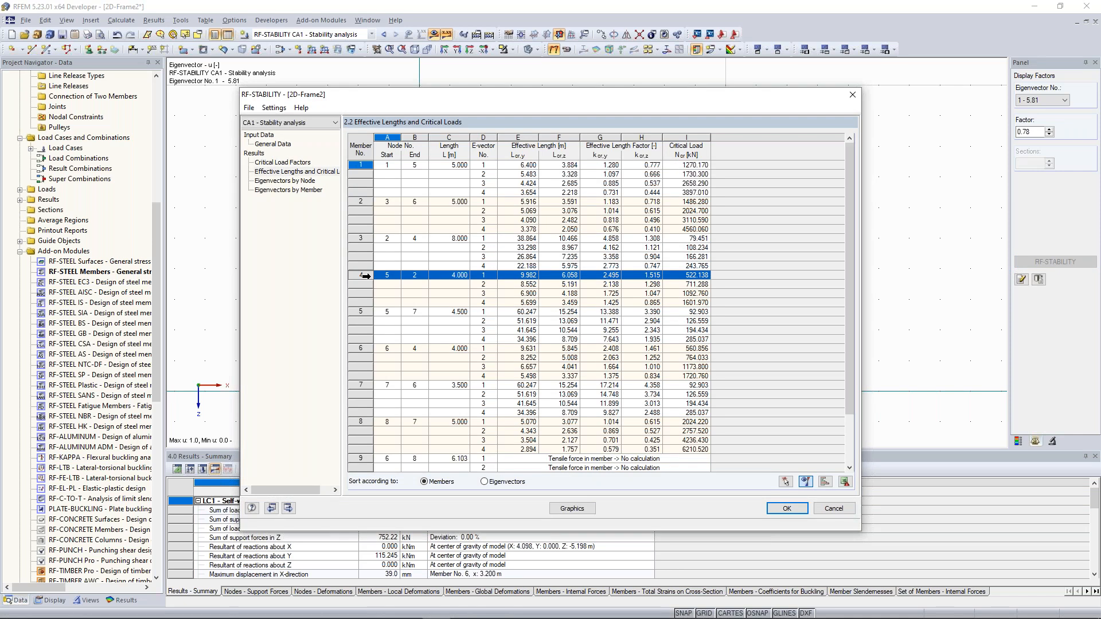
click(485, 285)
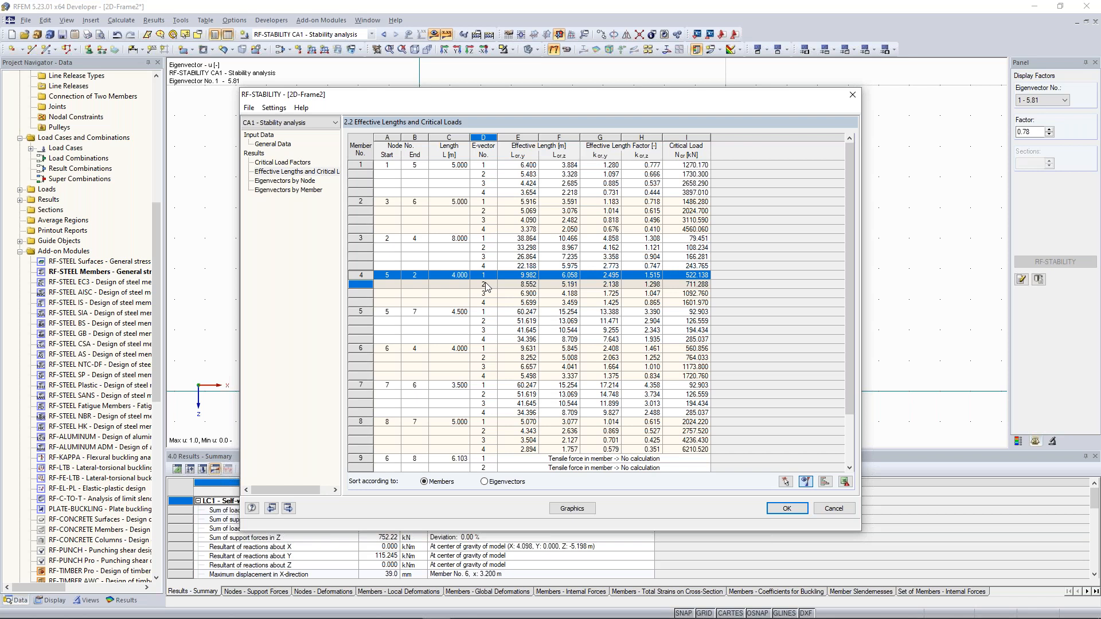
click(486, 285)
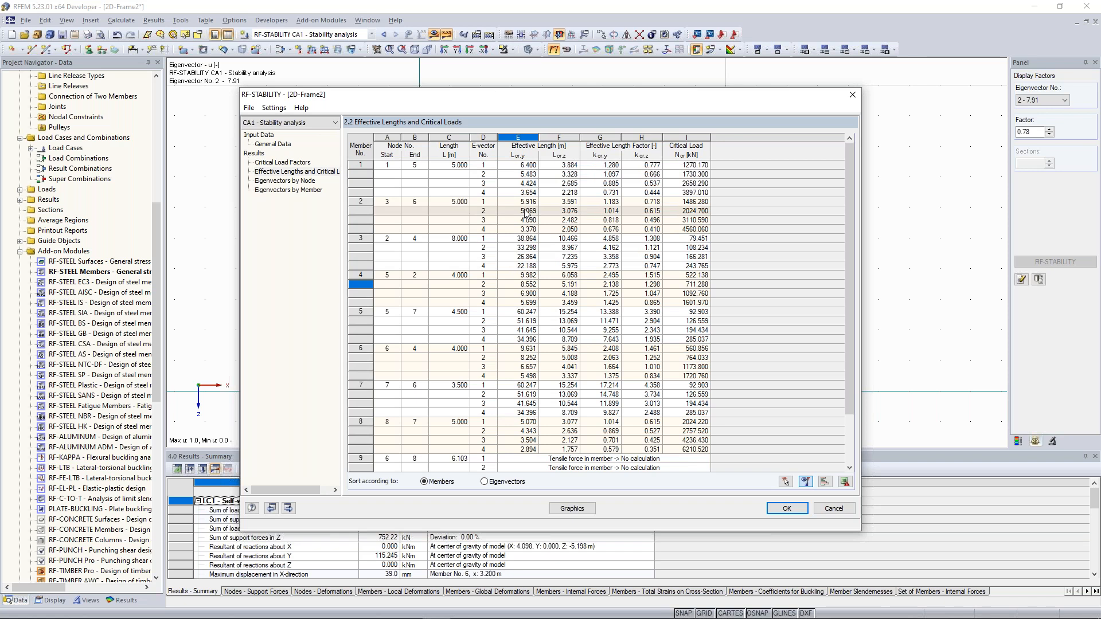
click(522, 275)
click(525, 285)
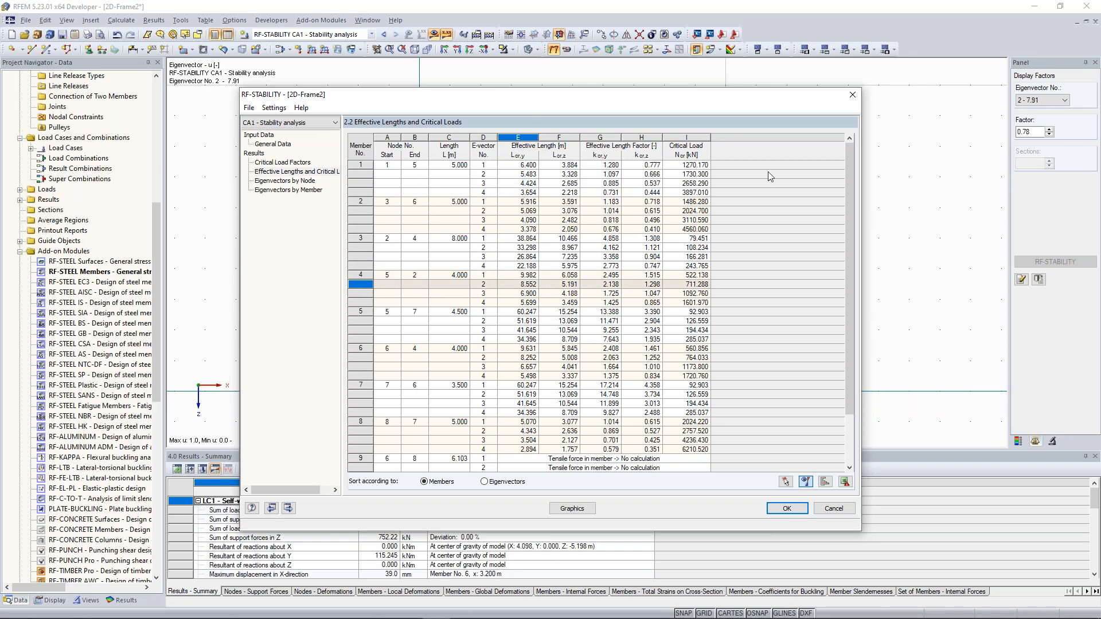
click(857, 99)
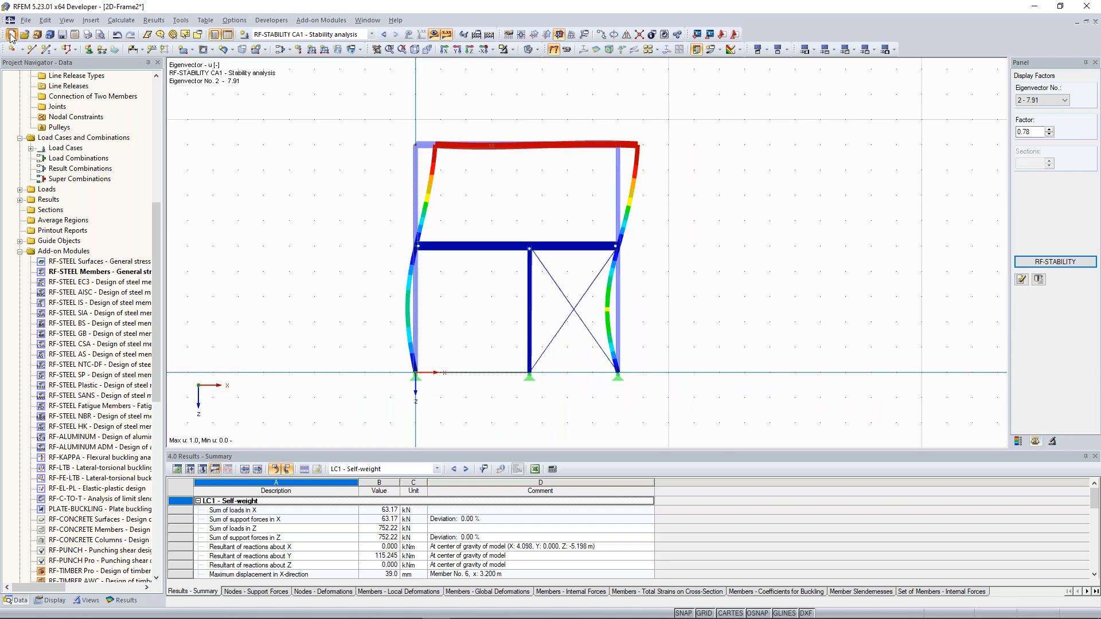
Step: Start a new model named Concrete_Model and set its model type to 3D
click(10, 35)
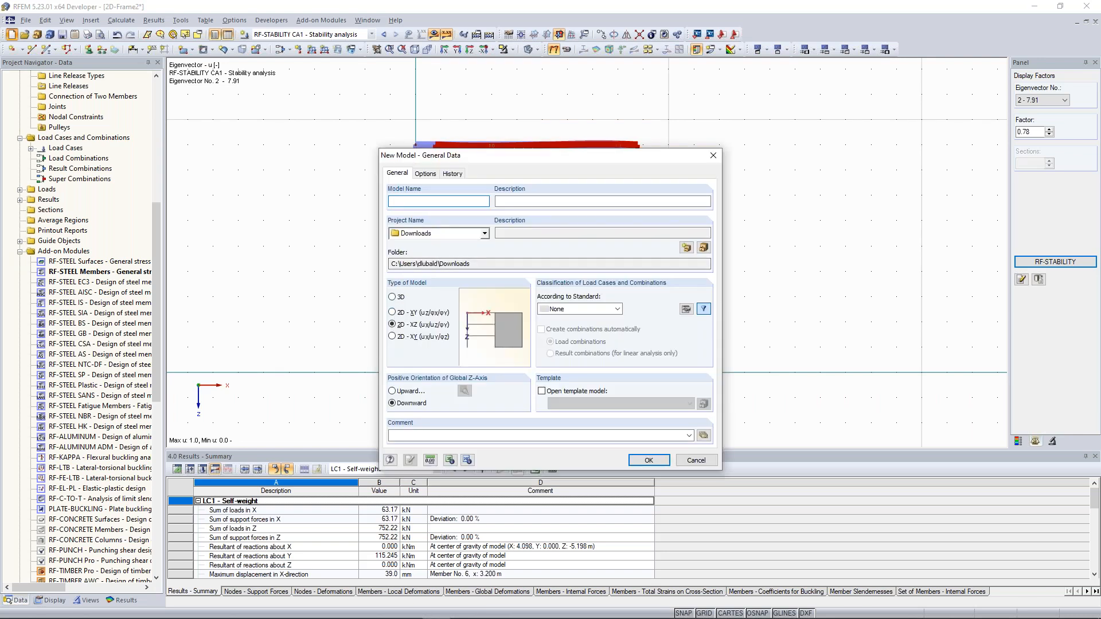
text(Concrete_Model)
click(393, 297)
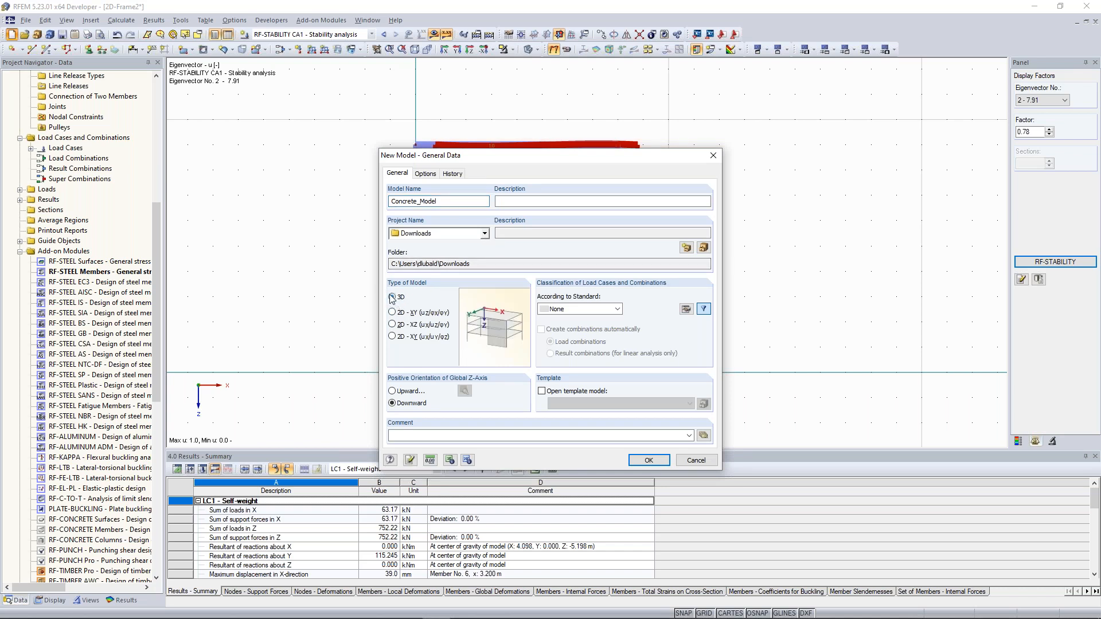
Step: Assign the new model Concrete_Model to the Examples project
click(465, 235)
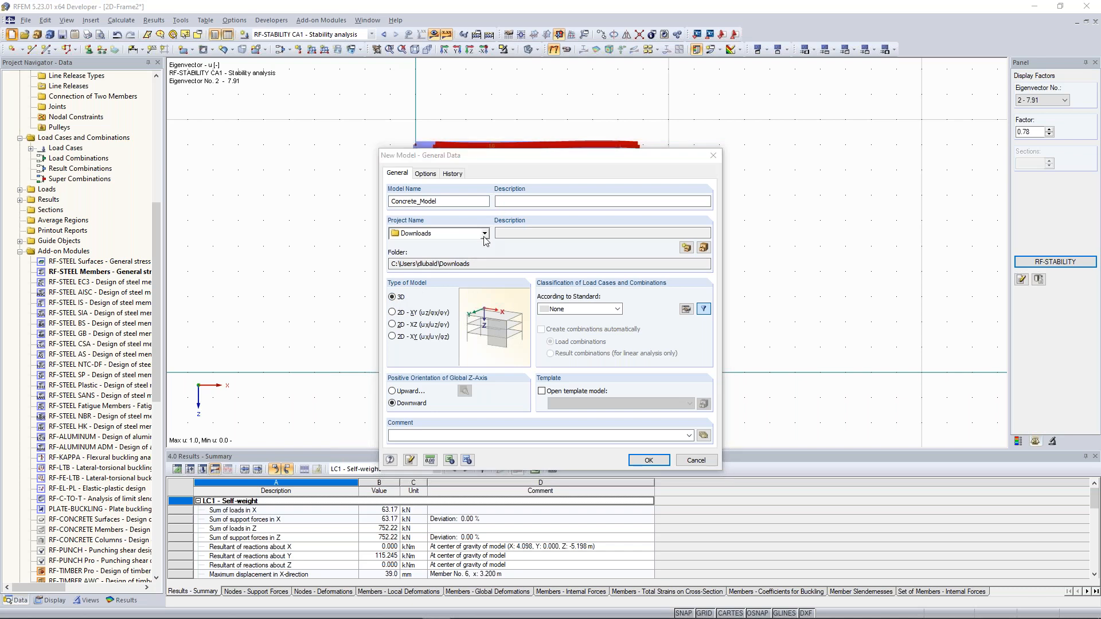
click(435, 246)
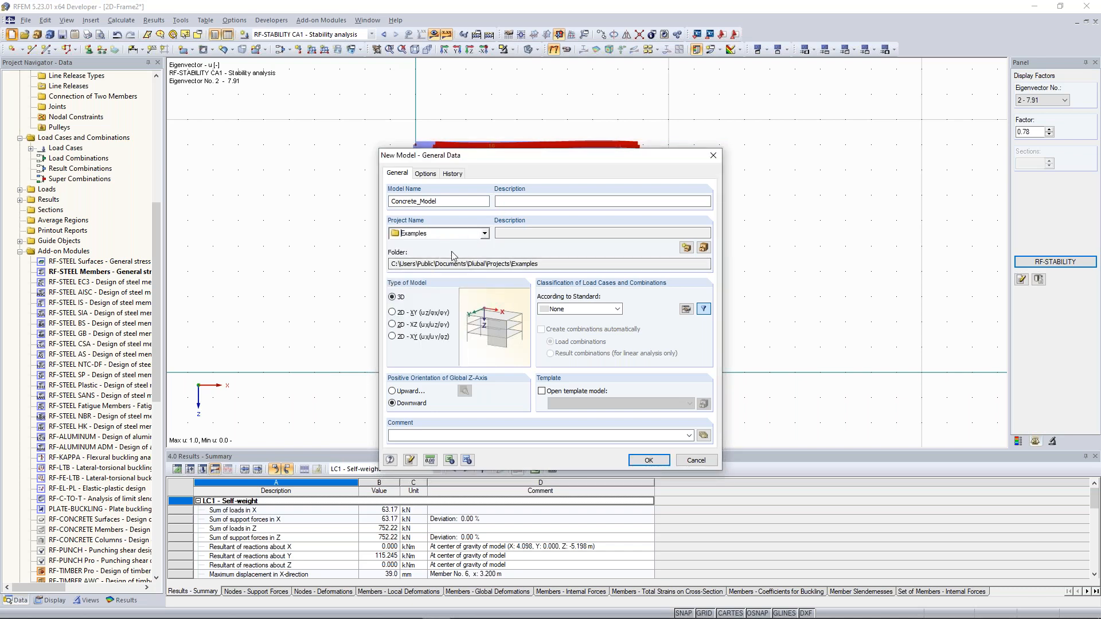
click(430, 263)
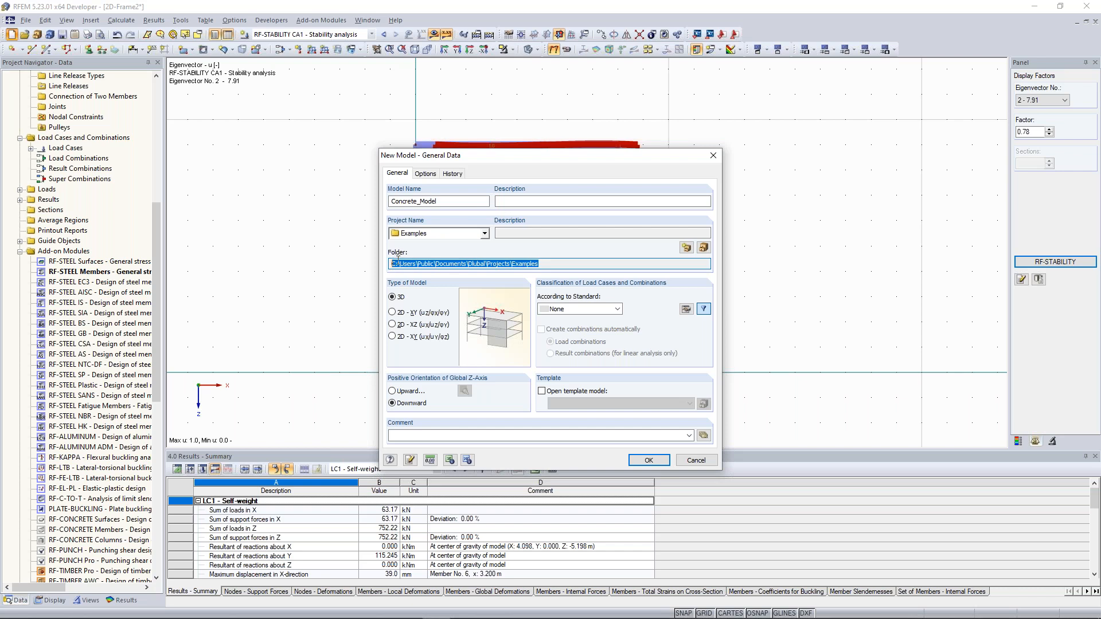
click(429, 263)
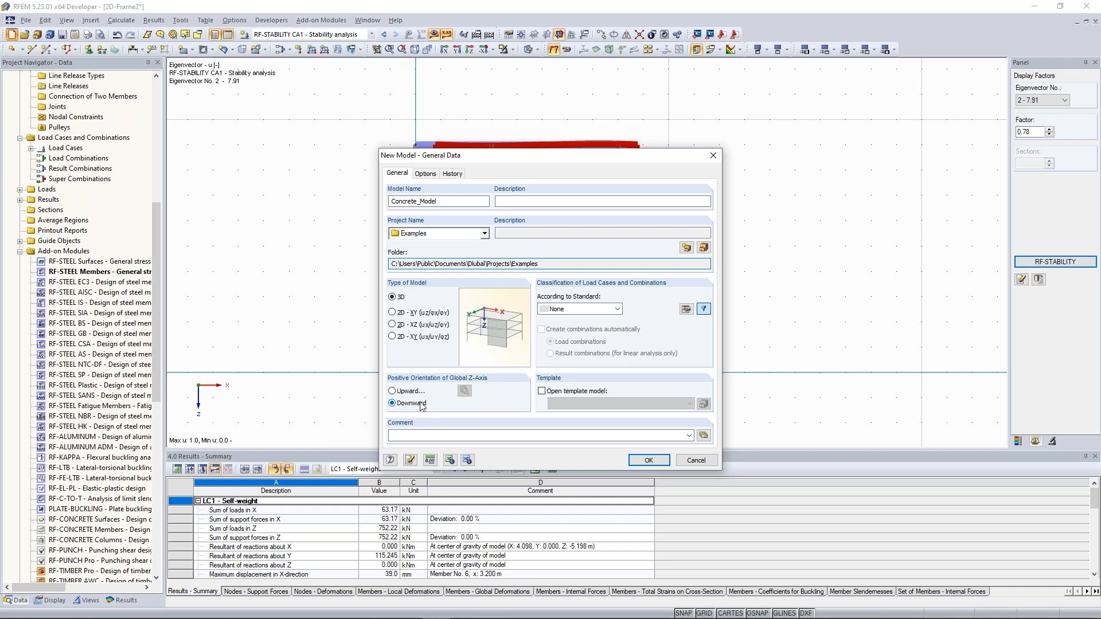
Step: Classify load cases by EN 1990 with the CEN national annex, enable automatic load combinations, and create the model
click(617, 309)
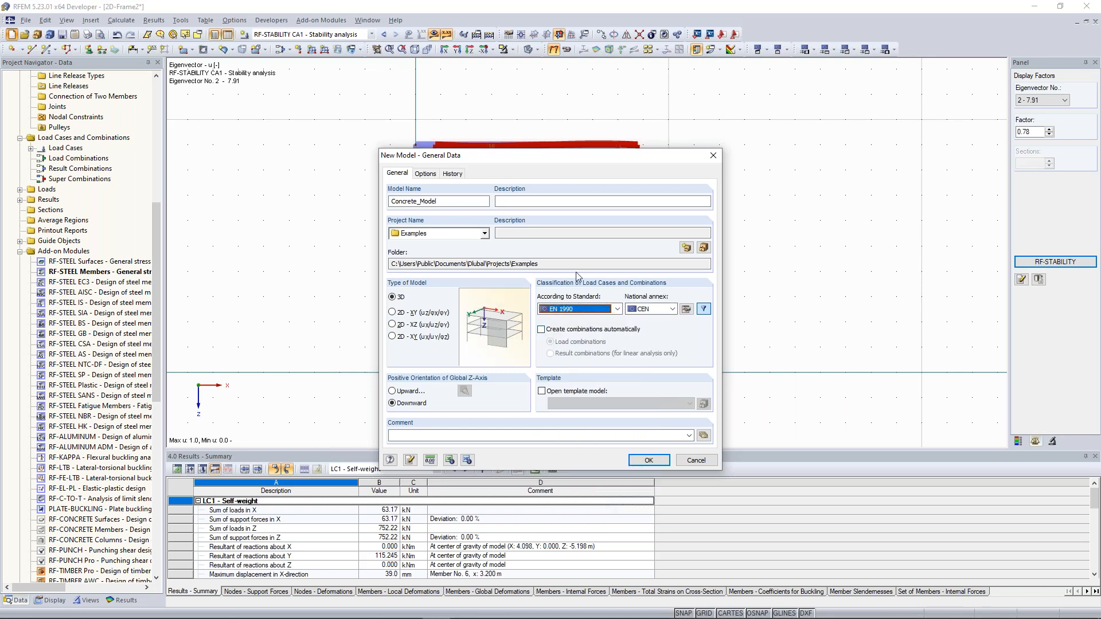
click(673, 311)
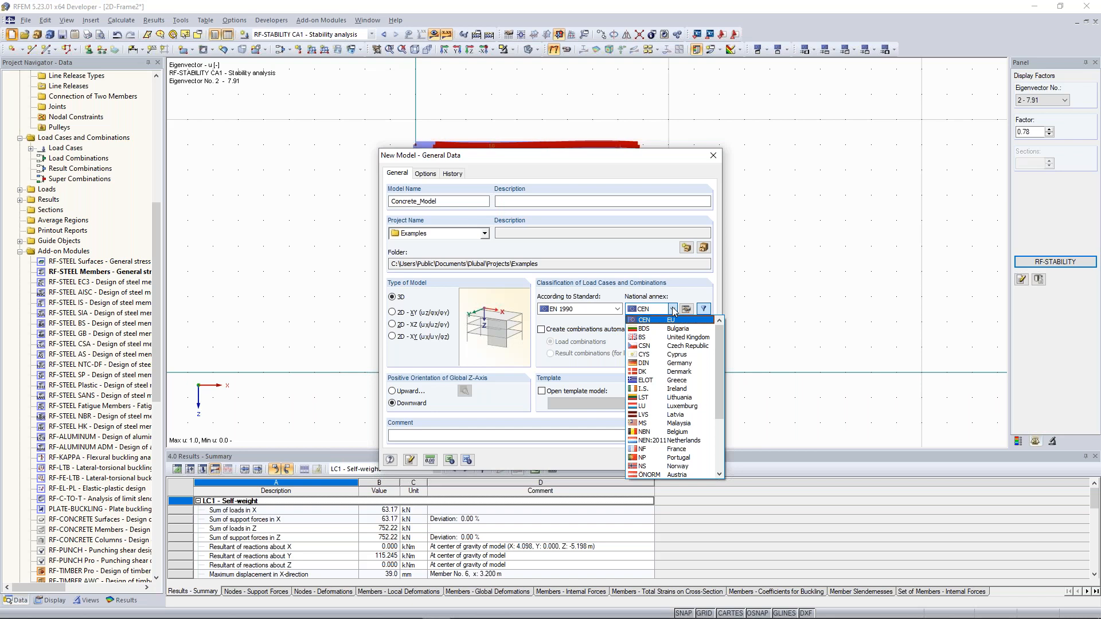
click(671, 319)
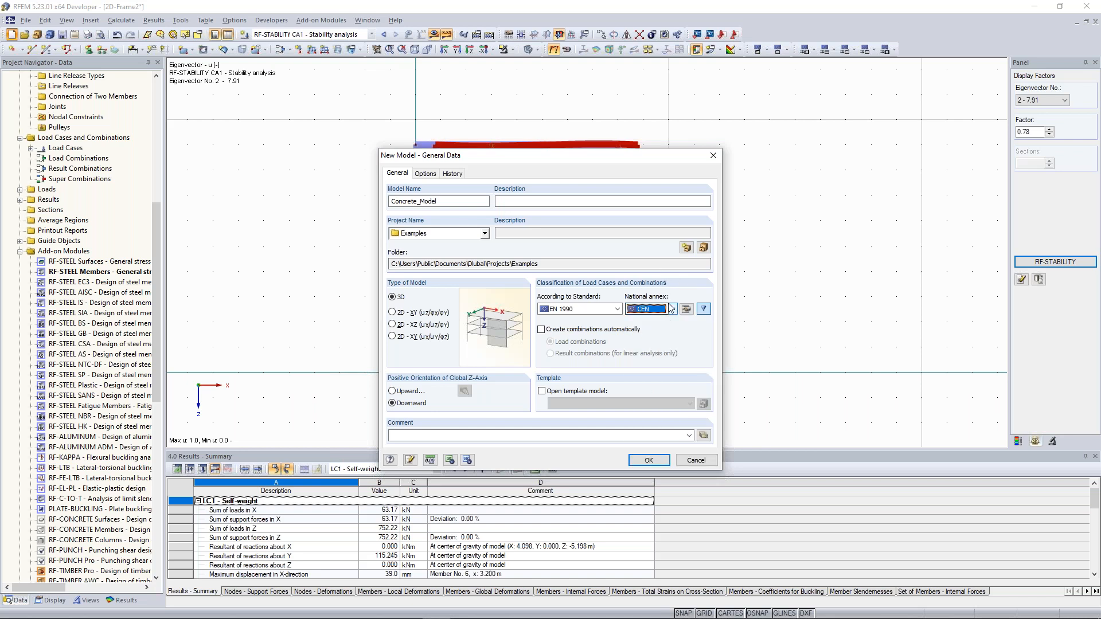
click(672, 311)
click(672, 311)
click(569, 332)
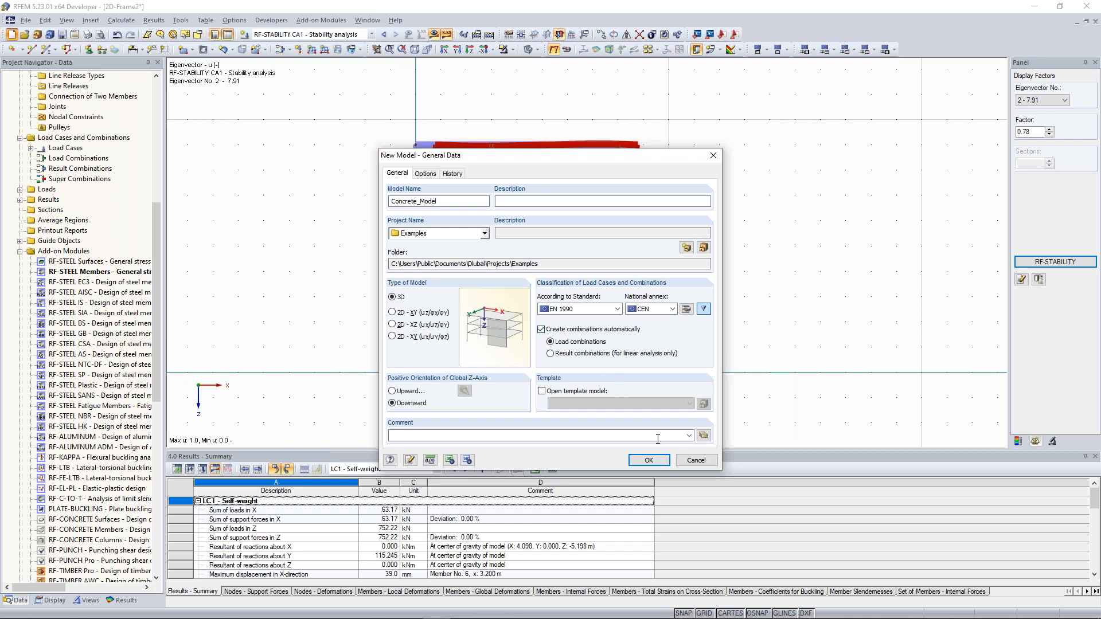
click(645, 460)
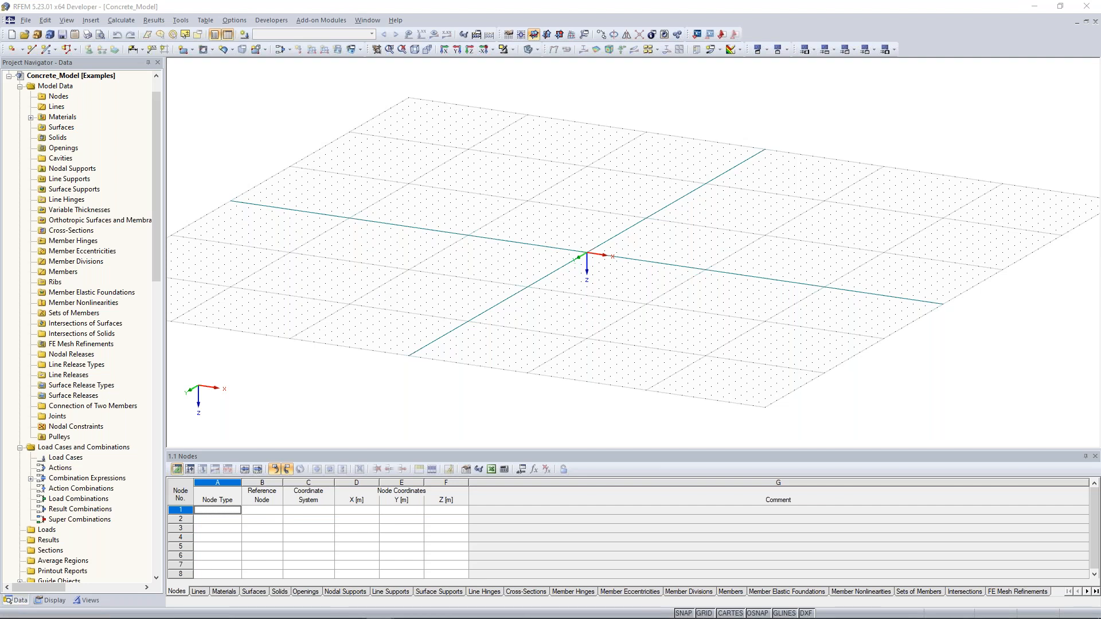
Step: Examine the system sketch and the floor and ceiling slab dimensions in RFEM_Training_Manual.pdf, and return to RFEM
drag(56, 132, 505, 2)
scroll(472, 346, down, 1)
scroll(472, 346, up, 1)
scroll(473, 345, down, 1)
scroll(472, 346, up, 1)
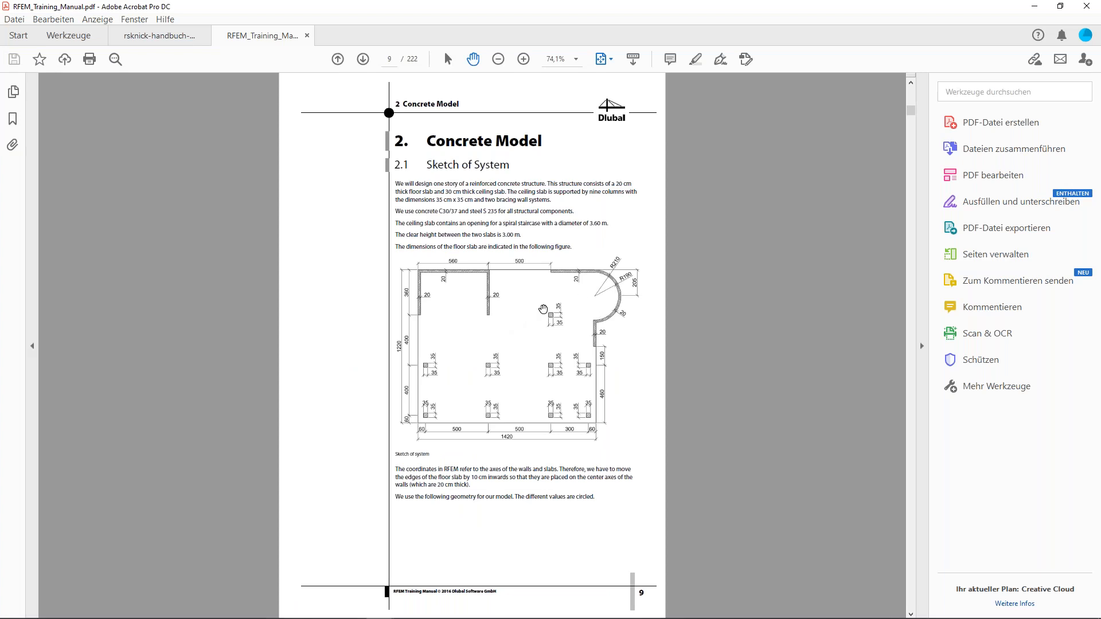
scroll(546, 308, down, 1)
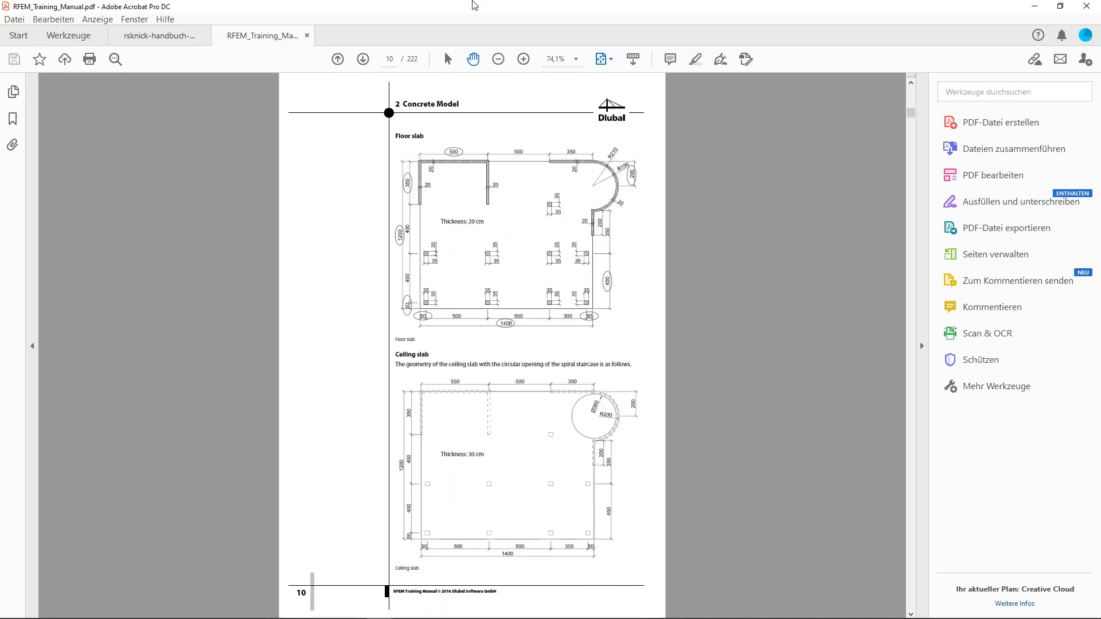
drag(450, 8, 1100, 7)
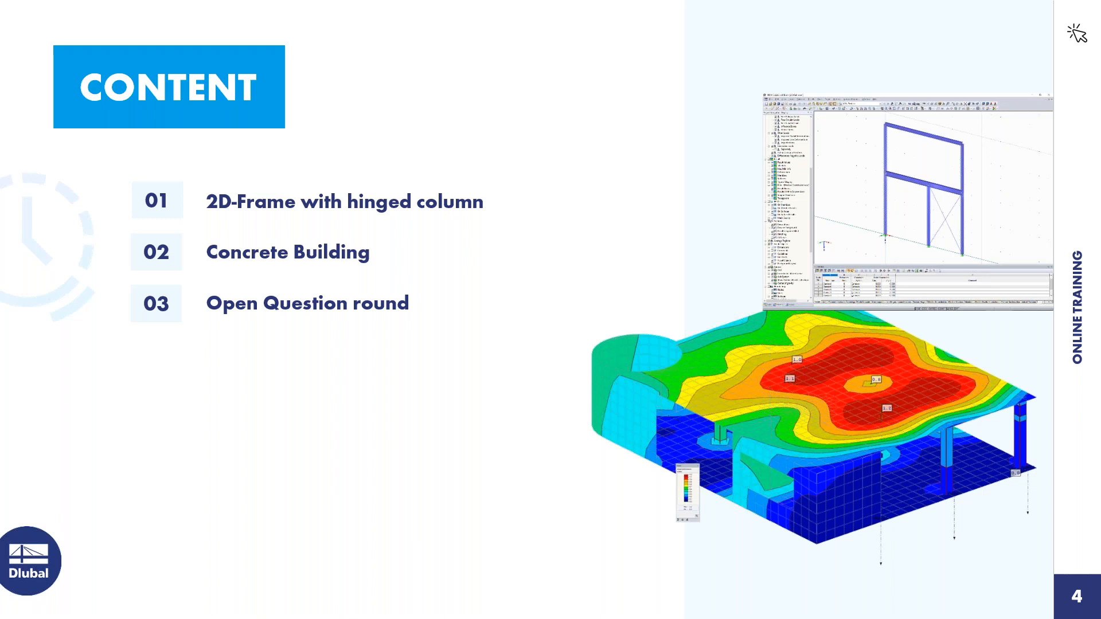
key(alt+Tab)
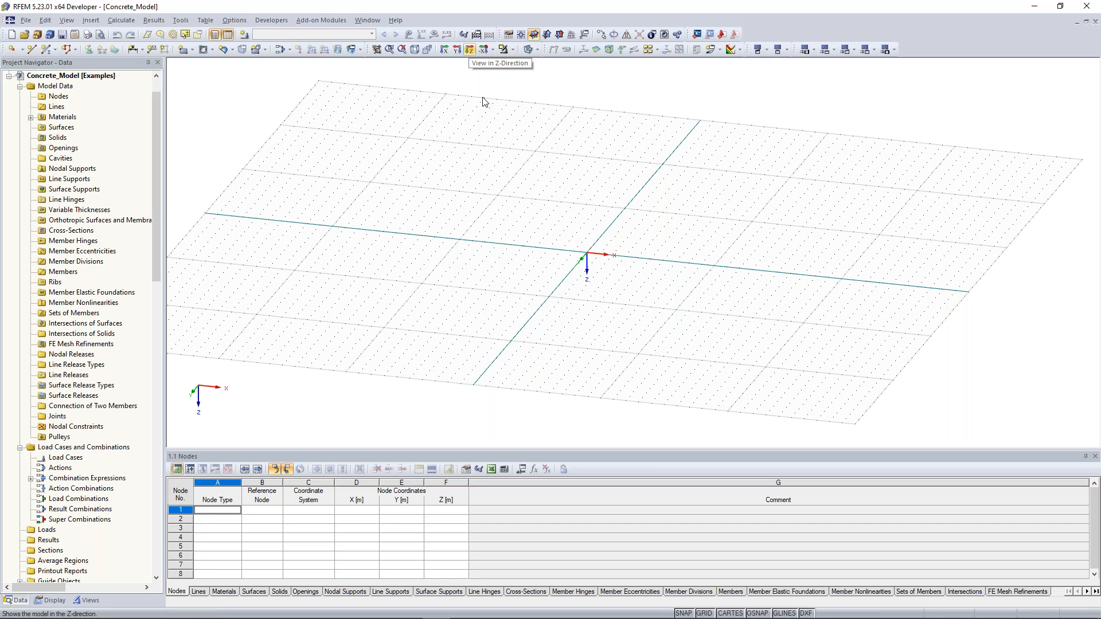
Step: Define node 1 as a standard Cartesian node at X 0, Y 0, Z 0 in the node table
middle_drag(587, 201, 550, 204)
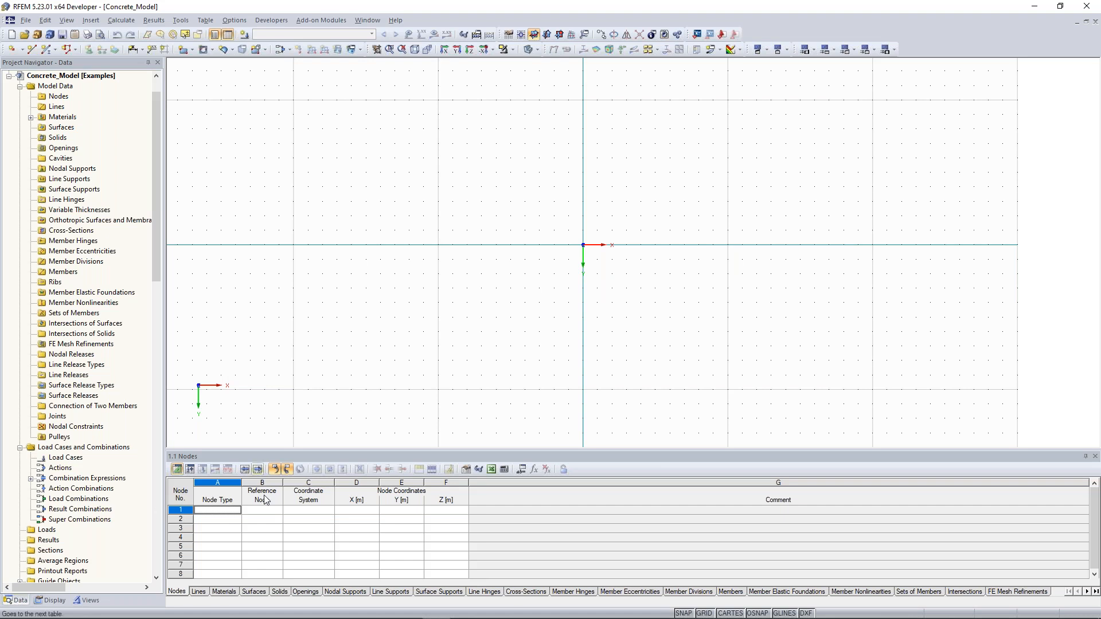
click(214, 509)
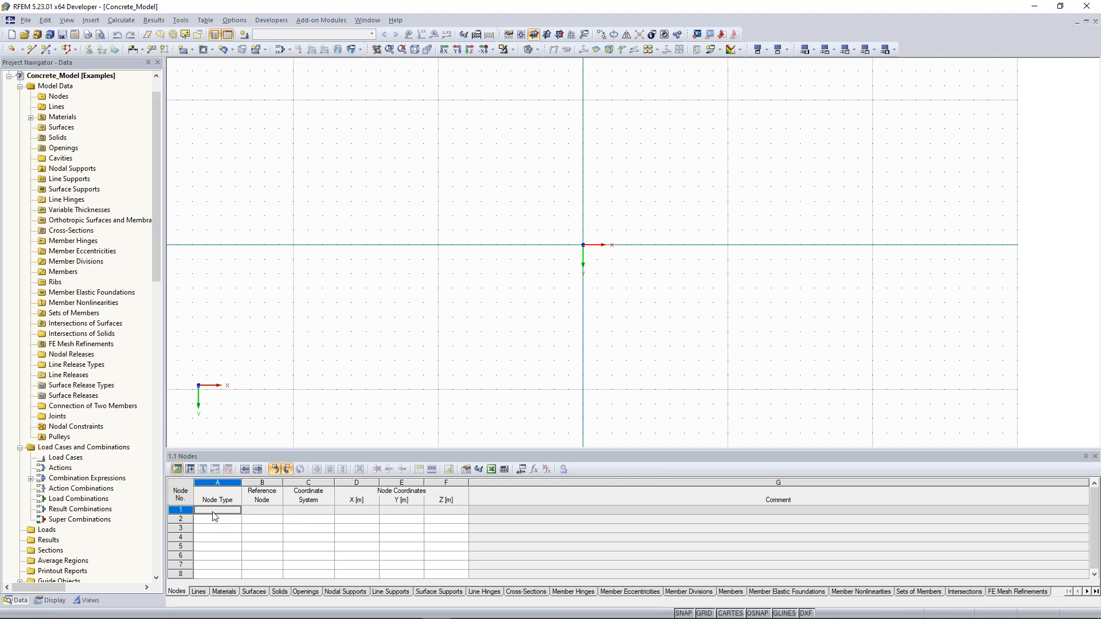
click(214, 512)
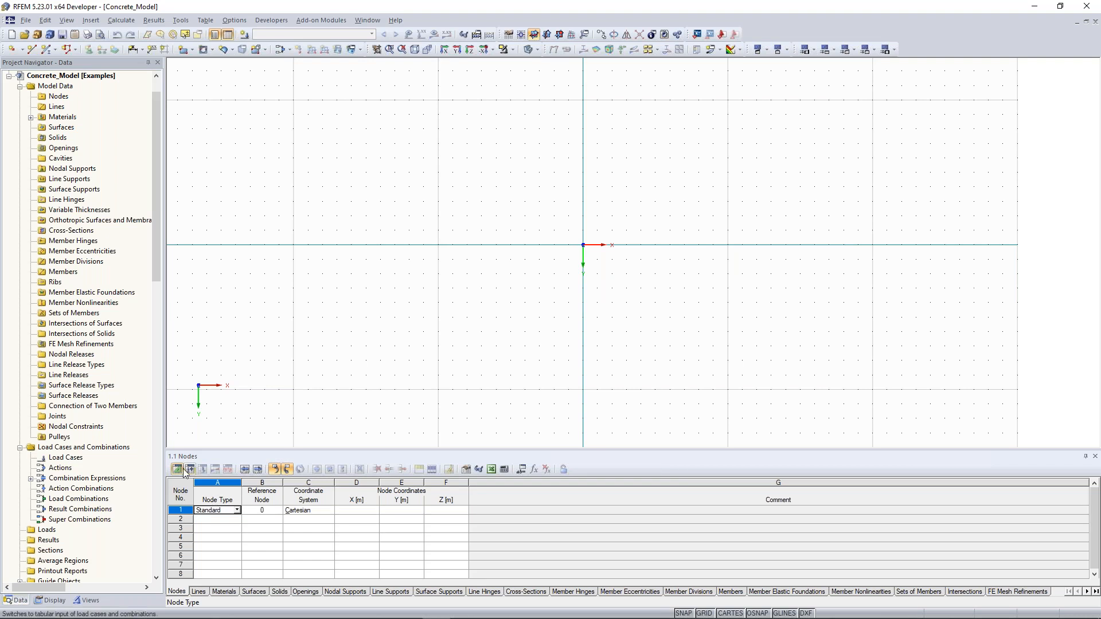
click(268, 511)
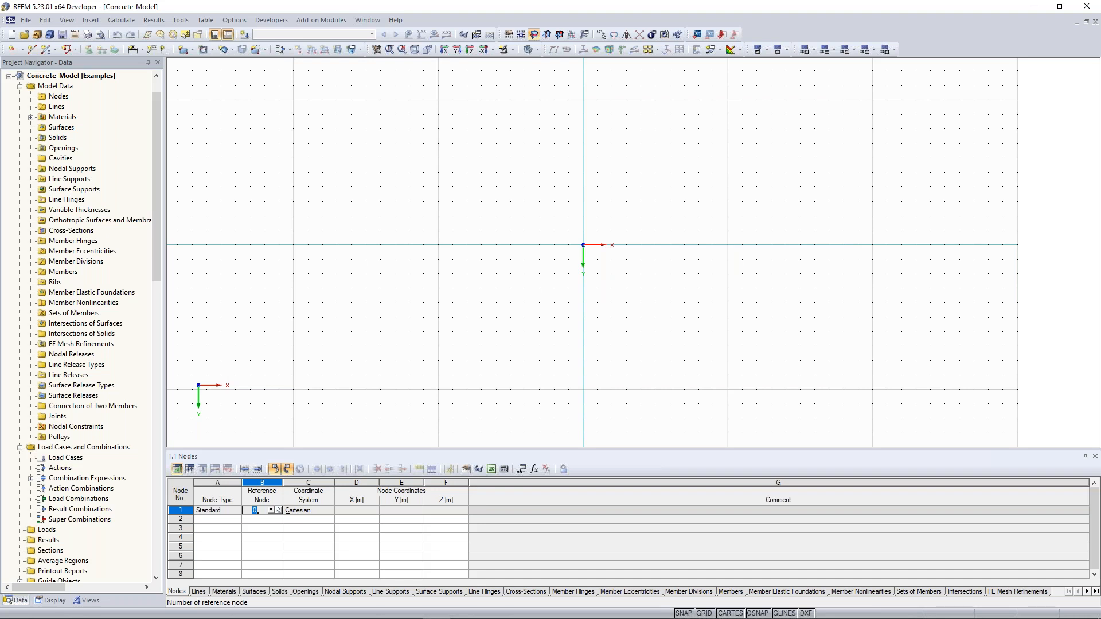
key(Tab)
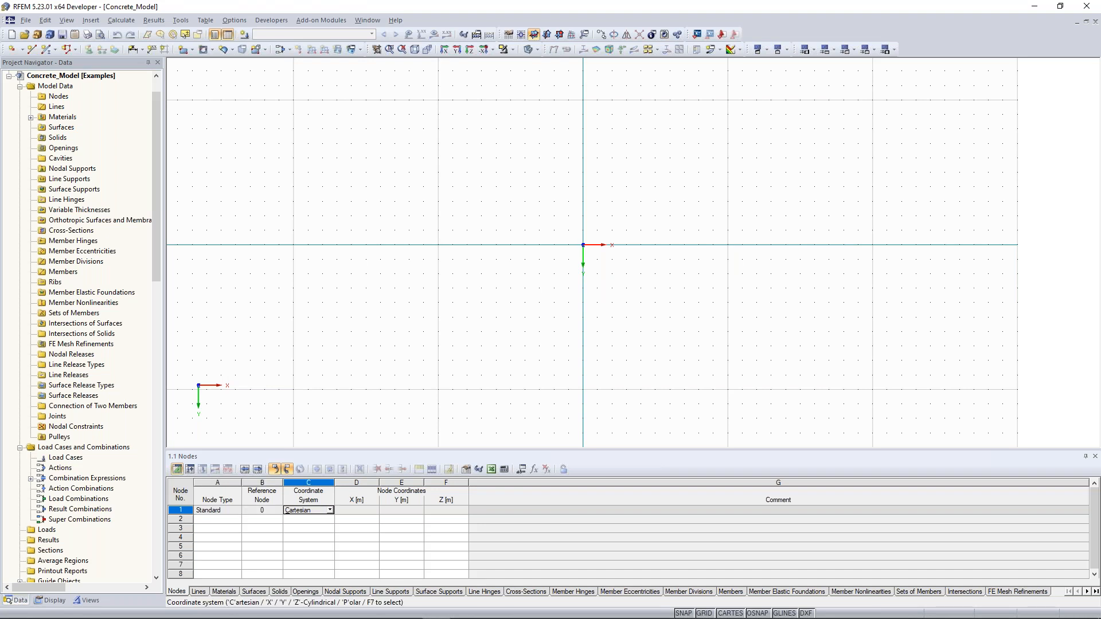
key(Tab)
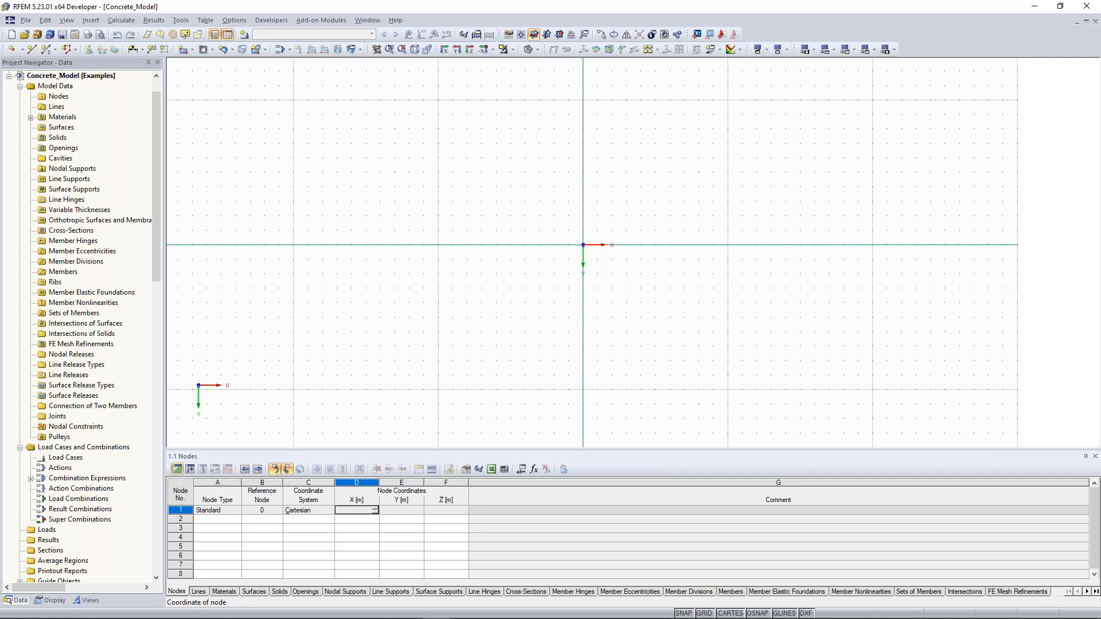
key(Tab)
key(Tab)
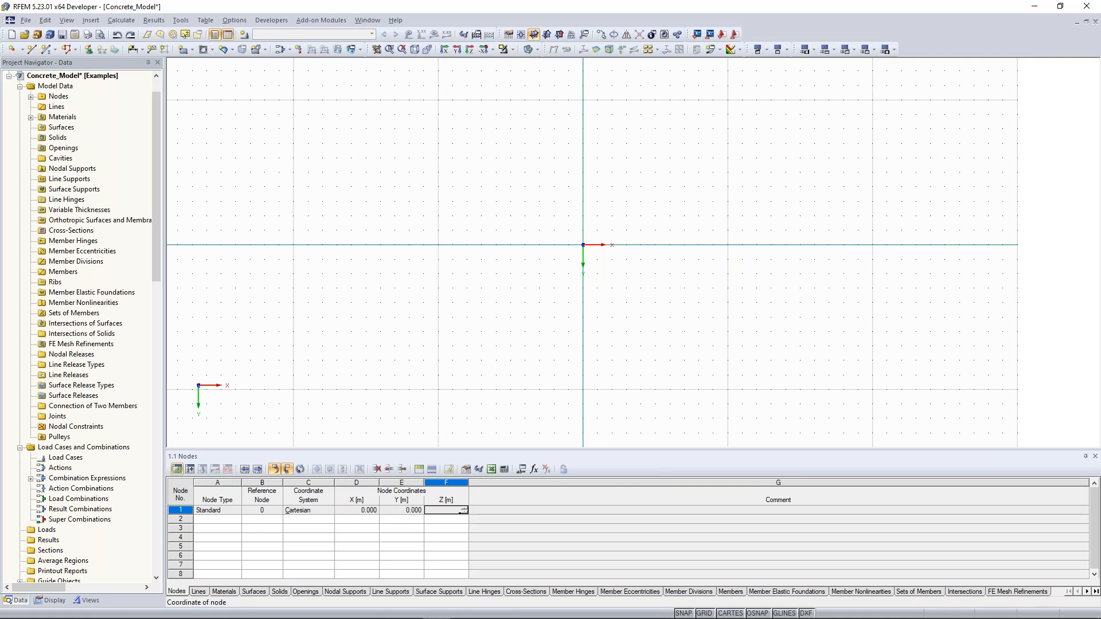
key(Return)
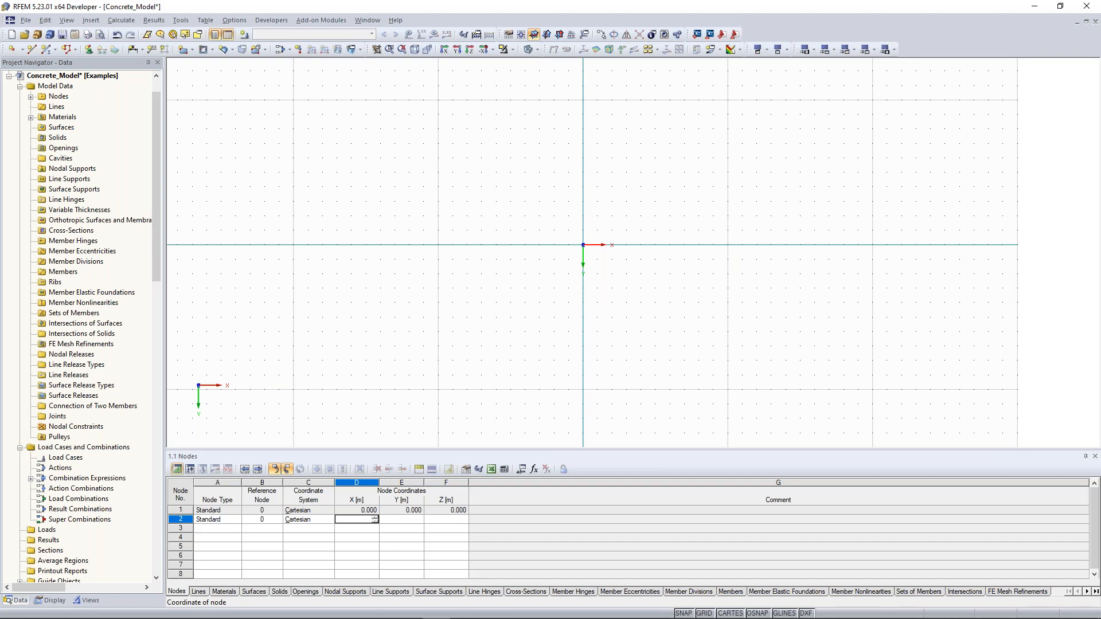
Step: Define node 2 at X 14, Y 0, Z 0 m in the node table
text(14)
key(Tab)
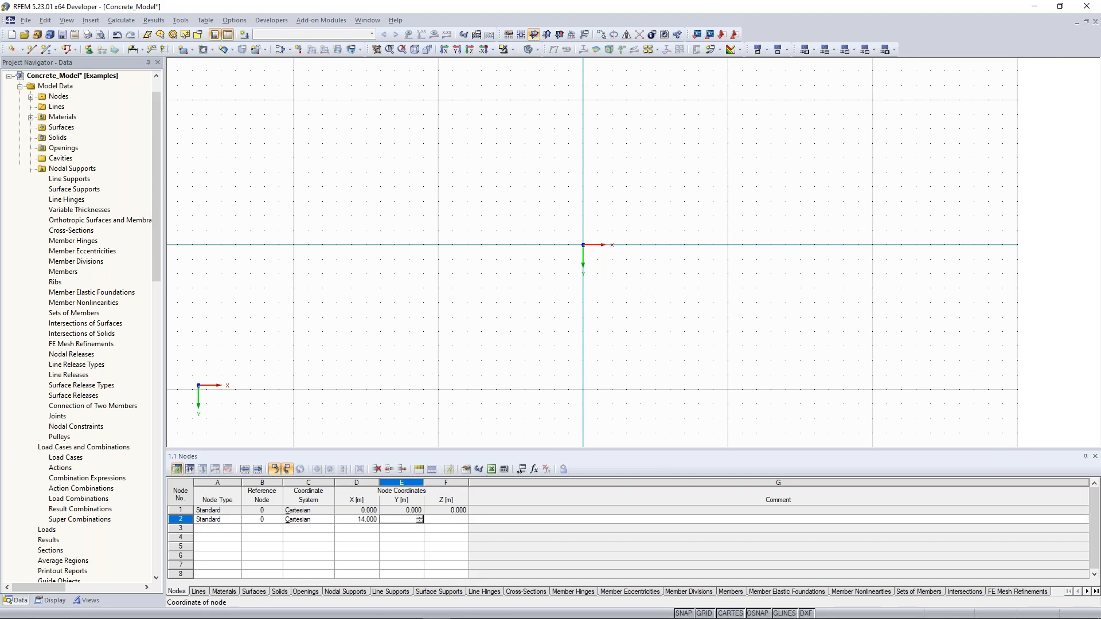
key(Tab)
text(0)
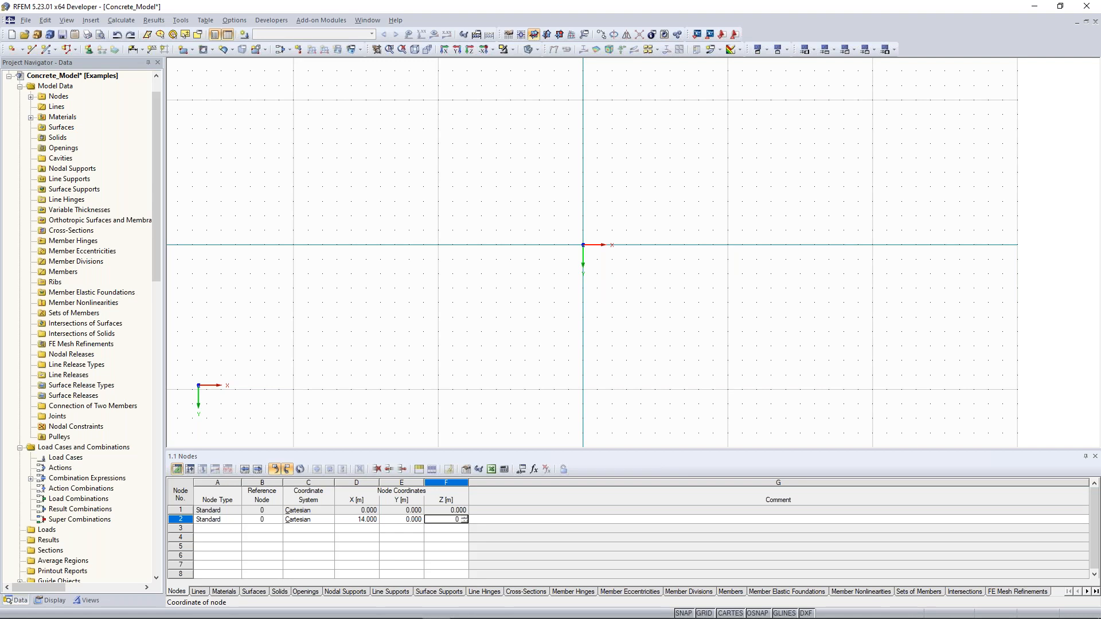
key(Return)
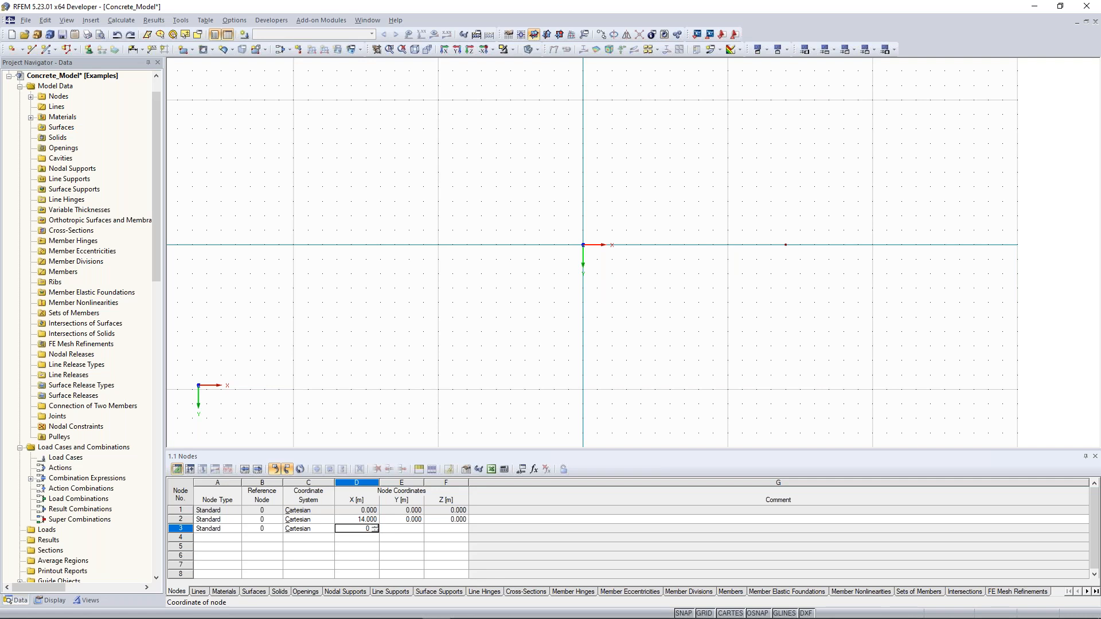
Step: Define node 3 at X 0, Y -12, Z 0 m in the node table
key(Tab)
text(-12)
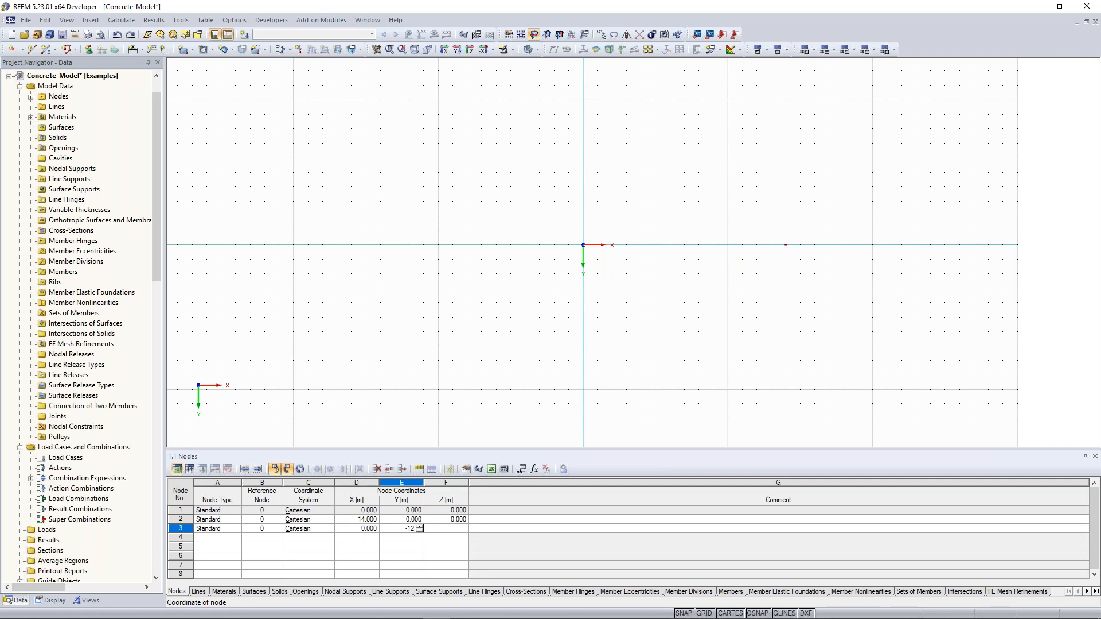
key(Tab)
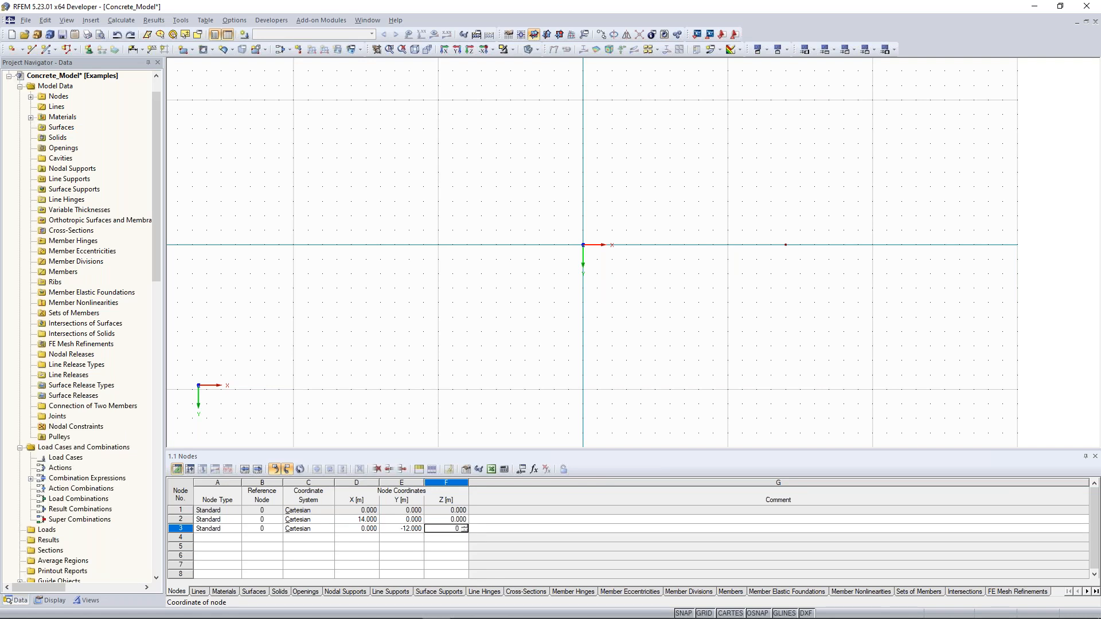
key(Tab)
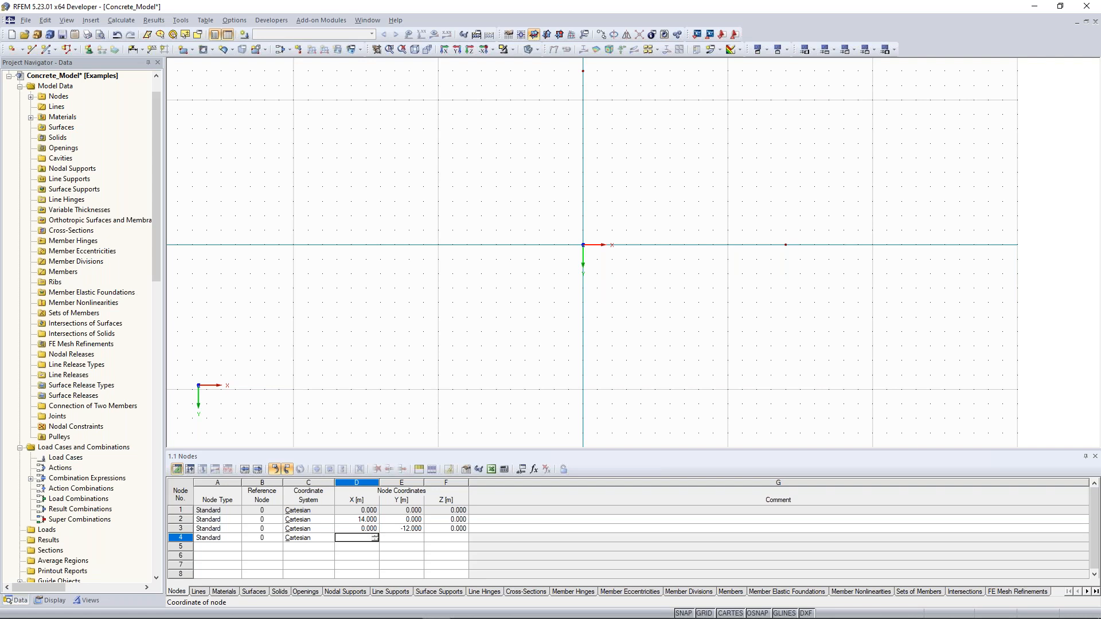
Step: Define node 4 at X 14, Y -12, Z 0 m in the node table
text(14)
key(Tab)
text(-12)
key(Tab)
text(0)
key(Tab)
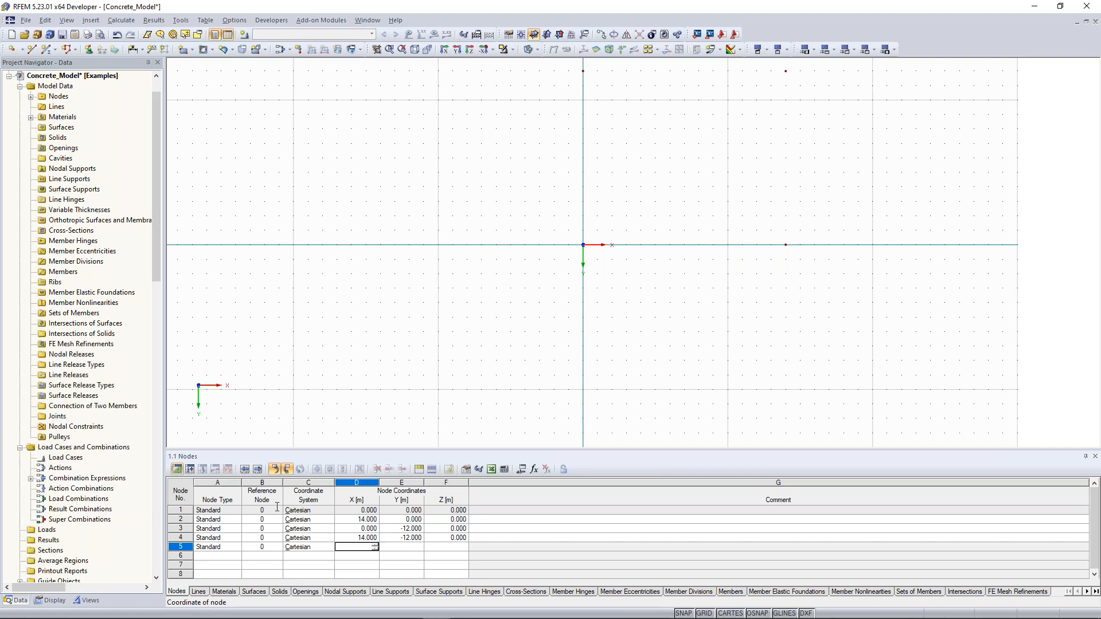
Step: Define node 5 at X 0.5, Y -0.5, Z 0 m in the node table
middle_drag(542, 256, 438, 340)
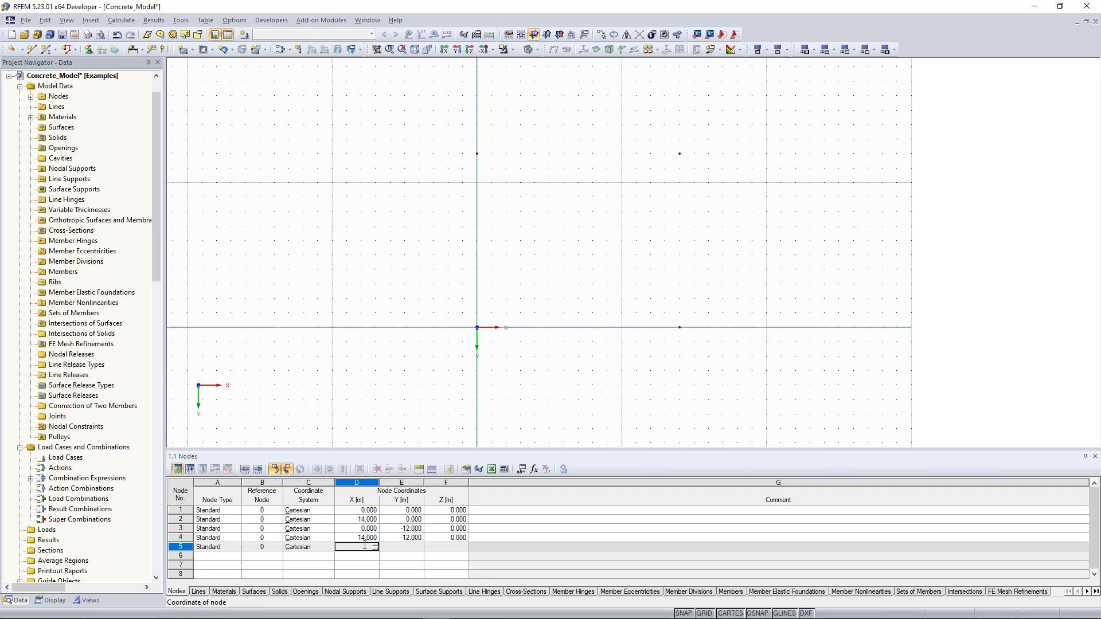
text(0.5)
key(Tab)
text(-0.5)
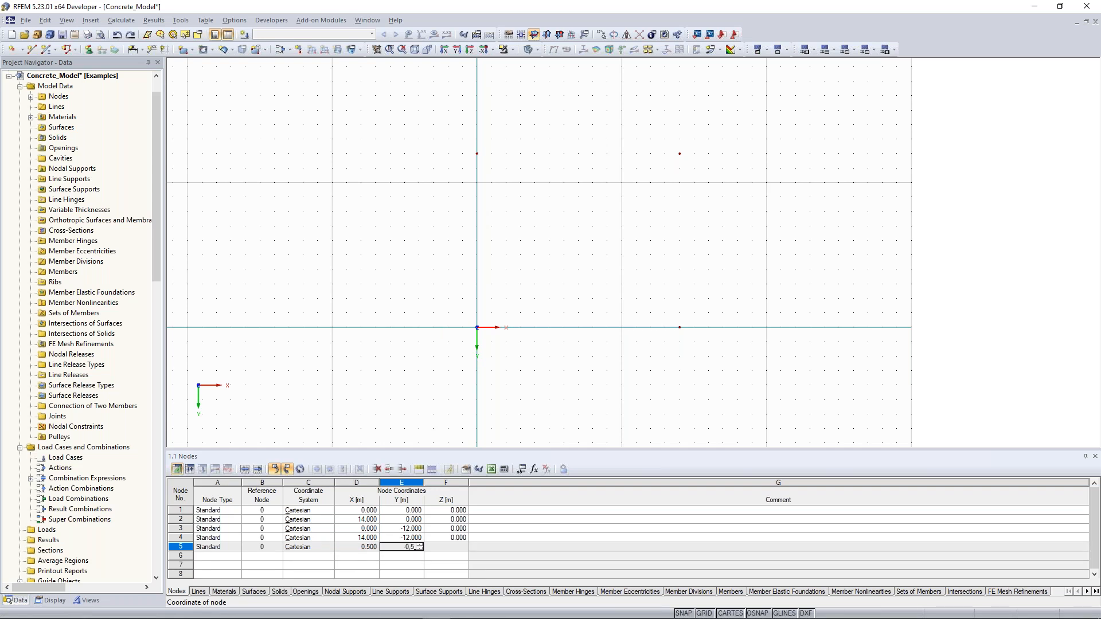
key(Tab)
key(Return)
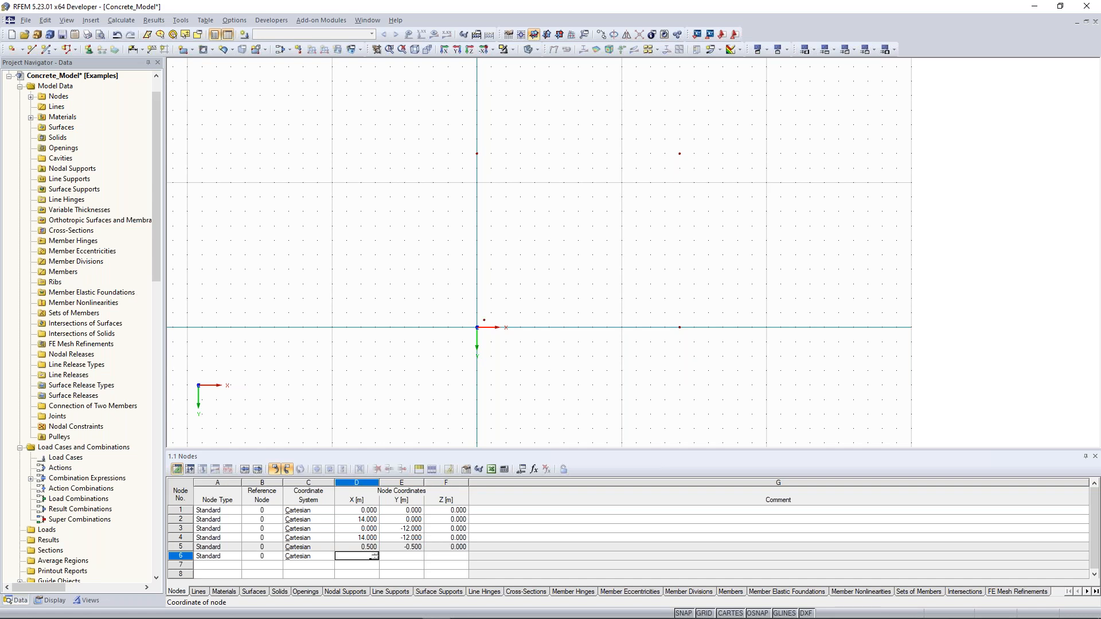
click(537, 360)
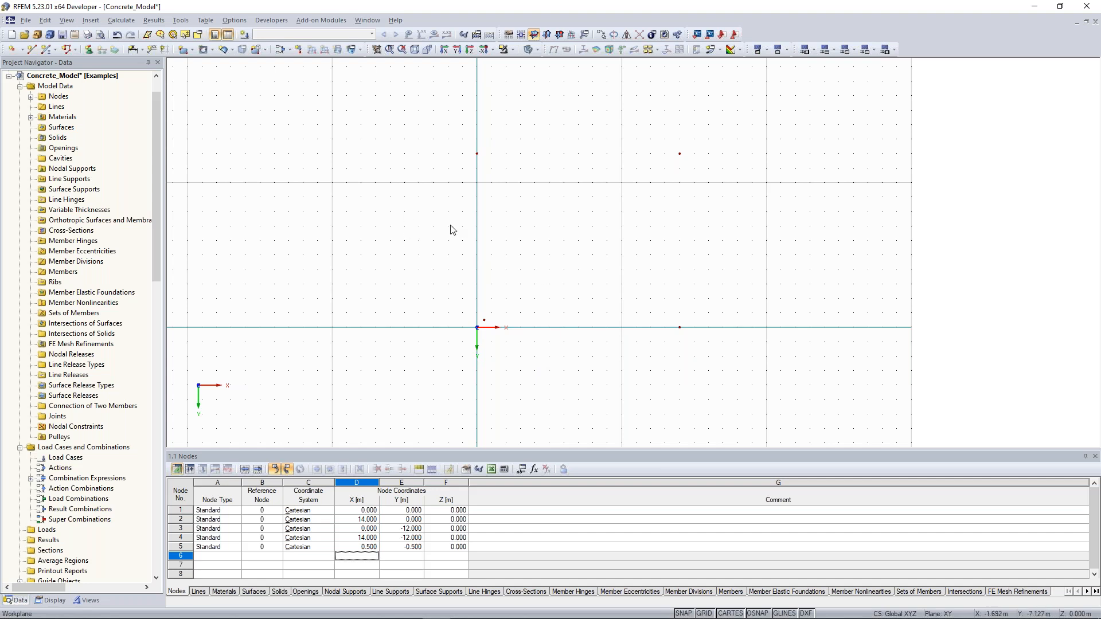
Step: Set up a new rectangular surface with material Concrete C30/37 and a constant thickness of 200 mm
mouse_move(350, 246)
middle_down()
mouse_move(359, 250)
mouse_move(360, 232)
middle_up()
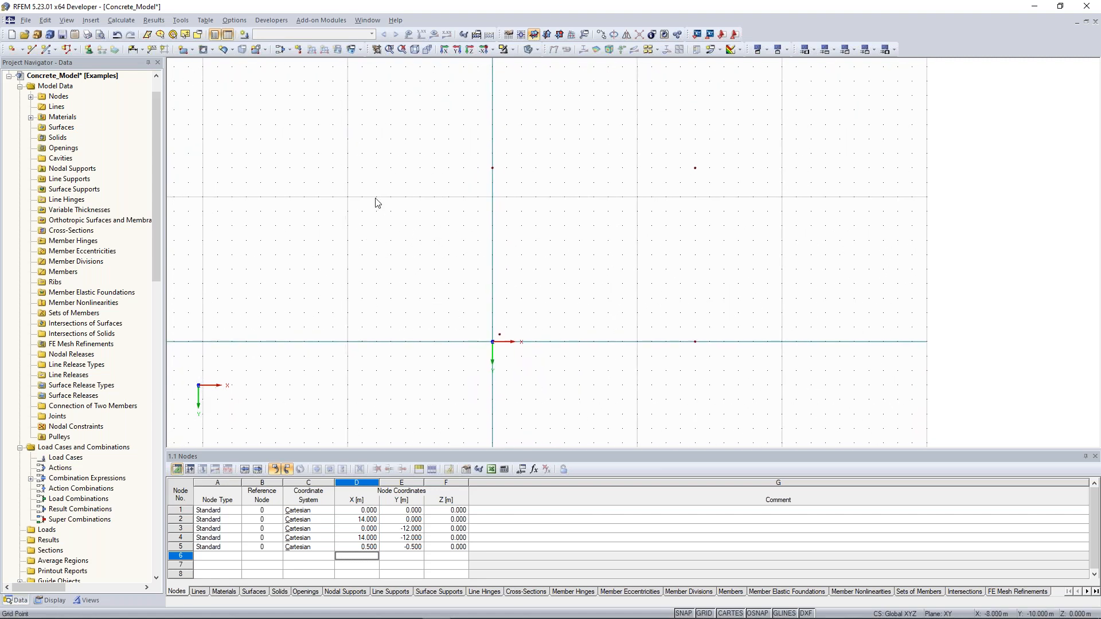
click(185, 54)
drag(535, 168, 264, 94)
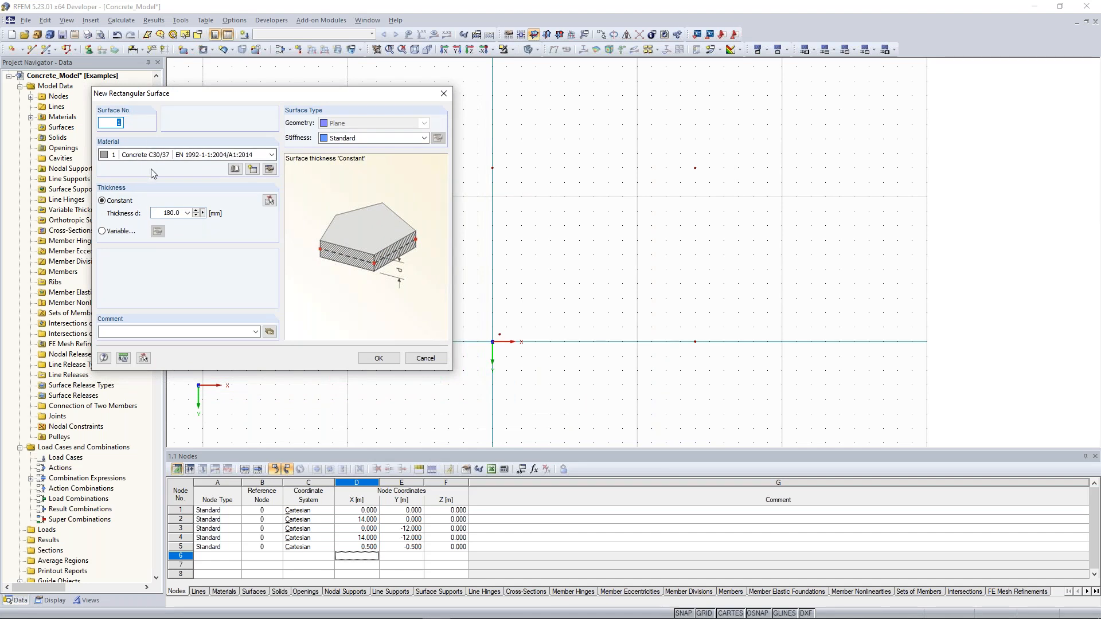
click(179, 159)
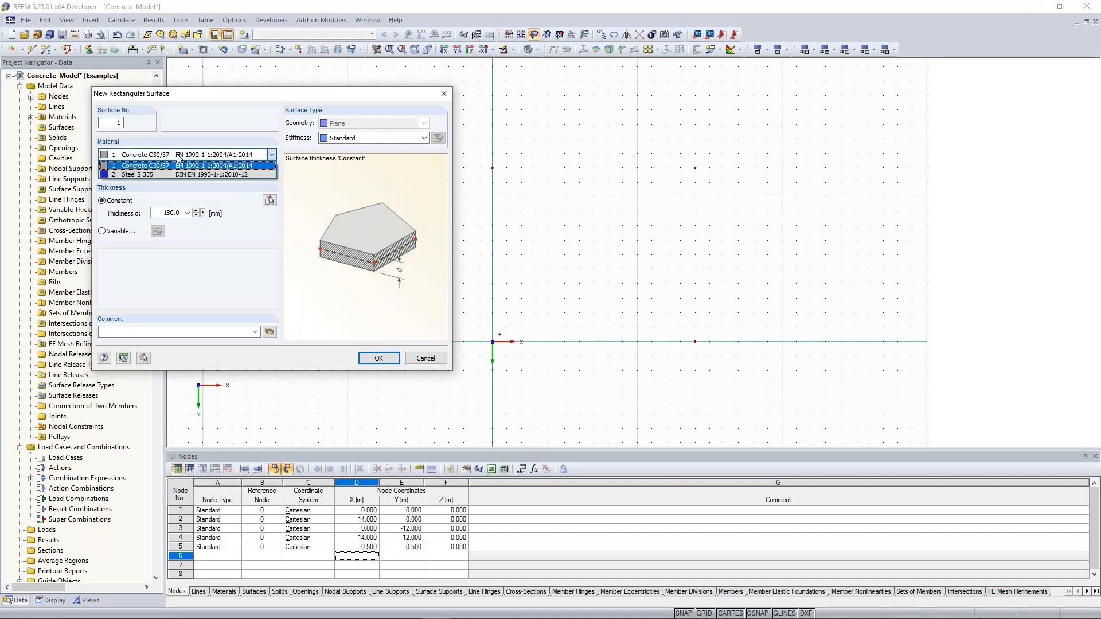
click(179, 160)
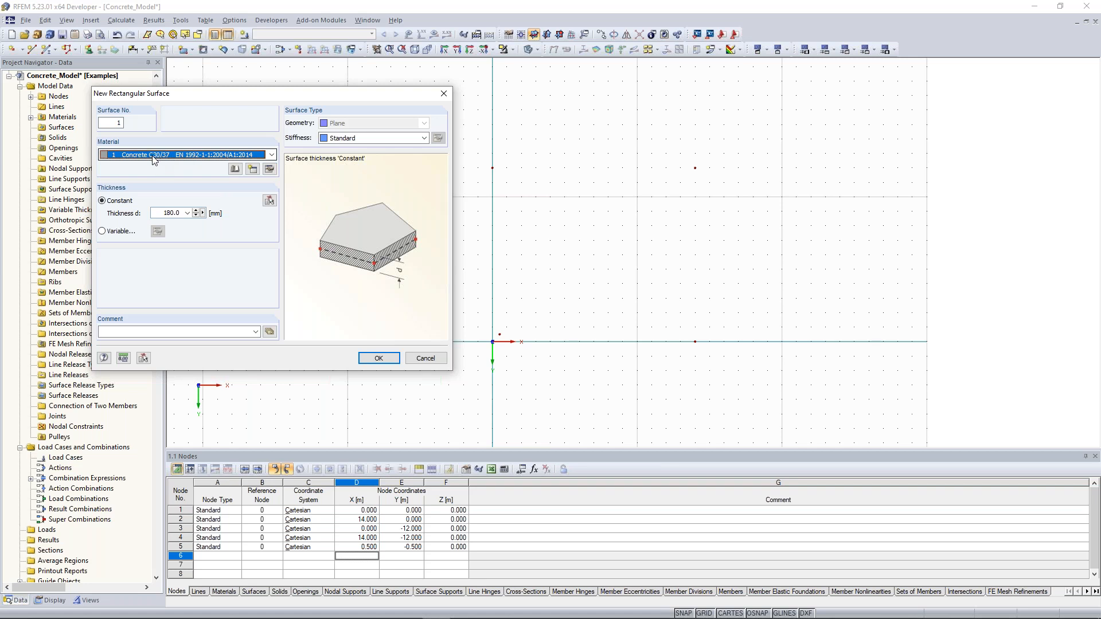
click(152, 160)
click(152, 165)
drag(162, 212, 188, 213)
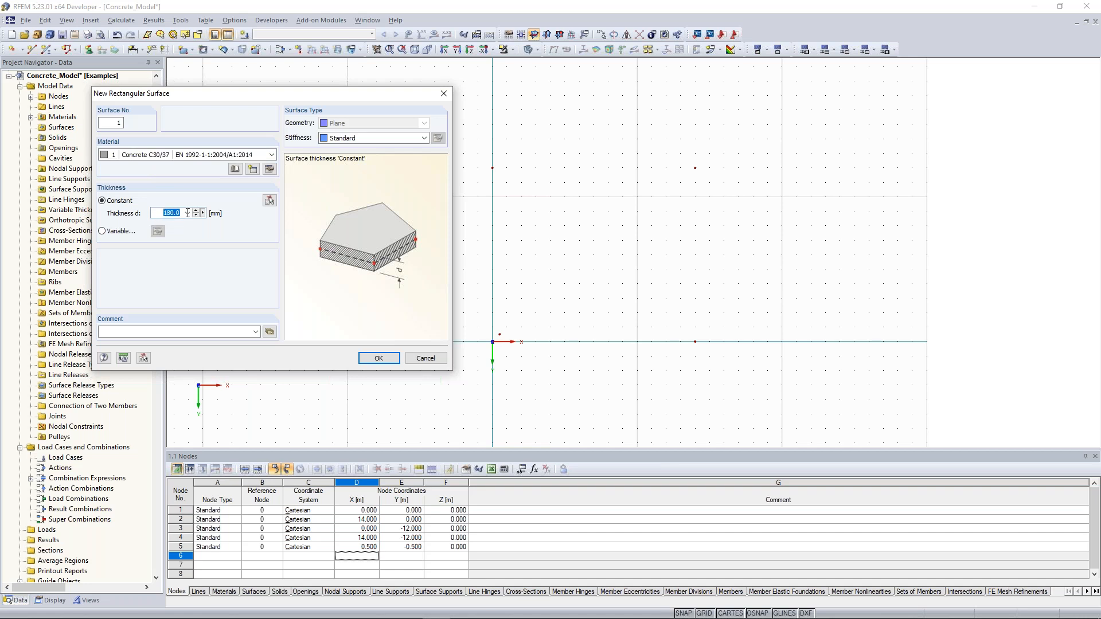
text(200)
click(378, 358)
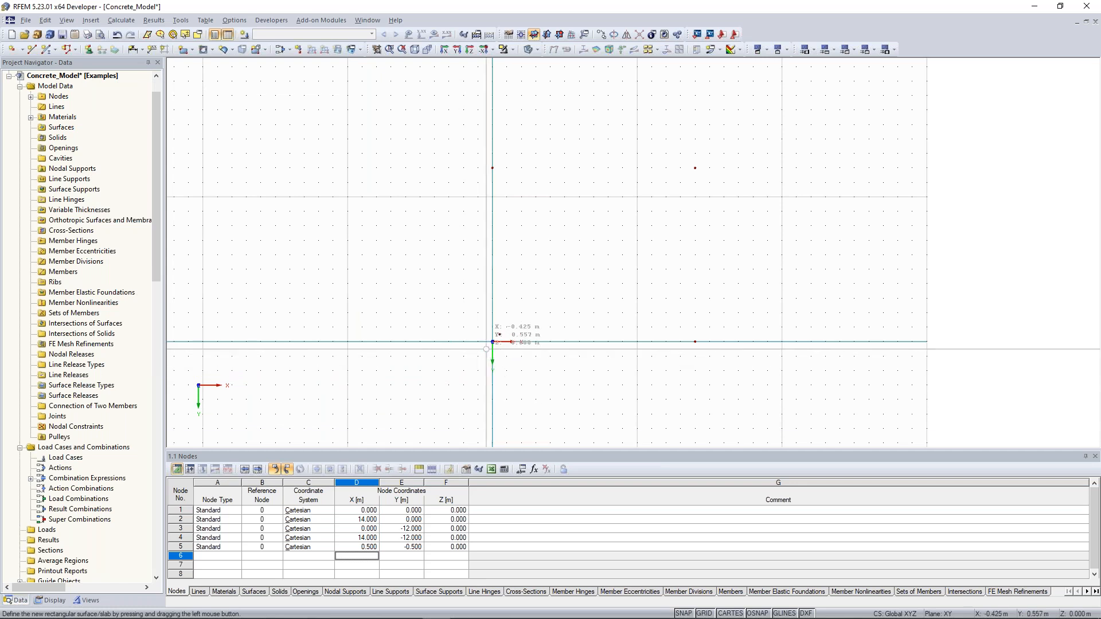
Step: Place the rectangular surface from the origin node to the opposite corner node at X 14, Y -12 m
click(492, 342)
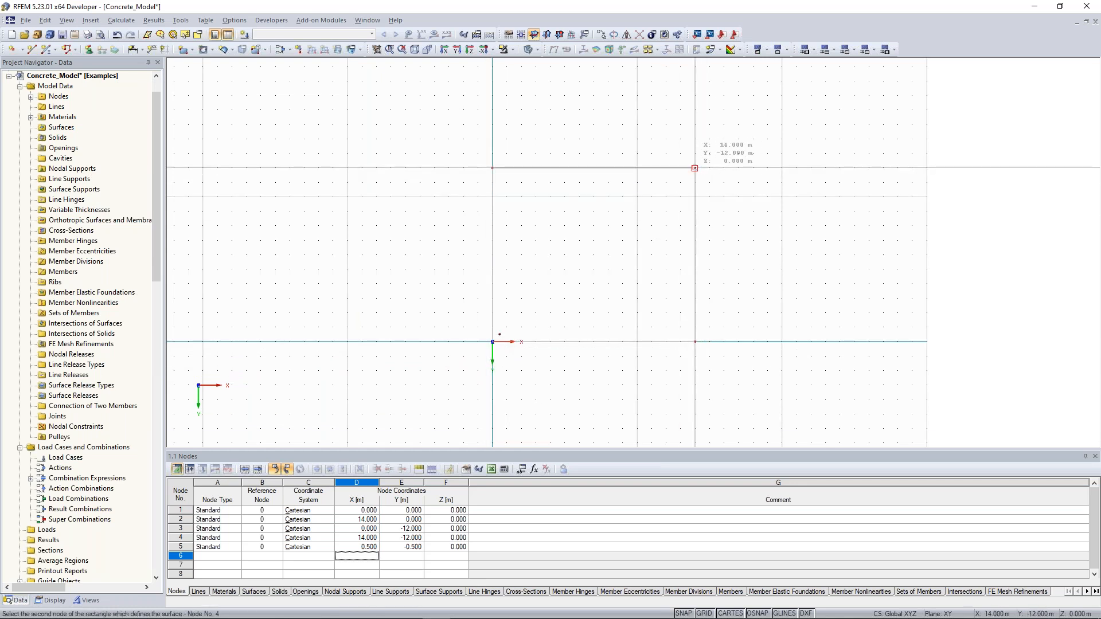
click(695, 168)
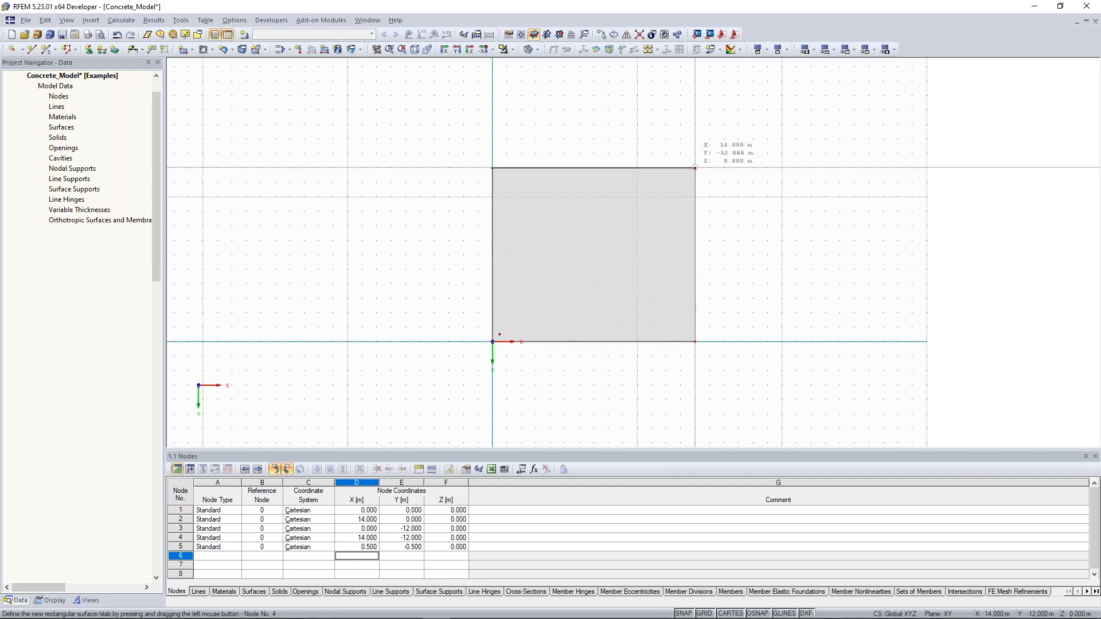
drag(695, 167, 695, 167)
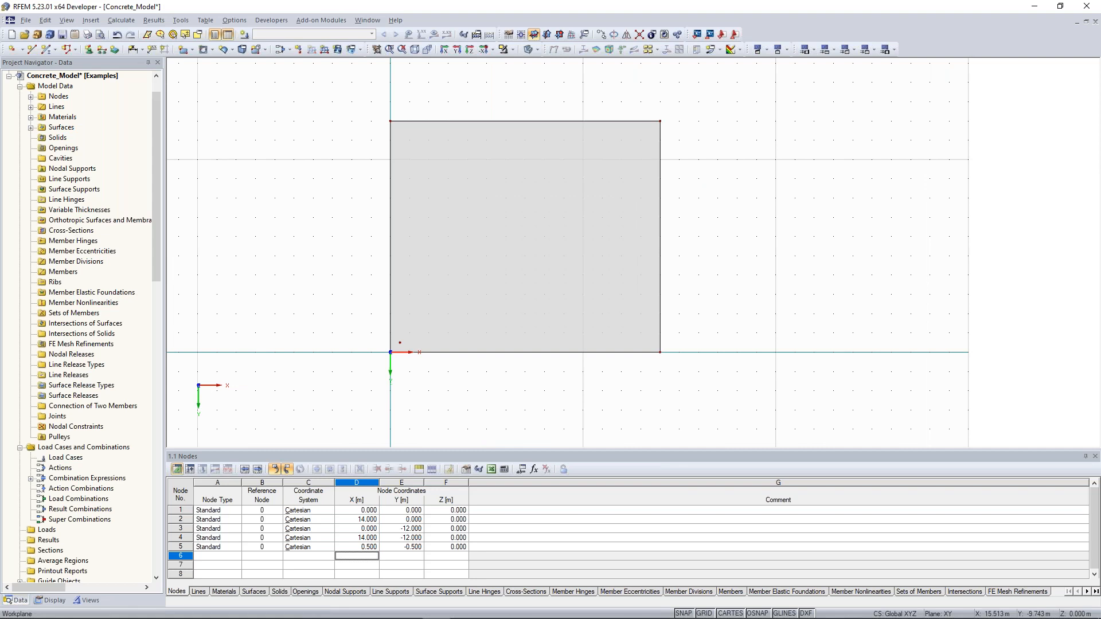
Step: Insert a node midway, 2 m from each point, between the slab corner at X 14, Y -12 m and the edge point at Y -8 m
middle_drag(689, 164, 684, 188)
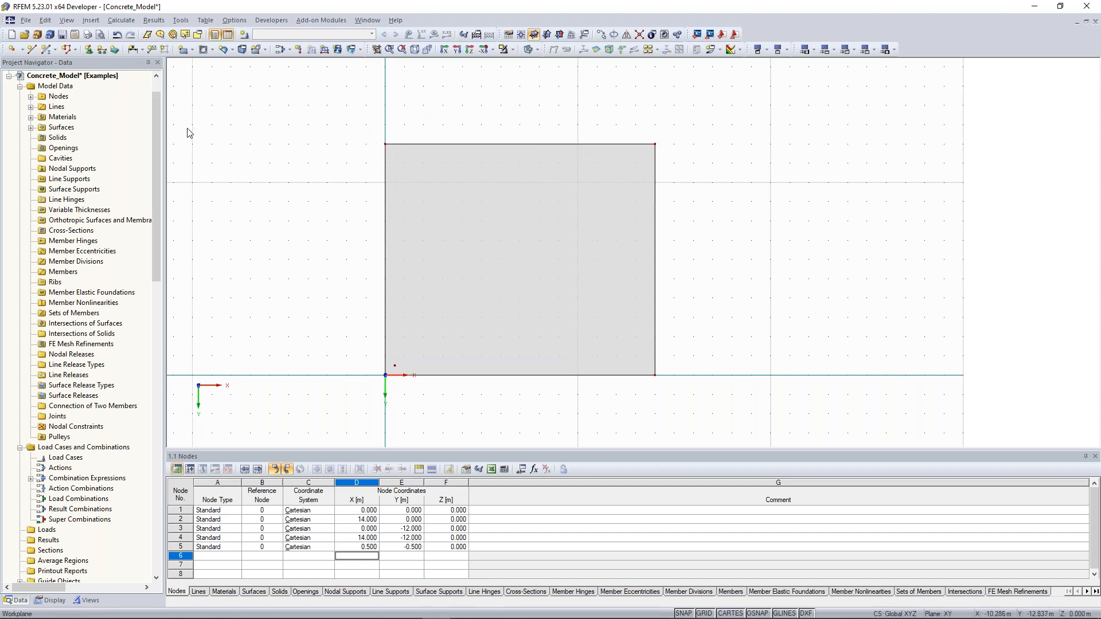
click(22, 50)
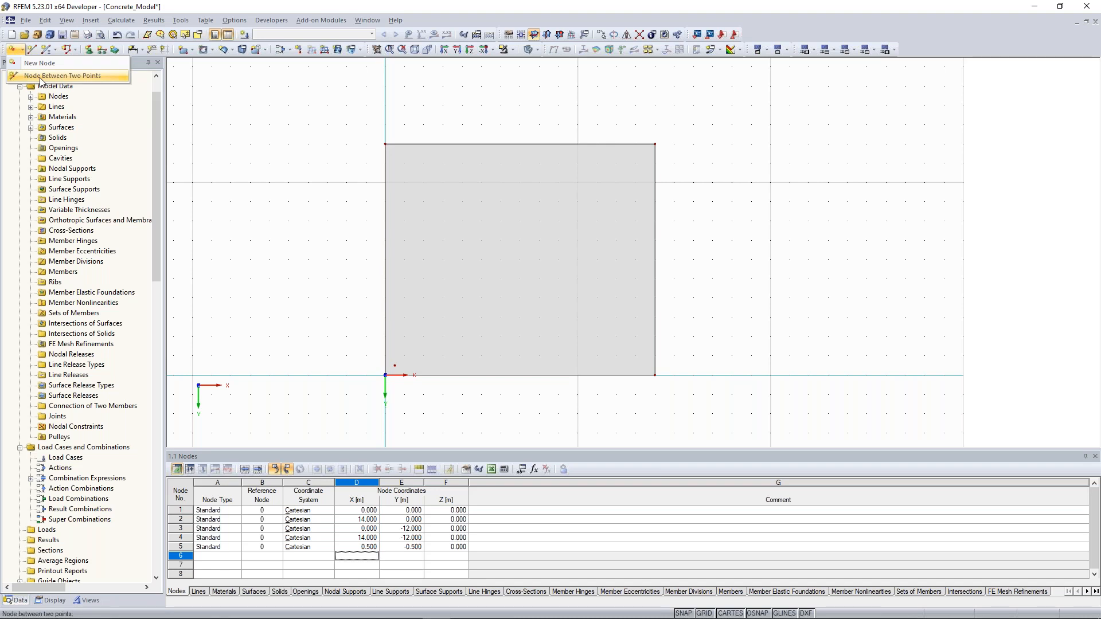
click(57, 76)
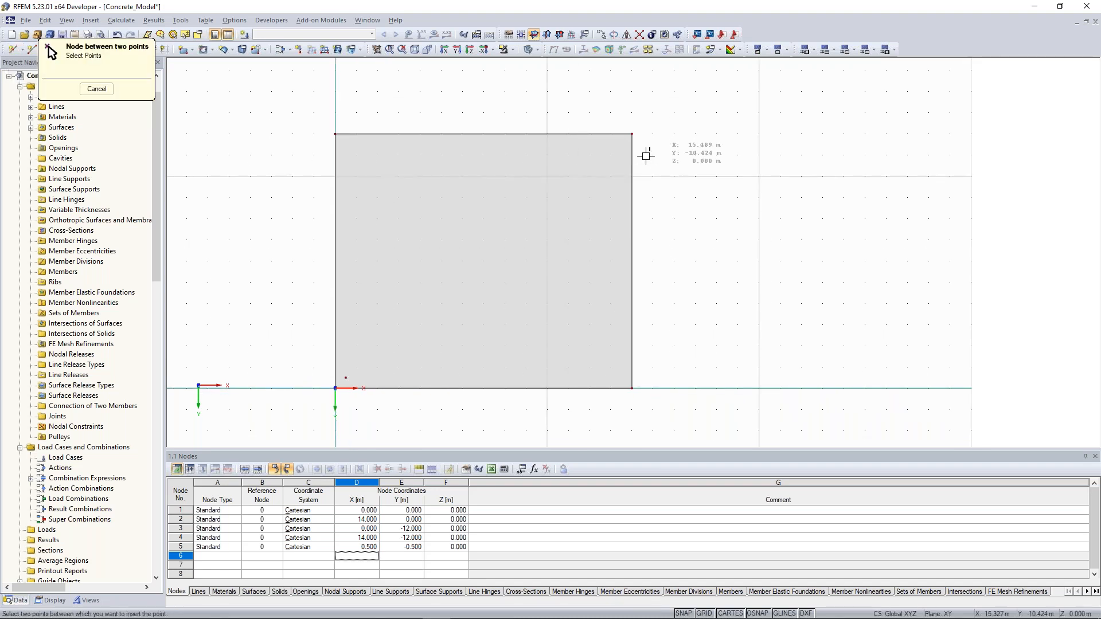
click(633, 133)
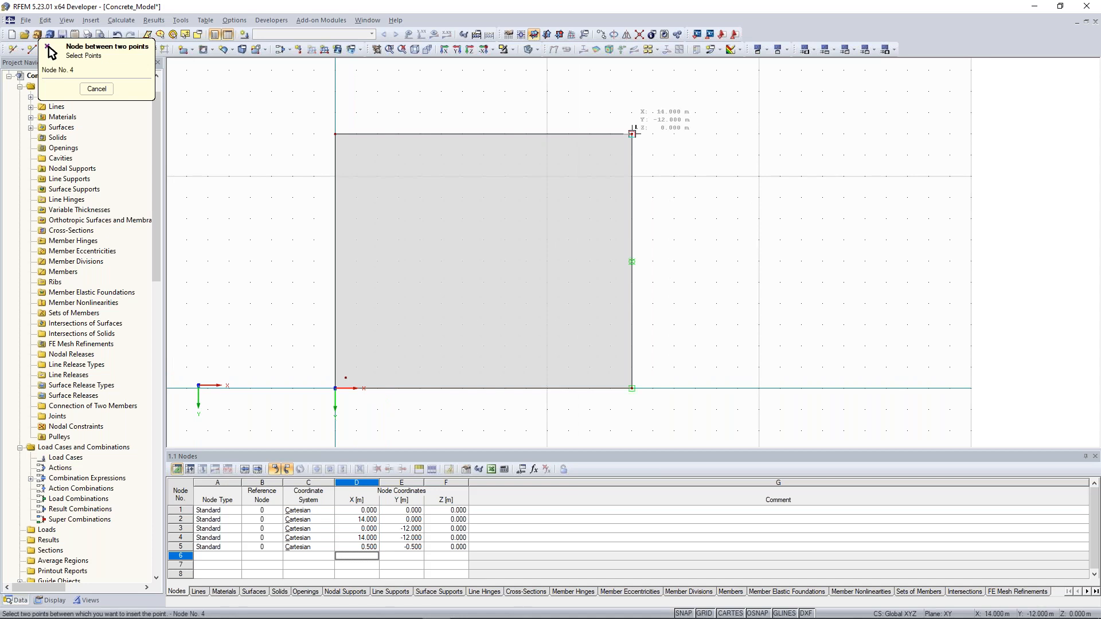
click(632, 134)
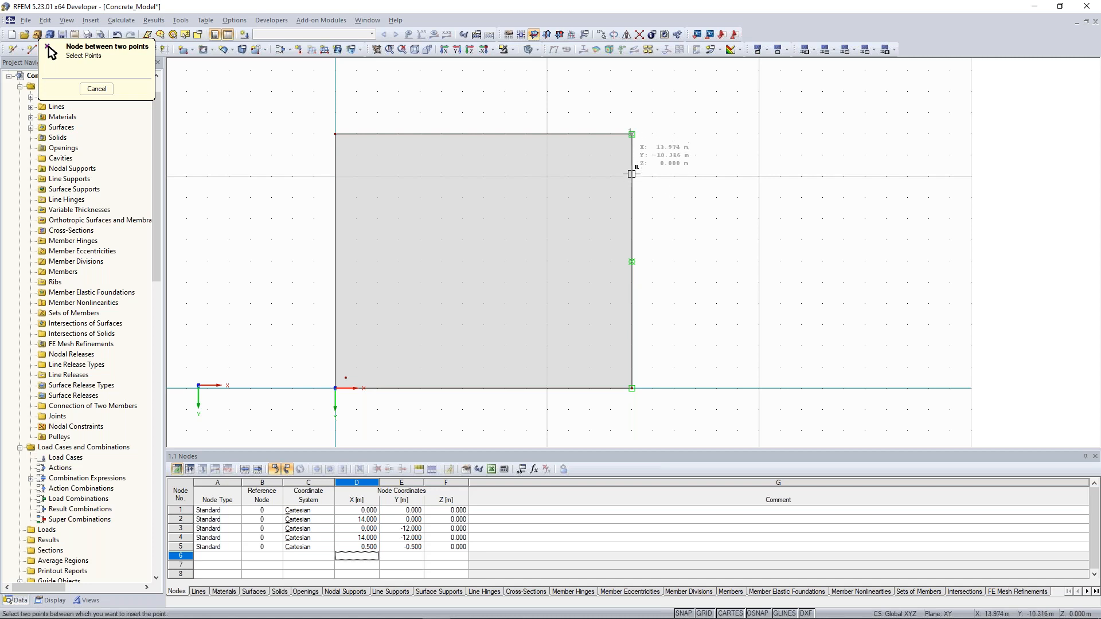
click(631, 218)
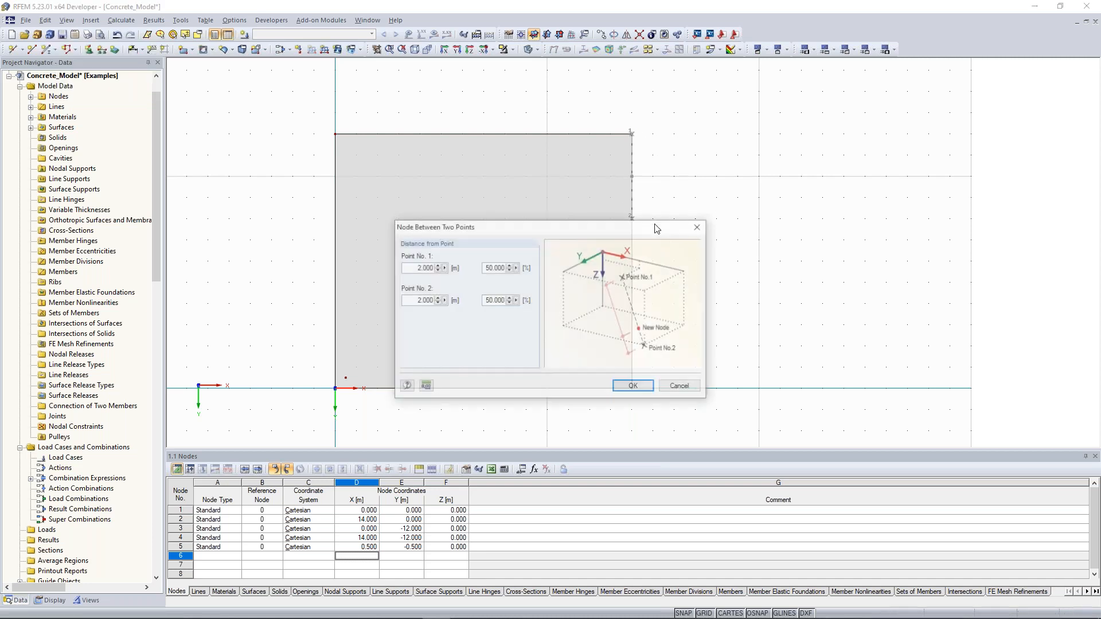
drag(560, 226, 828, 99)
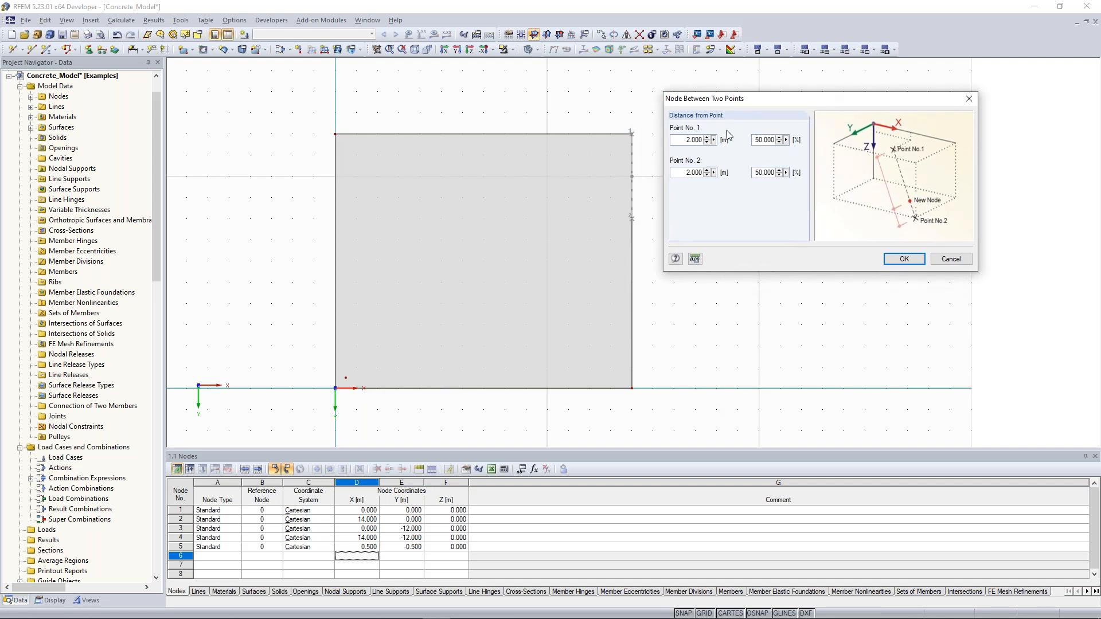
drag(726, 107, 739, 101)
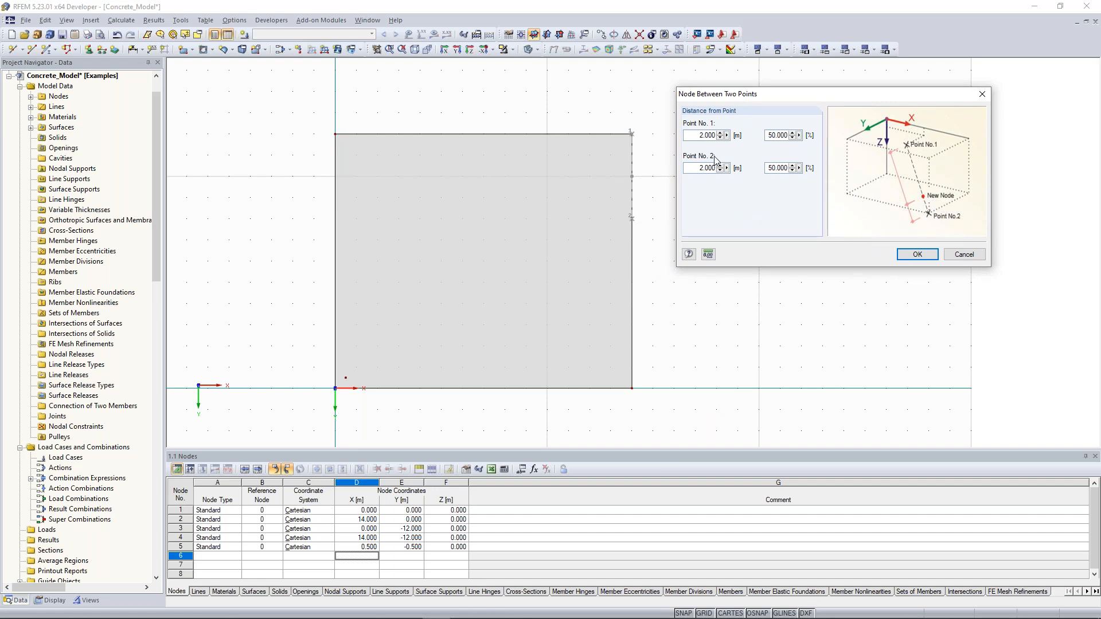
drag(769, 136, 795, 130)
click(918, 254)
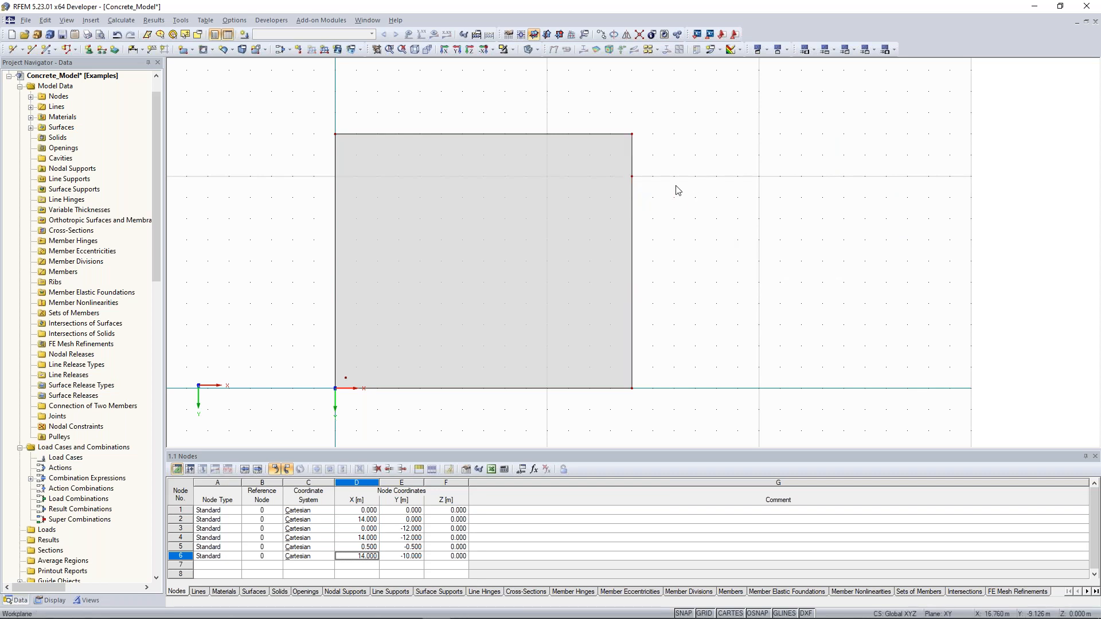
Step: Add a 200 mm thick semicircular surface in Concrete C30/37, centred at X 14, Y -10 m and starting at X 14, Y -8 m
scroll(680, 177, down, 1)
middle_drag(620, 220, 627, 203)
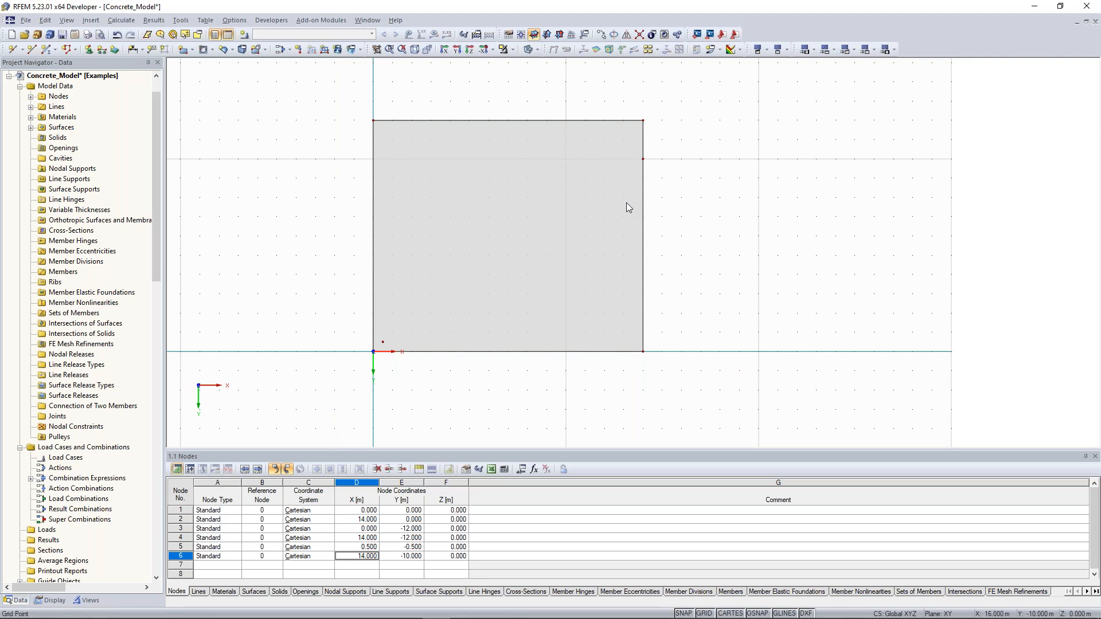
middle_drag(626, 202, 617, 205)
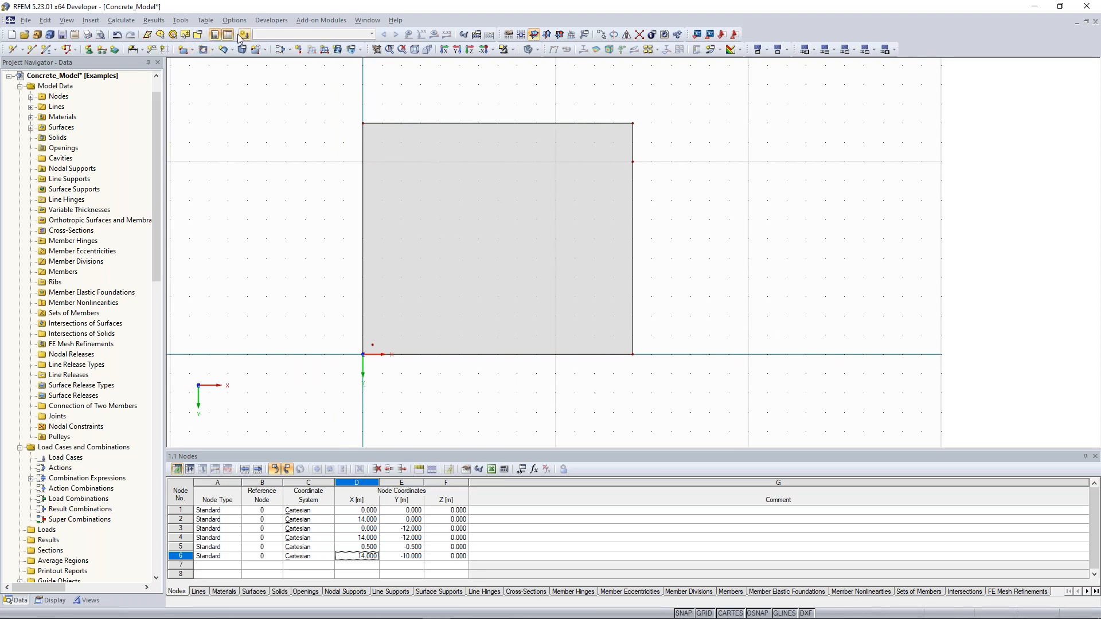
click(192, 50)
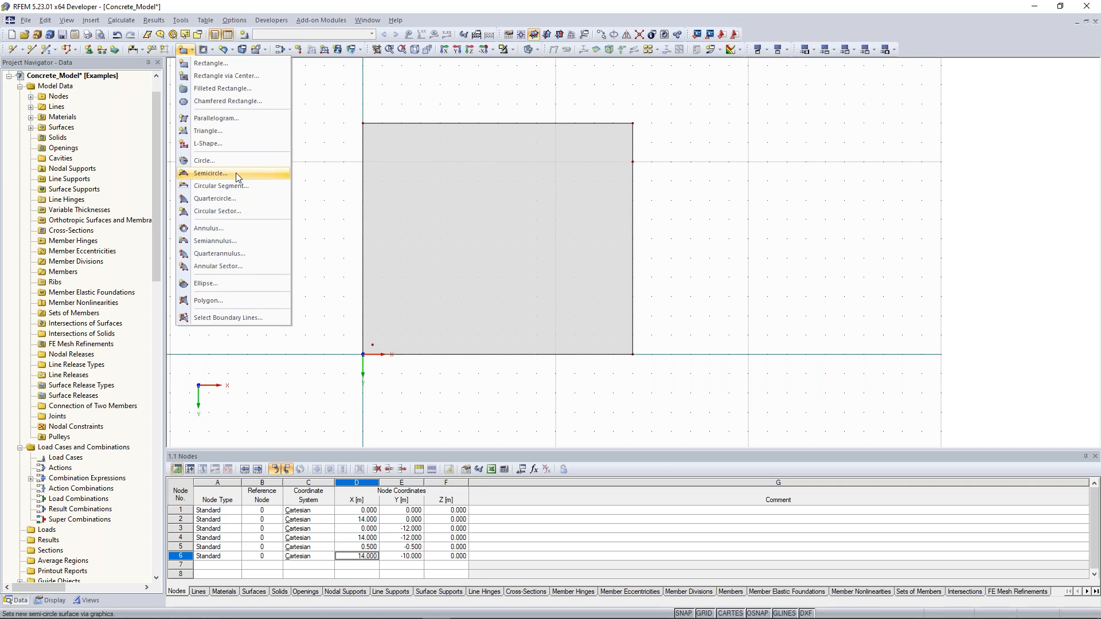
click(238, 175)
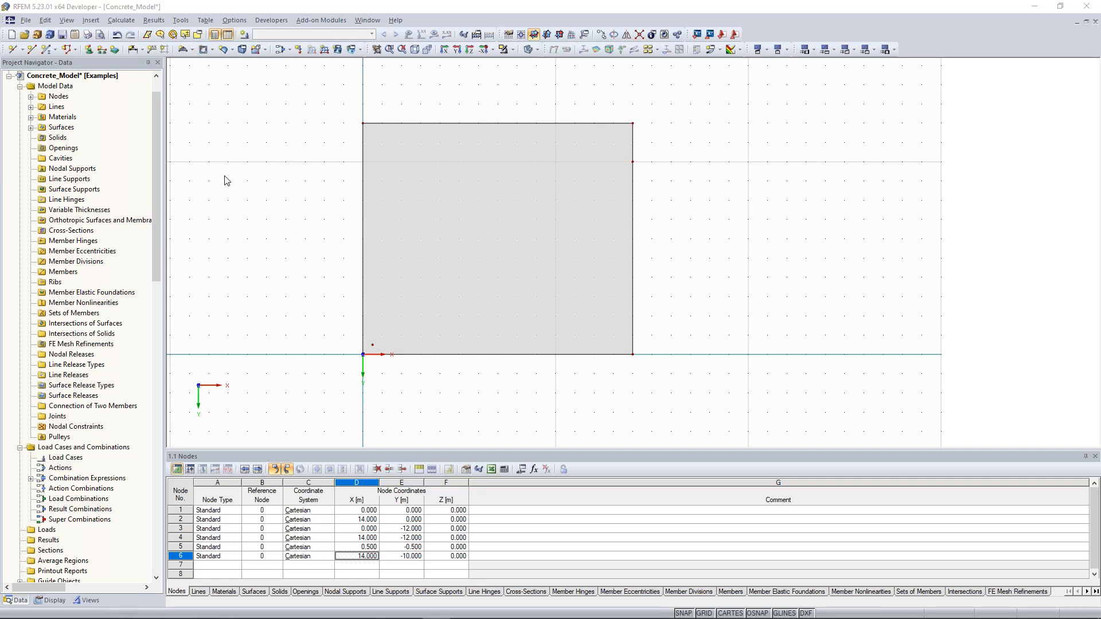
click(447, 293)
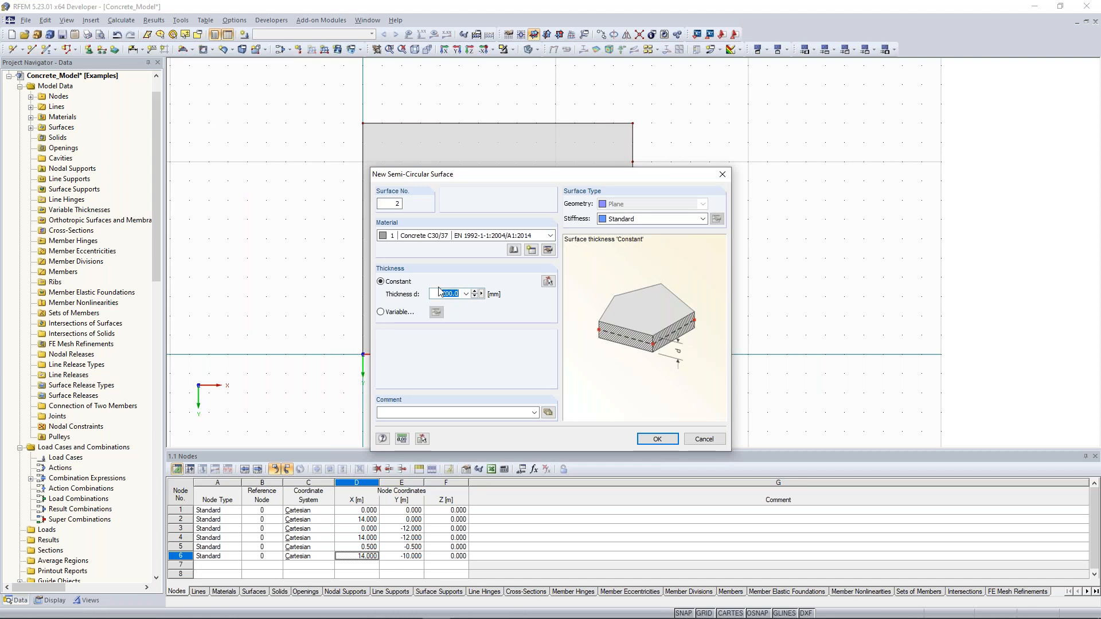
click(658, 439)
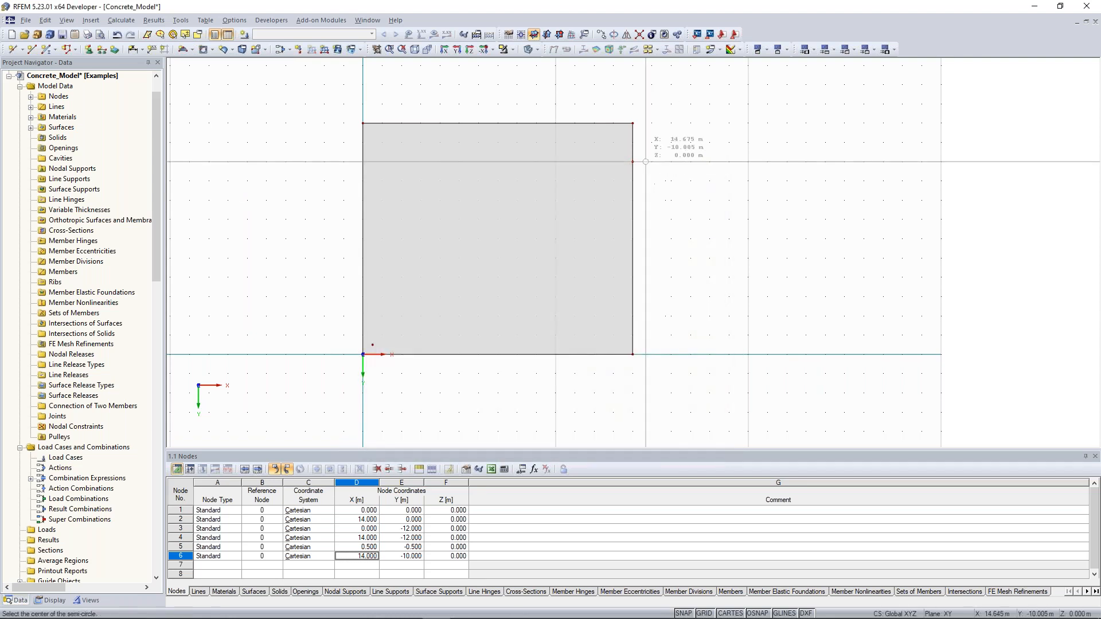
click(632, 162)
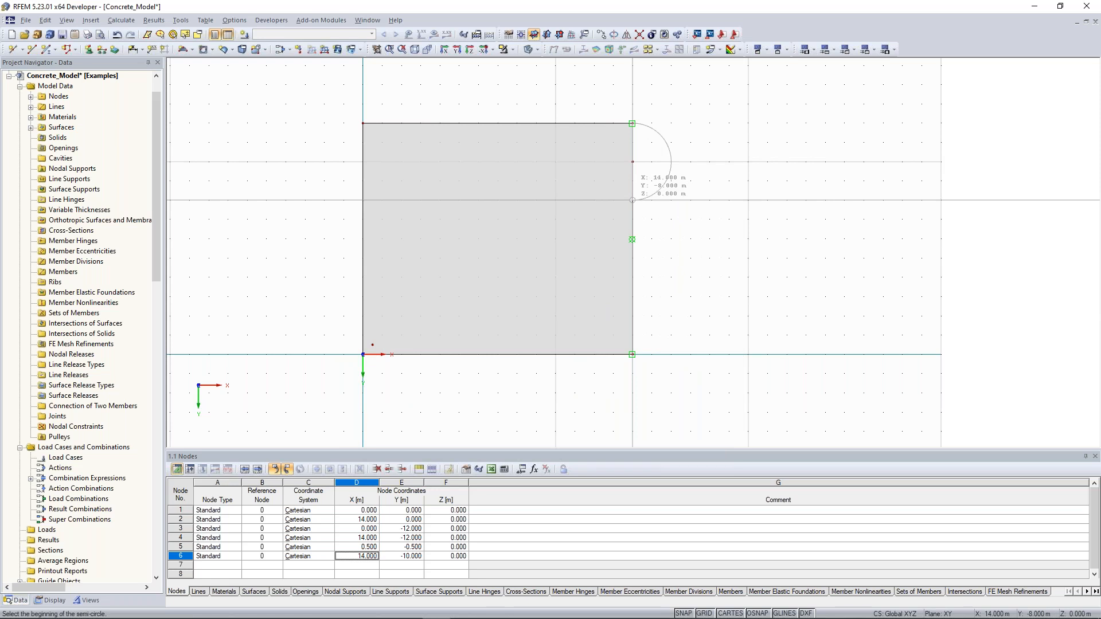
click(632, 200)
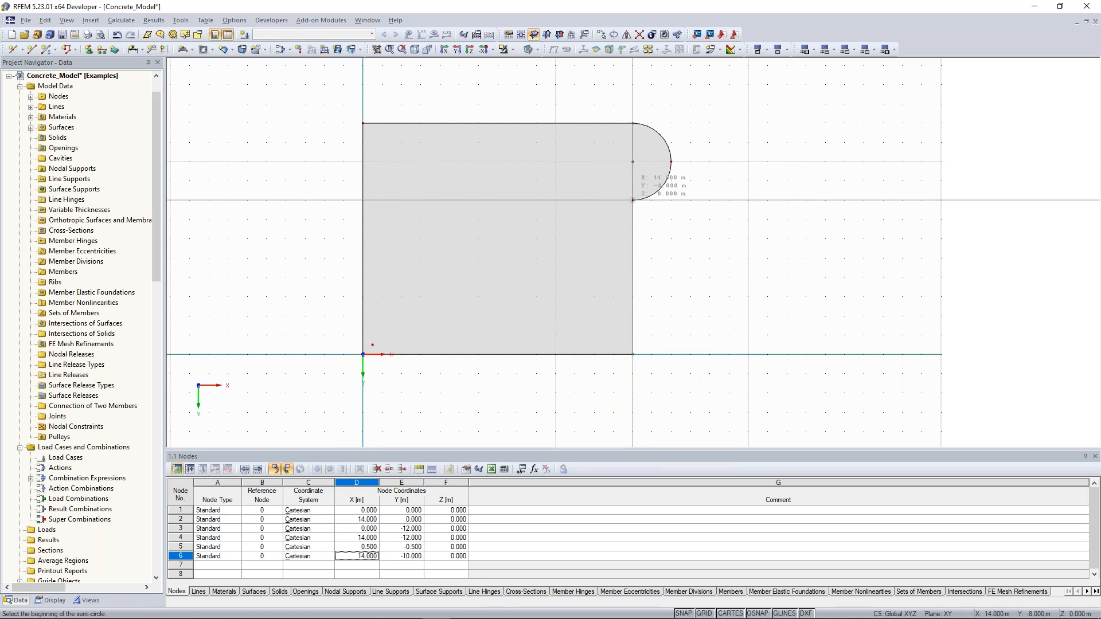
key(Escape)
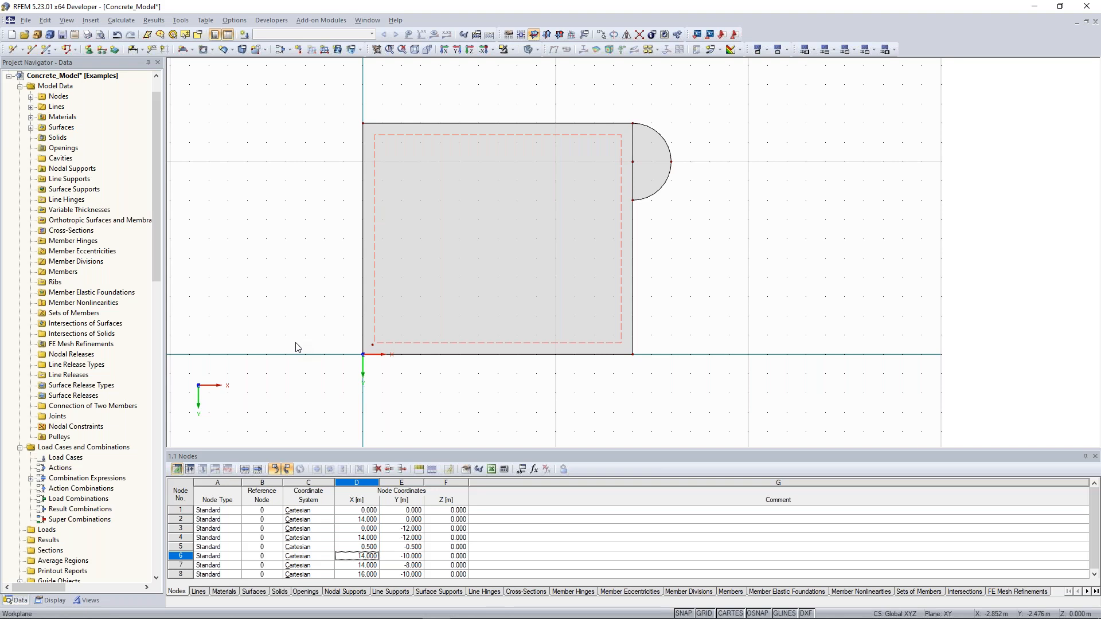
Step: Copy the node at X 0.5, Y -0.5 m twice with a displacement dX of 5 m
scroll(335, 319, up, 1)
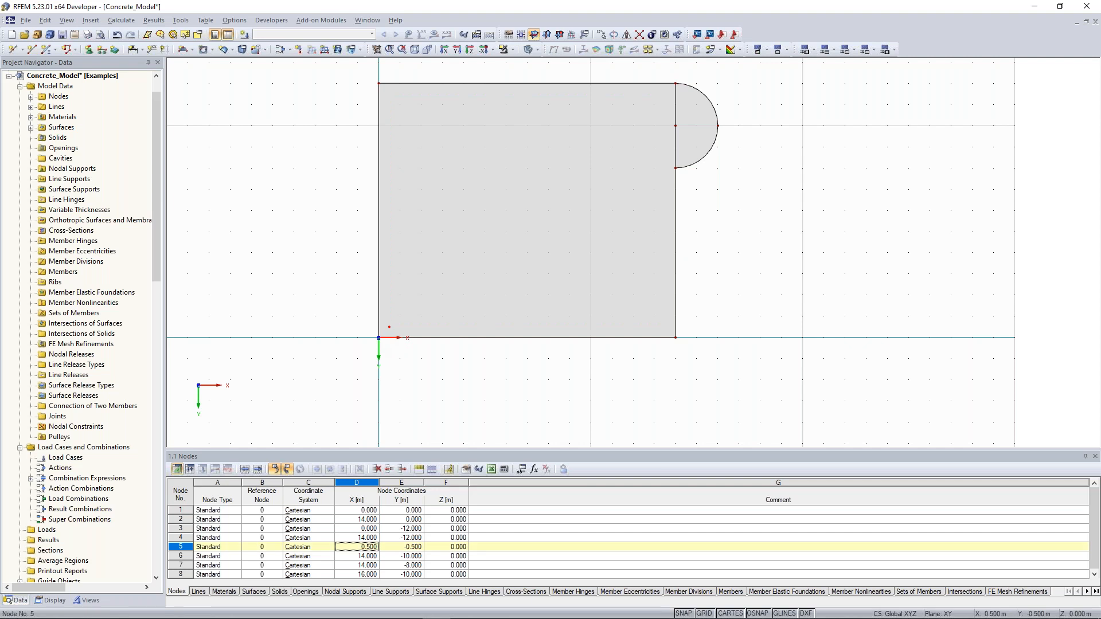
right_click(389, 326)
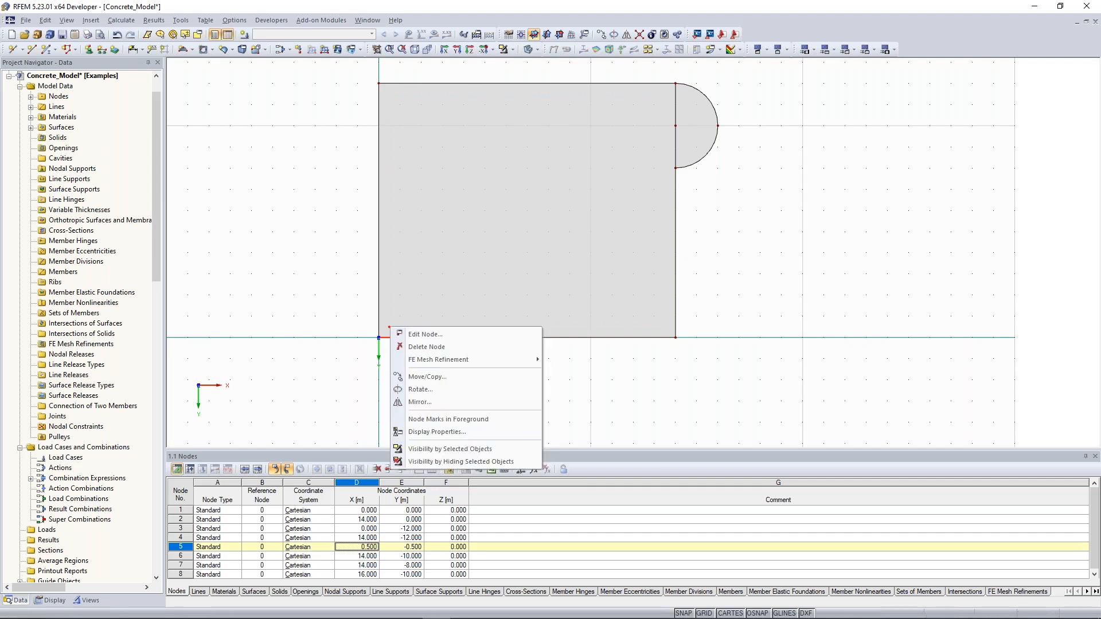
click(441, 379)
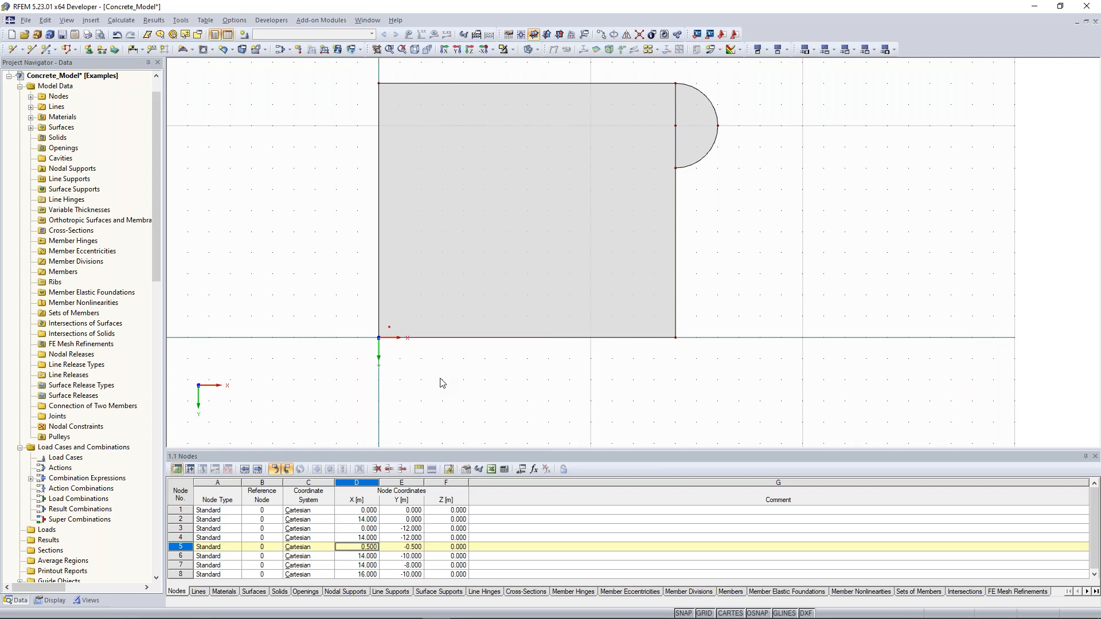
drag(471, 175, 769, 140)
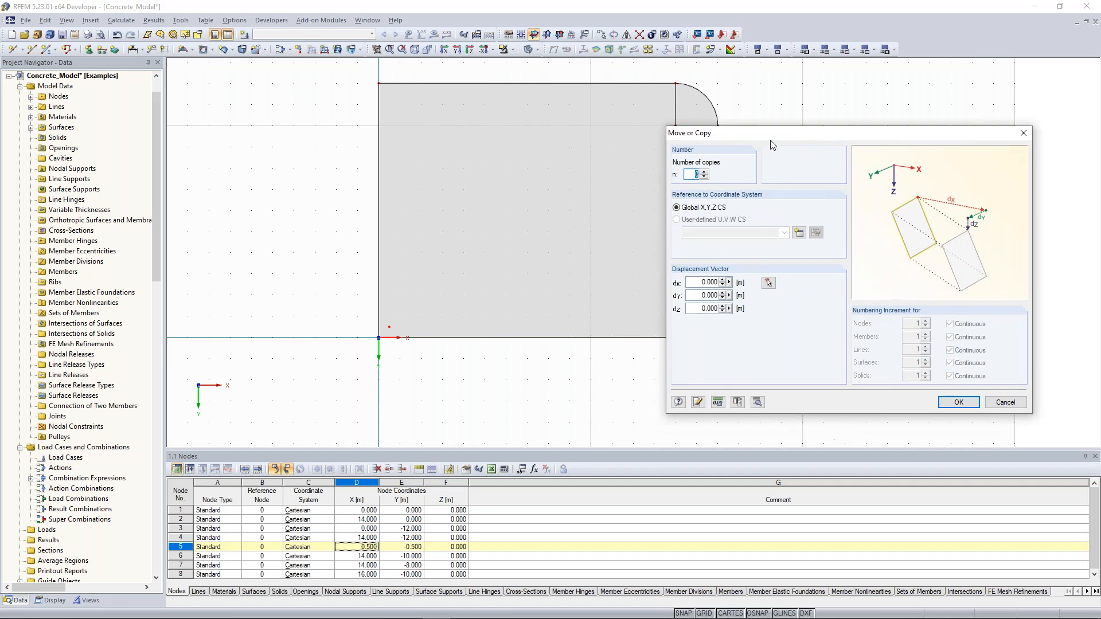
click(705, 172)
drag(702, 282, 719, 282)
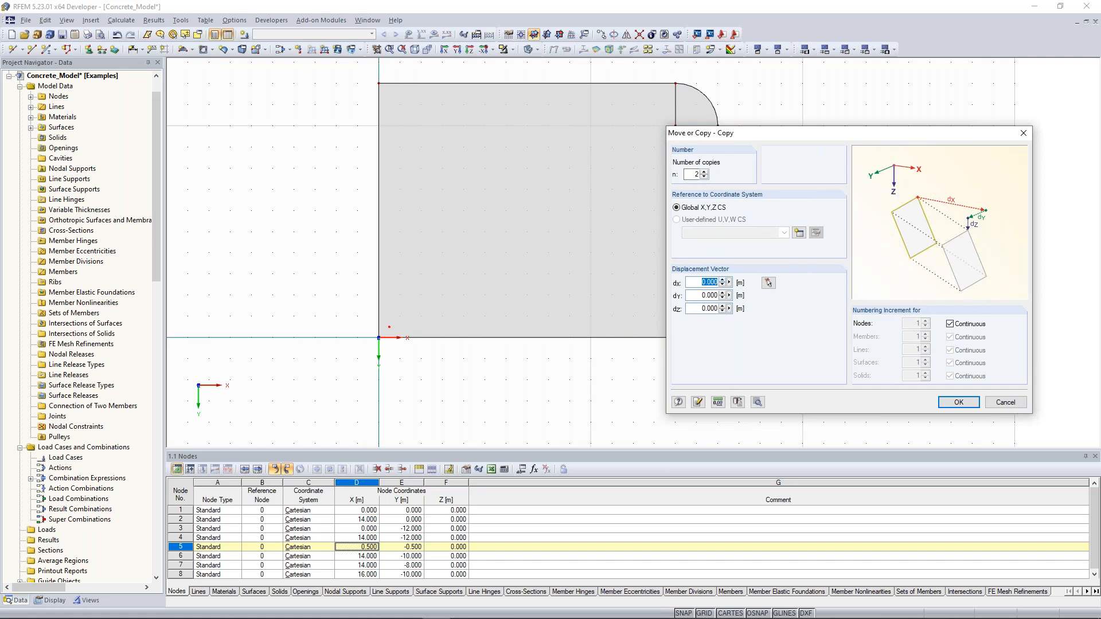
text(5)
click(957, 403)
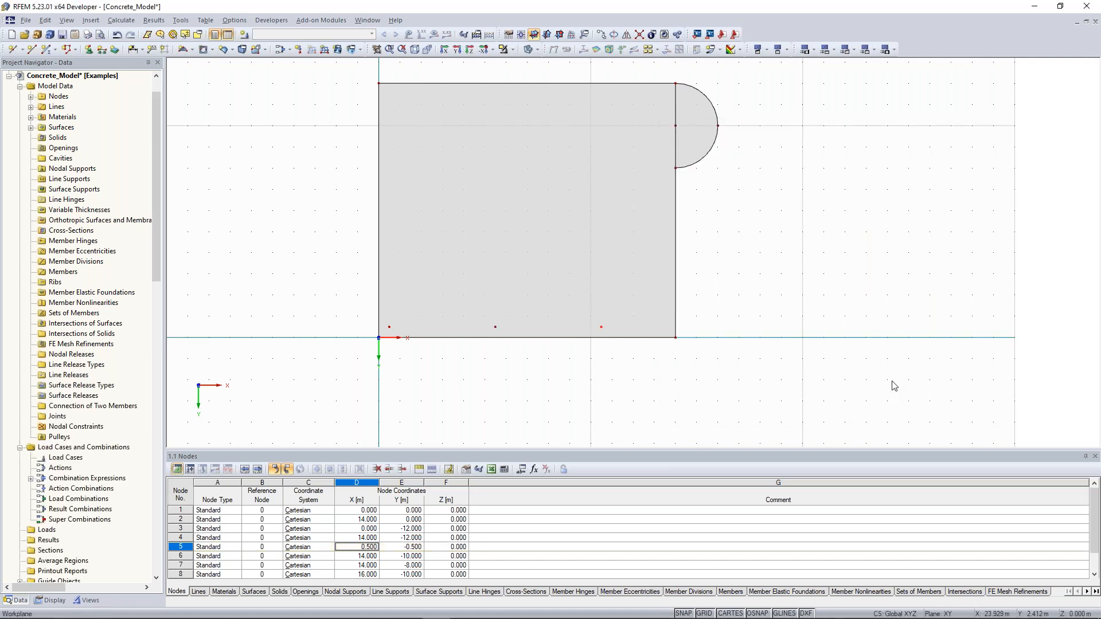
Step: Copy the node at X 10.5, Y -0.5 m once with a displacement dX of 3 m
click(602, 327)
right_click(601, 329)
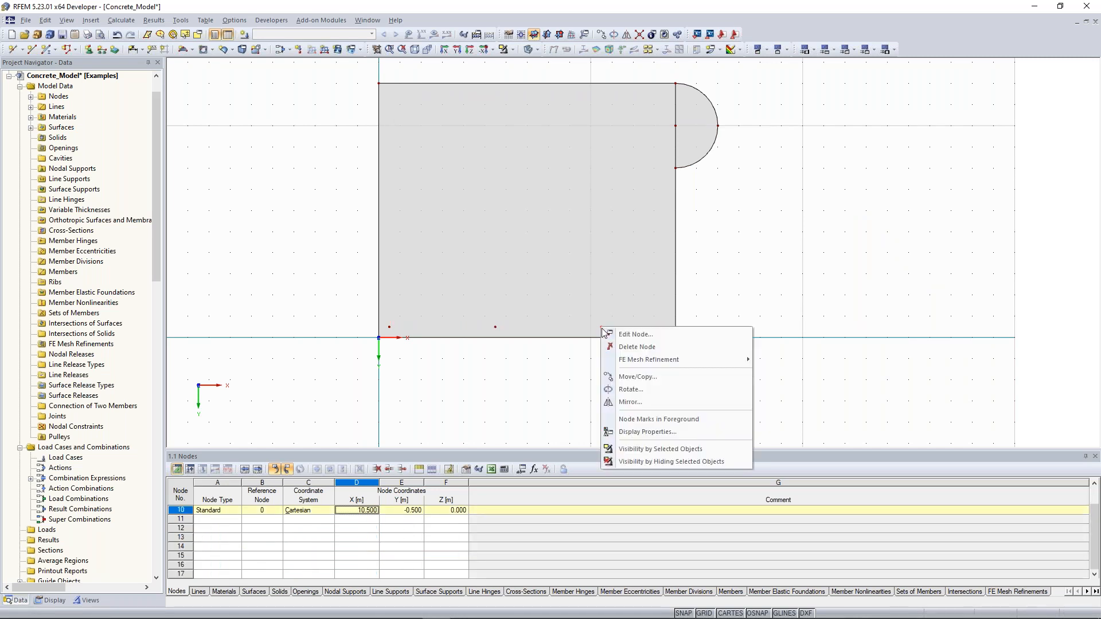
click(656, 377)
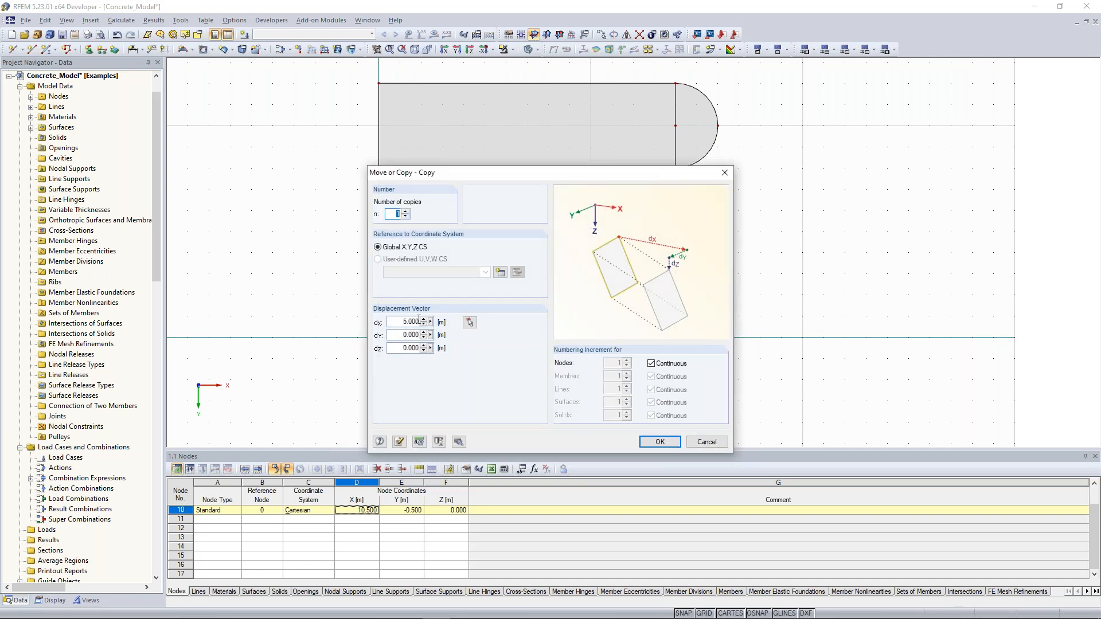
double_click(402, 322)
text(3)
click(658, 443)
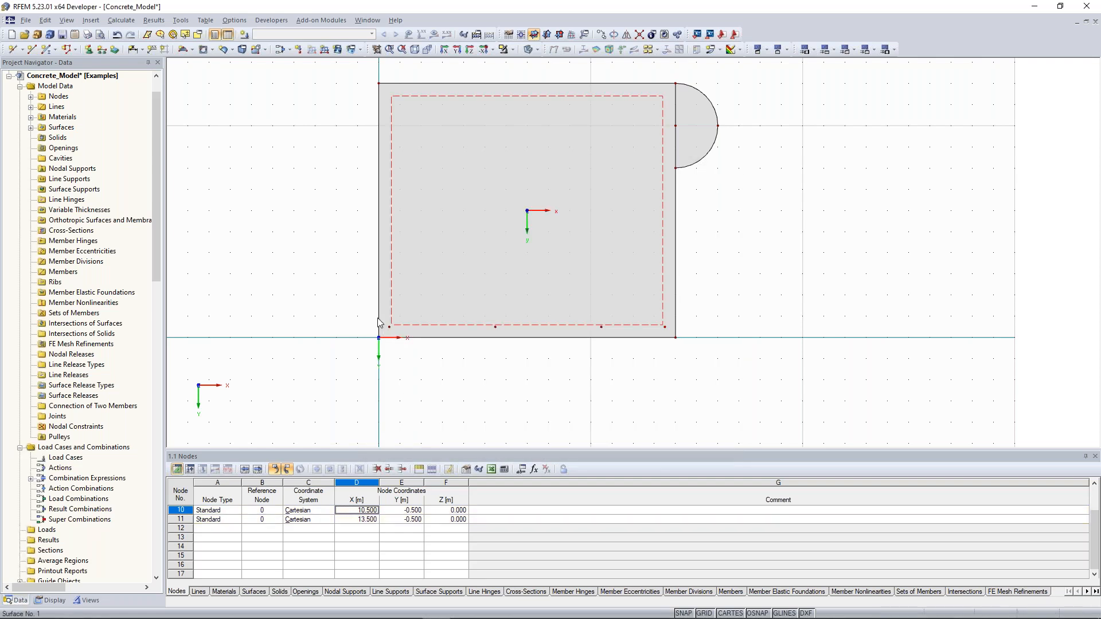
Step: Copy the row of four nodes at Y -0.5 m once with a displacement dX of 0 and dY of -4.5 m
middle_drag(319, 292, 312, 286)
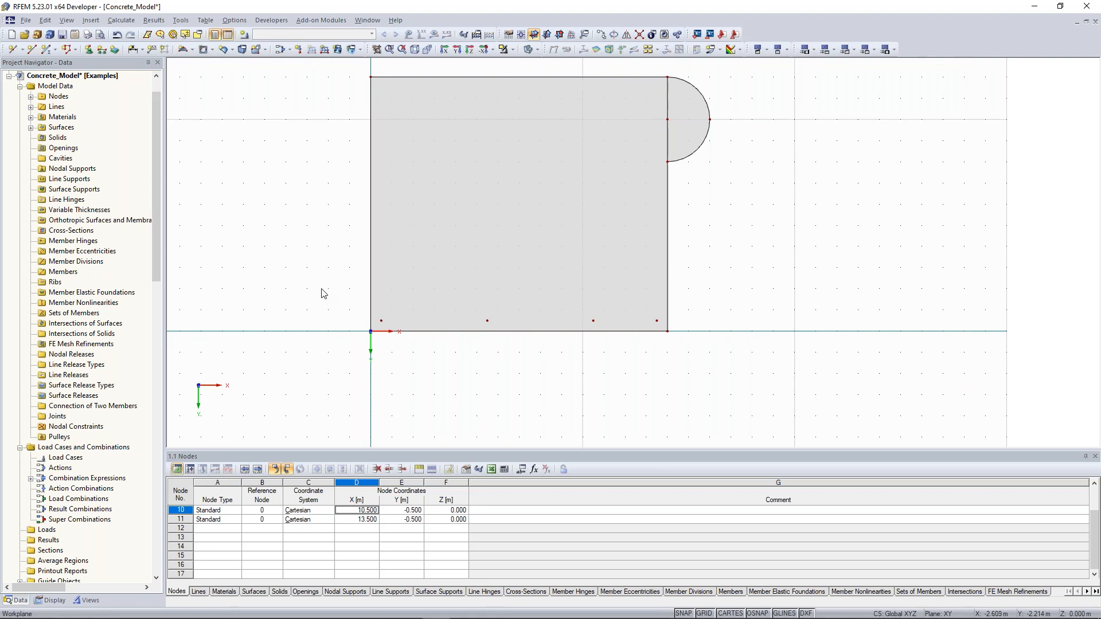
drag(322, 289, 712, 325)
middle_drag(688, 251, 692, 273)
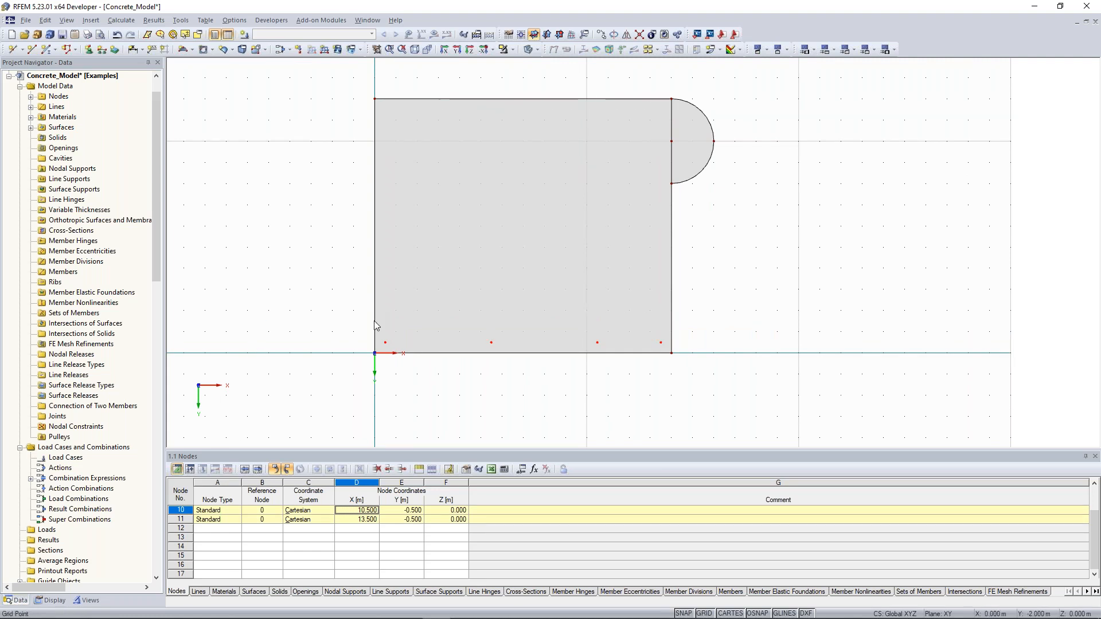
drag(336, 319, 599, 338)
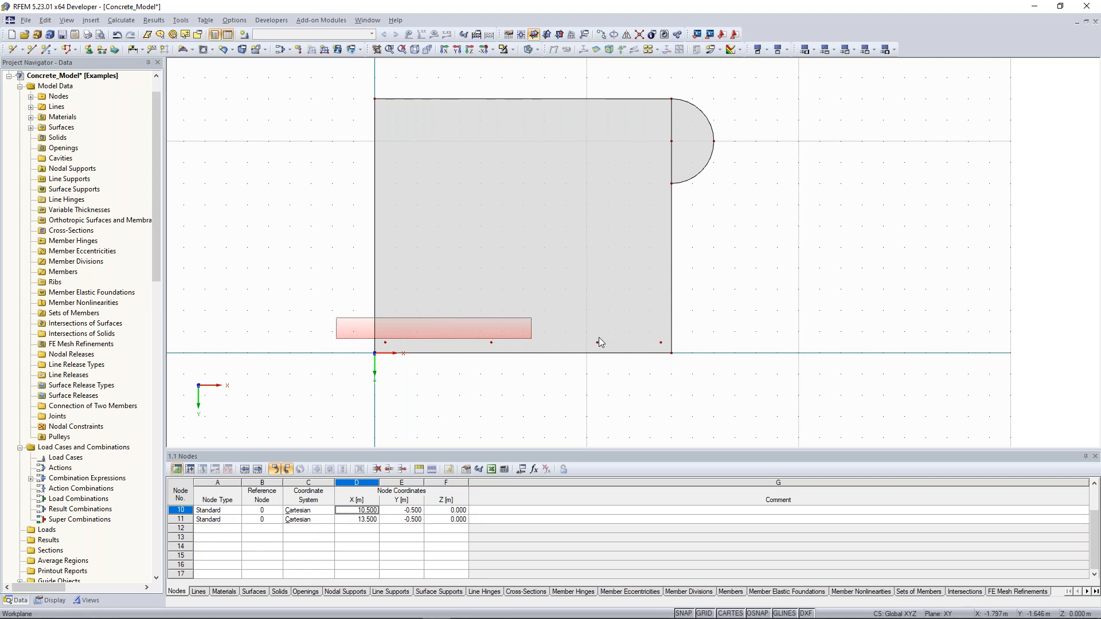
drag(598, 338, 681, 363)
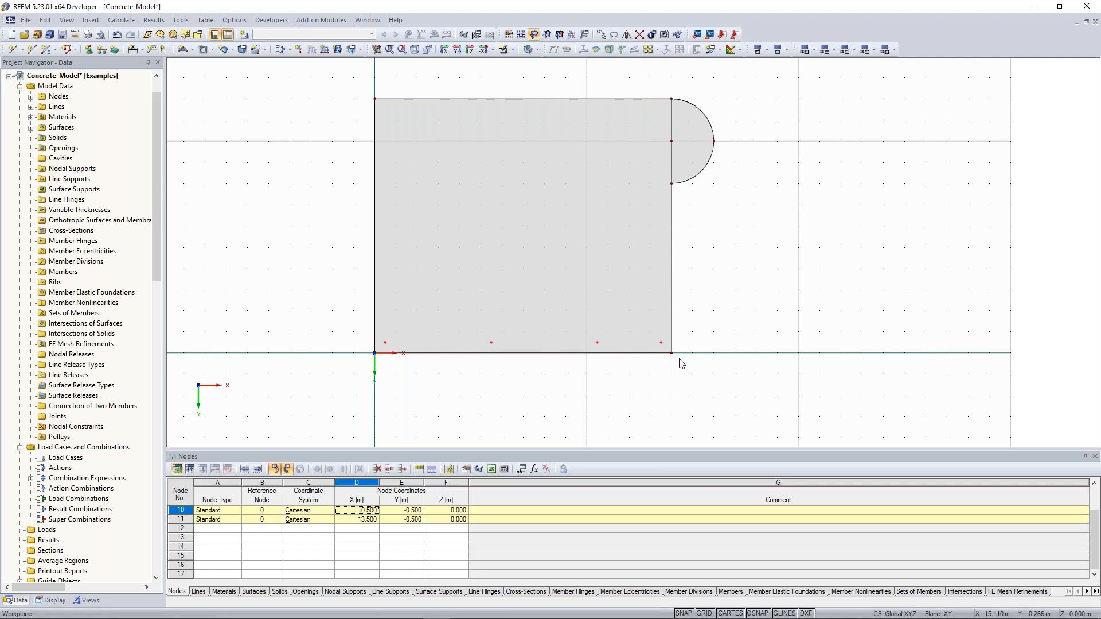
right_click(661, 402)
click(659, 396)
drag(455, 176, 815, 126)
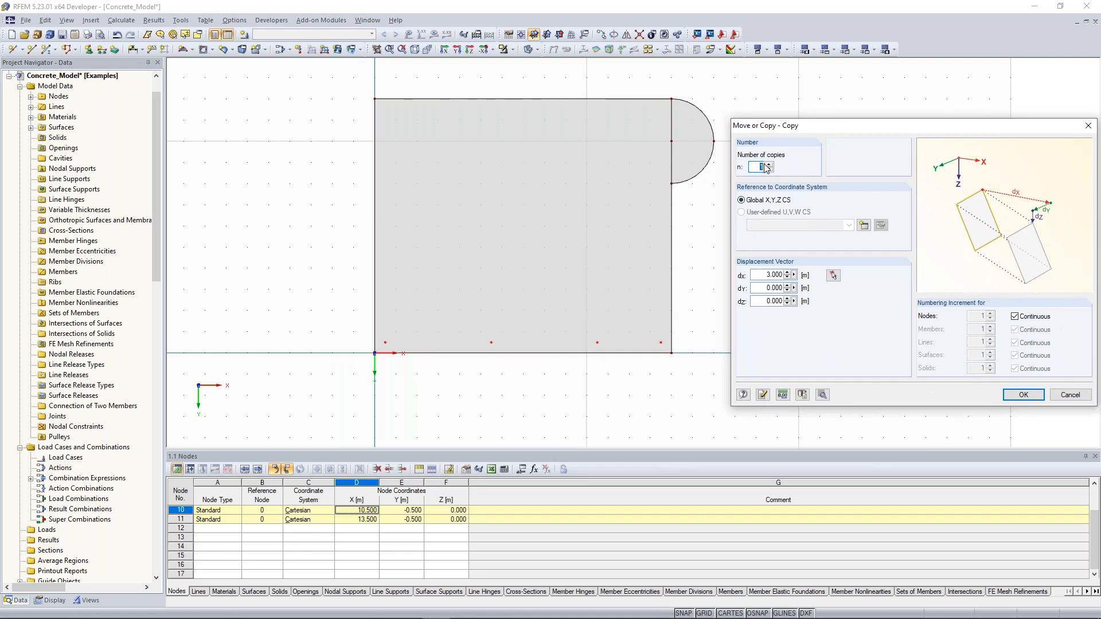
click(773, 288)
key(BackSpace)
text(-4.5)
click(1023, 400)
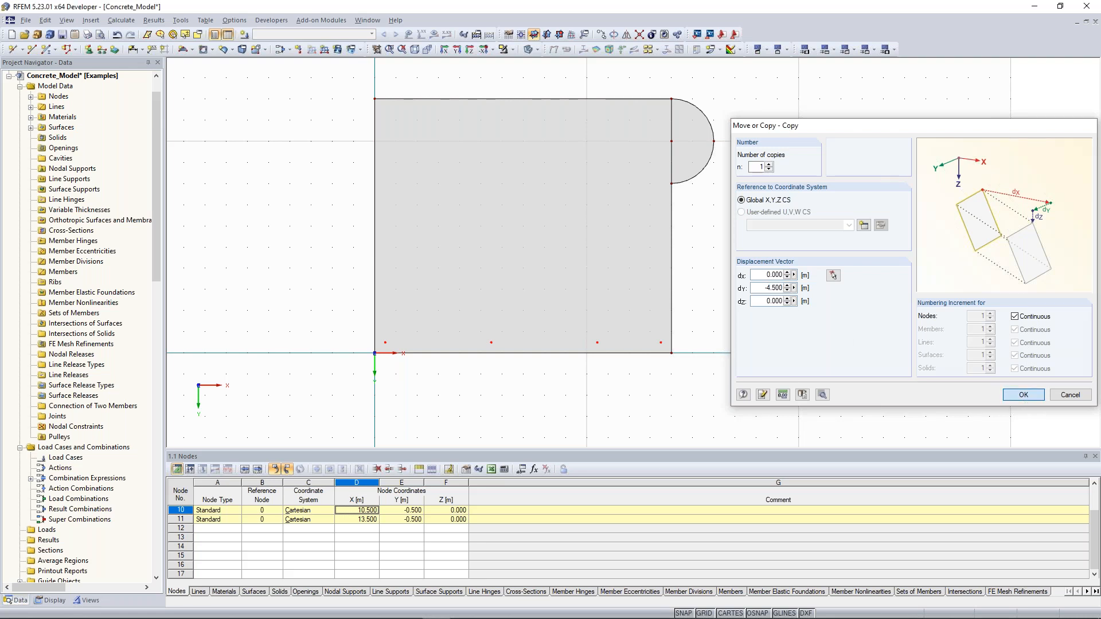
Step: Copy the node at X 10.5, Y -5 m once with a displacement dY of -4 m
right_click(599, 247)
click(638, 303)
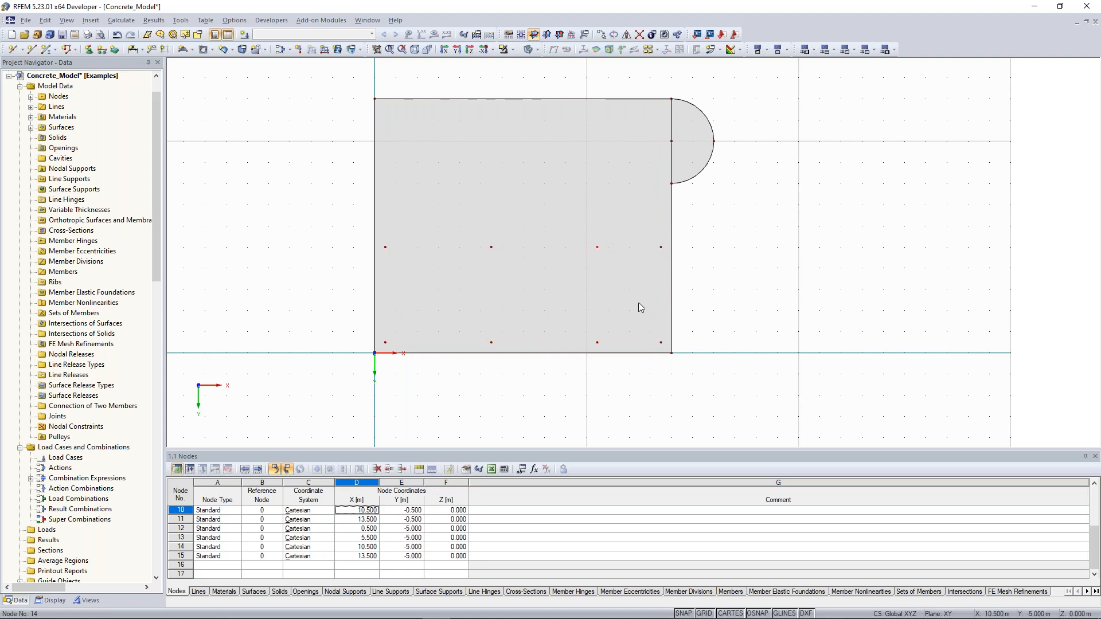
drag(504, 176, 842, 146)
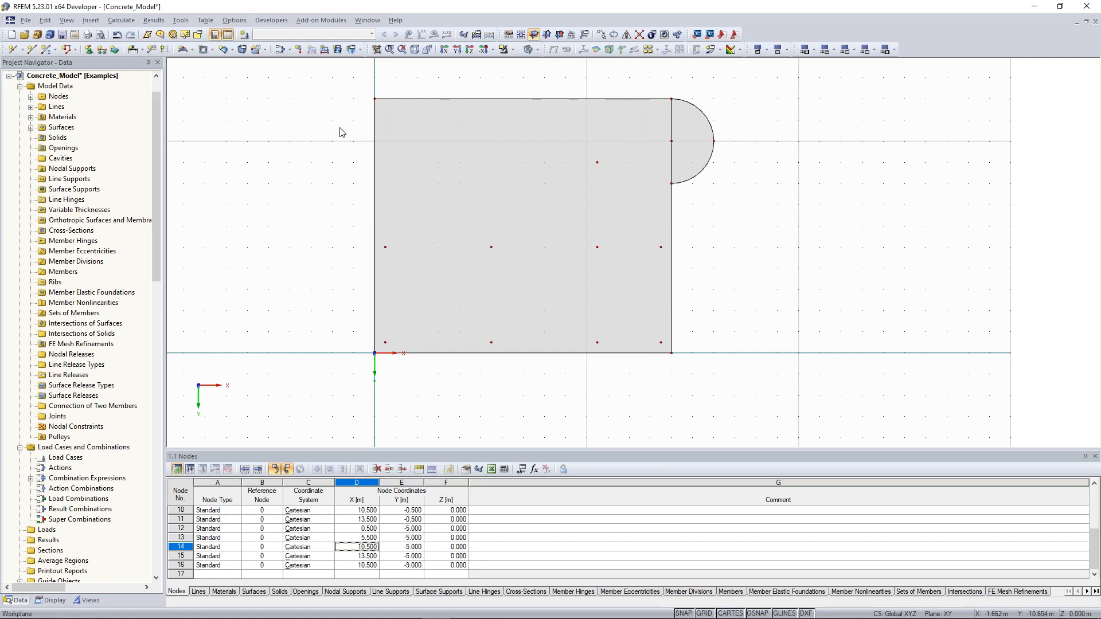
Step: Copy the whole floor slab with its surfaces, lines and nodes once, with dX and dY of 0 and dZ of -3.25 m
scroll(342, 128, down, 2)
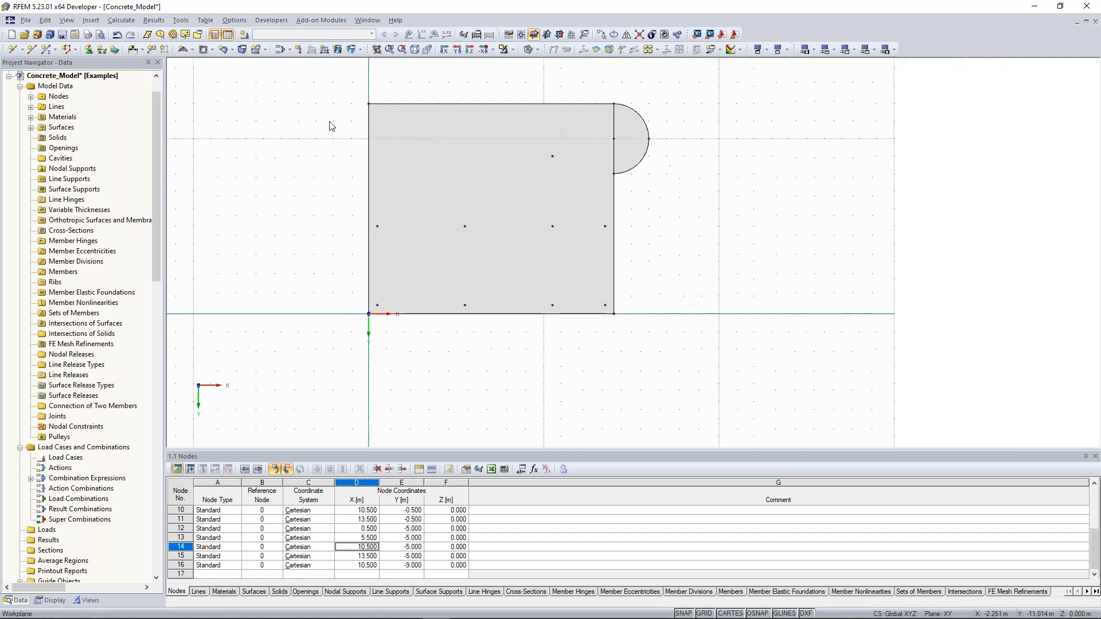
middle_drag(329, 118, 344, 130)
drag(335, 75, 711, 373)
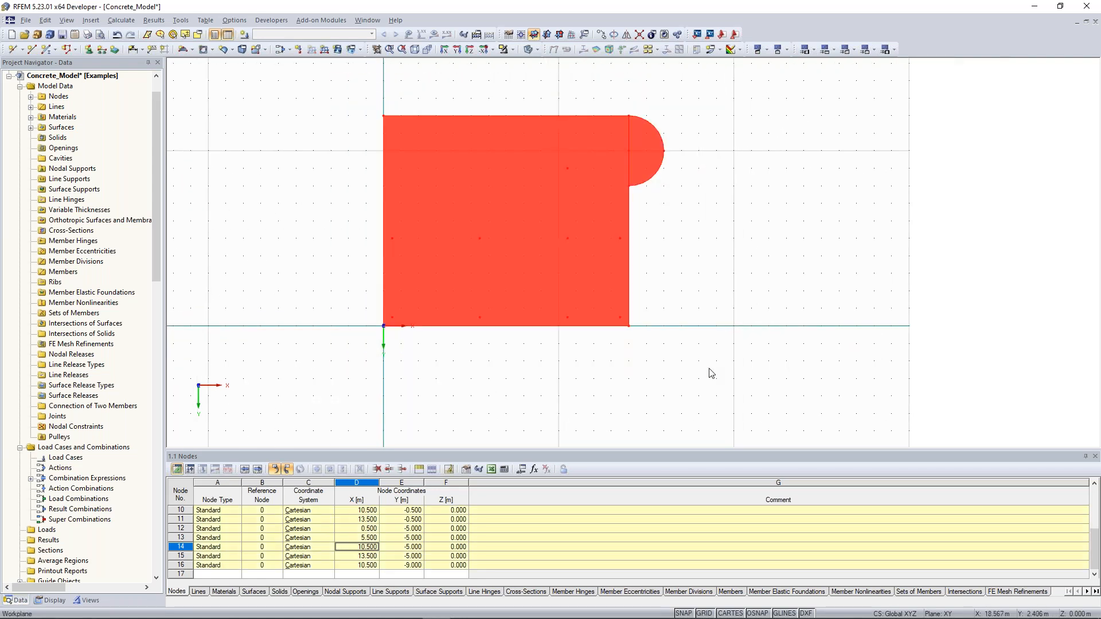
right_click(465, 161)
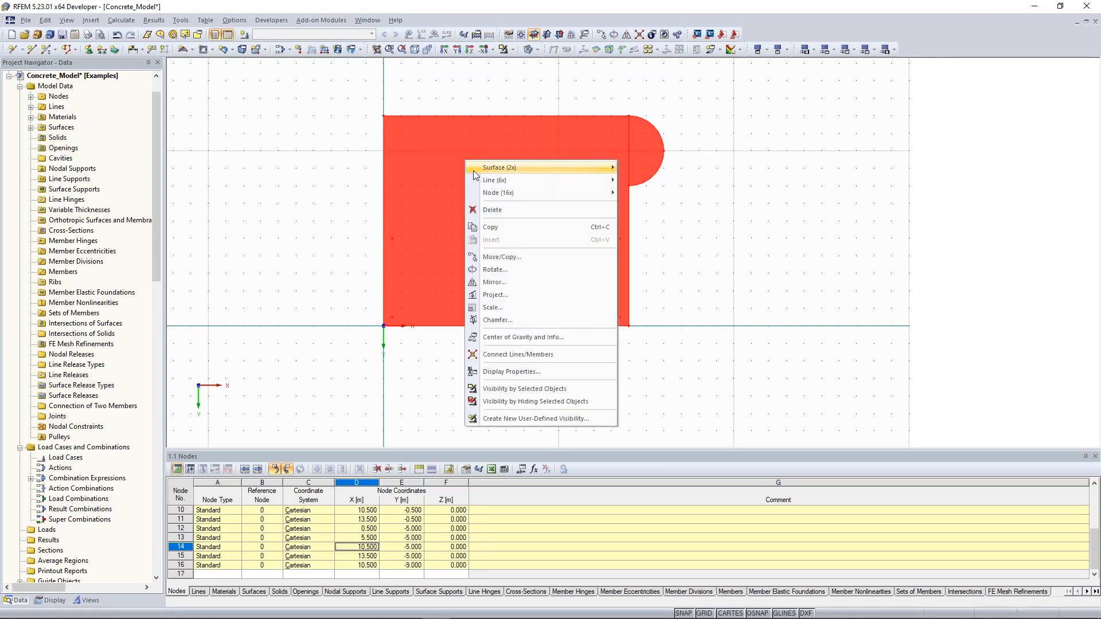
click(524, 256)
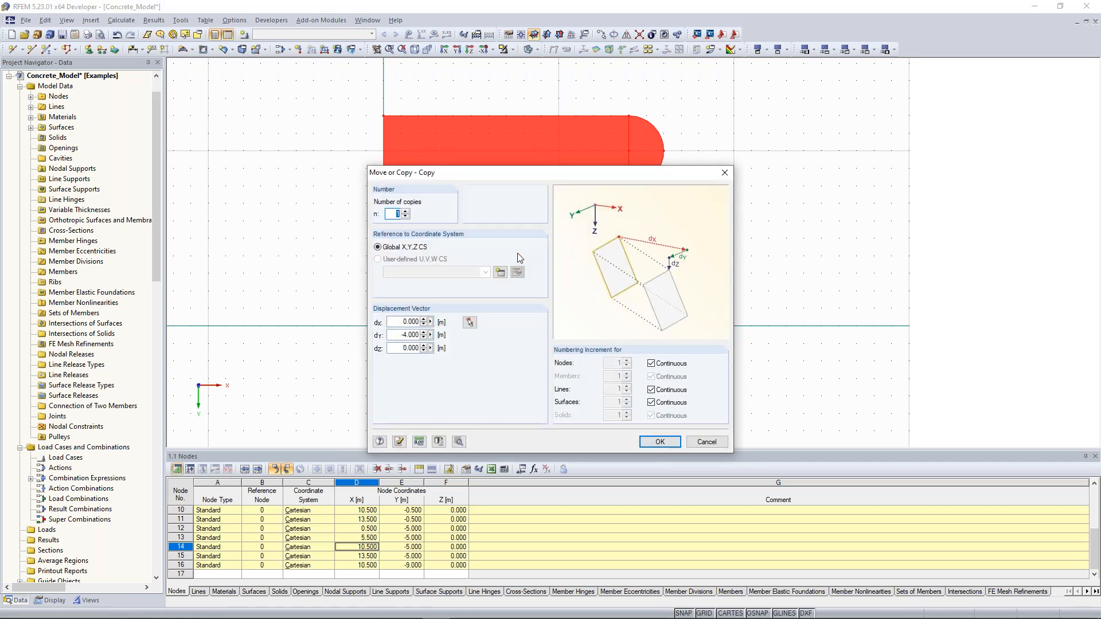
double_click(396, 214)
double_click(410, 335)
text(0)
double_click(412, 348)
key(BackSpace)
text(-3.25)
click(659, 442)
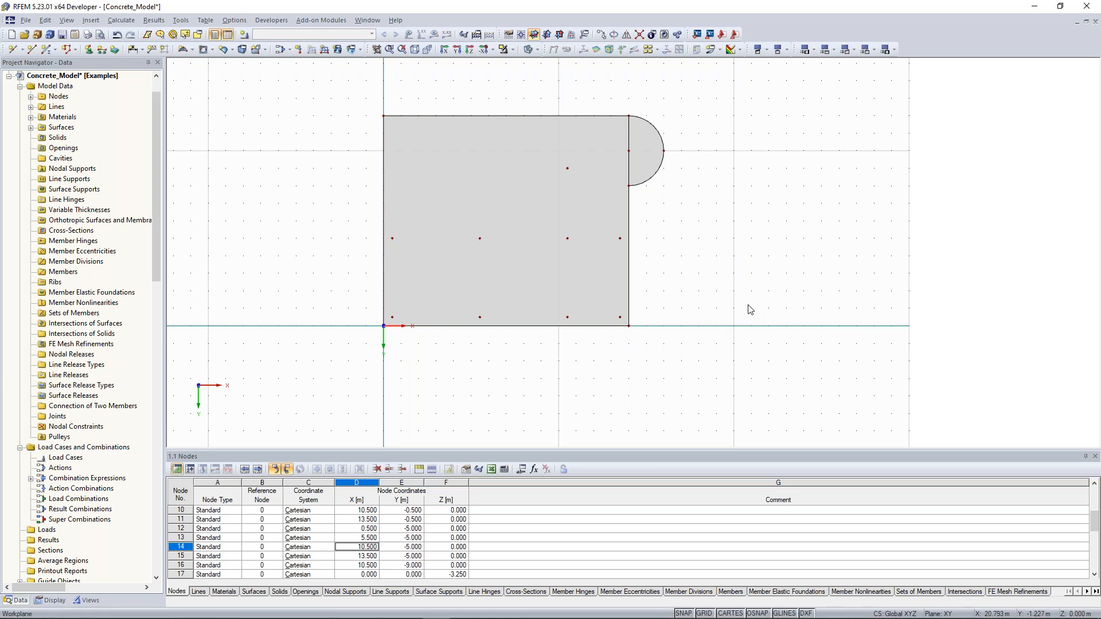
Step: Switch to the RFEM training manual PDF in Acrobat, examine the ceiling slab drawing and axis system, and return to RFEM
ctrl+middle_drag(751, 292, 659, 77)
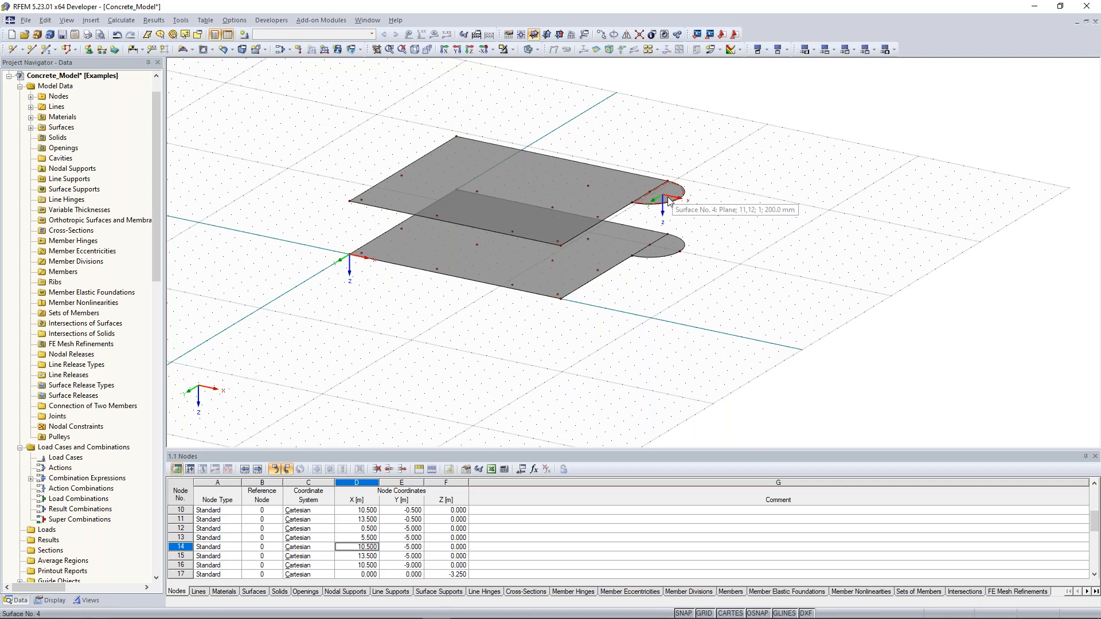
drag(207, 184, 525, 0)
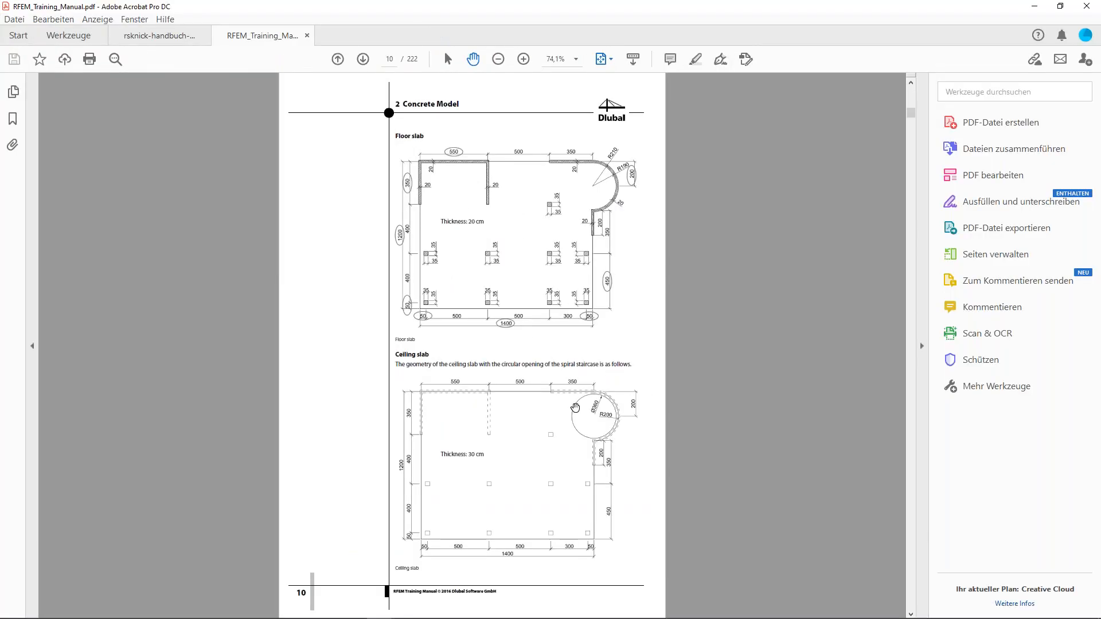
scroll(598, 451, down, 2)
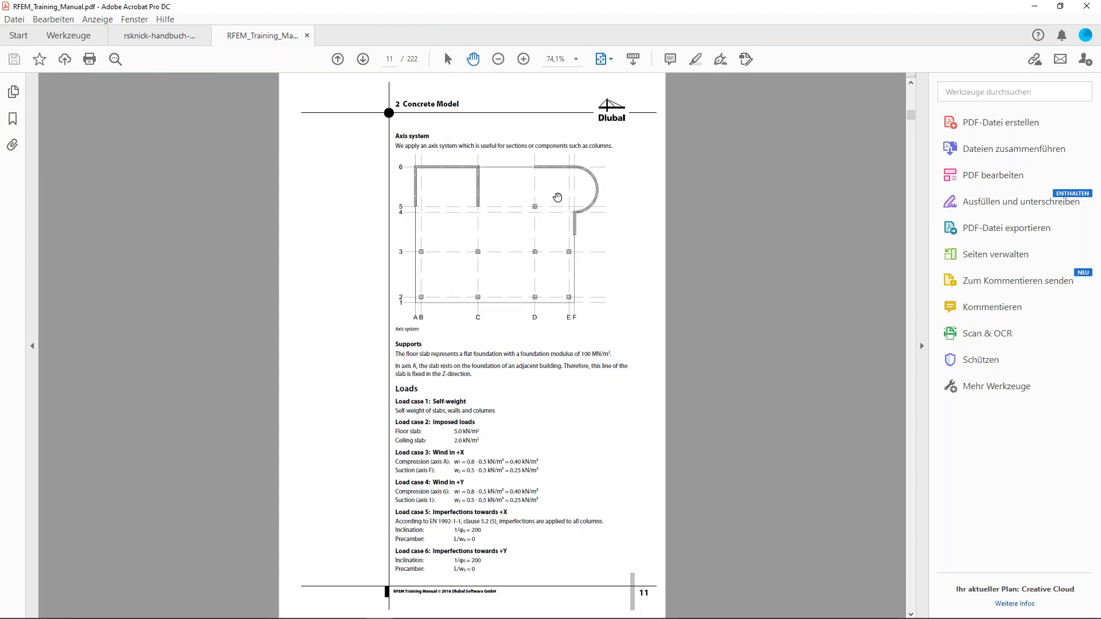
scroll(558, 198, up, 2)
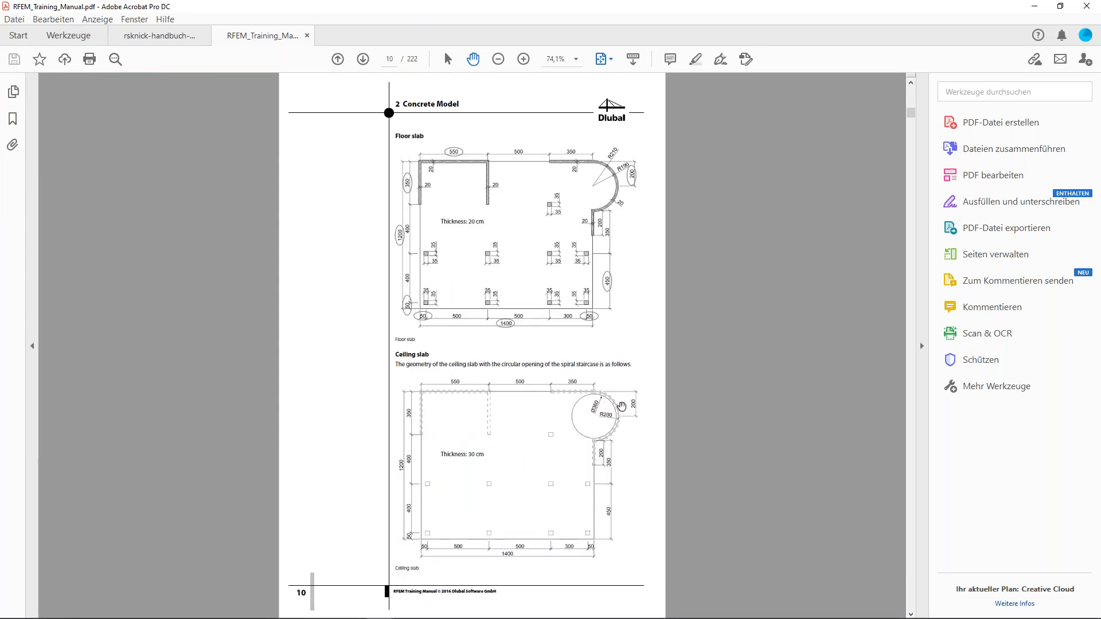
drag(728, 11, 1100, 18)
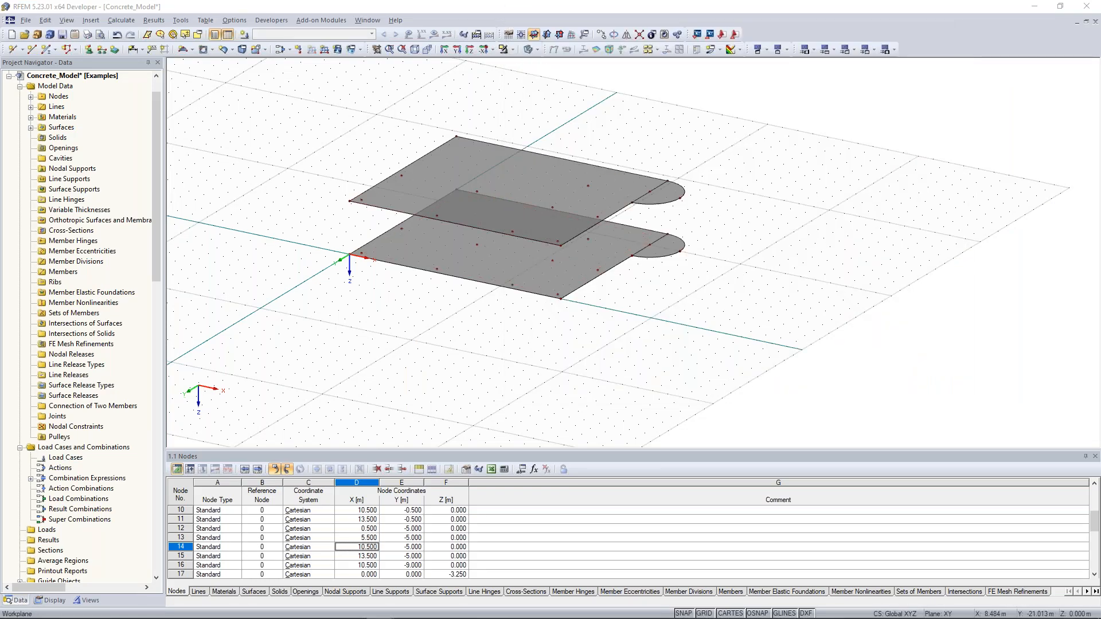
Step: Delete the line dividing the upper slab's rectangular and semicircular surfaces, removing both surfaces with it
scroll(627, 180, up, 5)
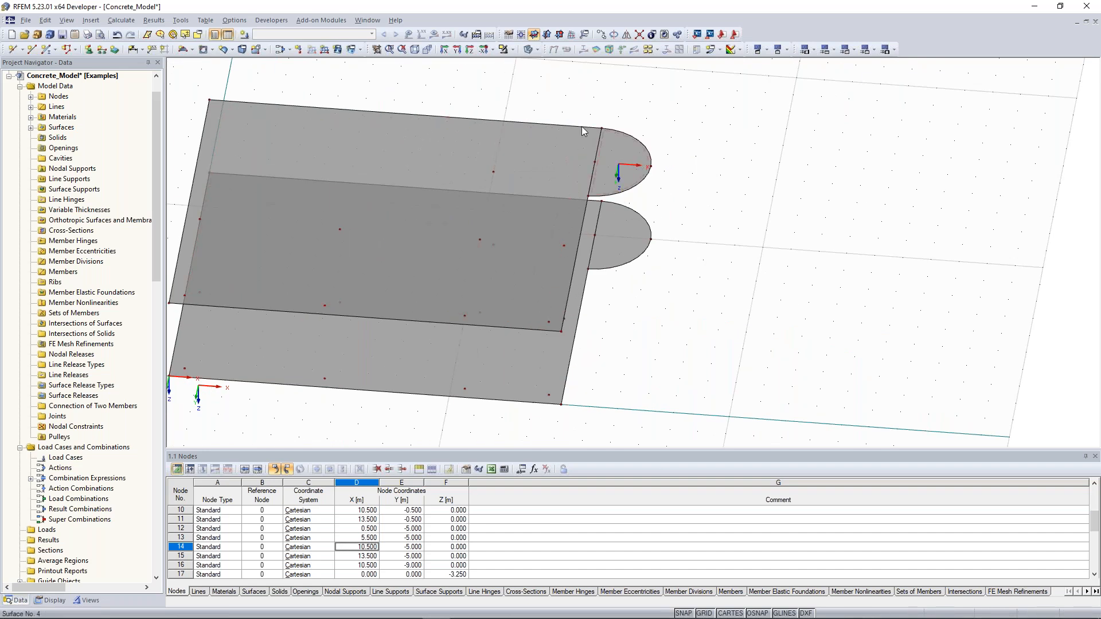
scroll(600, 163, up, 2)
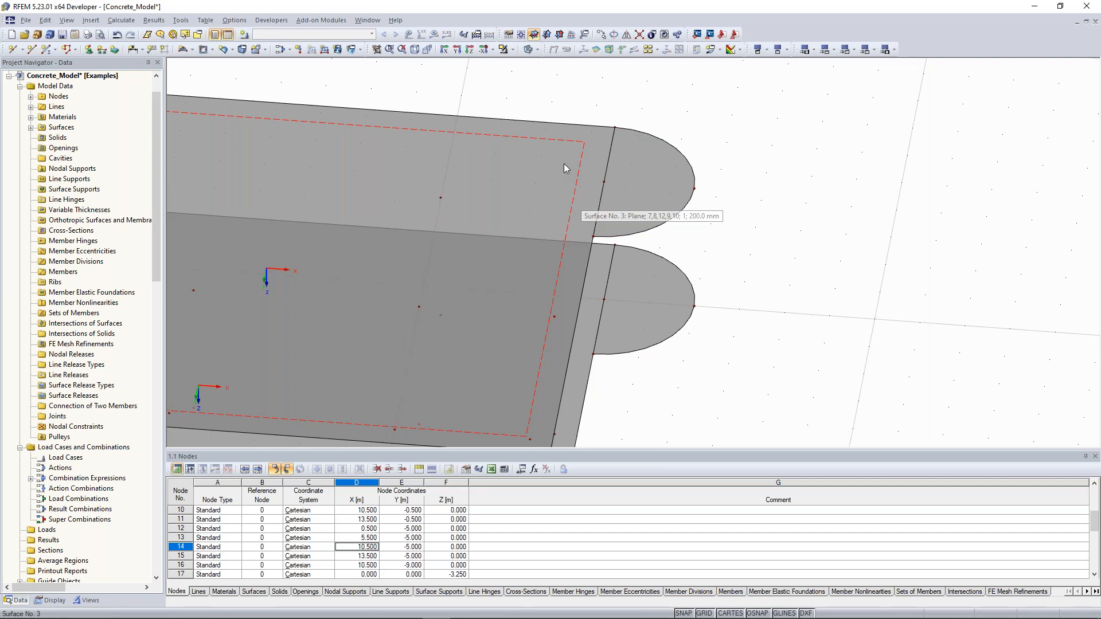
scroll(661, 161, down, 3)
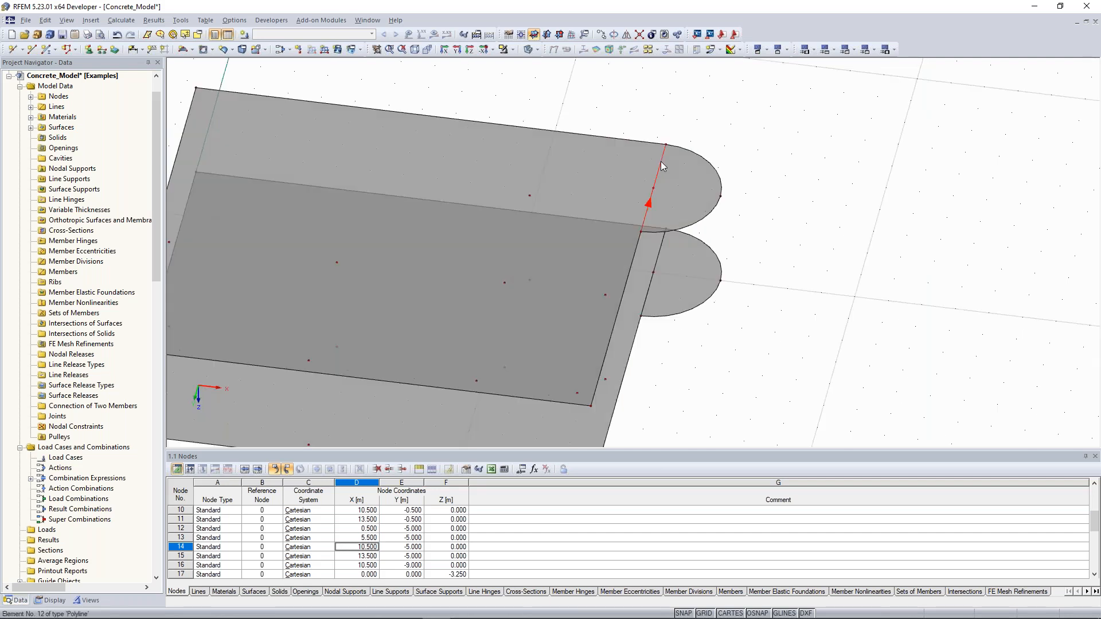
right_click(662, 163)
click(686, 180)
scroll(781, 168, down, 2)
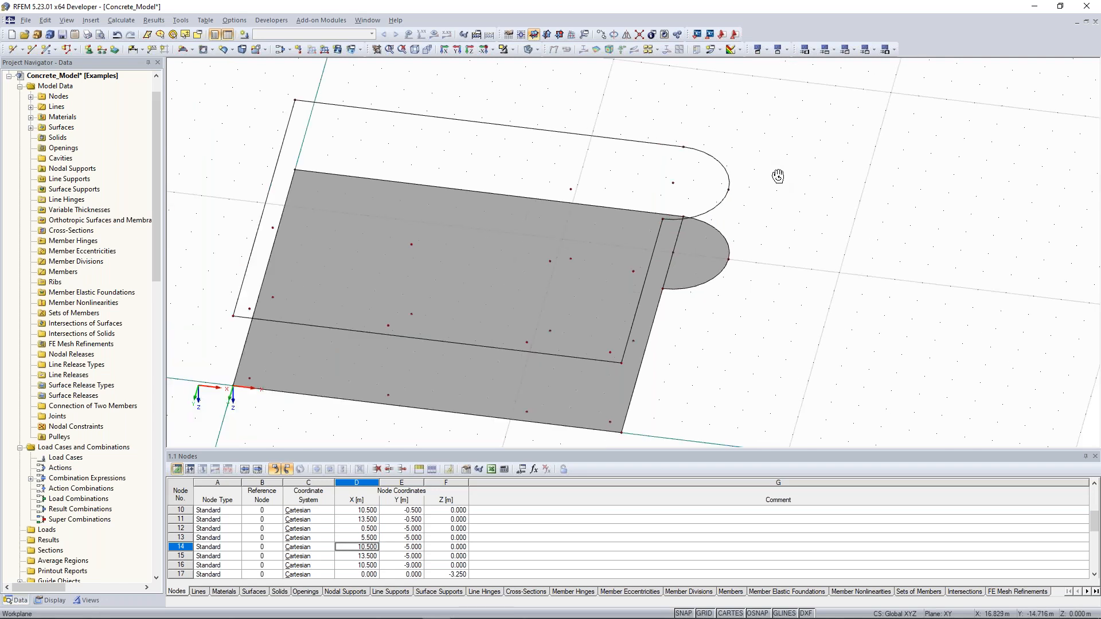
Step: Create a 300 mm thick Concrete C30/37 surface from the closed boundary lines of the upper slab outline
middle_drag(780, 168, 834, 169)
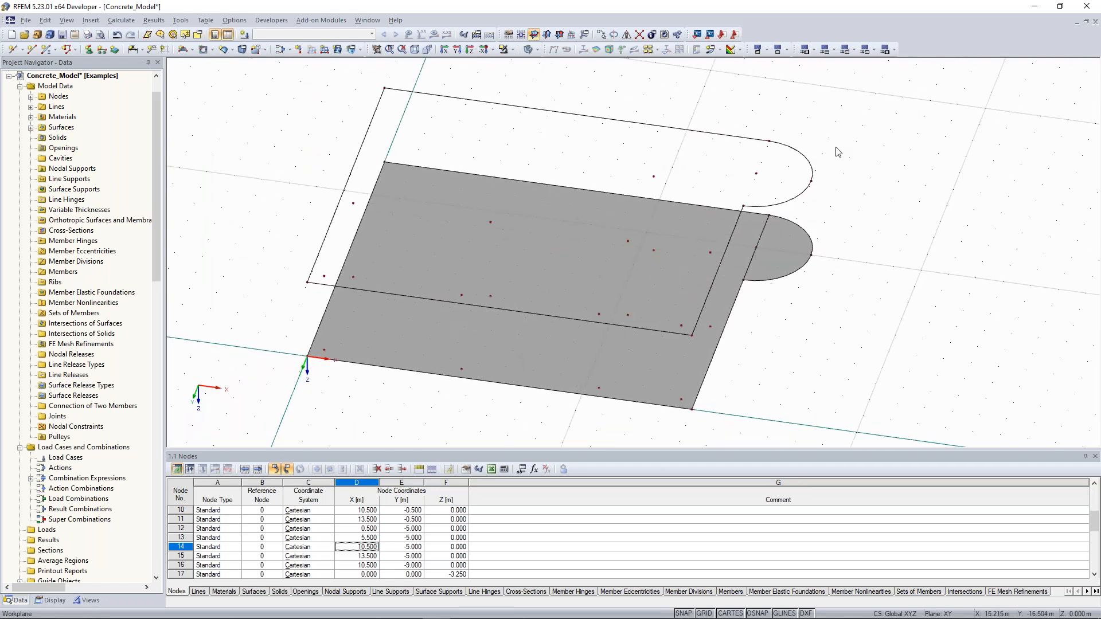
ctrl+middle_drag(810, 131, 814, 125)
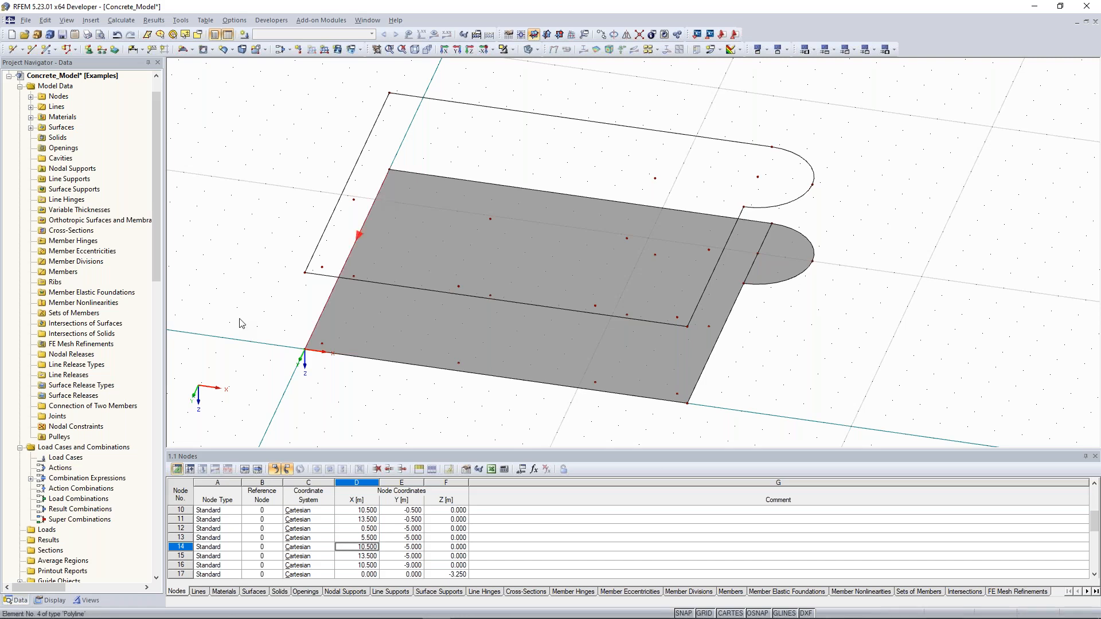
ctrl+middle_drag(239, 319, 247, 318)
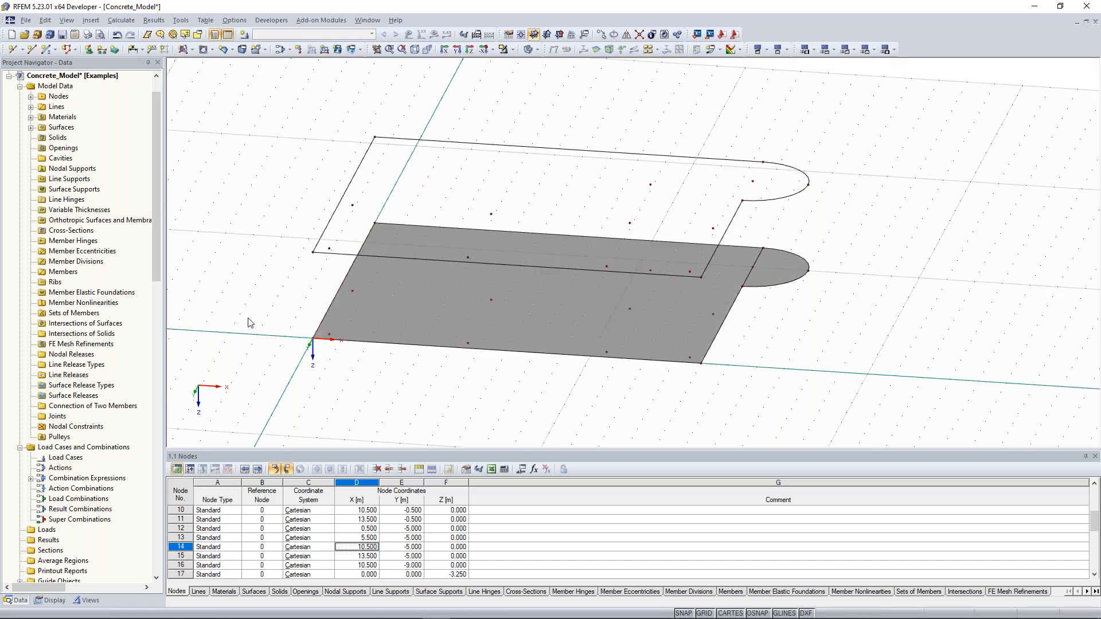
text(300)
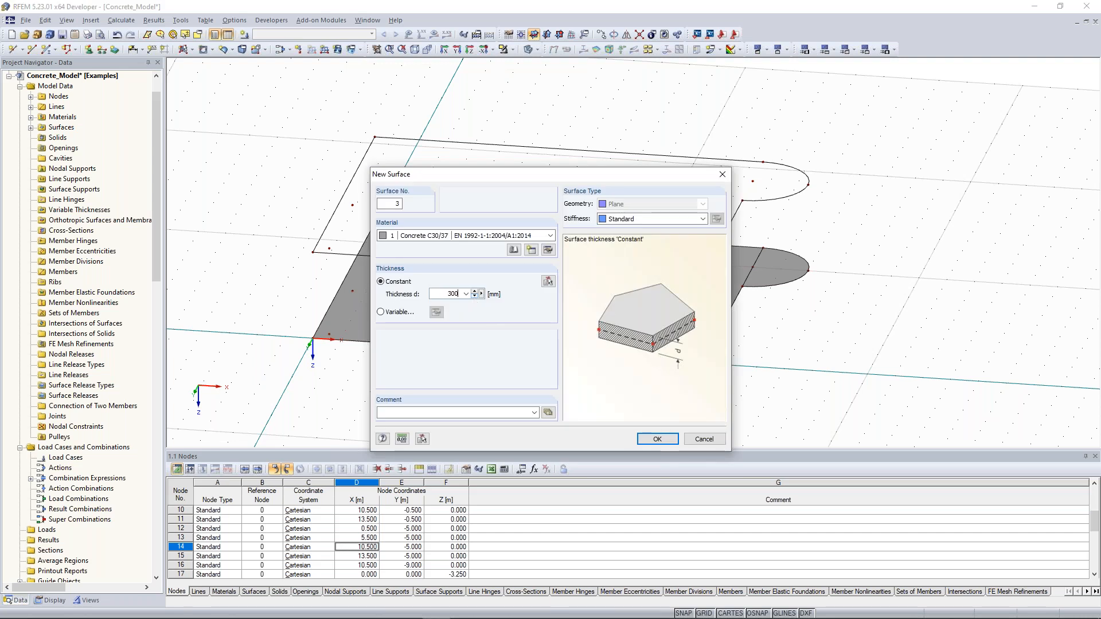
click(657, 439)
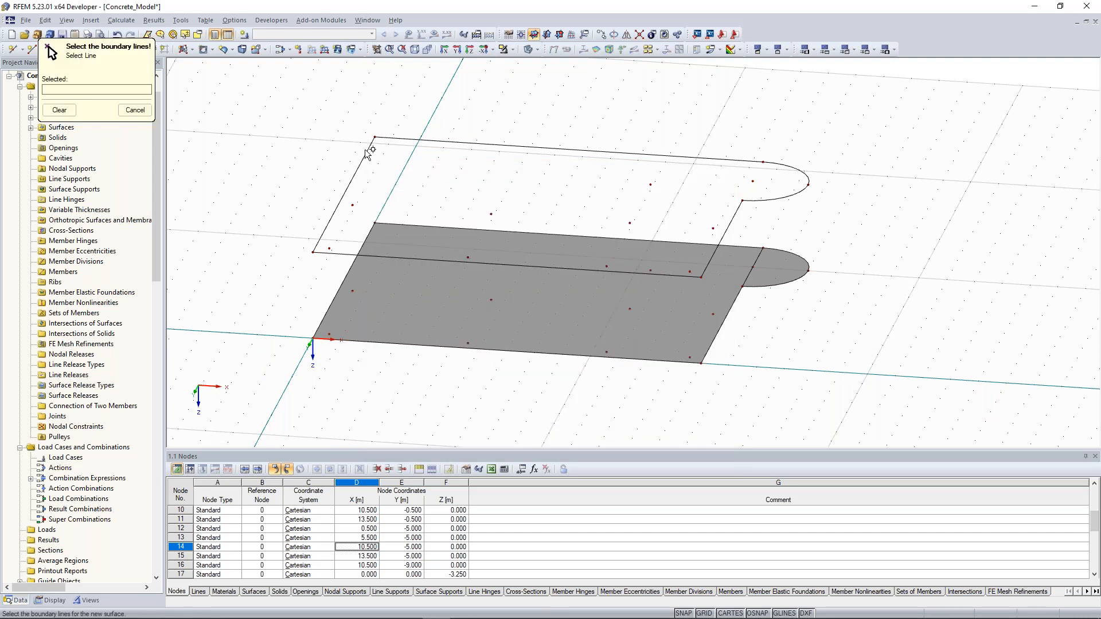
click(365, 150)
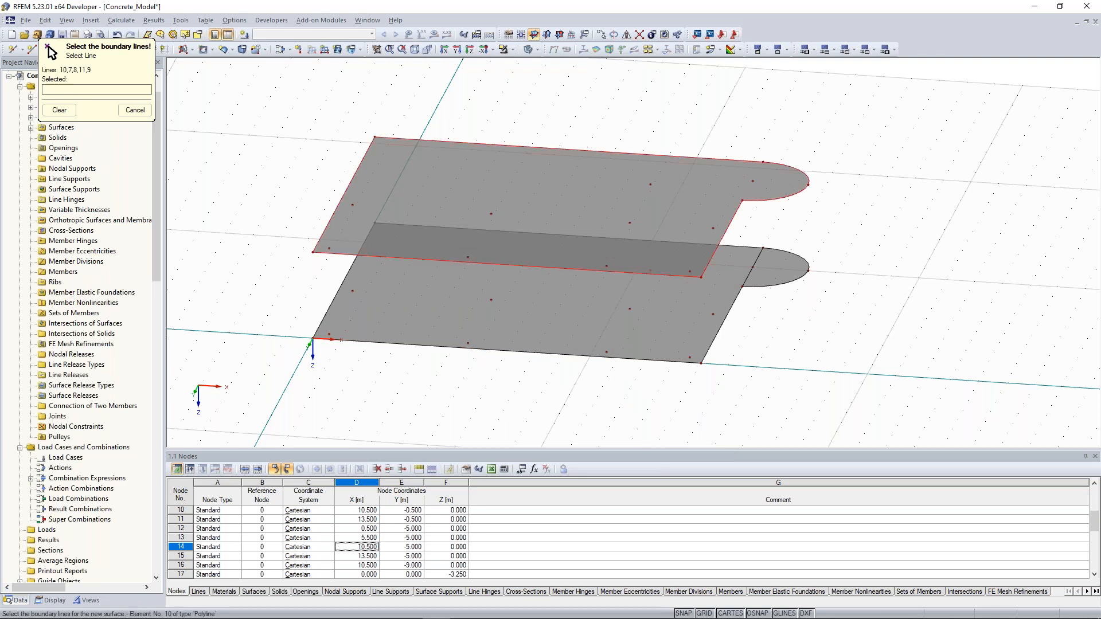
click(47, 46)
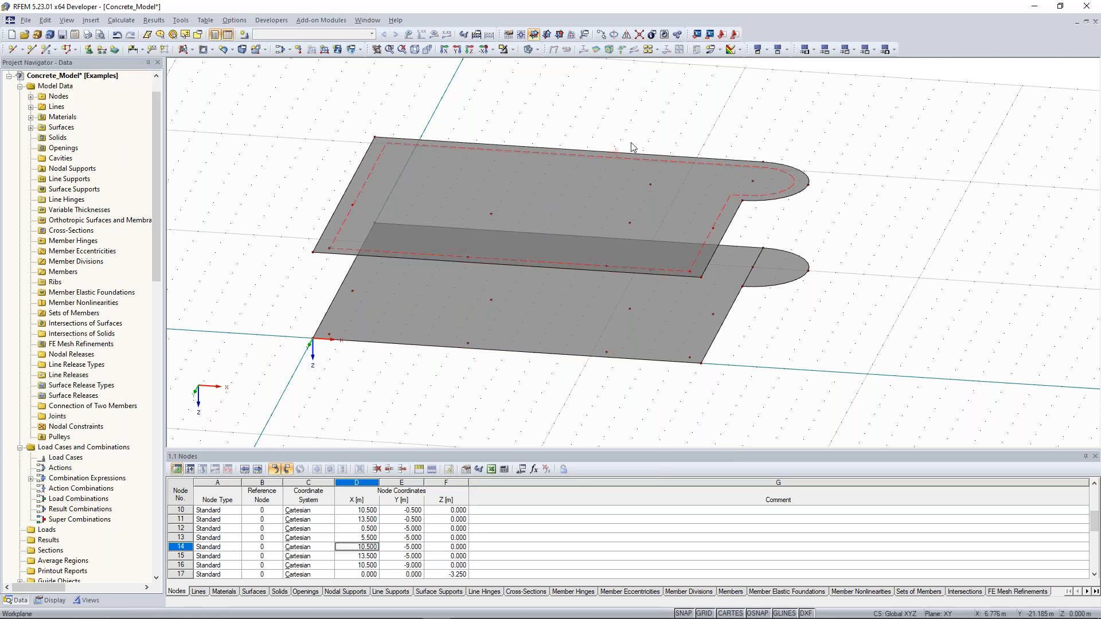
Step: Create a circular opening with a 1.8 m radius in the upper slab, centred on the semicircle's centre node
ctrl+middle_drag(654, 135, 652, 136)
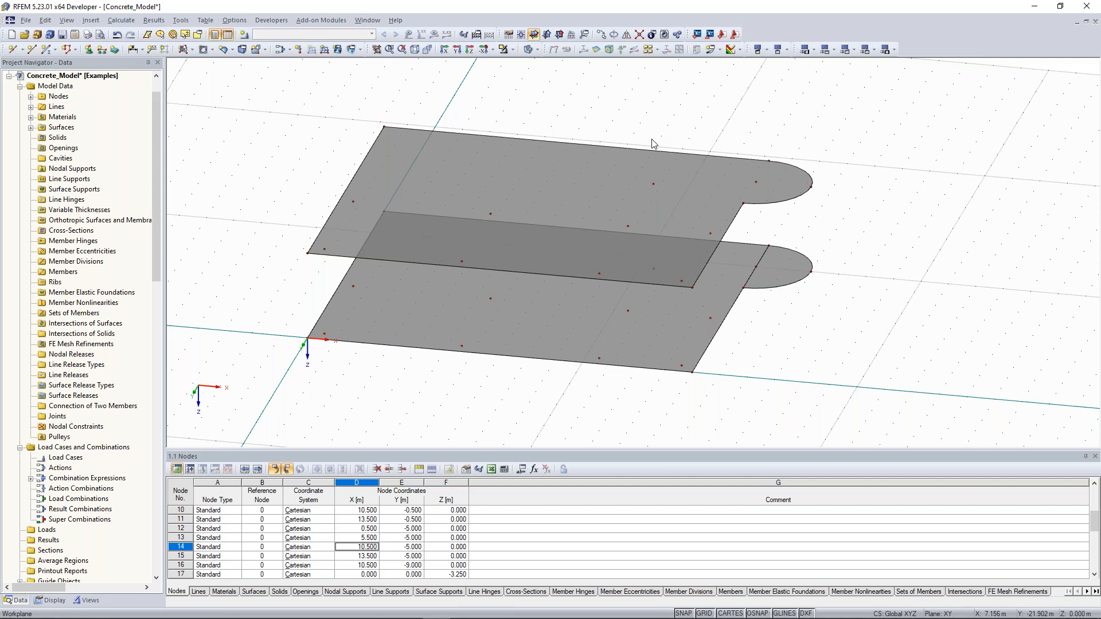
ctrl+middle_drag(653, 142, 655, 137)
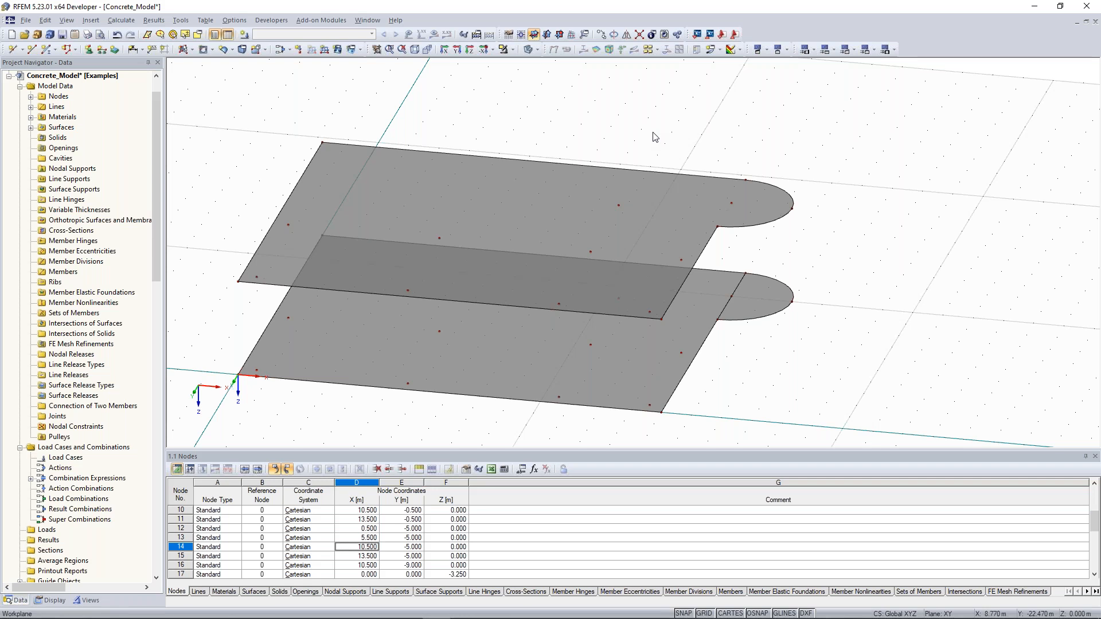
click(211, 51)
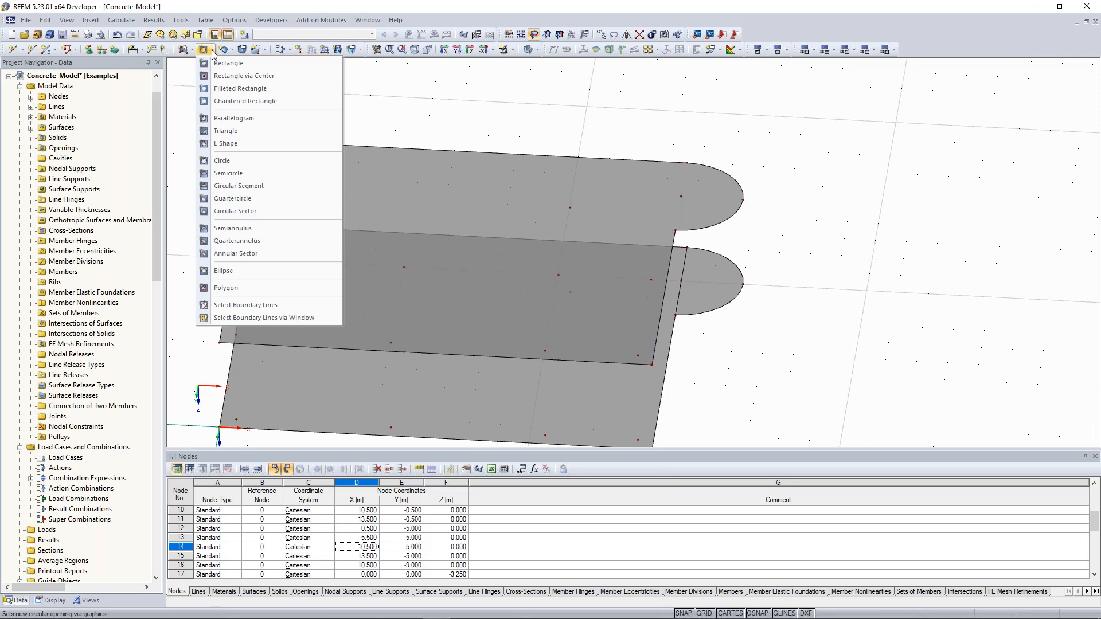
click(213, 51)
click(213, 51)
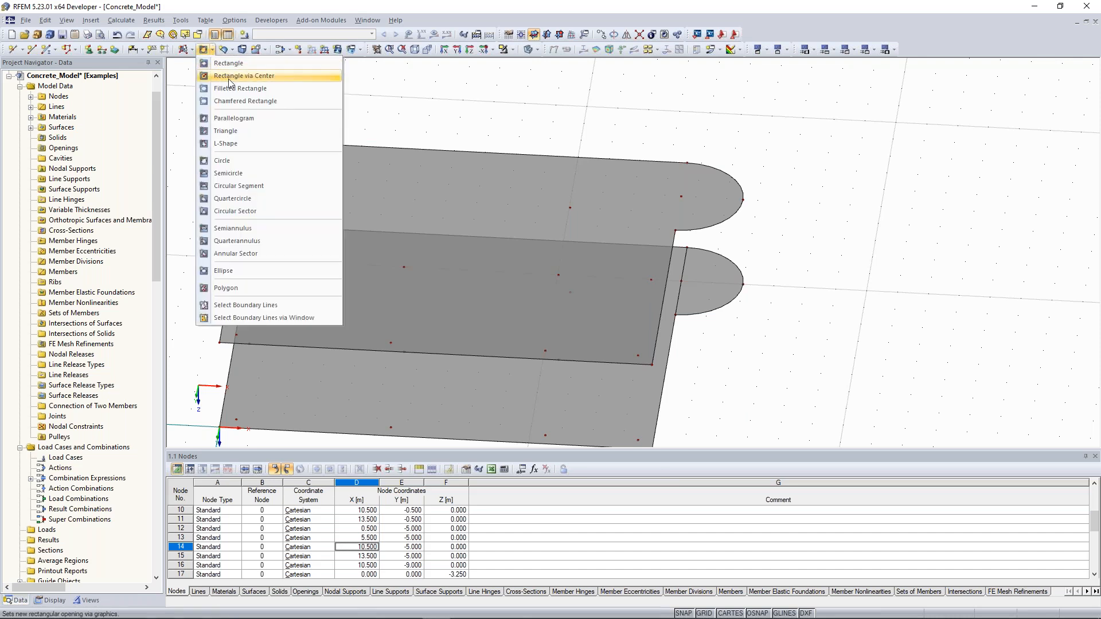
click(229, 162)
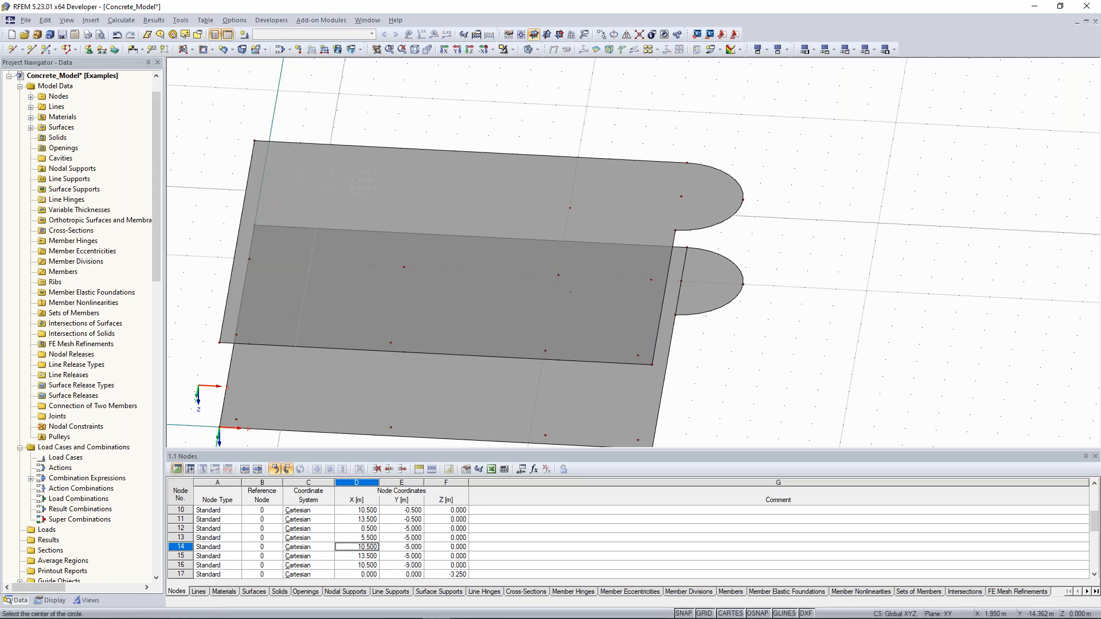
ctrl+middle_drag(716, 118, 726, 173)
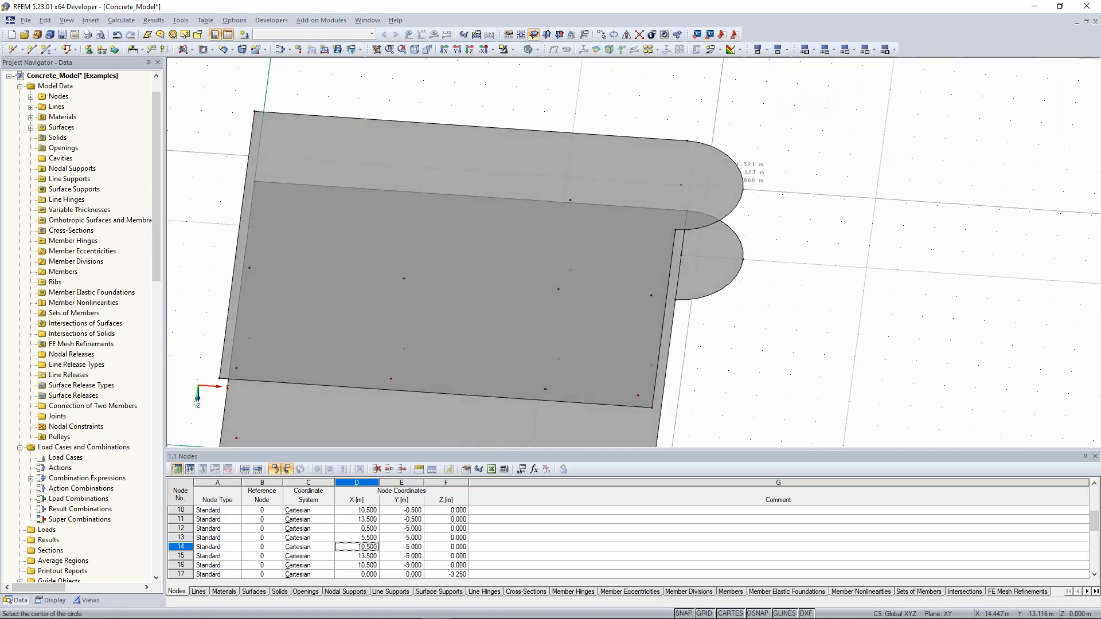
click(680, 185)
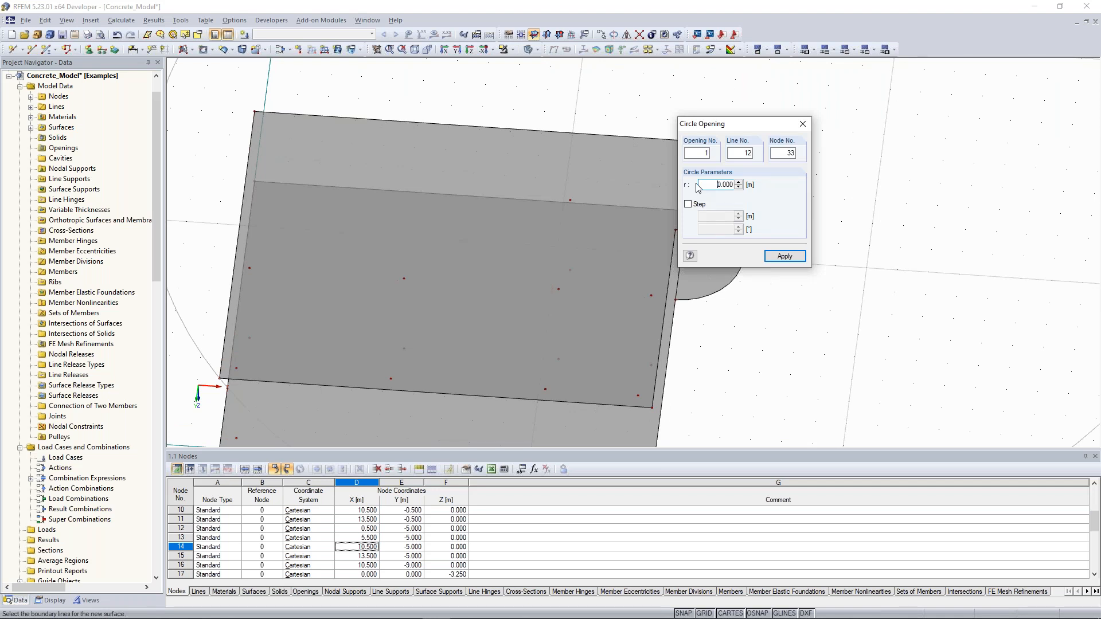
text(1.8)
key(Return)
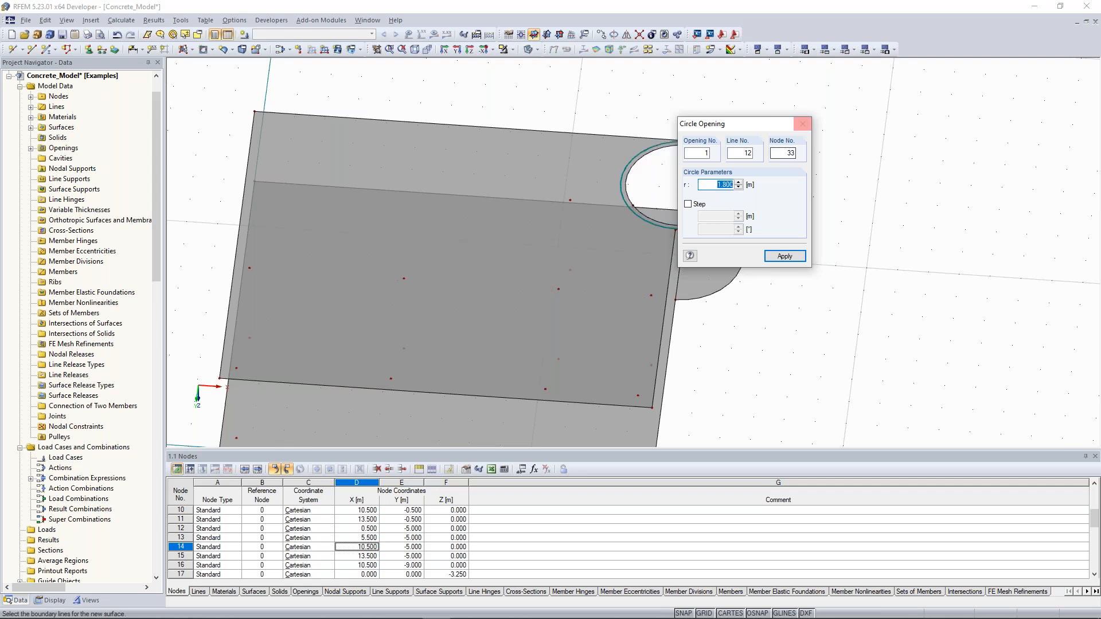
click(800, 125)
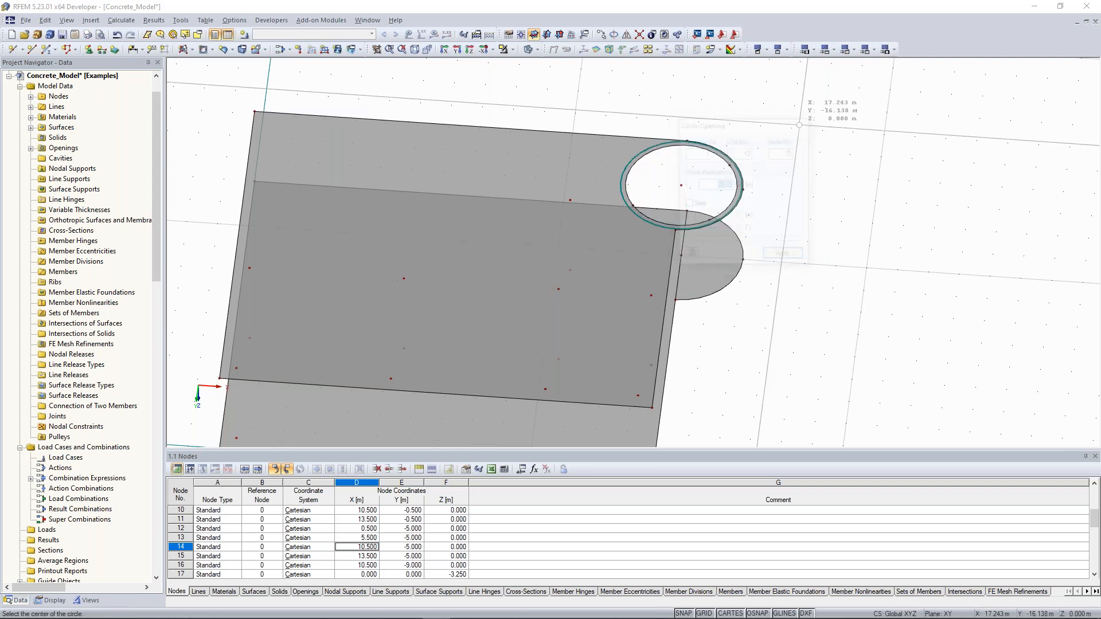
Step: Examine the upper slab with its circular opening and straight outer edges from several viewing angles
scroll(780, 178, down, 4)
middle_drag(780, 179, 772, 178)
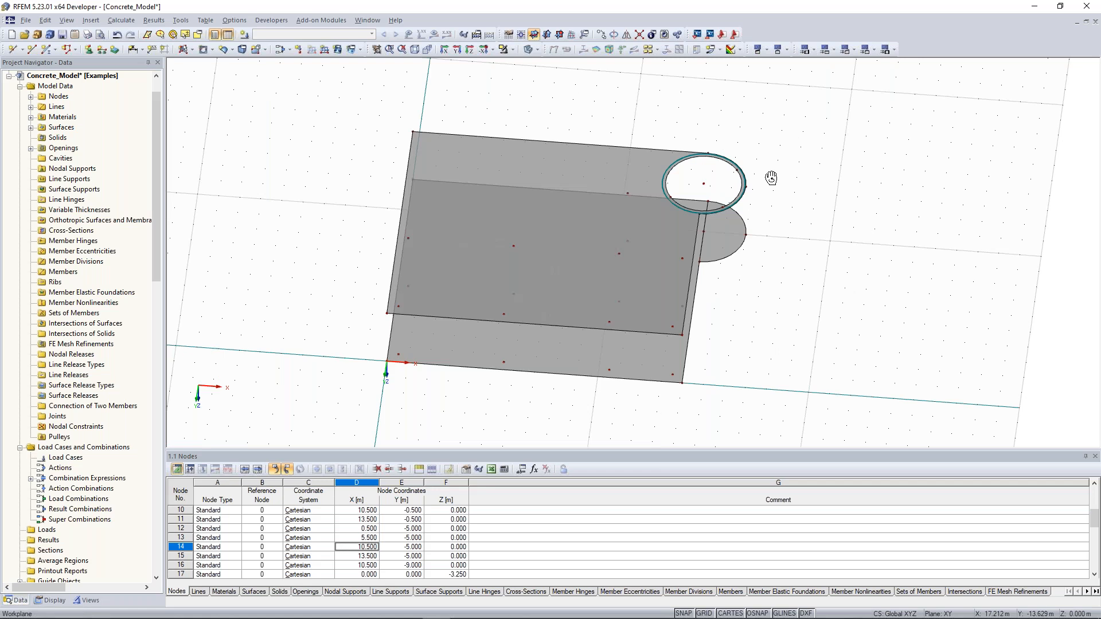
ctrl+middle_drag(771, 178, 734, 116)
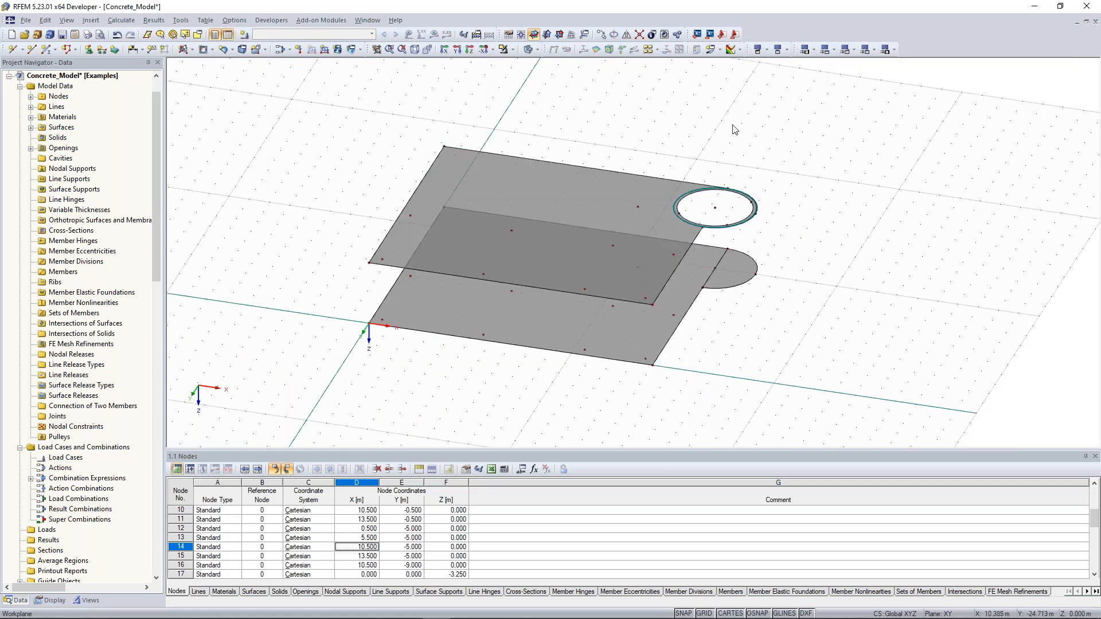
scroll(686, 128, up, 1)
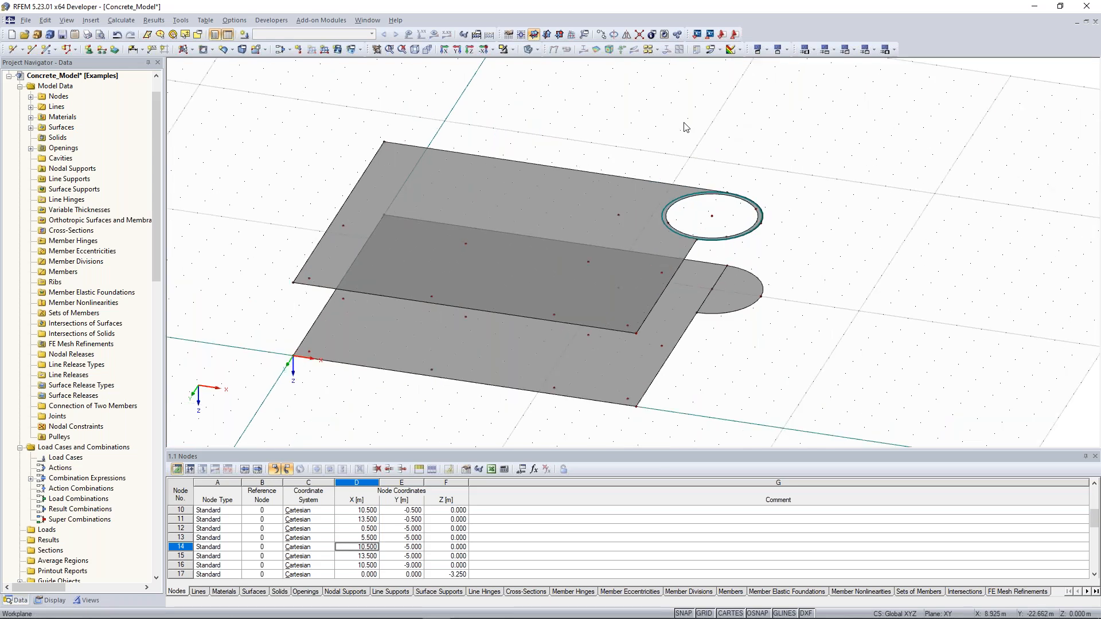
ctrl+middle_drag(673, 138, 628, 116)
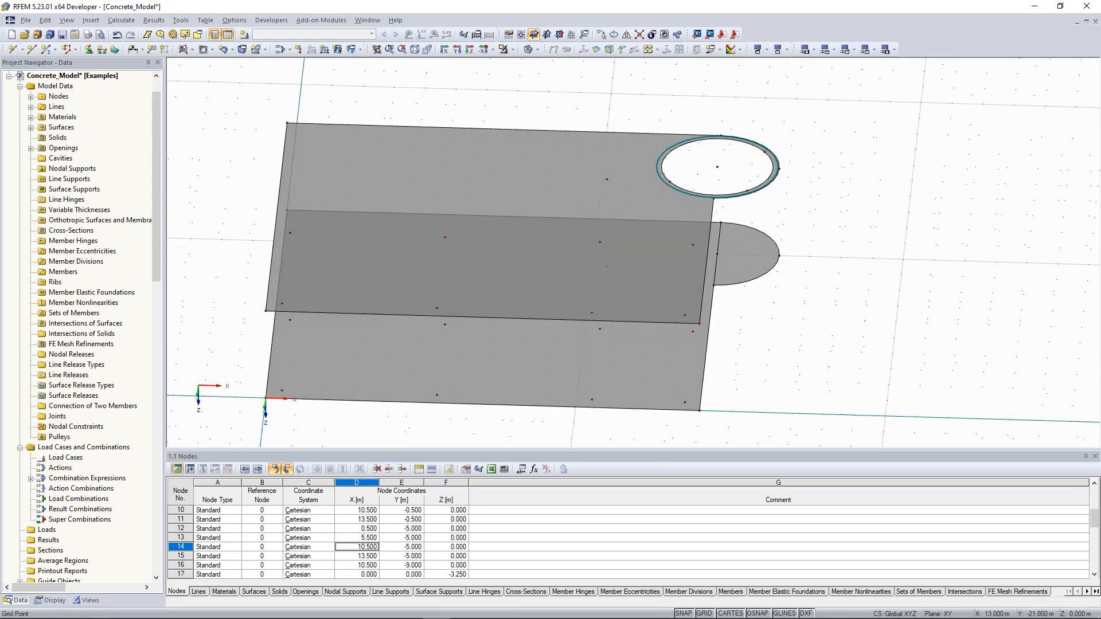
middle_drag(352, 195, 347, 221)
scroll(601, 165, down, 3)
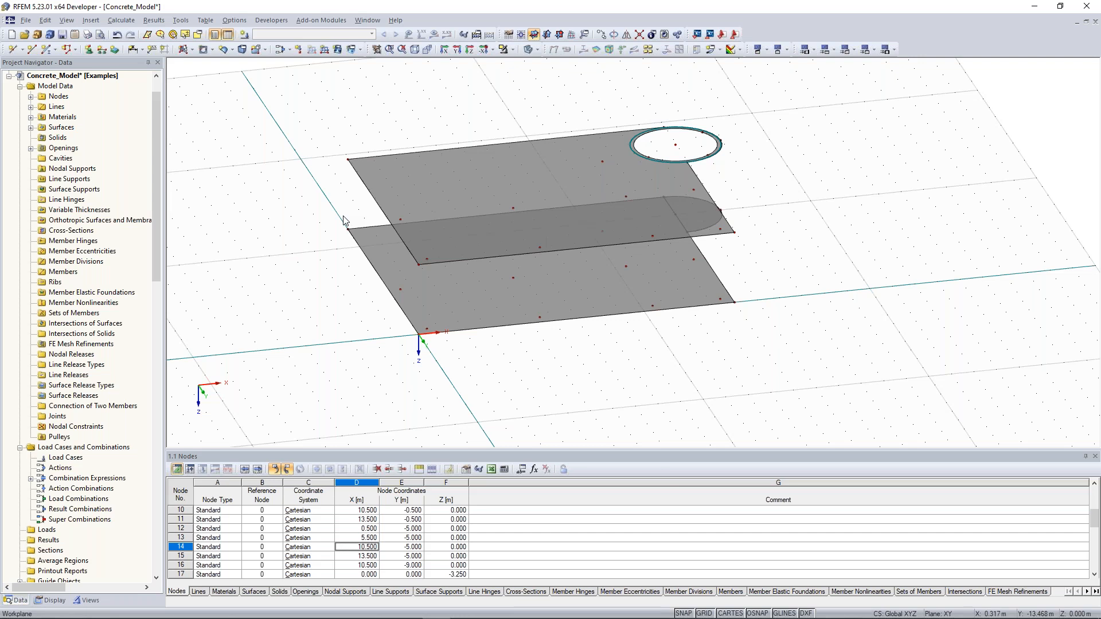
ctrl+middle_drag(345, 221, 314, 237)
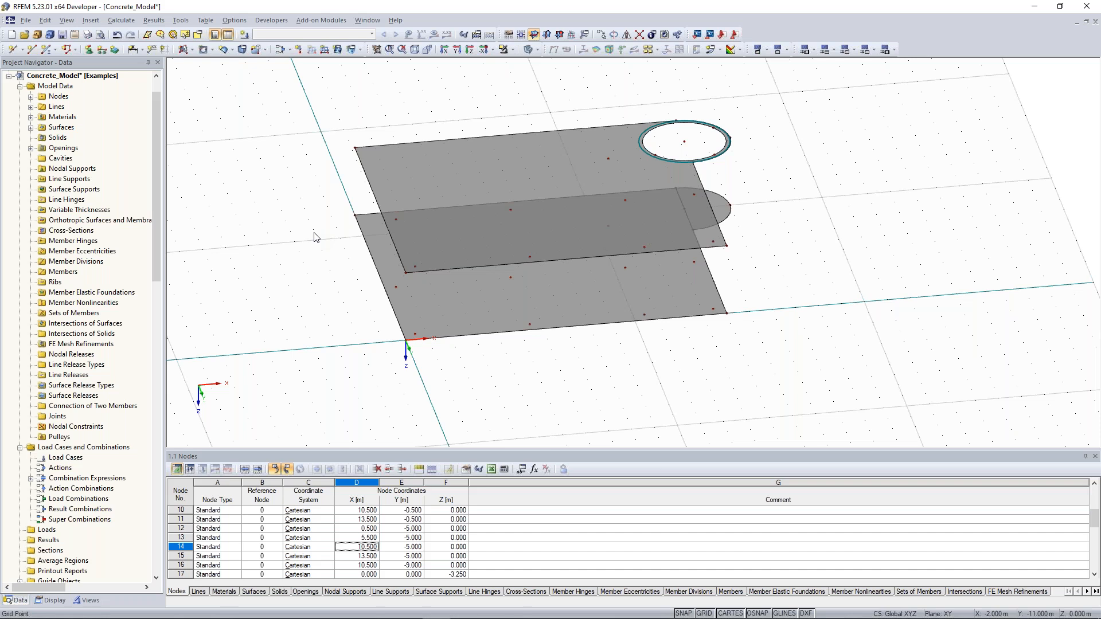
ctrl+middle_drag(521, 199, 558, 187)
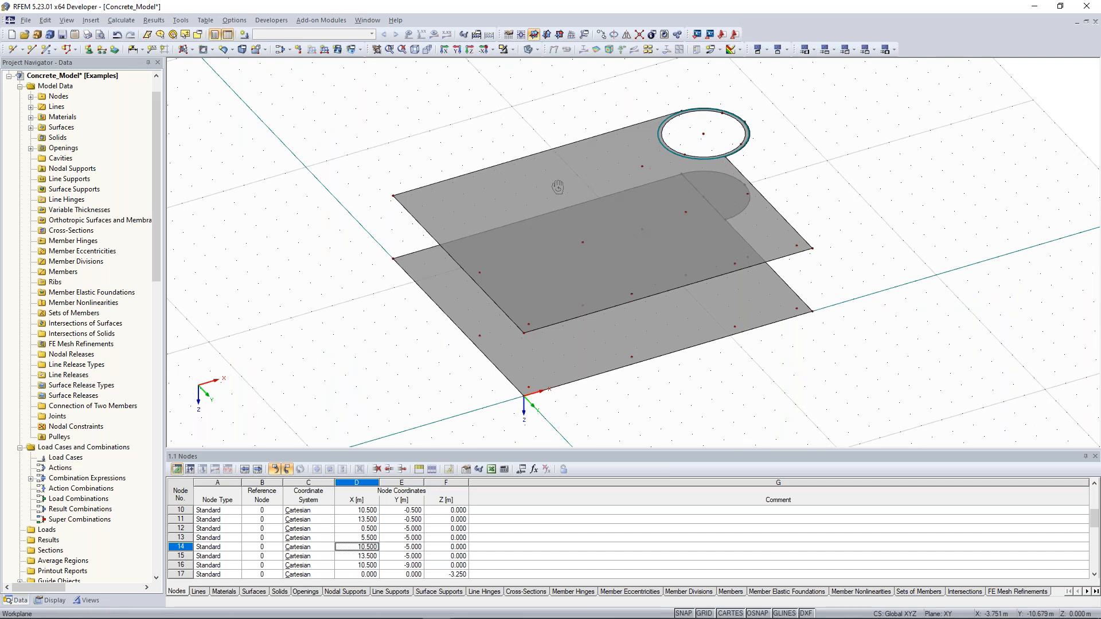
ctrl+middle_drag(558, 187, 529, 186)
scroll(367, 254, up, 3)
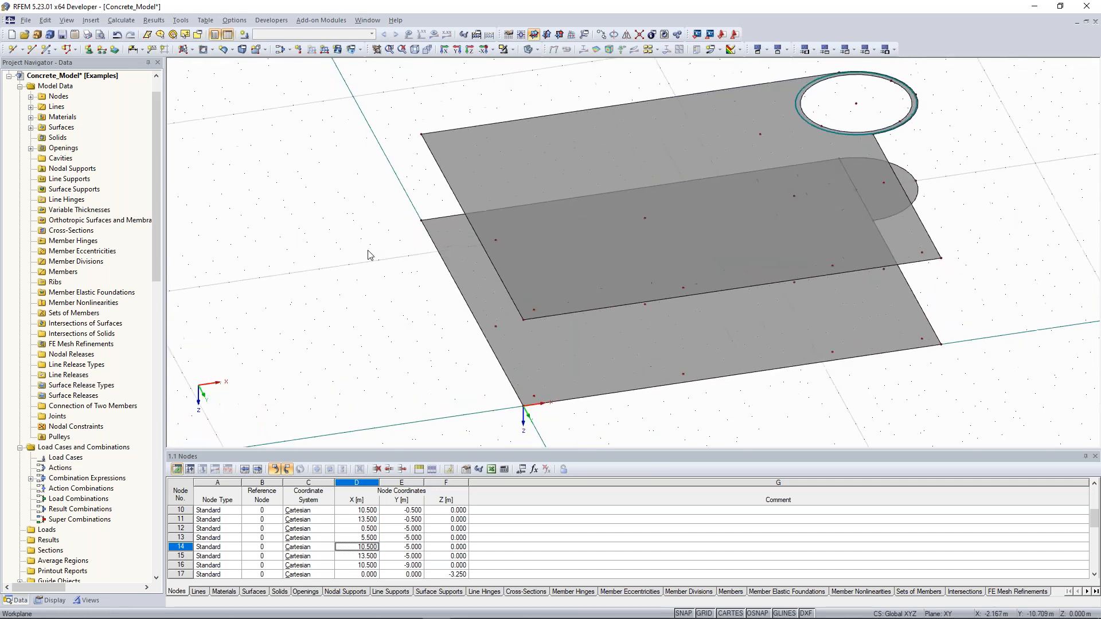
middle_drag(368, 251, 403, 265)
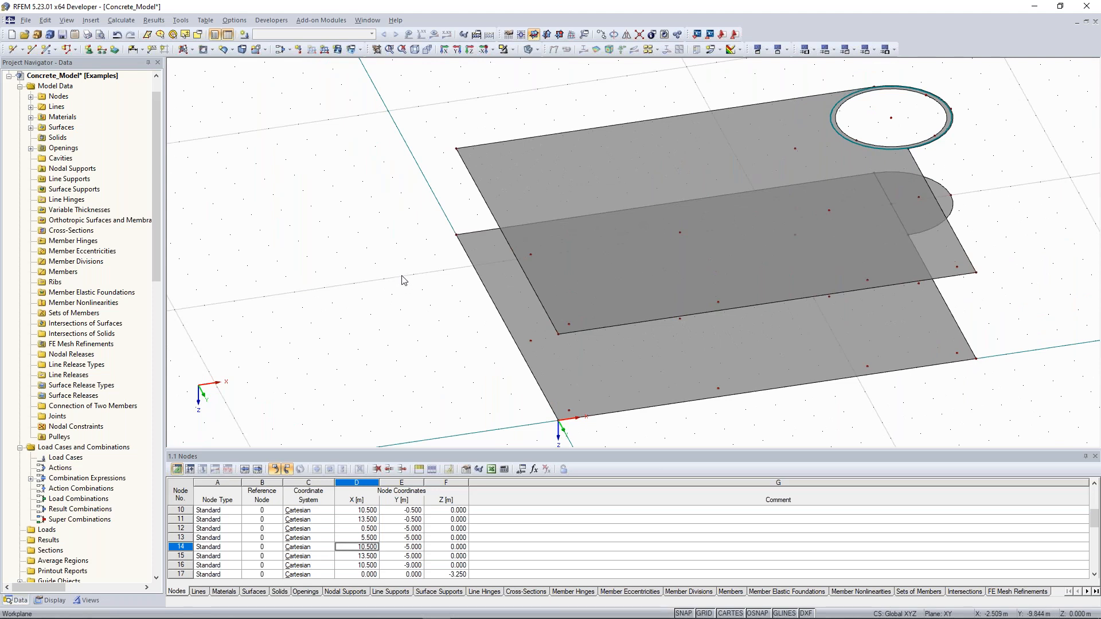
Step: Divide the upper slab's 12 m edge opposite the stair opening with an intermediate node 3.5 m from the line start
ctrl+middle_drag(431, 245, 503, 185)
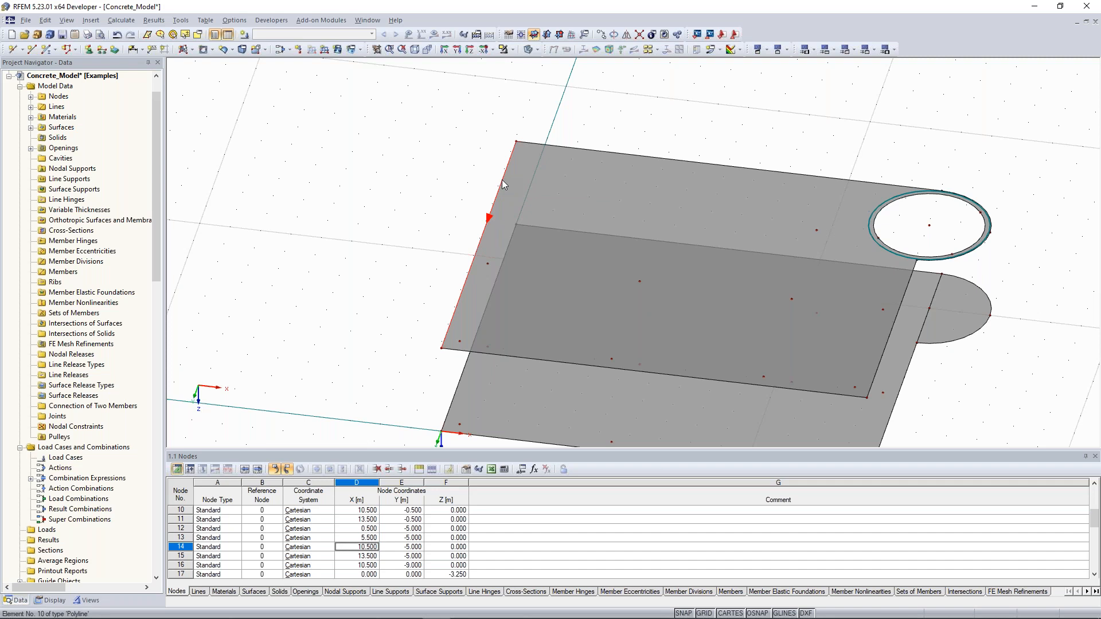
ctrl+middle_drag(502, 181, 517, 178)
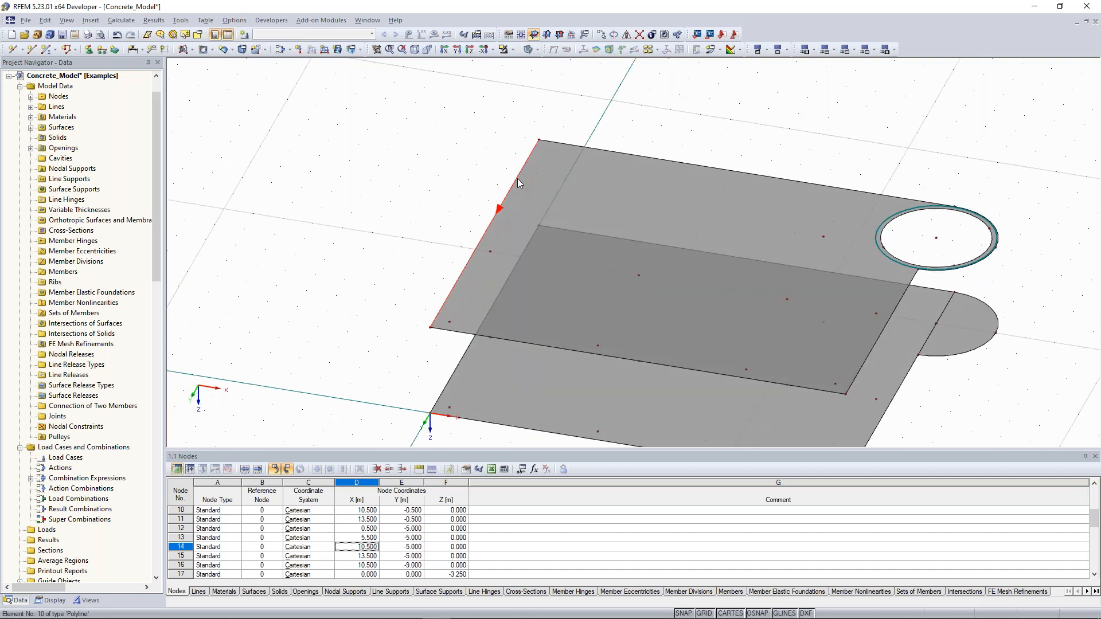
right_click(518, 183)
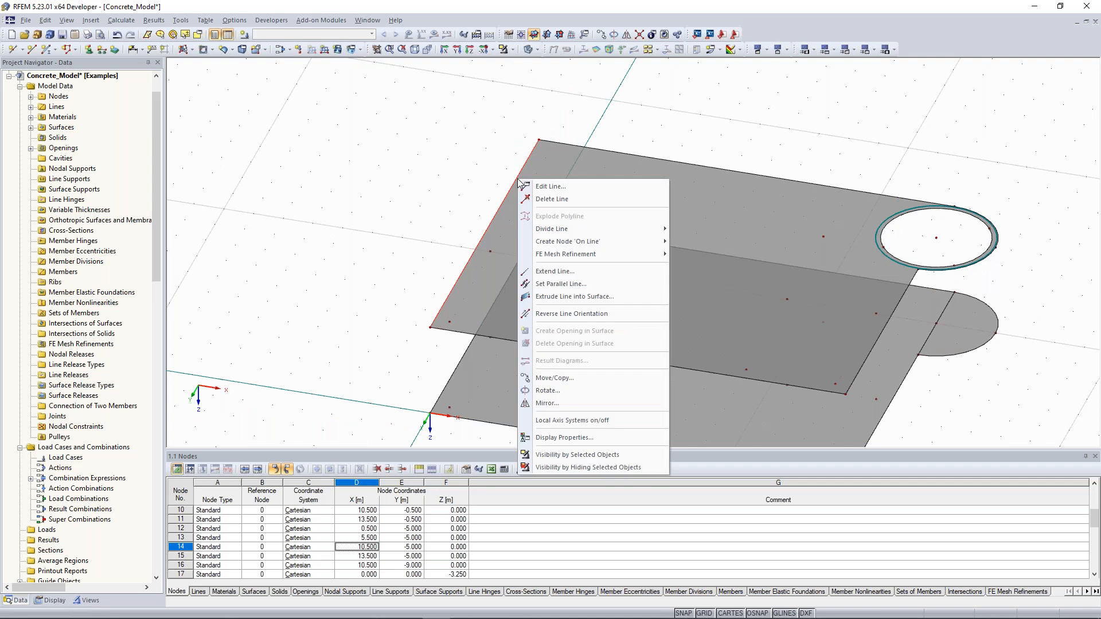
mouse_move(574, 233)
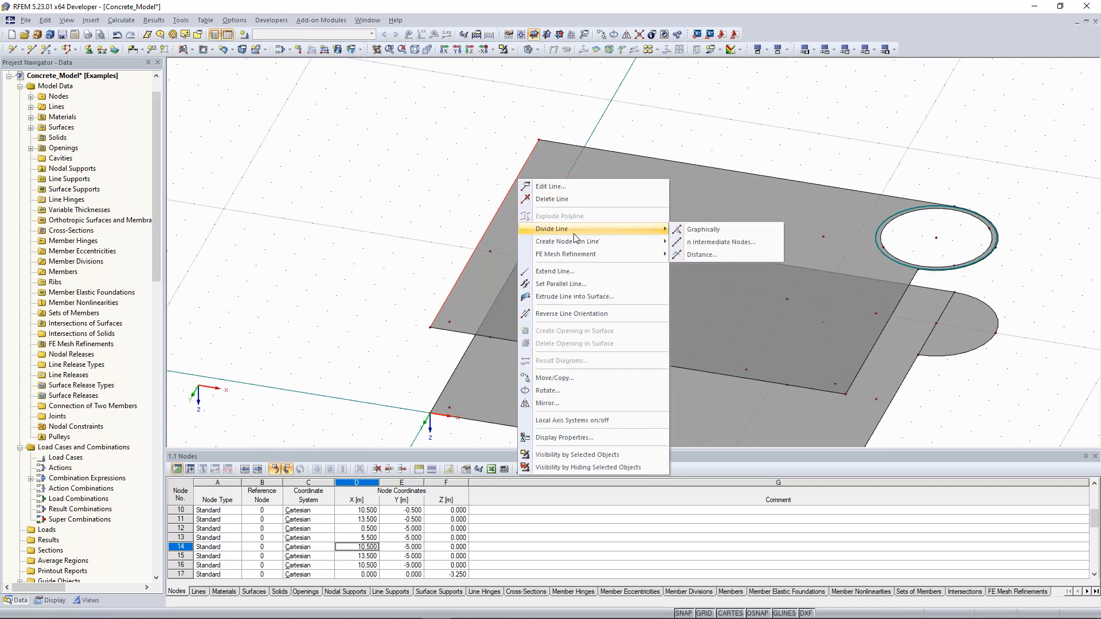
click(730, 254)
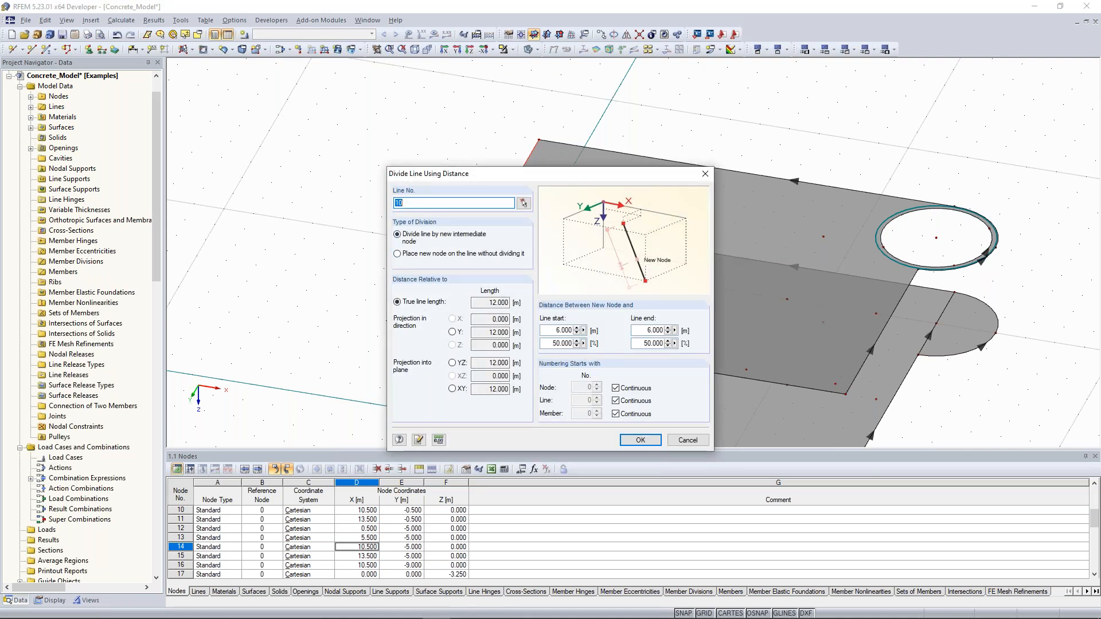
drag(505, 177, 797, 150)
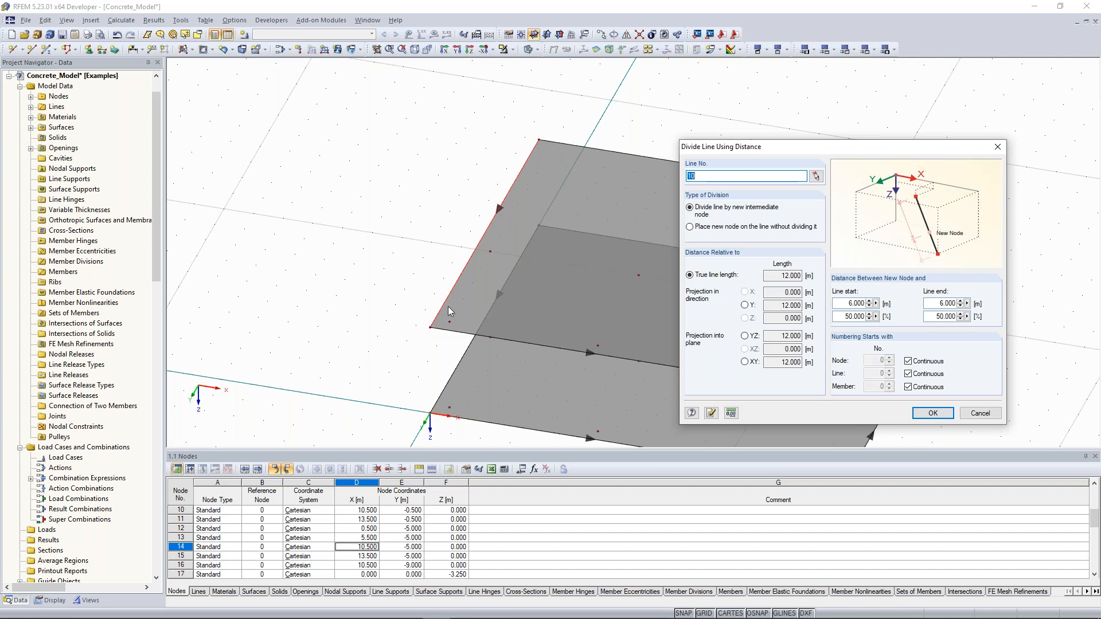
double_click(846, 304)
text(3,5)
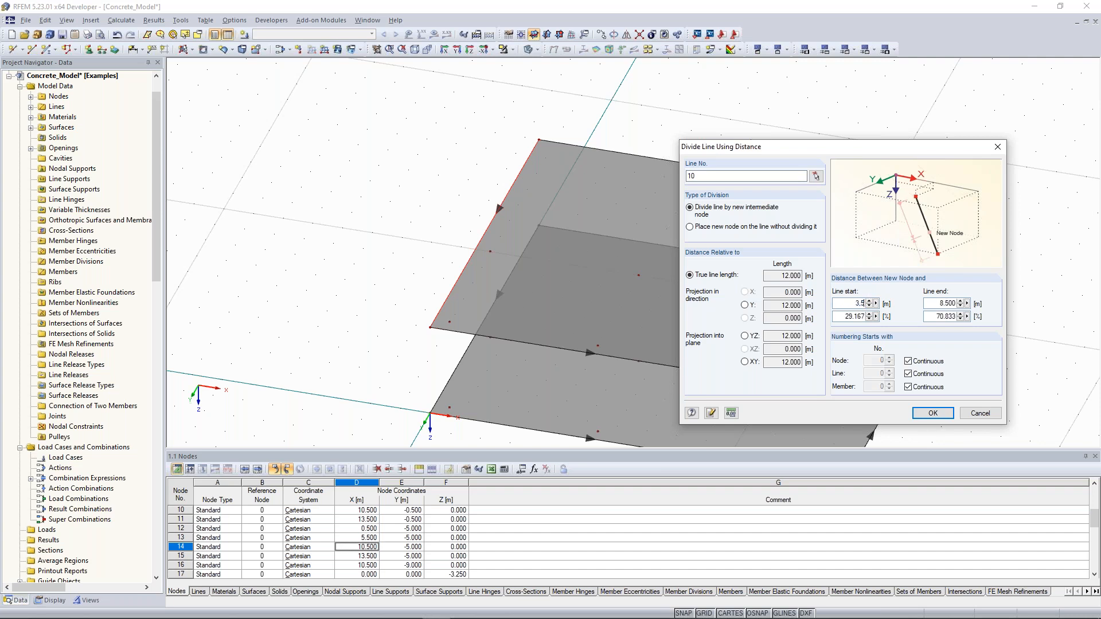
click(932, 415)
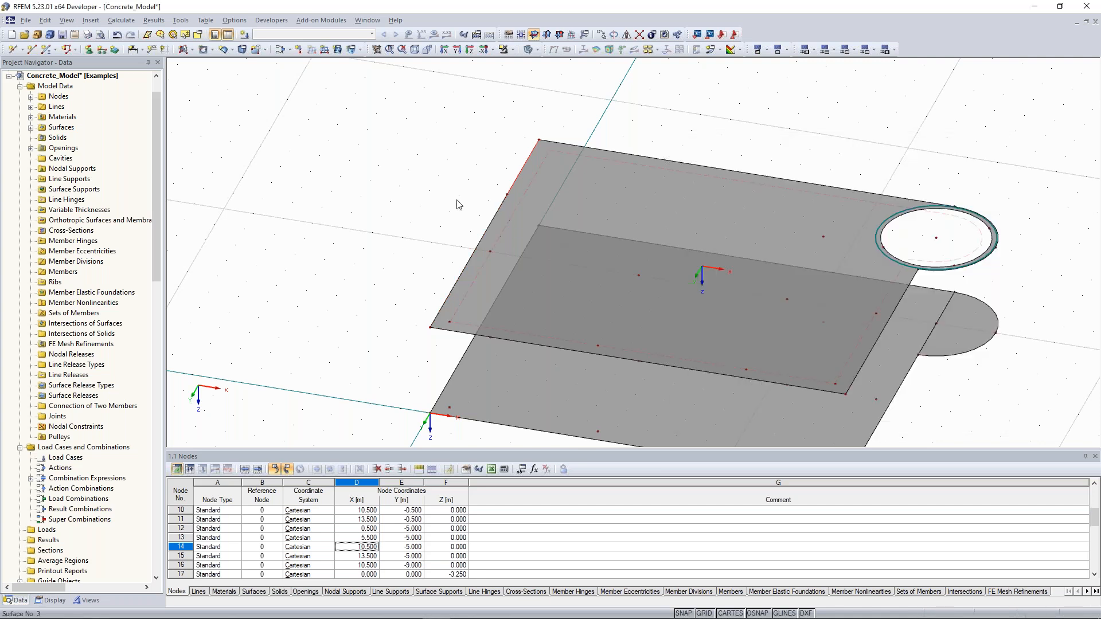
Step: Divide the upper slab's 14 m rear edge with an intermediate node 5.5 m from the line end
ctrl+middle_drag(451, 209, 615, 192)
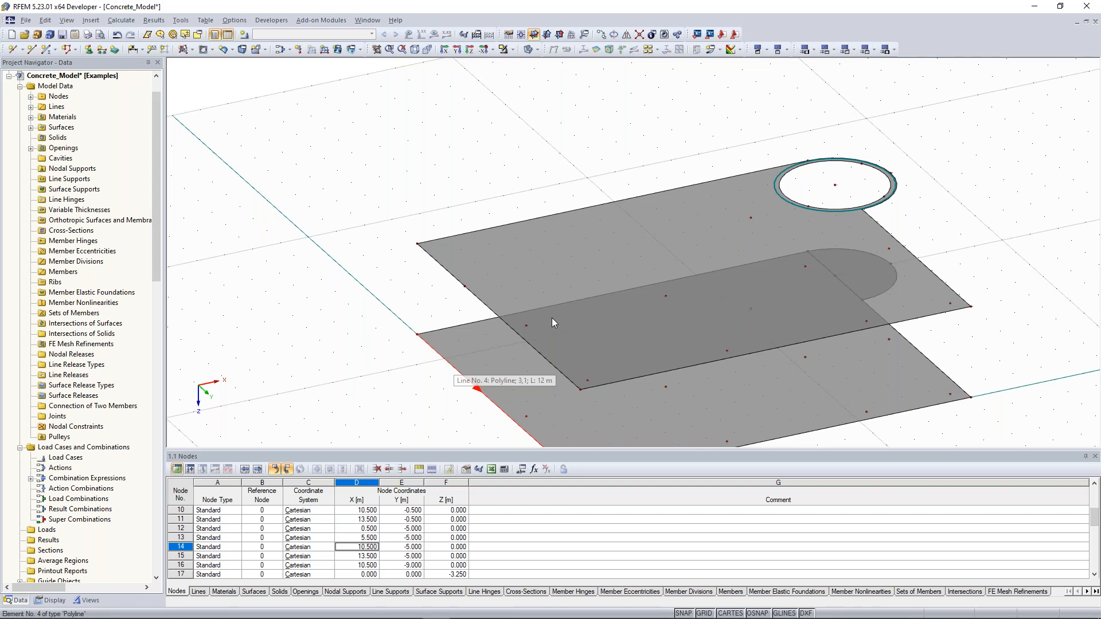
ctrl+middle_drag(709, 280, 534, 154)
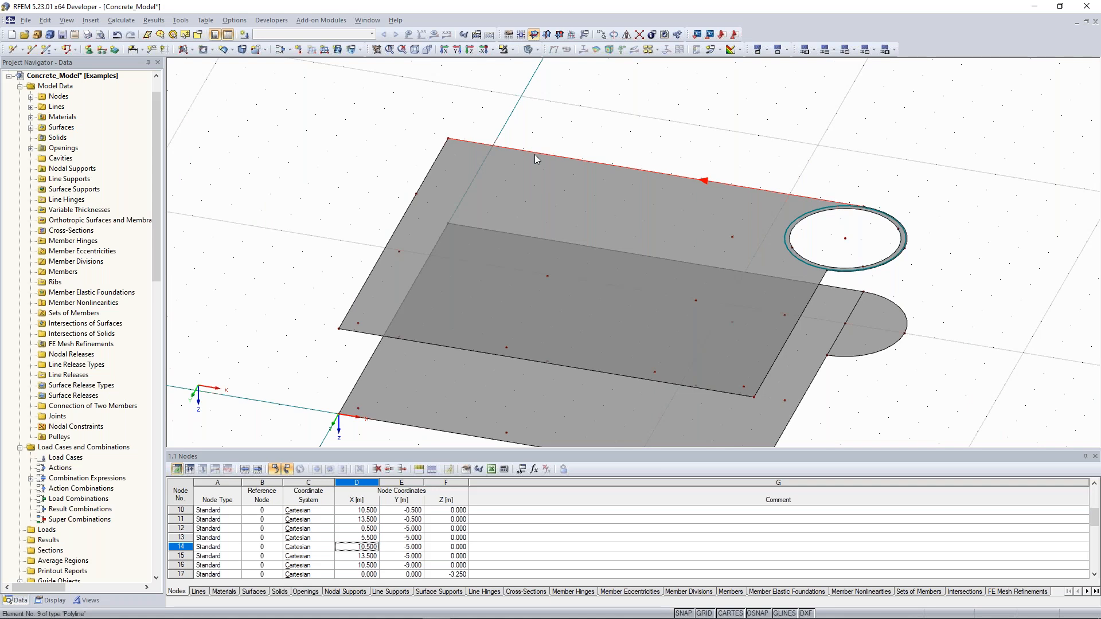
right_click(535, 154)
click(746, 228)
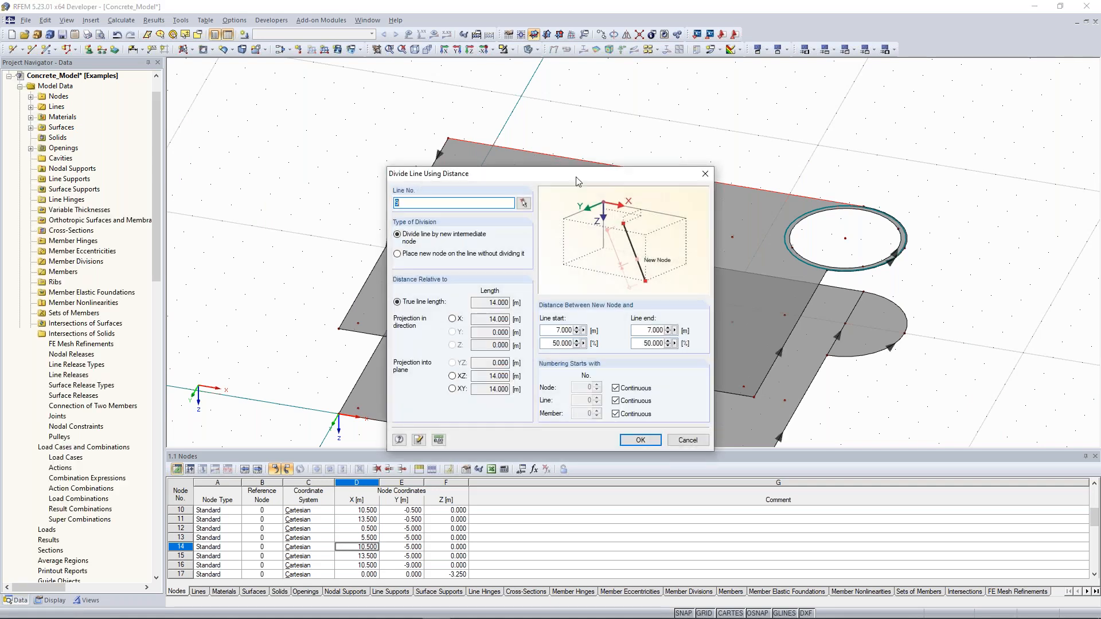
drag(562, 181, 833, 104)
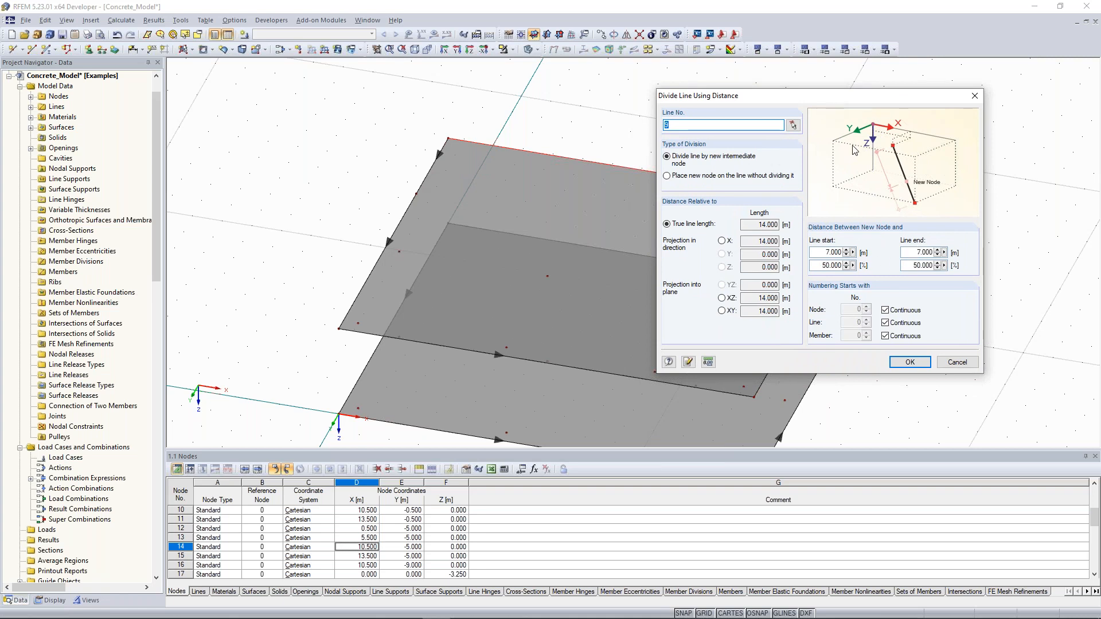
click(918, 252)
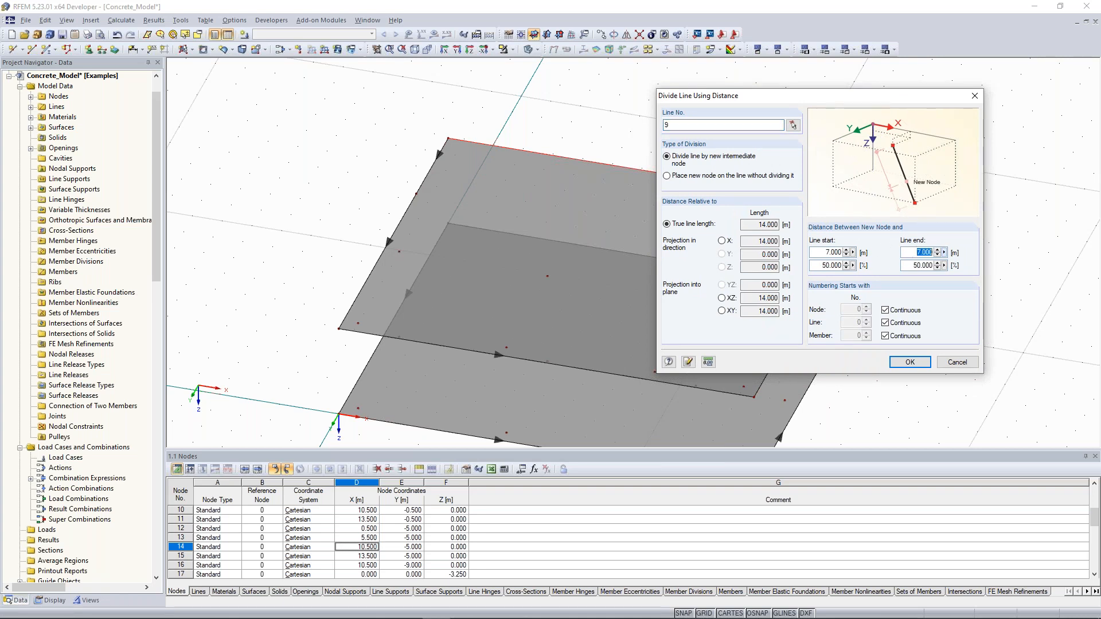
text(5.5)
click(916, 365)
click(917, 365)
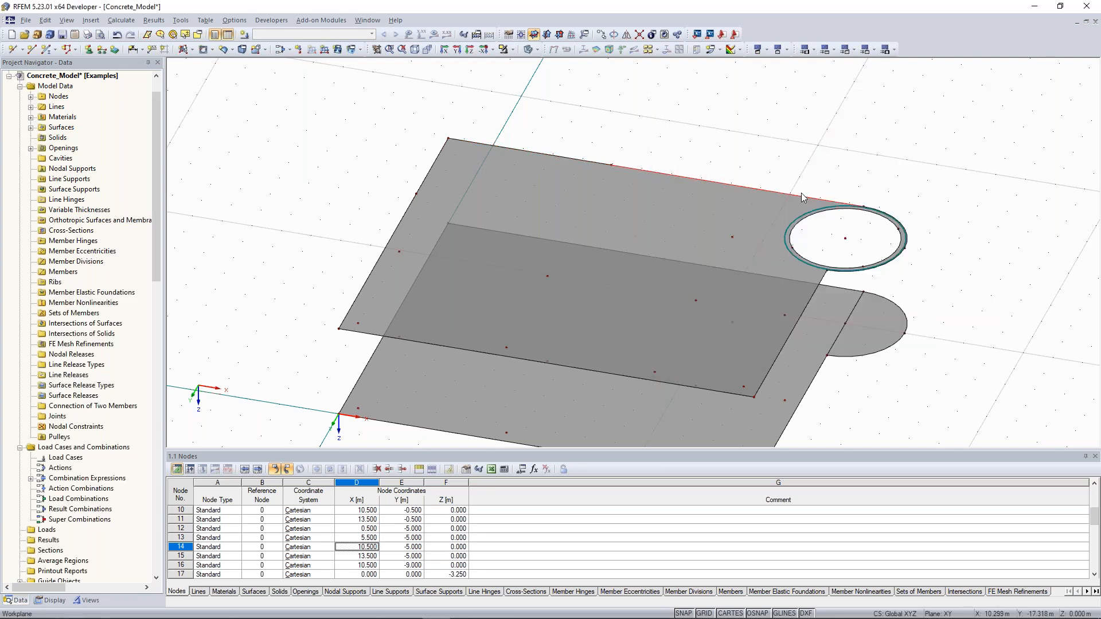
Step: Divide the rear edge segment beside the circular opening with an intermediate node 3.5 m from the line end
right_click(764, 193)
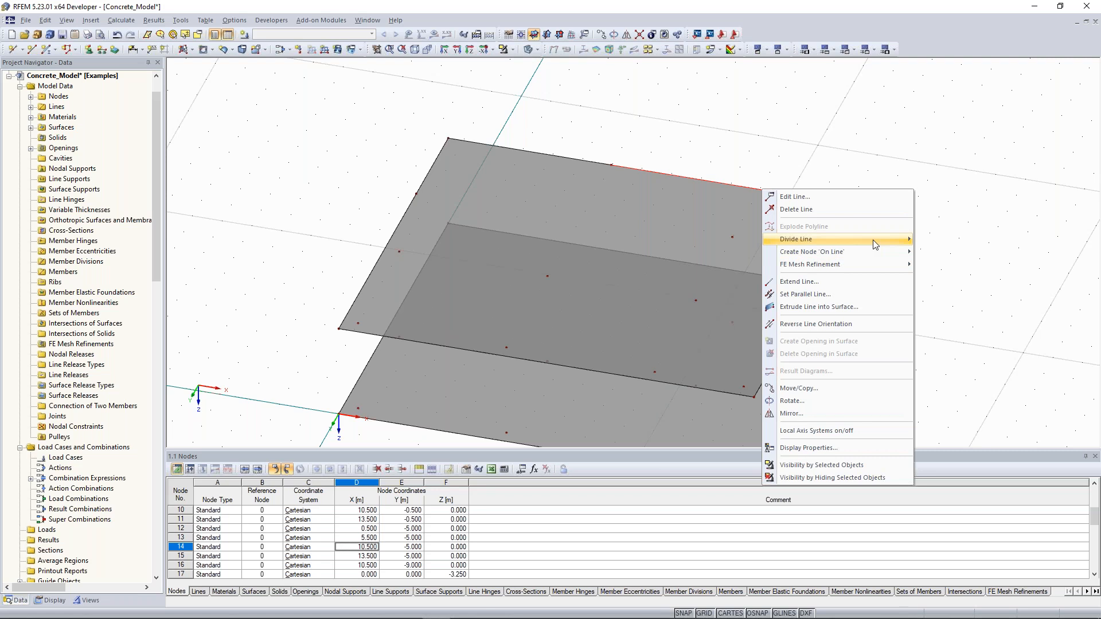
click(846, 238)
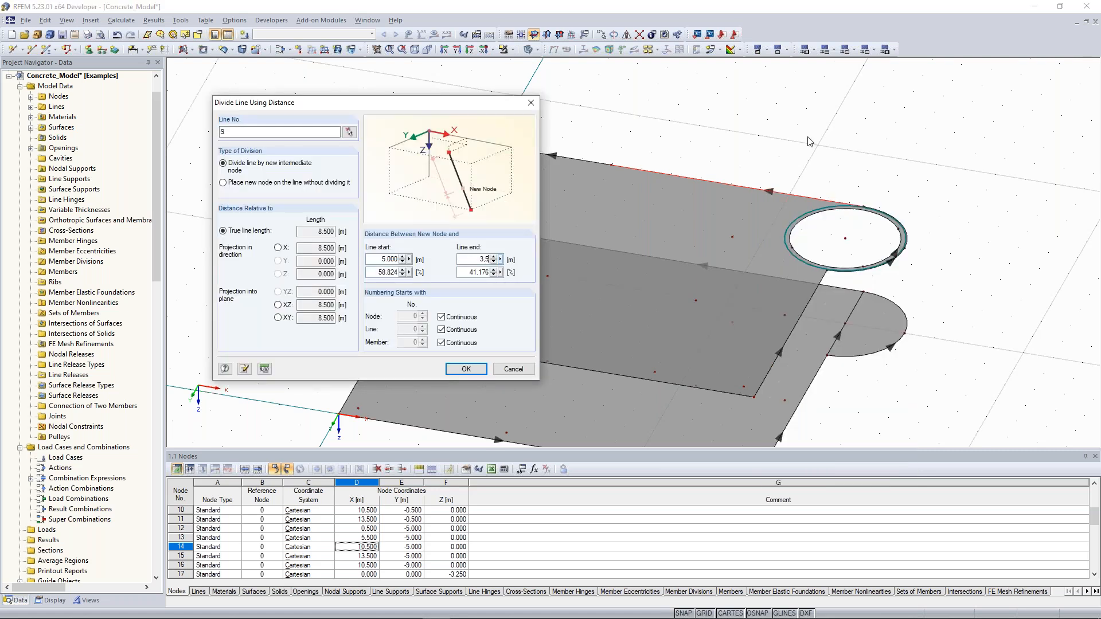
key(Return)
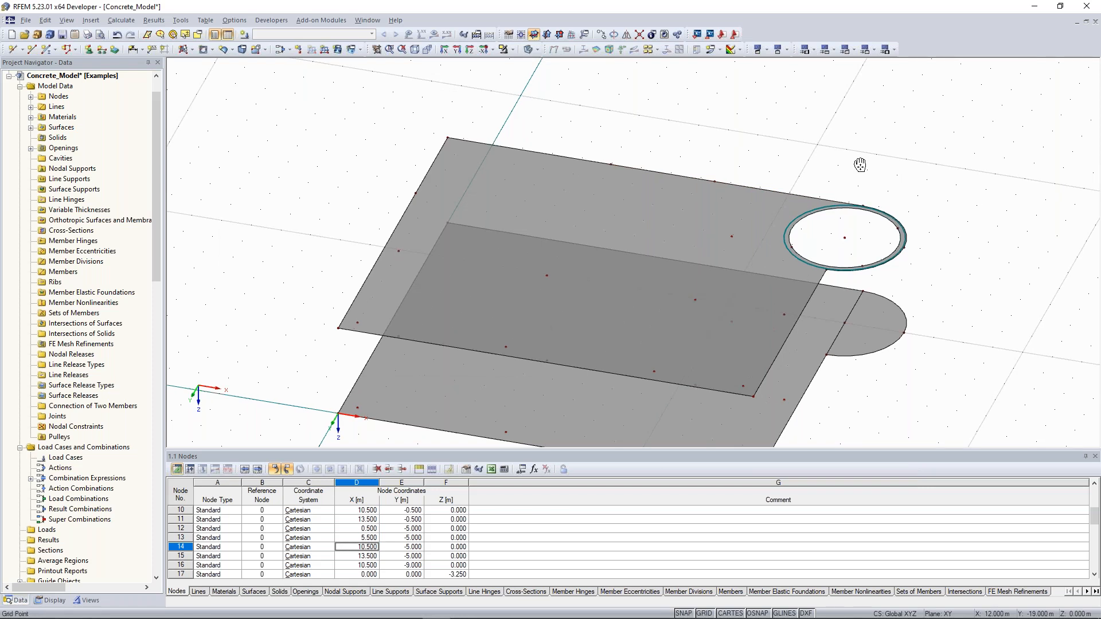
Step: Divide the upper slab's 8 m edge next to the circular opening with an intermediate node 2 m from the line end
middle_drag(860, 165, 802, 118)
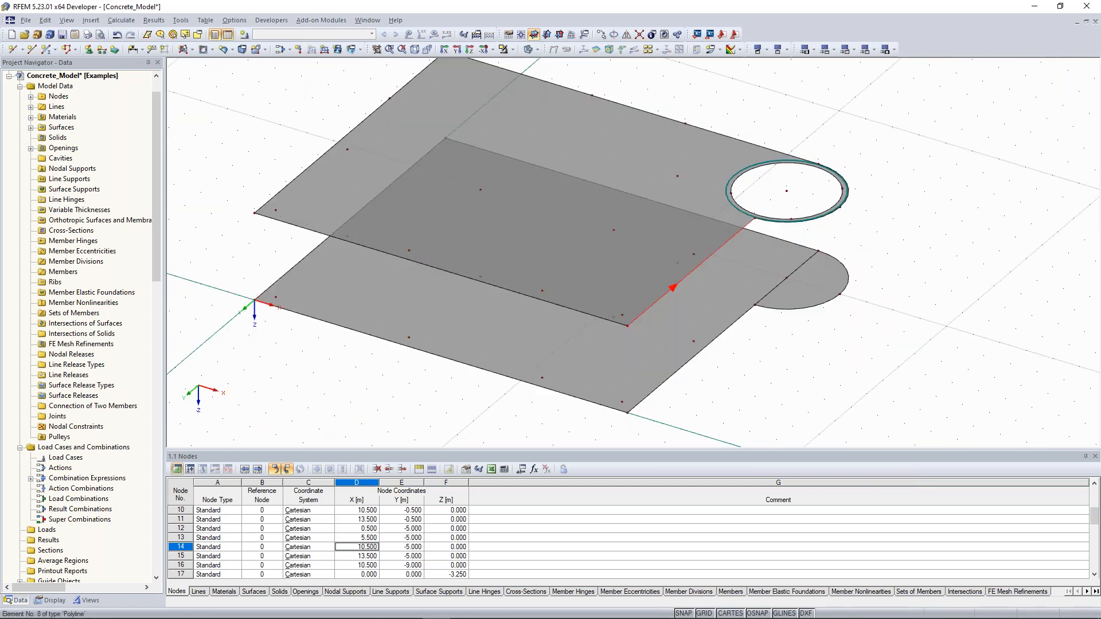
right_click(804, 302)
mouse_move(835, 279)
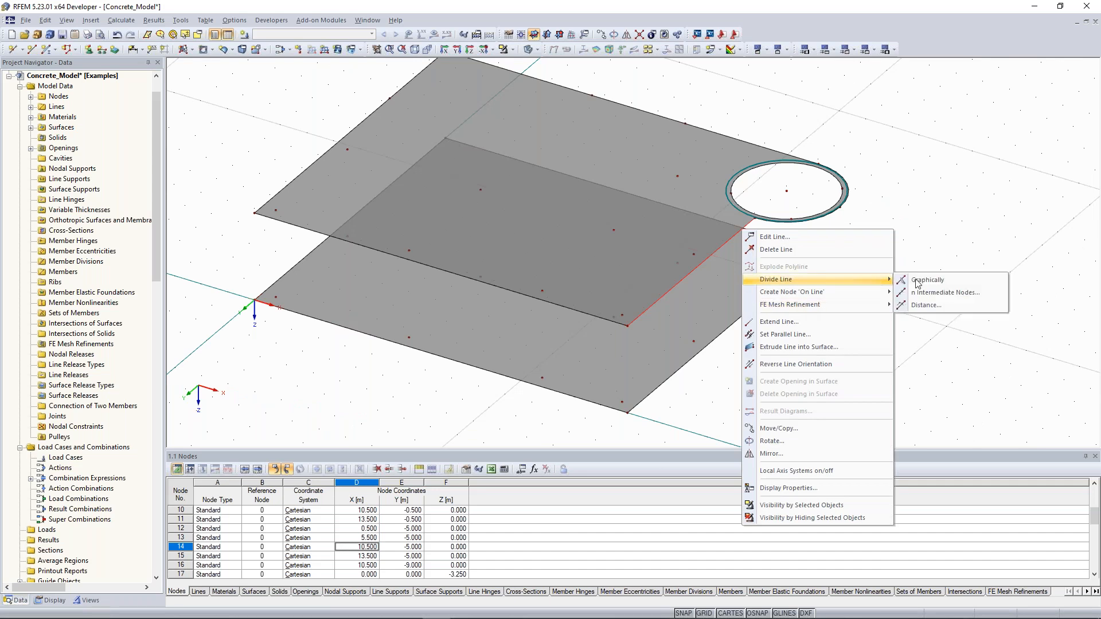
click(962, 309)
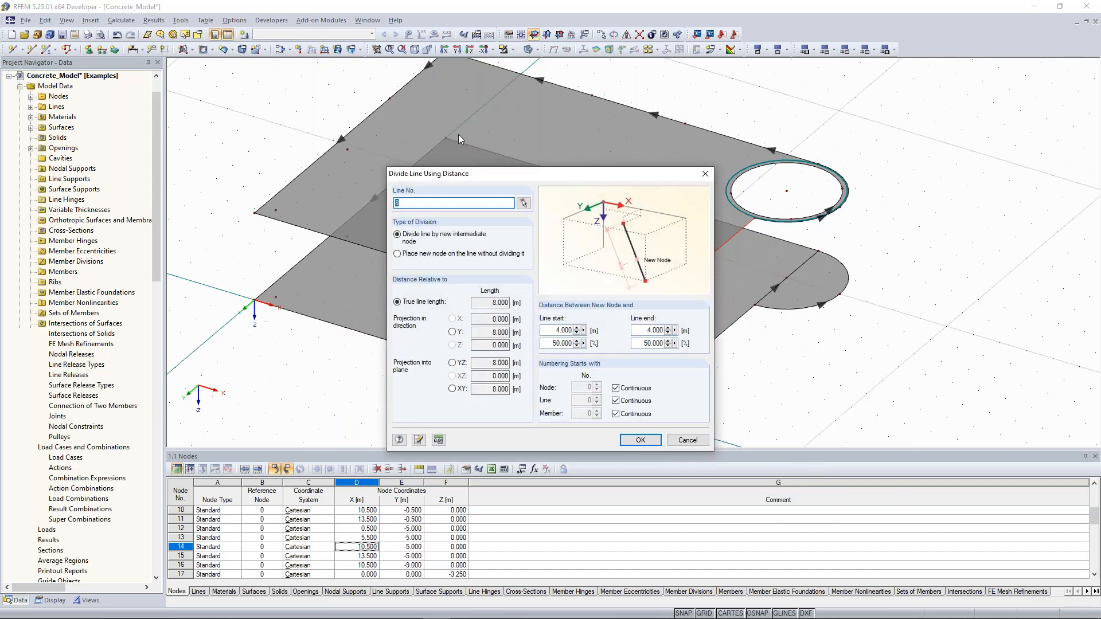
double_click(476, 257)
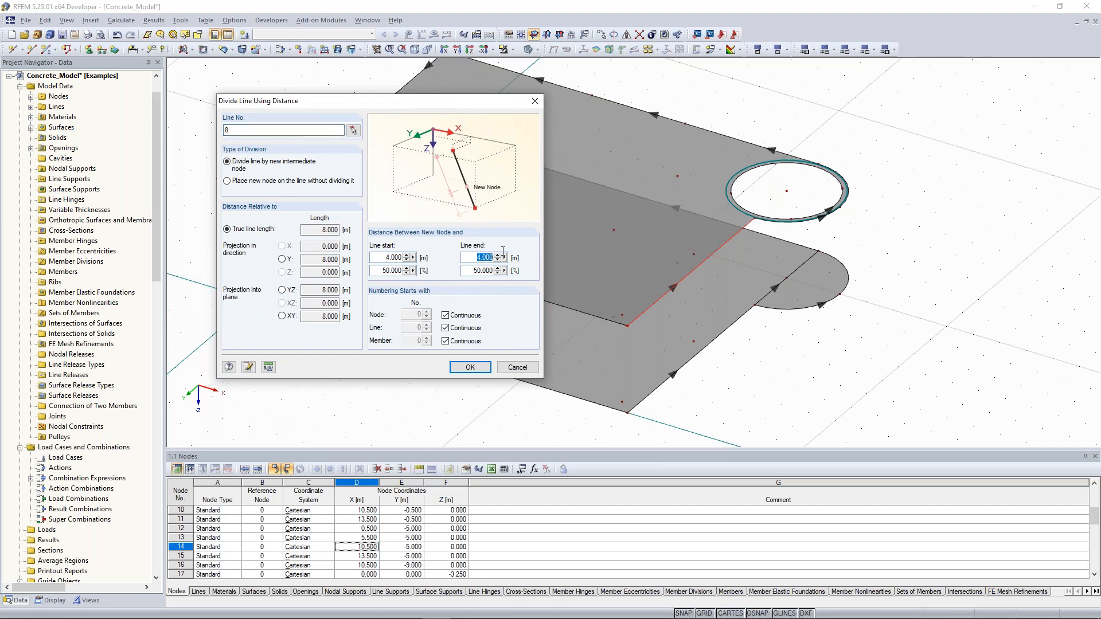
text(2)
click(470, 370)
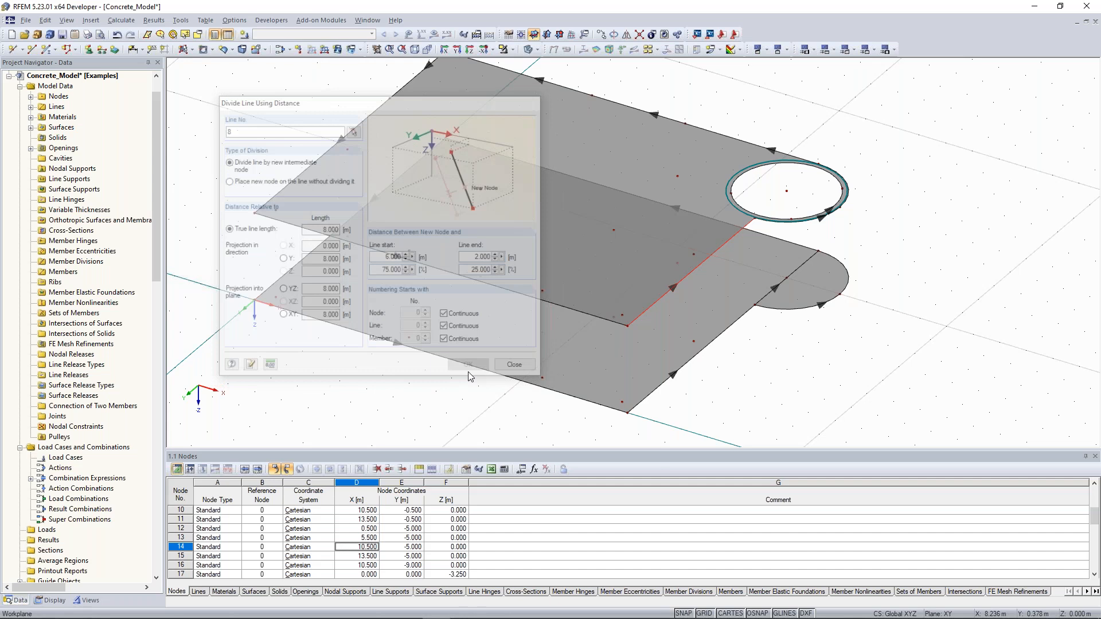
Step: Draw vertical lines between both slabs at the rear corner, the edge division nodes and the two ends of the stair opening
scroll(537, 227, down, 2)
ctrl+middle_drag(383, 159, 365, 204)
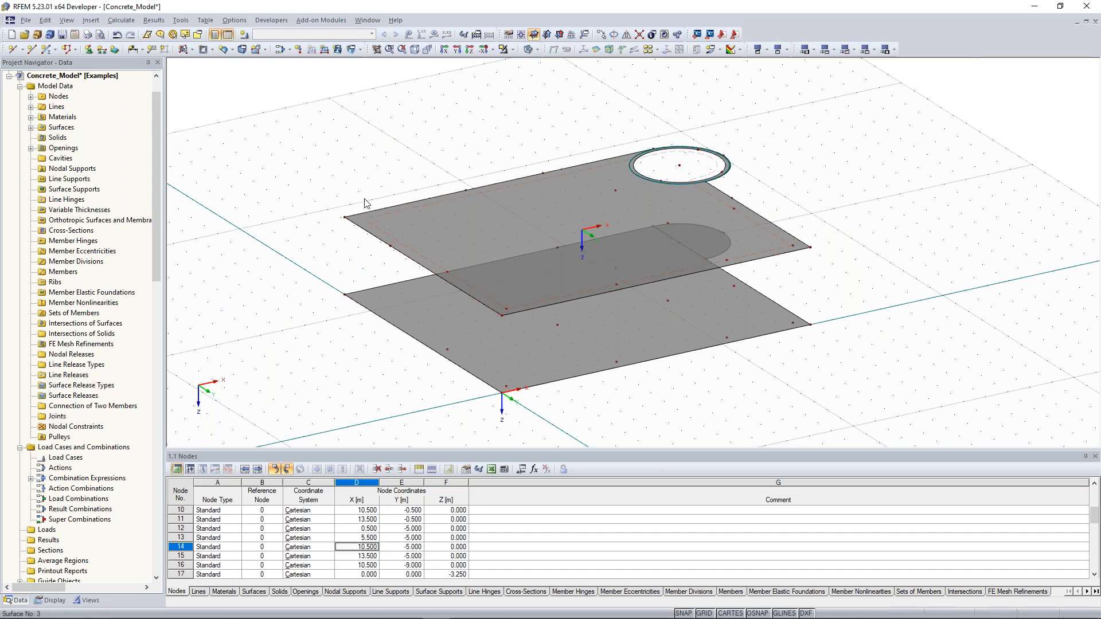
scroll(251, 150, up, 1)
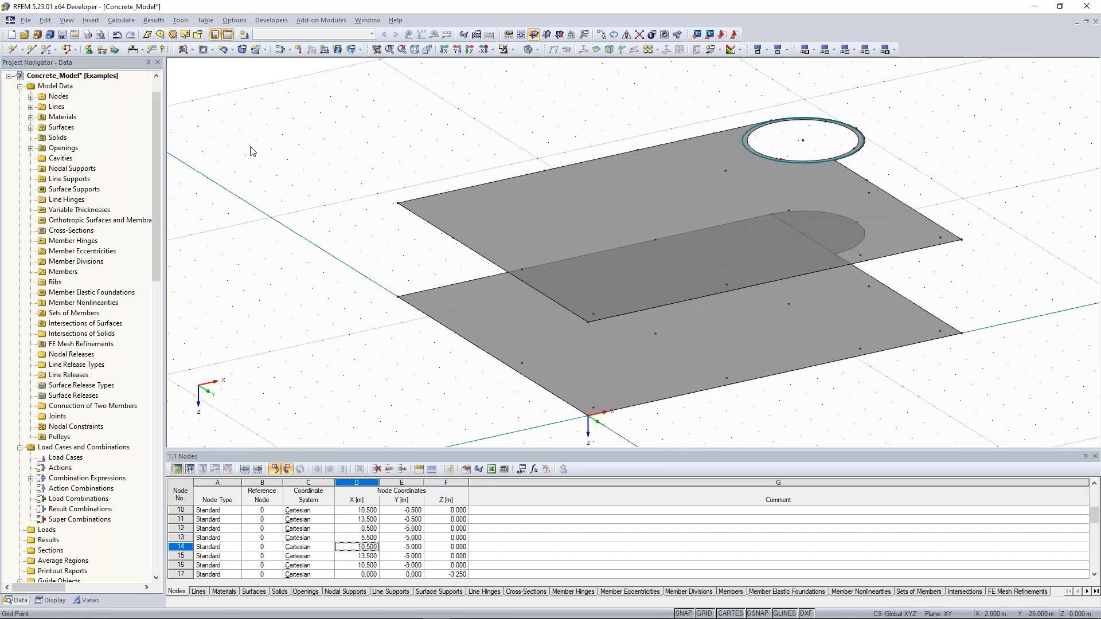
click(32, 51)
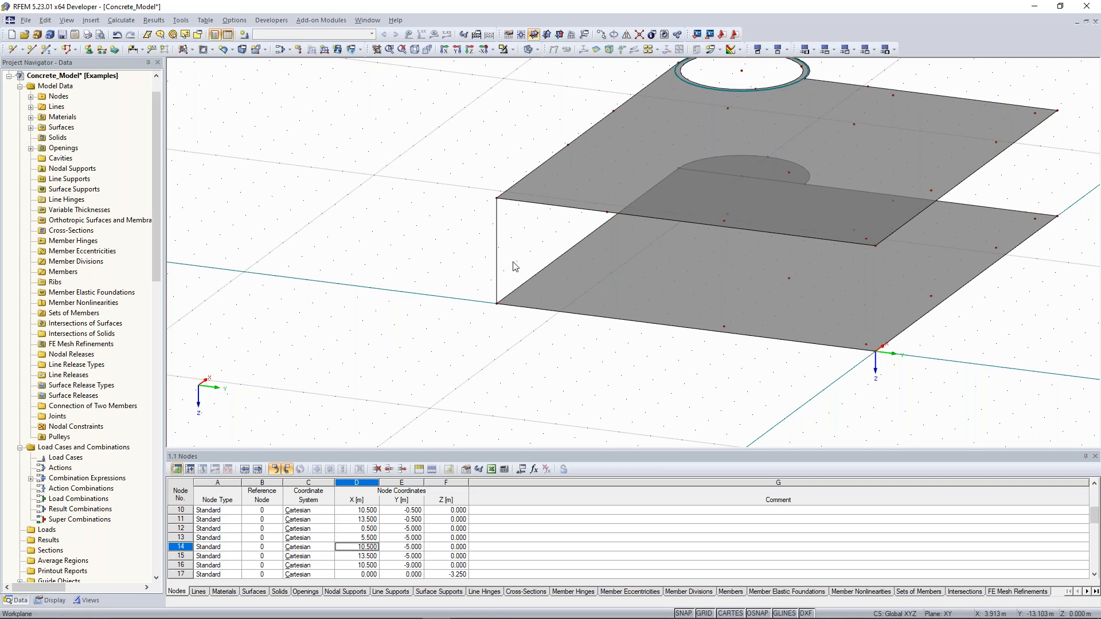
mouse_move(325, 233)
ctrl+middle_down()
mouse_move(439, 221)
mouse_move(348, 233)
ctrl+middle_up()
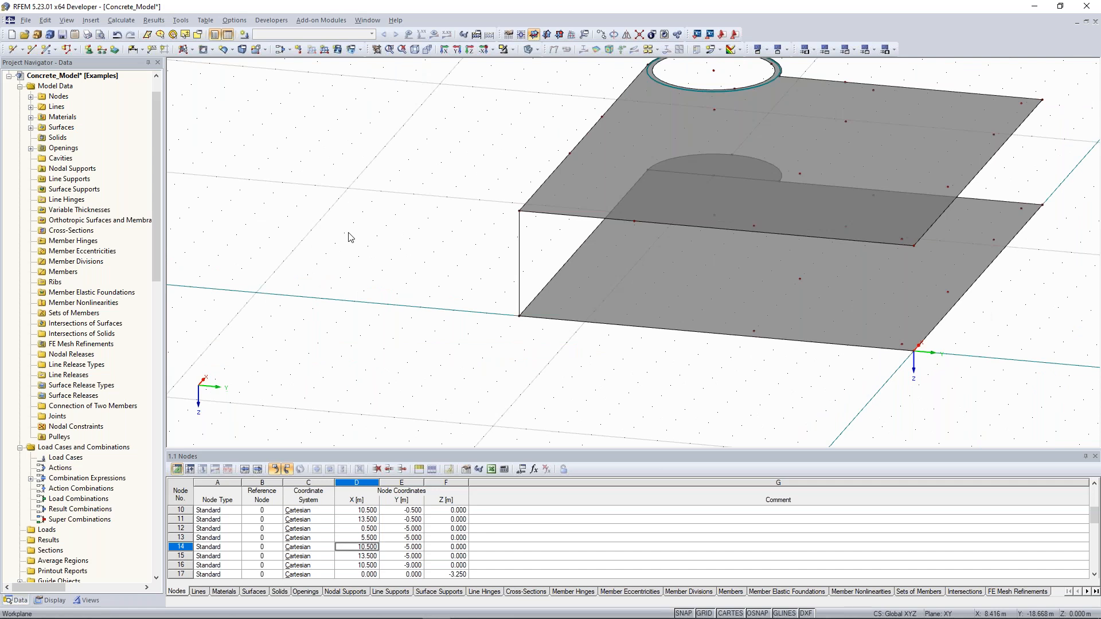
ctrl+middle_drag(351, 237, 379, 235)
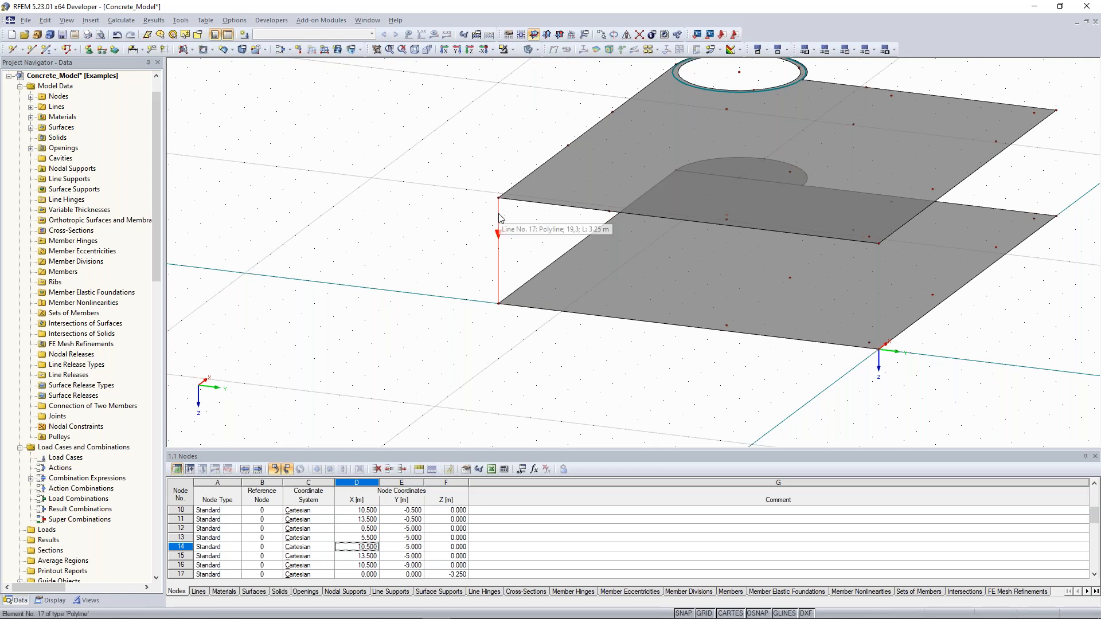
ctrl+drag(499, 214, 610, 212)
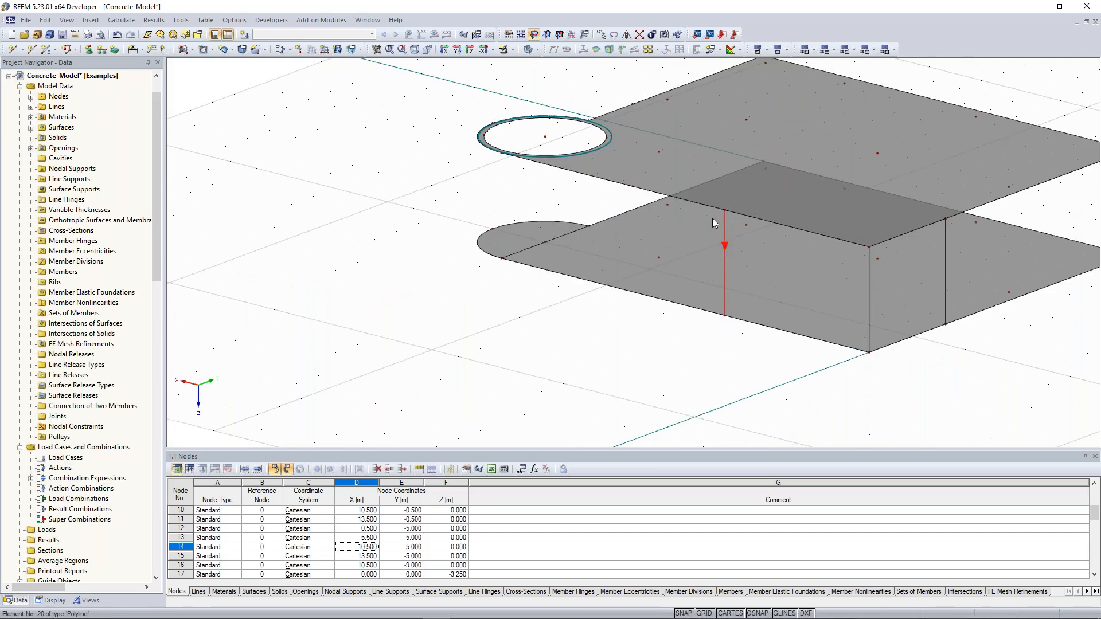
ctrl+drag(712, 218, 633, 189)
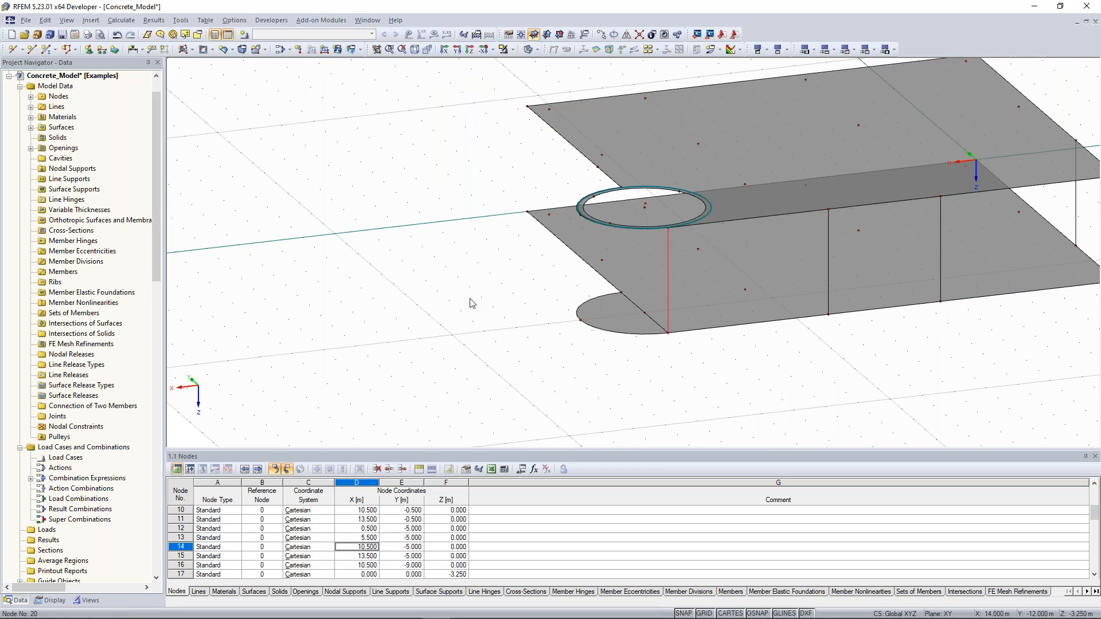
ctrl+middle_drag(471, 303, 943, 284)
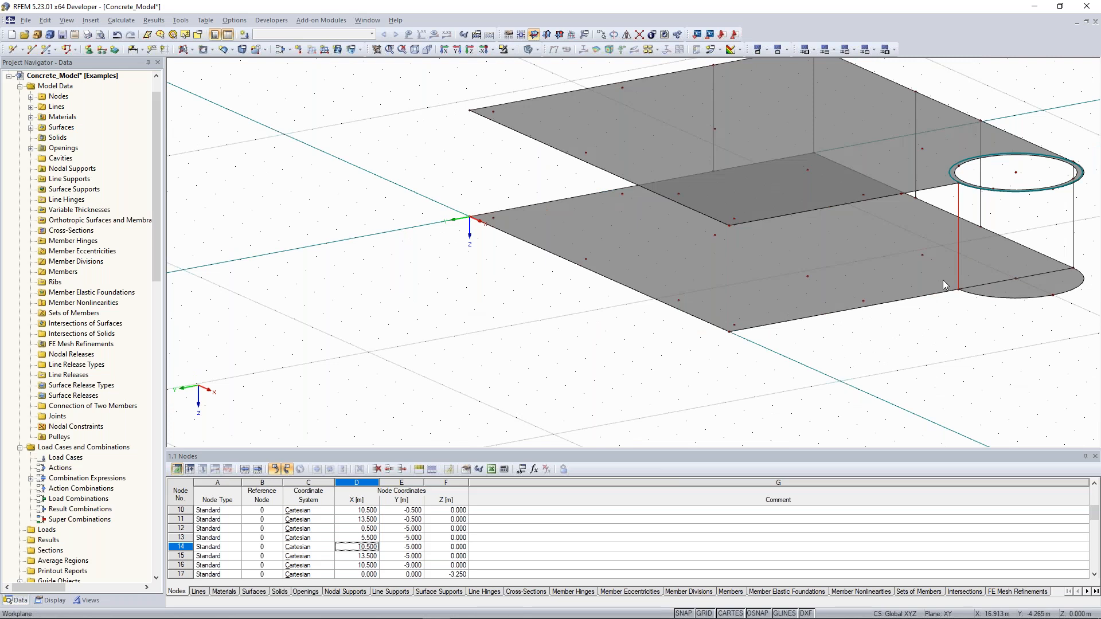
ctrl+middle_drag(943, 280, 858, 310)
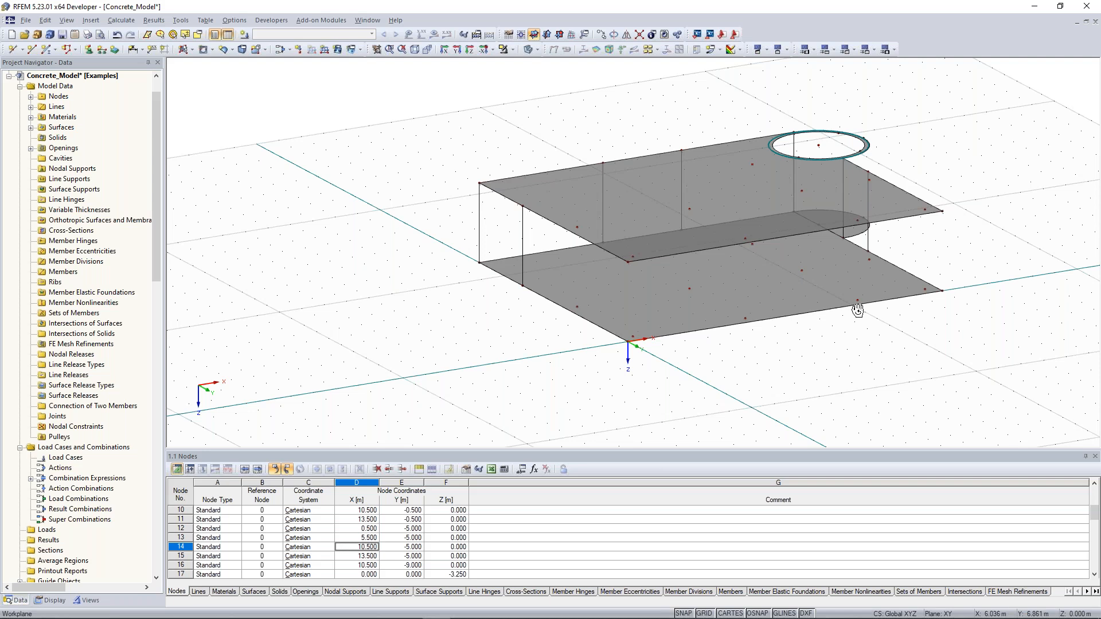
Step: Create a 200 mm thick Concrete C30/37 wall surface from boundary lines, between the rear corner and the adjacent side-edge division node
ctrl+middle_drag(857, 310, 410, 184)
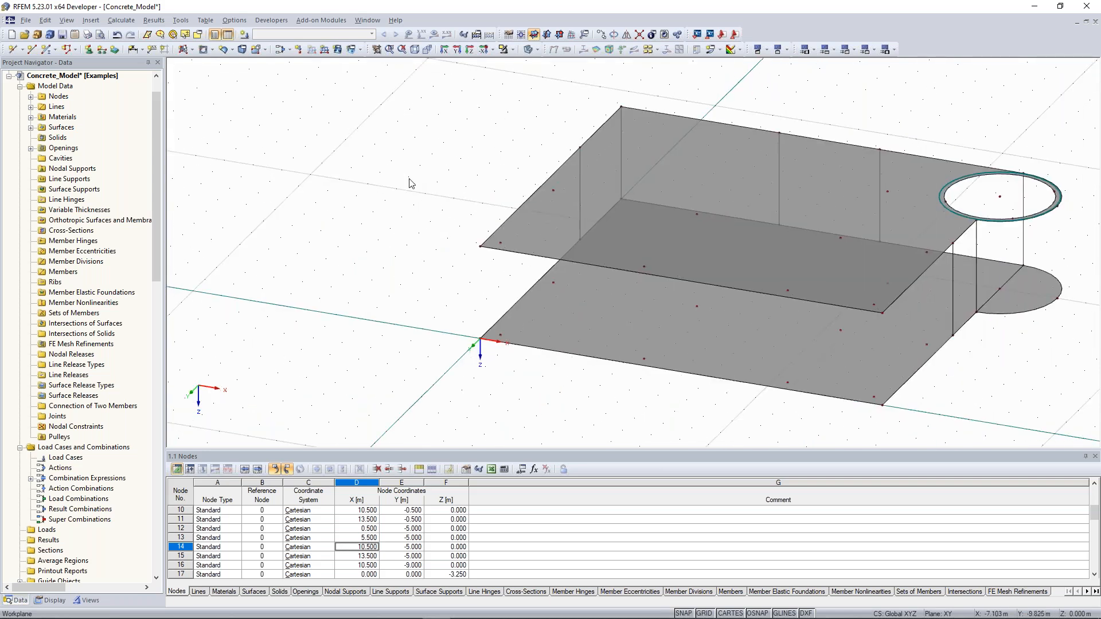
click(191, 50)
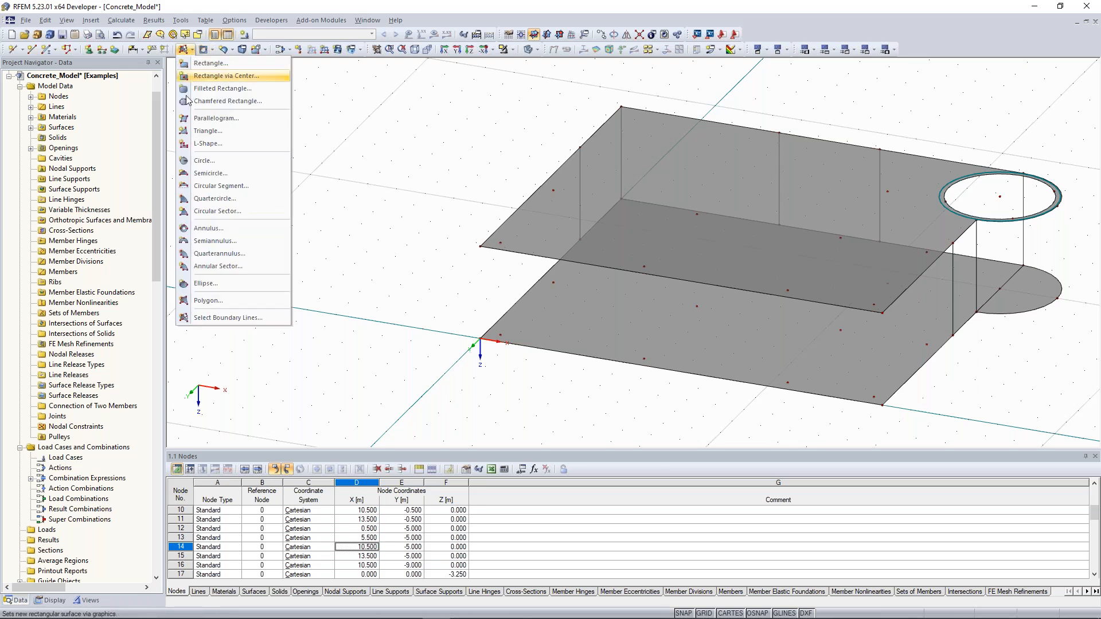
click(243, 318)
double_click(448, 293)
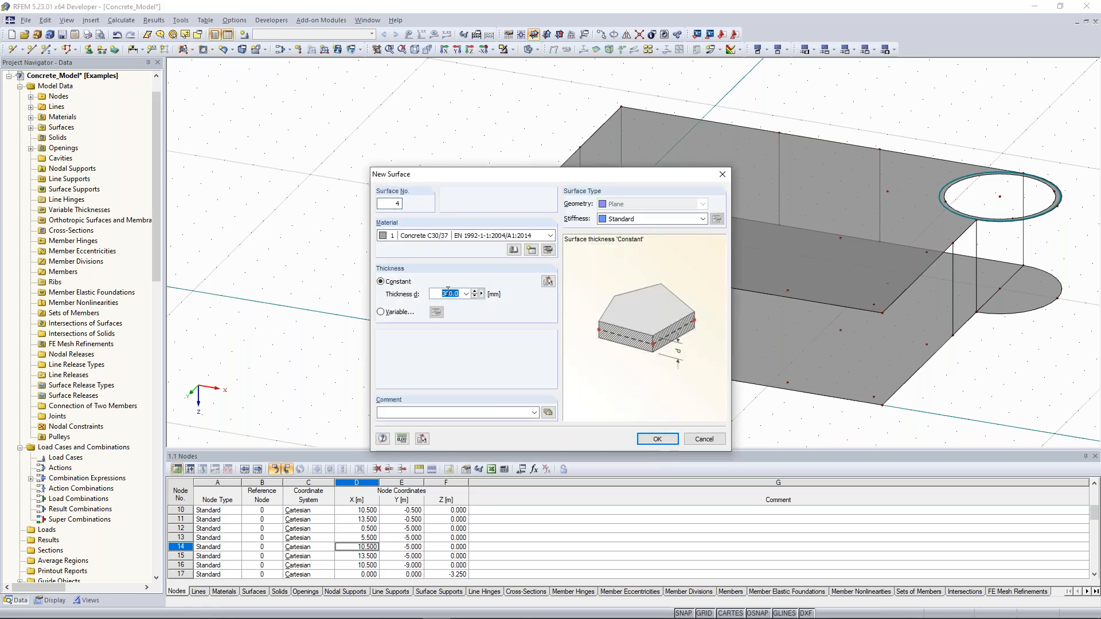
text(200)
key(Return)
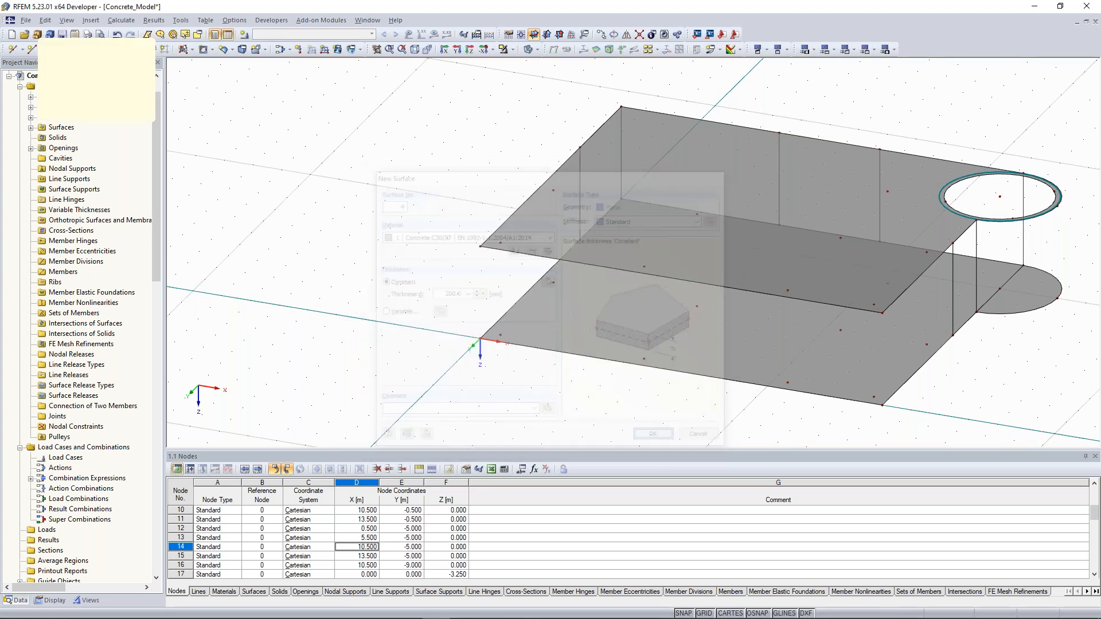
click(546, 290)
click(503, 331)
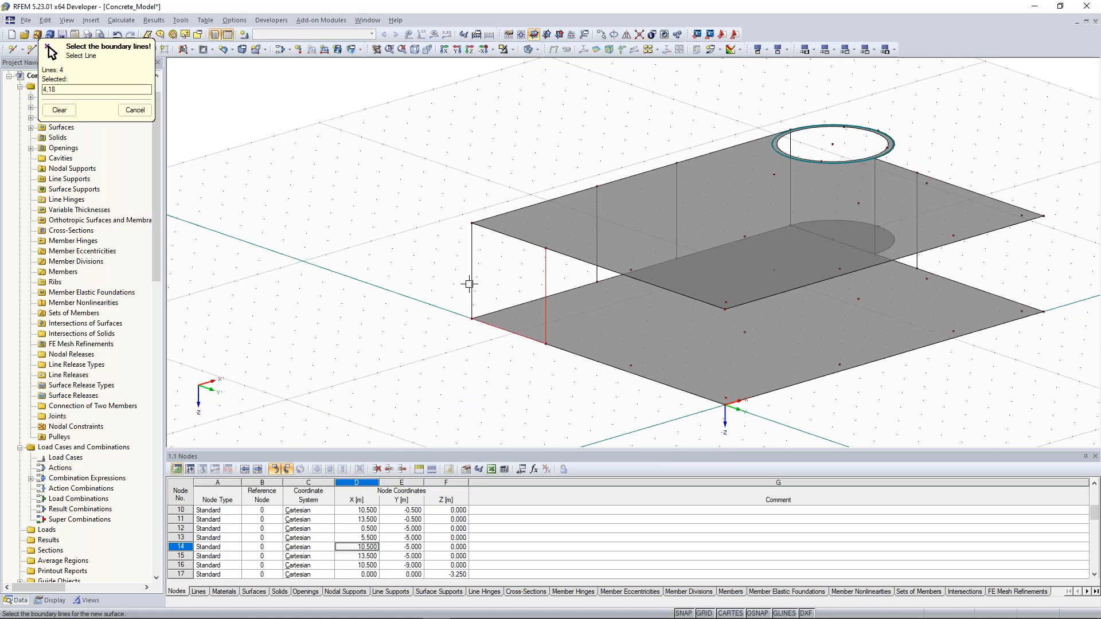
click(470, 284)
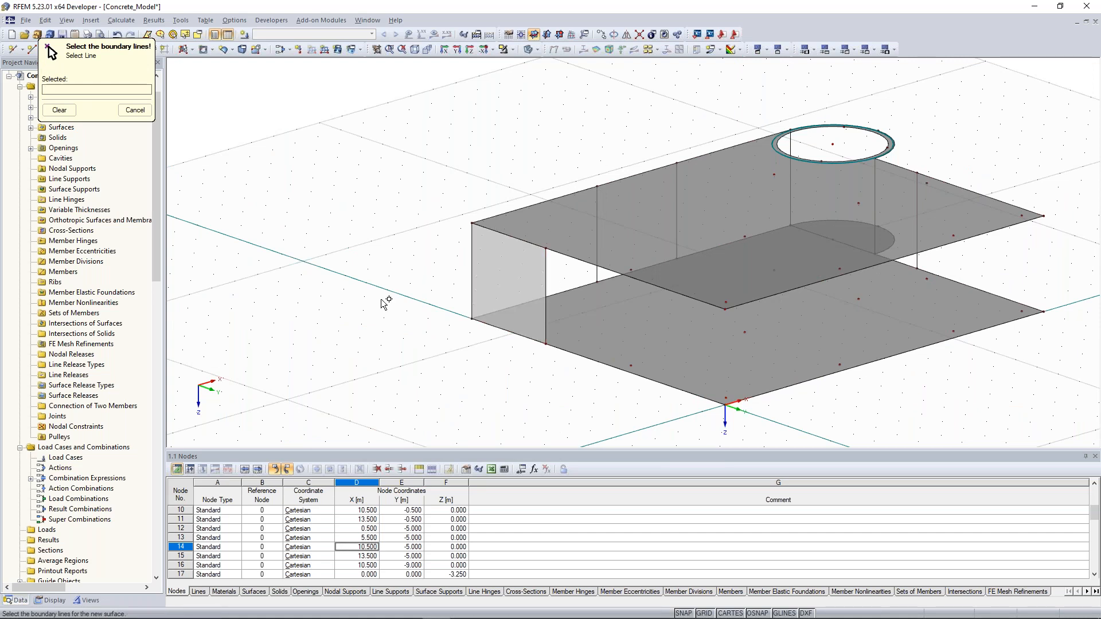
Step: Add flat wall surfaces from boundary lines along the rear edge and on the short edge segment beside the stair opening
ctrl+middle_drag(381, 300, 642, 309)
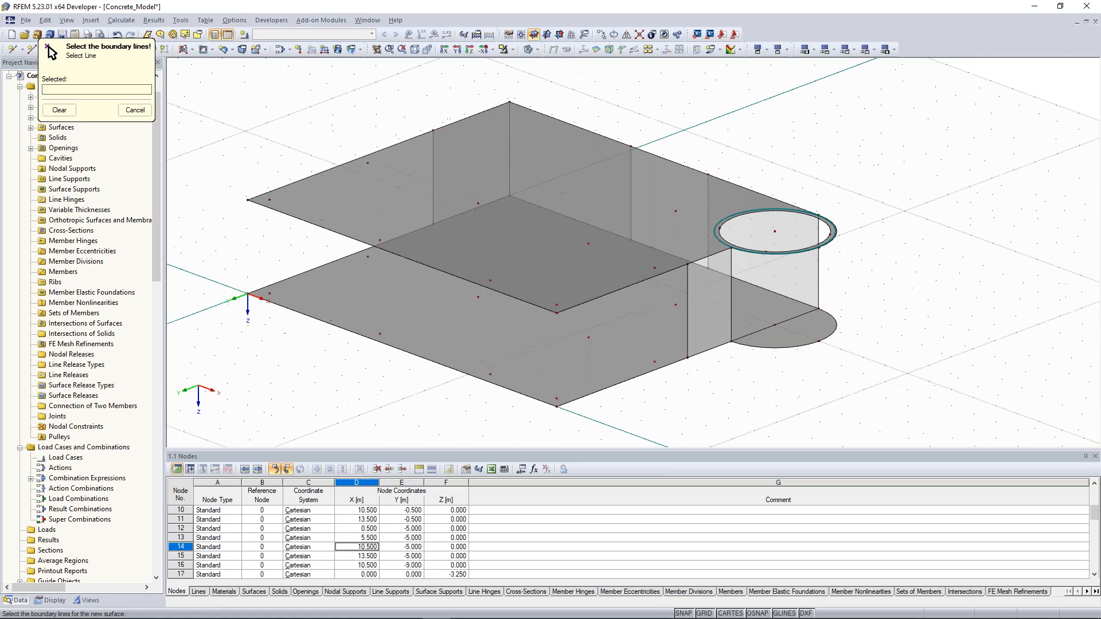
ctrl+middle_drag(845, 337, 849, 337)
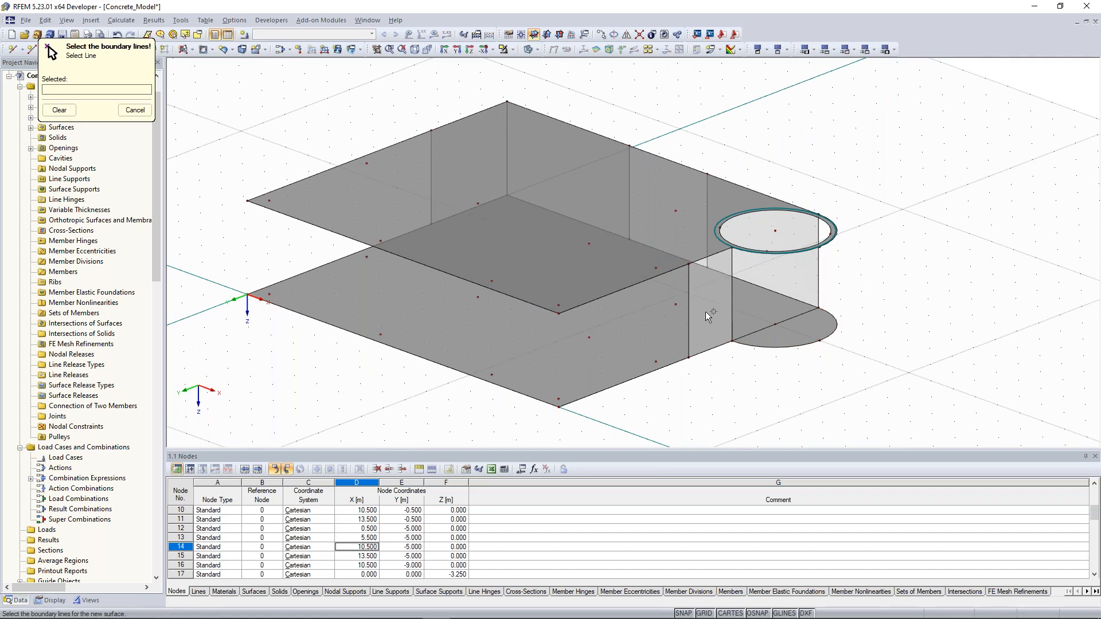
mouse_move(888, 307)
ctrl+middle_down()
mouse_move(858, 304)
mouse_move(877, 323)
ctrl+middle_up()
key(Escape)
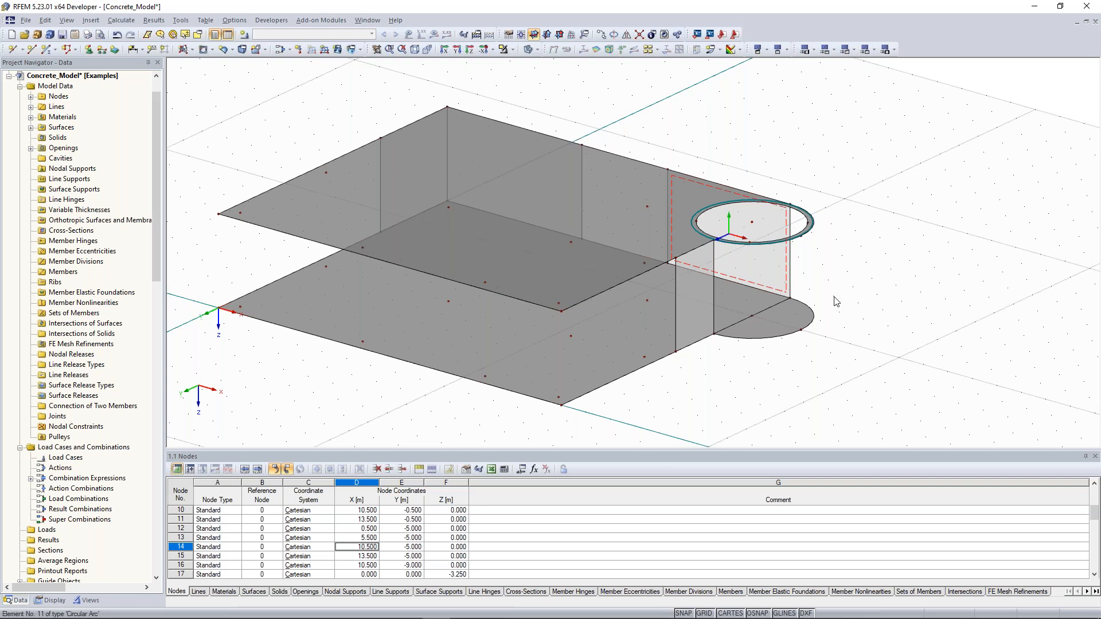
Step: Create a 200 mm thick curved quadrangle wall around the stair, bounded by the slab arcs and the two vertical lines
mouse_move(734, 342)
middle_down()
mouse_move(686, 358)
mouse_move(688, 338)
middle_up()
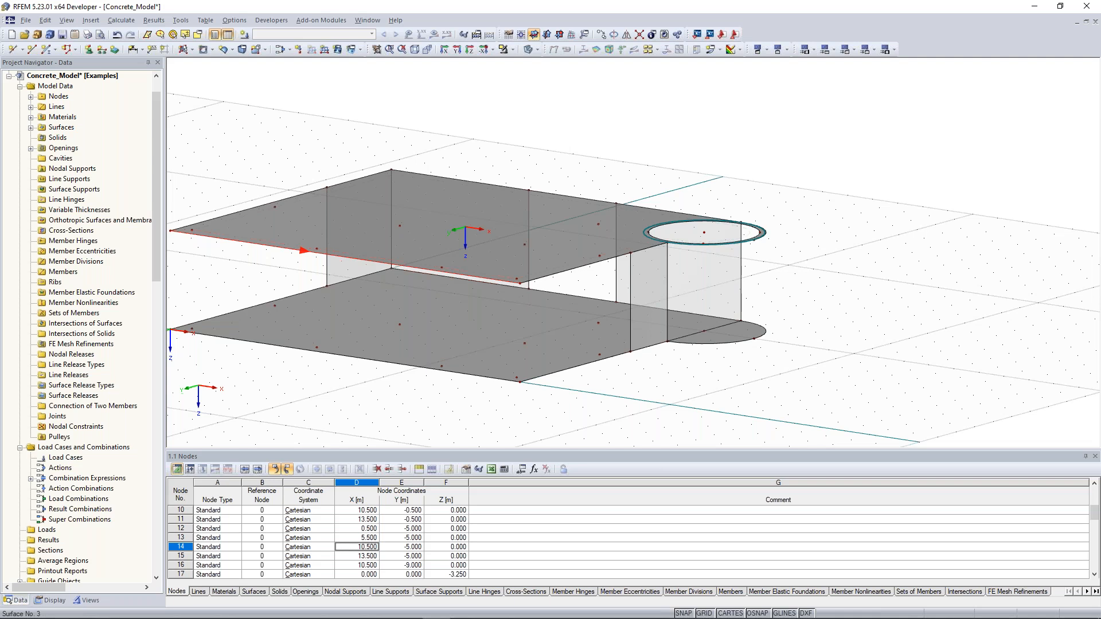
ctrl+middle_drag(539, 190, 574, 187)
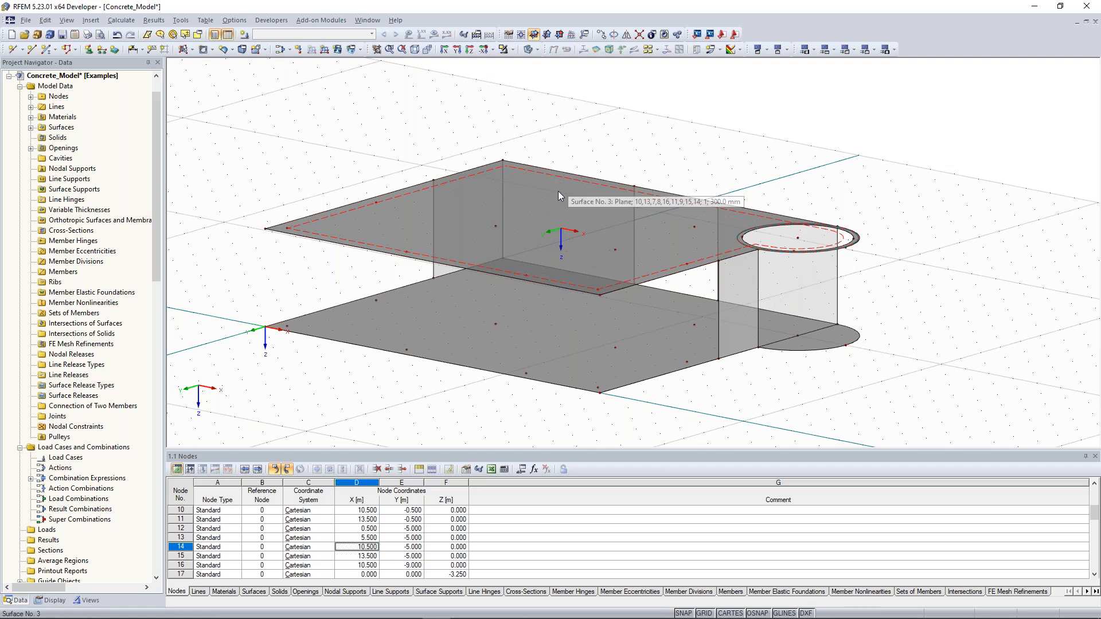
click(231, 50)
click(231, 49)
click(231, 50)
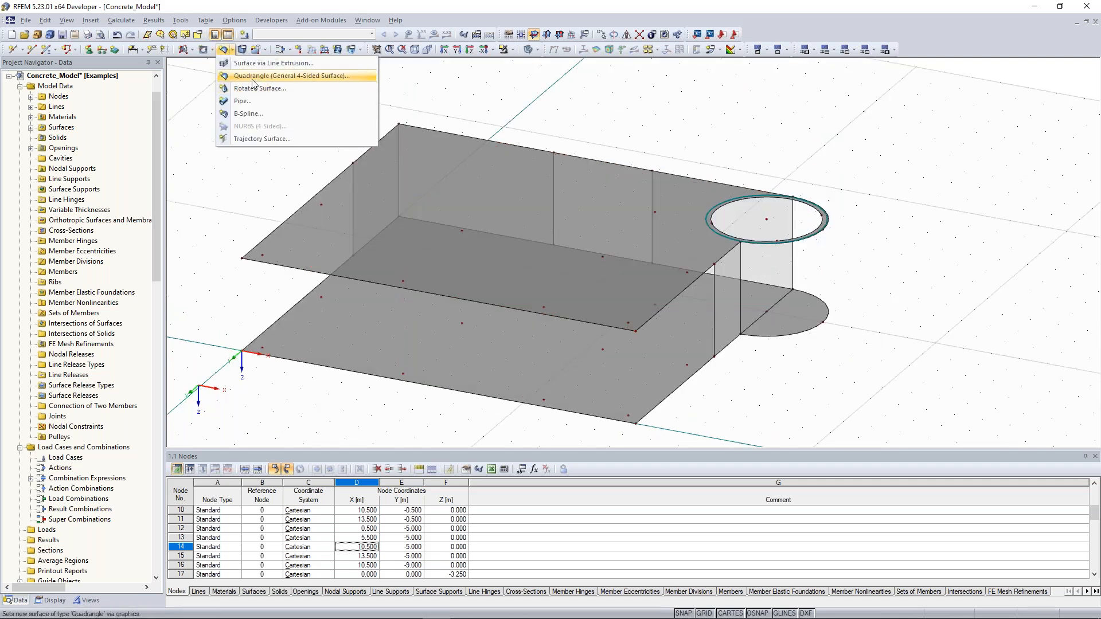
click(301, 76)
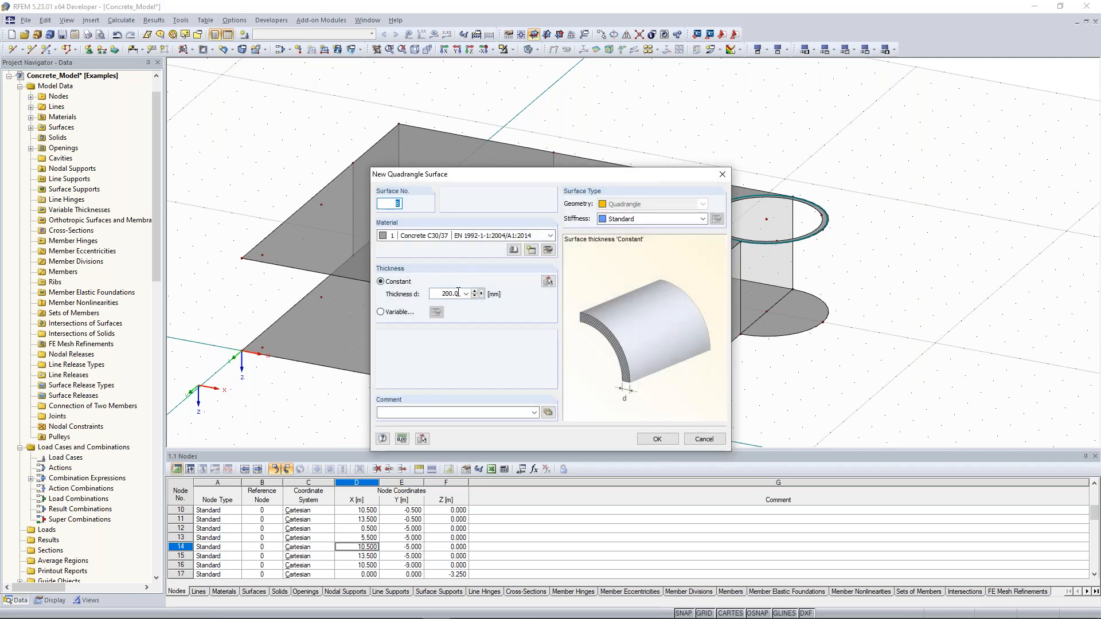
click(660, 439)
click(760, 336)
click(741, 293)
click(792, 245)
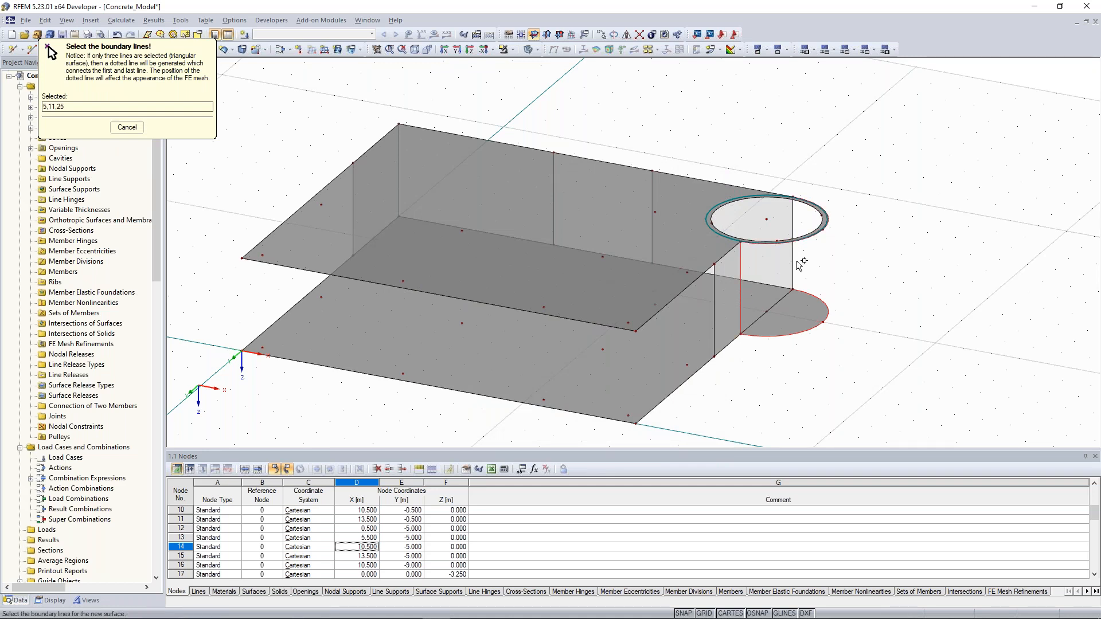
click(48, 46)
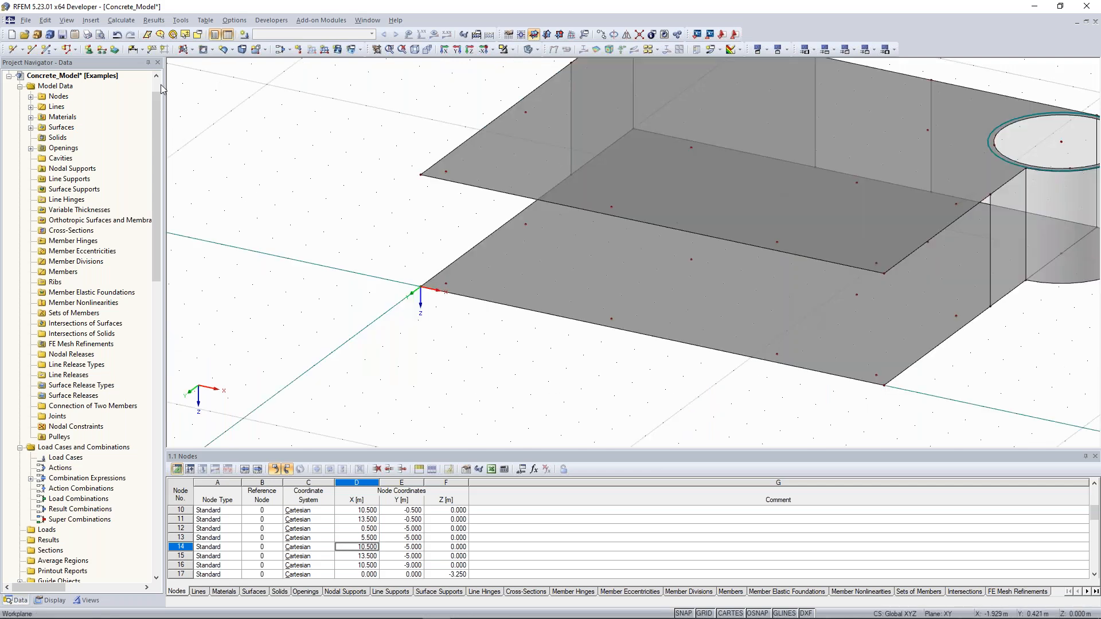
Step: Define a 350 × 350 mm rectangular cross-section in Concrete C30/37 for a new beam-type member
click(47, 50)
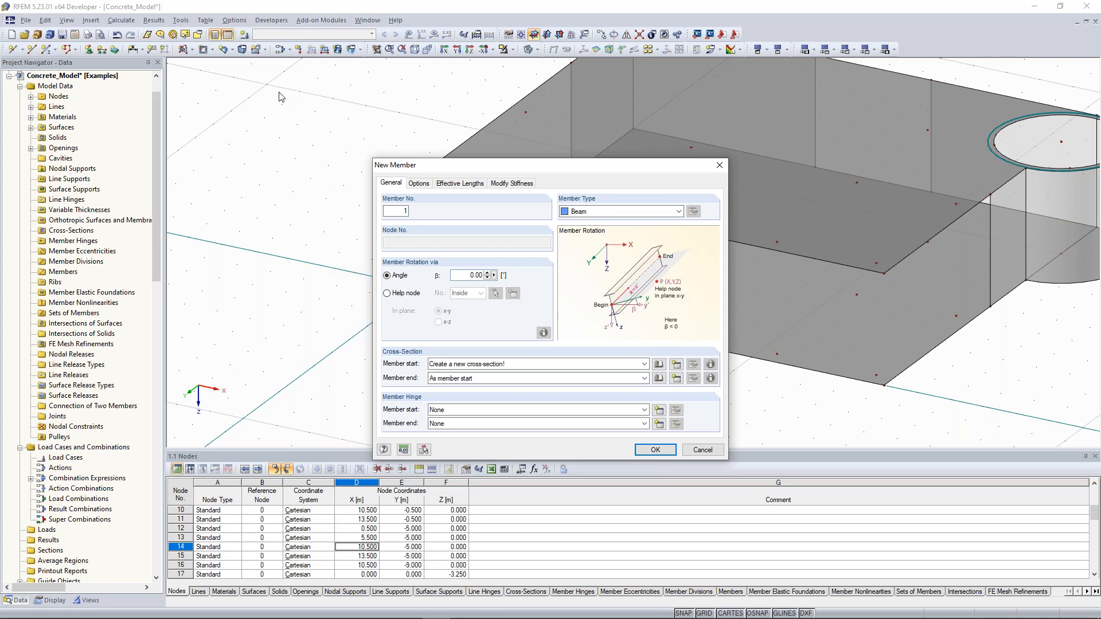
click(678, 367)
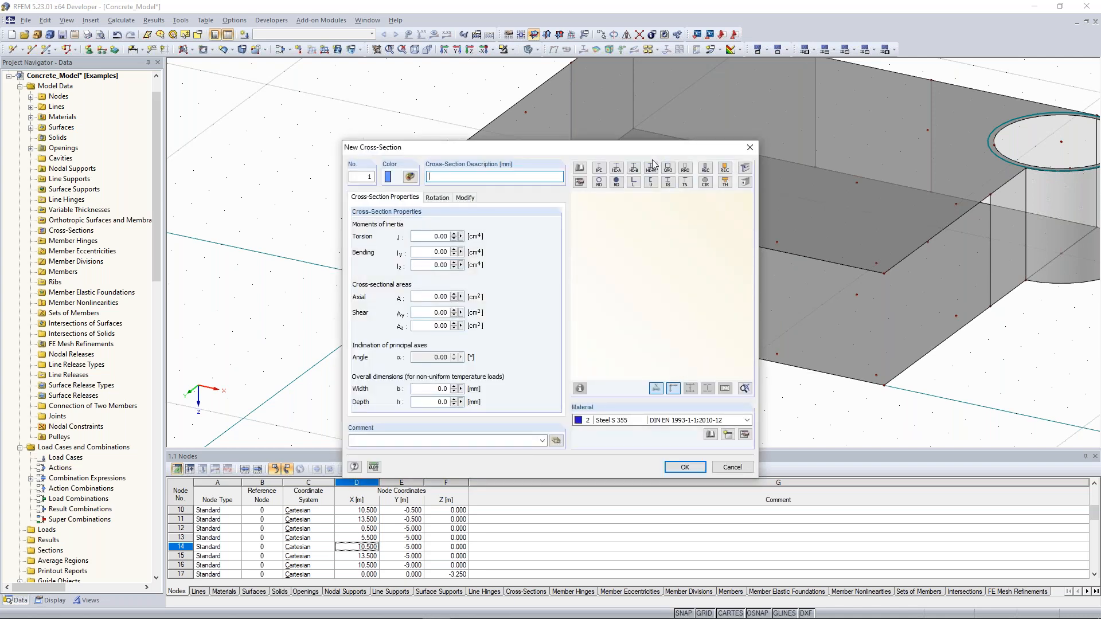
click(706, 170)
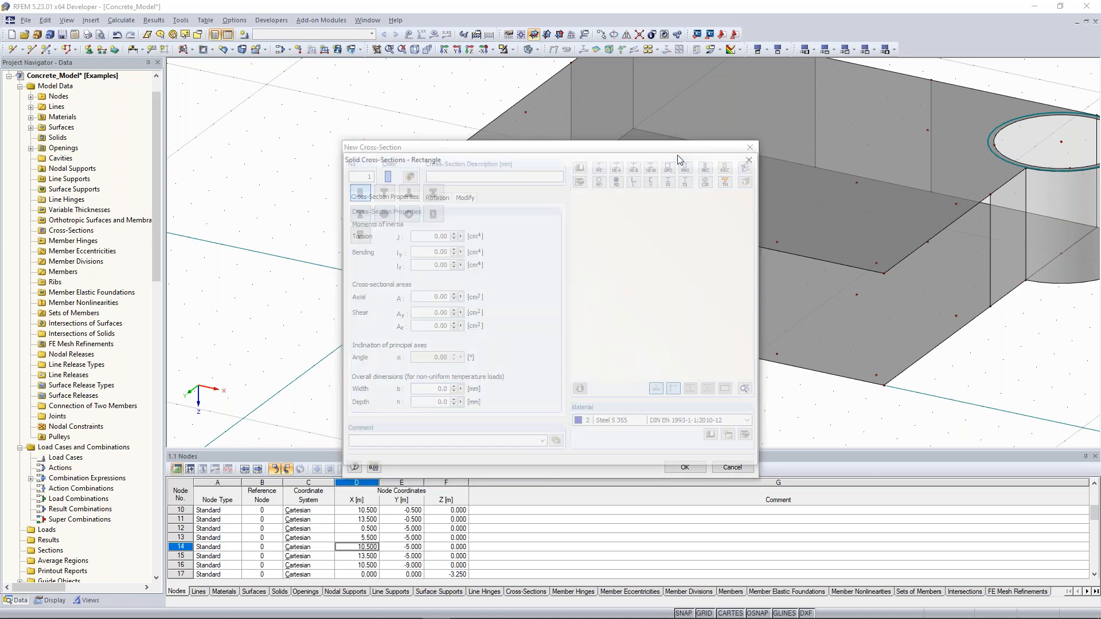
drag(539, 162, 340, 98)
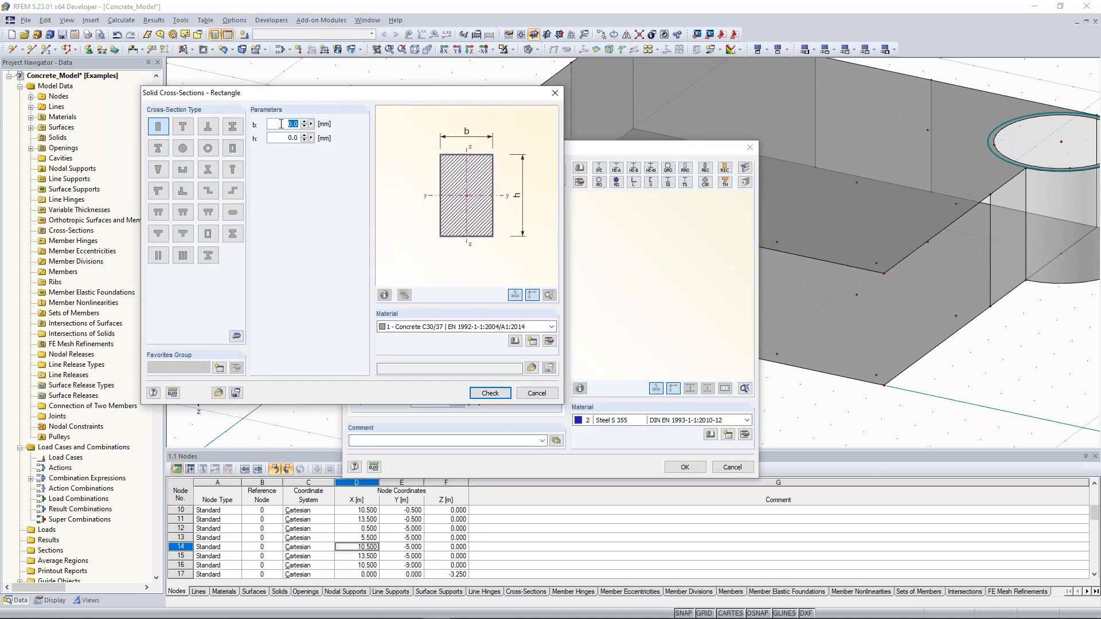
text(350)
key(Tab)
text(350)
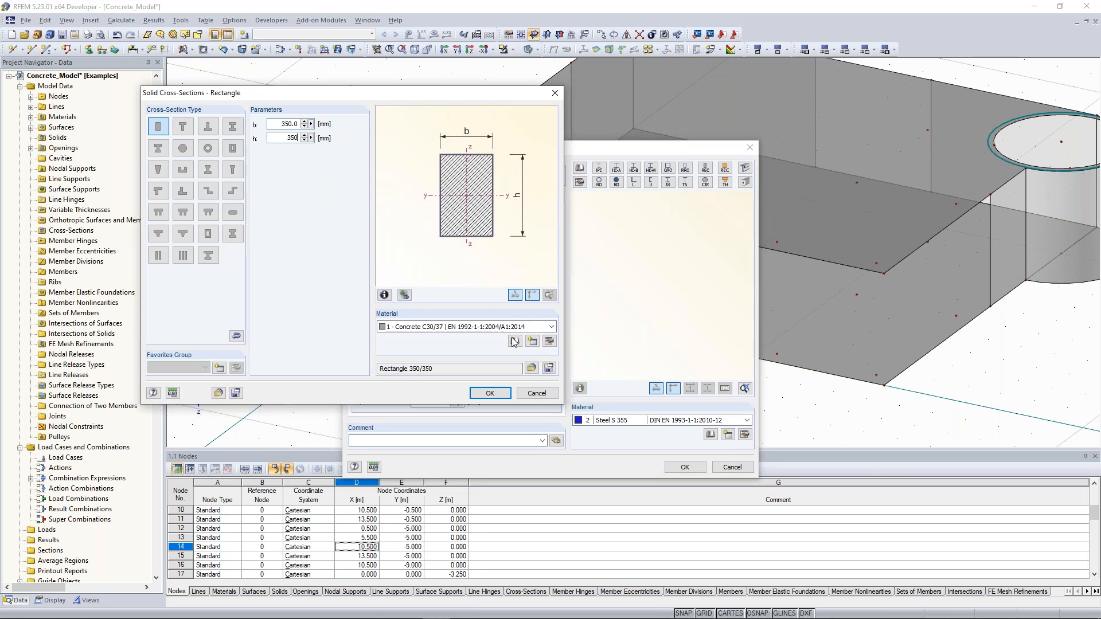
click(496, 395)
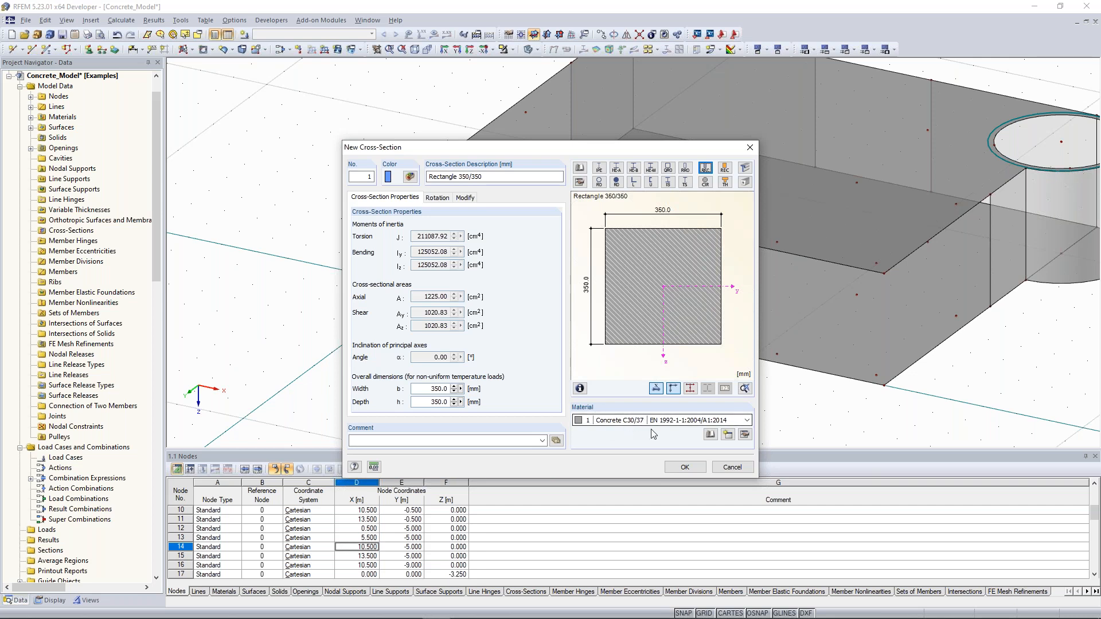
click(684, 465)
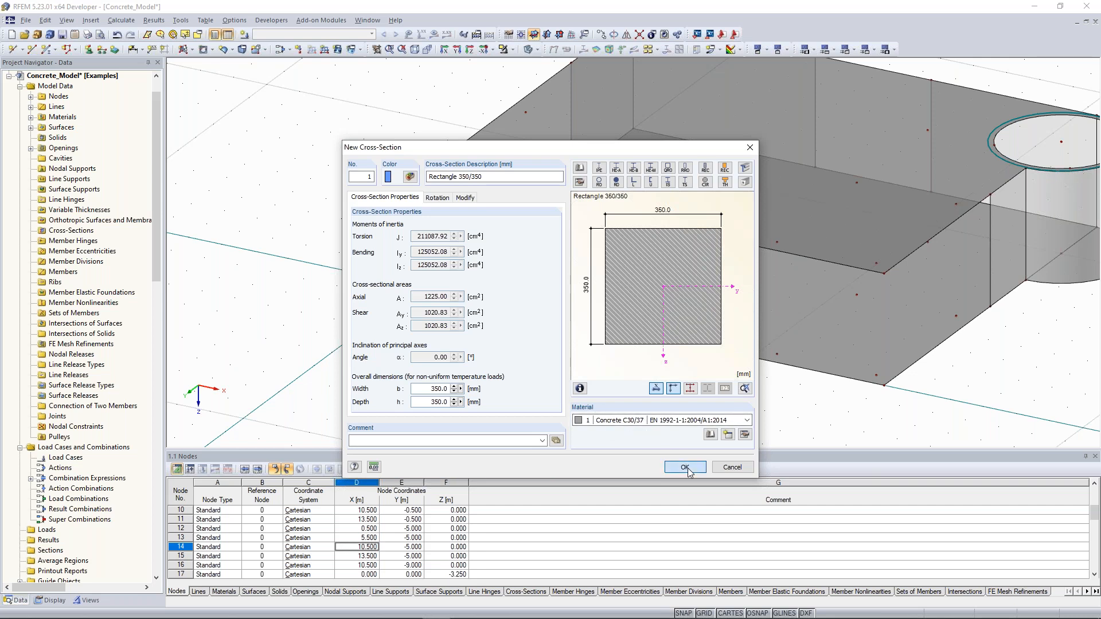
Step: Place the member as a vertical column between the floor and ceiling slab nodes closest to the origin corner
click(663, 449)
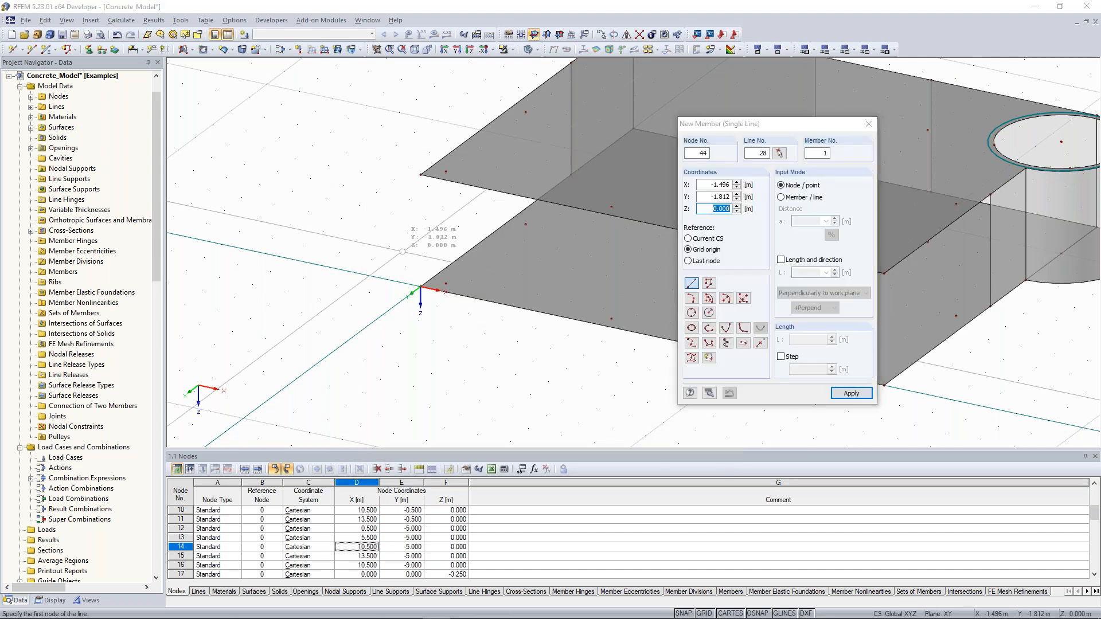
scroll(411, 261, up, 1)
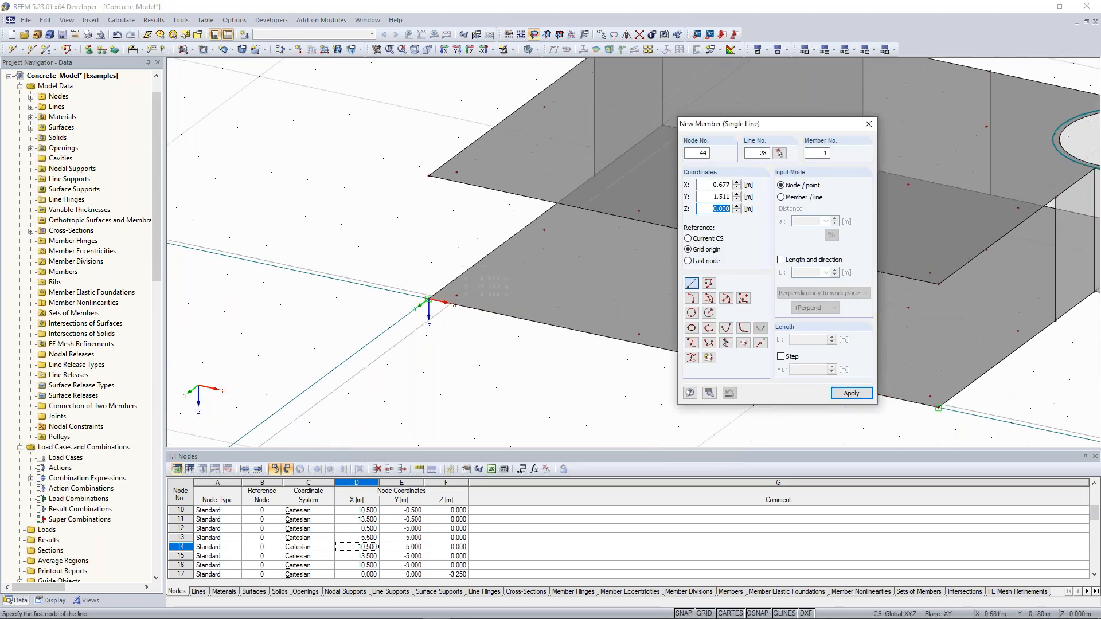
click(456, 296)
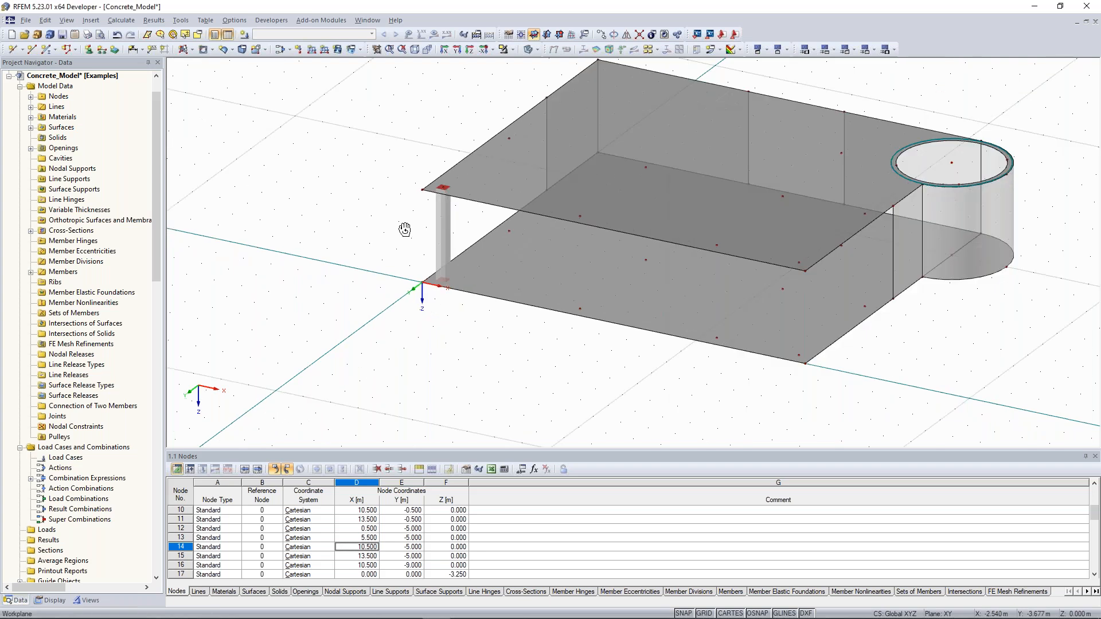
Step: Copy the corner column to the other three nodes along the front slab edge
ctrl+middle_drag(405, 229, 350, 164)
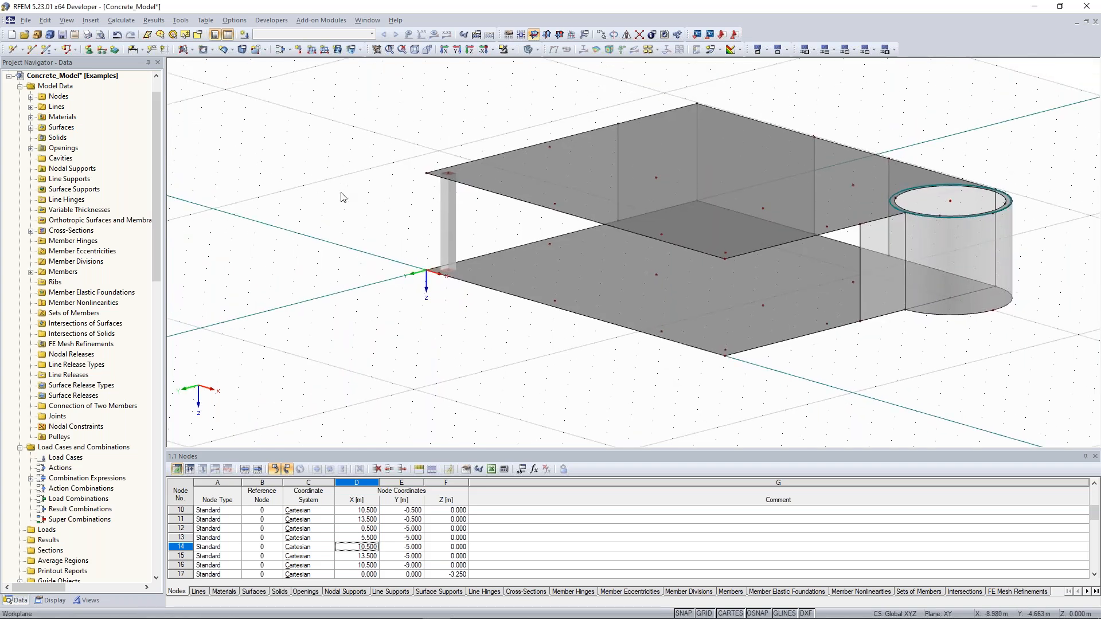
ctrl+middle_drag(343, 197, 374, 239)
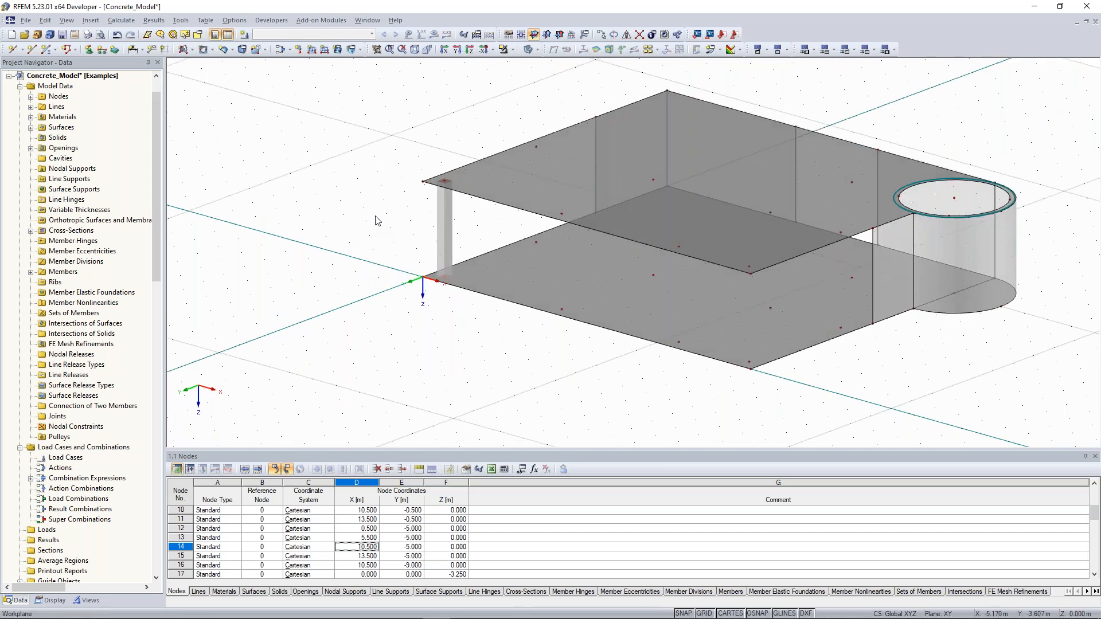
ctrl+middle_drag(376, 221, 340, 212)
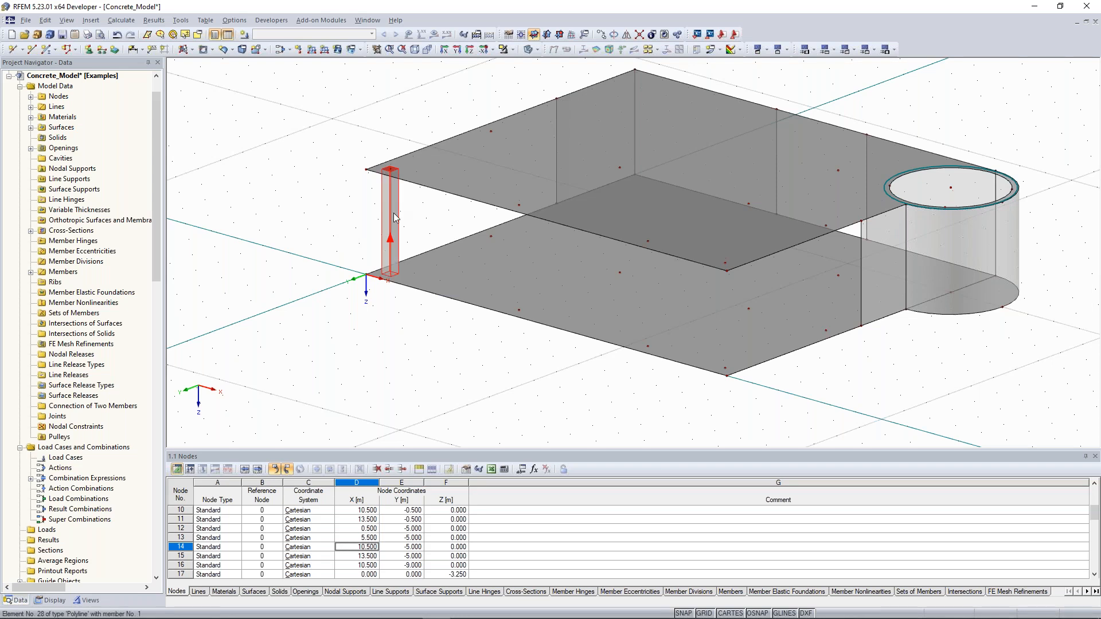
click(388, 199)
ctrl+drag(519, 204, 519, 205)
ctrl+drag(642, 251, 703, 275)
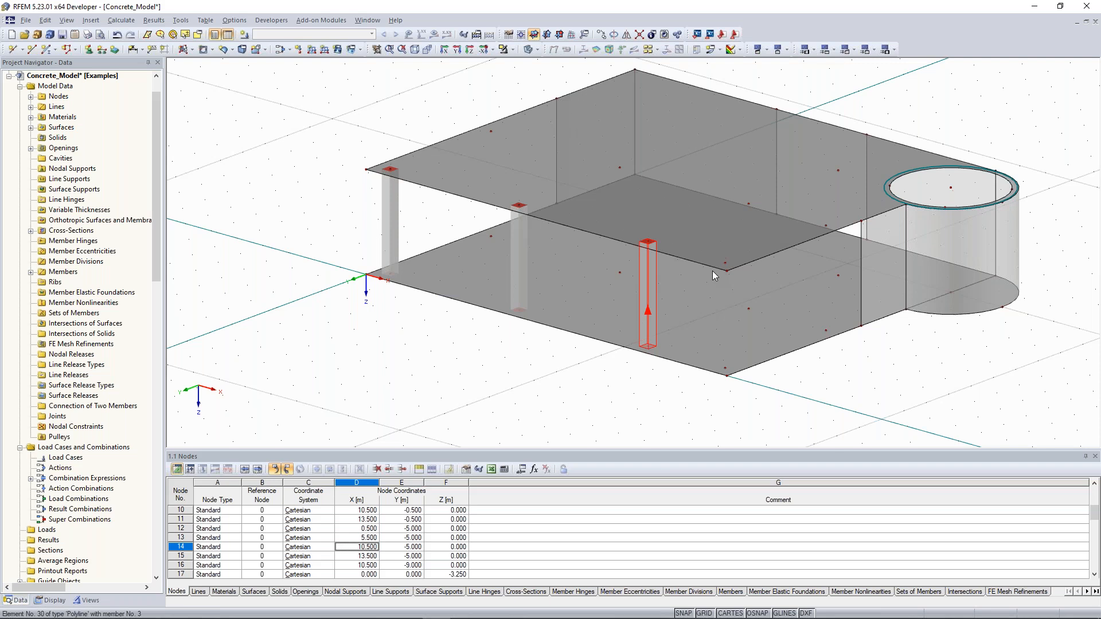
Step: Copy the four front columns to the second row of nodes at Y = -5 m, and one column to the single node near the rear wall
ctrl+middle_drag(712, 271, 312, 310)
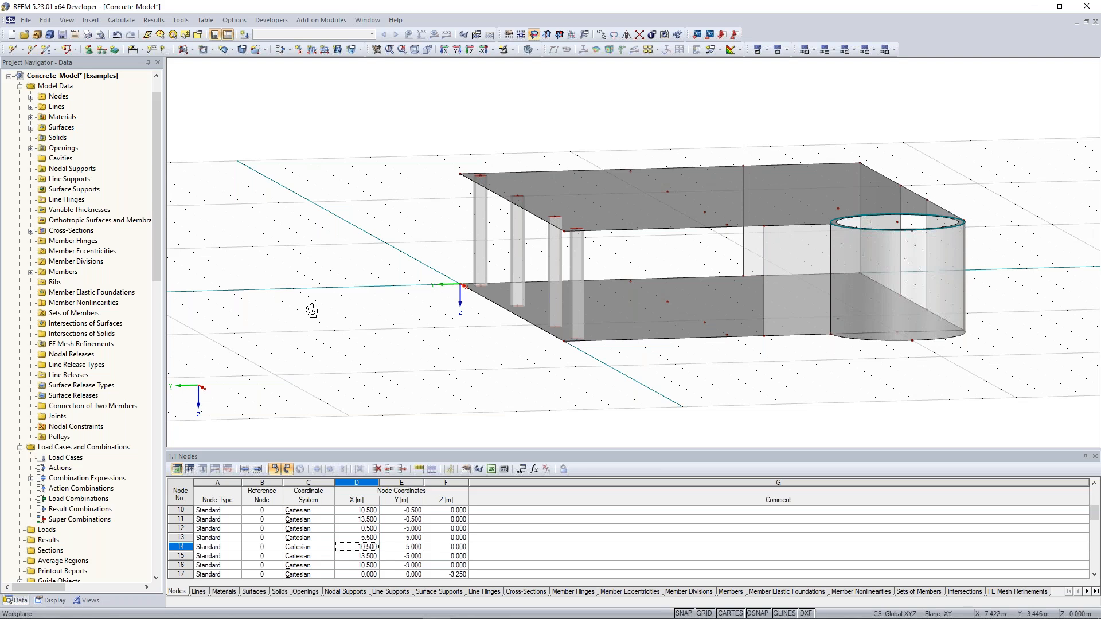
ctrl+middle_drag(311, 310, 586, 283)
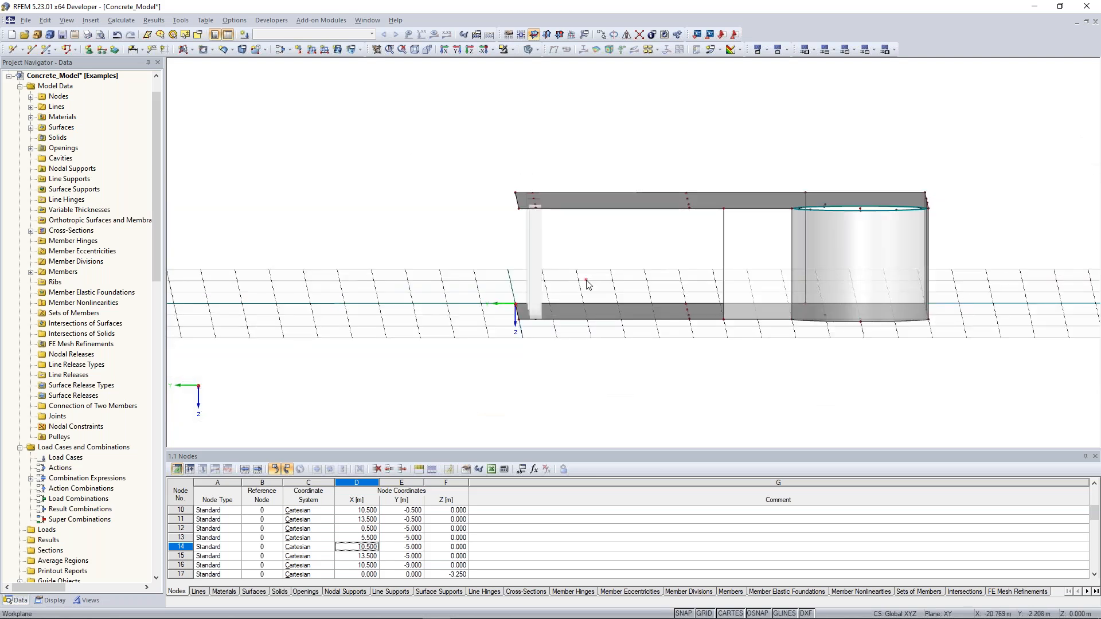
drag(585, 281, 499, 229)
ctrl+middle_drag(423, 221, 411, 272)
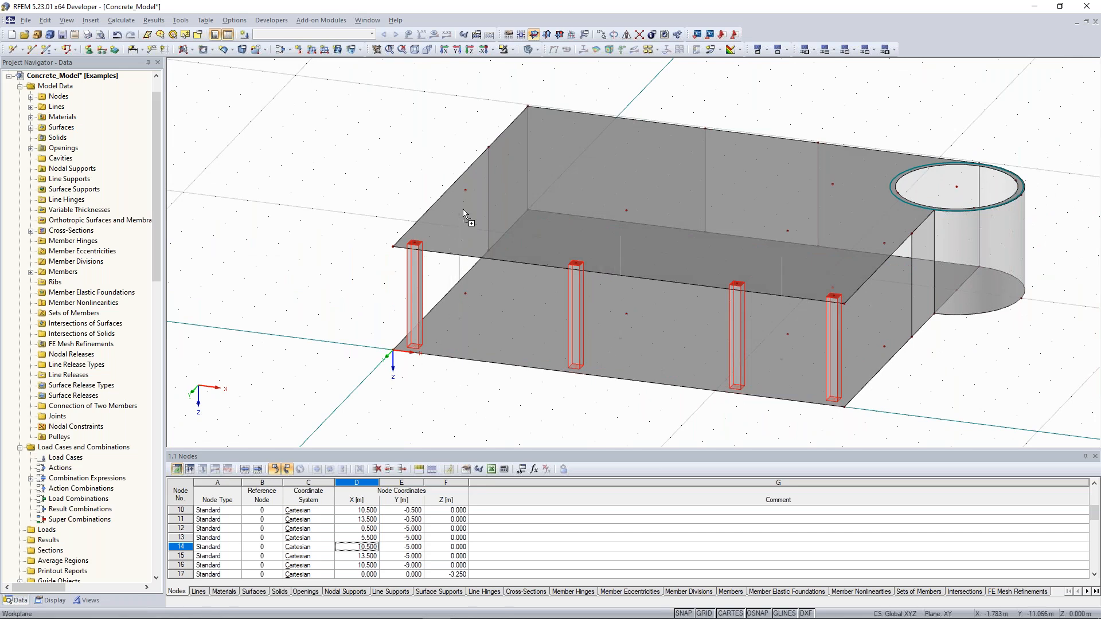
click(466, 190)
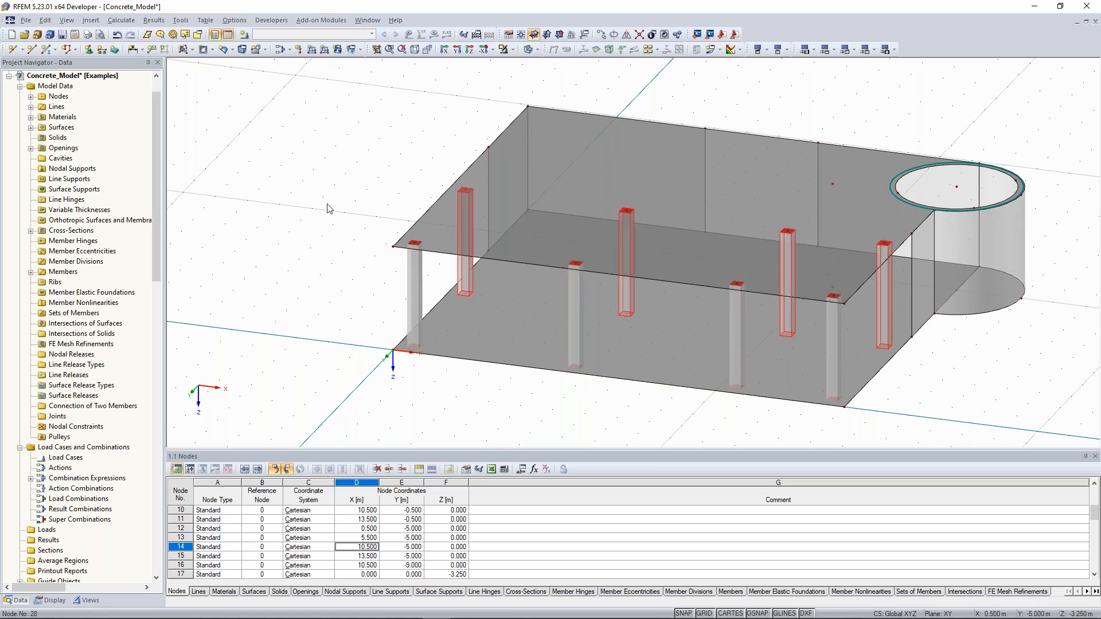
ctrl+middle_drag(351, 162, 280, 236)
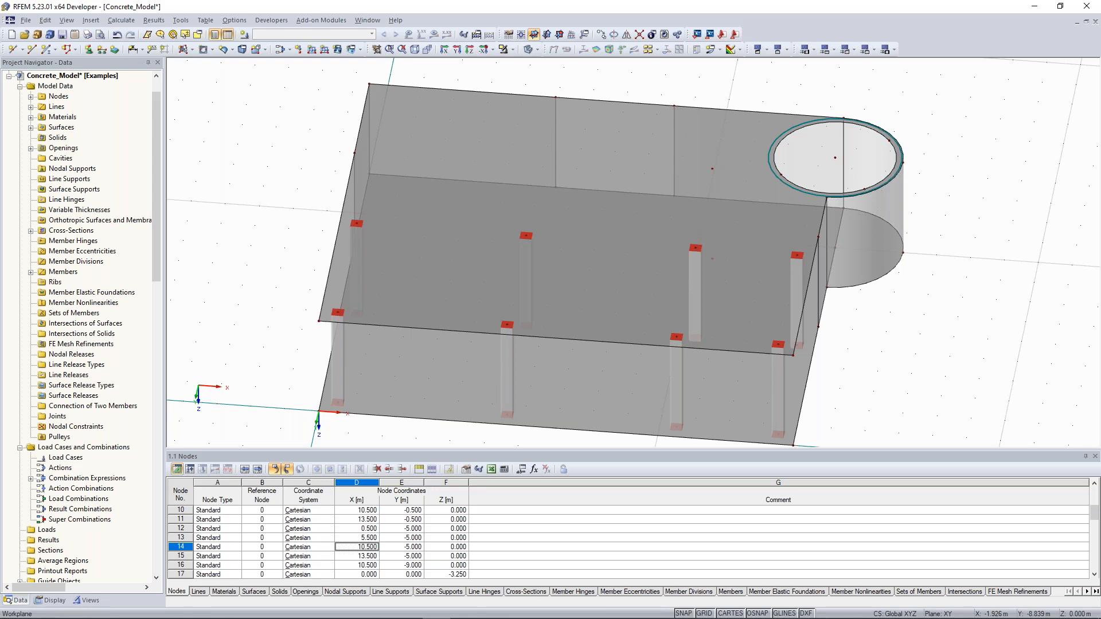
ctrl+middle_drag(854, 321, 419, 270)
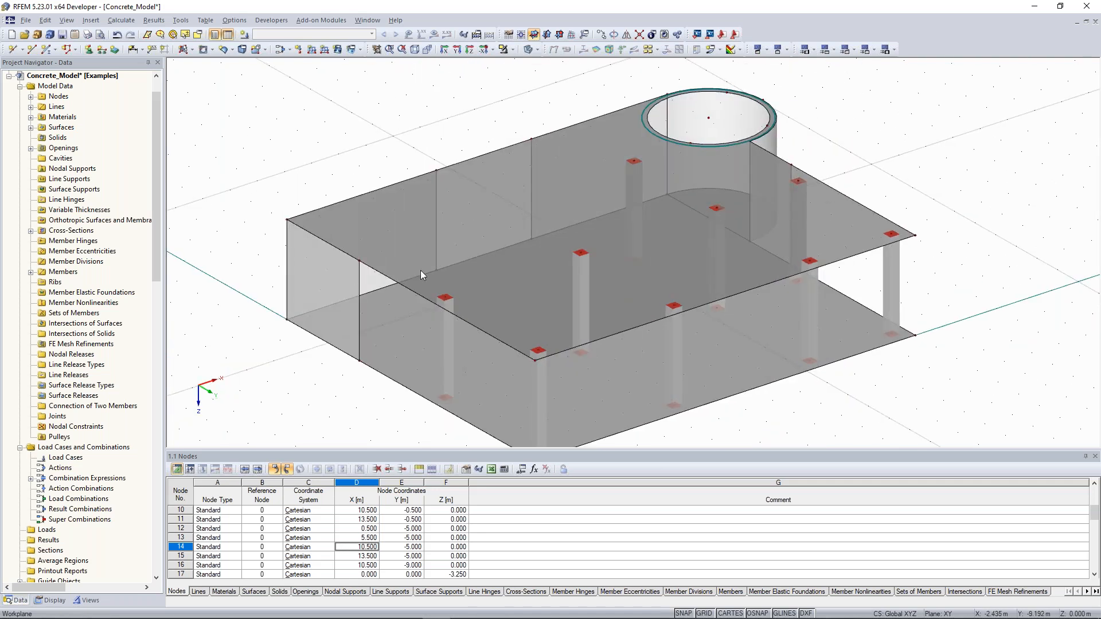
Step: Copy the short side wall at the rear corner to the rear-edge division node at X = 5.5 m as an interior wall
ctrl+middle_drag(475, 204, 356, 207)
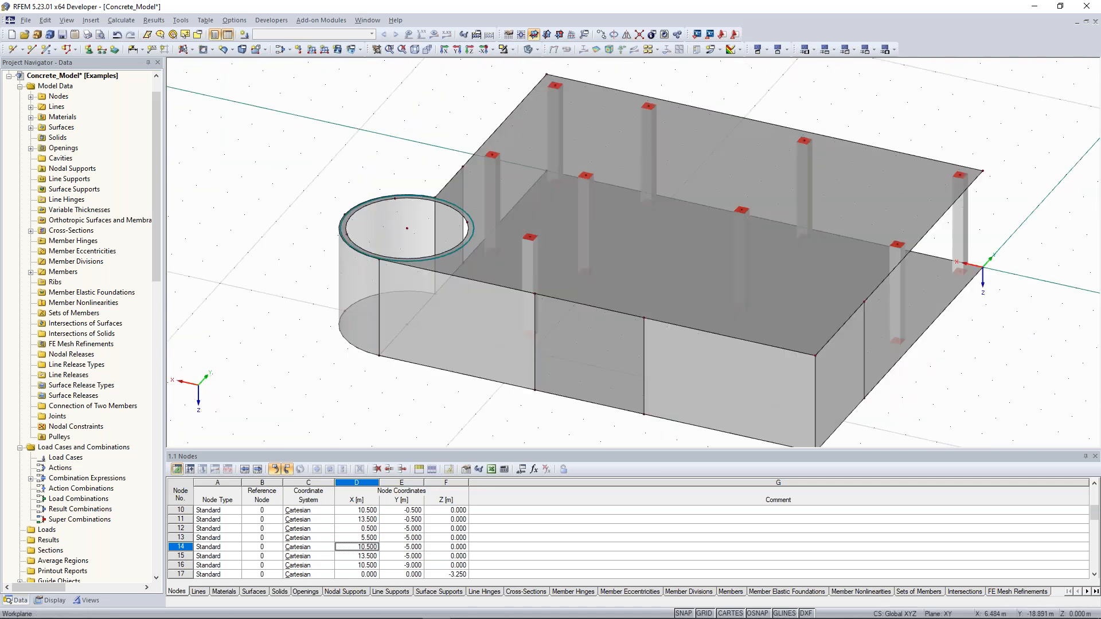
ctrl+middle_drag(355, 208, 413, 232)
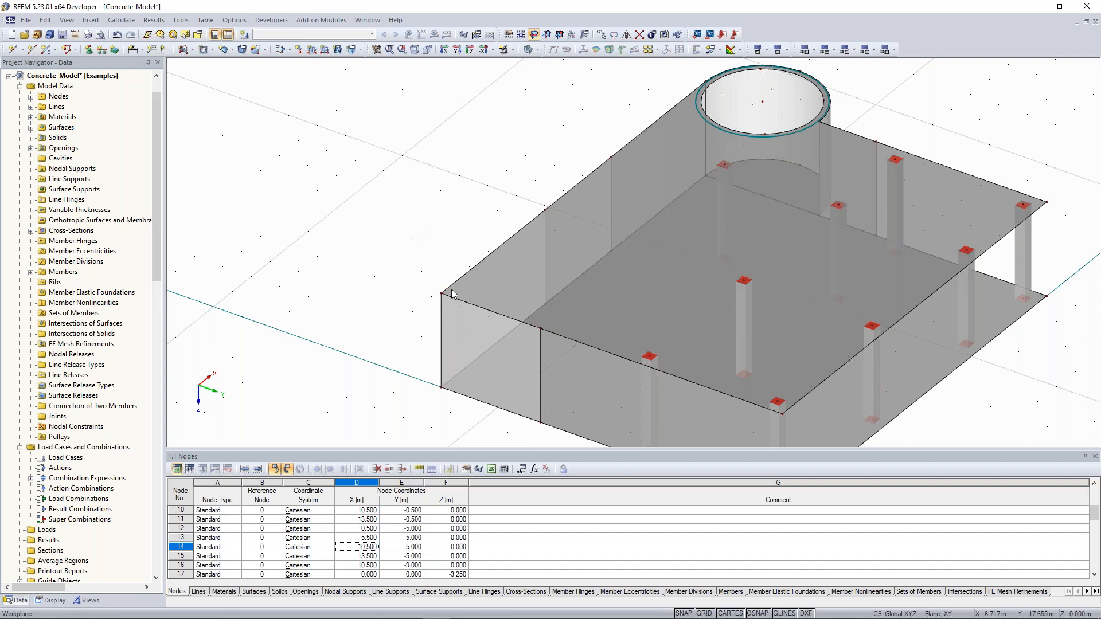
ctrl+middle_drag(454, 294, 464, 313)
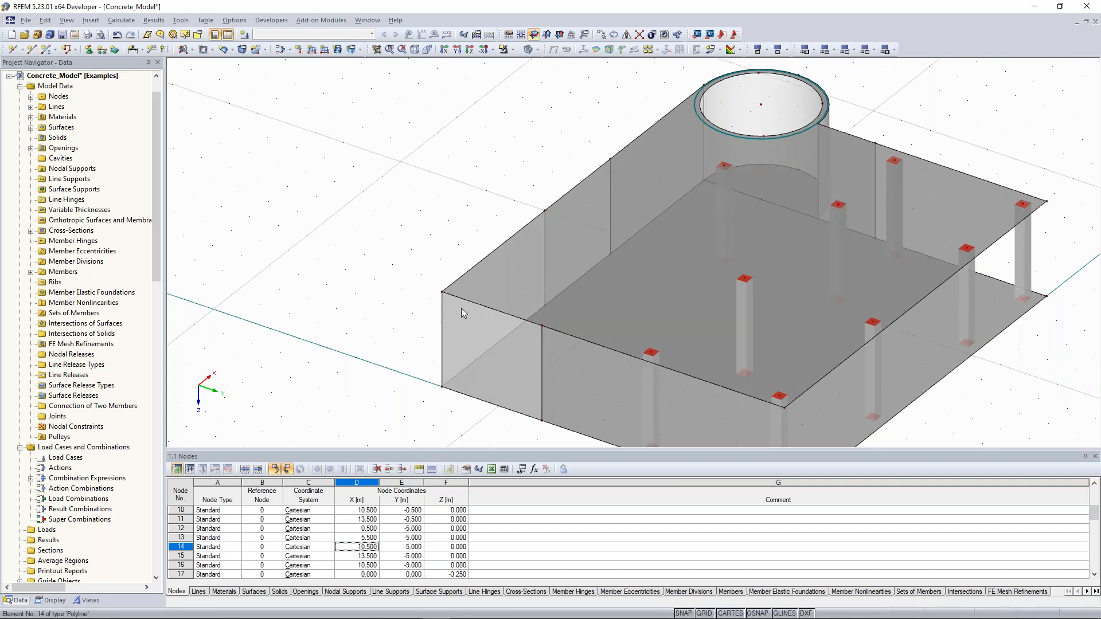
click(461, 319)
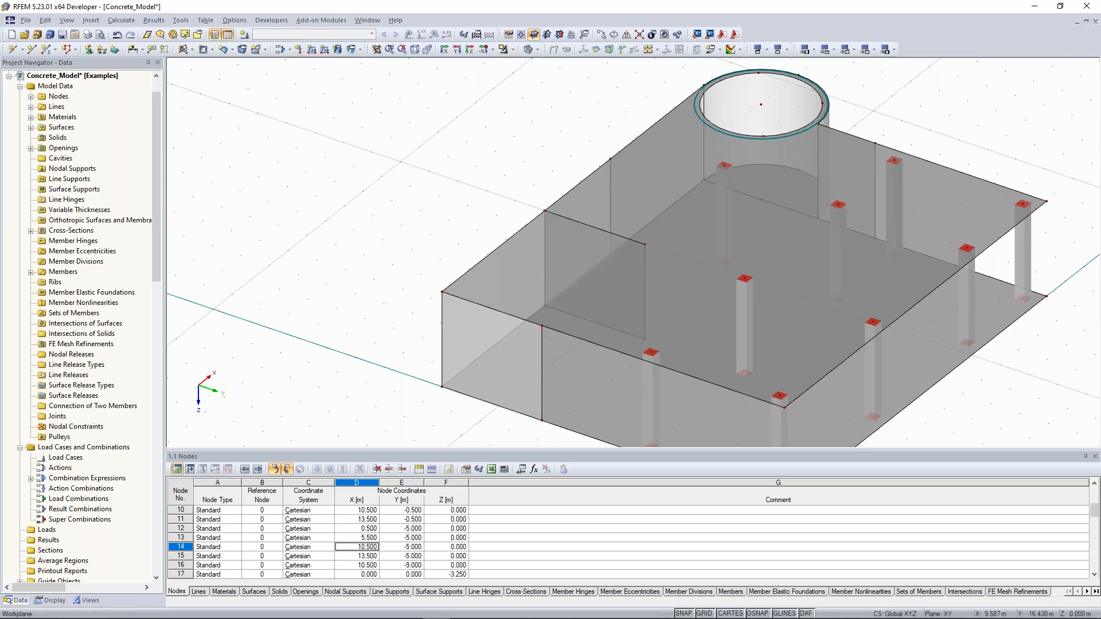
Step: Delete the circular stair opening from the ceiling slab
scroll(499, 207, down, 1)
scroll(498, 202, down, 1)
ctrl+middle_drag(906, 399, 475, 368)
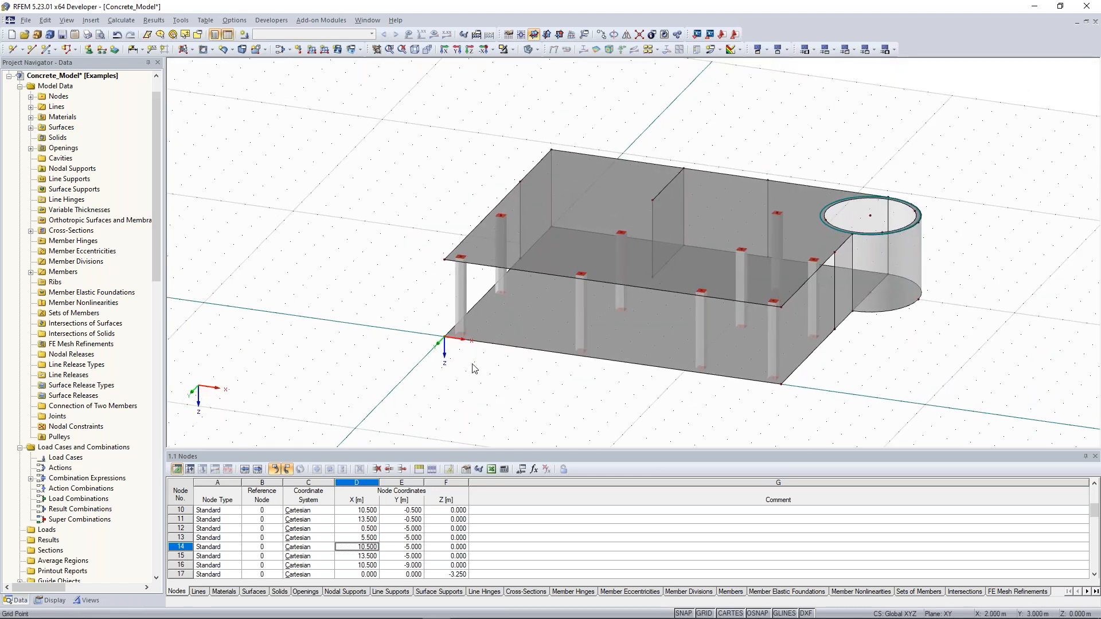
middle_drag(434, 179, 395, 199)
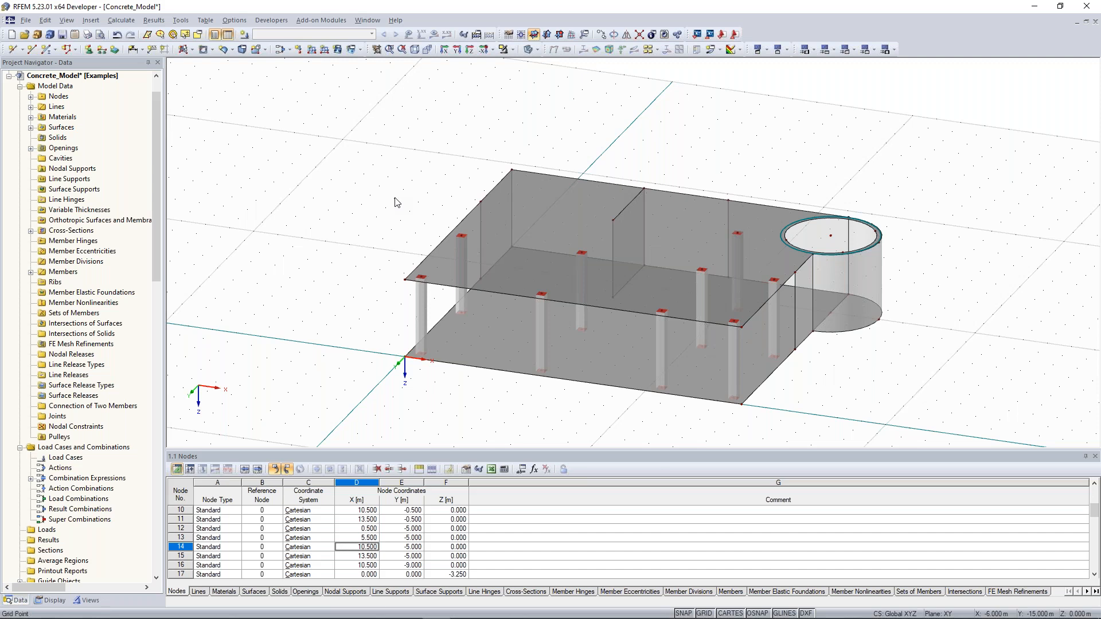
scroll(556, 304, up, 3)
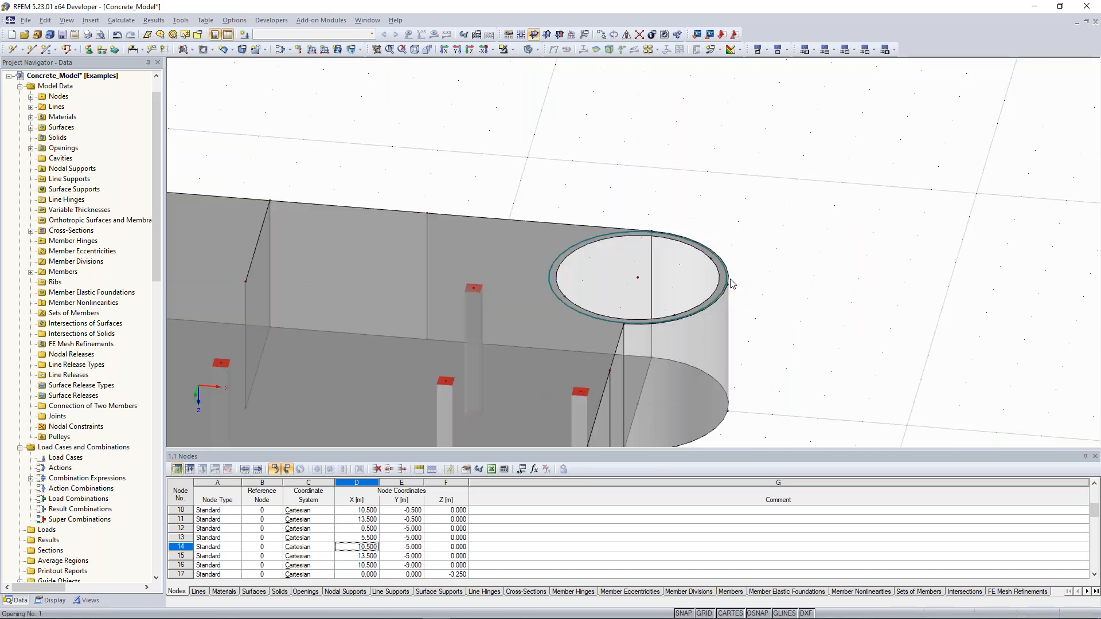
right_click(576, 309)
click(814, 230)
click(562, 303)
right_click(562, 302)
click(603, 325)
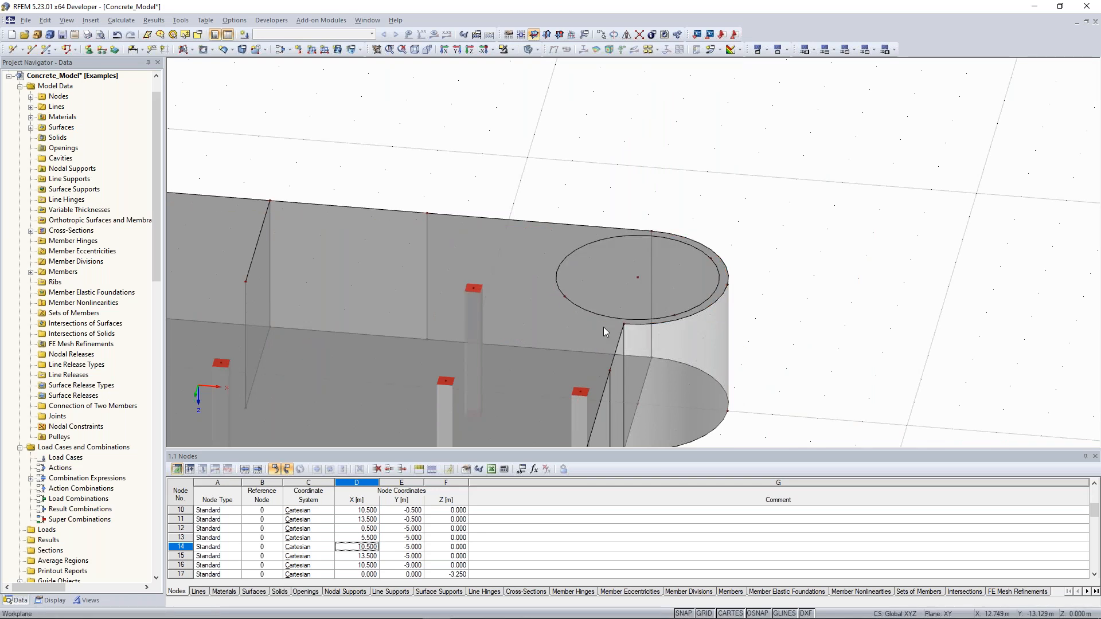
Step: Delete the leftover circle line of the stair opening together with its three definition nodes
click(613, 313)
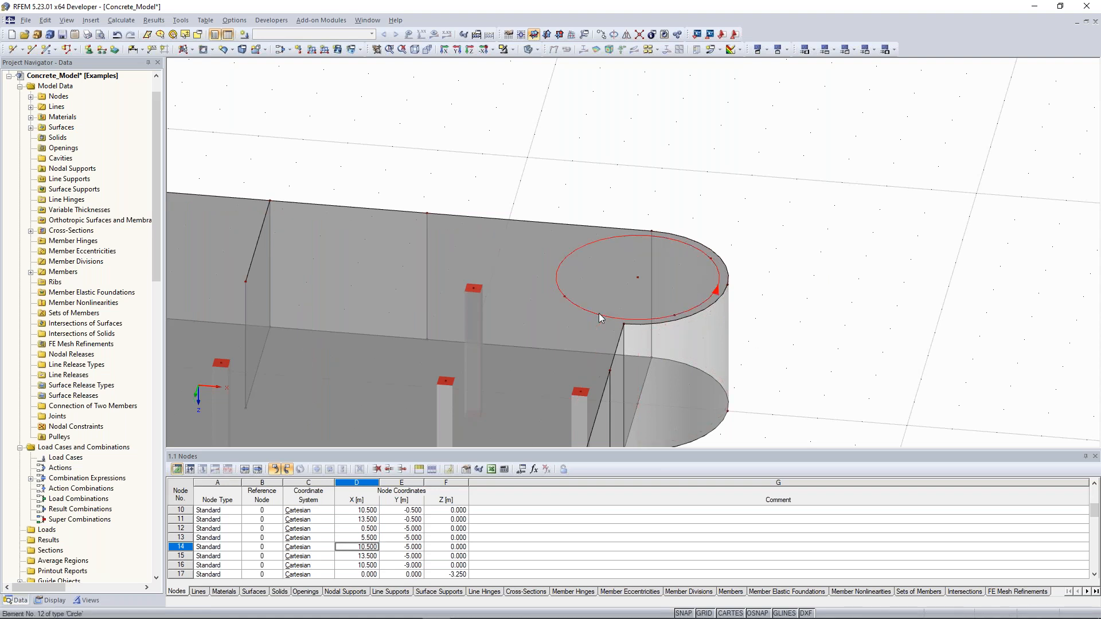
click(565, 298)
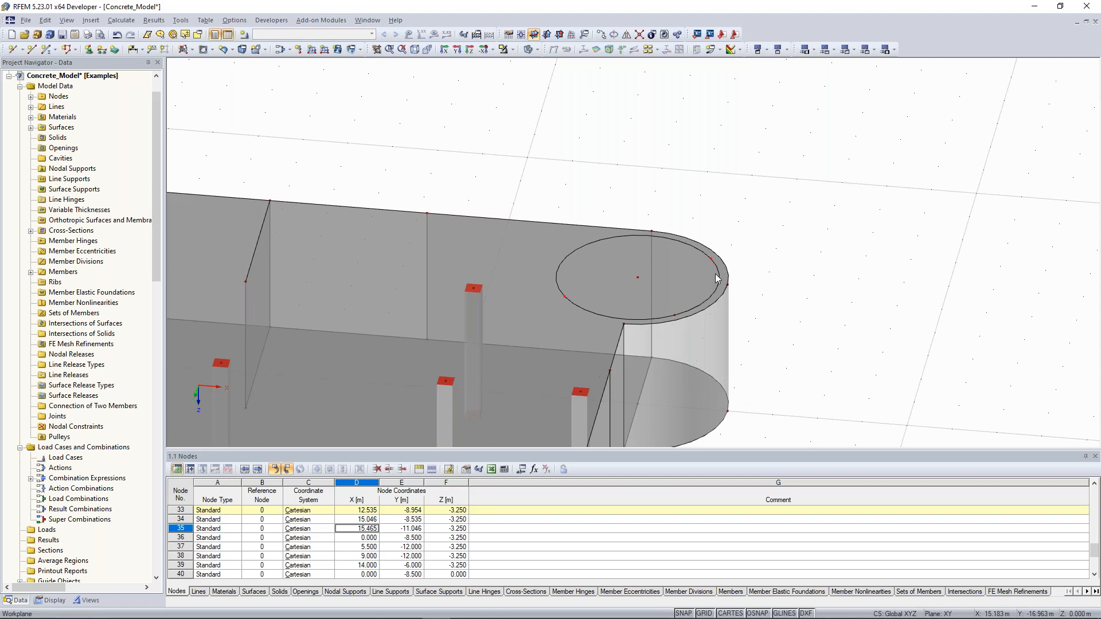
key(ctrl+z)
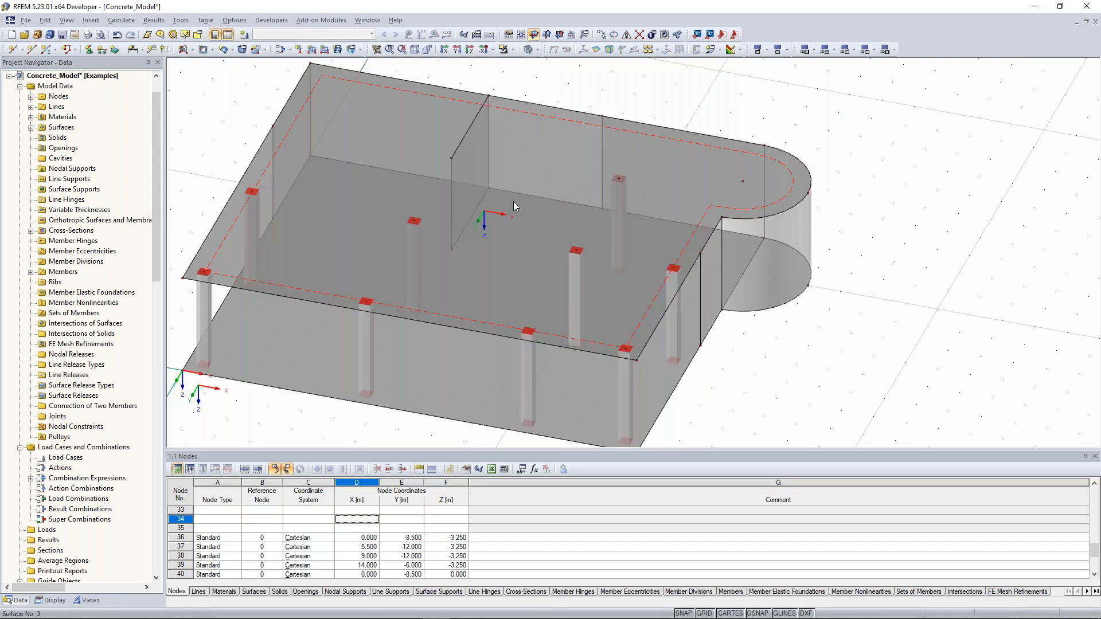
Step: Cut a circular stair opening of 1.8 m radius into the ceiling slab, centred on the rounded corner's centre node
scroll(514, 202, up, 2)
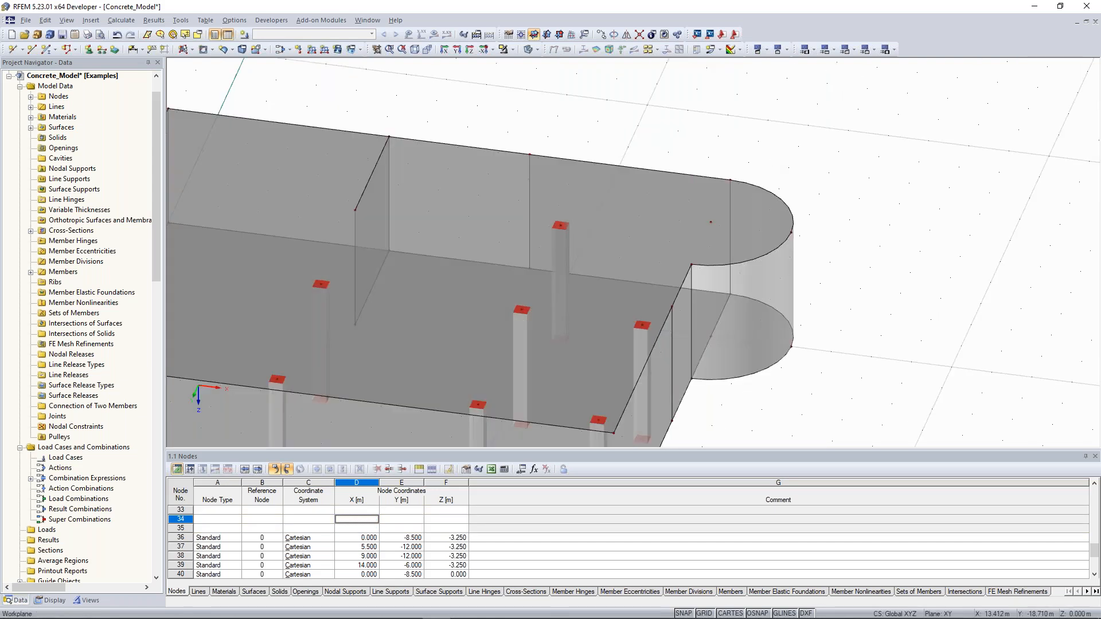
middle_drag(751, 197, 707, 205)
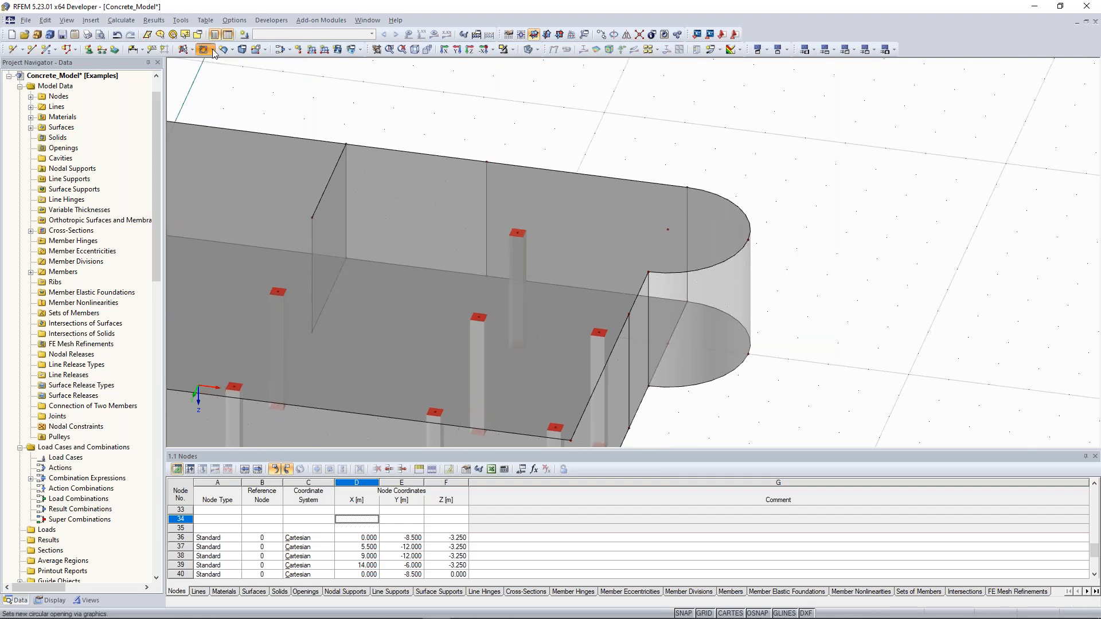
click(211, 51)
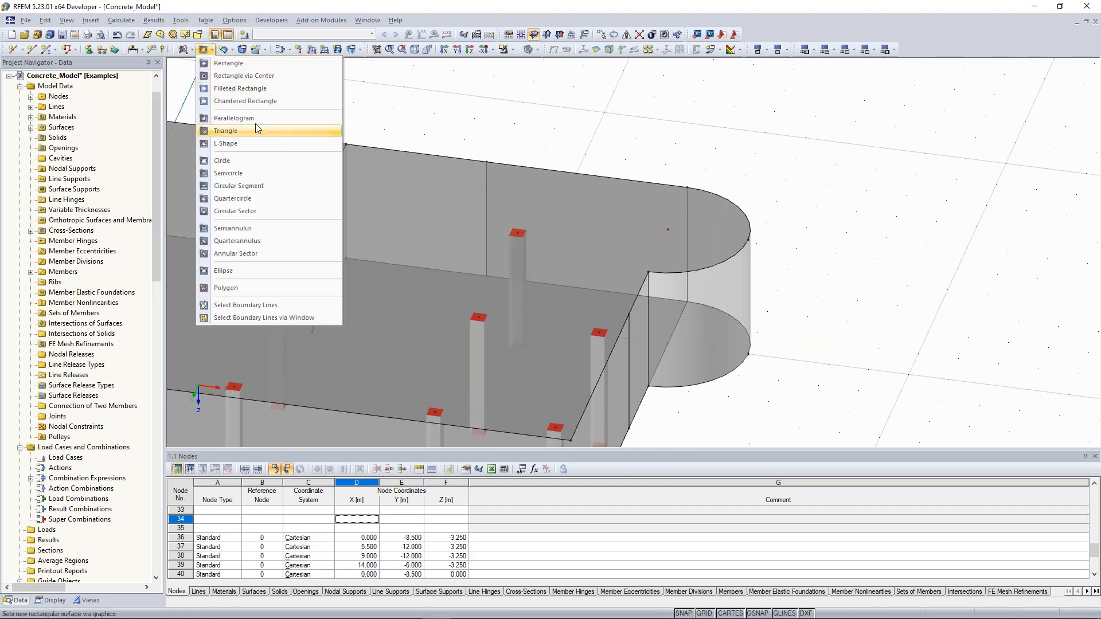
click(245, 167)
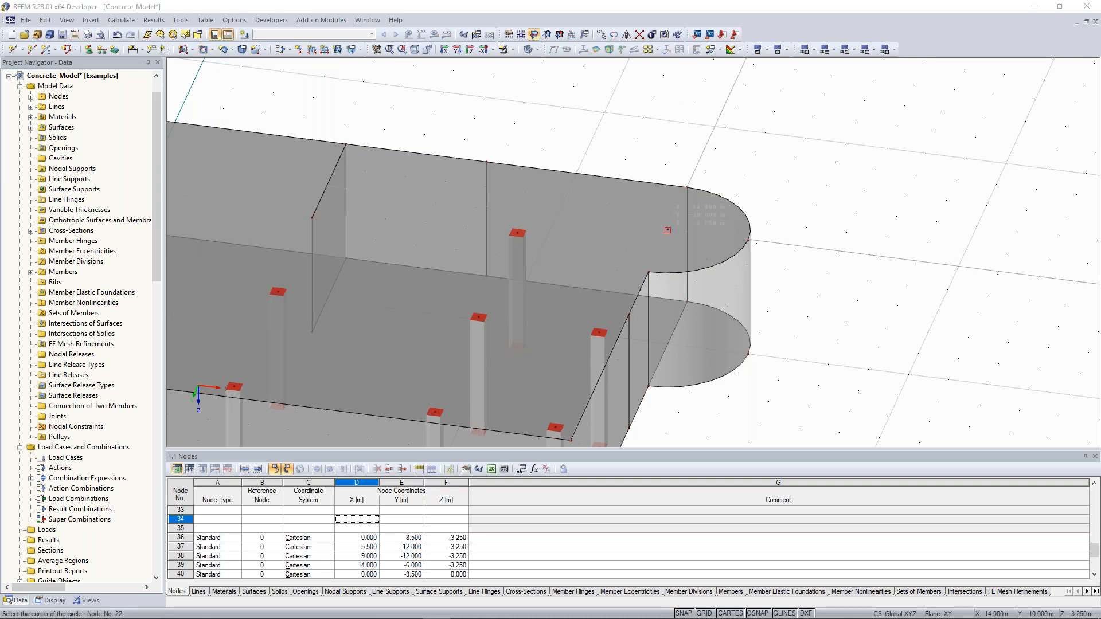
click(667, 230)
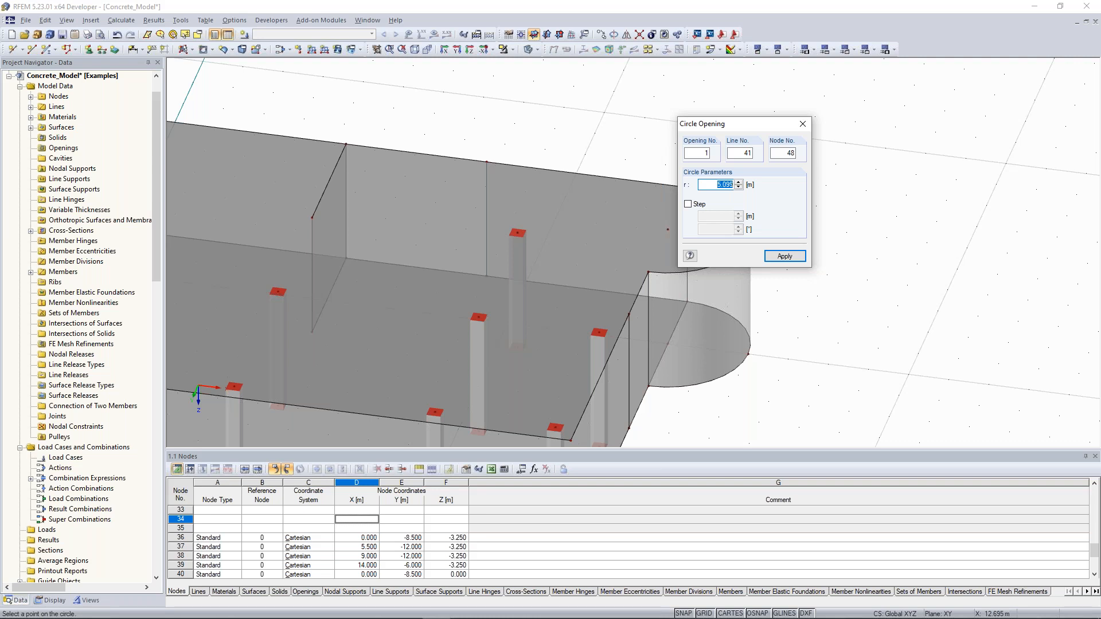
ctrl+middle_drag(573, 332, 585, 321)
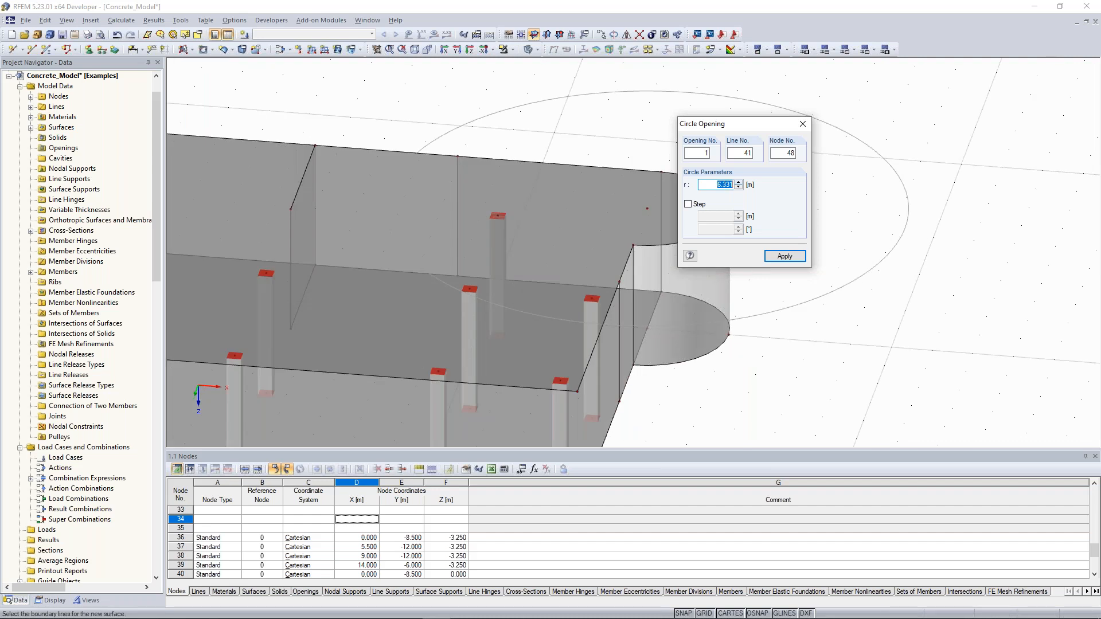
text(1.8)
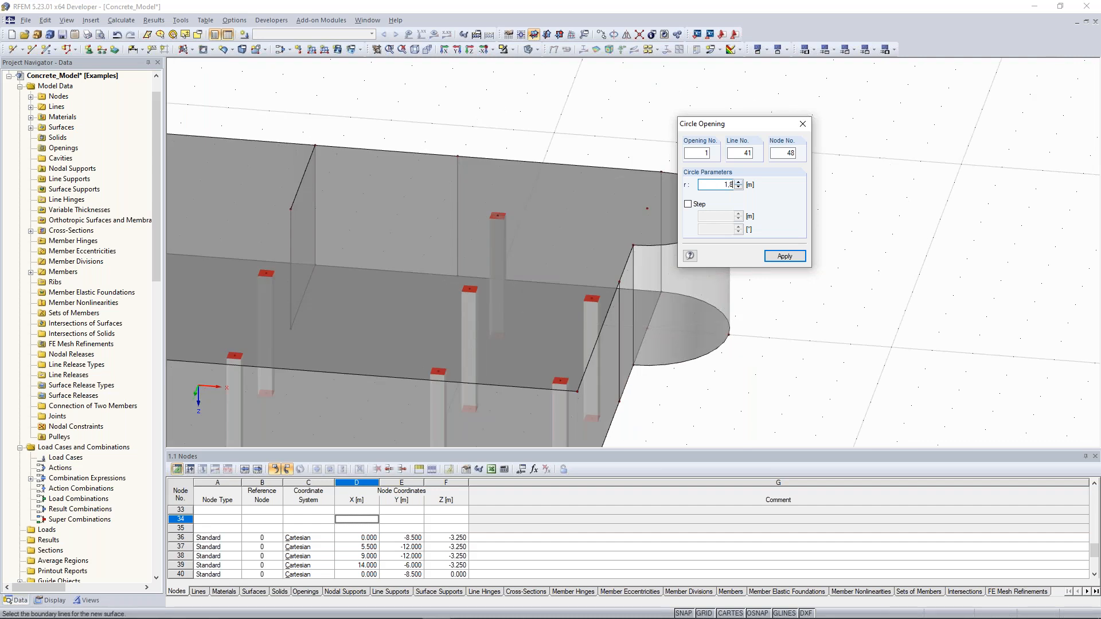
key(Return)
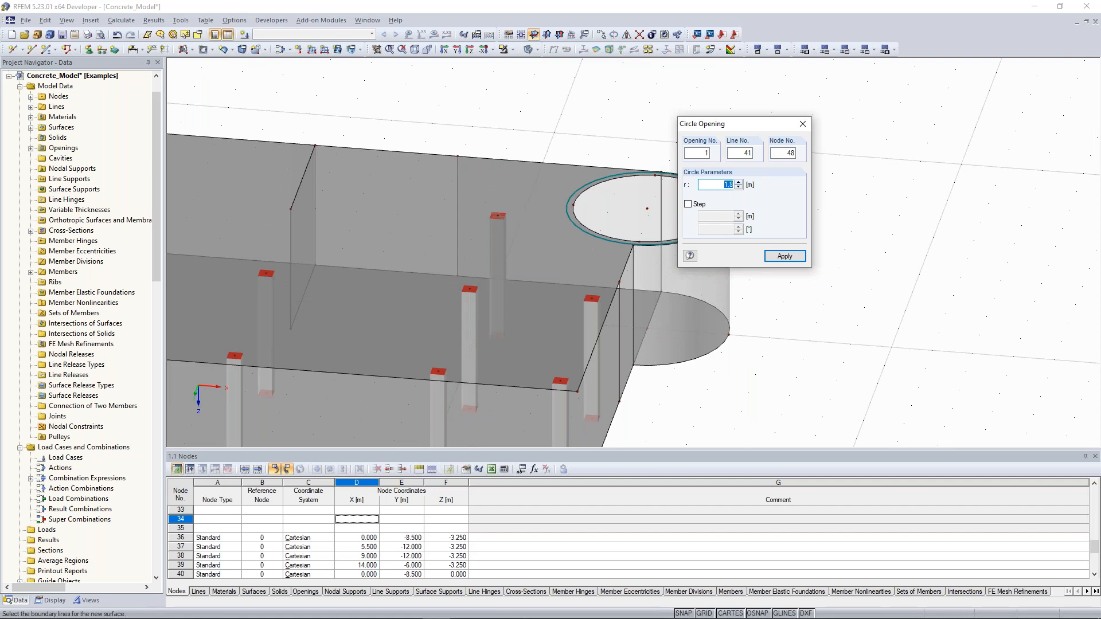
click(803, 124)
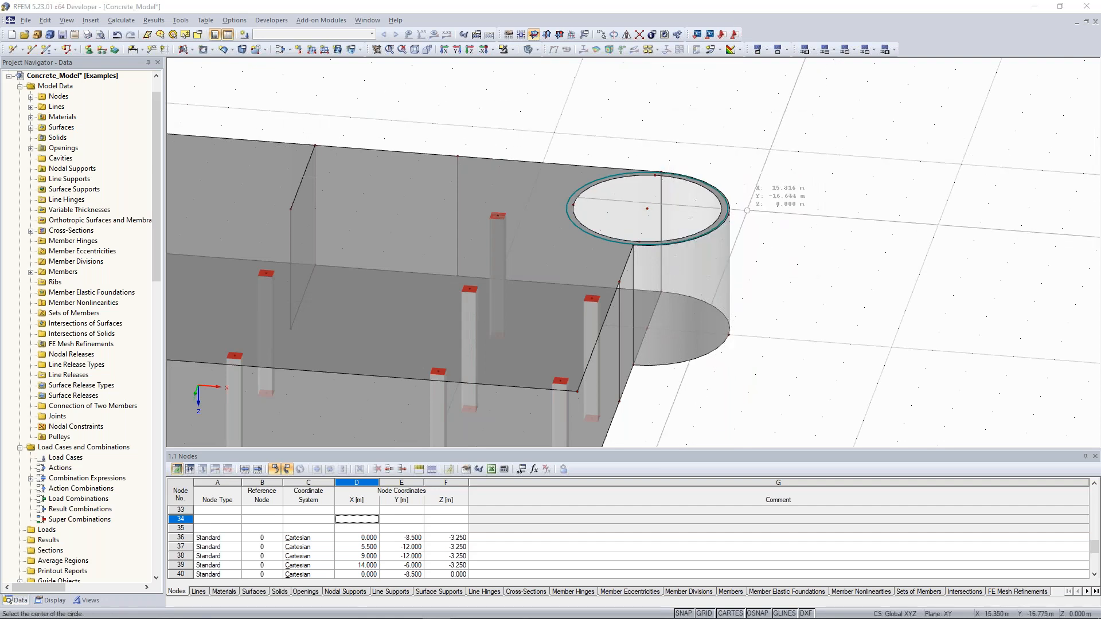
right_click(778, 206)
ctrl+middle_drag(810, 196, 752, 208)
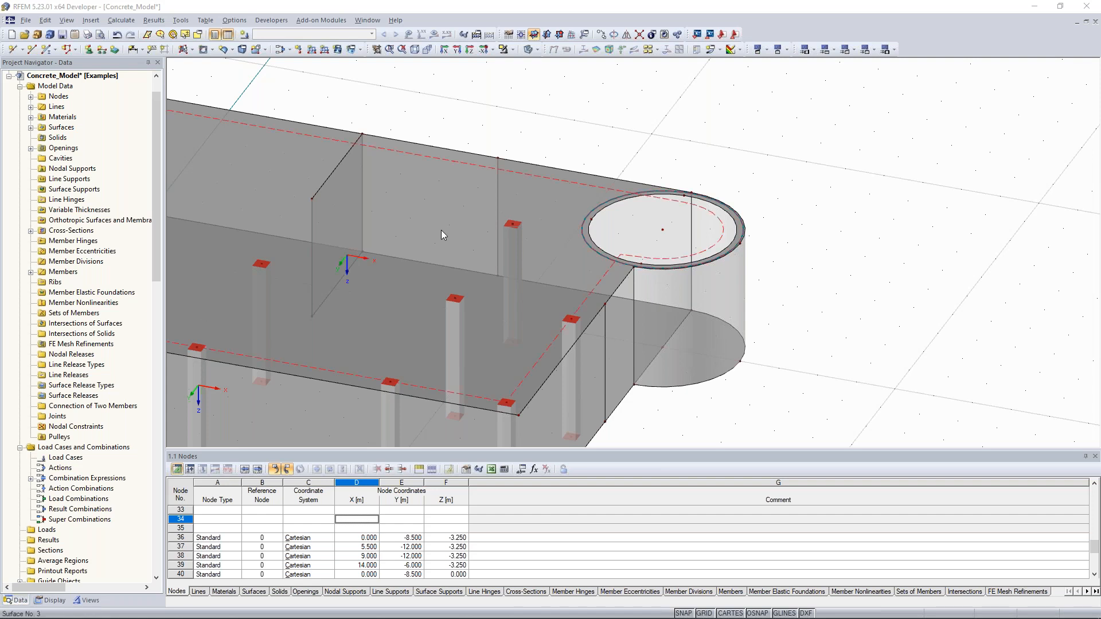
Step: Switch to the browser's image results for "unterzug" and enlarge the "Unterzüge und Pilaster" picture from Anders beton
middle_drag(575, 128, 747, 129)
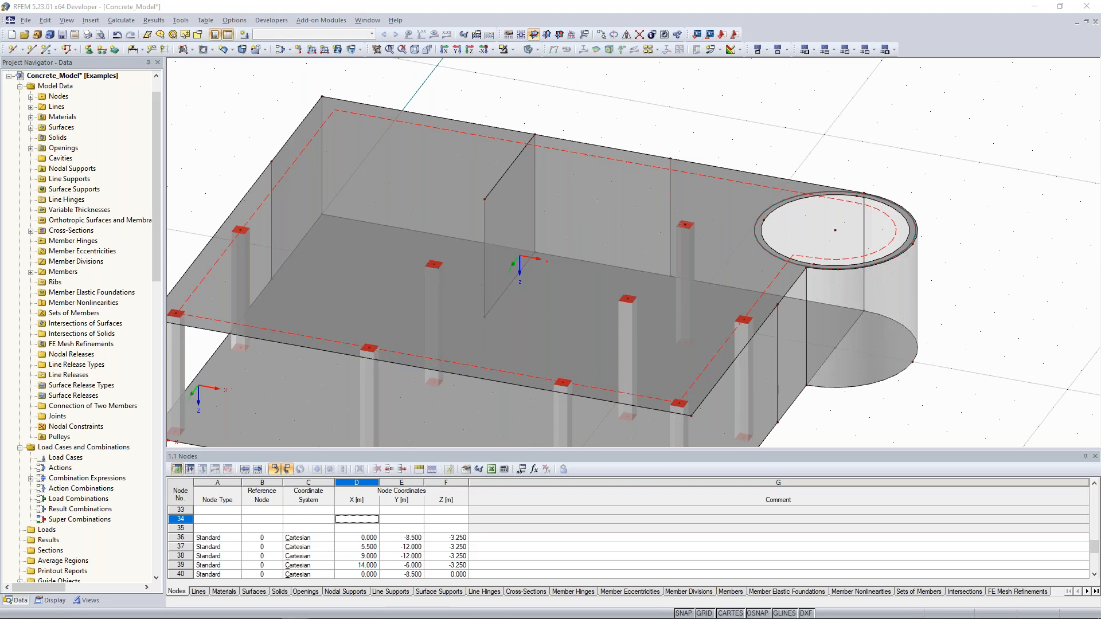
drag(0, 64, 604, 1)
click(165, 99)
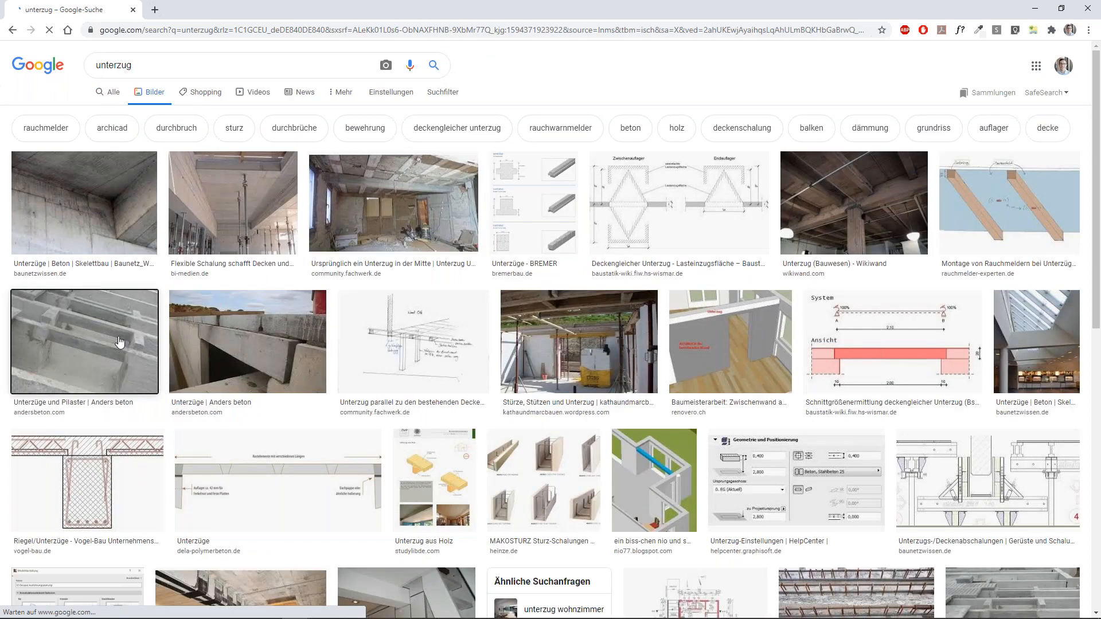
click(120, 343)
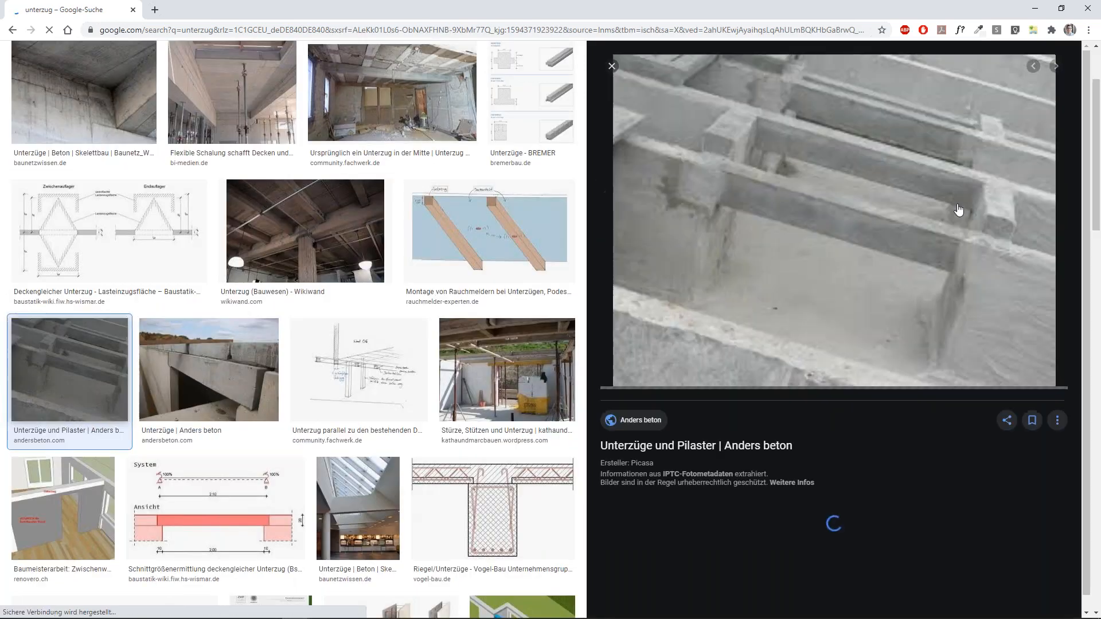
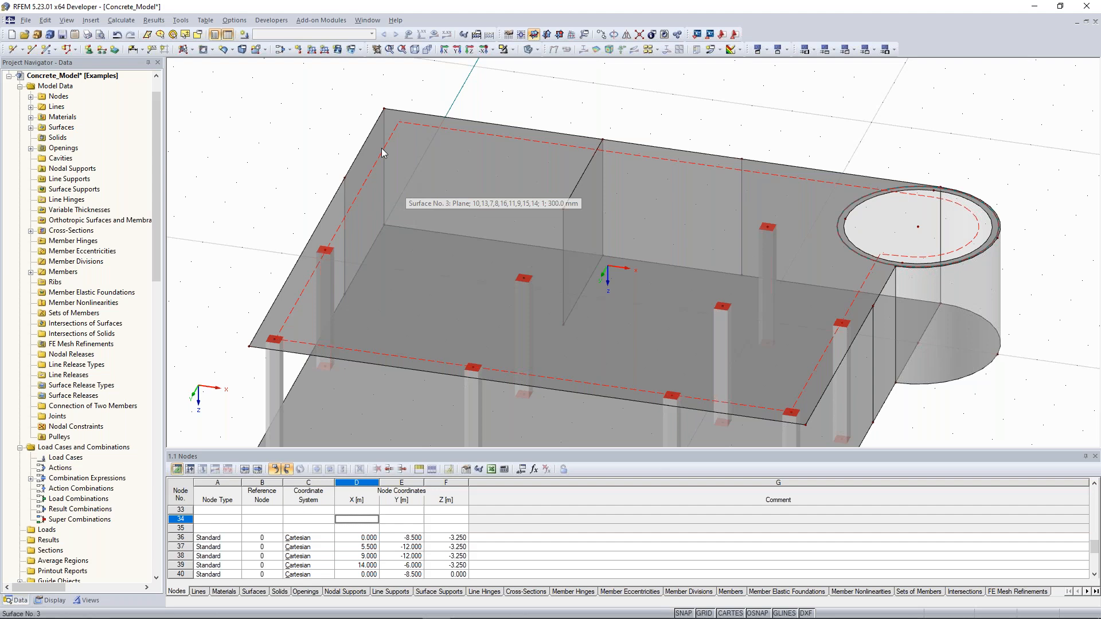
Step: Review the member type and cross-section in the line properties of the front corner column, and close them without changes
ctrl+middle_drag(327, 132, 280, 172)
middle_drag(266, 359, 318, 290)
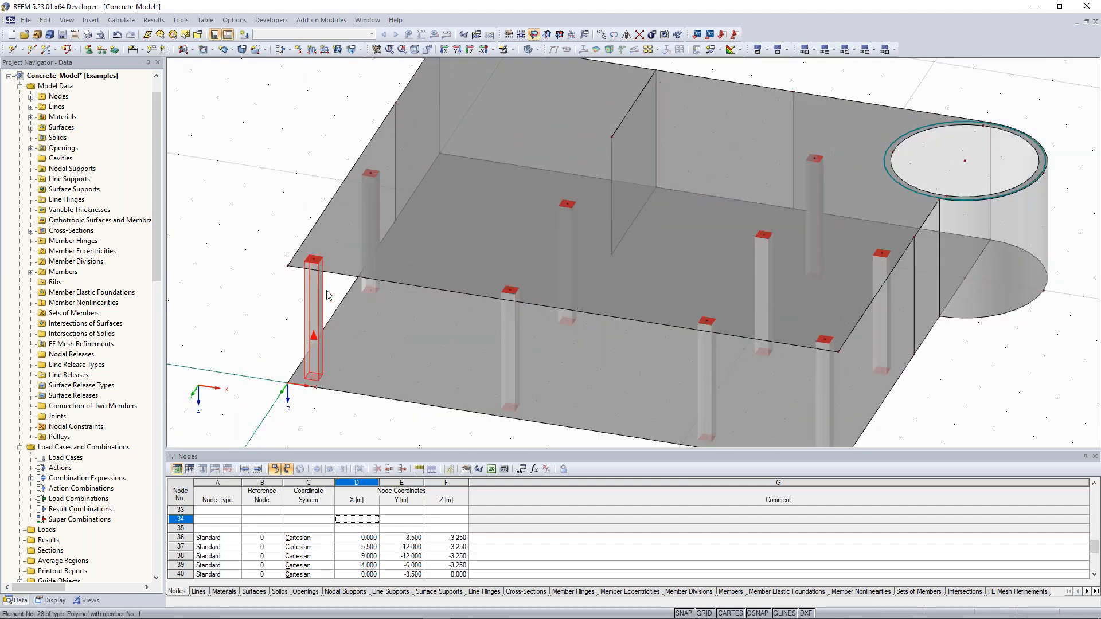
right_click(314, 298)
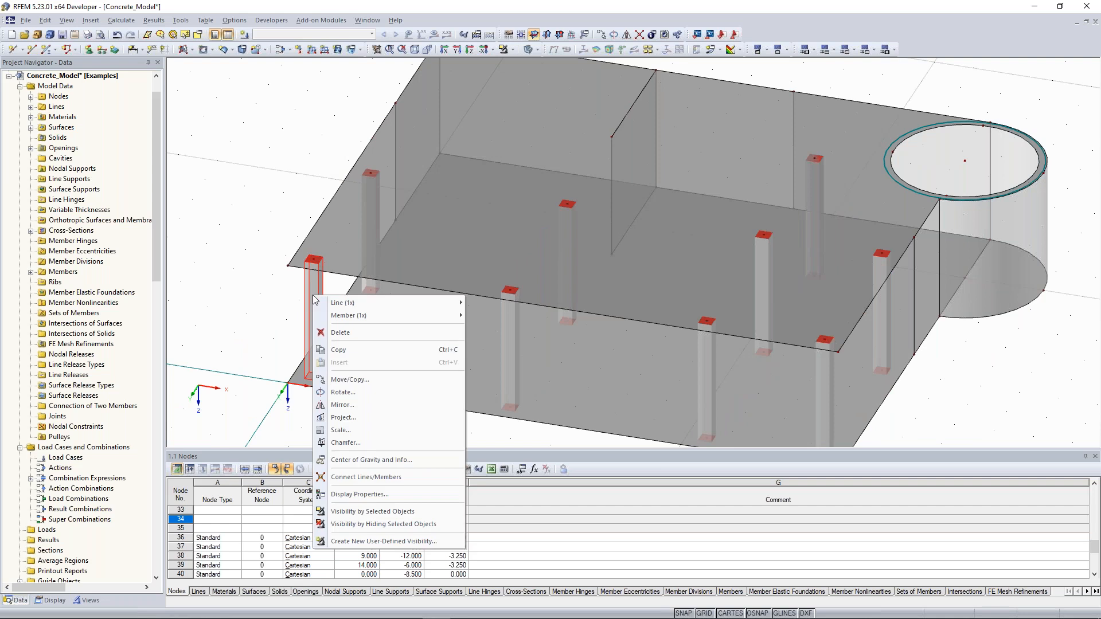
mouse_move(436, 302)
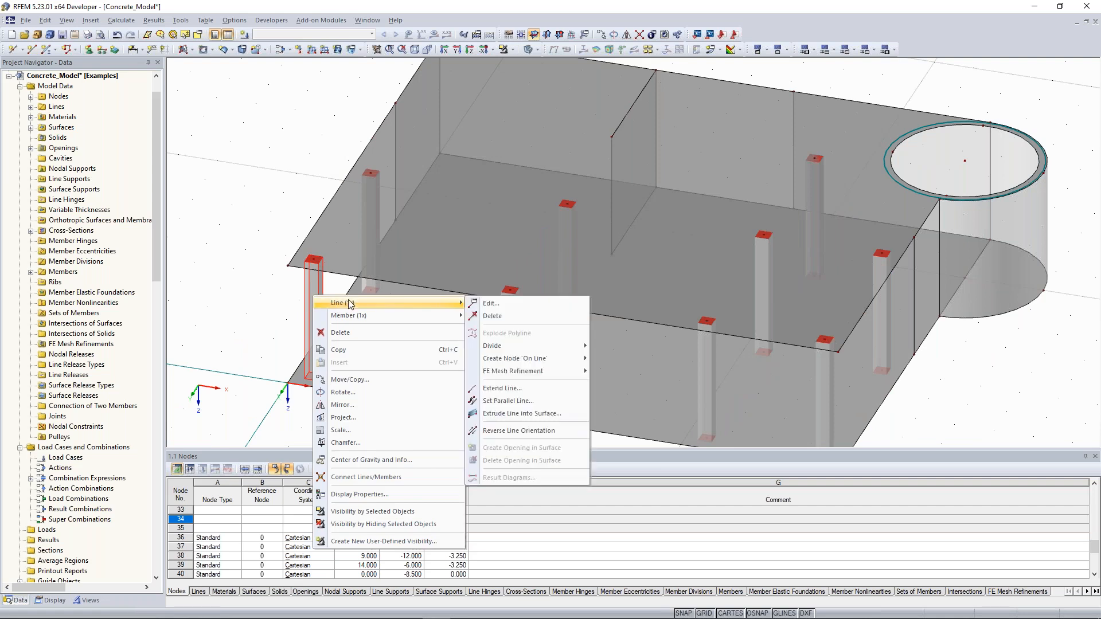
click(469, 303)
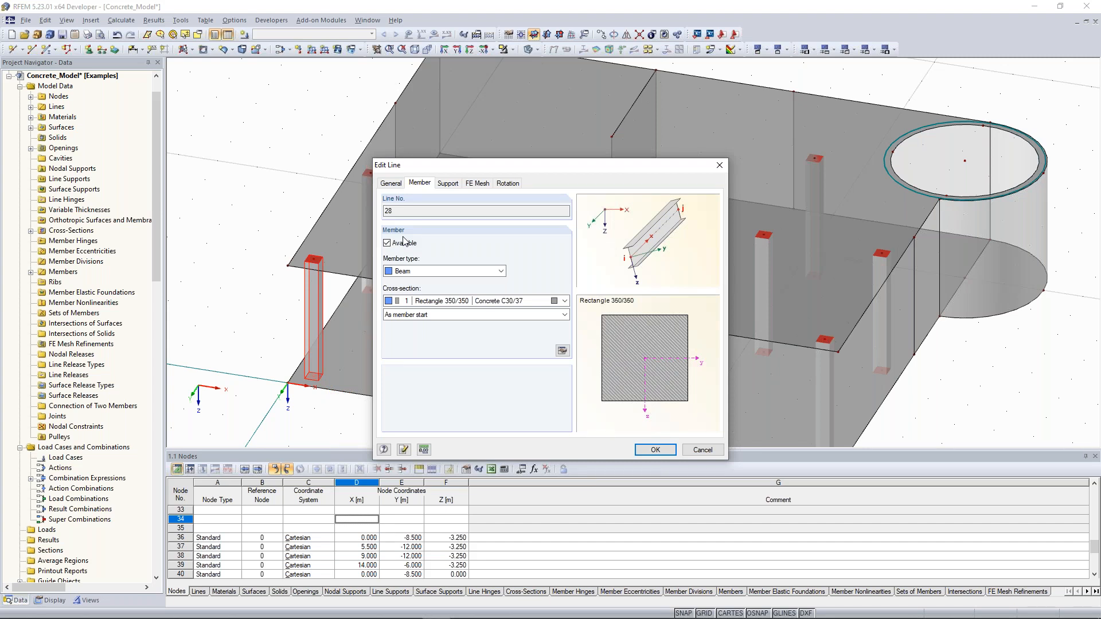
click(719, 165)
Step: Draw connected lines at ceiling level from the side wall's end node through the interior wall's end to the rear column's top node
middle_drag(344, 93, 293, 177)
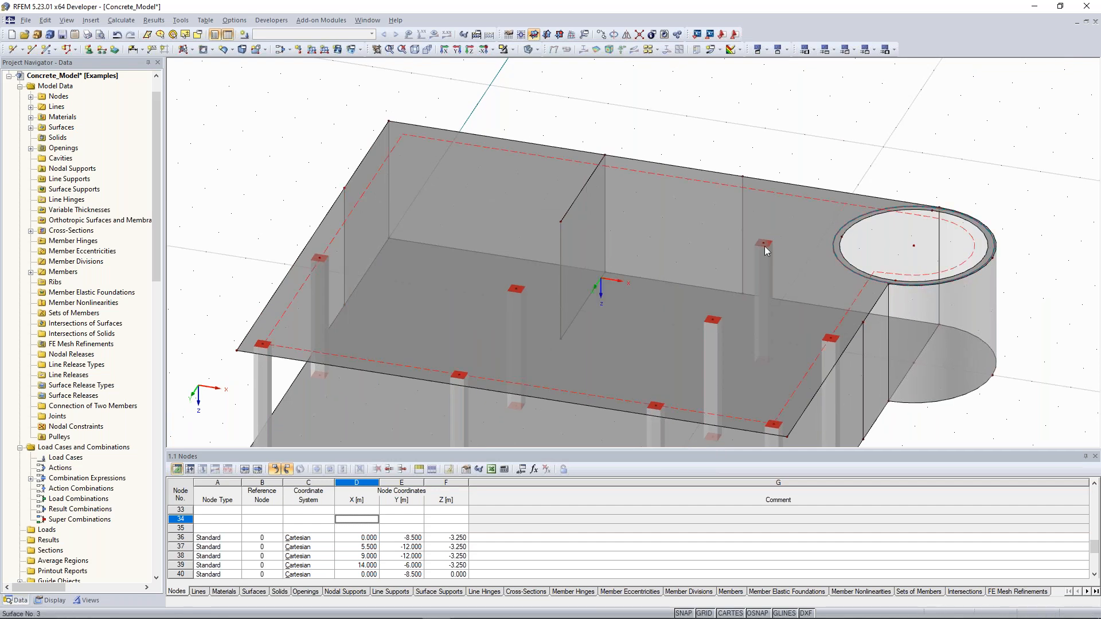
middle_drag(766, 246, 746, 278)
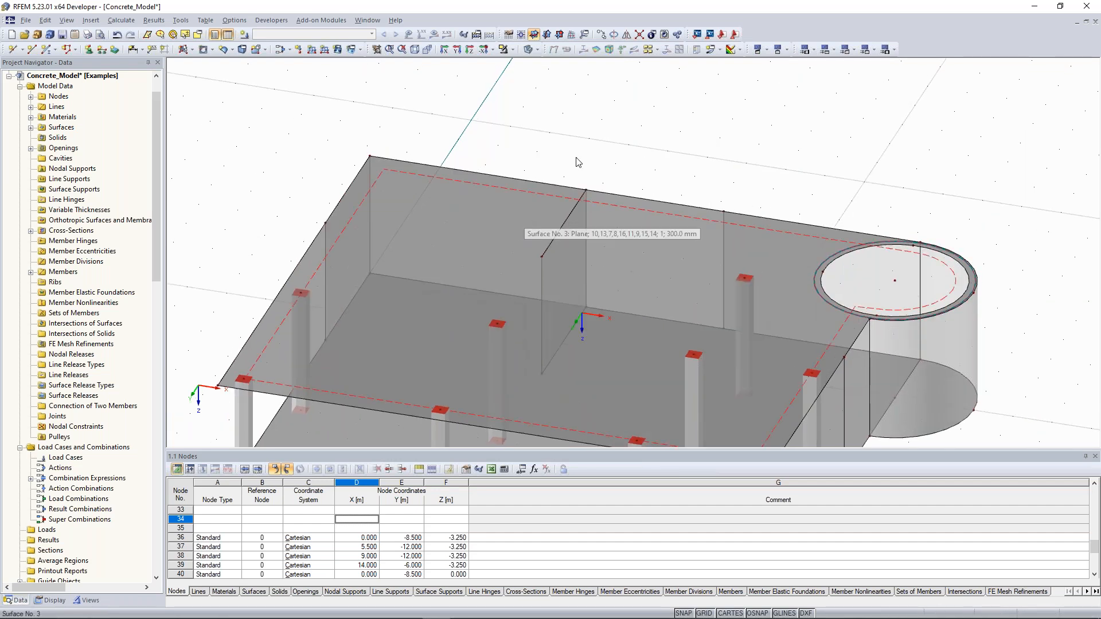
middle_drag(599, 147, 598, 138)
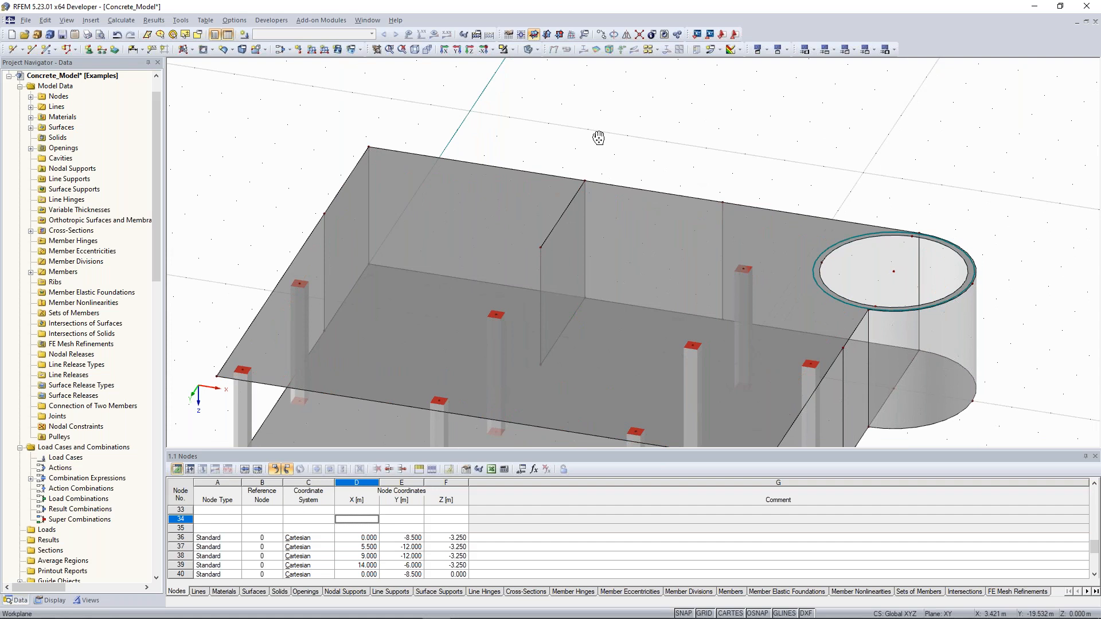
middle_drag(598, 138, 622, 122)
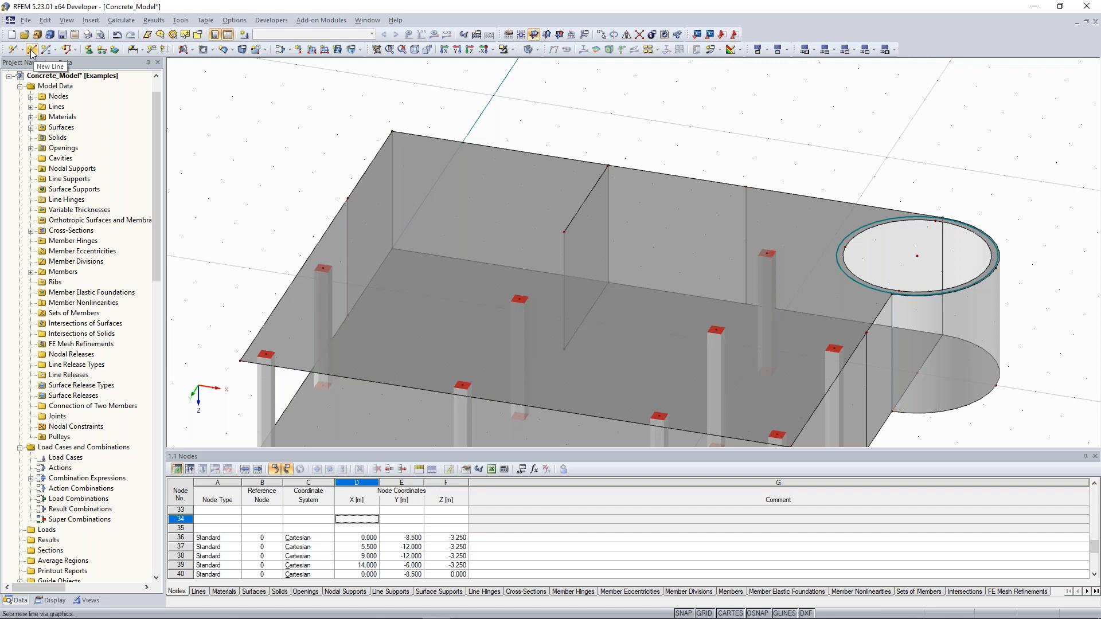
click(33, 49)
middle_drag(766, 252, 626, 253)
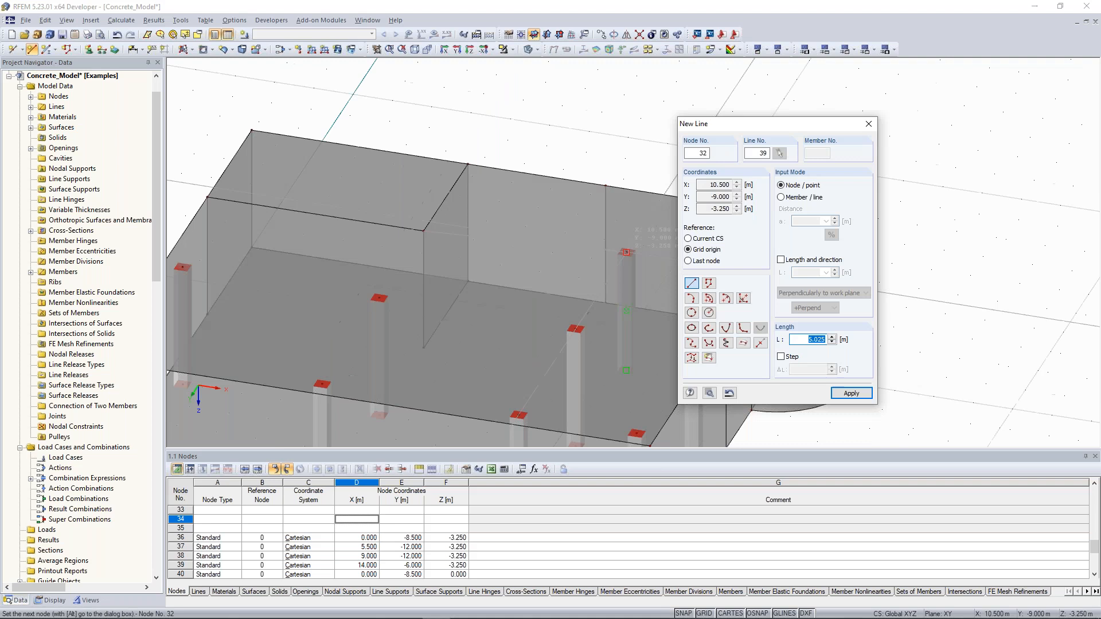
click(626, 252)
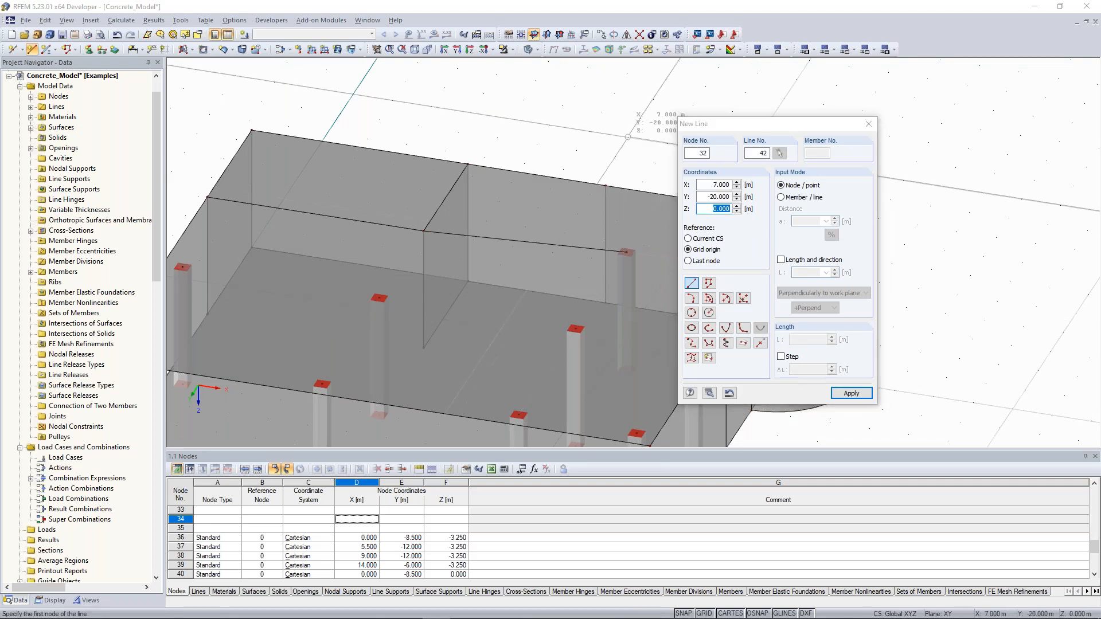
key(Escape)
Step: Examine in plan view how the new beam lines align between the side wall, interior wall and rear column
scroll(628, 136, down, 3)
ctrl+middle_drag(679, 153, 411, 232)
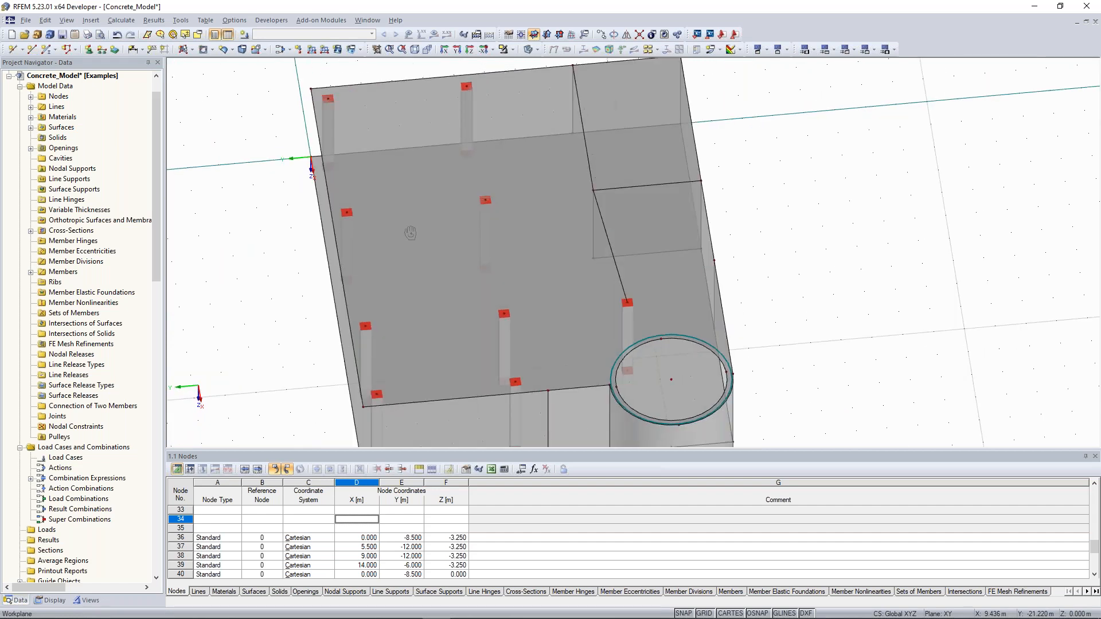
click(485, 50)
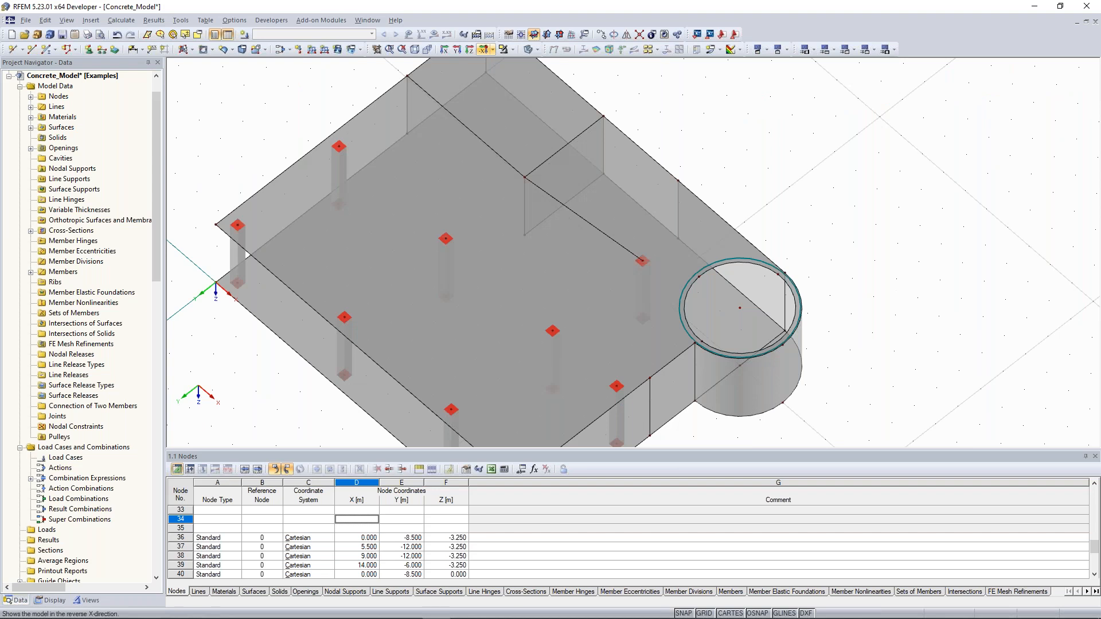
click(470, 50)
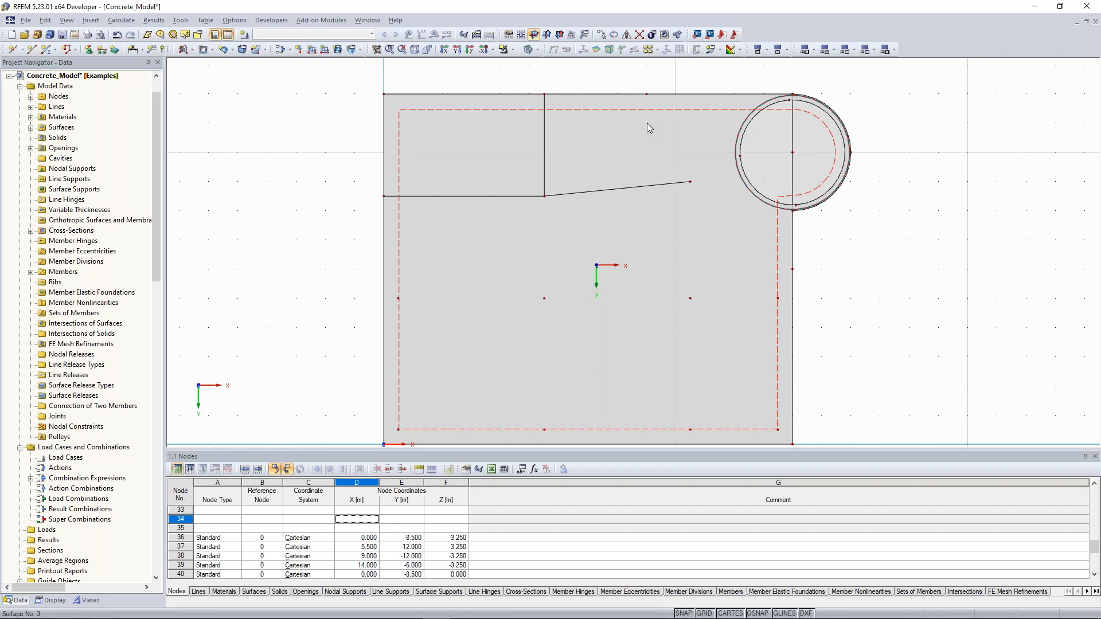
scroll(666, 154, up, 1)
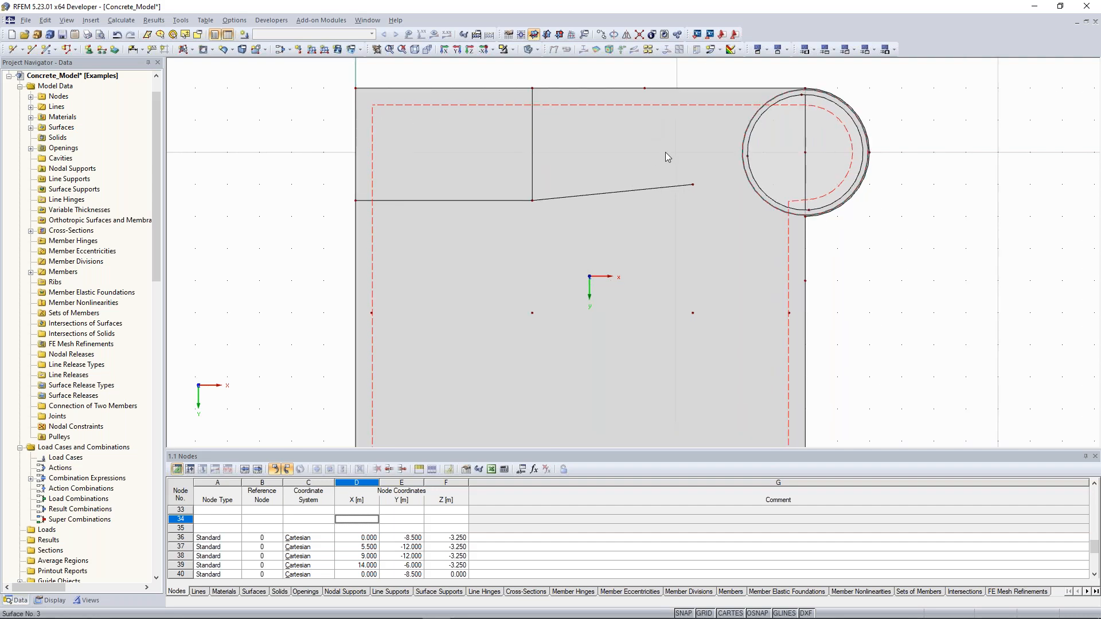
middle_drag(666, 152, 656, 149)
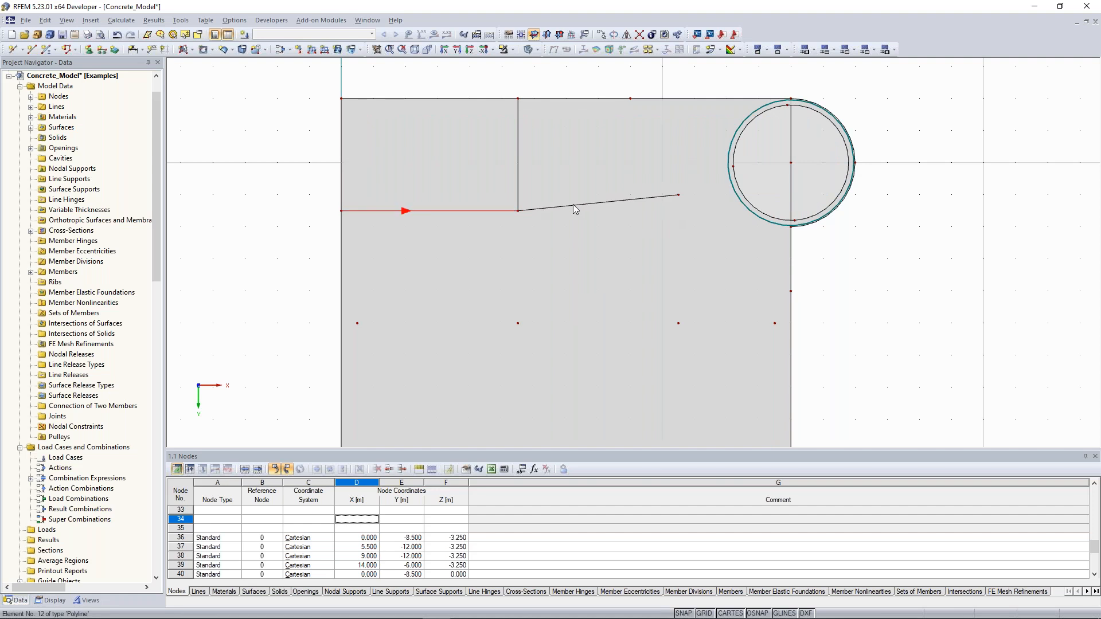
middle_drag(685, 91, 675, 86)
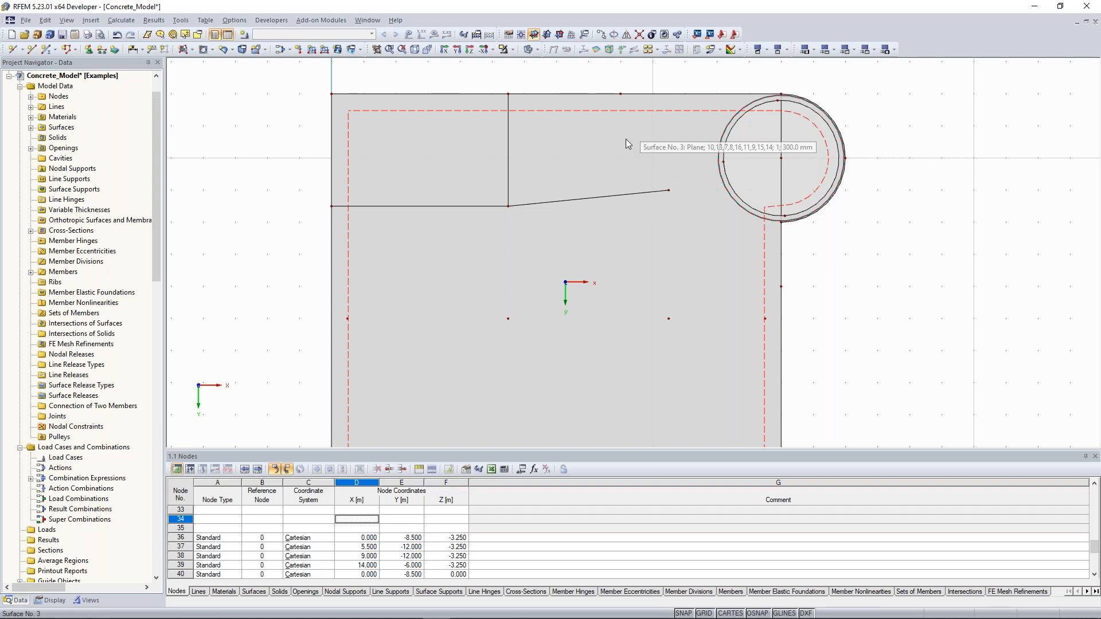
Step: Copy the rear column once by dX 0 m, dY 0.5 m and dZ 0 m to align it with the interior wall's end
click(657, 191)
click(681, 144)
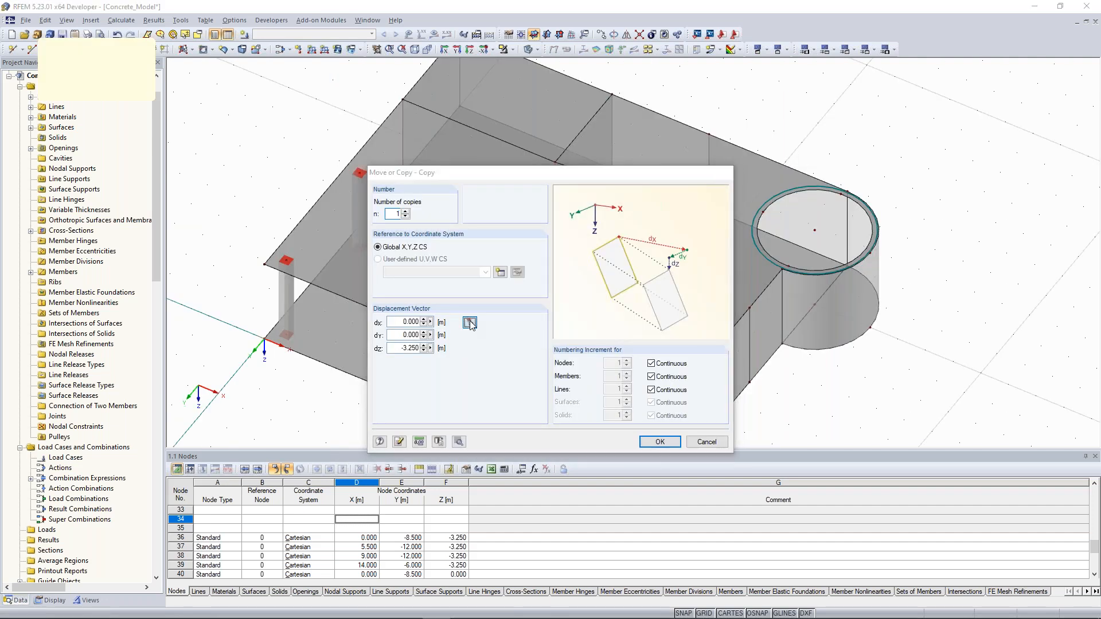
click(471, 342)
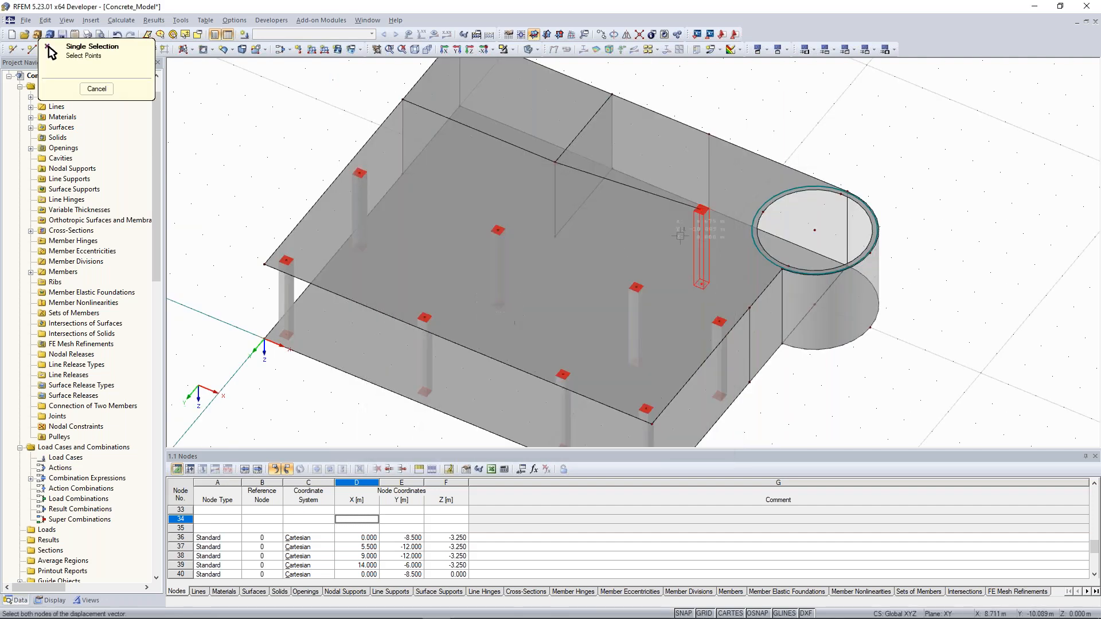
click(701, 208)
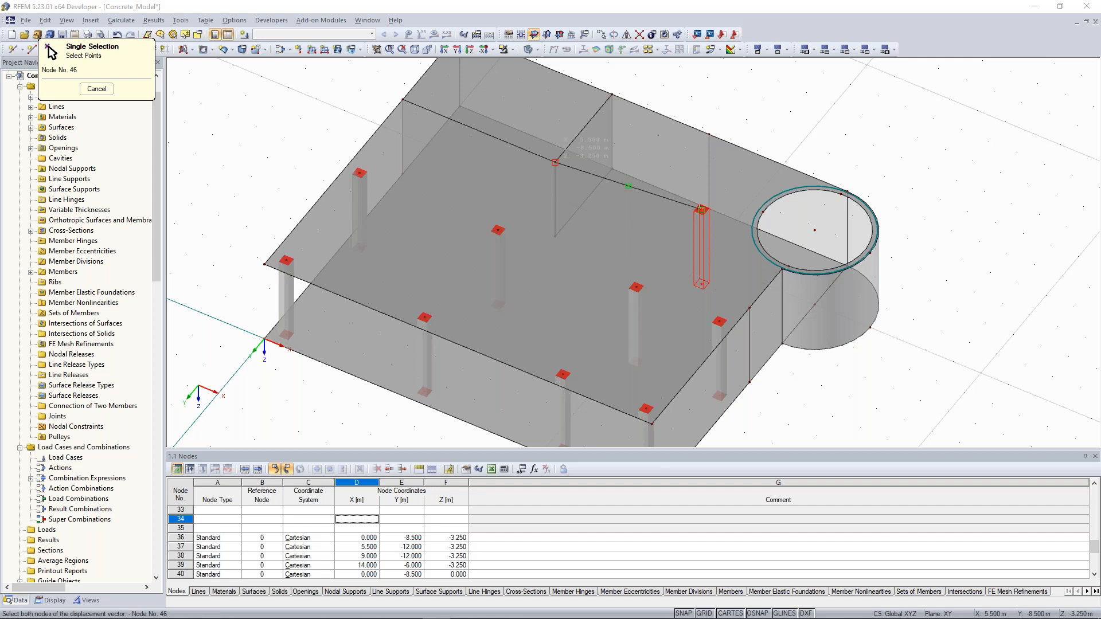
click(556, 162)
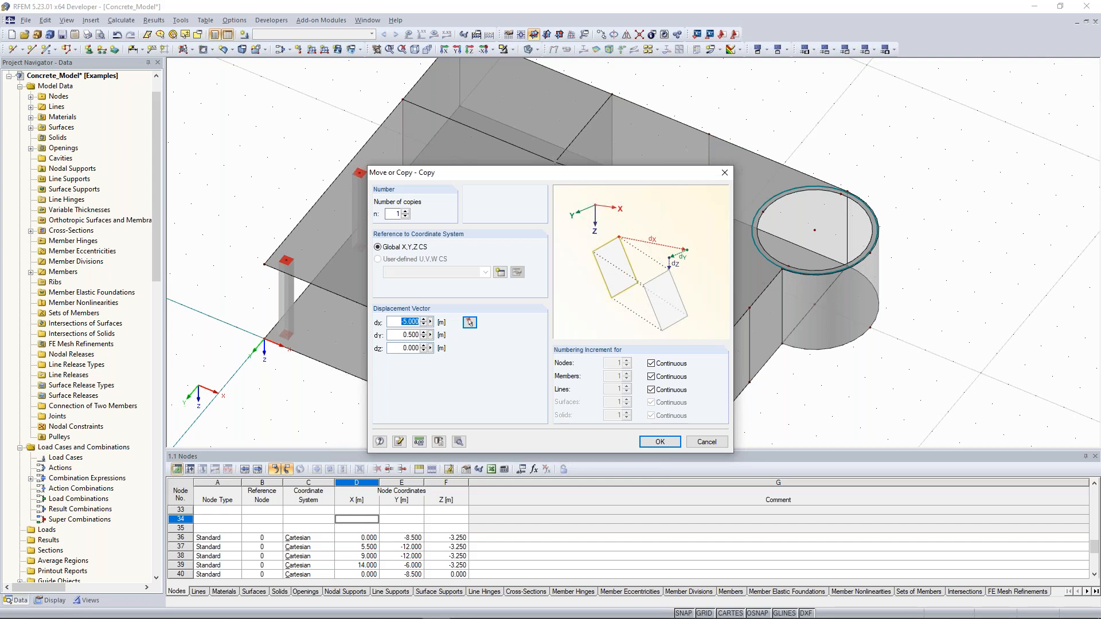
text(0)
click(660, 442)
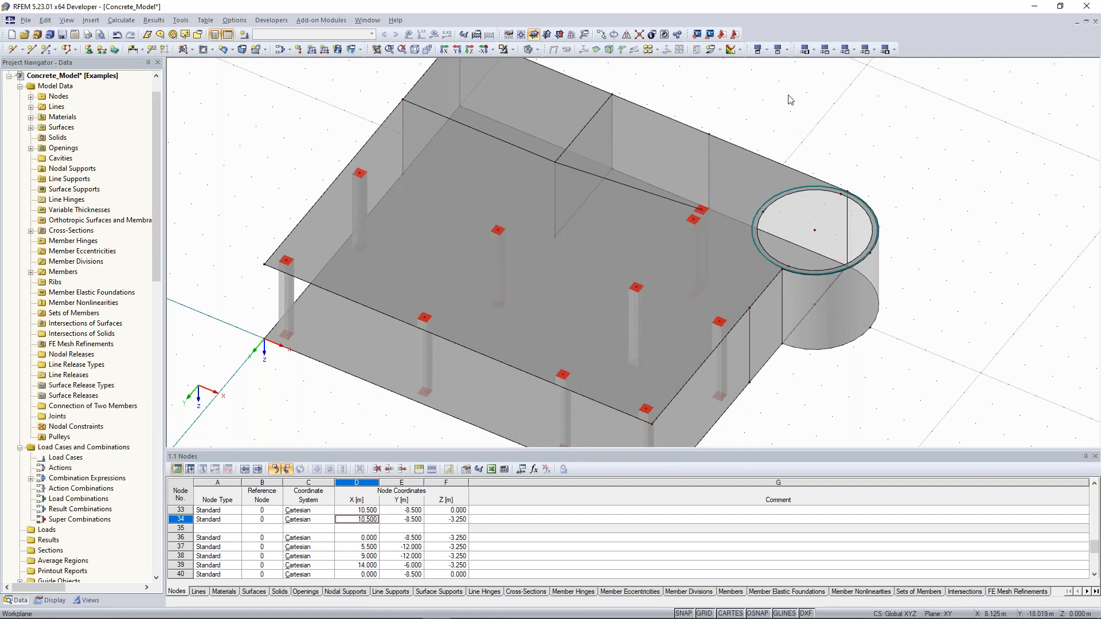
Step: Move the rear column by dY 0.5 m with 0 copies to line it up with the interior wall's end
ctrl+middle_drag(787, 89, 895, 273)
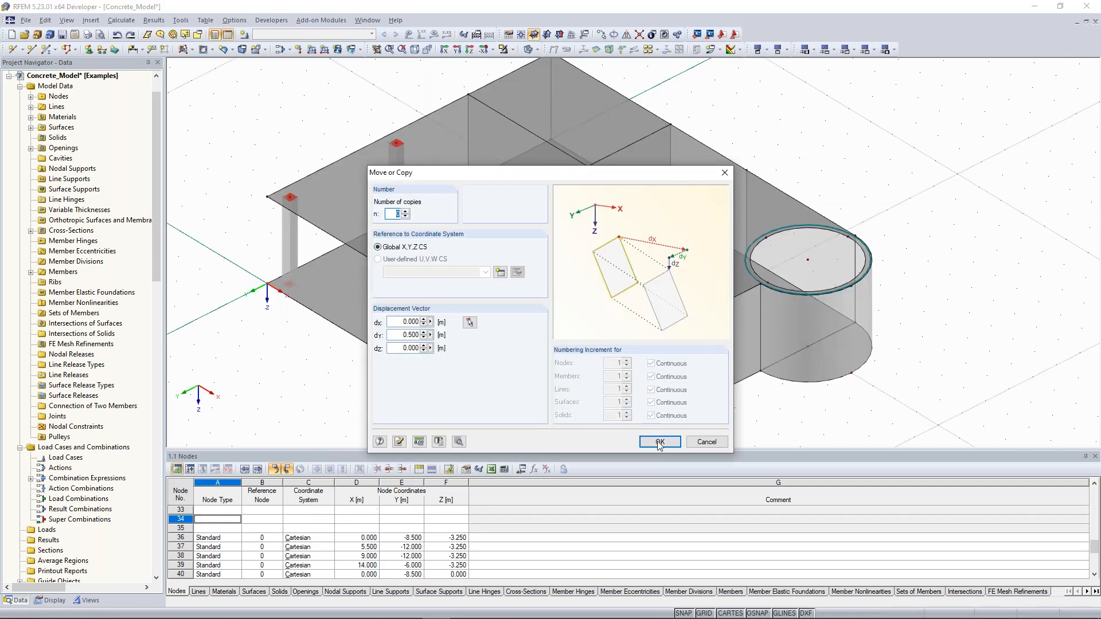
click(658, 442)
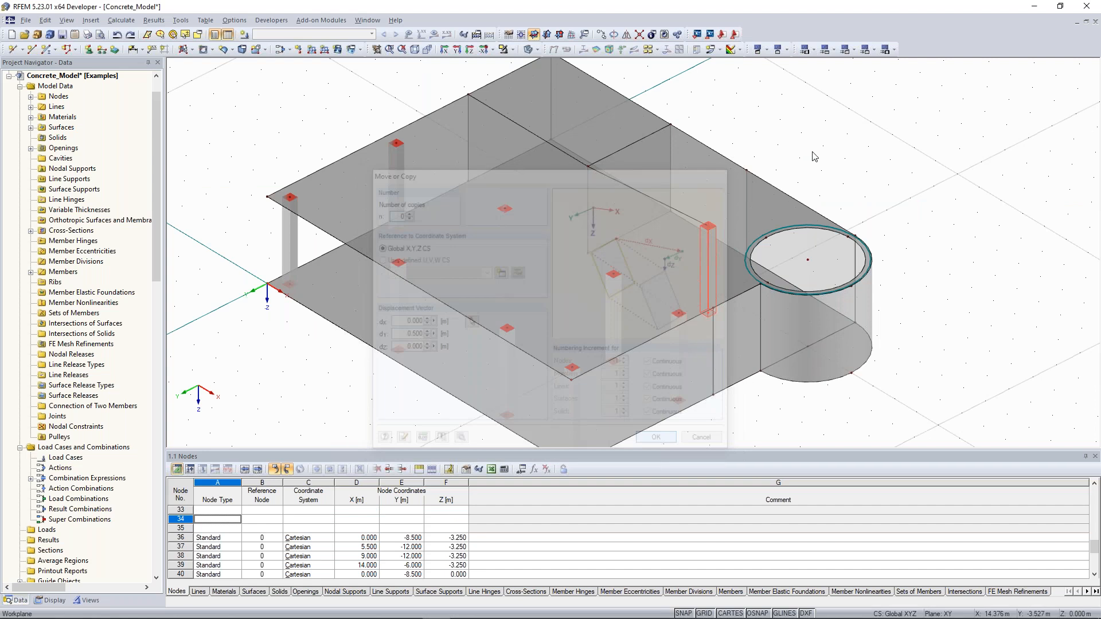
ctrl+middle_drag(677, 139, 772, 115)
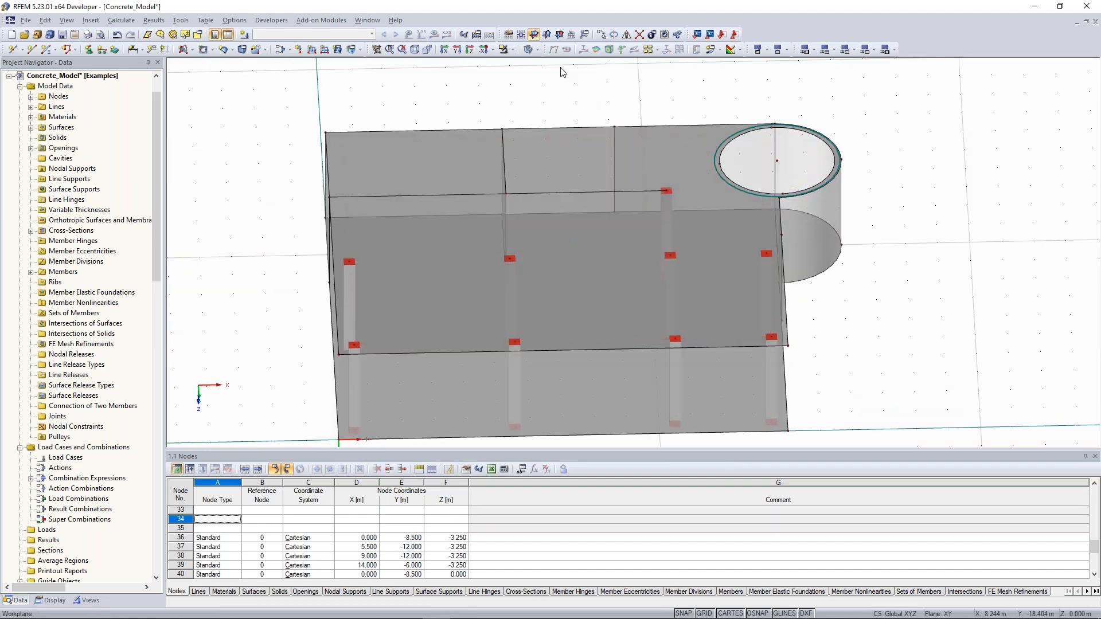
click(470, 50)
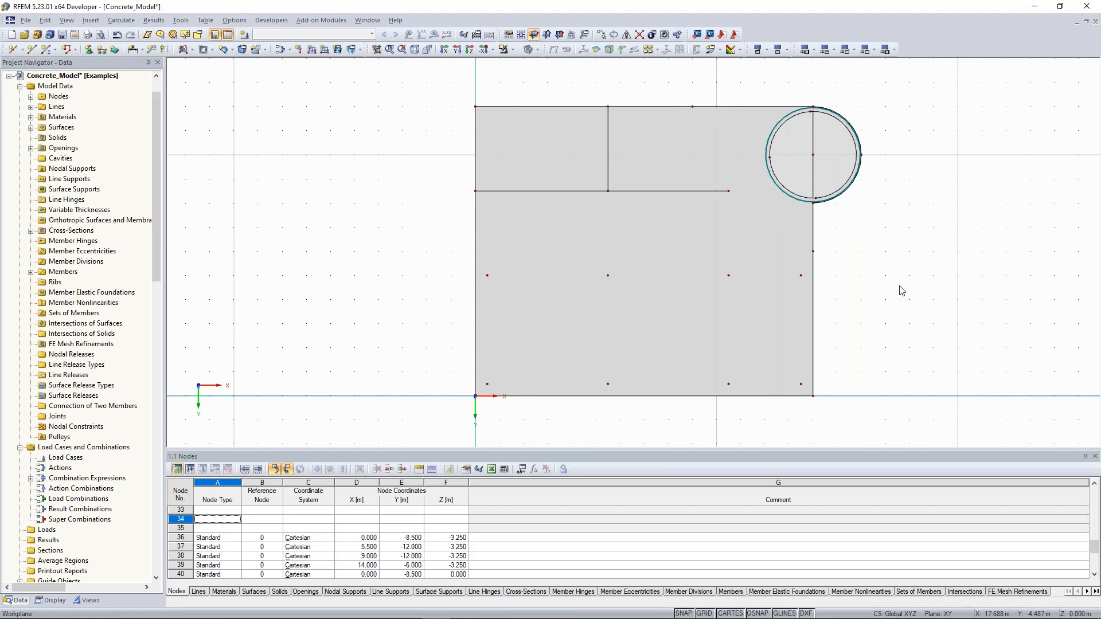
Step: Create a Rectangle 200/150 cross-section in Concrete C30/37 for a new member along the two ceiling-level beam lines
ctrl+middle_drag(719, 121, 730, 146)
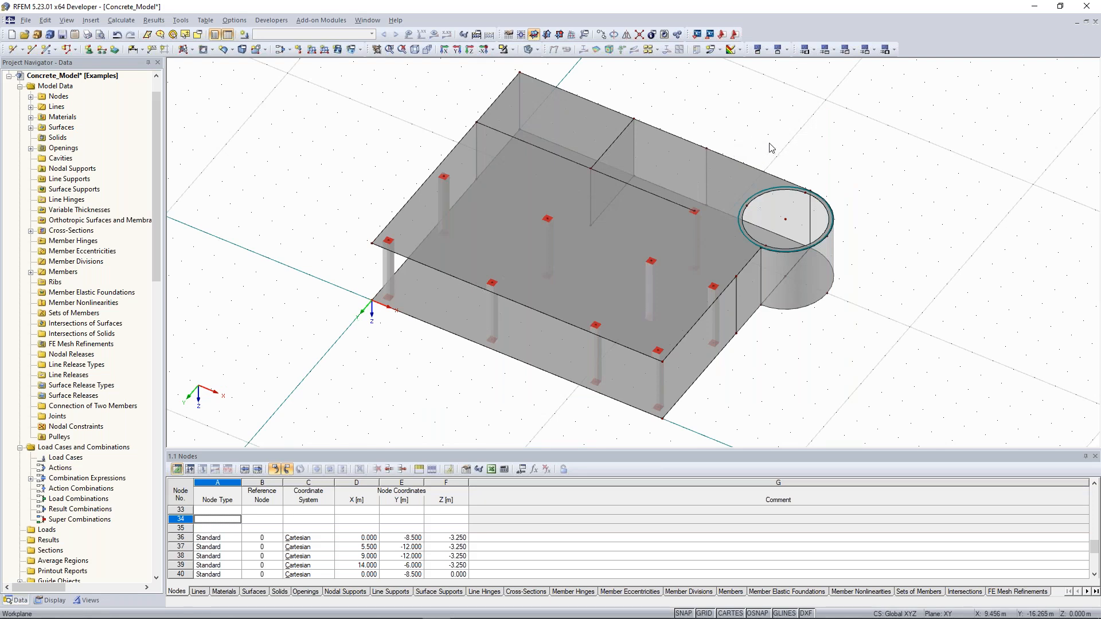
ctrl+middle_drag(755, 141, 755, 145)
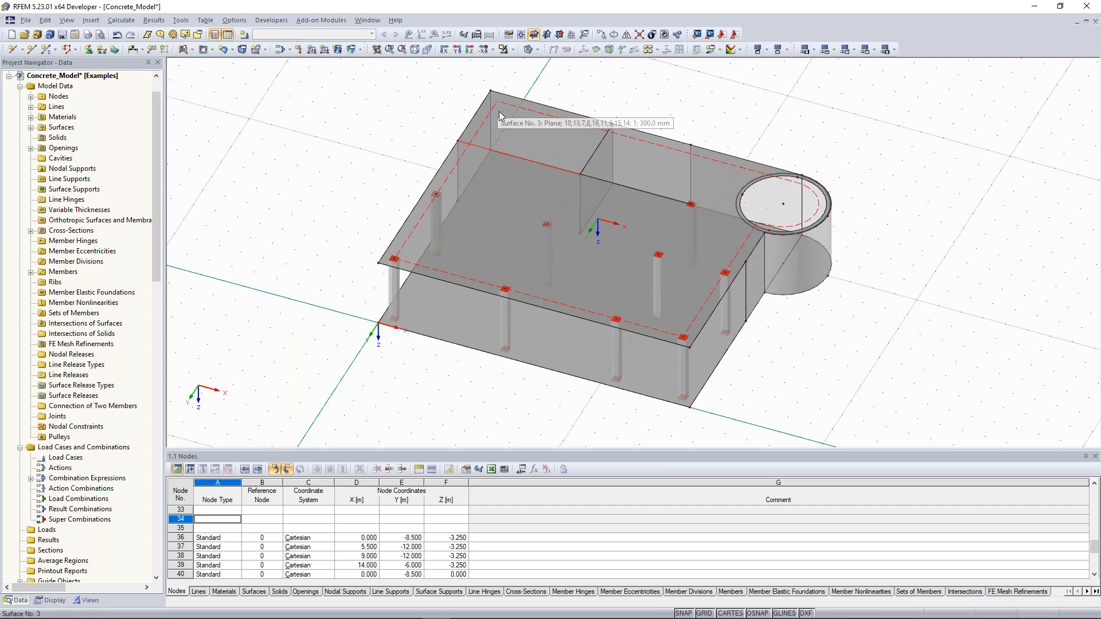
click(653, 197)
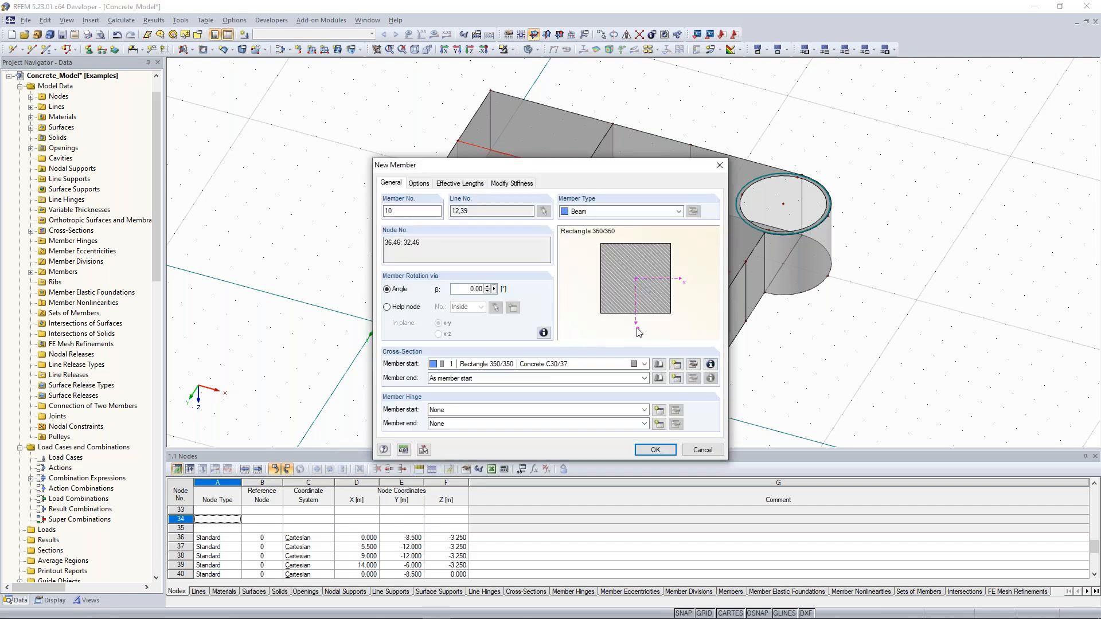
click(676, 368)
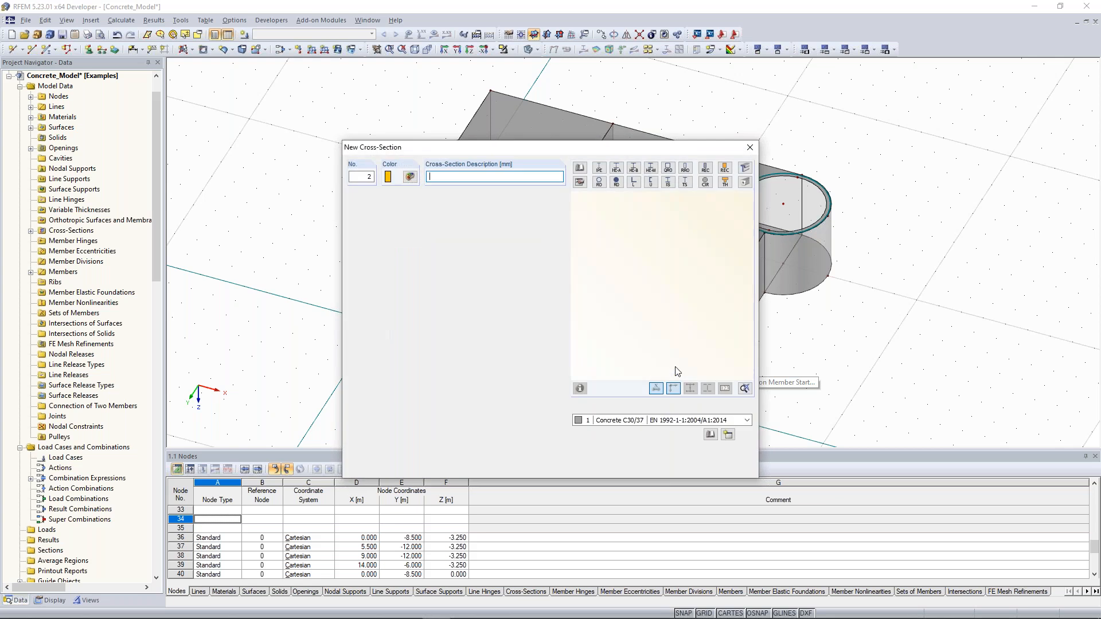
click(707, 168)
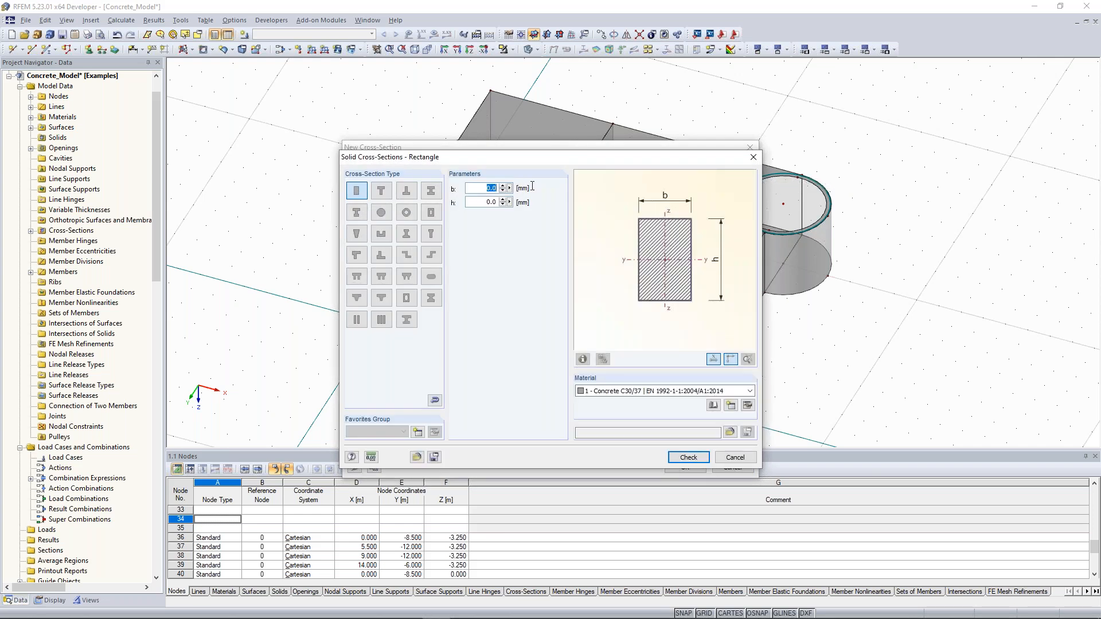
text(200)
key(Tab)
text(150)
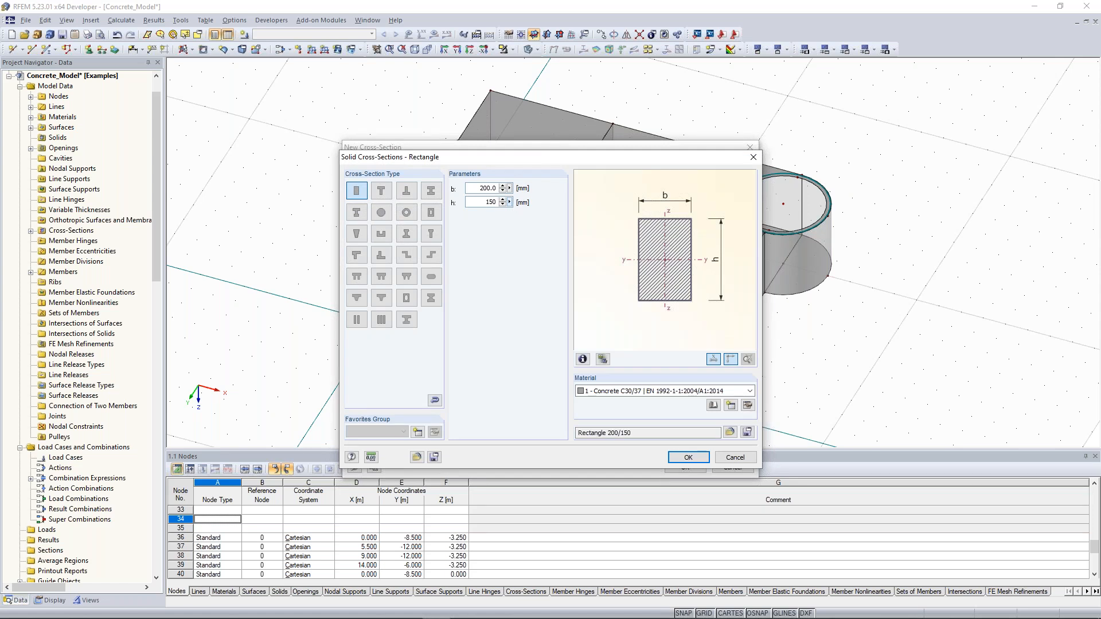
click(689, 463)
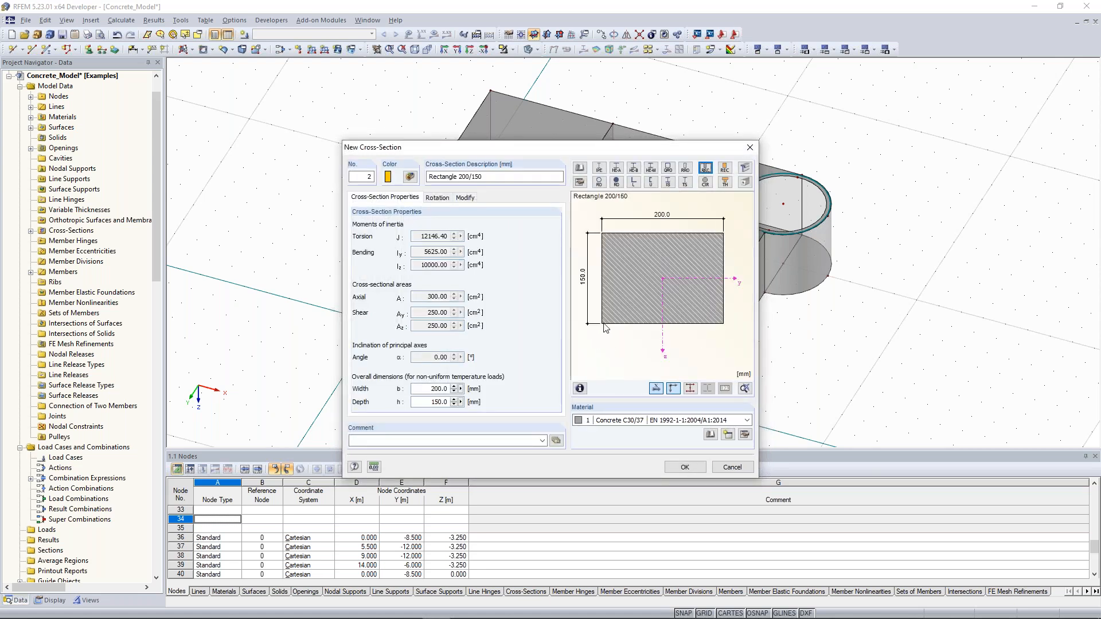
click(685, 467)
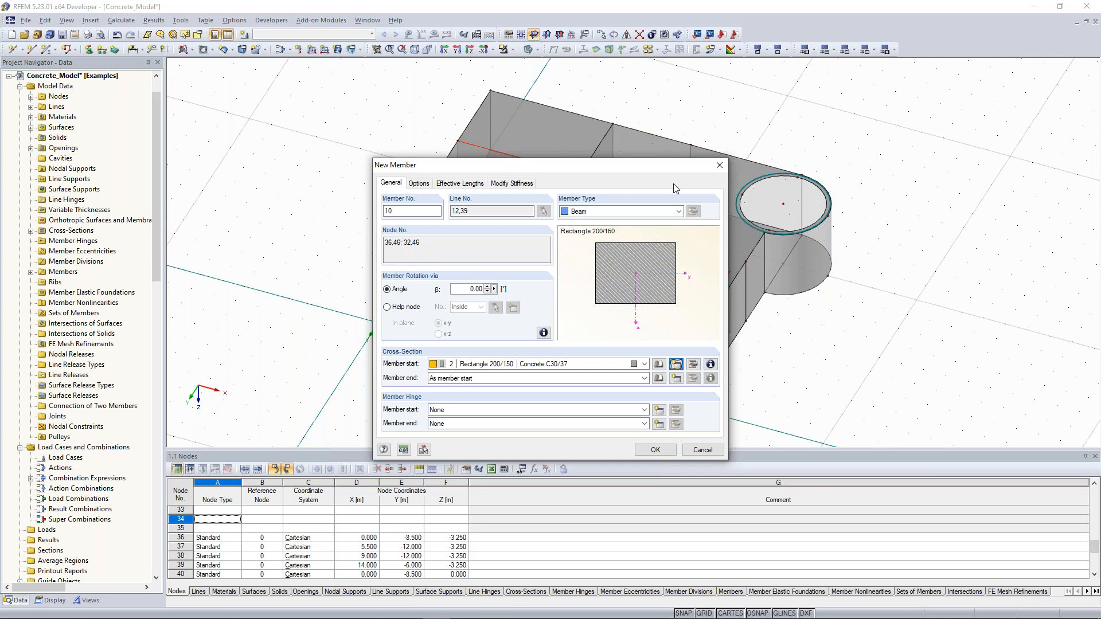
Step: Set the new member's type to Rib and position it on the +z-side of the surface
click(679, 211)
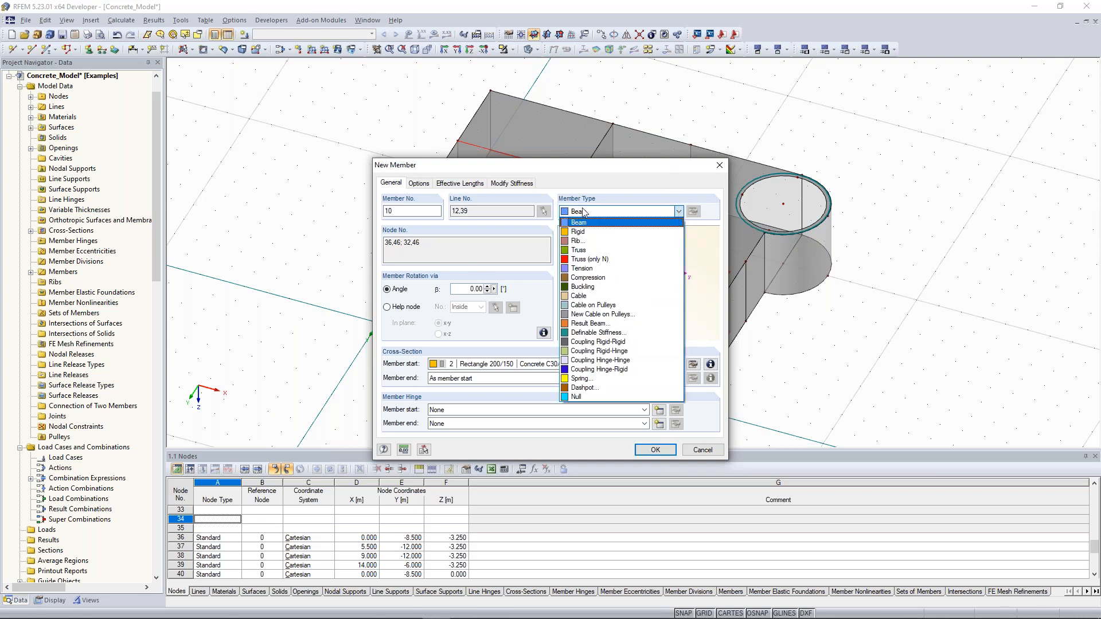
click(581, 241)
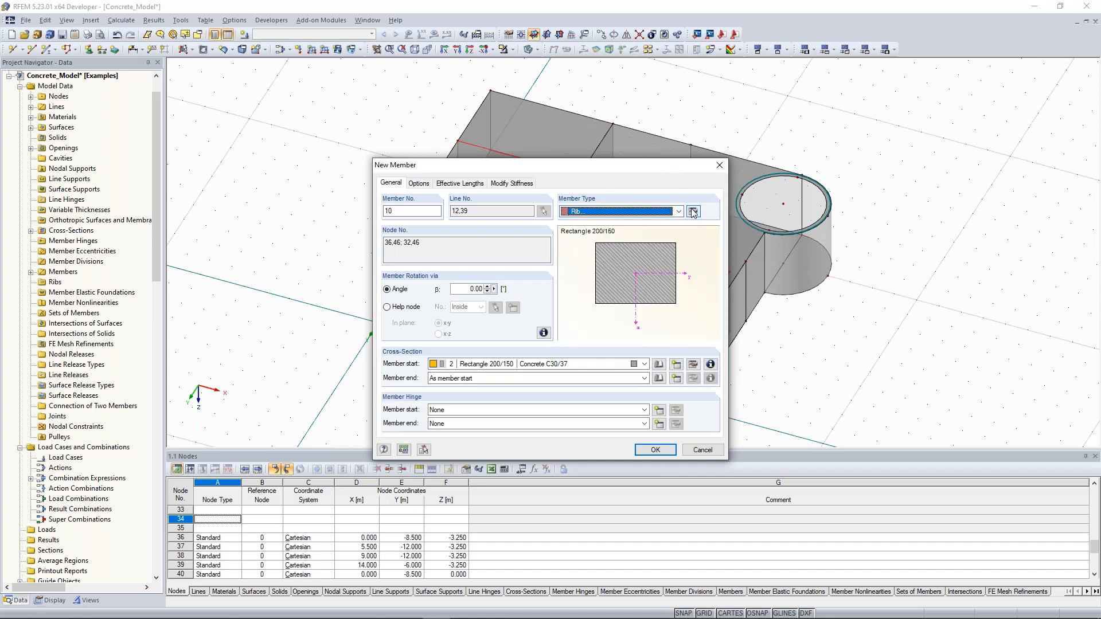
click(695, 212)
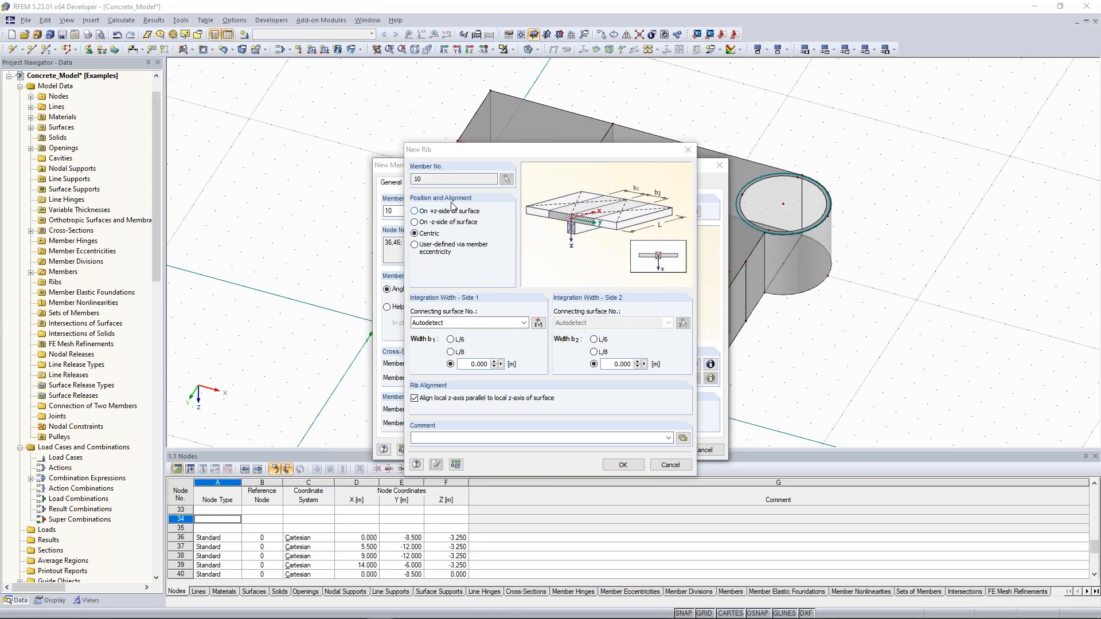
click(431, 223)
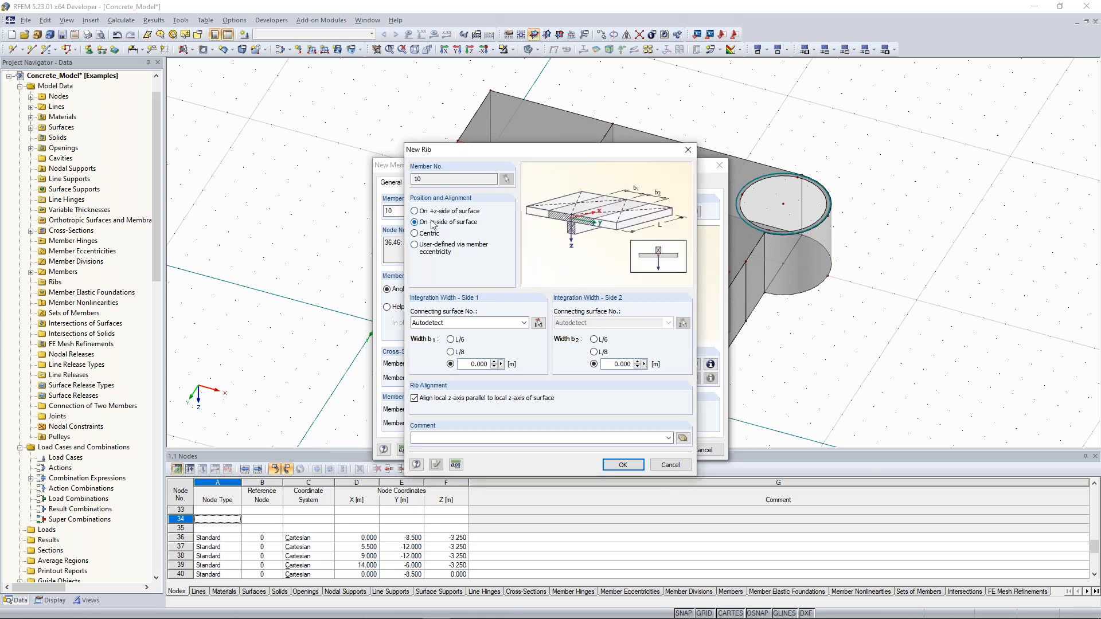
click(432, 211)
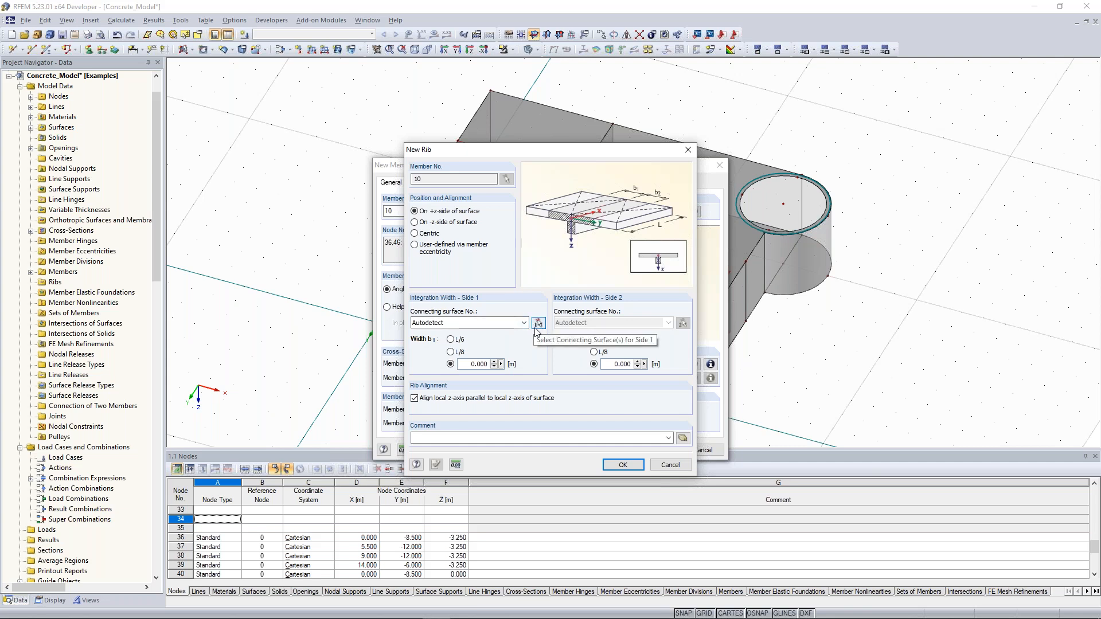
Step: Set the rib's integration widths to L/8 with ceiling surface 3 connected on both sides, and apply the rib to the beam lines
click(453, 352)
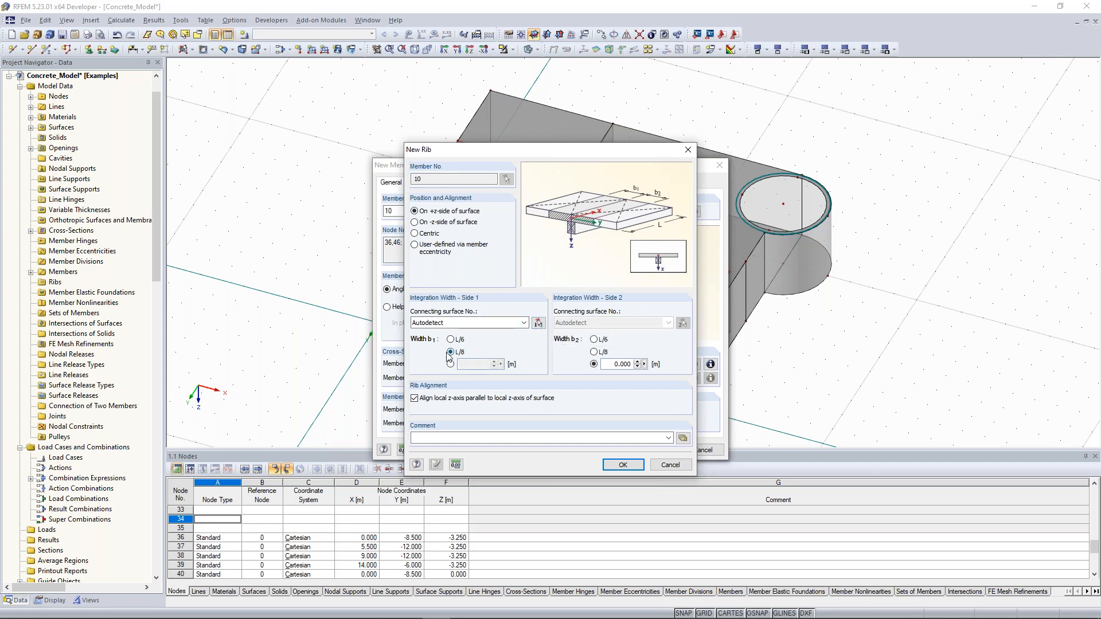
click(538, 324)
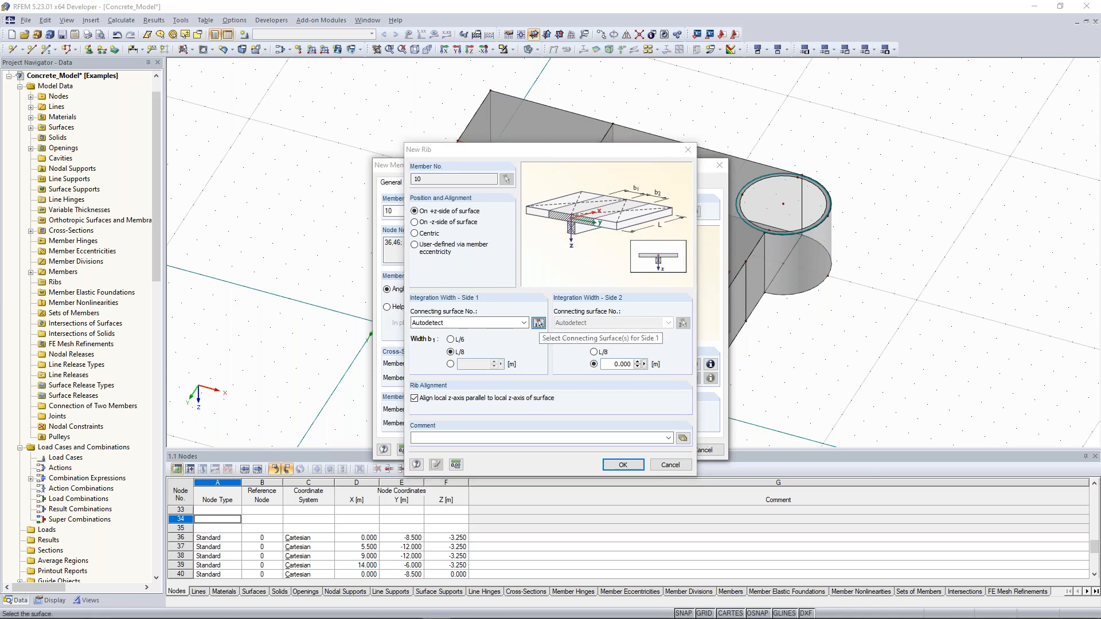
click(48, 48)
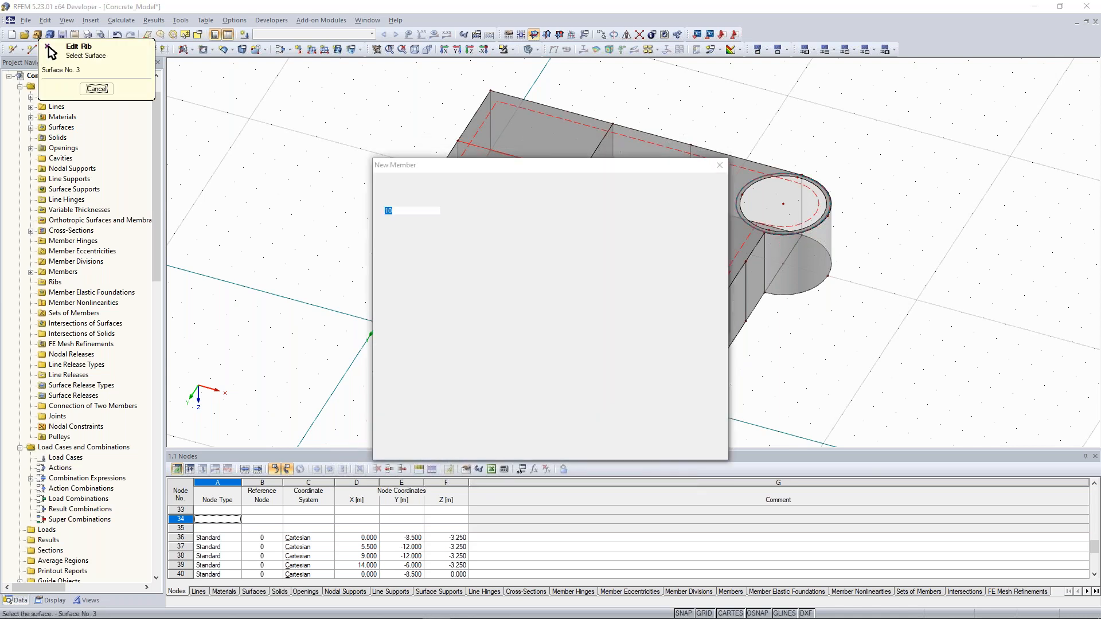
click(603, 352)
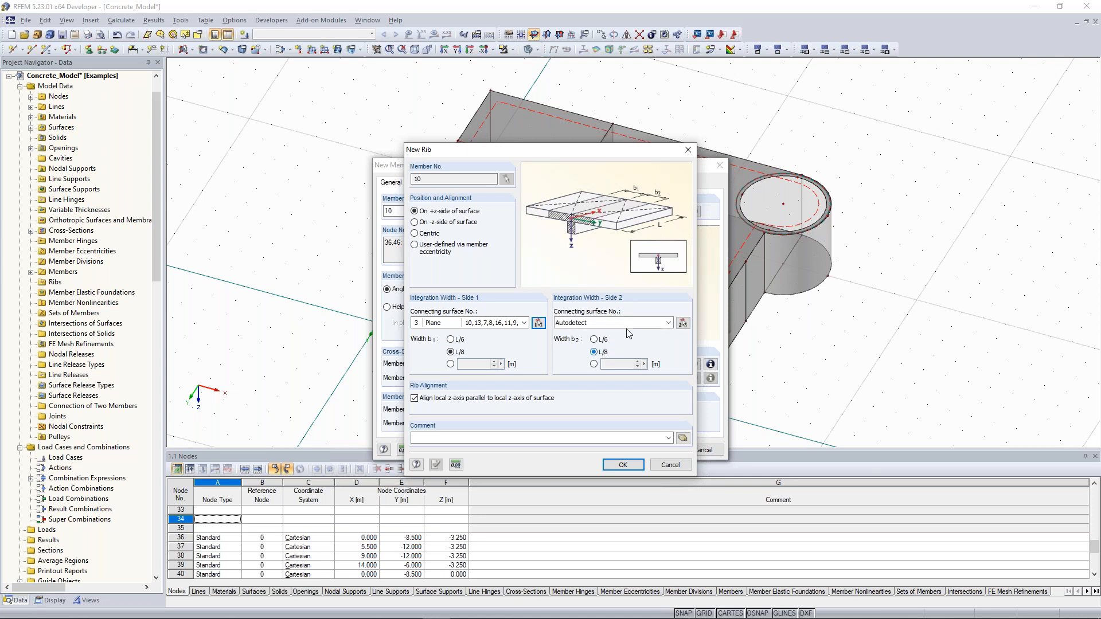
click(682, 323)
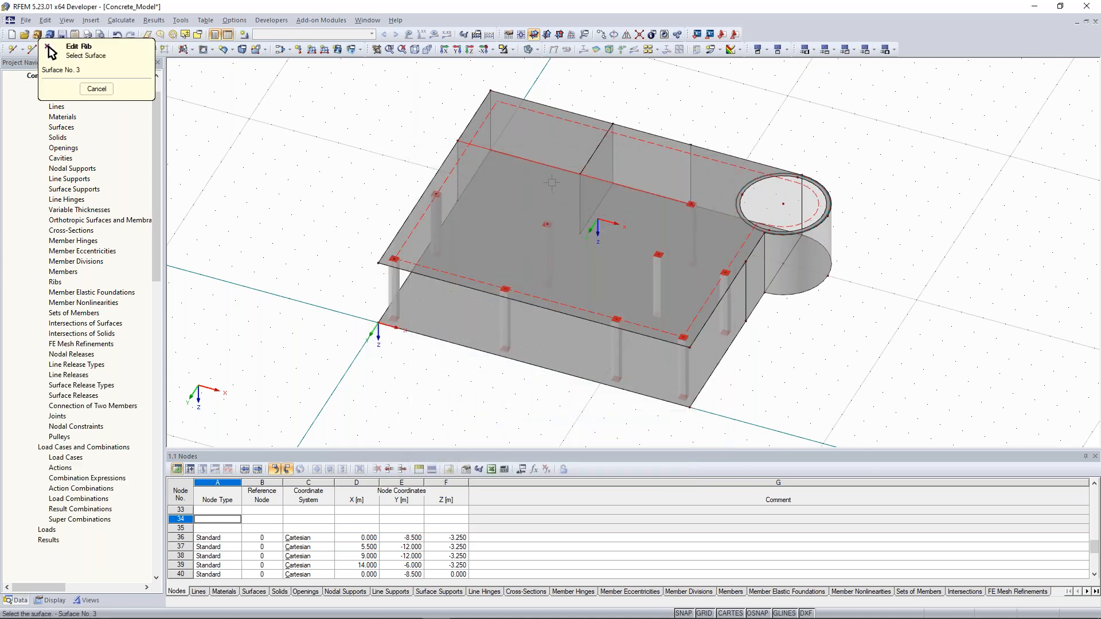
click(50, 52)
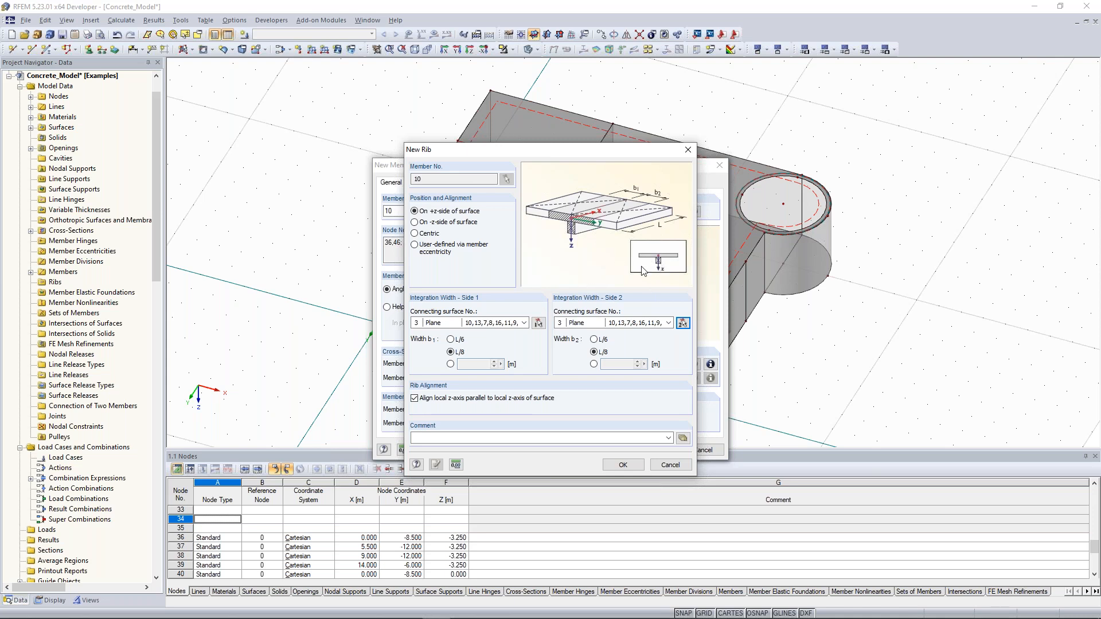
drag(554, 150, 289, 131)
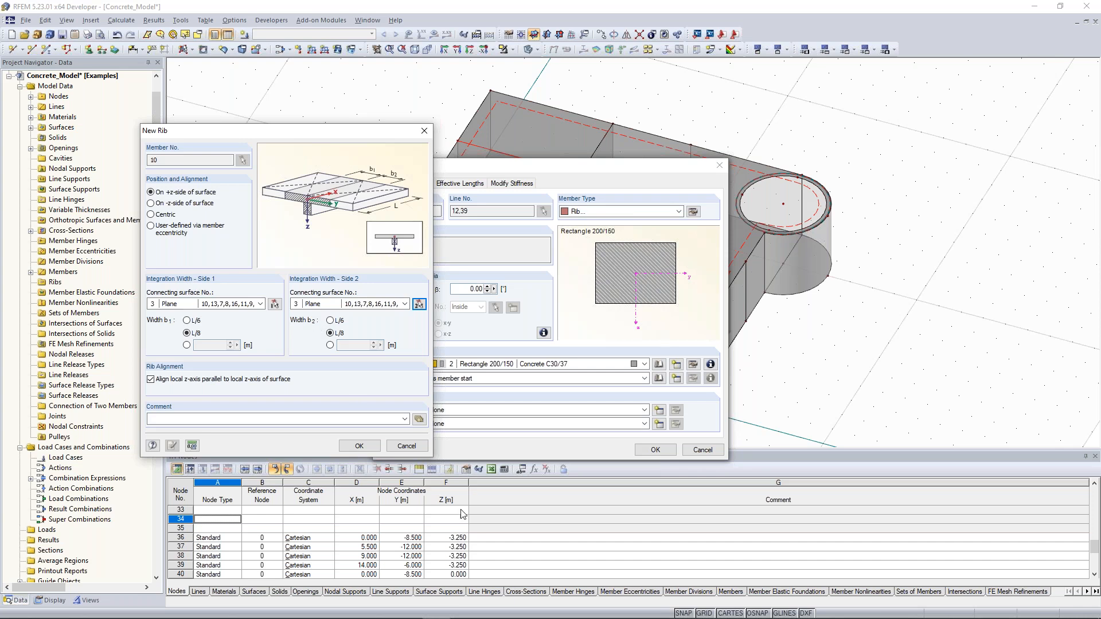
click(361, 447)
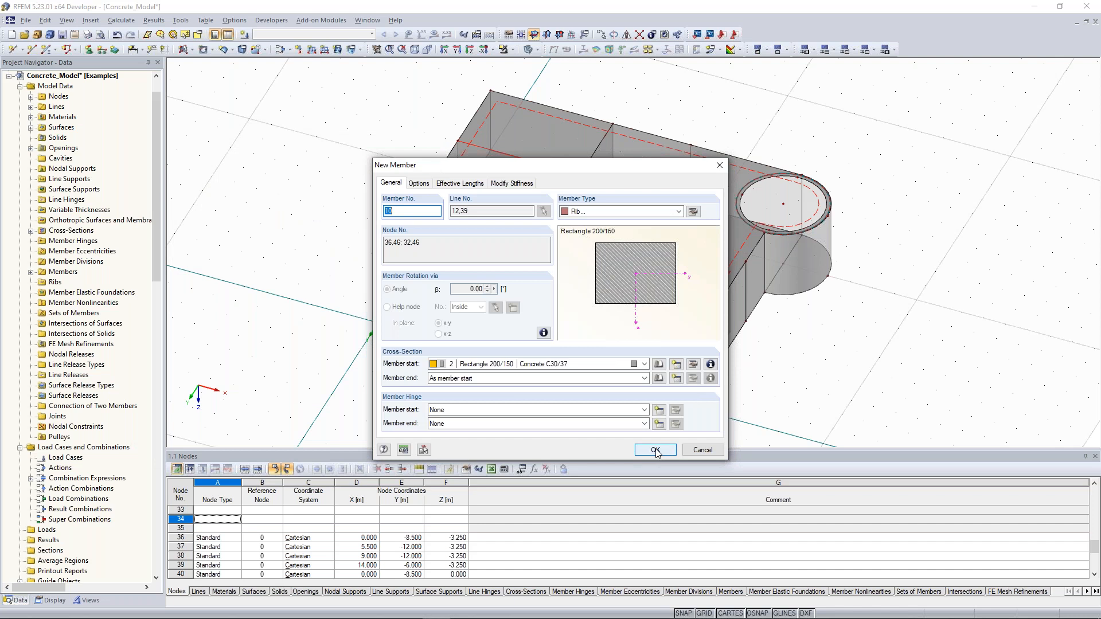
click(656, 451)
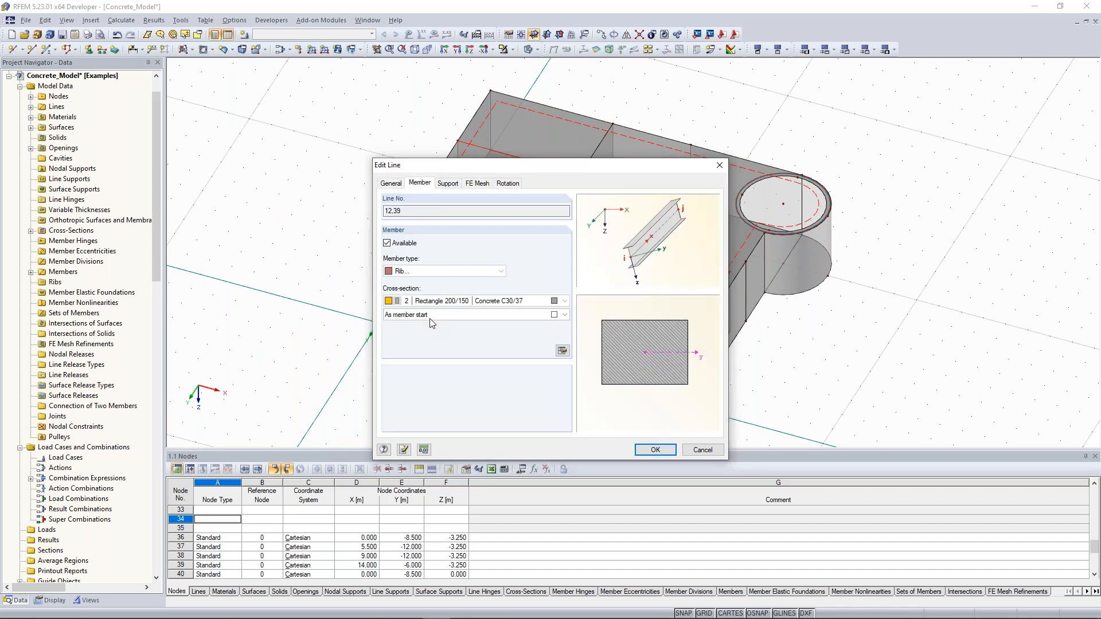
click(655, 450)
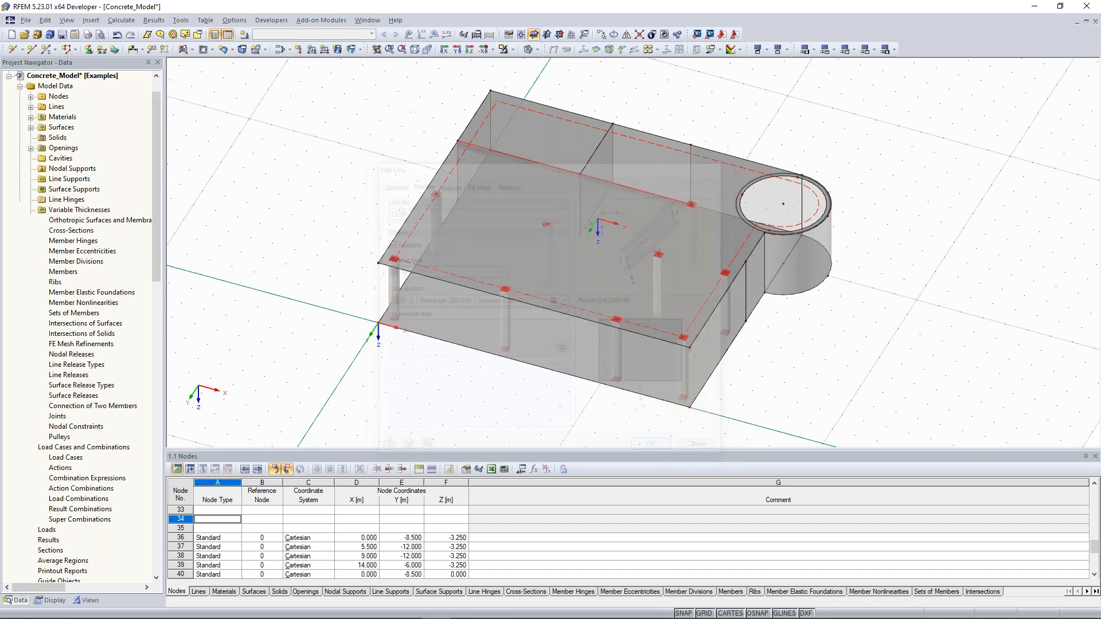
Step: Render the model's surfaces as filled with their thickness to inspect the ribs under the ceiling slab
ctrl+middle_drag(299, 231, 512, 201)
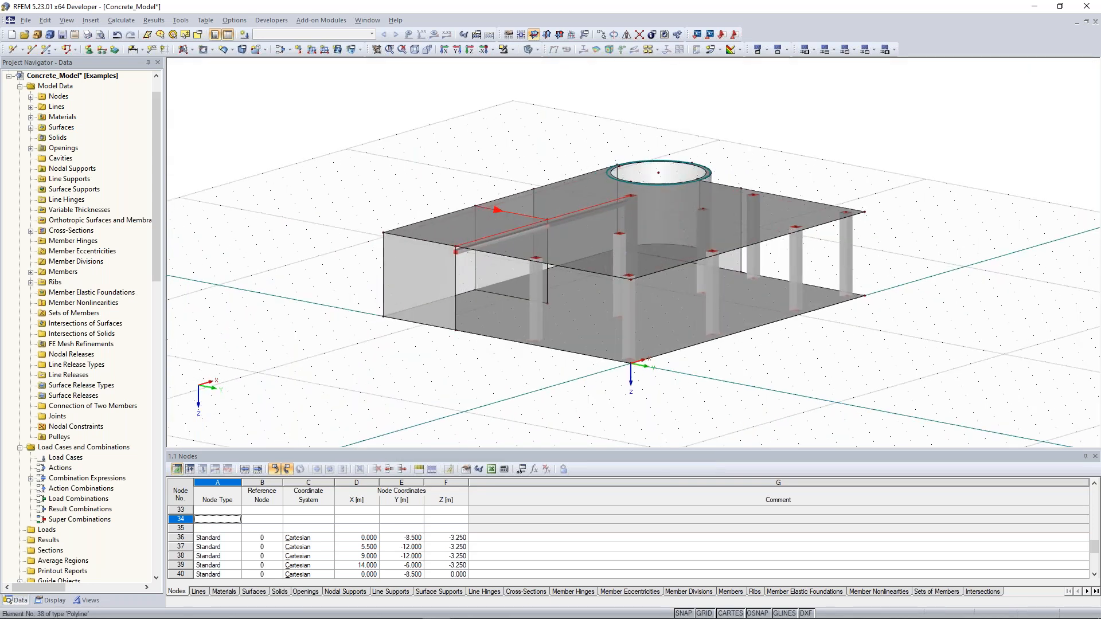
scroll(488, 213, up, 5)
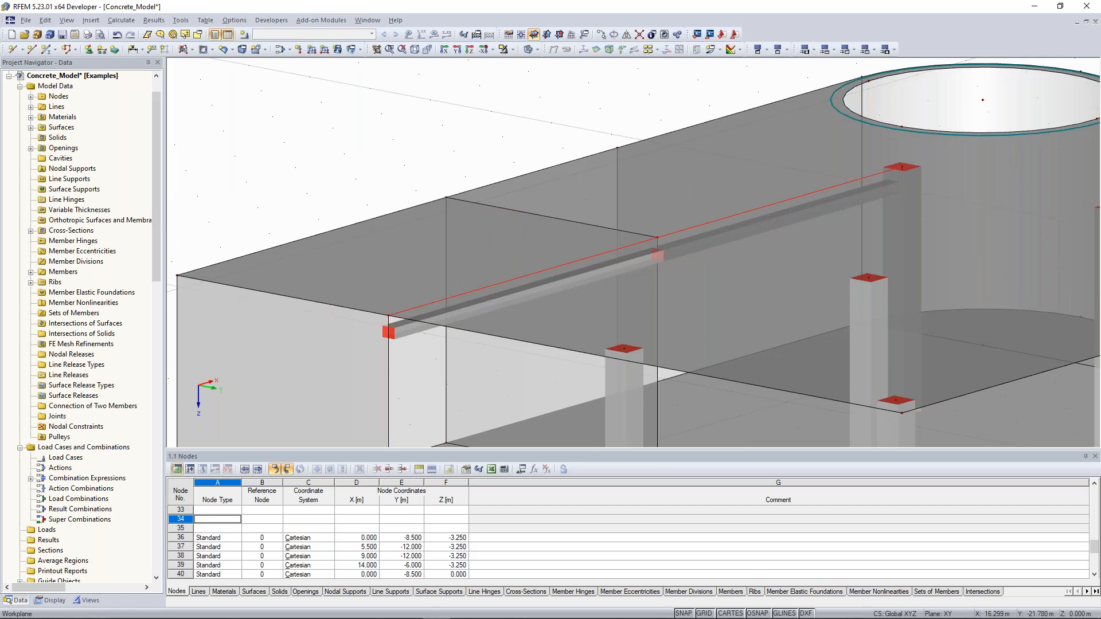
scroll(516, 270, up, 3)
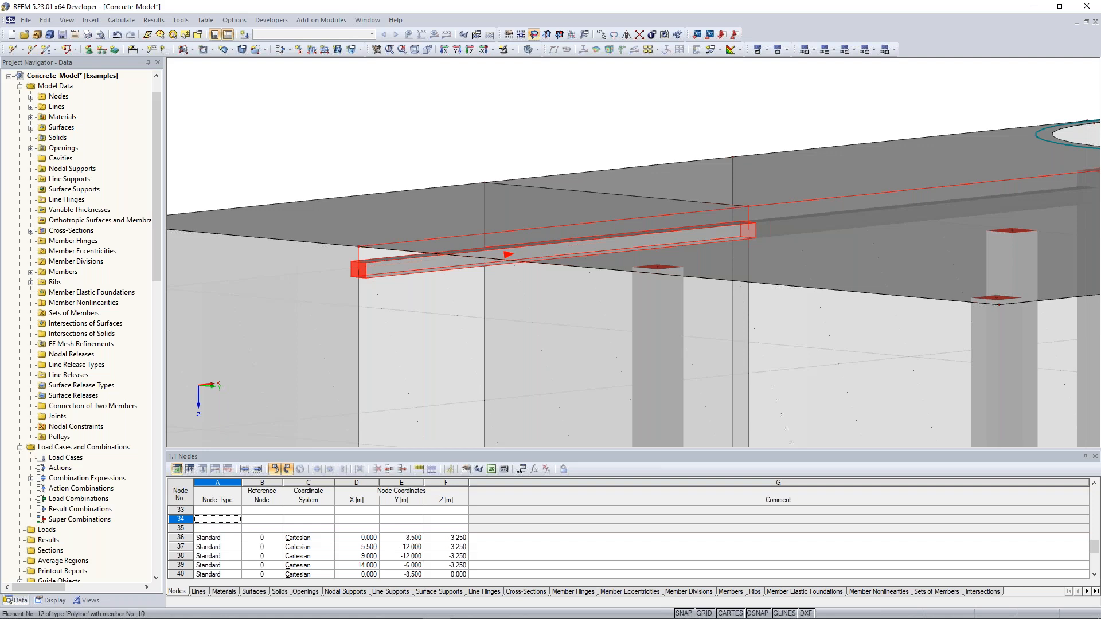
scroll(475, 160, down, 3)
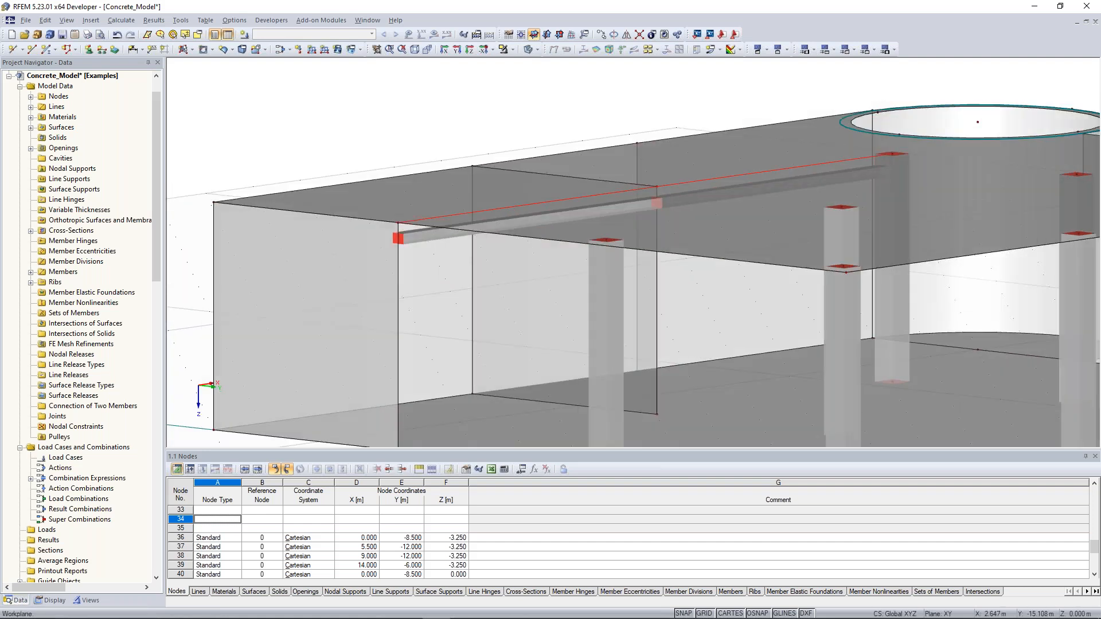
click(51, 601)
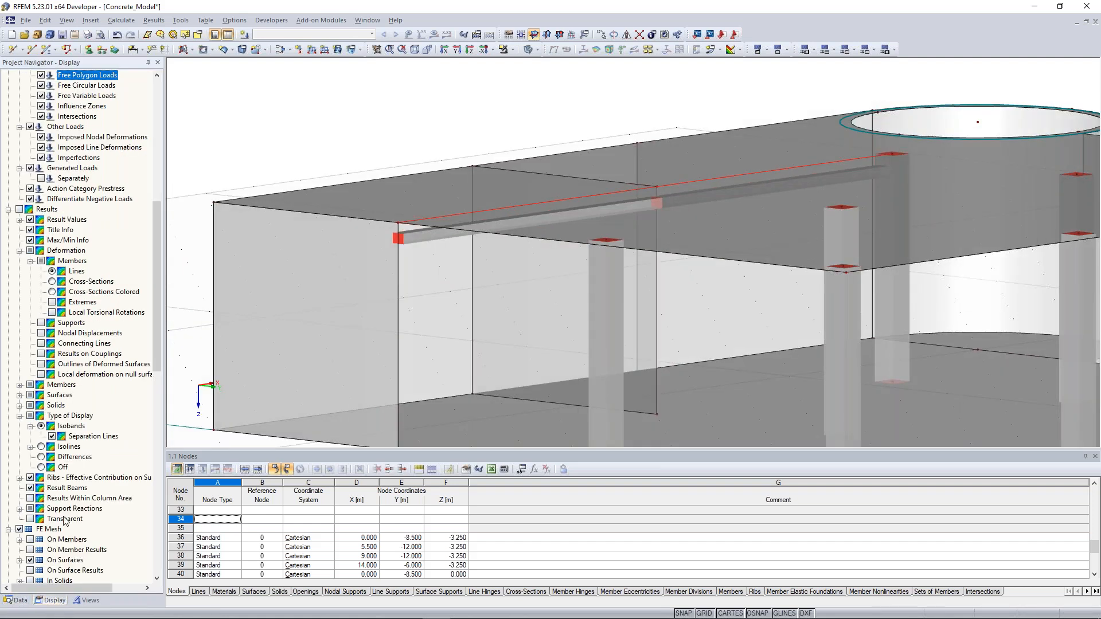
scroll(65, 520, down, 5)
scroll(65, 520, down, 3)
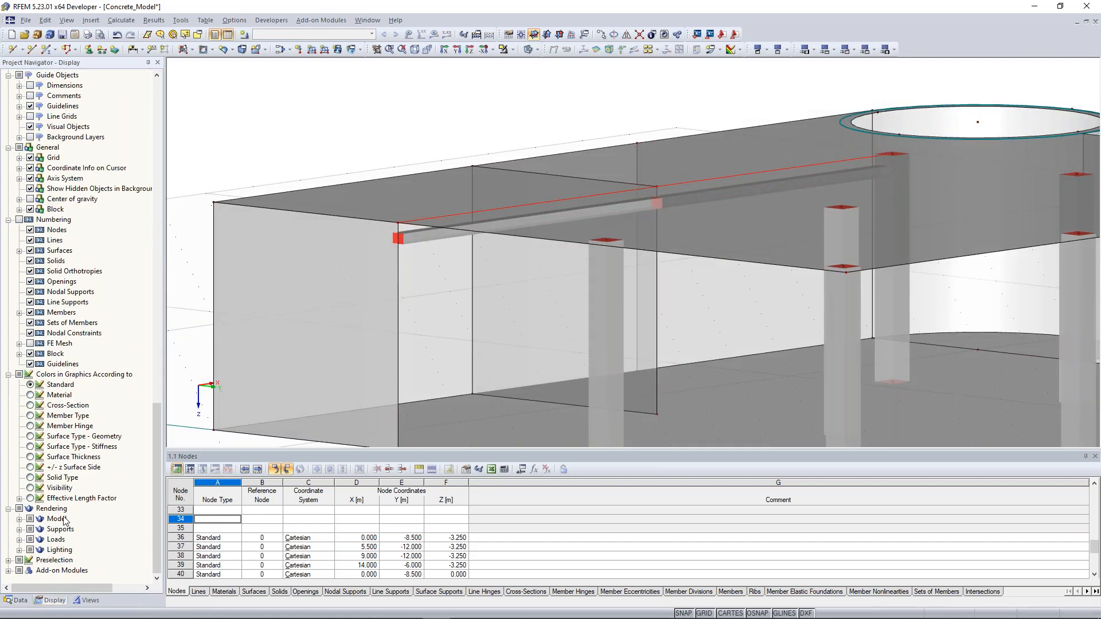
click(19, 519)
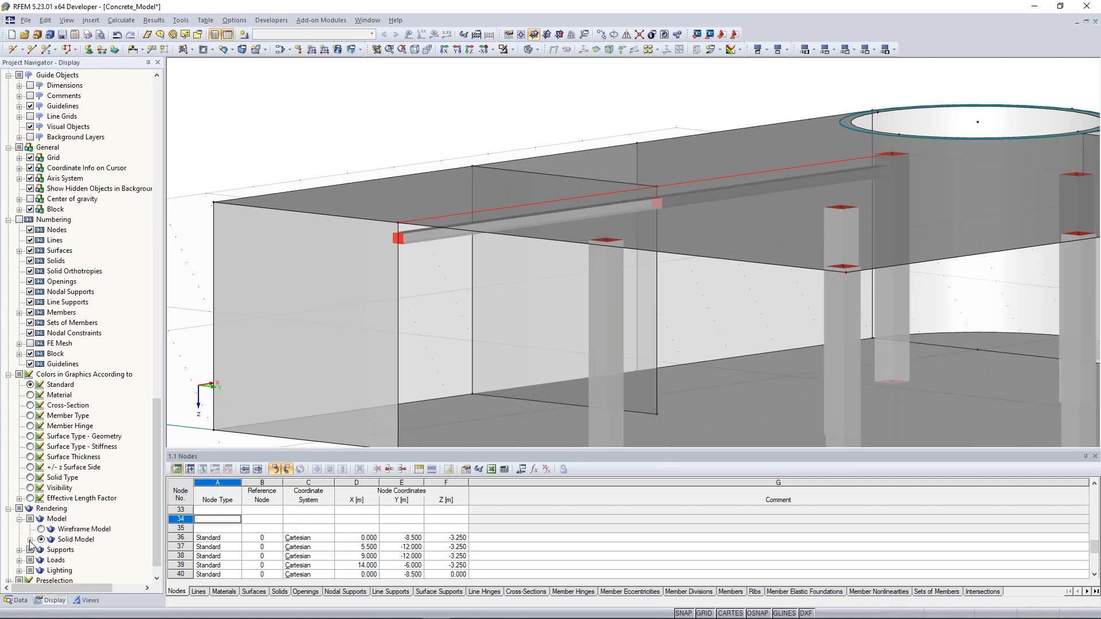
click(30, 541)
scroll(31, 545, down, 2)
click(41, 508)
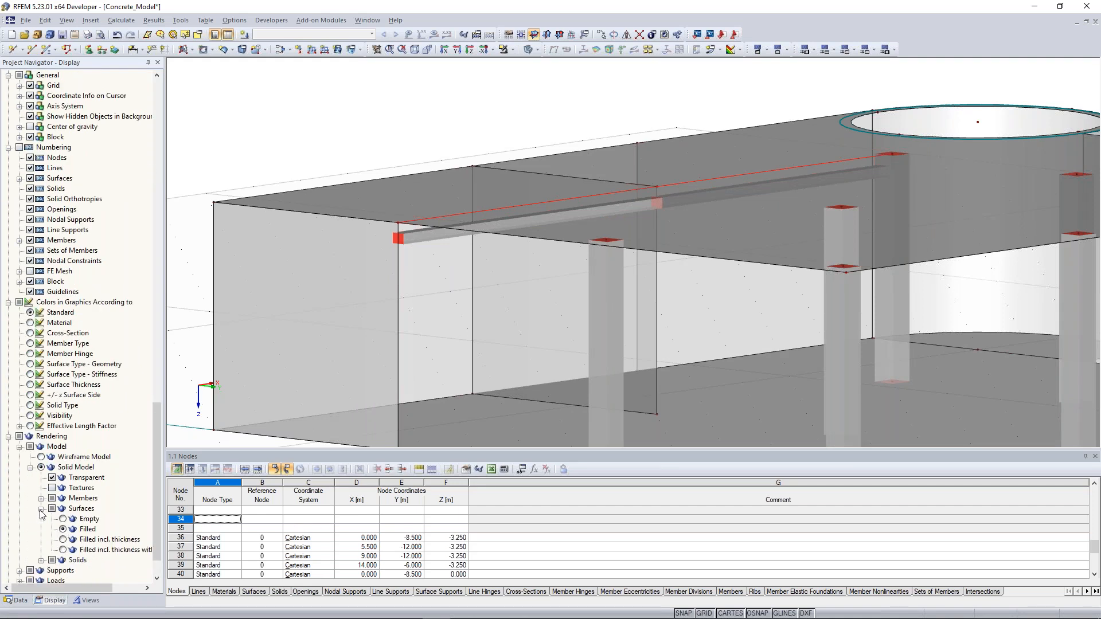
click(63, 549)
Step: Examine the rib's position relative to the ceiling slab's thickness and restore the plain Filled surface rendering
ctrl+middle_drag(433, 151, 422, 176)
scroll(423, 194, up, 3)
ctrl+middle_drag(403, 278, 439, 220)
scroll(426, 184, up, 2)
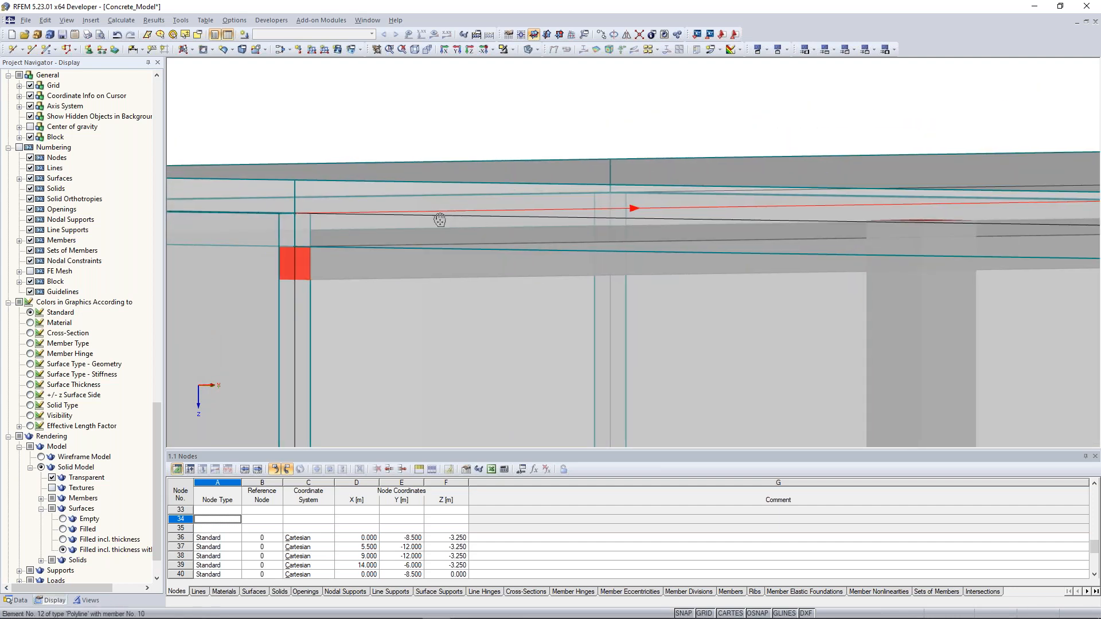
ctrl+middle_drag(440, 220, 441, 235)
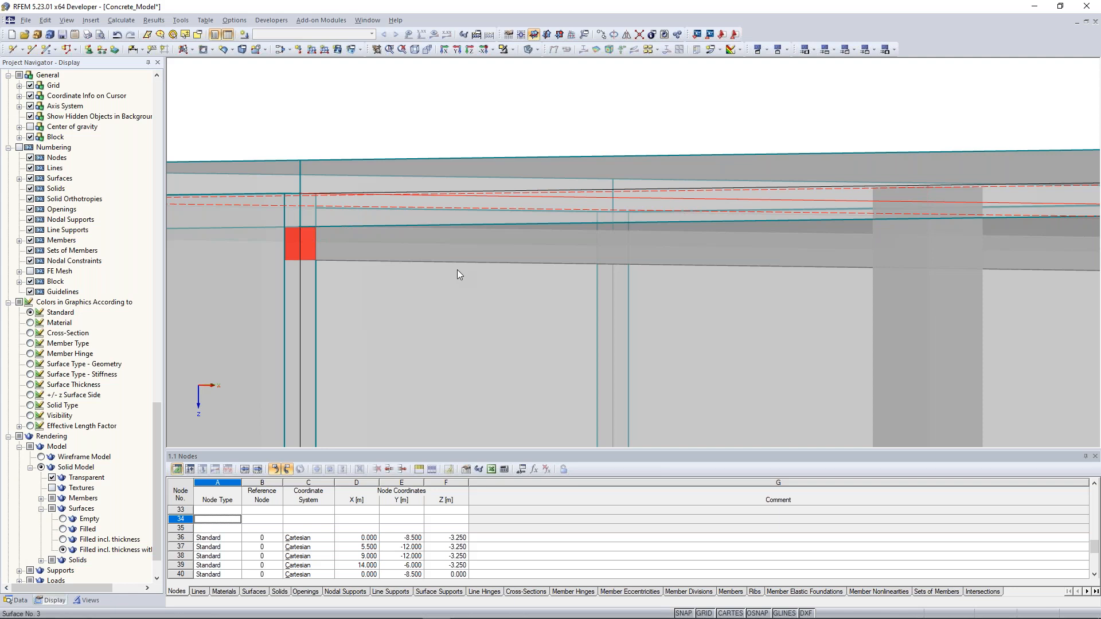
middle_drag(465, 154, 478, 178)
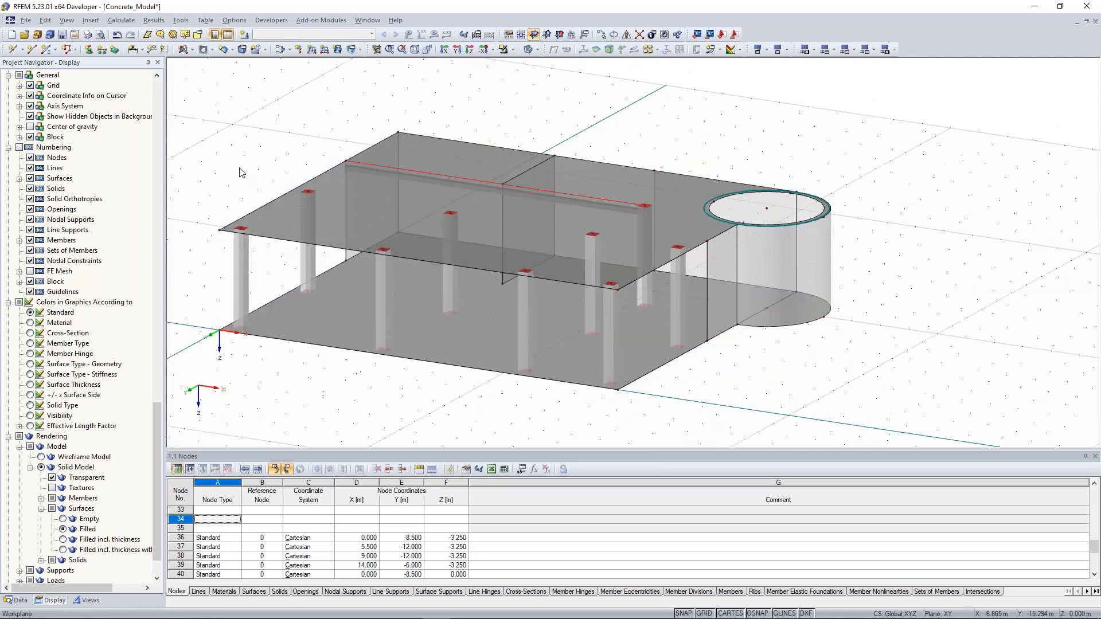
scroll(242, 172, down, 2)
middle_drag(276, 159, 448, 203)
ctrl+middle_drag(328, 166, 485, 320)
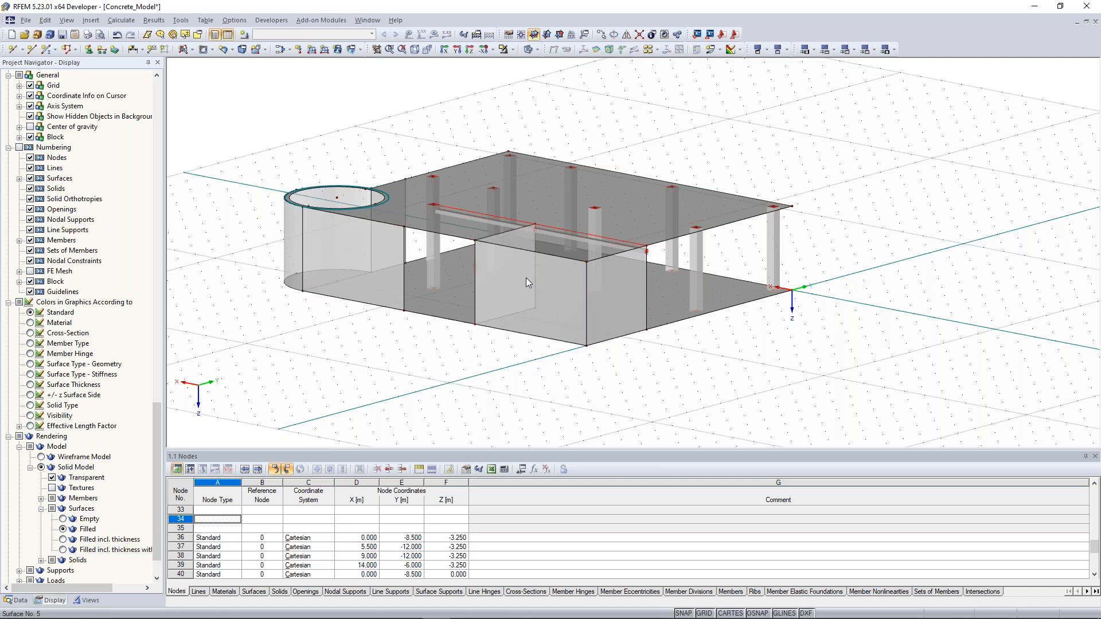
scroll(525, 277, up, 2)
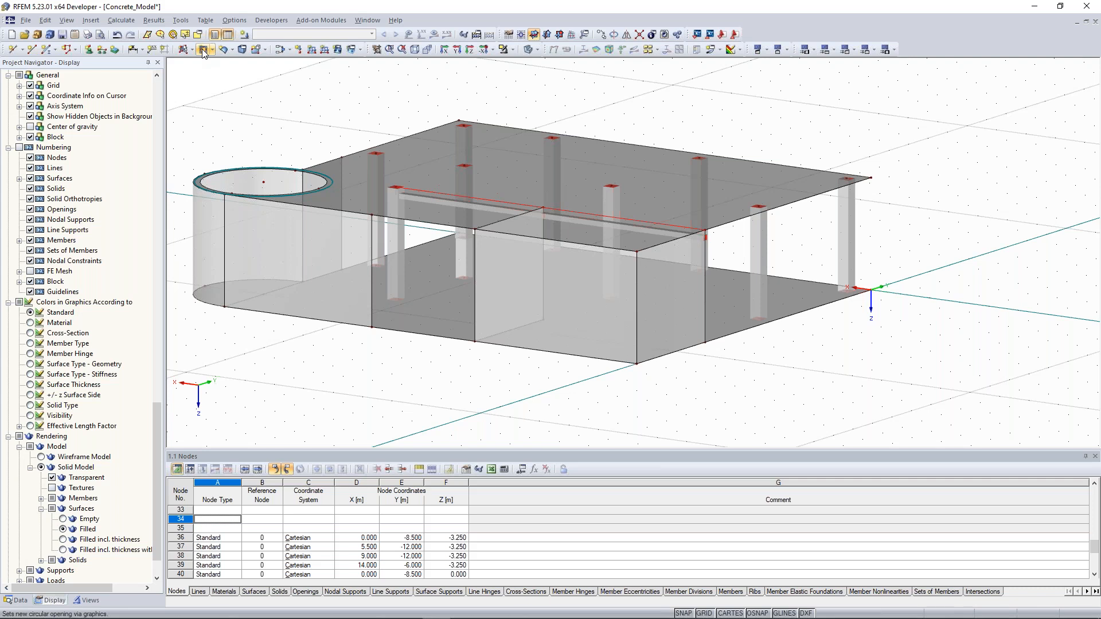
click(202, 49)
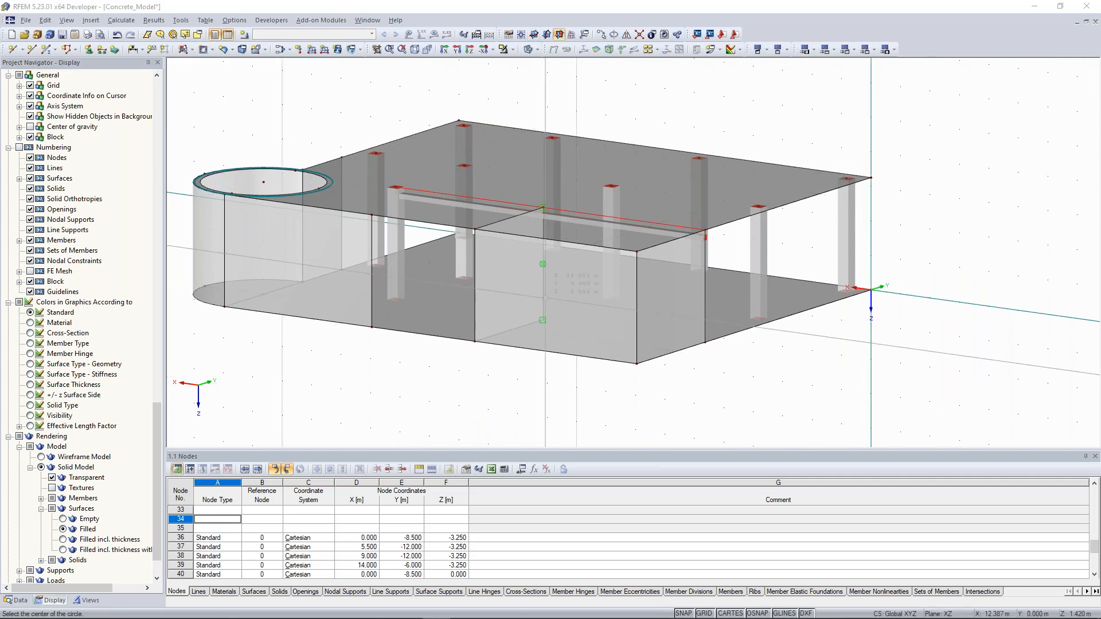
click(533, 35)
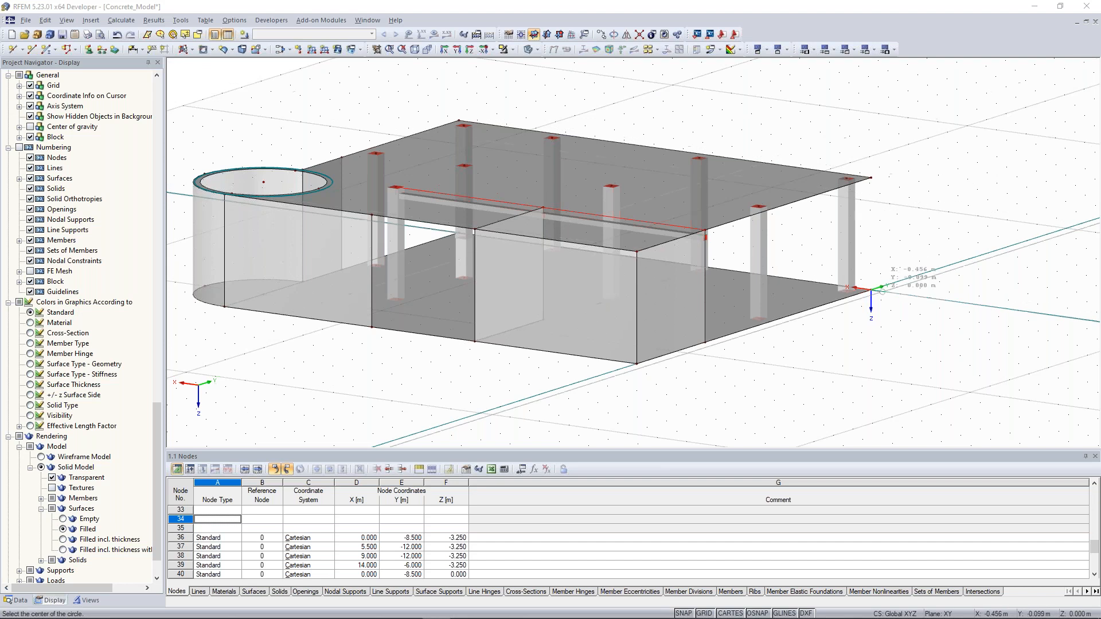
key(Escape)
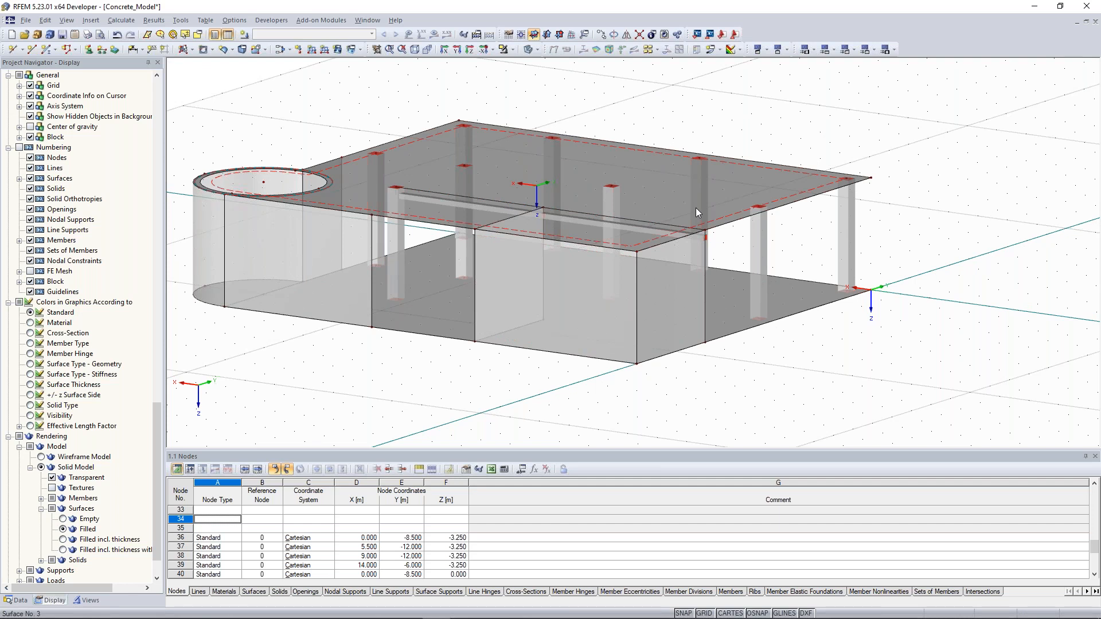
Step: Place the work plane's origin at the base corner of the rear wall and set the work plane to XZ
ctrl+middle_drag(697, 207, 351, 187)
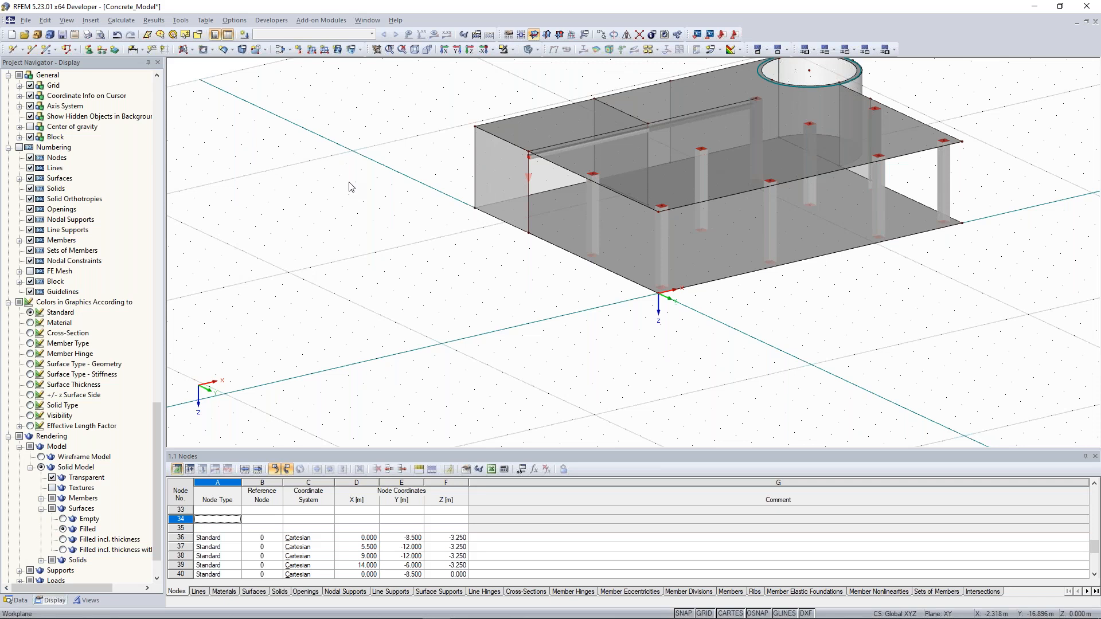
scroll(453, 234, up, 1)
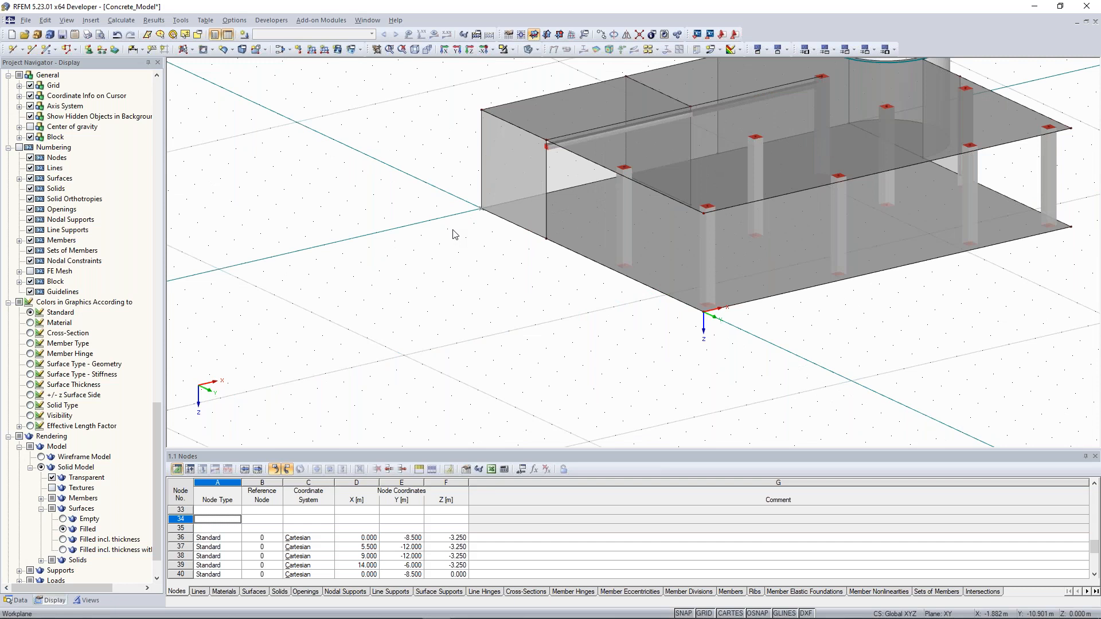
ctrl+middle_drag(455, 234, 519, 143)
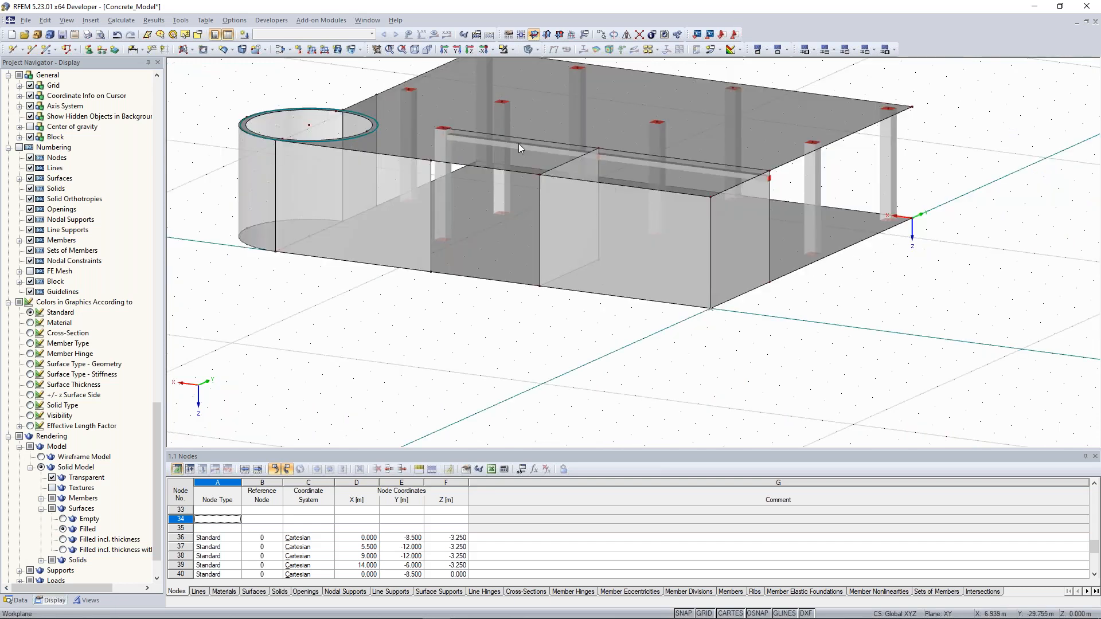
click(560, 36)
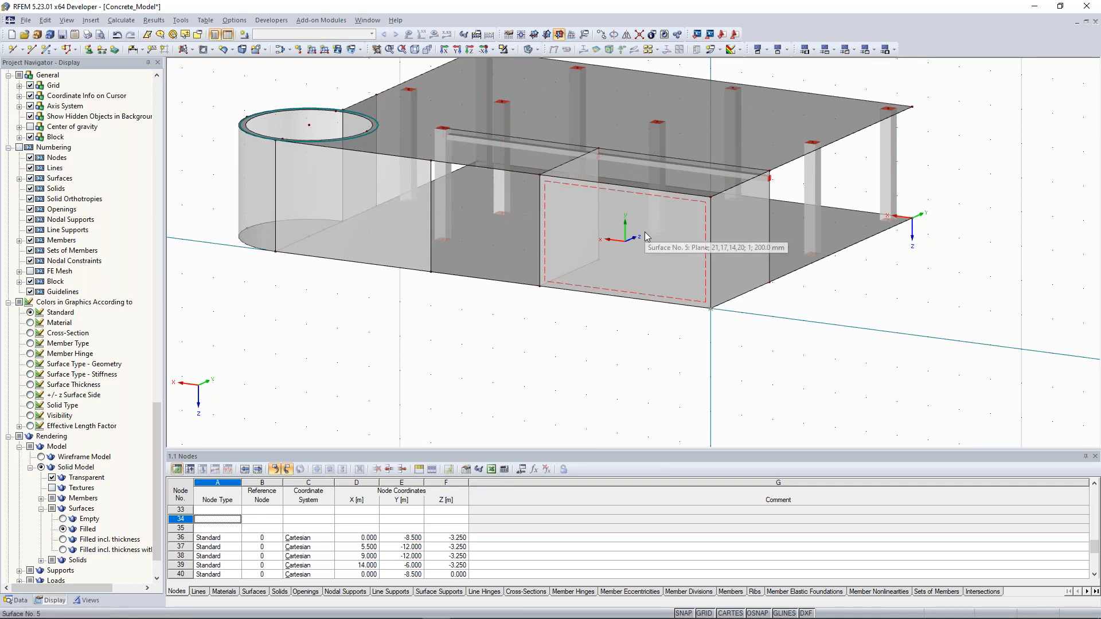
middle_drag(339, 321, 317, 357)
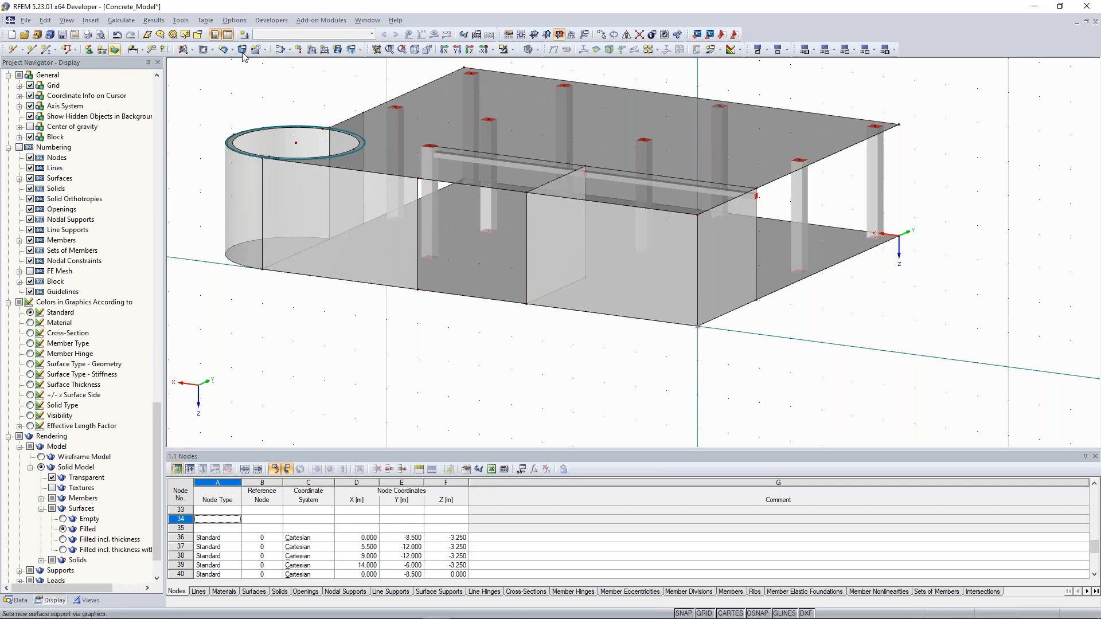
click(213, 50)
click(223, 65)
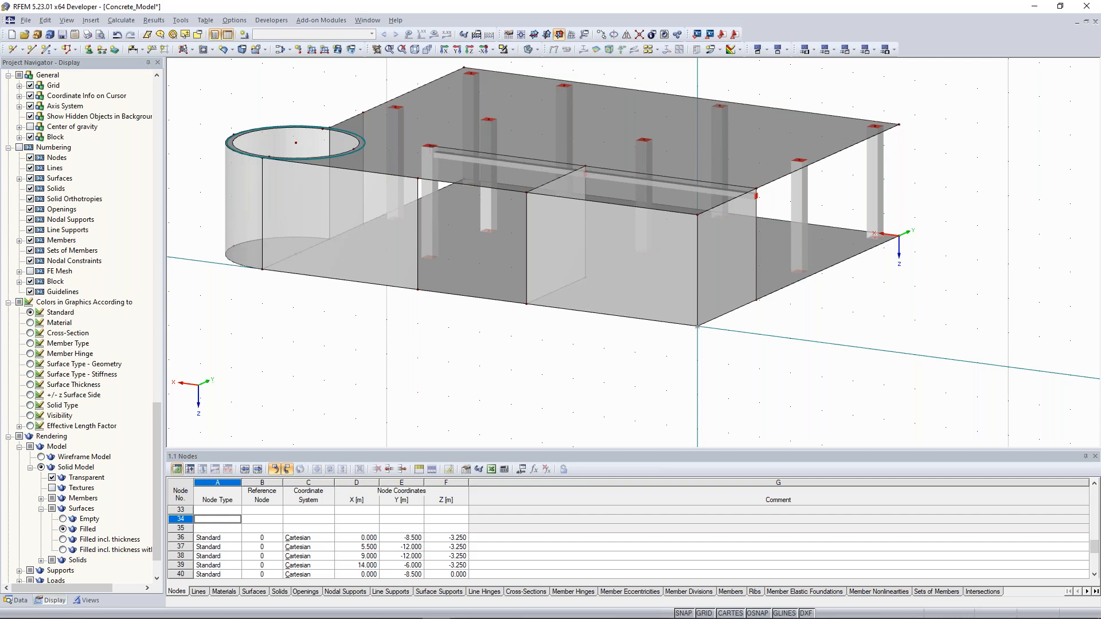
scroll(590, 220, up, 2)
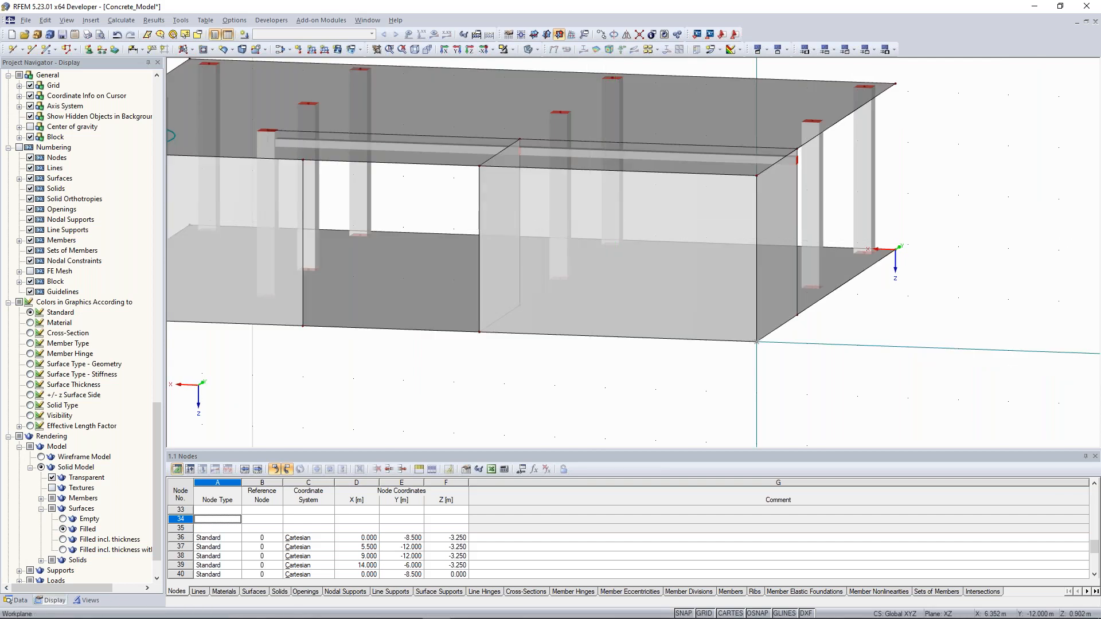
scroll(144, 334, down, 15)
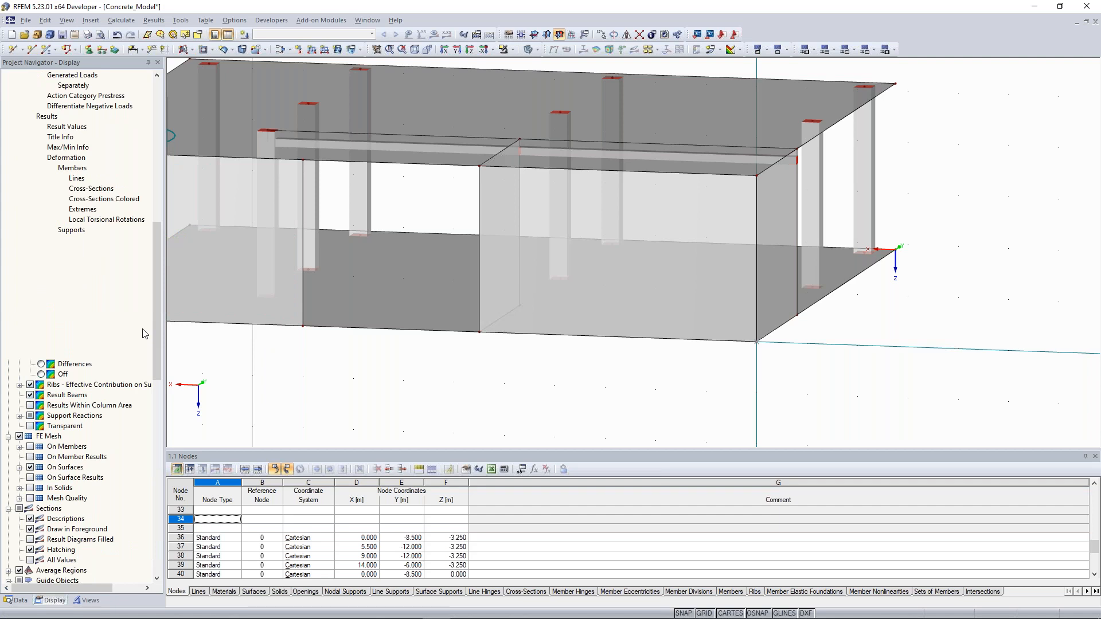
scroll(145, 334, up, 10)
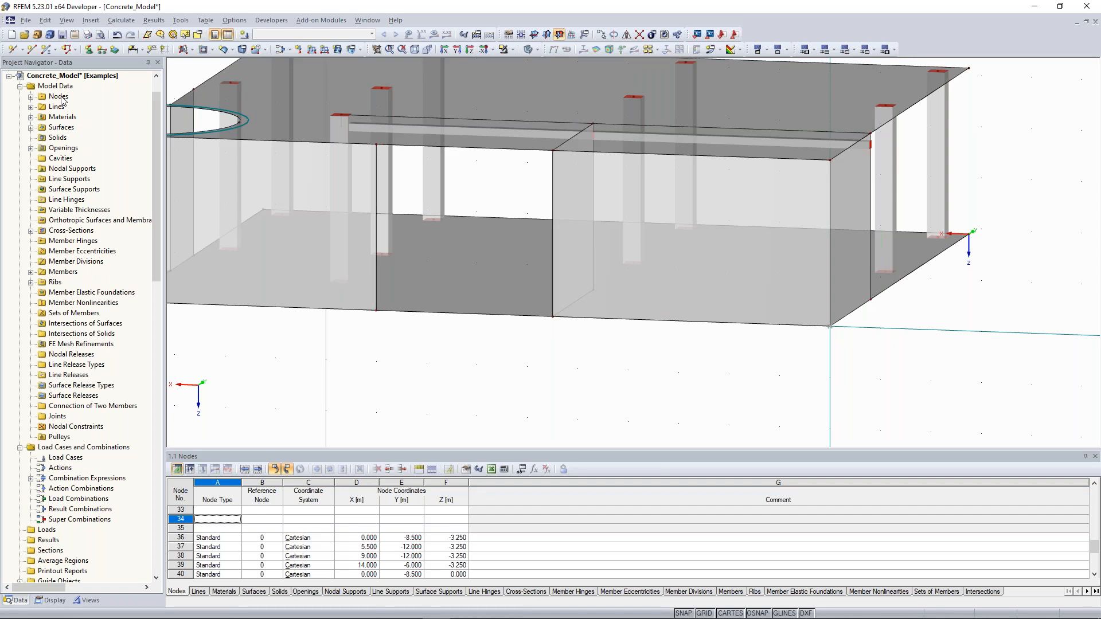
right_click(62, 100)
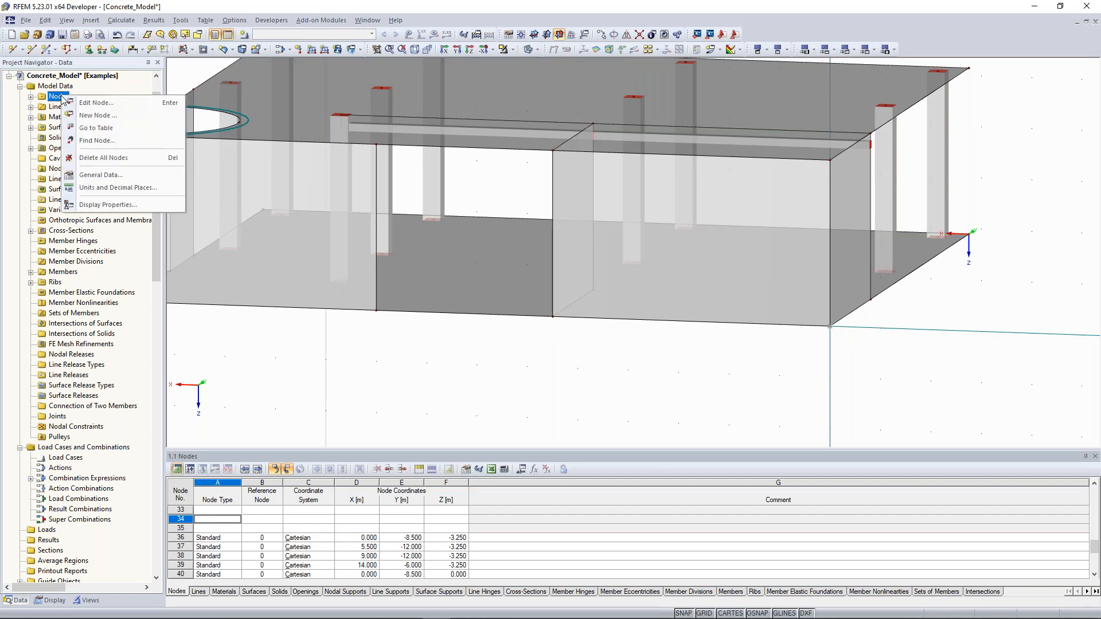
click(92, 116)
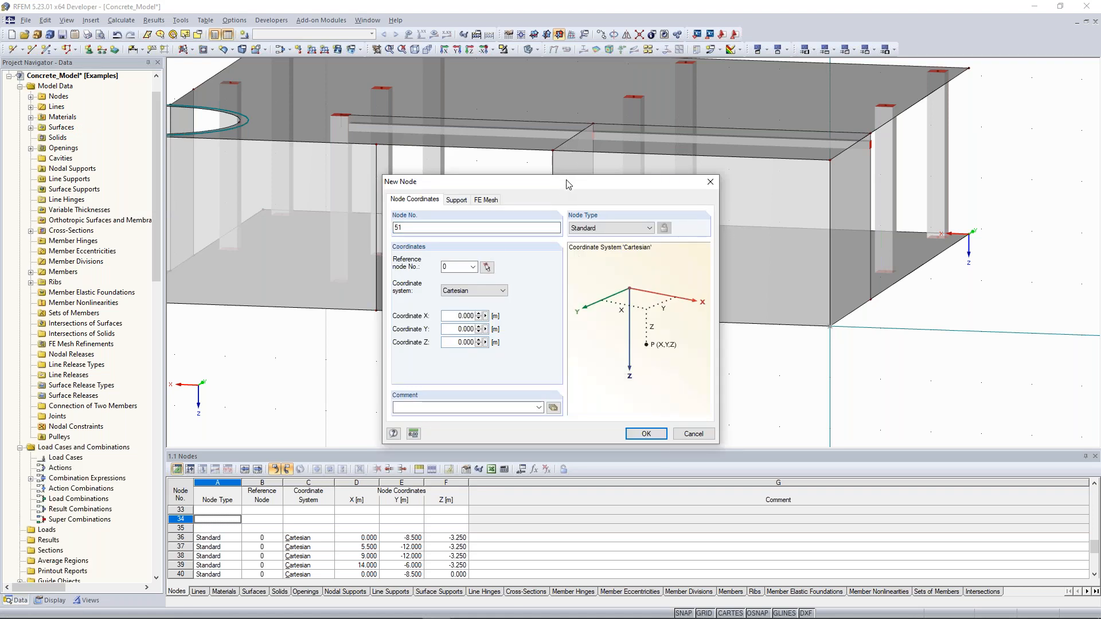
drag(563, 184, 230, 115)
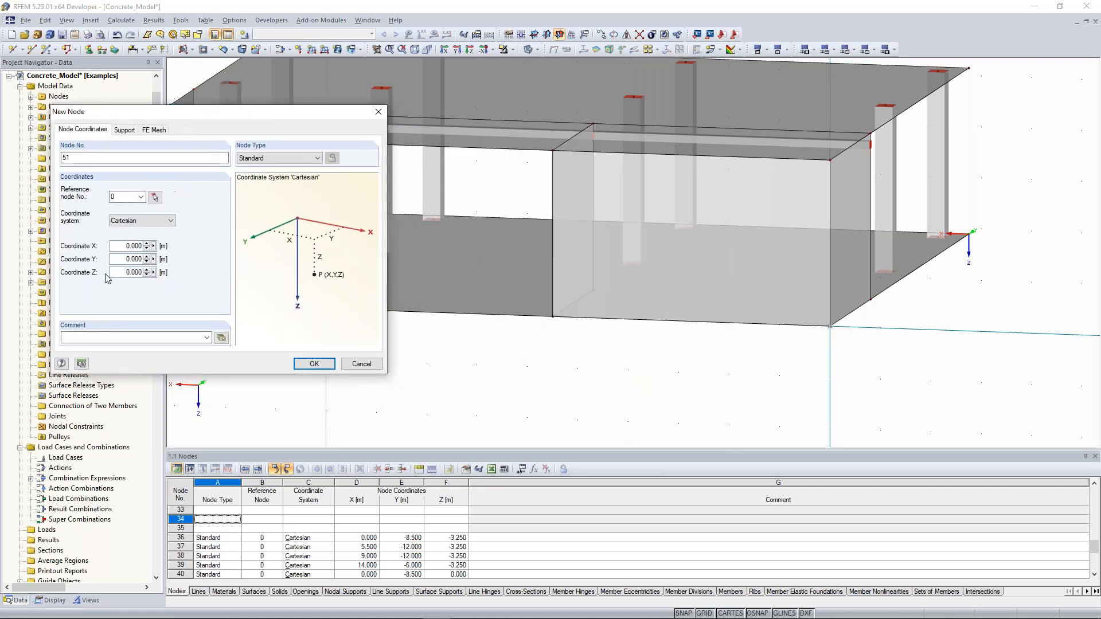
click(152, 221)
click(152, 220)
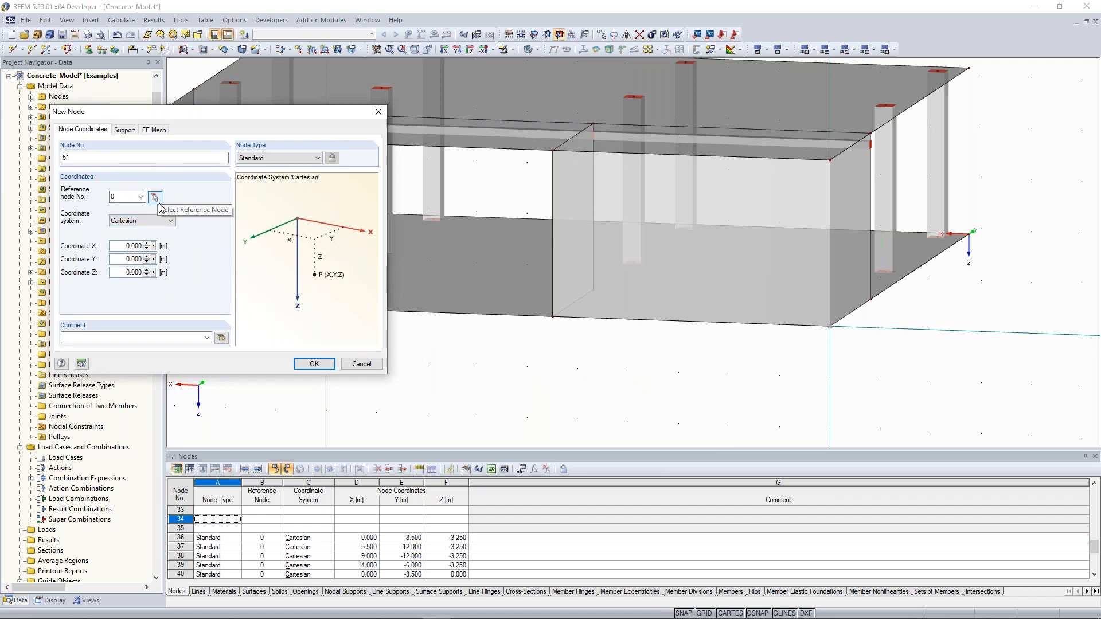
click(154, 198)
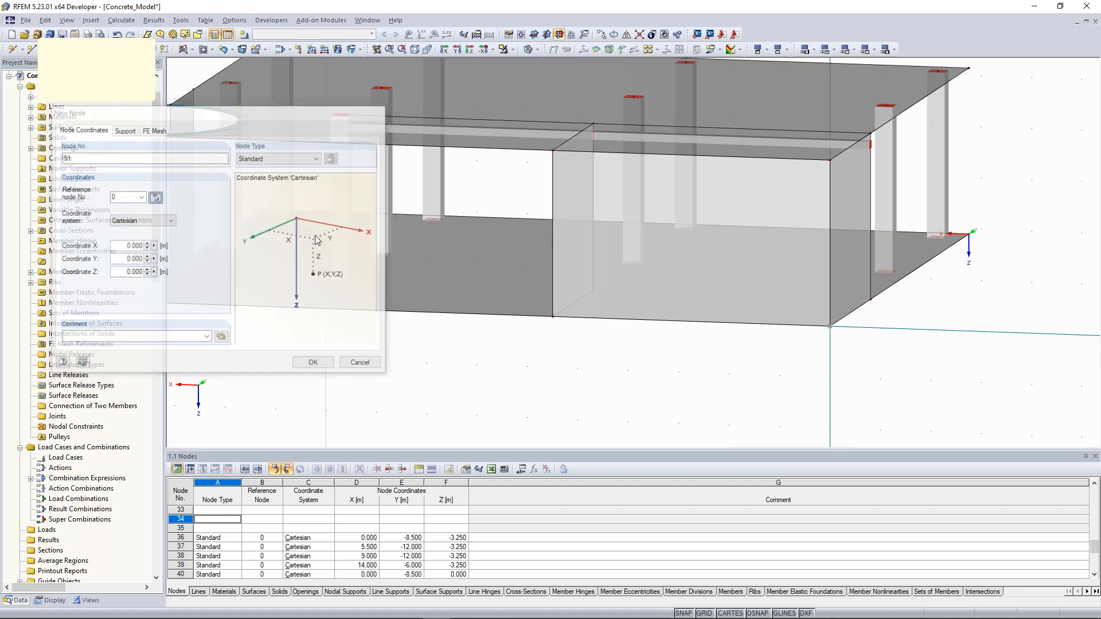
click(830, 326)
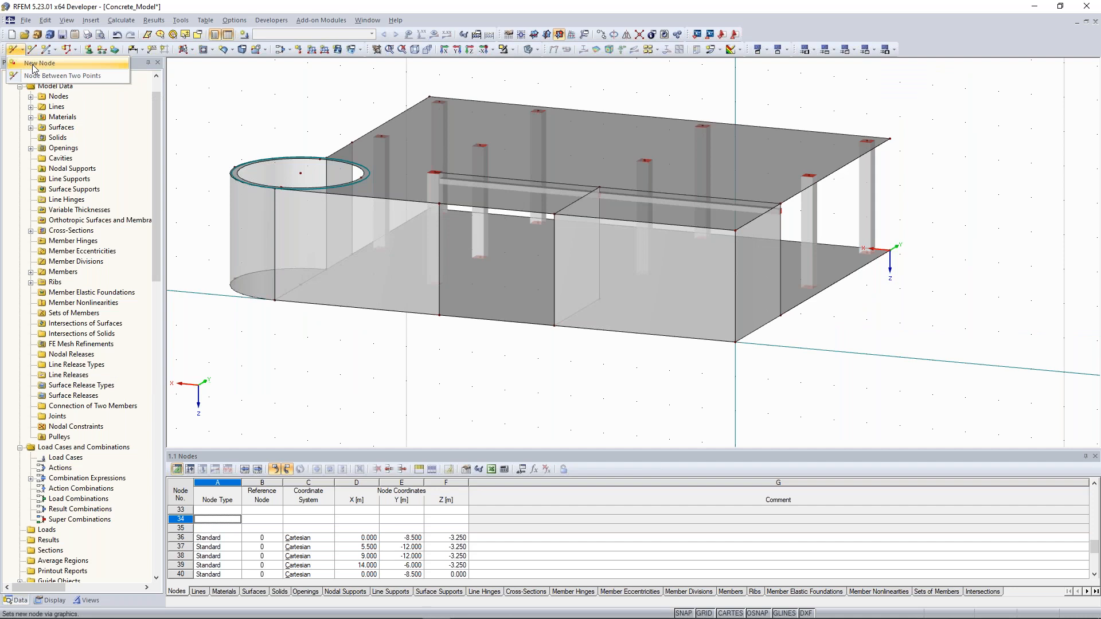
Step: Create a standard node on the rear wall at X' 5 m and Z' -2.5 m from the grid origin
click(32, 63)
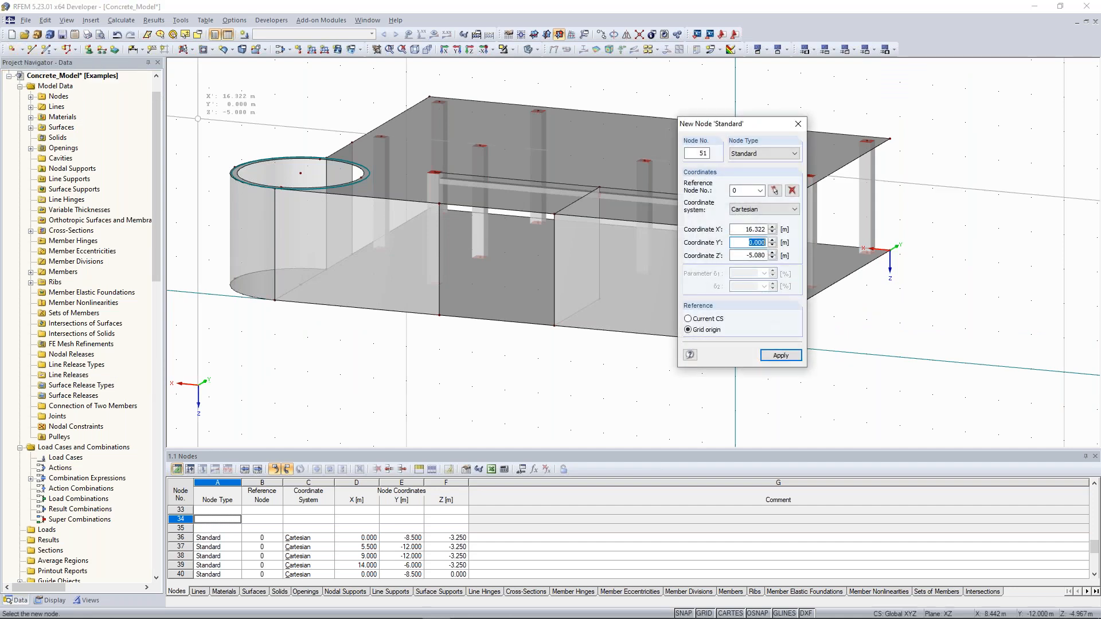
drag(758, 127, 208, 102)
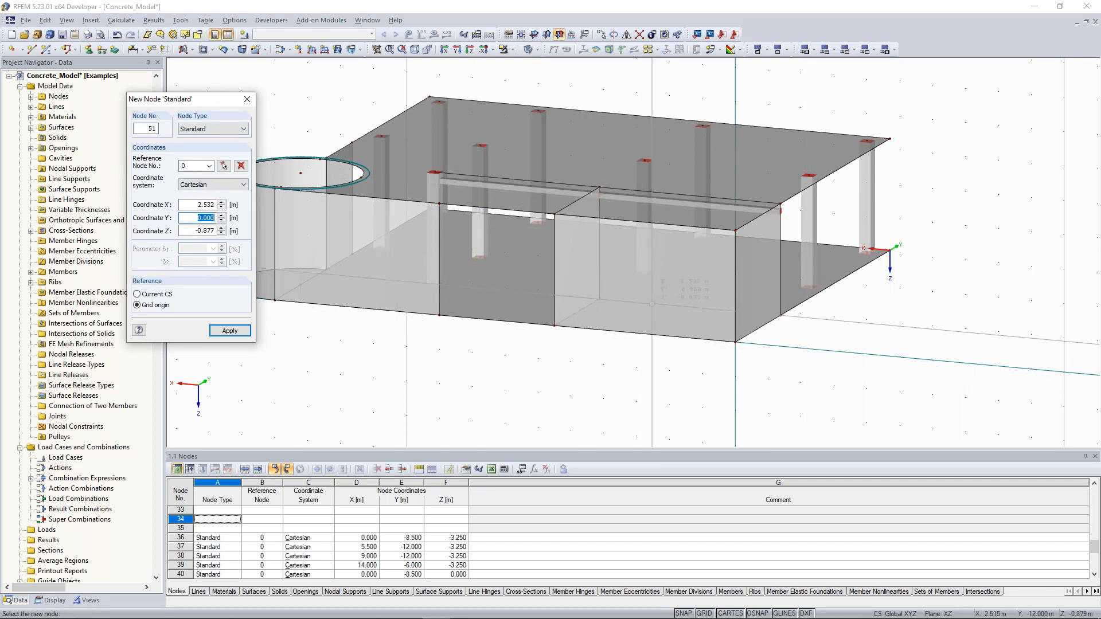
scroll(717, 350, up, 1)
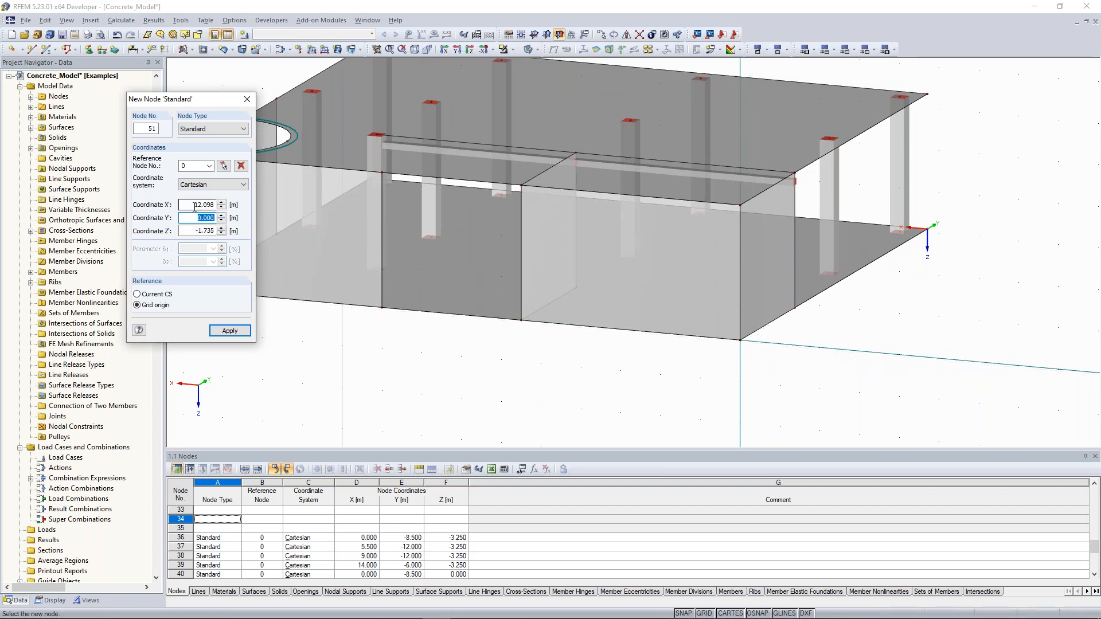
double_click(195, 205)
text(5)
key(Tab)
key(Tab)
text(-2,5)
click(230, 331)
click(206, 204)
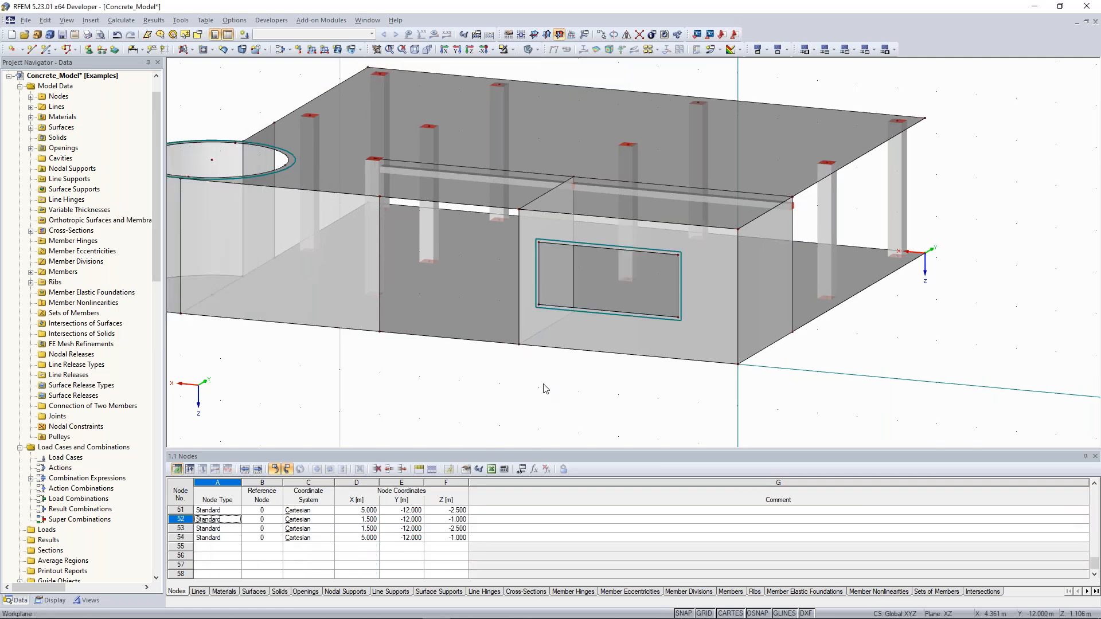
Step: Set the work plane back to XY
middle_drag(531, 381, 550, 376)
scroll(546, 380, down, 1)
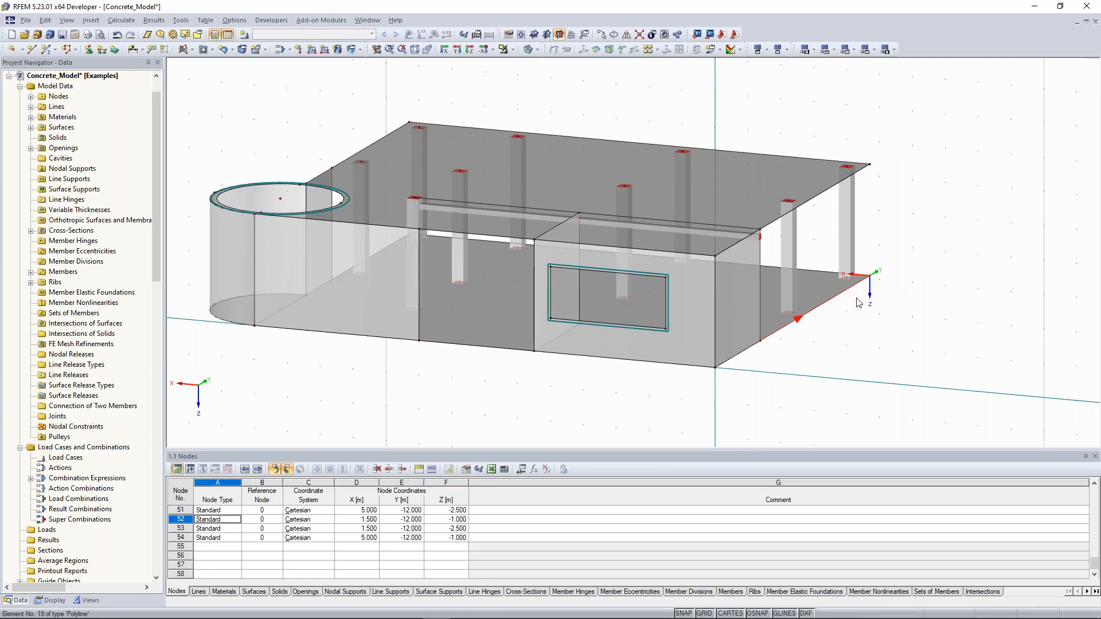
middle_drag(834, 337, 845, 294)
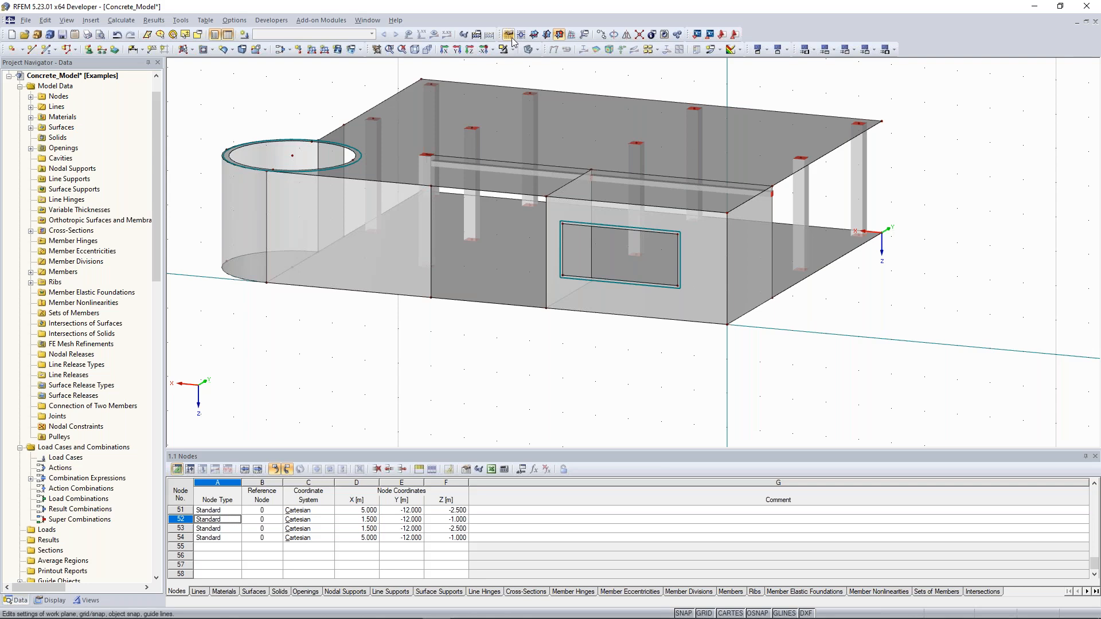
click(533, 35)
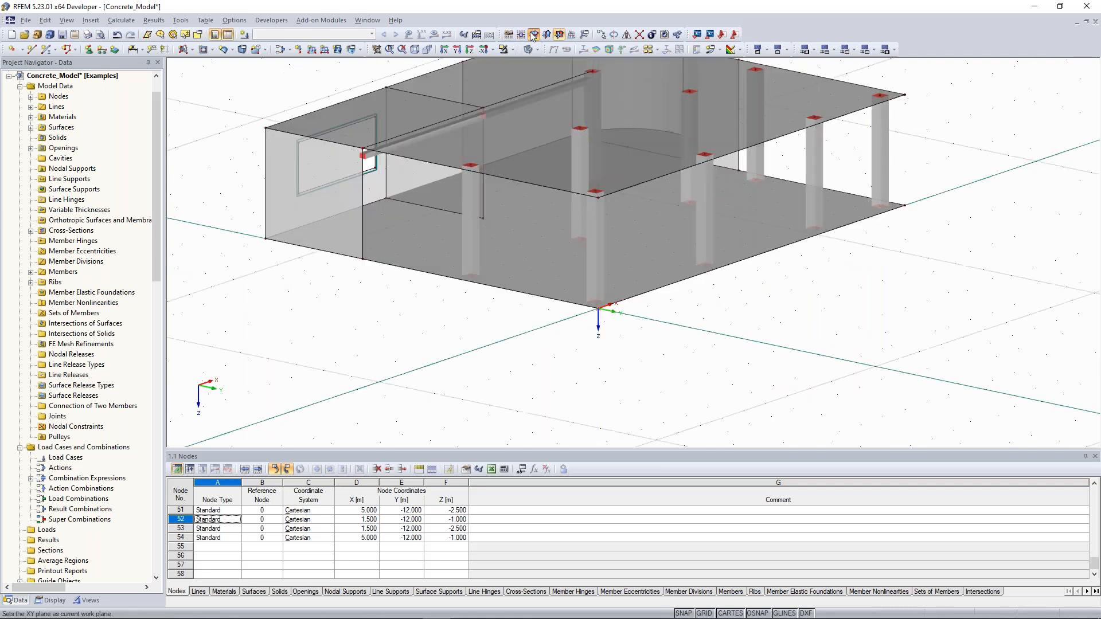
Step: Examine the base slab's edges and the building from several sides to decide where supports go
scroll(871, 295, down, 2)
ctrl+middle_drag(872, 295, 486, 281)
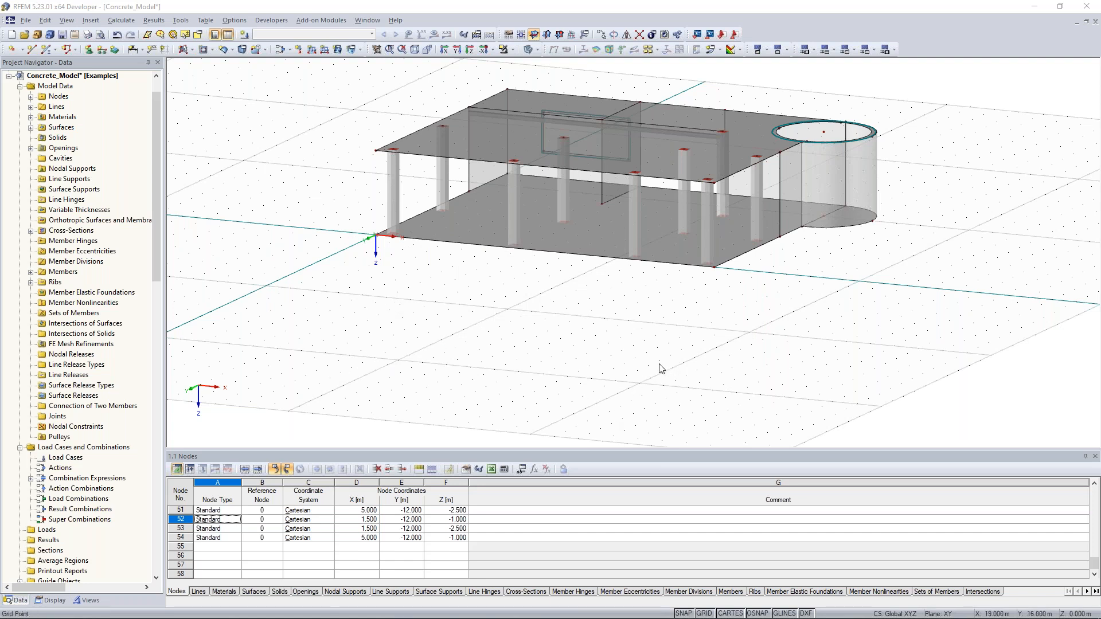
ctrl+middle_drag(424, 272, 454, 322)
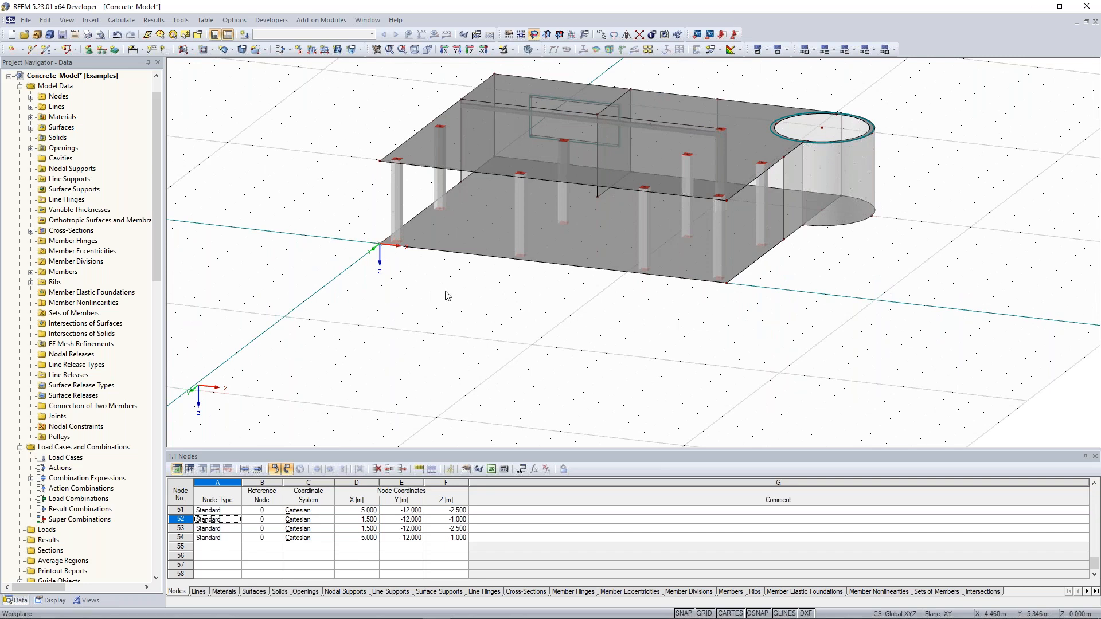
middle_drag(539, 238, 541, 250)
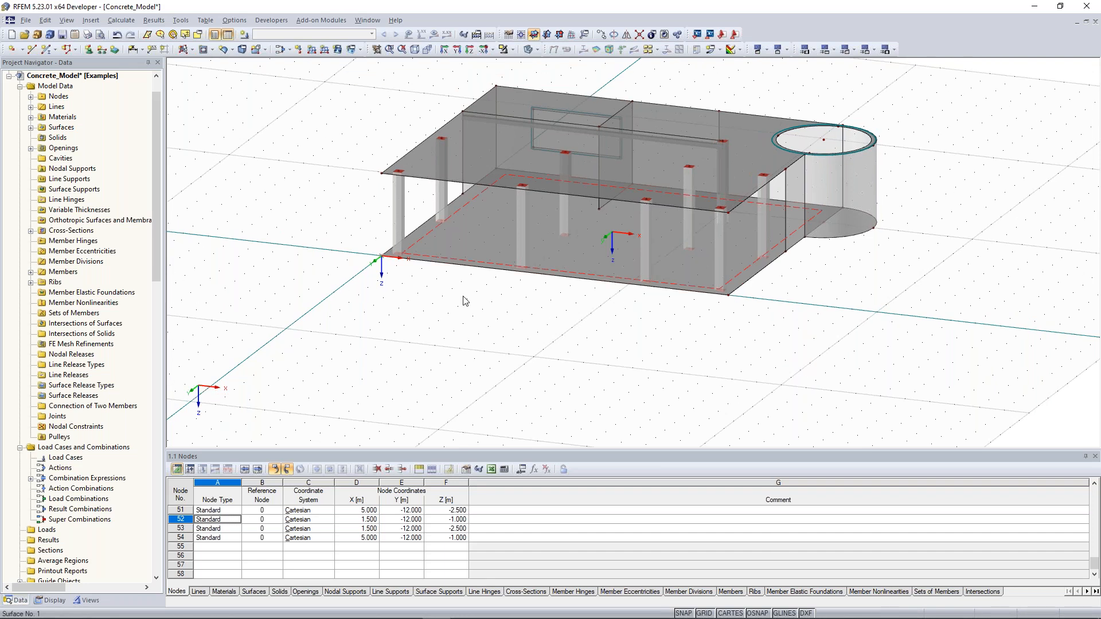
scroll(466, 301, up, 4)
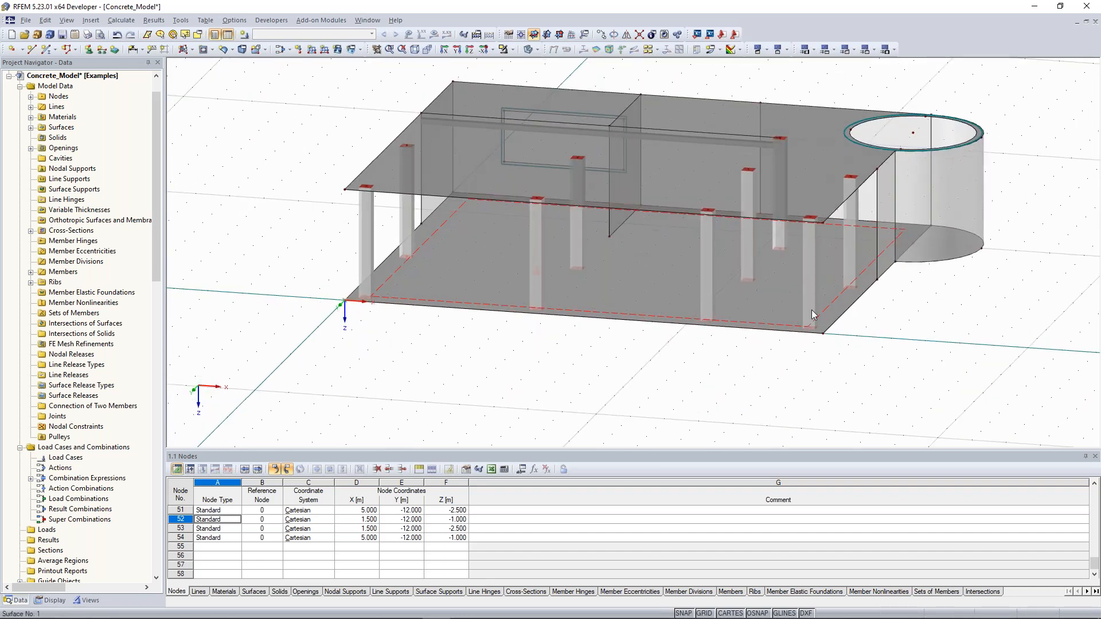
ctrl+middle_drag(917, 304, 917, 235)
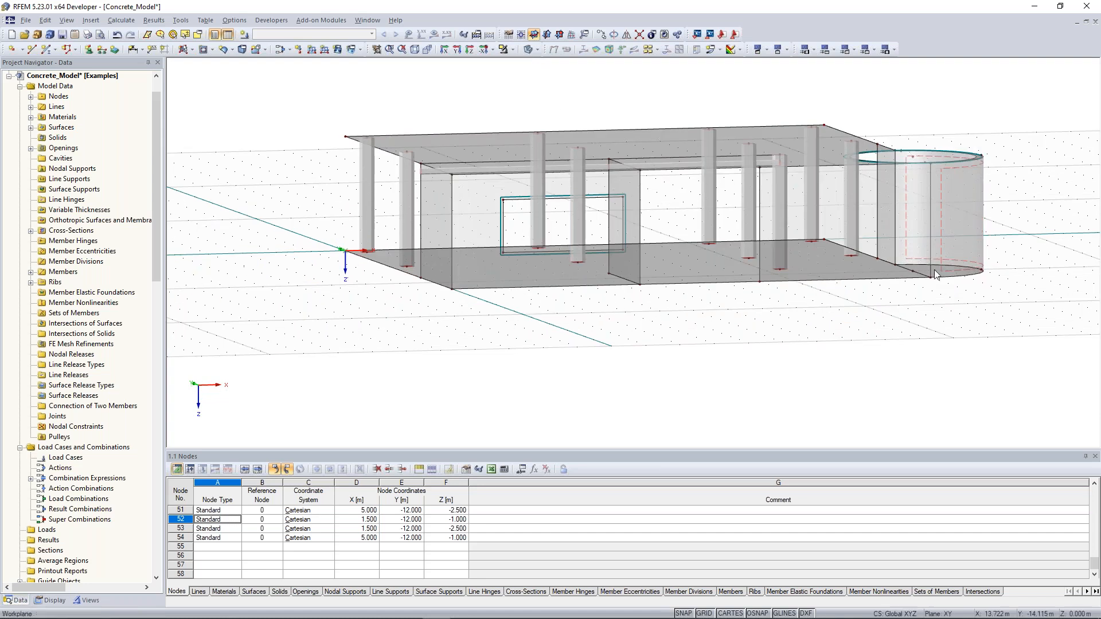
ctrl+middle_drag(476, 152, 354, 208)
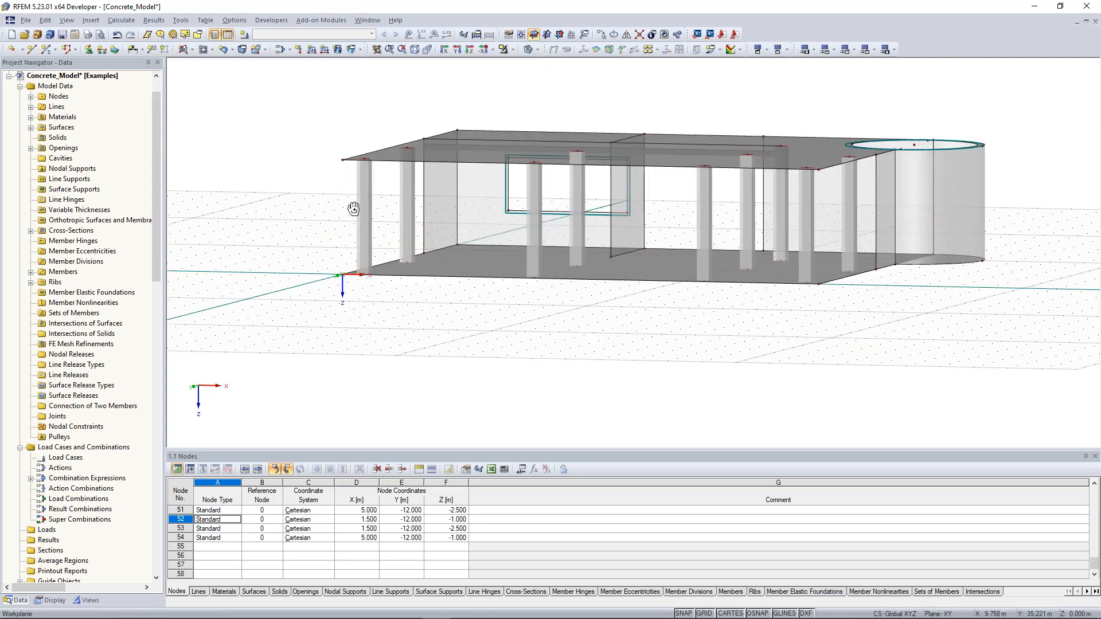
ctrl+middle_drag(354, 209, 362, 241)
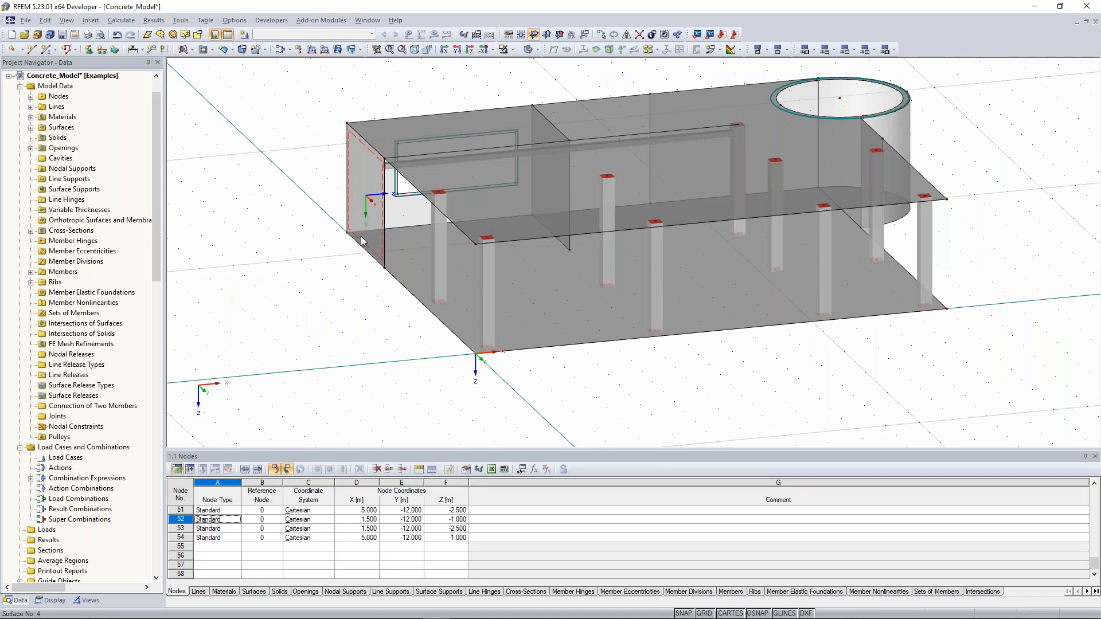
Step: Add a line support in global axes, fixed only in uZ, along base slab edge lines 4 and 19
ctrl+middle_drag(338, 237, 346, 261)
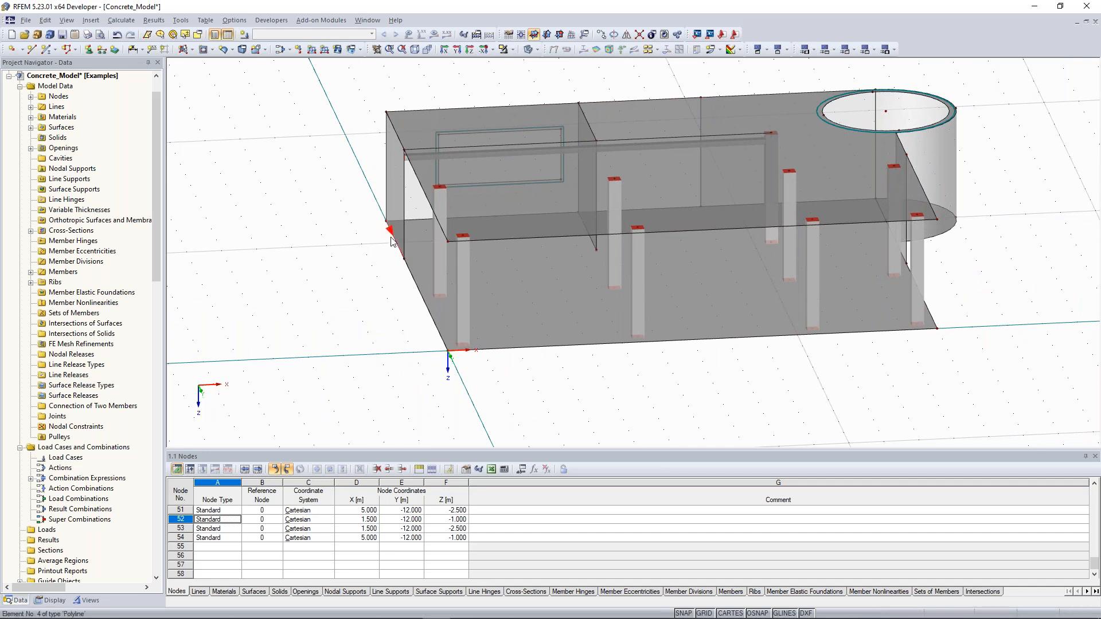
middle_drag(311, 242, 334, 267)
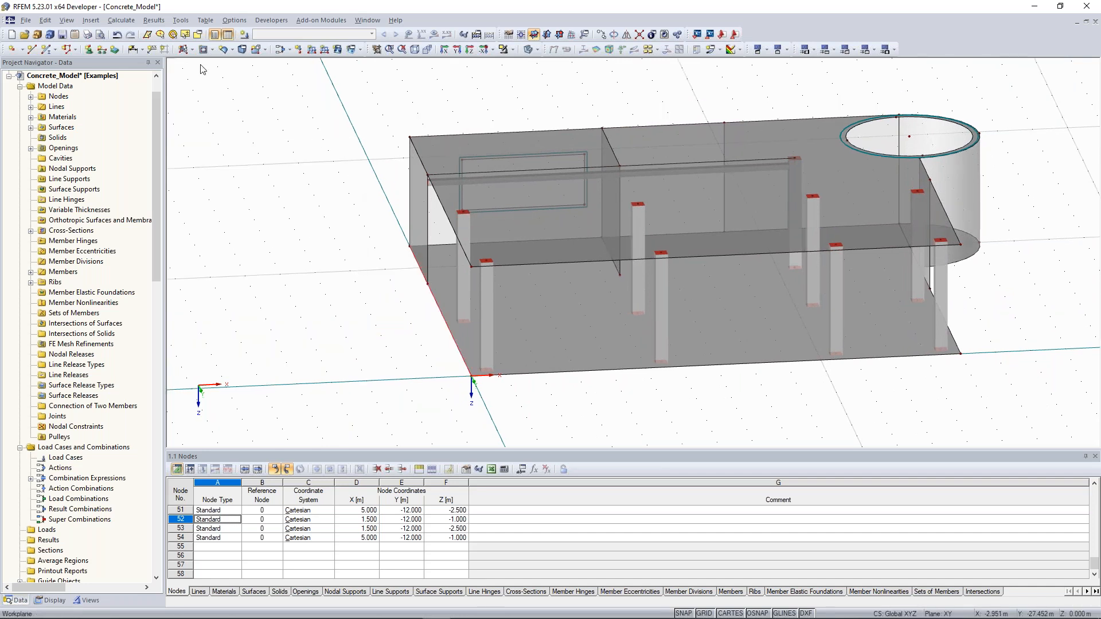
click(102, 51)
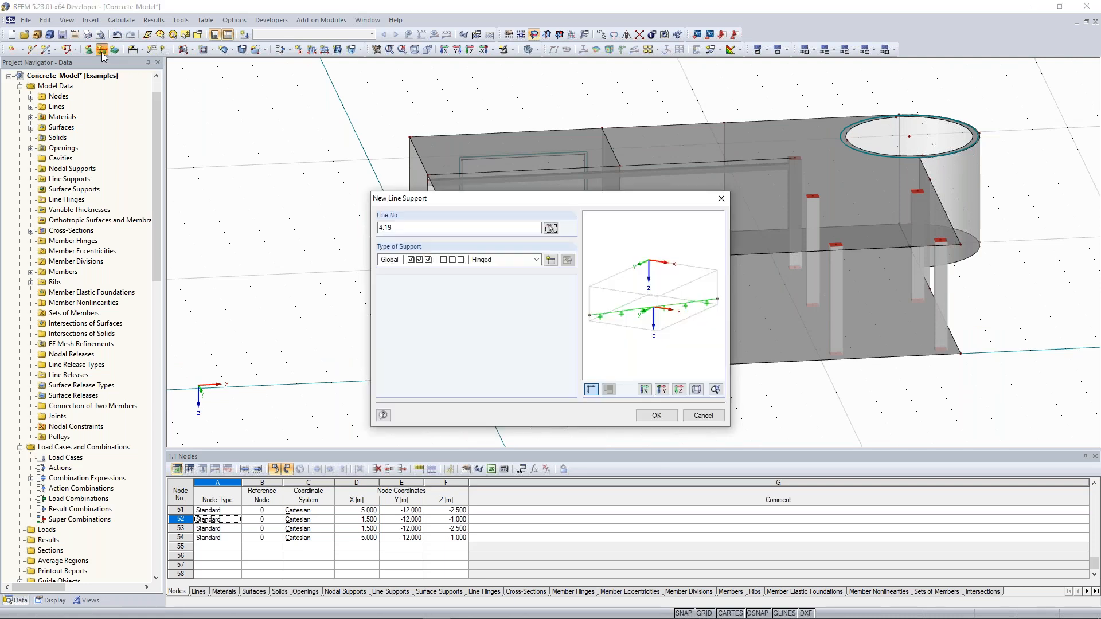
click(568, 260)
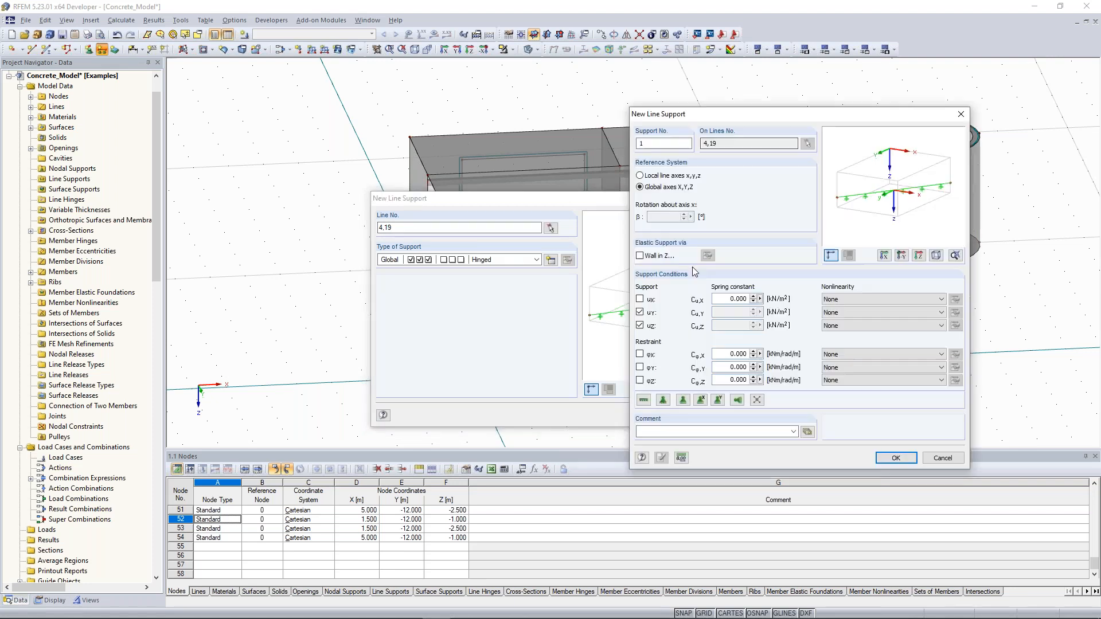
click(640, 313)
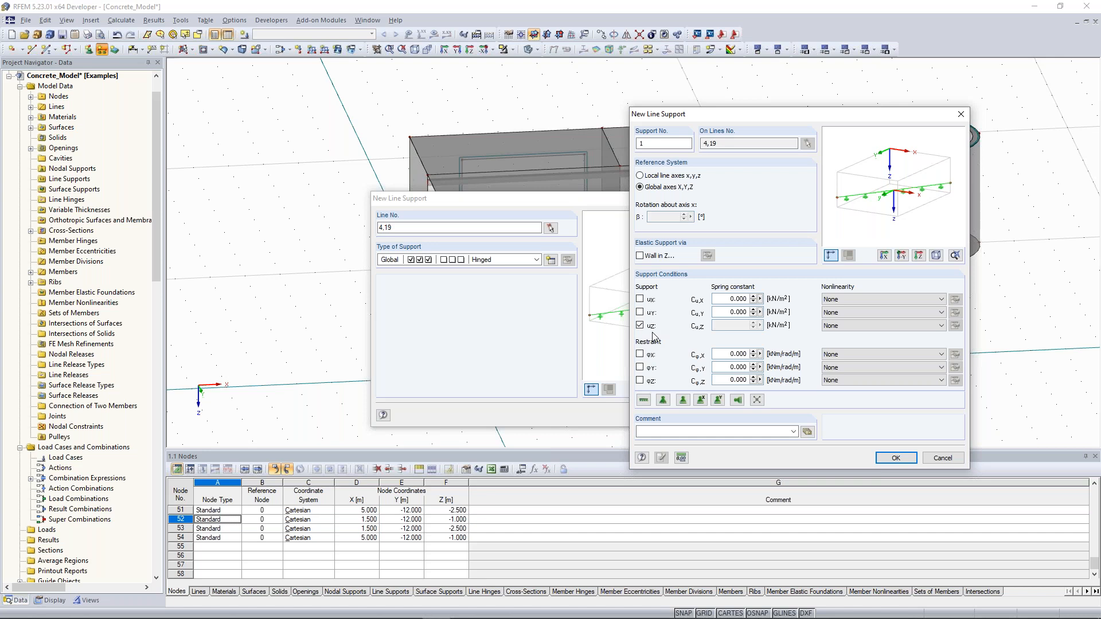
click(896, 460)
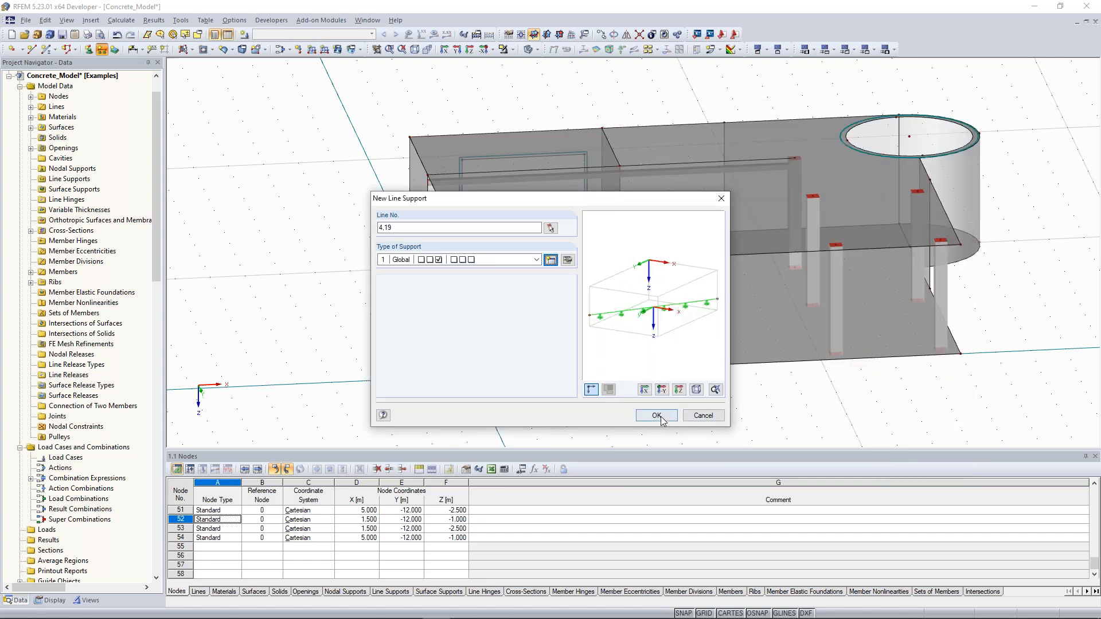
click(660, 419)
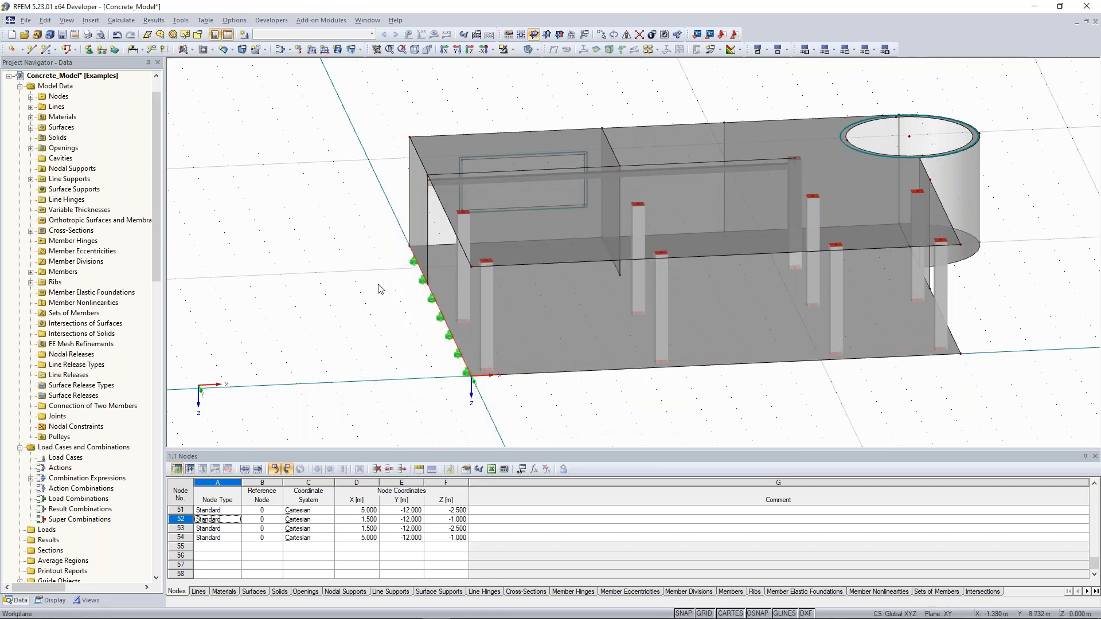
Step: Select the rectangular base slab and its circular extension, and activate a new surface support for both in their surface properties
ctrl+middle_drag(995, 271, 940, 303)
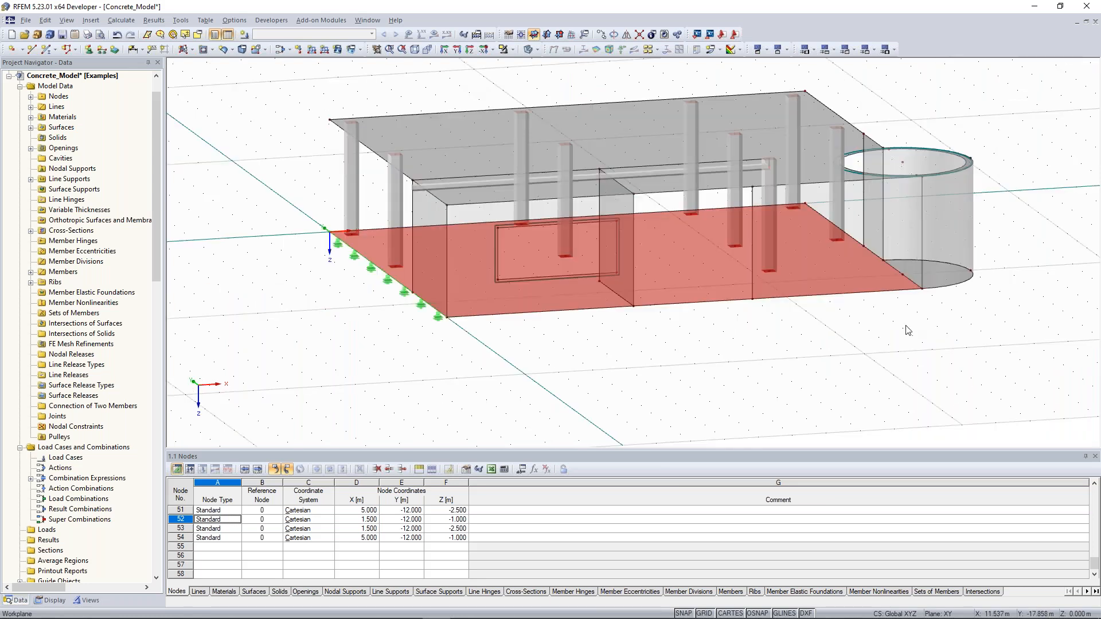
ctrl+click(936, 273)
ctrl+middle_drag(561, 216, 604, 313)
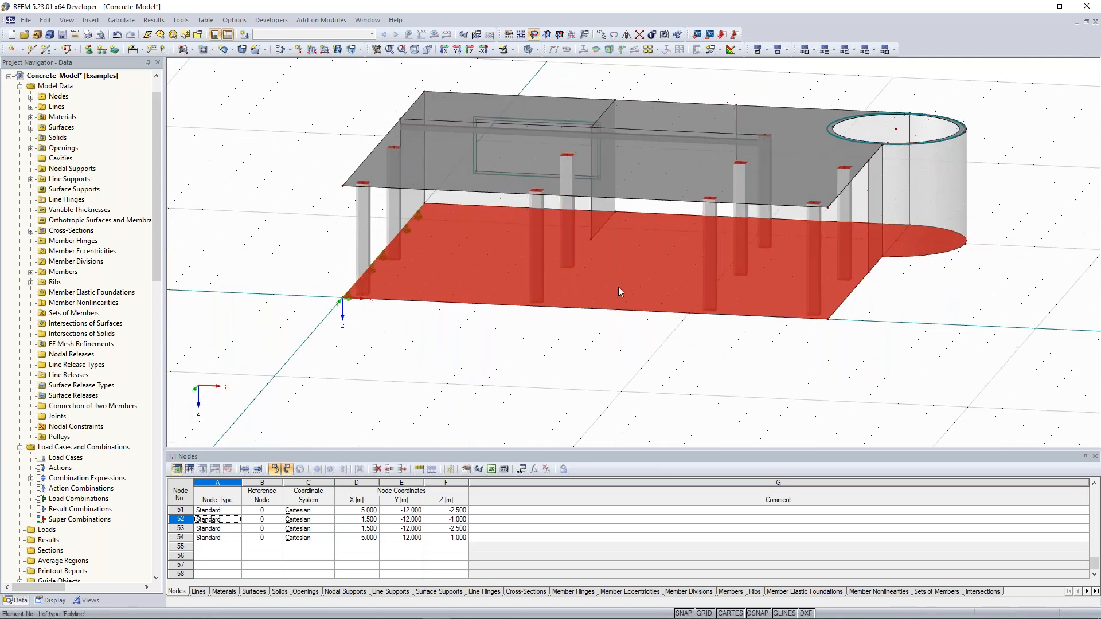
right_click(635, 252)
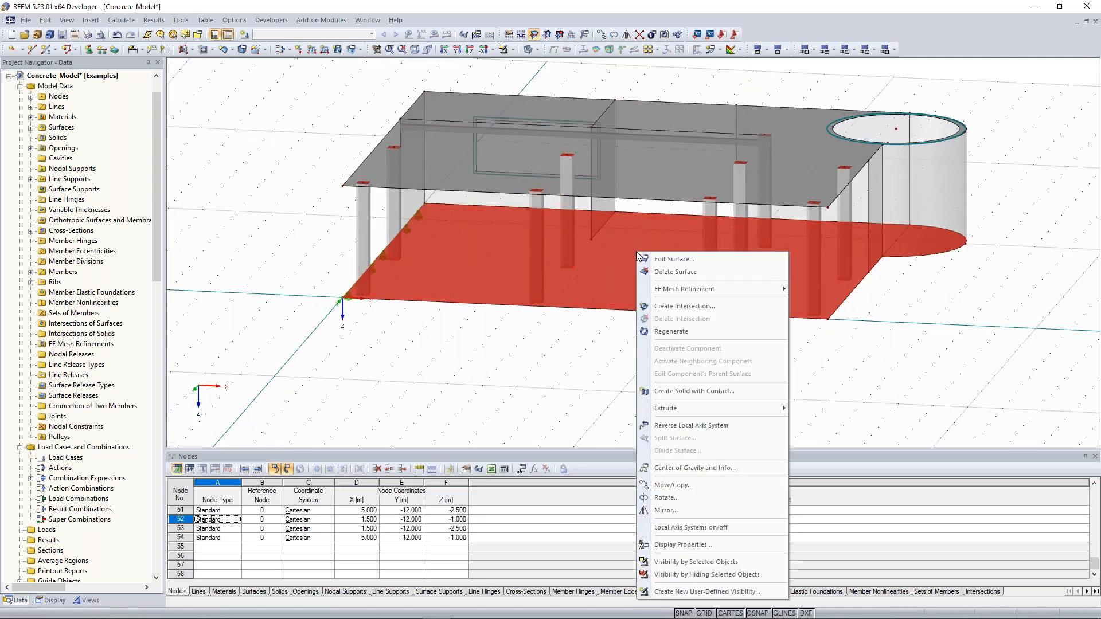
click(713, 259)
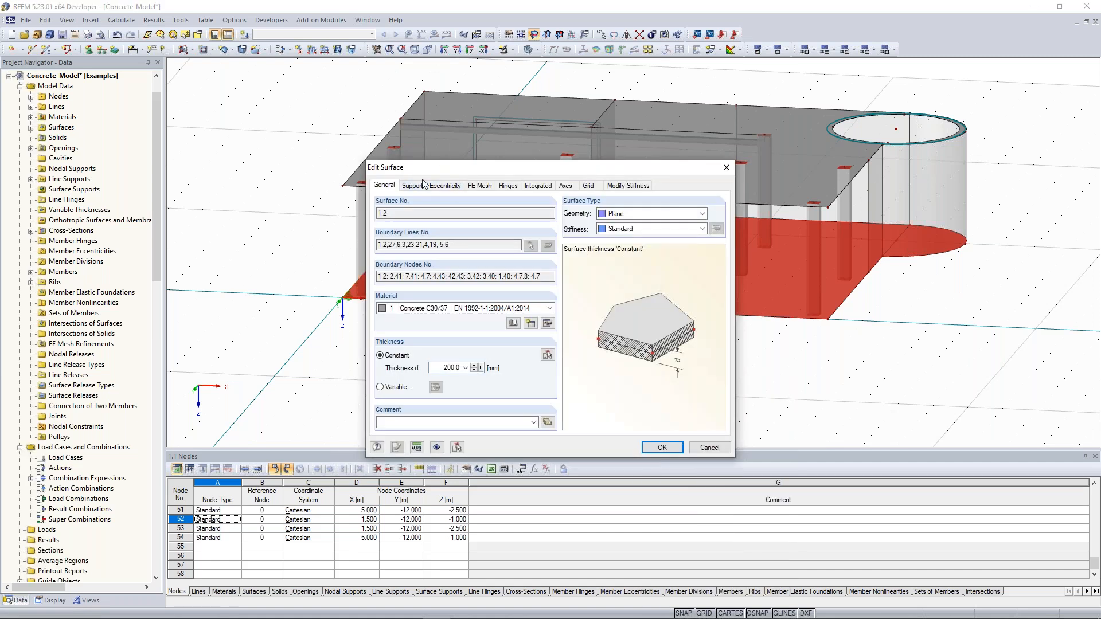
click(428, 187)
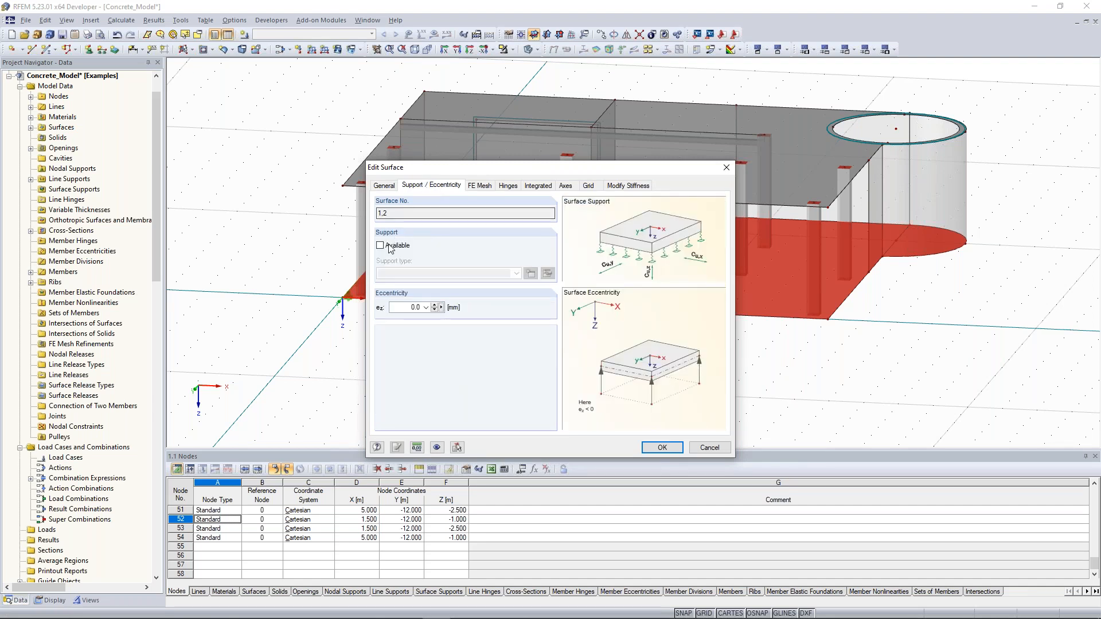
click(381, 247)
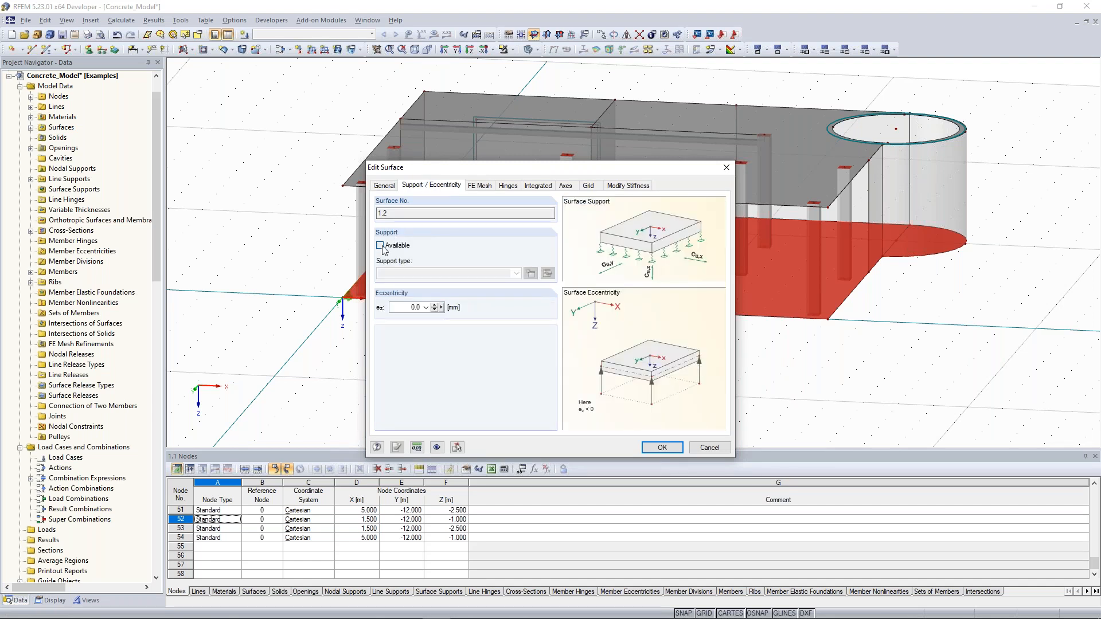
click(380, 245)
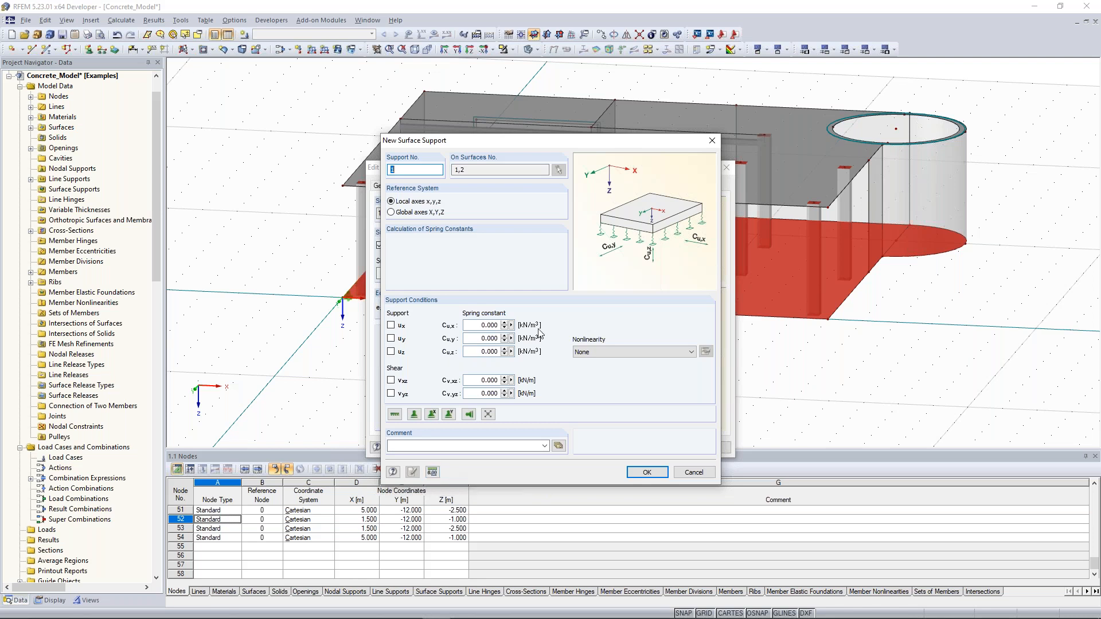
Step: Change the force unit for supports and stiffness to MN
click(434, 473)
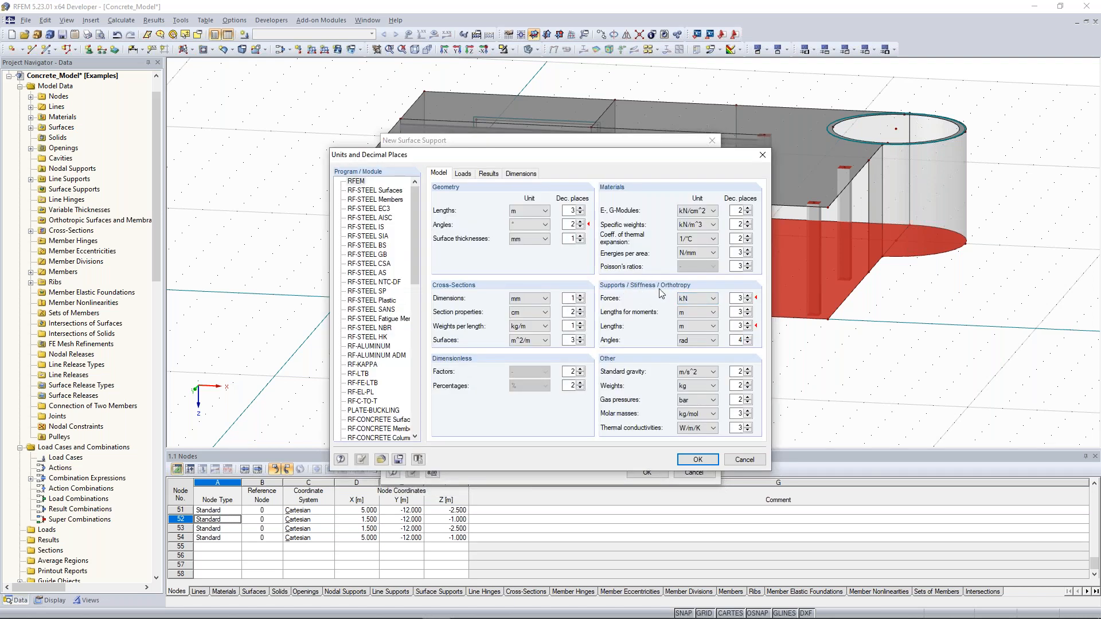
click(706, 299)
click(697, 323)
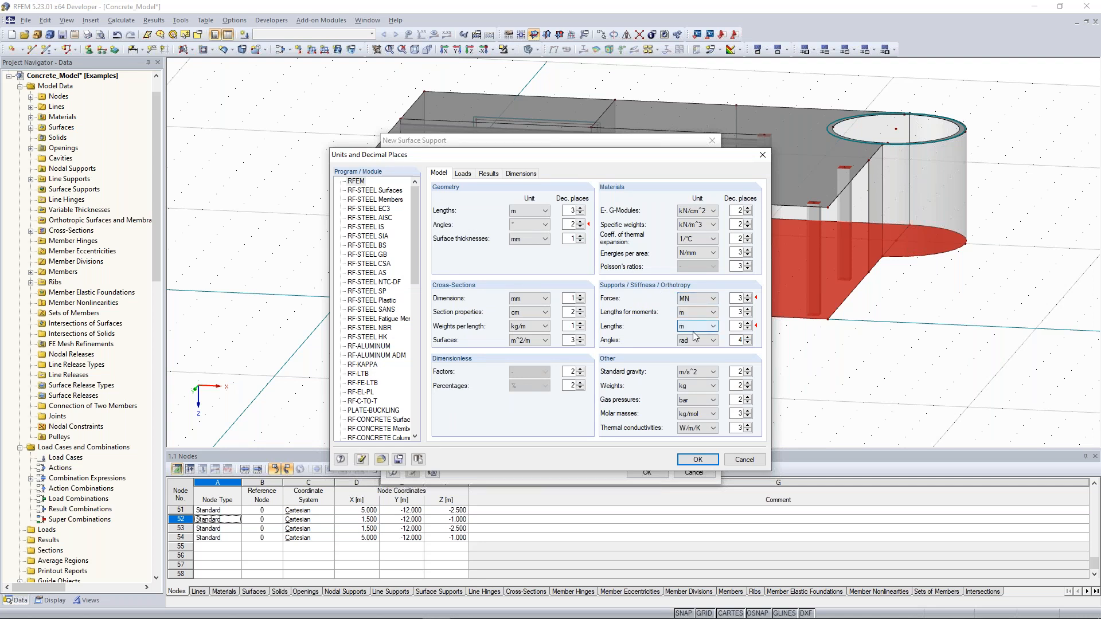
key(Return)
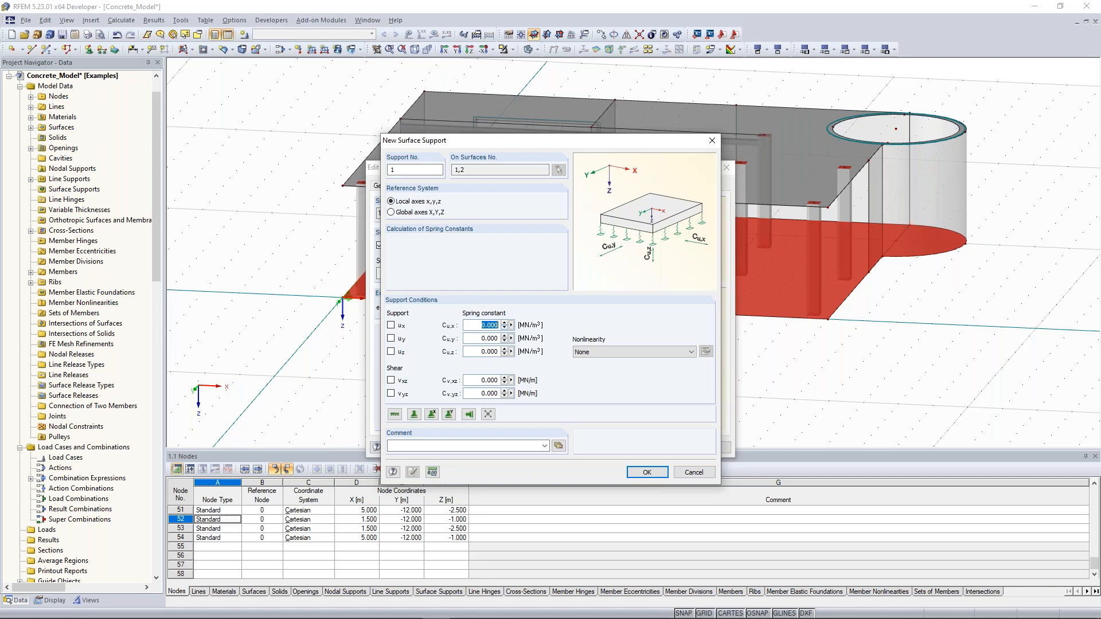
Step: Set the surface support's spring constants to 10 MN/m³ for Cu,x and Cu,y, 100 MN/m³ for Cu,z, and 50 MN/m for both shear springs
text(10)
key(Tab)
text(10)
key(Tab)
text(100)
key(Tab)
key(Tab)
text(50)
key(Tab)
text(50)
Step: Set the support's nonlinearity to Failure if negative contact stress in z and apply the surface support to both base slabs
click(629, 354)
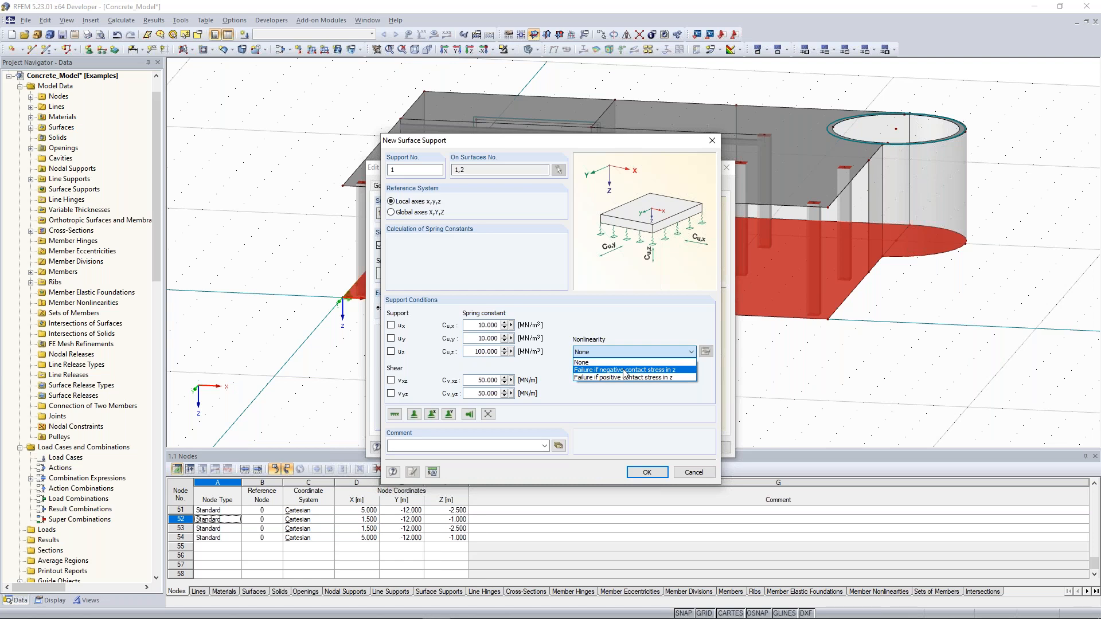
click(624, 370)
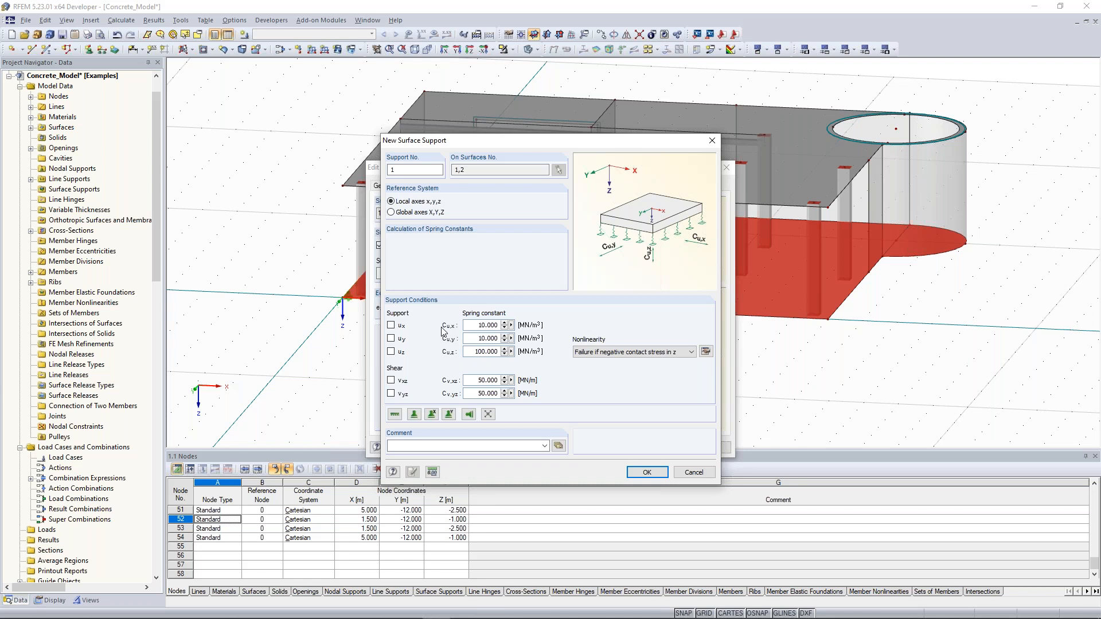
double_click(483, 324)
click(476, 325)
drag(477, 325, 499, 394)
click(511, 325)
click(509, 301)
click(658, 477)
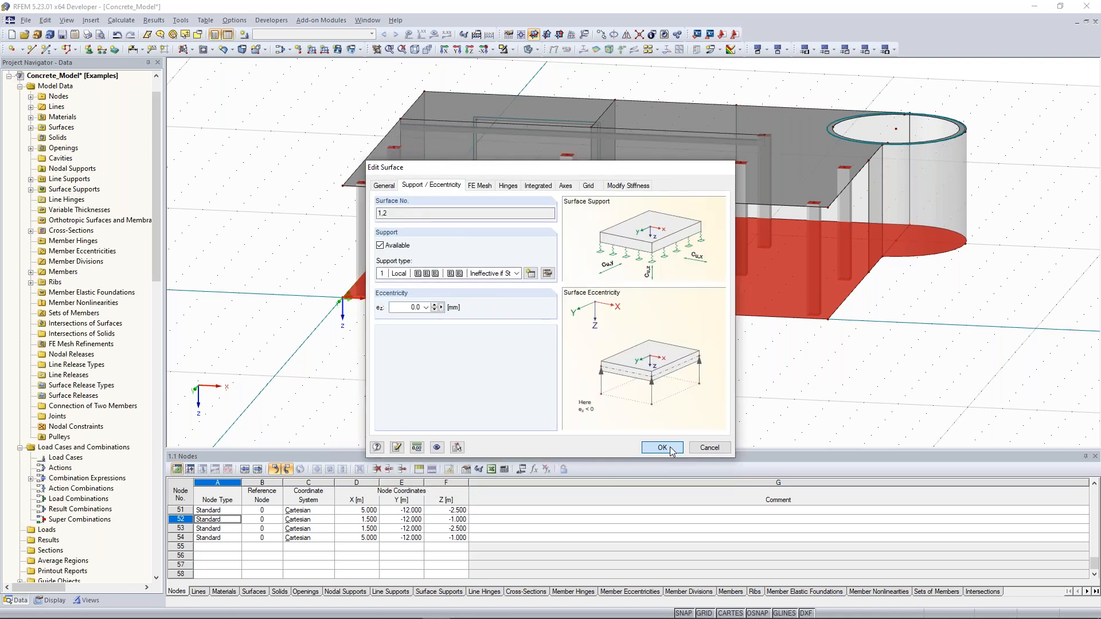
click(663, 448)
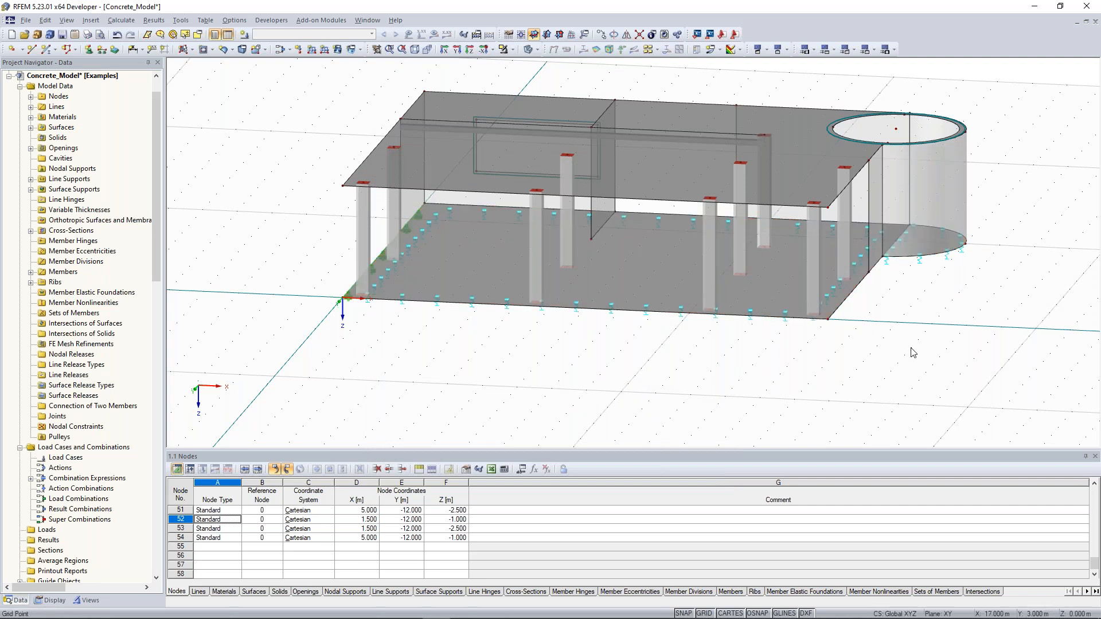
ctrl+middle_drag(913, 352, 841, 363)
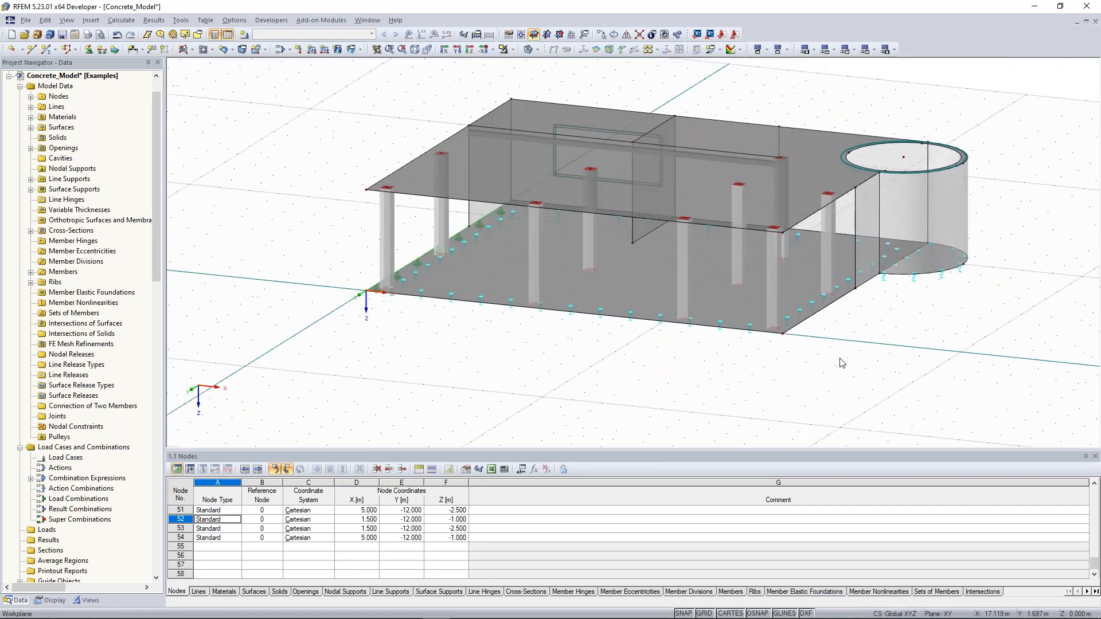
ctrl+middle_drag(331, 152, 312, 185)
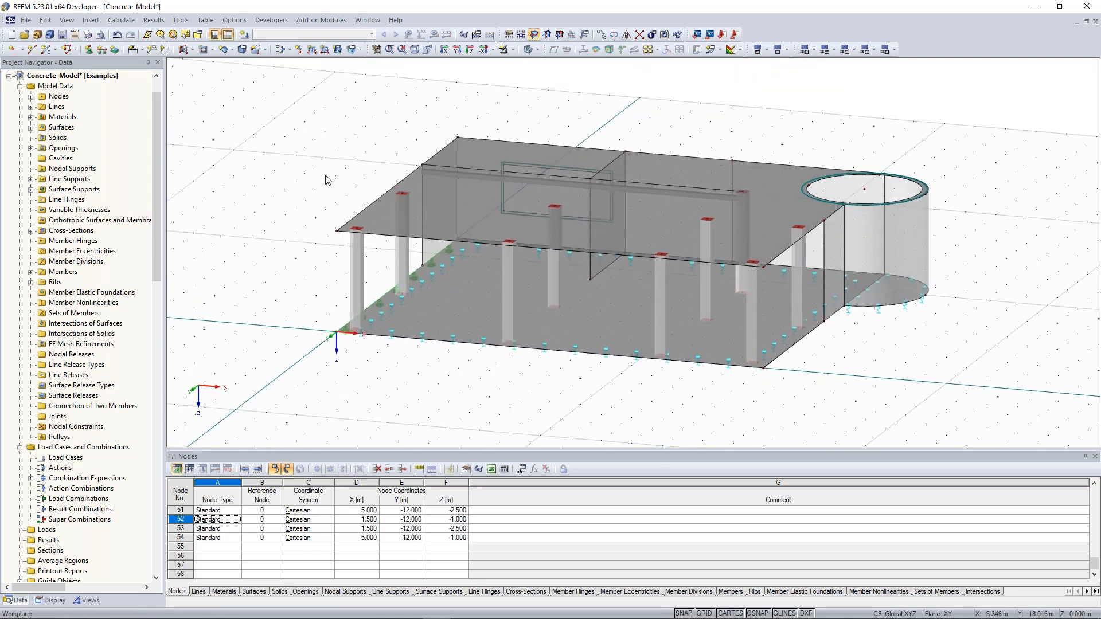
scroll(327, 180, down, 1)
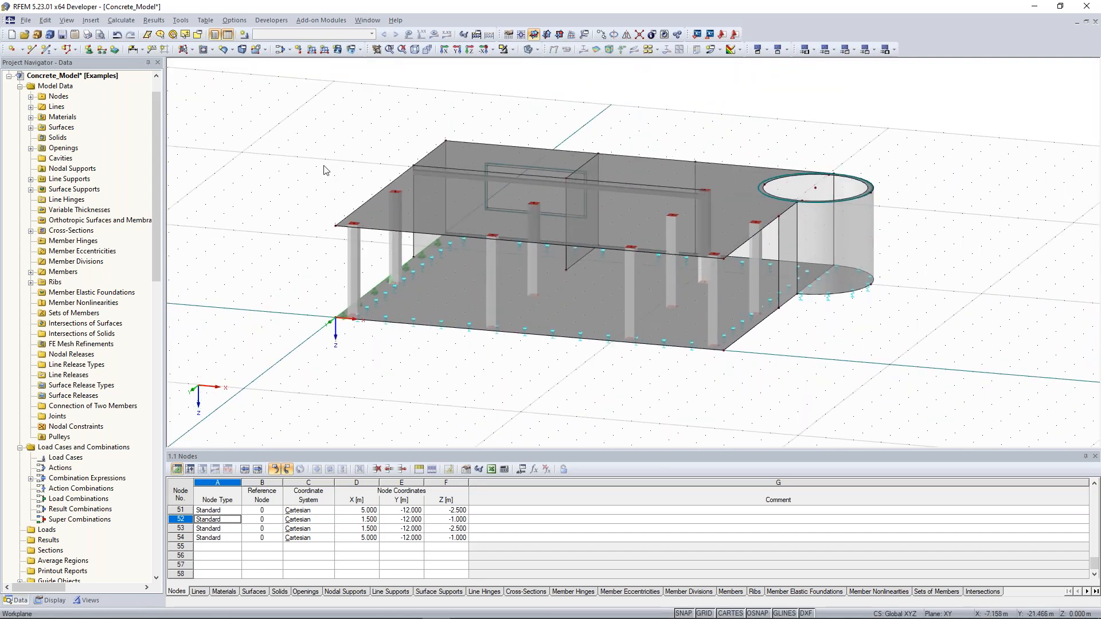
scroll(327, 167, down, 1)
scroll(329, 152, down, 1)
middle_drag(328, 152, 360, 174)
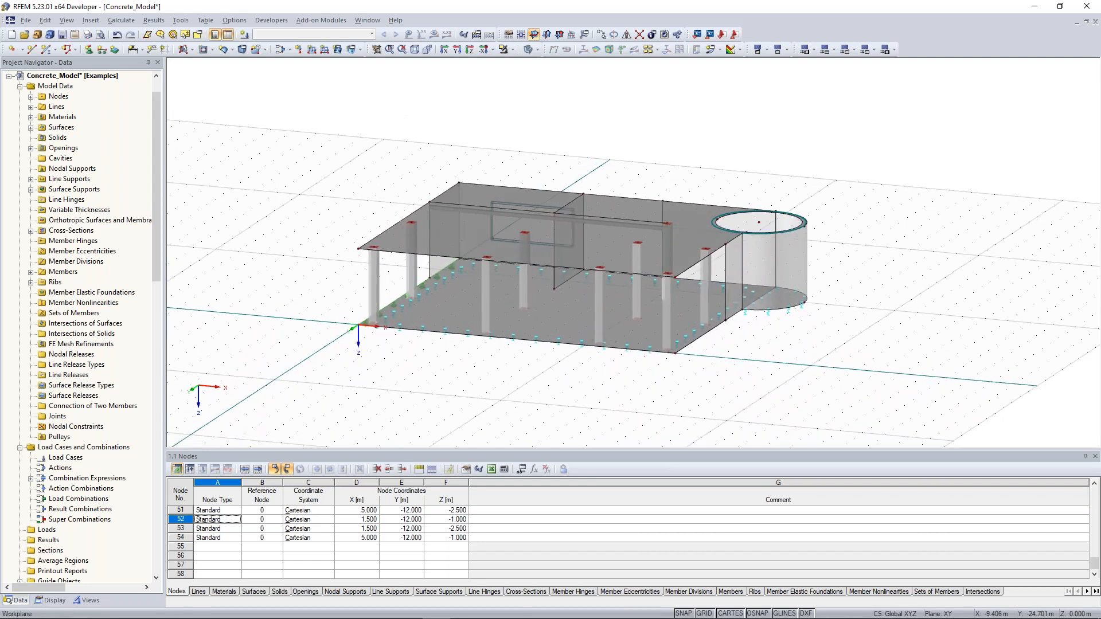
Step: Create the first load case with the description Self-weight
scroll(347, 143, up, 1)
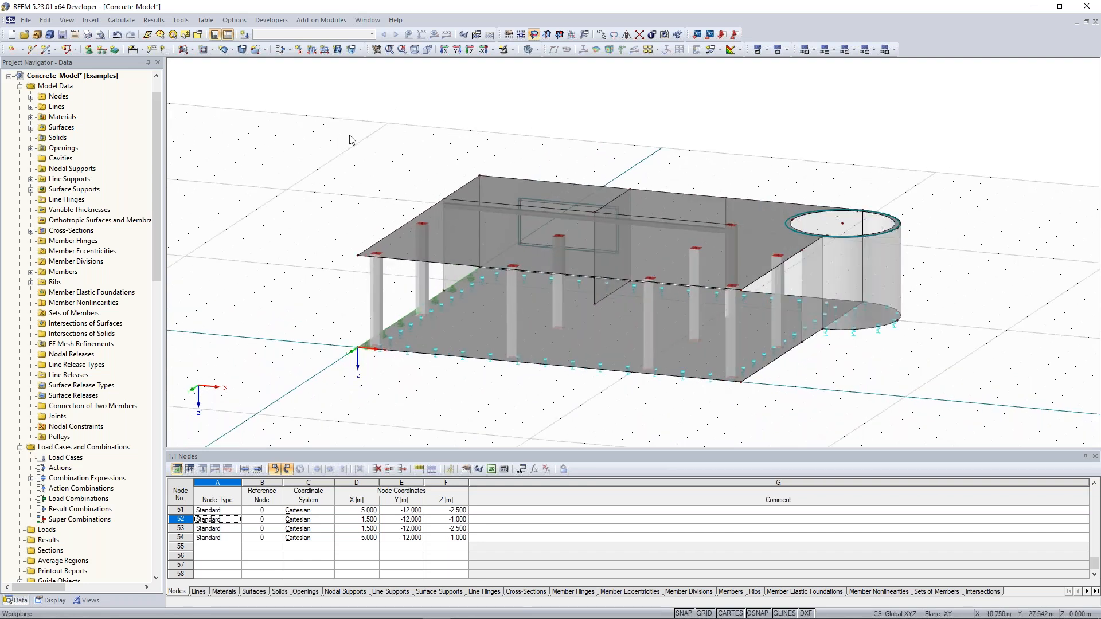
click(245, 36)
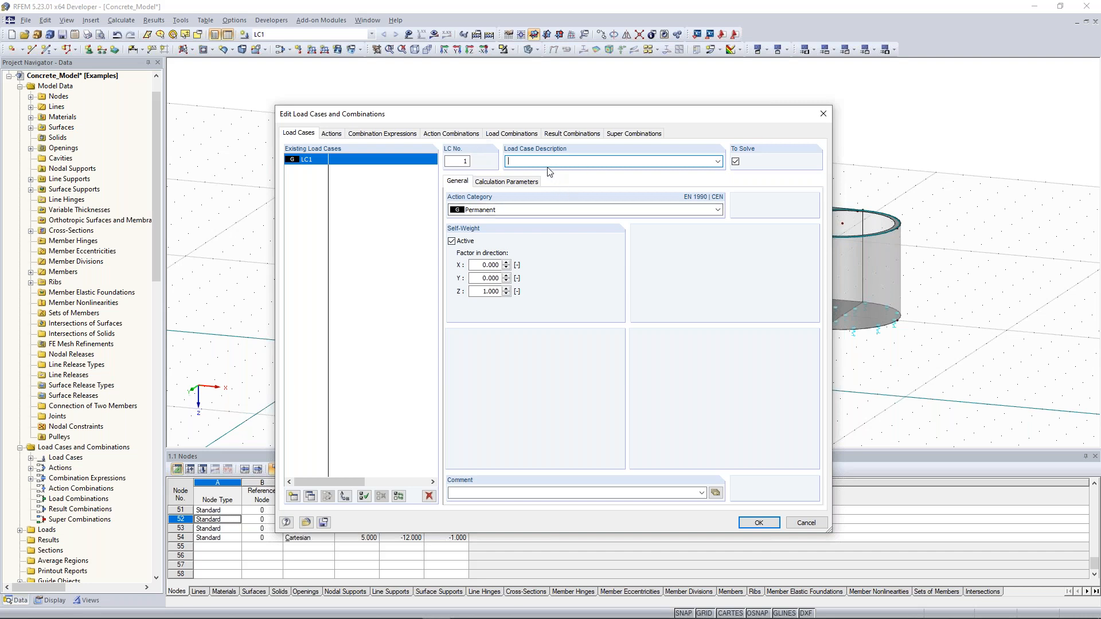
click(718, 161)
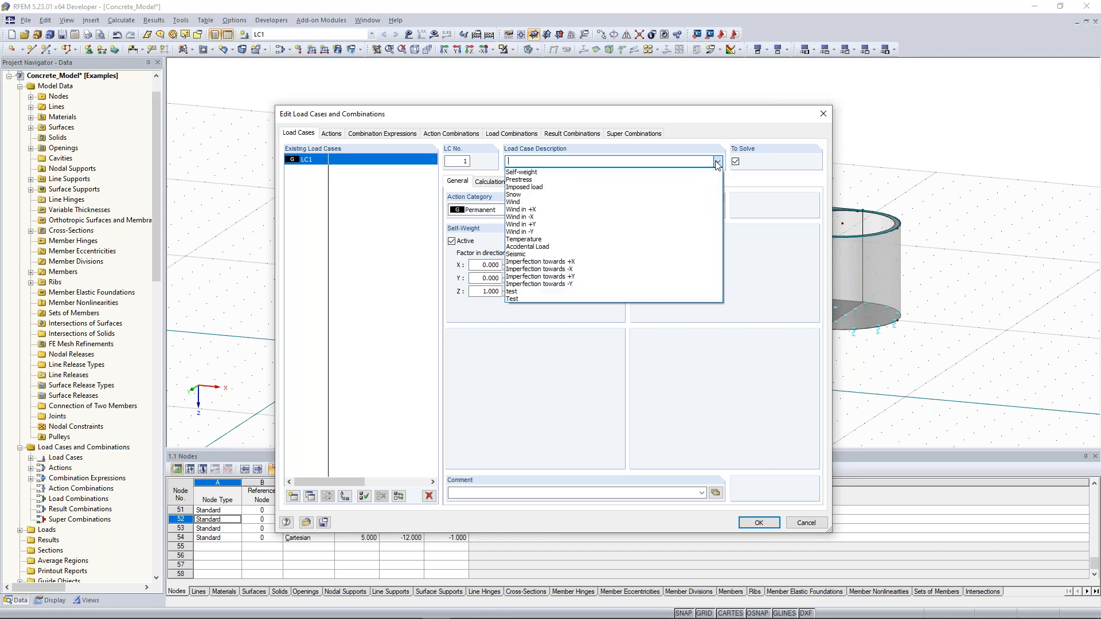
click(687, 171)
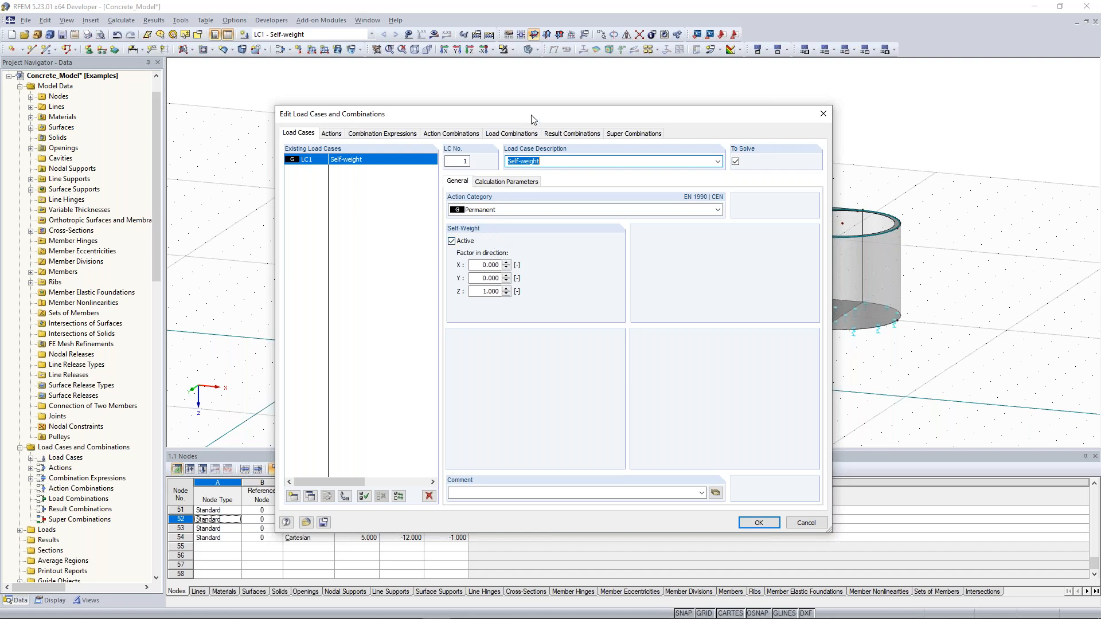
drag(532, 114, 506, 95)
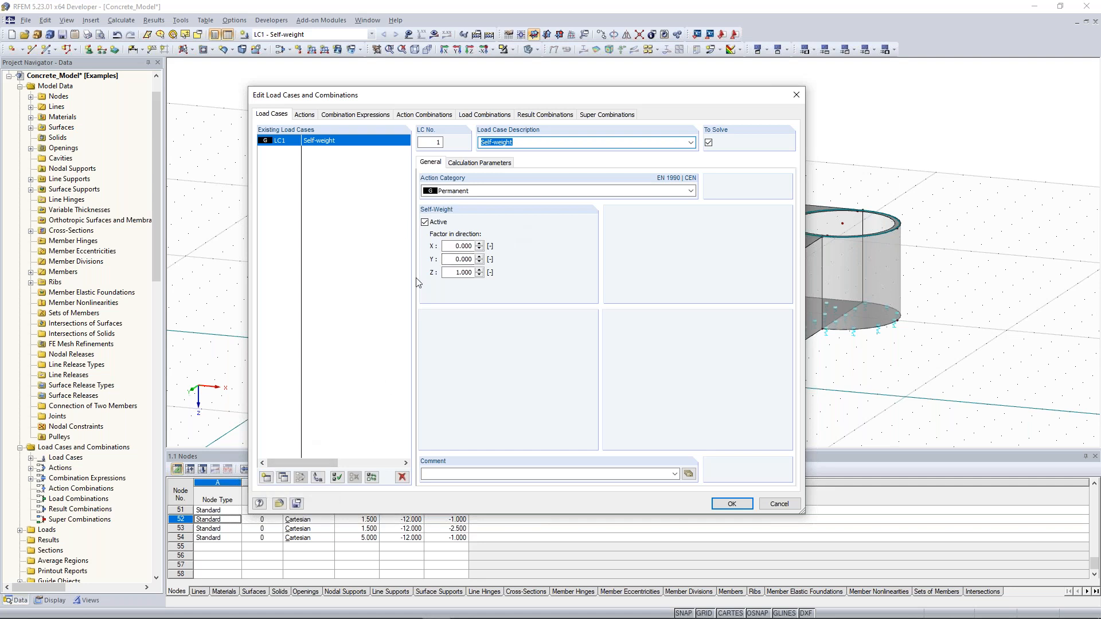
Step: Add load case LC2 as Imposed load with the action category Imposed - Category D: shopping areas
click(269, 480)
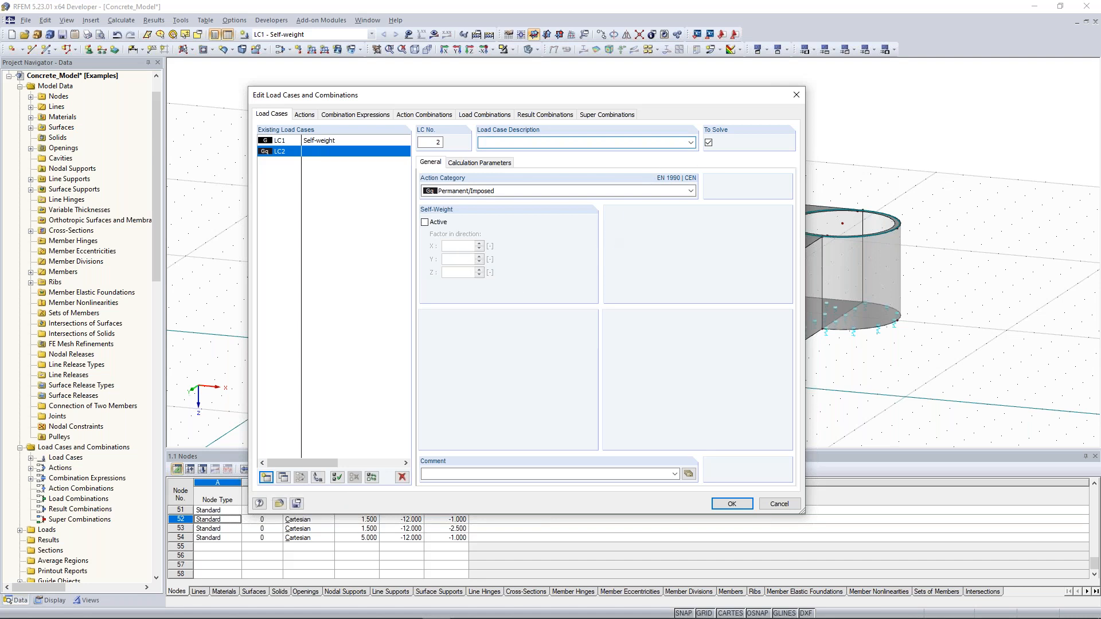
click(691, 142)
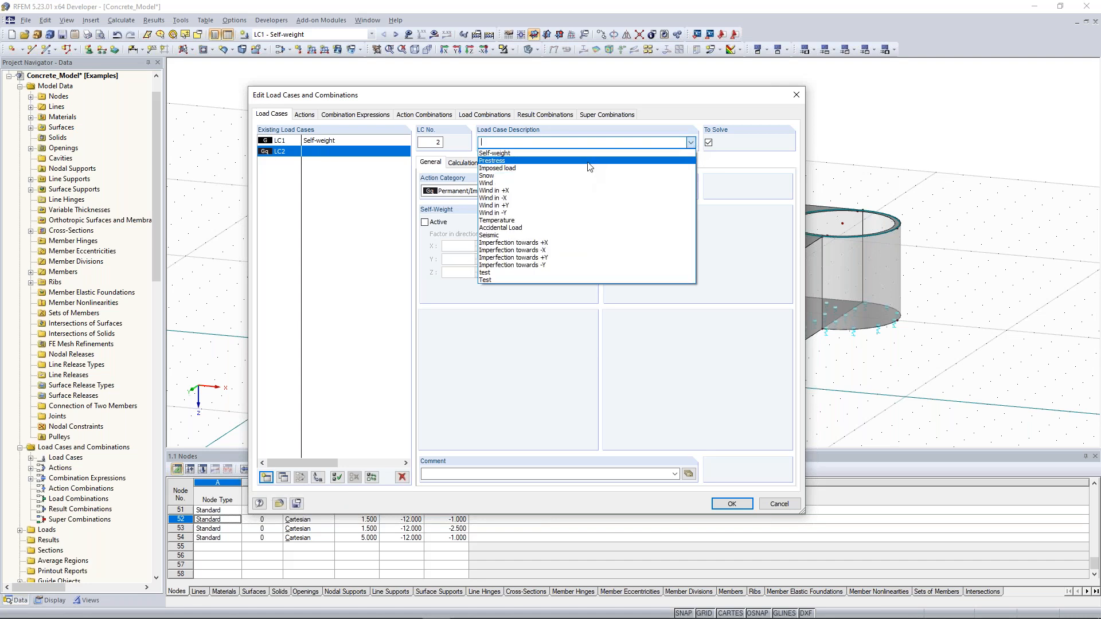
click(580, 168)
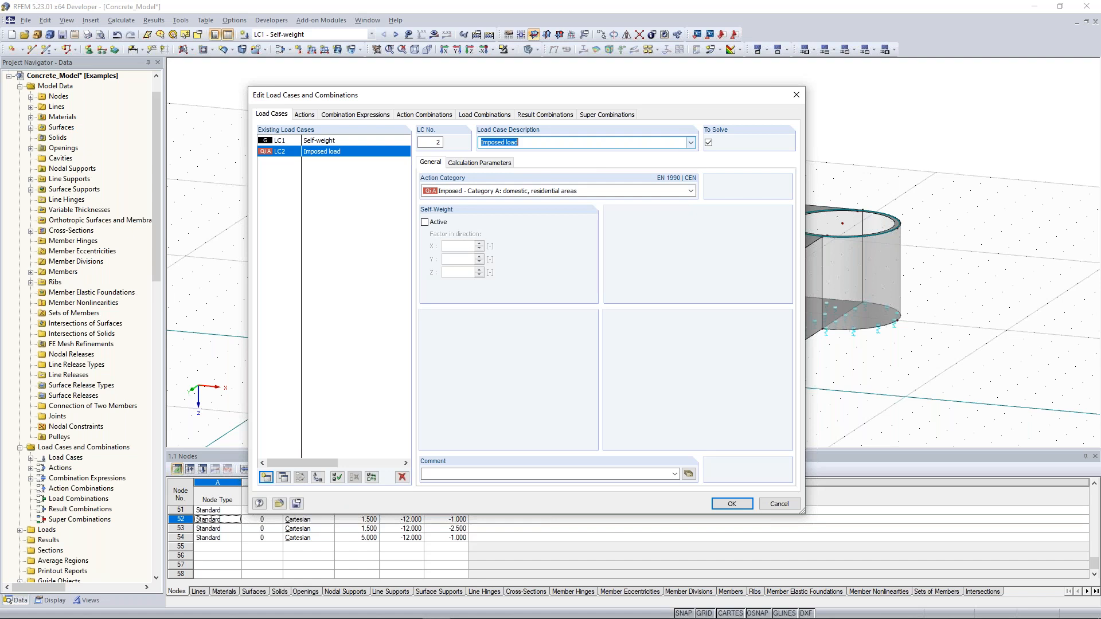
click(691, 191)
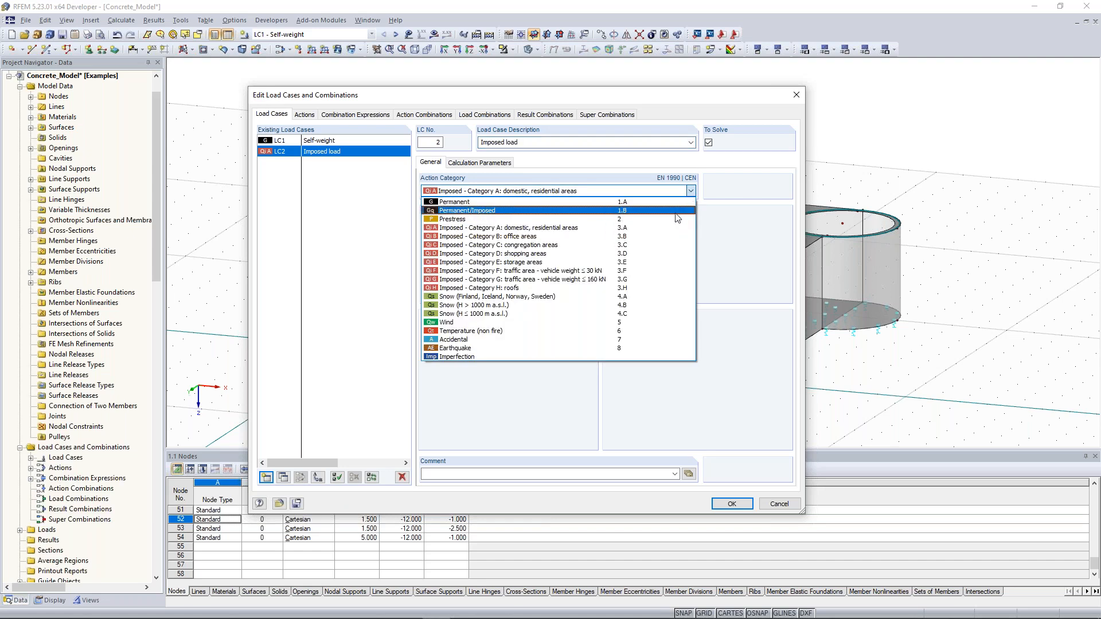
click(659, 255)
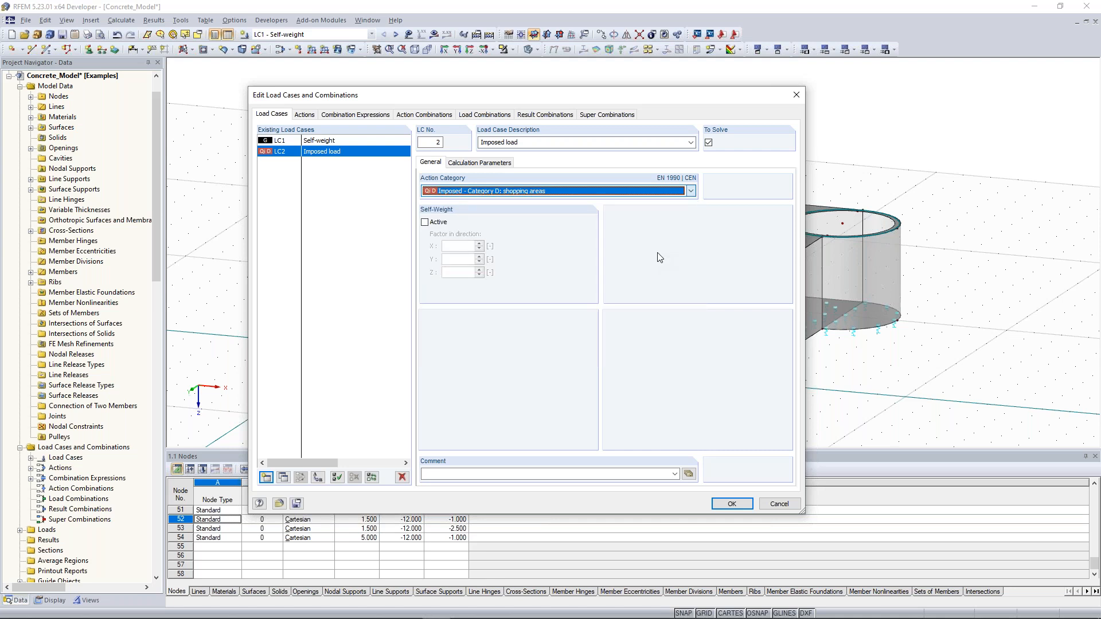
click(293, 421)
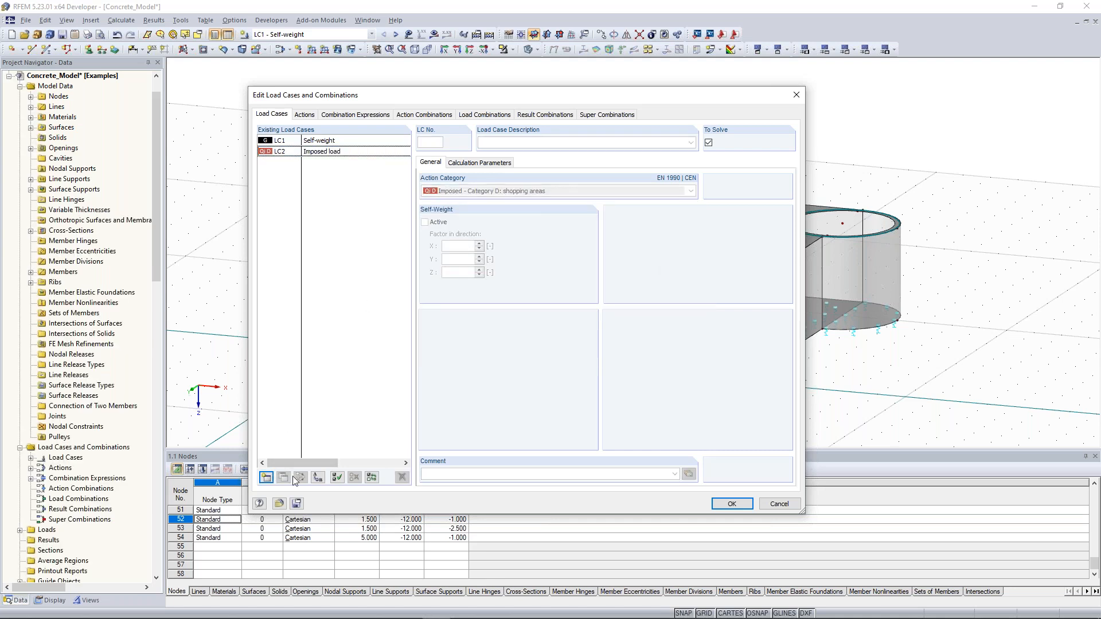
Step: Add two wind load cases, LC3 as Wind in +X and LC4 as Wind in +Y
click(266, 480)
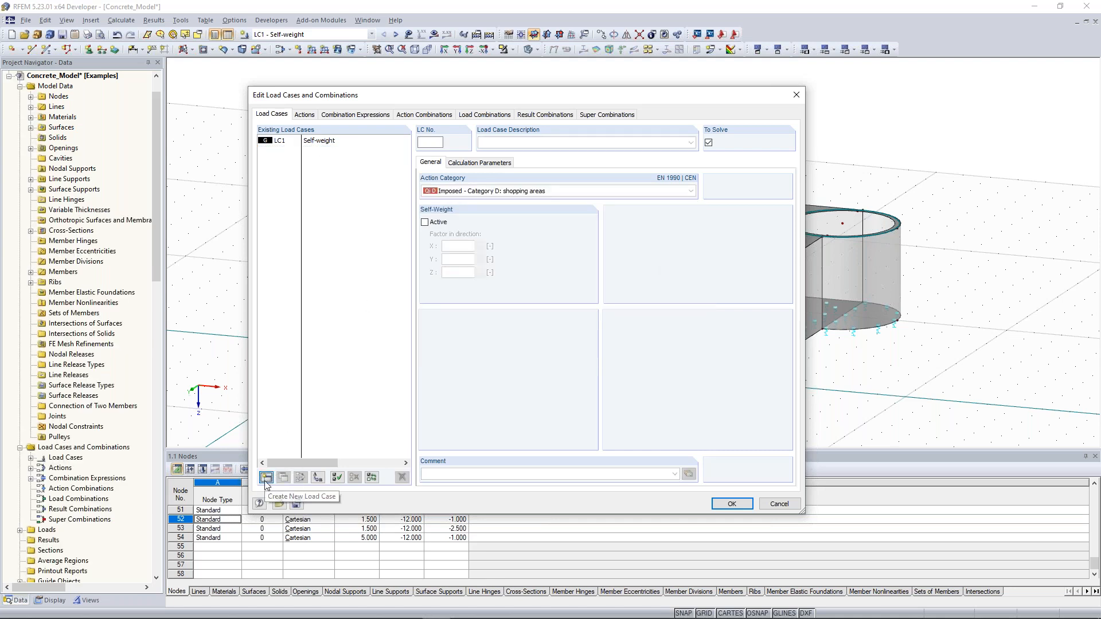
click(267, 480)
click(692, 143)
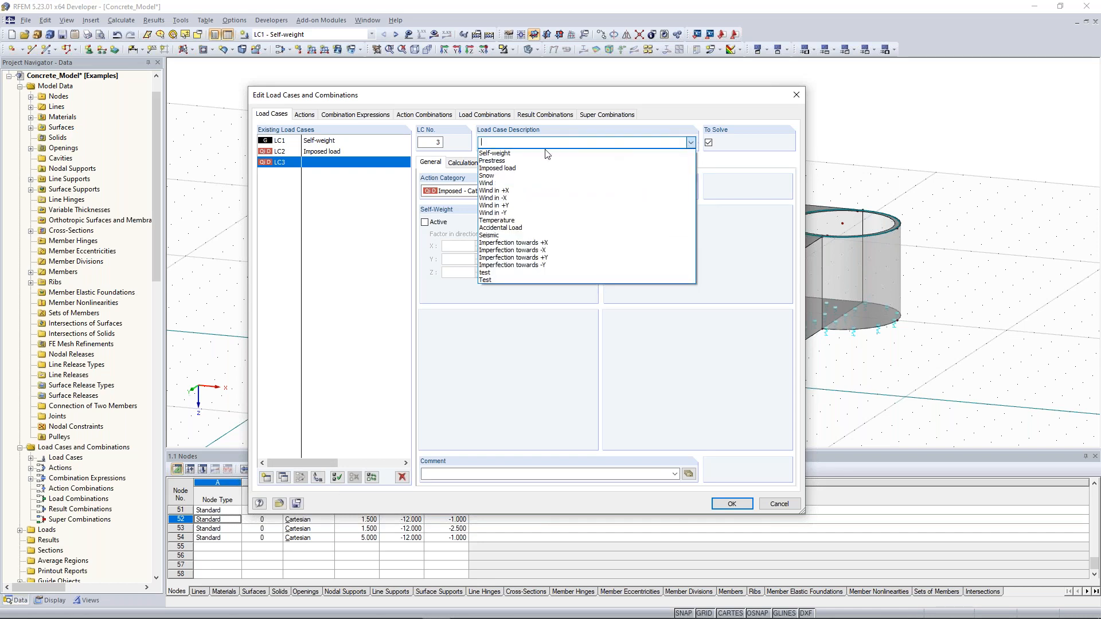
click(533, 192)
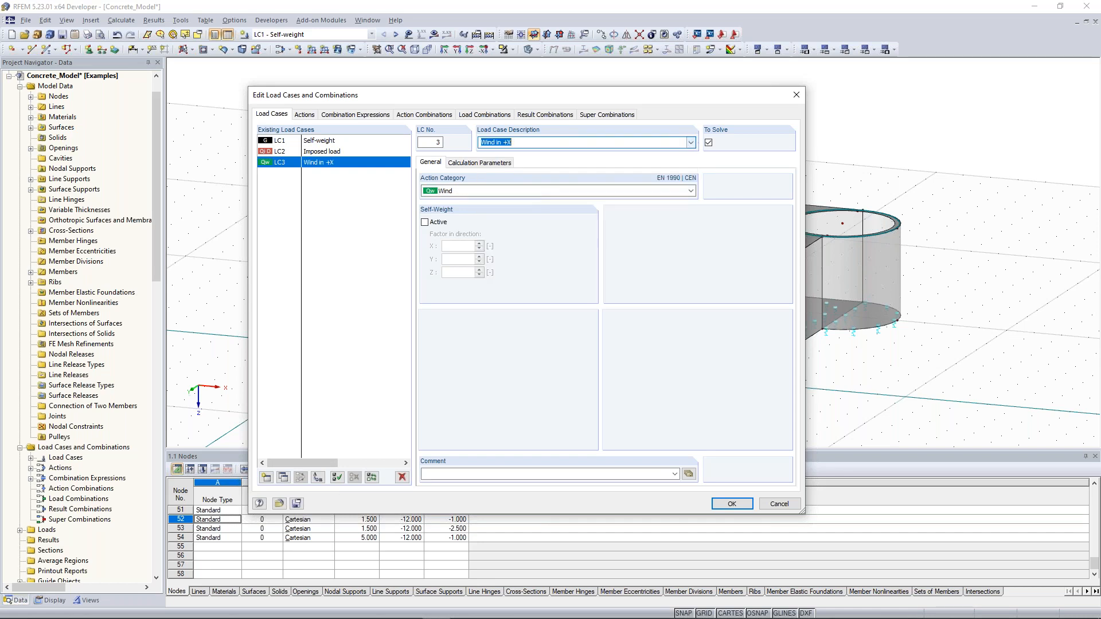
click(266, 478)
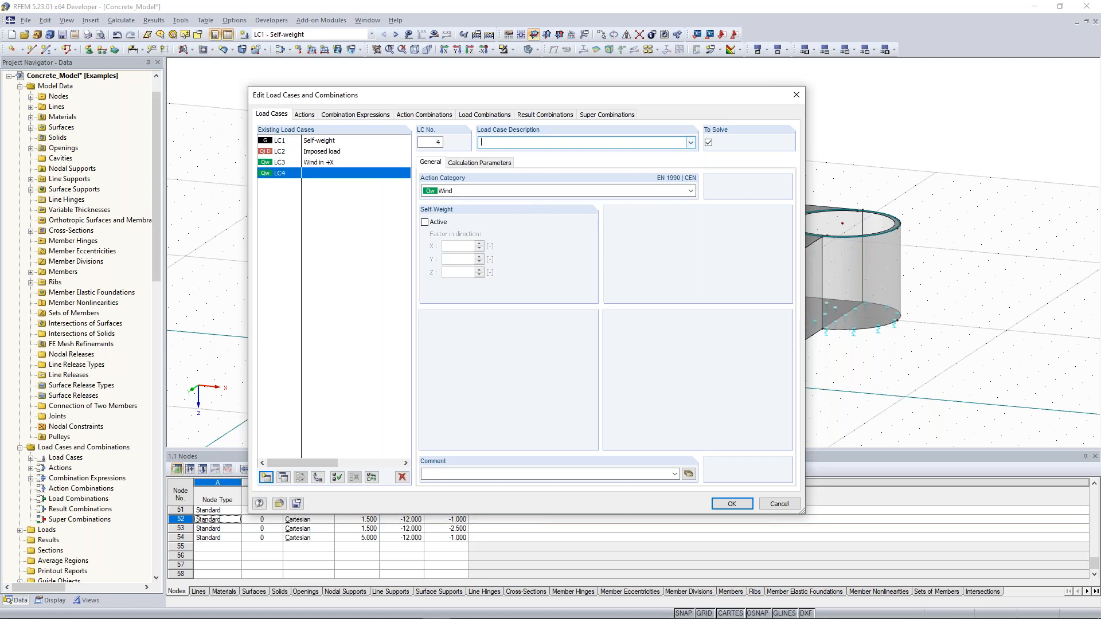
click(691, 143)
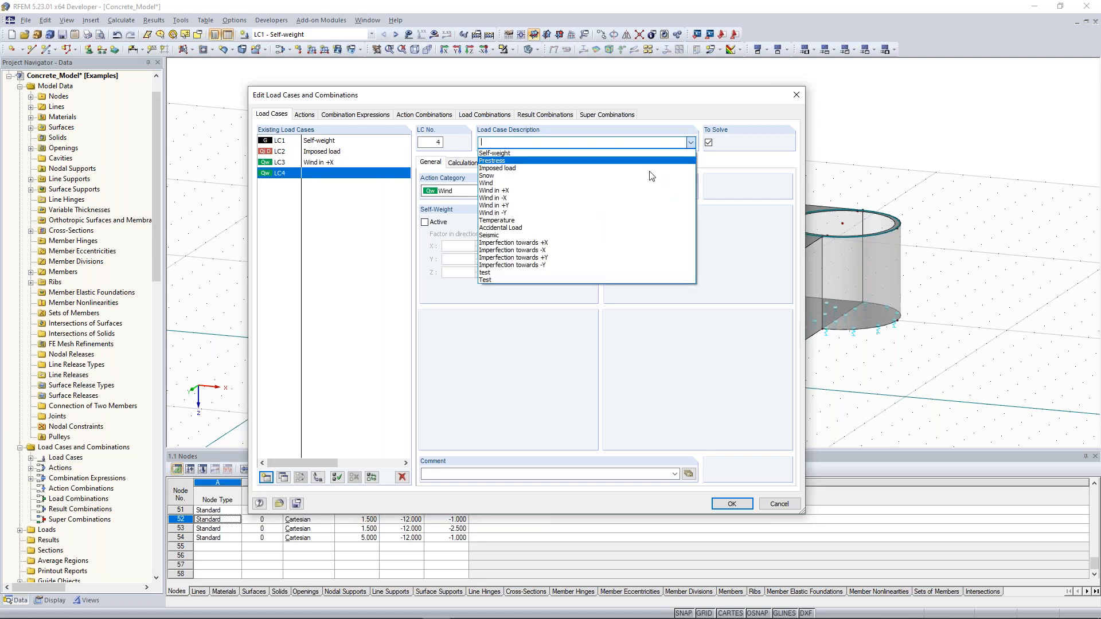
click(623, 206)
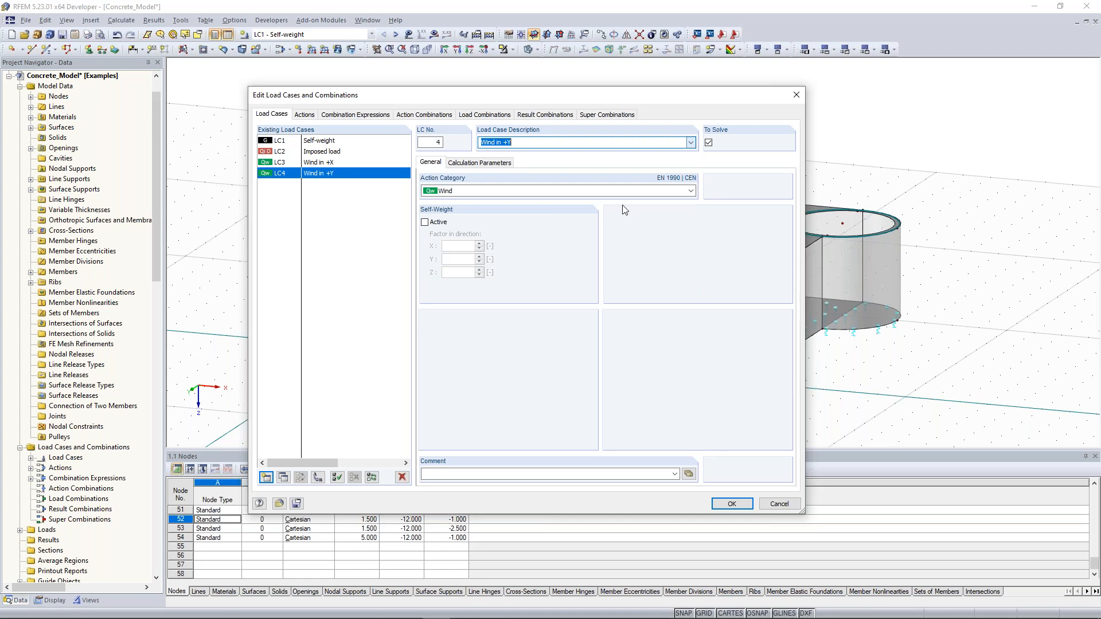
Step: Add two imperfection load cases, LC5 as Imperfection towards +X and LC6 as Imperfection towards +Y
click(266, 477)
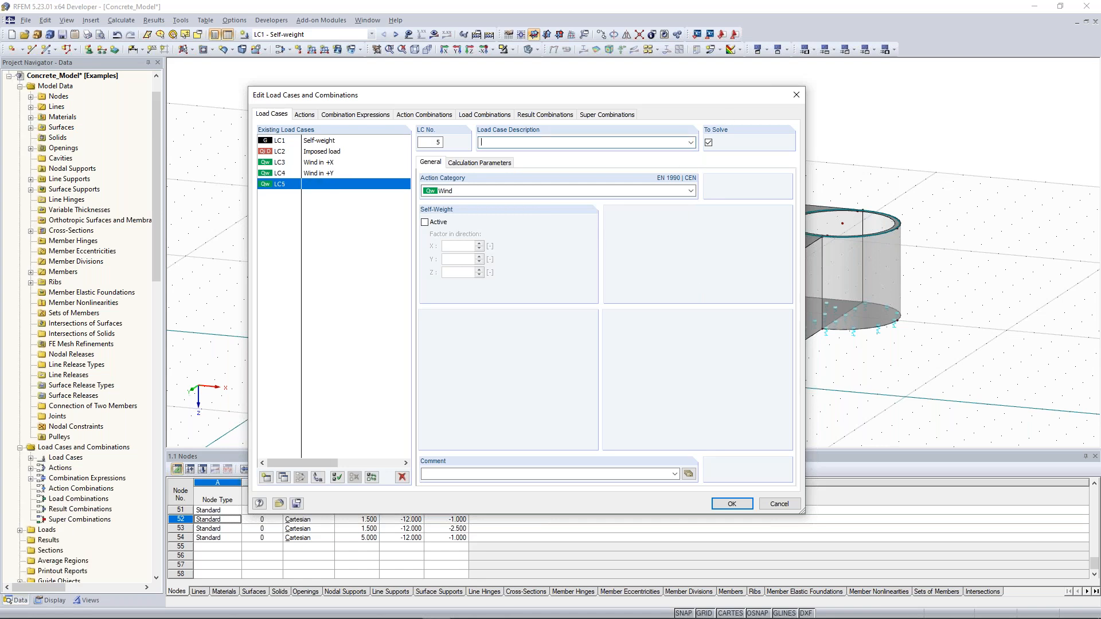
click(693, 142)
click(575, 242)
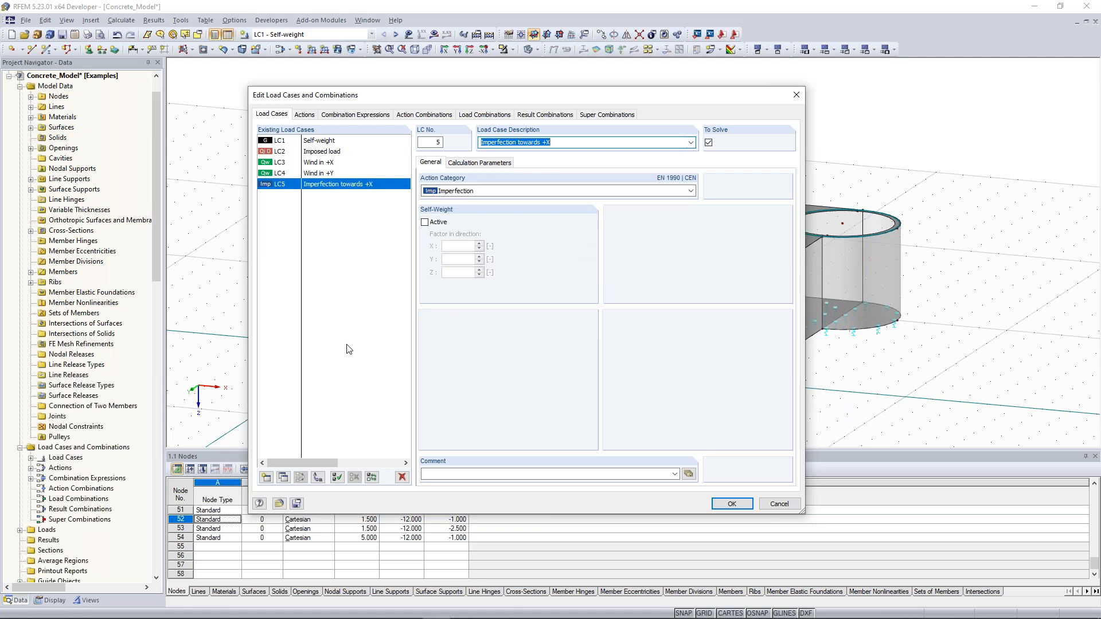
click(266, 478)
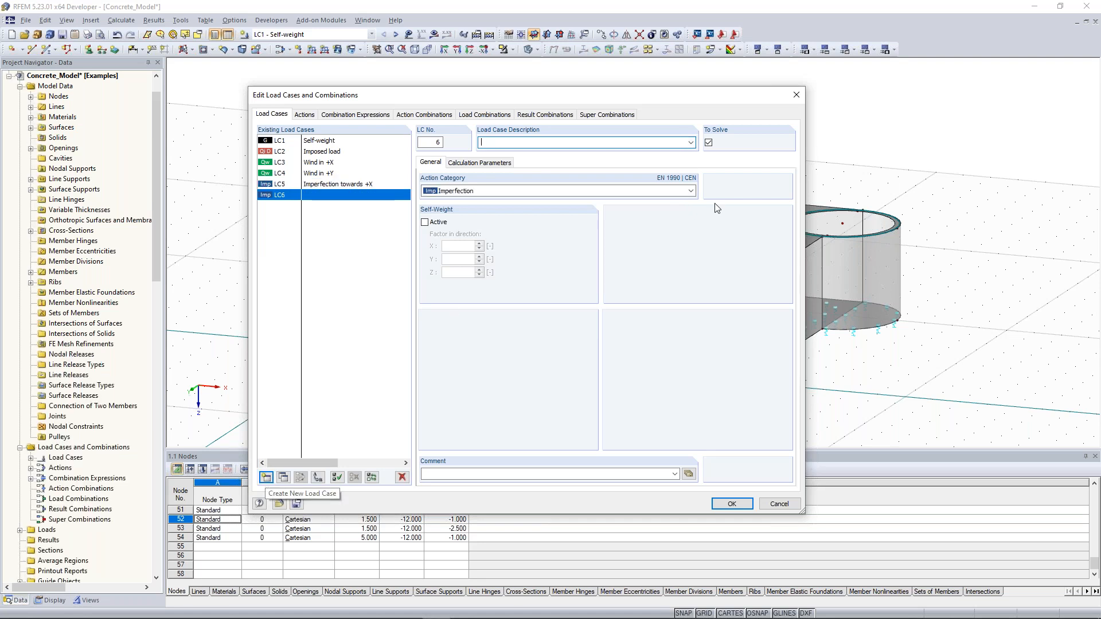
click(691, 142)
click(574, 257)
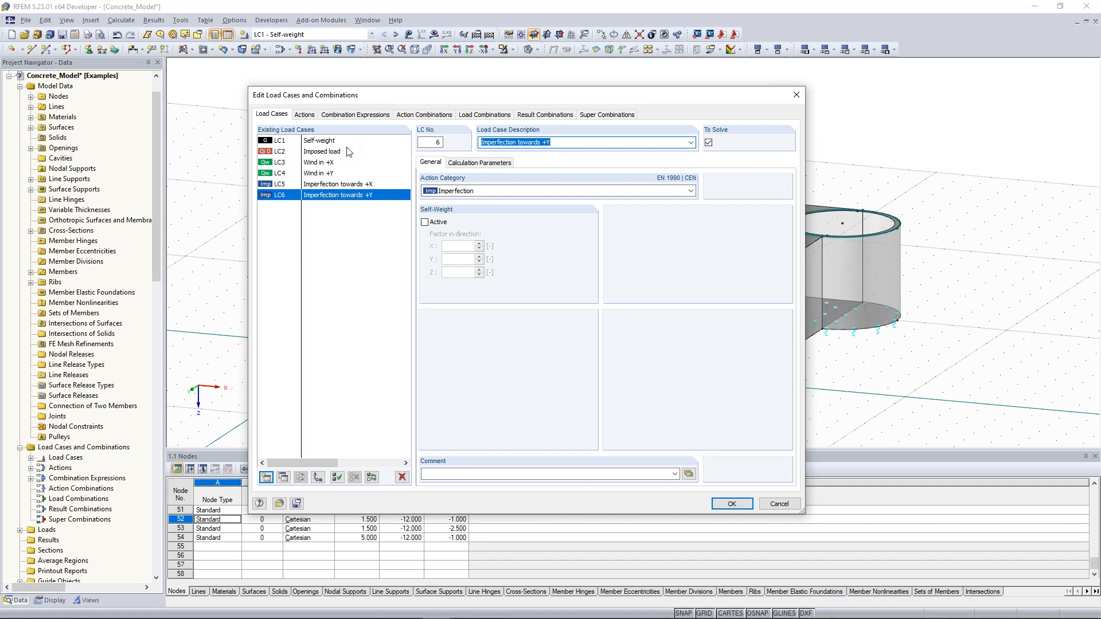
Step: Review the existing actions and set the load cases of the Wind action to act alternatively
click(304, 115)
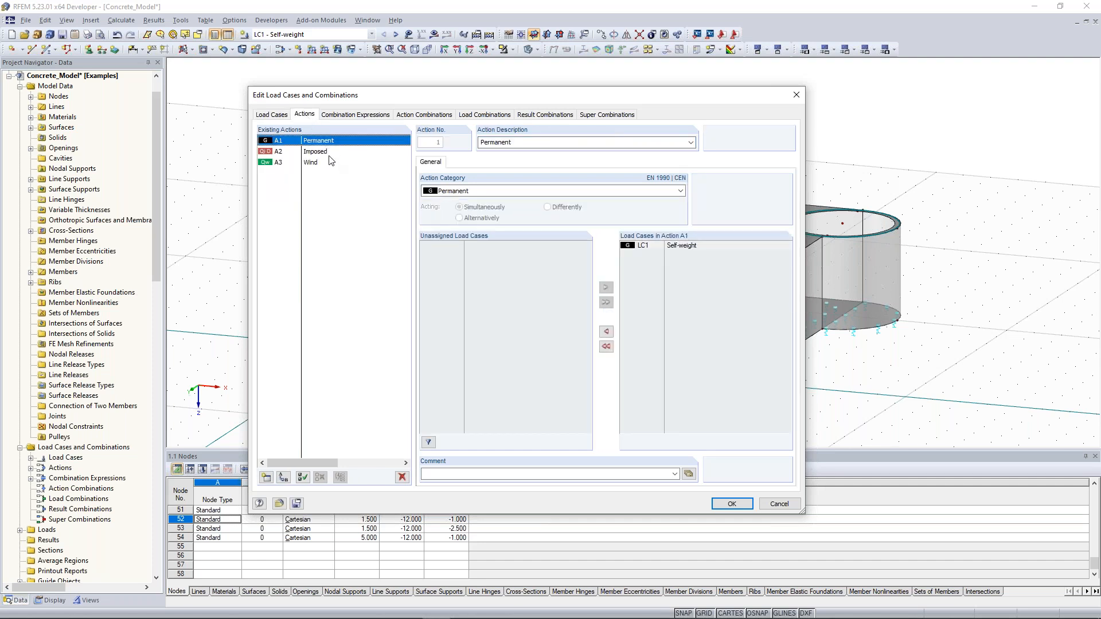
click(325, 152)
click(333, 143)
click(323, 163)
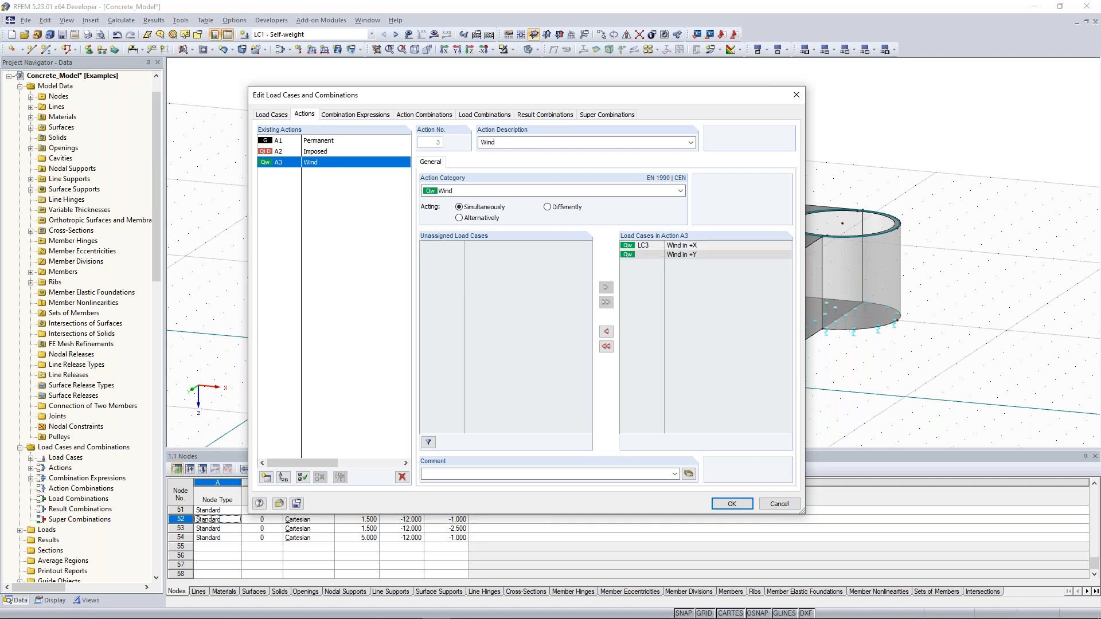
click(550, 207)
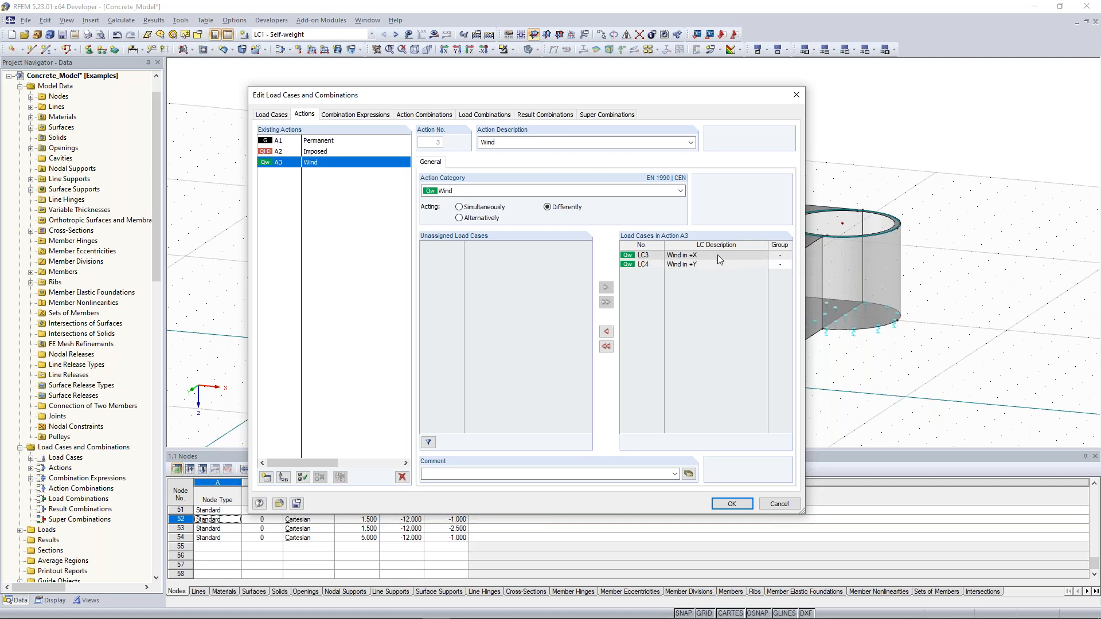
click(781, 259)
click(480, 218)
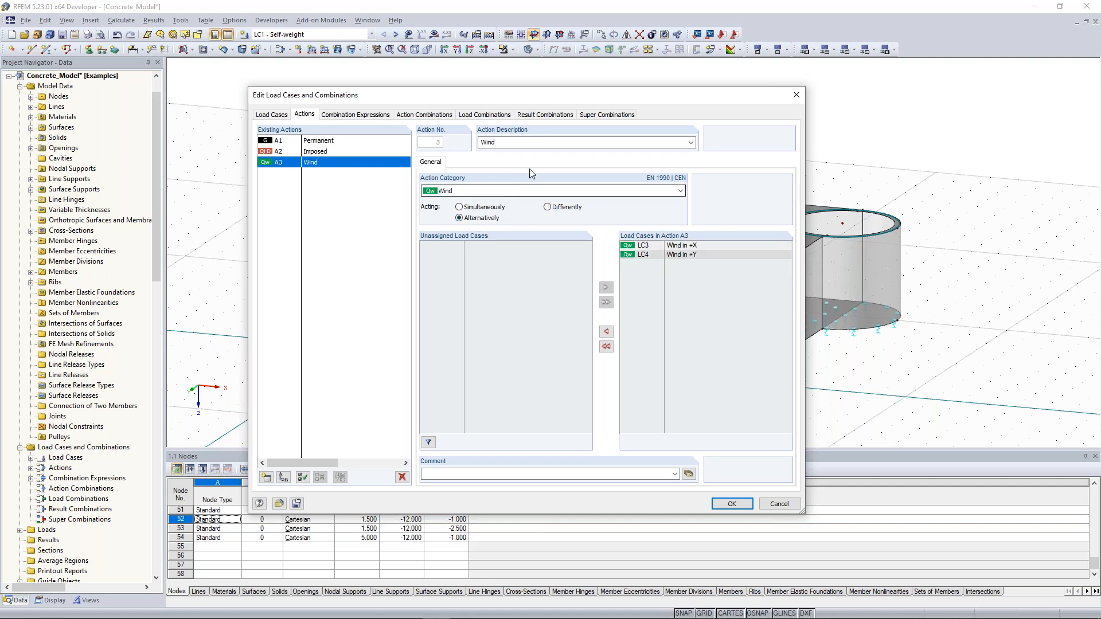
Step: Deactivate the use of the three SLS combination expressions CE2 to CE4
click(363, 118)
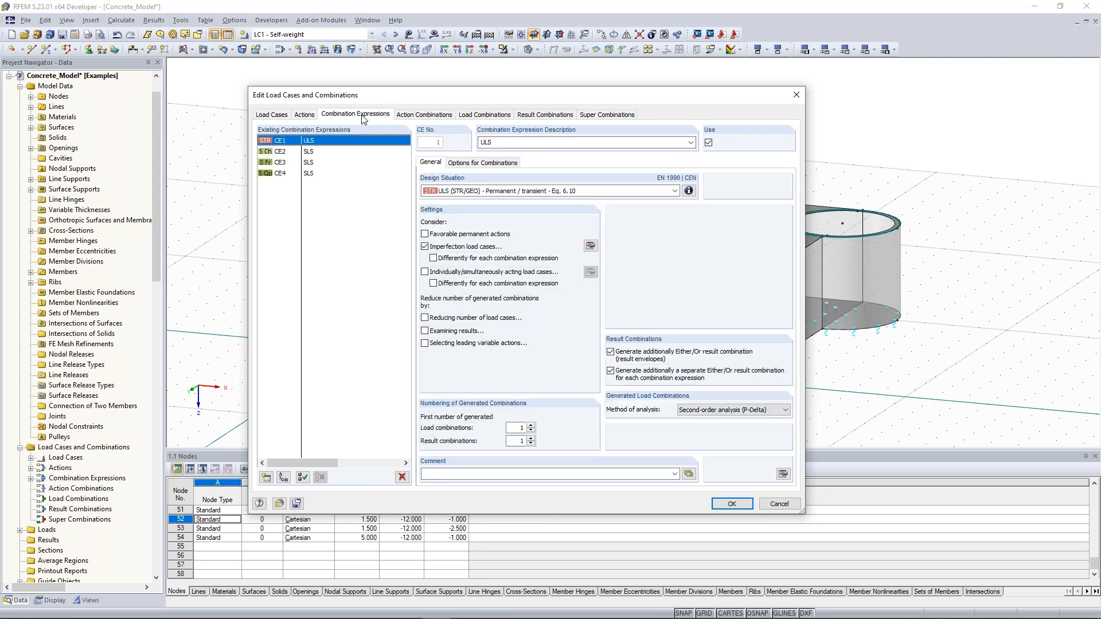
click(313, 173)
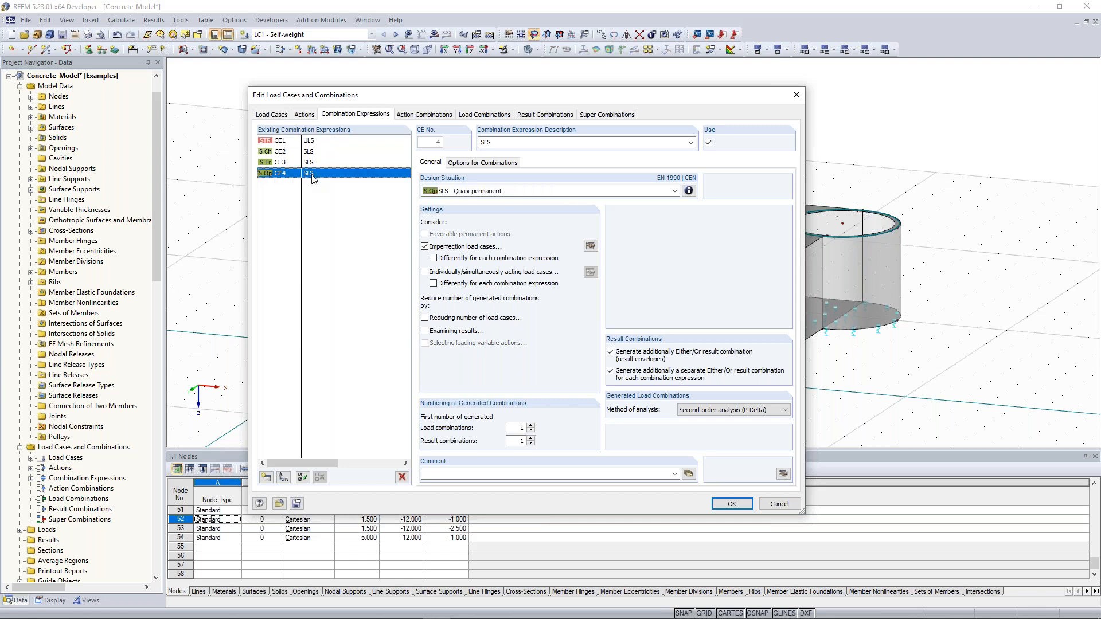
shift+click(315, 152)
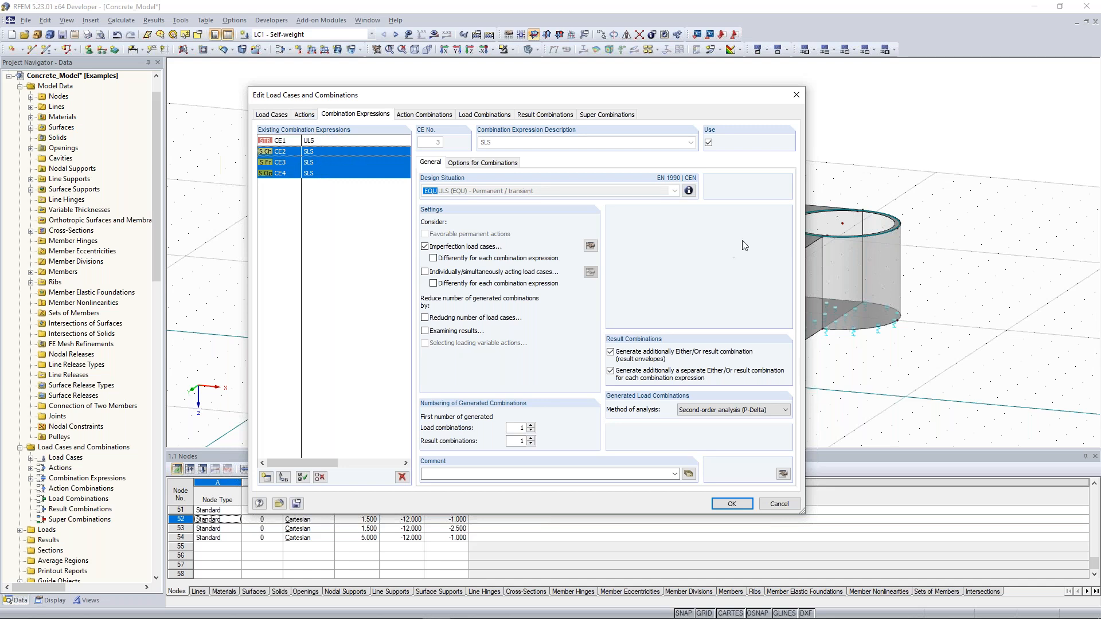
click(334, 174)
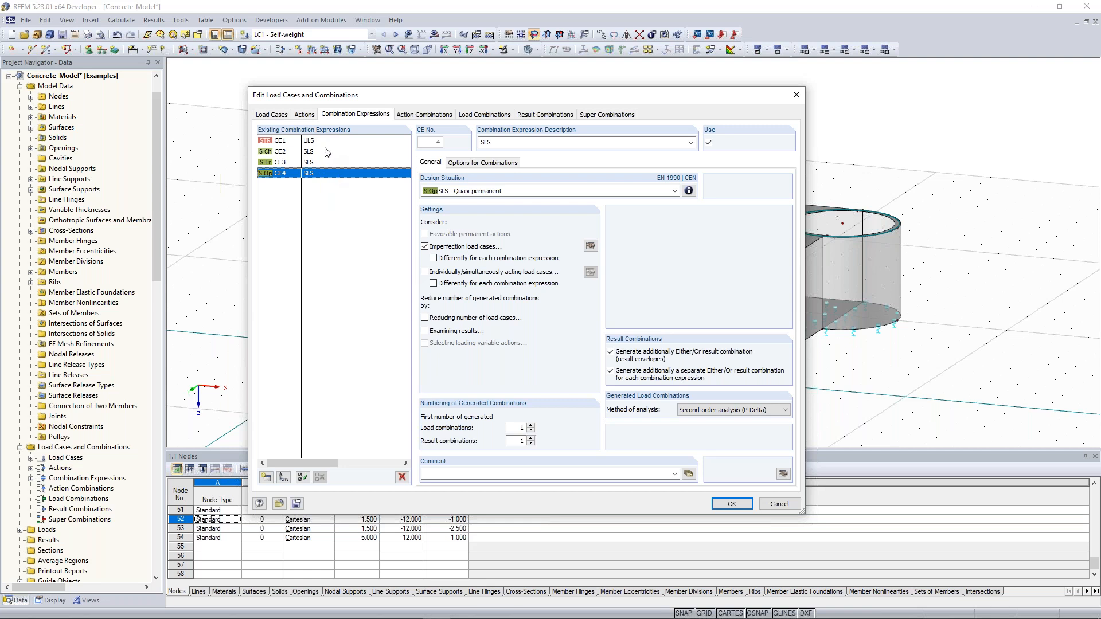
shift+click(323, 152)
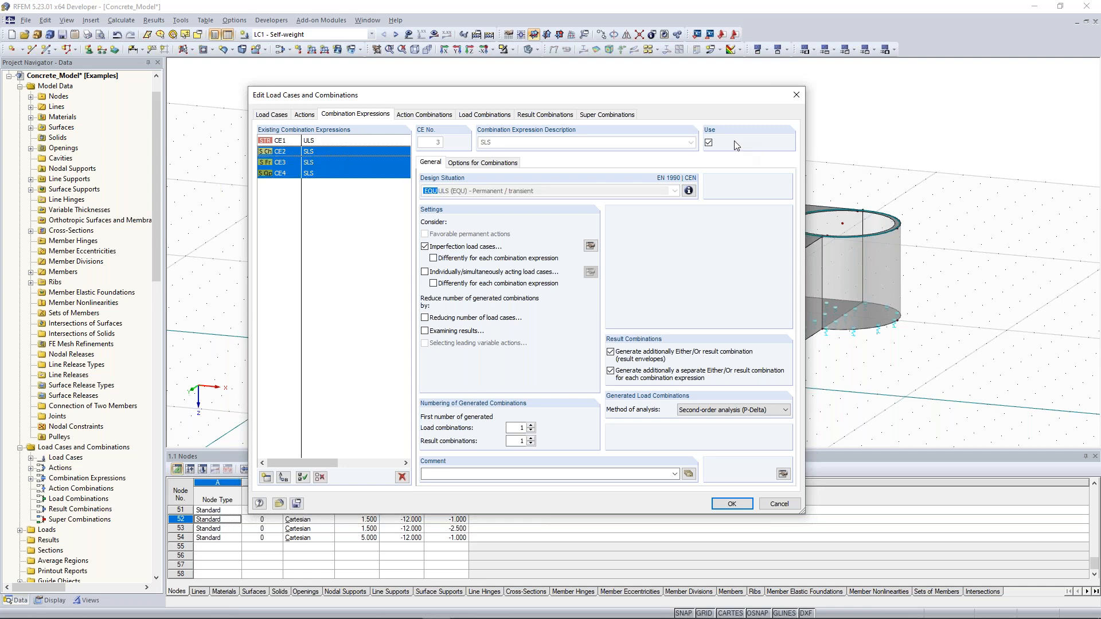
click(709, 143)
click(324, 153)
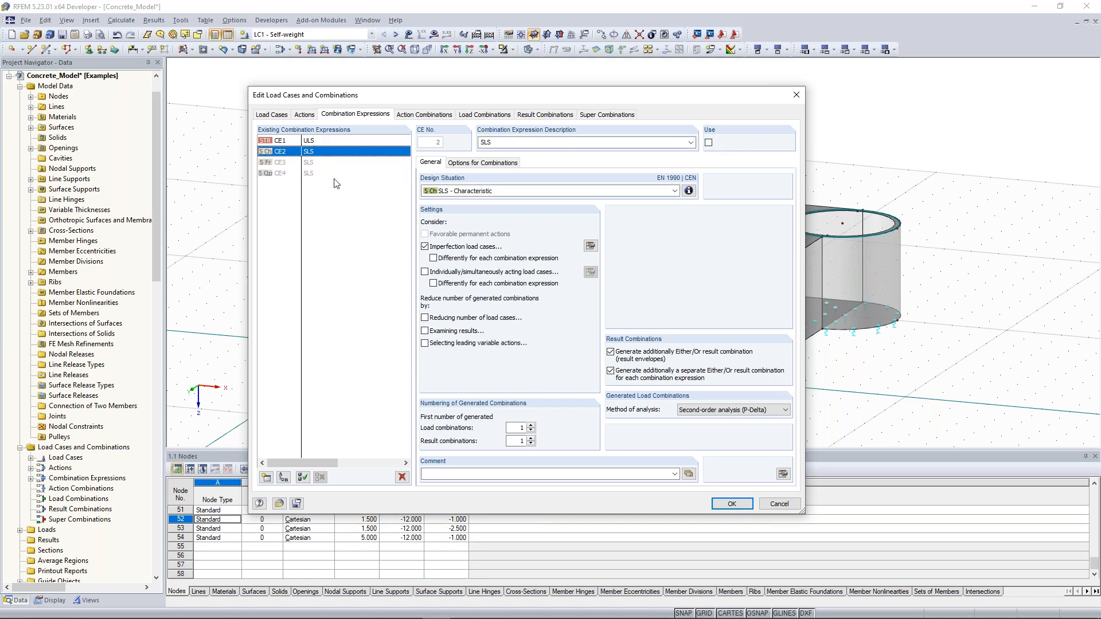
Step: Examine the design situation formula of the ULS combination expression CE1 and close its information window
click(320, 143)
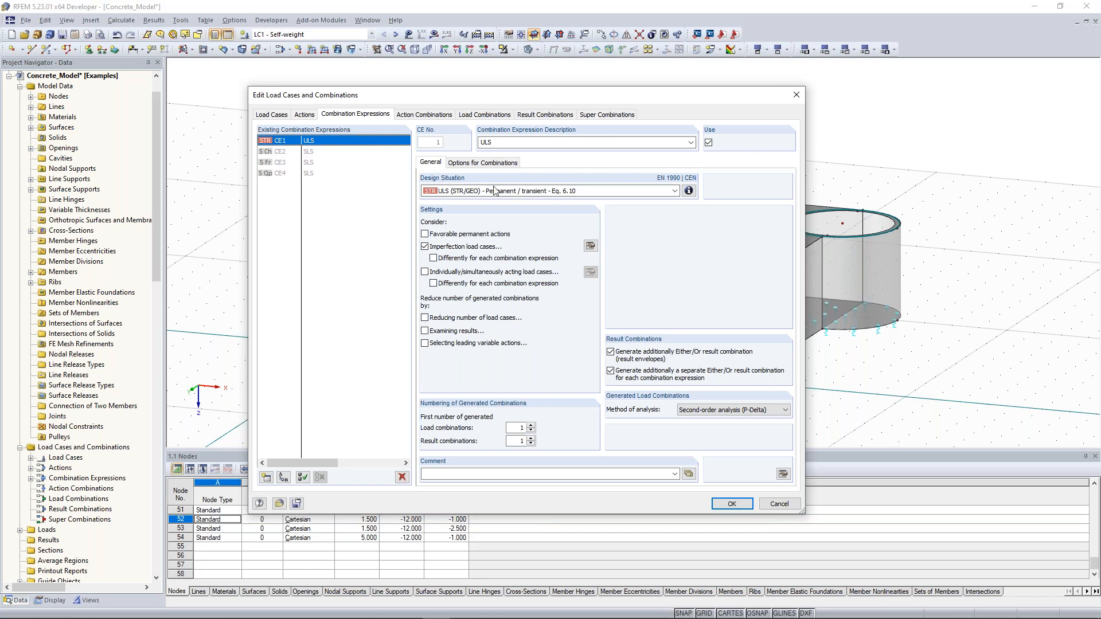
click(689, 192)
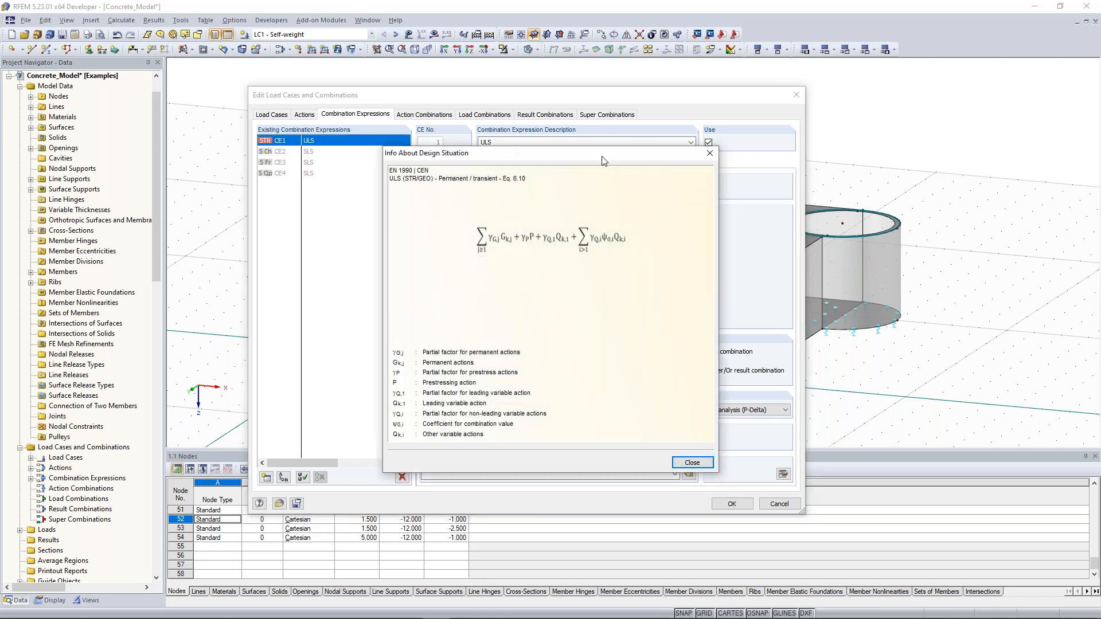
drag(539, 117, 384, 117)
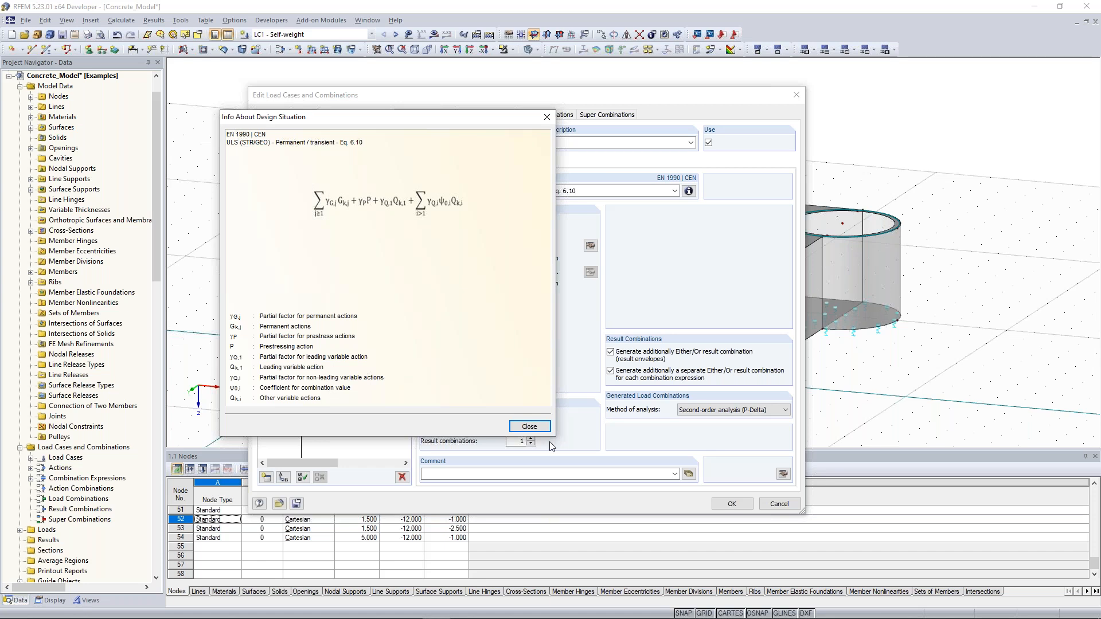
click(529, 427)
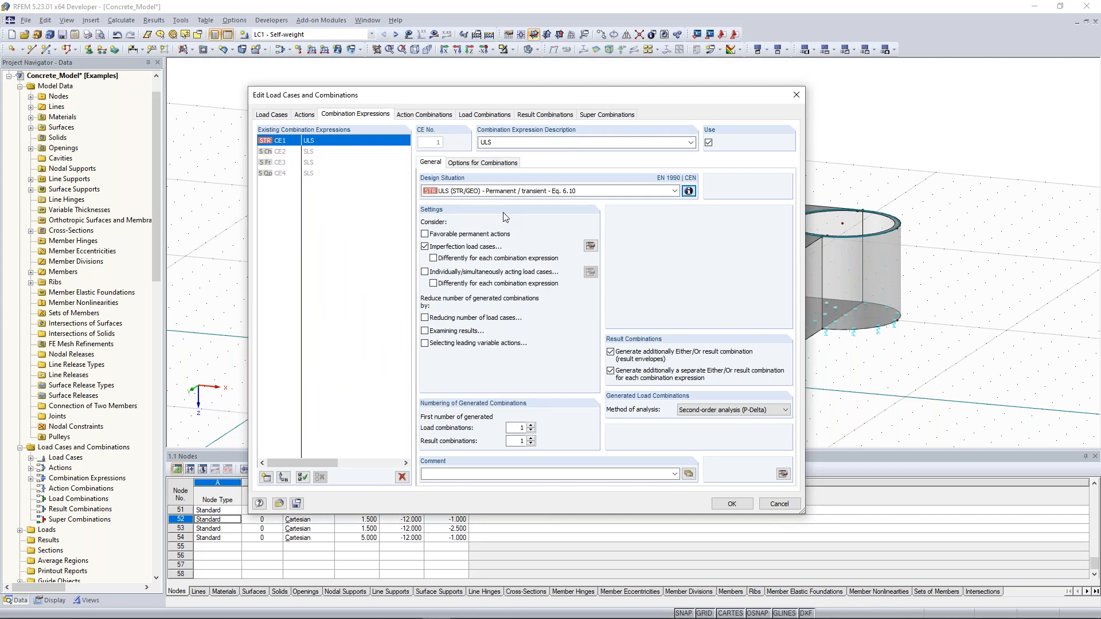
Step: In CE1's imperfection settings, deactivate removing co-existing combinations and combinations without imperfection, and make the imperfections subject to specific load cases
click(591, 246)
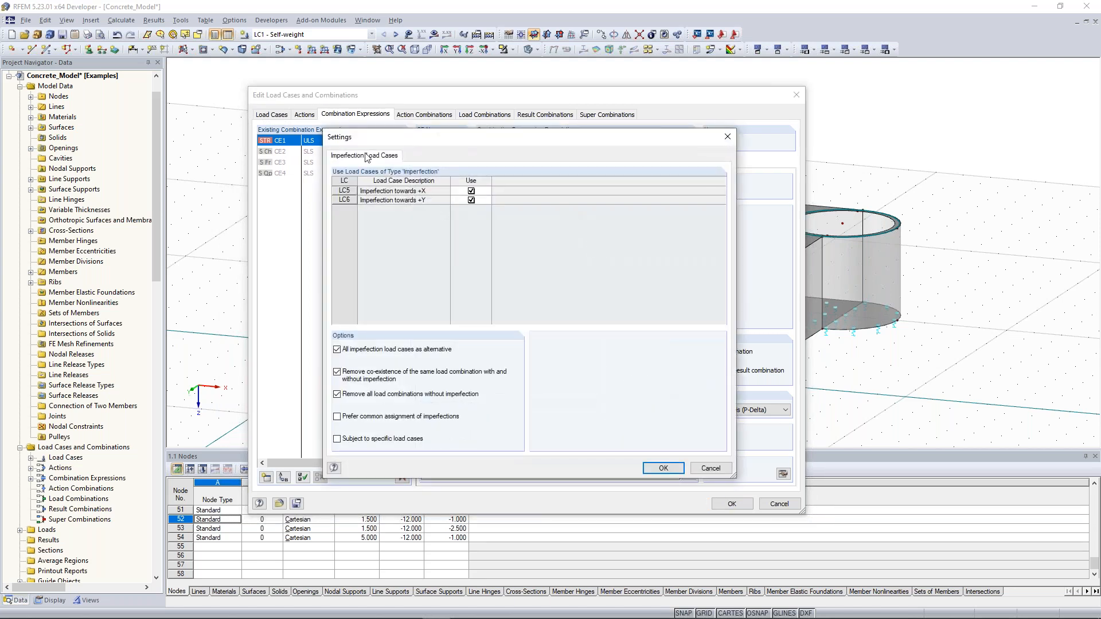
click(395, 193)
drag(590, 144, 910, 122)
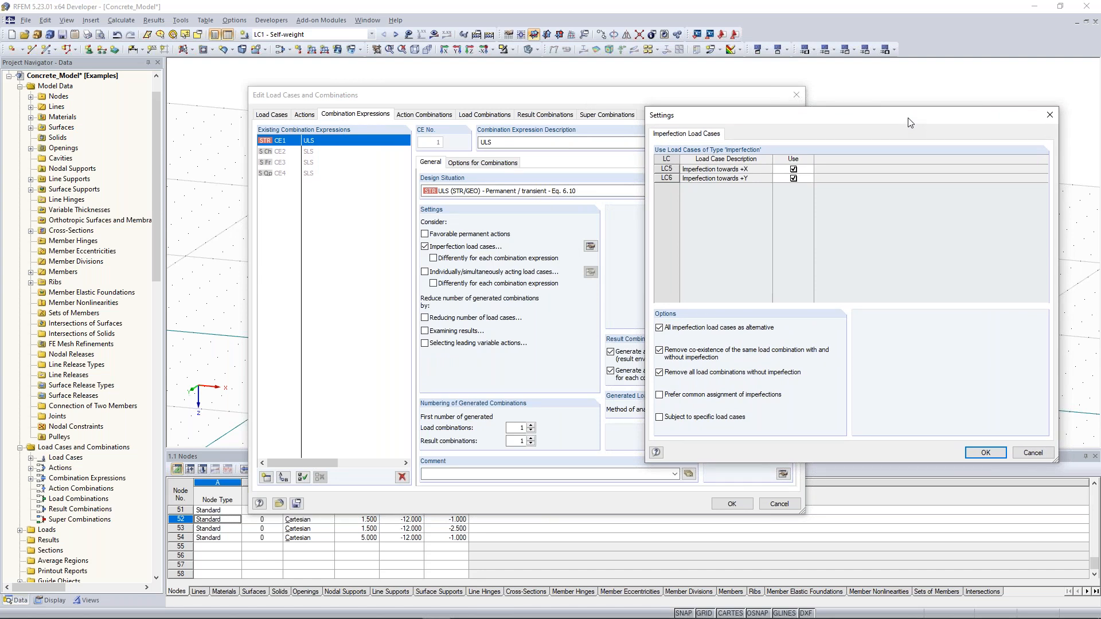
click(694, 356)
click(704, 373)
click(713, 179)
click(659, 418)
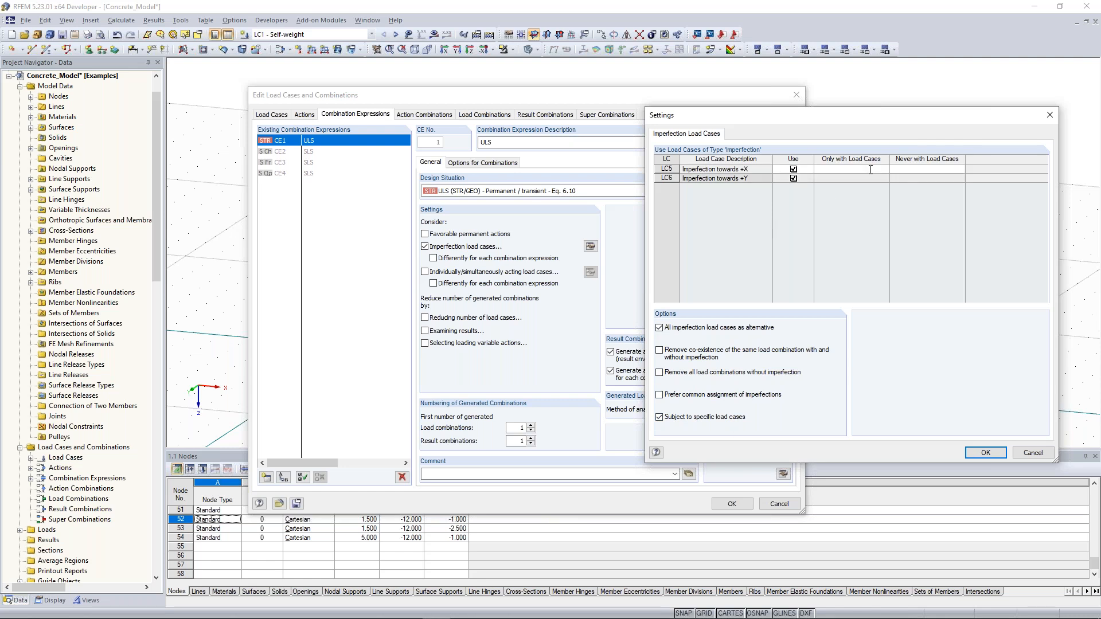
Step: Exclude LC4 Wind in +Y from ever combining with imperfection load case LC5
click(920, 170)
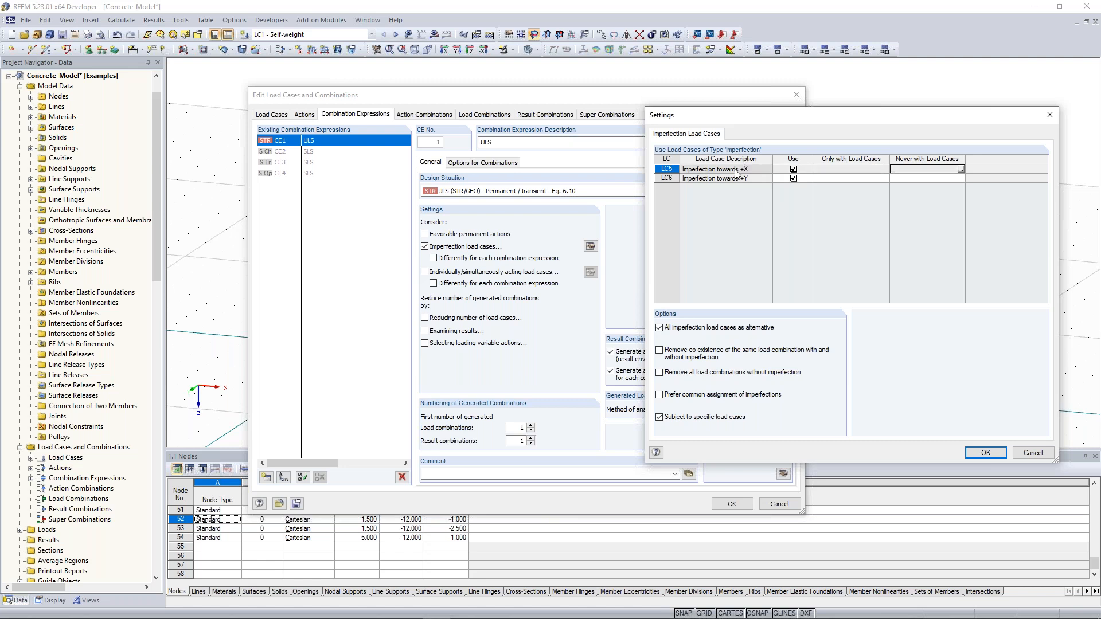
click(962, 170)
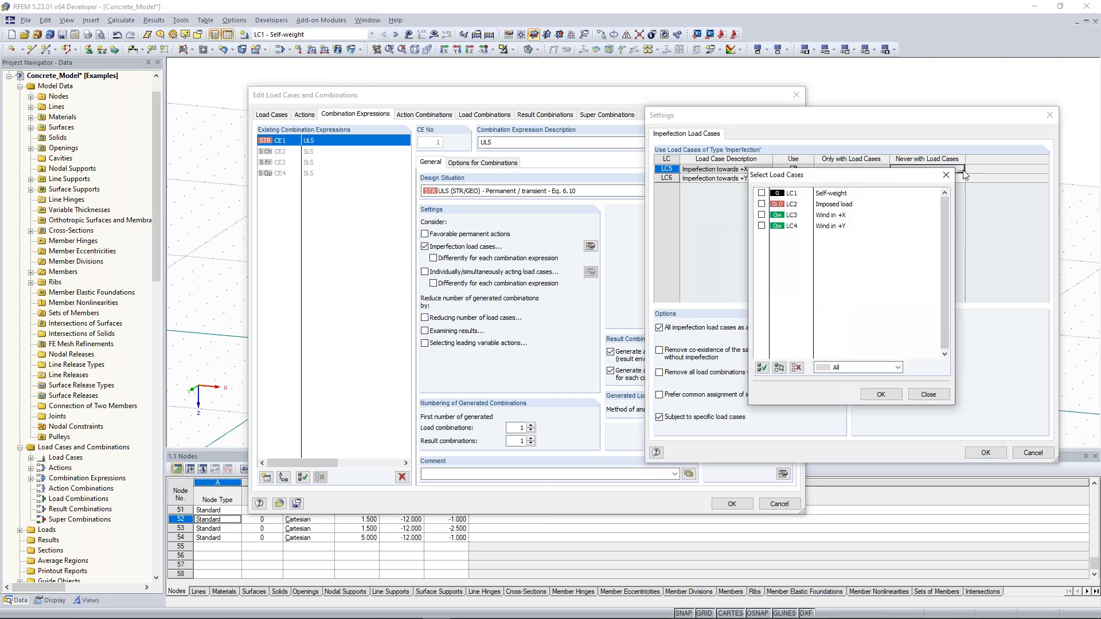
drag(756, 168, 391, 164)
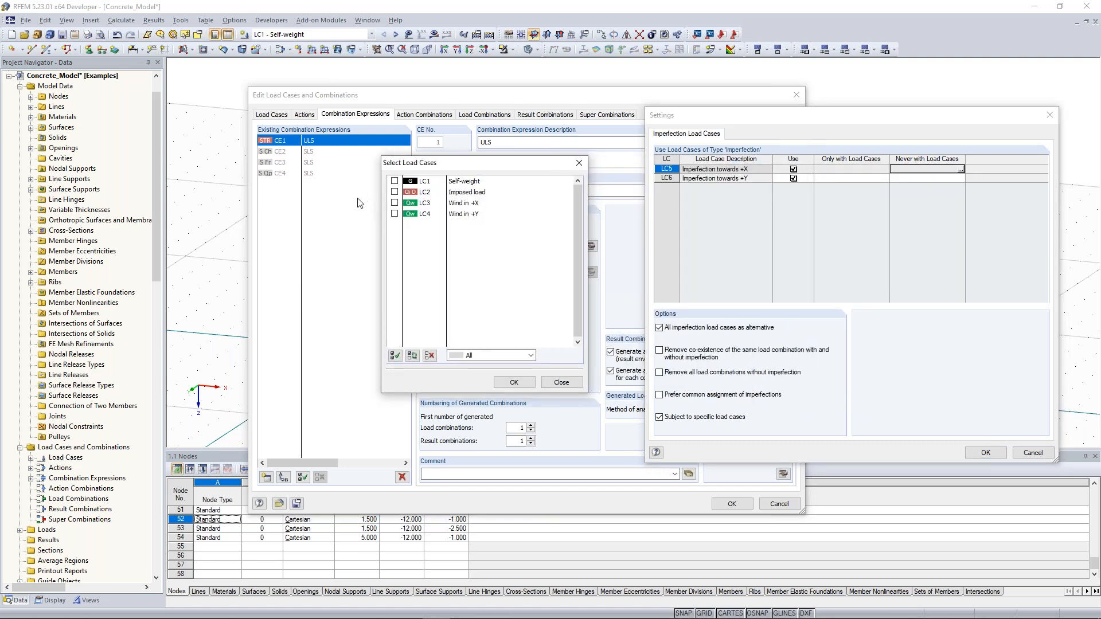
click(395, 213)
click(514, 382)
Step: Exclude LC3 Wind in +X from ever combining with imperfection load case LC6 and accept the imperfection settings
click(950, 179)
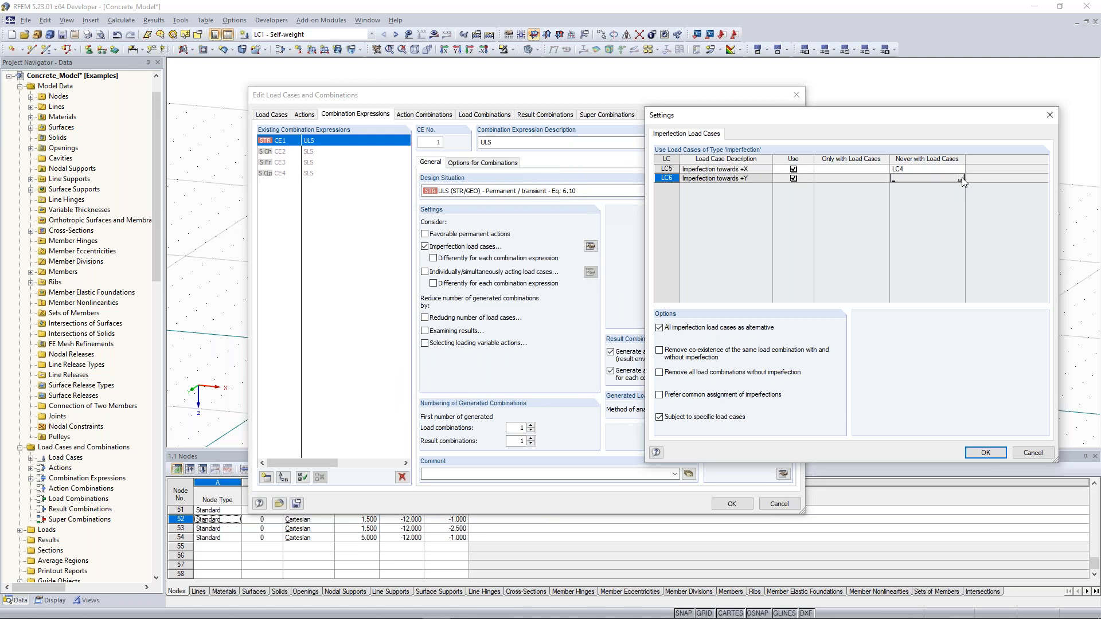
click(960, 180)
click(762, 214)
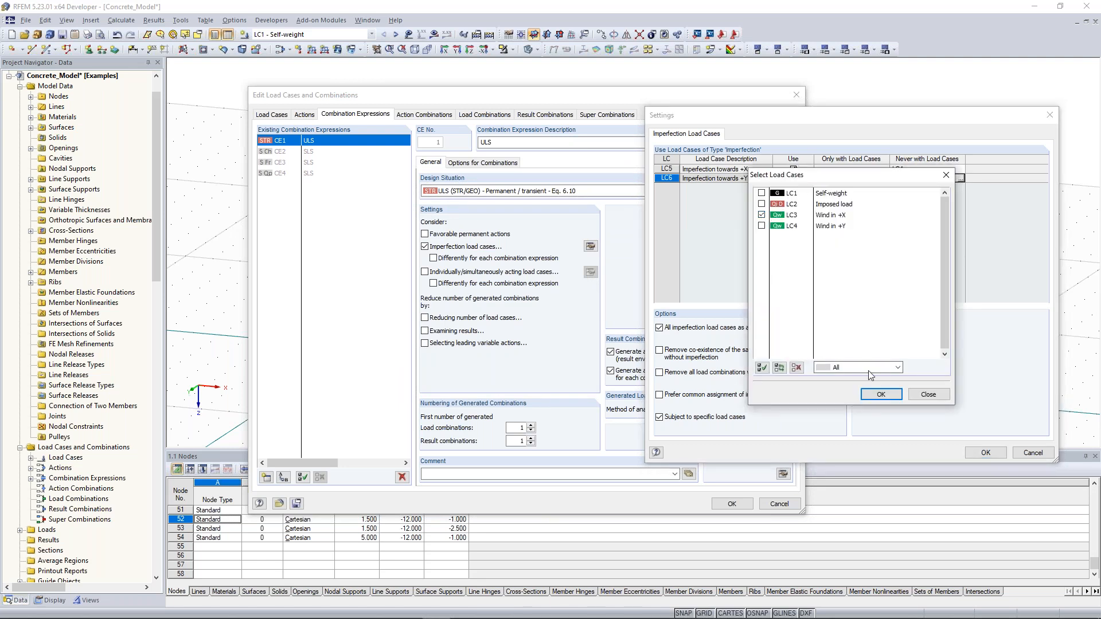
click(881, 394)
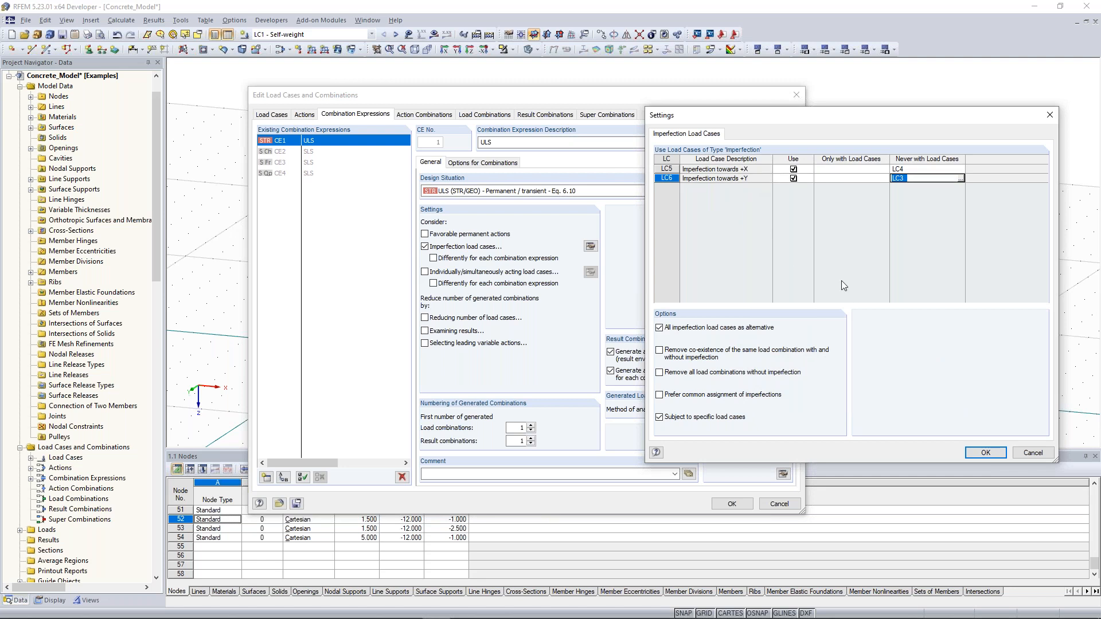
click(986, 453)
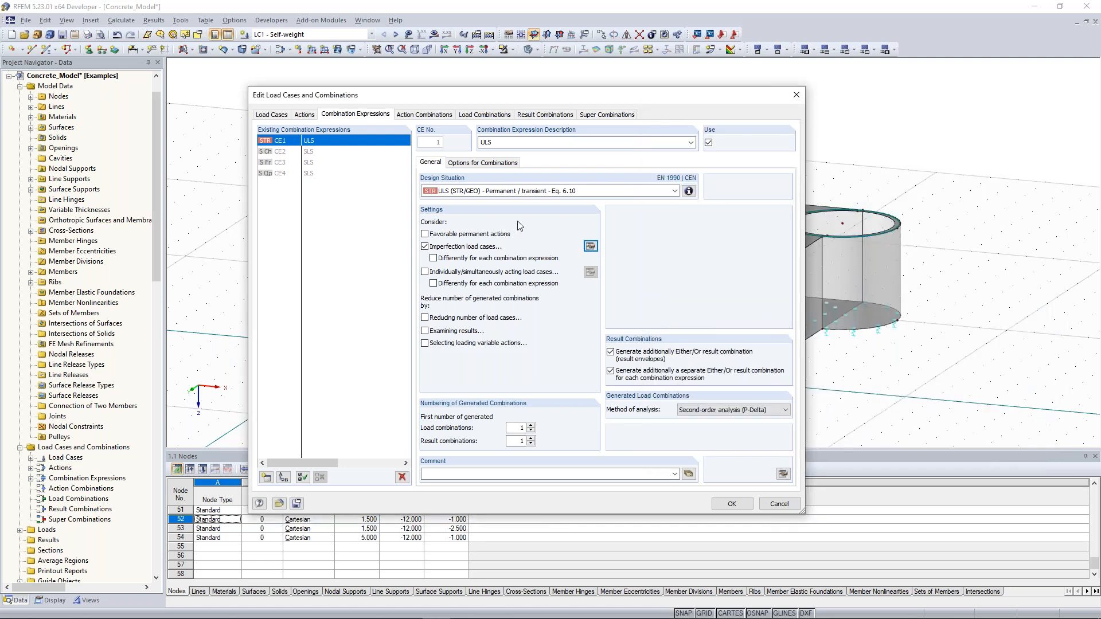
Step: Examine the imposed and wind action factors in action combination AC3 and compare them with its design situation formula
click(423, 115)
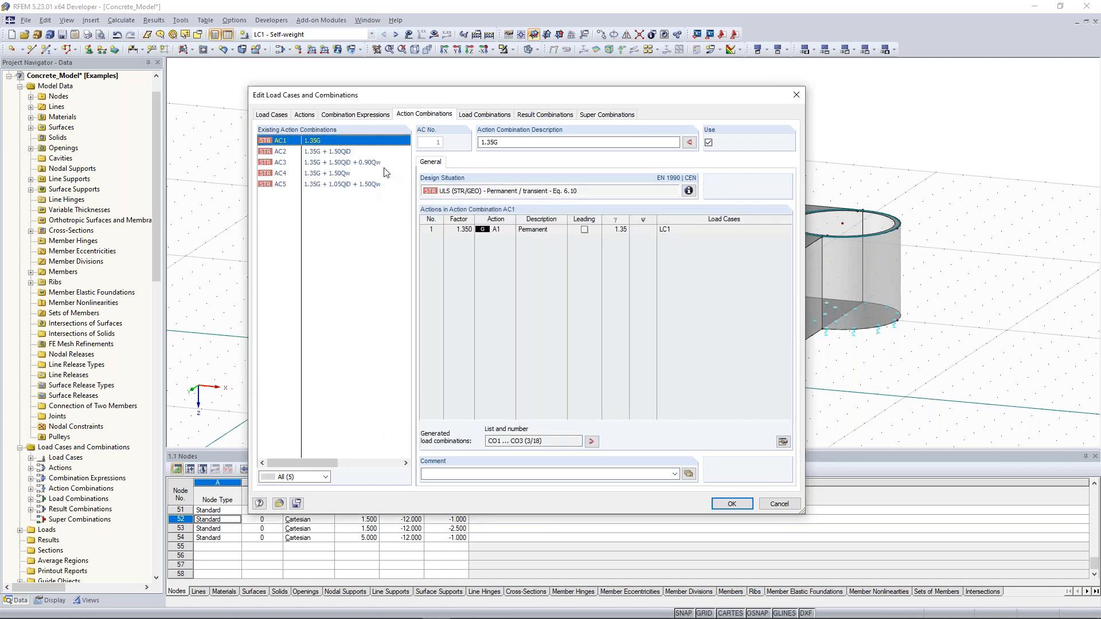
click(340, 164)
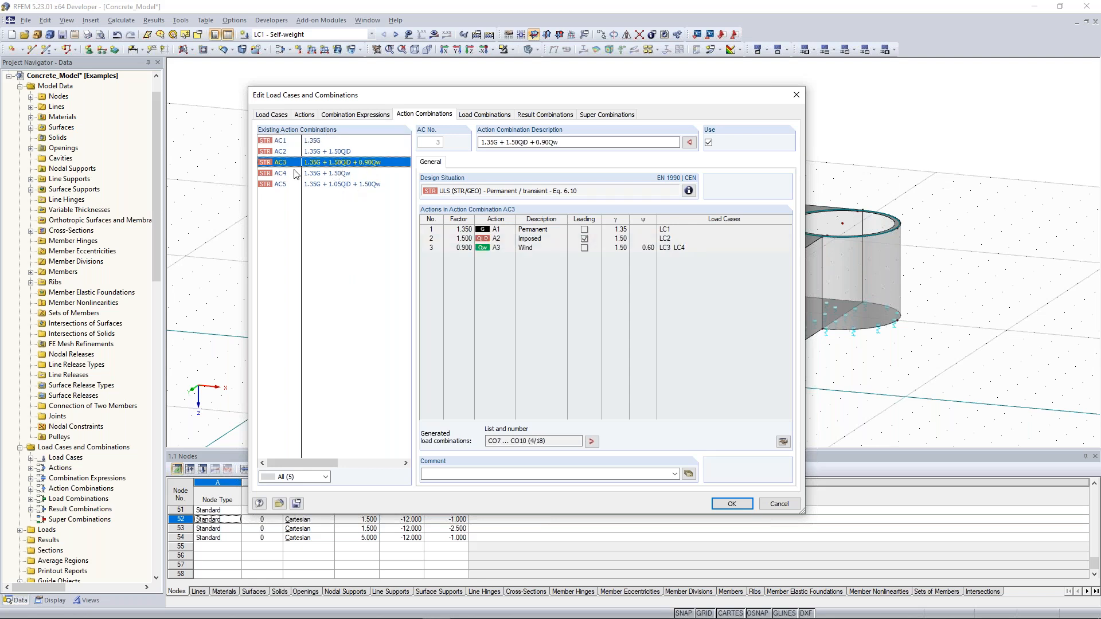
click(466, 240)
click(464, 249)
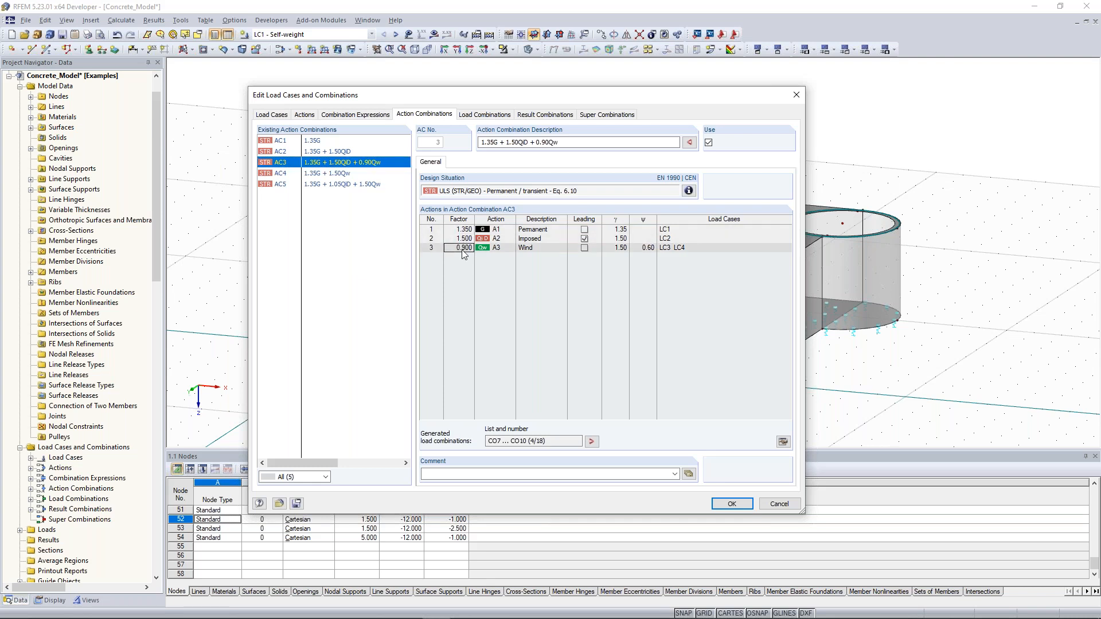
click(556, 237)
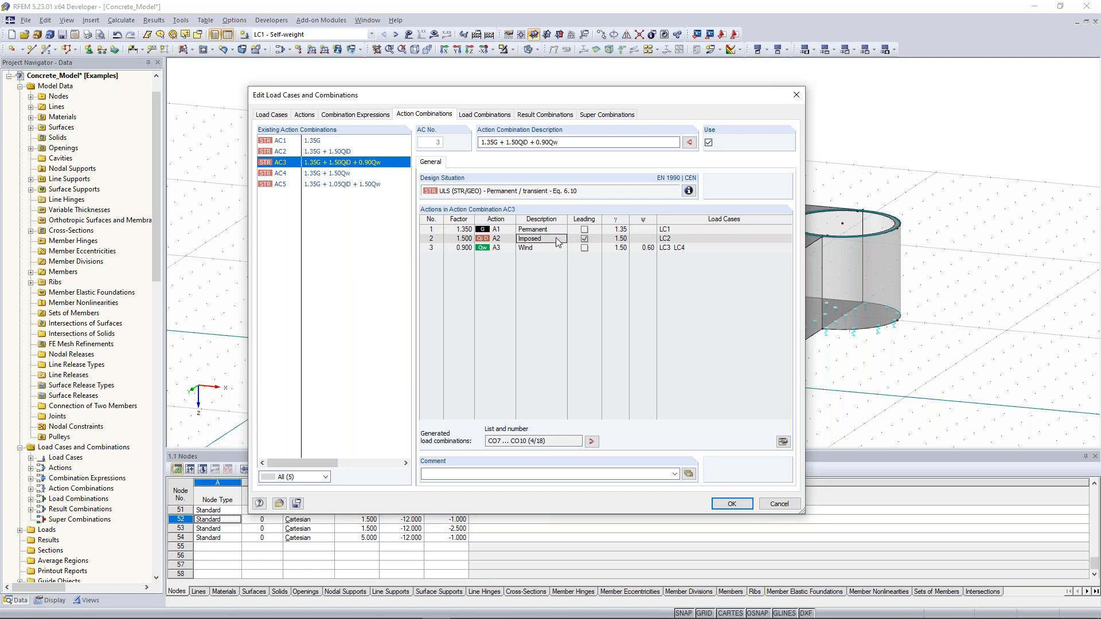
click(505, 247)
click(689, 190)
drag(566, 171, 274, 155)
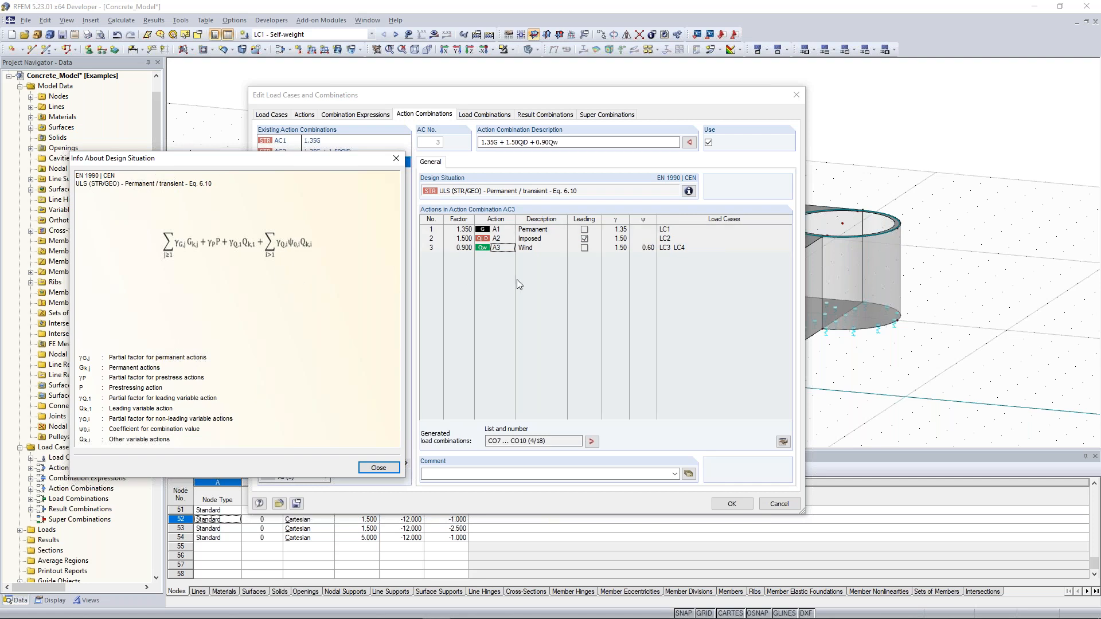
click(379, 468)
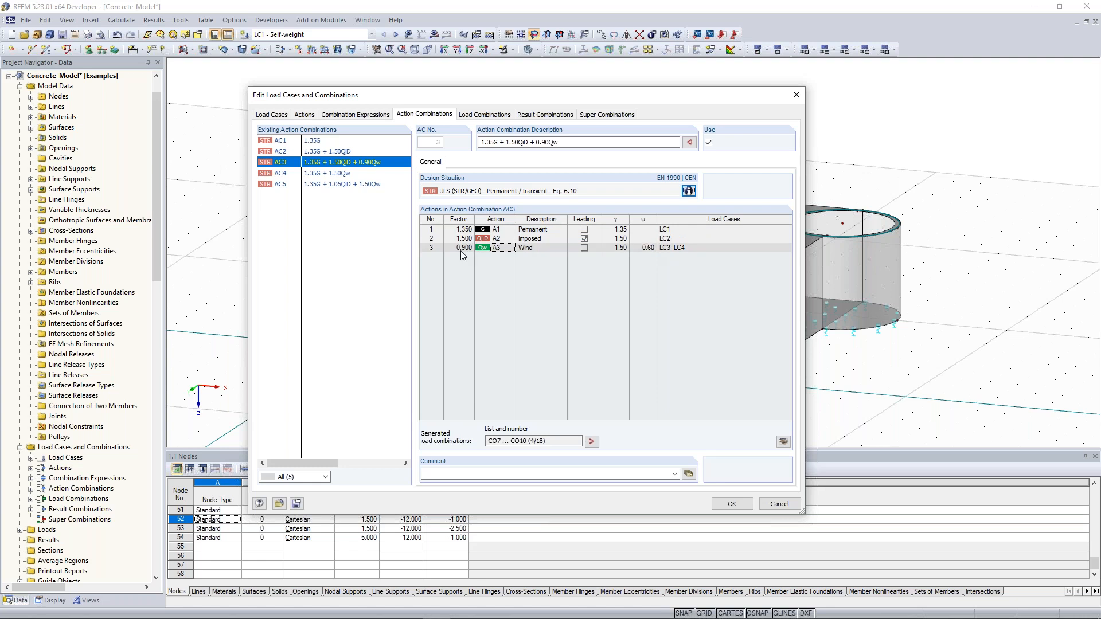
Step: Examine the load cases and factors contained in load combination CO10
click(482, 117)
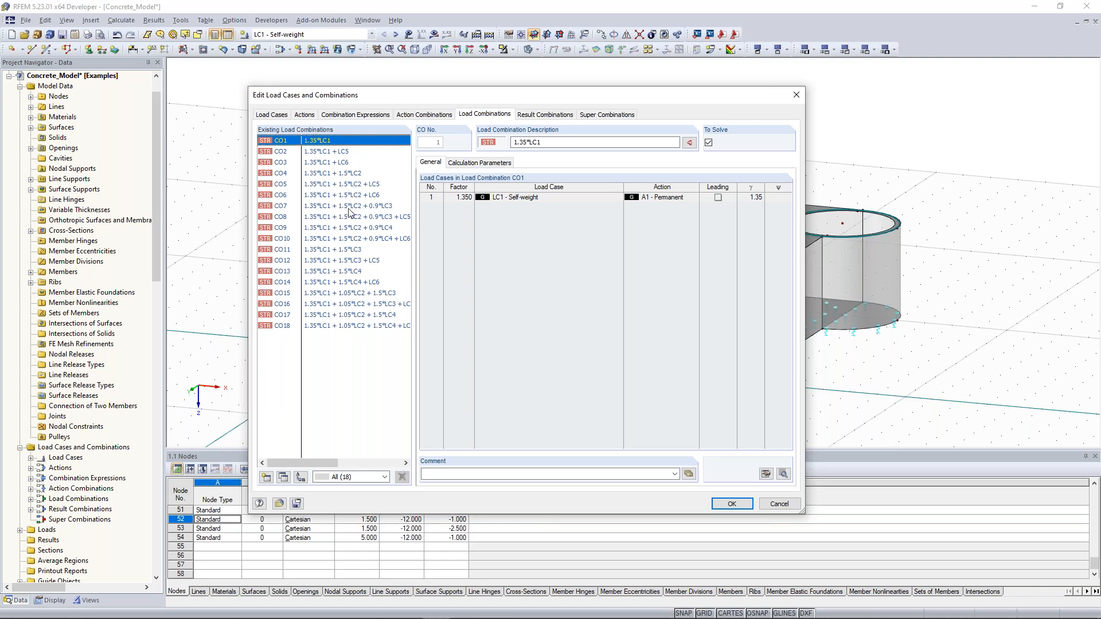
click(329, 241)
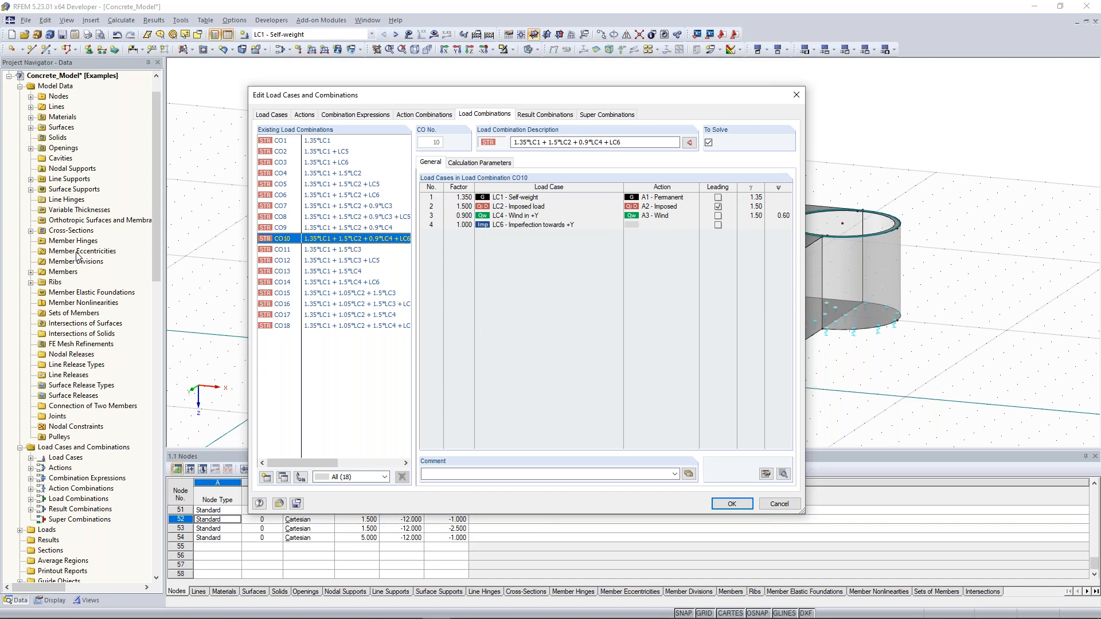
click(526, 198)
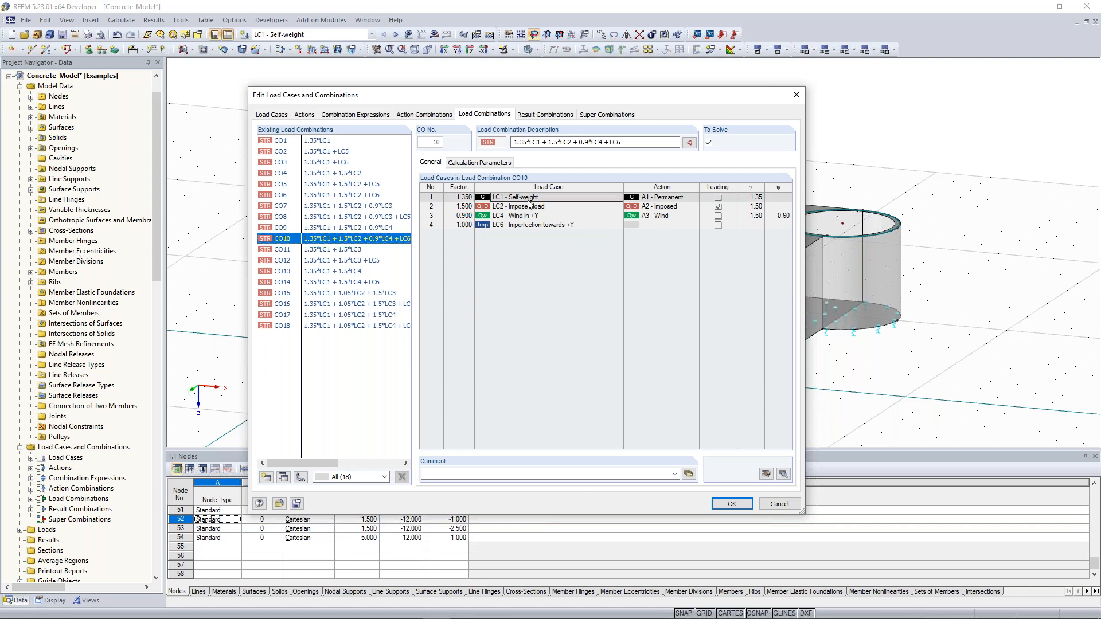
Step: Examine the individual load cases contained in load combination CO10
click(524, 207)
click(524, 215)
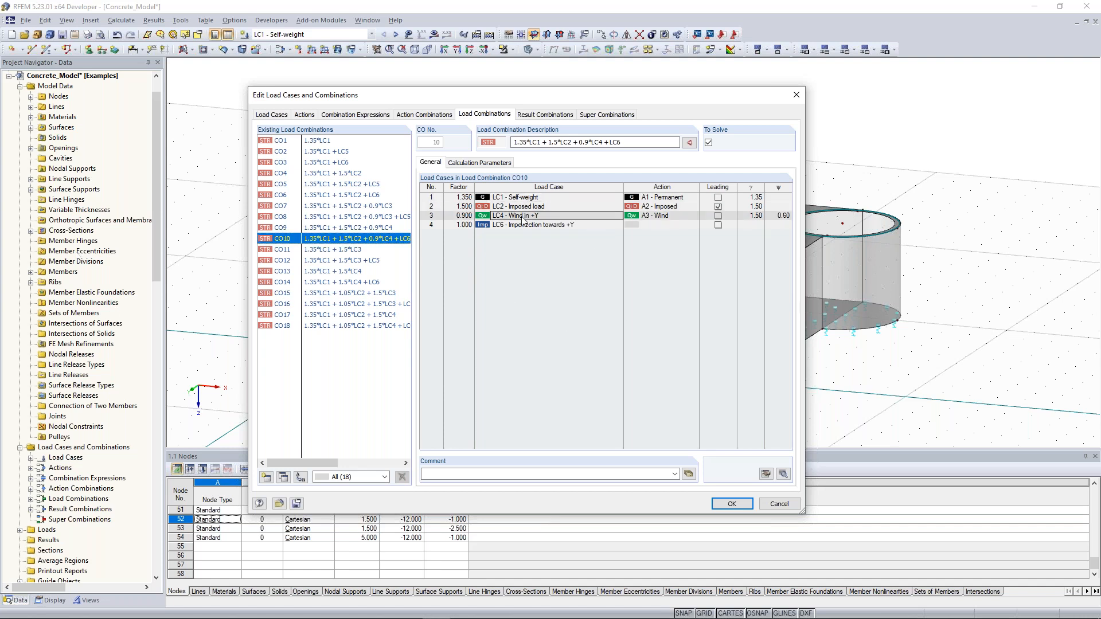
click(523, 225)
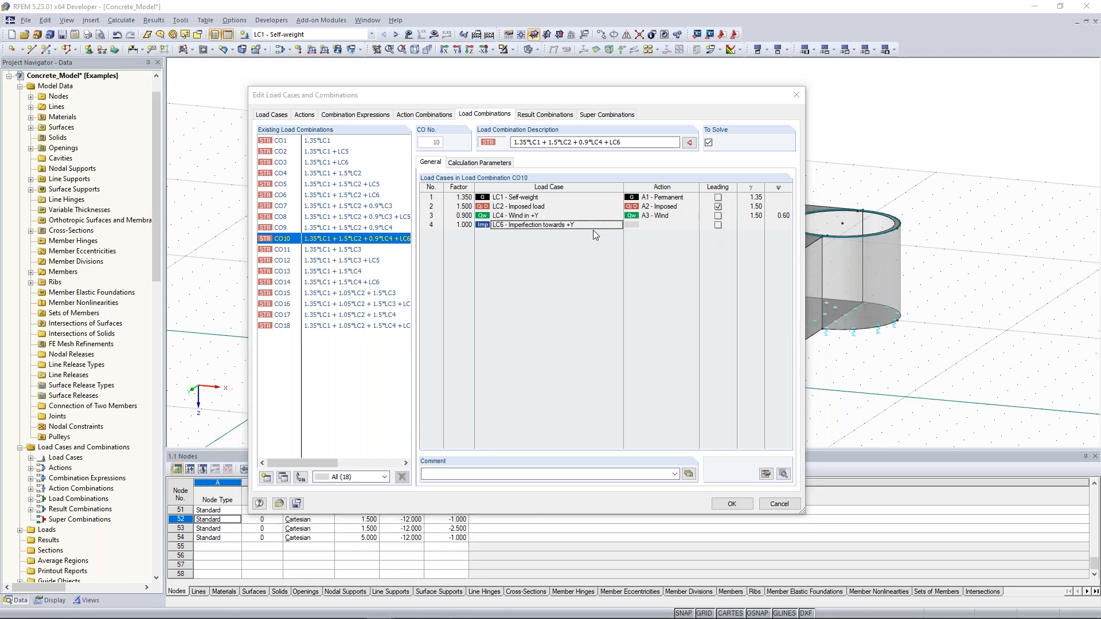
Step: Check the load combinations grouped in result combination RC1 against the load combination list and accept the load cases and combinations
click(560, 115)
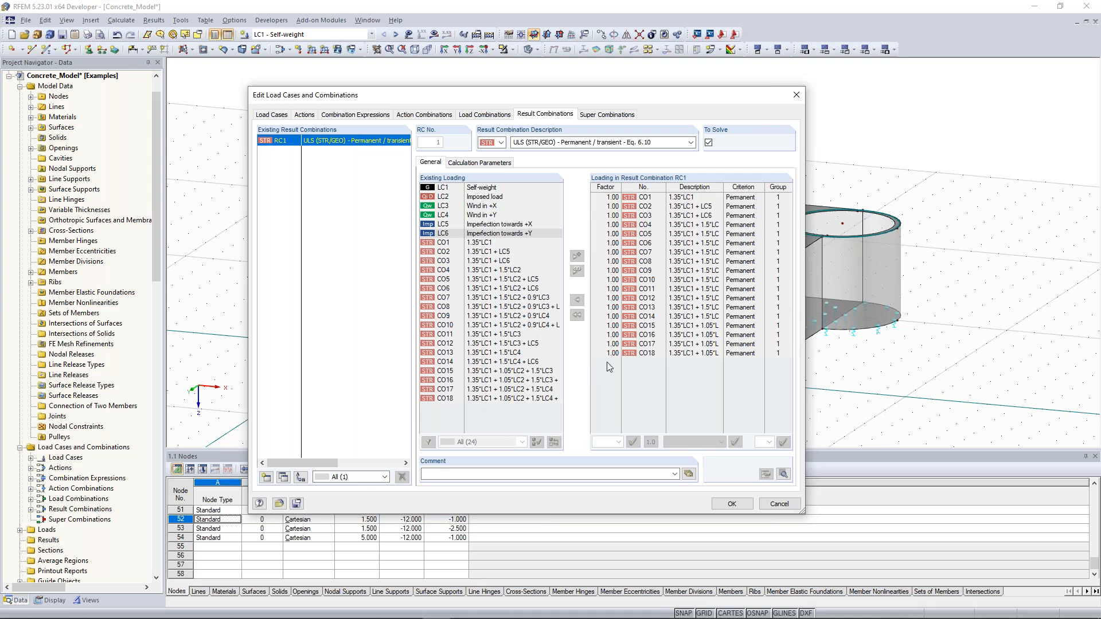
click(486, 115)
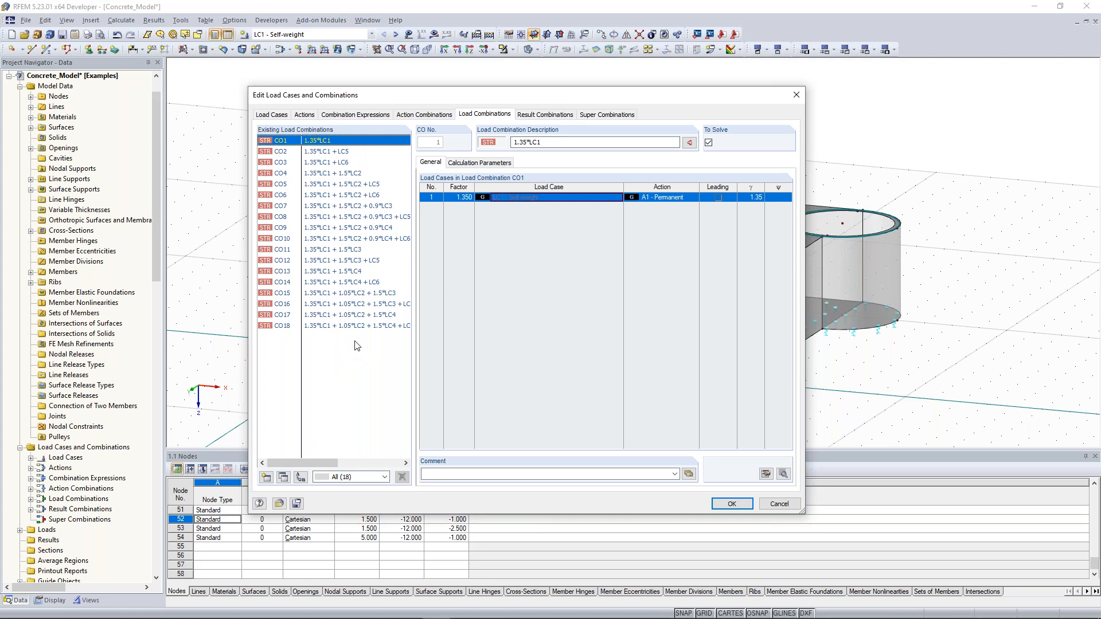
click(536, 114)
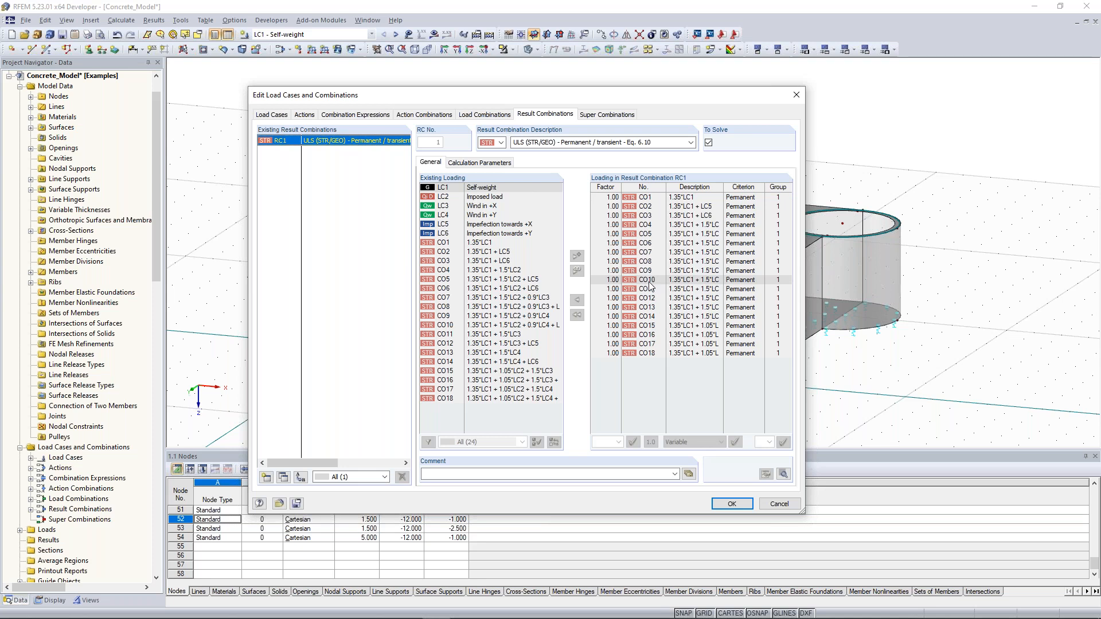
click(733, 504)
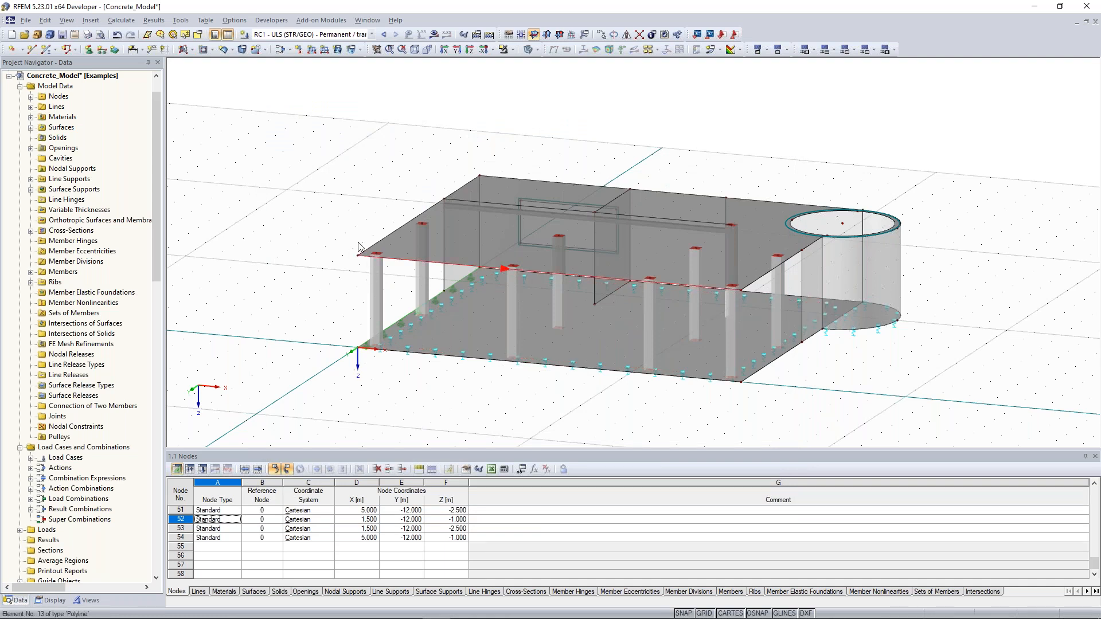
Step: Make LC2 - Imposed load the active load case
scroll(321, 225, down, 1)
ctrl+middle_drag(276, 216, 380, 240)
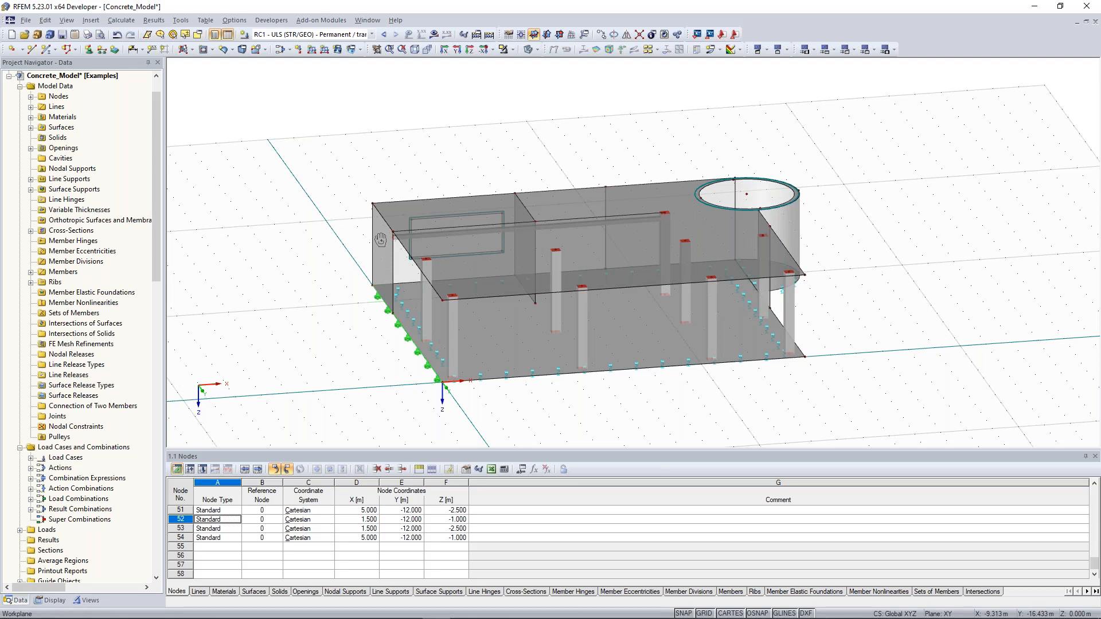
middle_drag(380, 240, 371, 259)
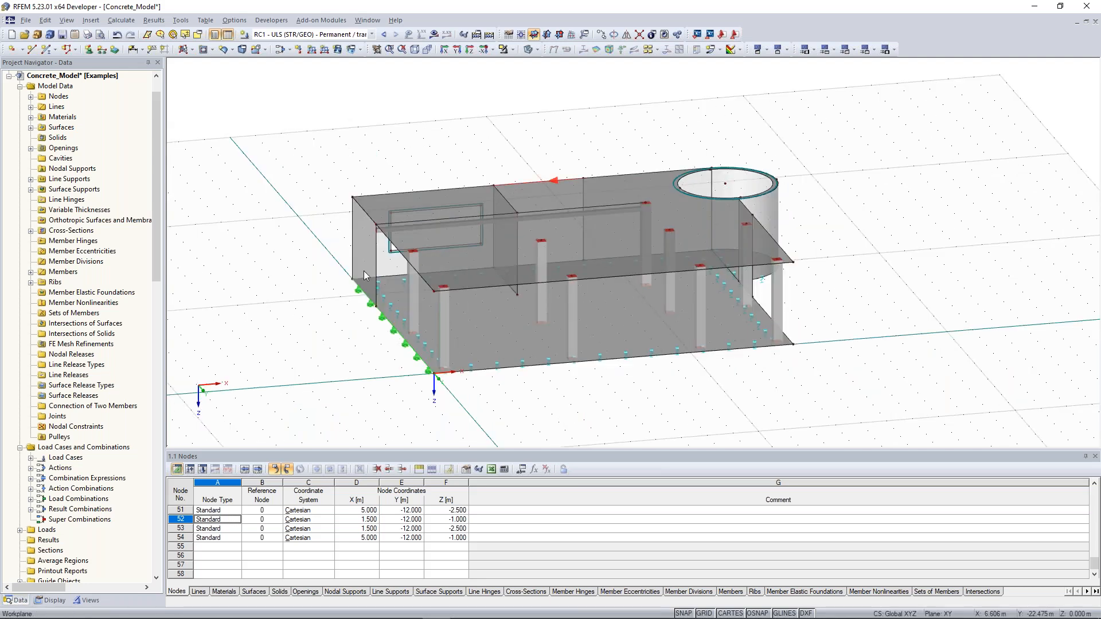
click(371, 34)
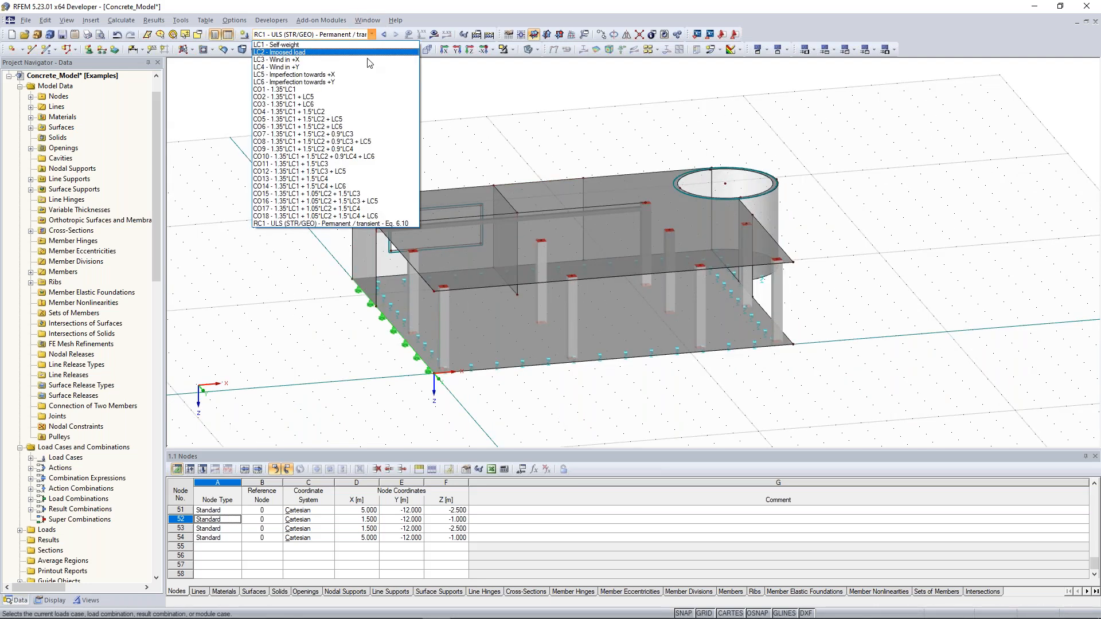
click(360, 53)
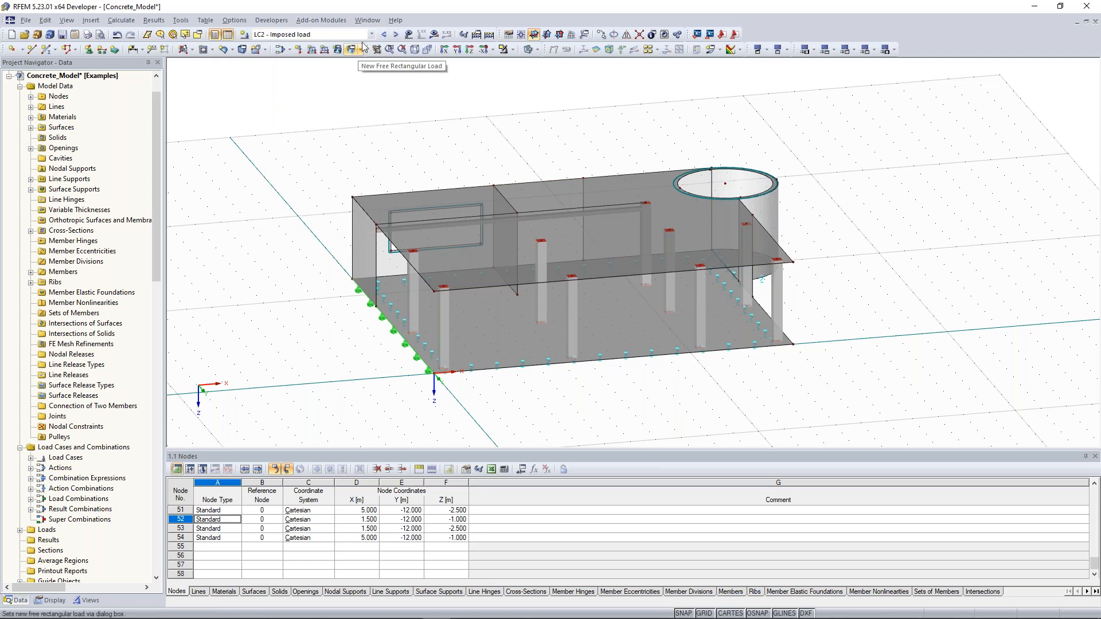
click(372, 35)
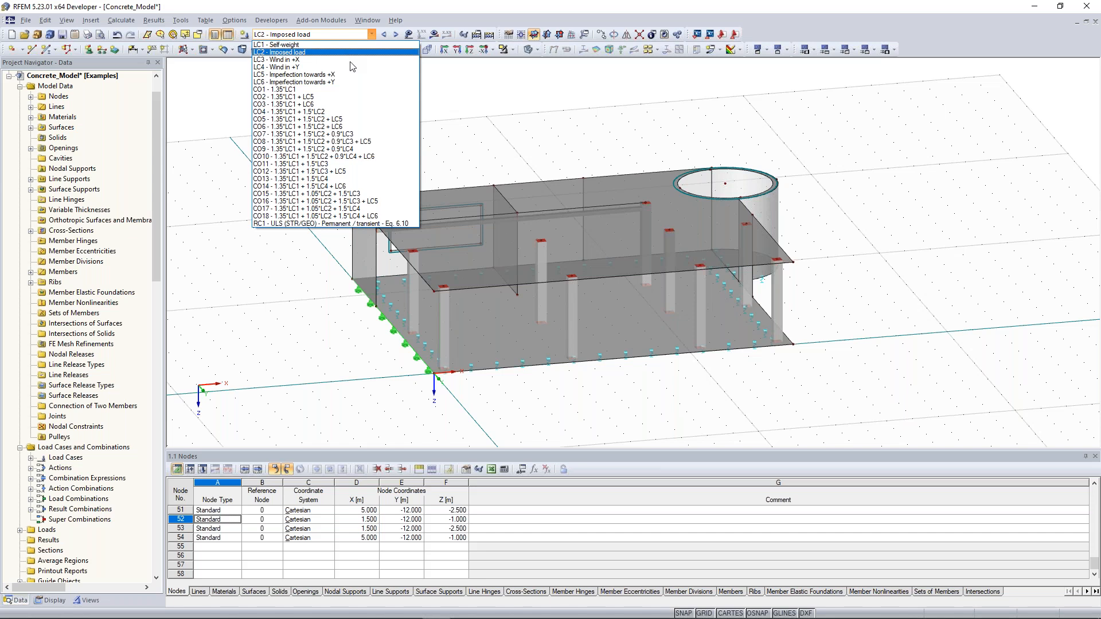
click(310, 53)
Step: Apply a uniform surface load of 5 kN/m² in global direction ZL to the rectangular and round floor slabs
middle_drag(349, 150, 305, 172)
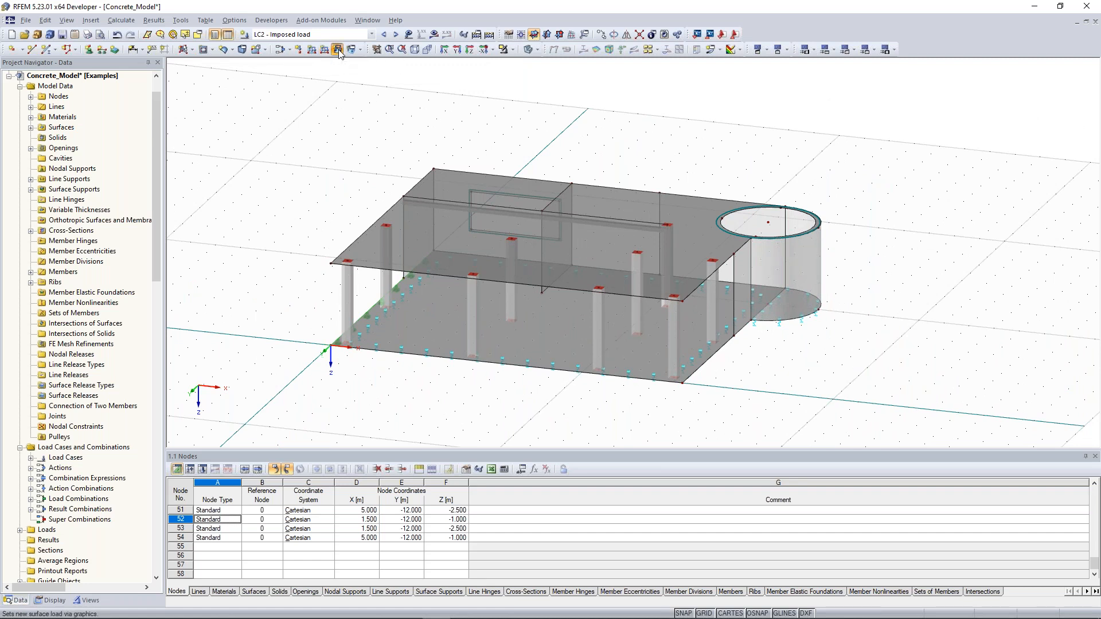
click(339, 51)
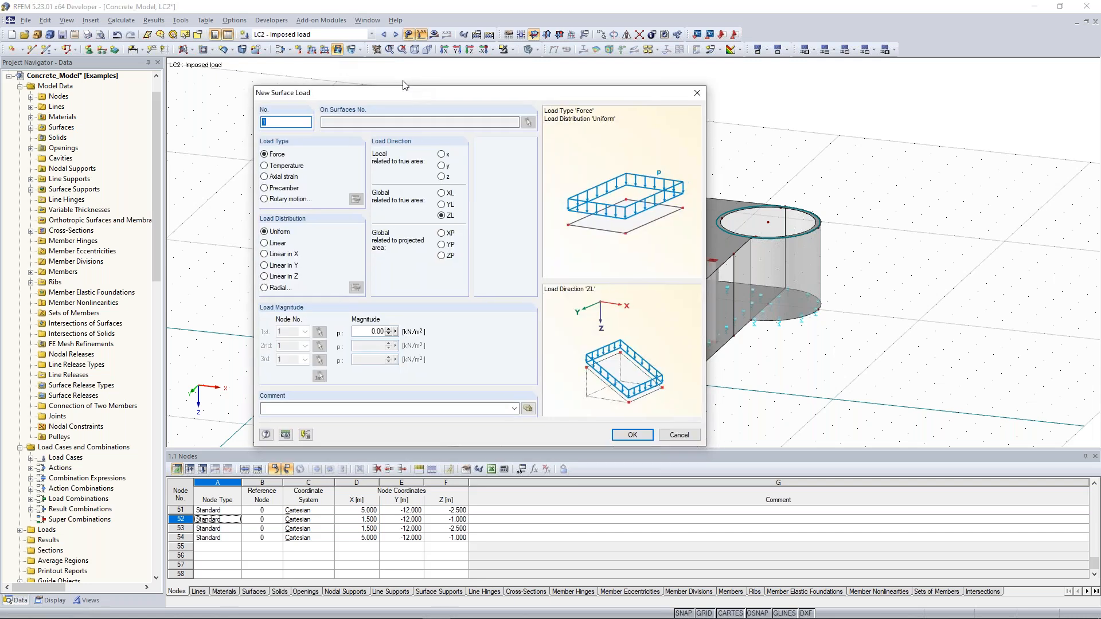
drag(403, 81, 400, 79)
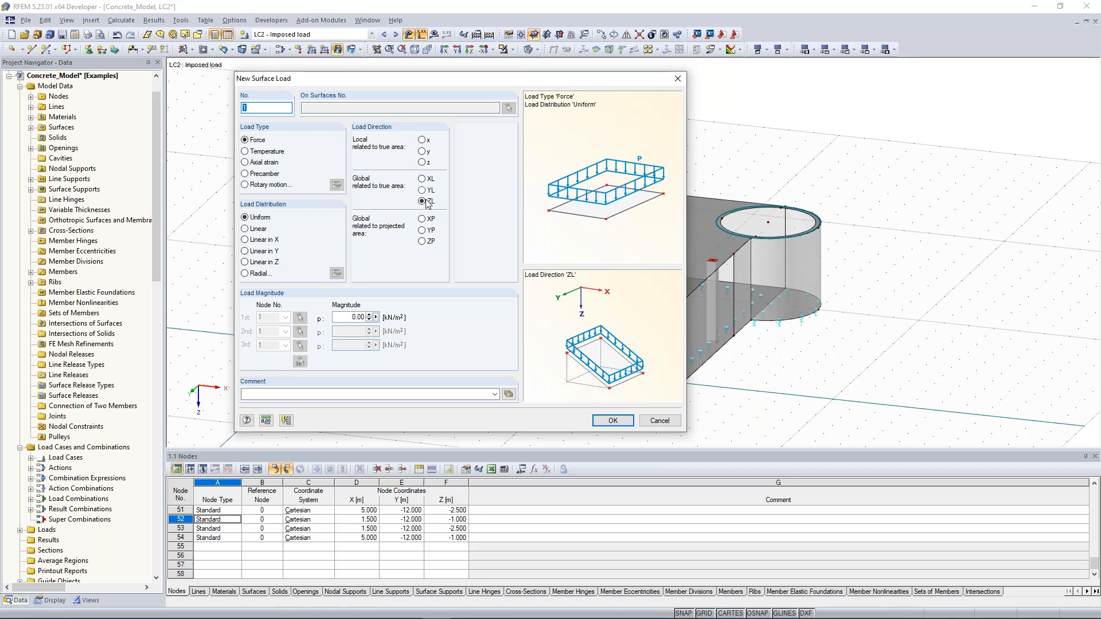
key(Tab)
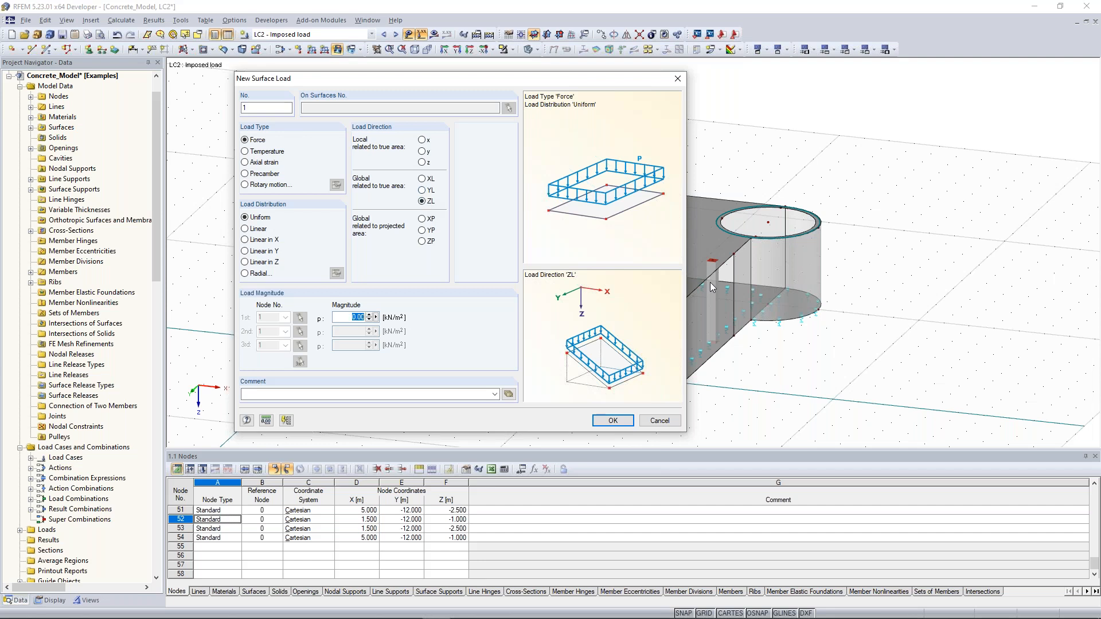
text(5)
click(622, 421)
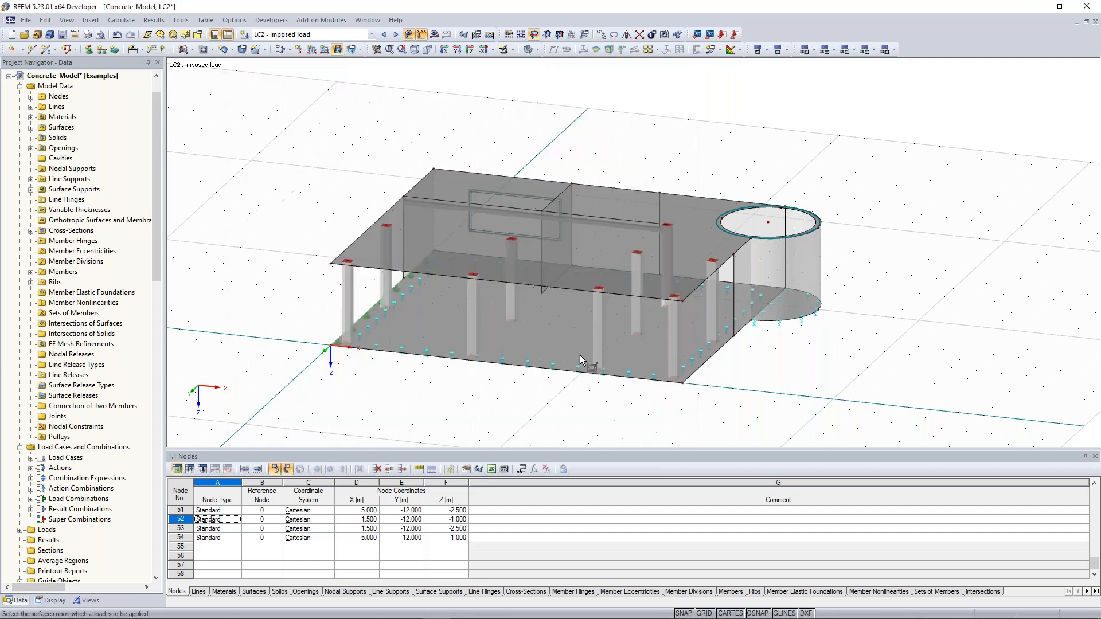
click(562, 349)
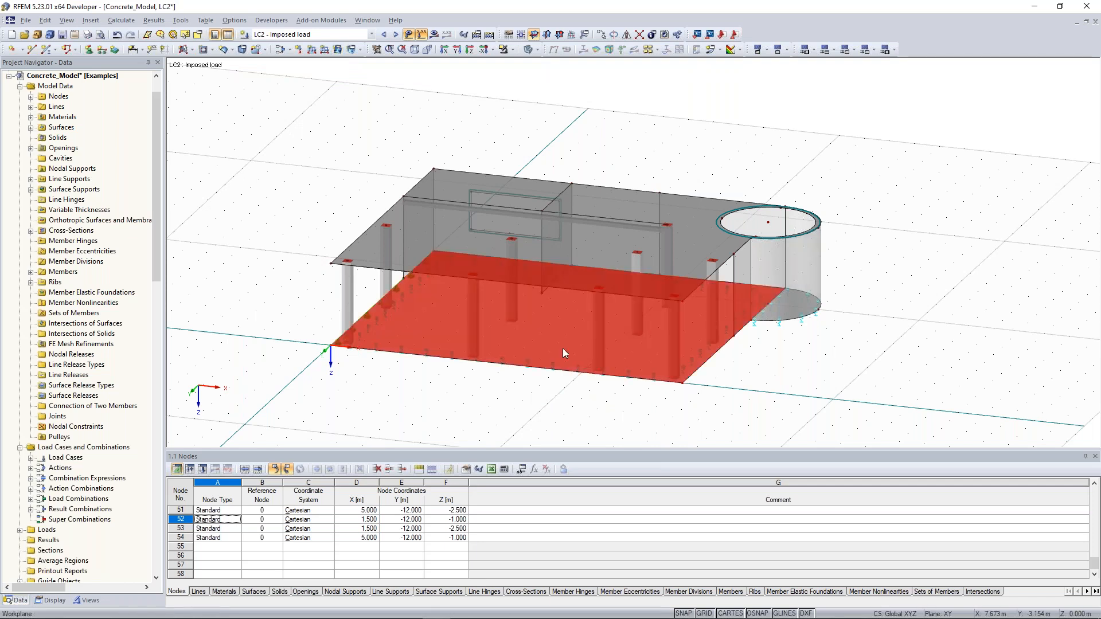
Step: Add a surface load to the roof slab and set that load's magnitude to 2 kN/m²
click(337, 50)
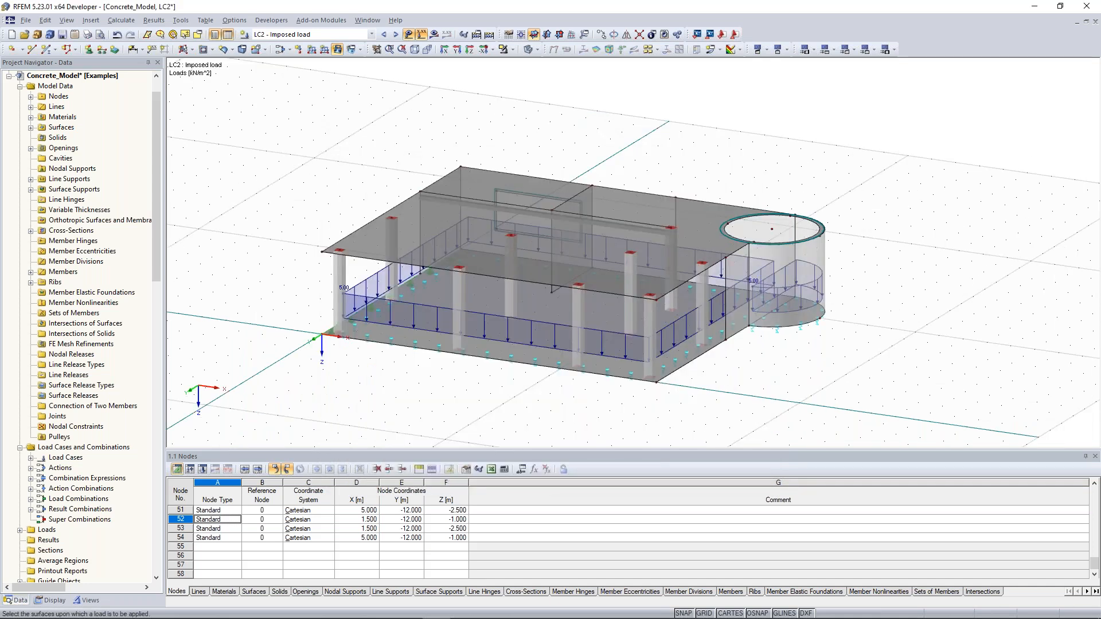
middle_drag(527, 223, 545, 228)
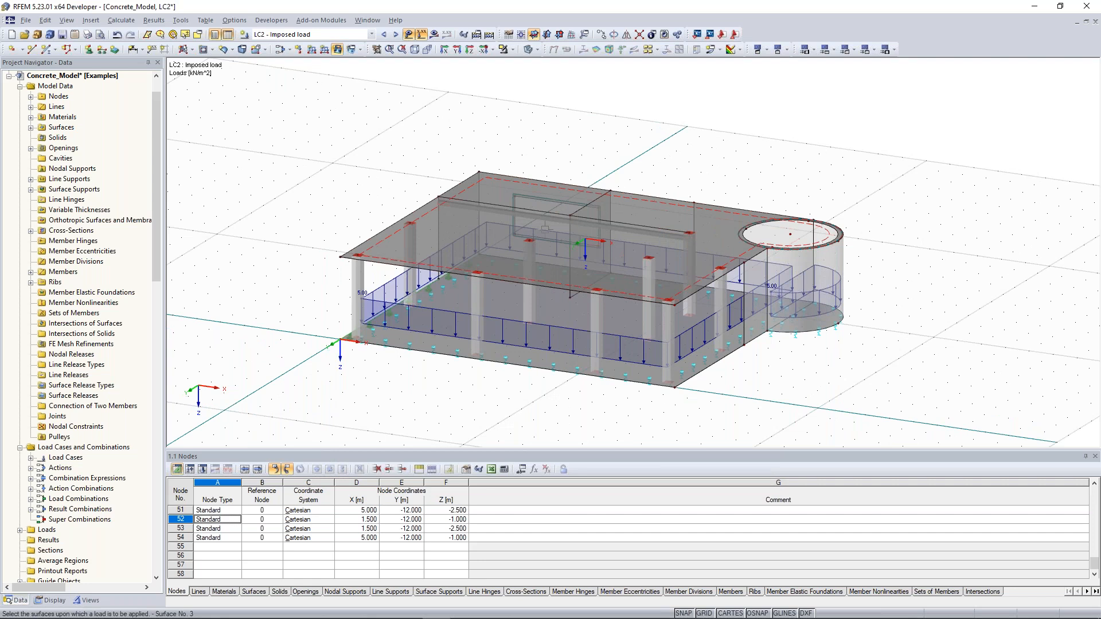
click(545, 229)
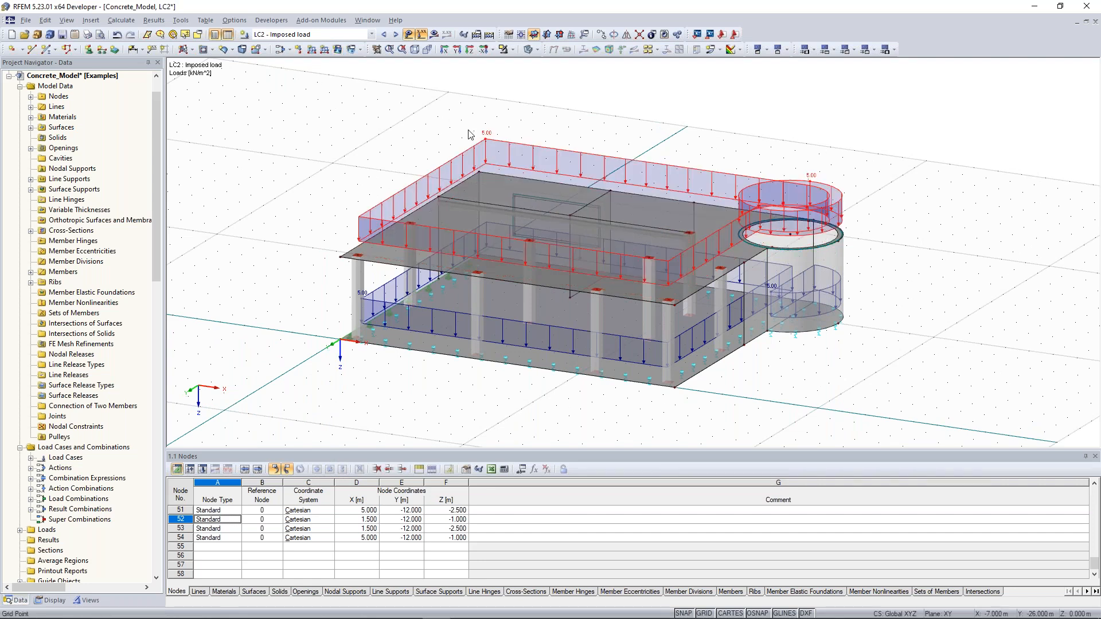
double_click(471, 137)
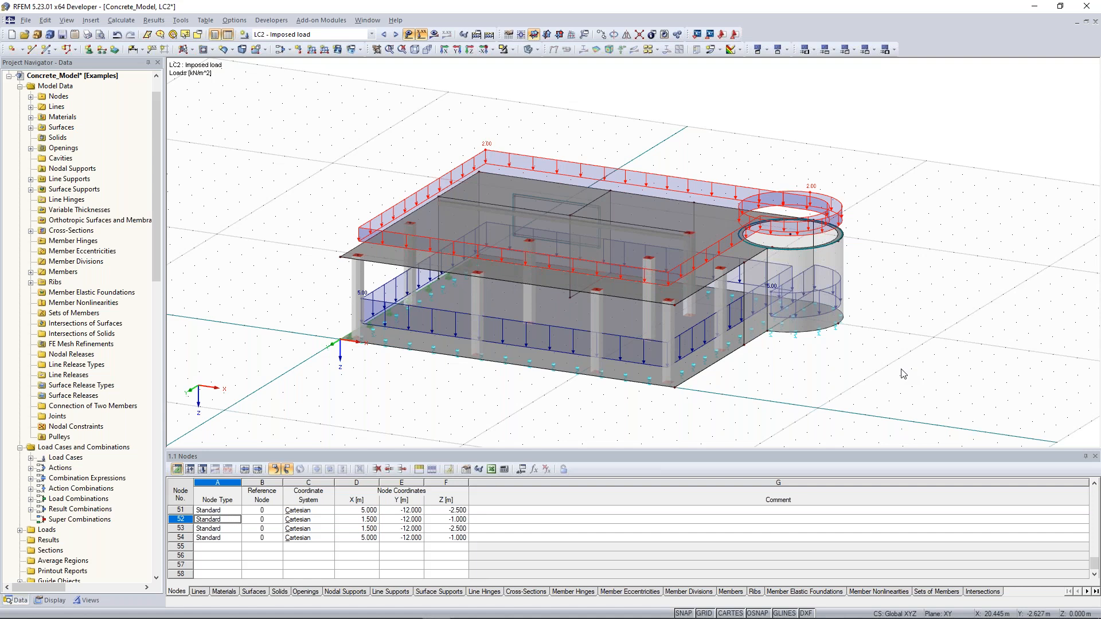
click(886, 368)
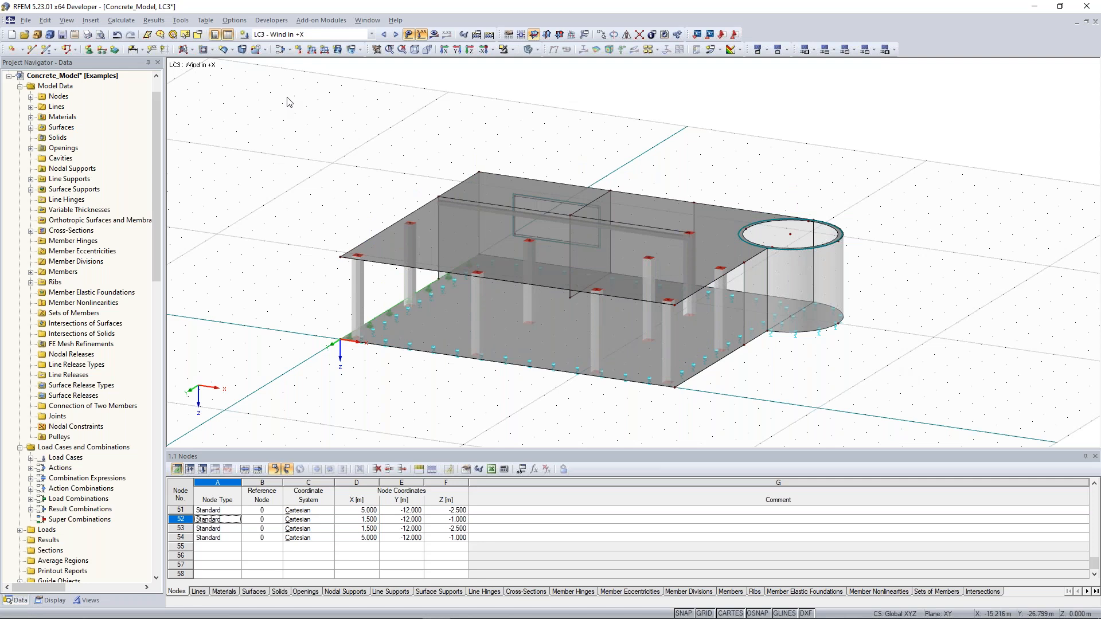
Step: In load case LC3 - Wind in +X, apply a uniform 0.4 kN/m² surface load in direction XL to the end wall, surface 4
click(340, 50)
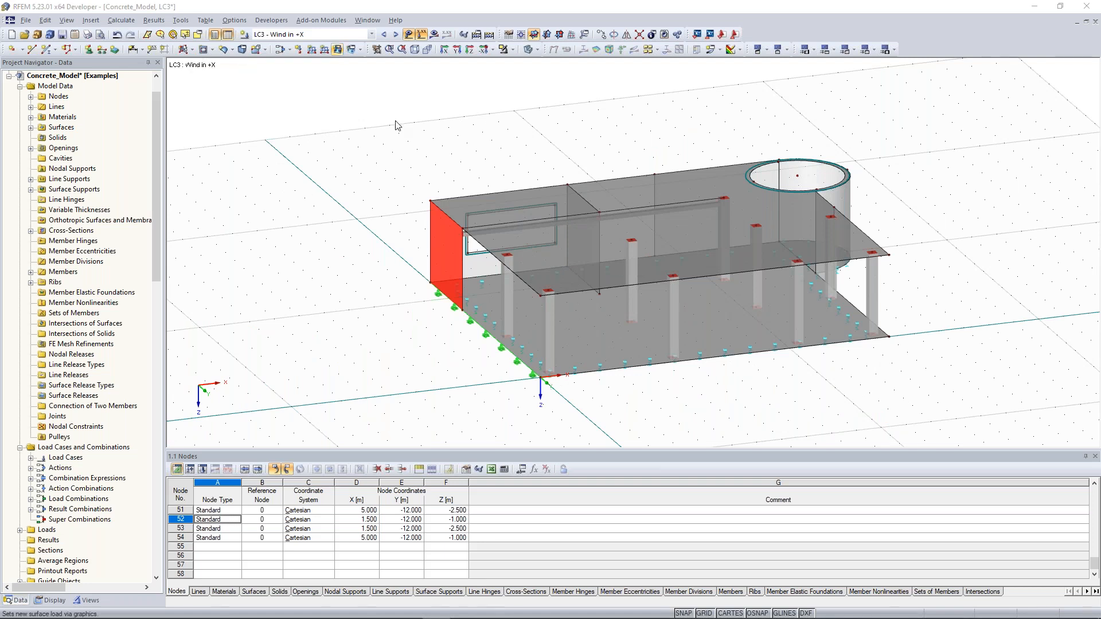
click(446, 258)
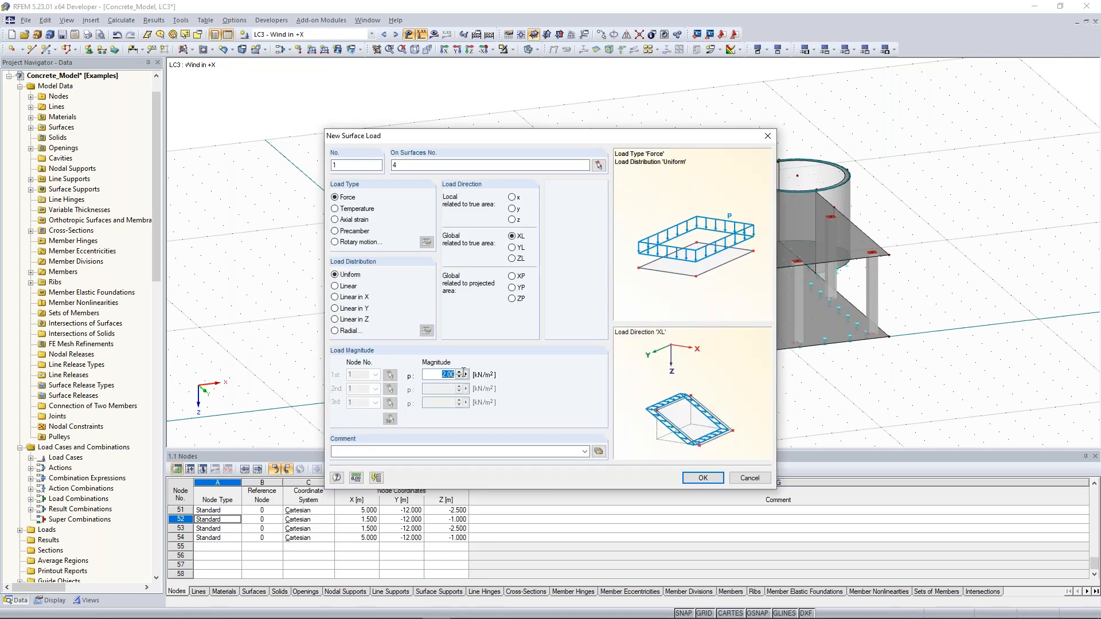
text(0.4)
click(709, 482)
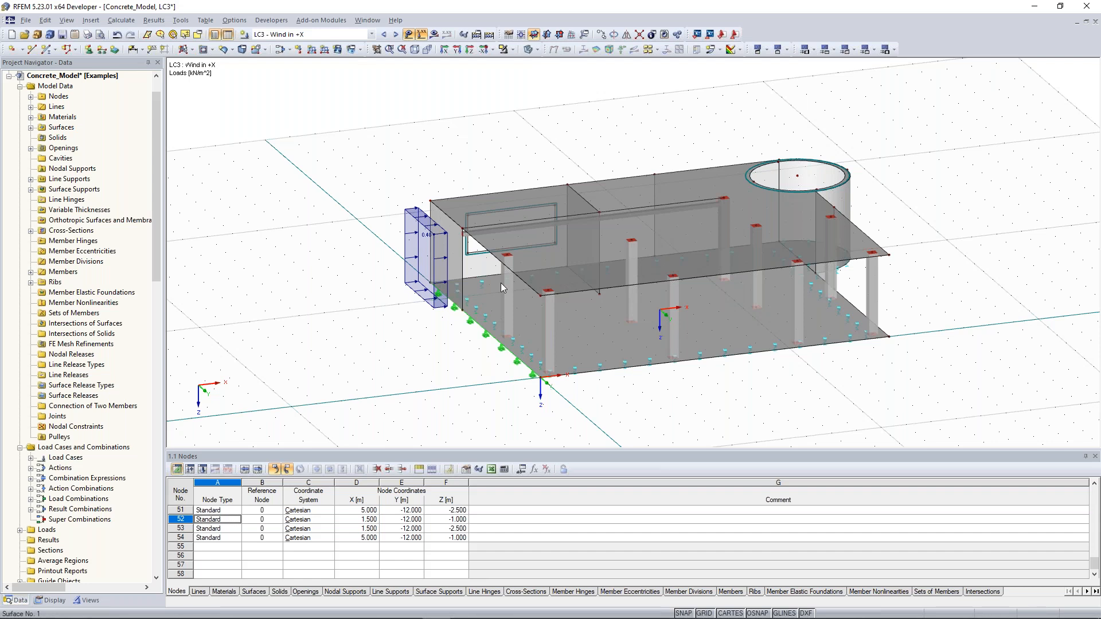
Step: Apply a uniform line load of 0.65 kN/m in global direction XL to roof and floor edge lines 13 and 19
scroll(518, 280, up, 1)
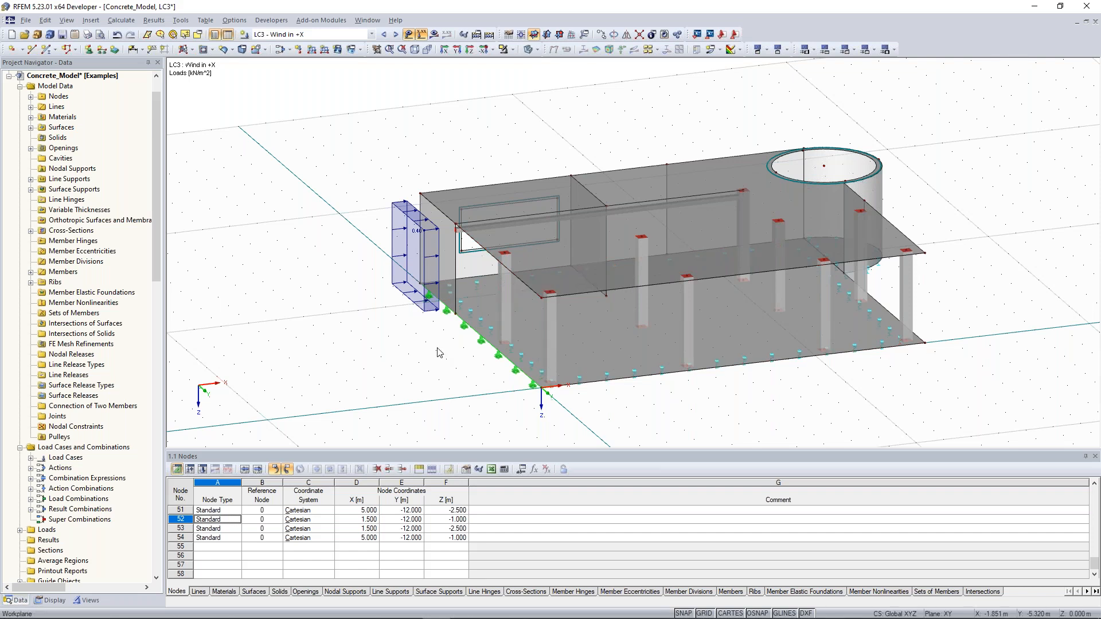
scroll(437, 352, up, 1)
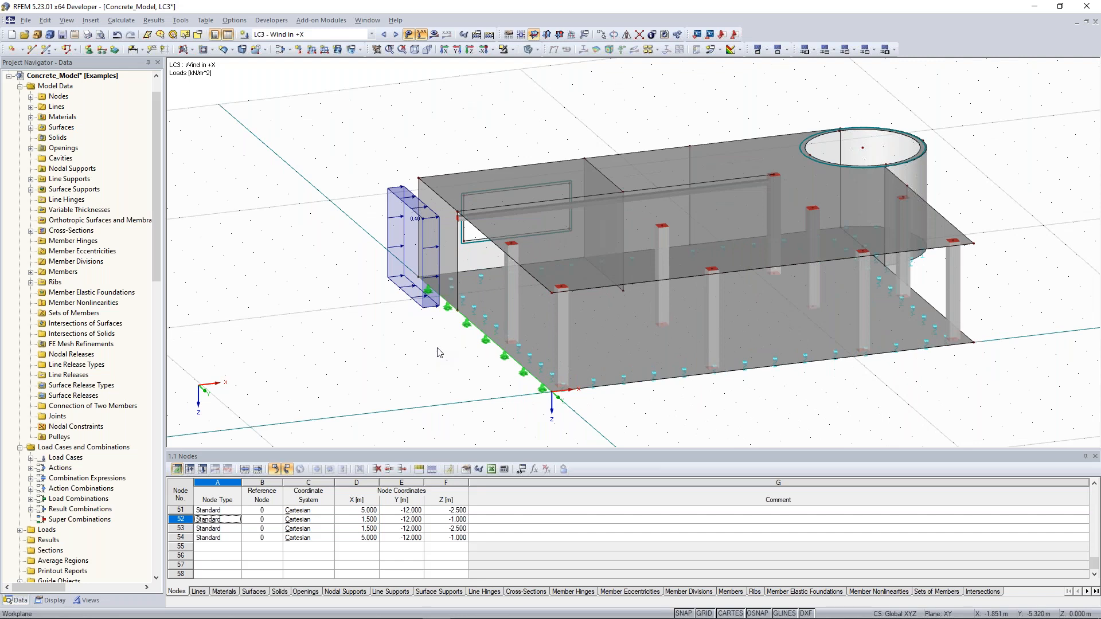
scroll(437, 353, up, 1)
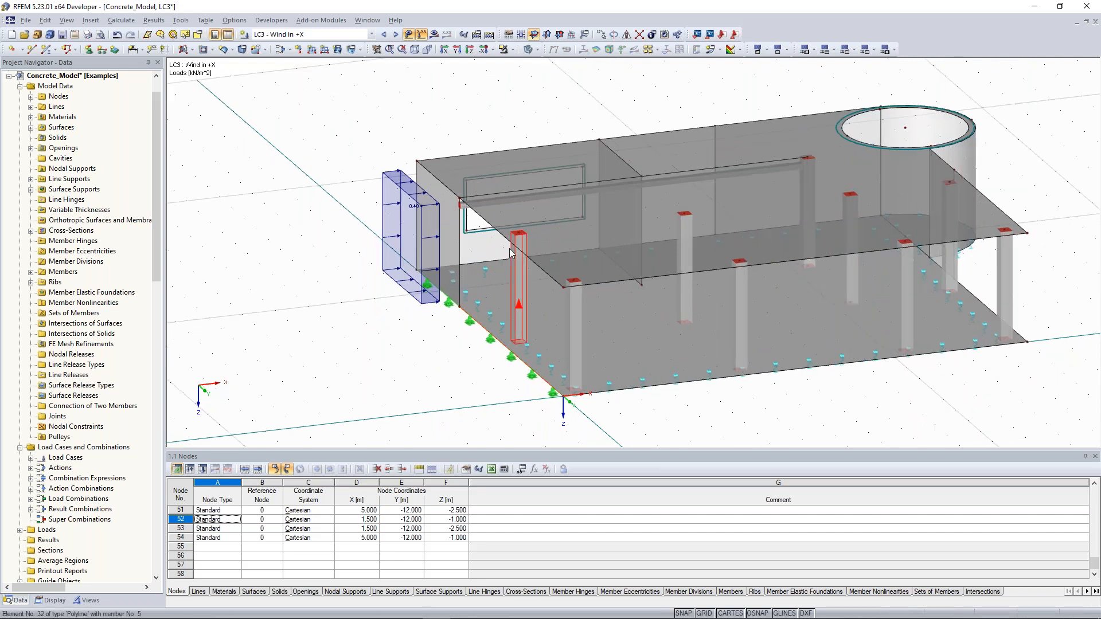
click(323, 50)
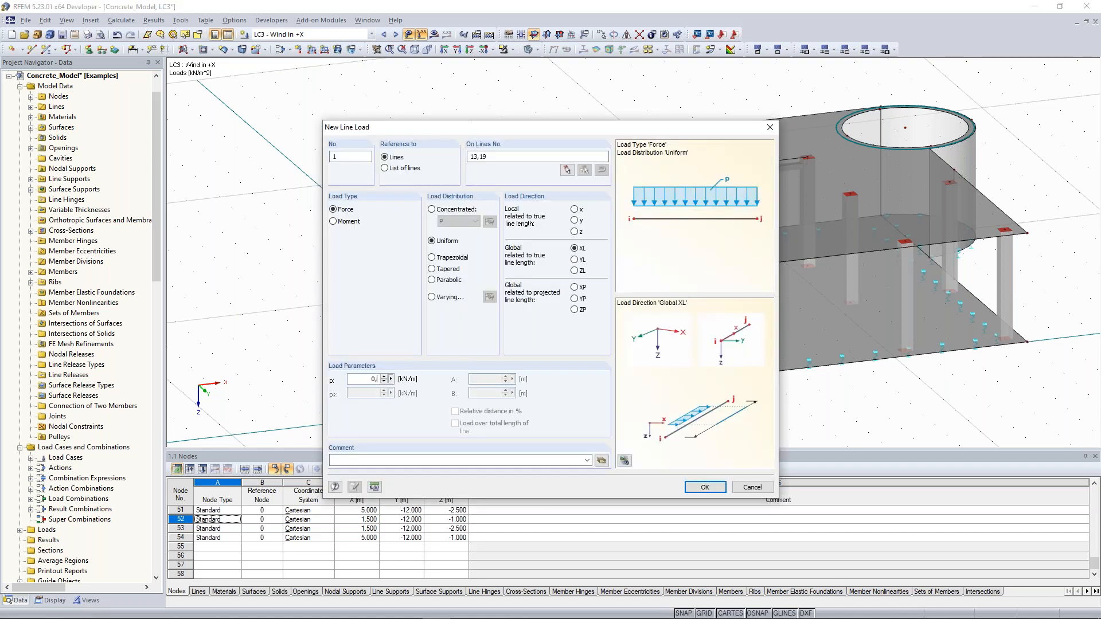
text(0,65)
click(696, 491)
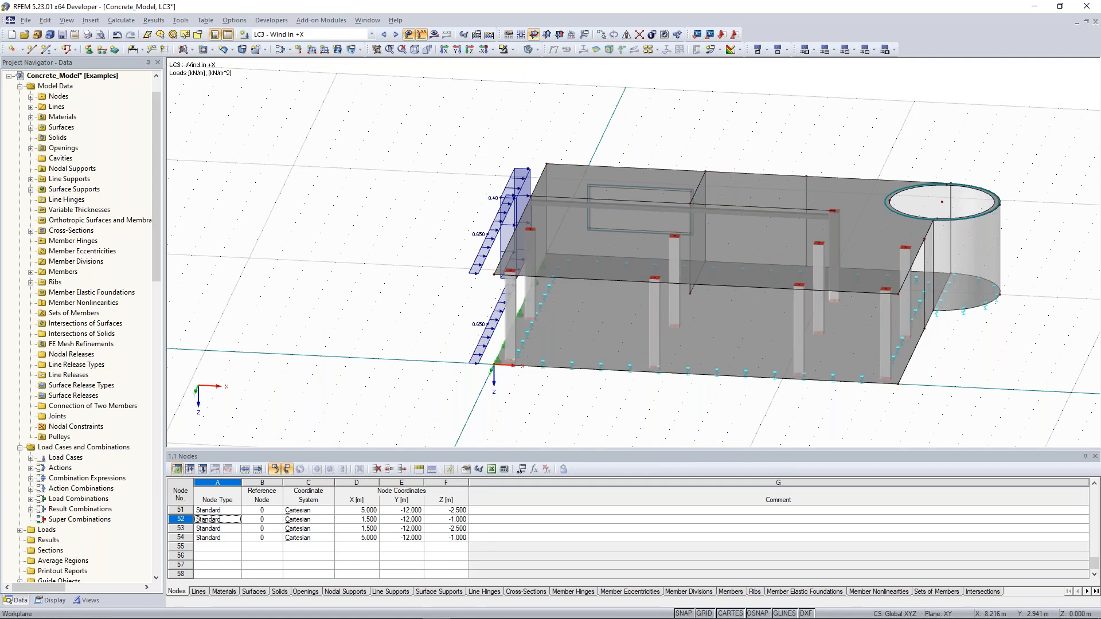
Step: Apply a 0.25 kN/m² surface load in projected direction XP to surfaces 7 and 8, and start a line load for the adjacent slab edges
ctrl+middle_drag(969, 335, 803, 339)
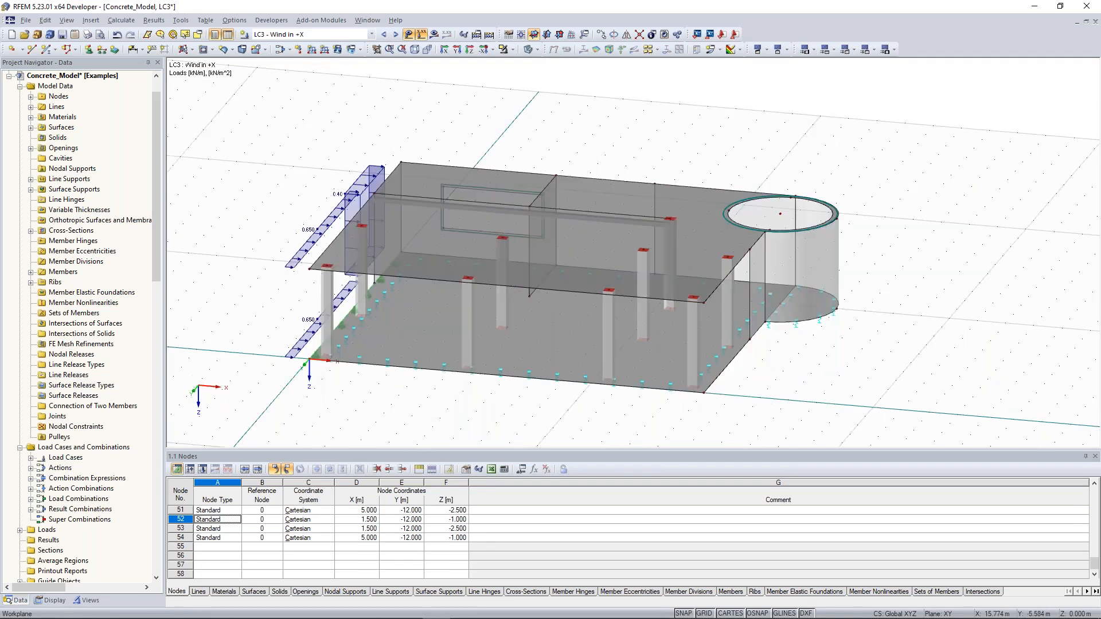
click(827, 220)
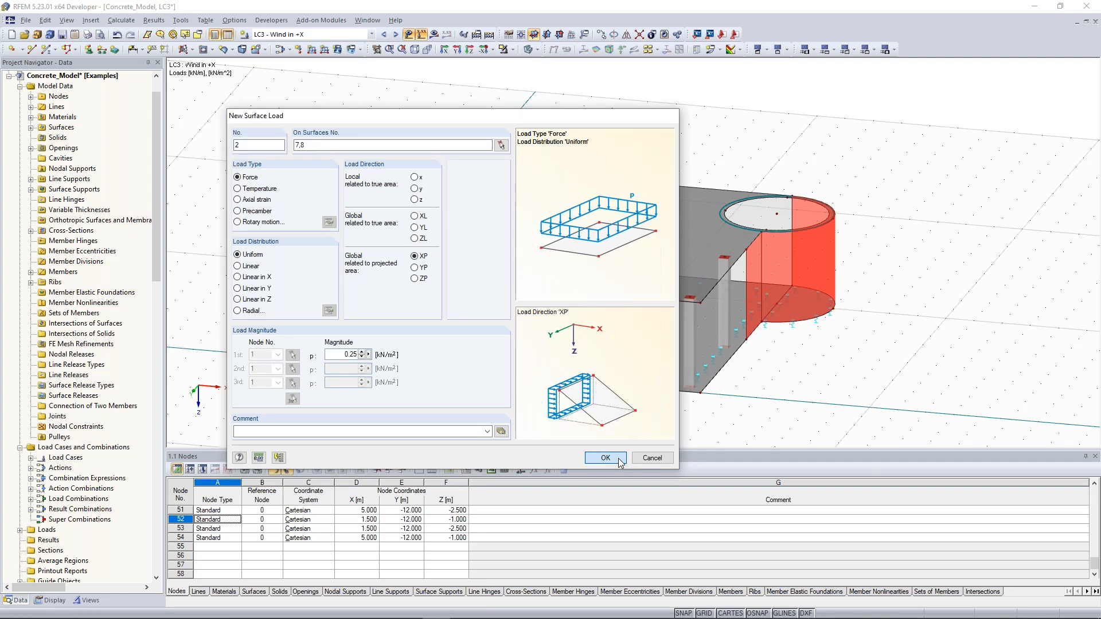
click(605, 458)
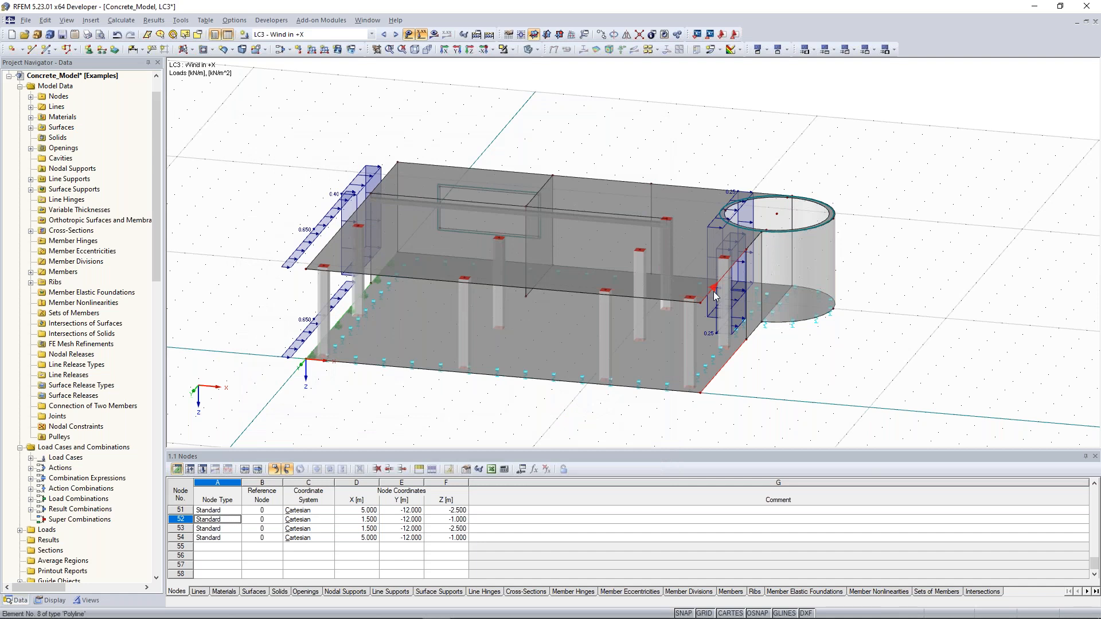
click(325, 50)
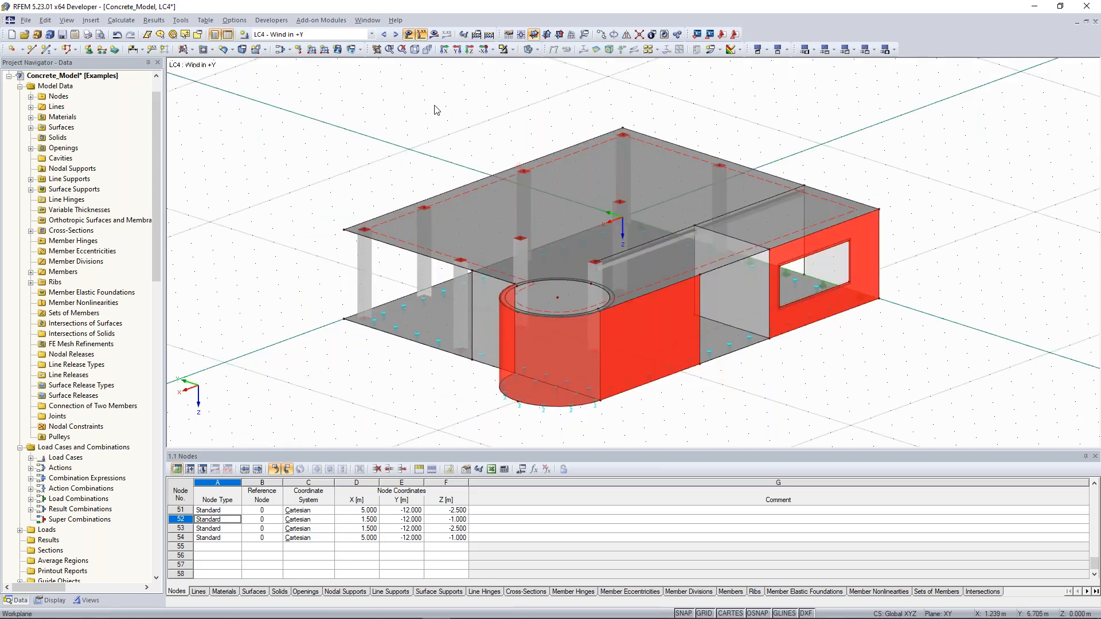
Step: Apply a uniform 0.40 kN/m² surface load in projected direction YP to surfaces 5, 6 and 8 in LC4 - Wind in +Y
click(337, 50)
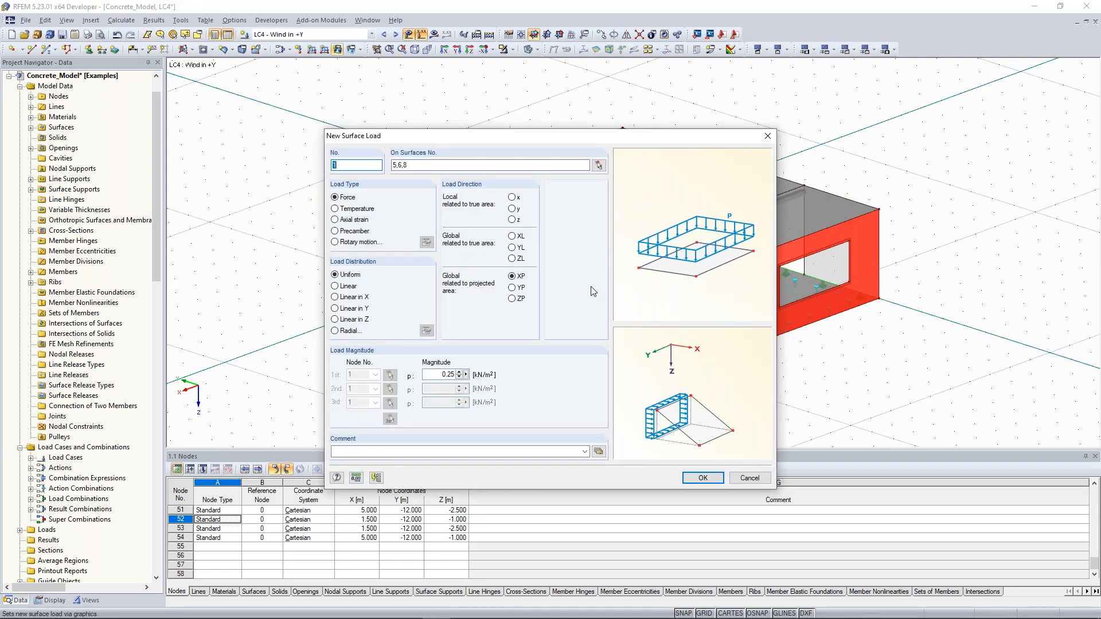
click(512, 288)
double_click(446, 374)
text(0.40)
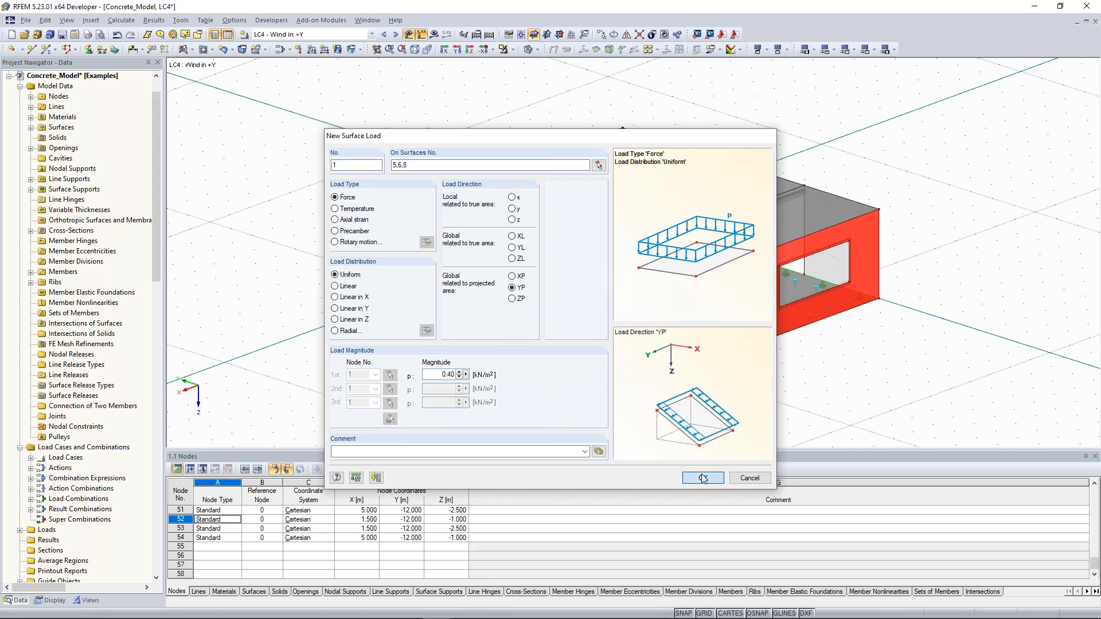
click(703, 478)
Step: Apply a uniform 0.65 kN/m line load to slab edge lines 15 and 23 and set its direction to global YL
ctrl+middle_drag(753, 401, 742, 362)
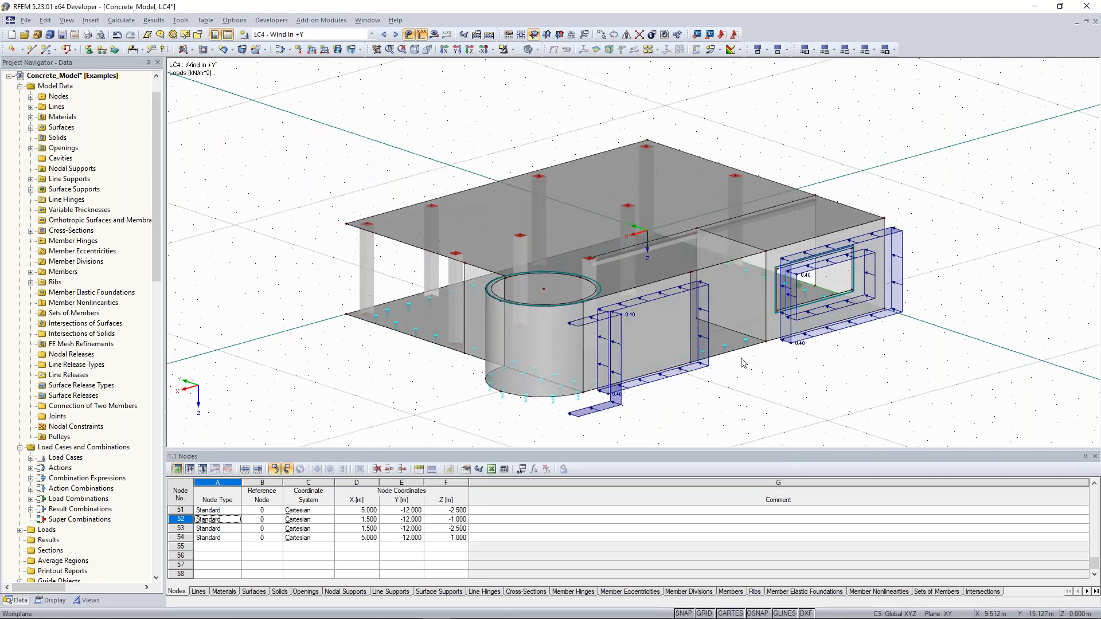
click(329, 52)
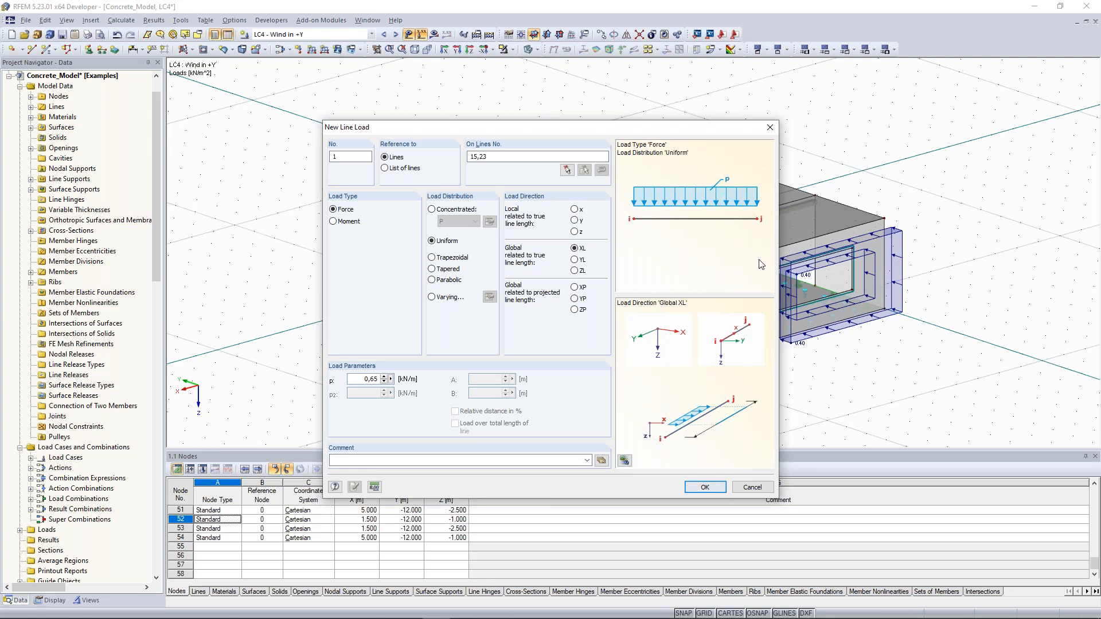
key(Return)
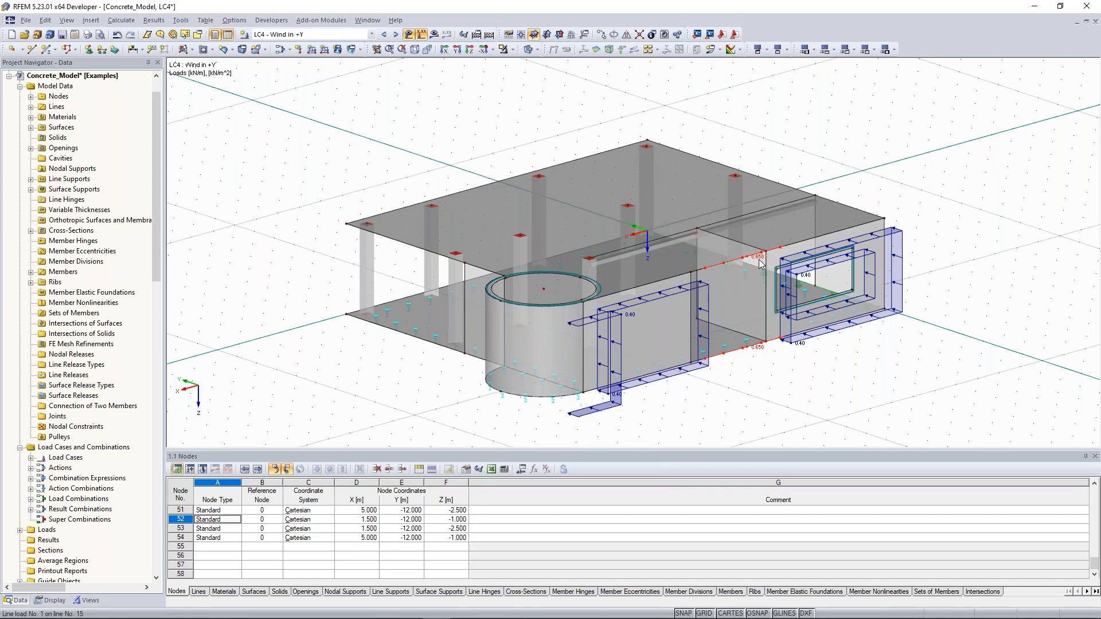
double_click(751, 256)
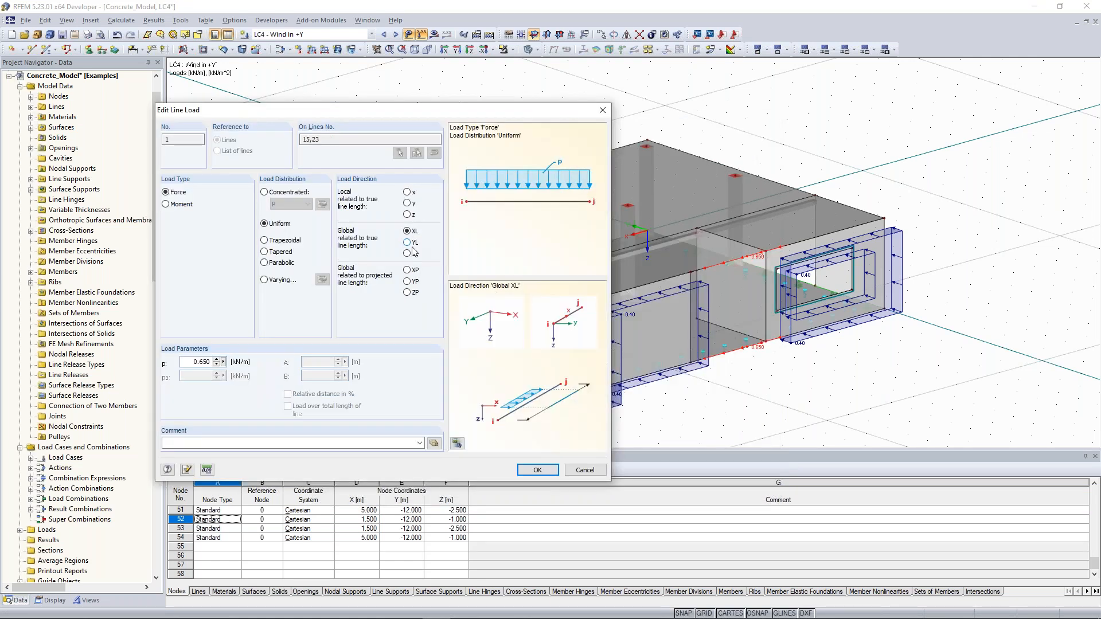
click(407, 242)
click(538, 470)
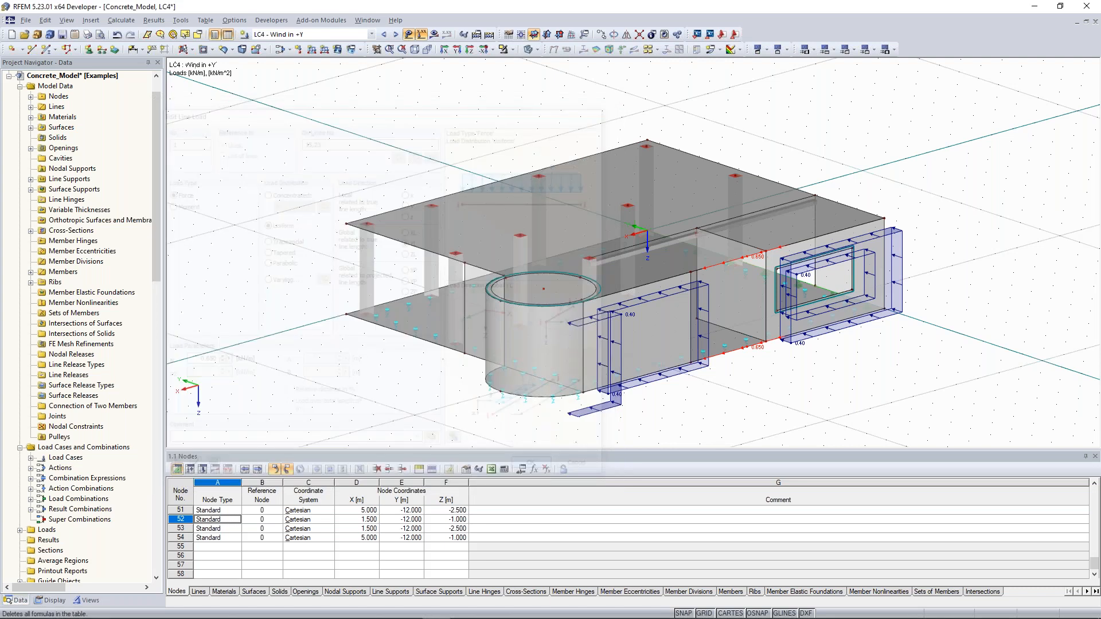
Step: Display the tabular list of line loads for load case LC4 - Wind in +Y
ctrl+middle_drag(317, 192, 338, 198)
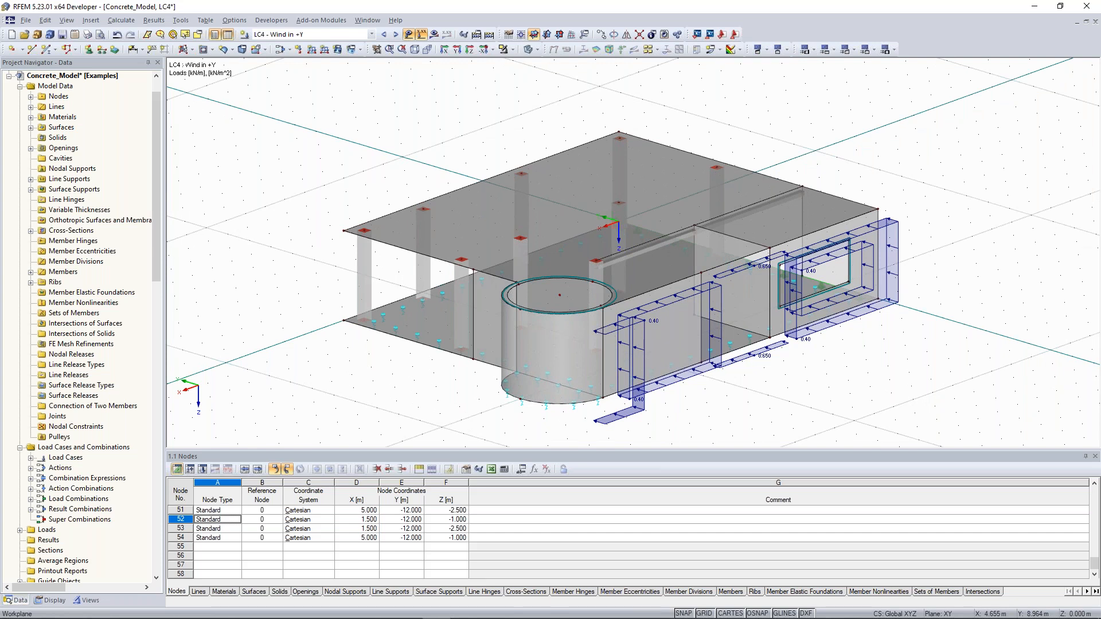
ctrl+middle_drag(257, 217, 437, 182)
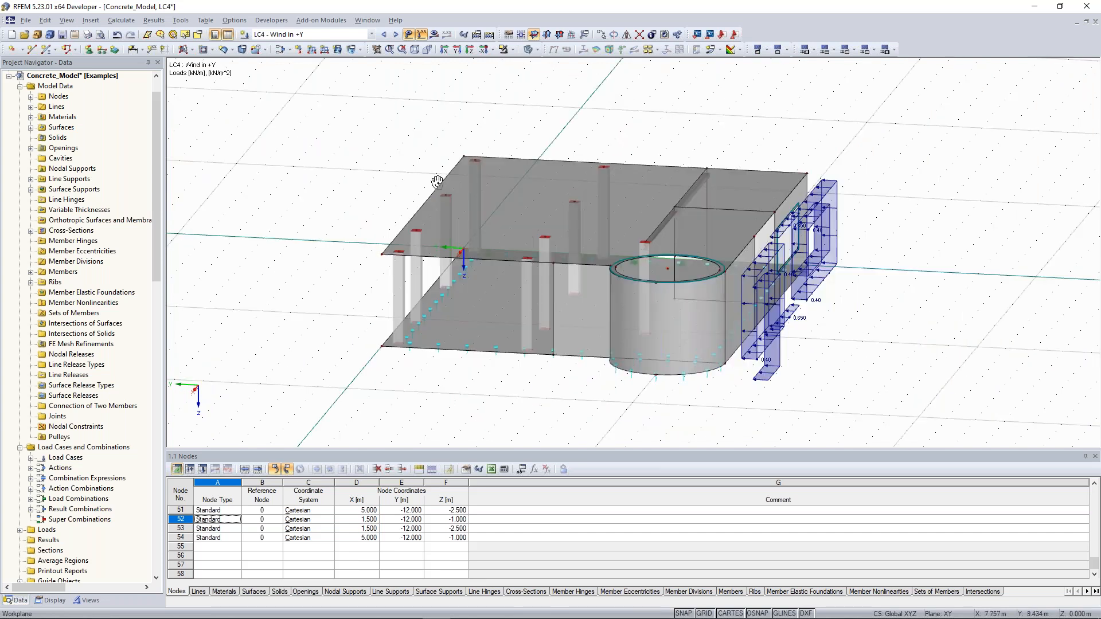
ctrl+middle_drag(437, 182, 362, 234)
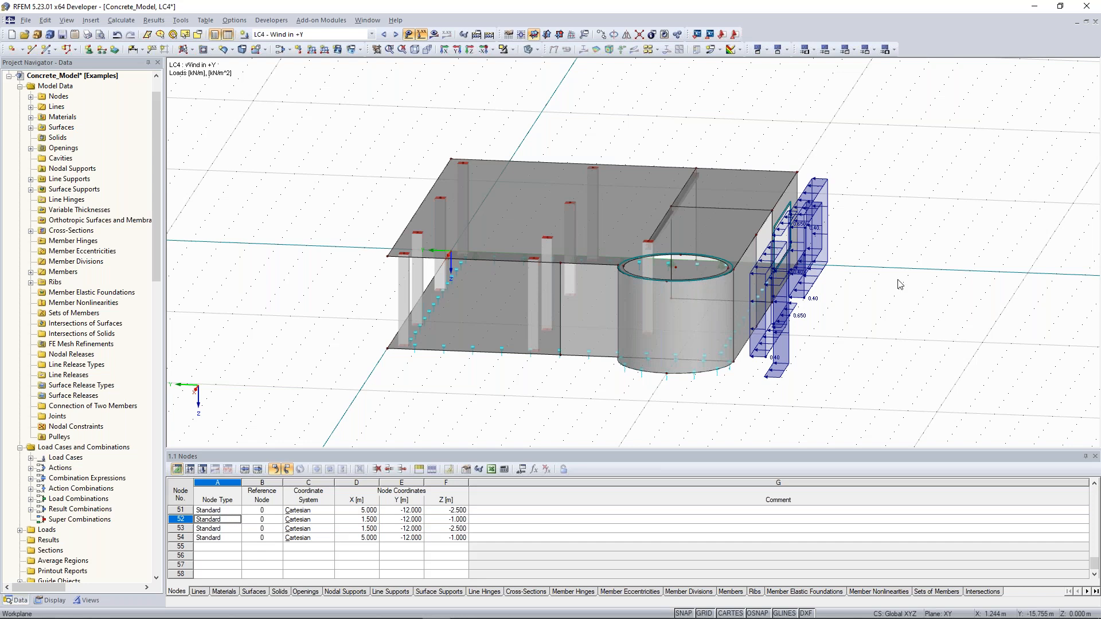
ctrl+middle_drag(900, 285, 232, 418)
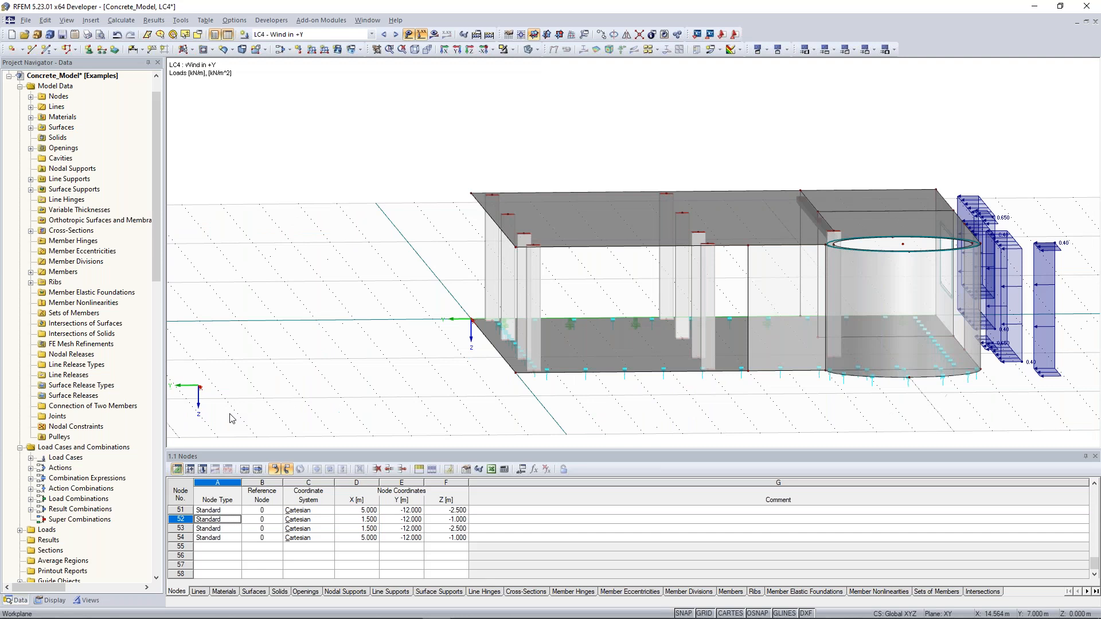
click(204, 470)
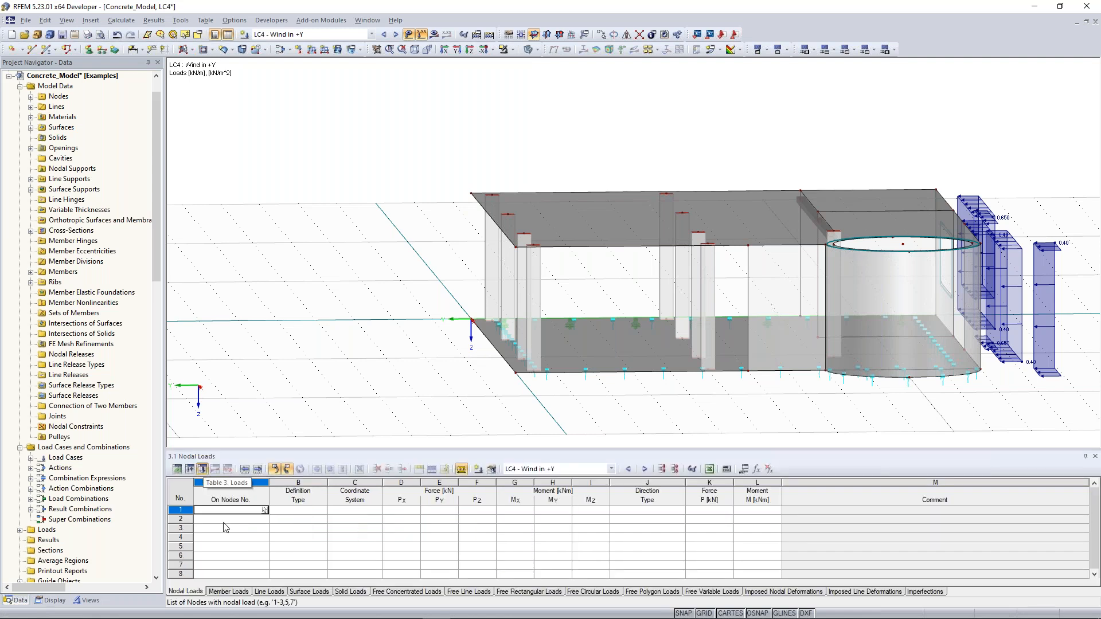
click(269, 592)
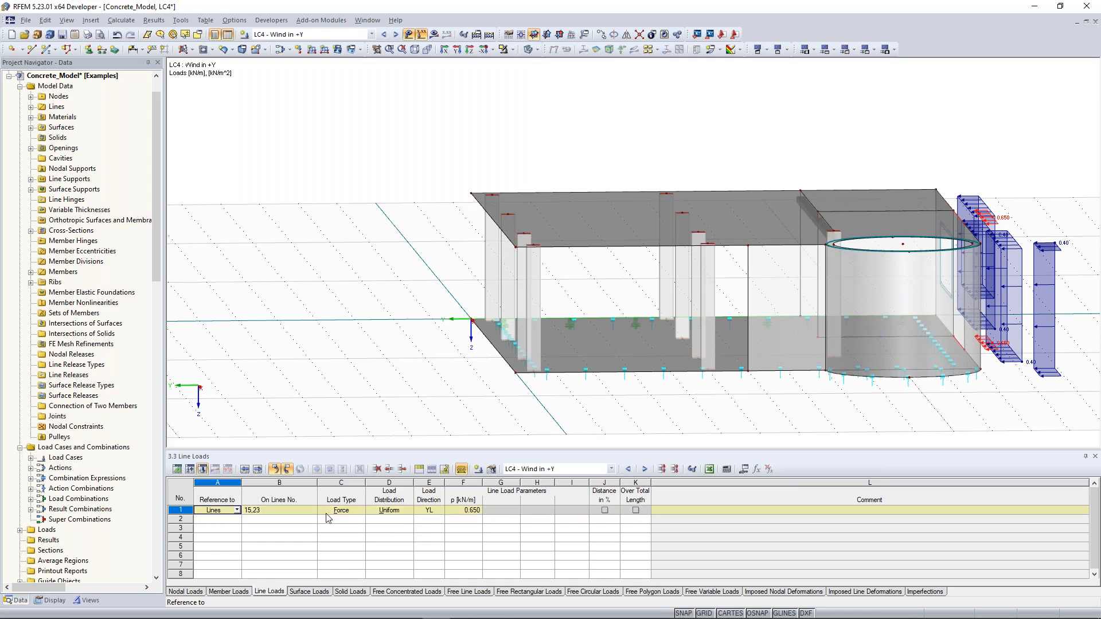
Step: Add a second table entry with a uniform 0.41 kN/m line load in direction YL on roof and floor edge lines 1 and 7
click(224, 521)
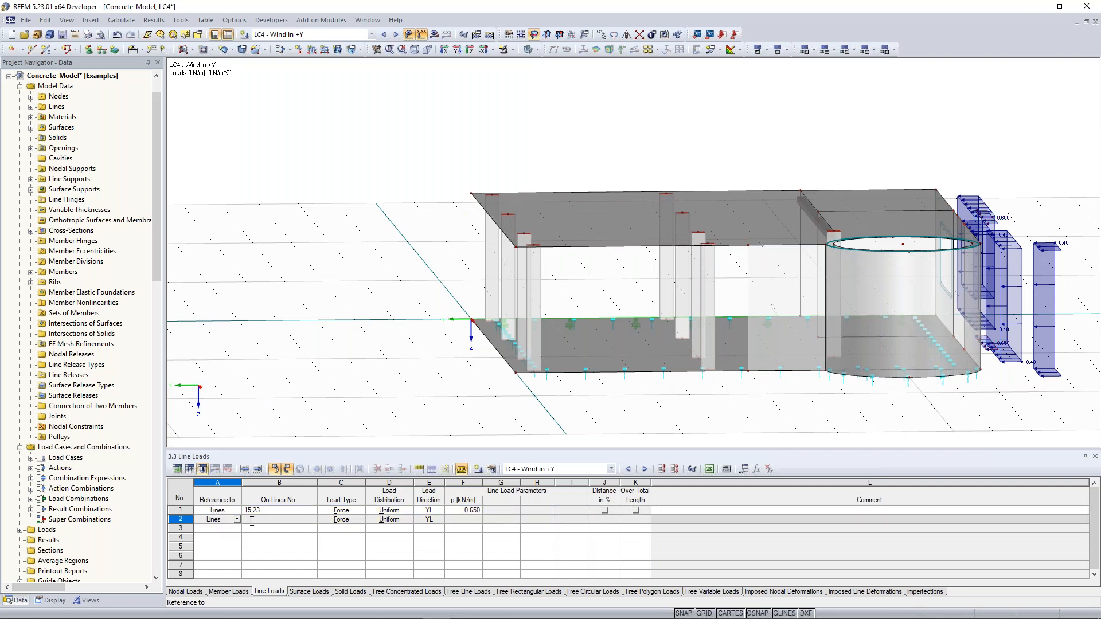
click(315, 522)
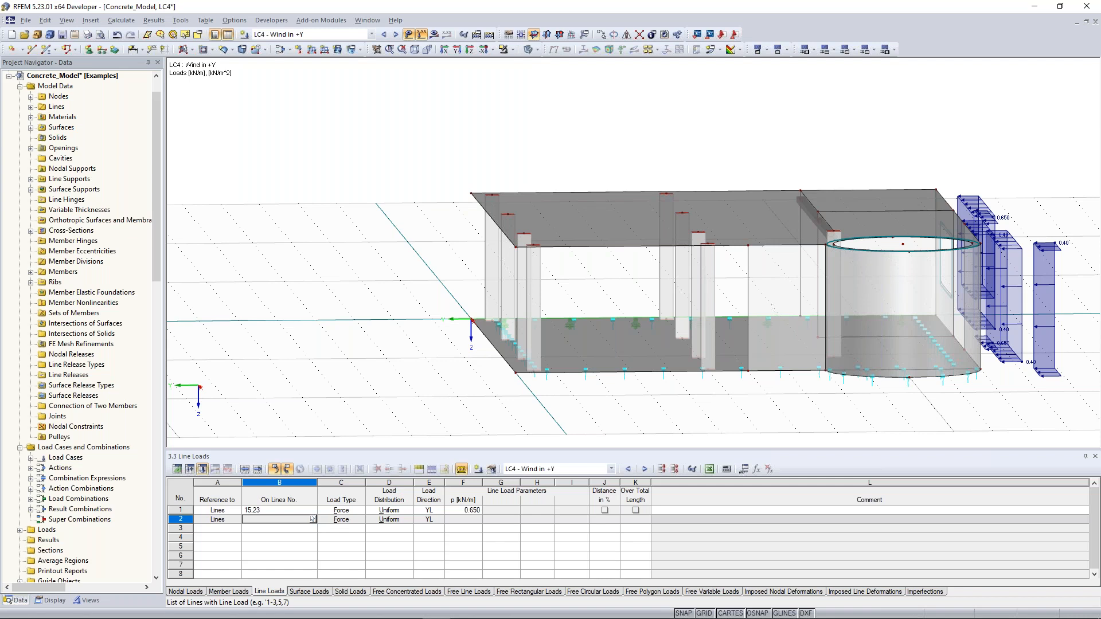
click(312, 519)
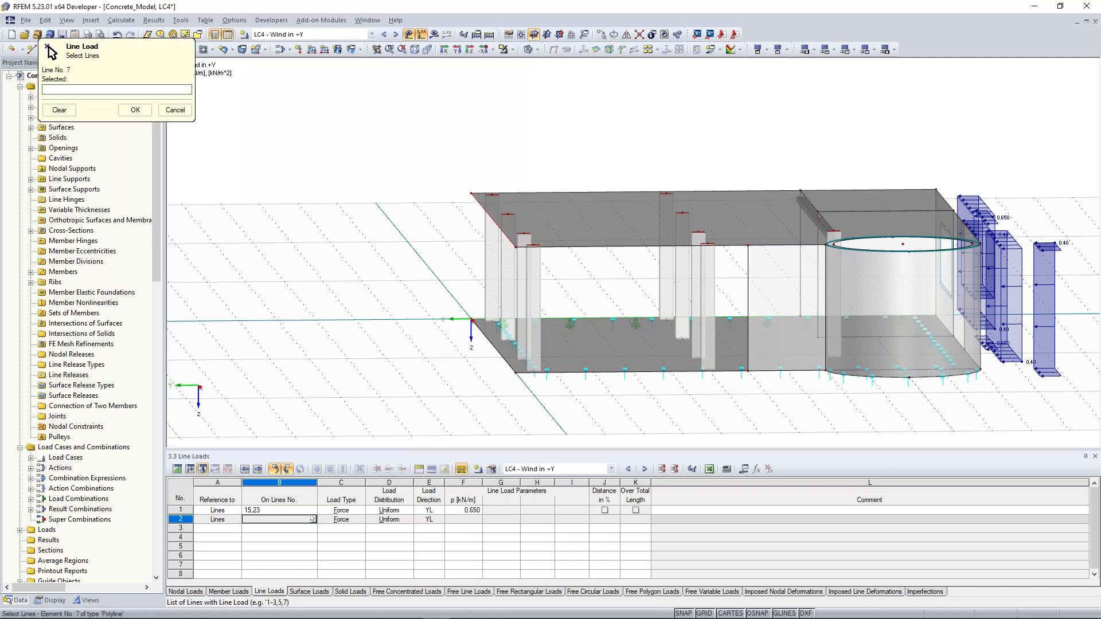
click(494, 220)
click(494, 347)
click(135, 110)
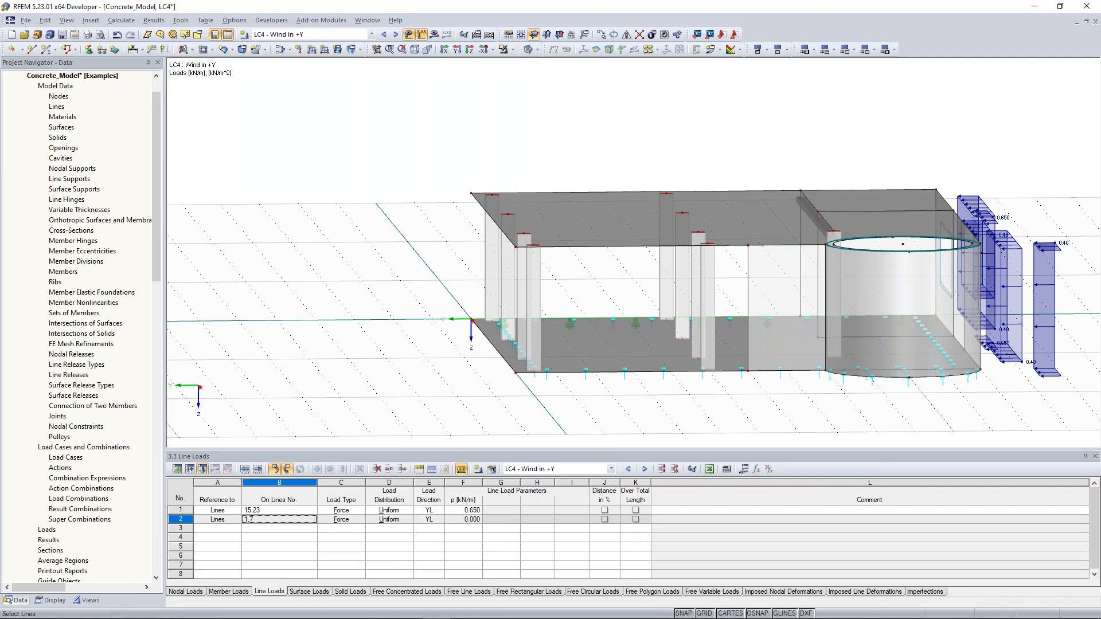
click(465, 519)
text(0.41)
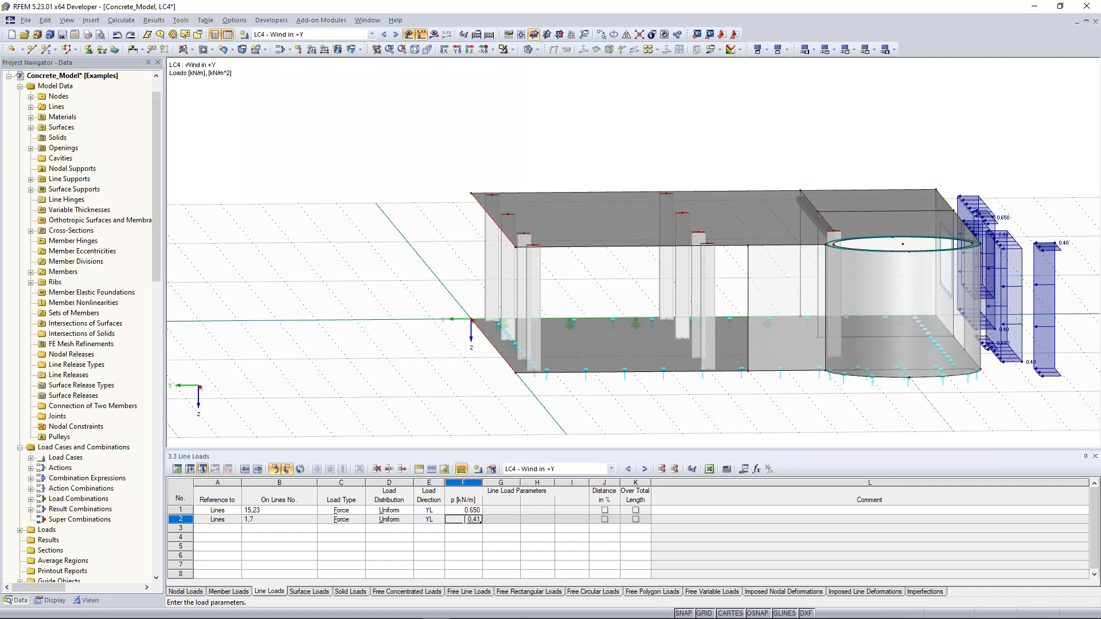
key(Return)
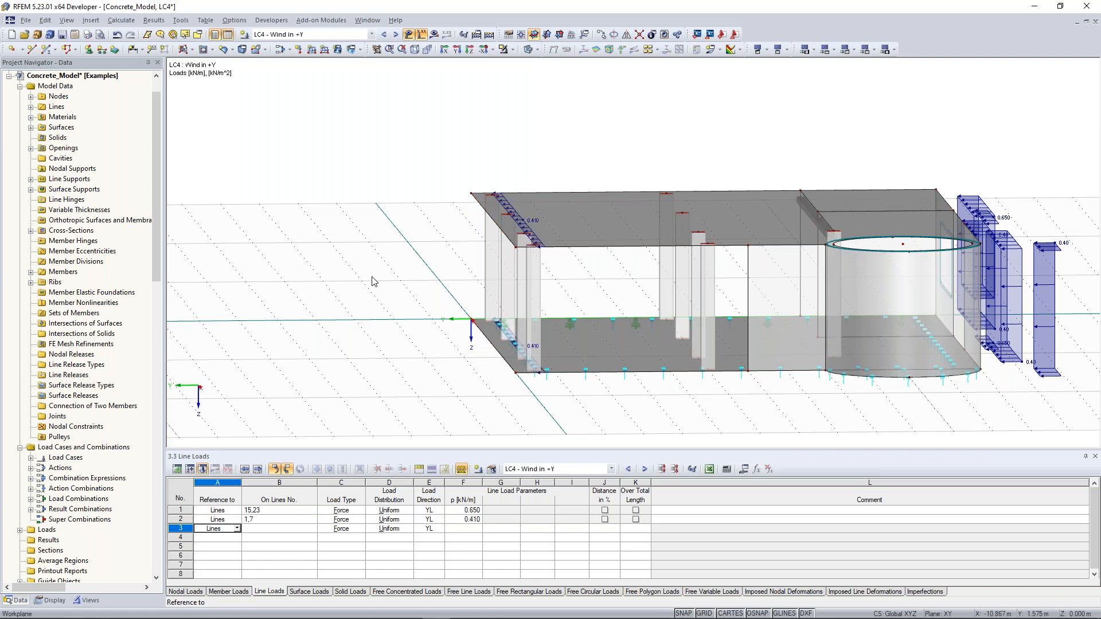
Step: Make LC5 - Imperfection towards +X the current load case and display the model's user-defined and generated visibility groups
ctrl+middle_drag(373, 282, 307, 284)
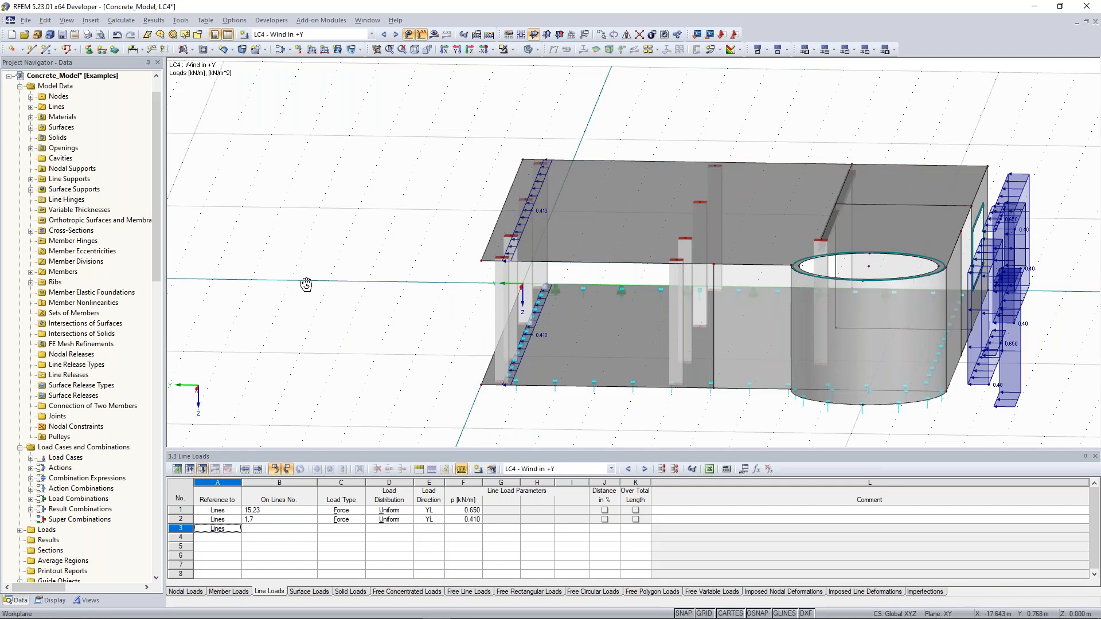
ctrl+middle_drag(307, 284, 419, 279)
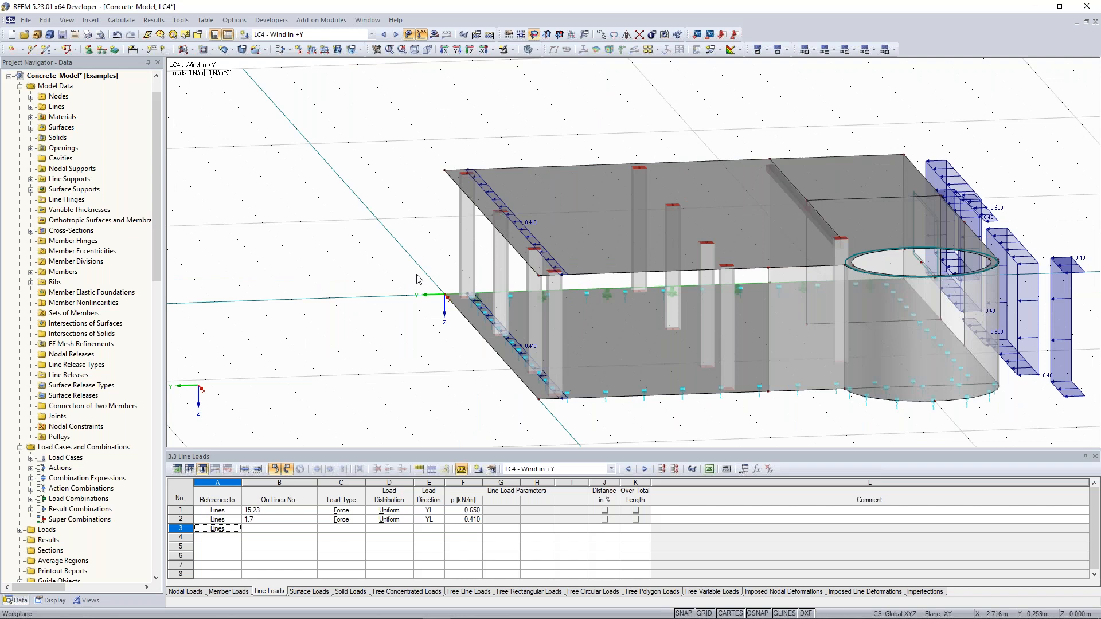
middle_drag(419, 280, 431, 283)
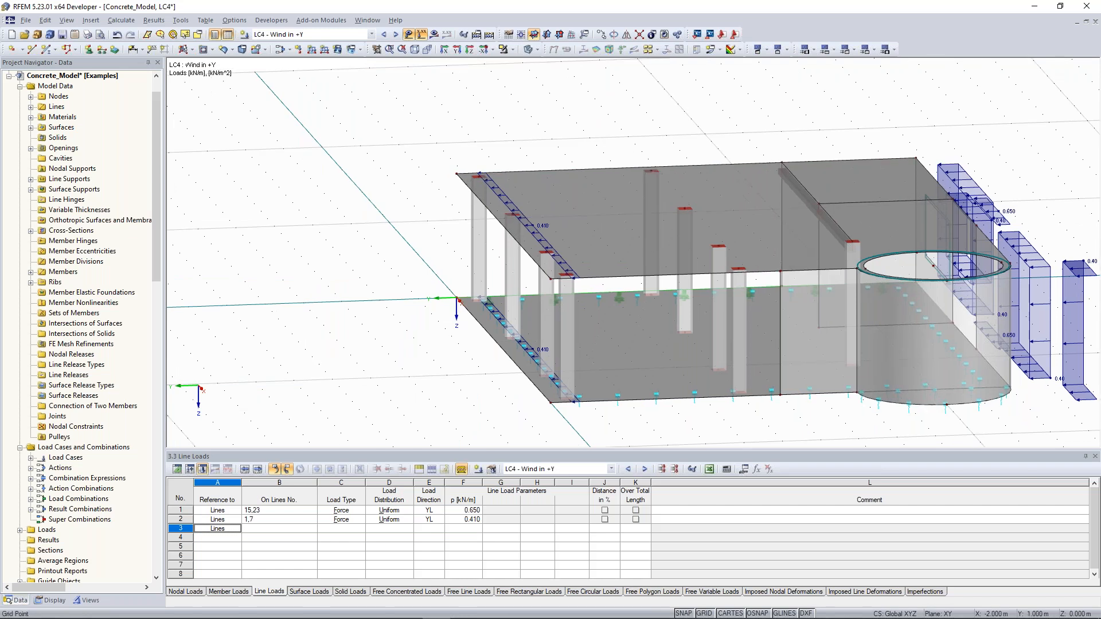
scroll(298, 298, down, 2)
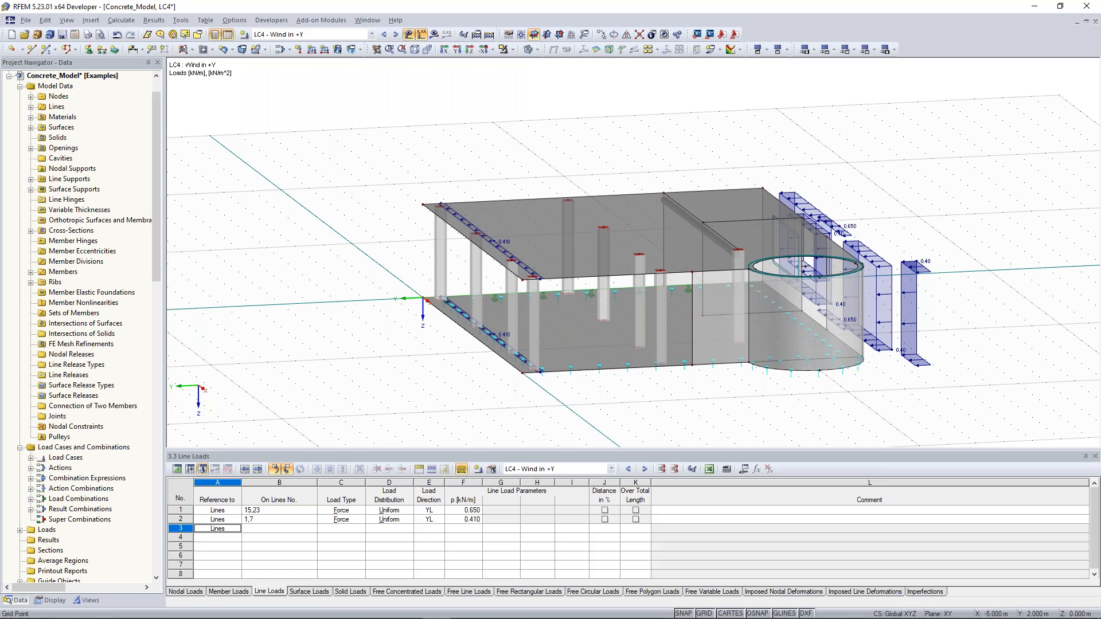
ctrl+middle_drag(331, 274, 305, 171)
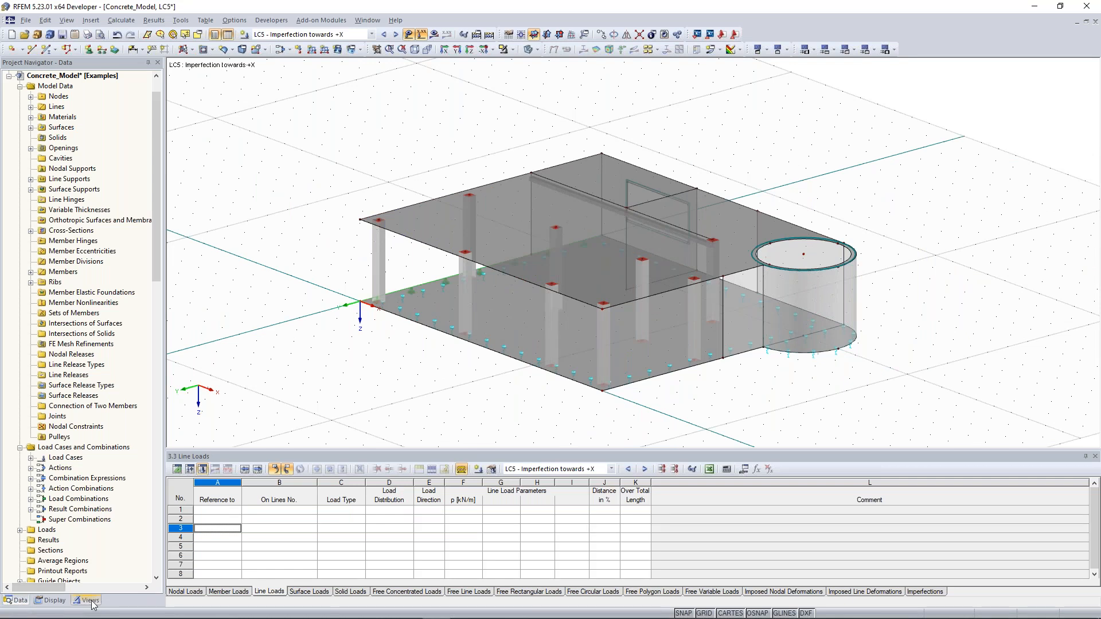
click(90, 600)
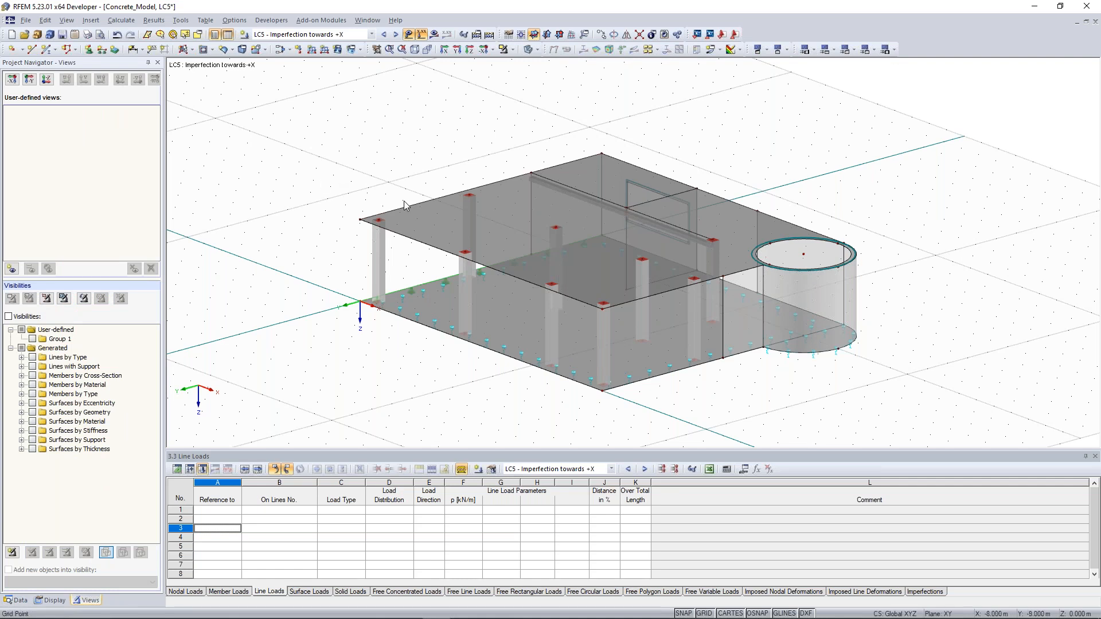
middle_drag(405, 205, 435, 170)
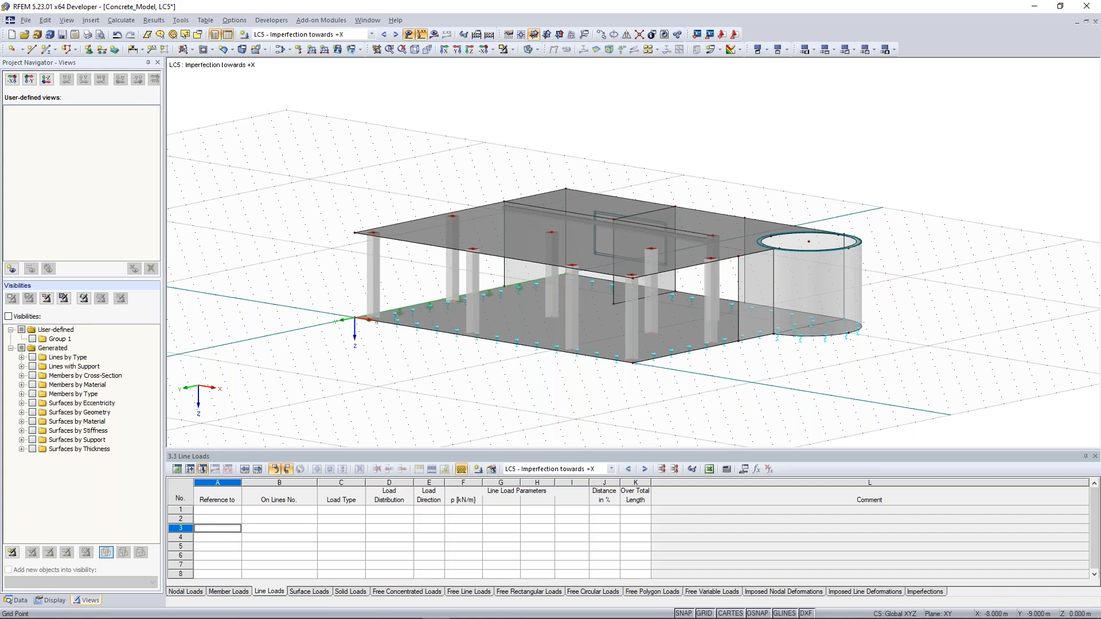
ctrl+click(451, 277)
ctrl+middle_drag(451, 277, 461, 261)
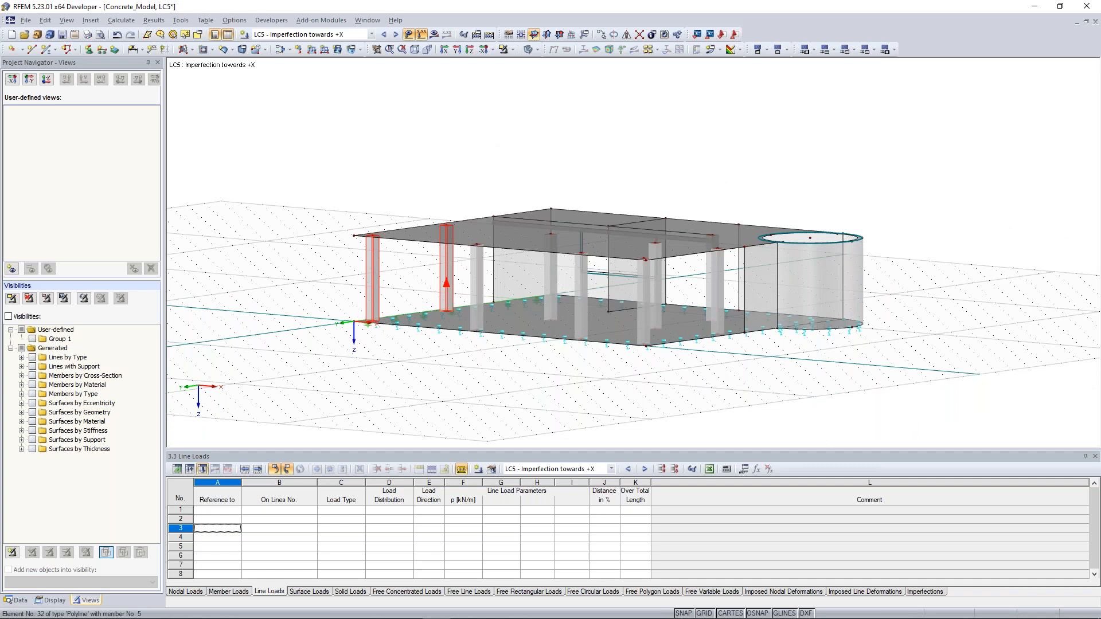
click(502, 50)
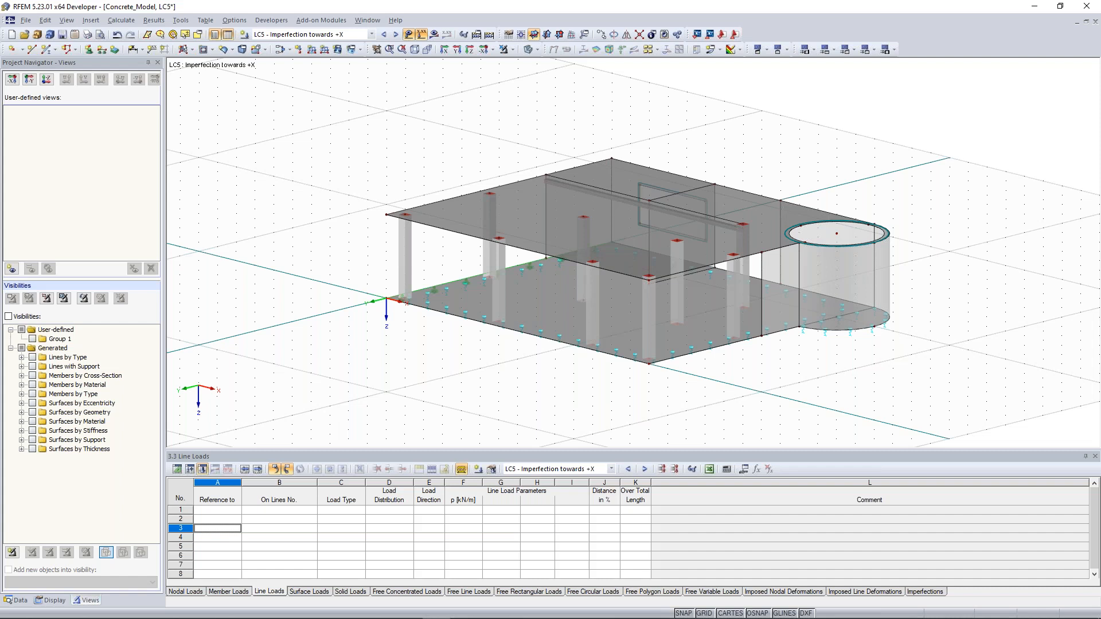
Step: Limit the visibility to members with cross-section 1 - Rectangle 350/350 and select all the columns with a selection window
double_click(54, 375)
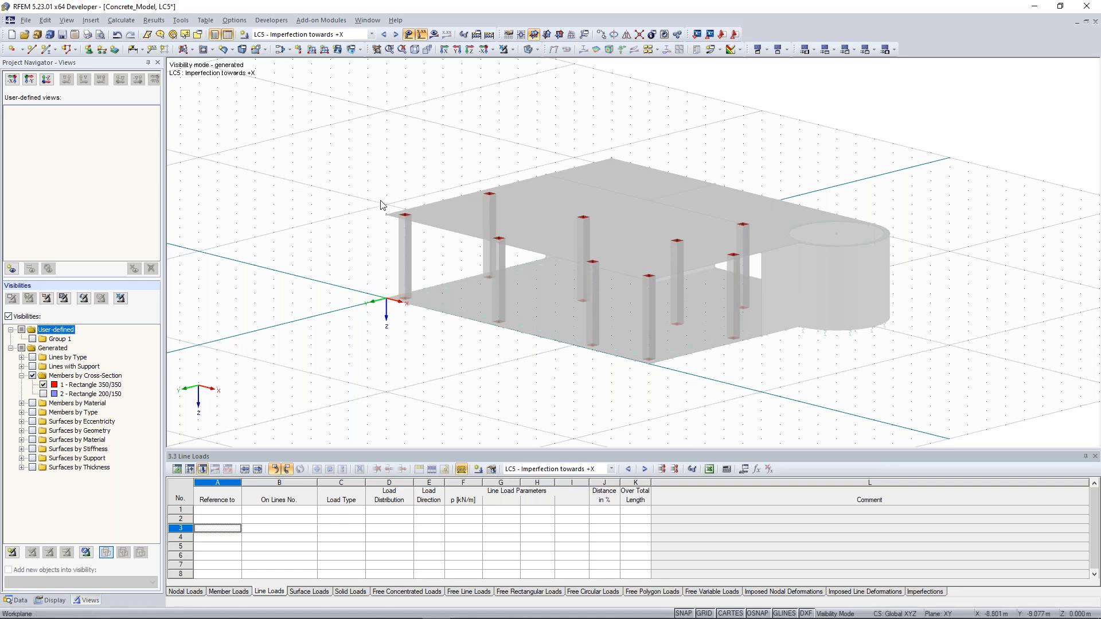
drag(315, 120, 858, 405)
click(356, 145)
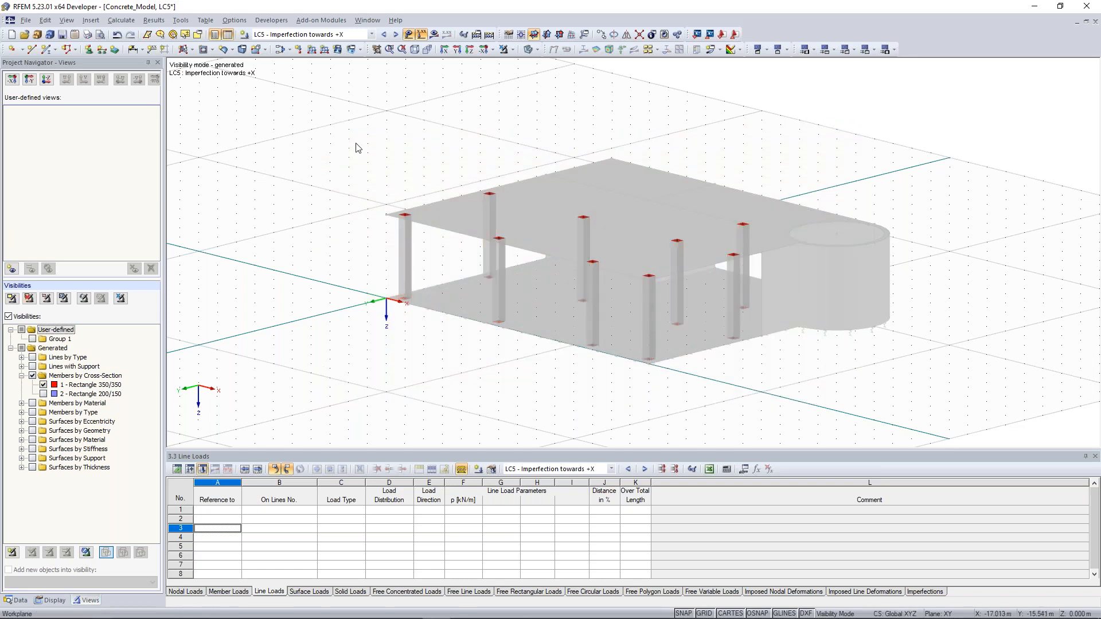
drag(326, 111, 824, 390)
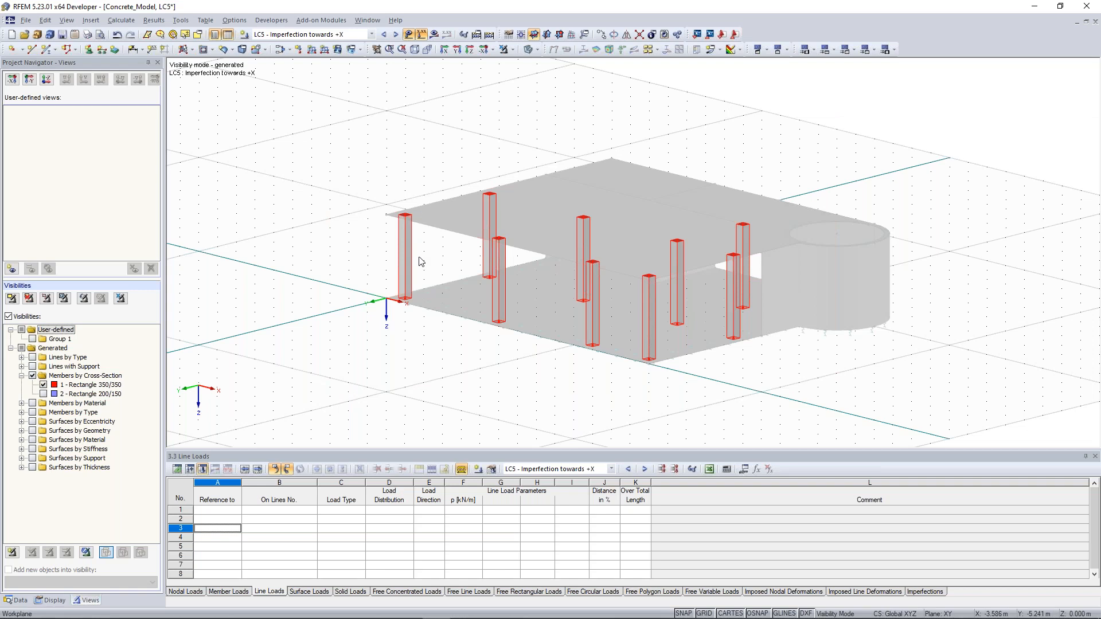
click(323, 122)
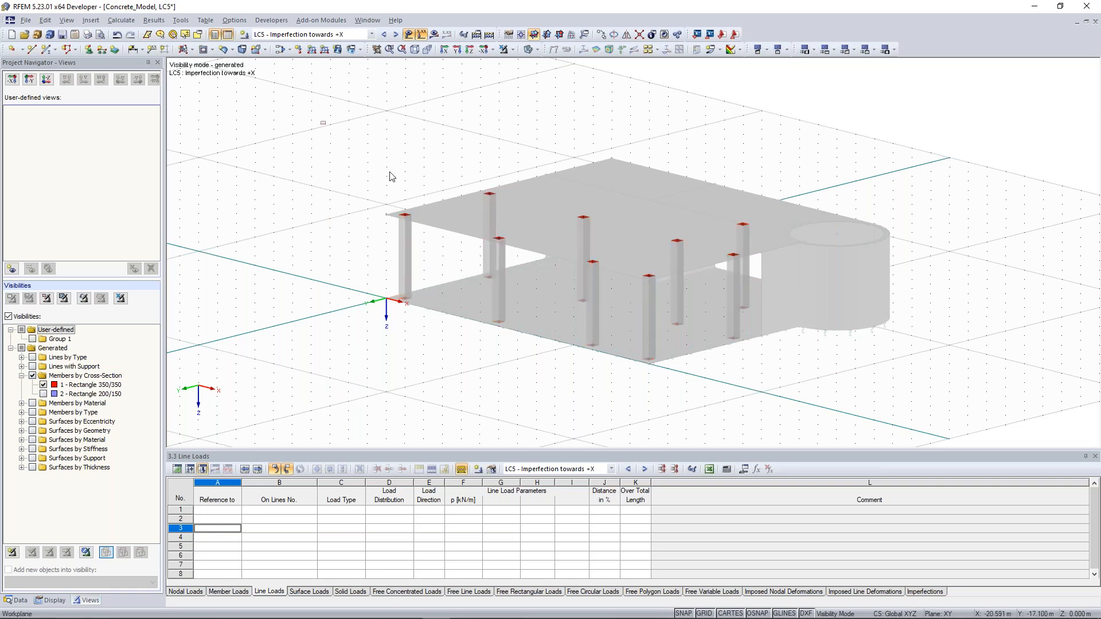
drag(392, 176, 391, 173)
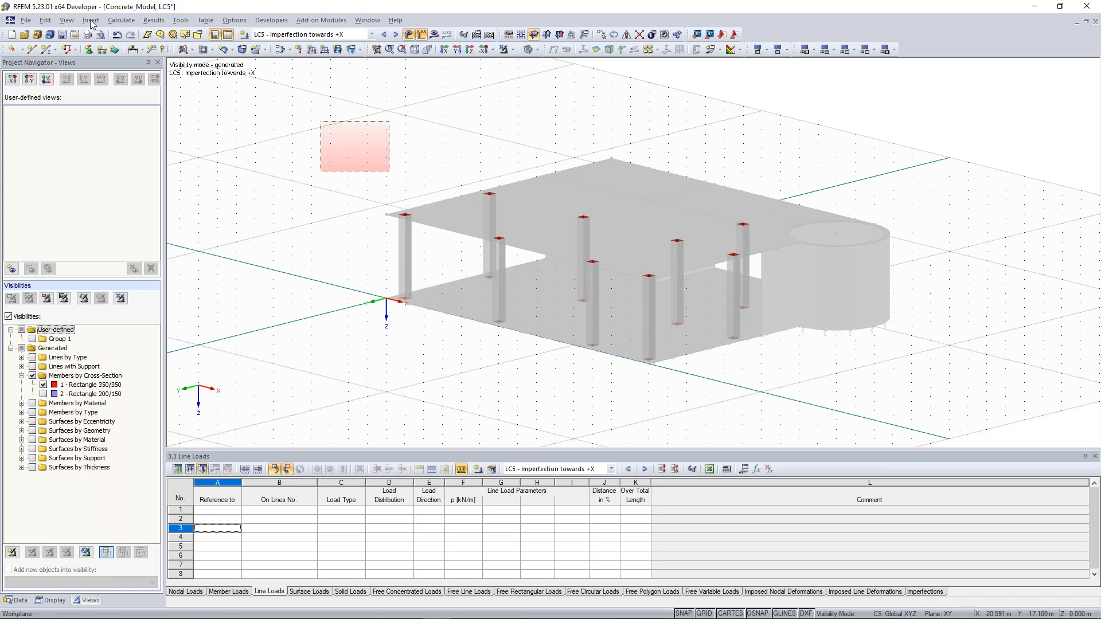
Step: Start a new imperfection in LC5 on column members 1-9, using the standard EN 1992-1-1: 2004-12 (Eurocode 2)
click(92, 24)
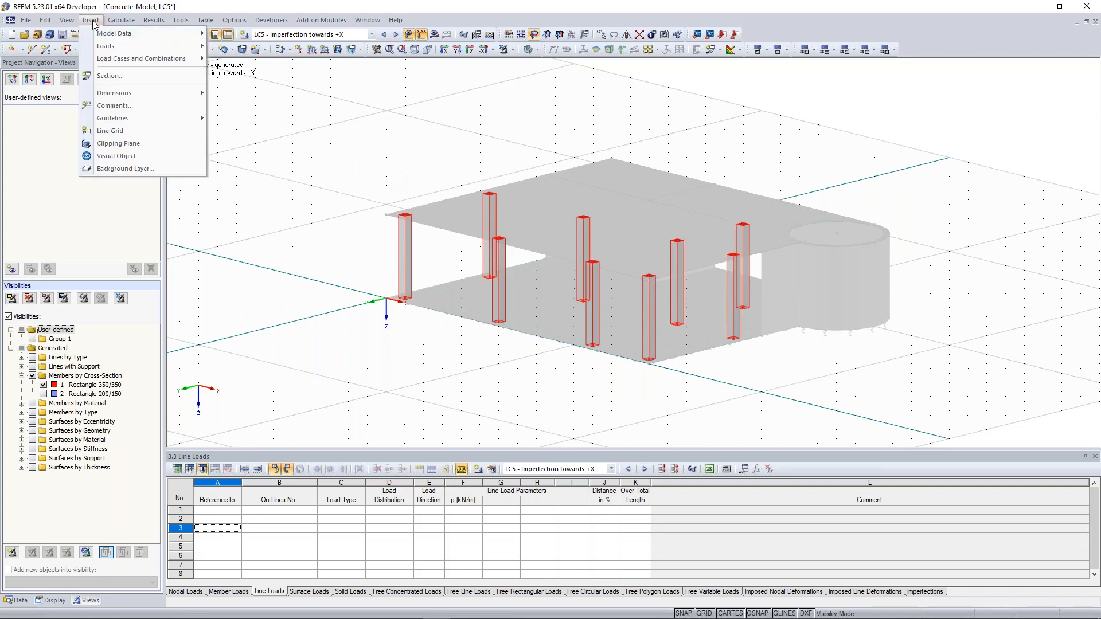
mouse_move(125, 48)
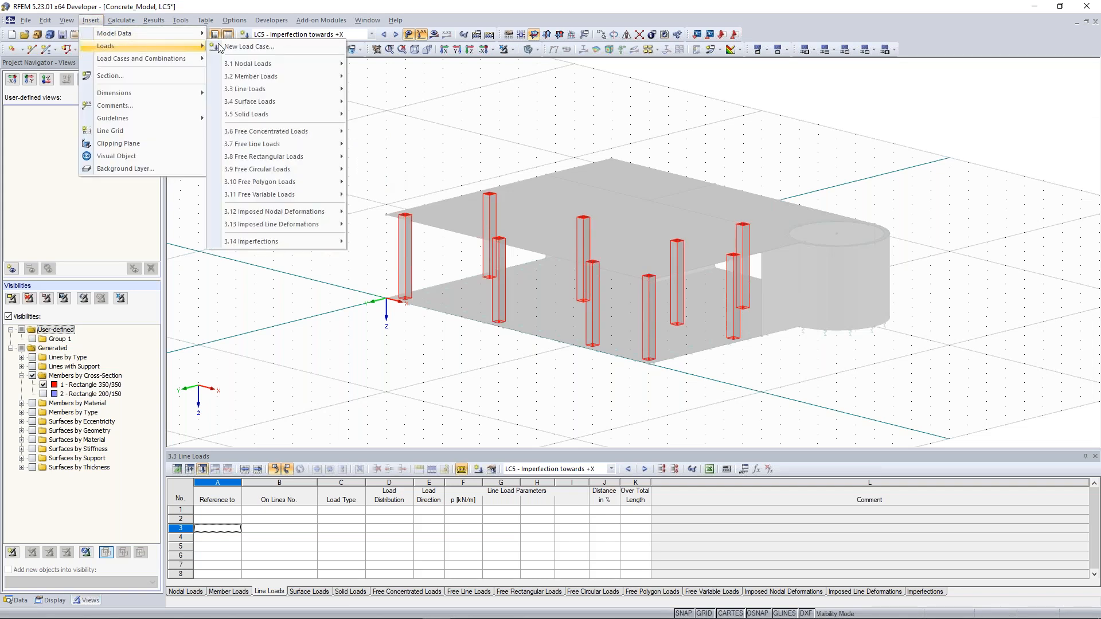
mouse_move(291, 239)
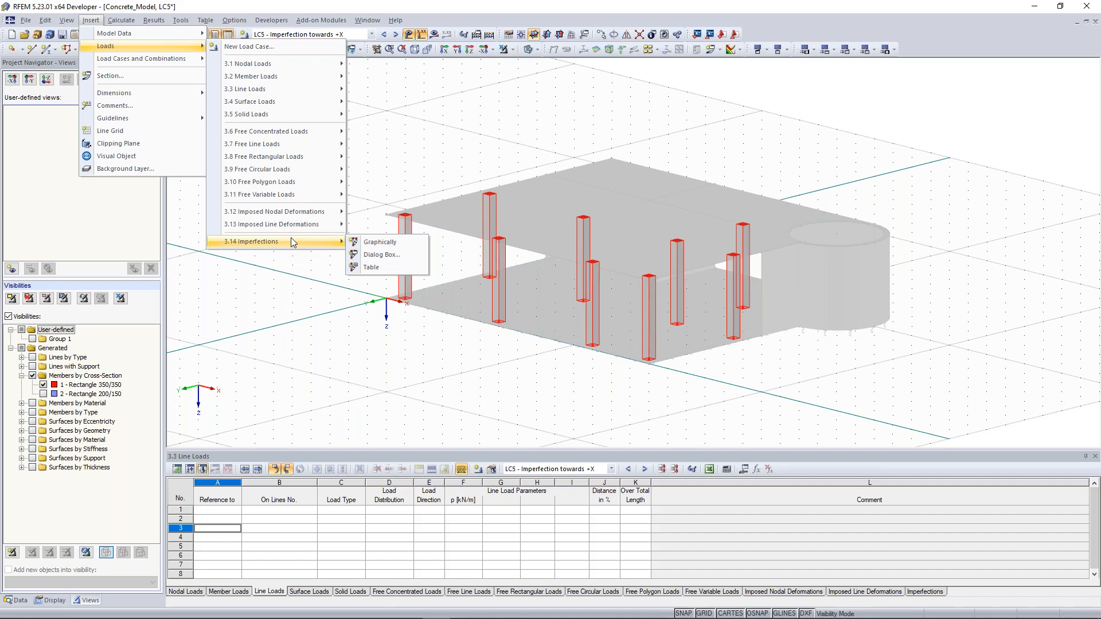
click(379, 243)
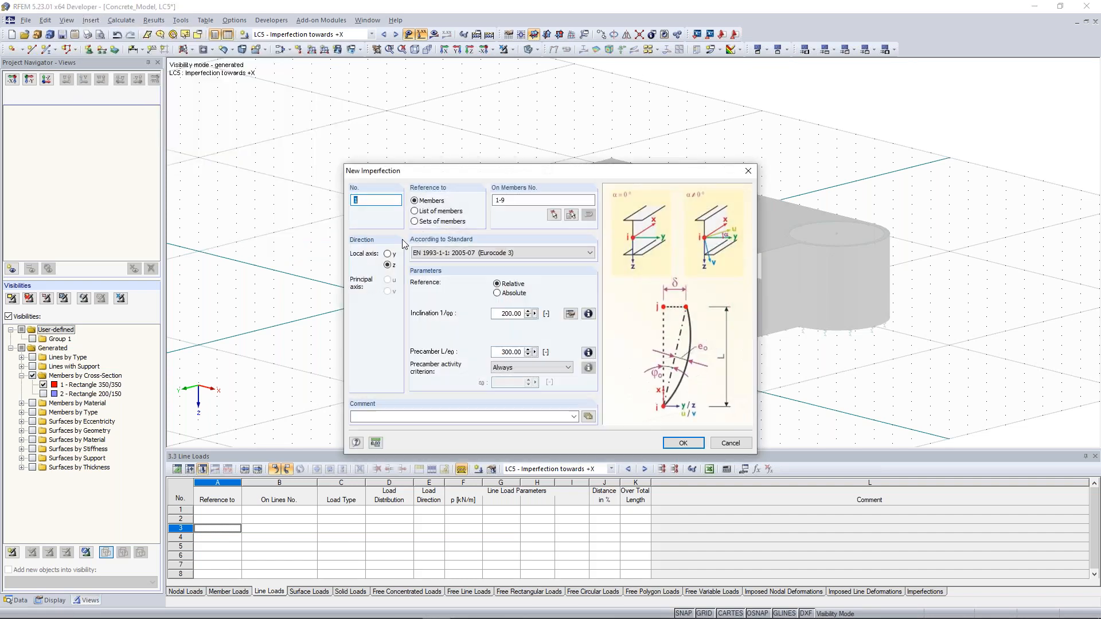
drag(291, 167, 0, 120)
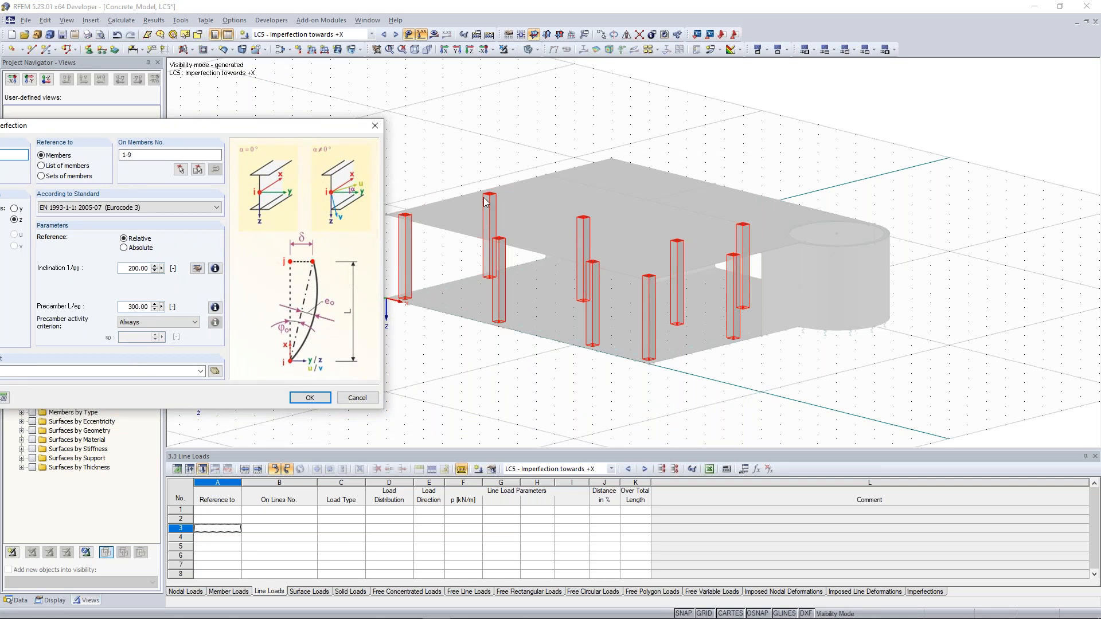
drag(124, 156, 979, 74)
click(134, 154)
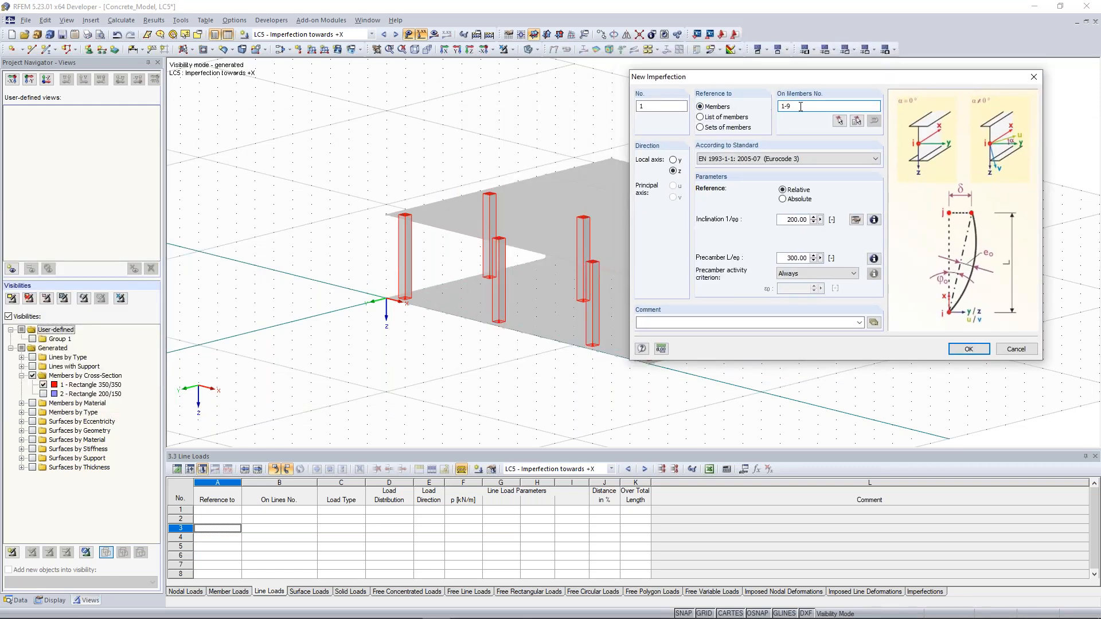
click(708, 109)
click(791, 159)
click(737, 171)
Step: Set the precamber to 0 and apply the column imperfection in the local z direction with a relative inclination of 200
drag(787, 259, 830, 259)
text(0)
drag(781, 219, 809, 226)
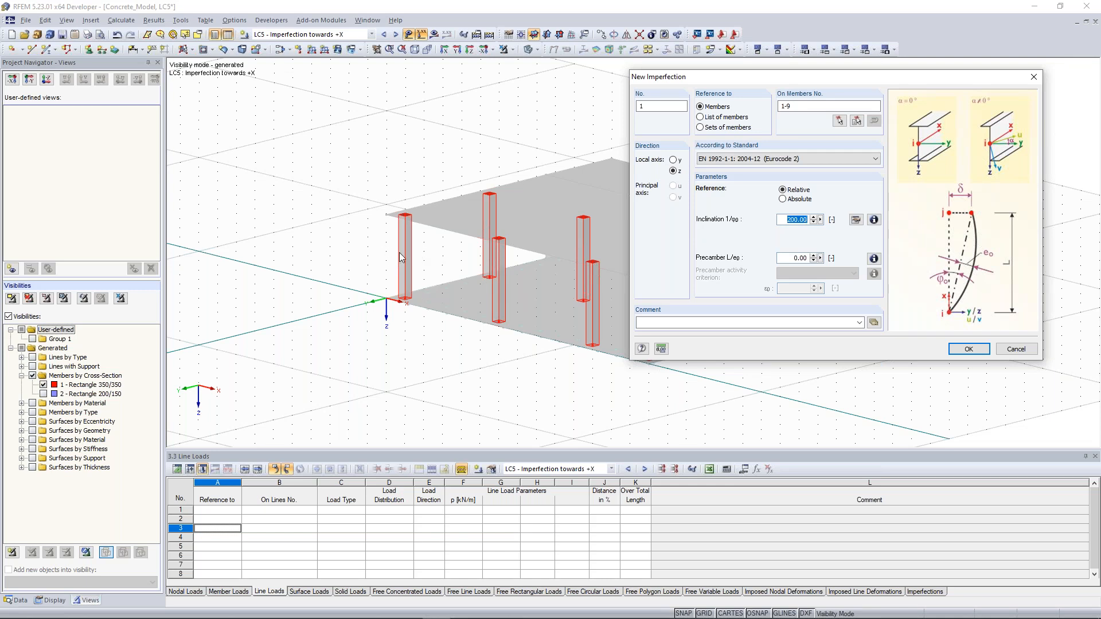
click(969, 351)
Step: Display the local axis systems of the members on the columns, then clear the selection
ctrl+middle_drag(498, 131, 594, 149)
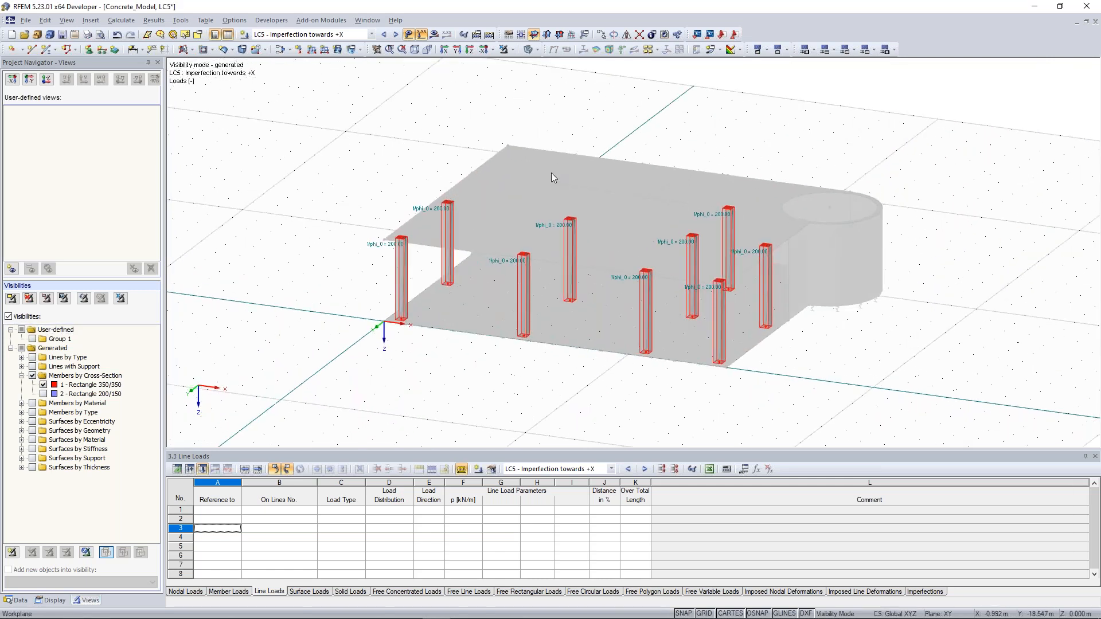
right_click(573, 259)
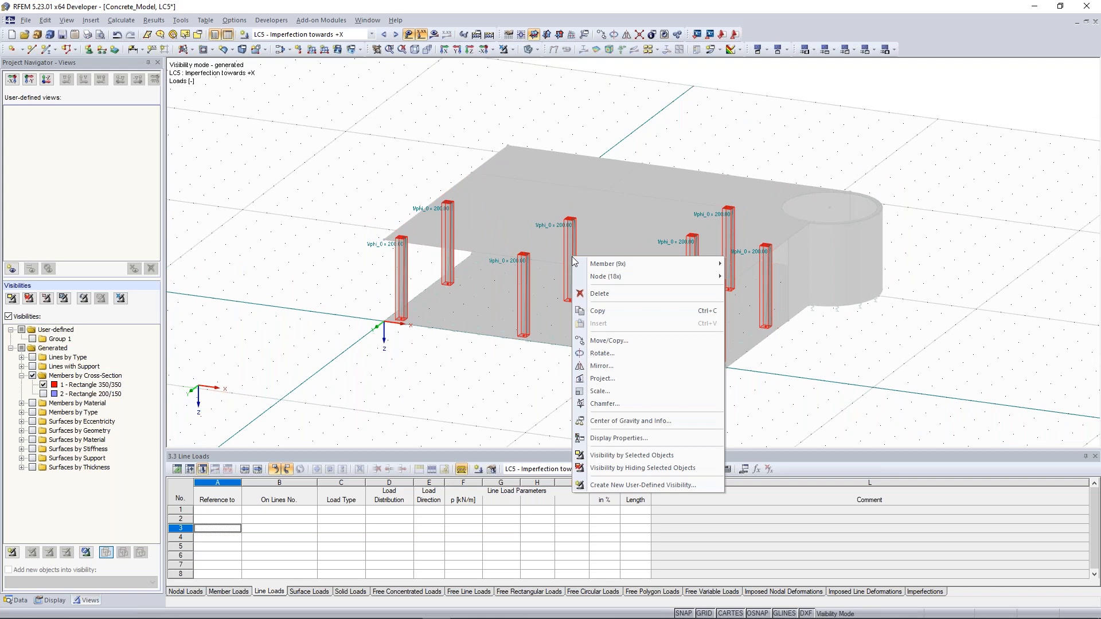
right_click(566, 279)
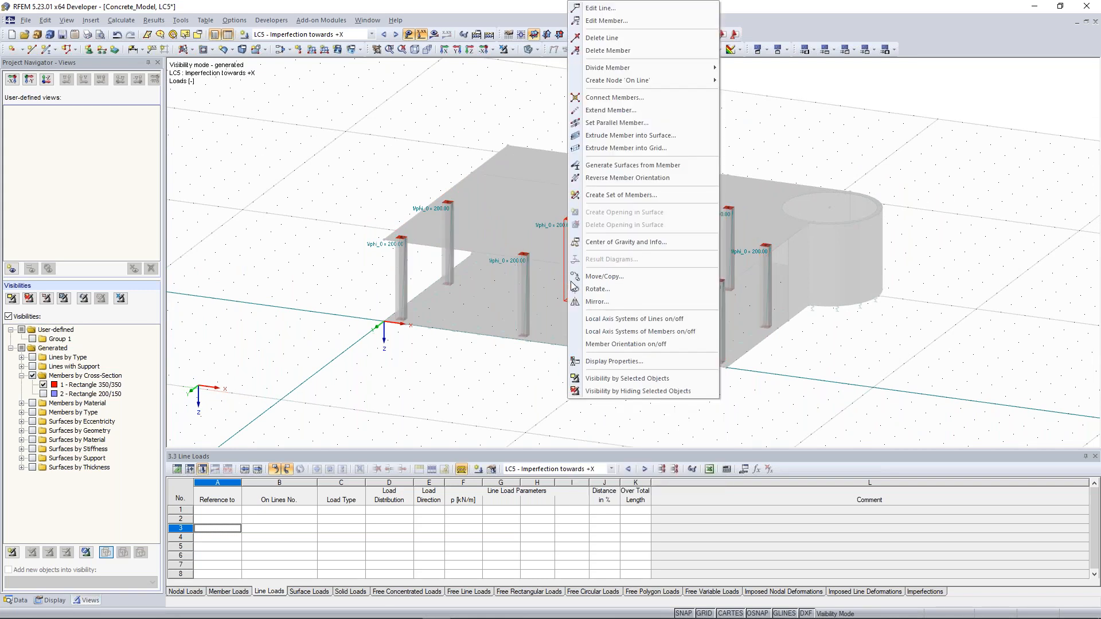
click(640, 332)
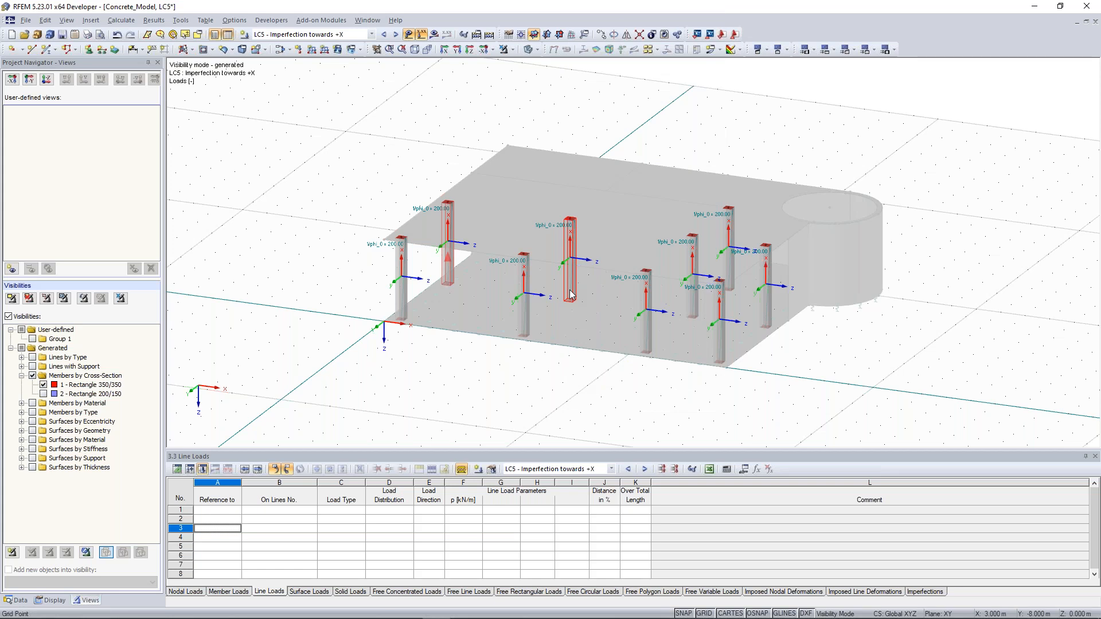
right_click(571, 294)
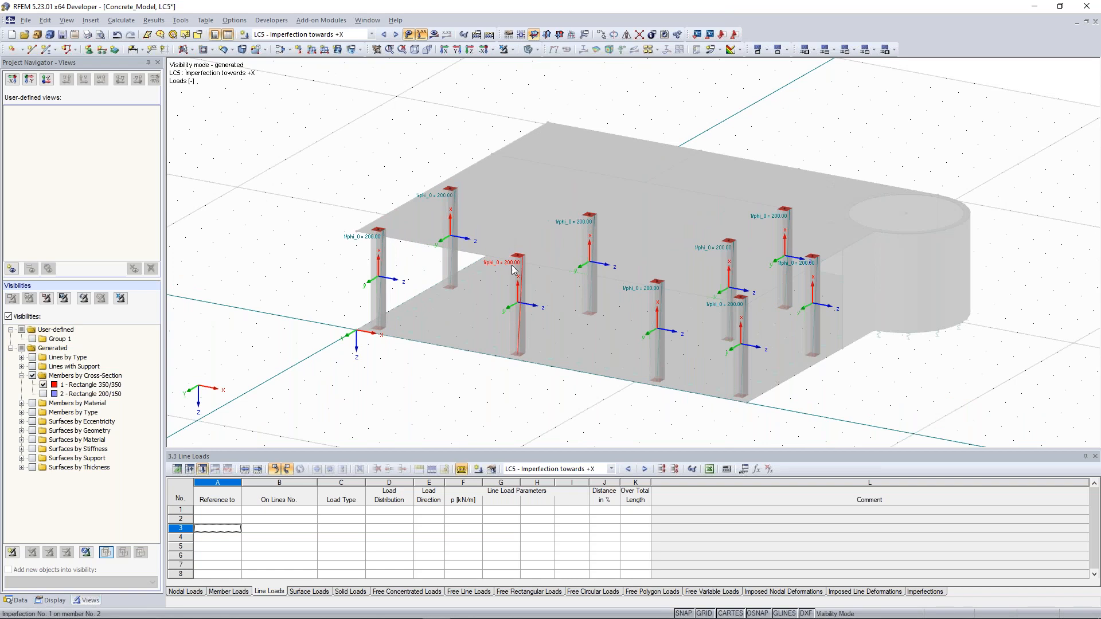
Step: Switch the model to the wireframe display and inspect the inclination direction of the LC5 column imperfections
click(529, 50)
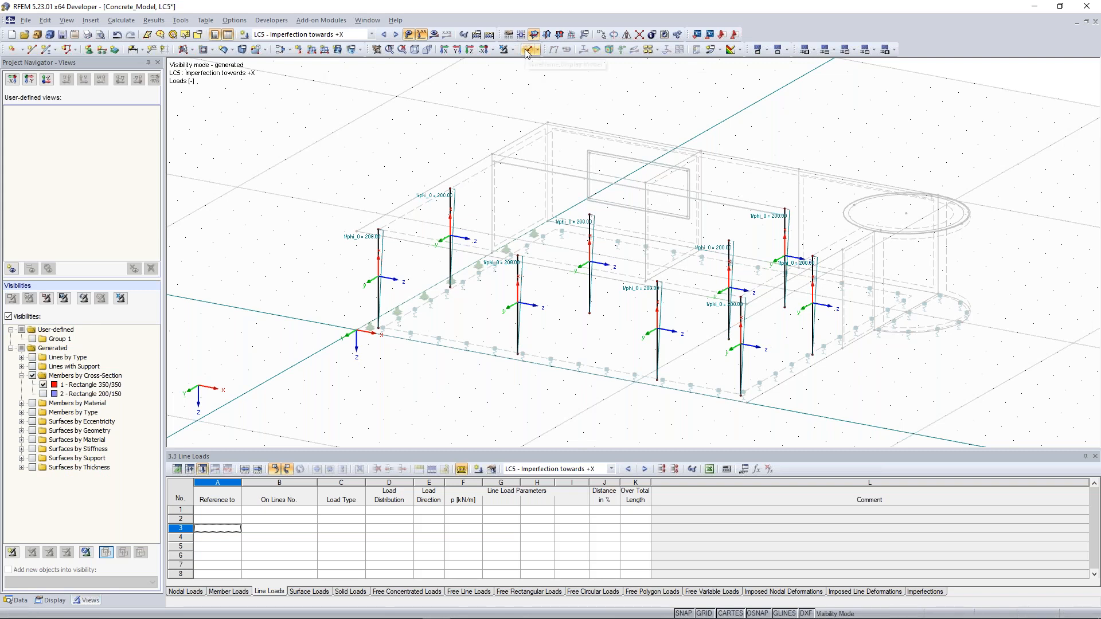
scroll(487, 213, up, 2)
ctrl+middle_drag(435, 214, 448, 197)
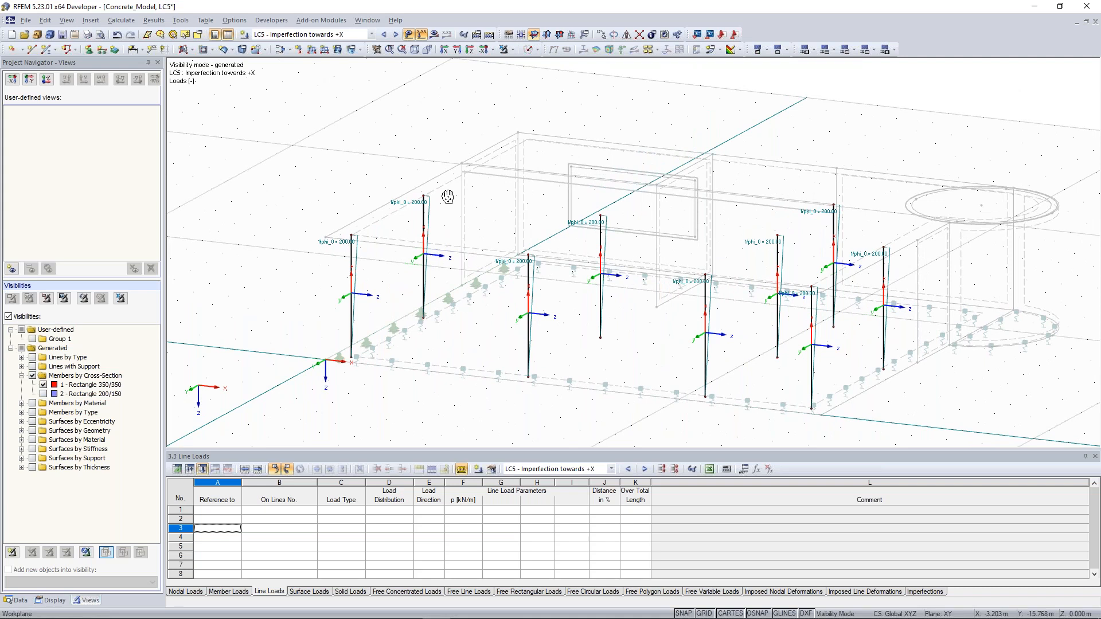
ctrl+middle_drag(448, 197, 499, 195)
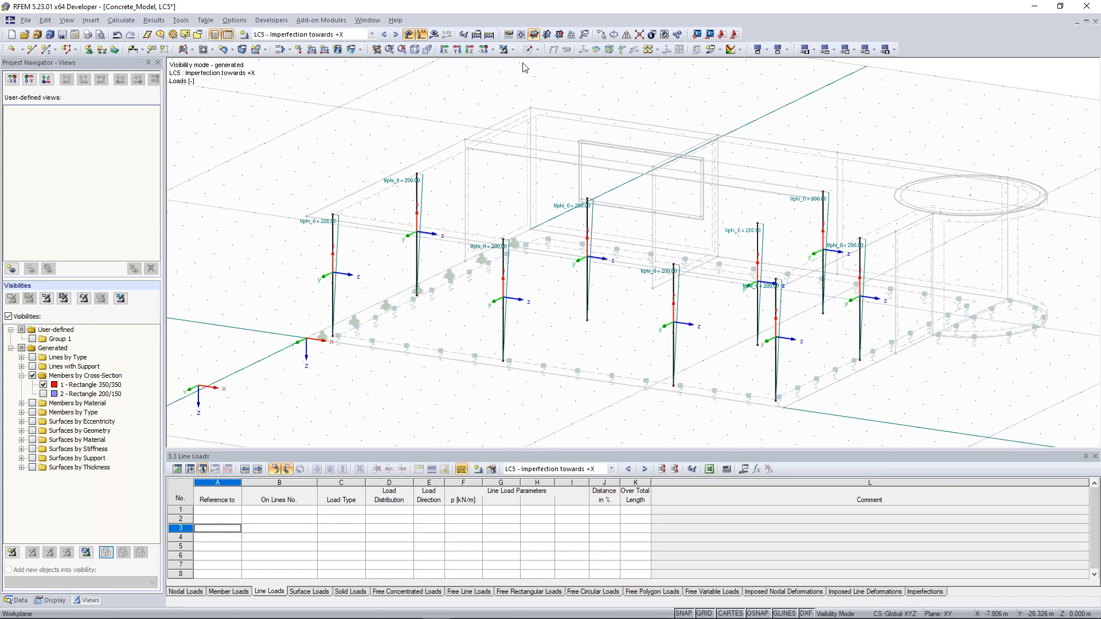
Step: Make LC6 - Imperfection towards +Y the current load case and select all the columns
scroll(354, 36, down, 1)
scroll(356, 141, down, 2)
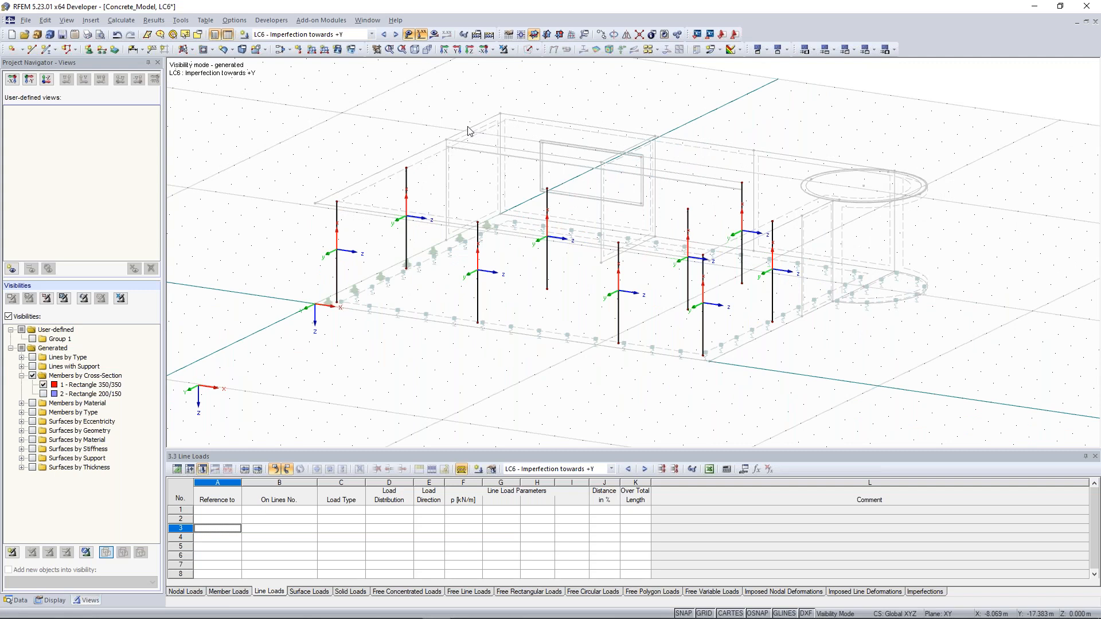
ctrl+middle_drag(470, 132, 415, 138)
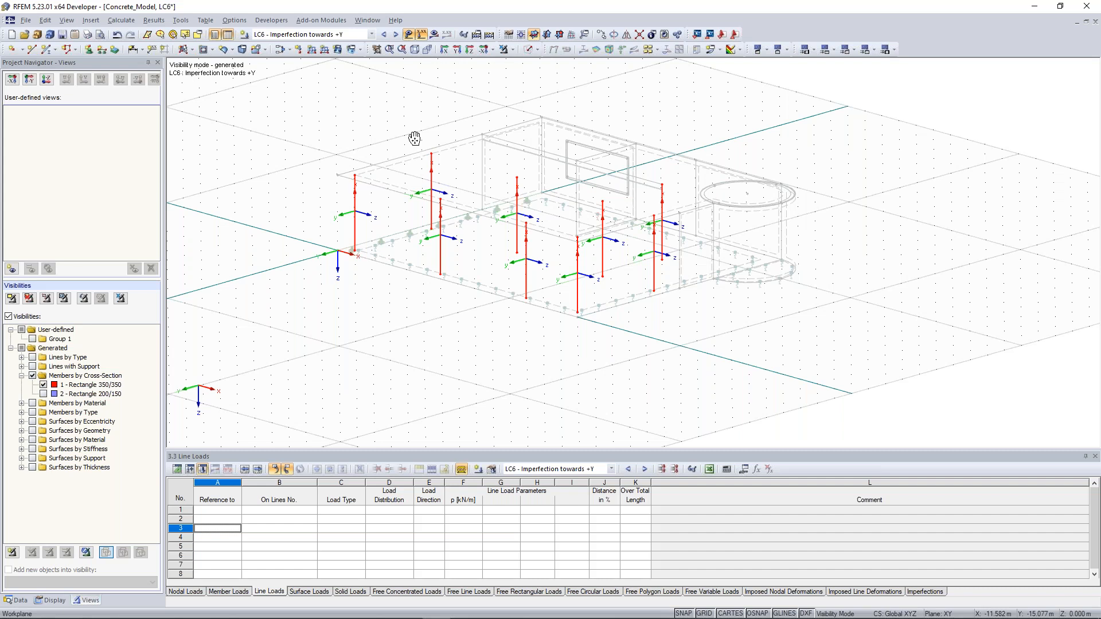
middle_drag(415, 138, 434, 151)
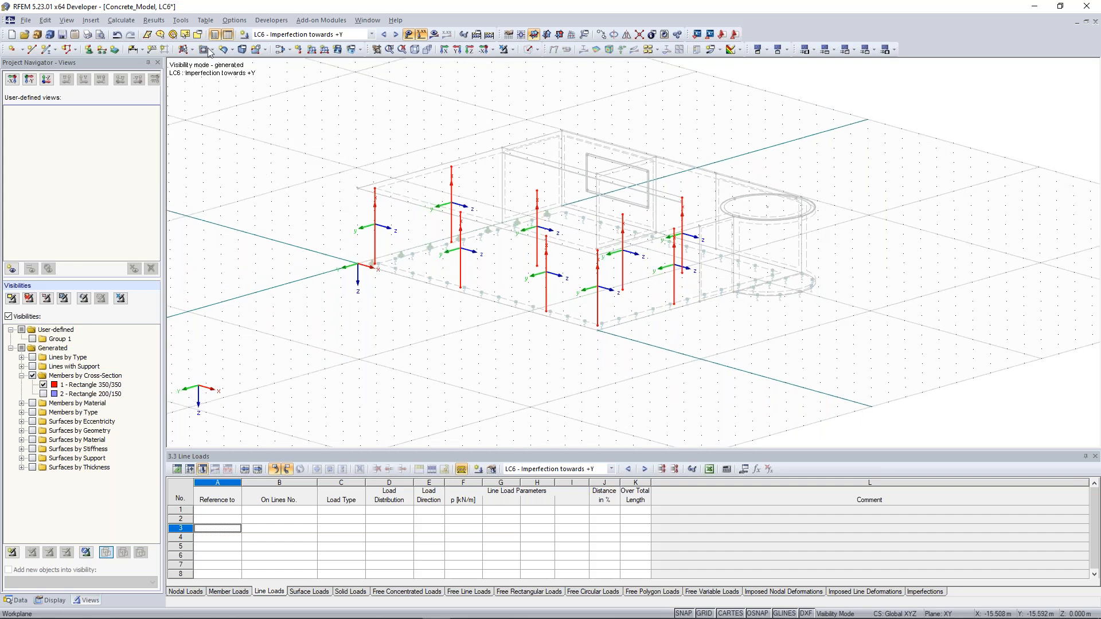
Step: Apply an EN 1992-1-1 imperfection to members 1-9 in local y direction with inclination 200 and precamber 0
click(90, 20)
mouse_move(143, 46)
mouse_move(298, 244)
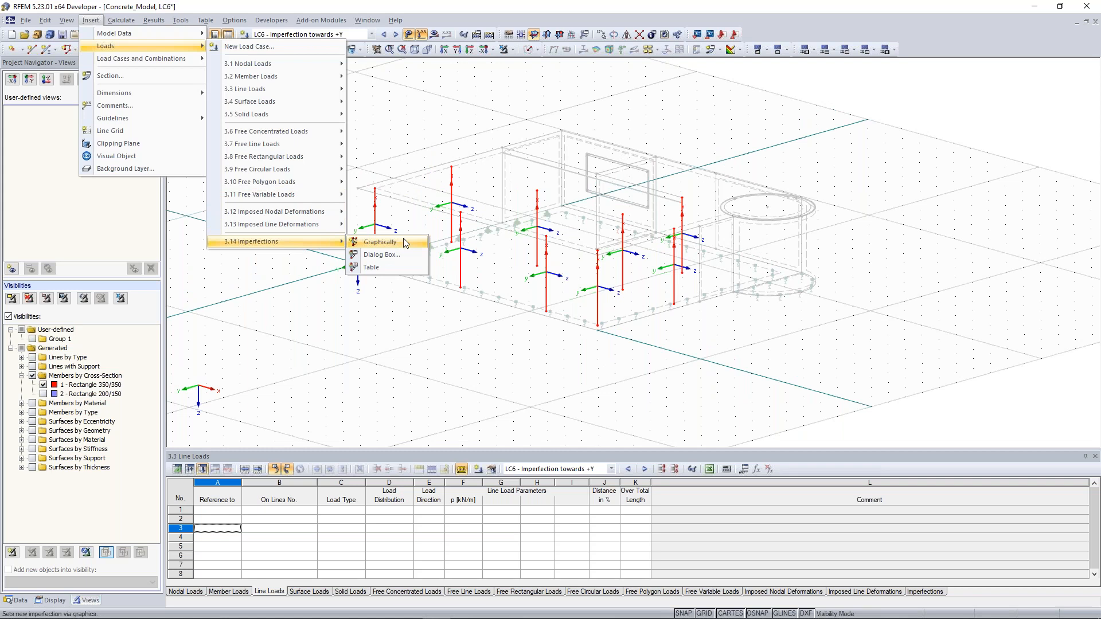
click(404, 241)
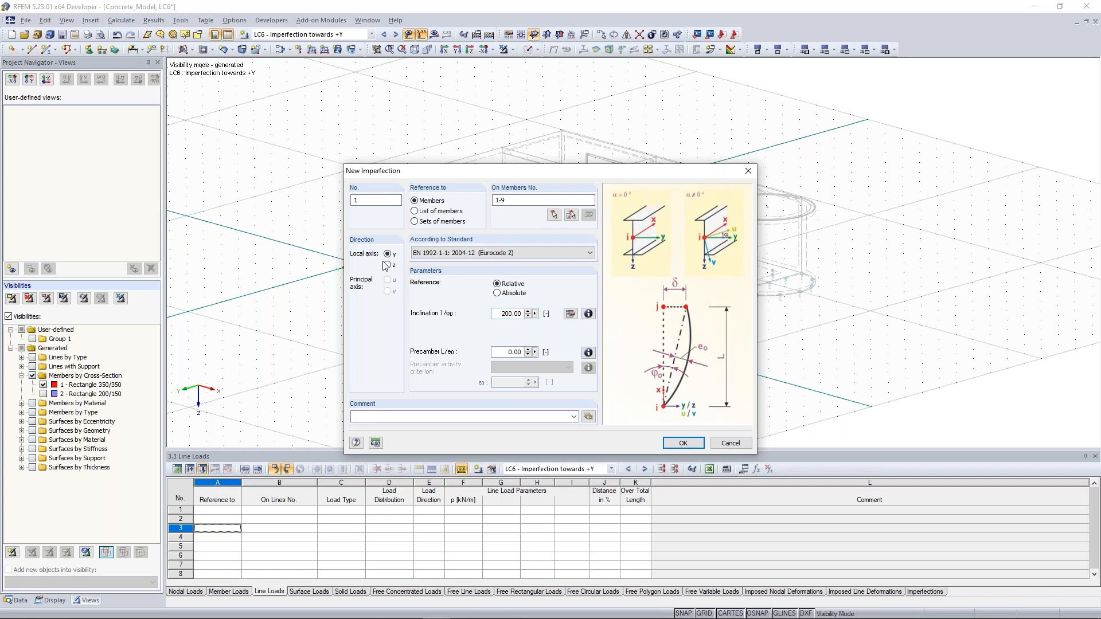
click(691, 444)
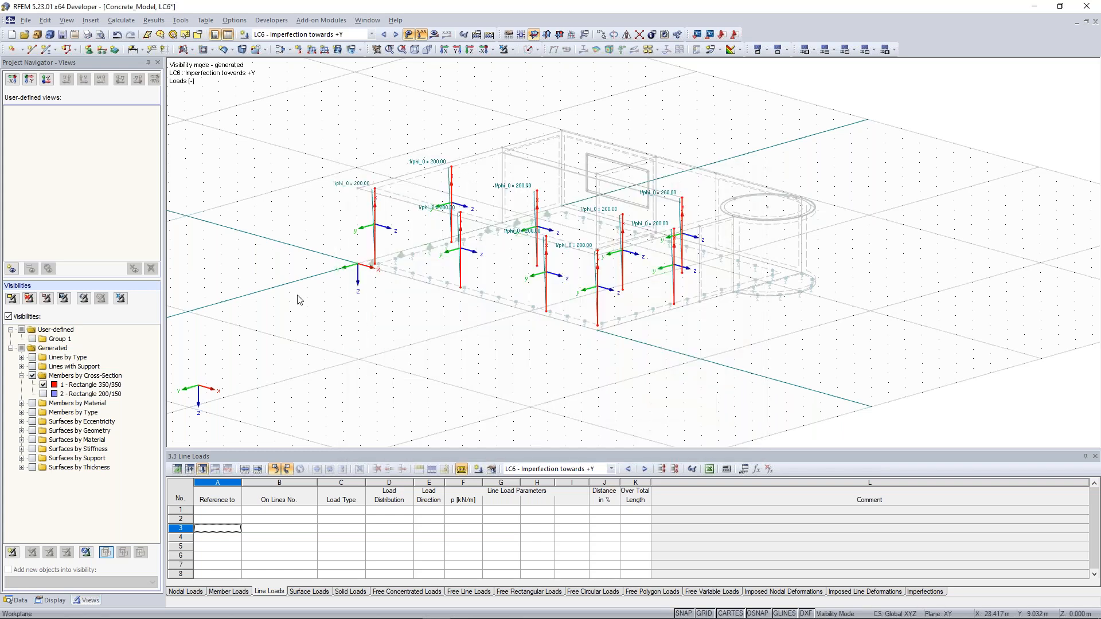
Step: Turn off the visibility filter to show the whole building and switch to the Solid Transparent Display Model
ctrl+middle_drag(719, 149, 625, 146)
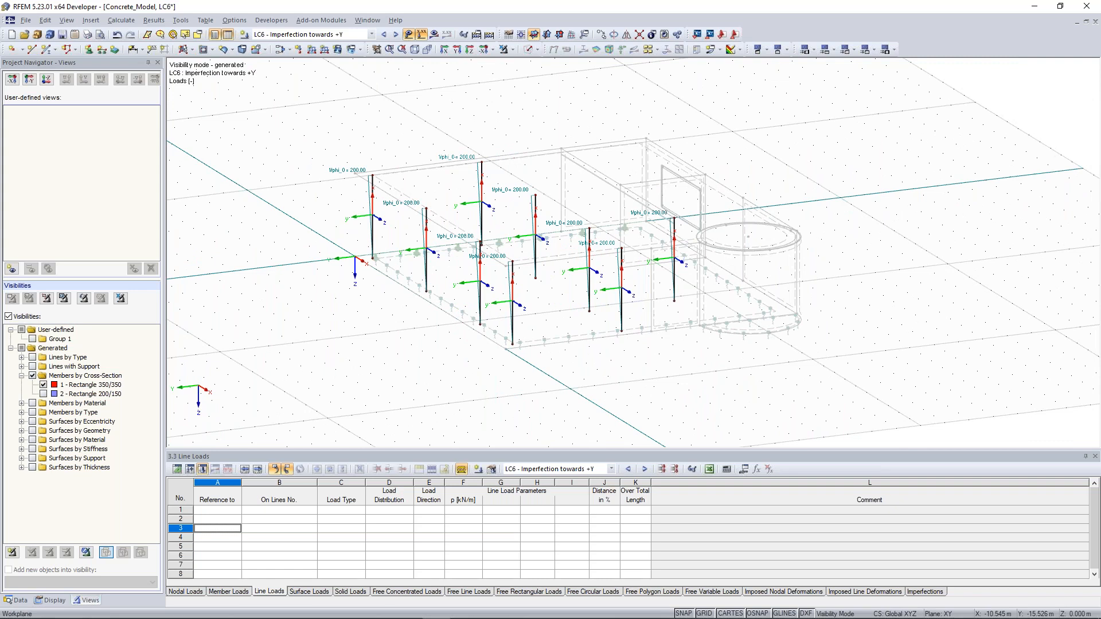
click(531, 50)
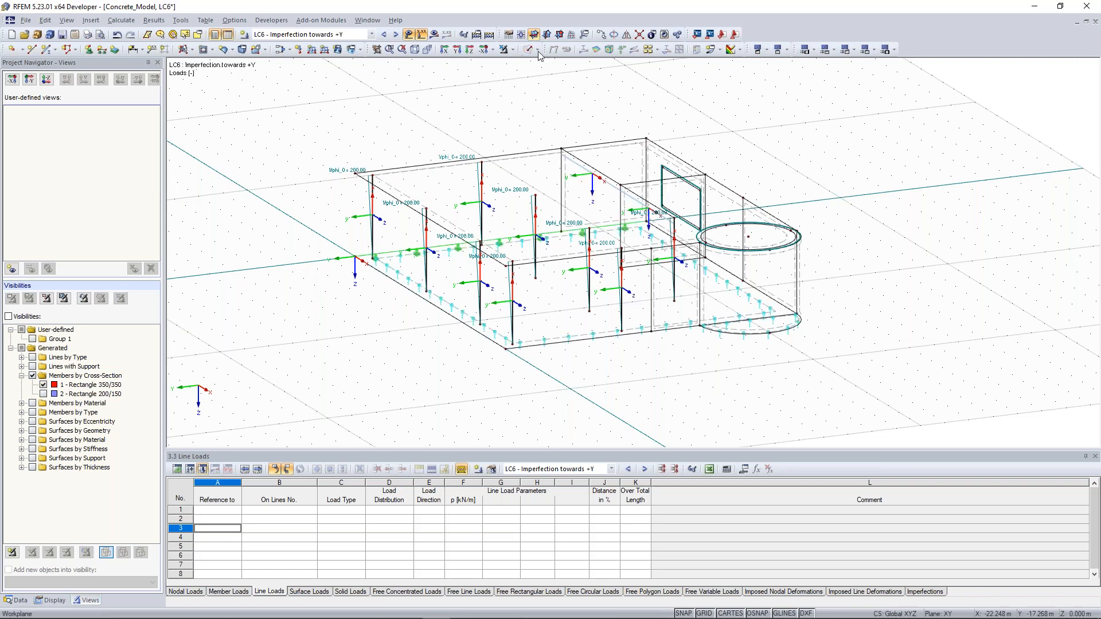
click(538, 50)
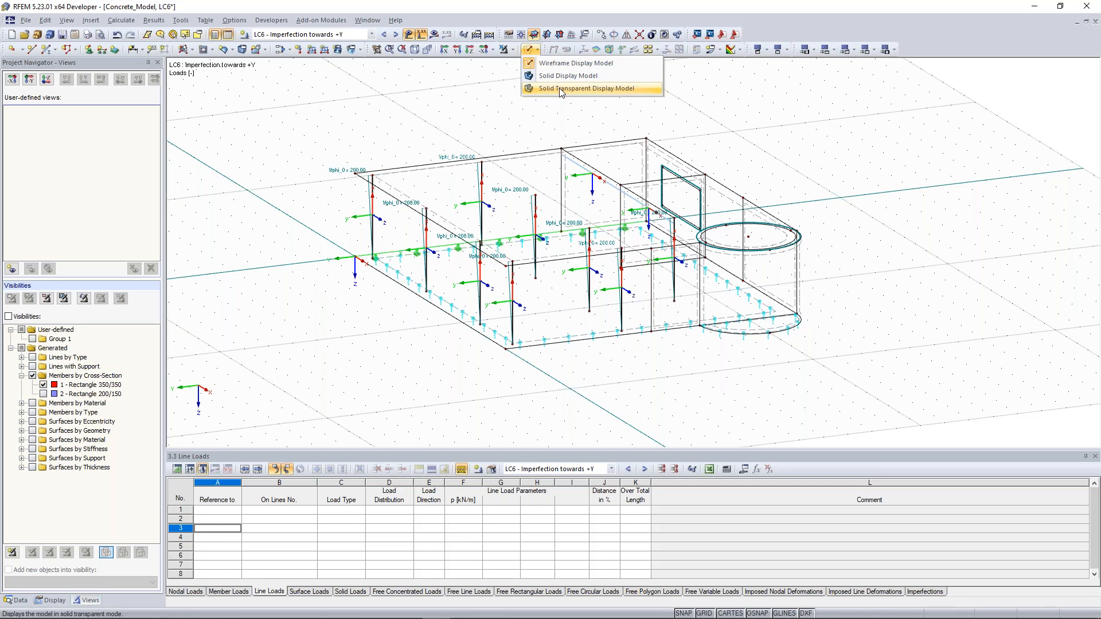
click(561, 91)
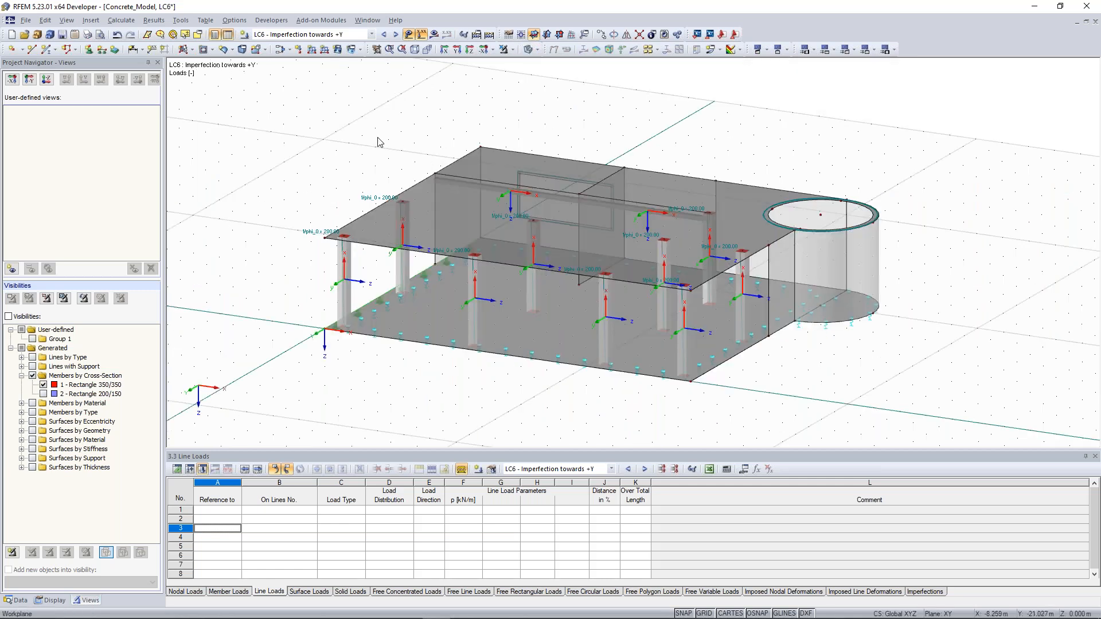
ctrl+middle_drag(370, 138, 359, 138)
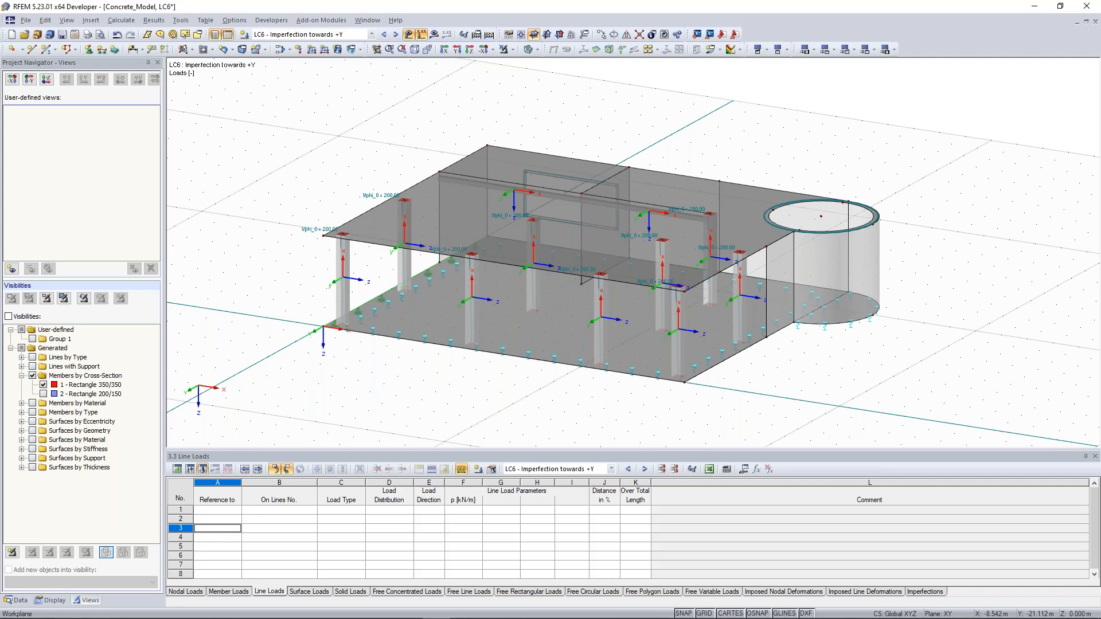
scroll(392, 134, down, 1)
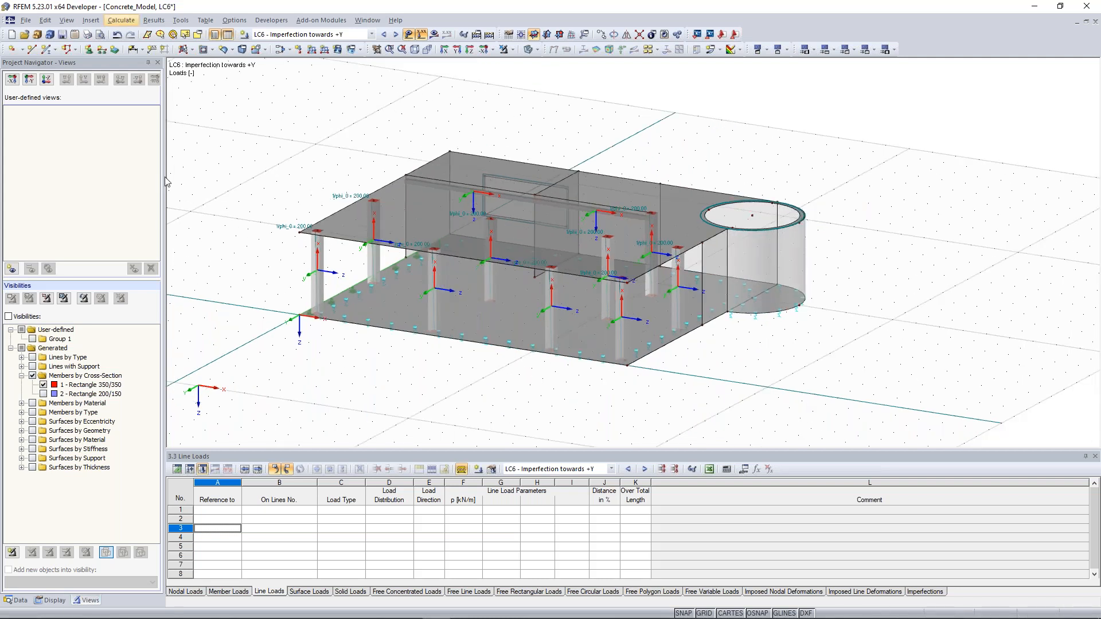
Step: Review the FE mesh settings, especially the target length of finite elements, and accept them with 0.500 m
click(126, 21)
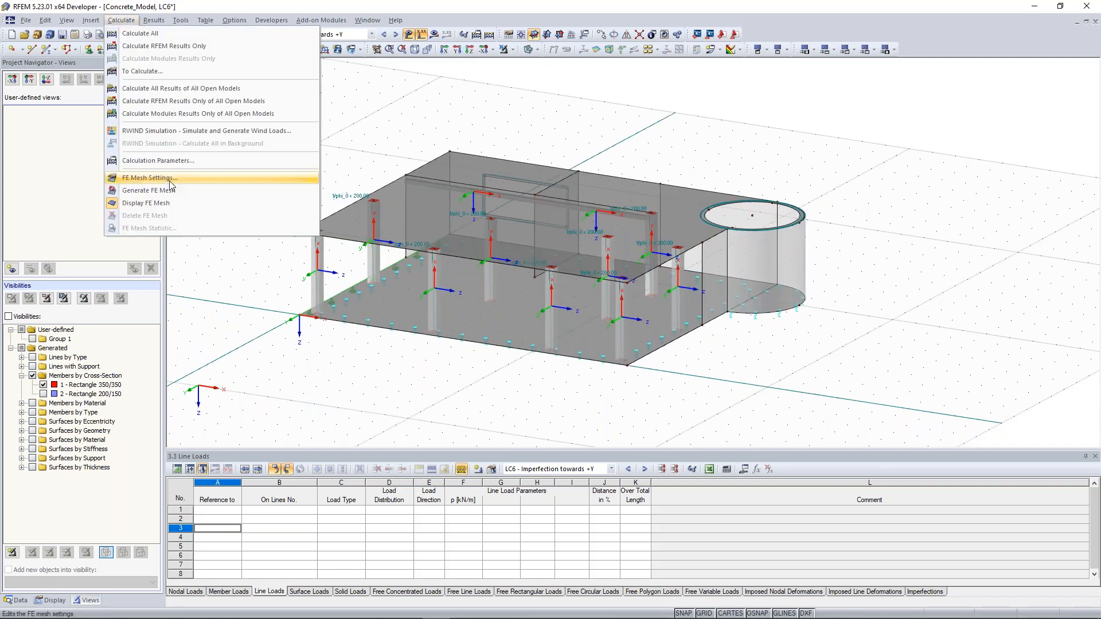
click(171, 180)
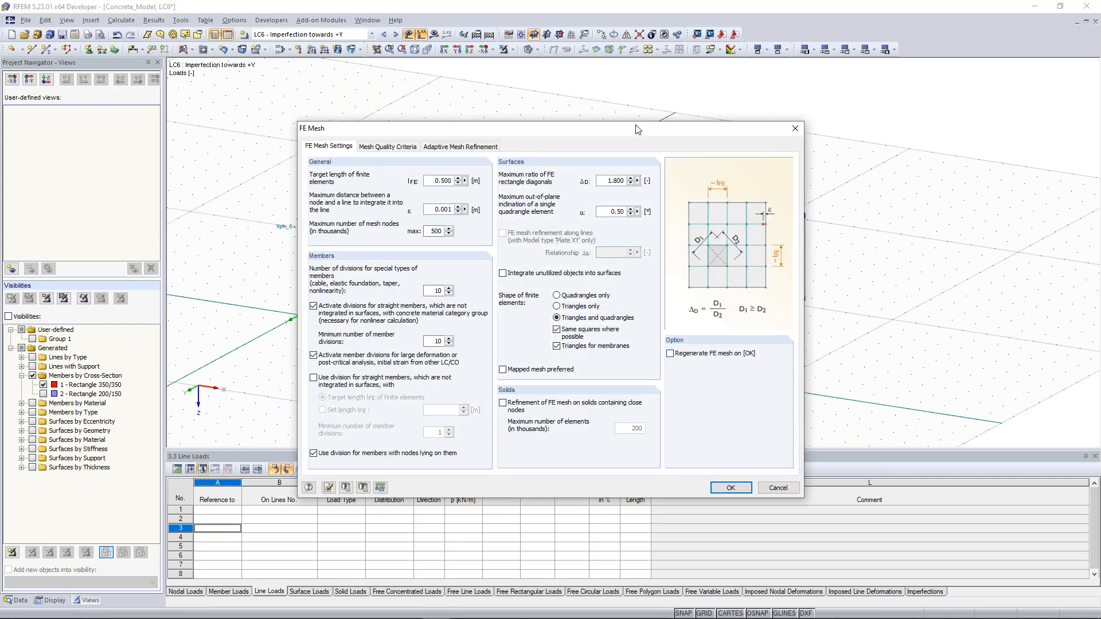
drag(625, 135, 570, 99)
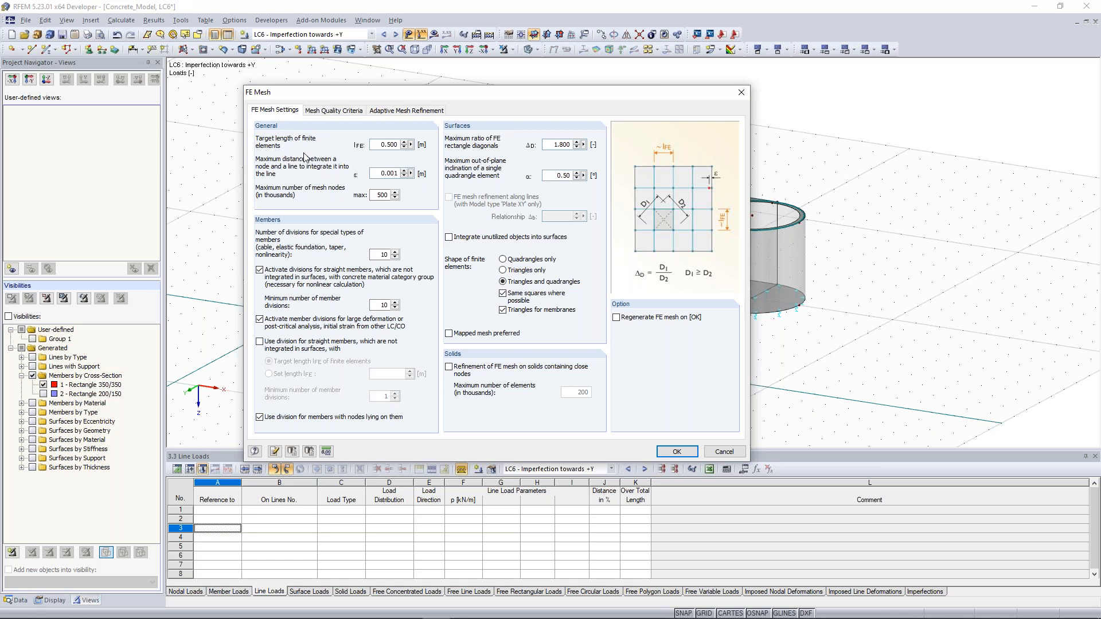
mouse_move(378, 145)
mouse_down()
mouse_move(406, 144)
mouse_move(396, 145)
mouse_up()
click(381, 146)
drag(523, 95, 488, 308)
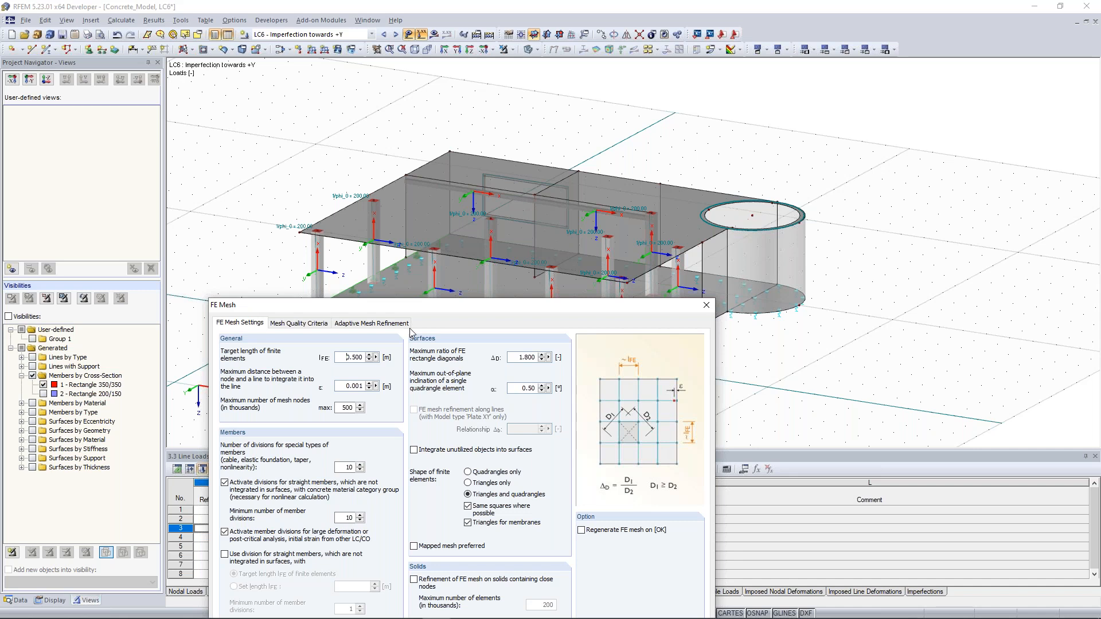
drag(346, 356, 361, 356)
click(344, 356)
double_click(347, 357)
drag(432, 311, 382, 114)
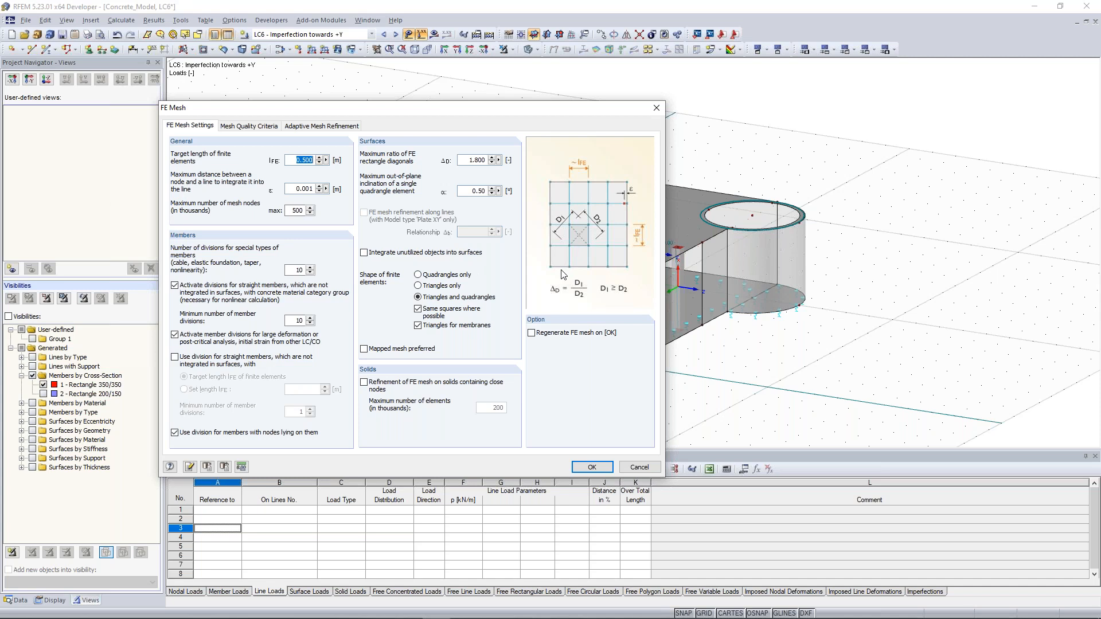
click(592, 468)
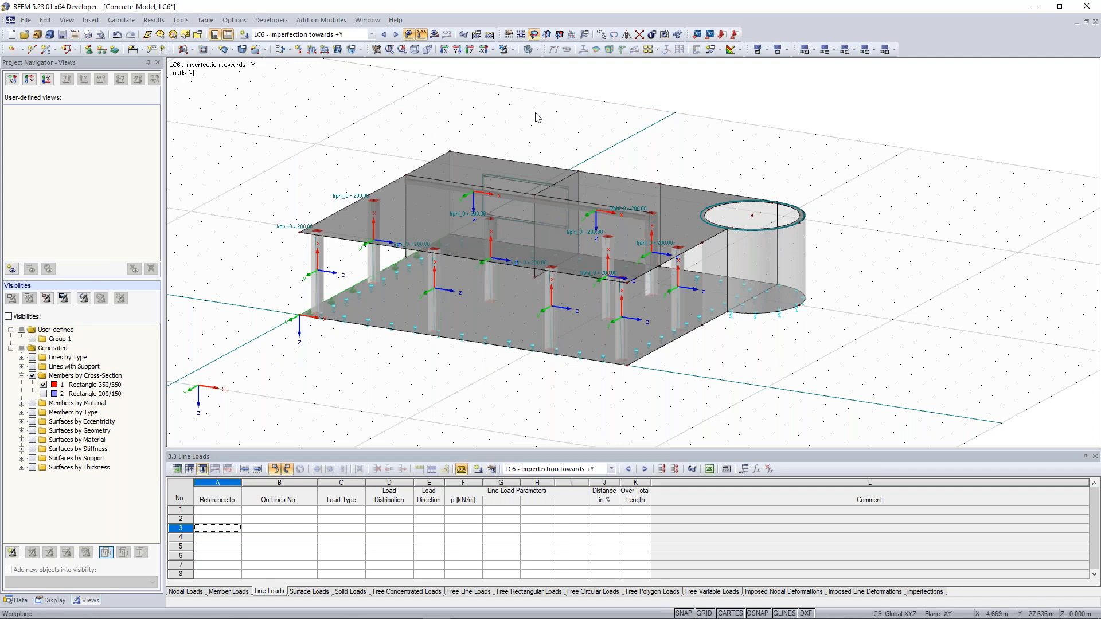
scroll(537, 117, up, 1)
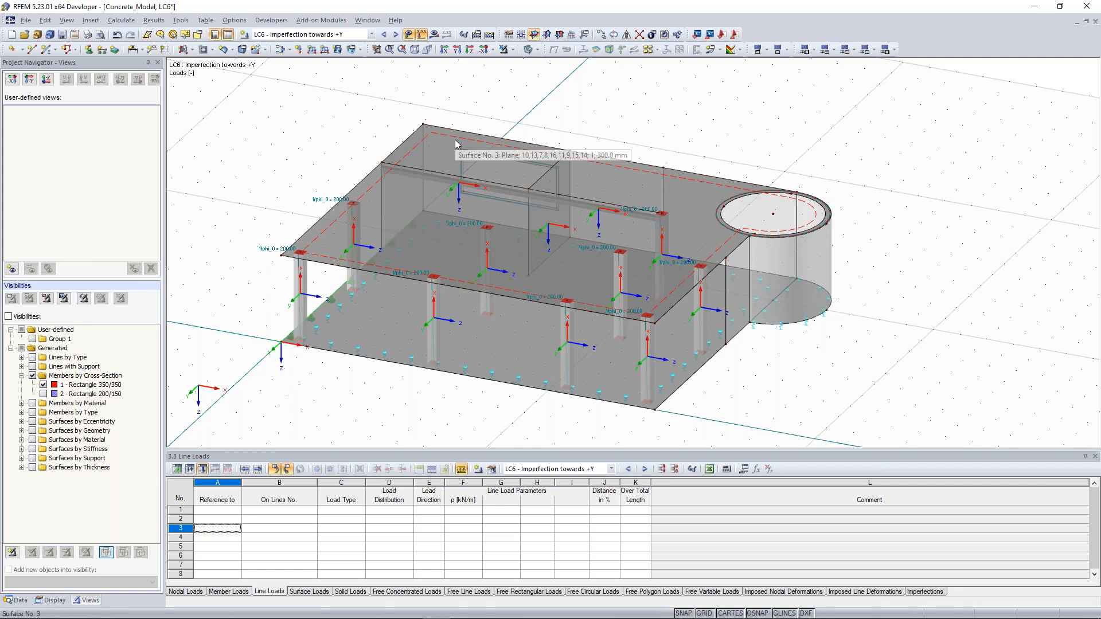
scroll(456, 143, up, 4)
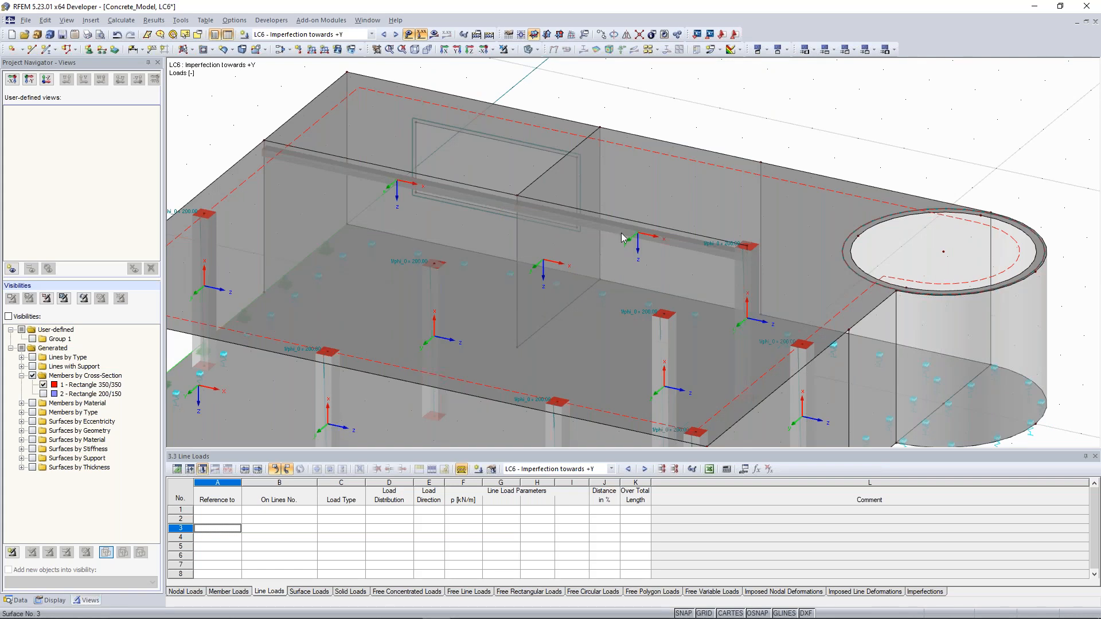
Step: Examine the roof slab around the downstand beam and the upper end of the interior wall for mesh refinement
middle_drag(626, 126, 660, 168)
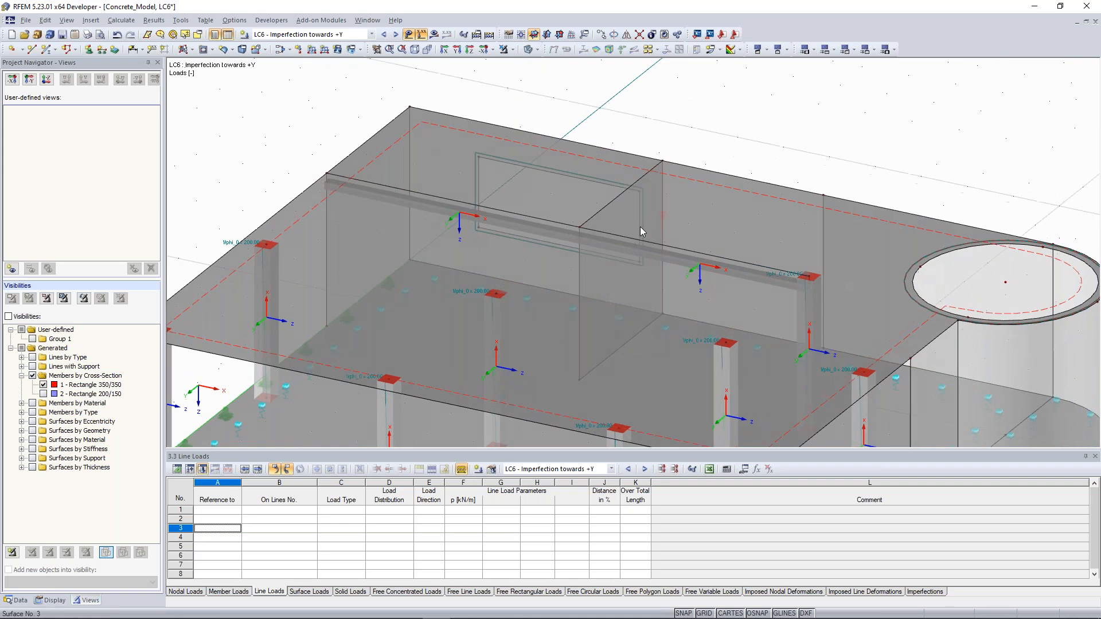
scroll(638, 244, down, 1)
middle_drag(638, 242, 655, 223)
scroll(665, 215, down, 1)
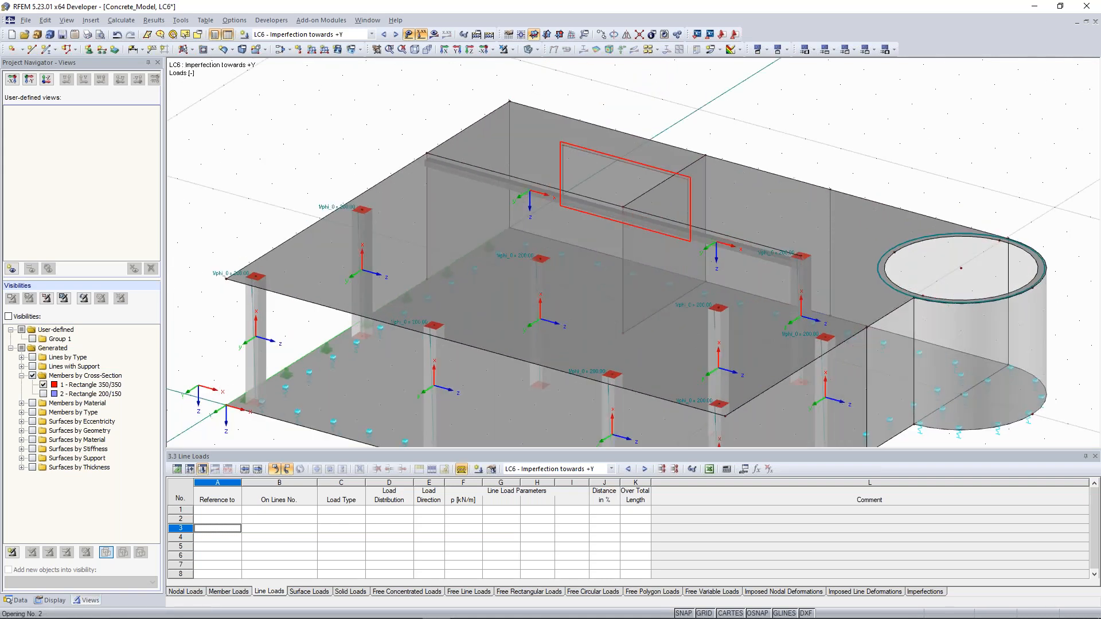
scroll(663, 215, up, 1)
middle_drag(640, 212, 631, 221)
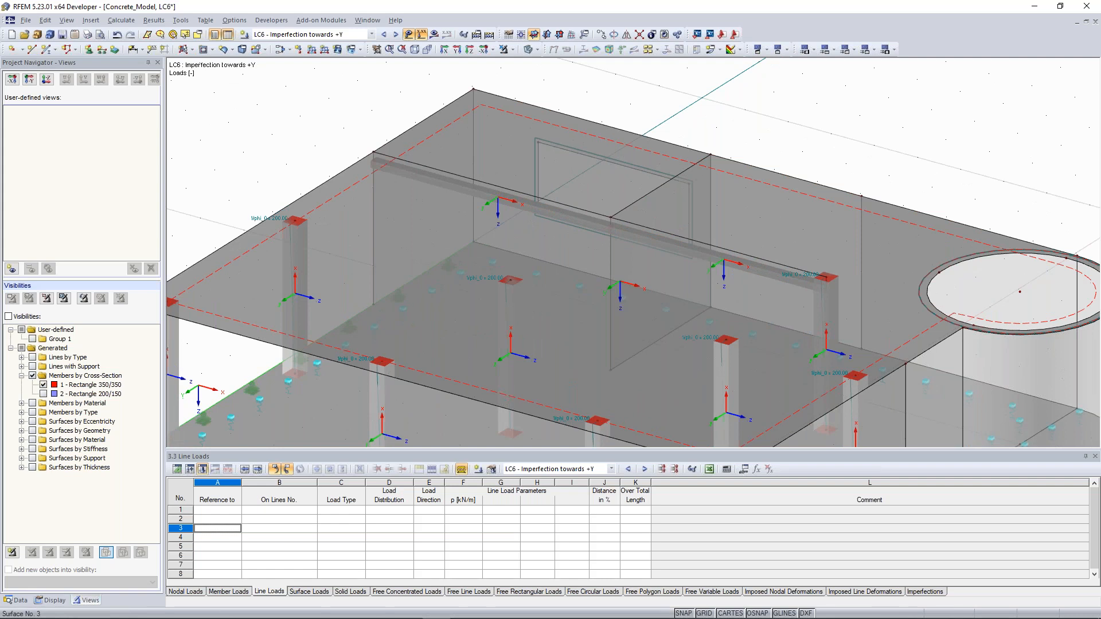
scroll(627, 215, up, 1)
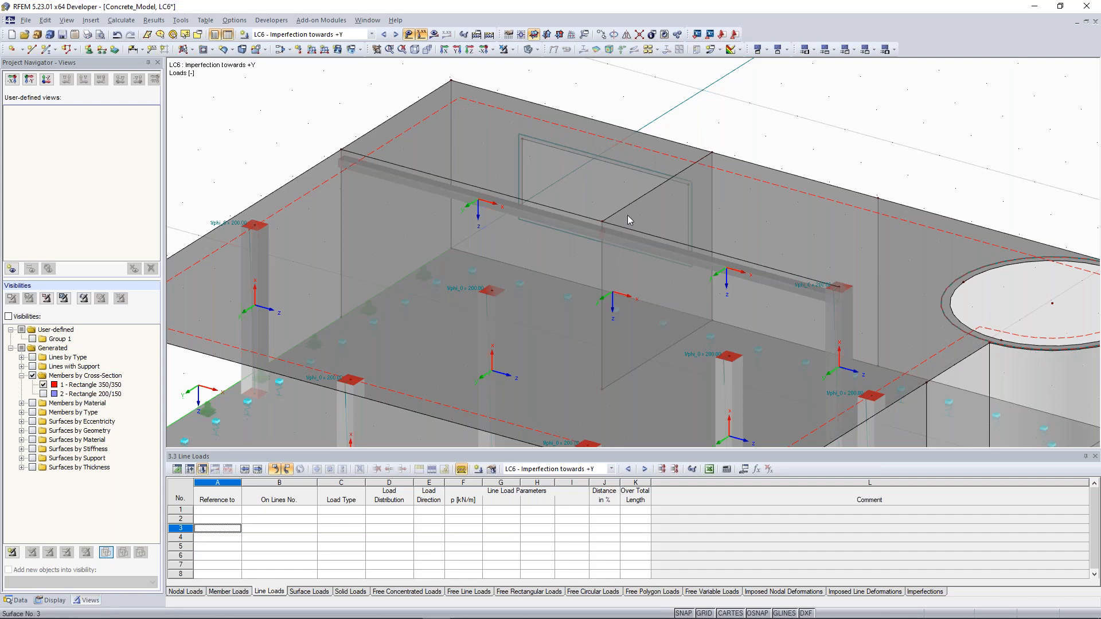
ctrl+middle_drag(627, 215, 707, 211)
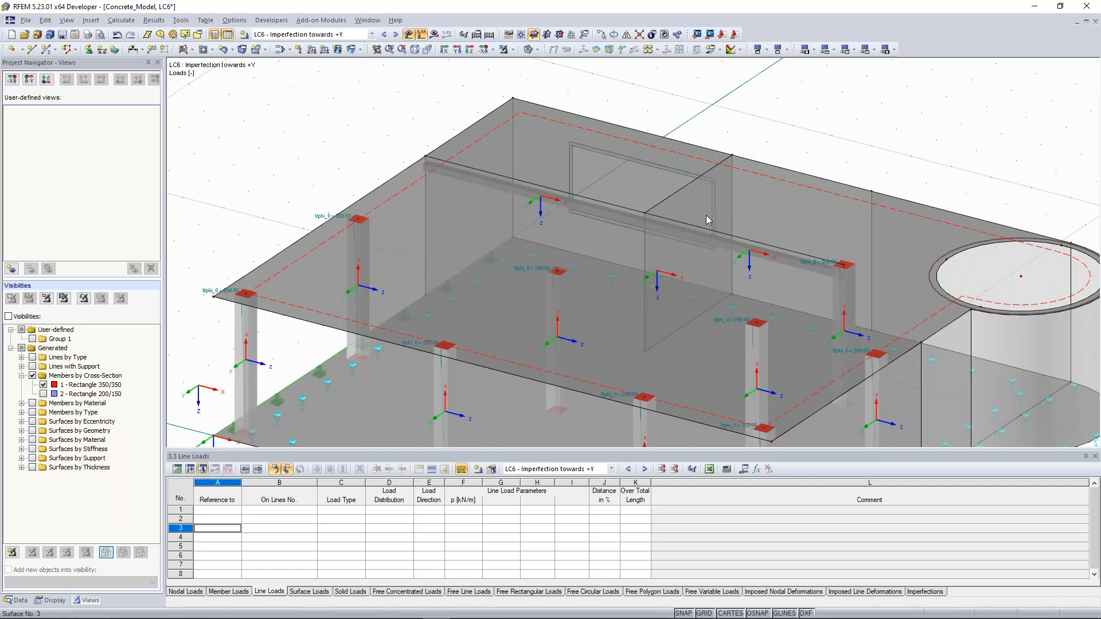
scroll(707, 215, up, 2)
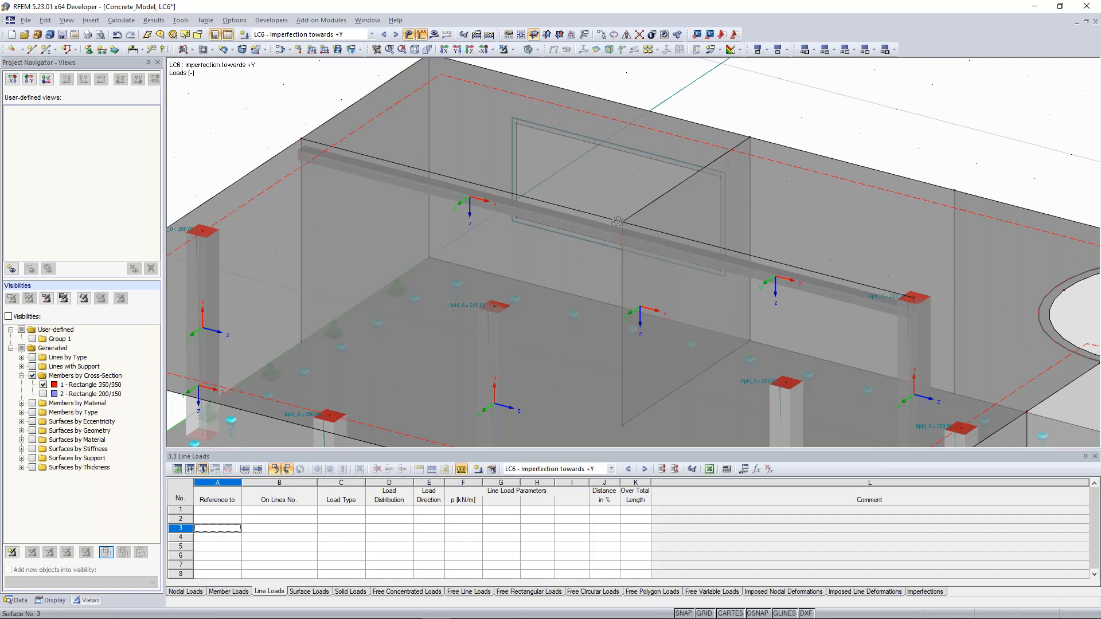
Step: Add a circular FE mesh refinement with a 1.5 m radius on node 46, where the interior wall meets the beam
middle_drag(618, 222, 628, 253)
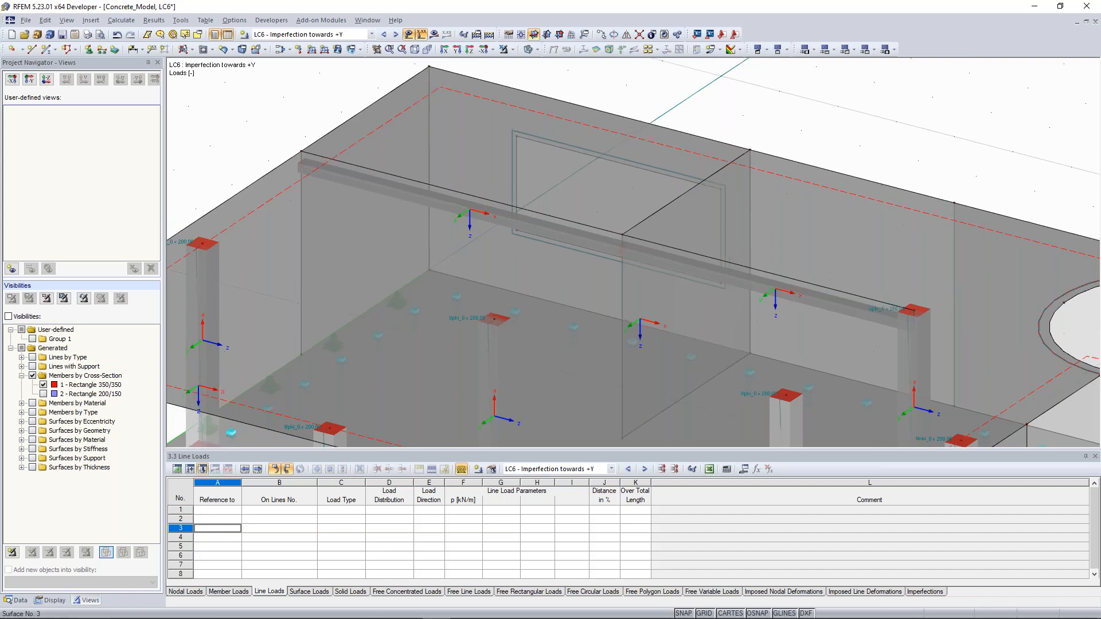
right_click(628, 253)
mouse_move(754, 285)
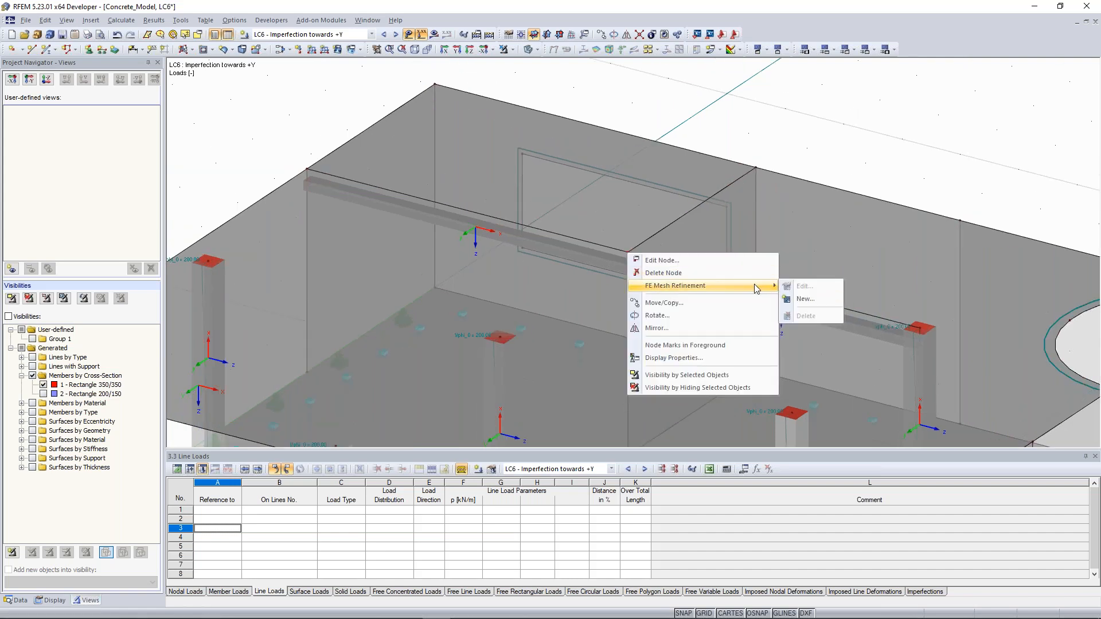
click(807, 298)
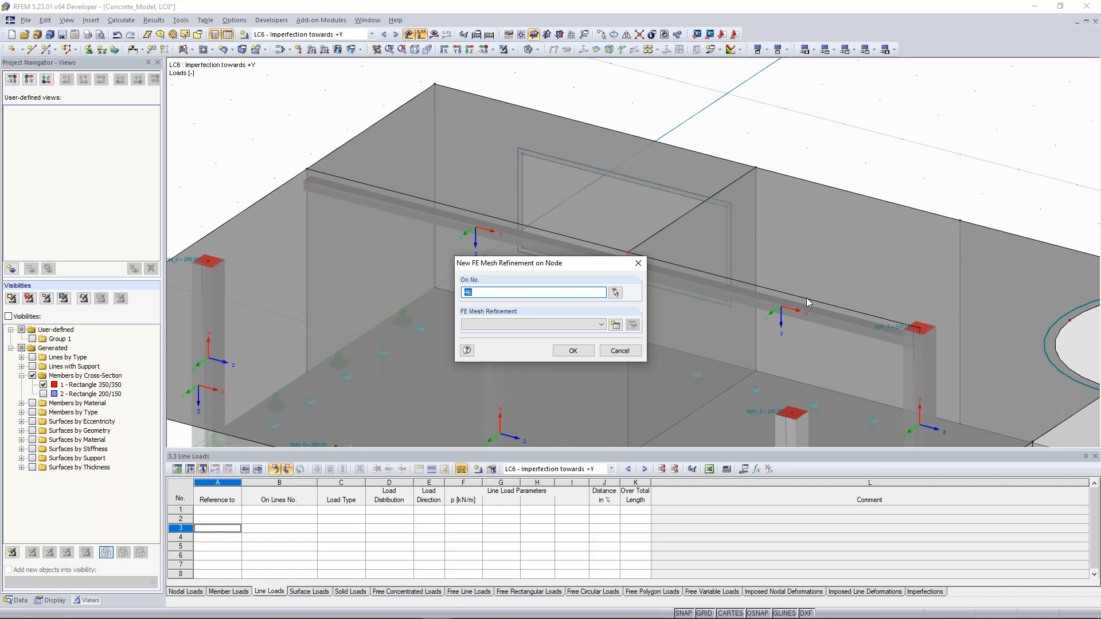
click(616, 325)
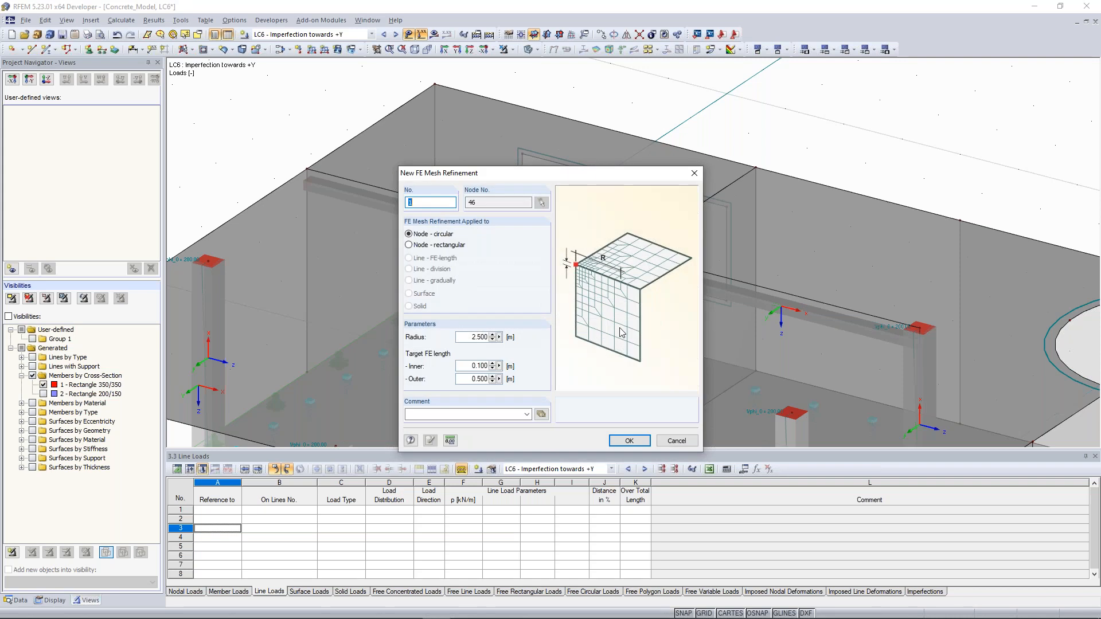
drag(517, 178, 851, 108)
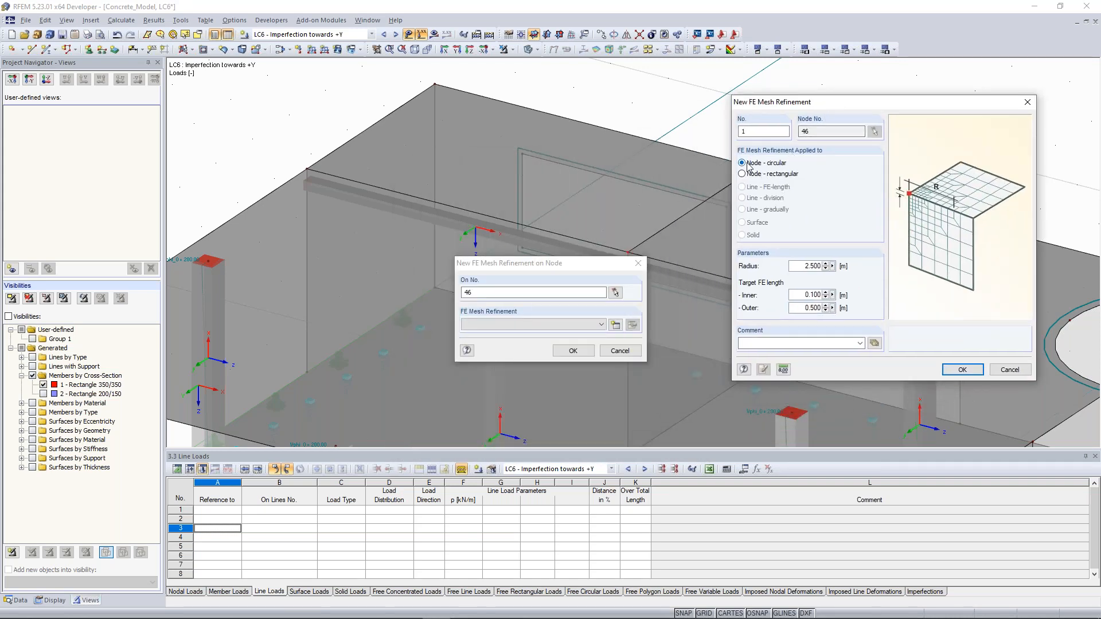
double_click(828, 264)
text(1,5)
click(804, 297)
drag(800, 311, 829, 308)
click(804, 296)
click(962, 370)
click(572, 351)
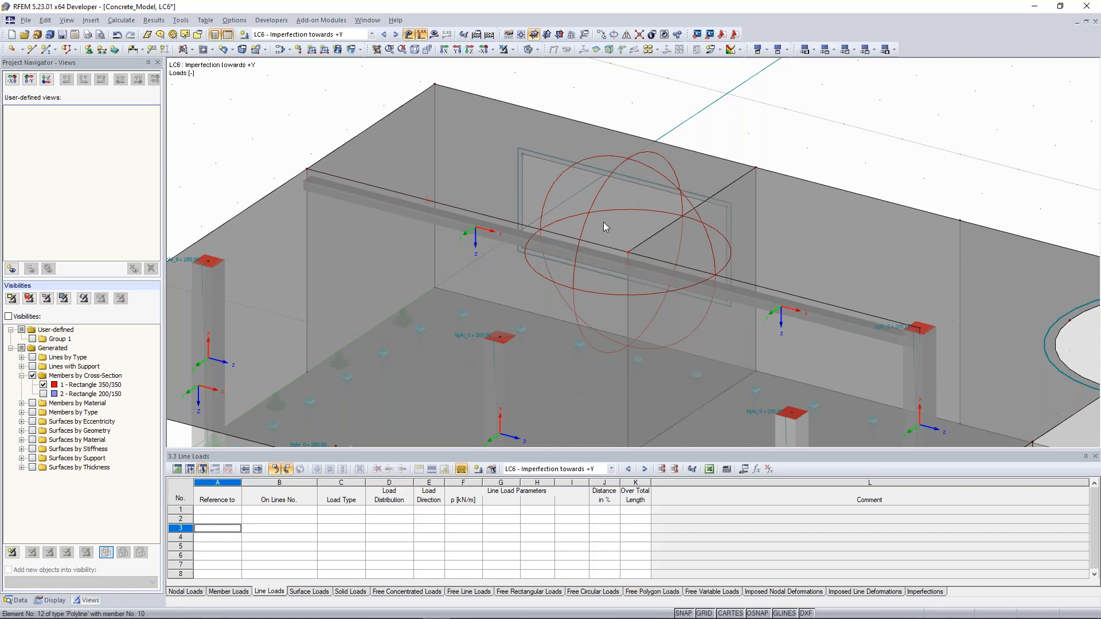
Step: Generate the FE mesh, display the model as a wireframe, and inspect the element sizes around the refined node
middle_drag(603, 222, 591, 232)
click(121, 20)
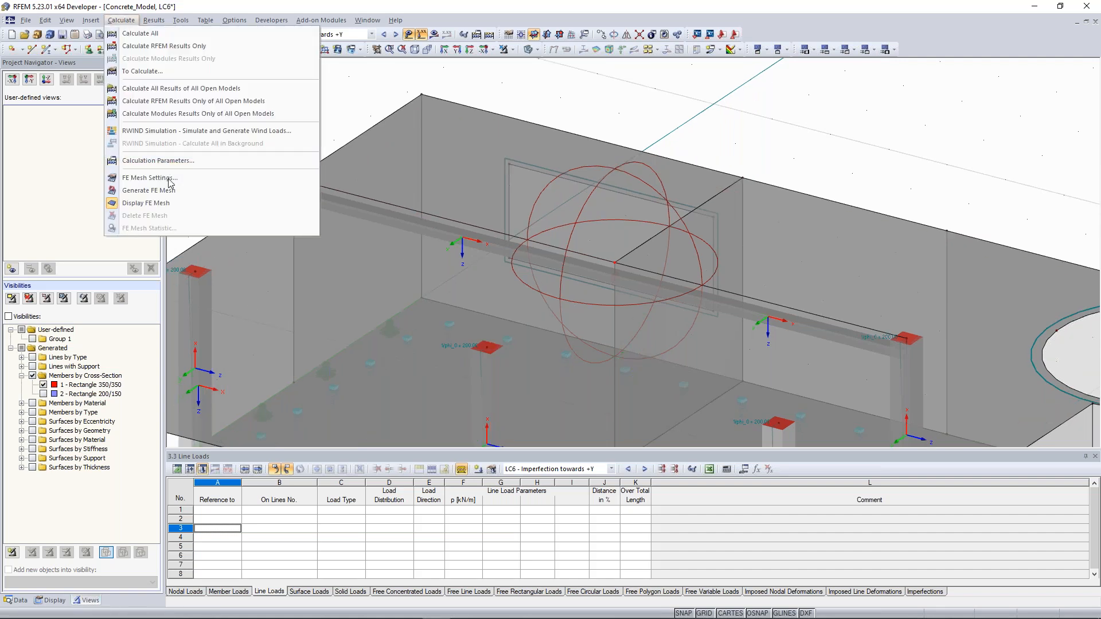
click(536, 195)
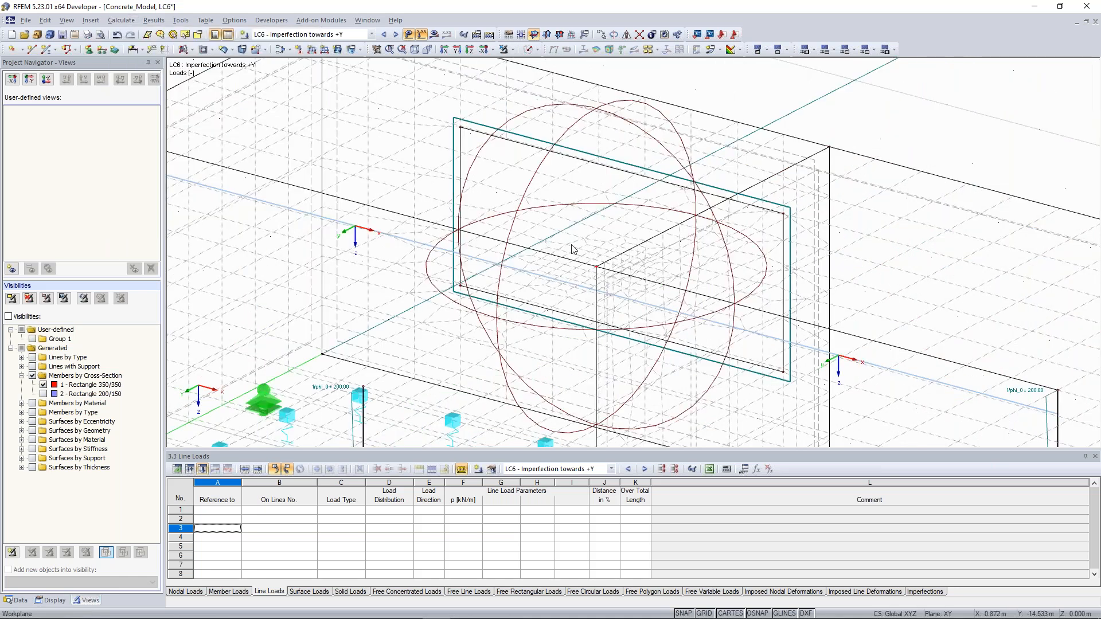
scroll(572, 246, up, 2)
middle_drag(579, 258, 599, 235)
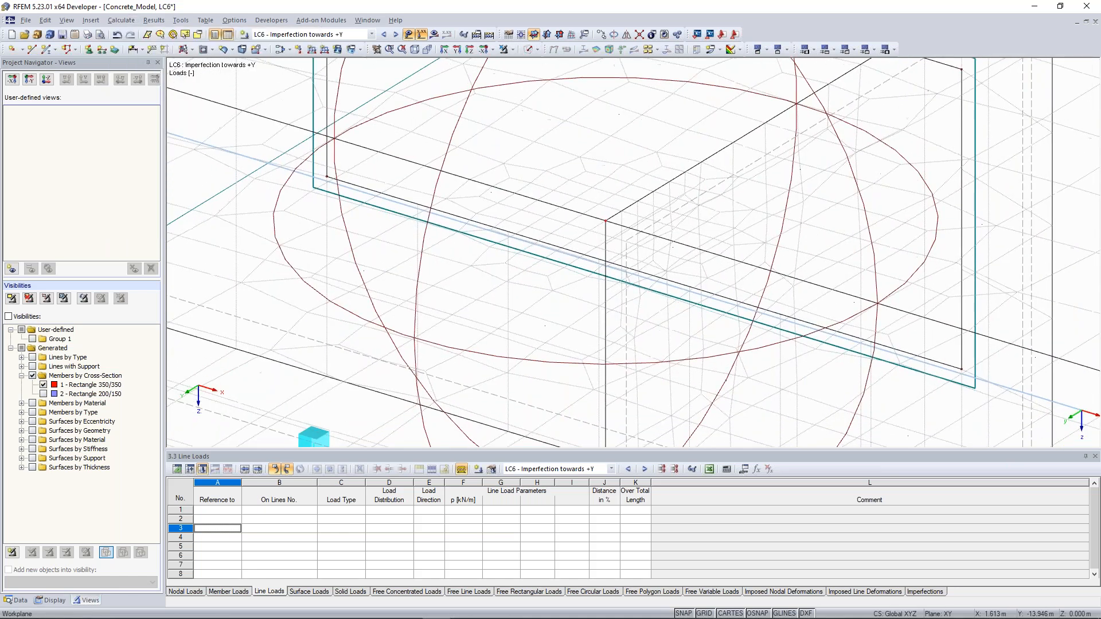
scroll(635, 290, up, 3)
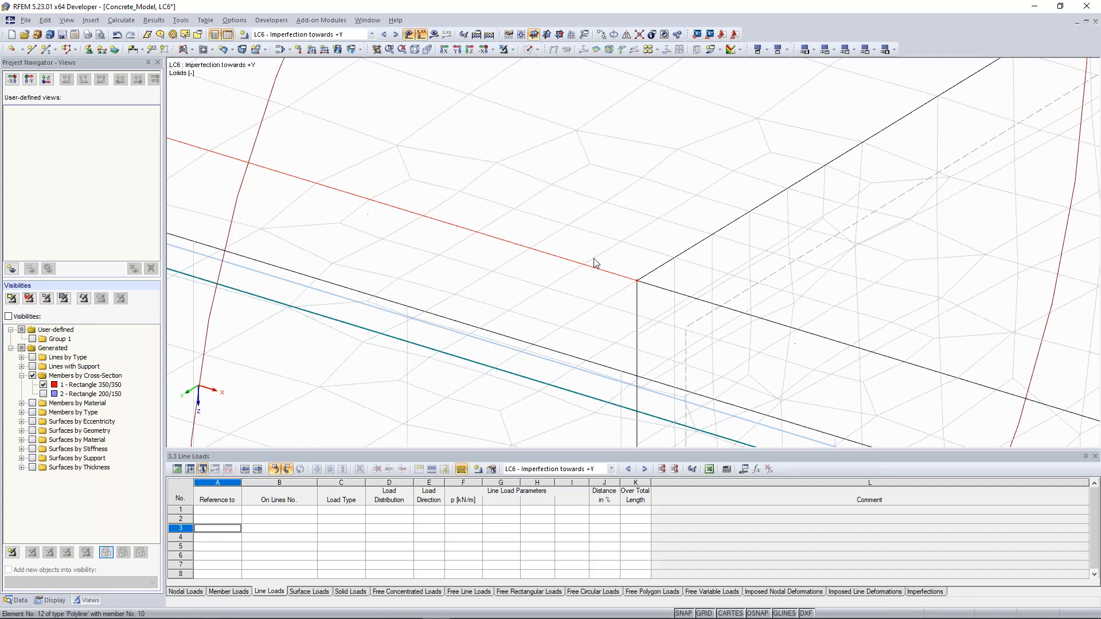
scroll(597, 264, down, 2)
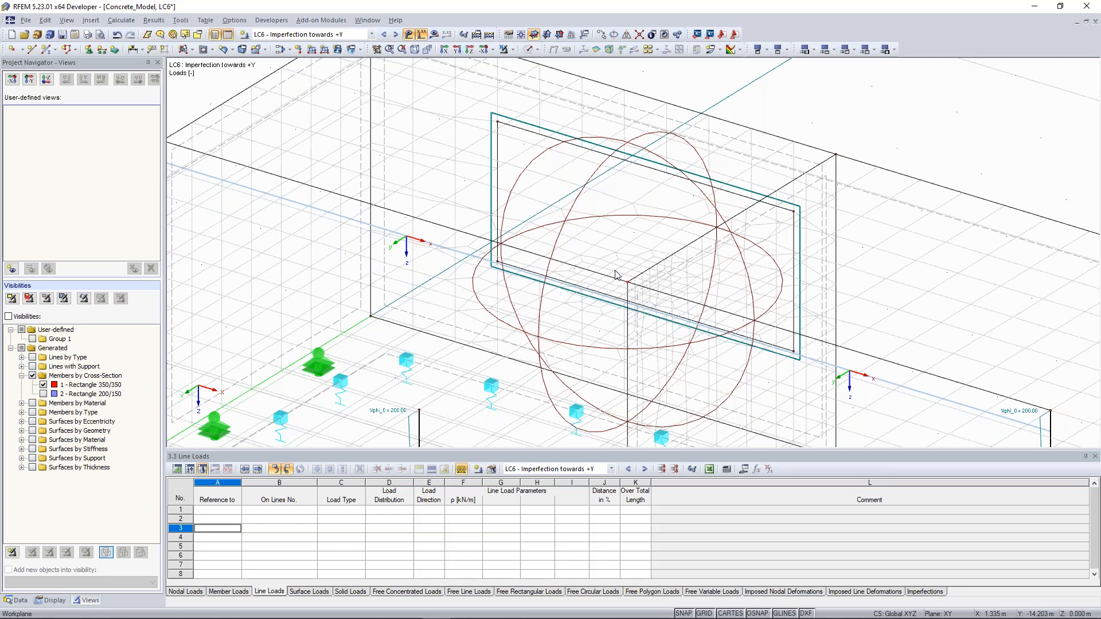
scroll(615, 274, down, 1)
Step: Isolate the wall with the rectangular opening using Visibility by Selected Objects
ctrl+middle_drag(902, 240, 682, 262)
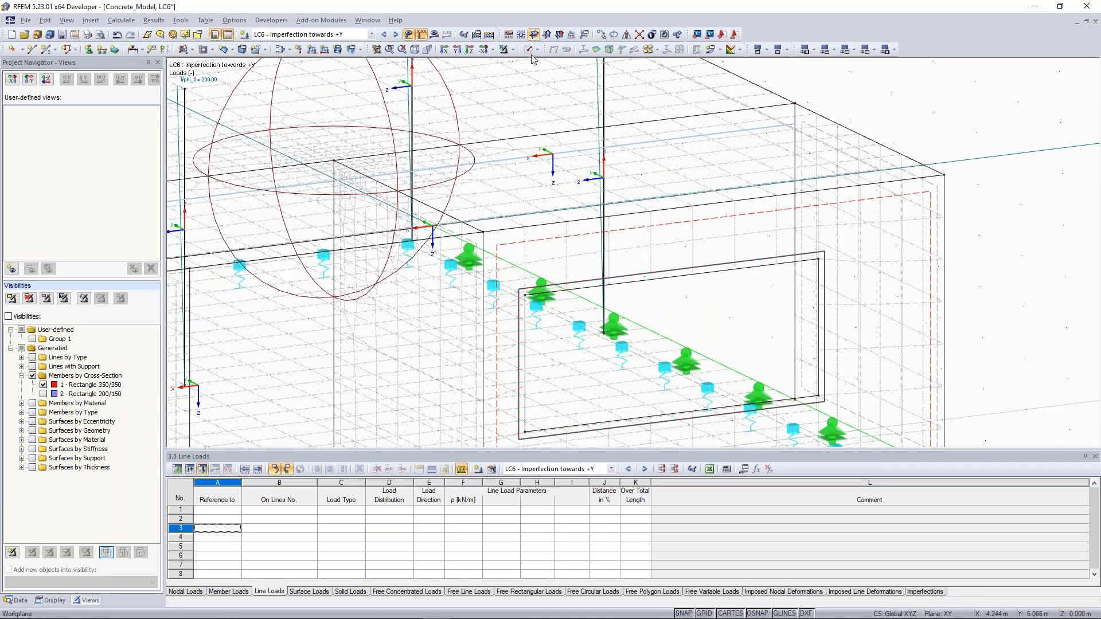
click(513, 50)
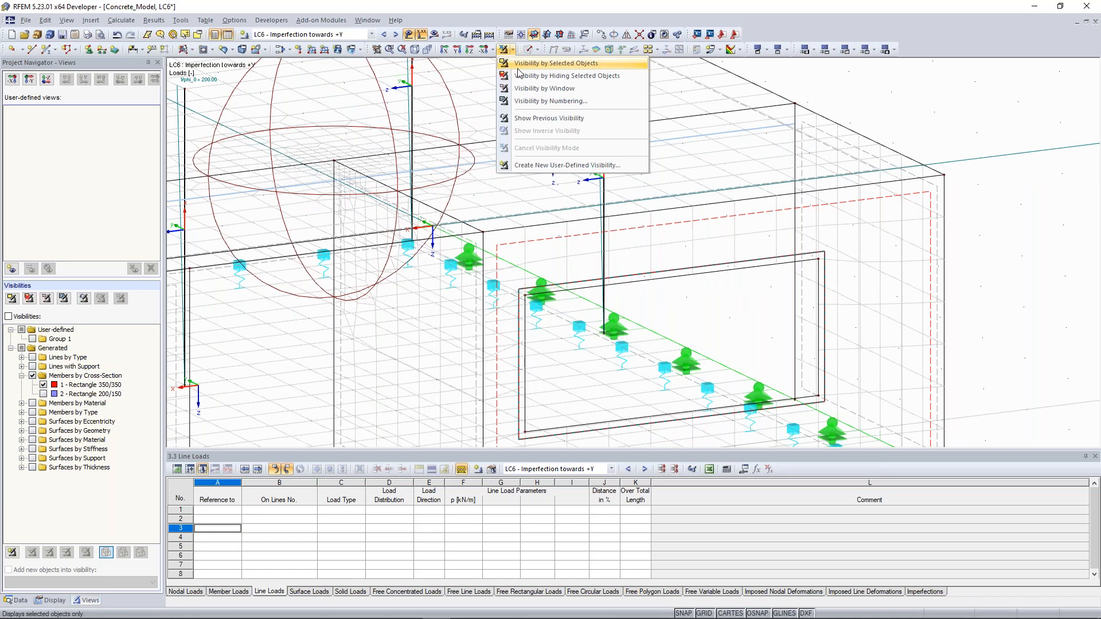
click(518, 68)
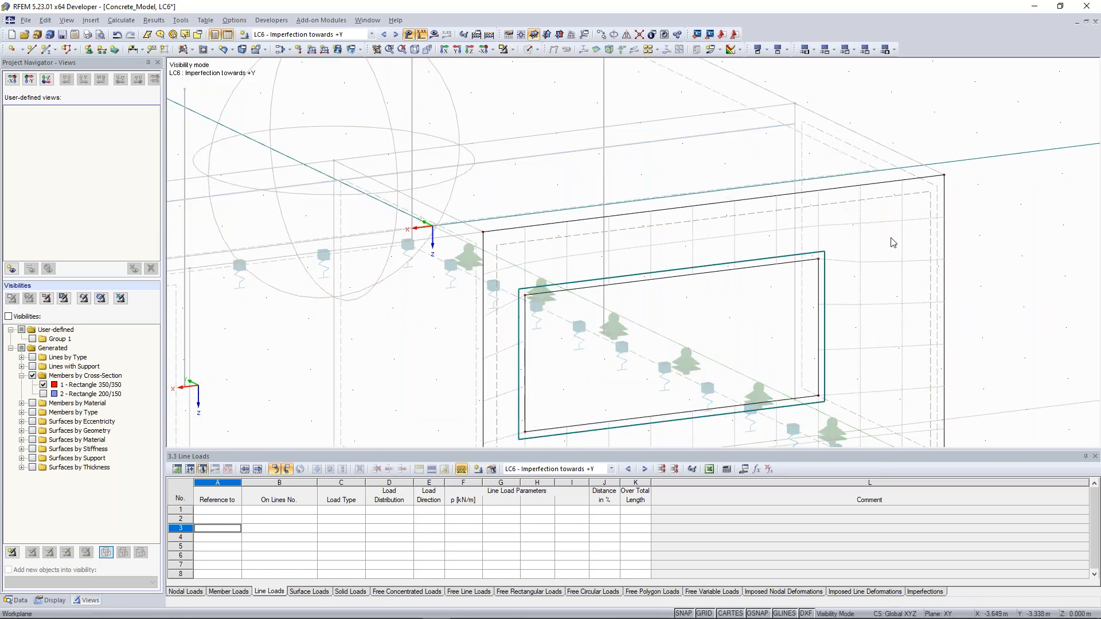
middle_drag(846, 276, 862, 238)
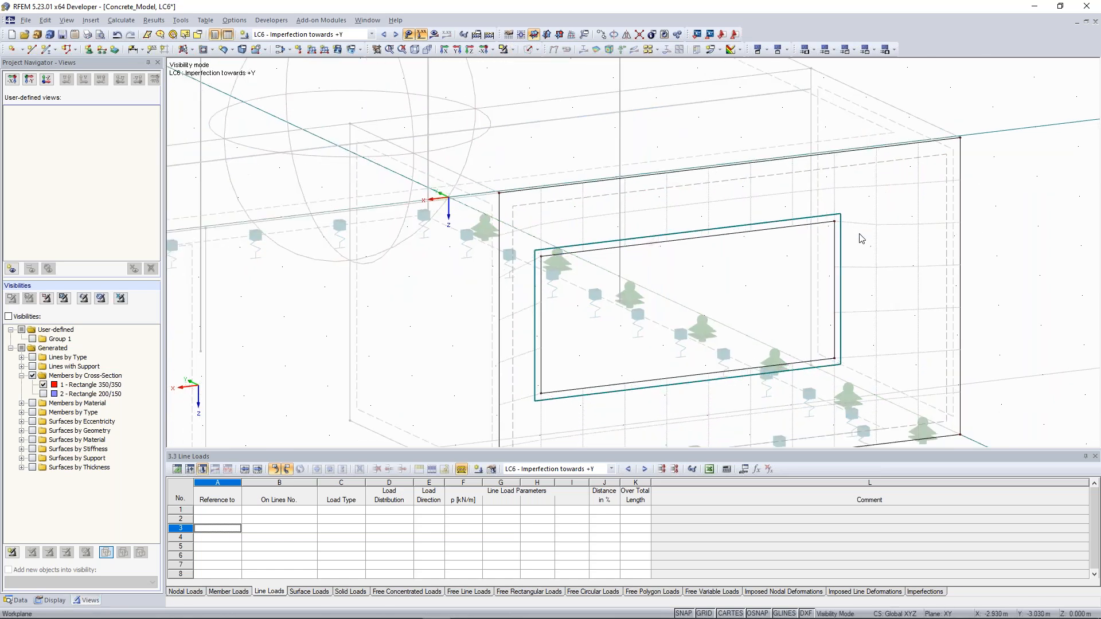
Step: Examine the FE mesh layout around the wall opening, especially between its corners and the wall edges
scroll(676, 243, up, 2)
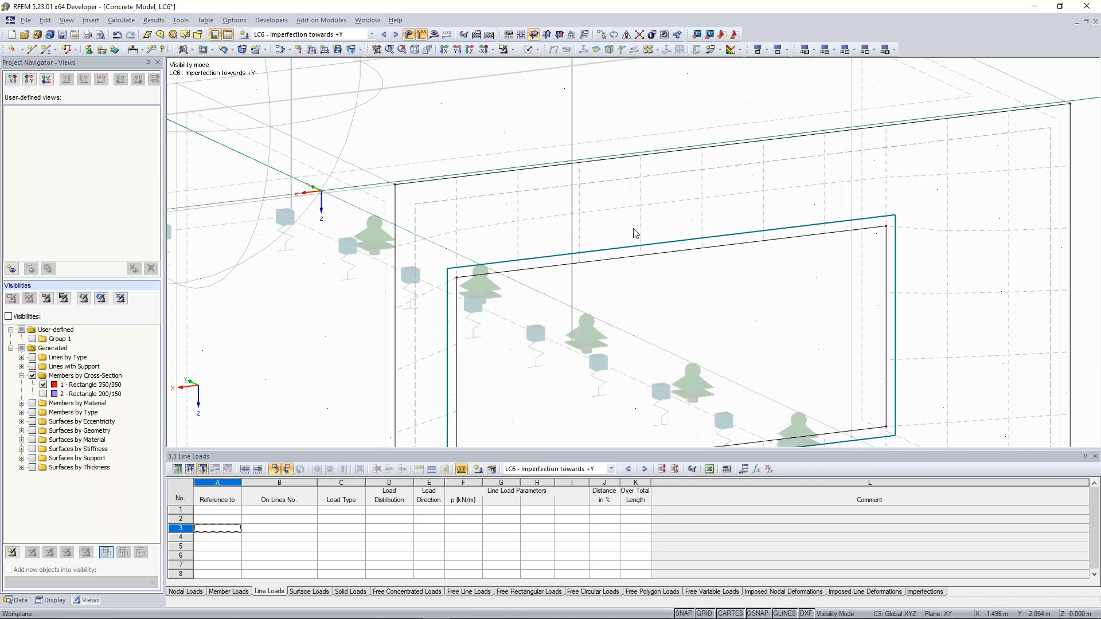
scroll(635, 232, down, 1)
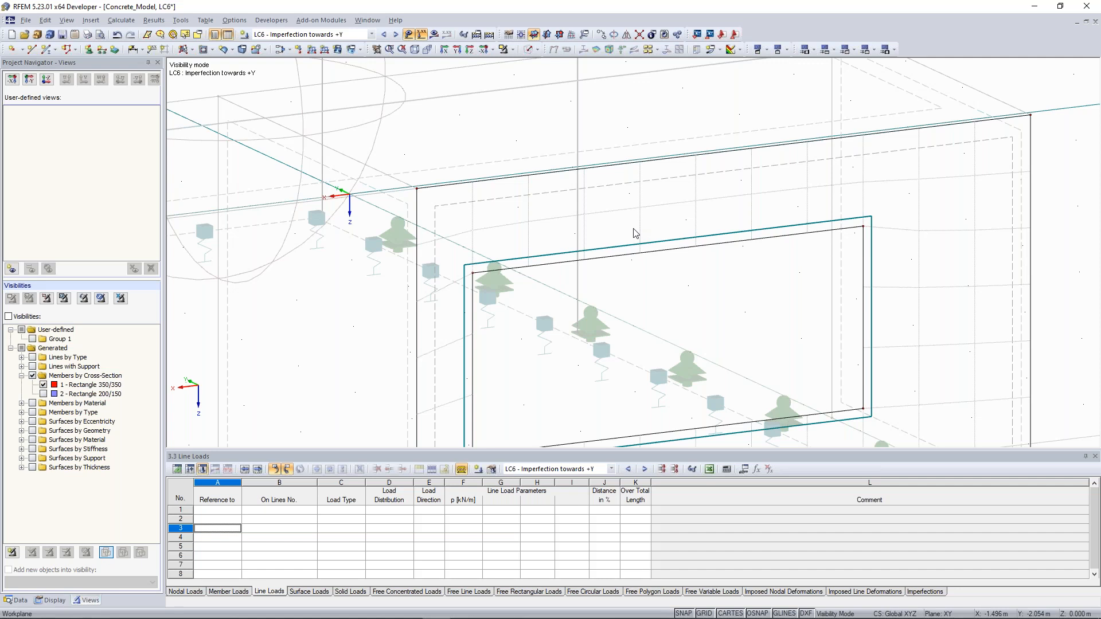
scroll(635, 233, down, 10)
ctrl+middle_drag(636, 233, 526, 162)
scroll(526, 163, up, 5)
scroll(592, 171, up, 10)
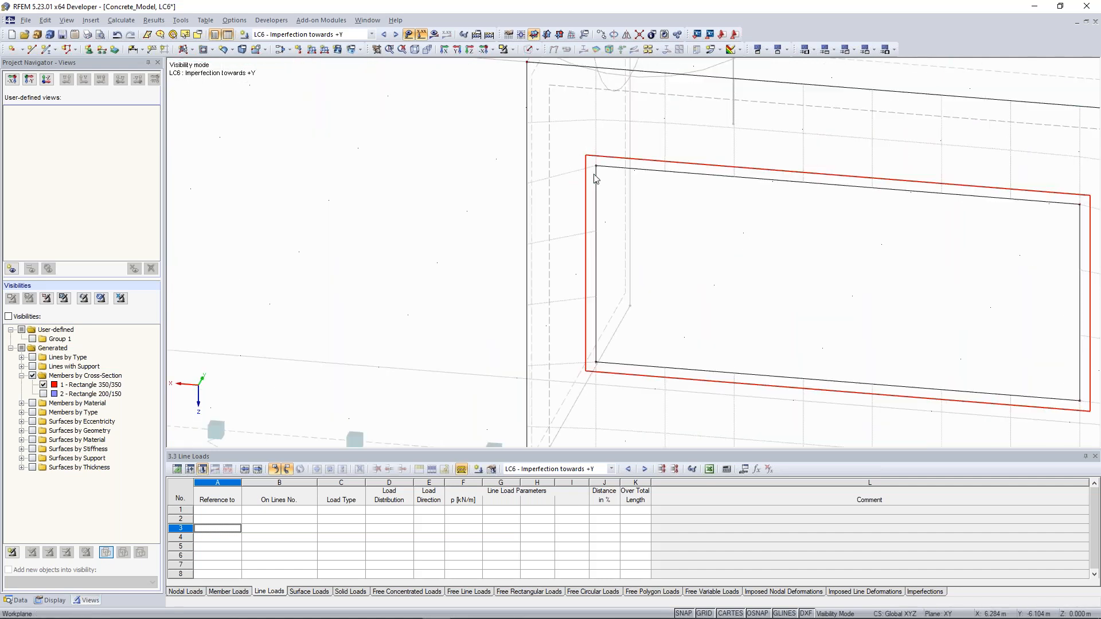
scroll(648, 173, down, 3)
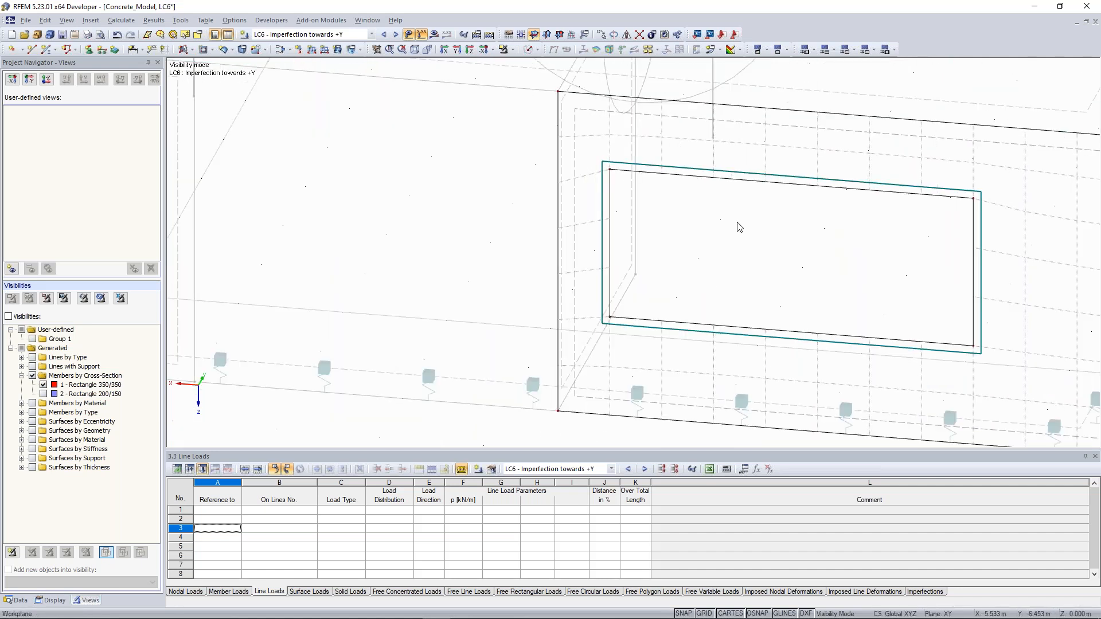
middle_drag(999, 190, 823, 195)
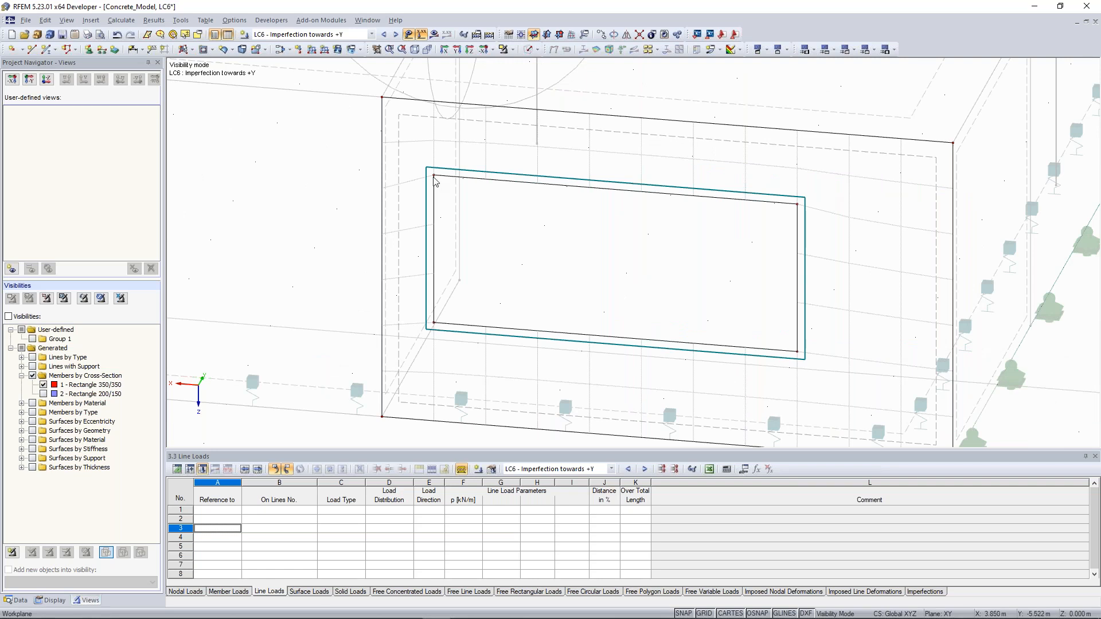
scroll(436, 181, up, 1)
scroll(436, 189, up, 3)
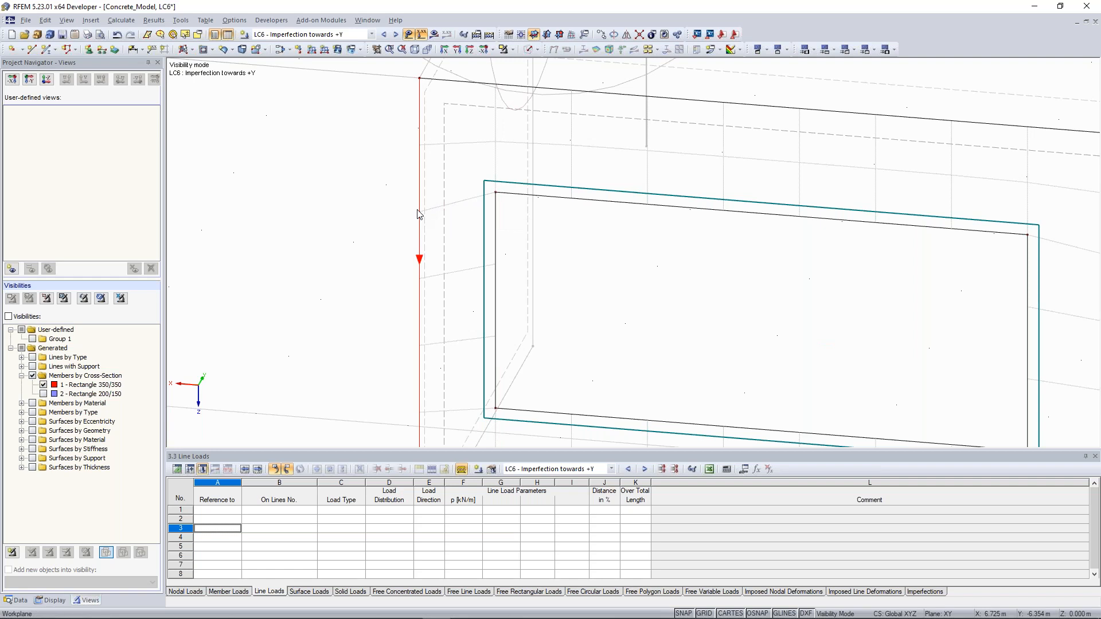
middle_drag(444, 176, 457, 184)
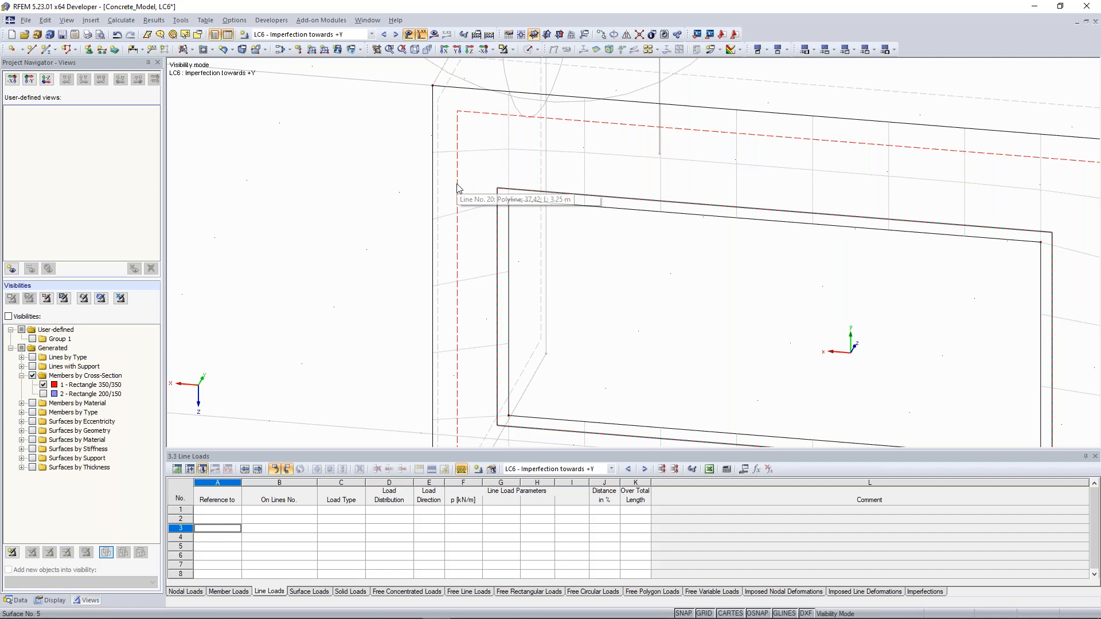
scroll(457, 184, down, 3)
middle_drag(790, 185, 828, 201)
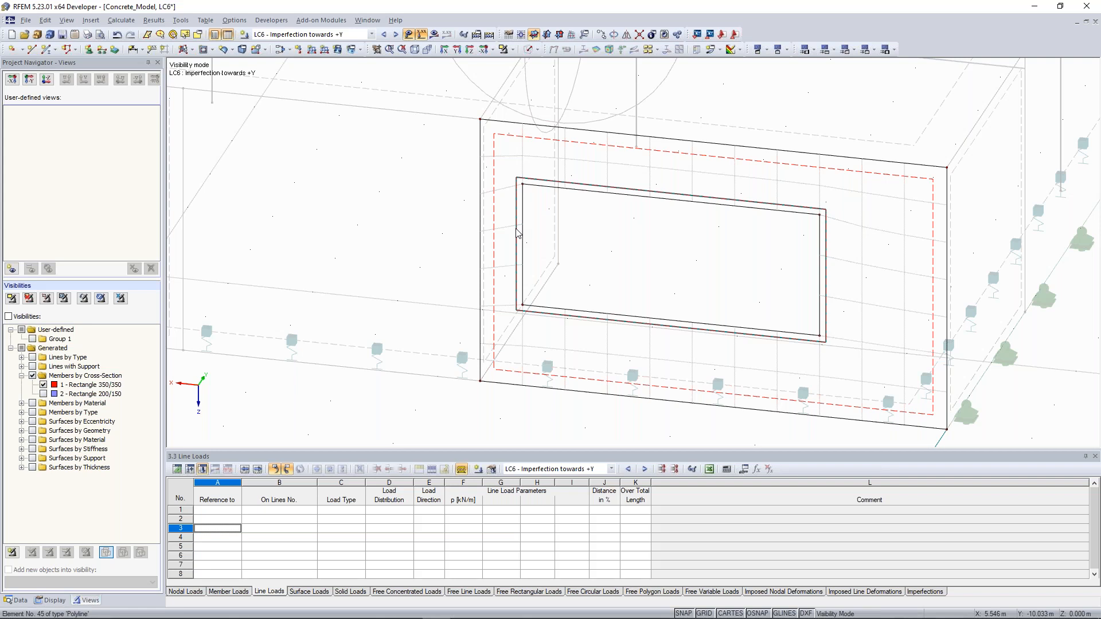
scroll(645, 237, down, 2)
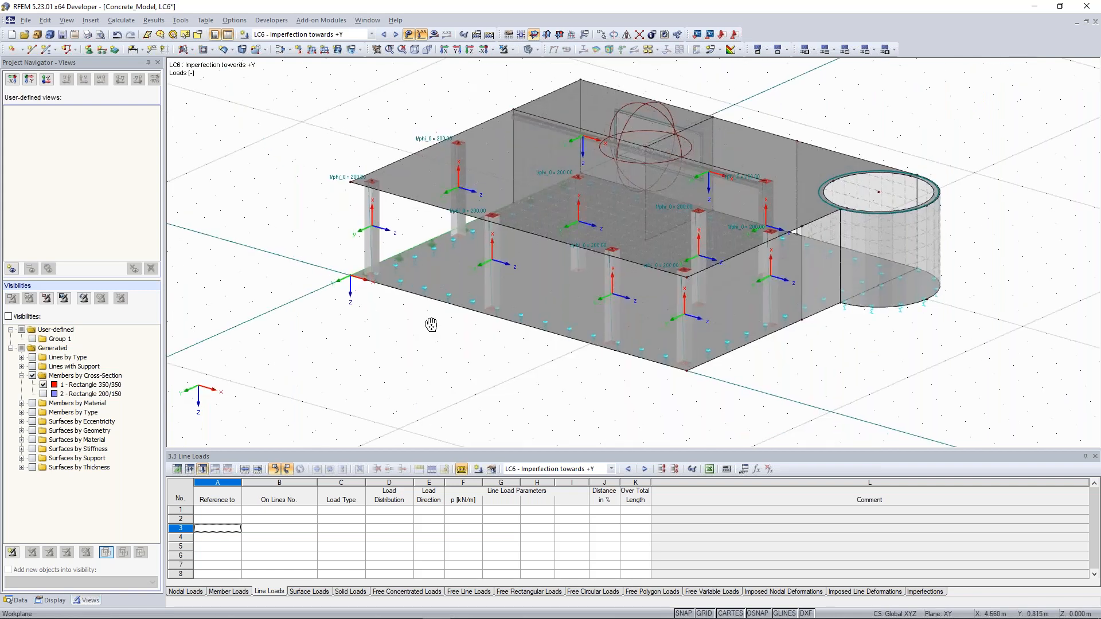
Step: Calculate result combination RC1, ULS (STR/GEO) - Permanent / transient - Eq. 6.10
middle_drag(431, 324, 404, 335)
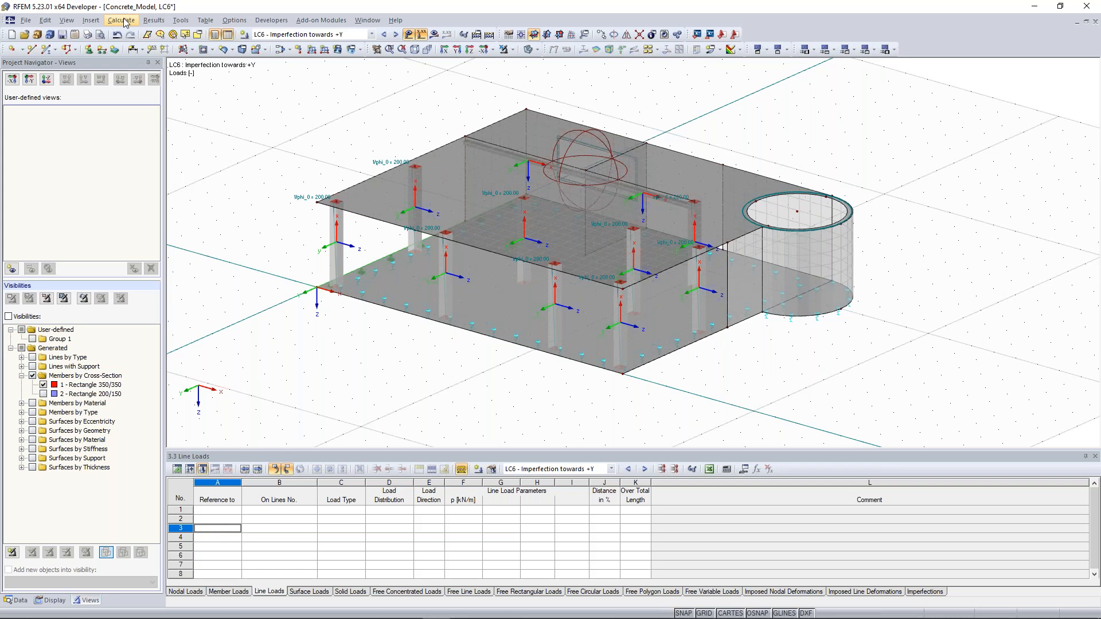
click(124, 22)
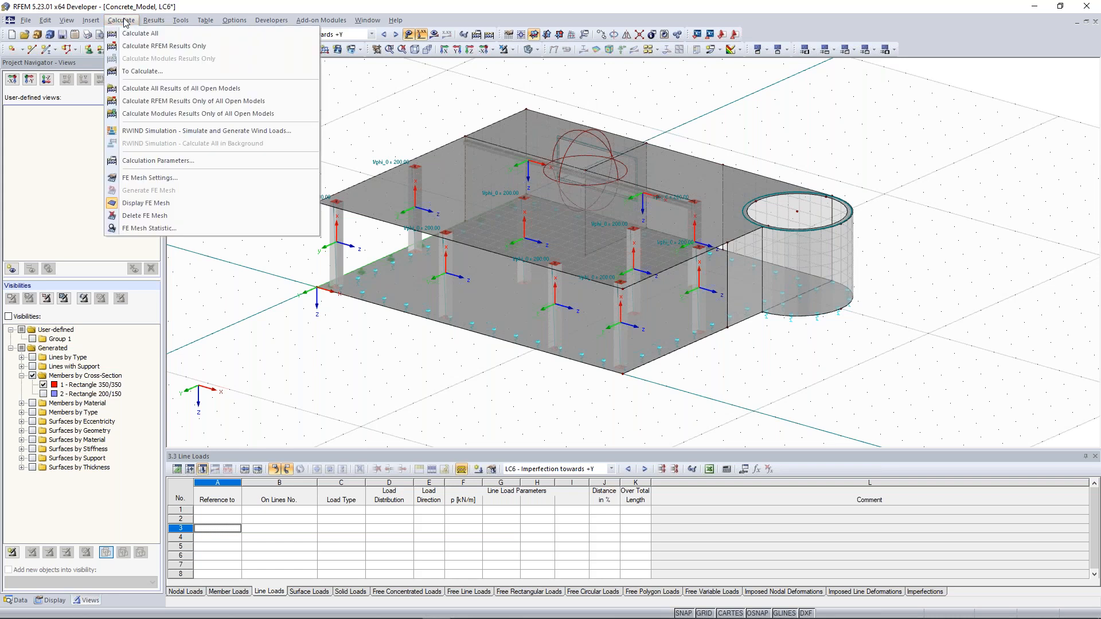
click(143, 71)
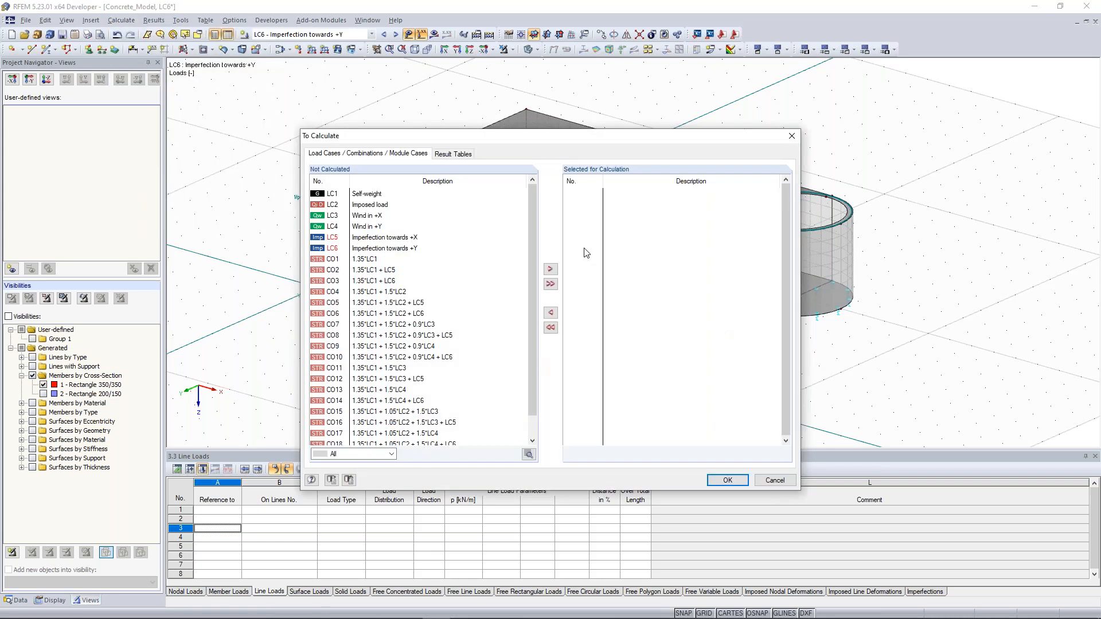
scroll(382, 426, down, 1)
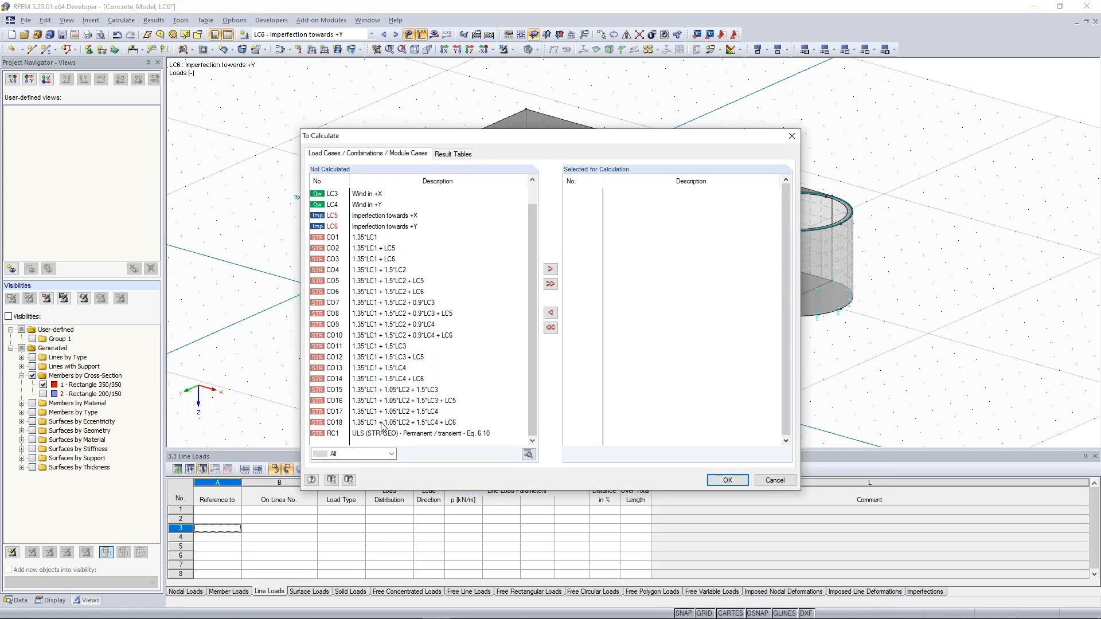
double_click(382, 433)
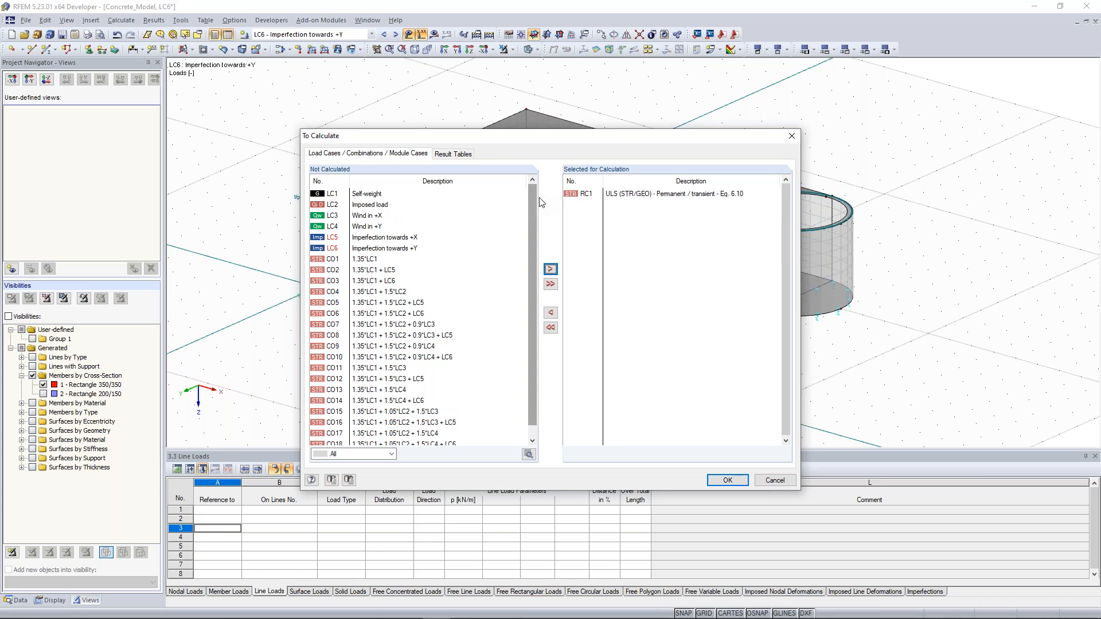
click(733, 485)
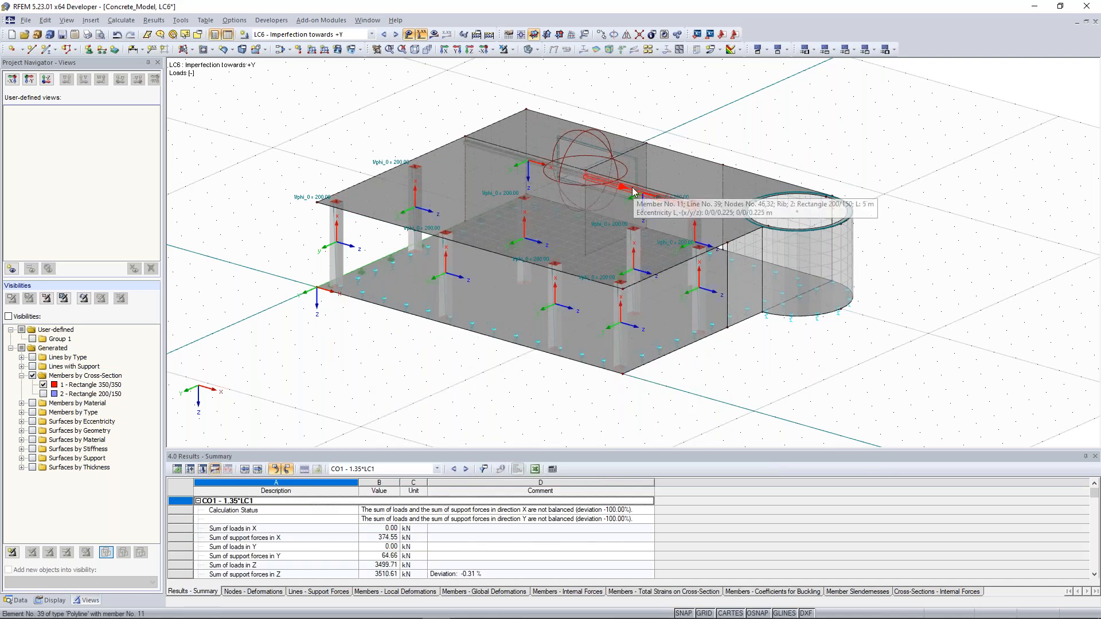
Step: Display the RC1 results and inspect the global deformations u of the slabs, walls and columns
click(422, 34)
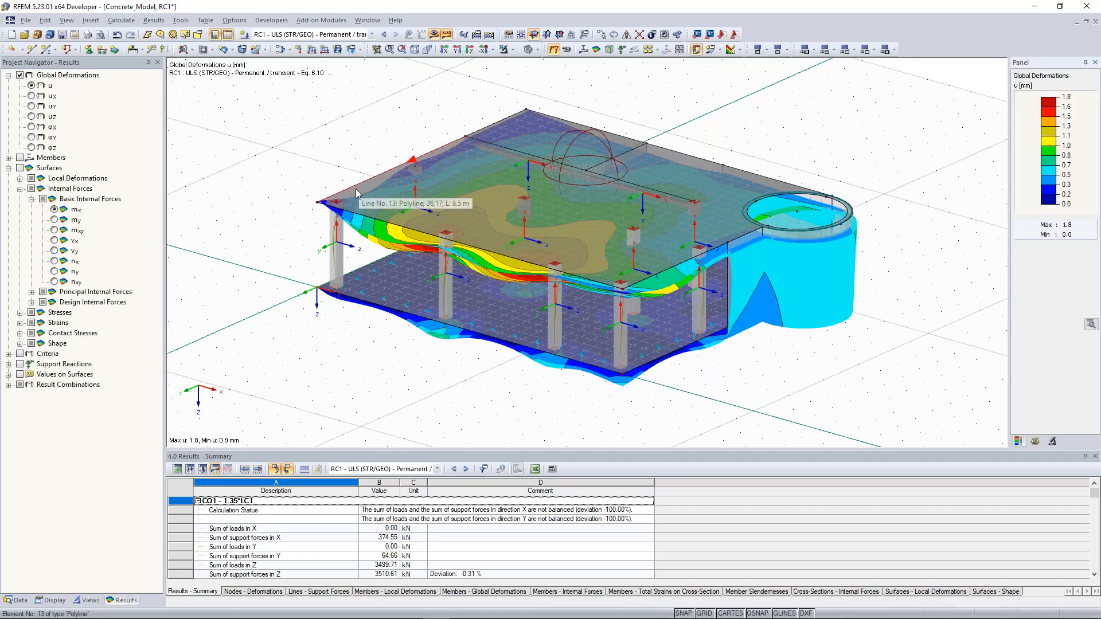
ctrl+middle_drag(355, 193, 515, 148)
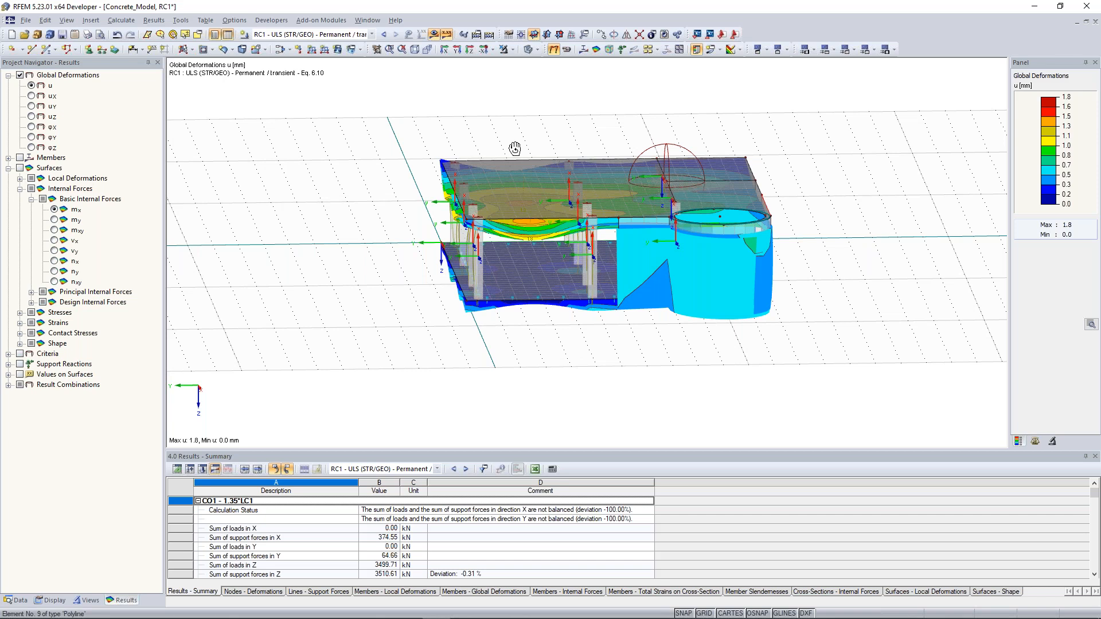
scroll(370, 221, up, 5)
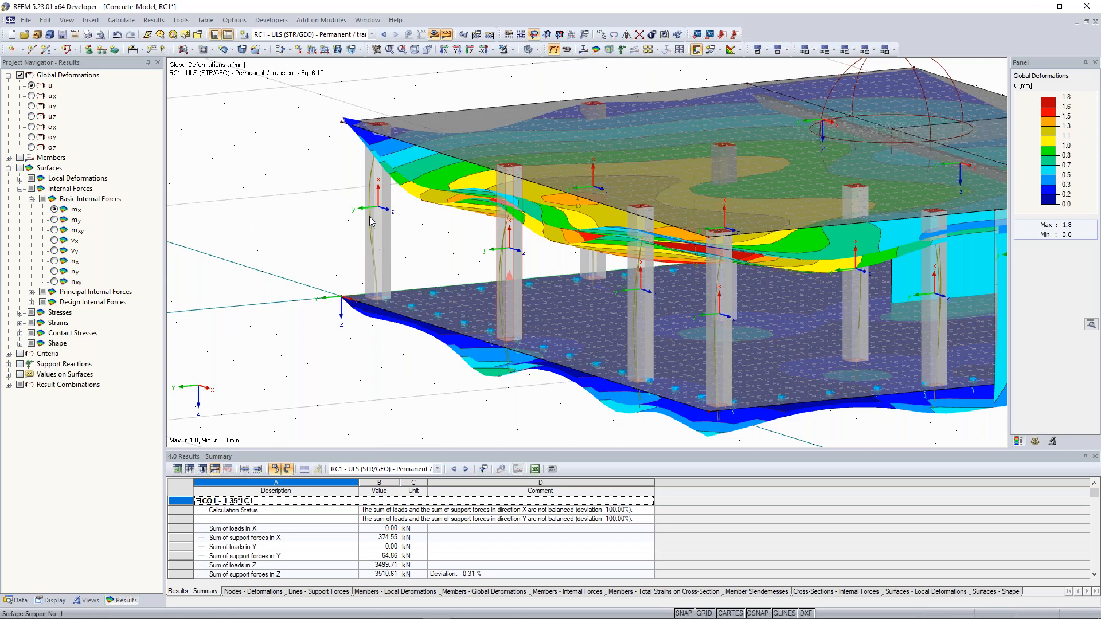
Step: Show the member deformations as Cross-Sections Colored and inspect the deformed columns
click(50, 600)
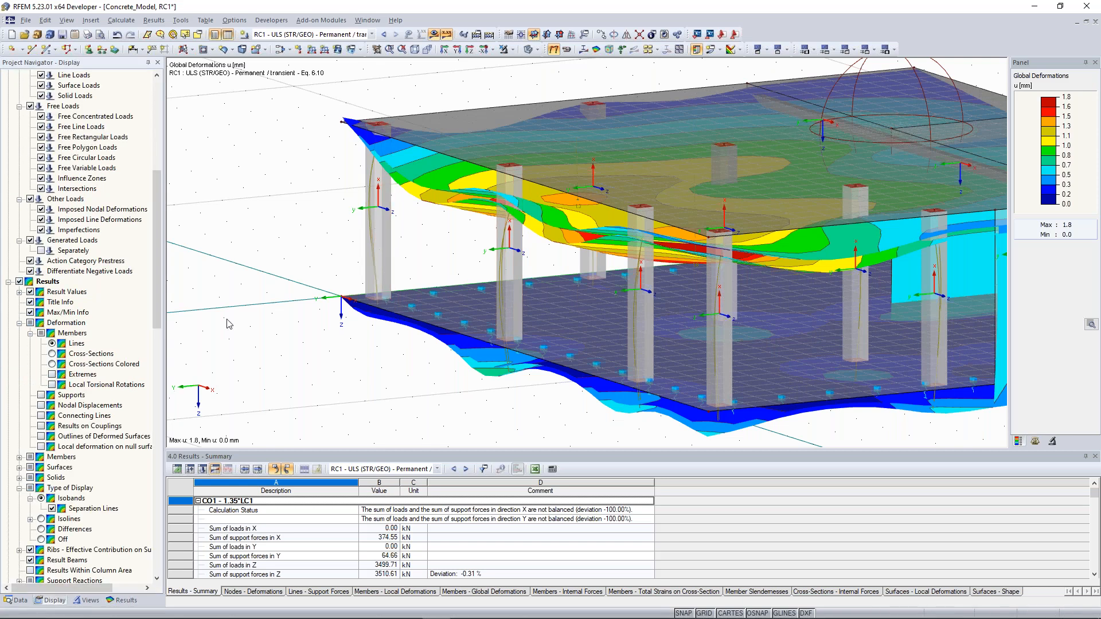
click(52, 364)
ctrl+middle_drag(266, 259, 325, 283)
scroll(325, 283, down, 2)
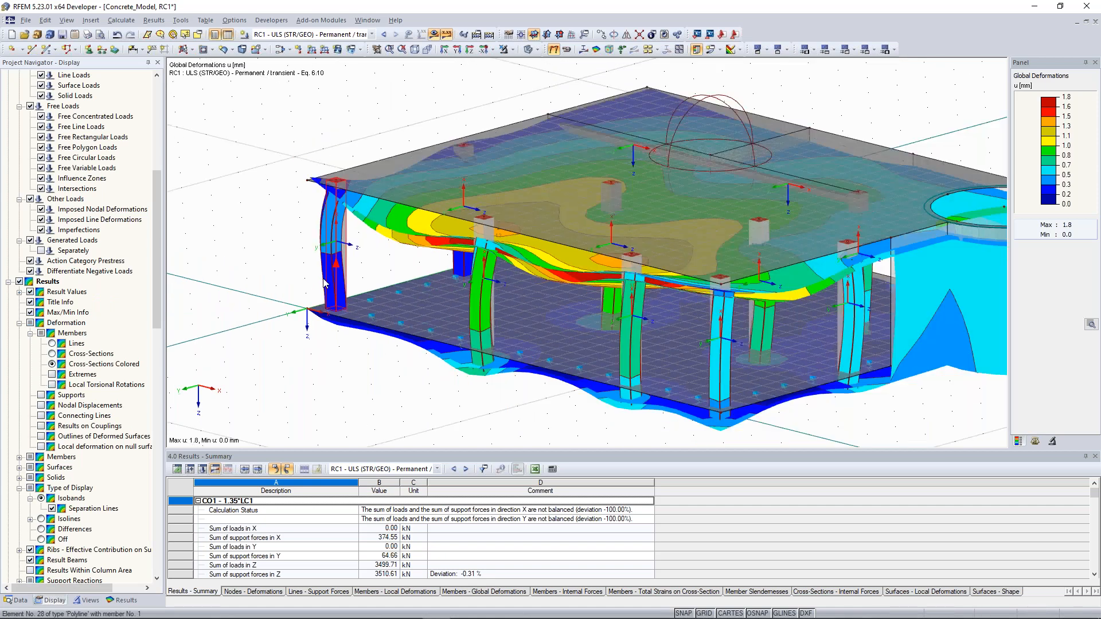
scroll(325, 283, down, 3)
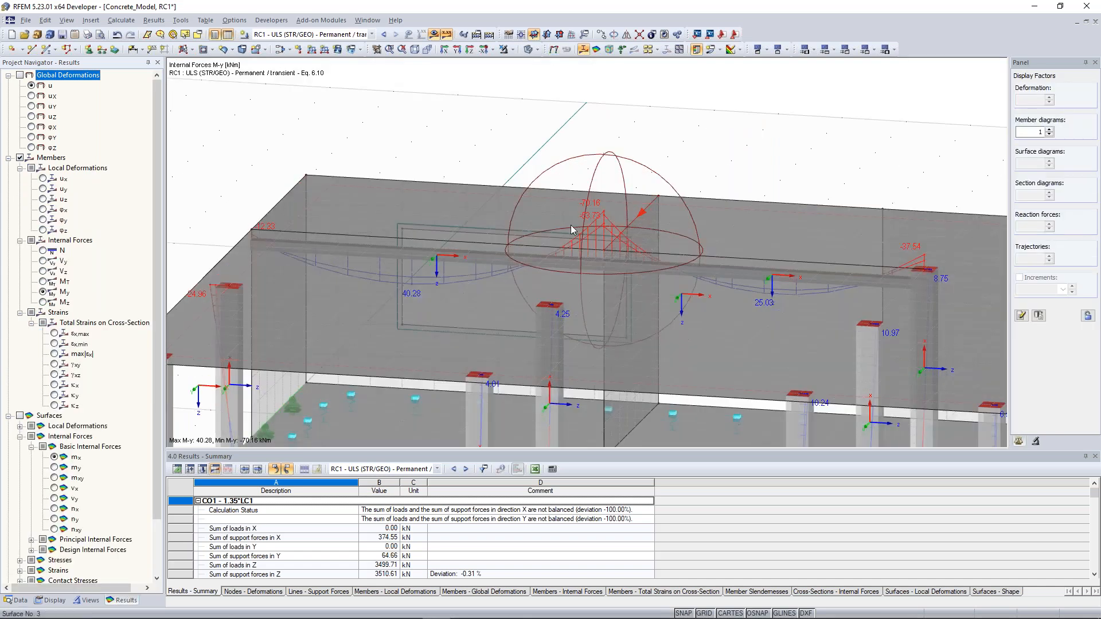
Step: Examine the bending moment M-y diagram along the beam under the roof slab, especially around the refined node above the interior wall
ctrl+middle_drag(637, 287, 599, 293)
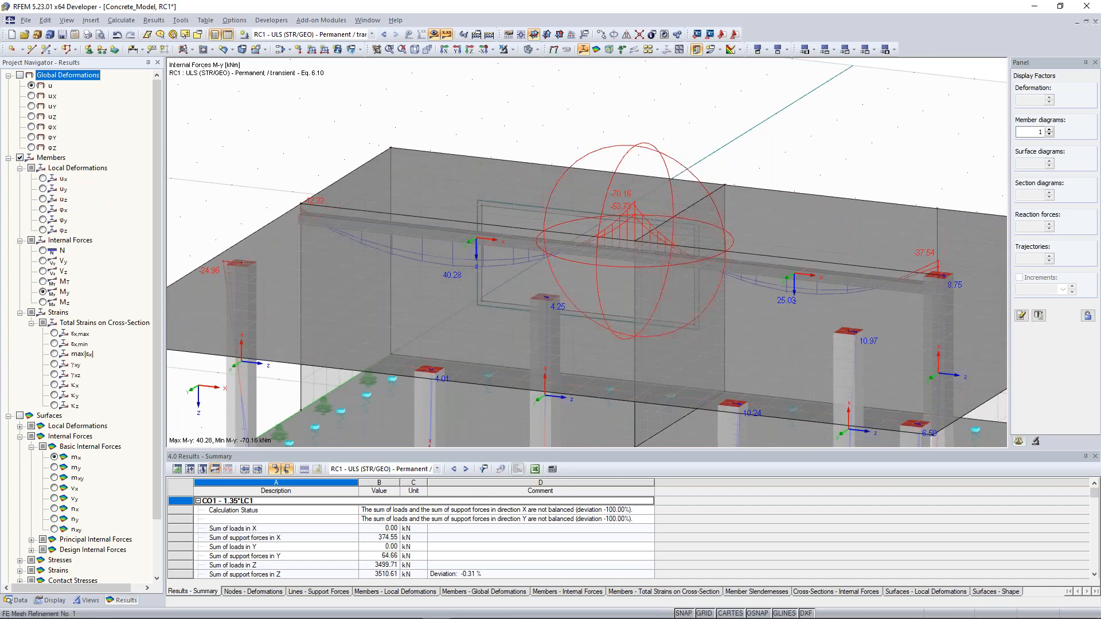
middle_drag(677, 263, 698, 247)
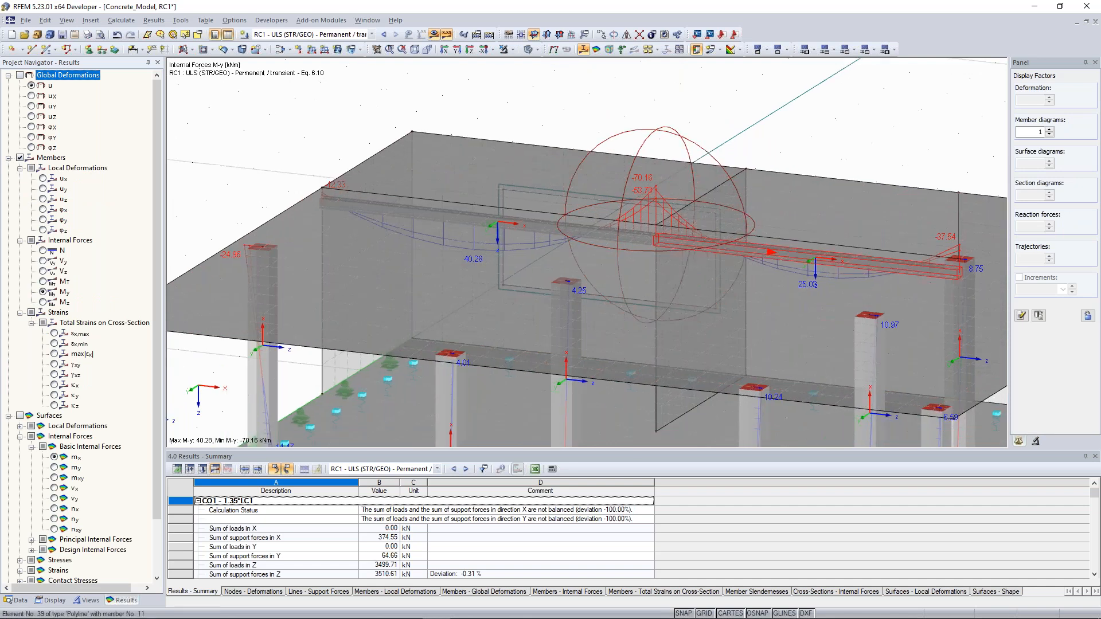
middle_drag(532, 174, 338, 109)
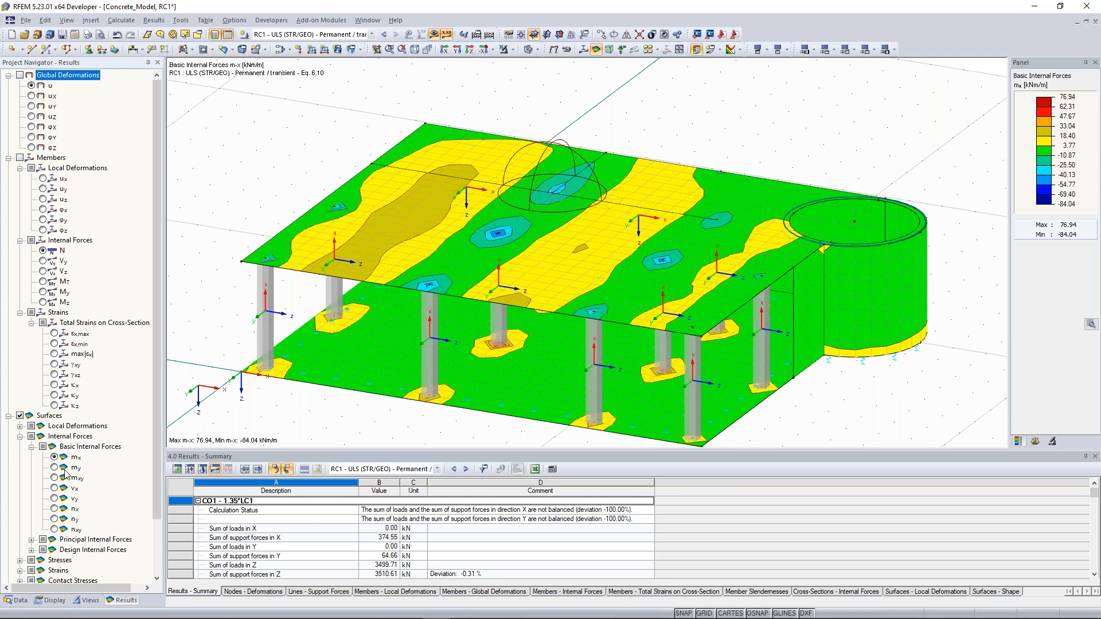
Step: Display the local axis systems of the surfaces and compare them with the basic internal force m-x contours on the roof slab
click(311, 235)
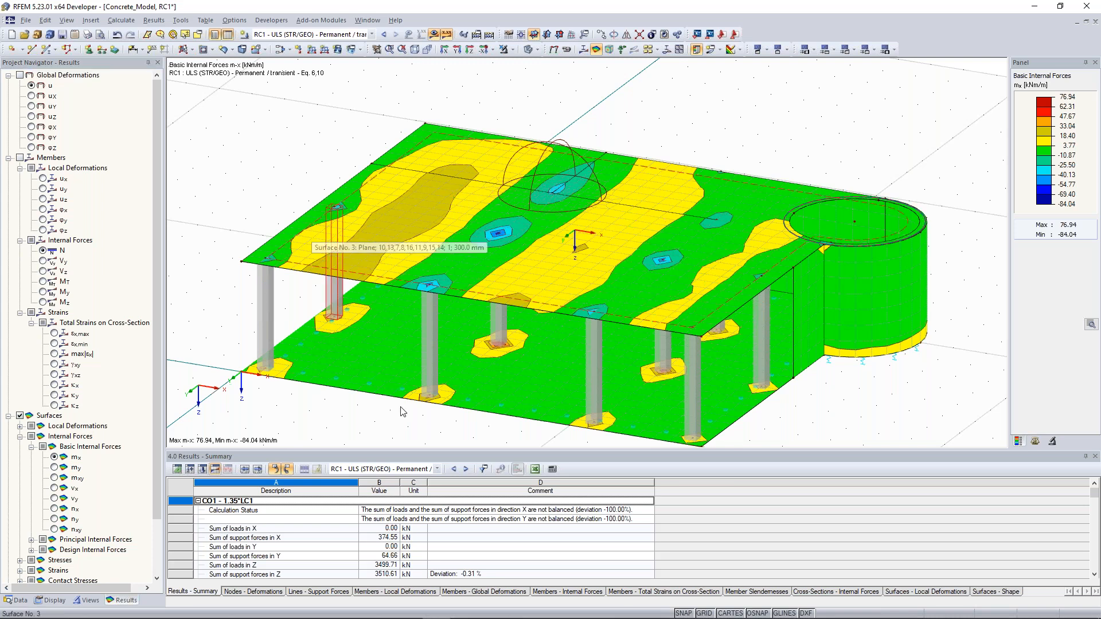
right_click(311, 229)
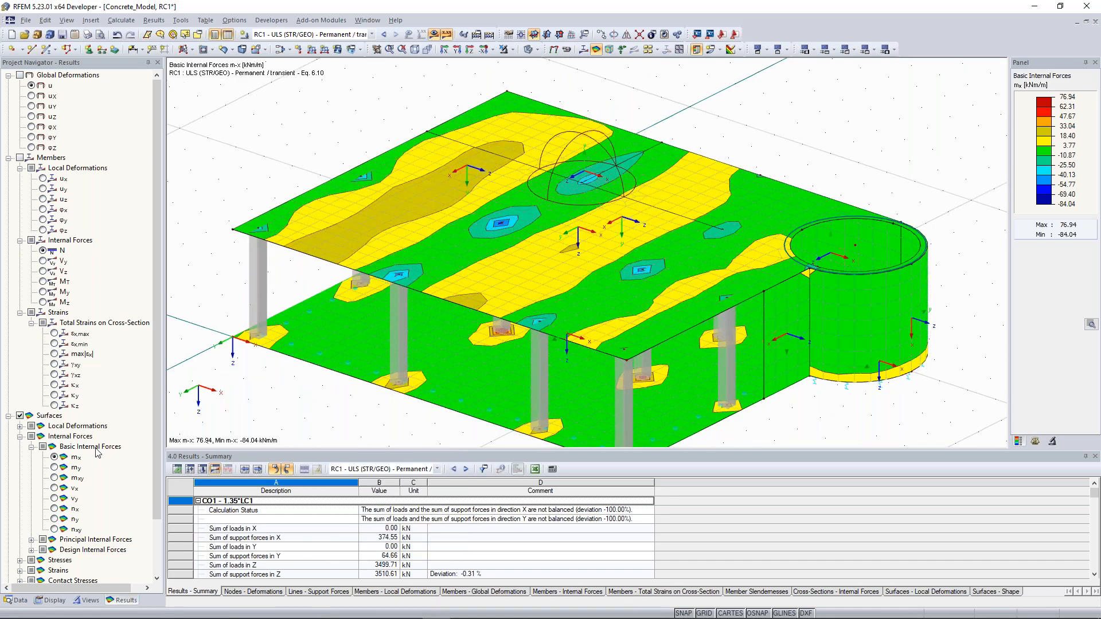
ctrl+middle_drag(370, 198, 439, 234)
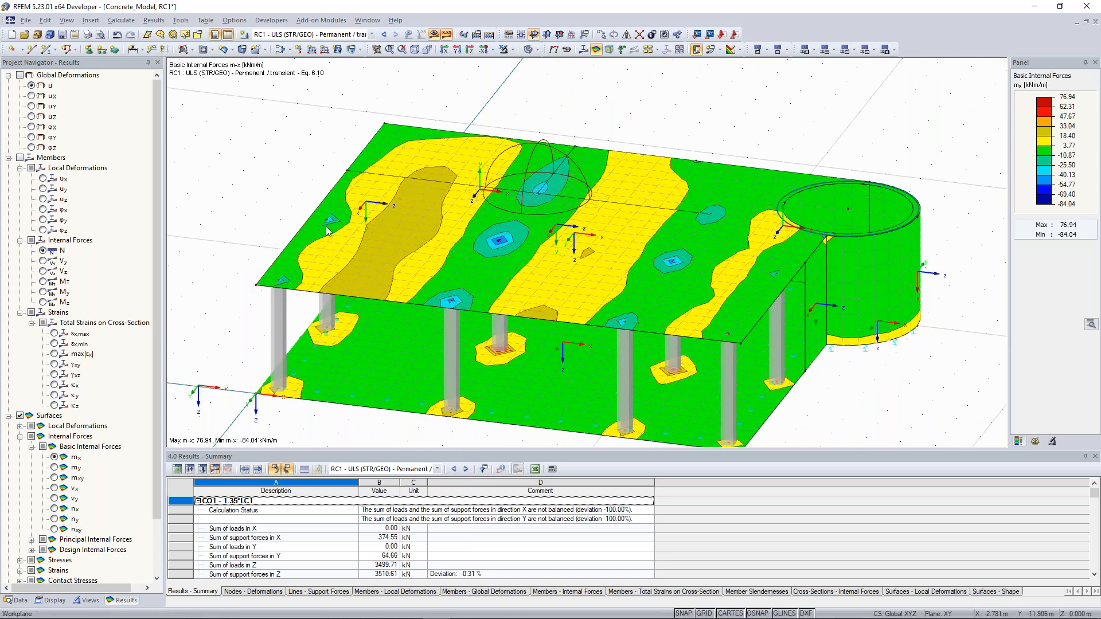
ctrl+middle_drag(597, 265, 578, 265)
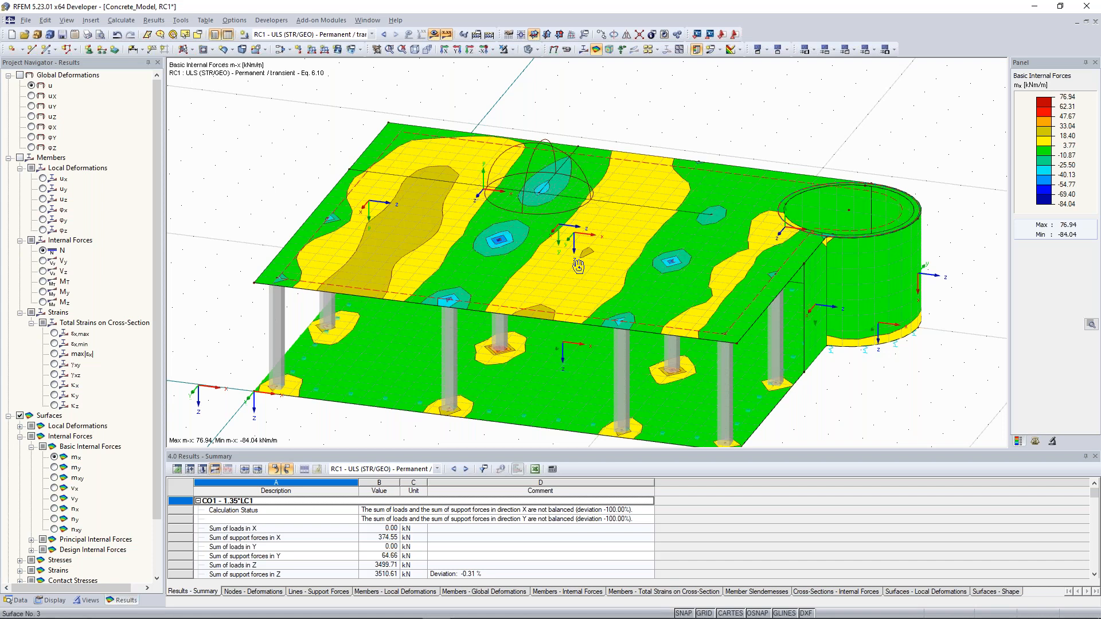
ctrl+middle_drag(578, 266, 571, 266)
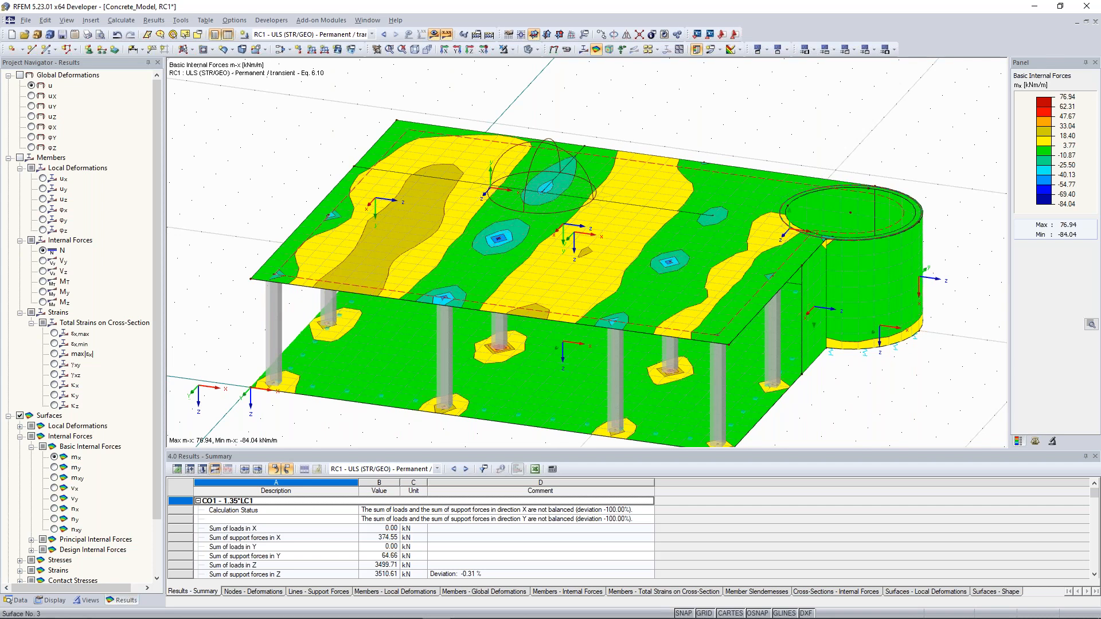
ctrl+middle_drag(499, 238, 498, 244)
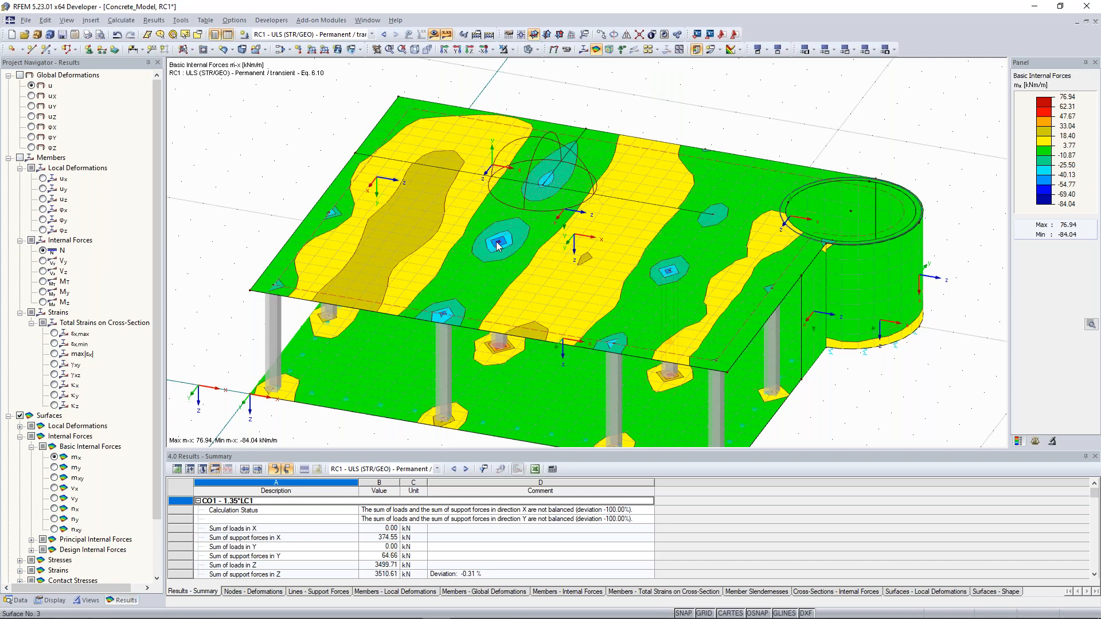
Step: Define a new surface section A-A via plane with edge points (0.500, -5.000, -3.250) and (10.805, -10.902, 0.000) m
click(717, 49)
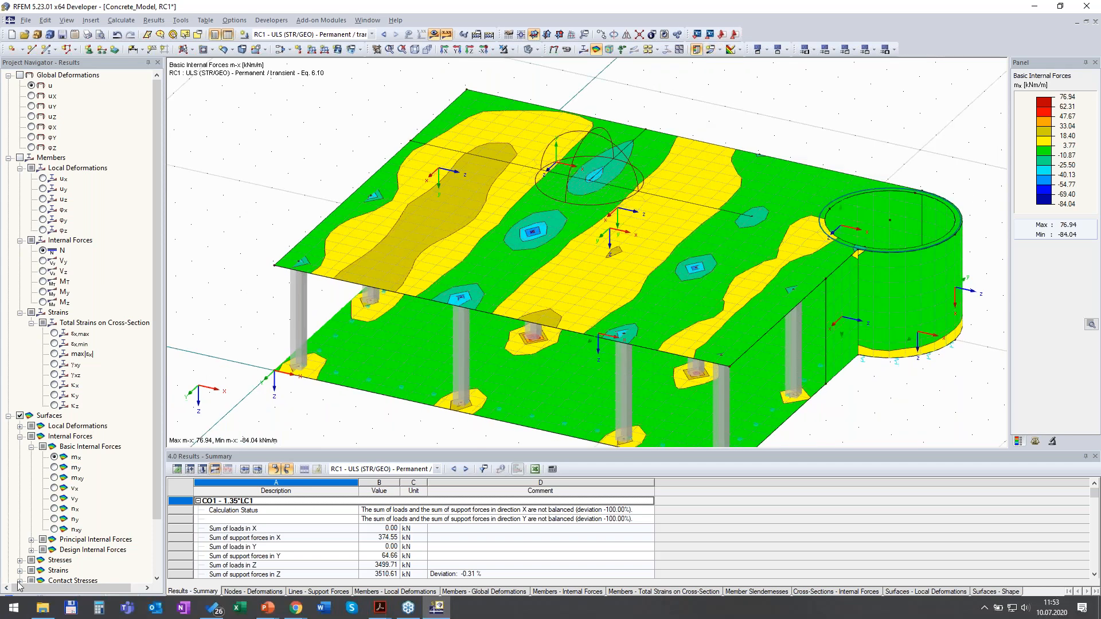
click(17, 600)
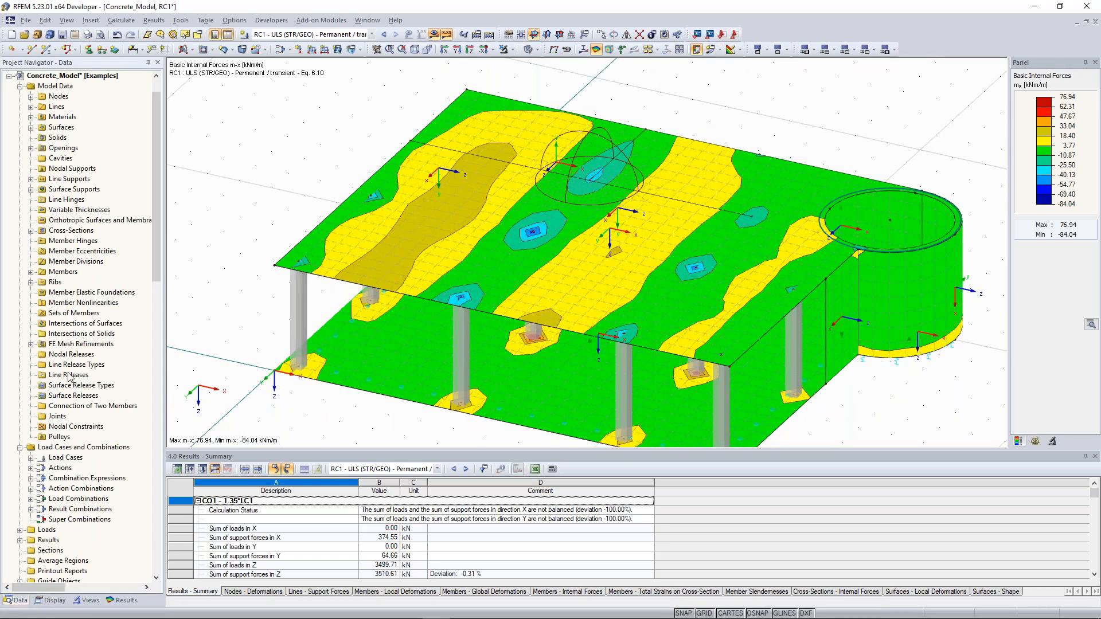
scroll(68, 358, down, 7)
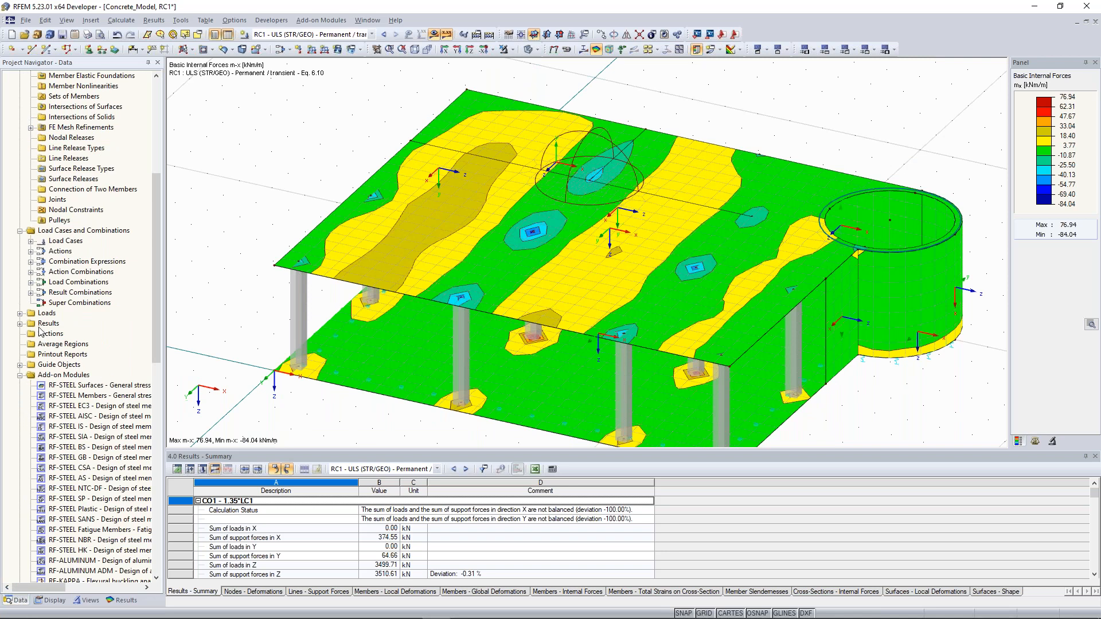
right_click(53, 335)
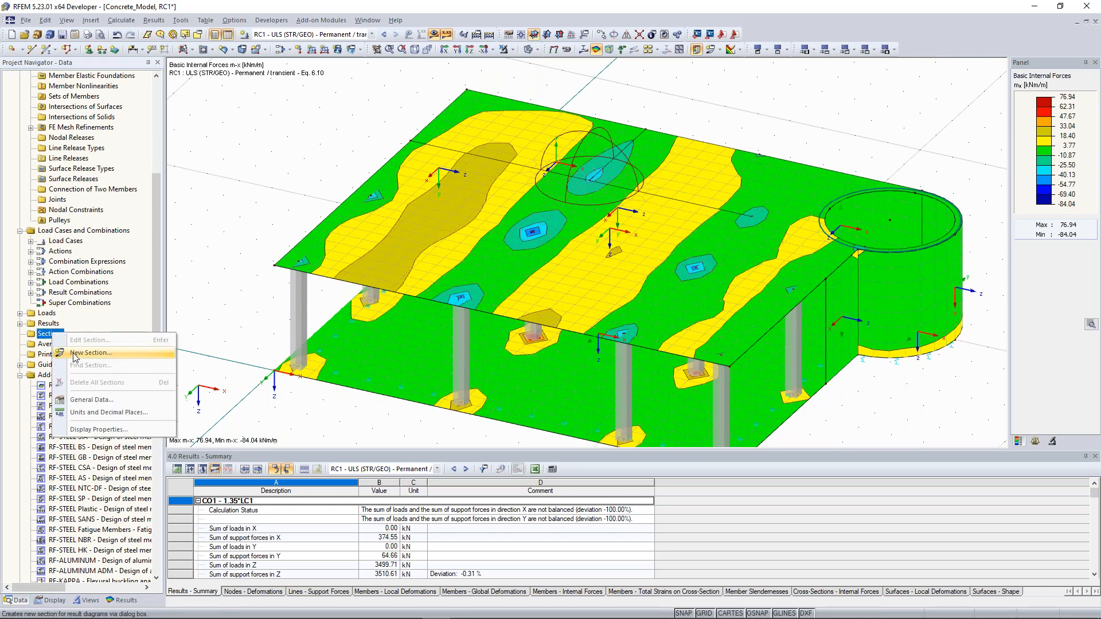
click(75, 354)
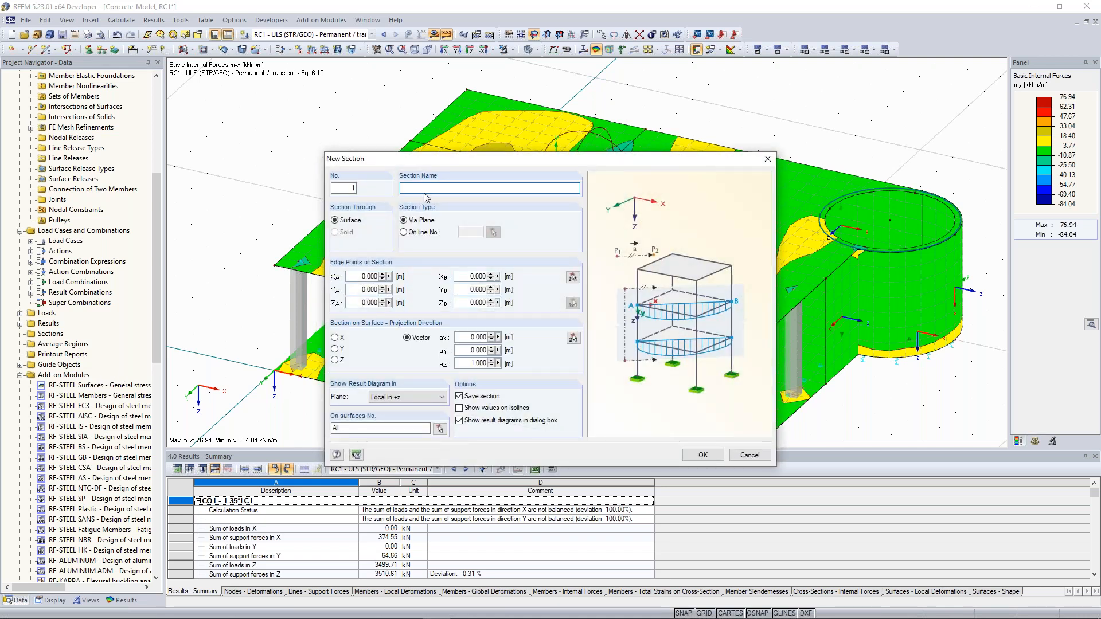
text(-)
click(573, 277)
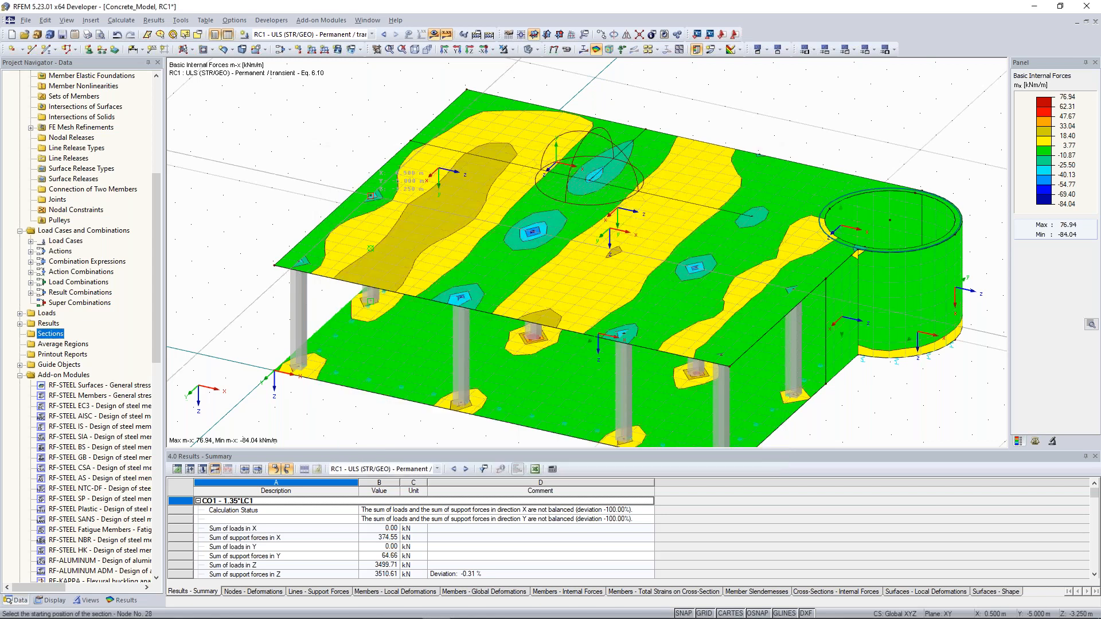
click(372, 196)
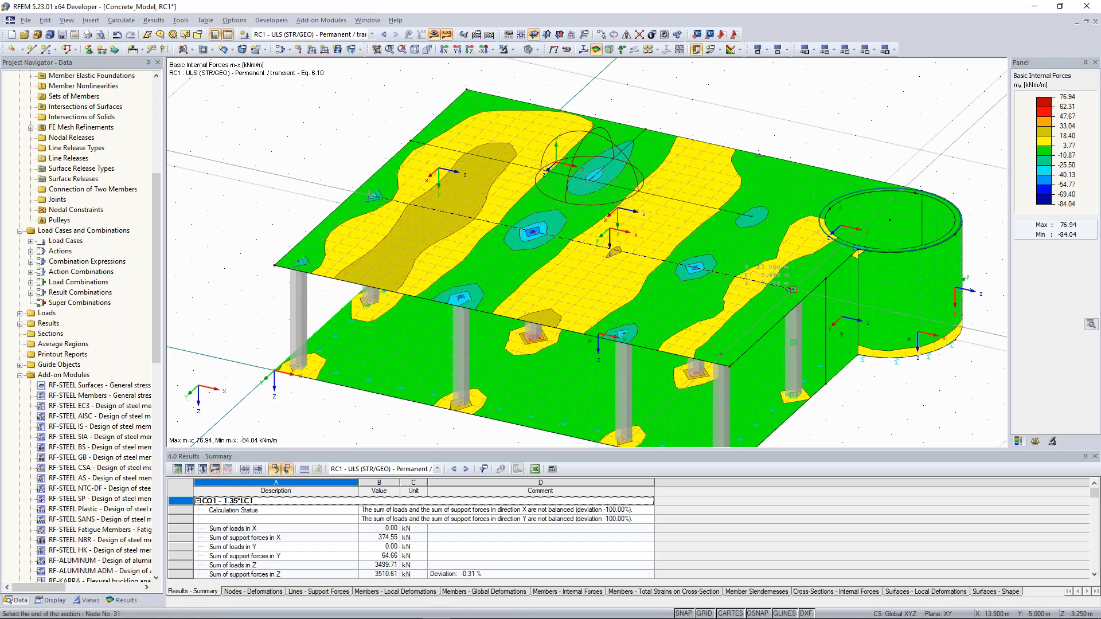
click(793, 289)
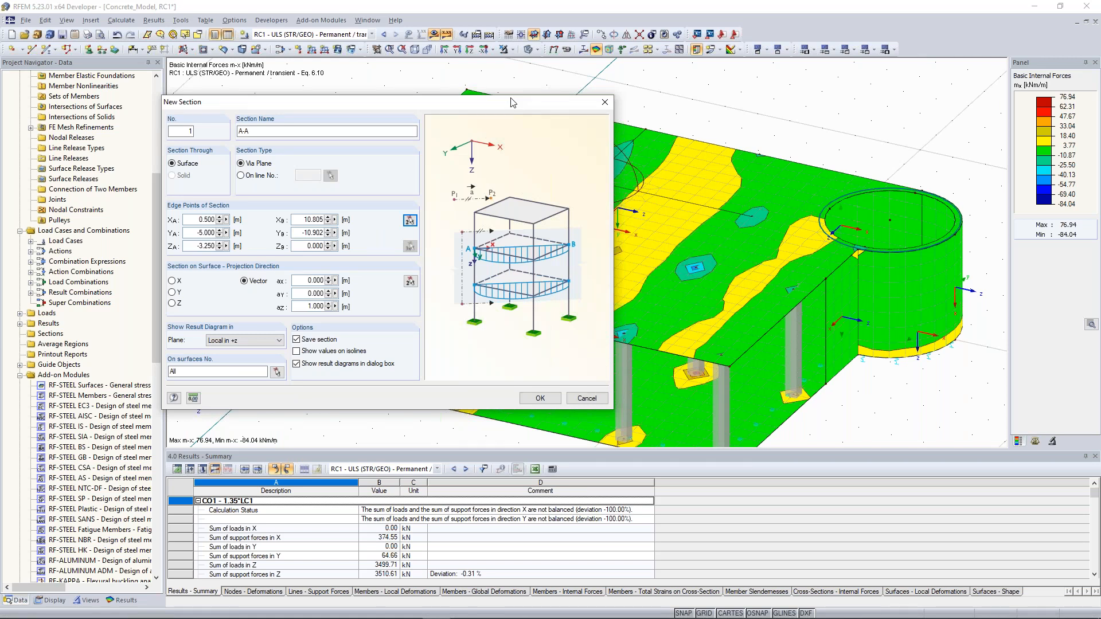
Step: Restrict section A-A to roof slab surface 3, create it, and close its result diagram window
drag(513, 103, 377, 89)
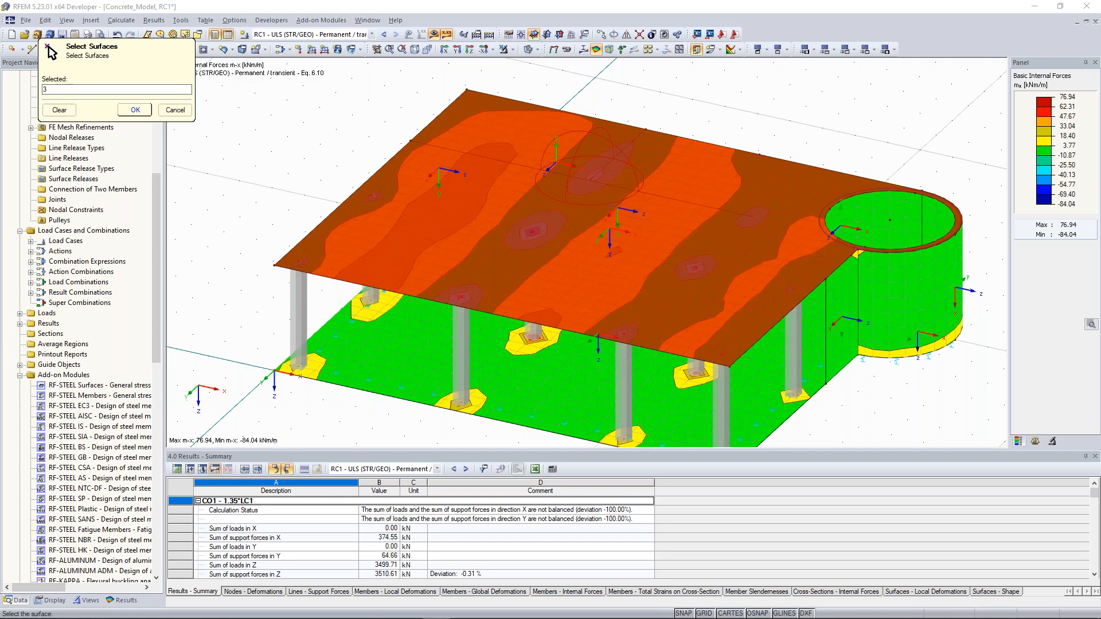
click(135, 109)
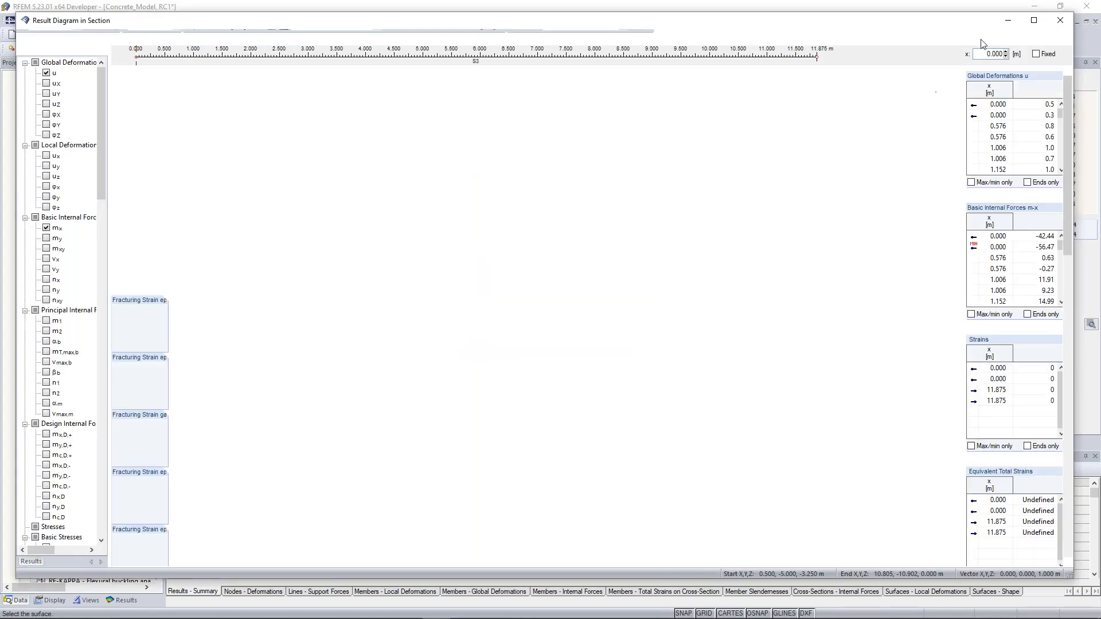
click(1058, 21)
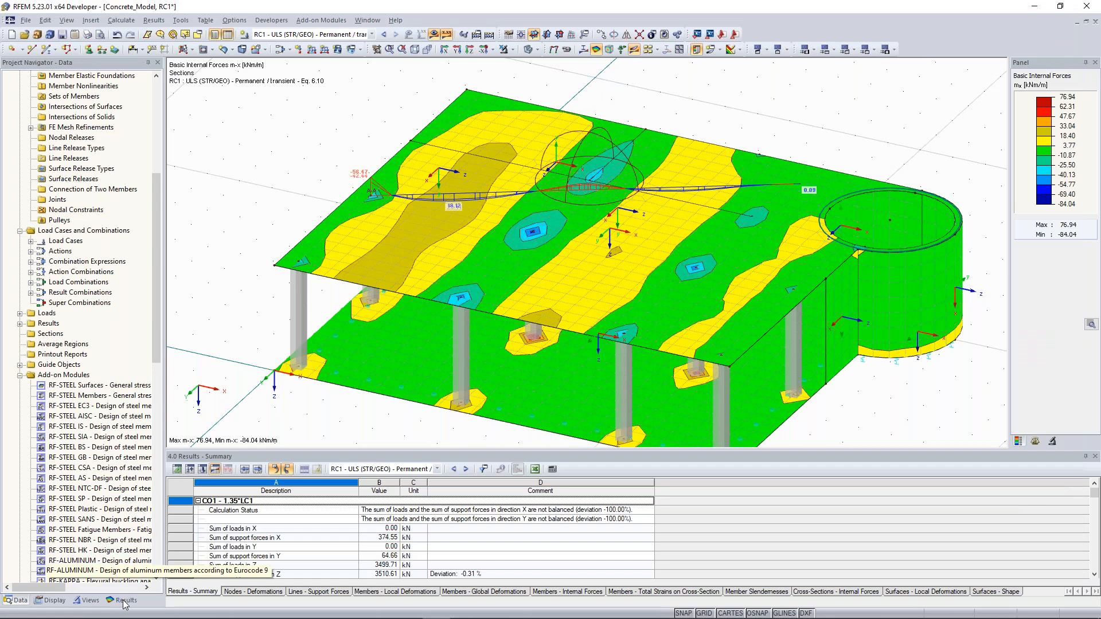
Step: Inspect the m-x result diagram along section A-A on the roof slab
ctrl+middle_drag(664, 138, 630, 118)
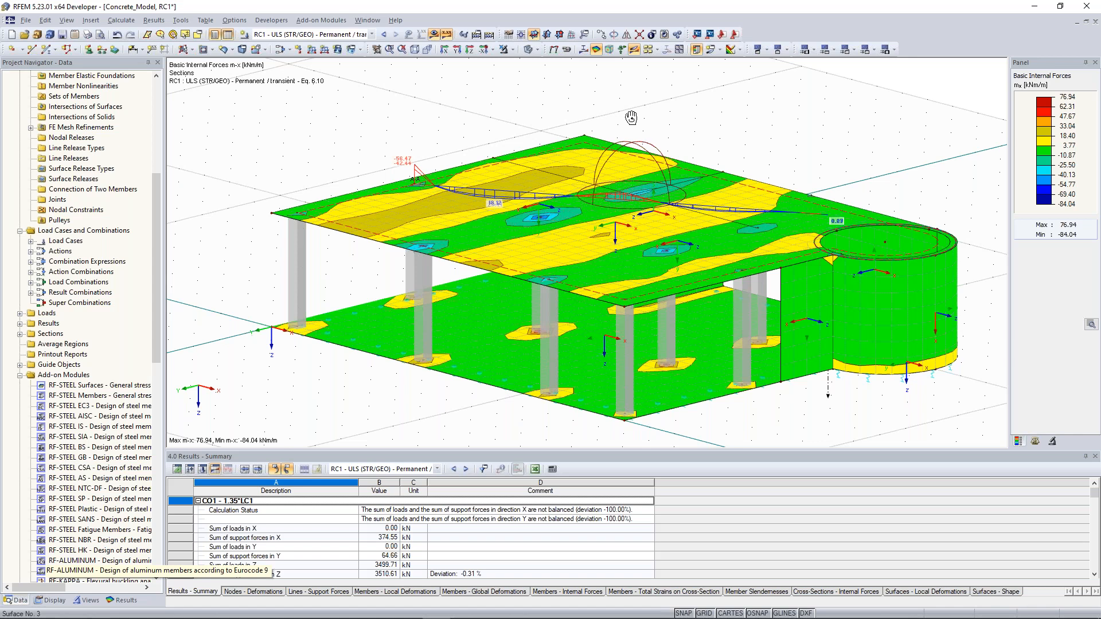
ctrl+middle_drag(632, 118, 632, 110)
scroll(734, 270, down, 2)
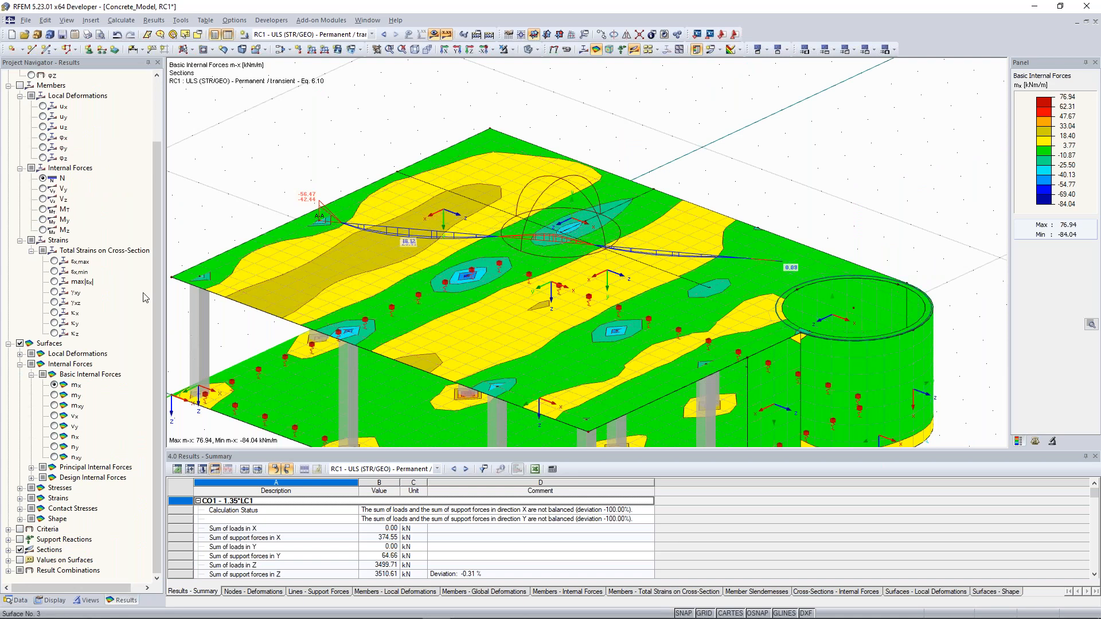
click(26, 605)
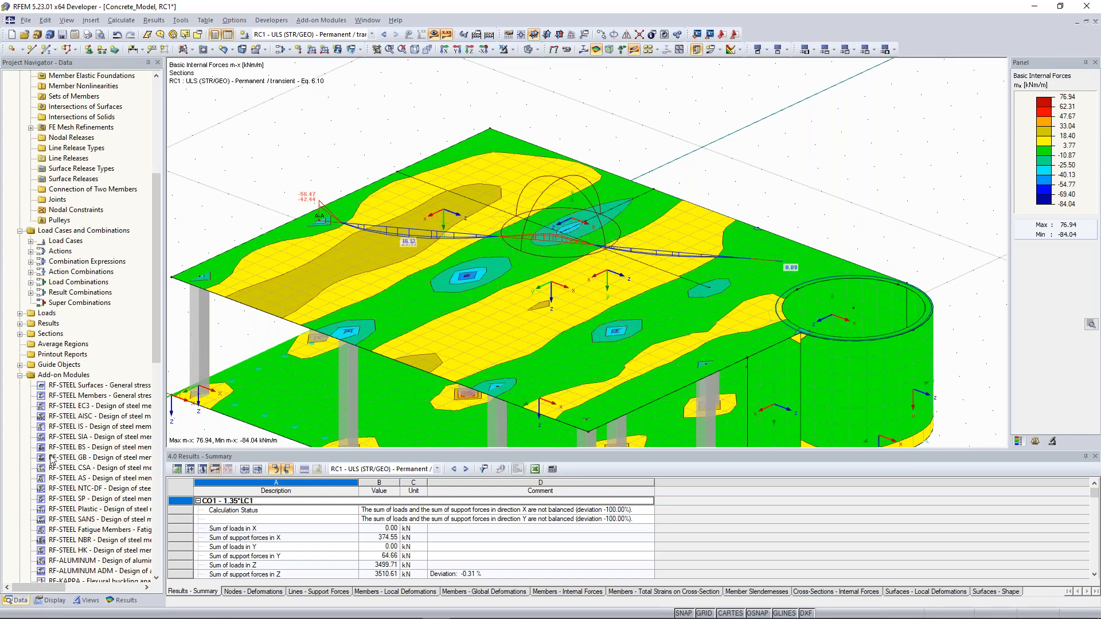
Step: Redefine section A-A on surface 3 with edge points (0.500, -5.000, -3.250) and (13.500, -5.000, -3.250) m
double_click(57, 333)
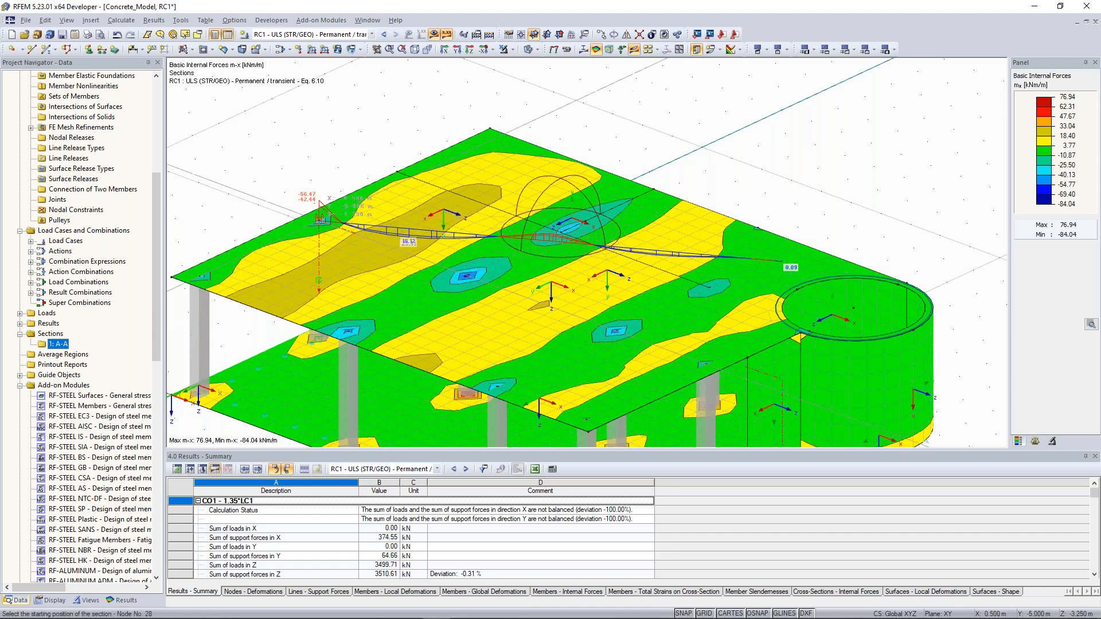
click(319, 219)
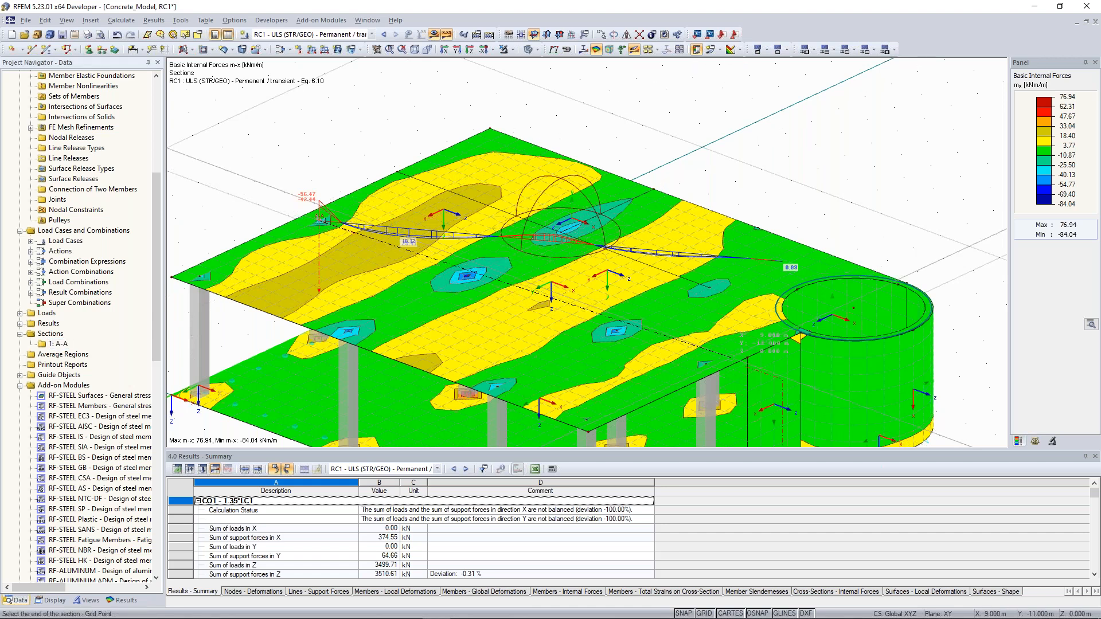
click(747, 357)
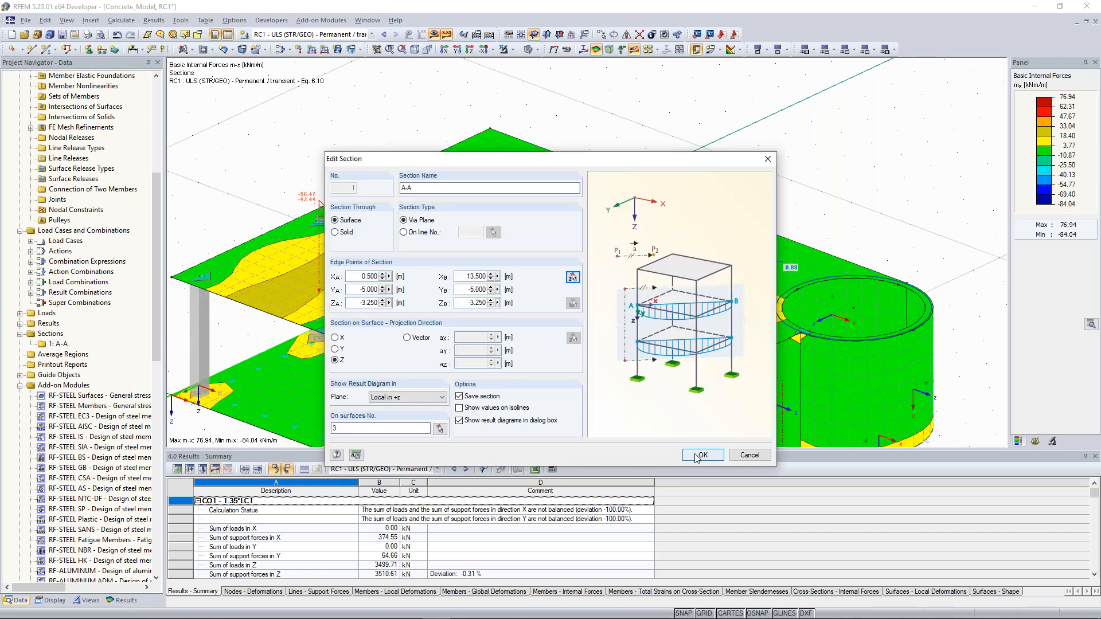
click(697, 457)
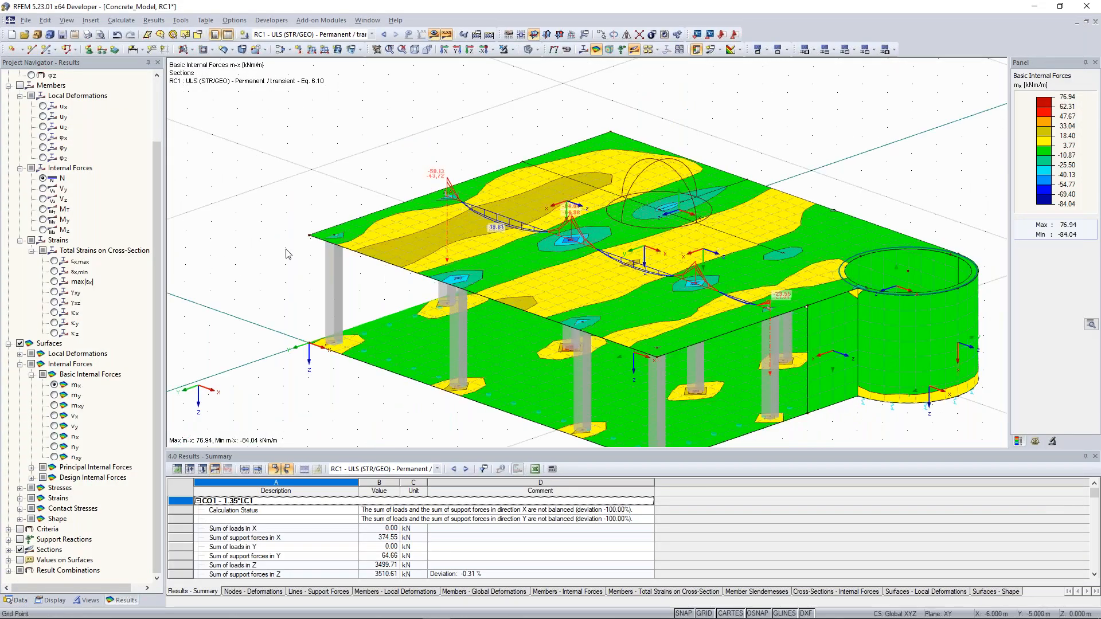
Step: Display the basic internal force m-y on the surfaces and inspect its diagram along section A-A
scroll(288, 254, down, 3)
ctrl+middle_drag(288, 253, 321, 170)
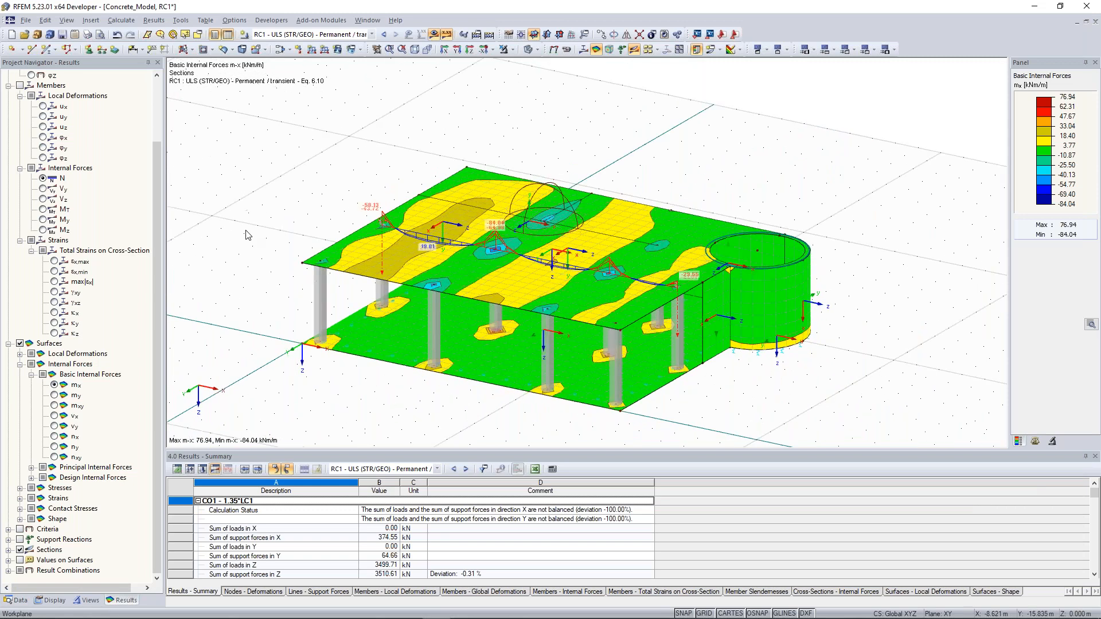
click(54, 396)
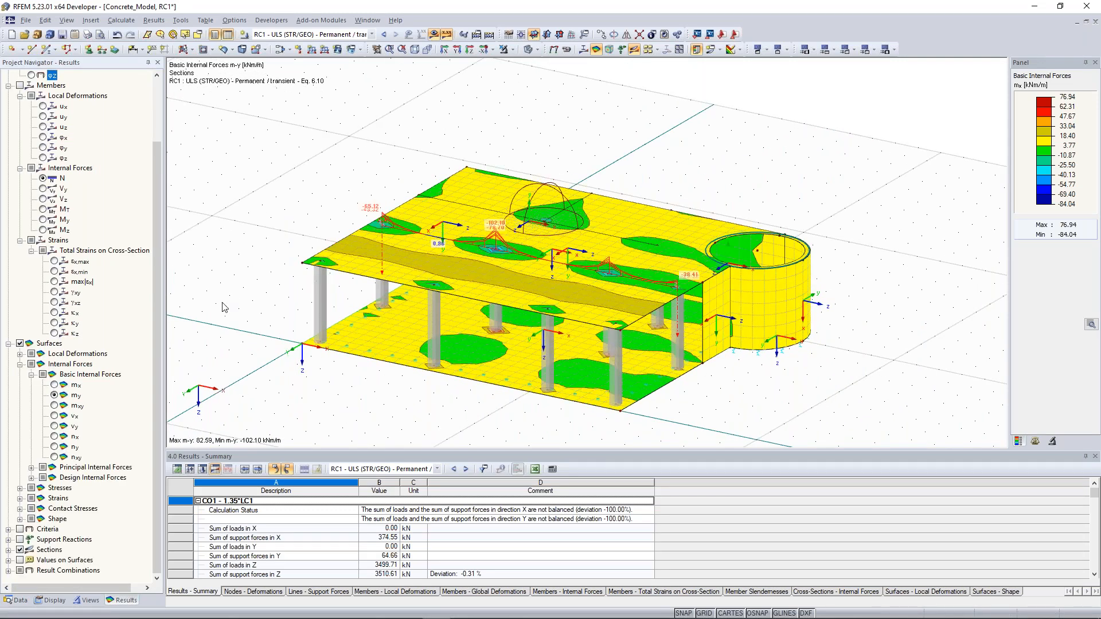
scroll(302, 238, up, 3)
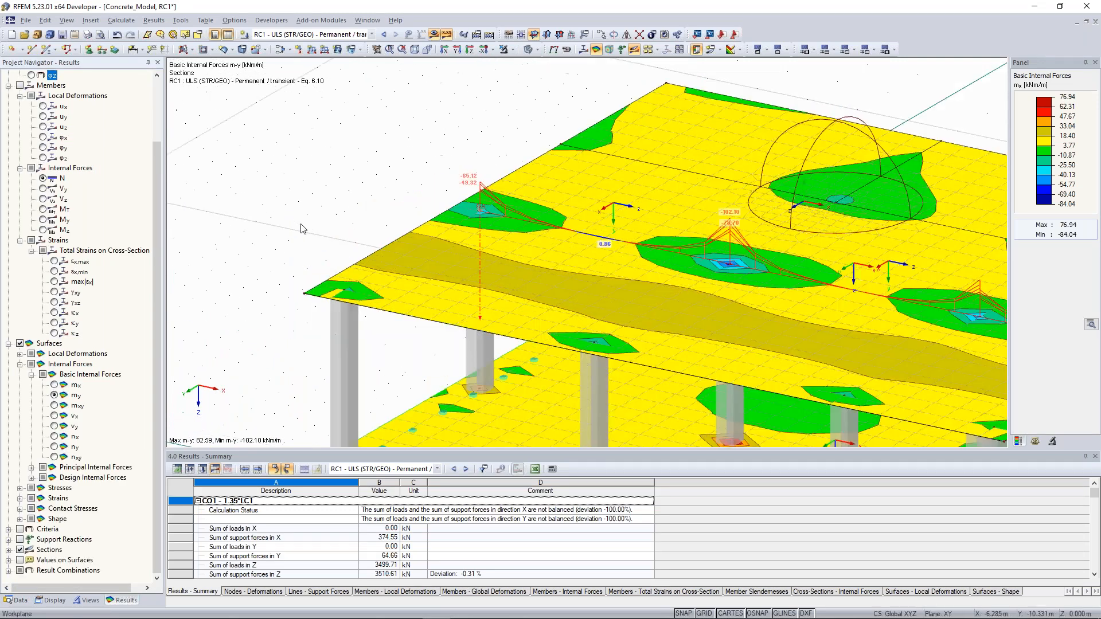
middle_drag(295, 230, 256, 203)
scroll(256, 209, down, 4)
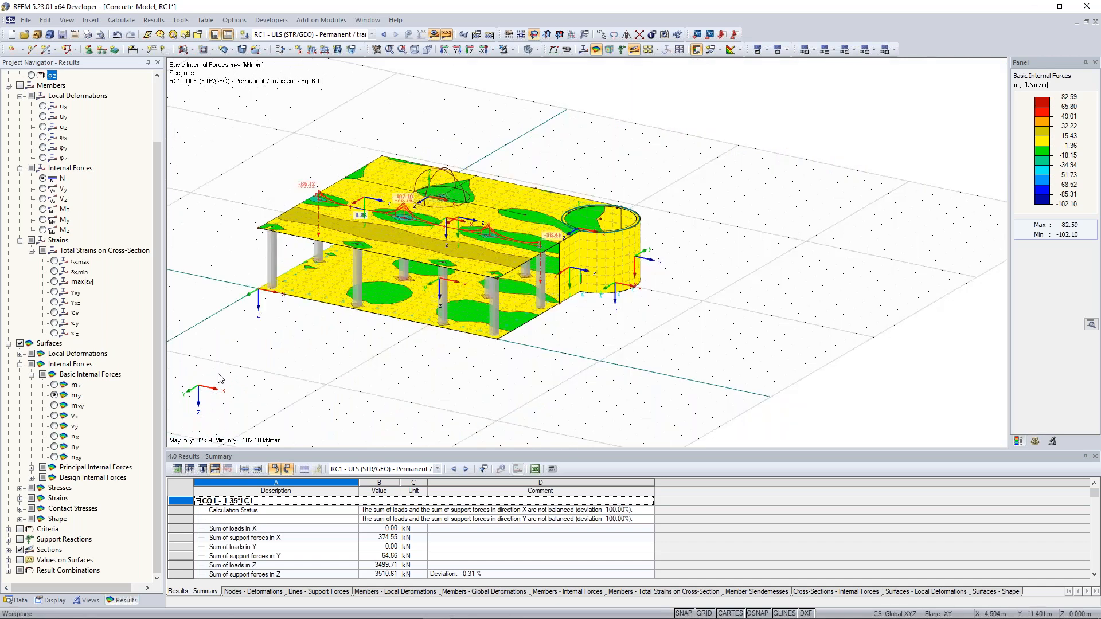
Step: Show the contact stresses sigma-z on the base slab and display the support reactions as a smooth distribution instead of actual
click(20, 508)
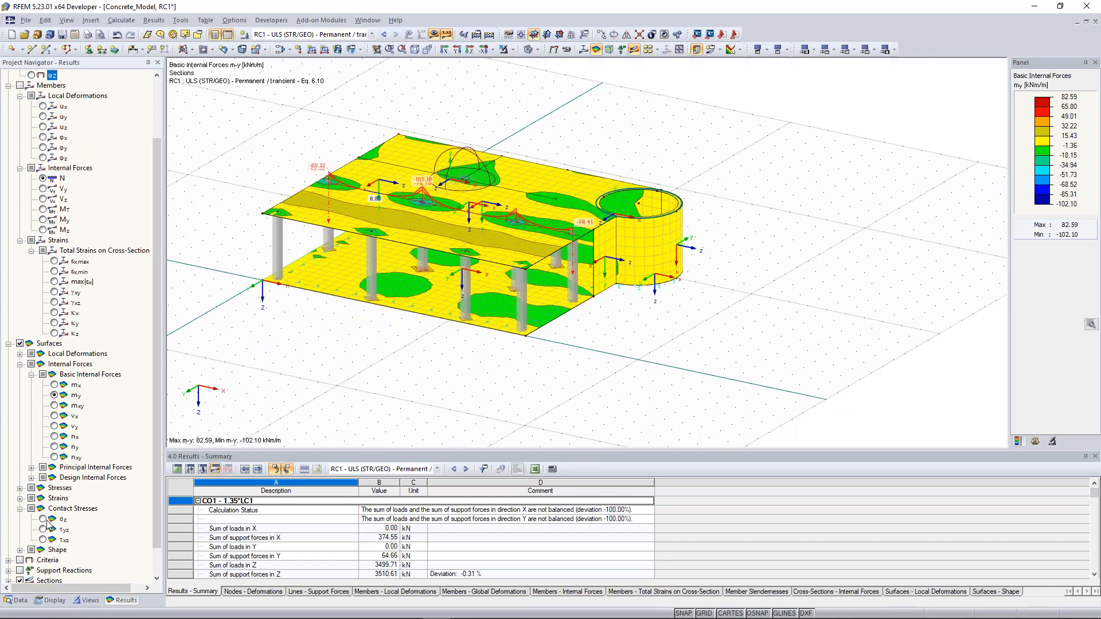
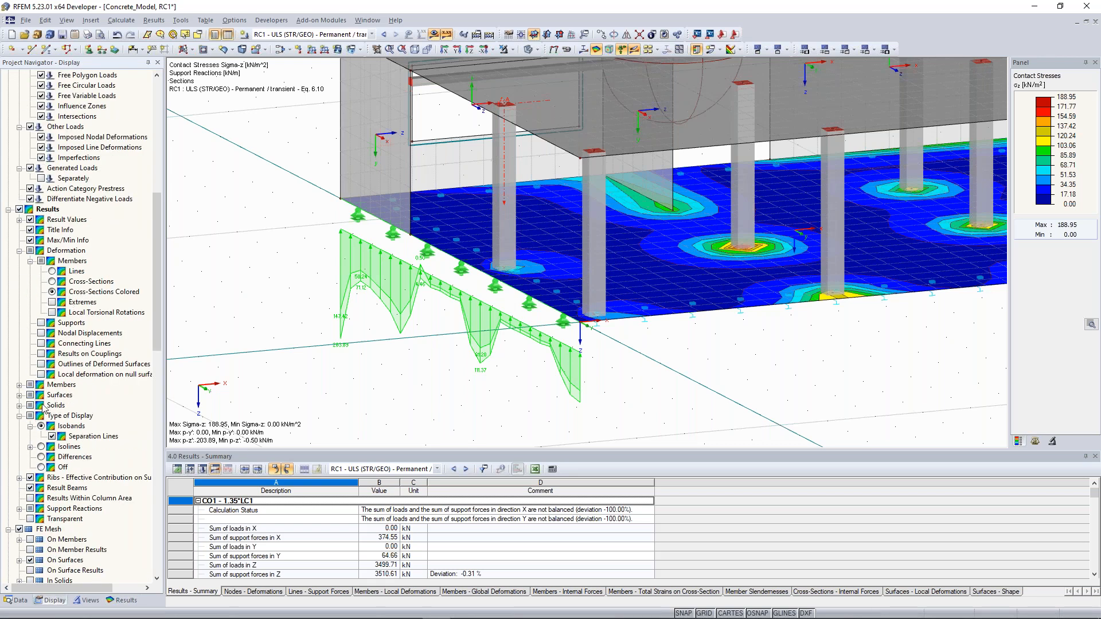
click(19, 509)
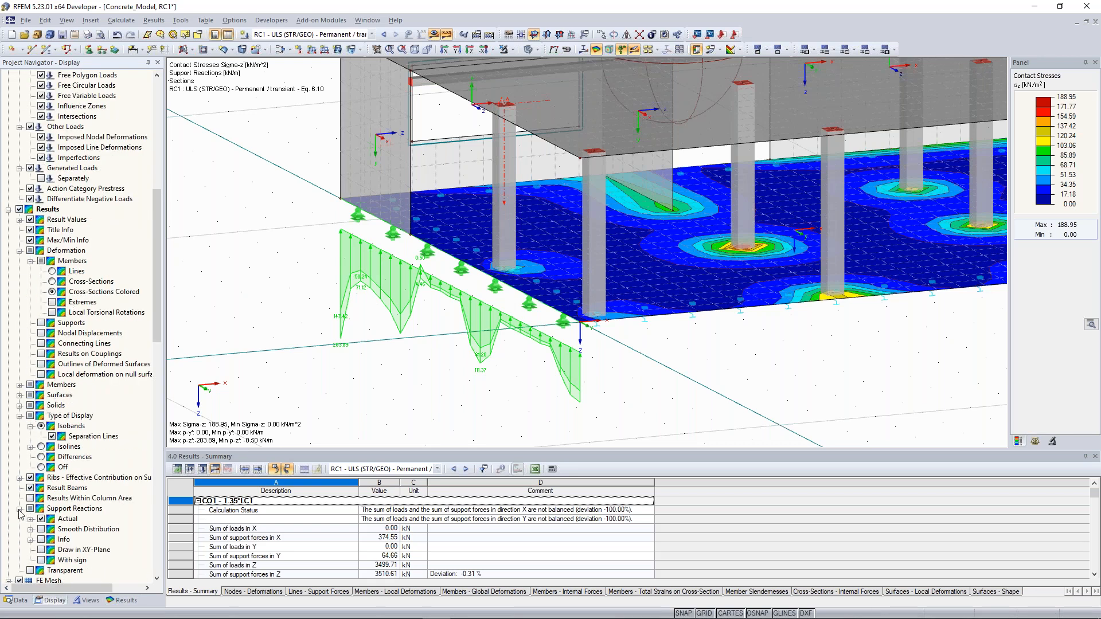
click(40, 529)
click(41, 528)
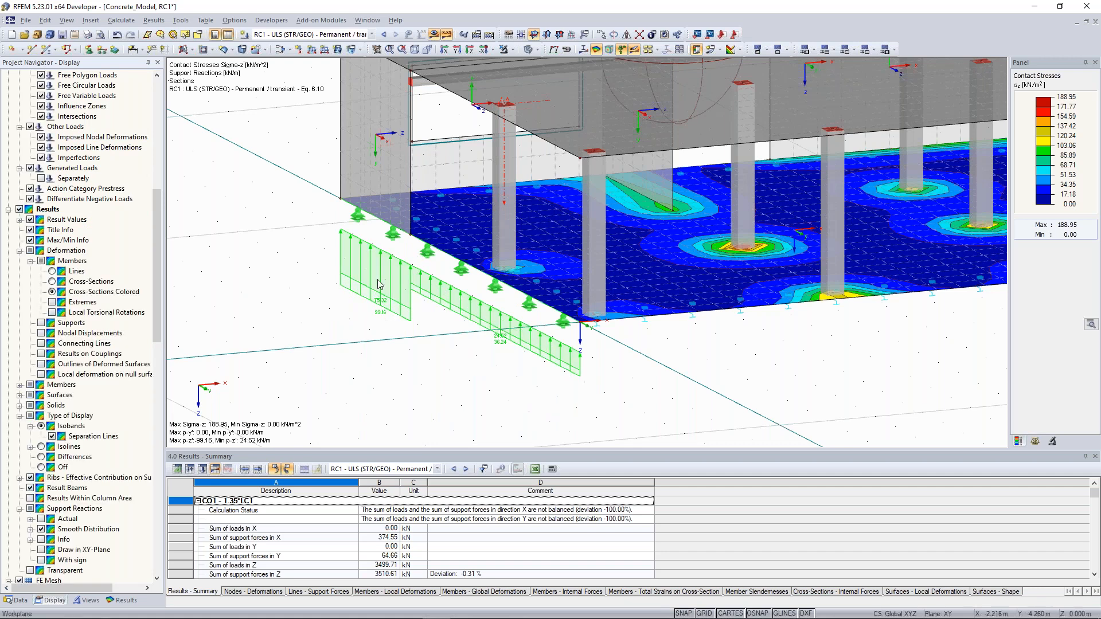
scroll(436, 305, up, 1)
scroll(436, 305, down, 3)
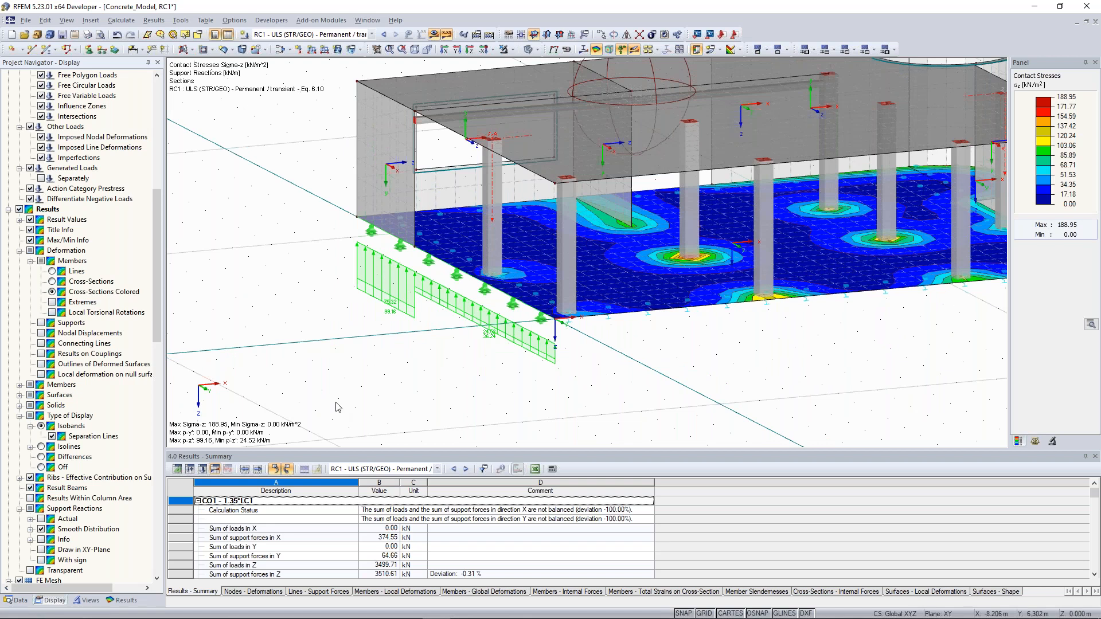
scroll(338, 408, down, 2)
ctrl+middle_drag(716, 385, 686, 390)
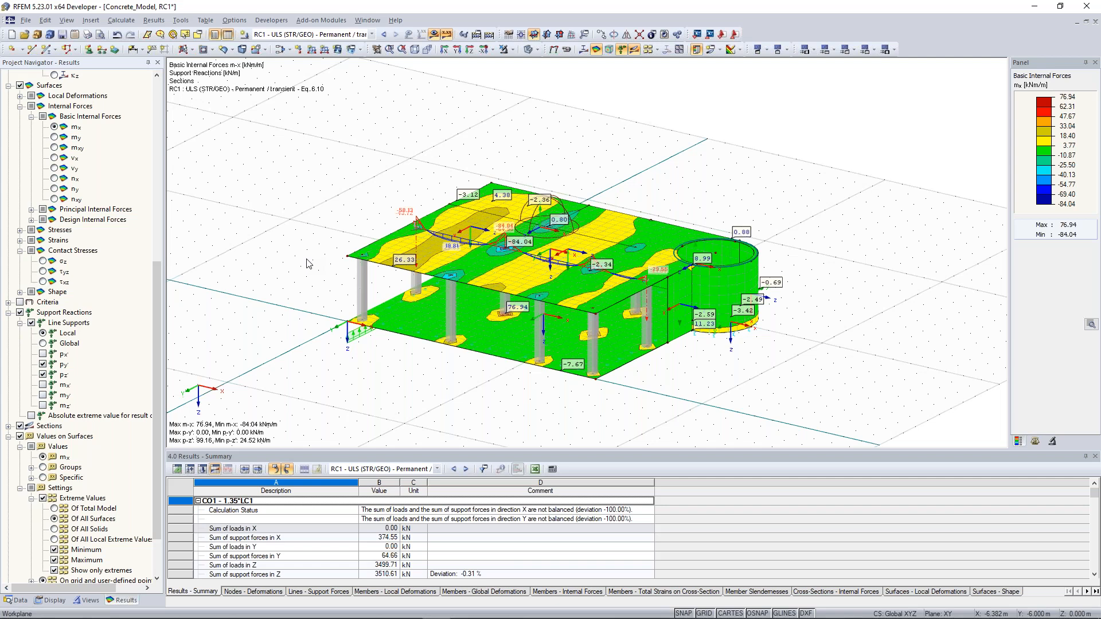
Step: Inspect the m-x extreme values on the surfaces and switch the displayed results to the global deformations u
ctrl+middle_drag(774, 274, 750, 269)
scroll(547, 314, up, 3)
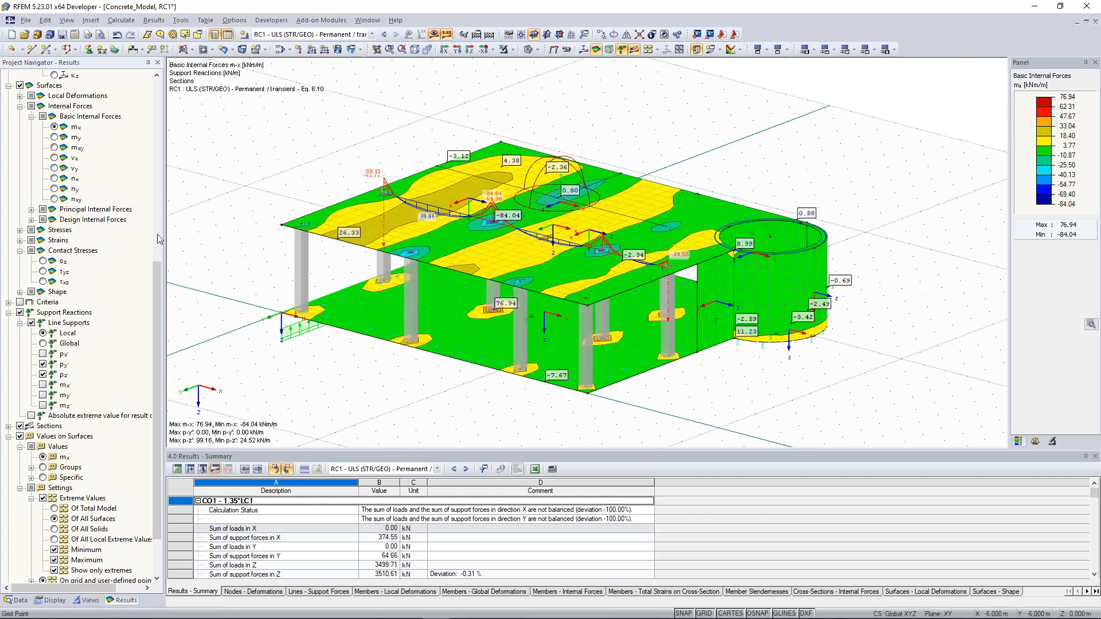
scroll(75, 264, up, 10)
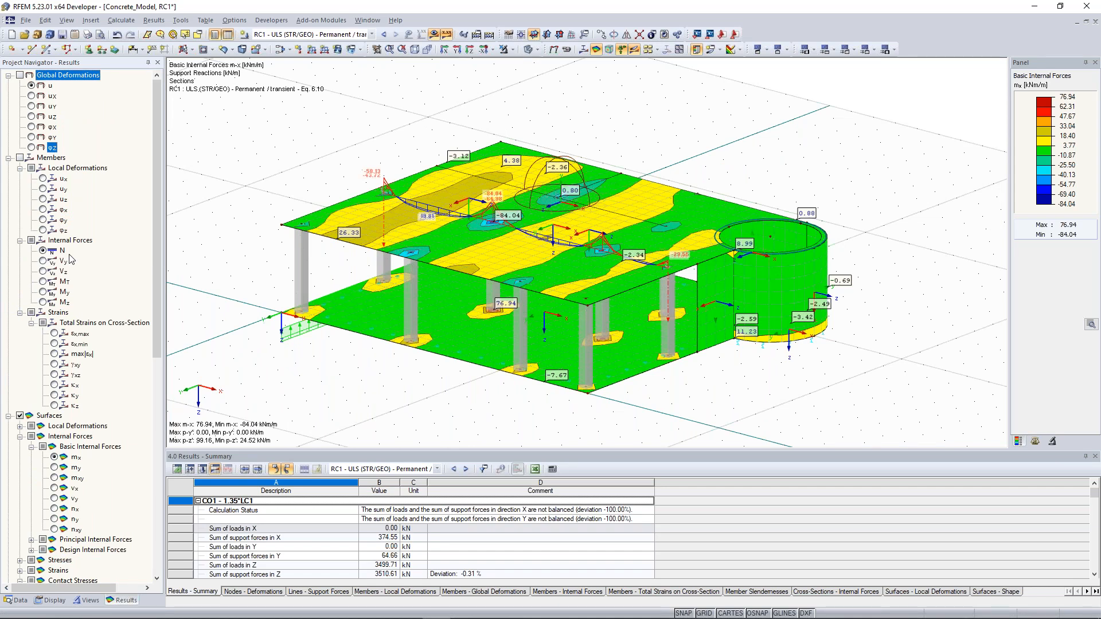
click(20, 75)
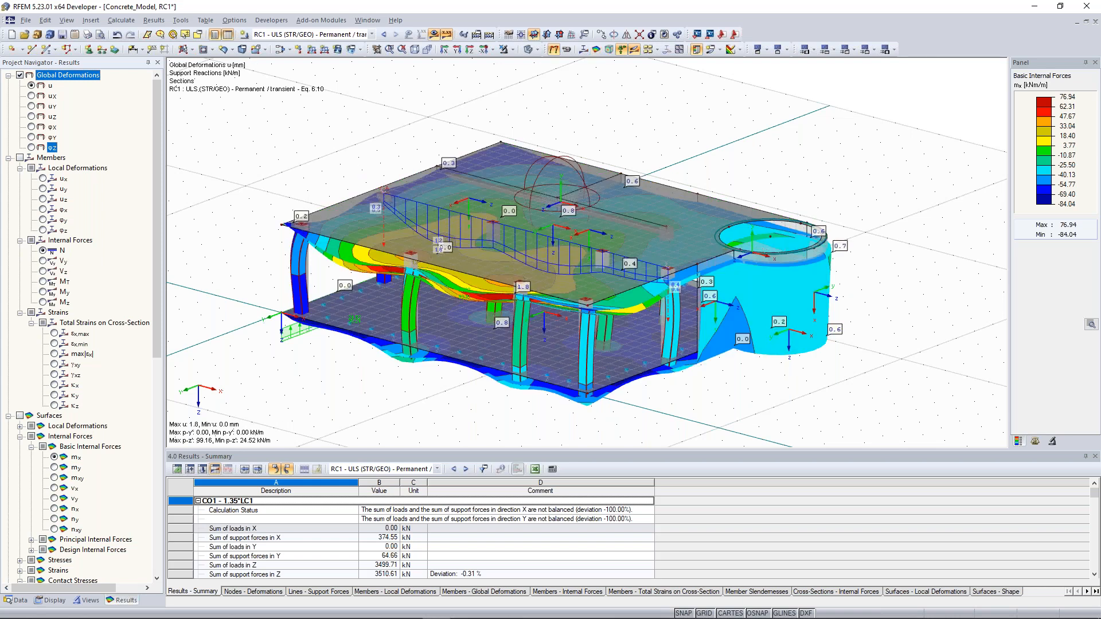
Step: Insert an X-Z clipping plane and shift its offset to 2.000 m and back to 0.000 m to inspect the cut deformed building
click(90, 20)
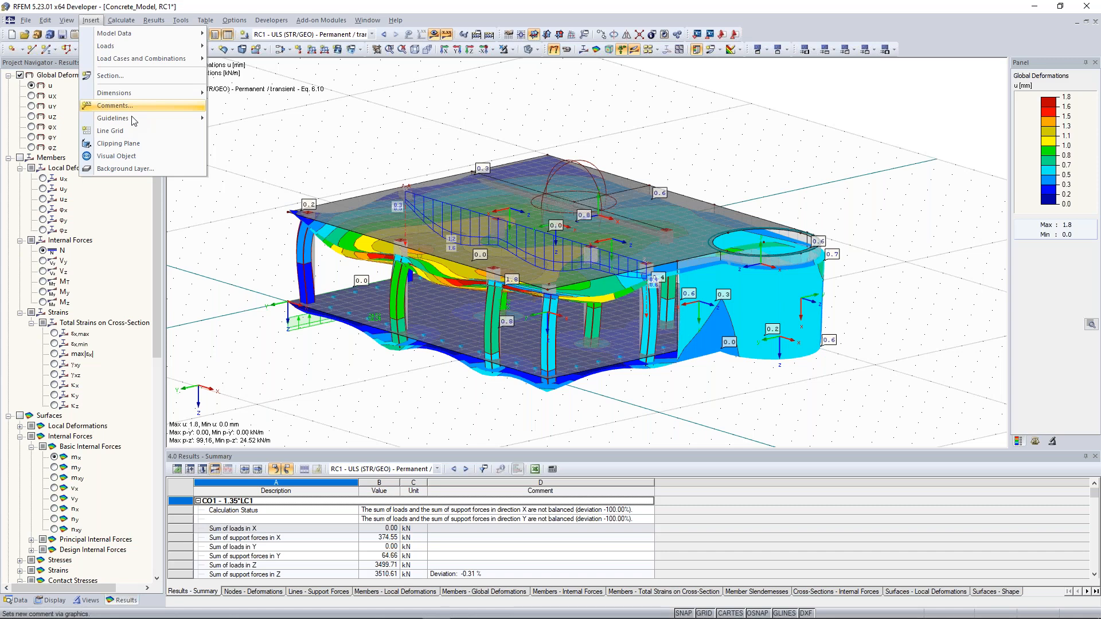
click(119, 144)
click(200, 49)
click(201, 49)
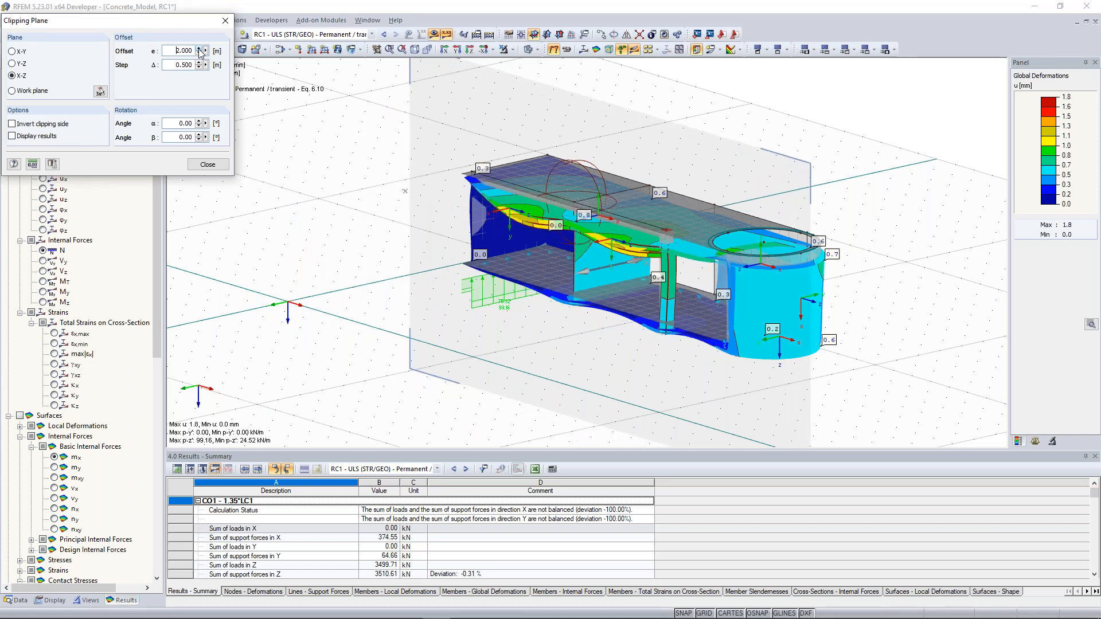
click(200, 54)
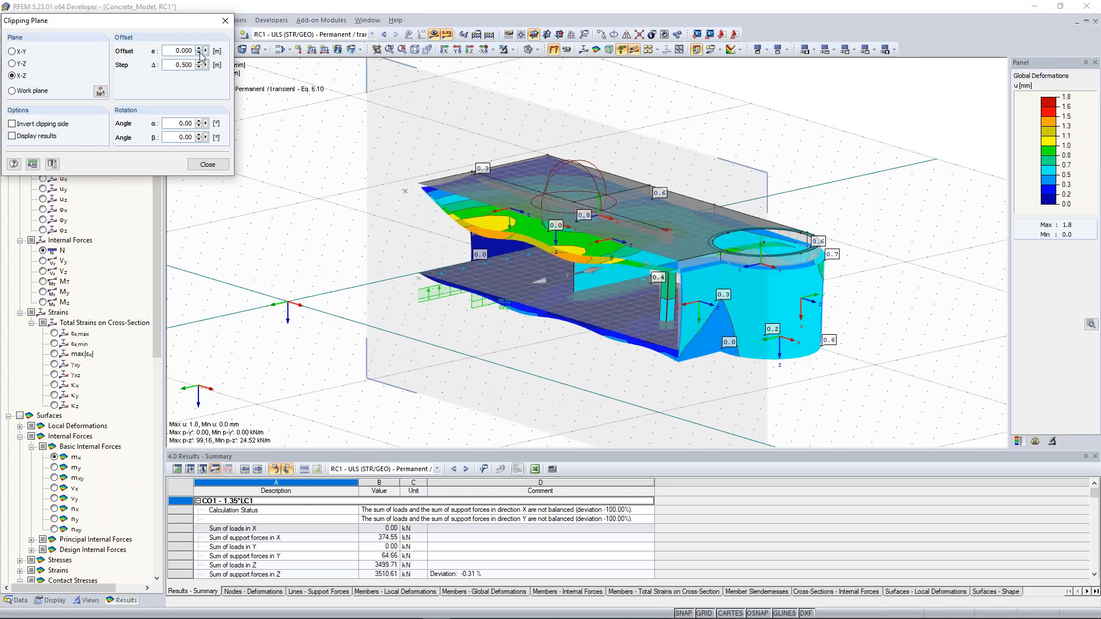
Step: Change the clipping plane to X-Y and to Y-Z, moving the Y-Z offset to 2.500 m and -1.500 m to examine the deformed interior
click(20, 53)
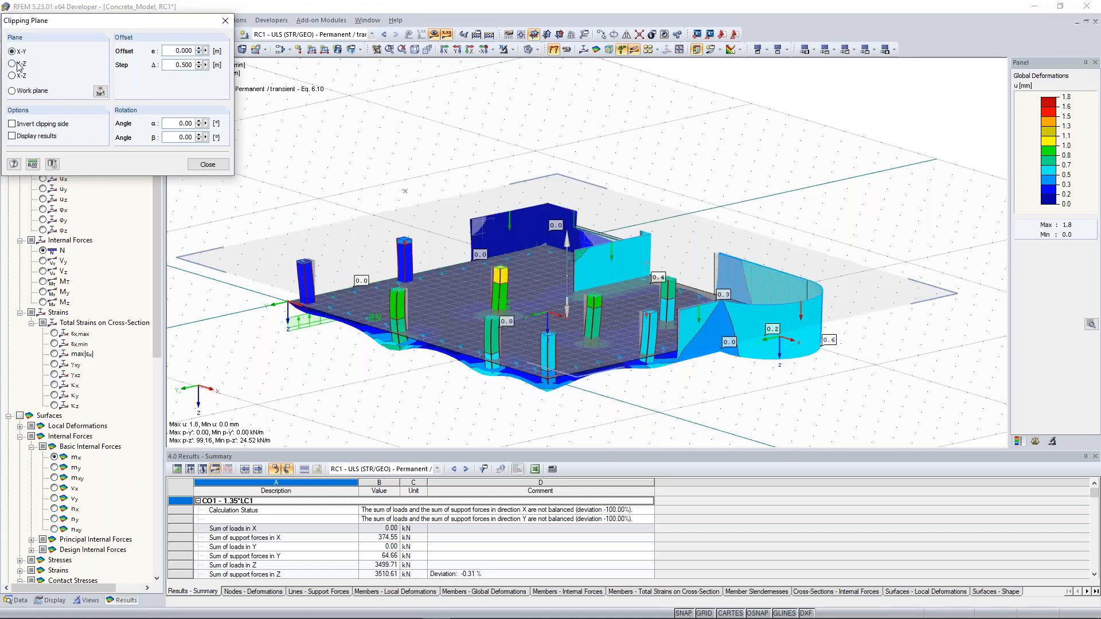
click(19, 64)
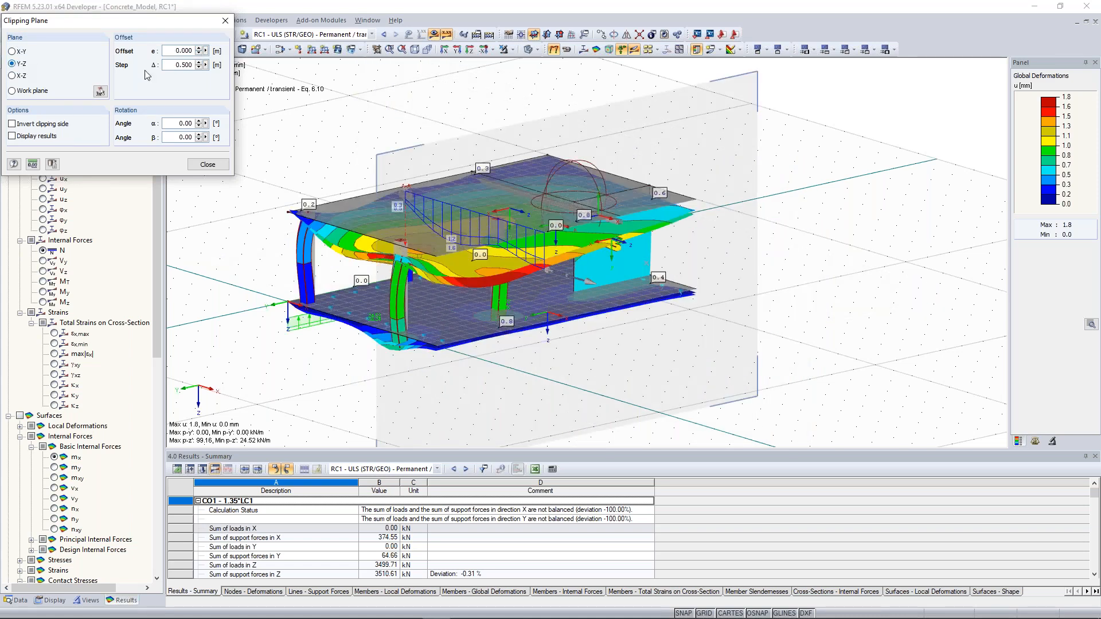
click(200, 49)
click(200, 49)
click(200, 49)
click(200, 48)
click(200, 49)
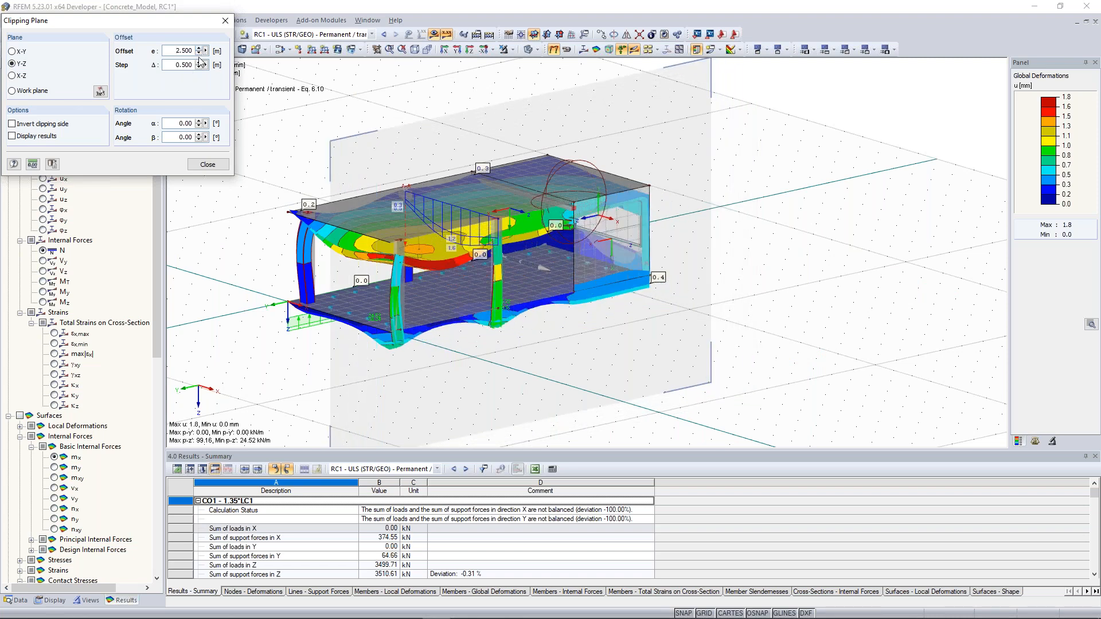
click(199, 54)
click(199, 54)
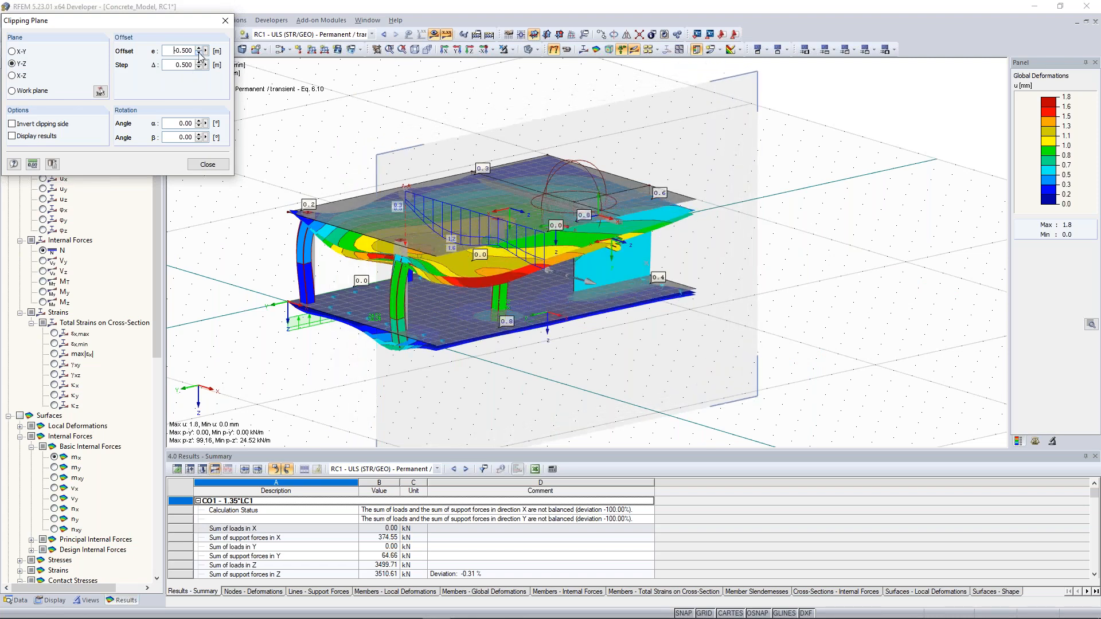
scroll(608, 318, up, 3)
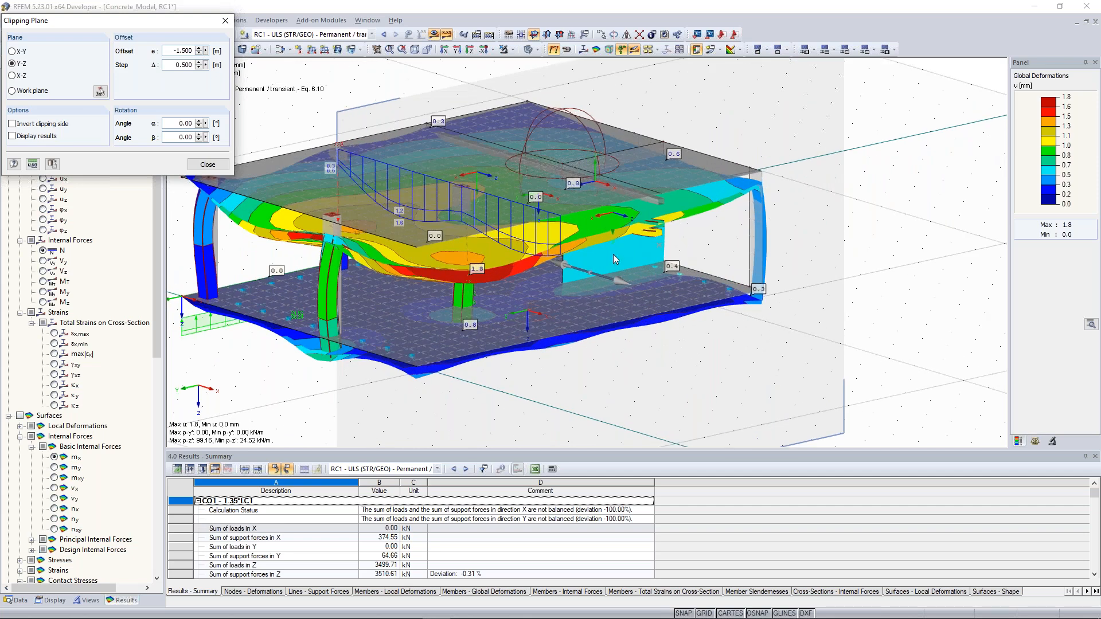
ctrl+middle_drag(571, 226, 499, 216)
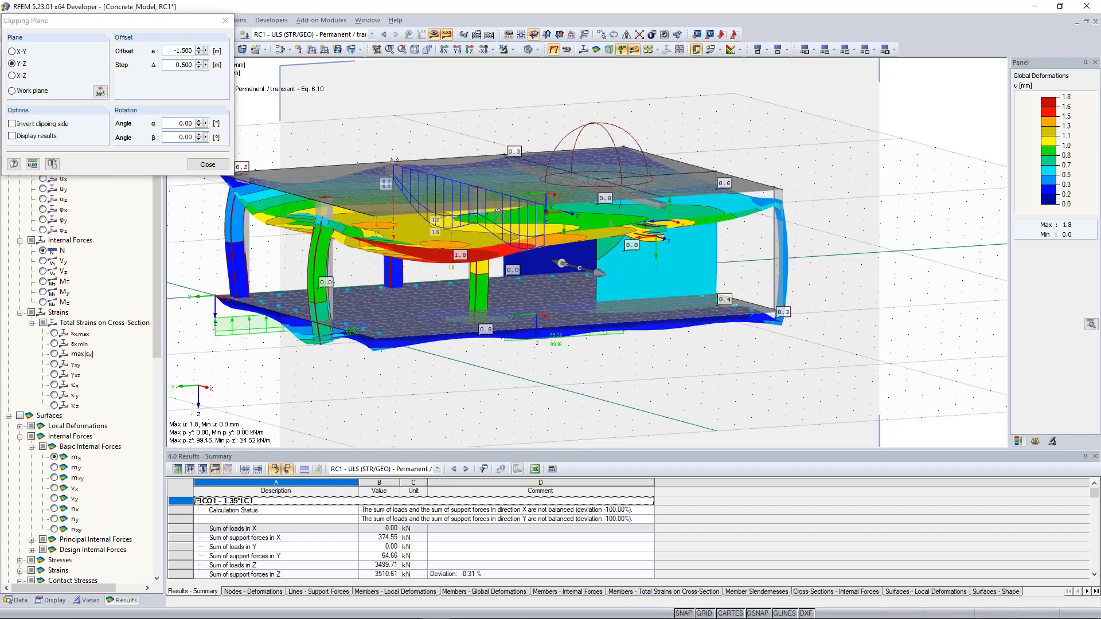
ctrl+middle_drag(499, 216, 553, 237)
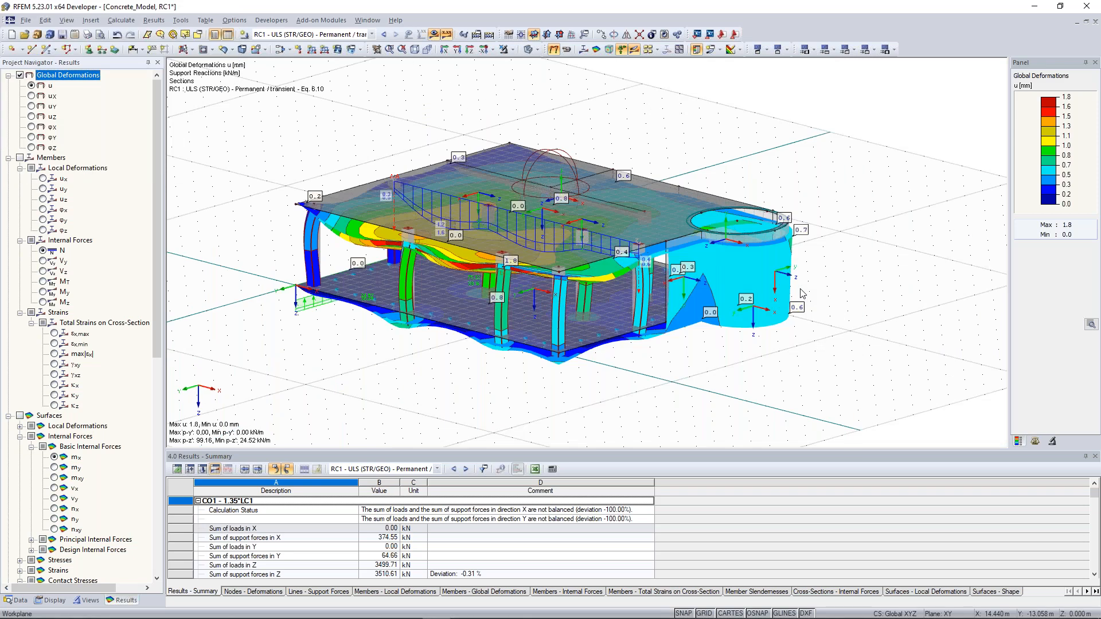
Step: Navigate through the building interior and above the roof slab in camera fly mode to examine the global deformations
ctrl+middle_drag(545, 346, 498, 374)
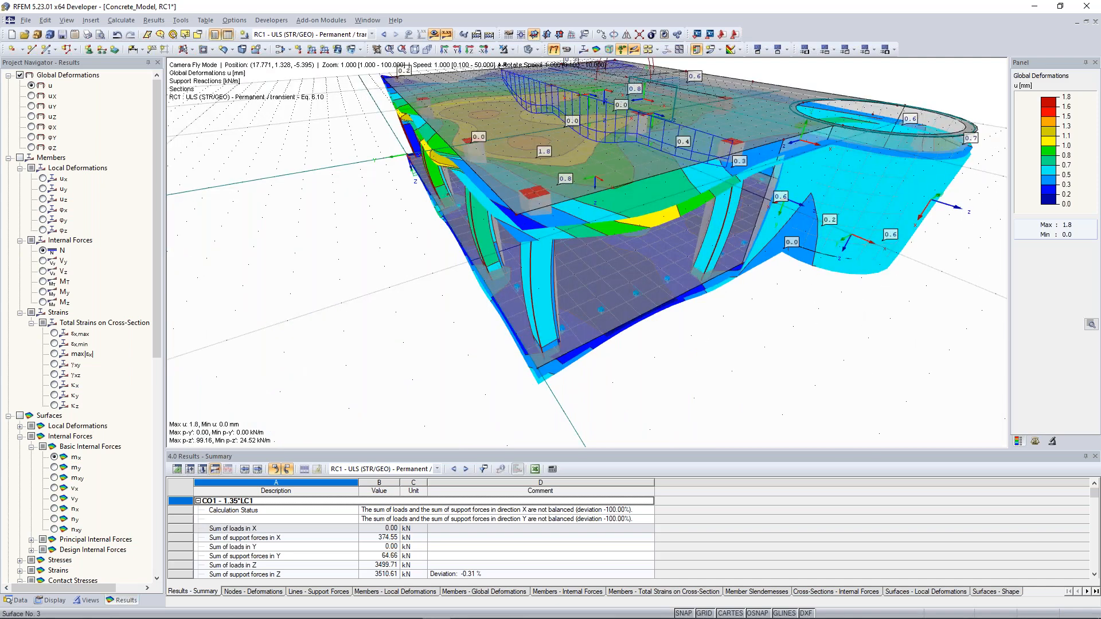
key(d)
key(s)
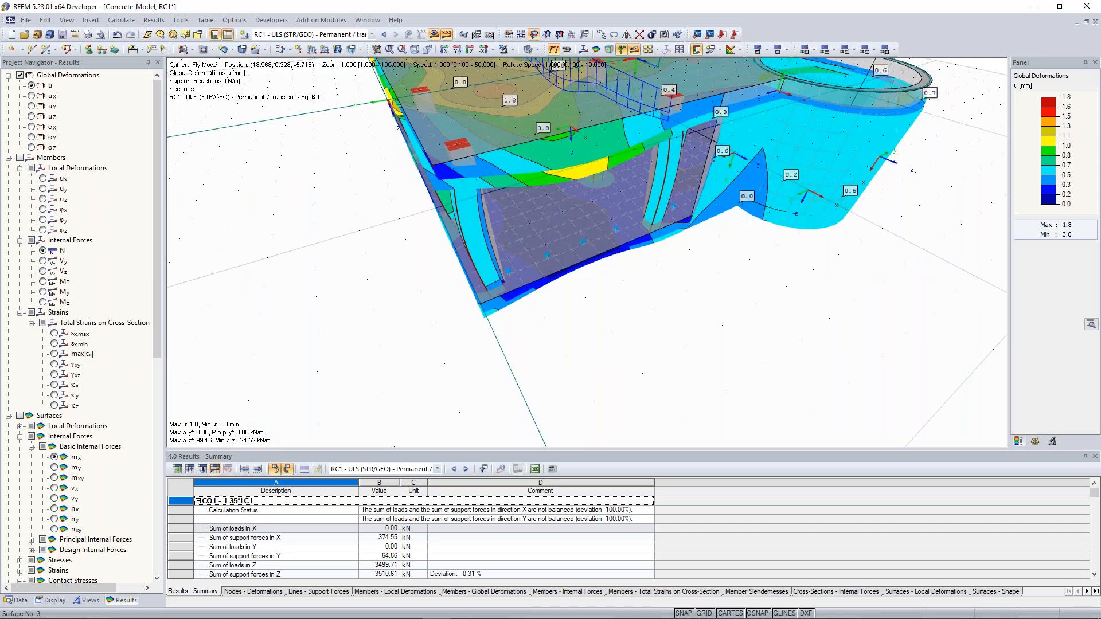
key(w)
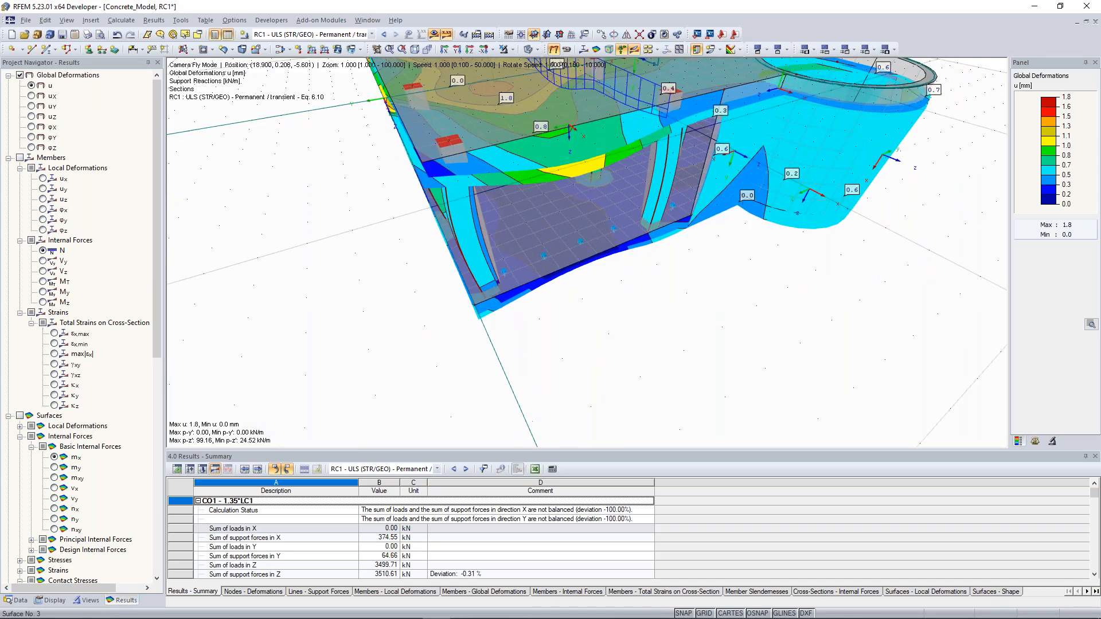
key(w)
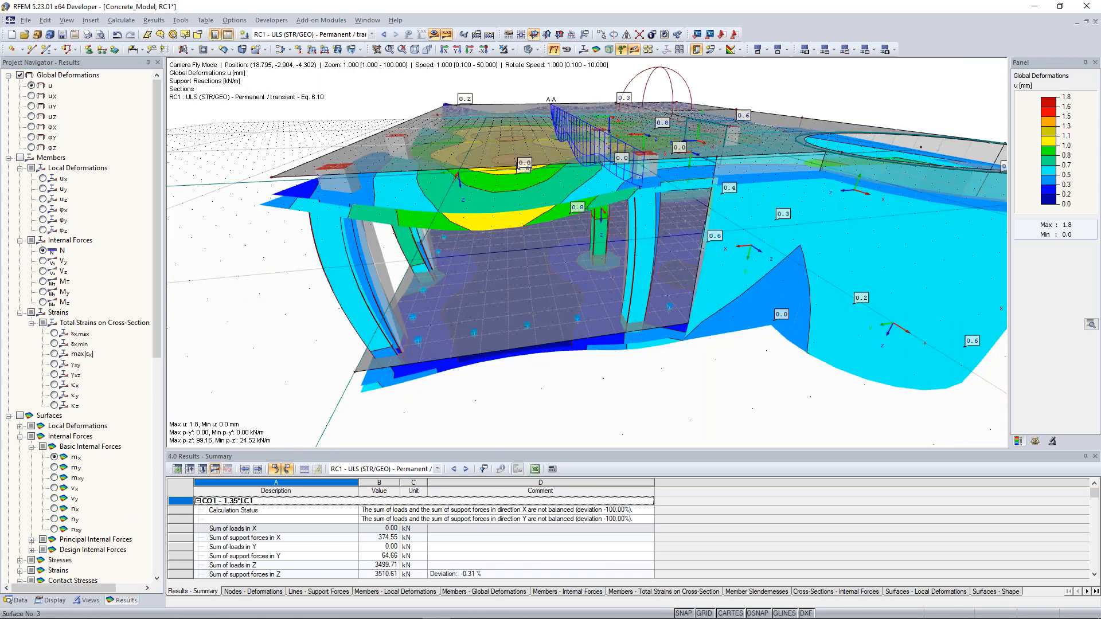
key(w)
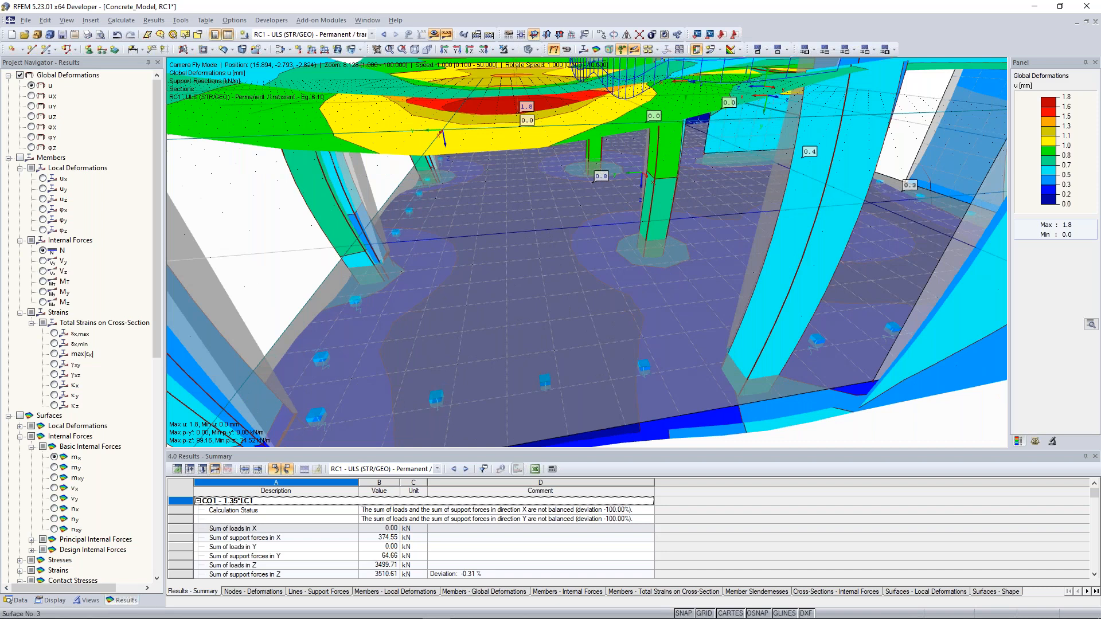
key(w)
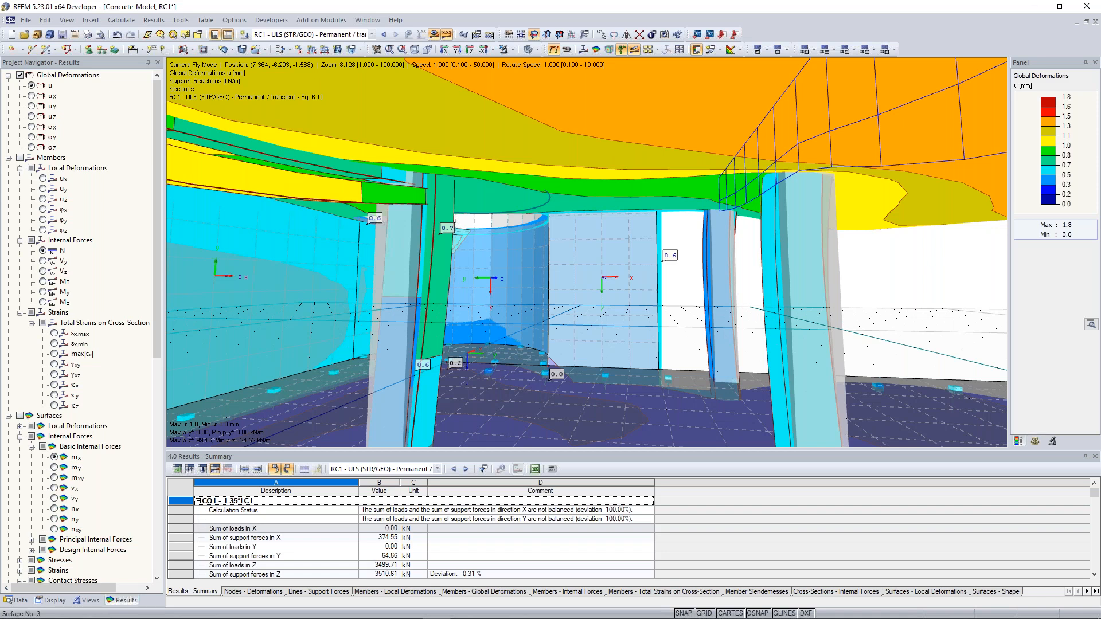
key(e)
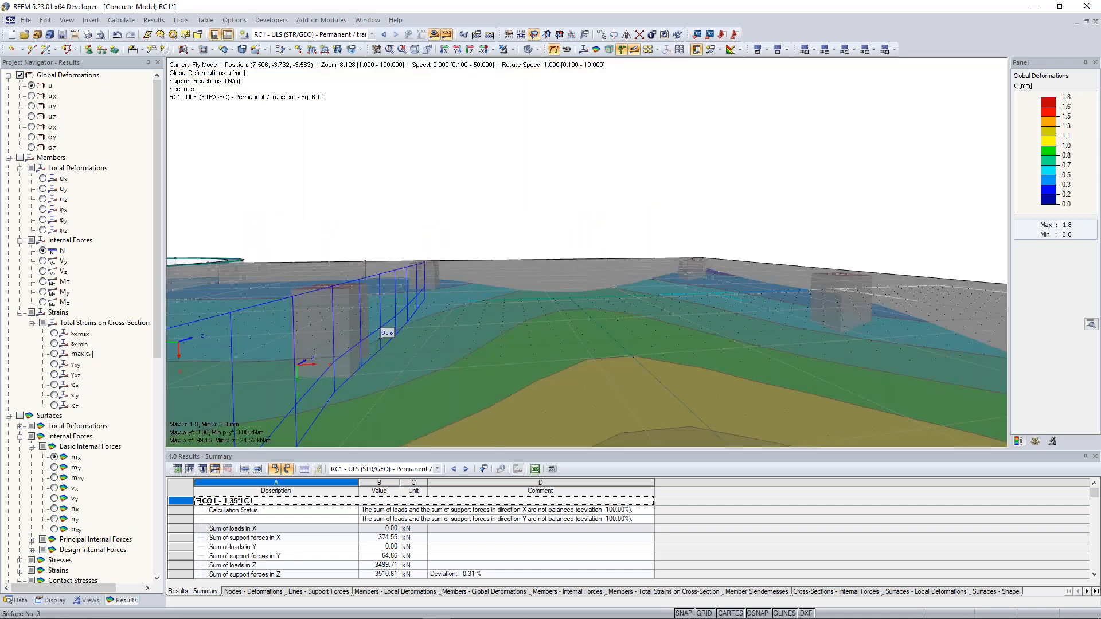
key(Up)
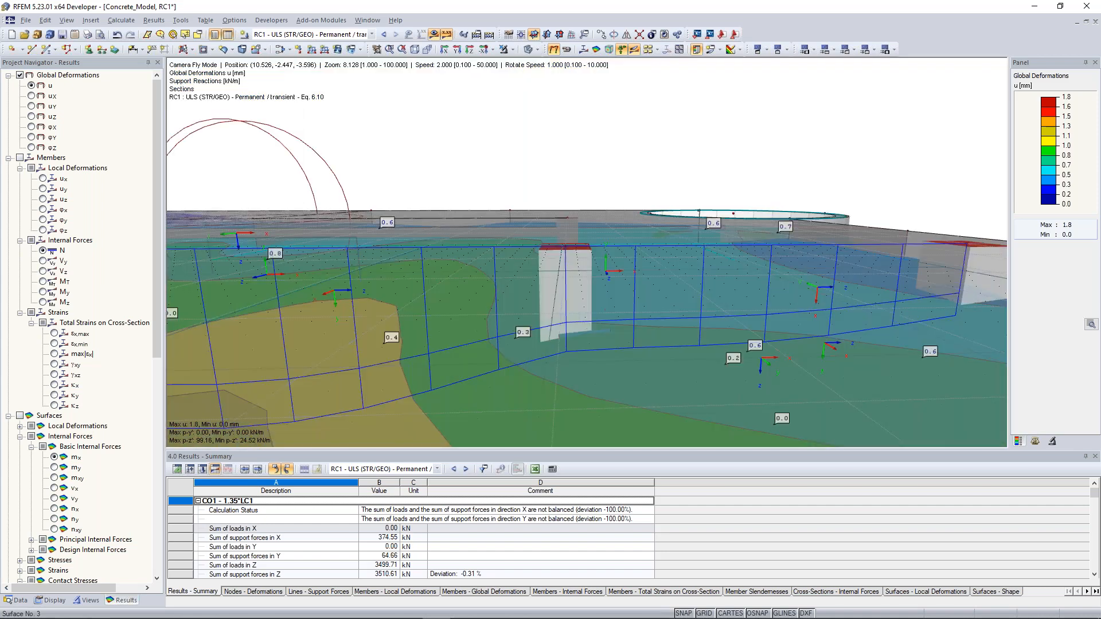
Step: Fly sideways above the roof slab, leave camera fly mode and view the whole deformed building
key(d)
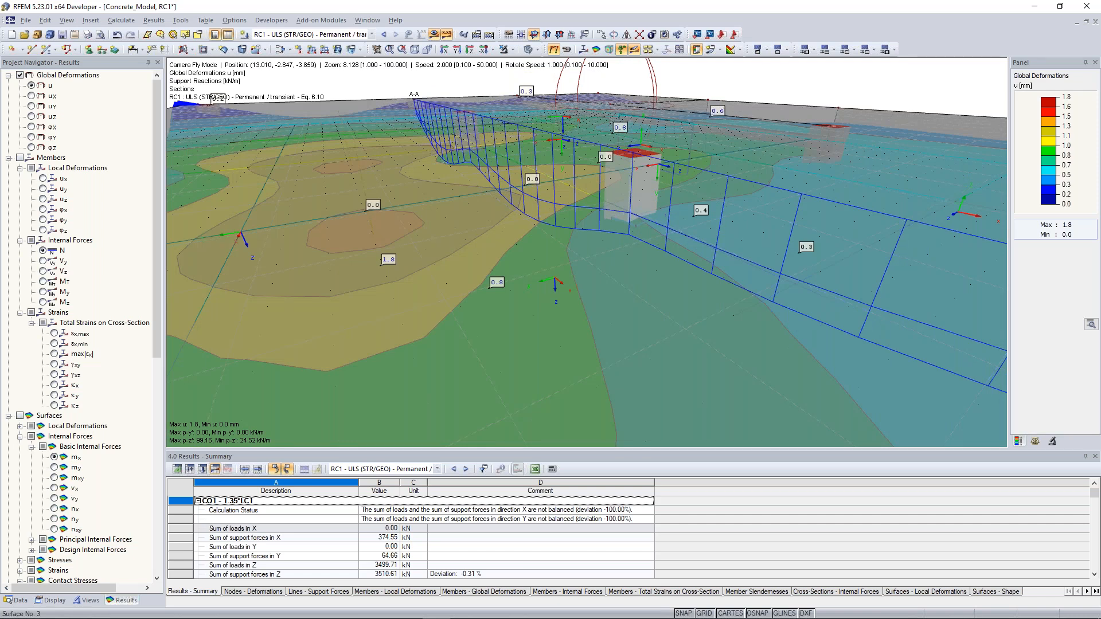
key(Escape)
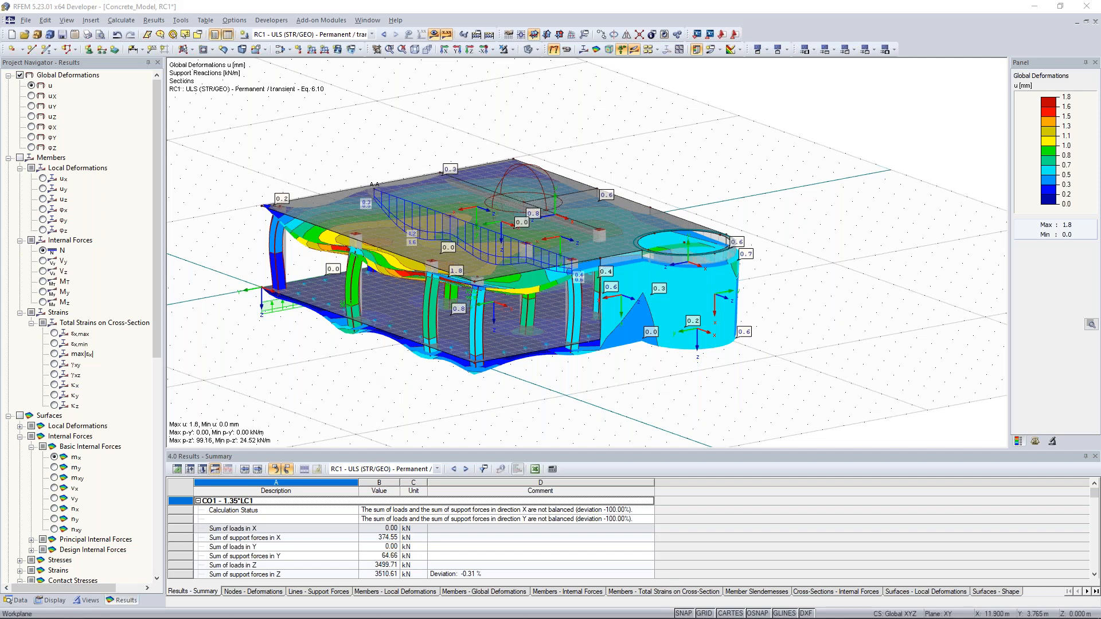
ctrl+middle_drag(339, 367, 975, 390)
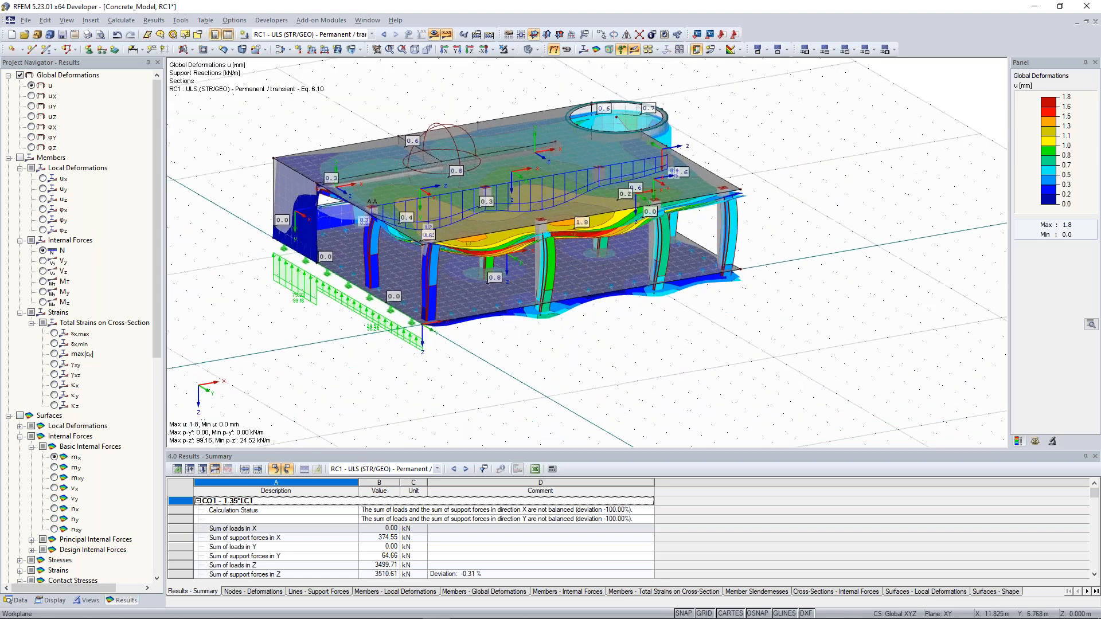
Step: Start a new user-defined coordinate system with its origin at node 17 and its positive U-axis point at node 18
right_click(791, 139)
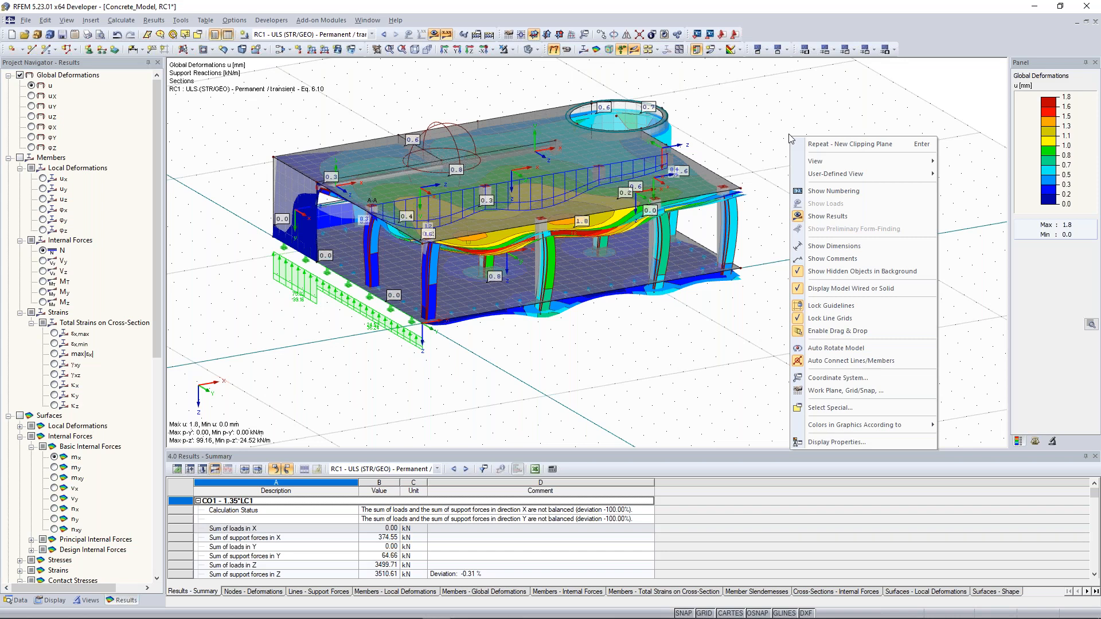
click(838, 378)
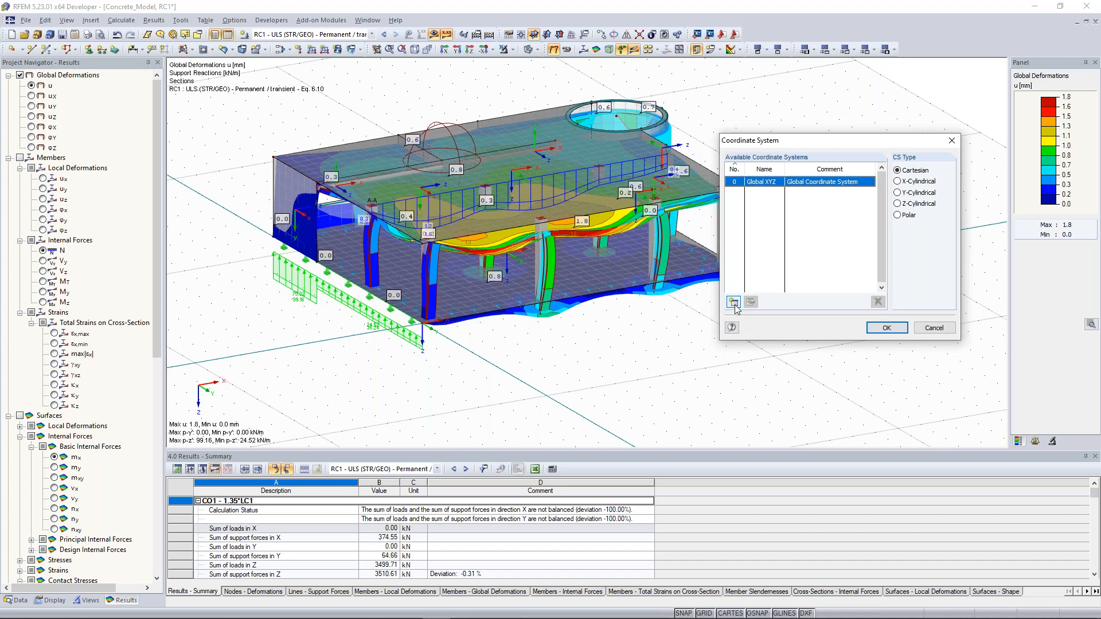
click(734, 303)
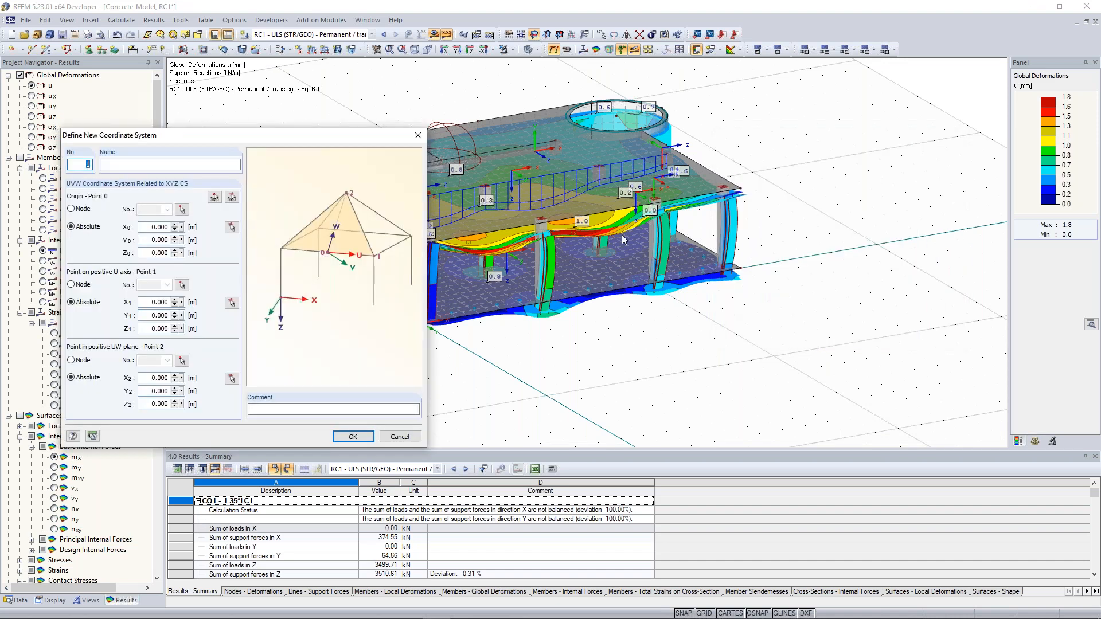
drag(340, 137, 250, 146)
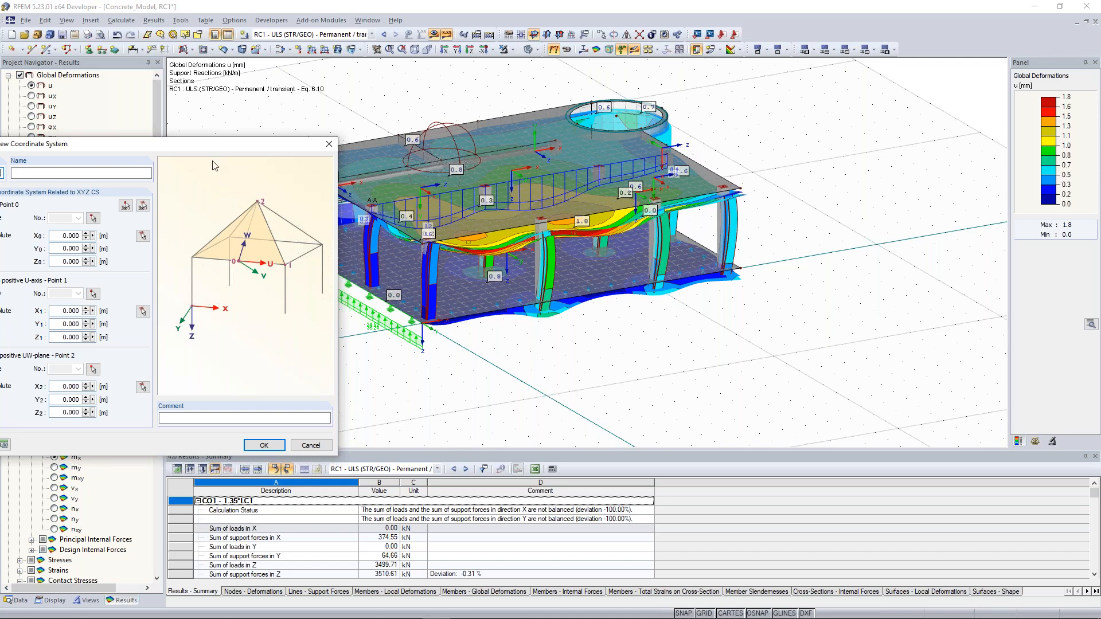
drag(206, 144, 883, 97)
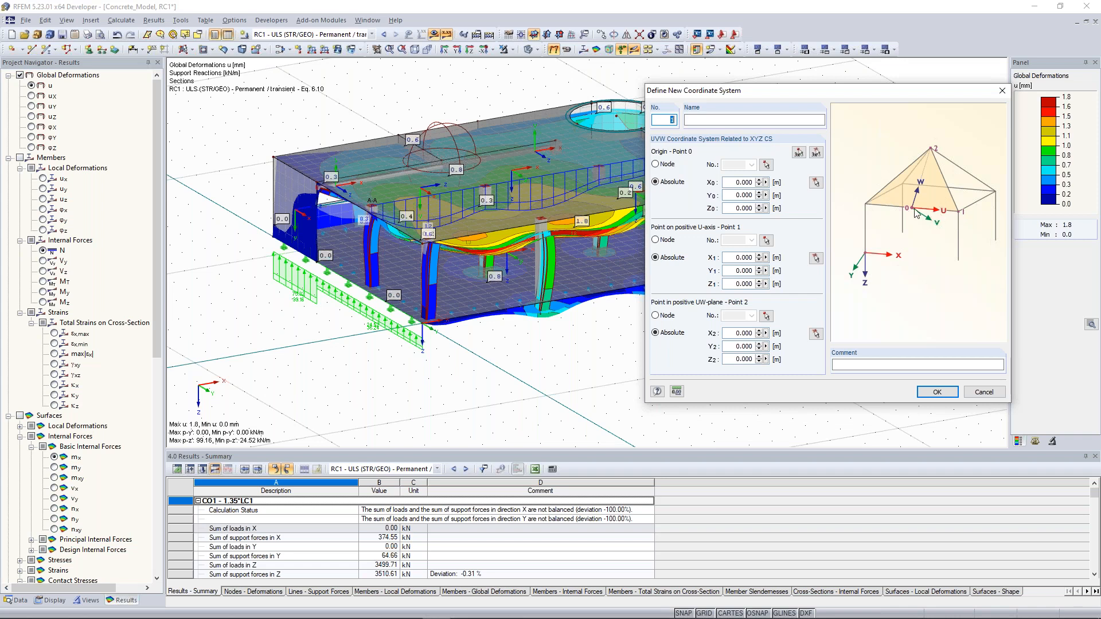
click(766, 166)
scroll(547, 212, up, 8)
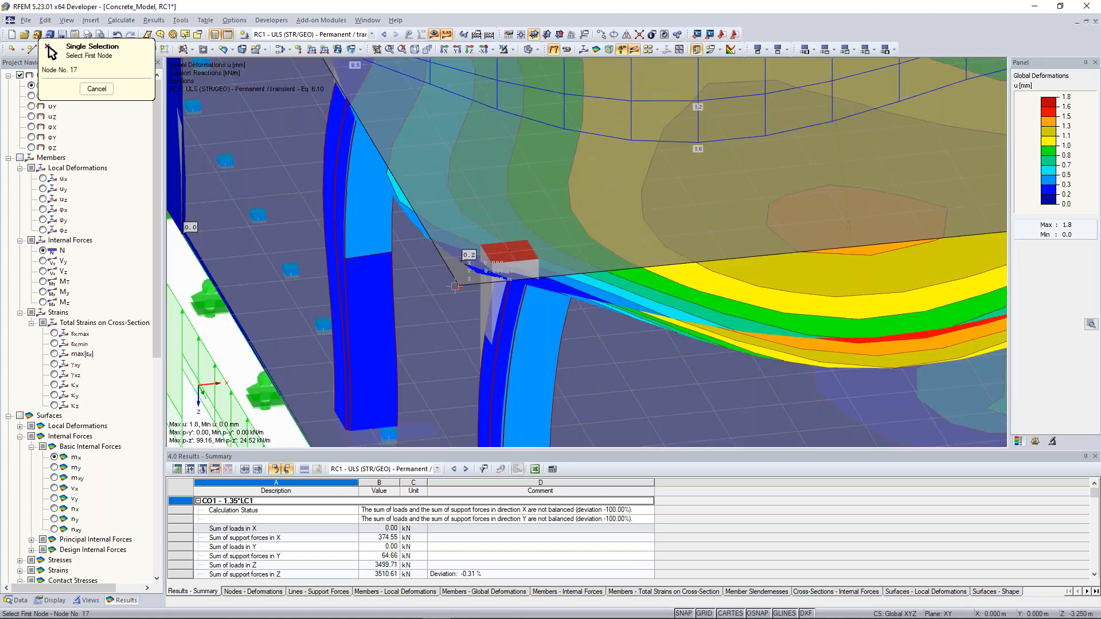
click(456, 286)
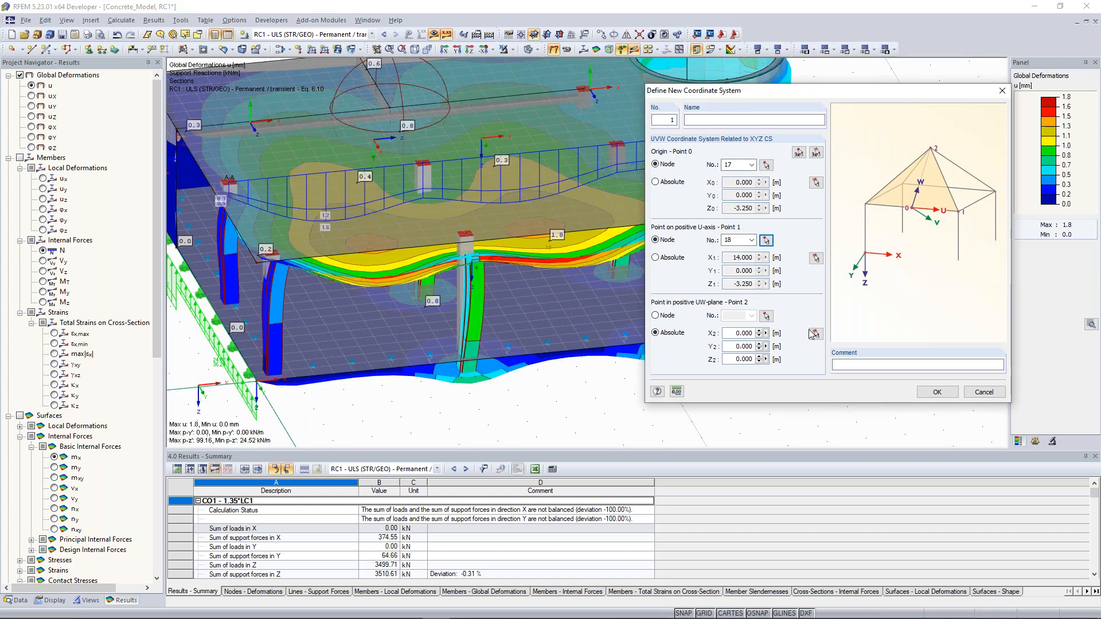
Step: Set the UW-plane point to 0.000, -12.000, -3.250 m, name the coordinate system Favorite COS and make it active
click(814, 334)
middle_drag(536, 247, 711, 311)
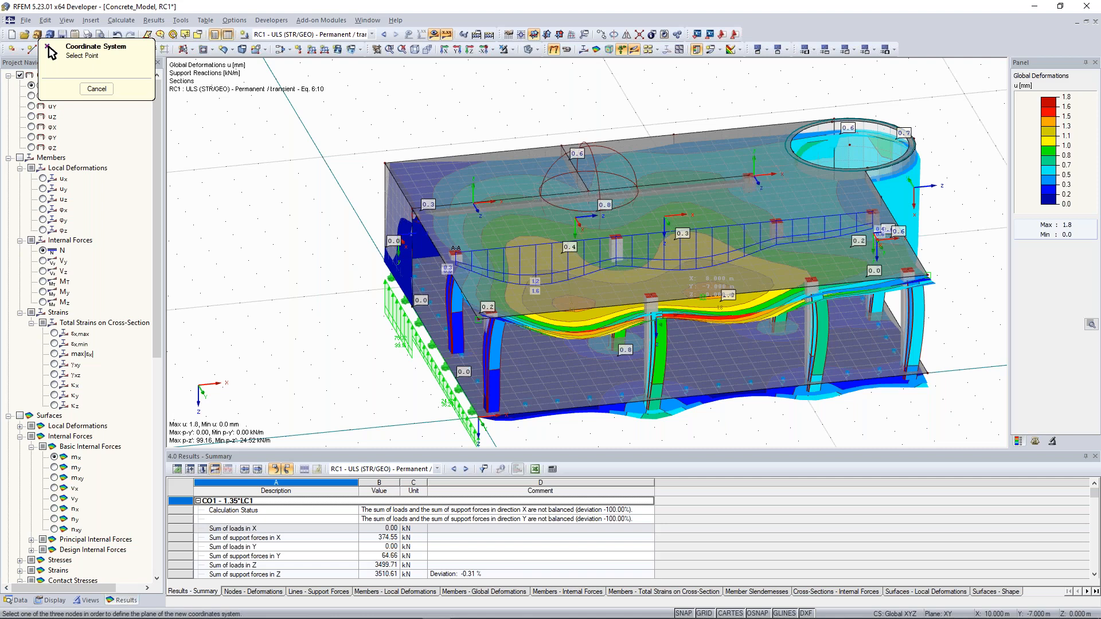
key(Escape)
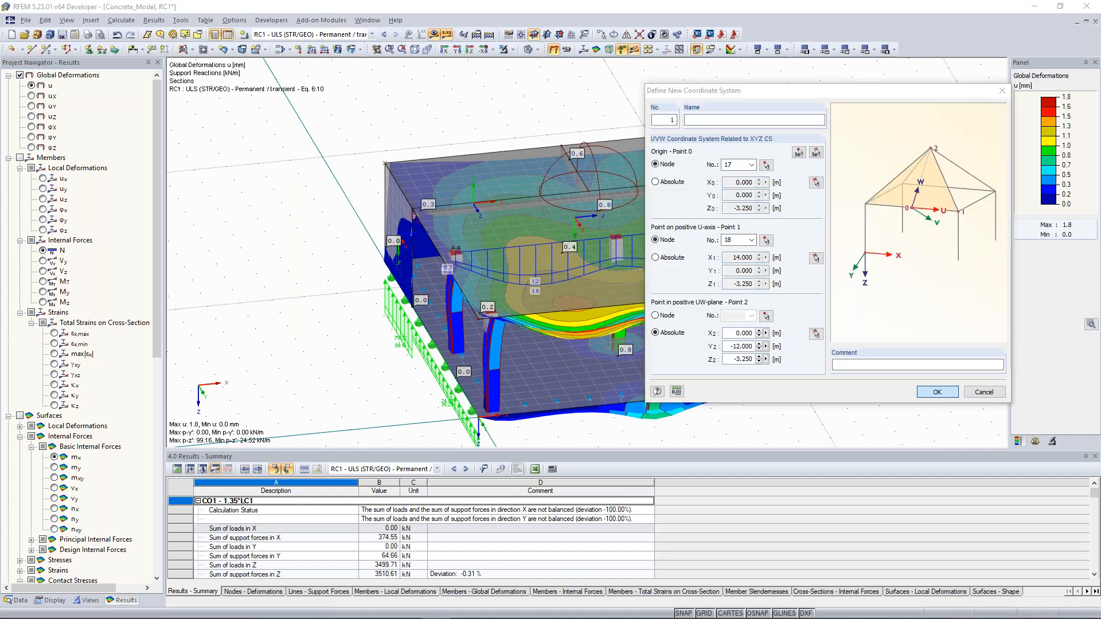
key(Escape)
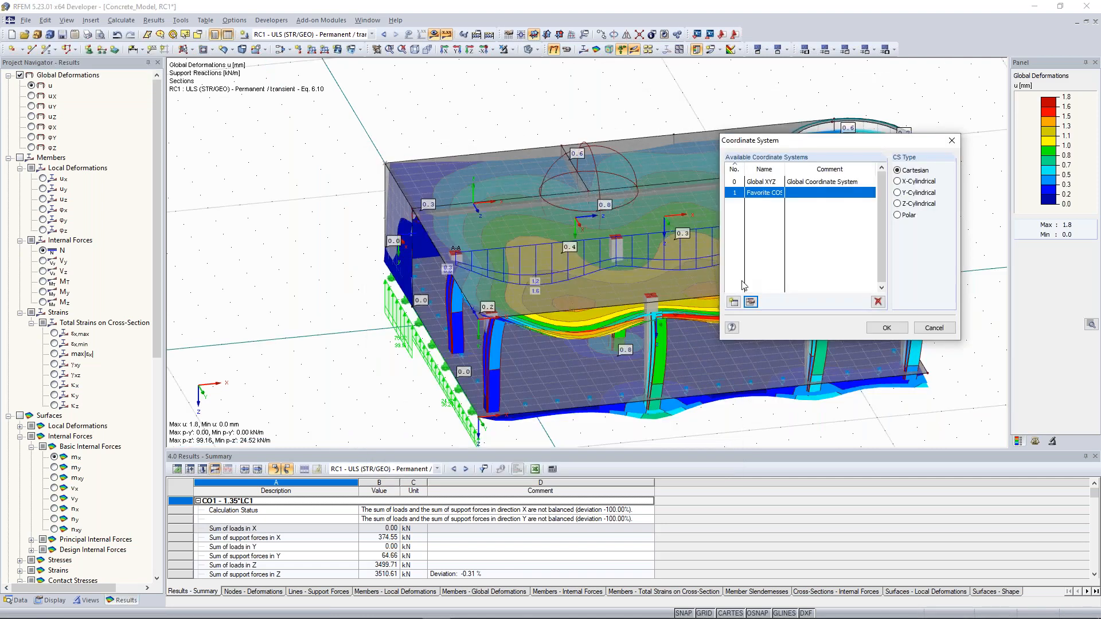
key(Escape)
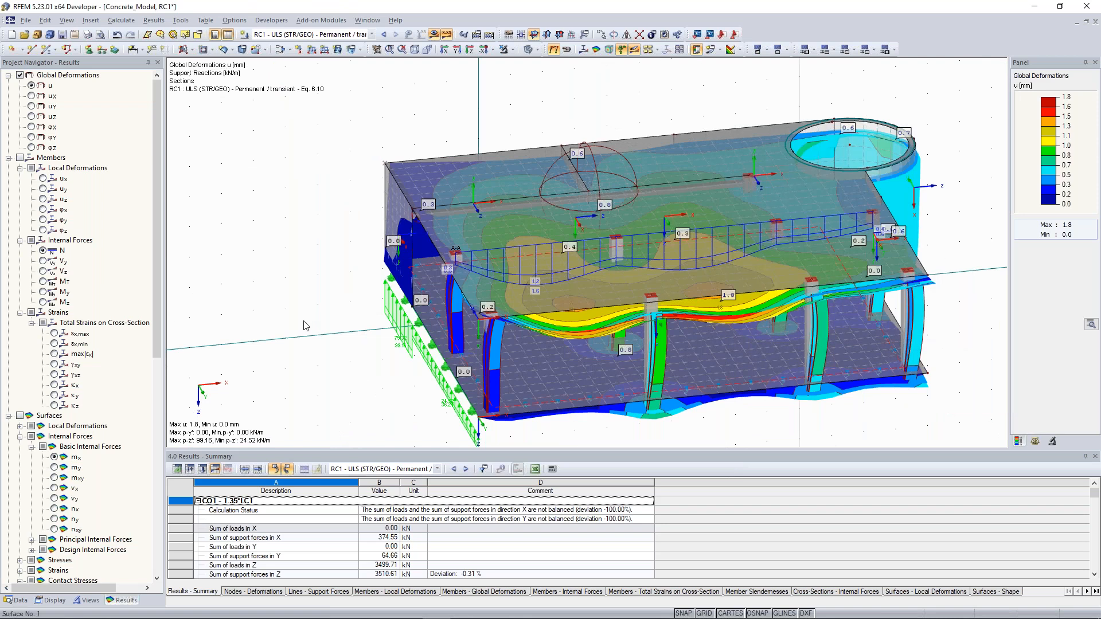
Step: Inspect the new coordinate system's work plane at the roof corner and hide the result display on the model
scroll(304, 326, up, 5)
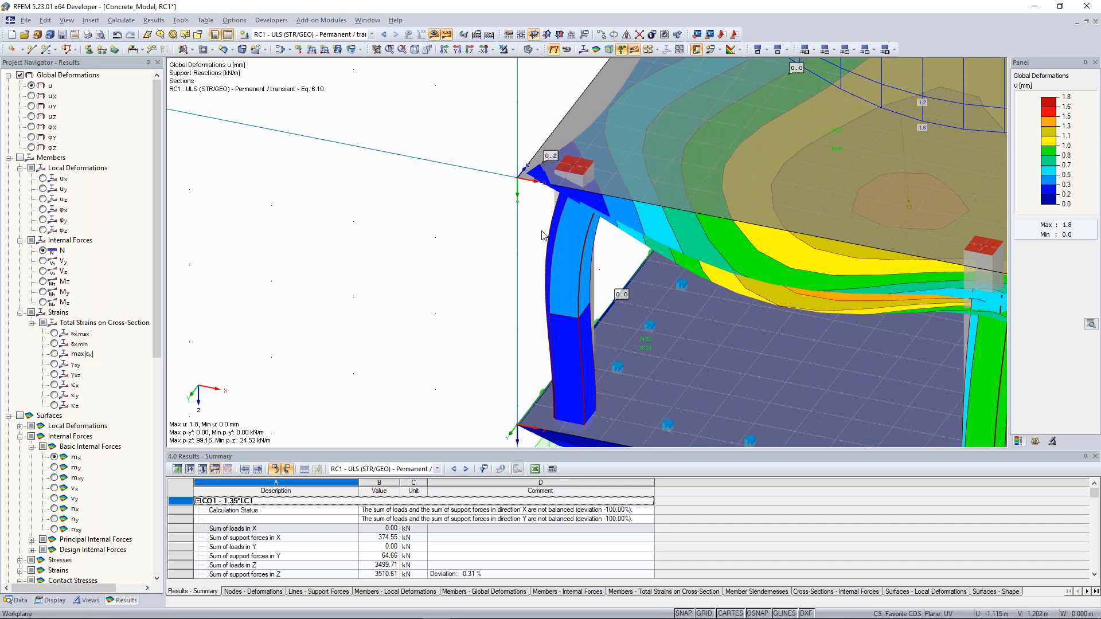
scroll(546, 258, down, 5)
click(434, 34)
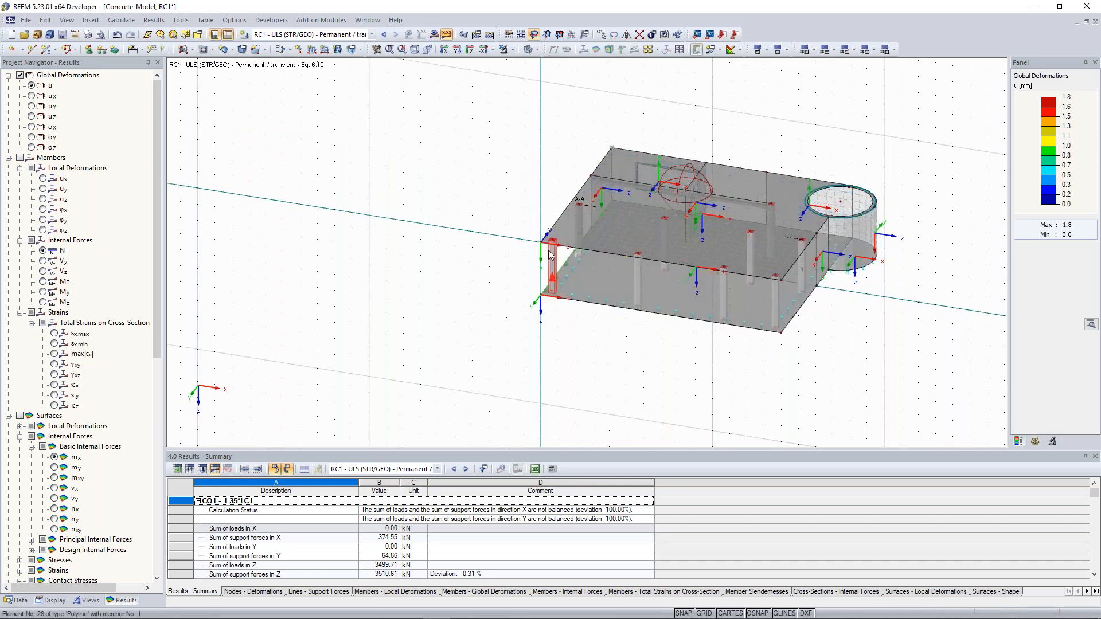
scroll(549, 255, up, 3)
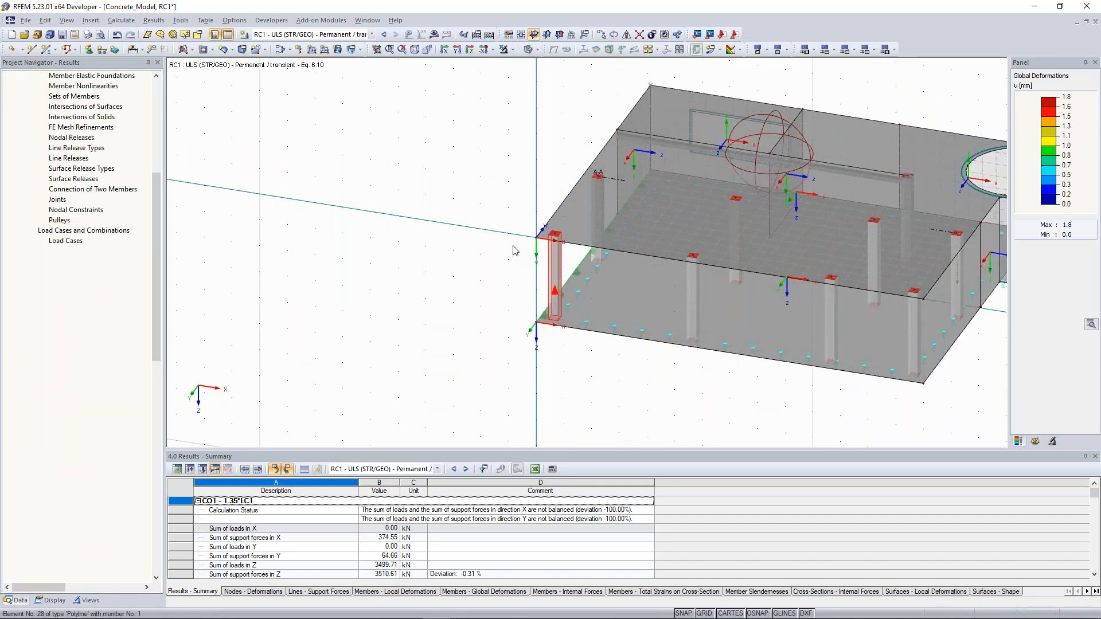
scroll(497, 256, up, 1)
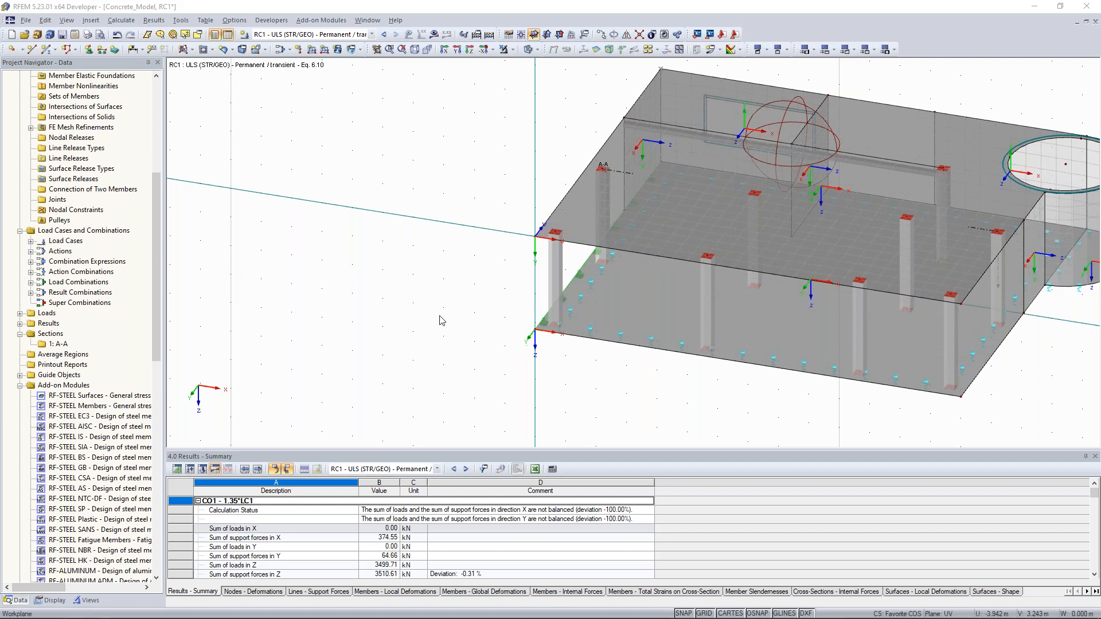
middle_drag(392, 312, 310, 290)
Step: Switch to load case LC5 - Imperfection towards +X and examine the inclinations applied to the columns
click(371, 34)
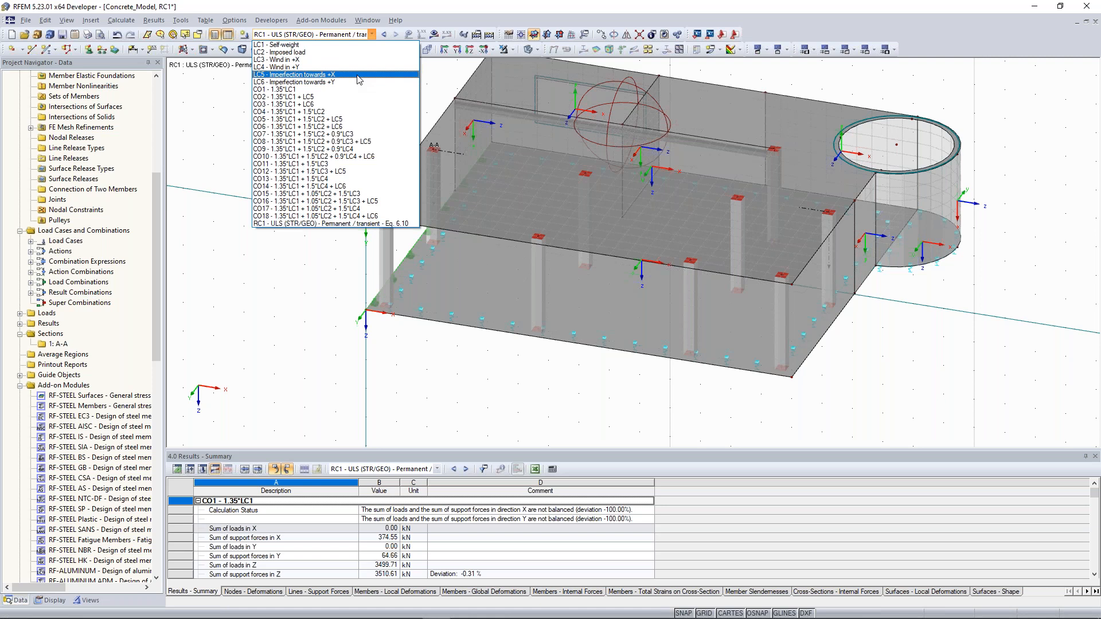
click(359, 75)
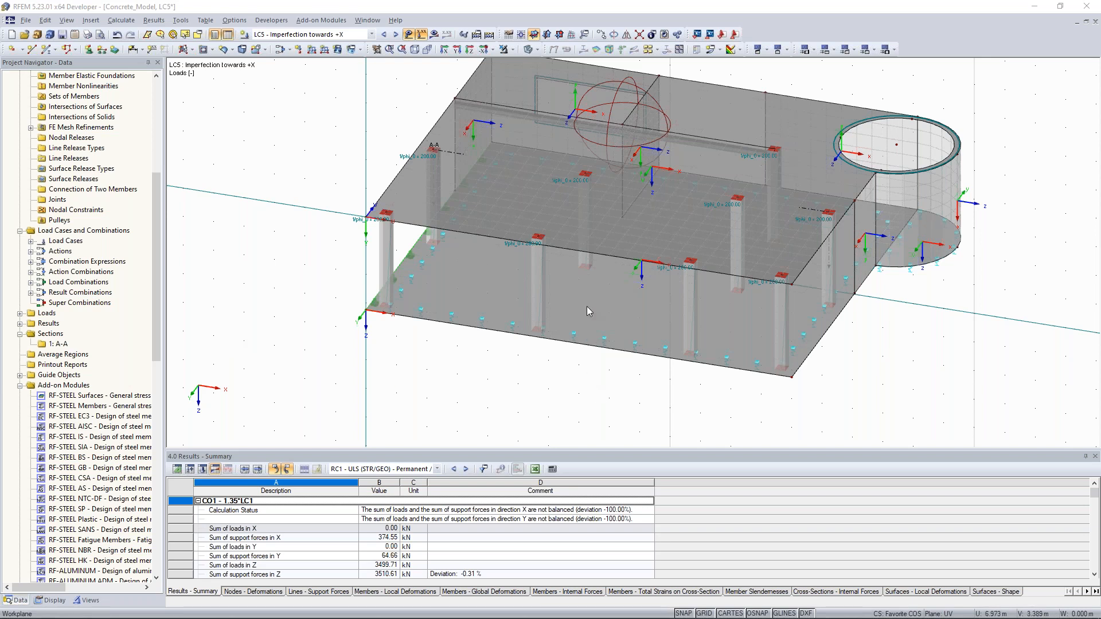
ctrl+middle_drag(573, 303, 500, 322)
scroll(625, 290, up, 3)
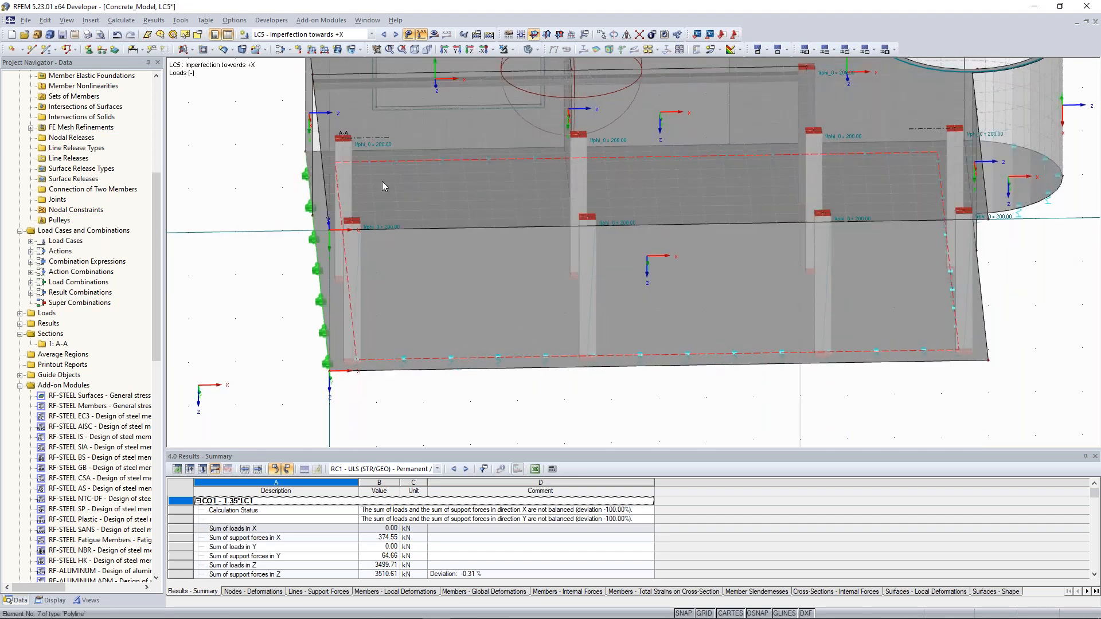
ctrl+middle_drag(442, 238, 369, 248)
scroll(370, 248, up, 2)
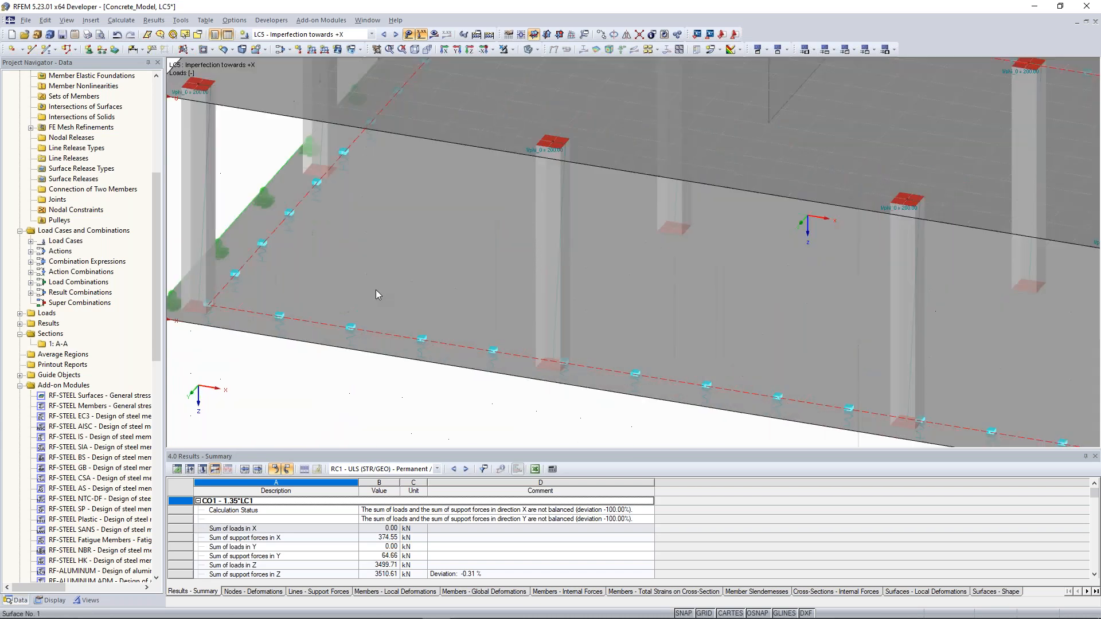
scroll(370, 247, down, 2)
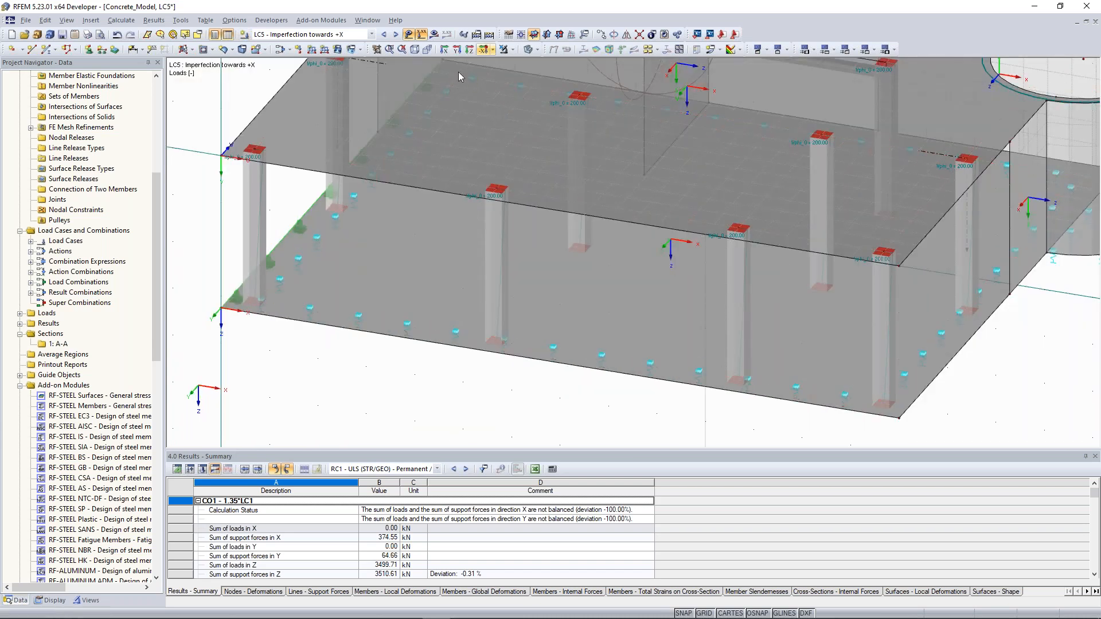
Step: Show the model as a wireframe and examine the column imperfections and the foundation symbols along the floor slab
ctrl+middle_drag(447, 303, 505, 291)
scroll(504, 292, up, 2)
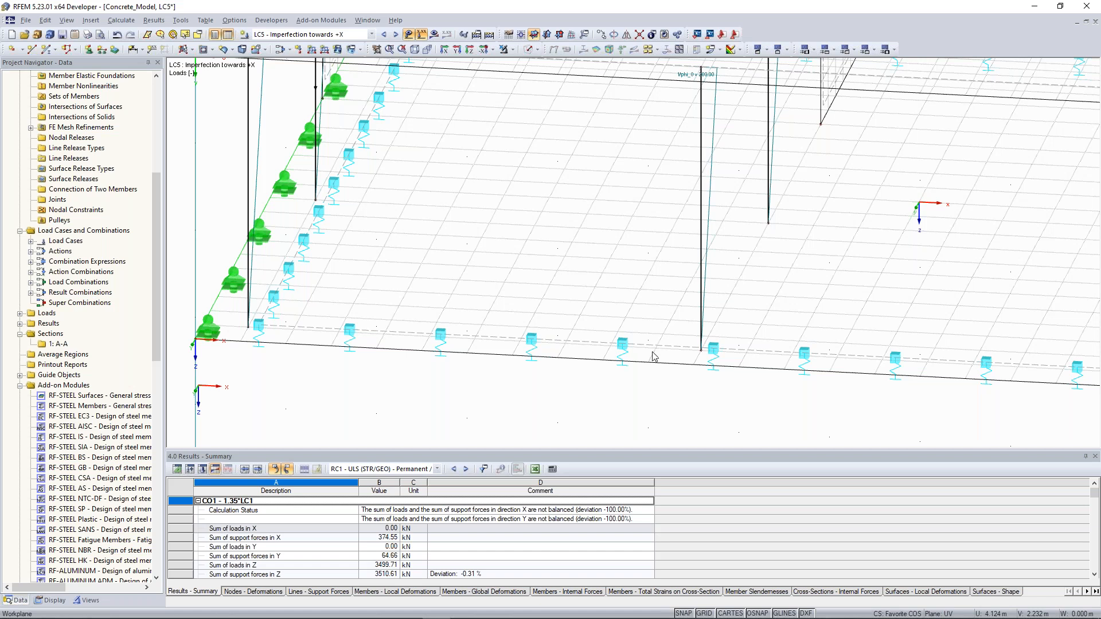
scroll(654, 356, down, 2)
scroll(598, 347, up, 3)
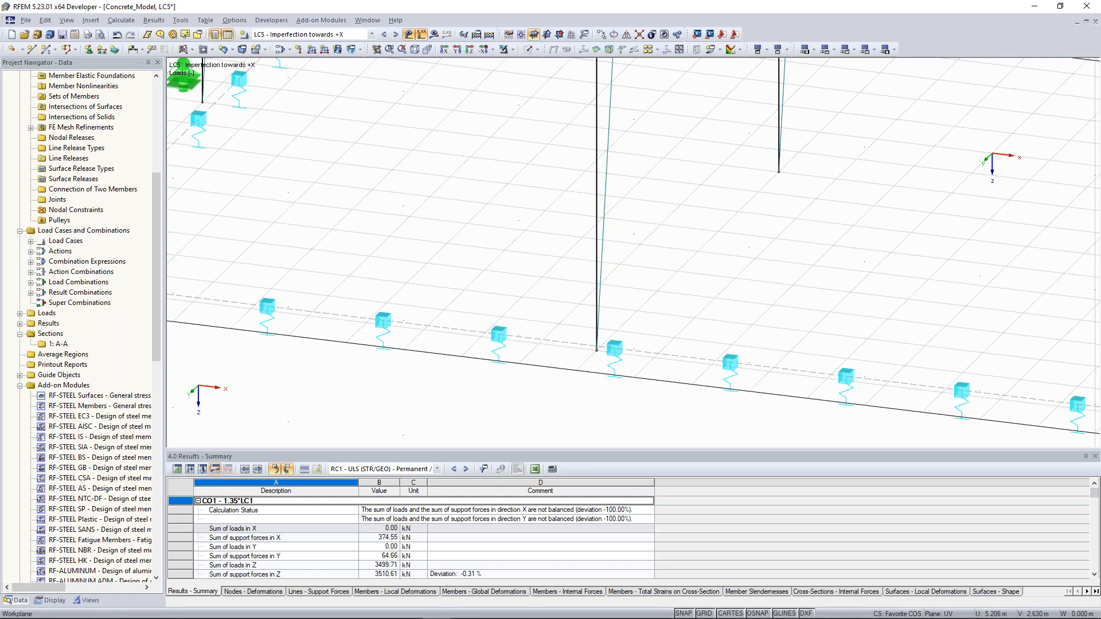
scroll(472, 271, down, 3)
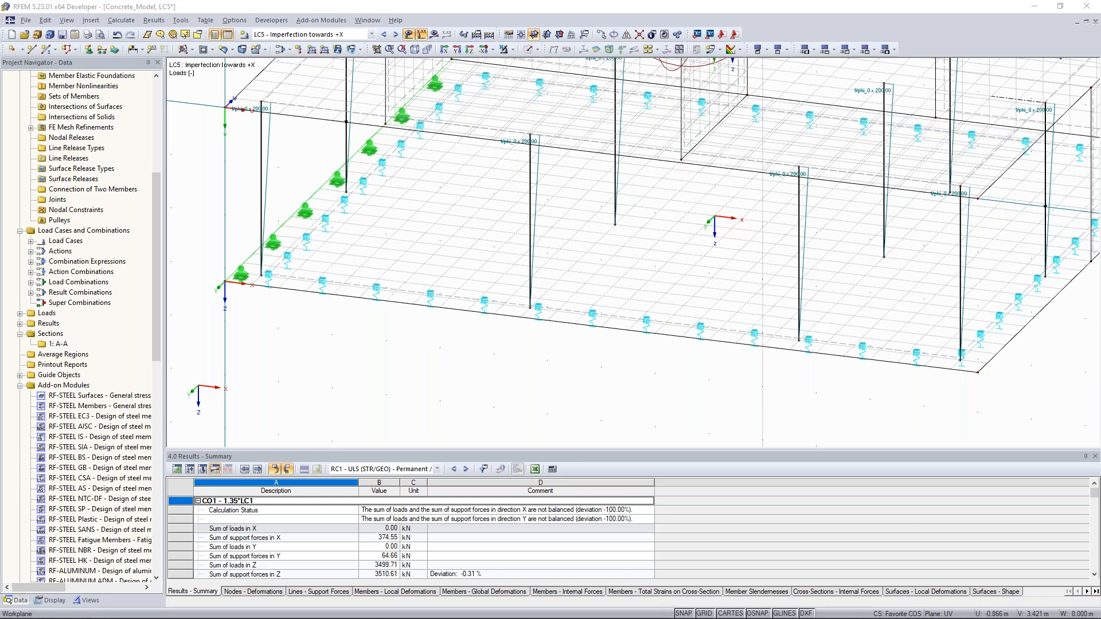
scroll(363, 332, down, 3)
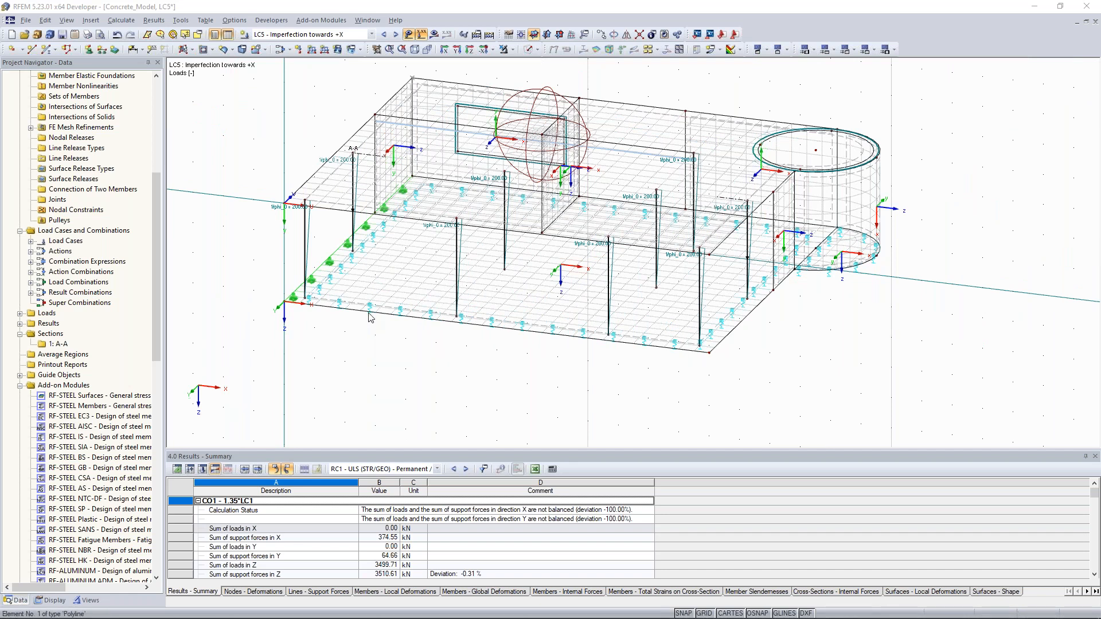
Step: Locate the RF-SOILIN soil-structure interaction module among the add-on modules
drag(156, 294, 156, 480)
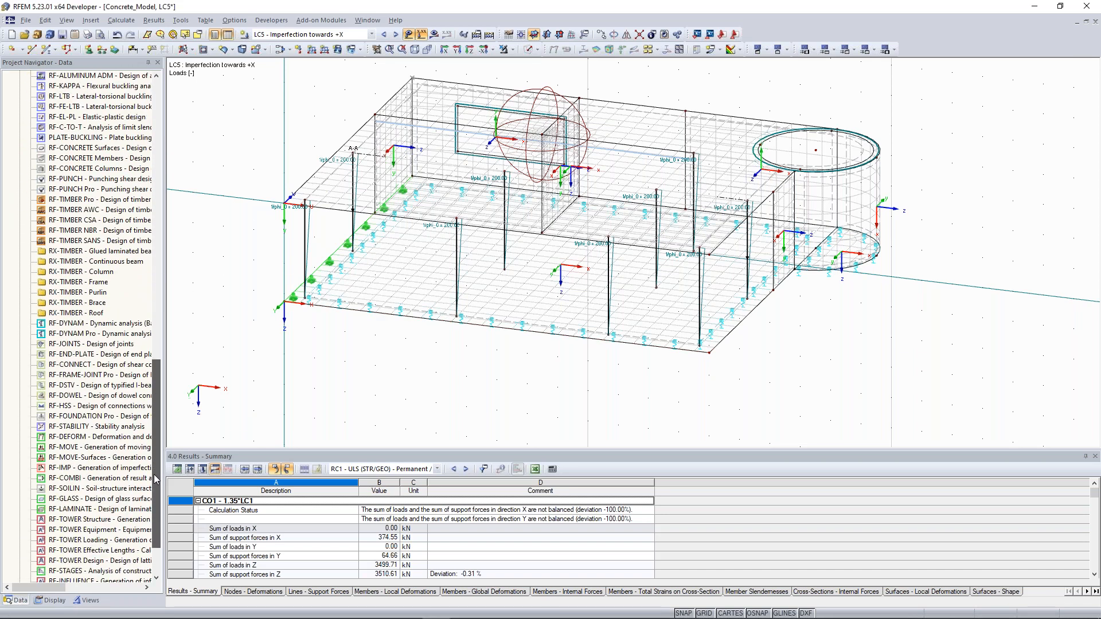
scroll(81, 456, down, 1)
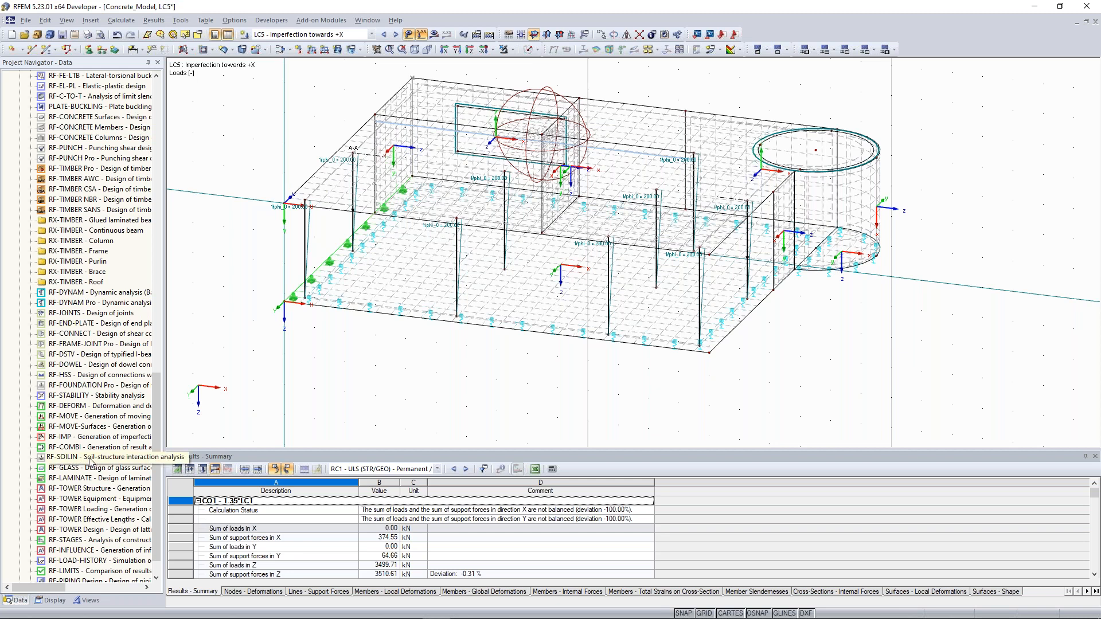
click(90, 457)
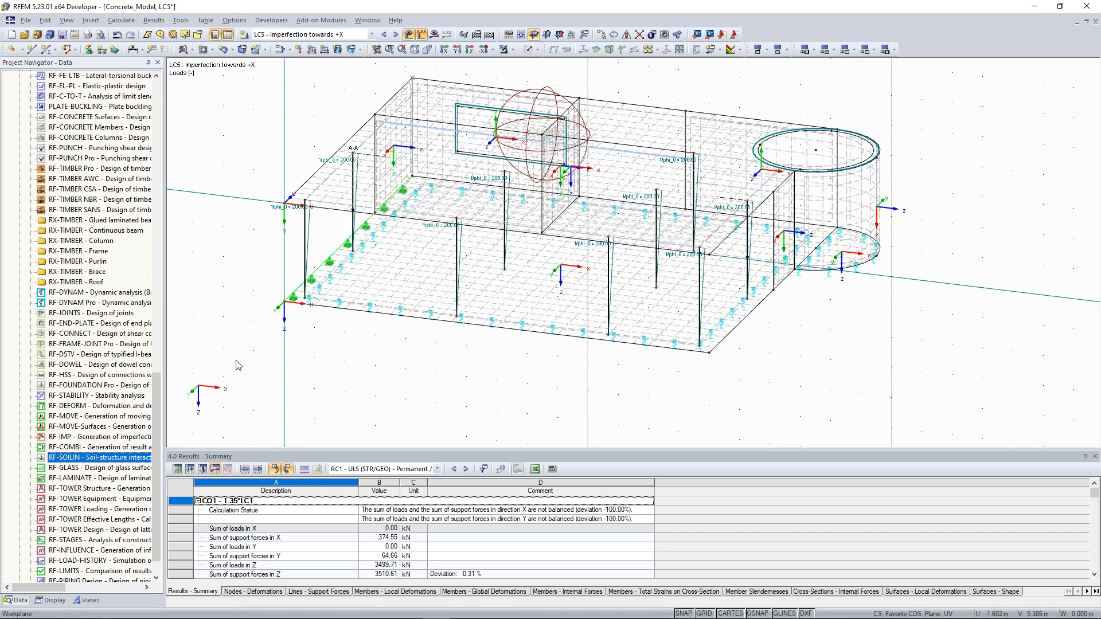
scroll(238, 365, down, 2)
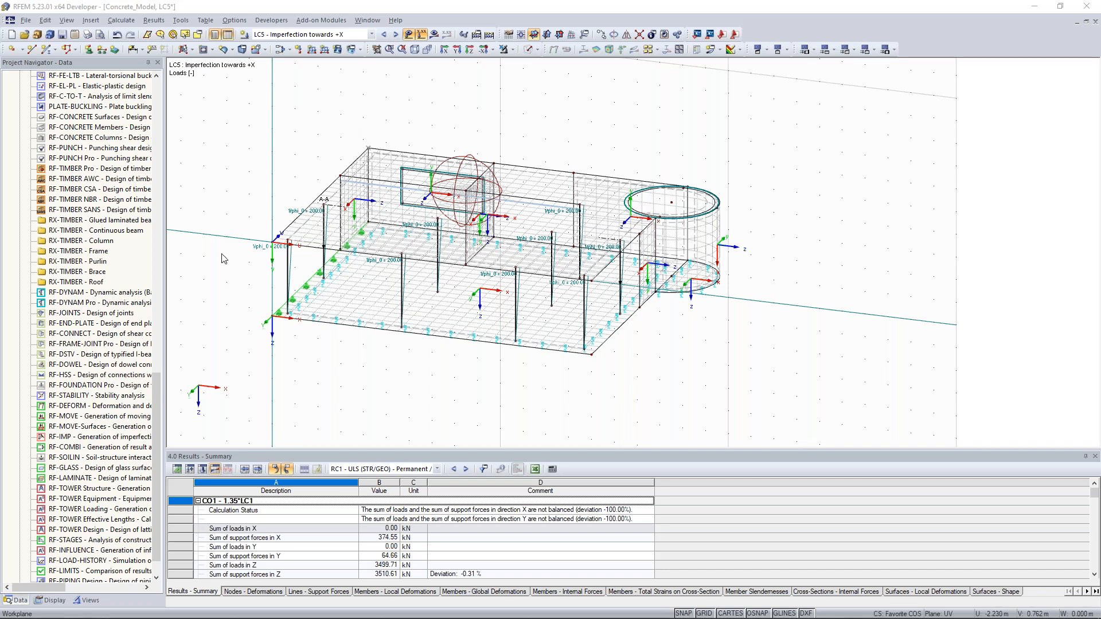
Step: Display the building as a solid model again and reset the active coordinate system to Global XYZ
click(529, 50)
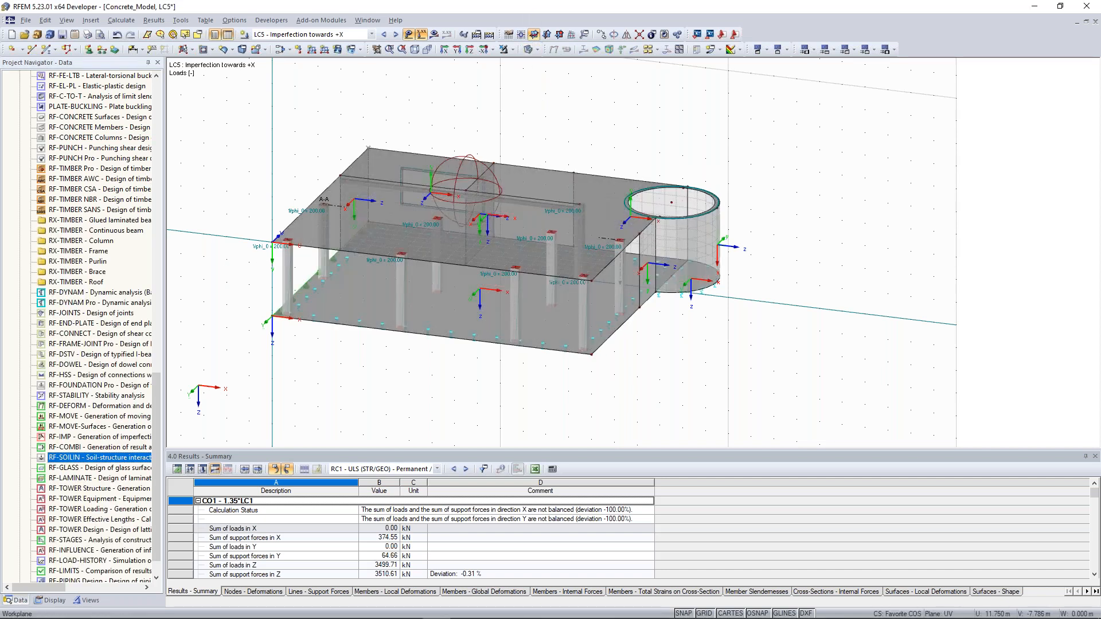
ctrl+middle_drag(589, 148, 459, 150)
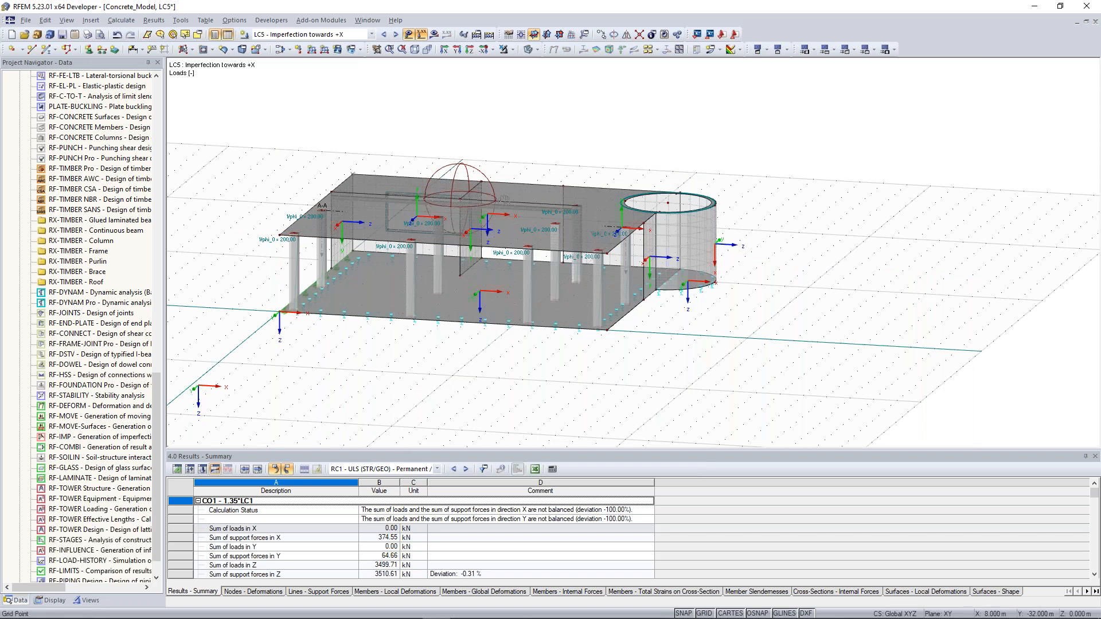
Step: Show the RC1 results and switch from global deformations to the basic internal forces m-y on the surfaces
ctrl+middle_drag(504, 199, 768, 293)
scroll(491, 230, up, 3)
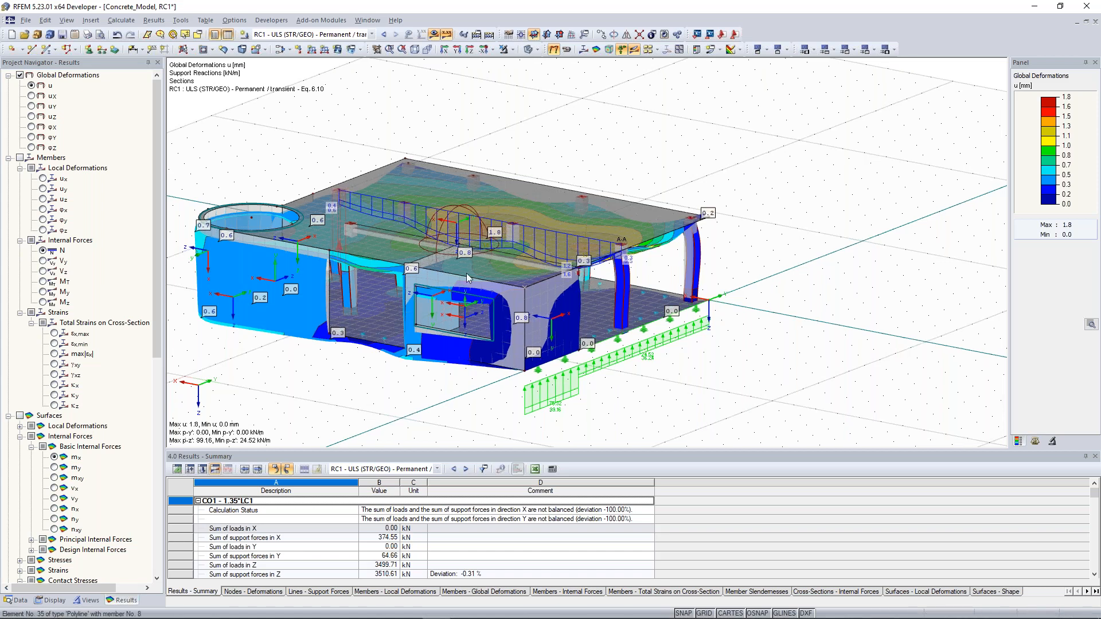
scroll(466, 273, up, 5)
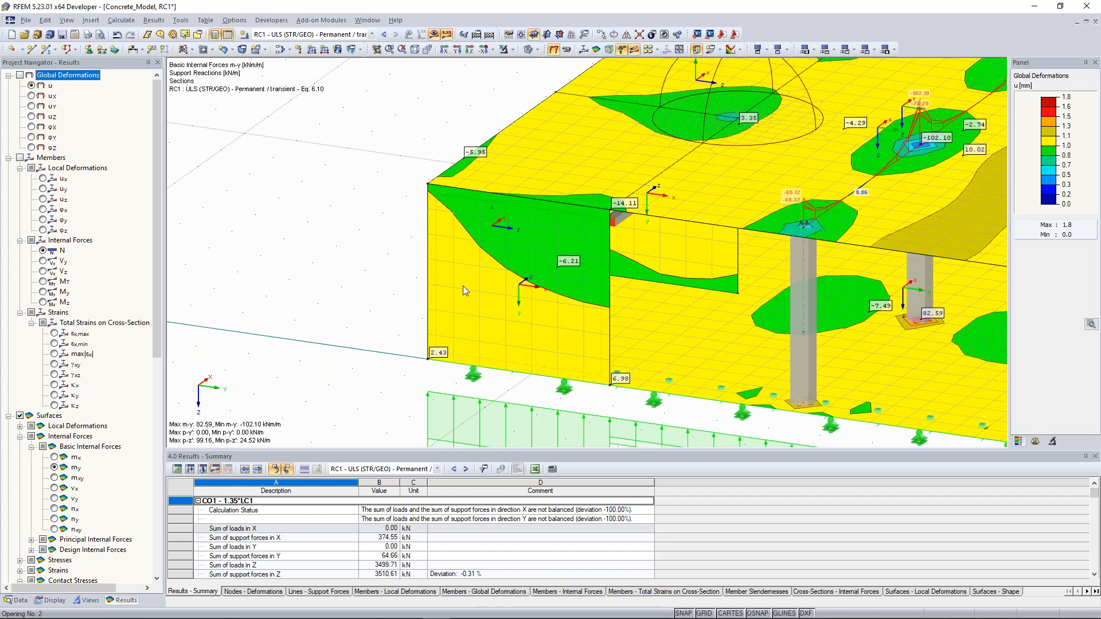
Step: Display the basic internal forces n-x and m-x on the building's surfaces
click(64, 489)
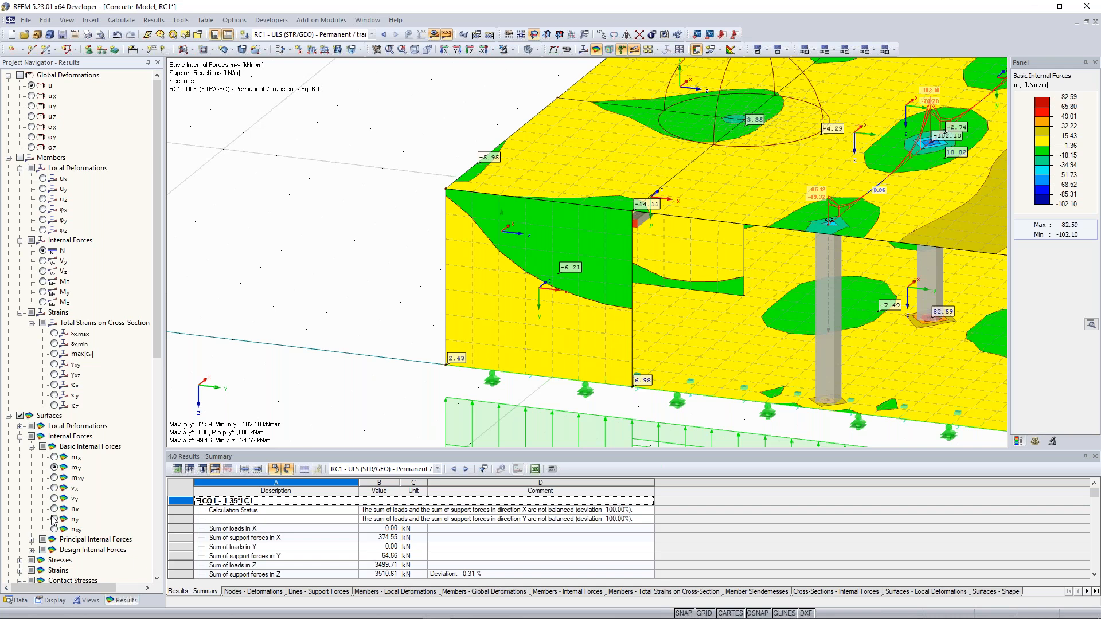
click(54, 509)
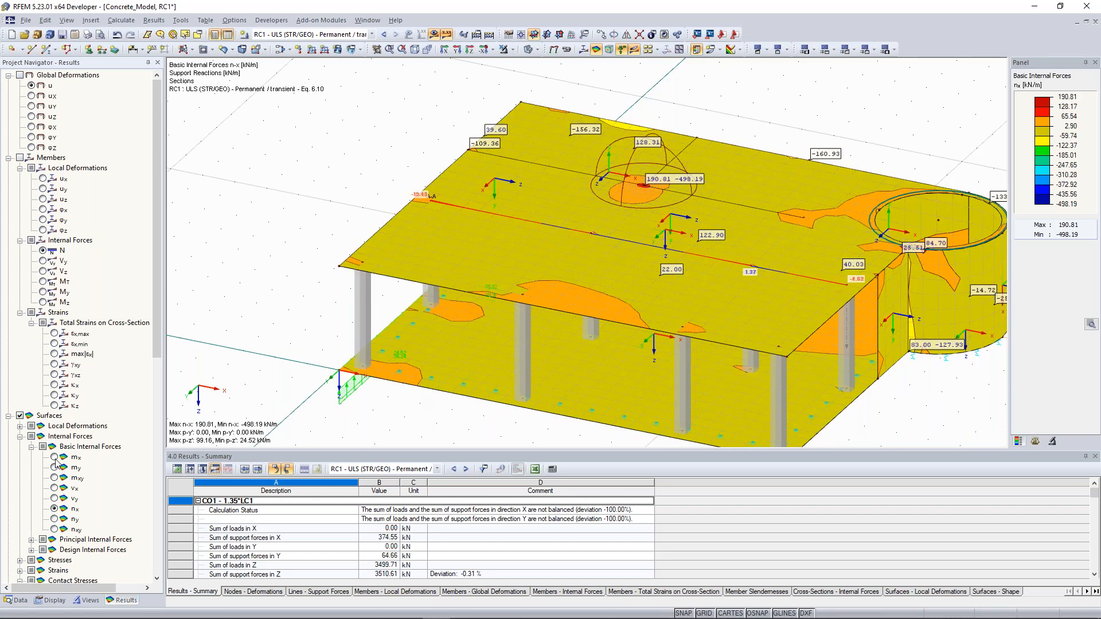
click(54, 457)
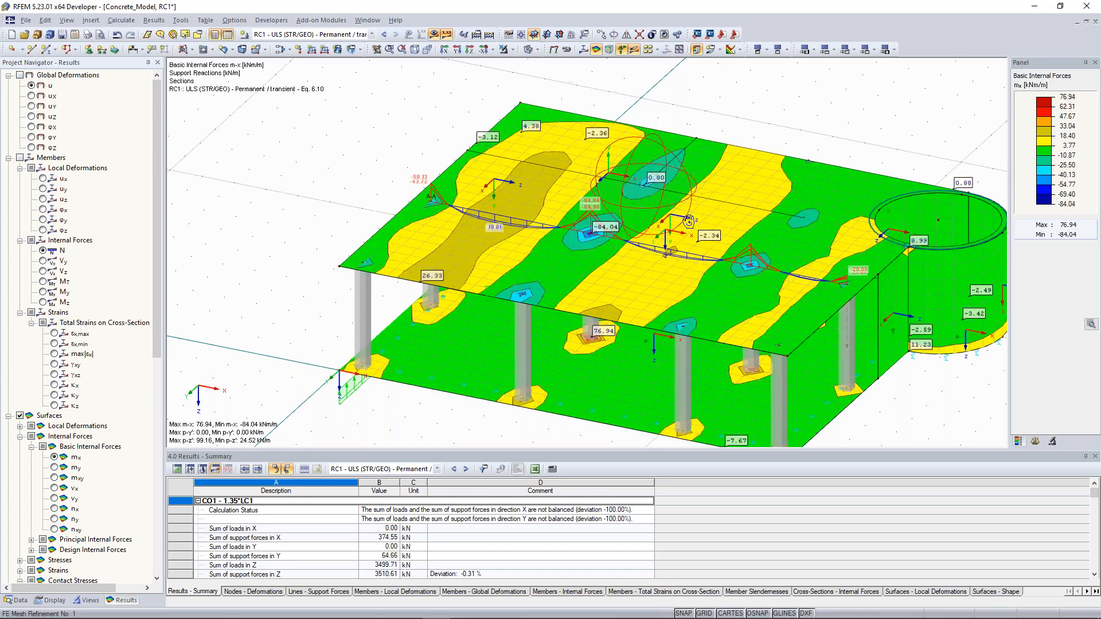
Step: Isolate the wall beside the cylinder to examine its m-x results, and display the n-y forces on the whole building
mouse_move(688, 221)
ctrl+middle_down()
mouse_move(723, 235)
mouse_move(679, 228)
ctrl+middle_up()
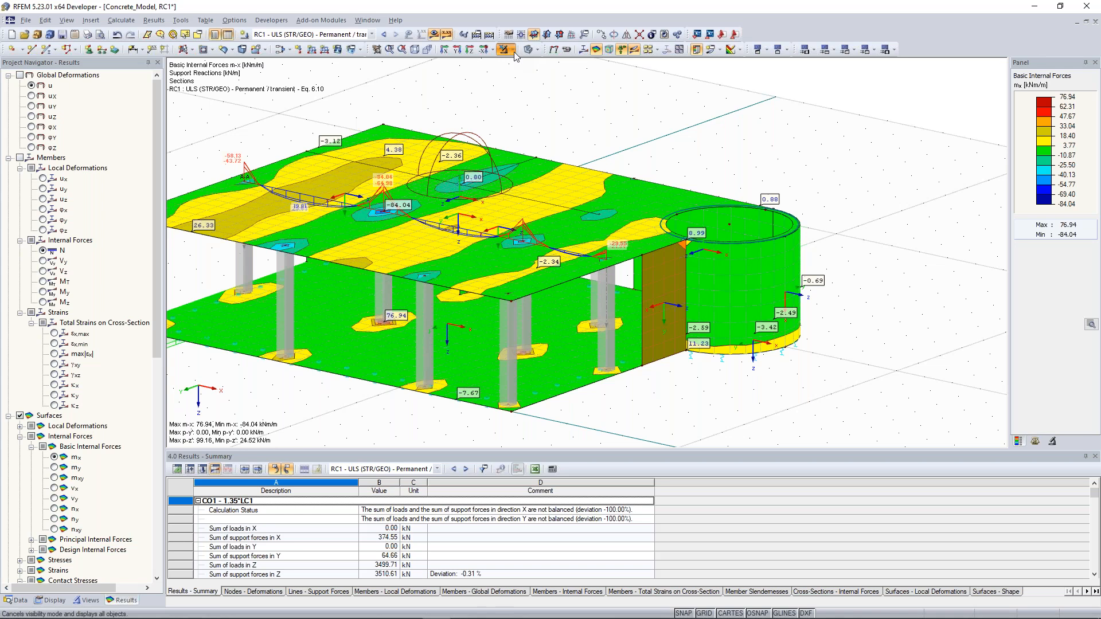
click(508, 51)
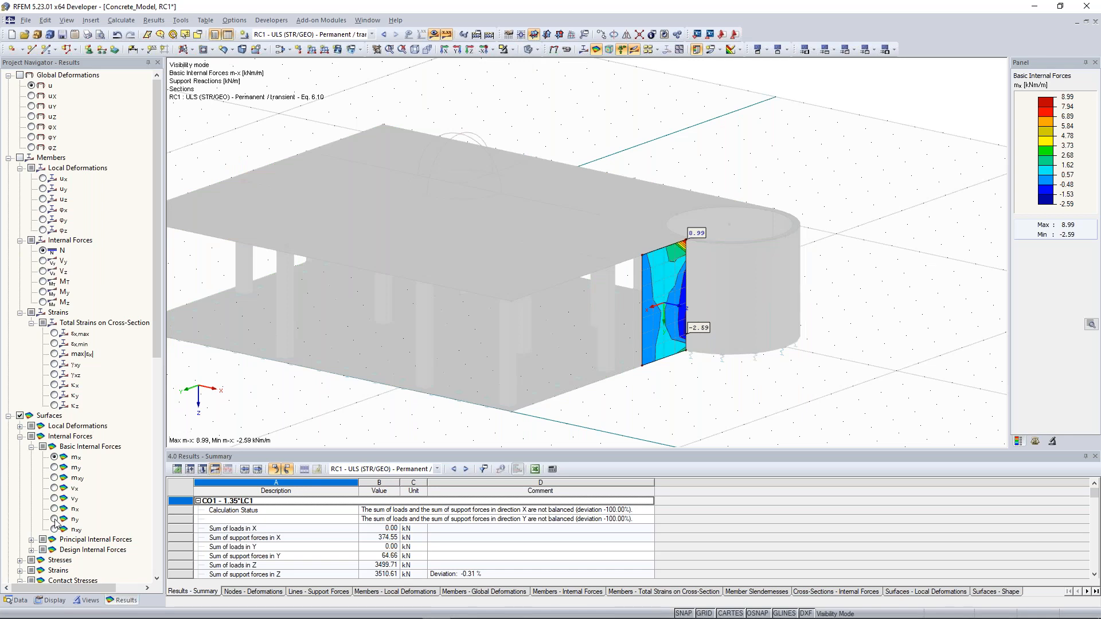
click(54, 519)
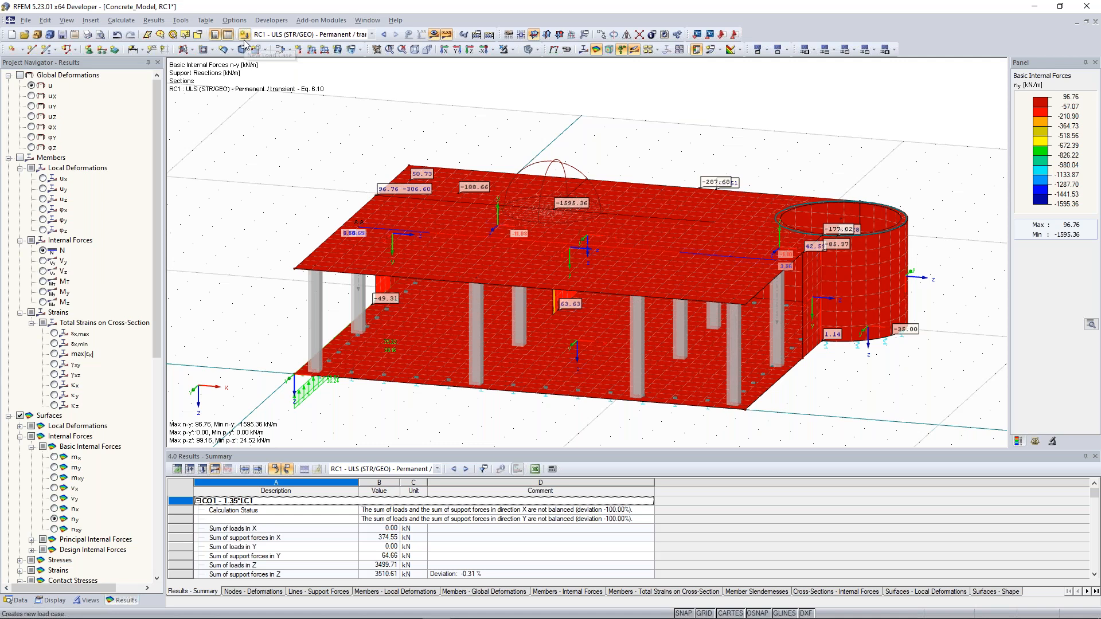
Step: Activate load case LC3 - Wind in +X and inspect the settings for a new member load and the existing roof-edge line load
click(245, 41)
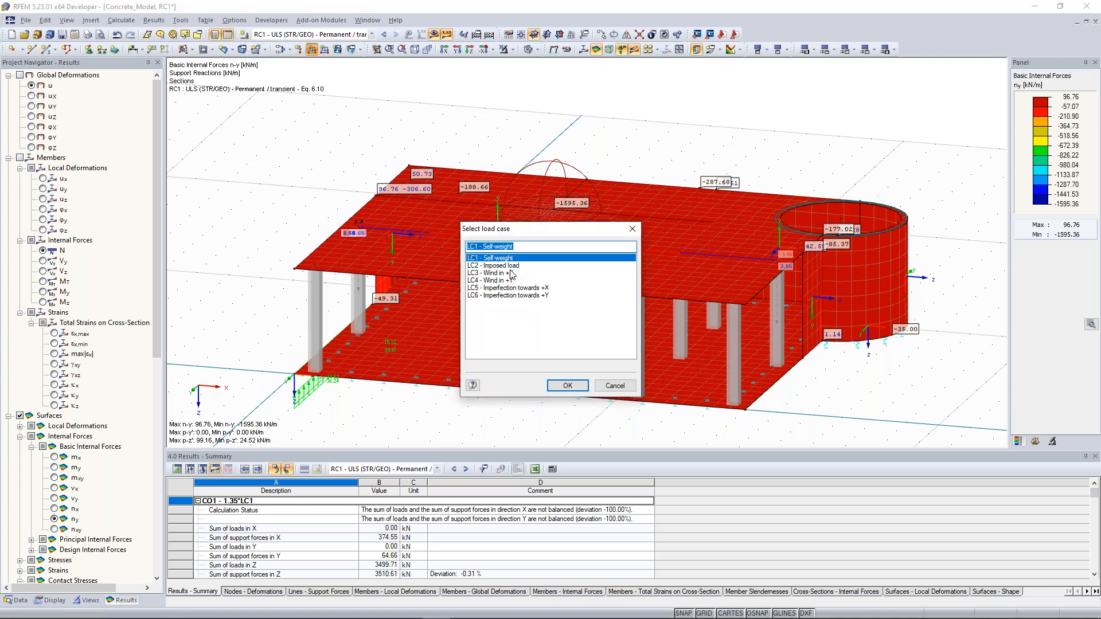
double_click(497, 273)
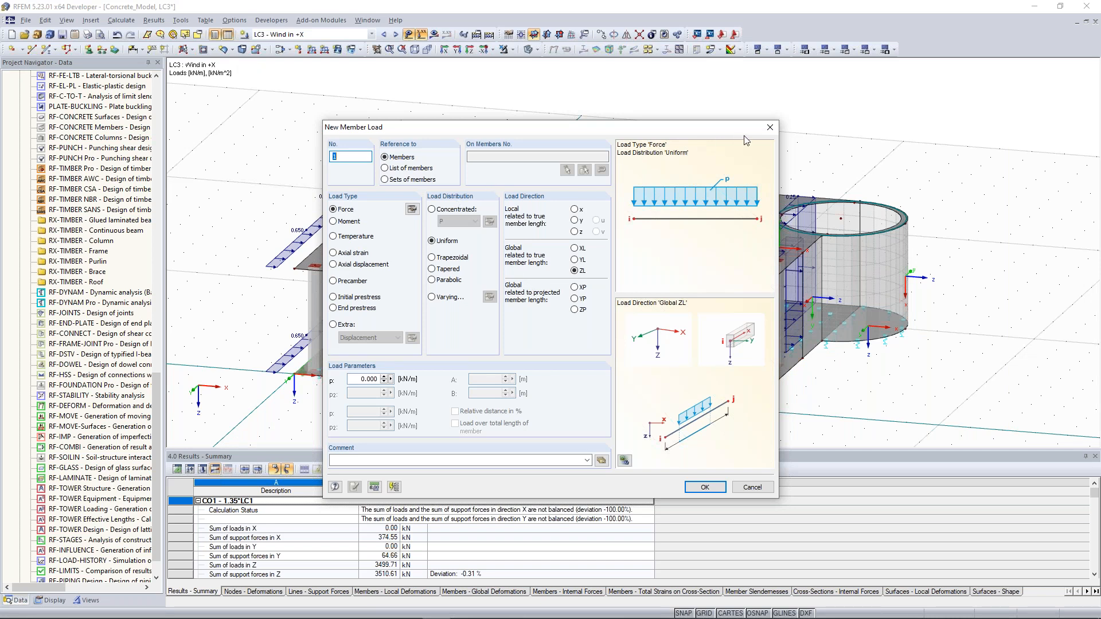
click(771, 128)
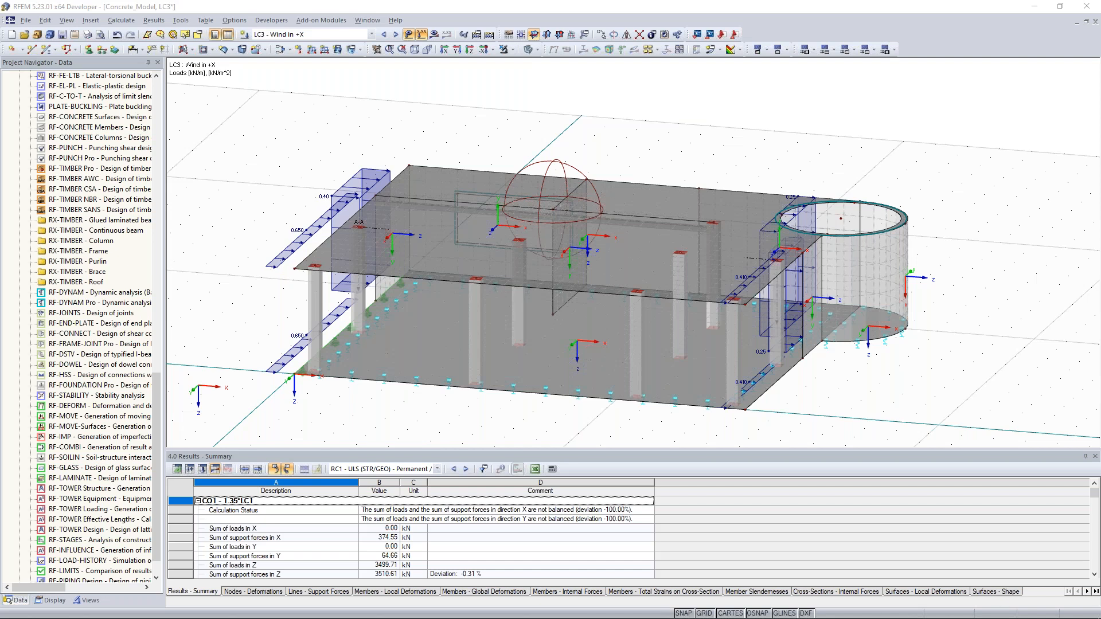
double_click(281, 268)
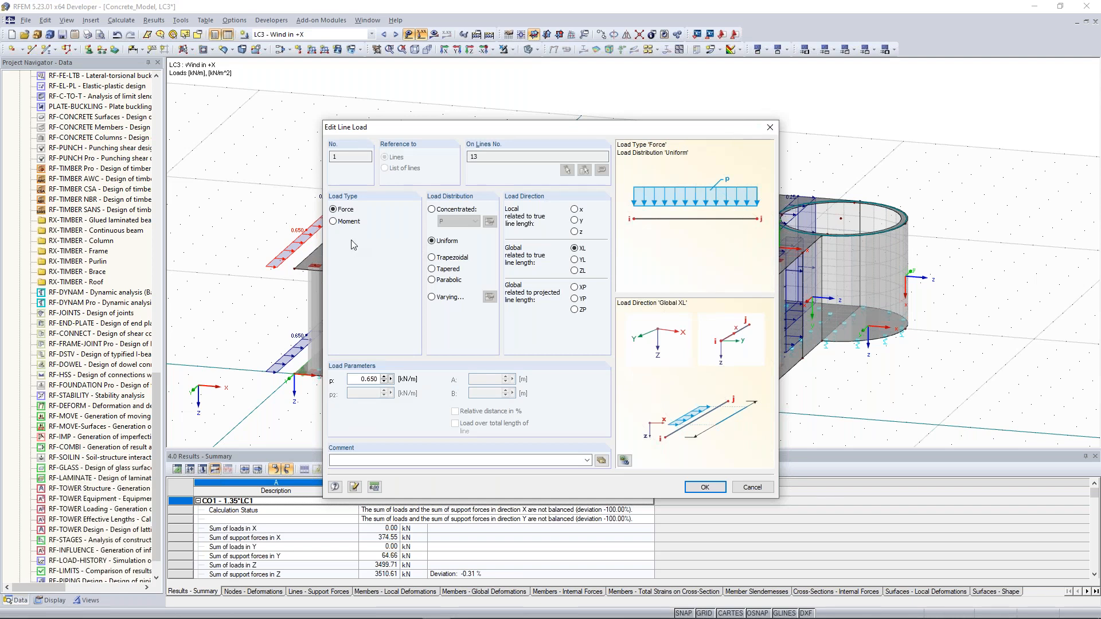
click(769, 129)
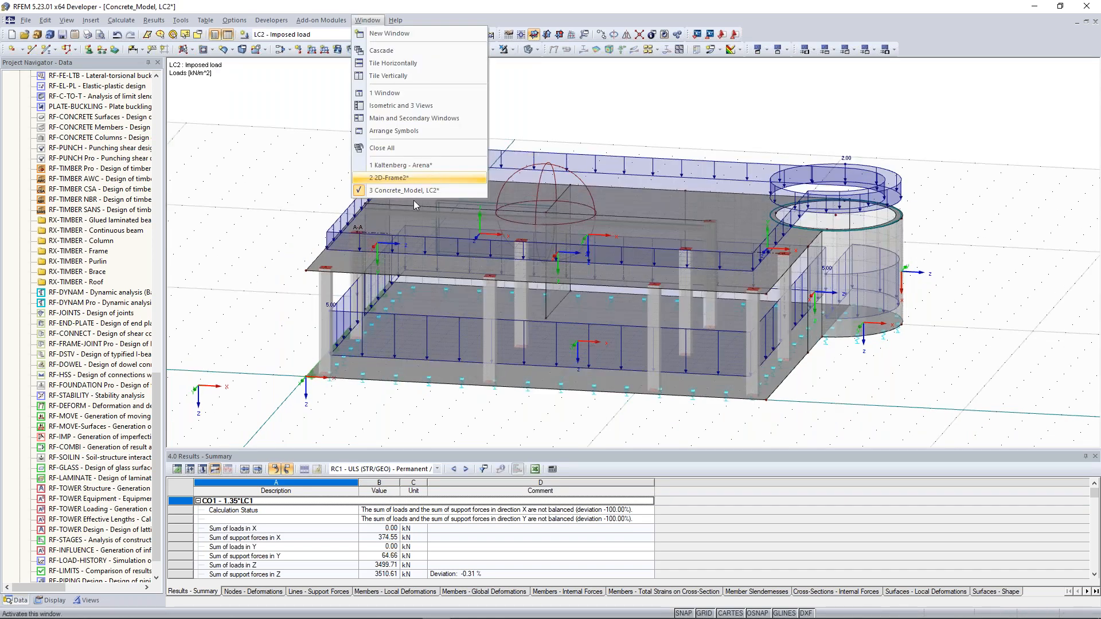
Step: Switch to the 2D-Frame2 model and show the loads and results of LC1 - Self-weight
click(414, 201)
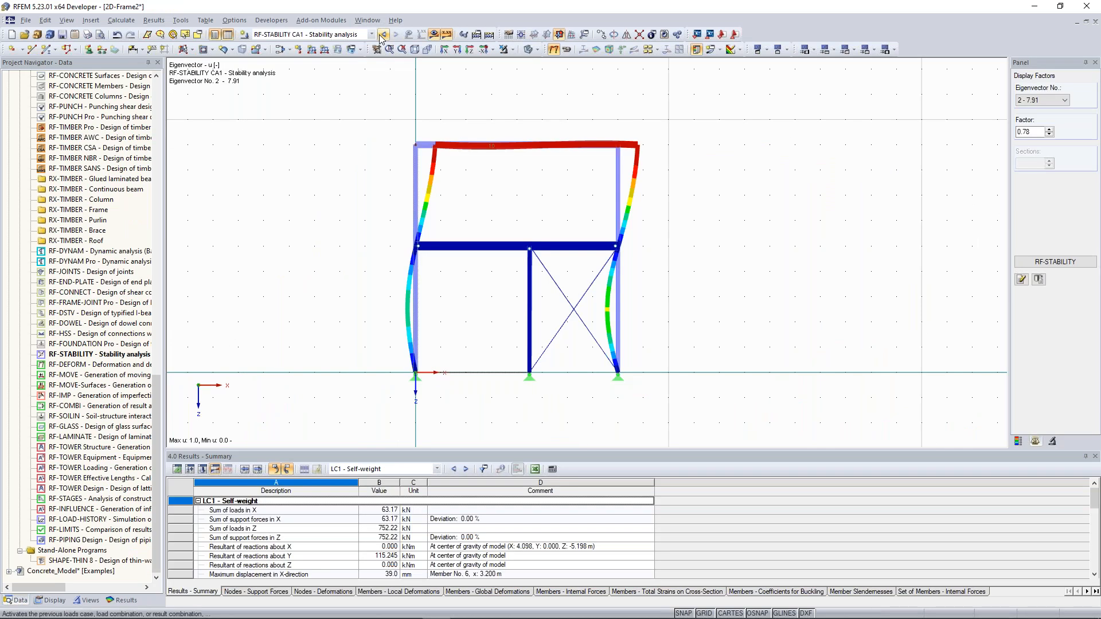
click(383, 35)
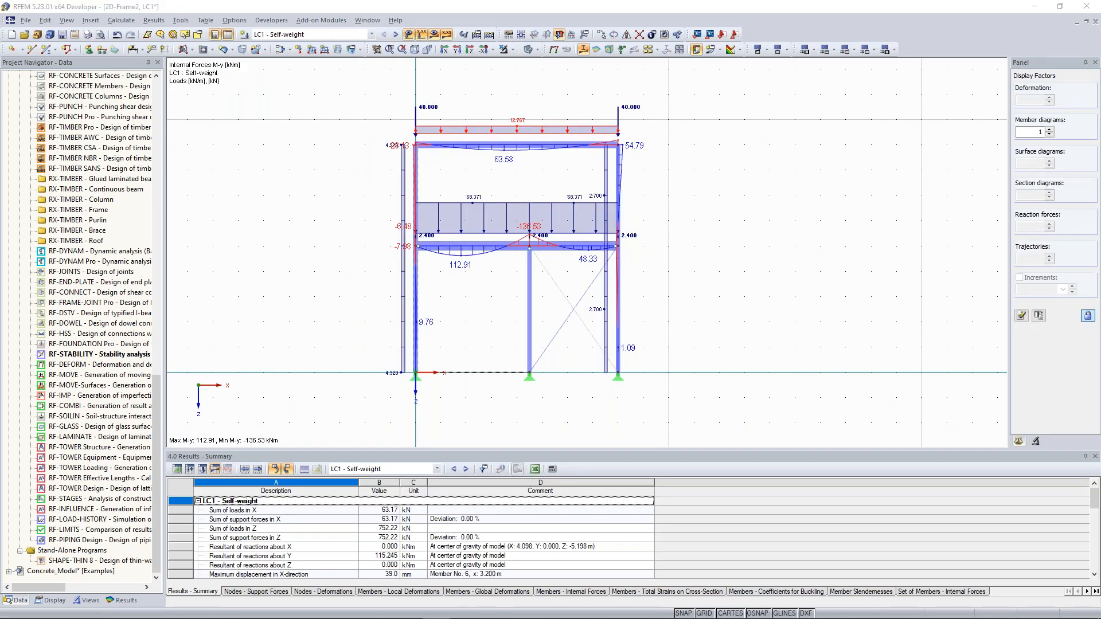
Step: Try different relative offsets for the load eccentricity at the member start of the top beam's uniform load, and discard them
double_click(415, 127)
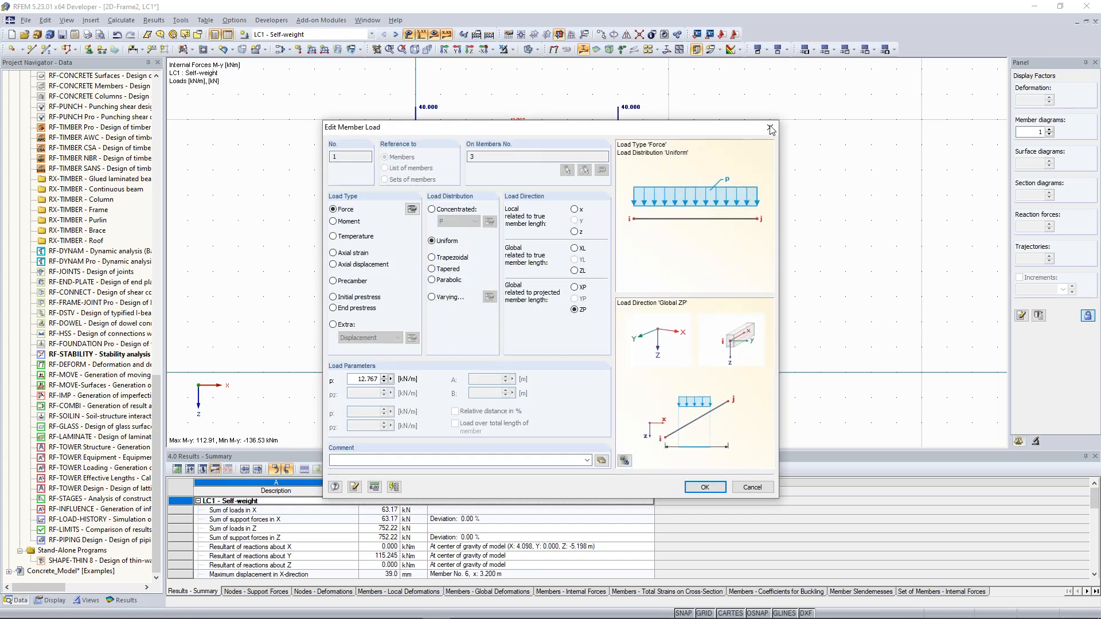
click(412, 210)
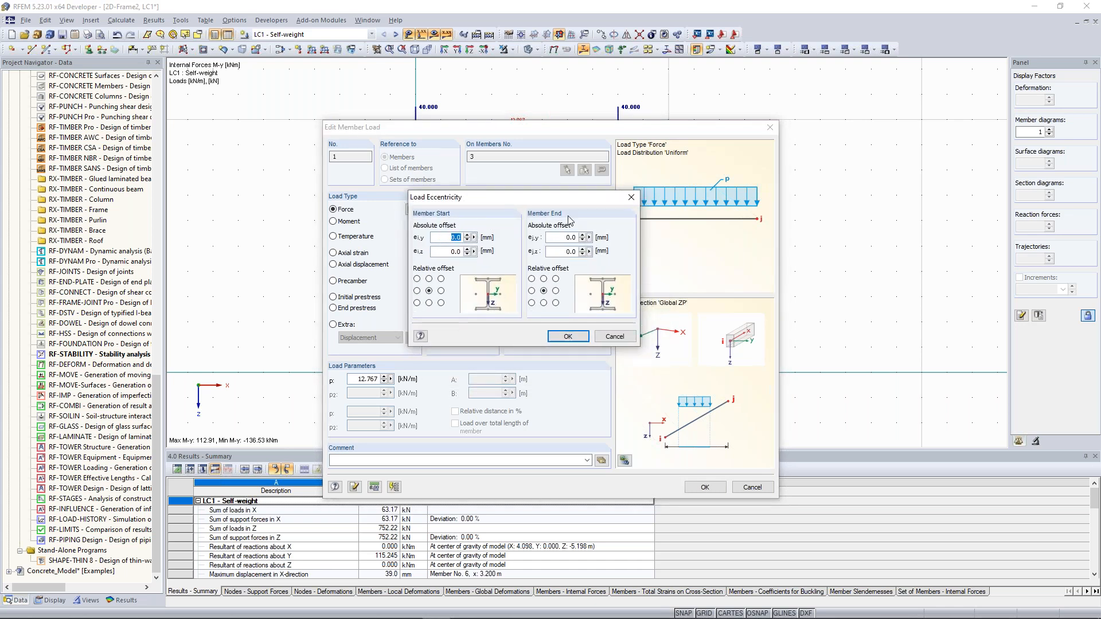
click(429, 279)
click(429, 291)
click(441, 291)
click(632, 197)
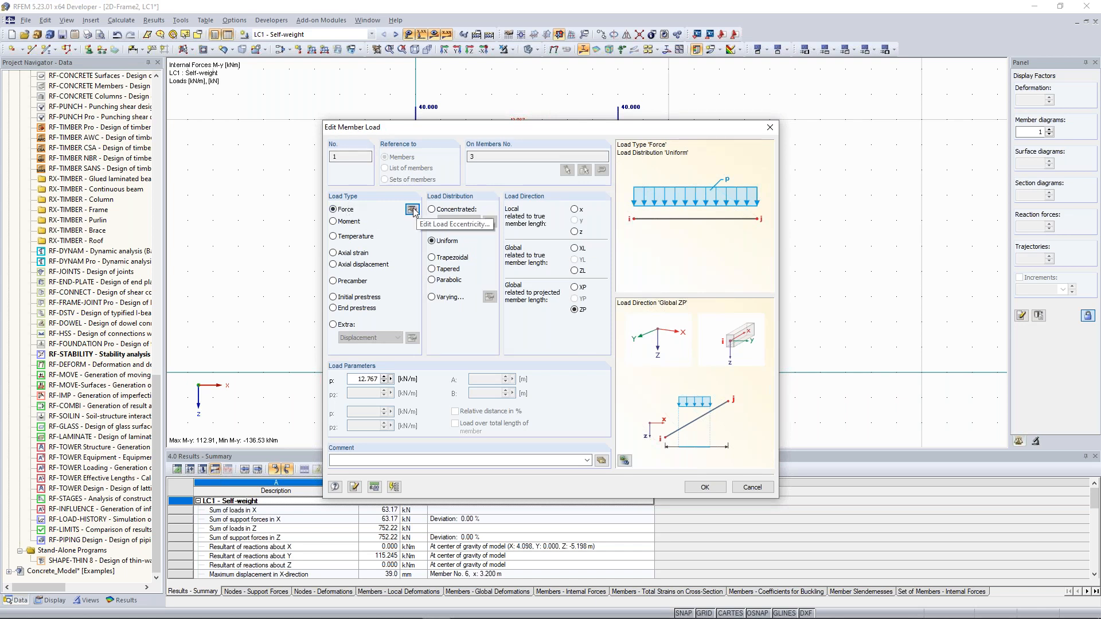
click(770, 127)
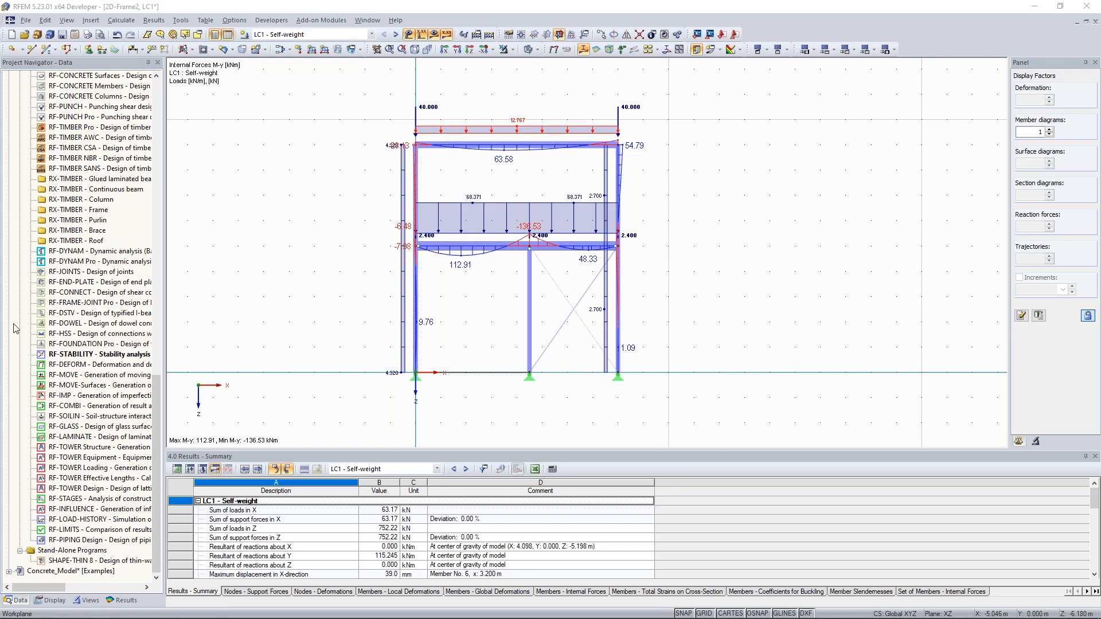
Step: Look at the imposed load LC2 in Concrete_Model and return to the 2D-Frame2 model
click(368, 21)
click(393, 194)
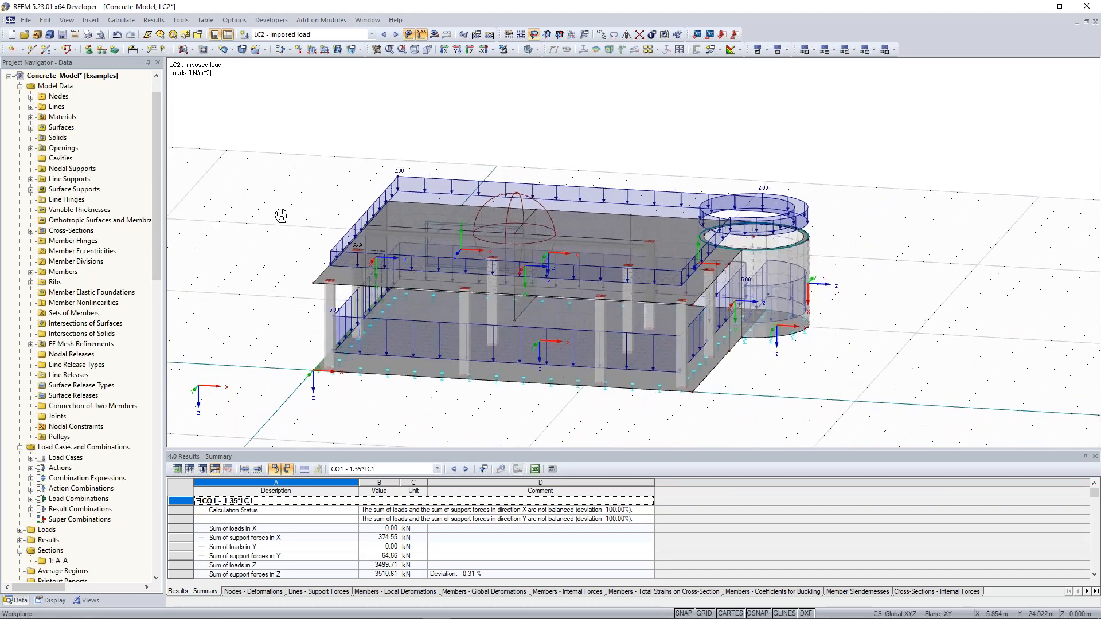
click(370, 22)
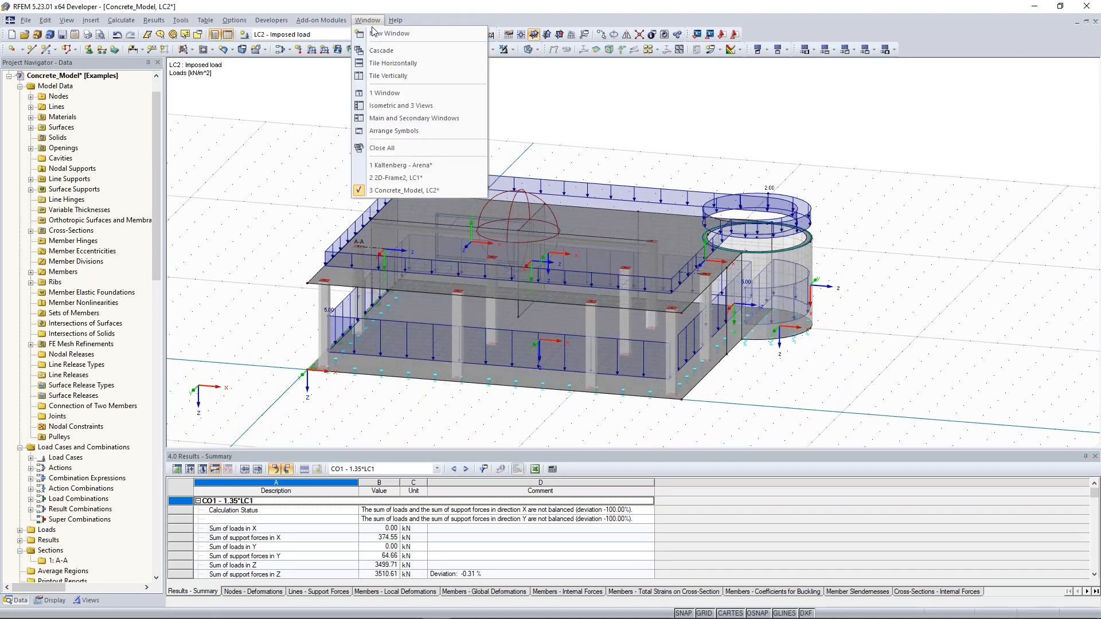
click(411, 187)
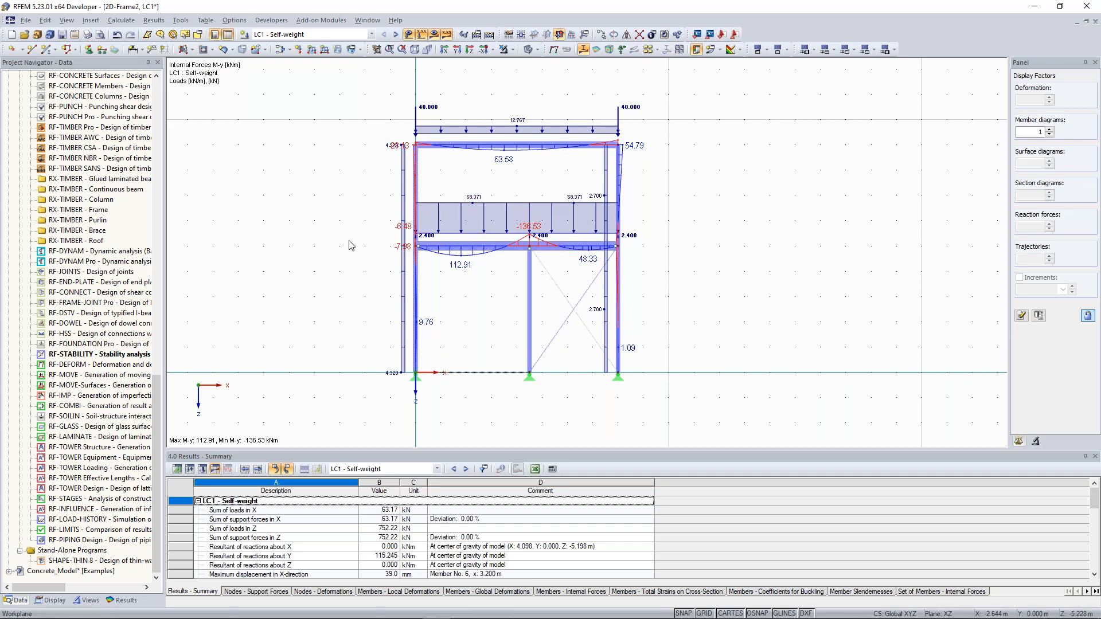
Step: Examine the frame's critical load factors in RF-STABILITY and the maximum displacements in the LC1 results summary
double_click(102, 355)
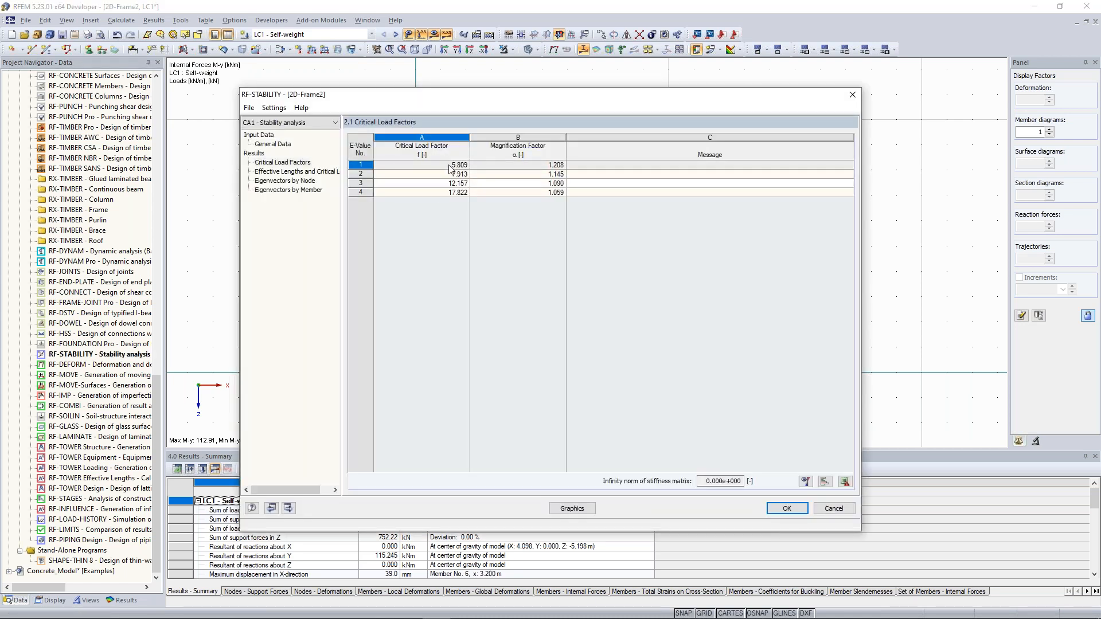
click(854, 94)
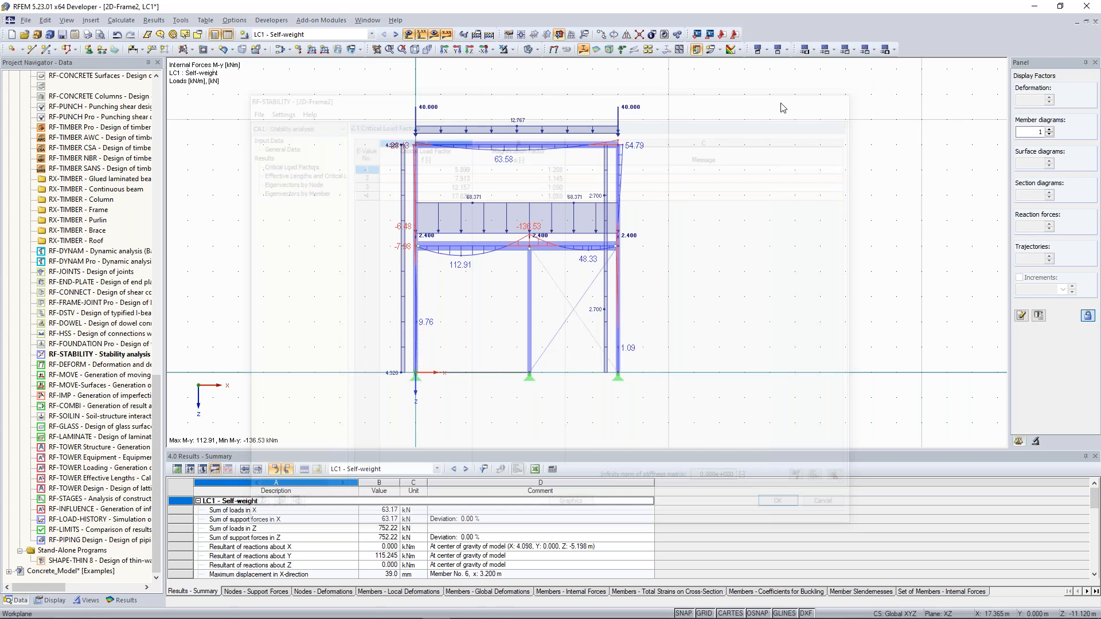
scroll(392, 166, up, 1)
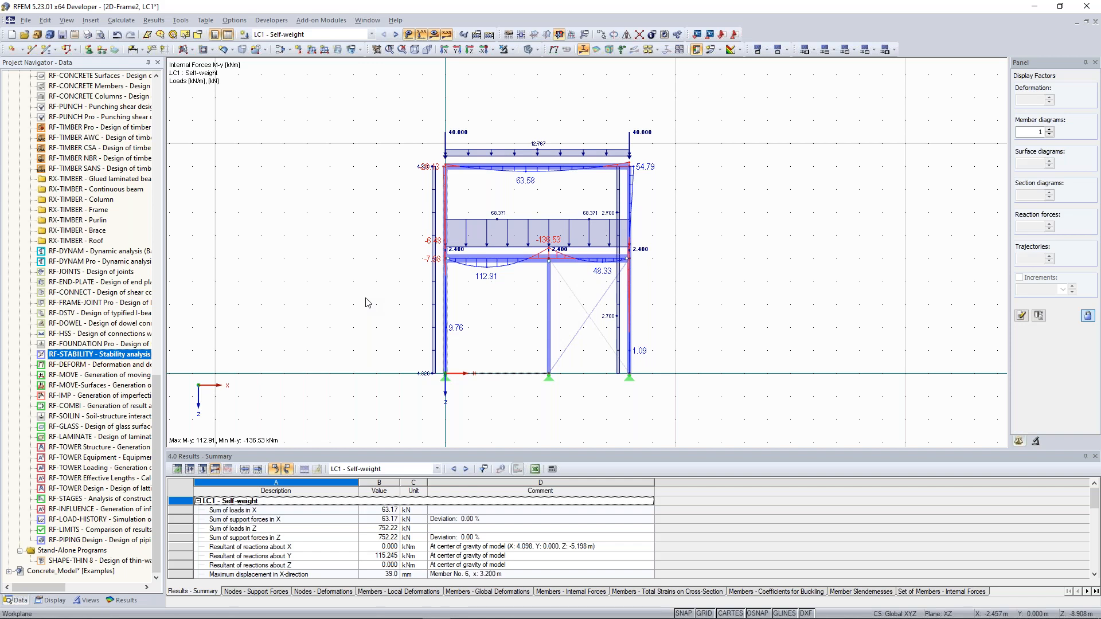
scroll(309, 542, down, 1)
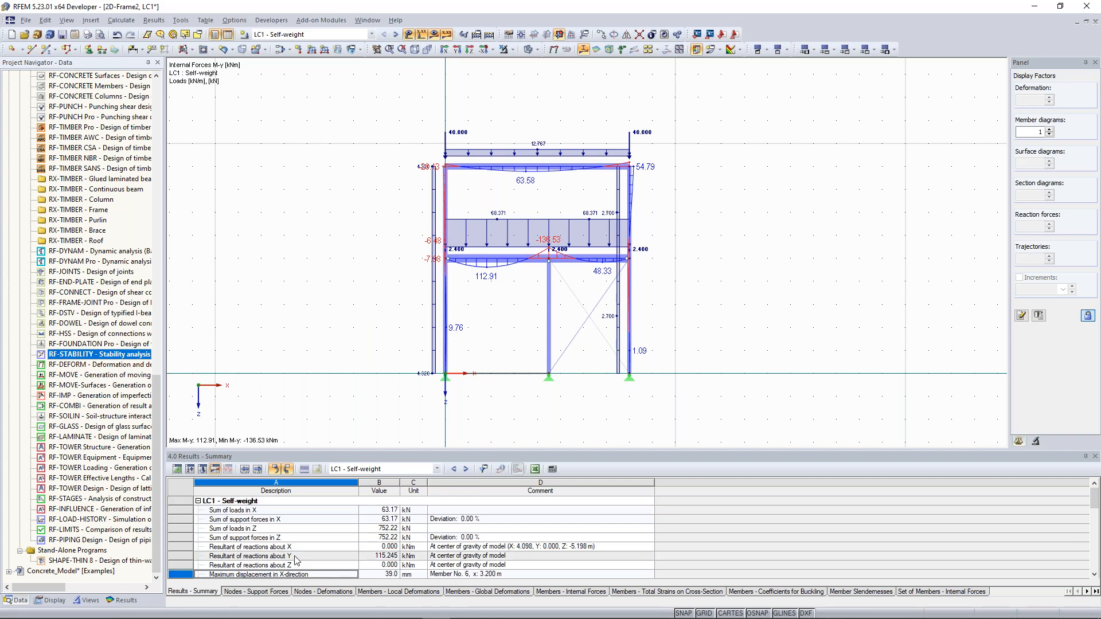
scroll(295, 560, down, 4)
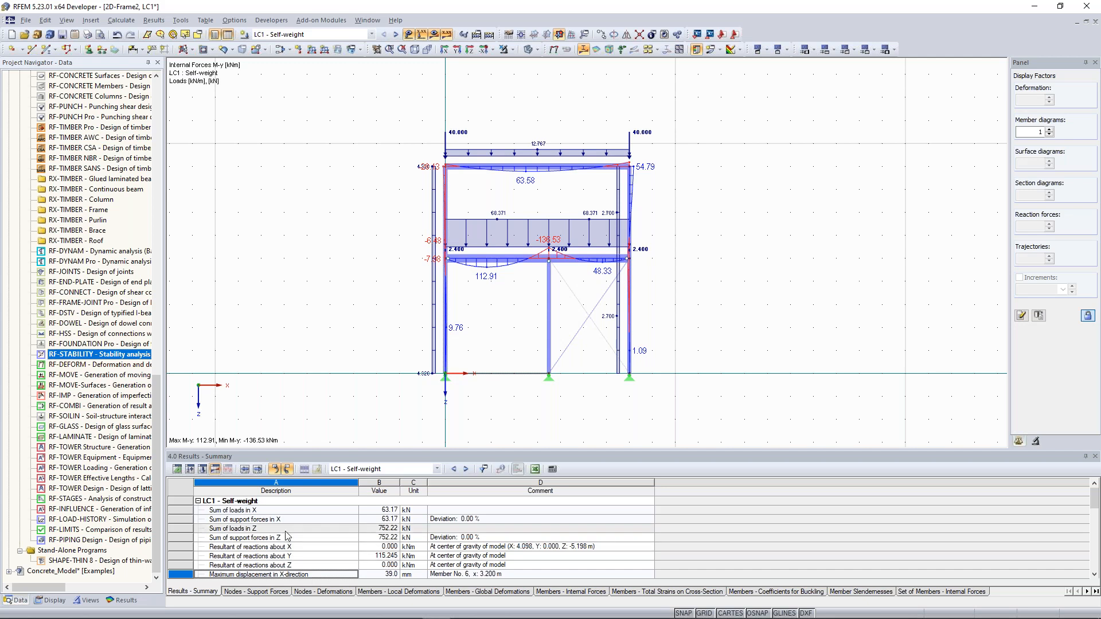
scroll(287, 534, down, 2)
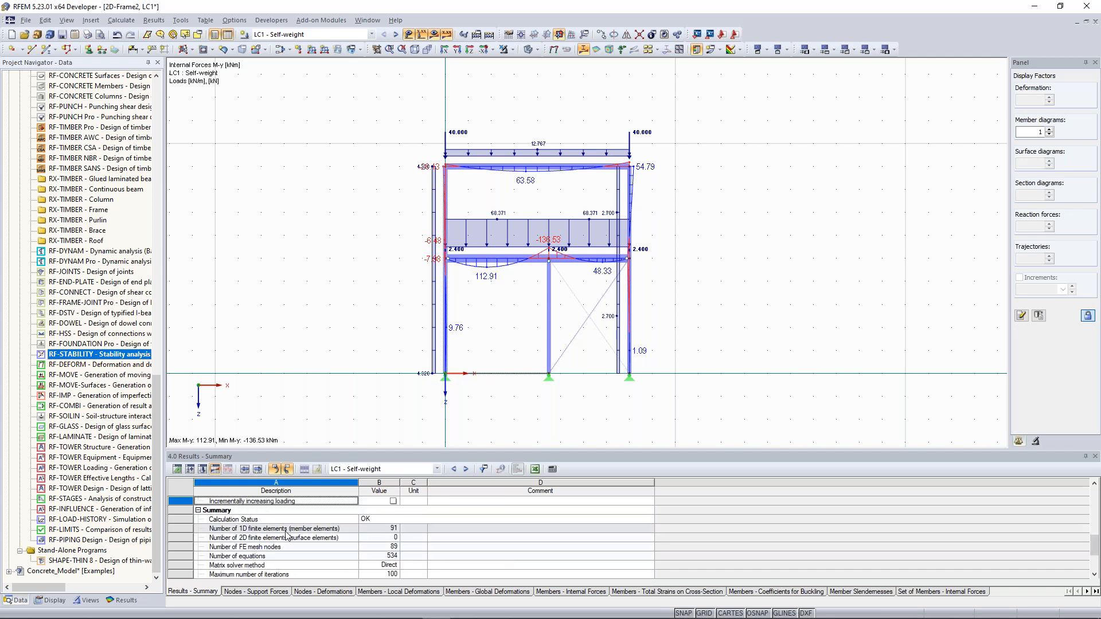
drag(1094, 552, 1097, 516)
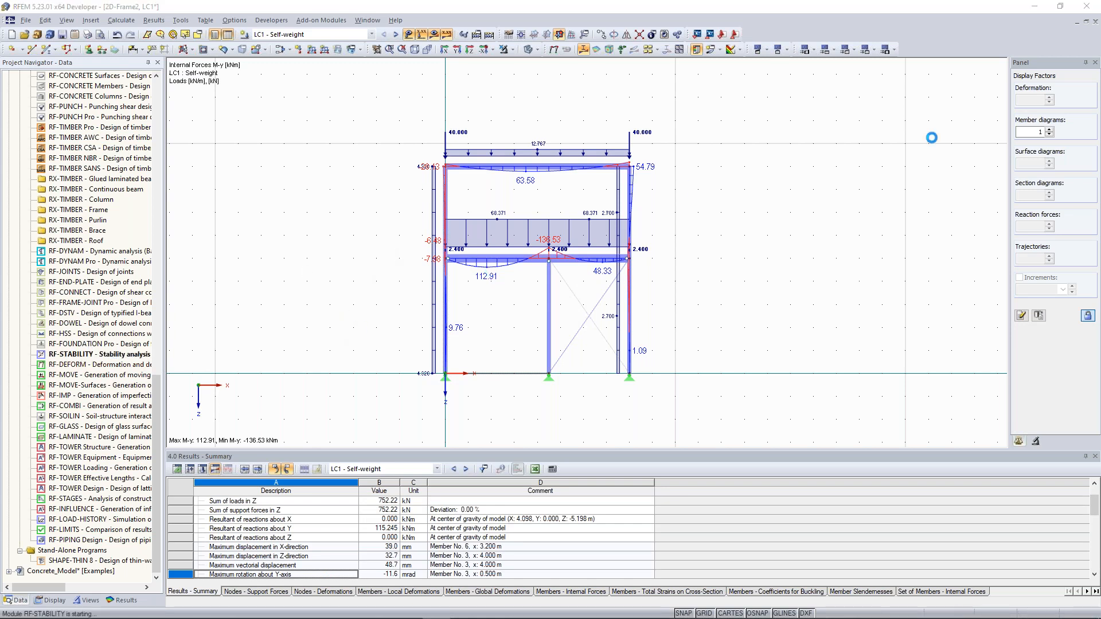
click(852, 95)
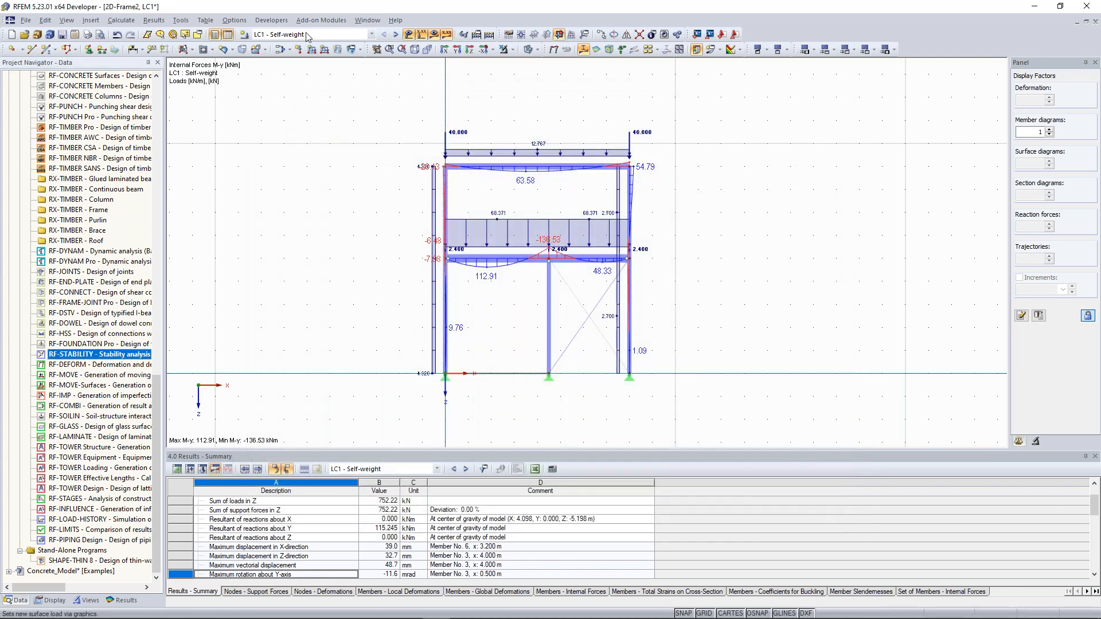
Step: Review the calculation parameters of LC1 - Self-weight and try out incrementally increasing loading, closing the settings without keeping it
click(291, 50)
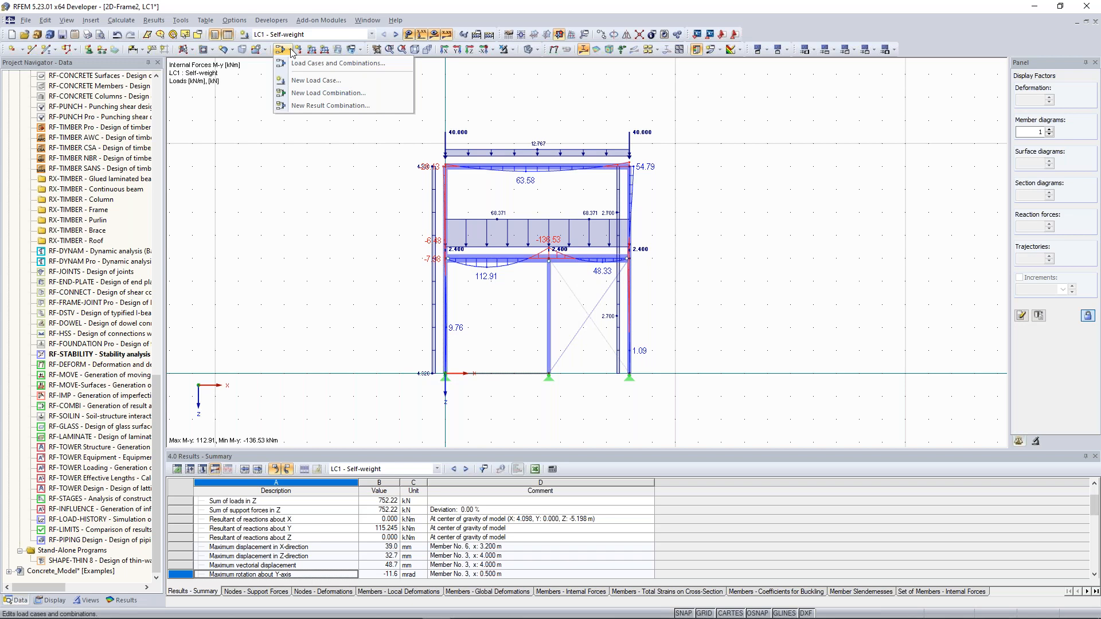
click(339, 63)
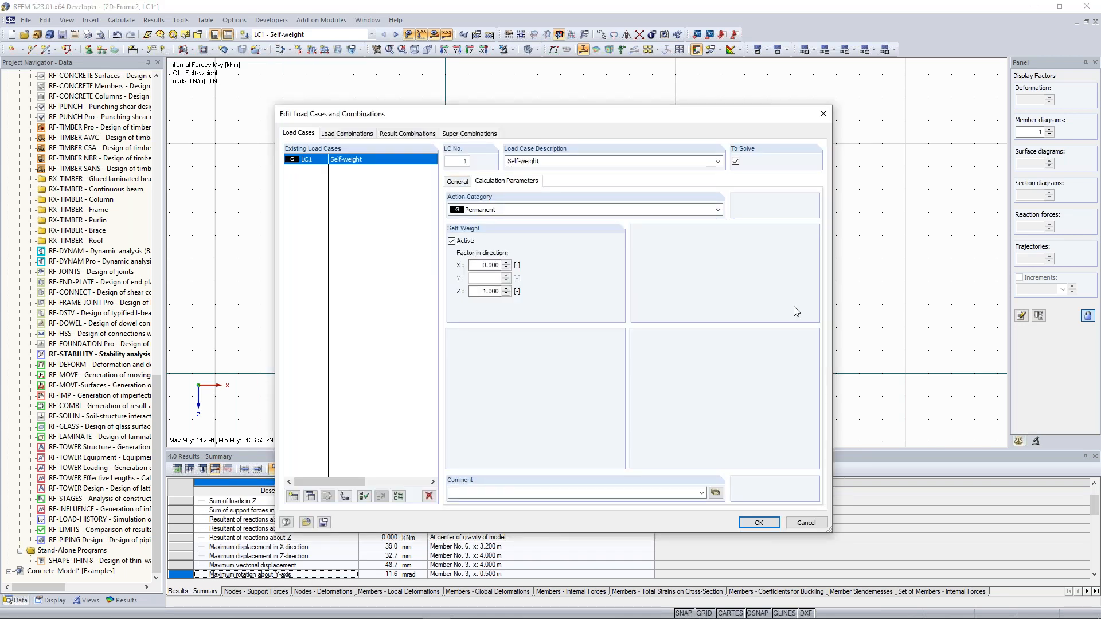
click(515, 184)
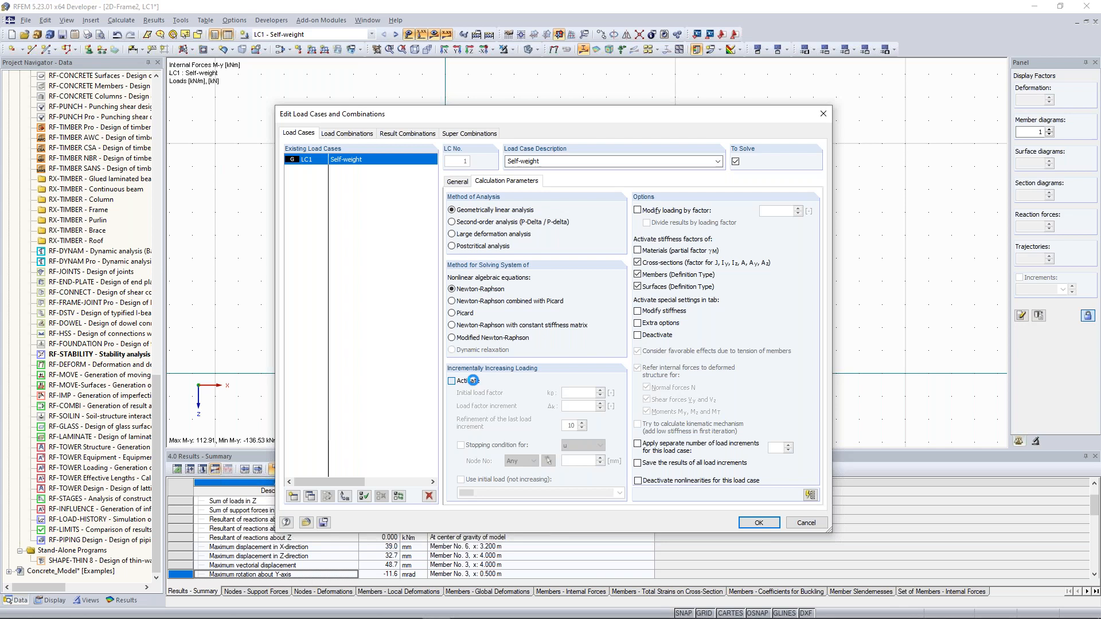
click(473, 381)
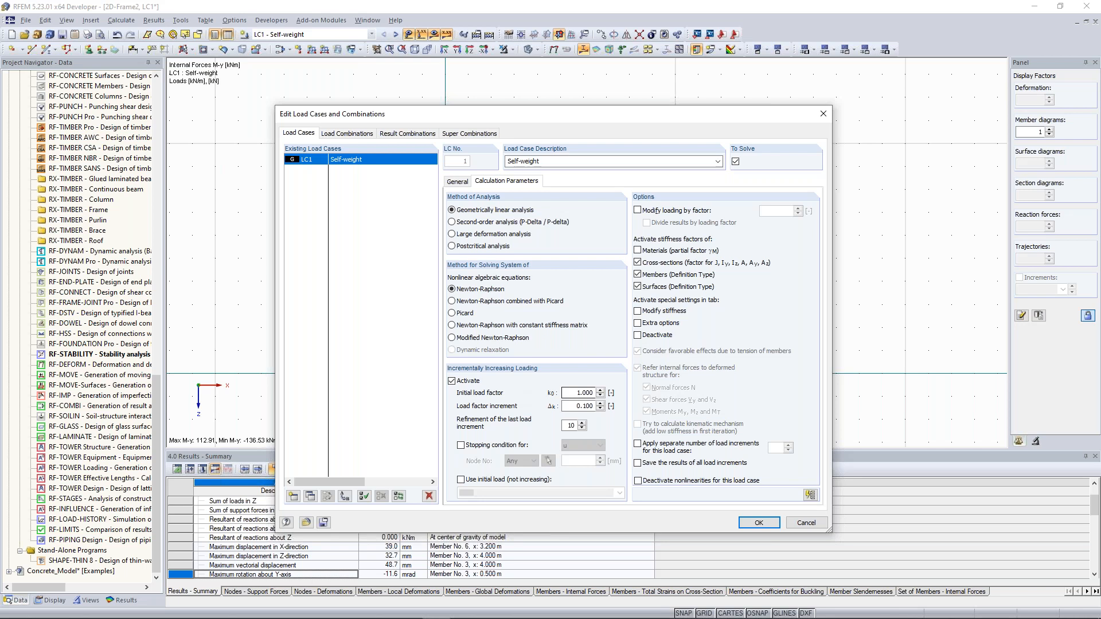
click(658, 474)
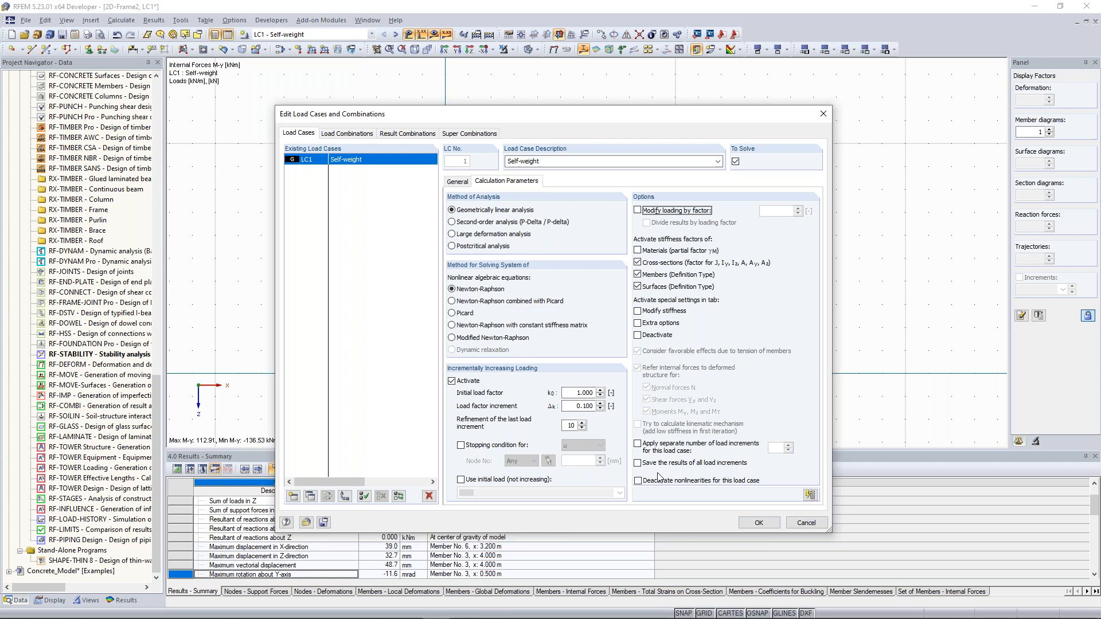
click(467, 381)
click(466, 381)
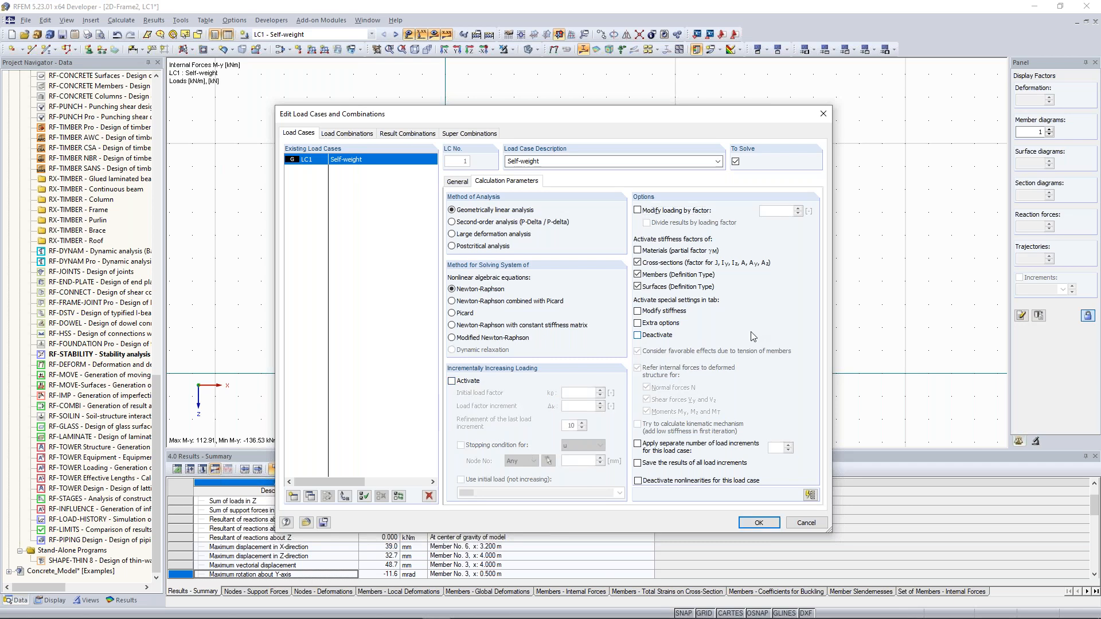
click(824, 113)
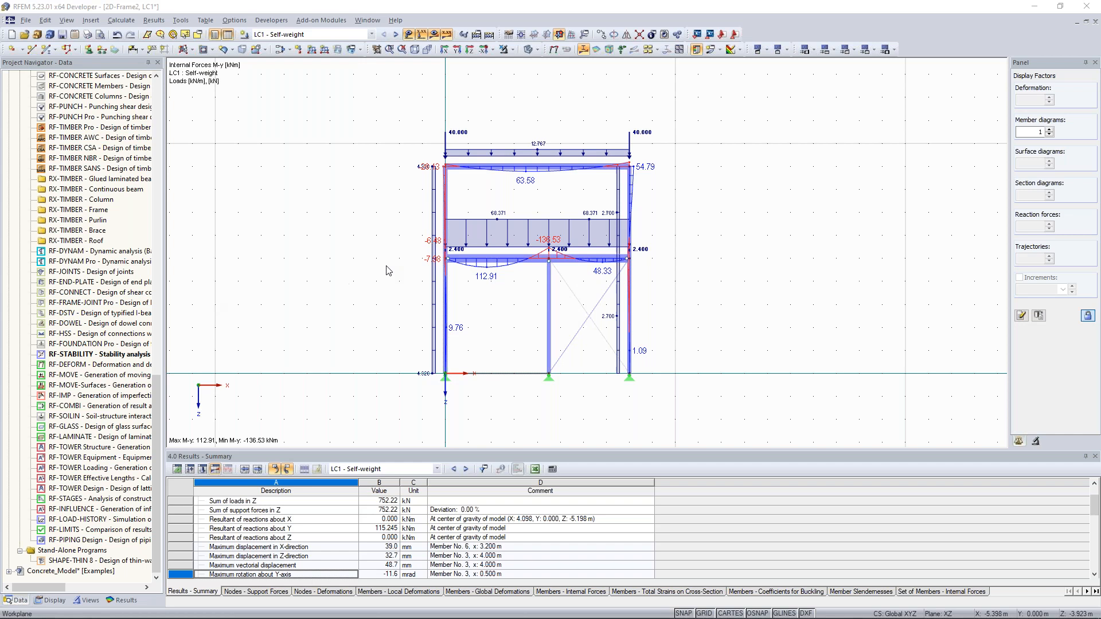
Step: Look at the thin-walled trapezoidal hollow section in the cross-section library for a new beam member, closing everything without creating it
middle_drag(391, 273, 360, 254)
scroll(360, 254, up, 1)
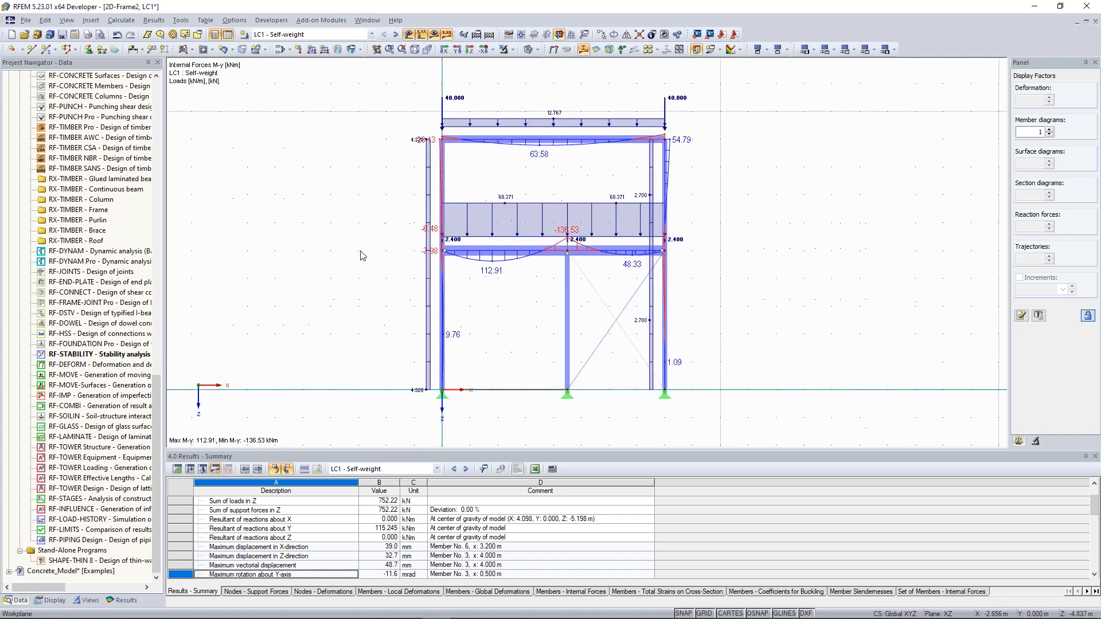
click(44, 56)
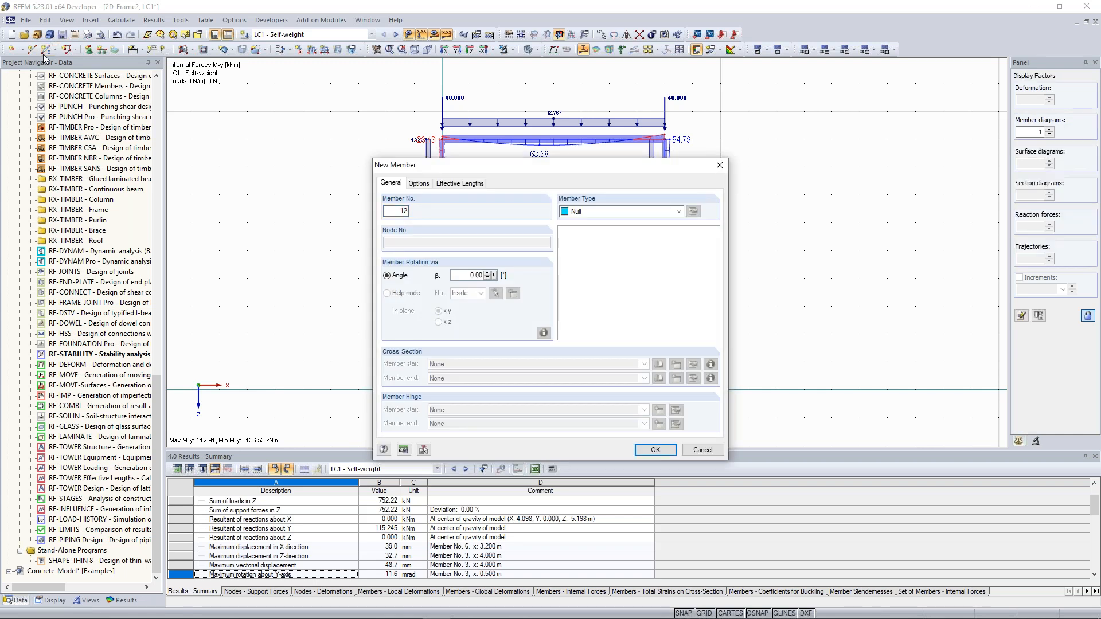
click(650, 211)
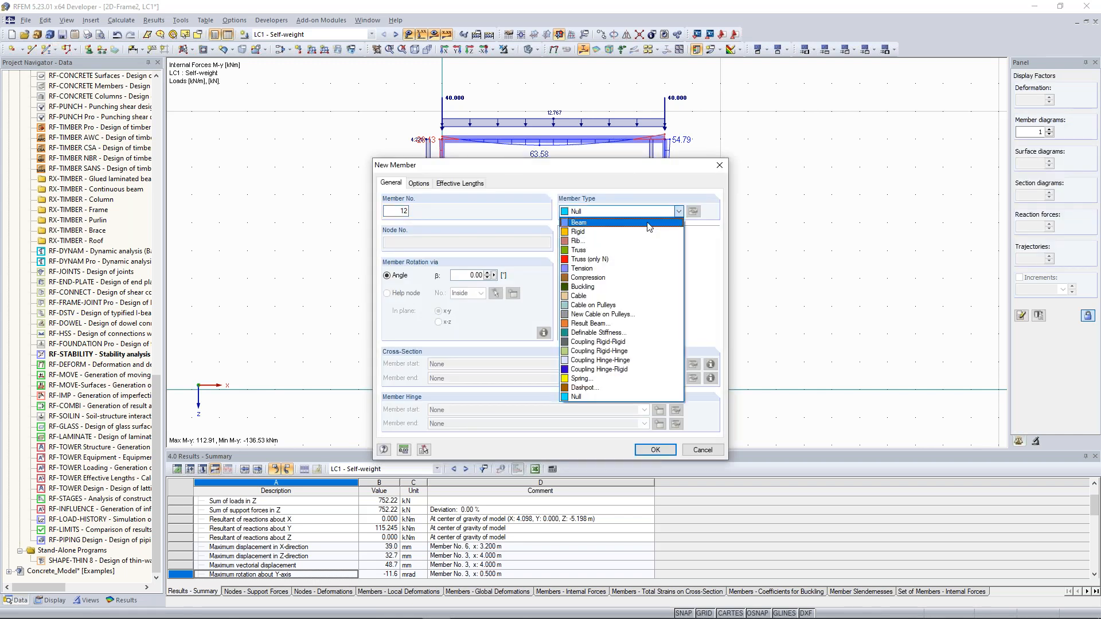
click(652, 228)
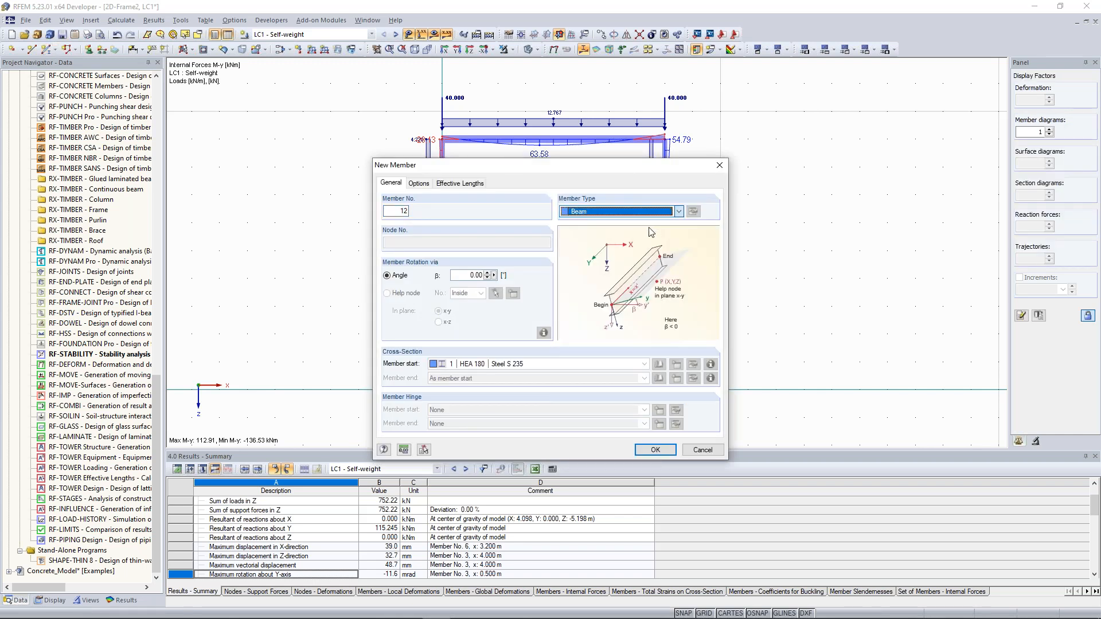
click(678, 364)
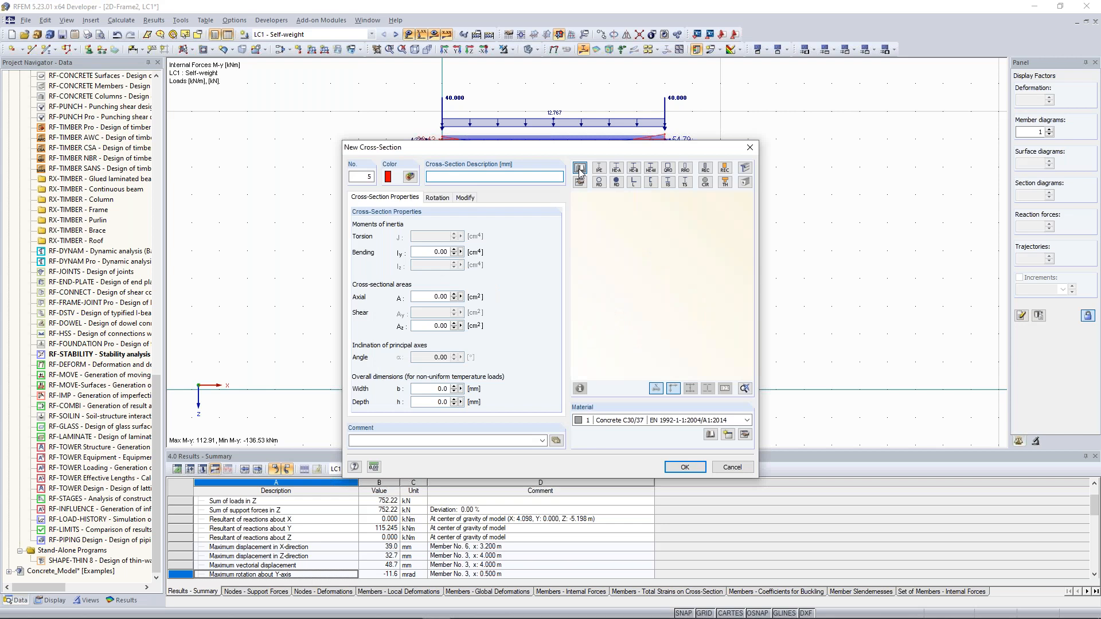
click(580, 168)
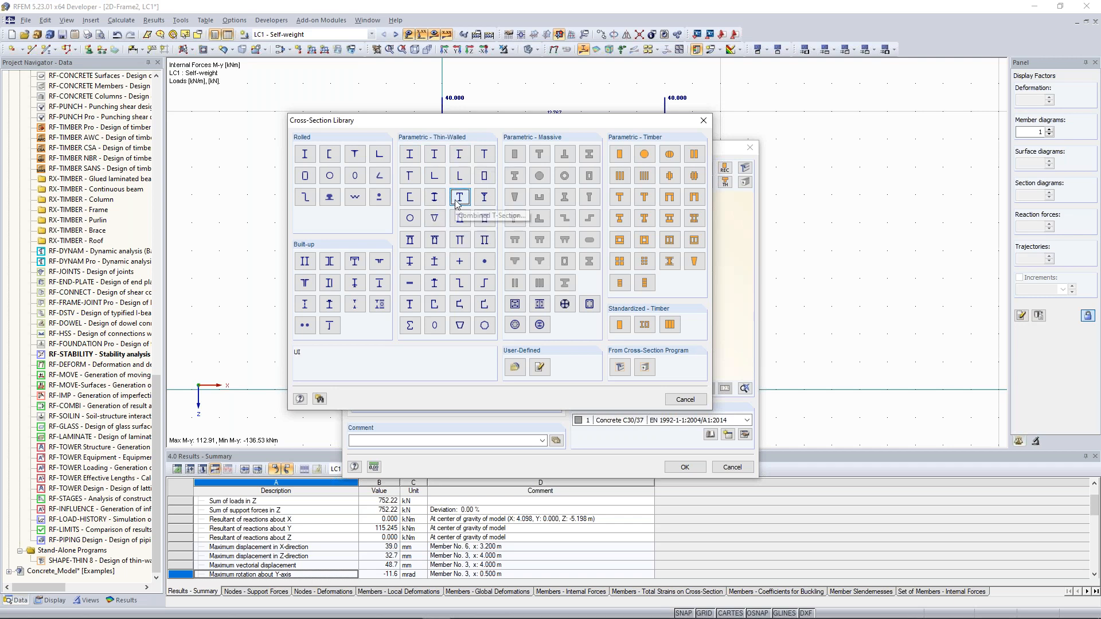
click(460, 325)
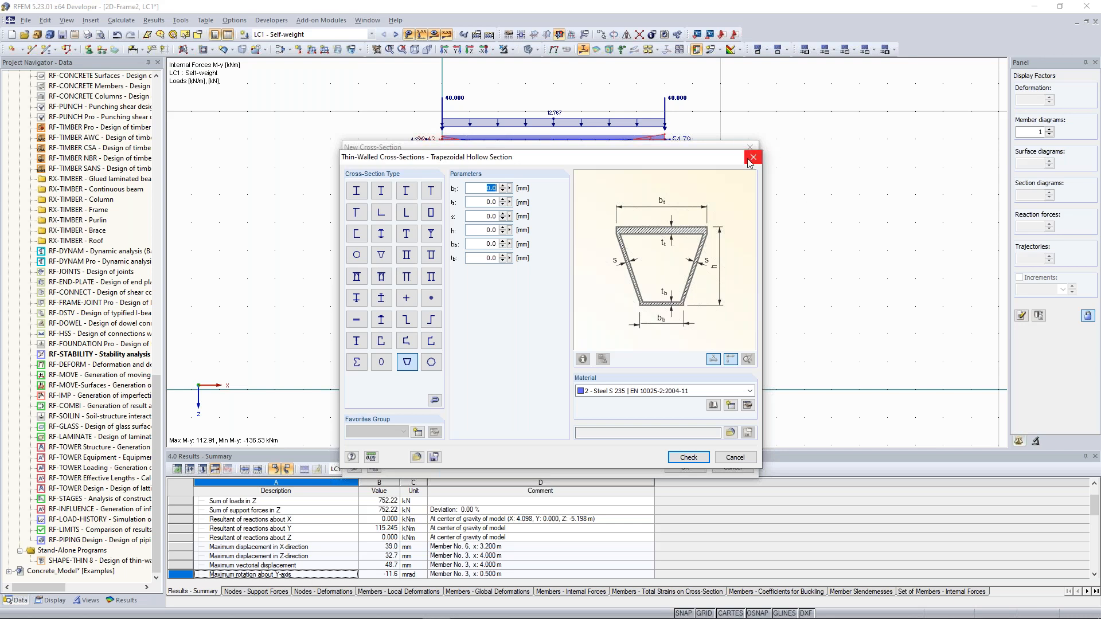
click(749, 162)
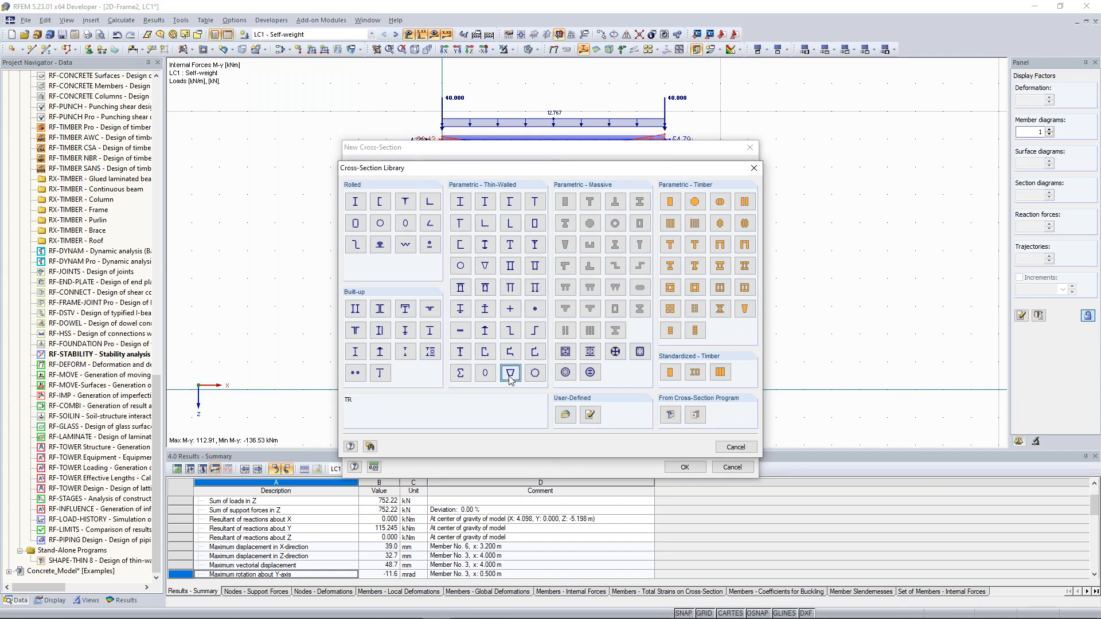
click(754, 168)
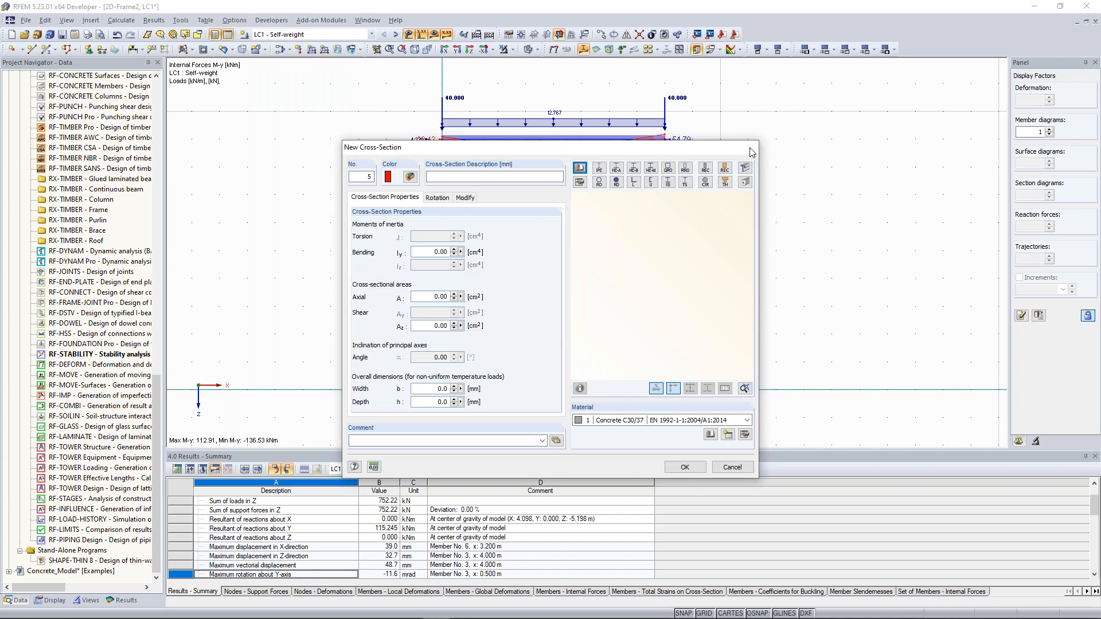
click(749, 148)
click(720, 165)
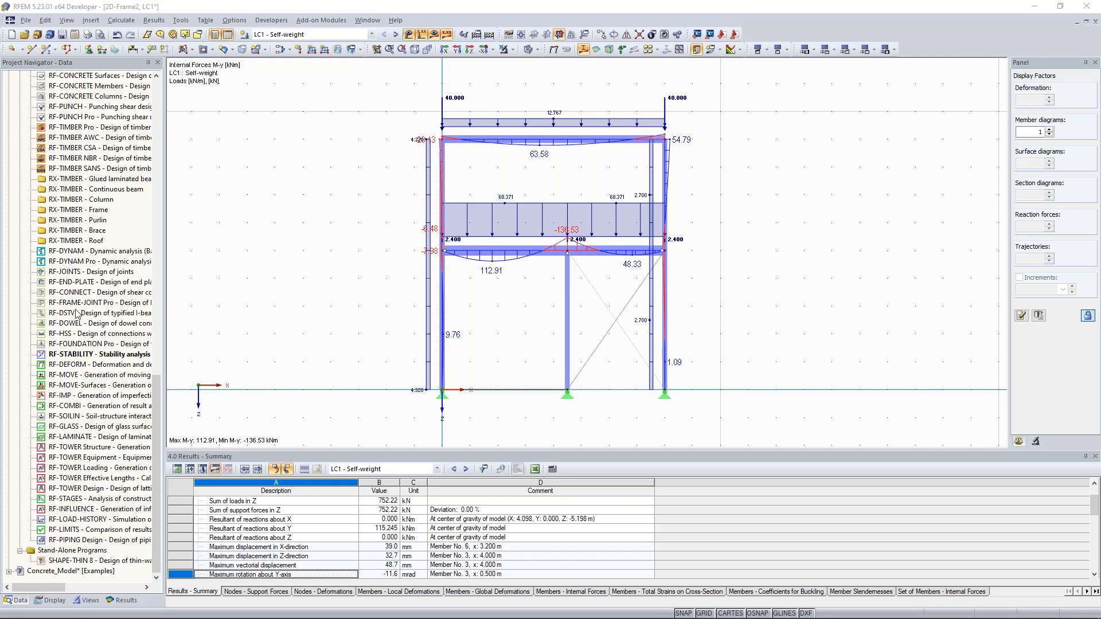
Step: Switch to Concrete_Model and make the result combination RC1 - ULS (STR/GEO) current
right_click(269, 283)
click(316, 177)
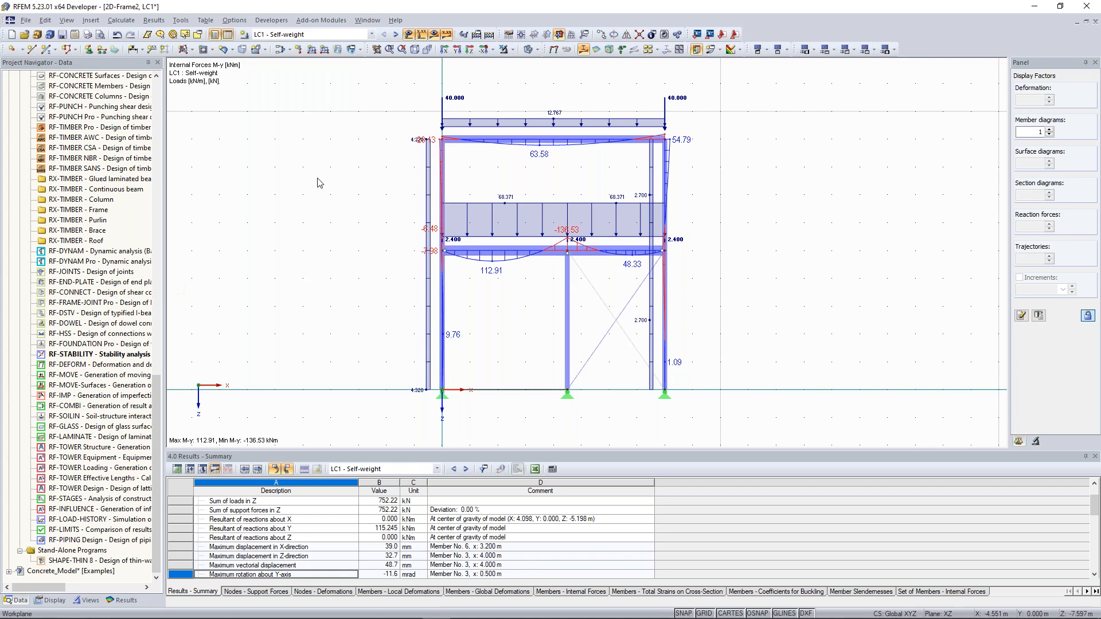
click(360, 19)
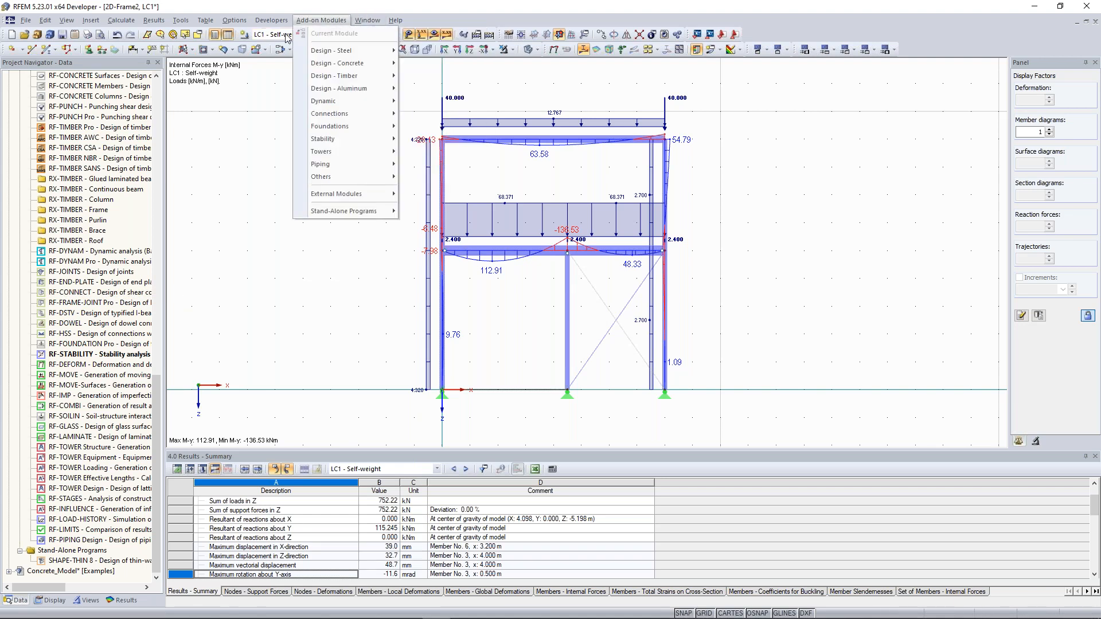
mouse_move(365, 22)
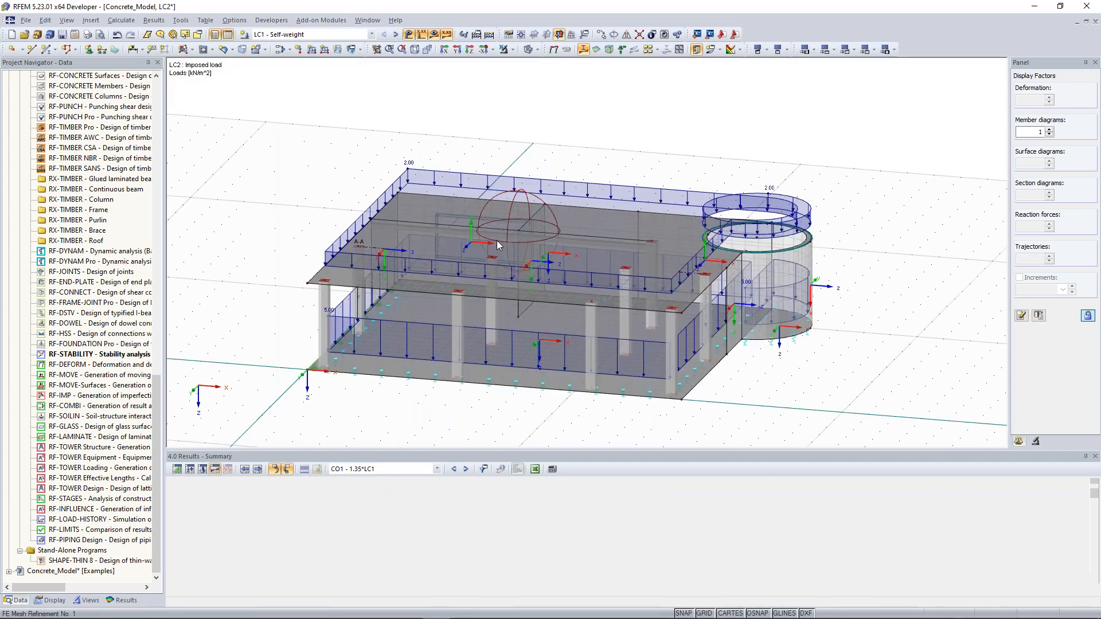
scroll(434, 330, up, 5)
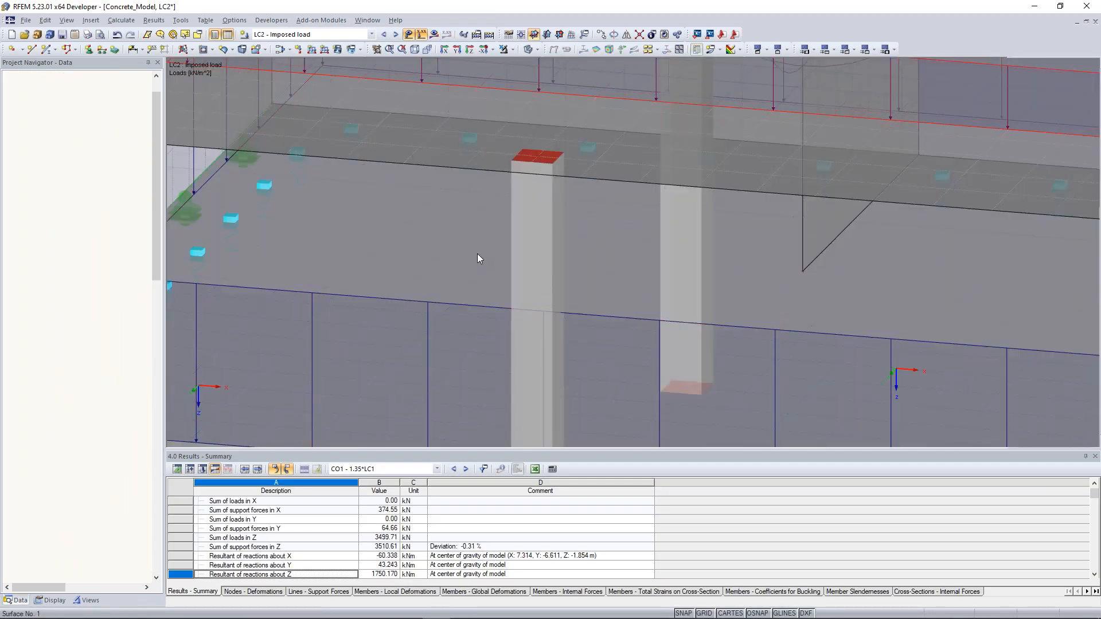
scroll(478, 254, down, 4)
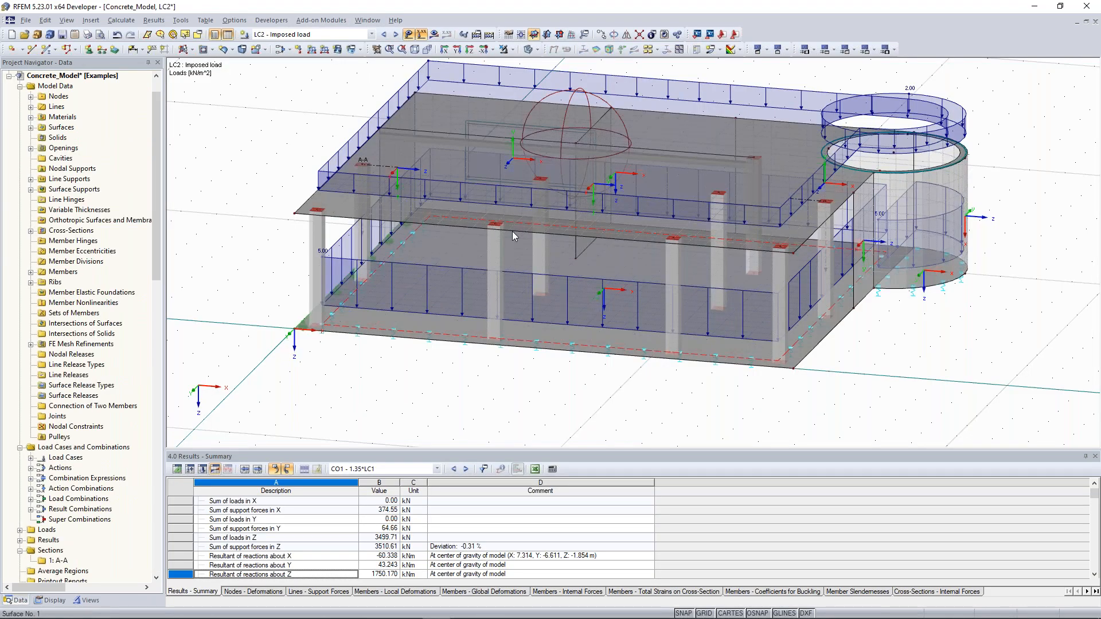
scroll(511, 232, down, 1)
click(371, 34)
click(325, 223)
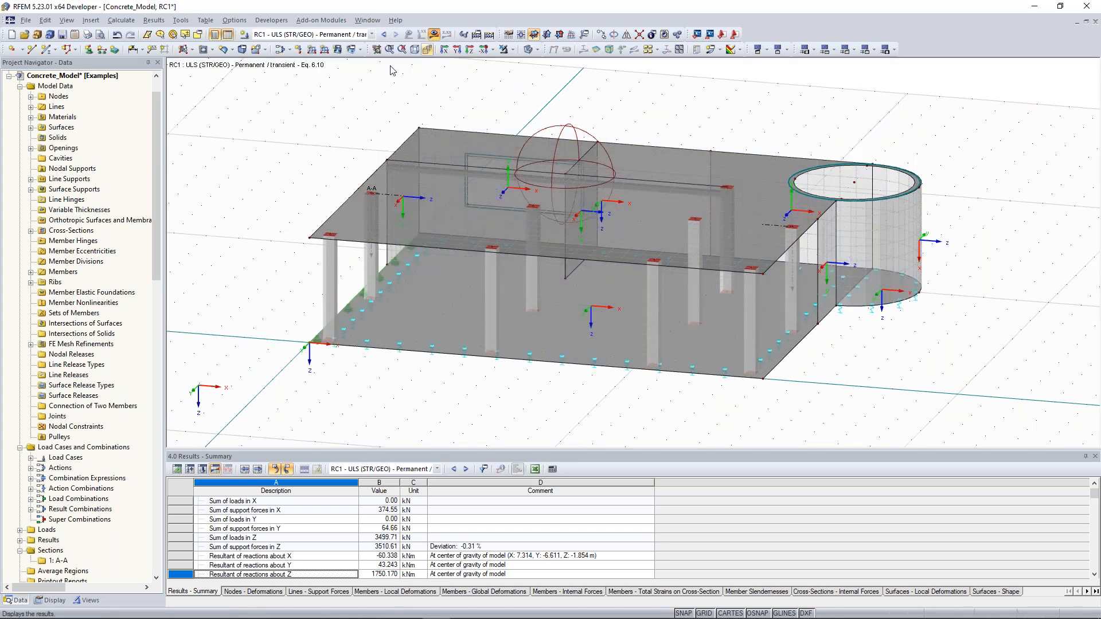
Step: Display the RC1 results with values and examine the basic internal forces mx on the surfaces
click(434, 35)
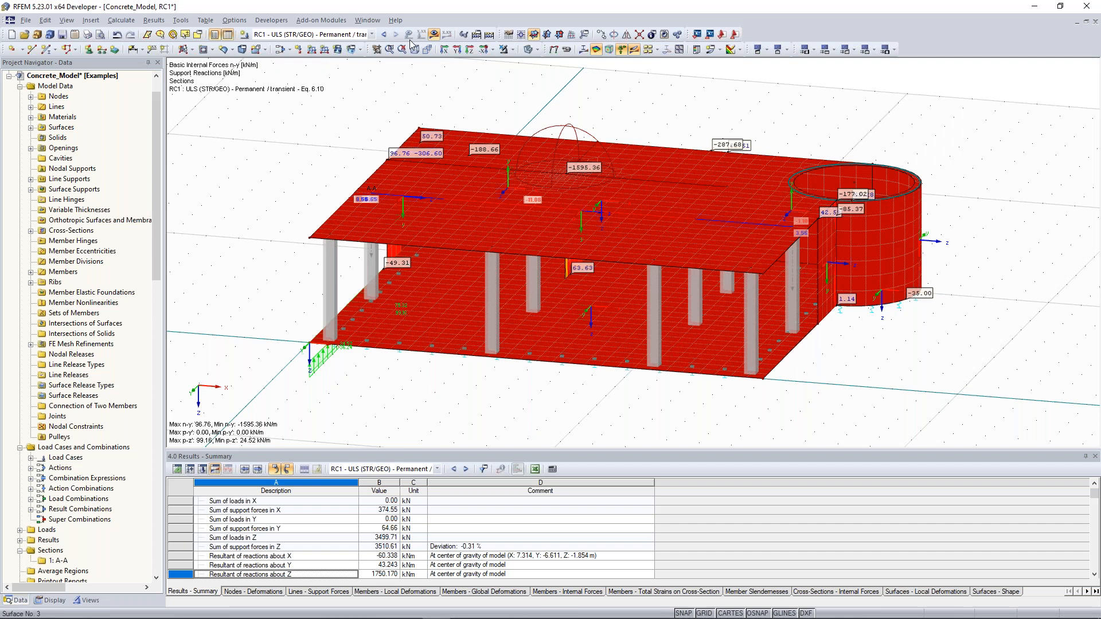
click(447, 34)
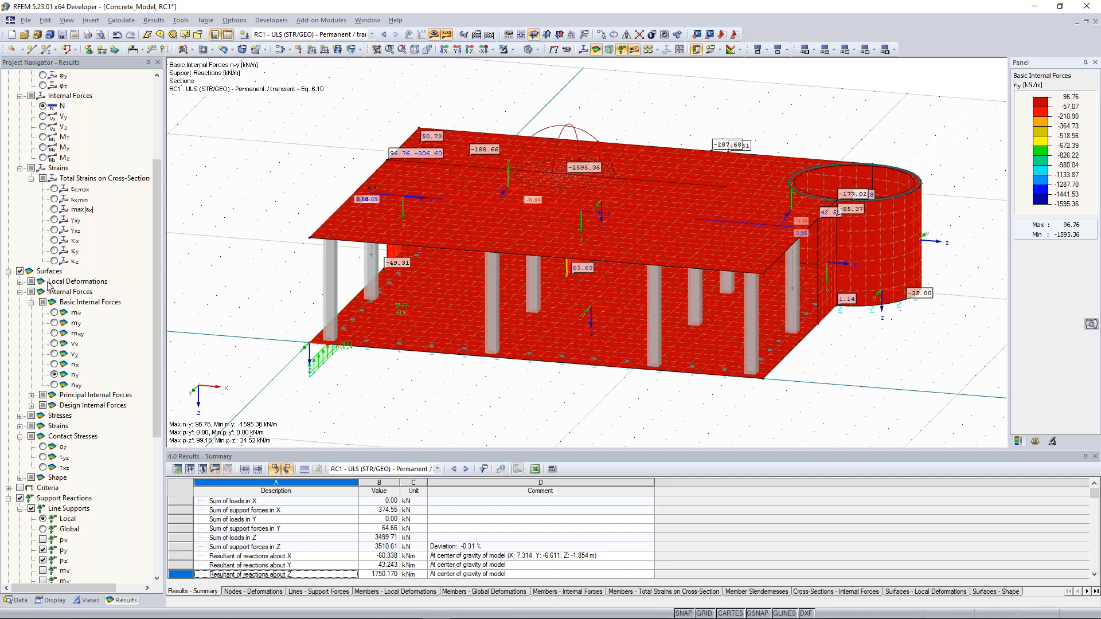
click(32, 282)
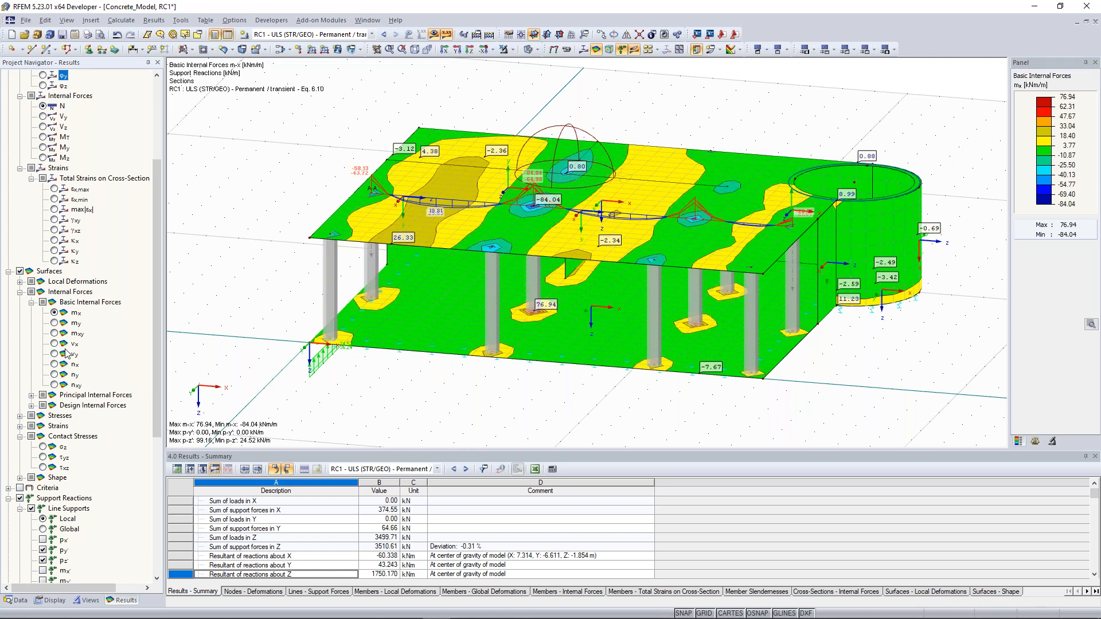
ctrl+middle_drag(487, 227, 492, 282)
scroll(486, 227, up, 1)
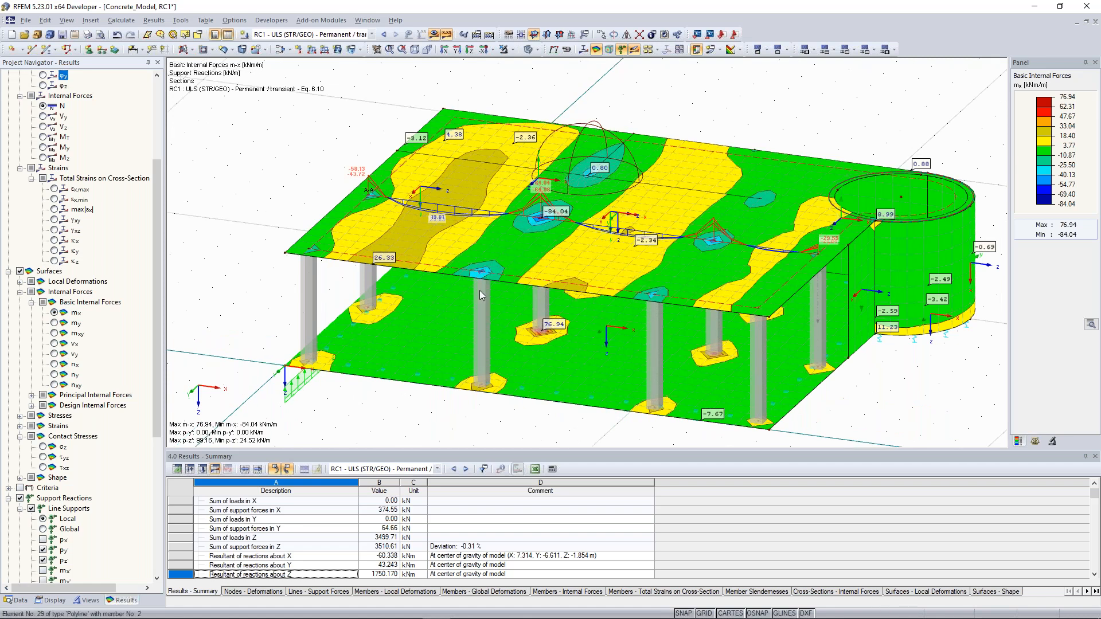
scroll(480, 291, up, 1)
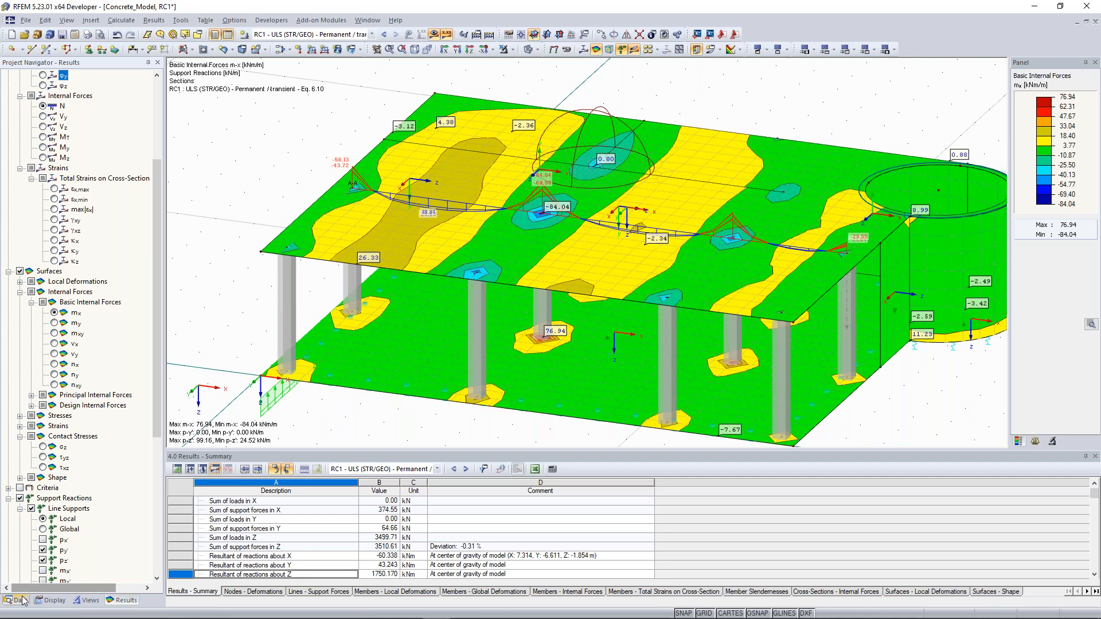
Step: Look through the add-on modules in the concrete model's data tree
click(20, 600)
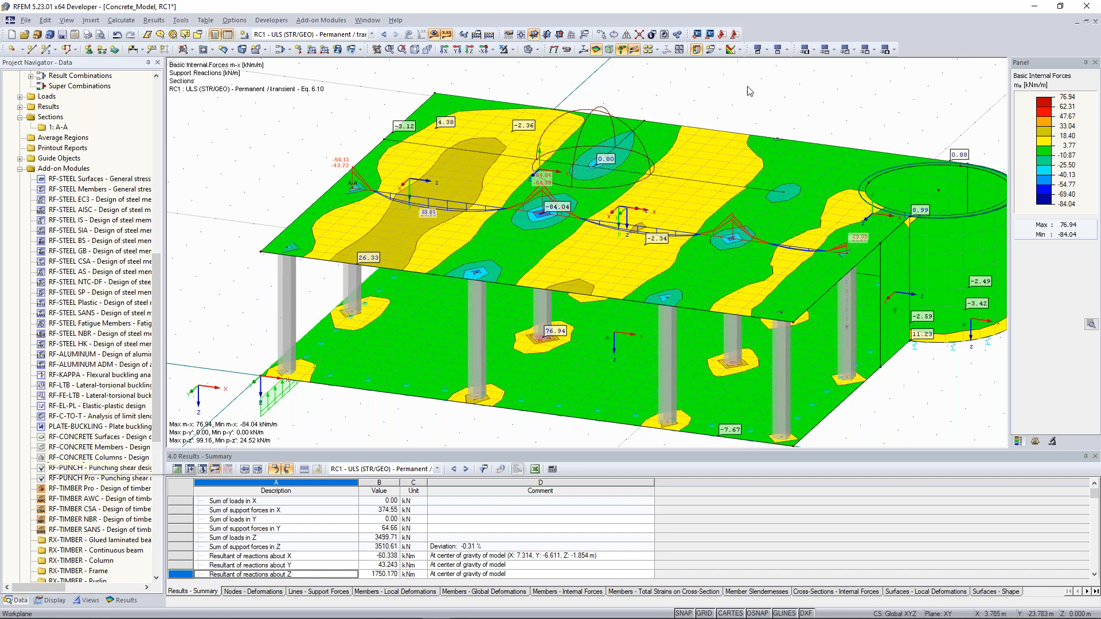
scroll(602, 241, down, 3)
scroll(480, 253, up, 2)
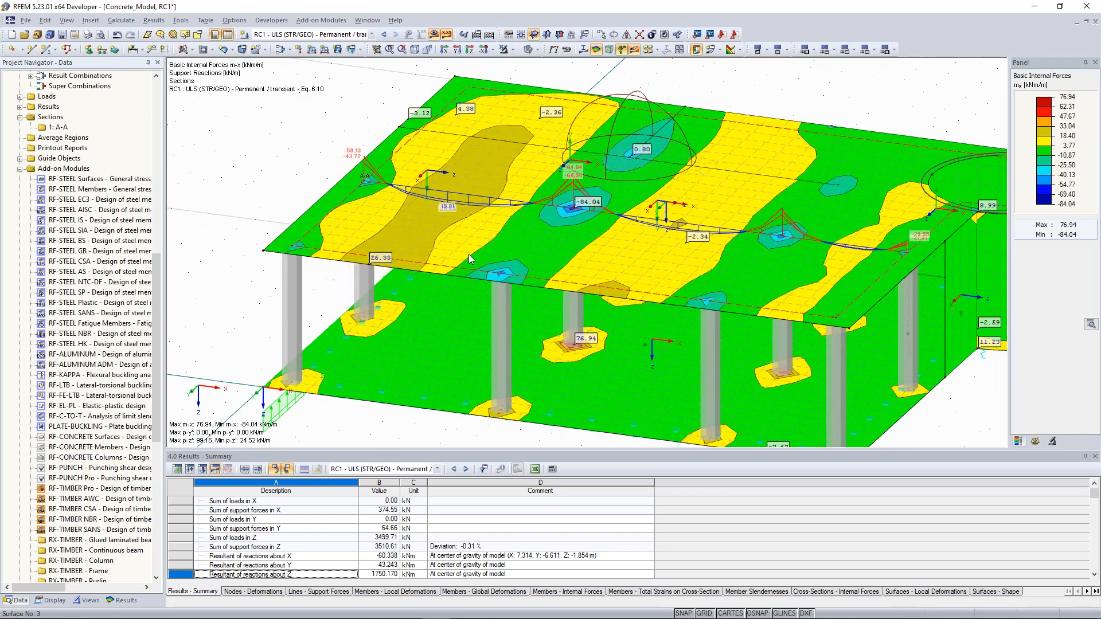
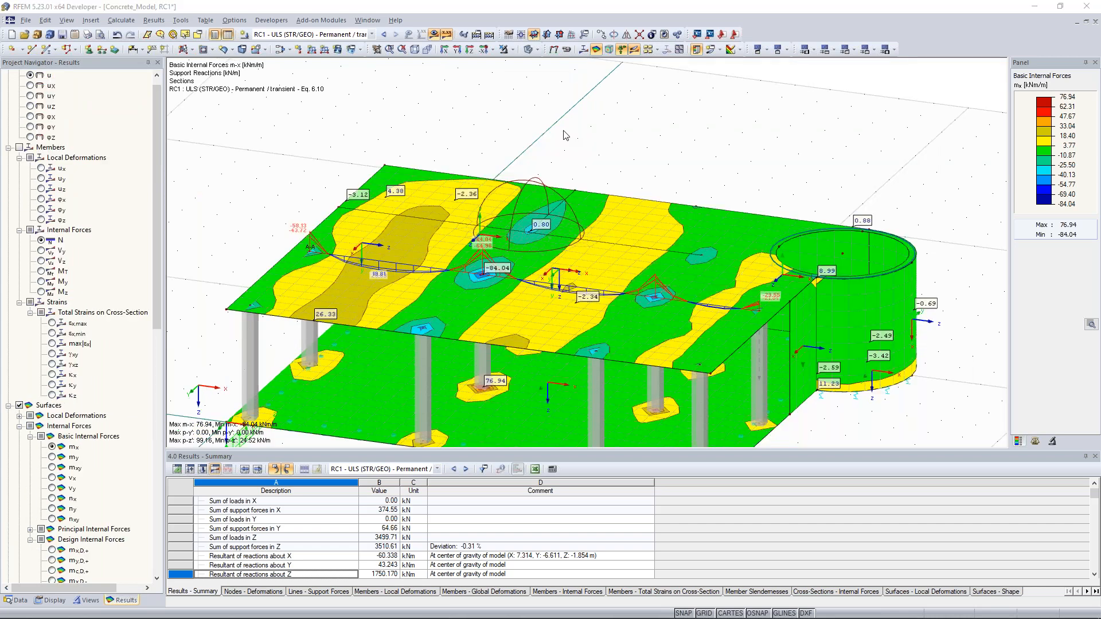
Step: Hide the RC1 results so that only the building model is displayed
scroll(472, 181, down, 3)
click(443, 36)
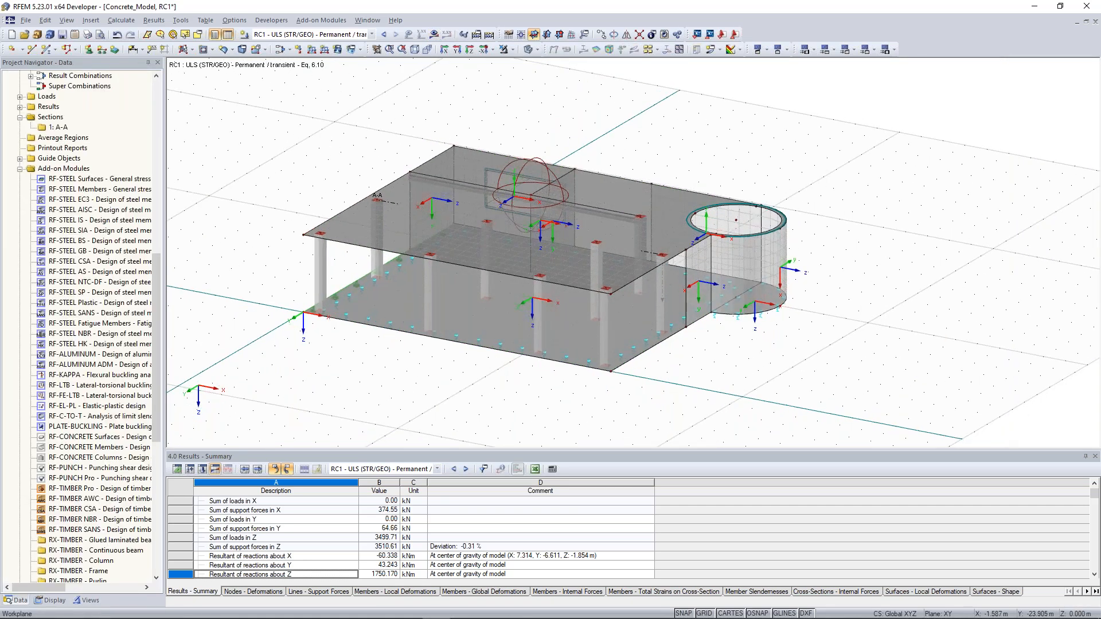
scroll(575, 171, up, 2)
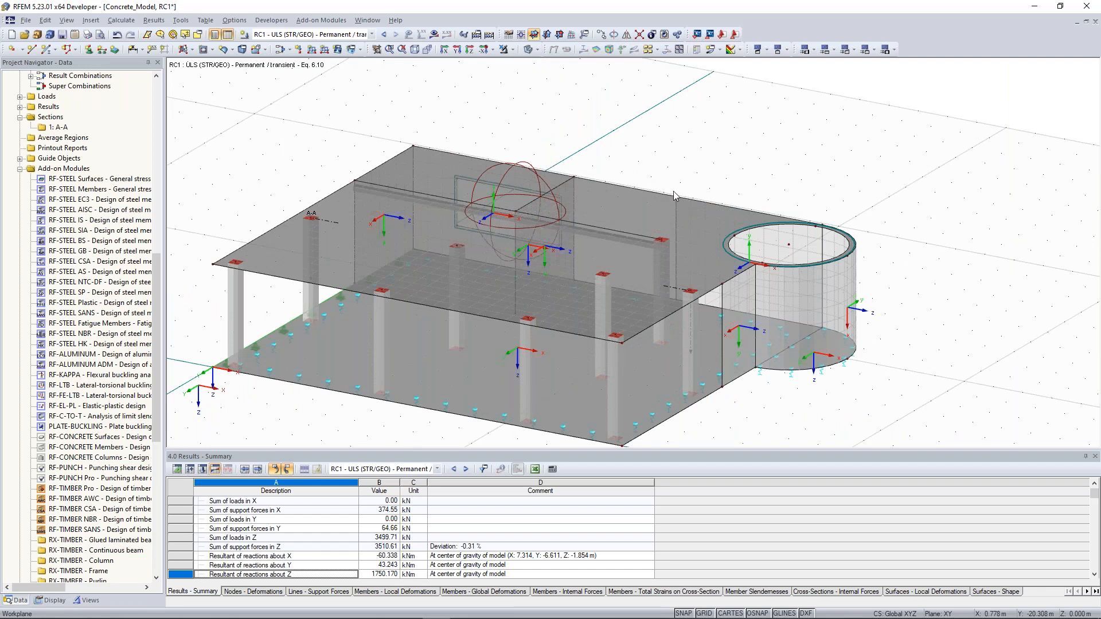
scroll(677, 195, down, 1)
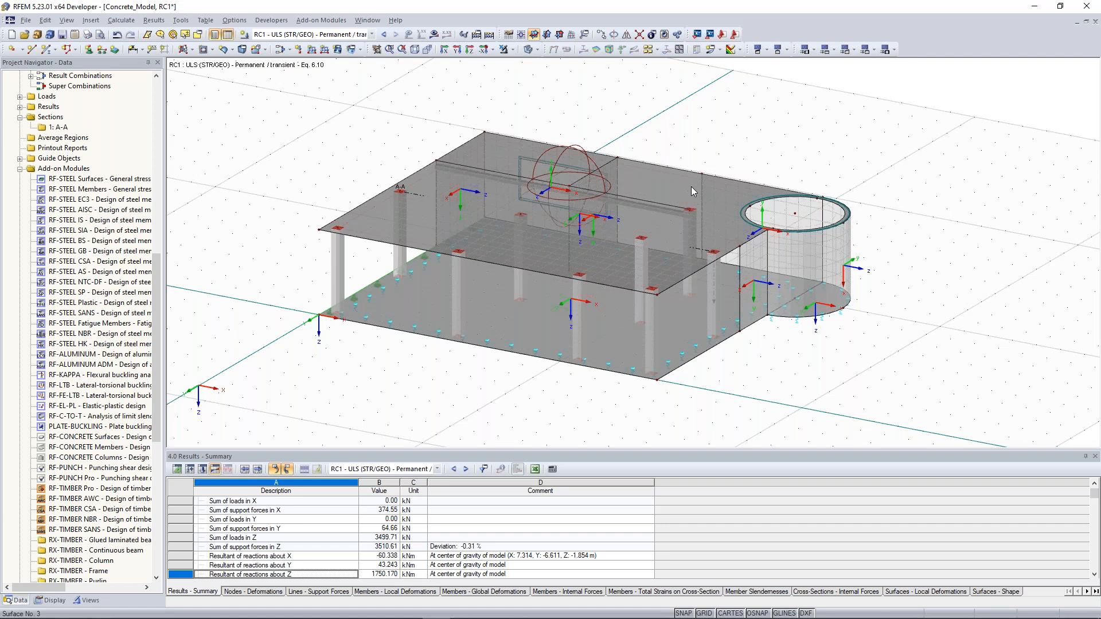
Step: Start a mass print of graphics to printout report PR1 and include the load graphics
key(ctrl+p)
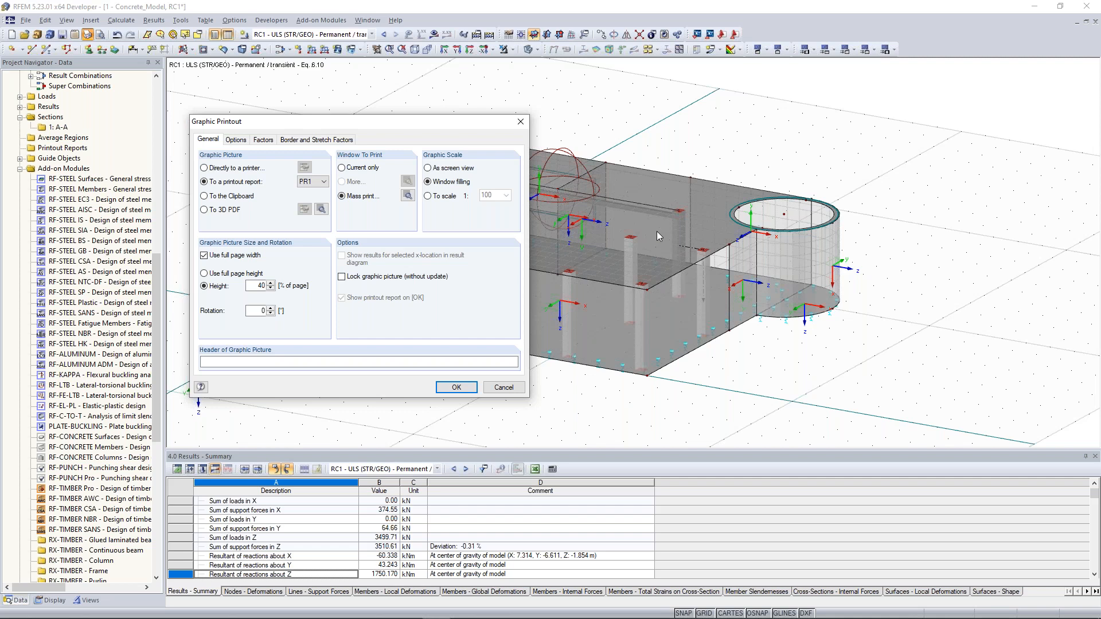
key(Return)
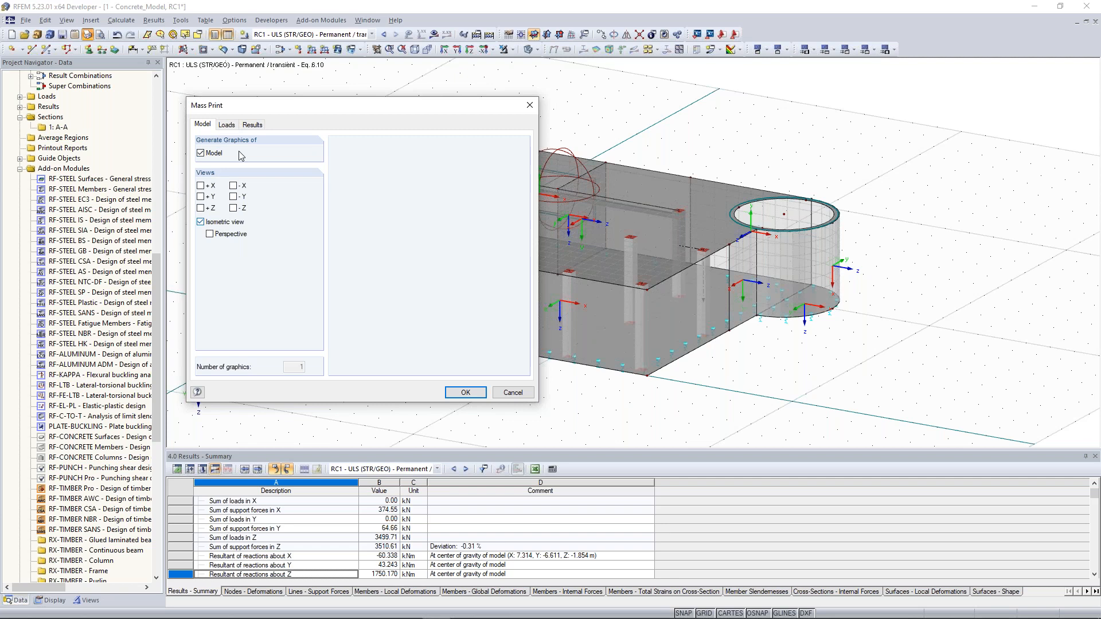
click(227, 126)
click(211, 155)
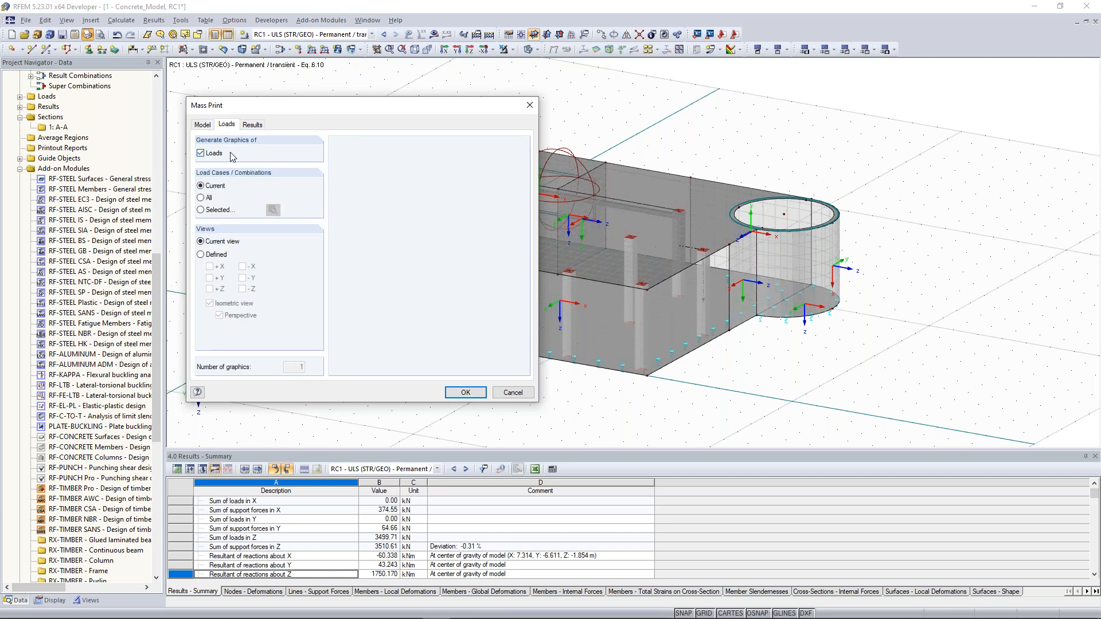
Step: Limit the mass print's load graphics to the selected load cases LC1 to LC6
click(227, 211)
click(272, 210)
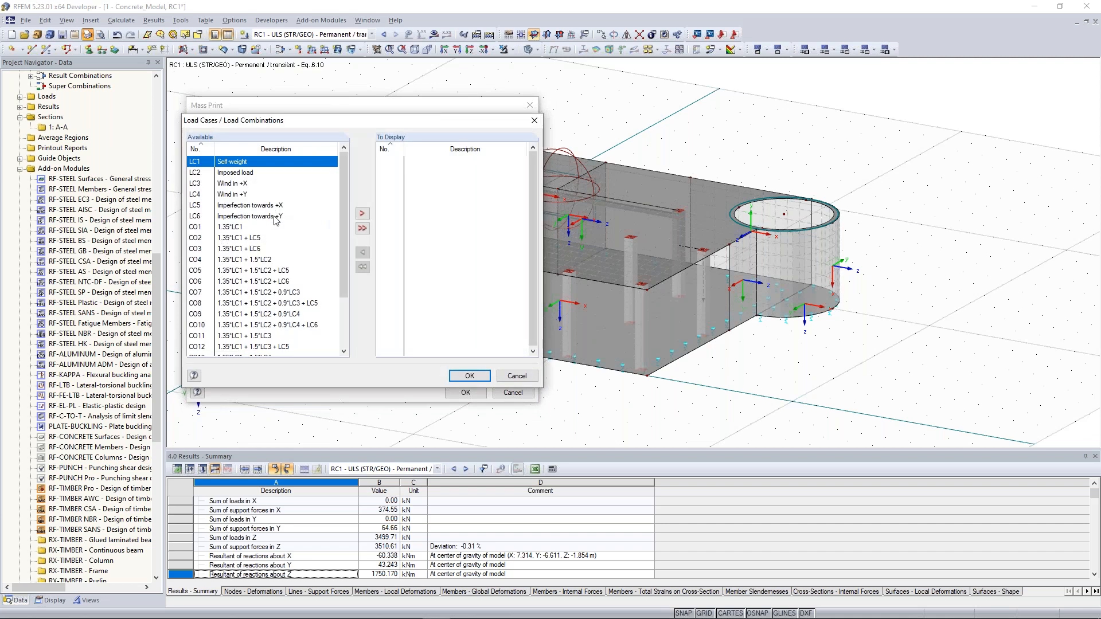
shift+click(257, 215)
click(362, 214)
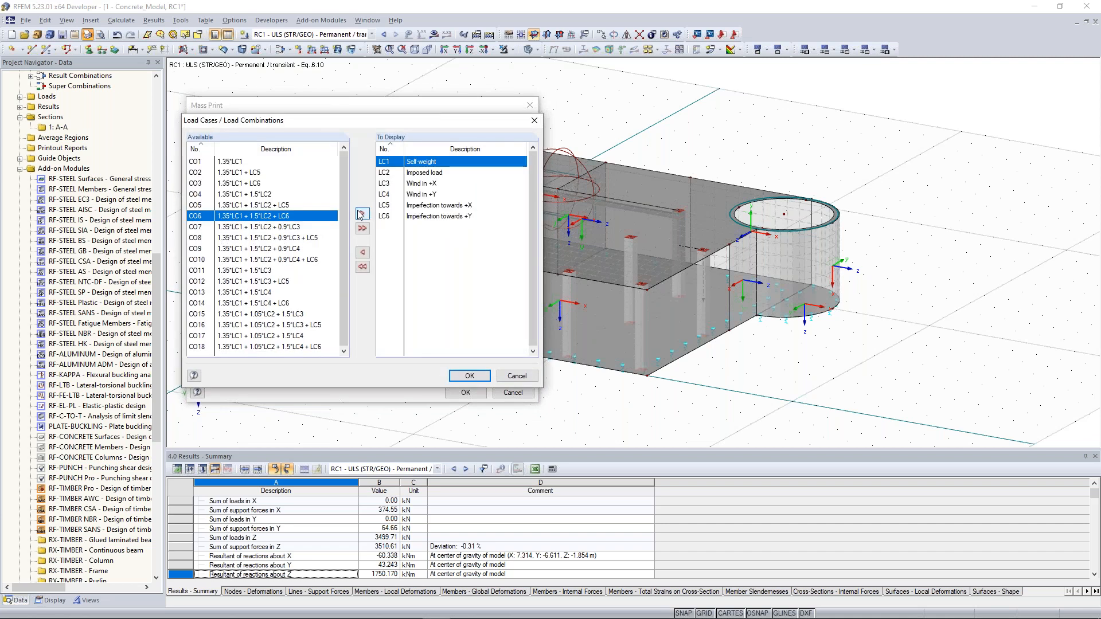
click(469, 375)
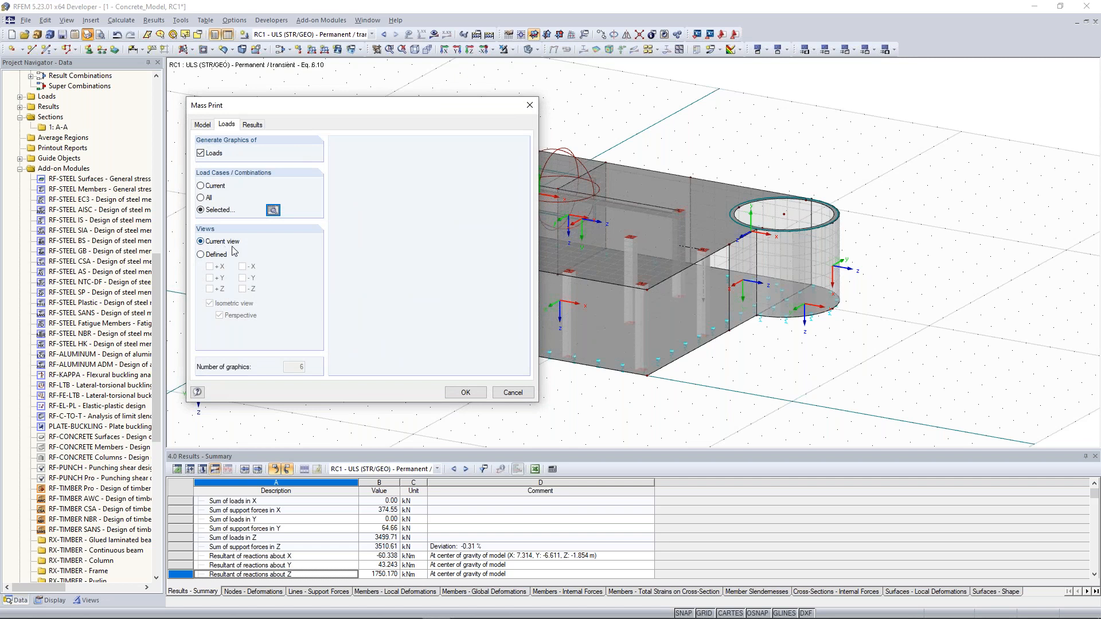
Step: Add result graphics of u, mx, my and contact stress σz for RC1 to the mass print and create the report "Input data and reduced results"
click(262, 126)
click(202, 153)
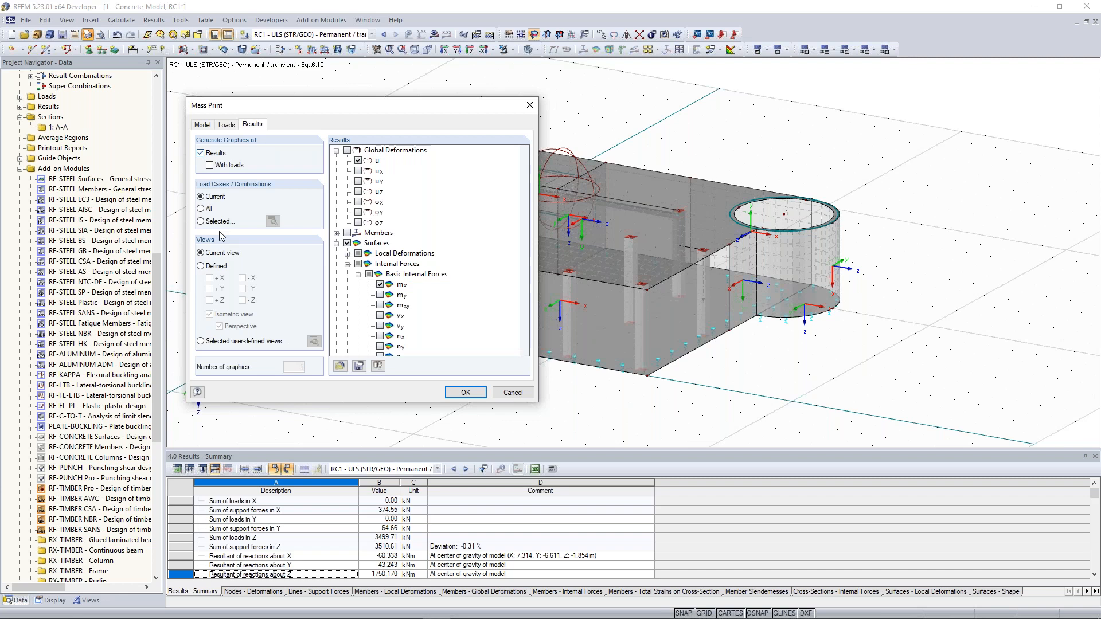
click(273, 221)
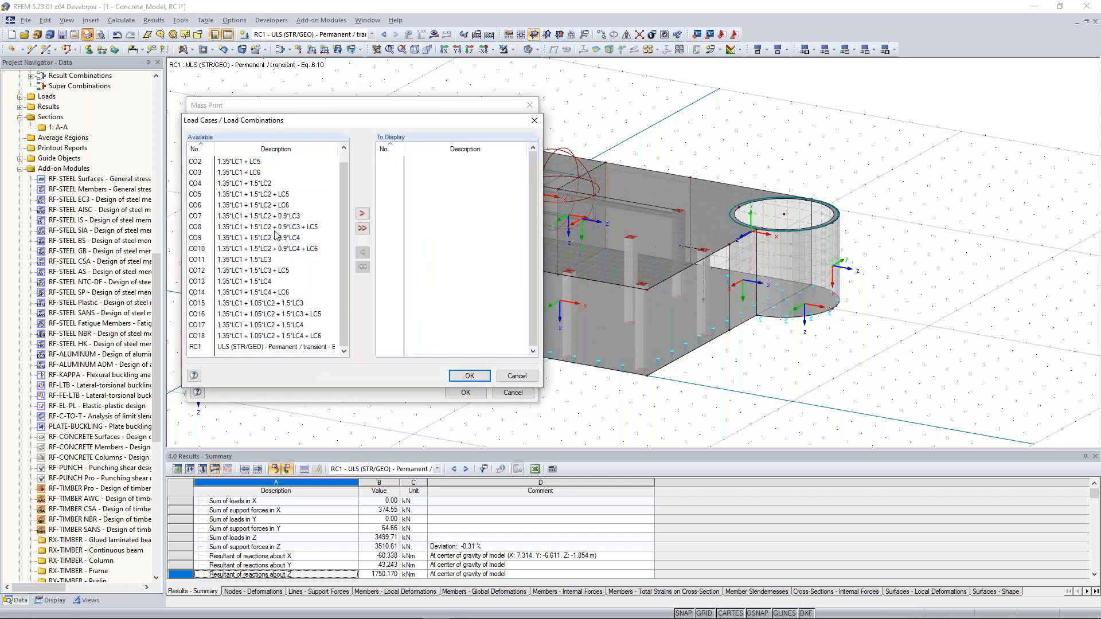
click(271, 347)
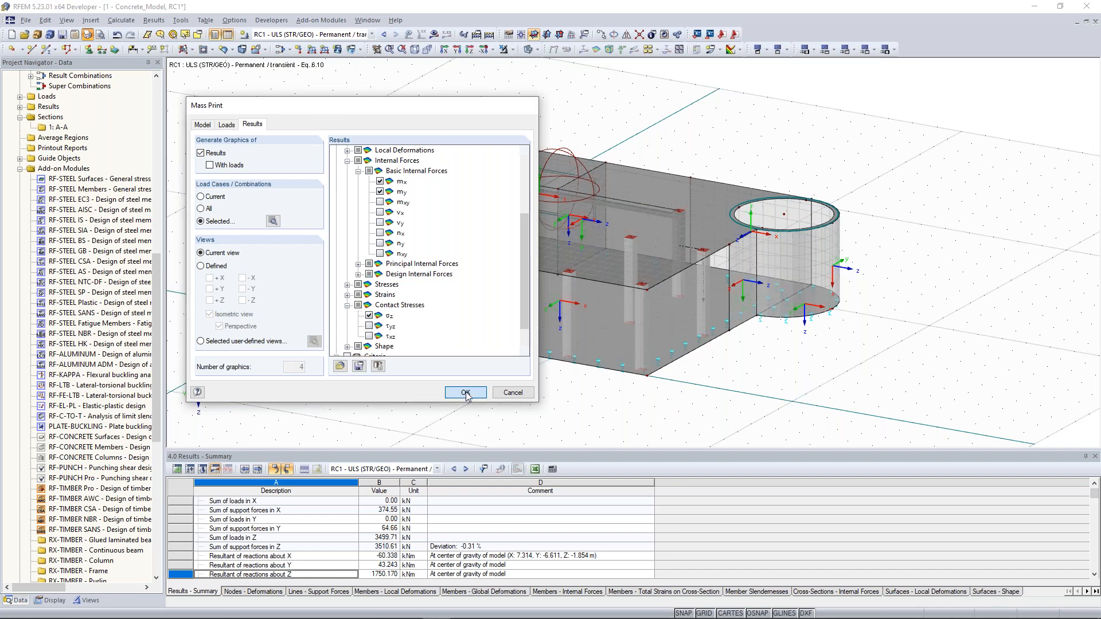
click(466, 394)
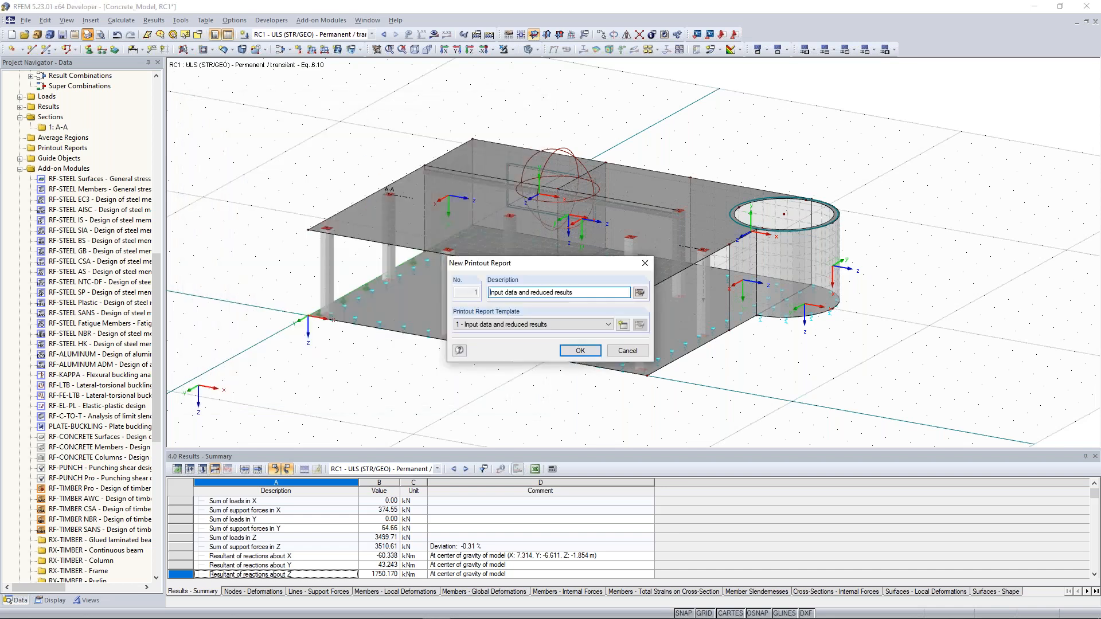
click(578, 352)
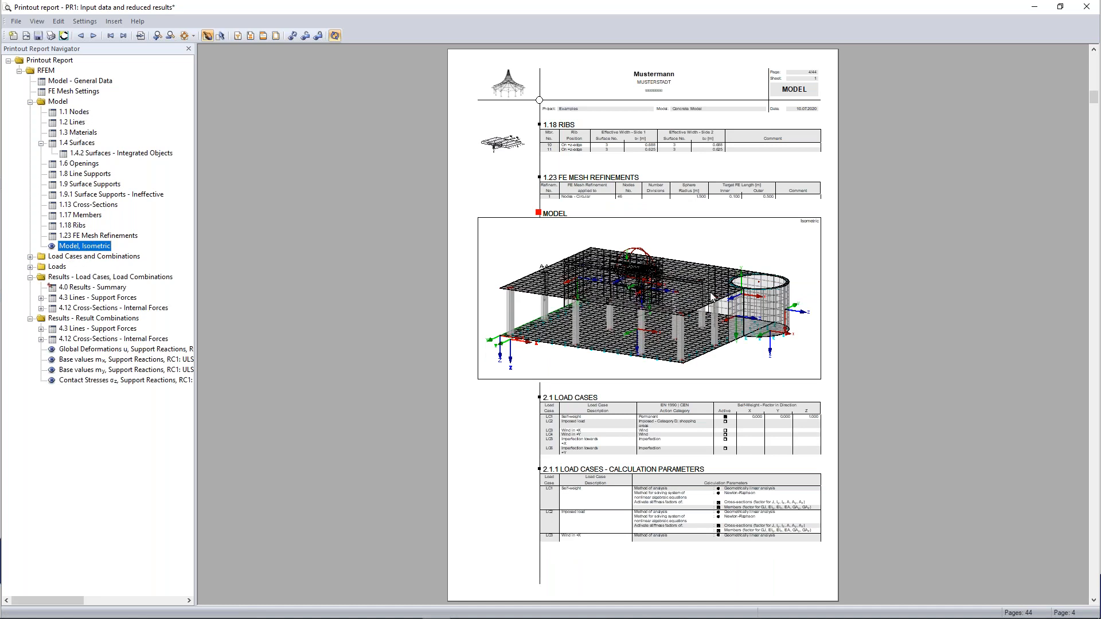
Step: Return to the model from the report's isometric model graphic, hide the FE mesh refinements and update the graphic in the report
click(603, 269)
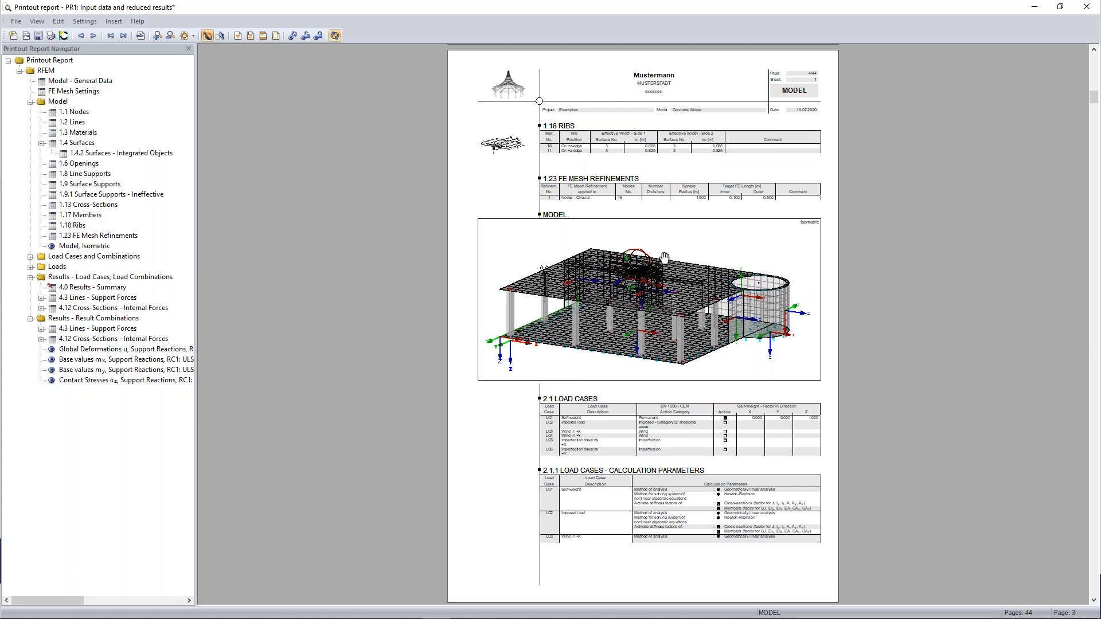
right_click(637, 265)
click(688, 482)
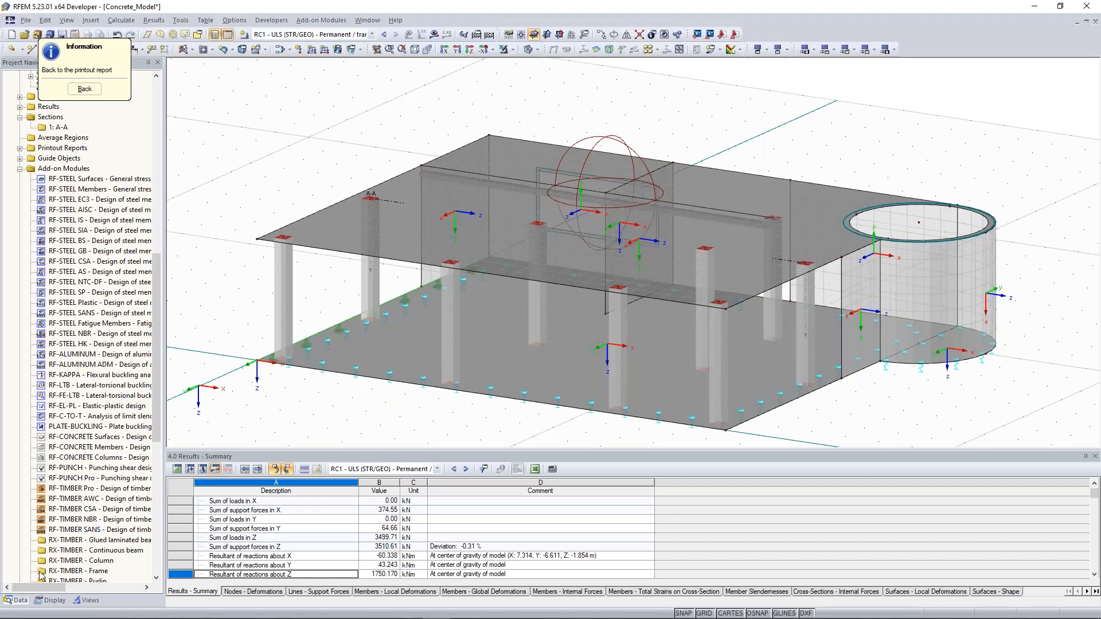
click(121, 20)
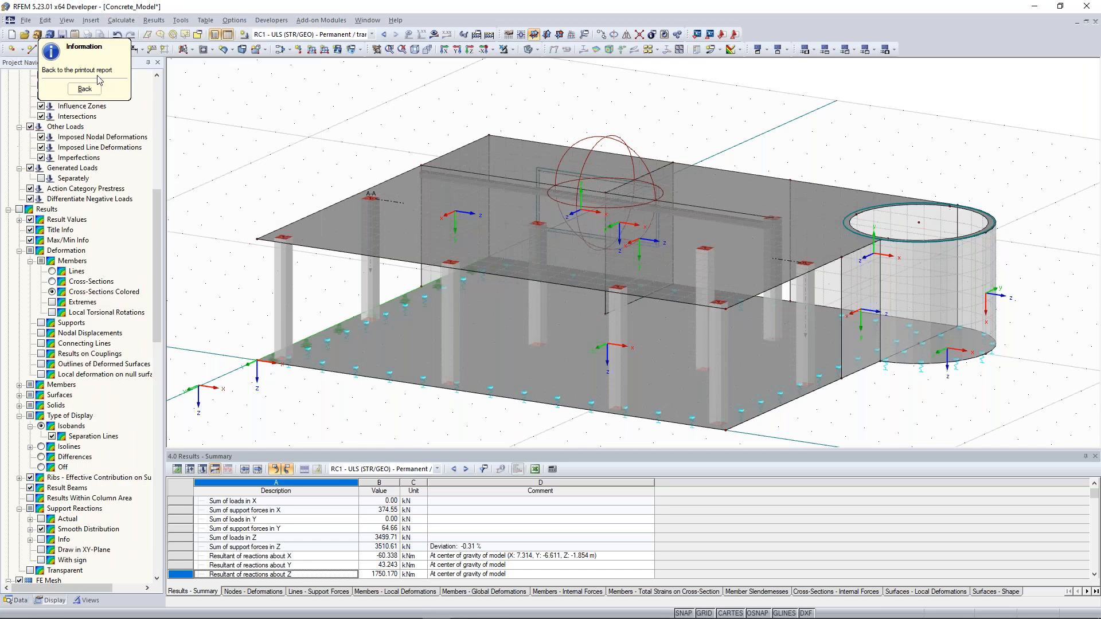
drag(94, 47, 269, 111)
scroll(108, 179, up, 12)
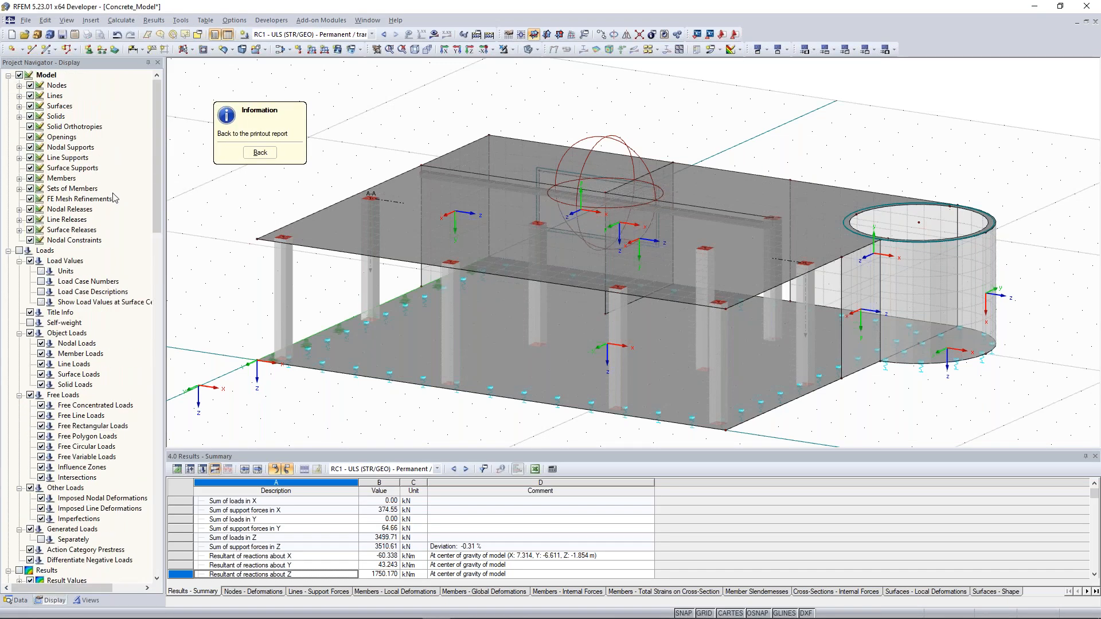
click(31, 199)
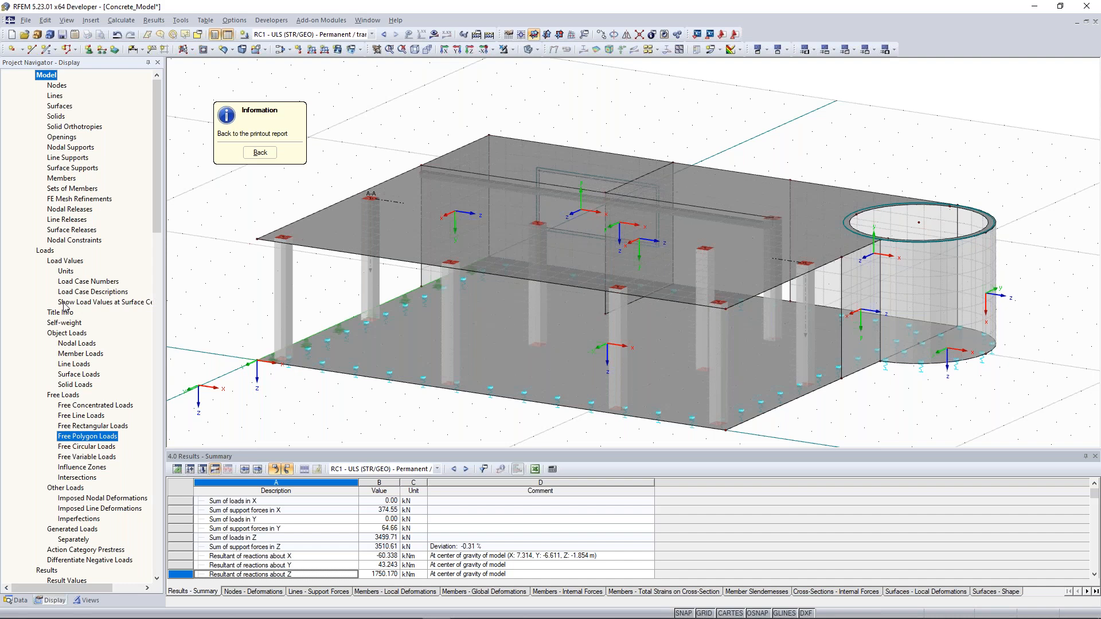
click(260, 152)
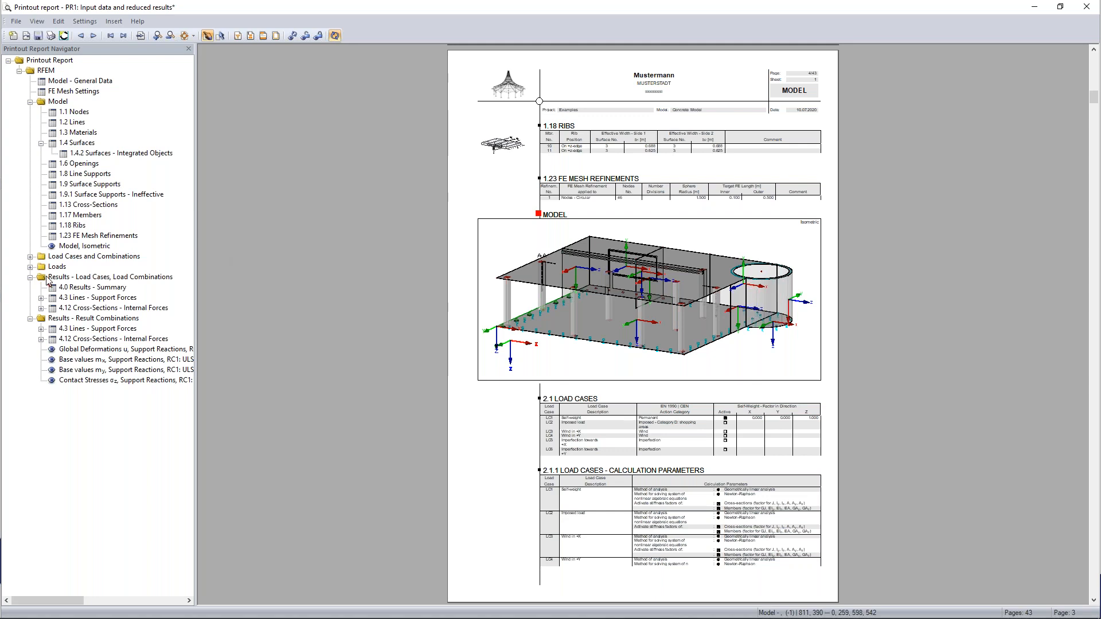
Step: Examine the report's graphics of the individual load cases and the RC1 deformation and moment results
click(31, 268)
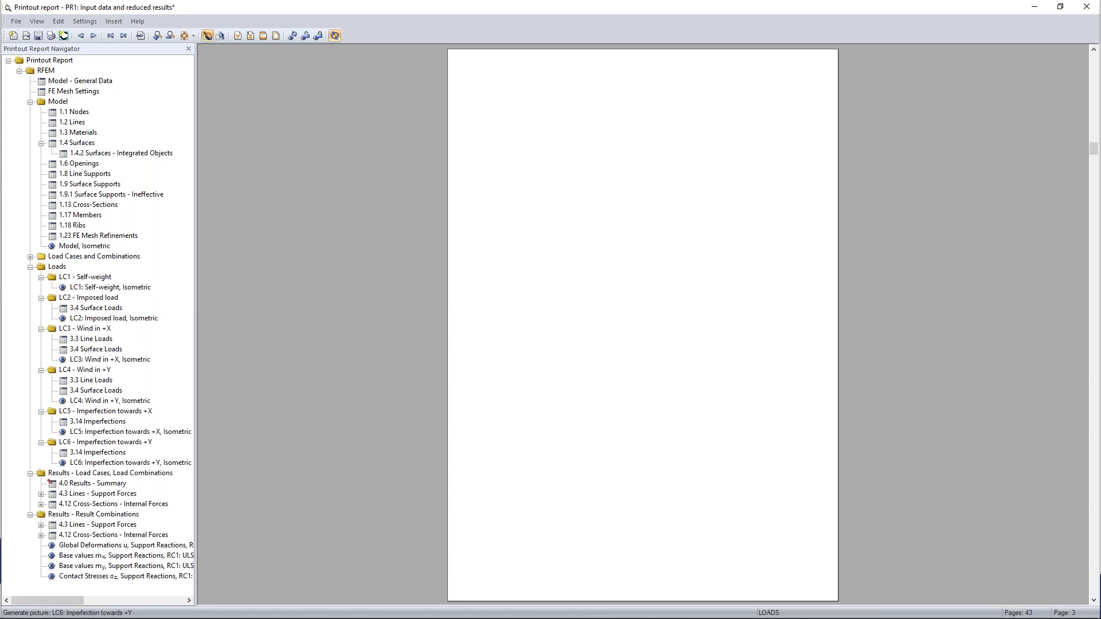
click(114, 318)
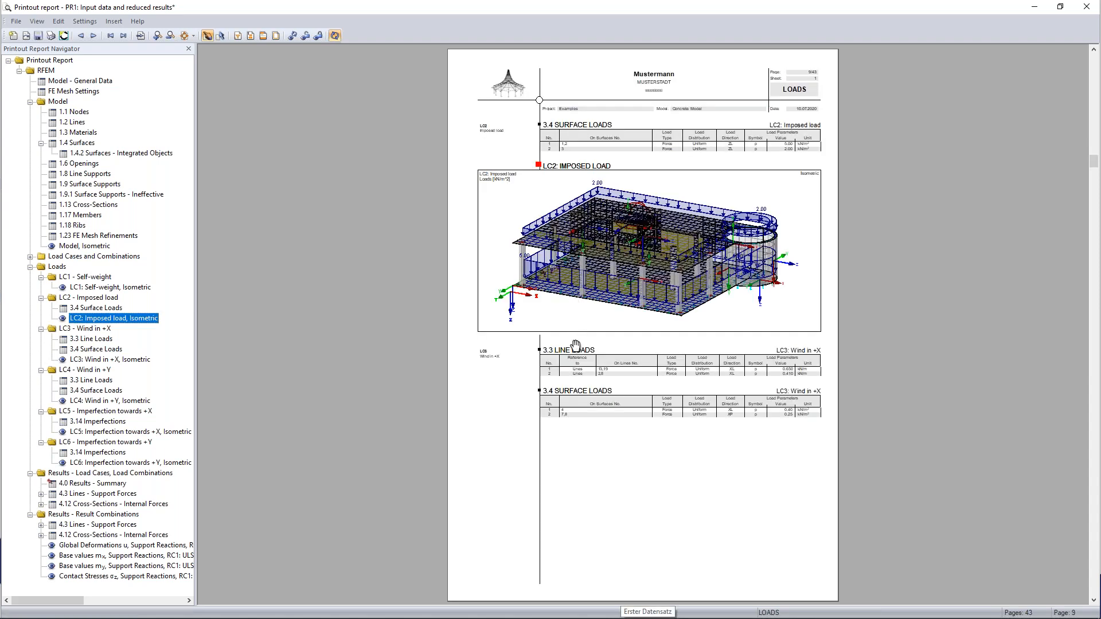
scroll(573, 344, down, 3)
scroll(579, 272, down, 10)
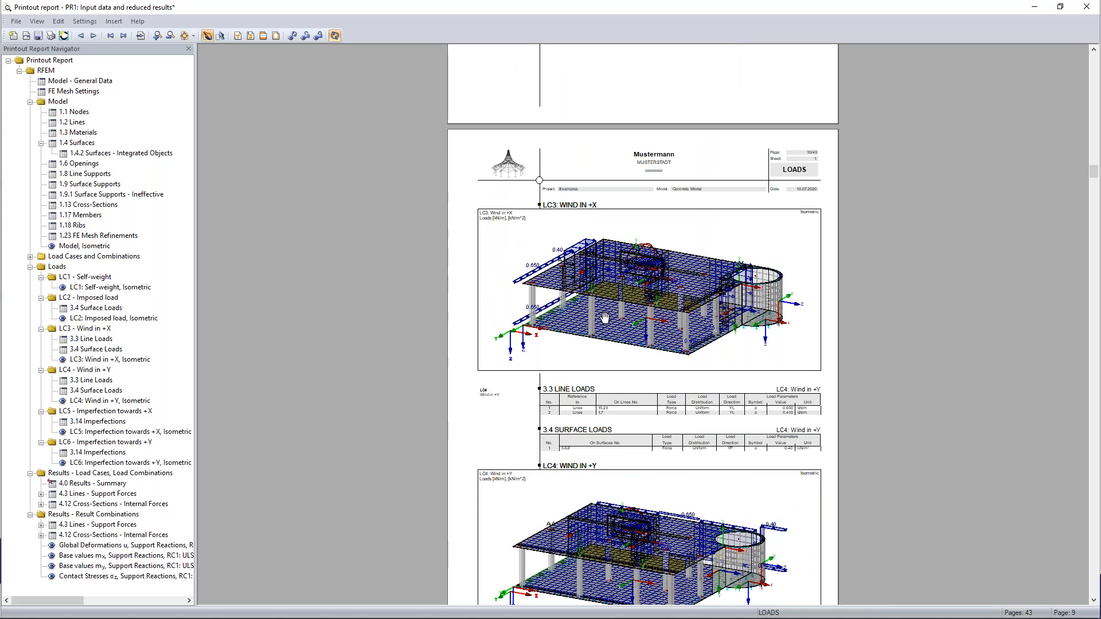
scroll(605, 317, down, 5)
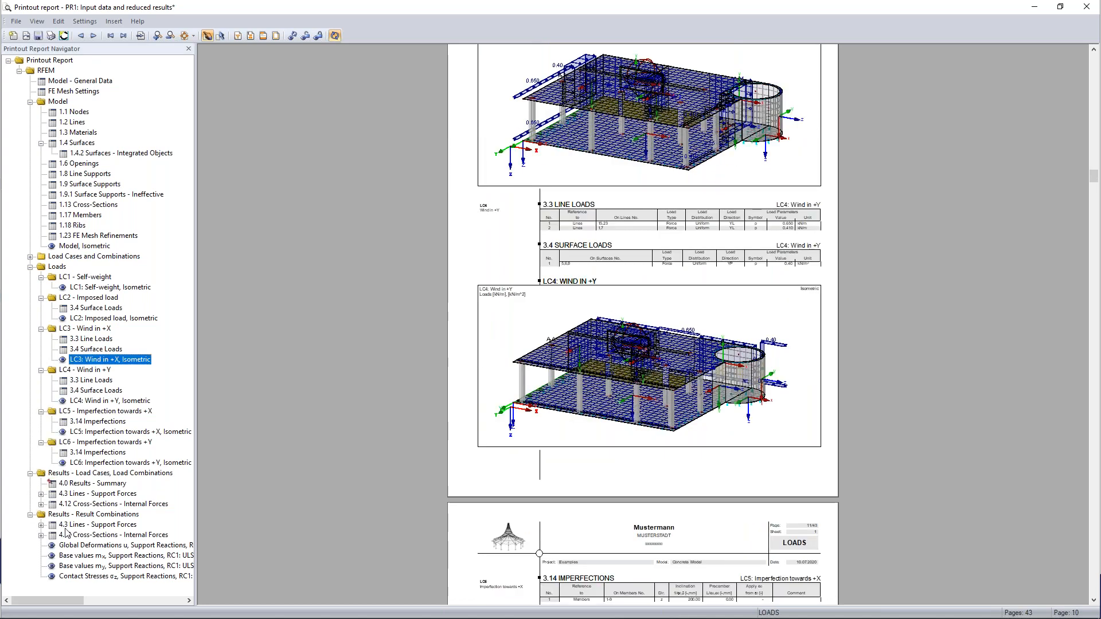
click(101, 556)
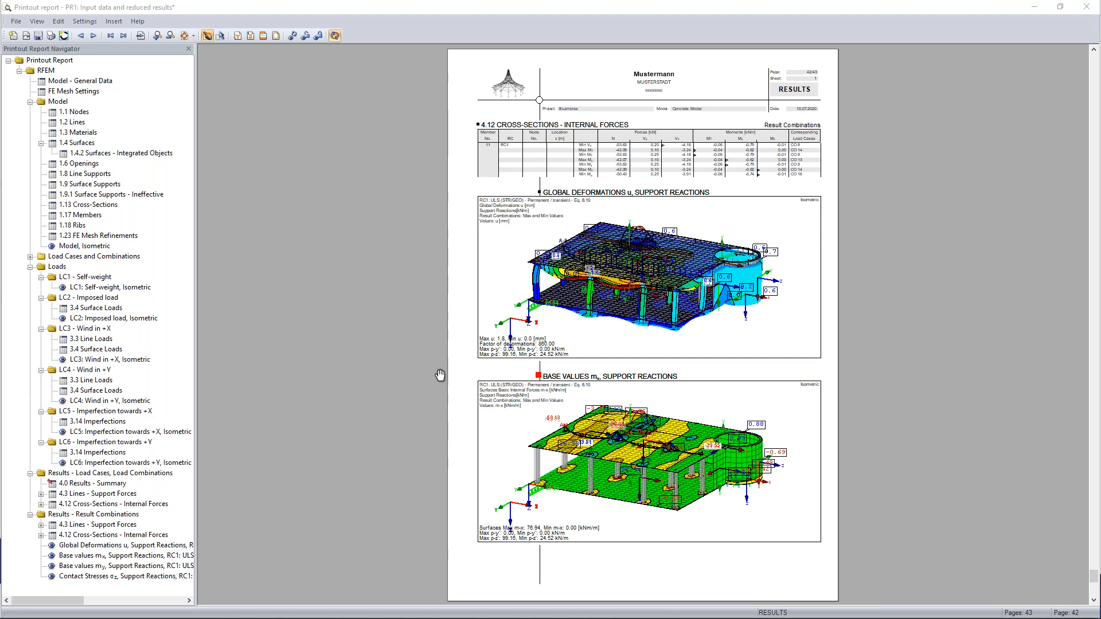
scroll(448, 373, down, 3)
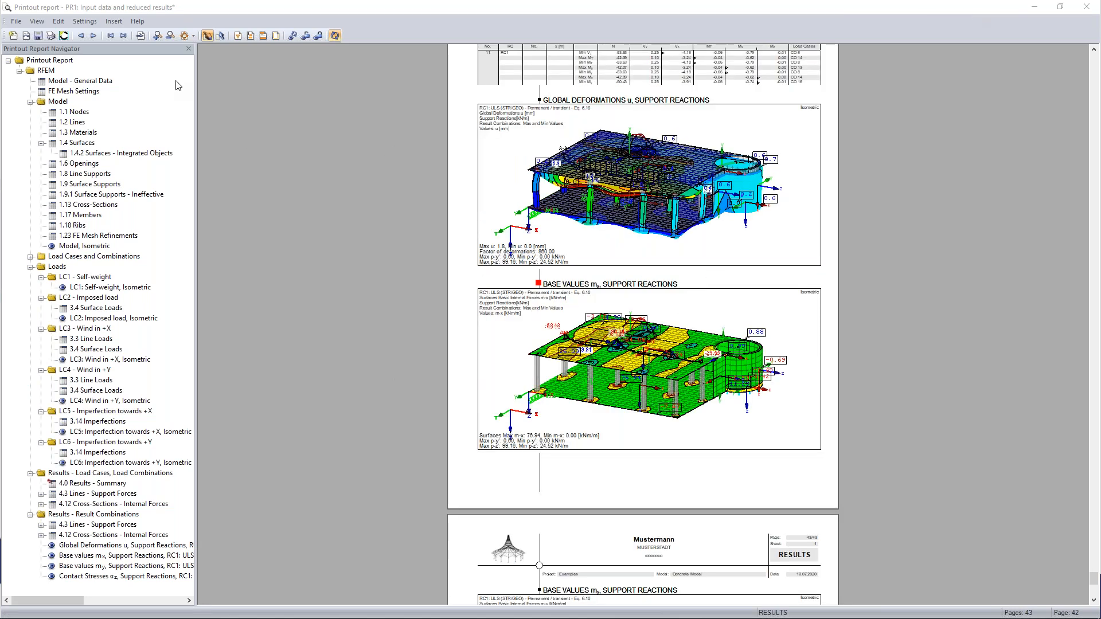
Step: Close the printout report and show the concrete model's data tree with the add-on modules
click(1092, 11)
click(510, 330)
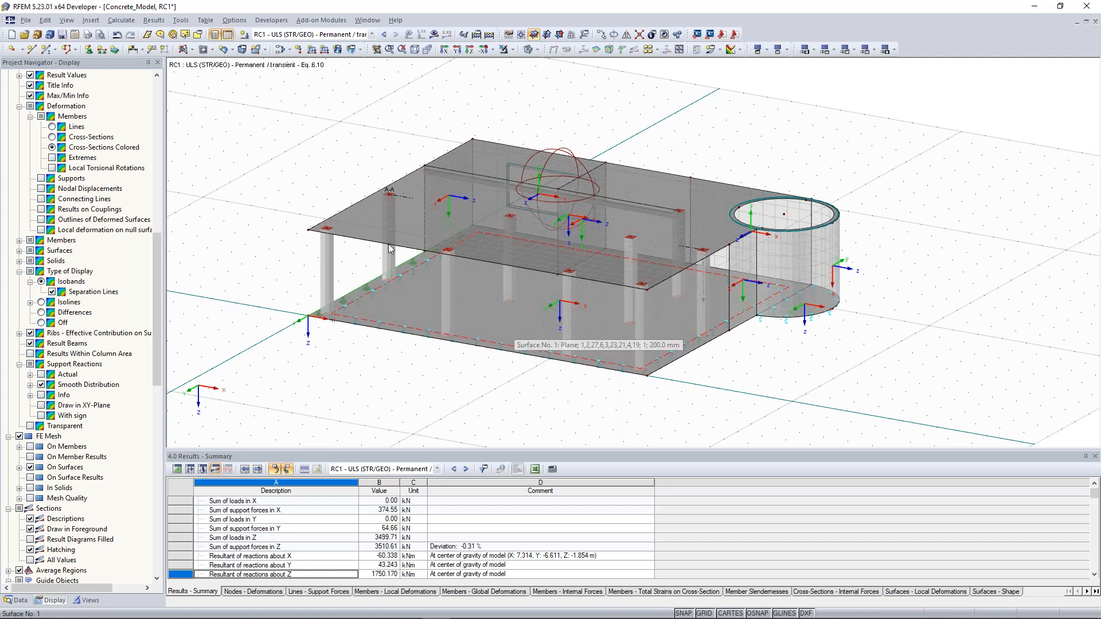
click(17, 600)
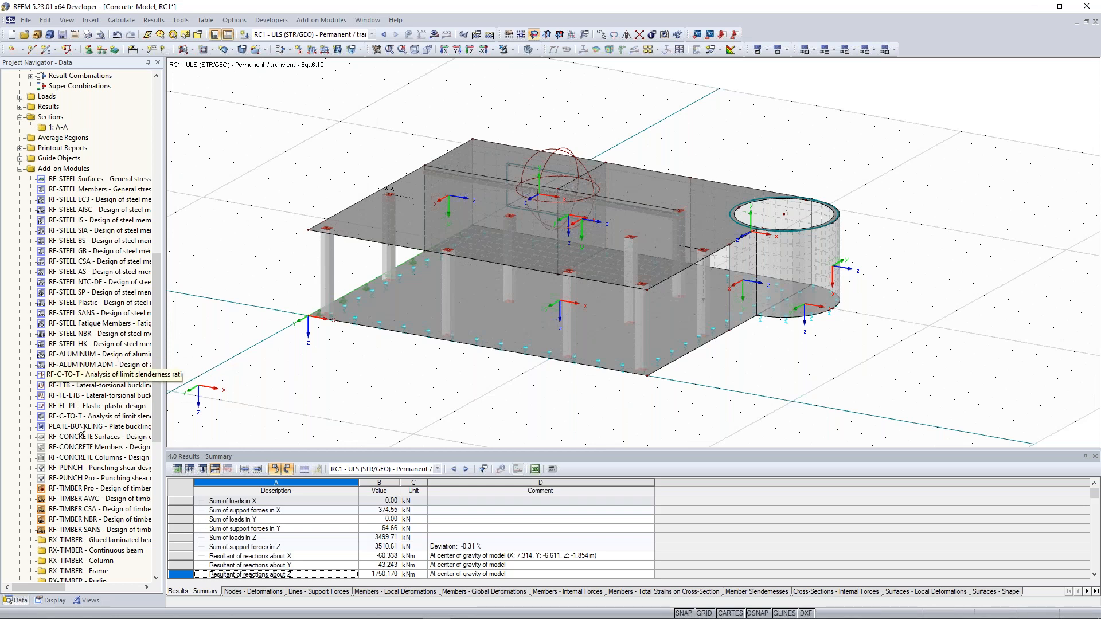
click(373, 212)
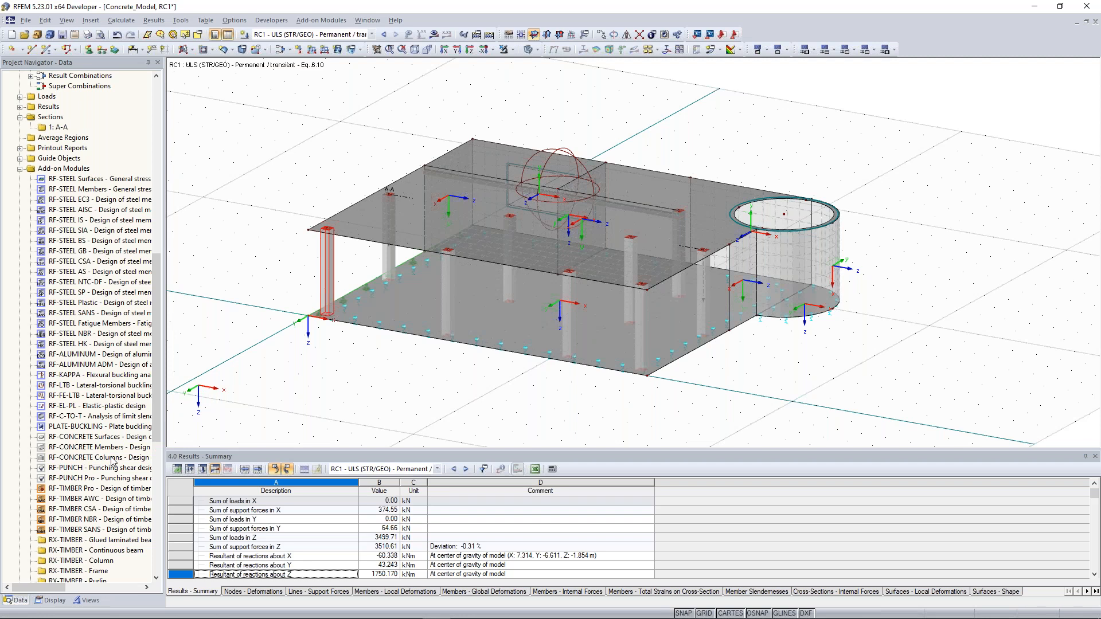
scroll(273, 262, up, 1)
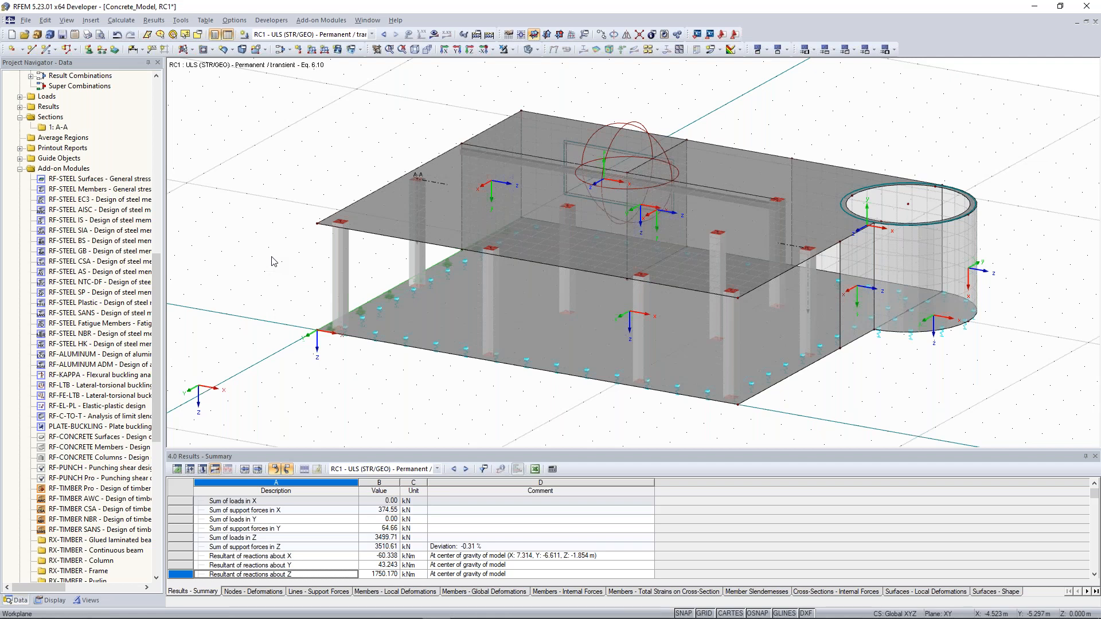
drag(380, 274, 313, 254)
click(304, 275)
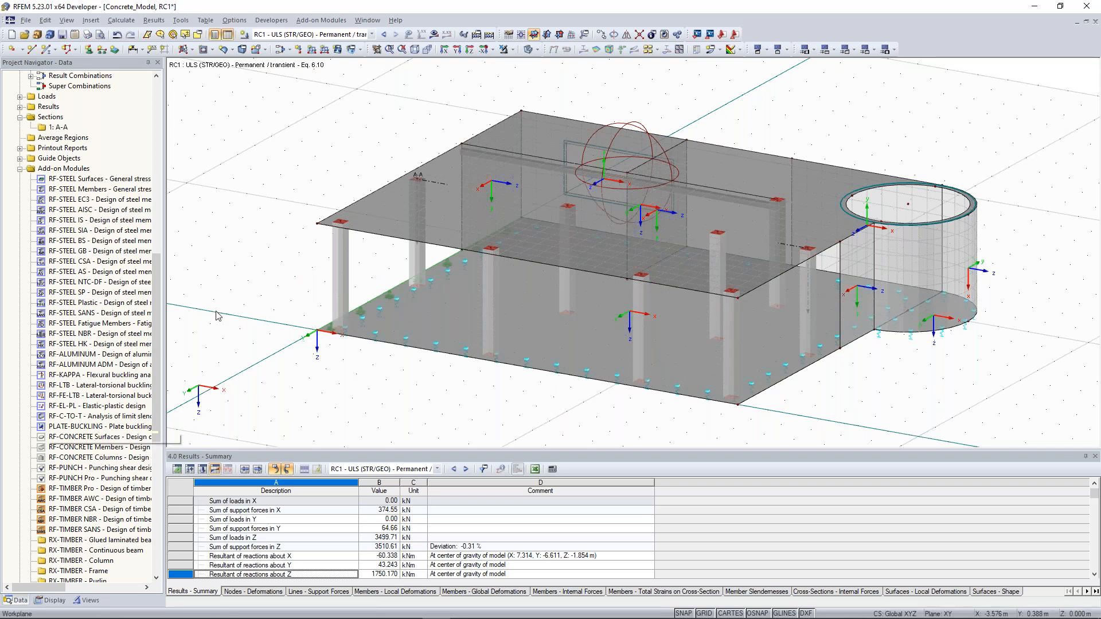
scroll(308, 249, up, 5)
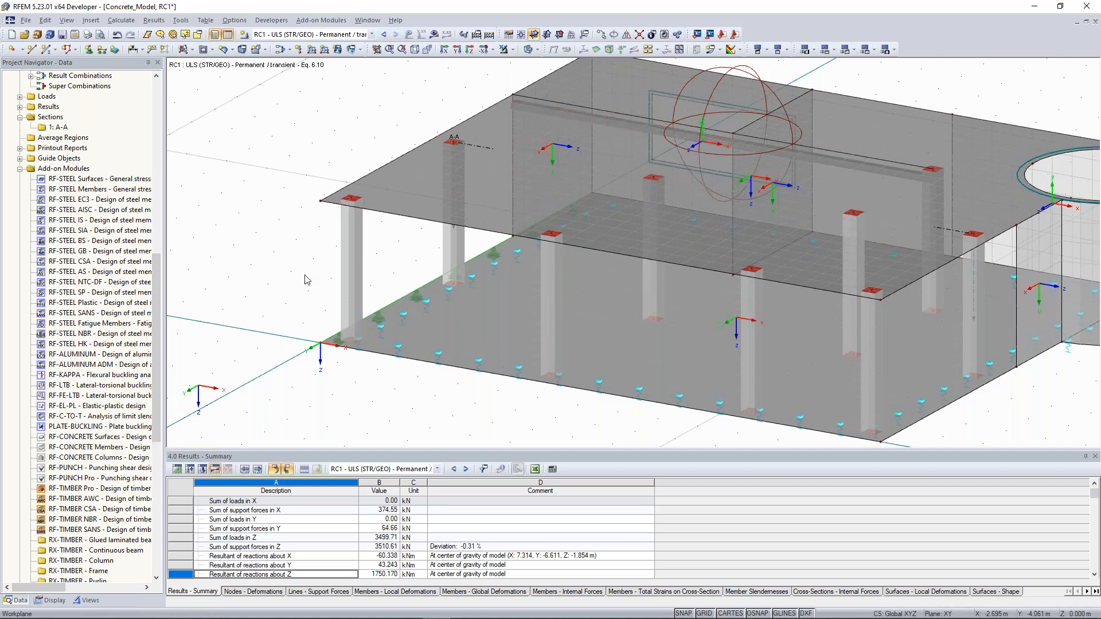
middle_drag(291, 177, 262, 198)
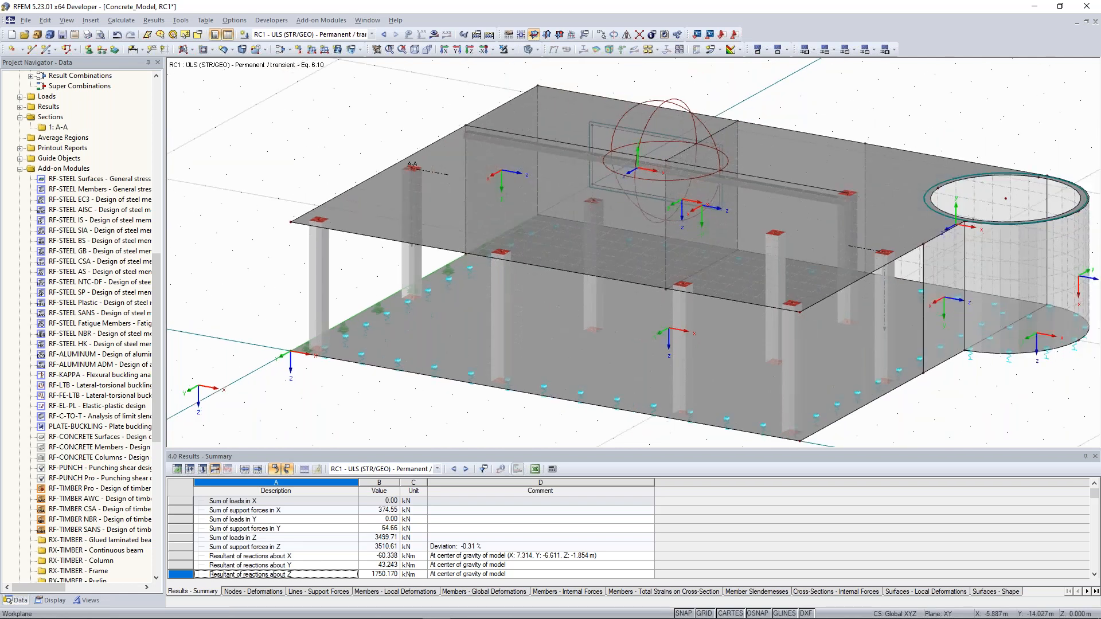
scroll(354, 156, down, 1)
middle_drag(354, 156, 325, 169)
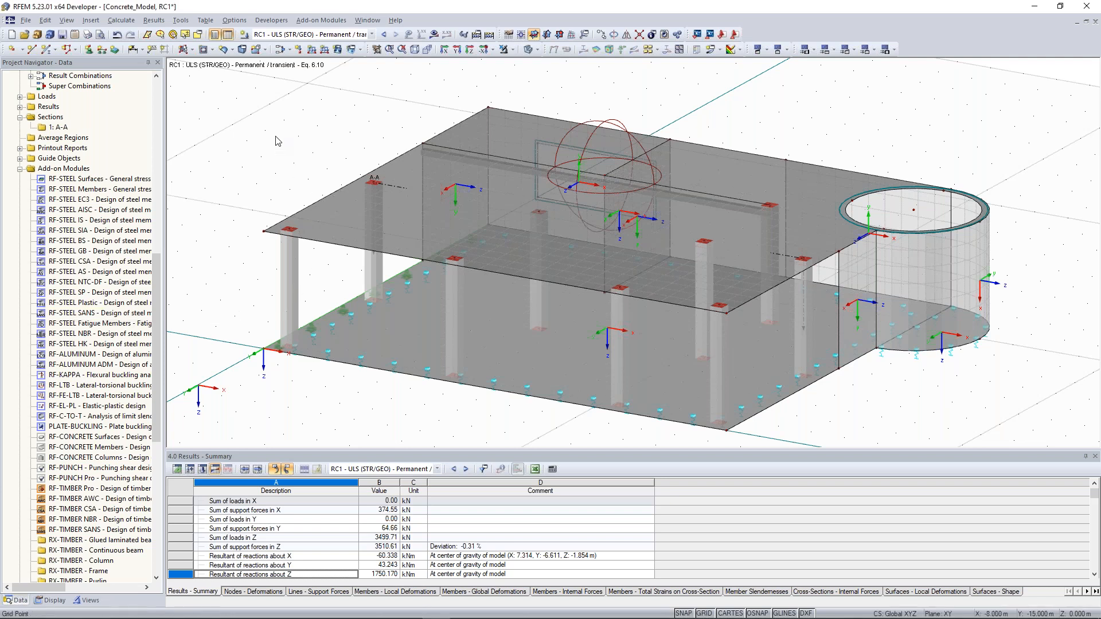
ctrl+middle_drag(321, 141, 345, 234)
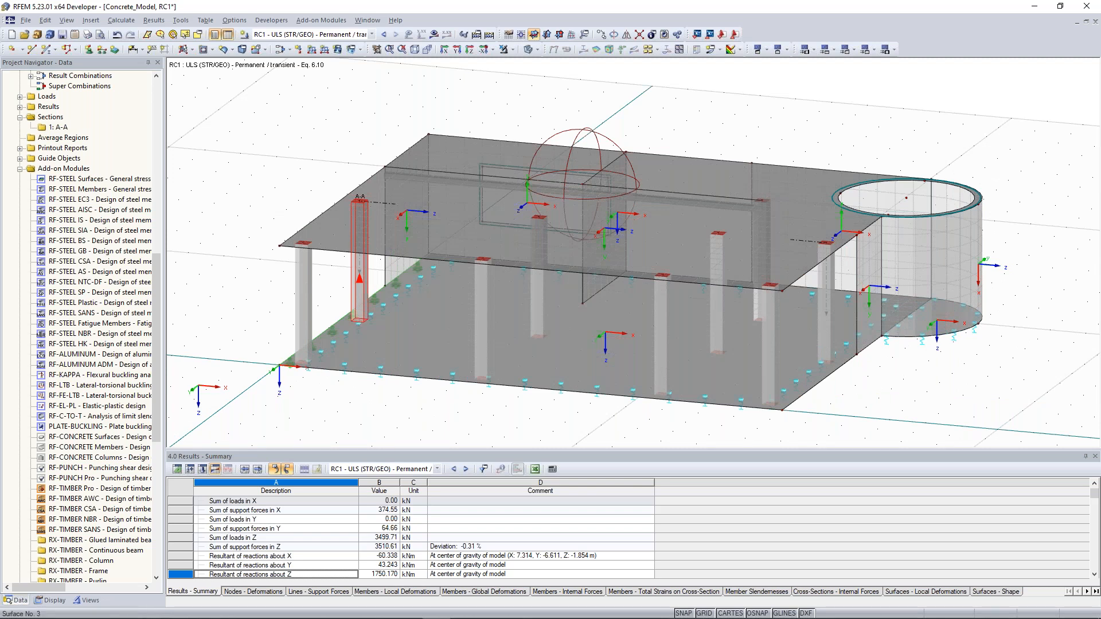
Step: Open the RF-CONCRETE Surfaces add-on module and examine the reinforcement ratios, reinforcement layout and options for the number of directions
double_click(86, 437)
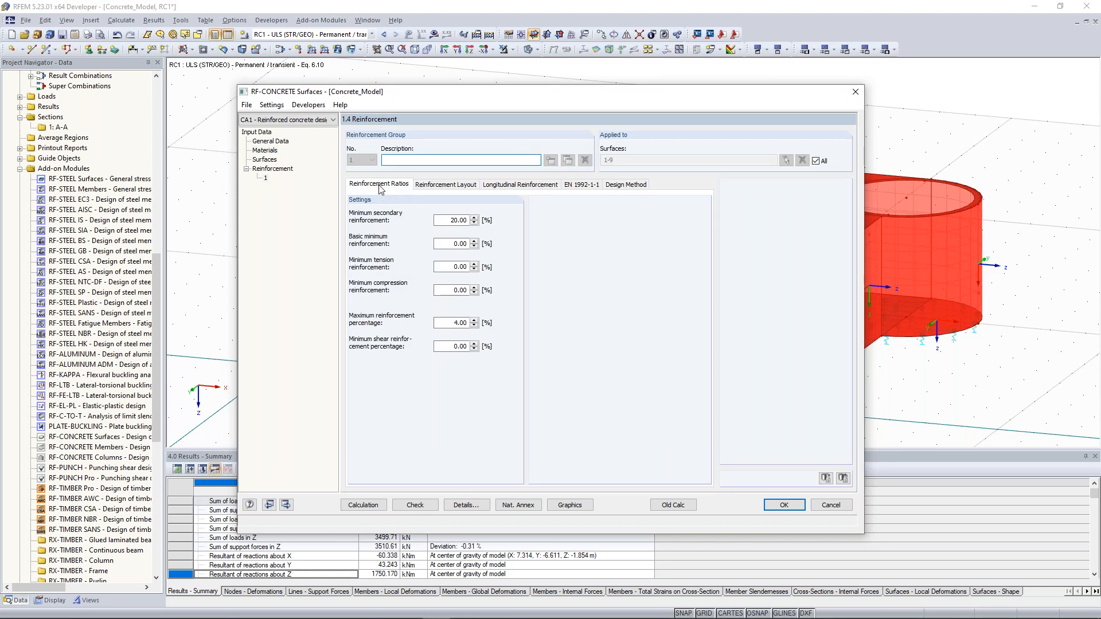
click(468, 189)
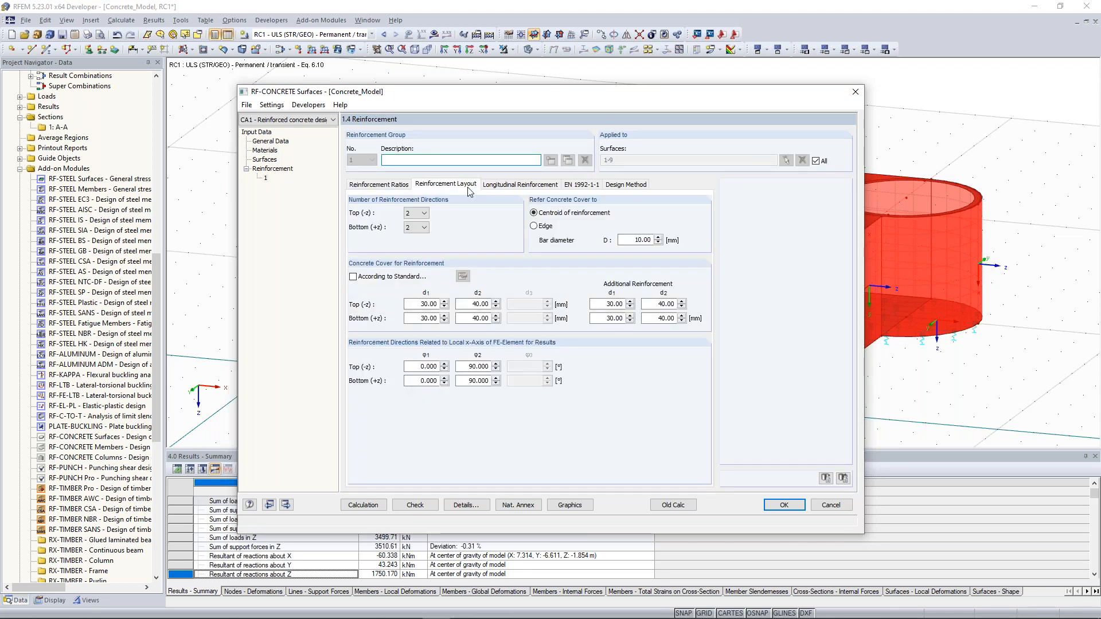
click(423, 214)
click(420, 224)
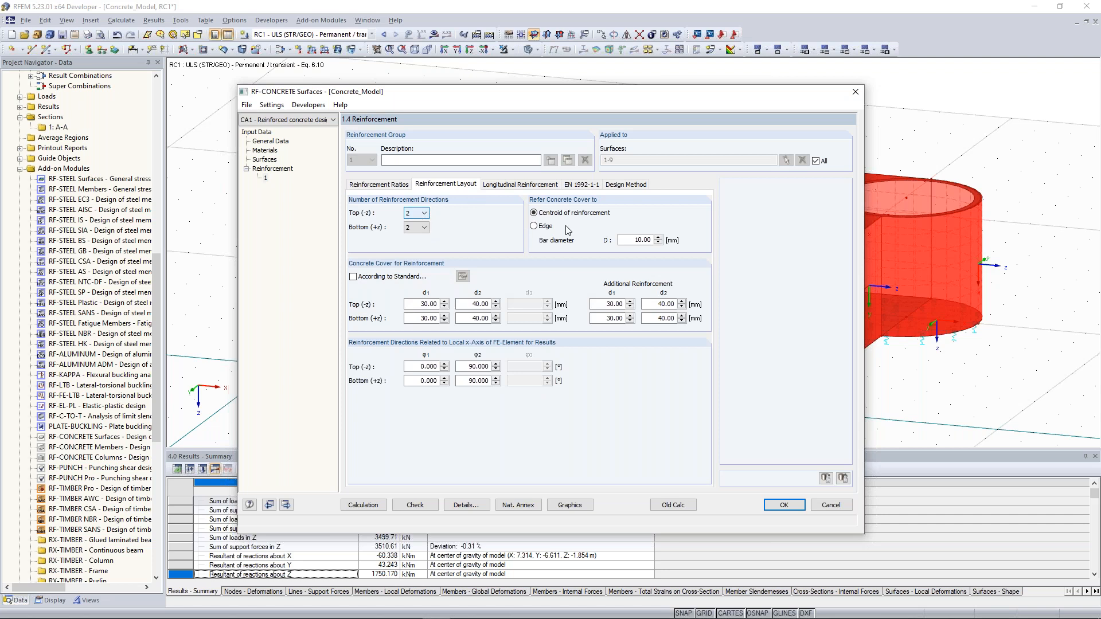
Step: Examine the longitudinal reinforcement, EN 1992-1-1 and design method settings, including the approaches for additional serviceability reinforcement
click(513, 186)
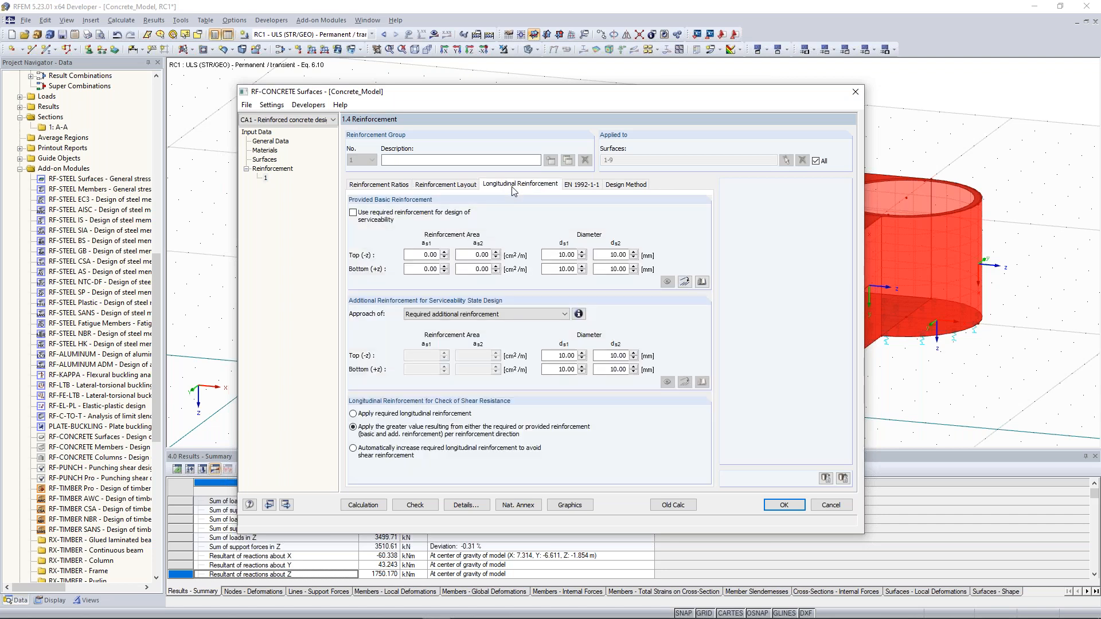
click(589, 186)
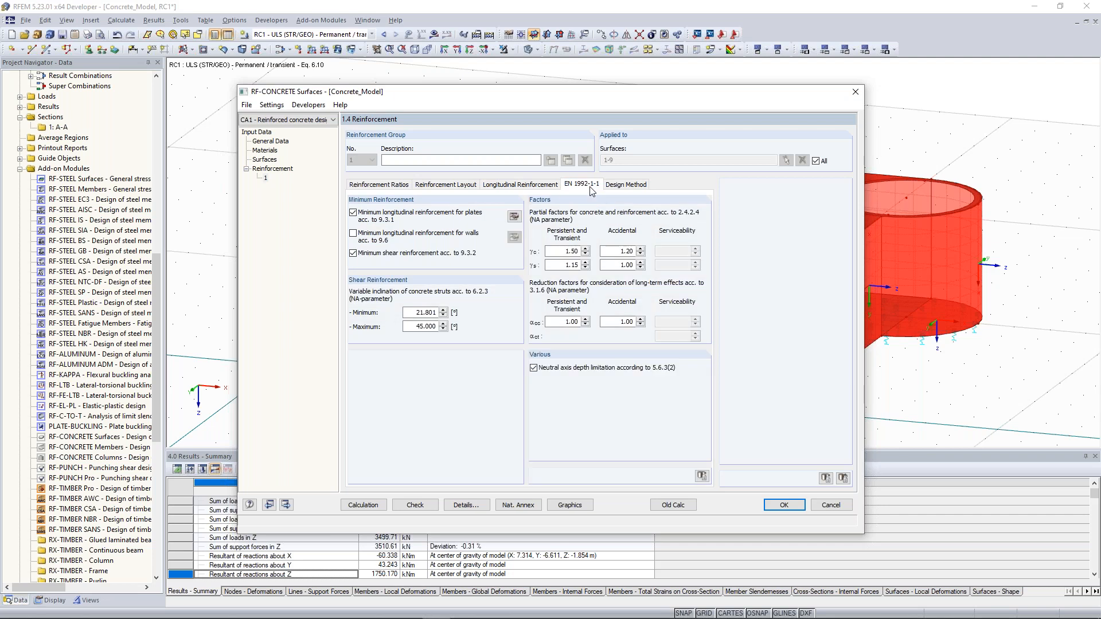
click(621, 184)
click(578, 185)
click(530, 185)
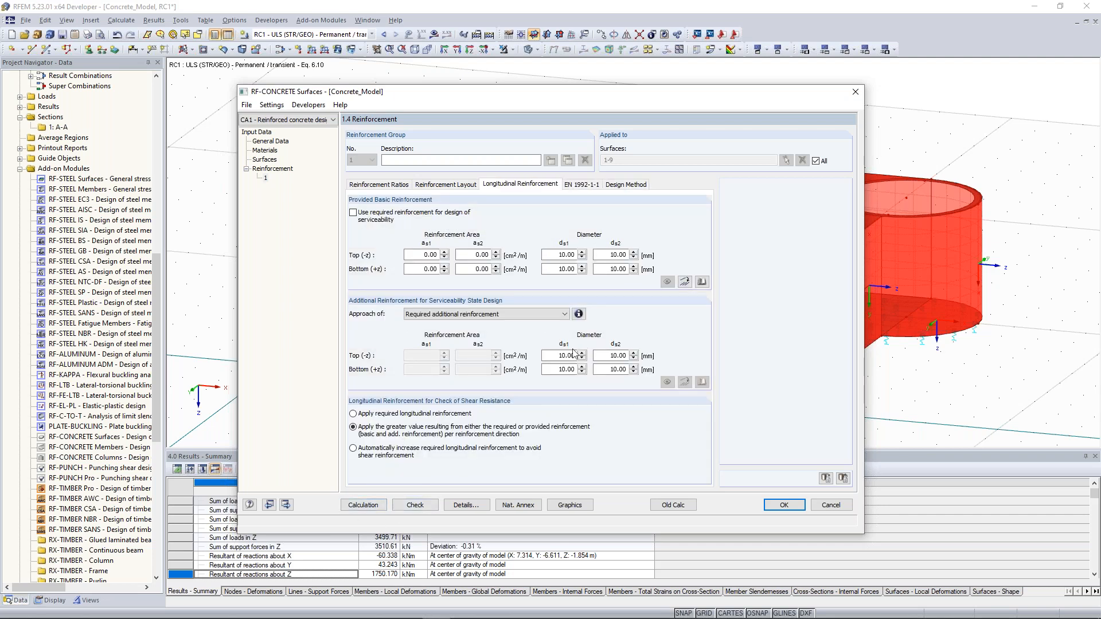
click(558, 356)
key(Tab)
click(529, 316)
click(529, 315)
Step: Start the RF-CONCRETE Surfaces calculation, cancel it, and close the module without saving the changes
click(367, 506)
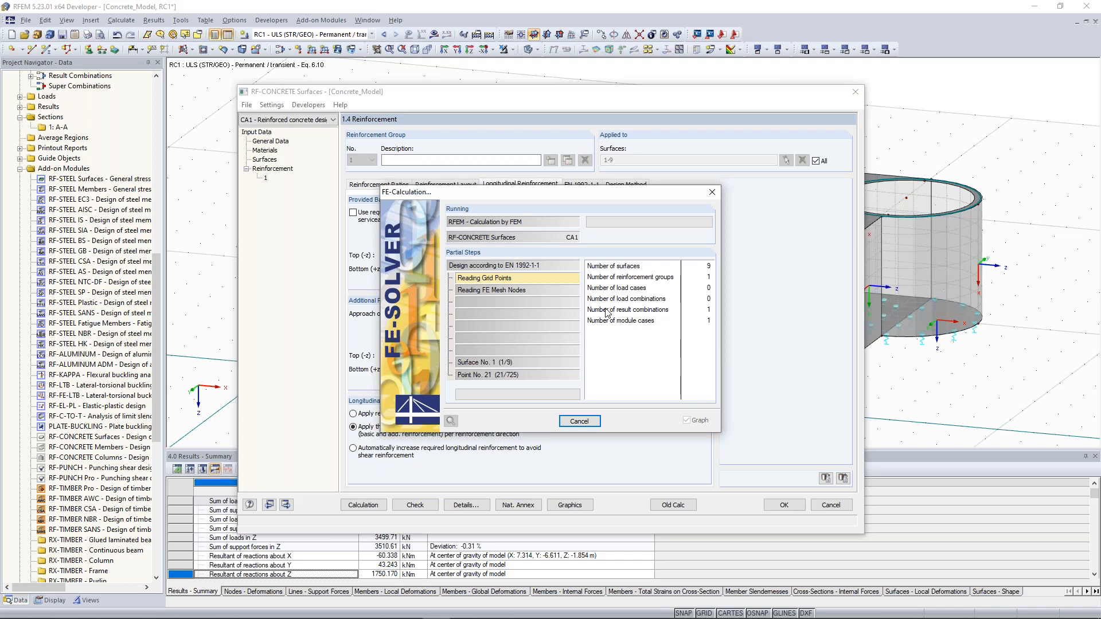
click(591, 422)
click(532, 332)
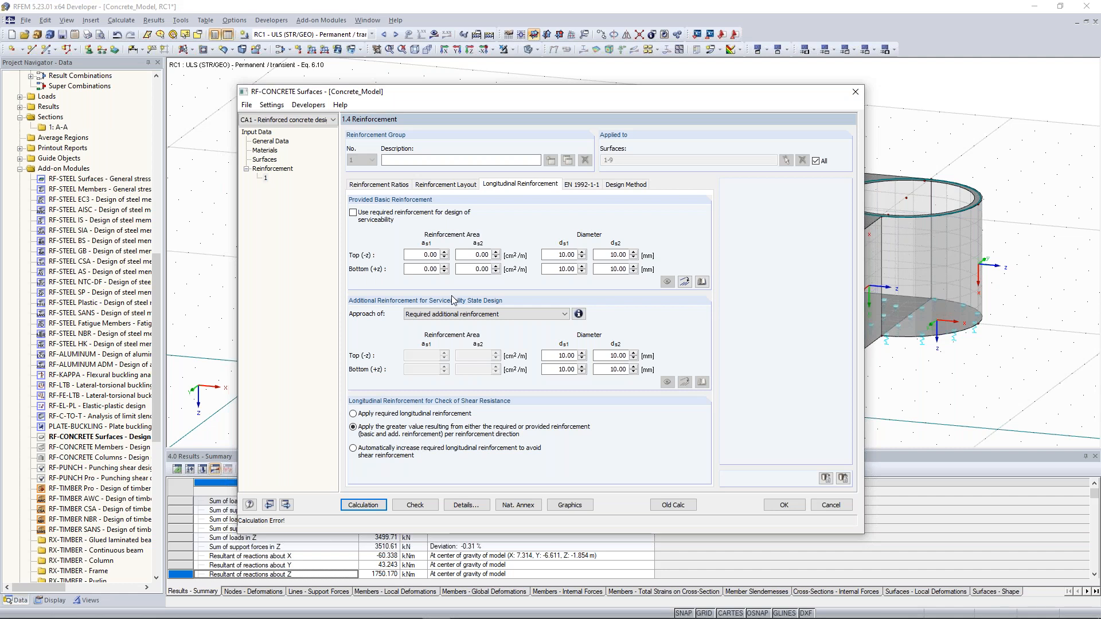
click(857, 94)
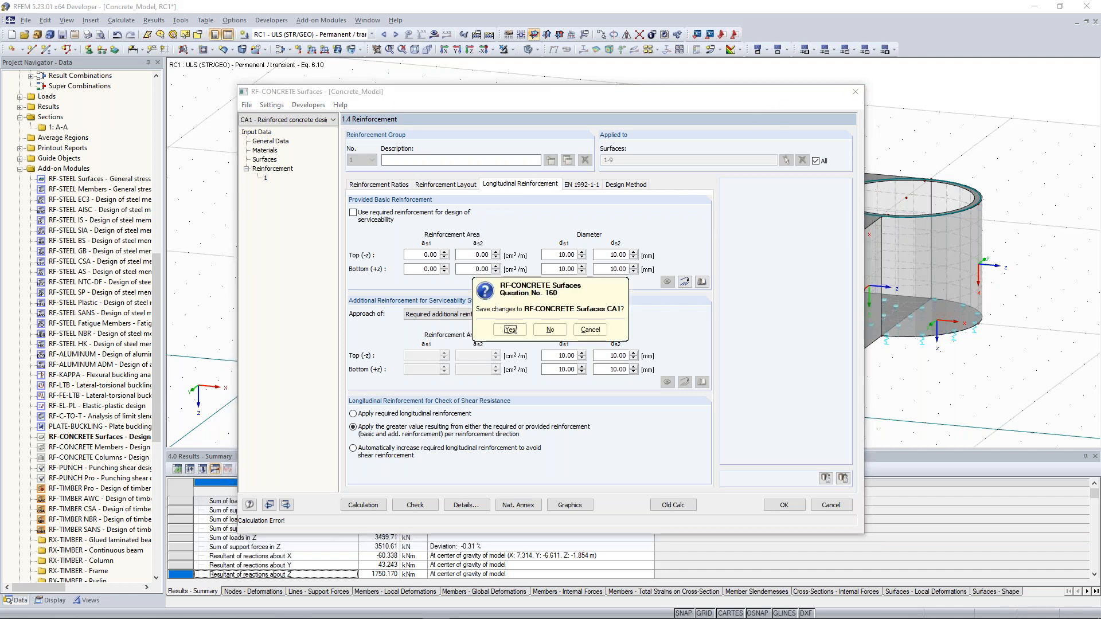
click(550, 329)
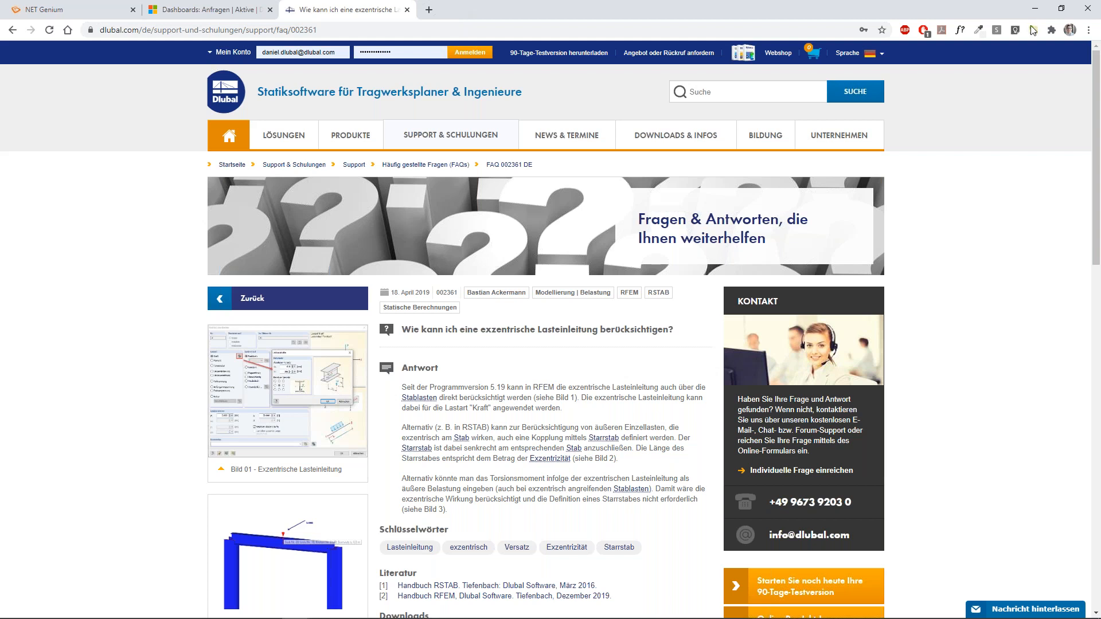
Step: On the Dlubal website in the browser, change the language to English and open the Online Training and Webinars pages in separate tabs
click(847, 52)
click(836, 91)
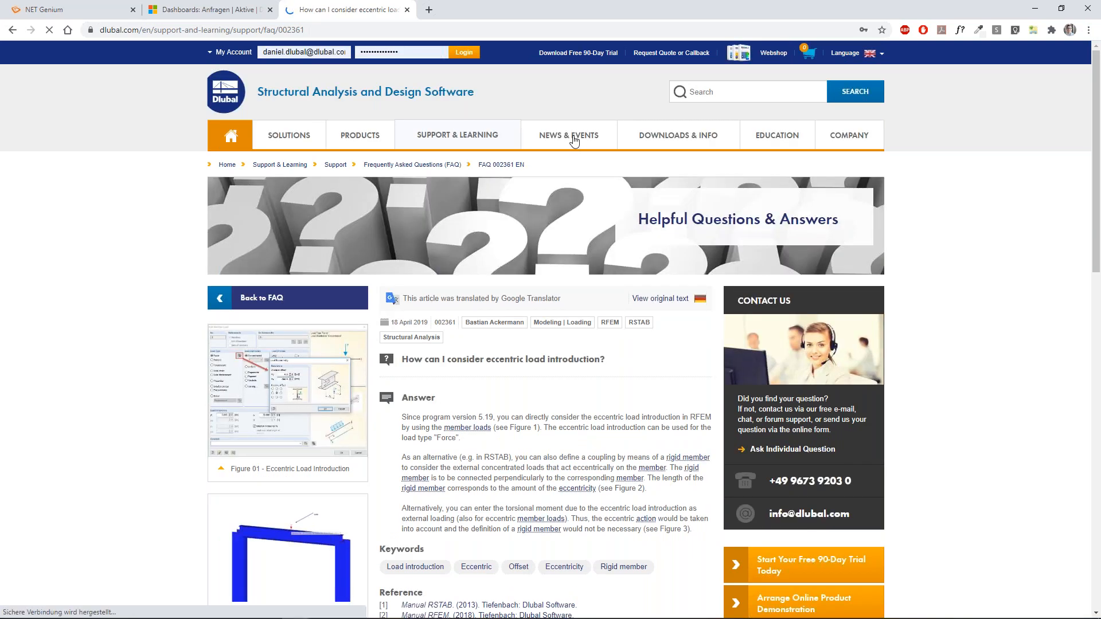
mouse_move(599, 145)
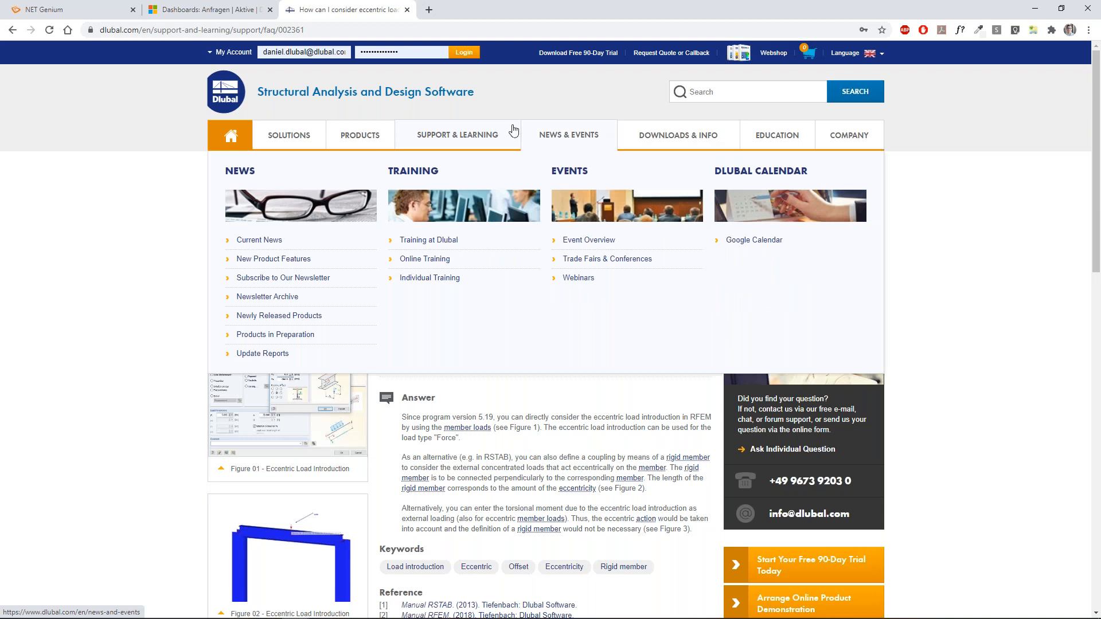
mouse_move(485, 138)
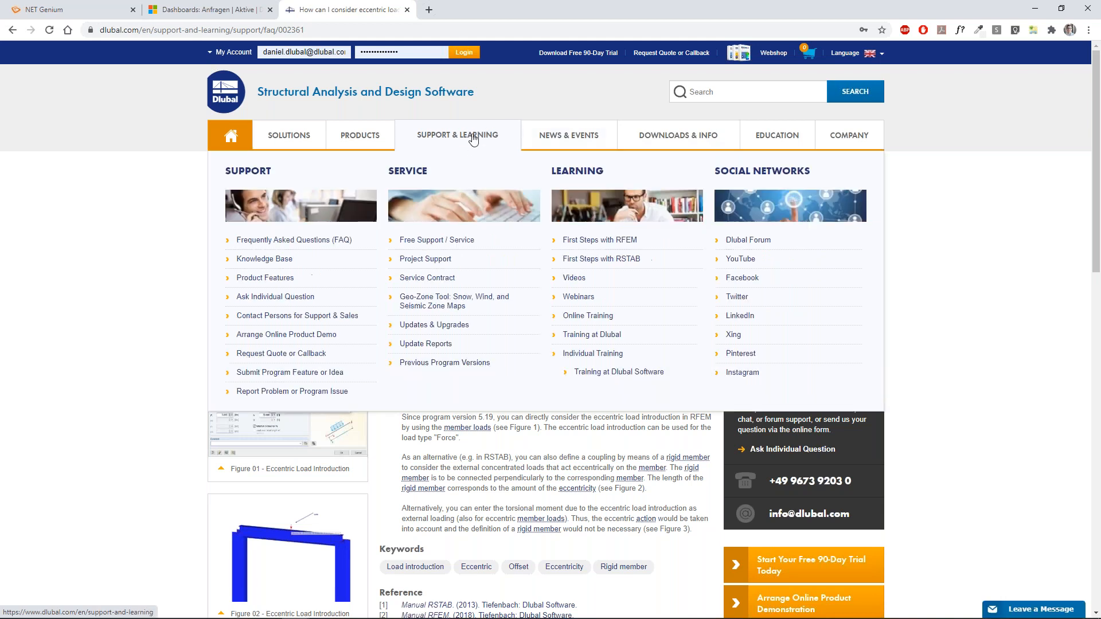
middle_click(584, 317)
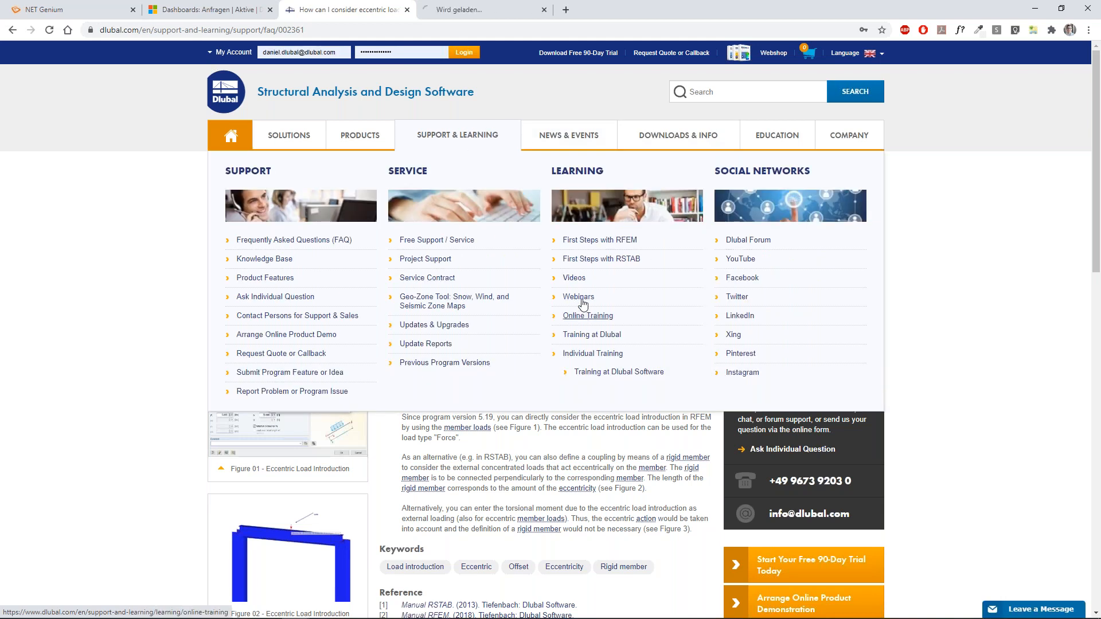
middle_click(579, 298)
Step: Examine the offered courses on the Online Training page
click(484, 5)
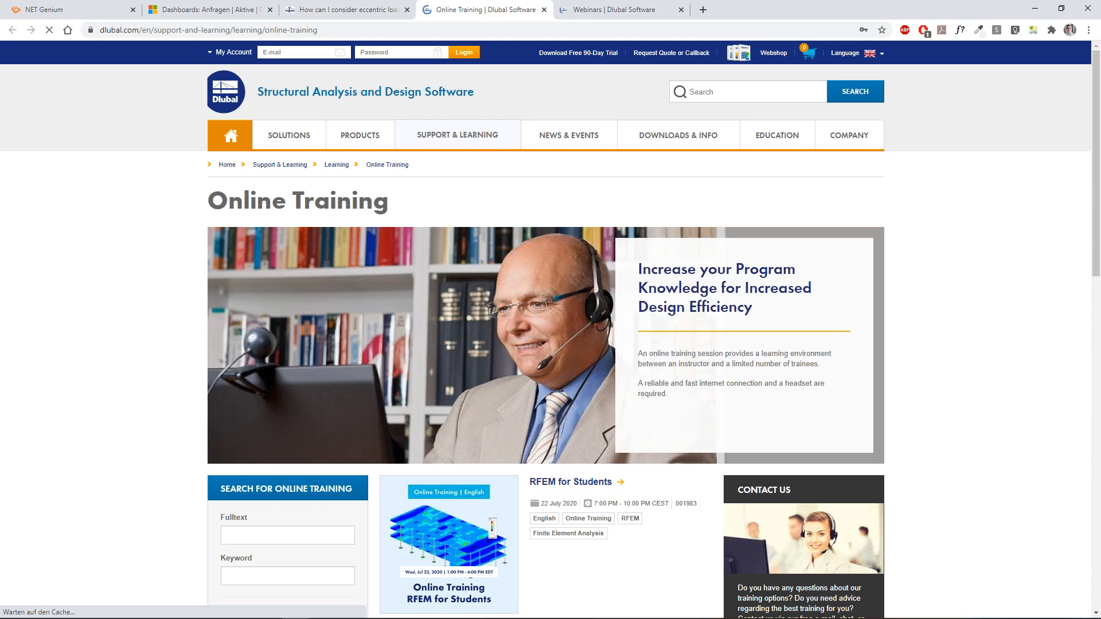
scroll(195, 279, down, 5)
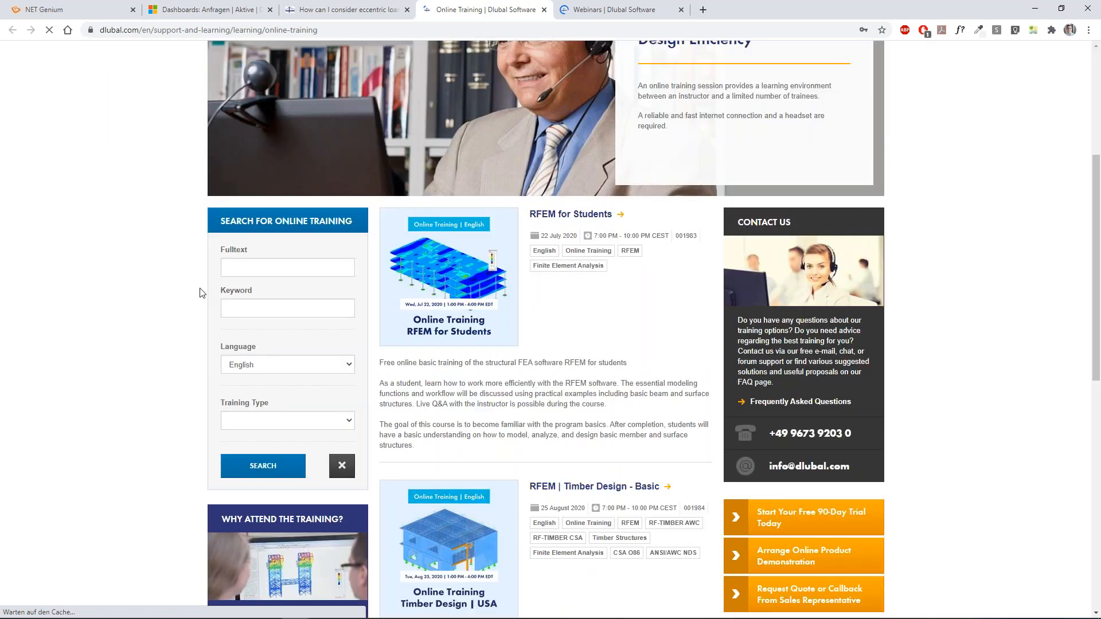
scroll(201, 290, down, 6)
scroll(562, 210, up, 1)
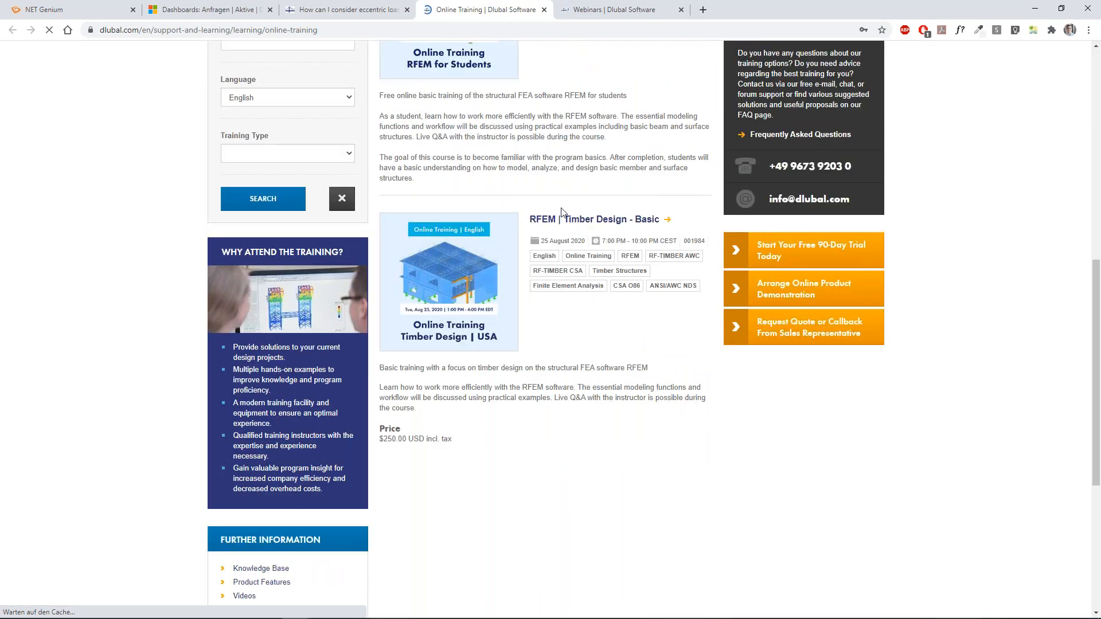
scroll(330, 229, up, 2)
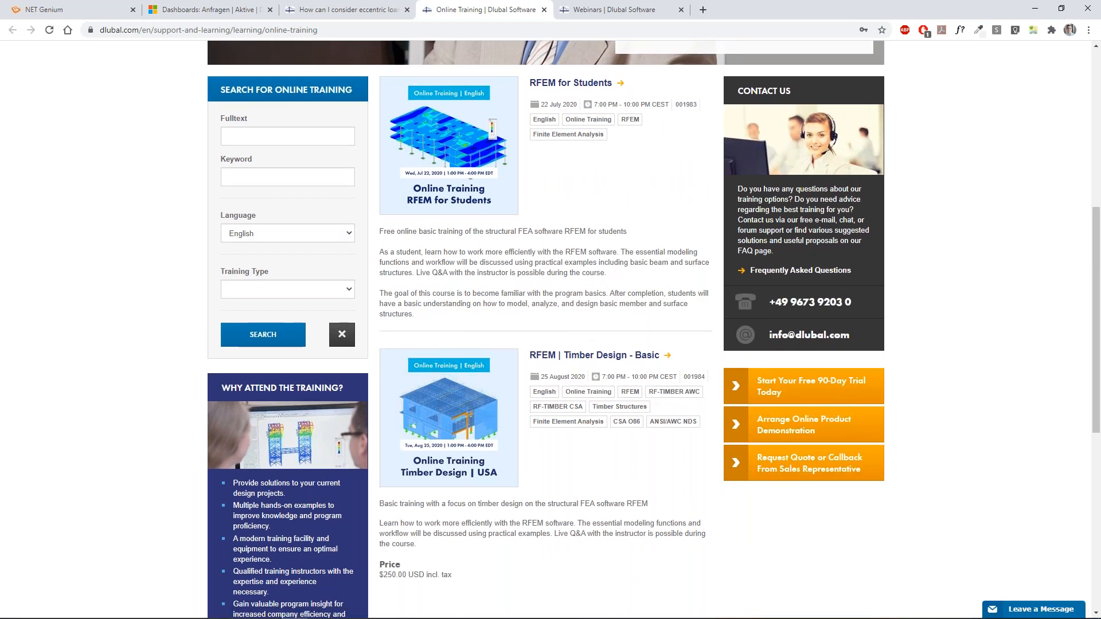
scroll(516, 177, up, 7)
Step: Examine the list of upcoming and past webinars on the Webinars page
key(ctrl+Tab)
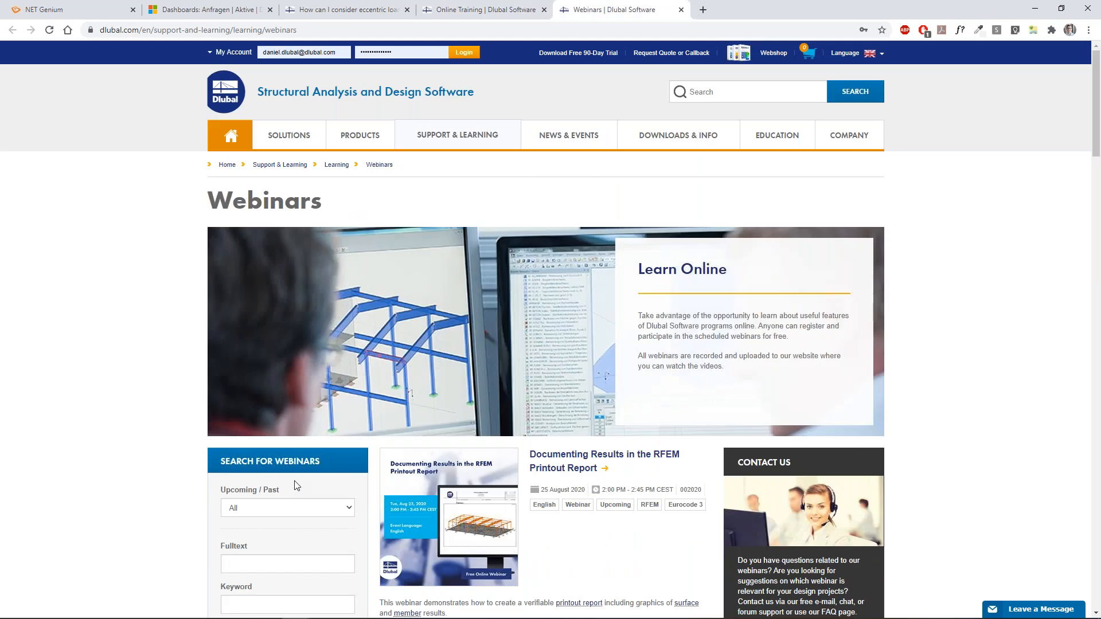
scroll(132, 386, down, 7)
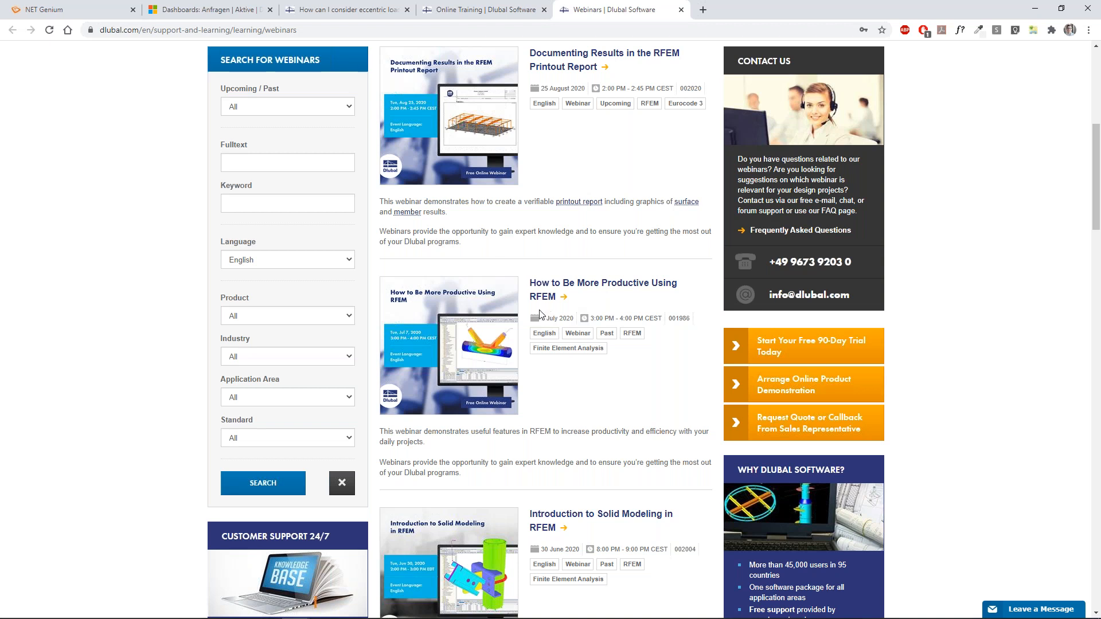
scroll(542, 310, down, 9)
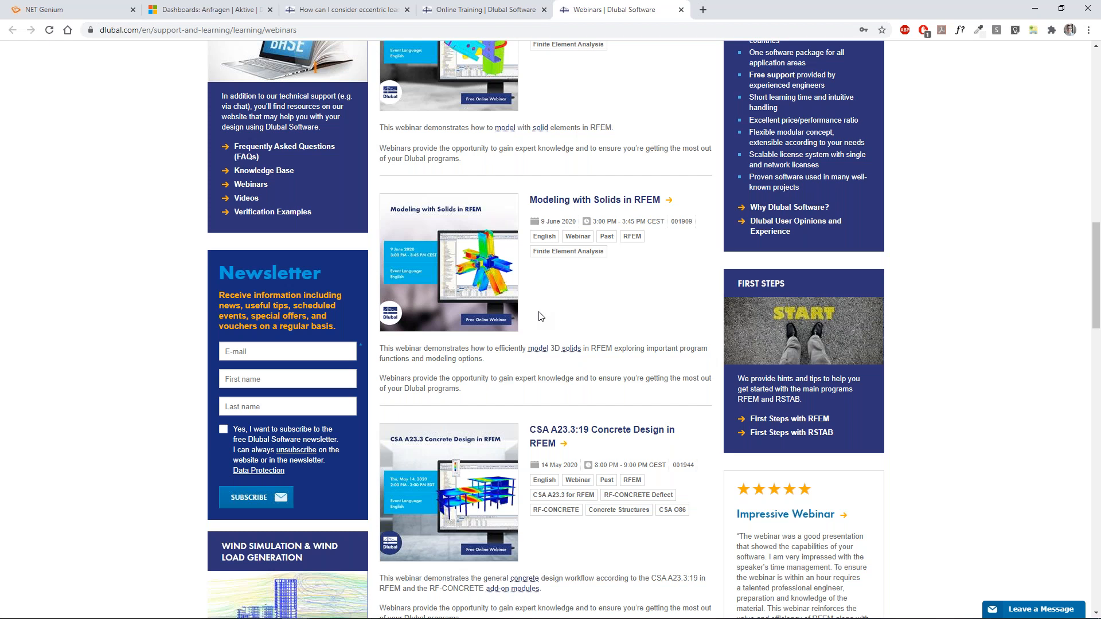
scroll(541, 316, down, 2)
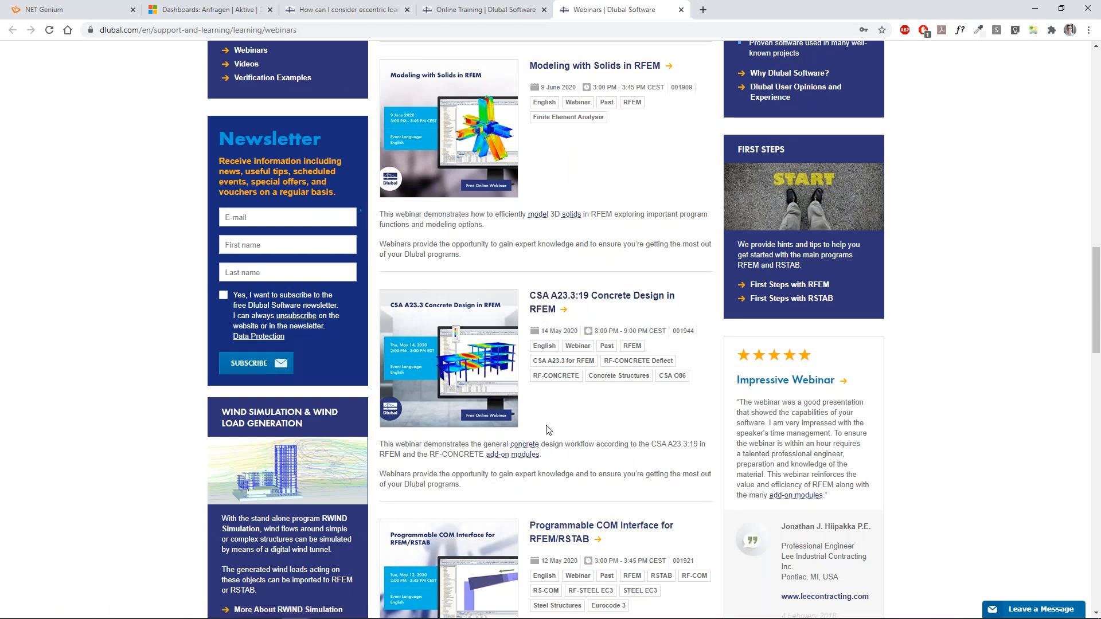
scroll(549, 430, down, 4)
scroll(559, 398, up, 9)
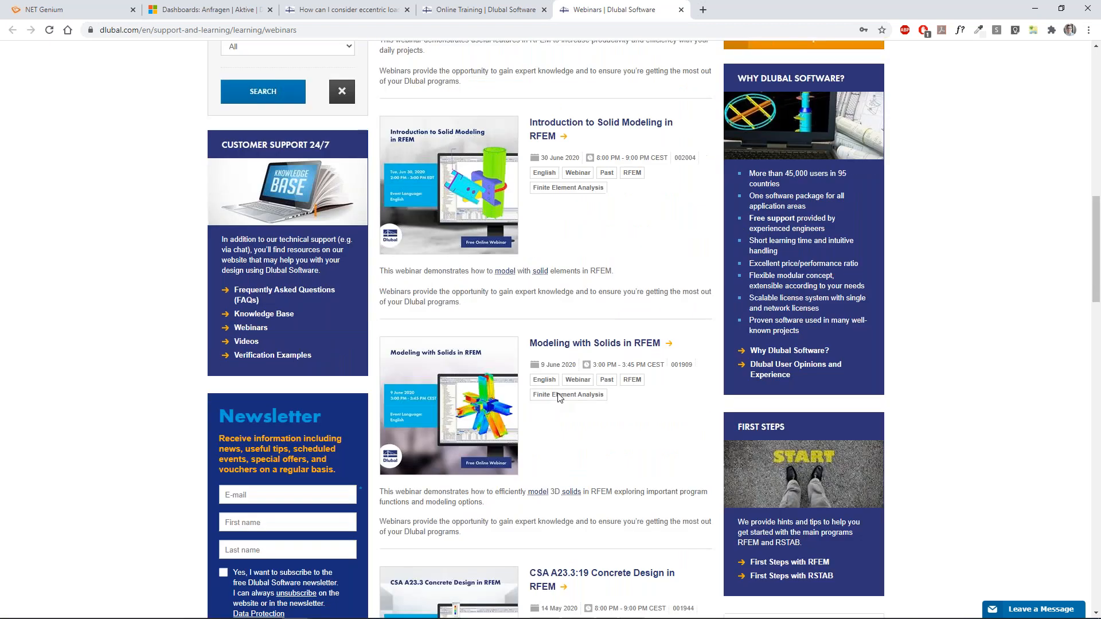
scroll(560, 398, up, 15)
Step: Filter the webinars to past events in the Concrete Structures industry
mouse_move(472, 148)
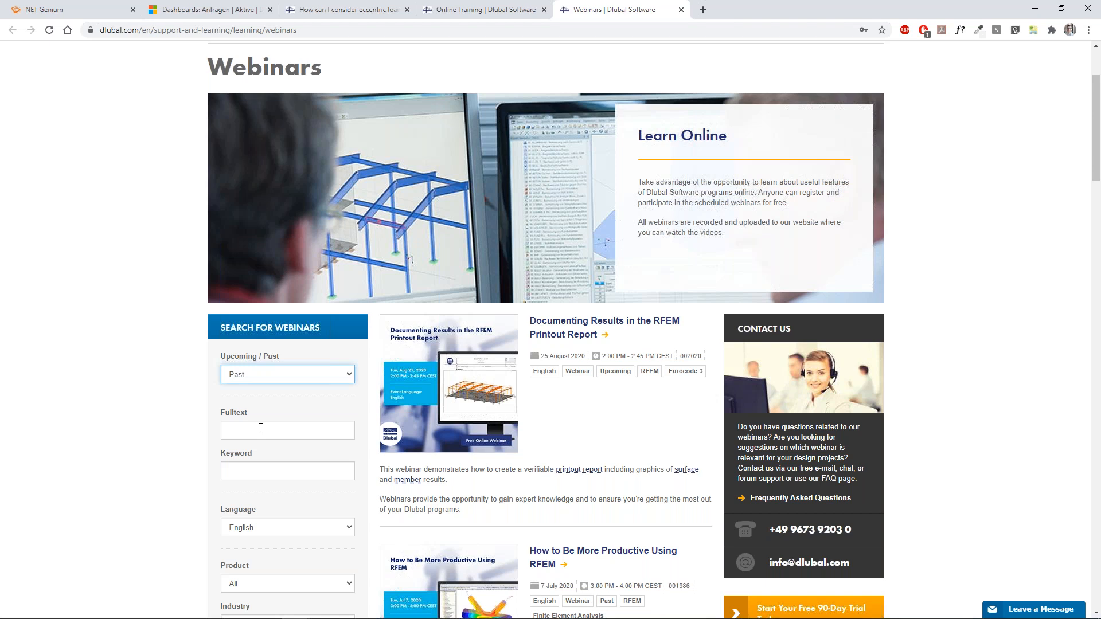
scroll(261, 428, down, 5)
click(286, 357)
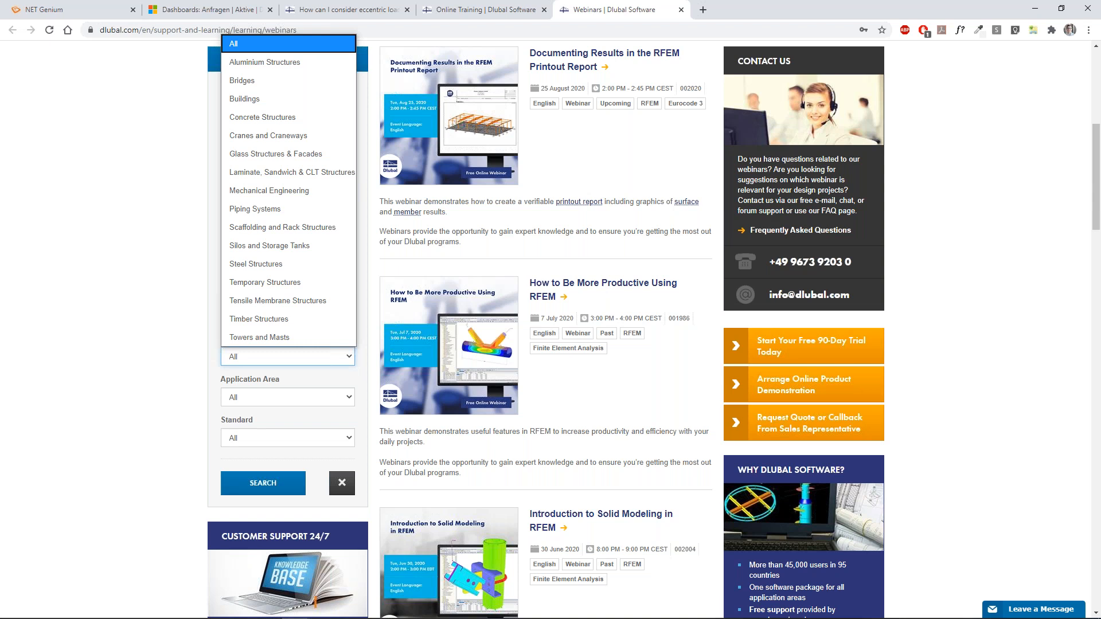
click(262, 117)
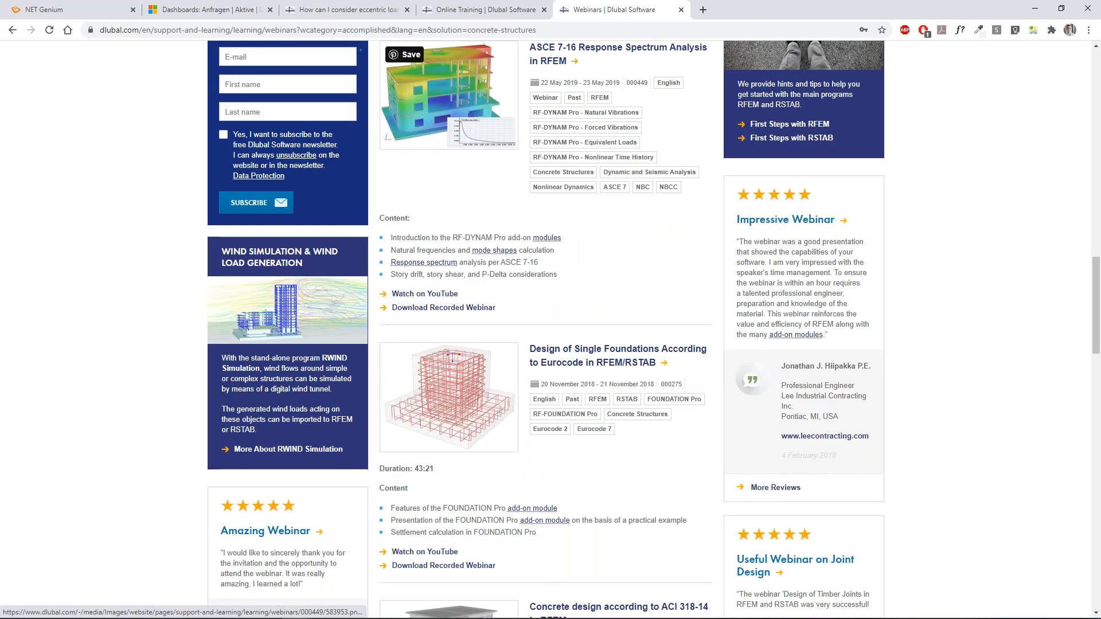
Step: Look through the filtered concrete webinars, including their contents and recording links
scroll(665, 378, down, 4)
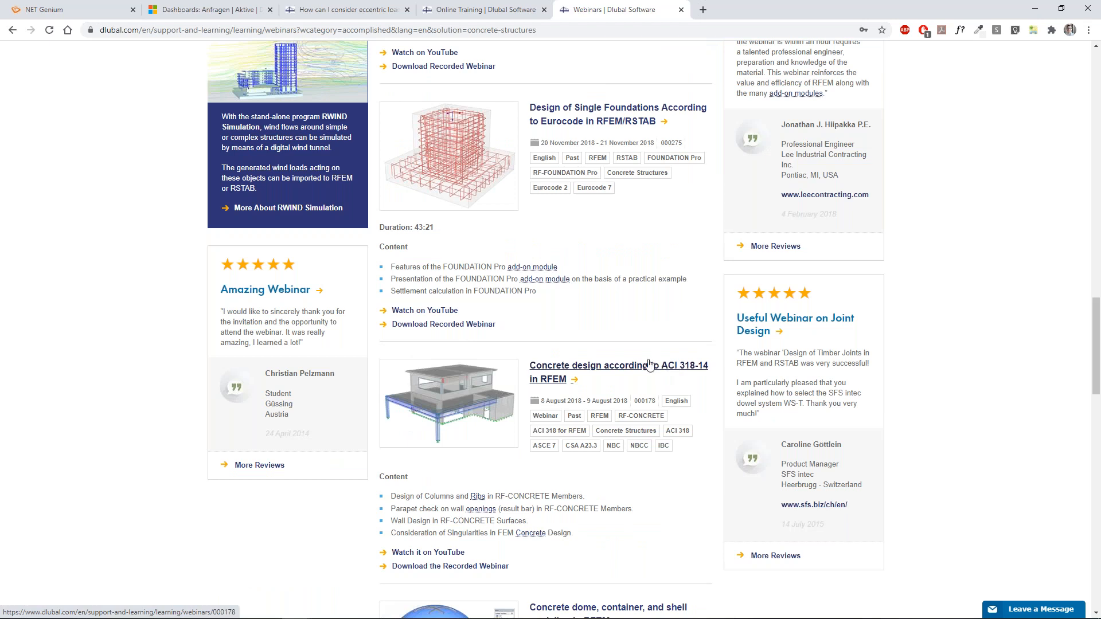
scroll(320, 398, down, 4)
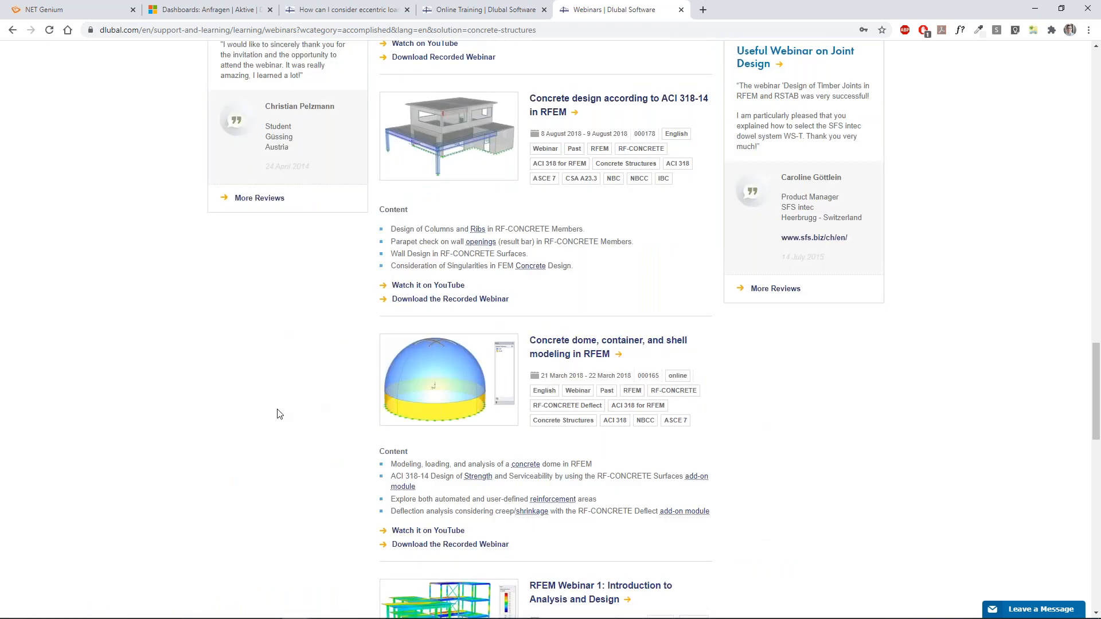
scroll(278, 413, down, 3)
scroll(280, 414, down, 4)
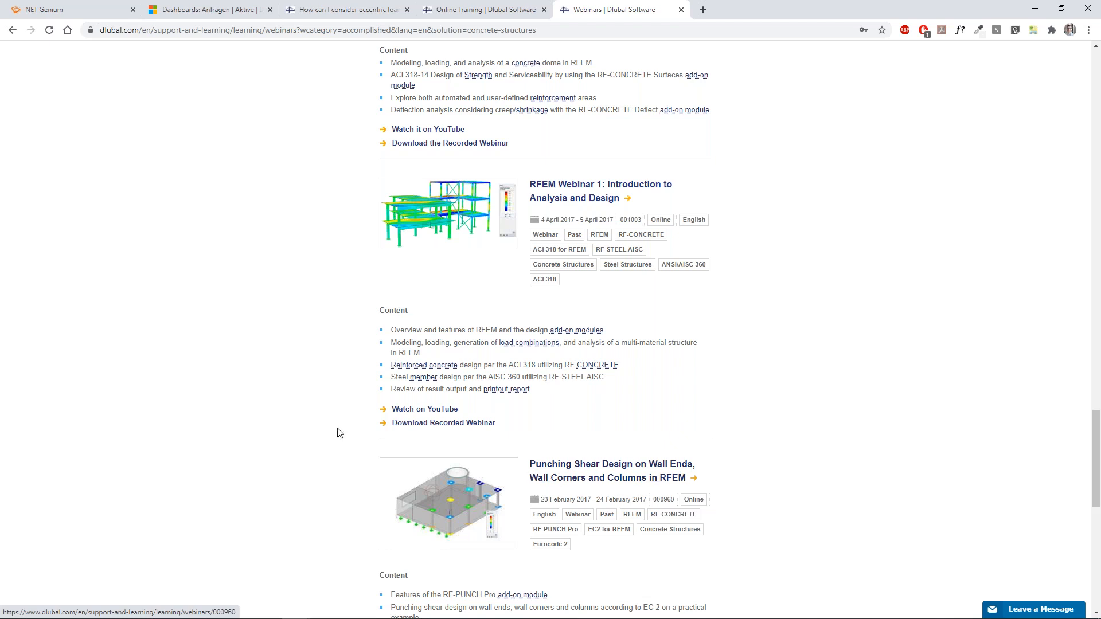
scroll(337, 433, up, 20)
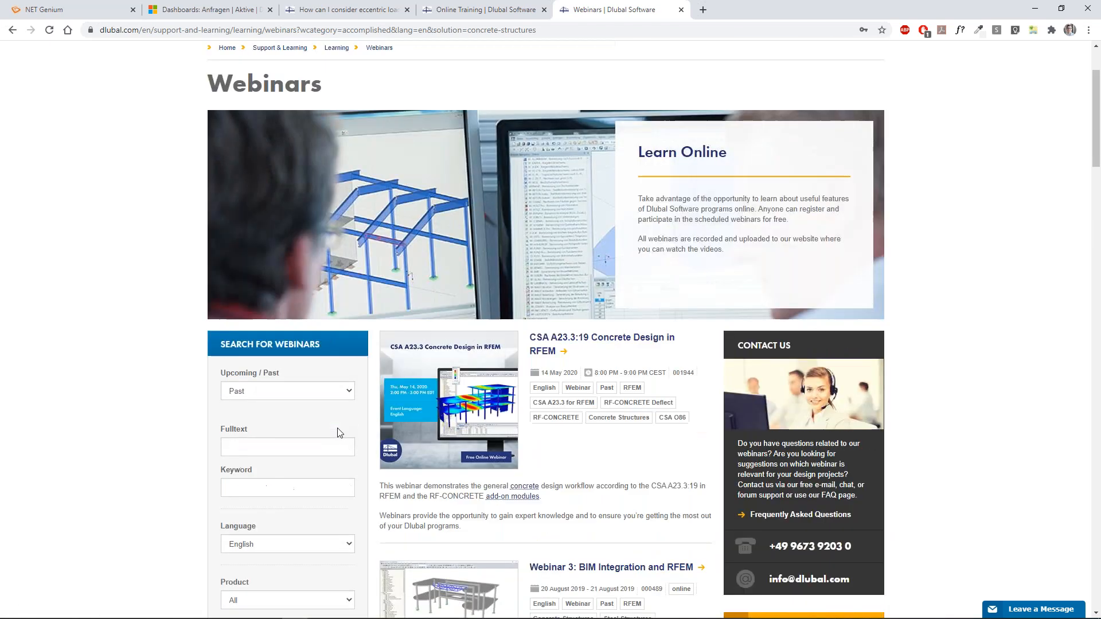
scroll(339, 433, up, 2)
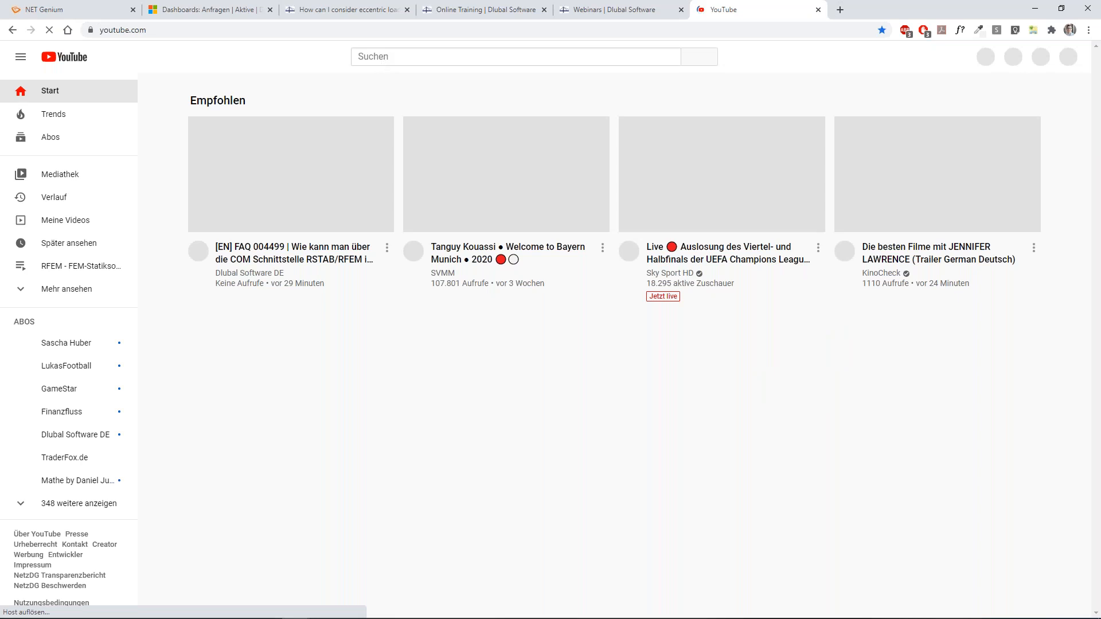
Step: Search YouTube for "dlubal timber" and look through the listed webinar videos
text(dlubal )
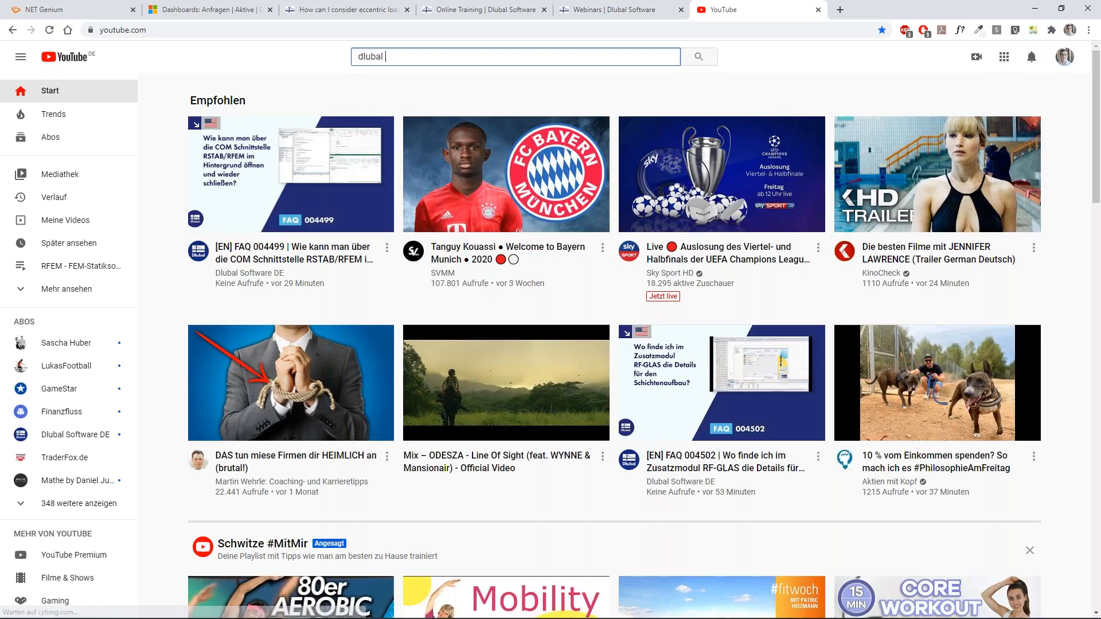
text(timber)
key(Return)
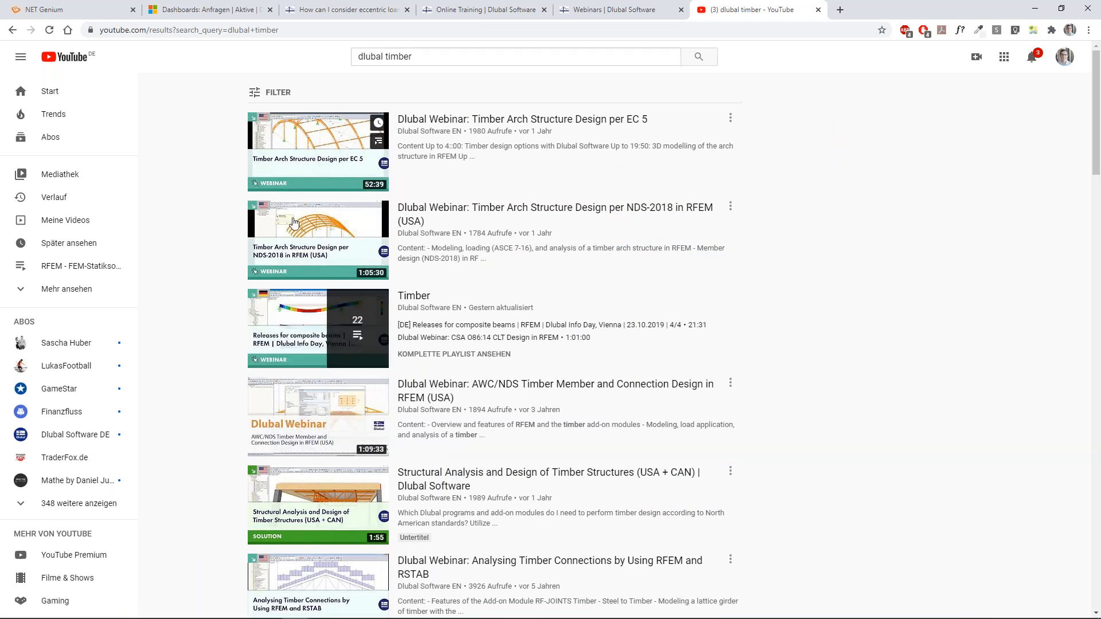
scroll(313, 397, down, 2)
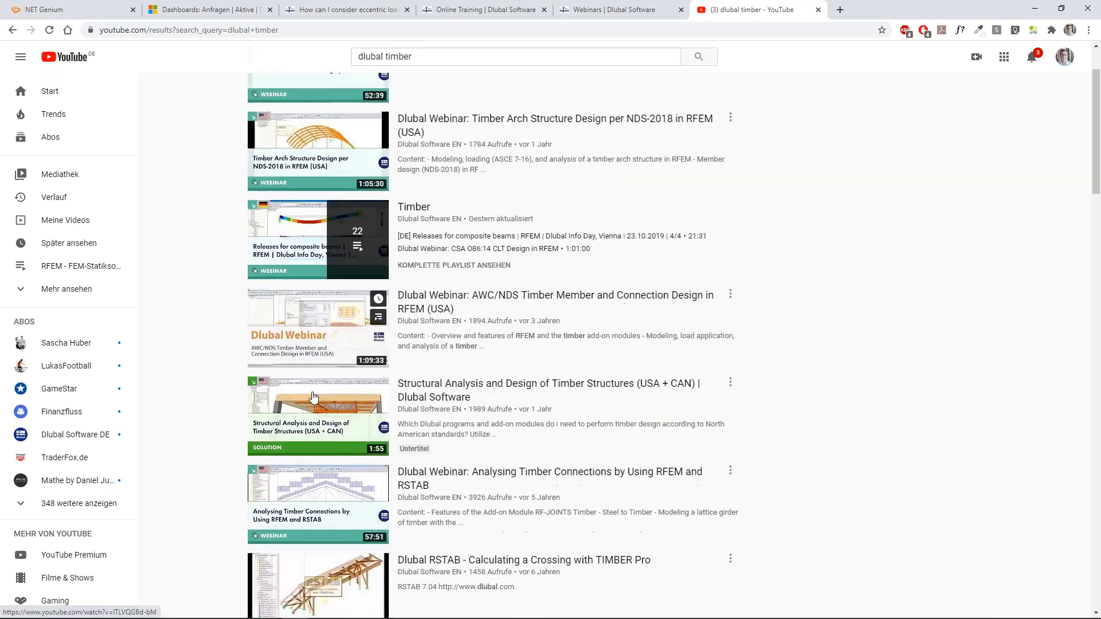
scroll(276, 338, up, 2)
scroll(275, 338, down, 5)
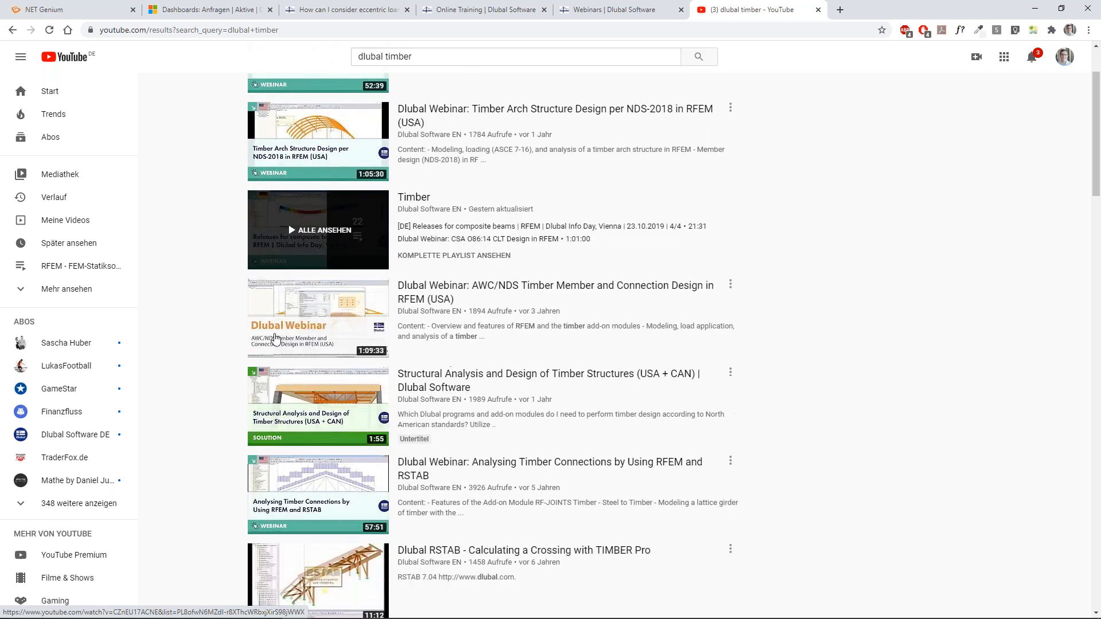
scroll(258, 333, up, 3)
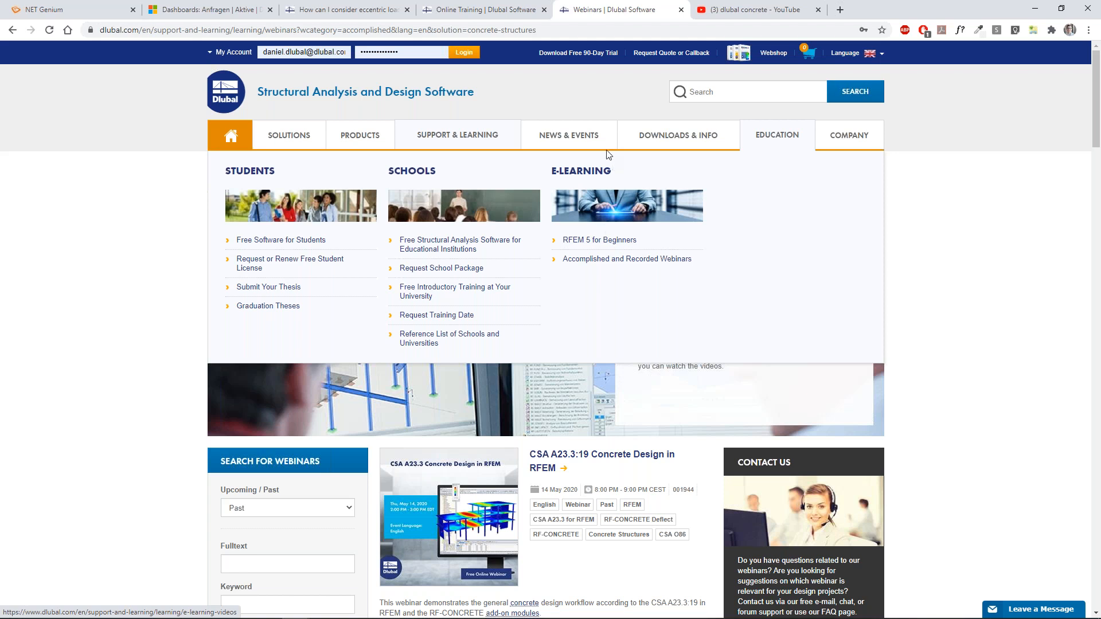
Step: Open the Dlubal website's Models to Download page and preview the Timber round hall model
mouse_move(575, 138)
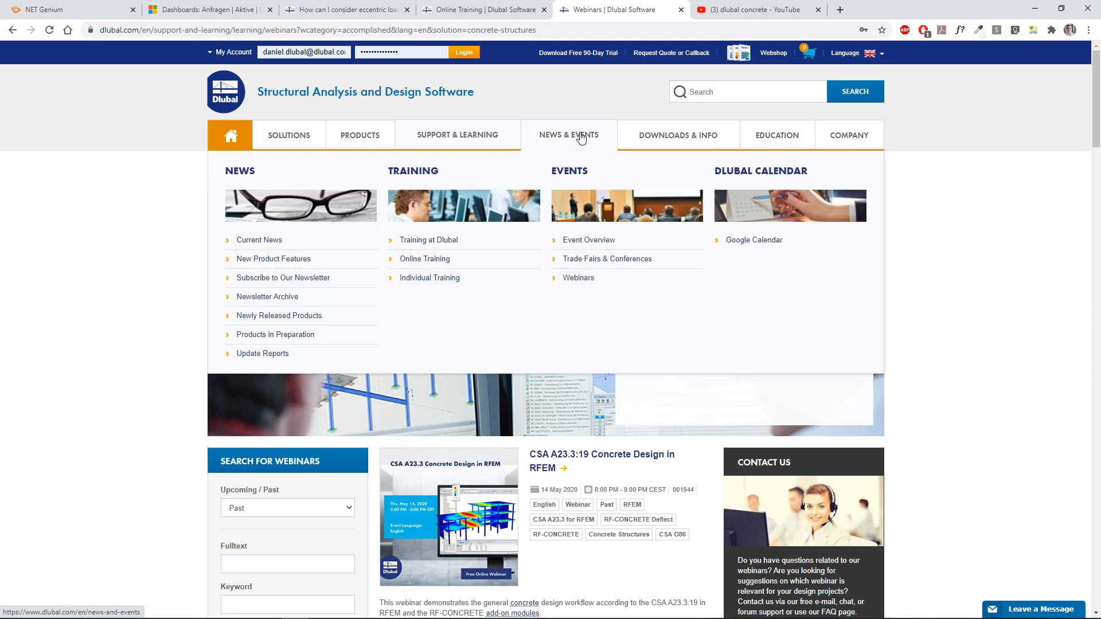
mouse_move(661, 140)
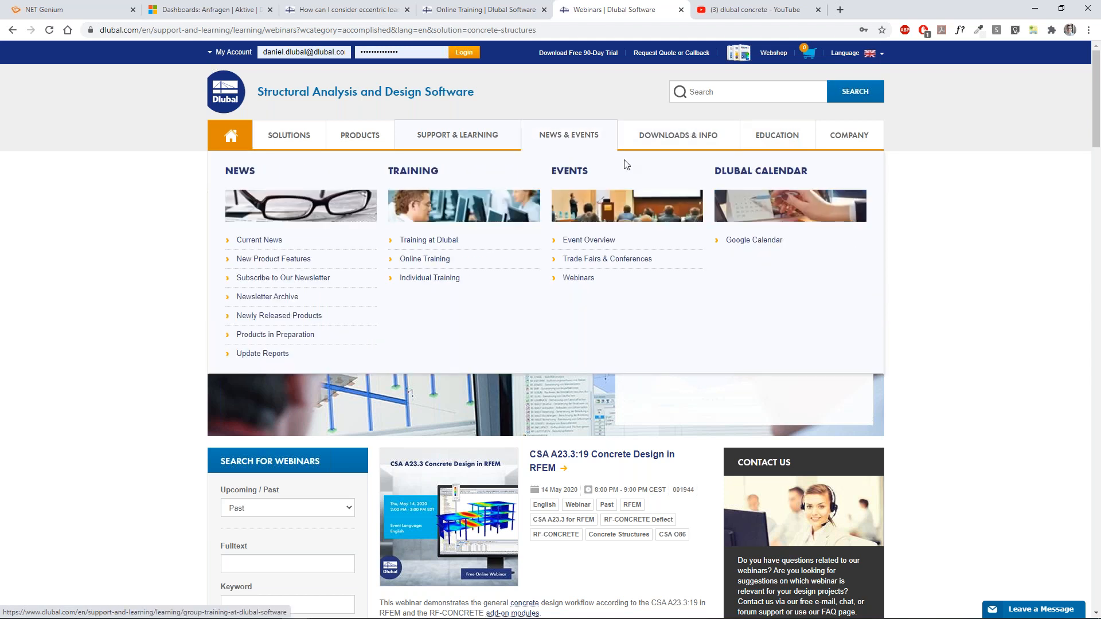
click(450, 241)
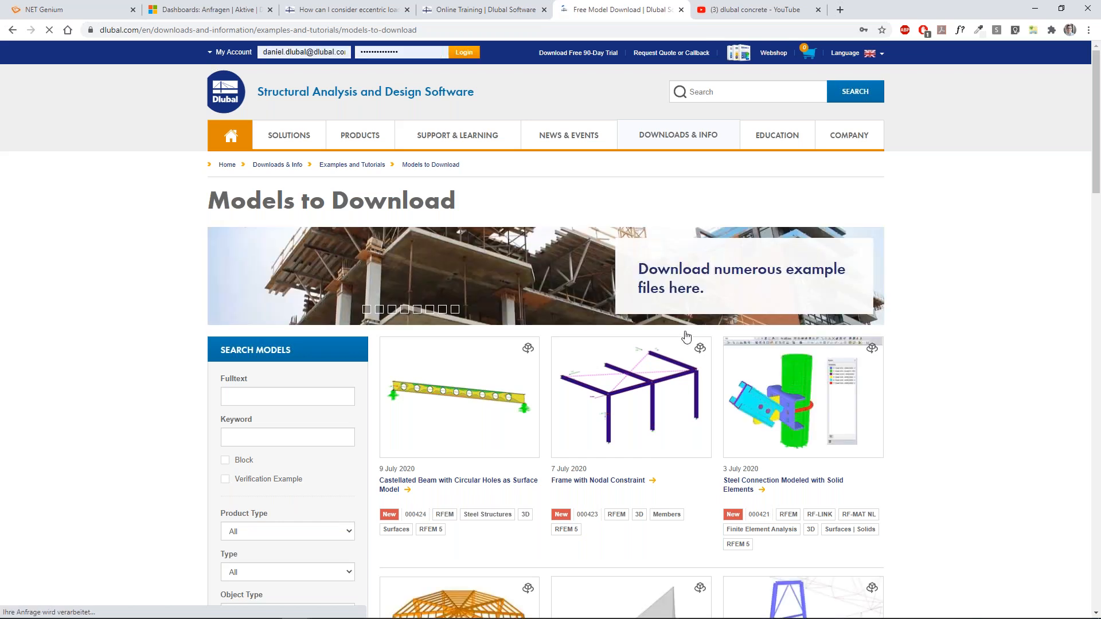
scroll(684, 339, down, 5)
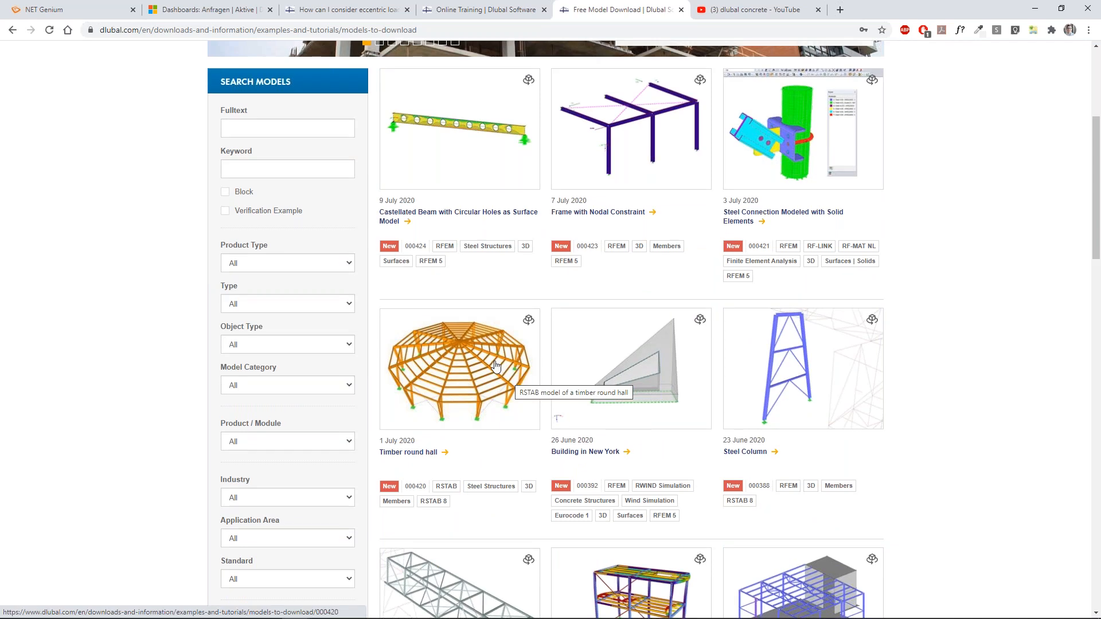
mouse_move(494, 362)
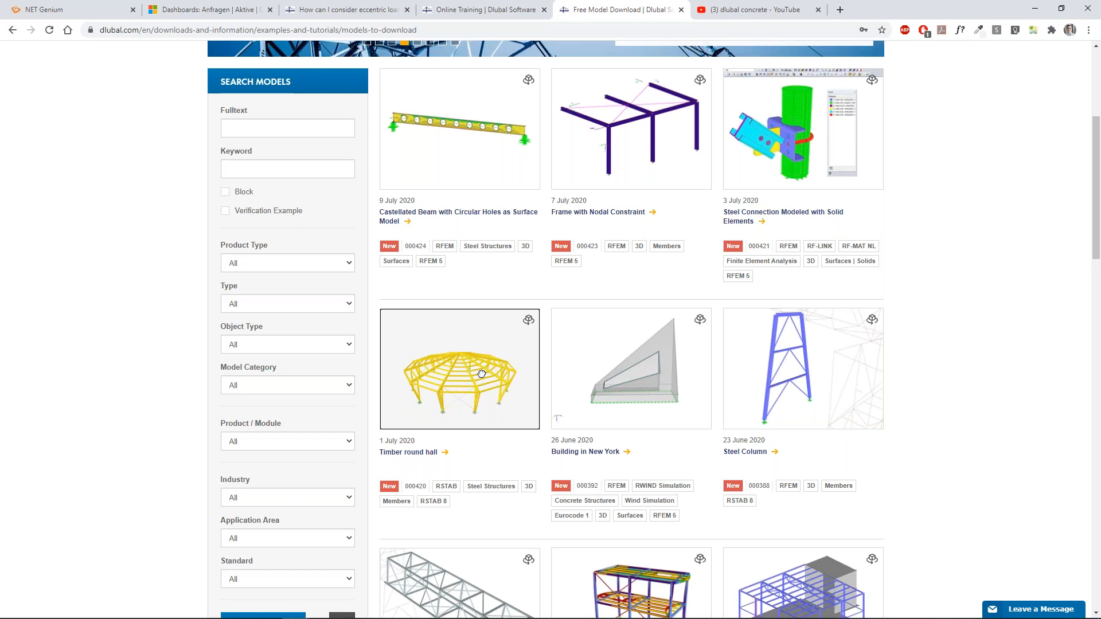
Step: Inspect the Timber round hall 3D preview up close and look through the other downloadable example models and their tags
scroll(482, 374, up, 3)
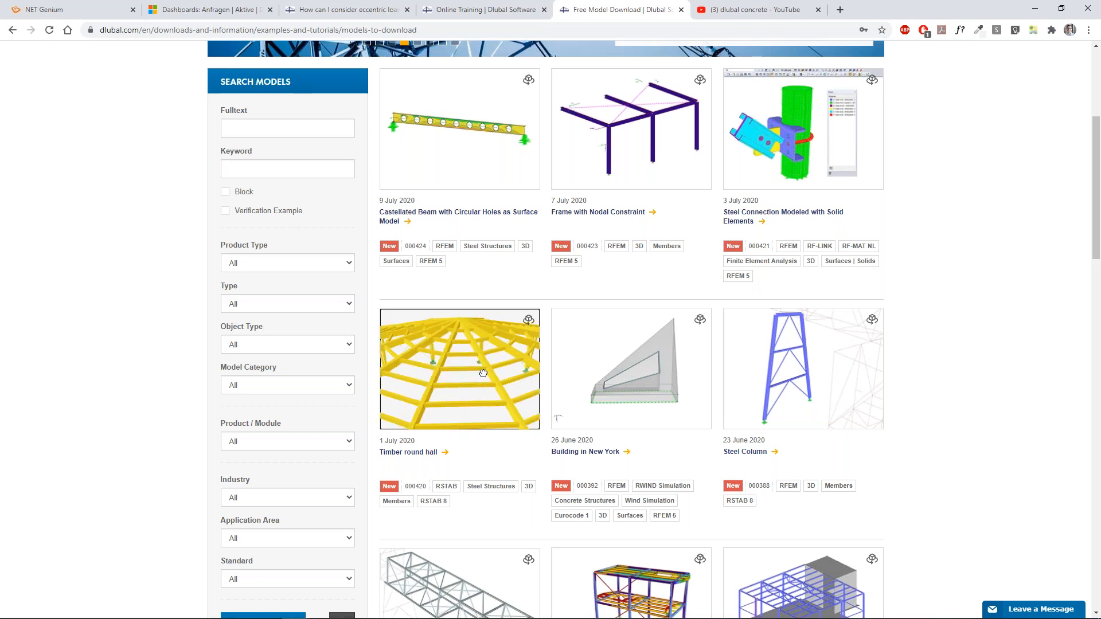
scroll(484, 373, down, 5)
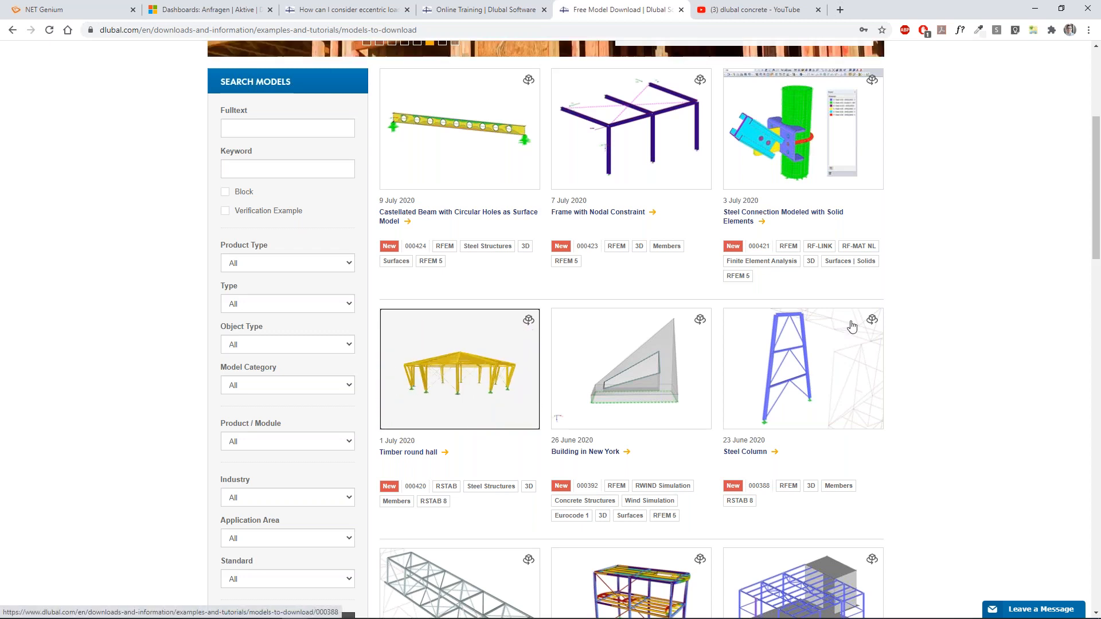
scroll(849, 321, down, 5)
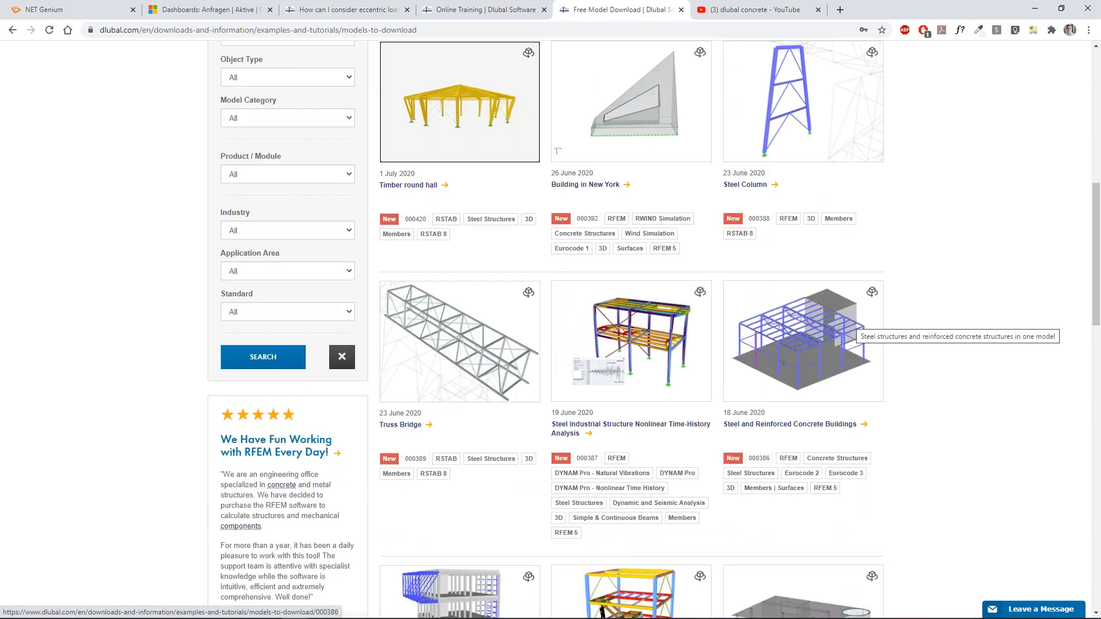
scroll(939, 351, down, 10)
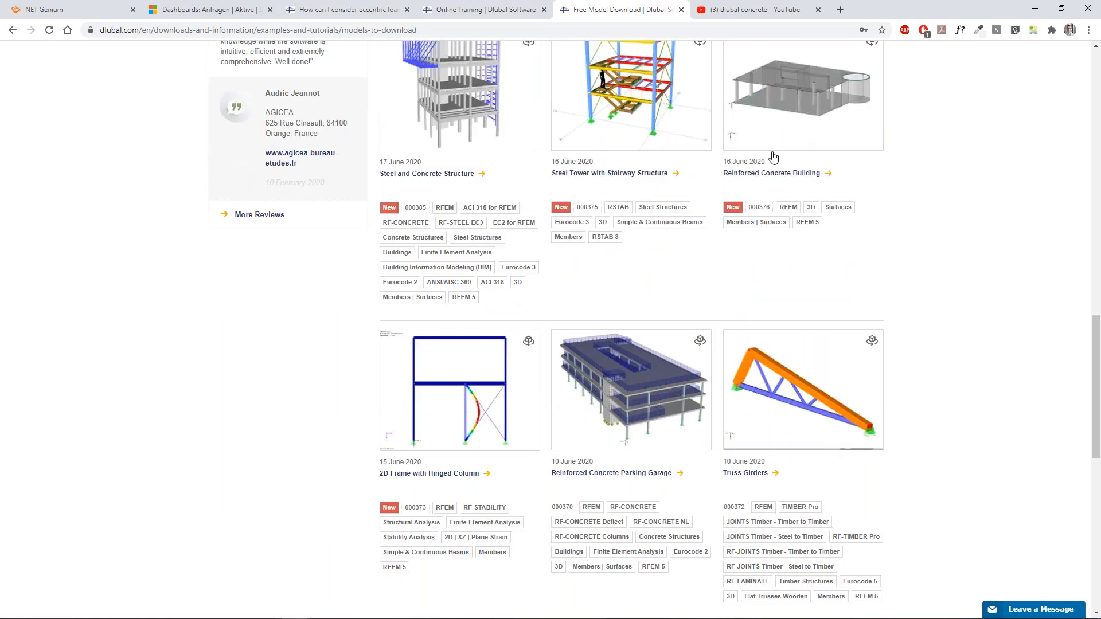
scroll(774, 157, down, 3)
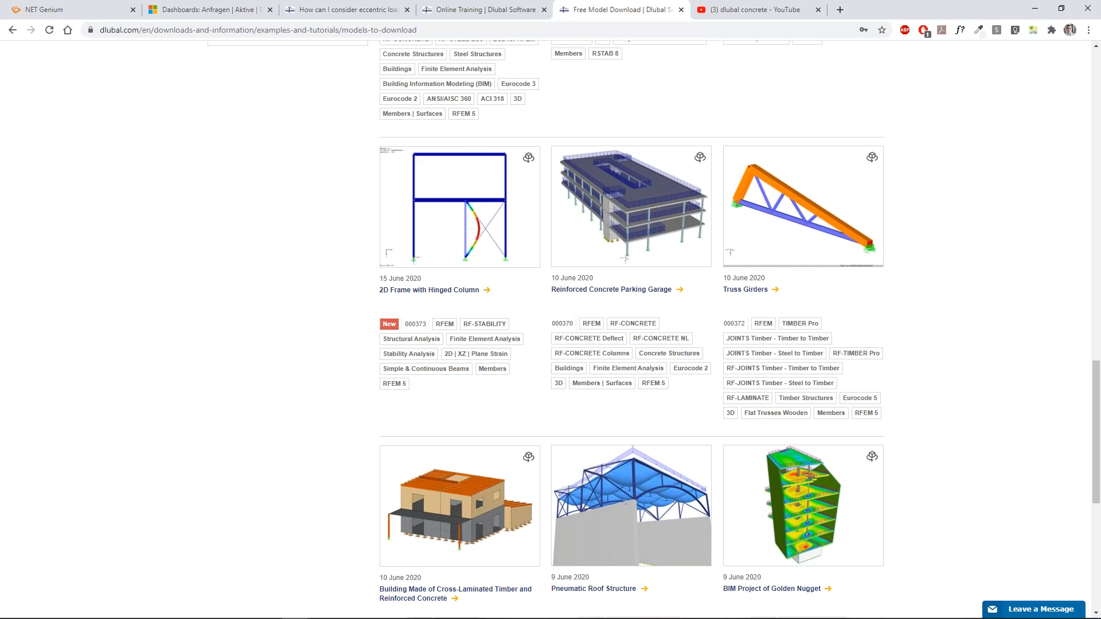
scroll(1039, 225, down, 2)
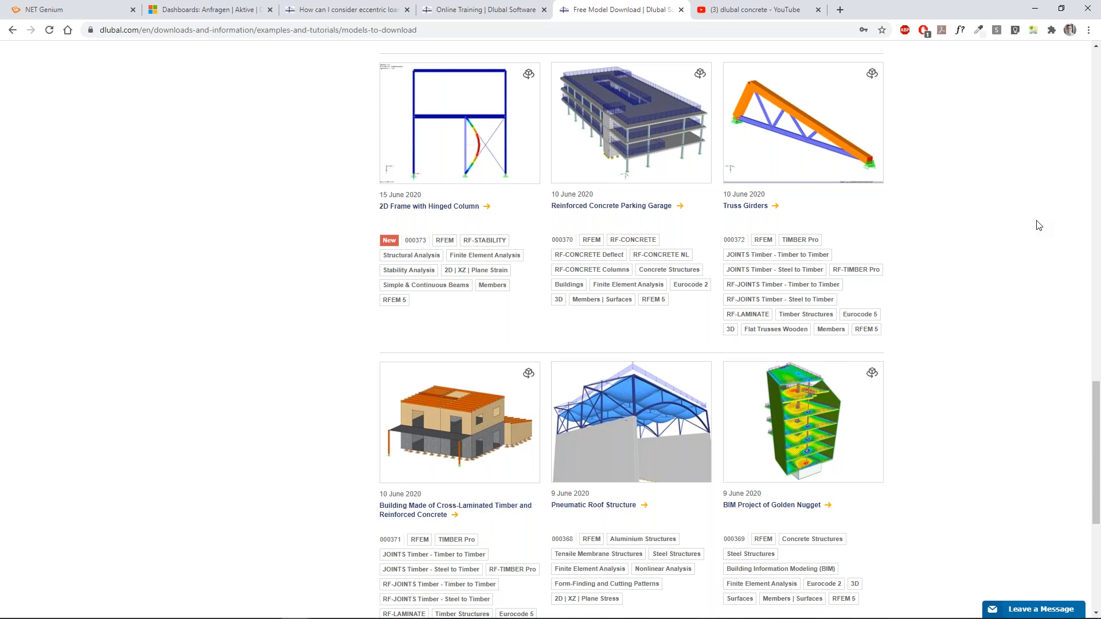
scroll(1039, 225, up, 10)
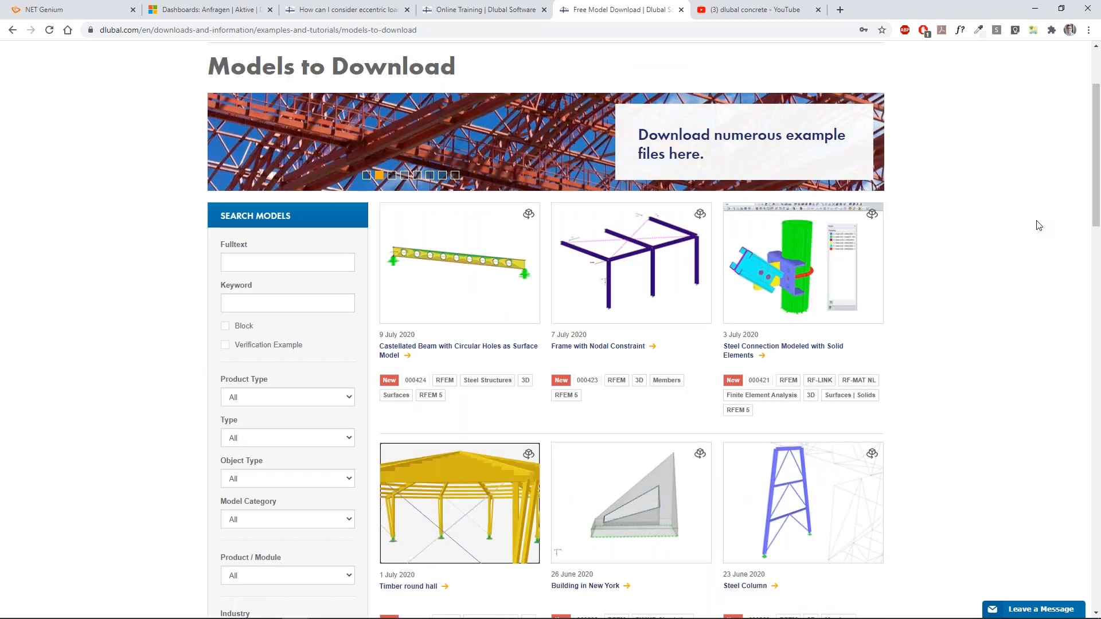